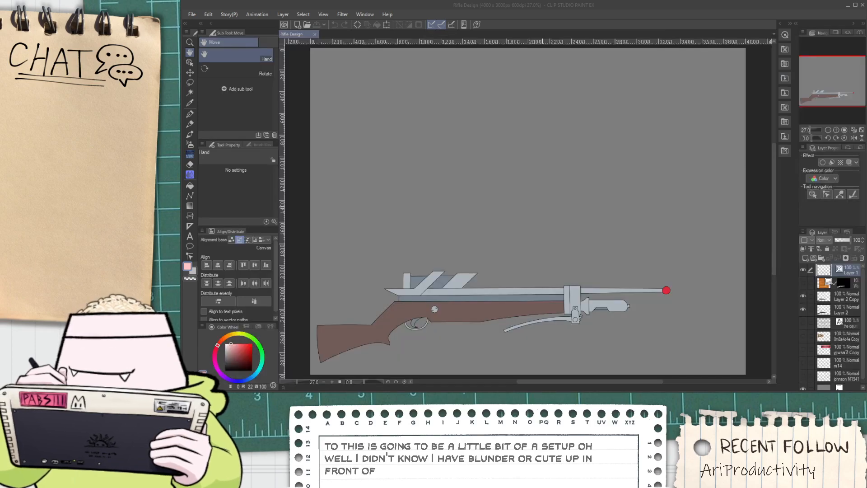
Step: Select the rifle drawing with a rectangular selection that encloses the whole weapon
scroll(566, 213, down, 3)
click(565, 243)
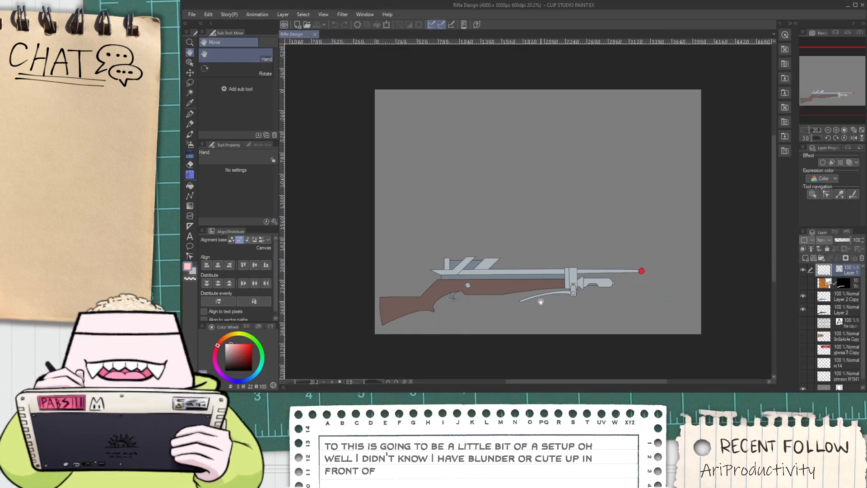
scroll(571, 245, up, 4)
drag(541, 301, 545, 225)
key(m)
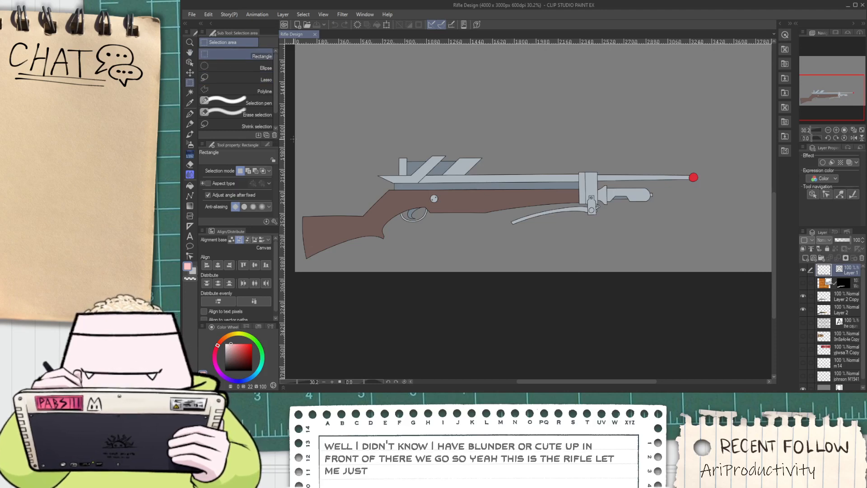
drag(291, 139, 388, 284)
Step: Export the rifle drawing as an image file
scroll(392, 204, down, 6)
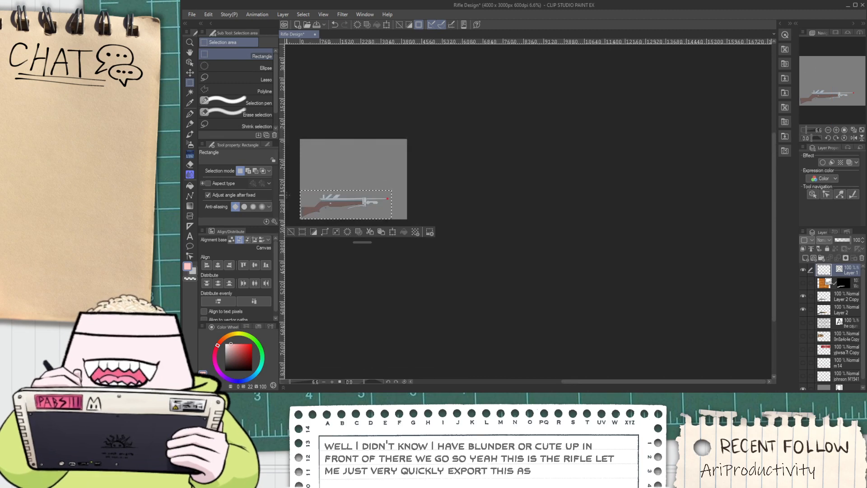
scroll(312, 201, up, 5)
click(192, 15)
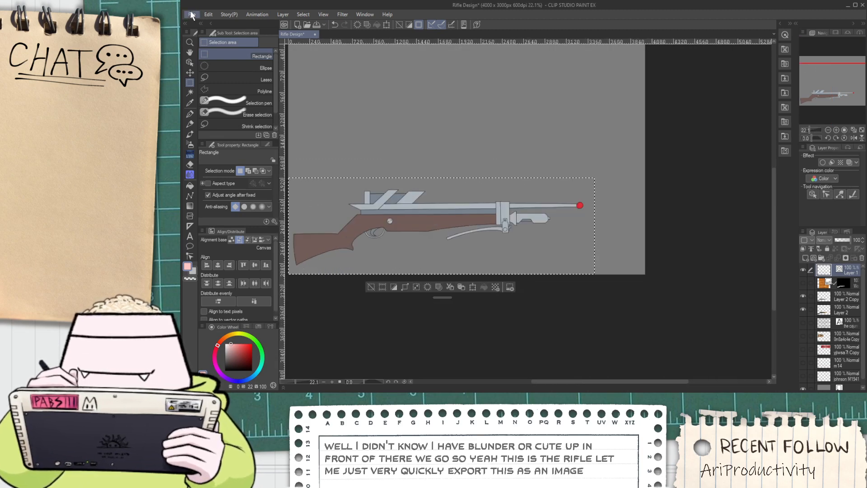
click(376, 139)
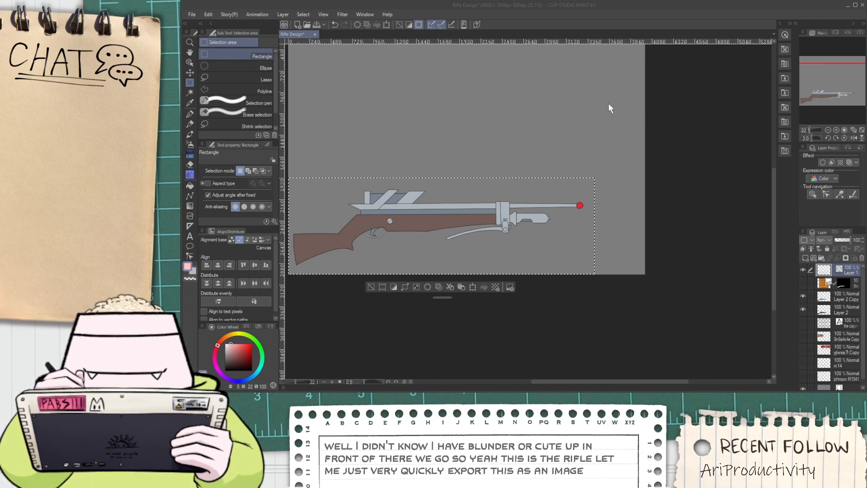
click(633, 125)
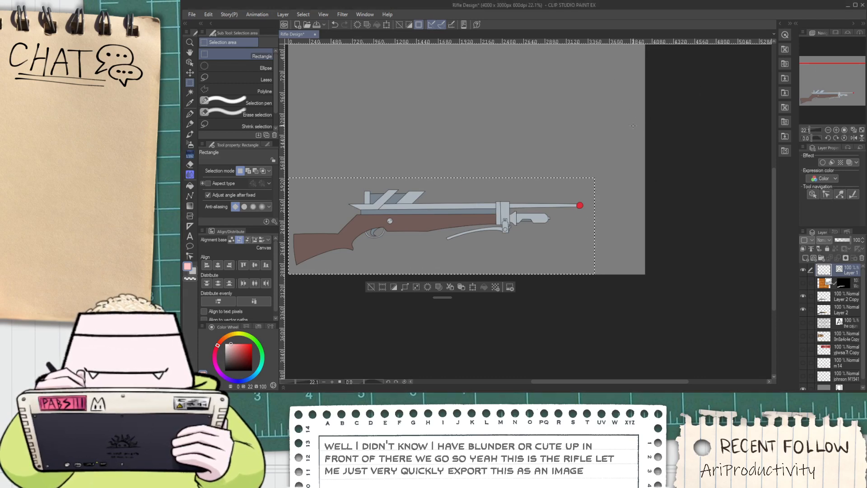
Step: Save and close the Rifle Design document and exit Clip Studio Paint
key(ctrl+s)
key(ctrl+w)
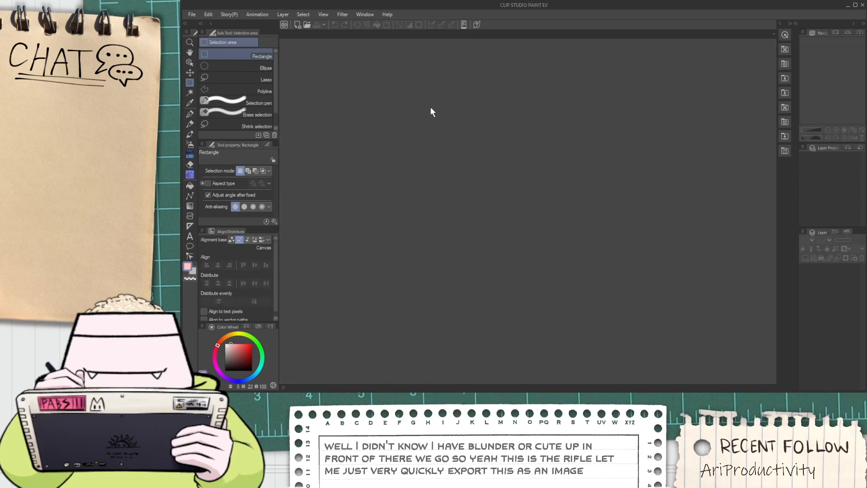
click(863, 6)
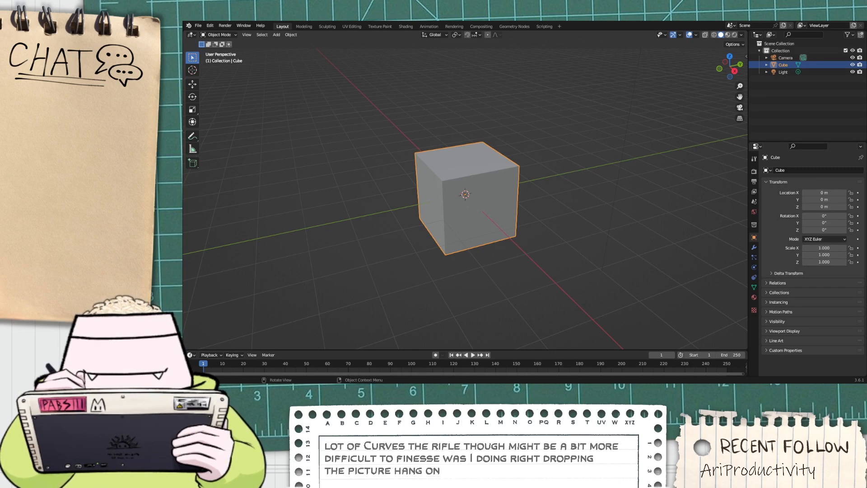
Step: Bring the exported rifle image into the Blender scene as a reference image beside the cube and deselect it
key(shift)
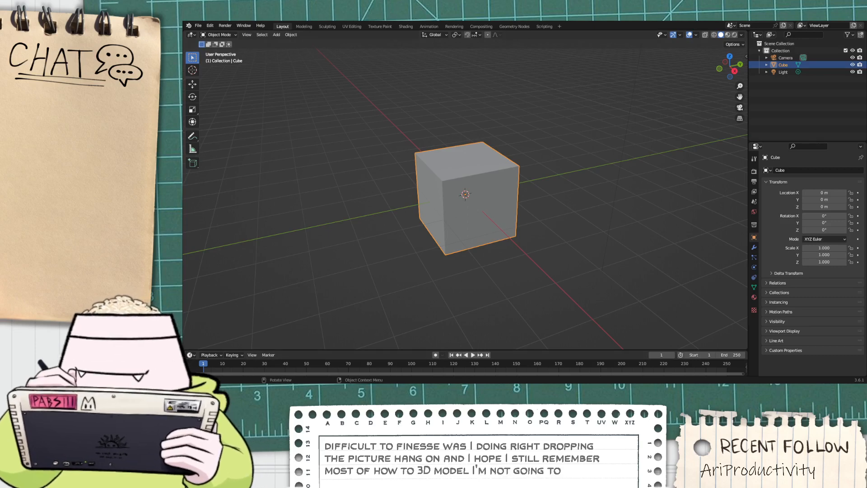
drag(577, 201, 578, 195)
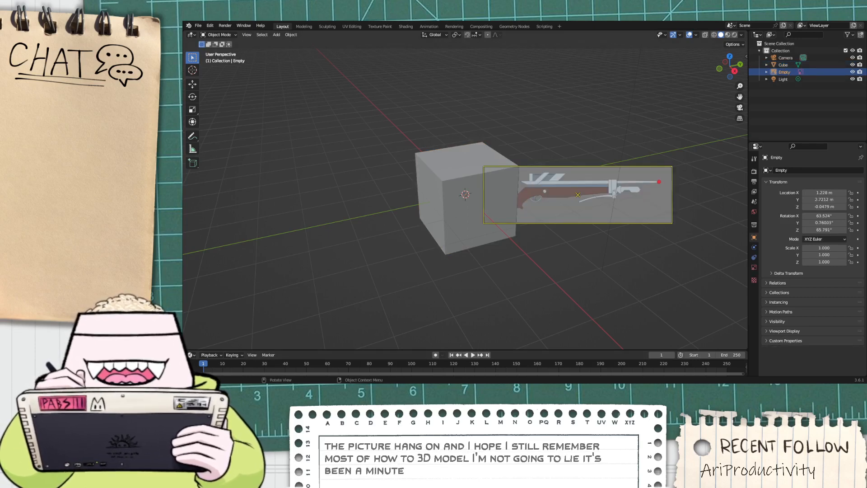
key(KP_5)
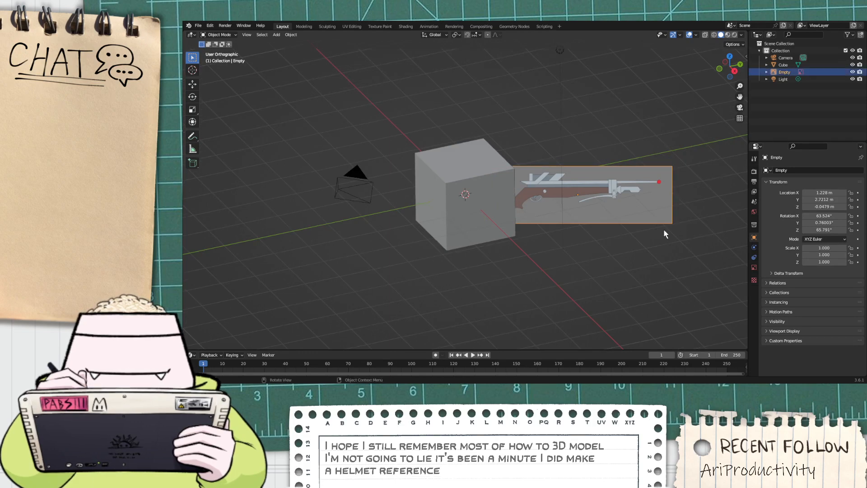
click(693, 219)
key(KP_5)
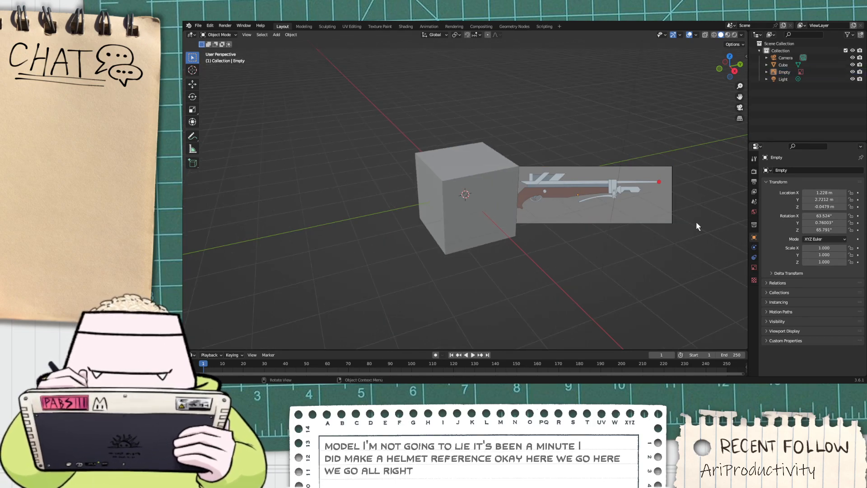
Step: Select the rifle reference image and set its X, Y and Z rotation to 0°
middle_drag(695, 225, 709, 245)
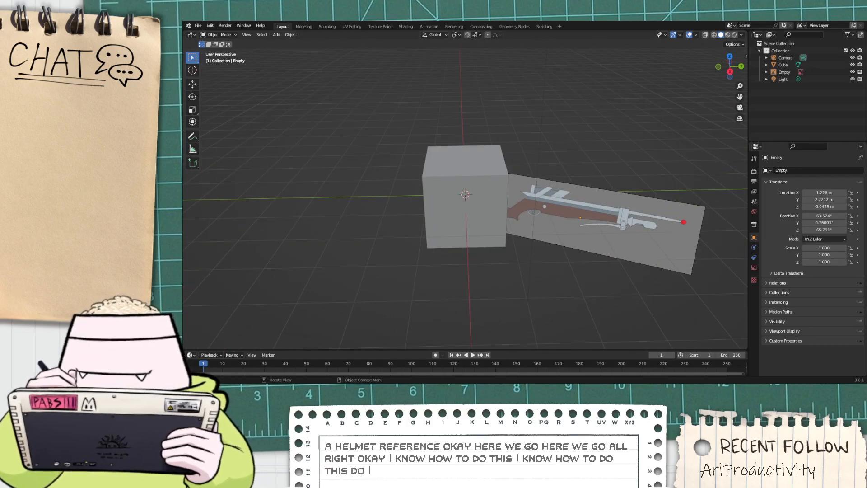
click(651, 220)
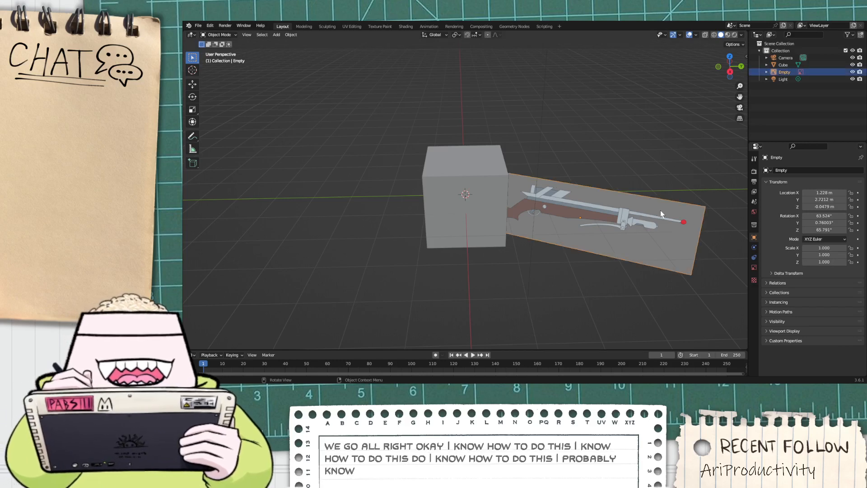
click(823, 215)
text(0)
key(Return)
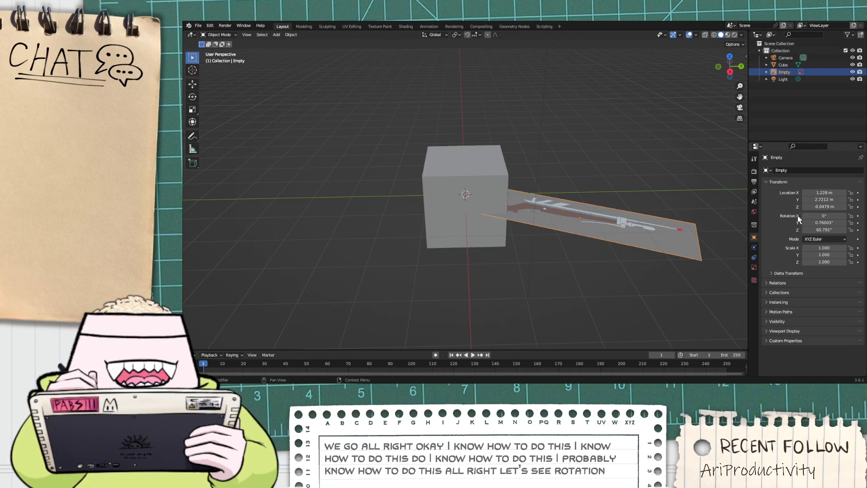
click(823, 222)
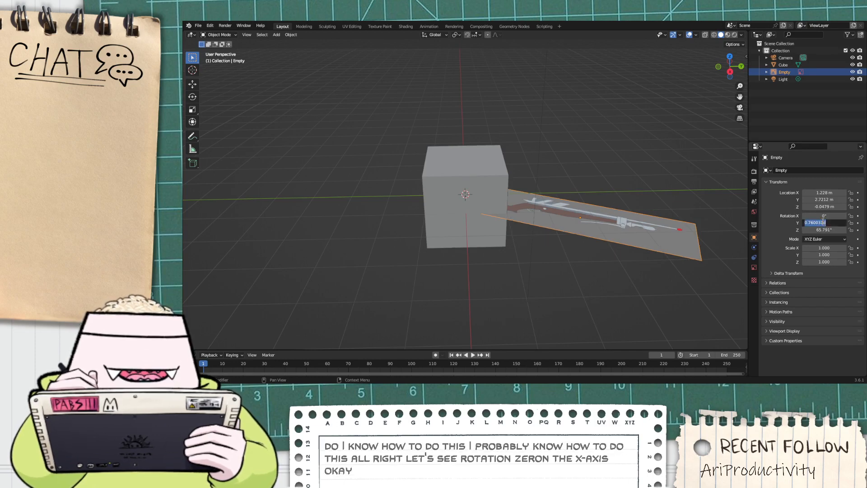
text(0)
key(Return)
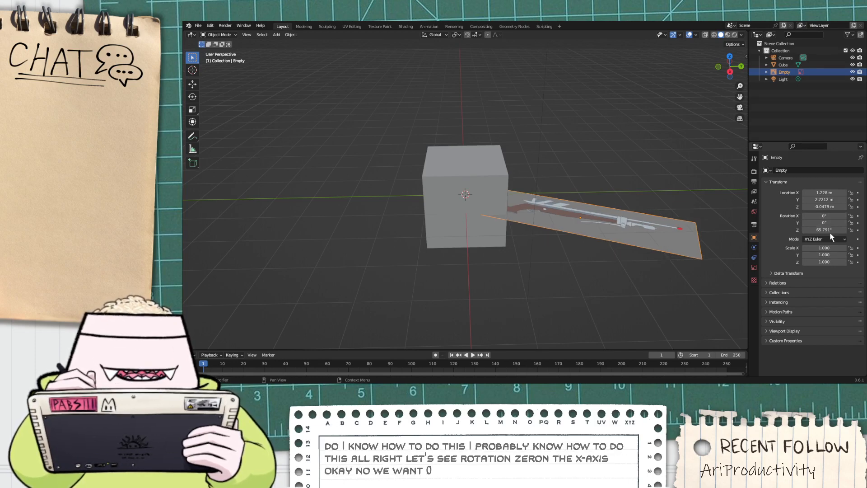
click(831, 231)
text(0)
key(Return)
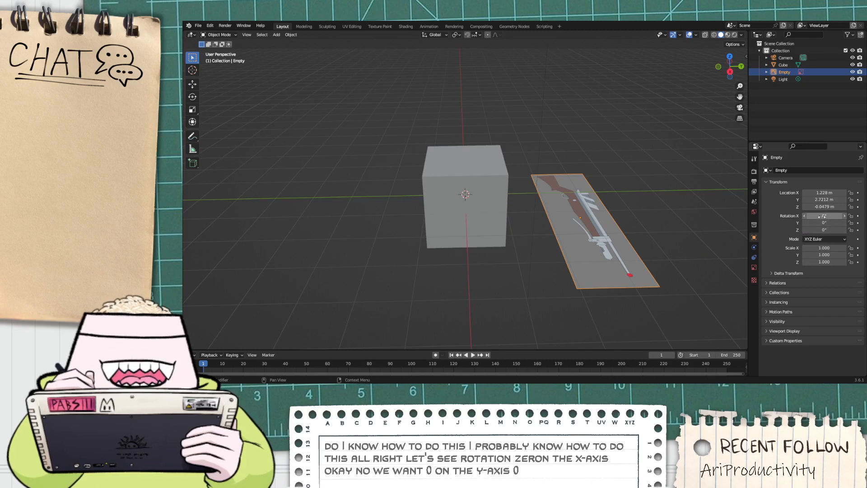
Step: Set the reference image's X rotation to 90° so it stands upright
click(823, 217)
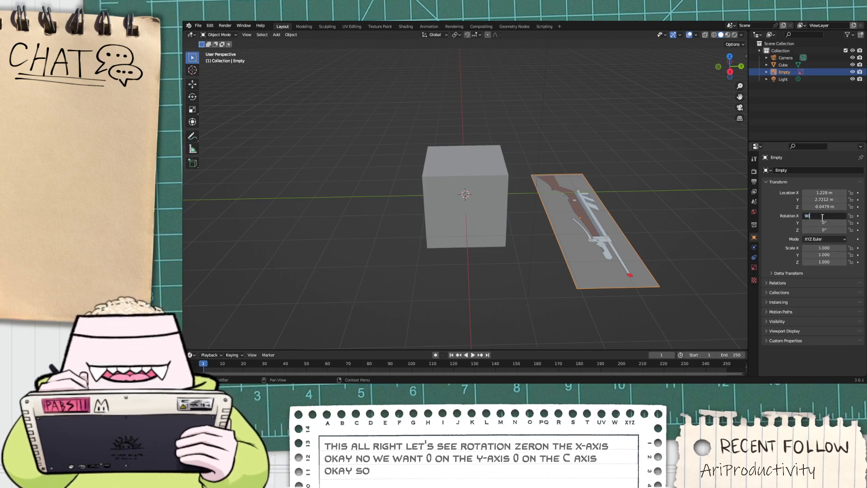
key(Return)
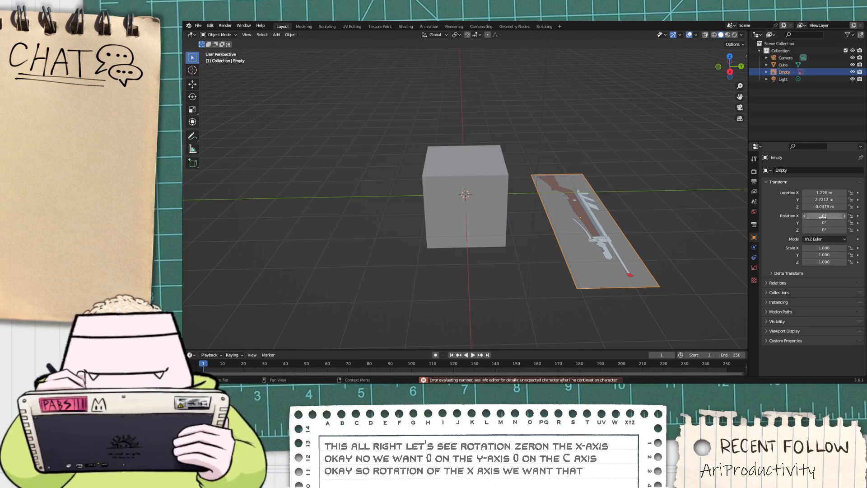
click(823, 216)
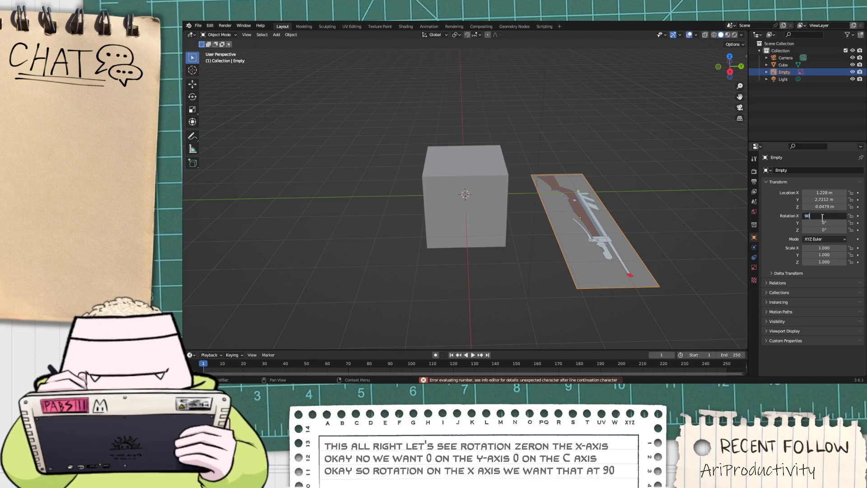
key(Return)
middle_drag(633, 294, 443, 205)
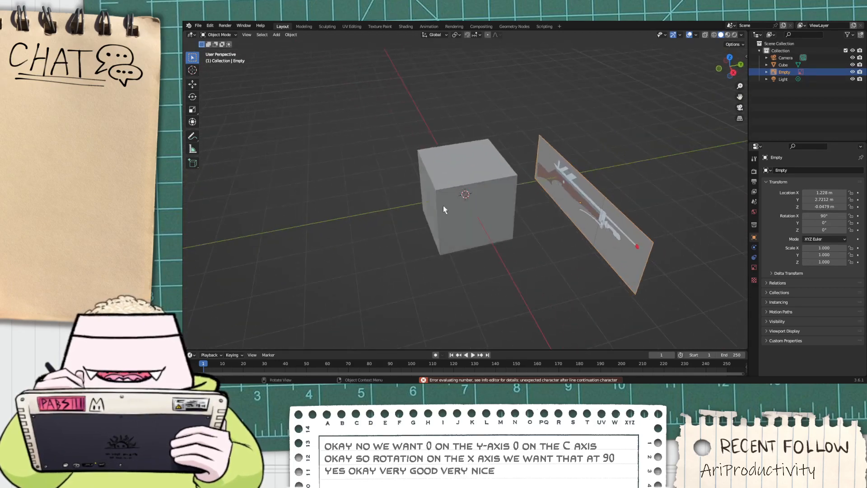
Step: Select the cube and look through its item, tool and view settings for a modelling tool
click(444, 205)
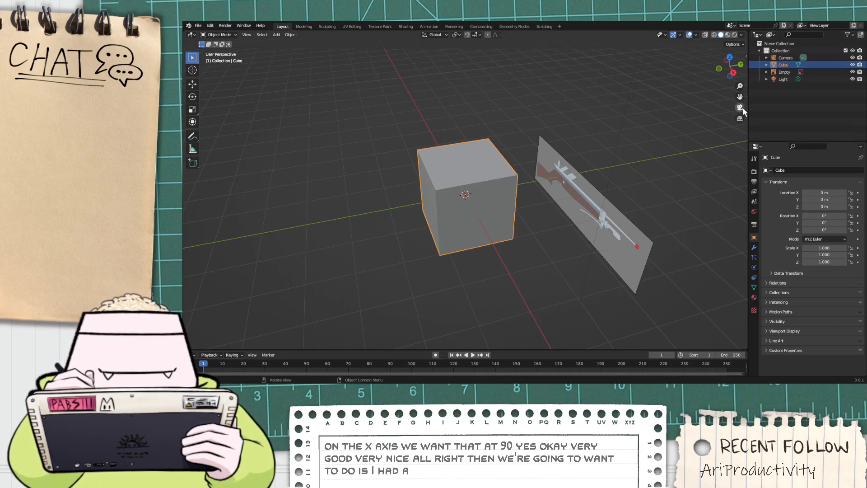
click(746, 57)
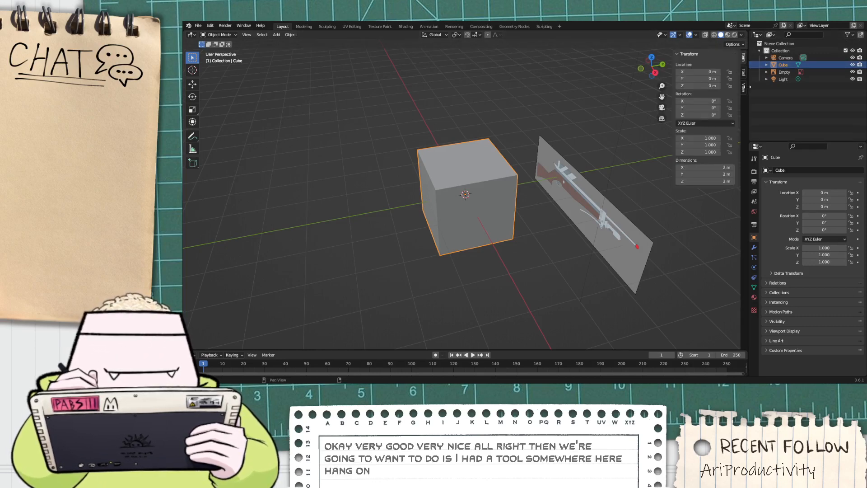
click(744, 76)
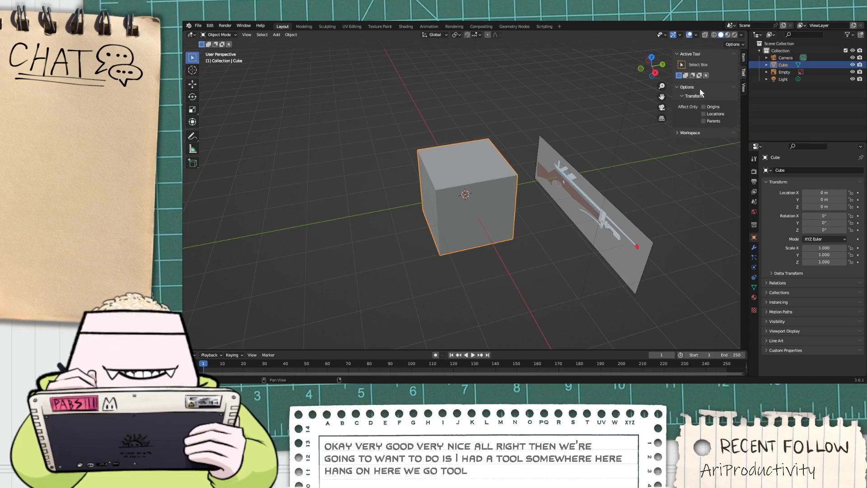
click(745, 86)
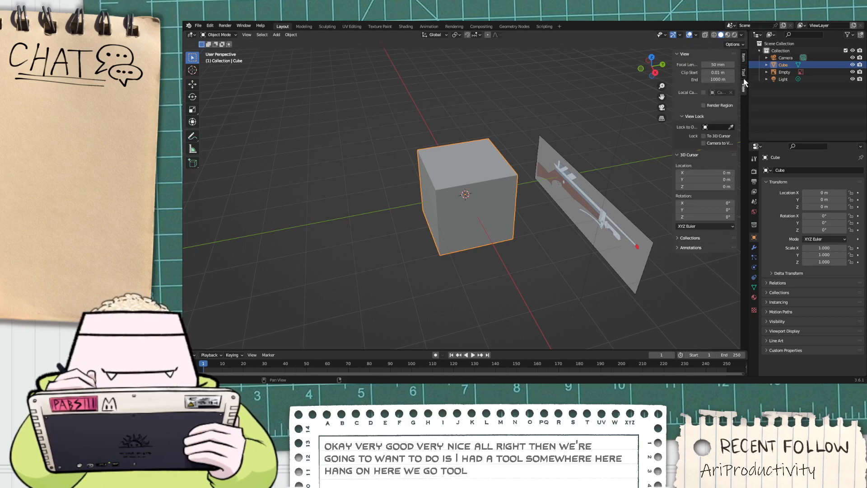
click(743, 72)
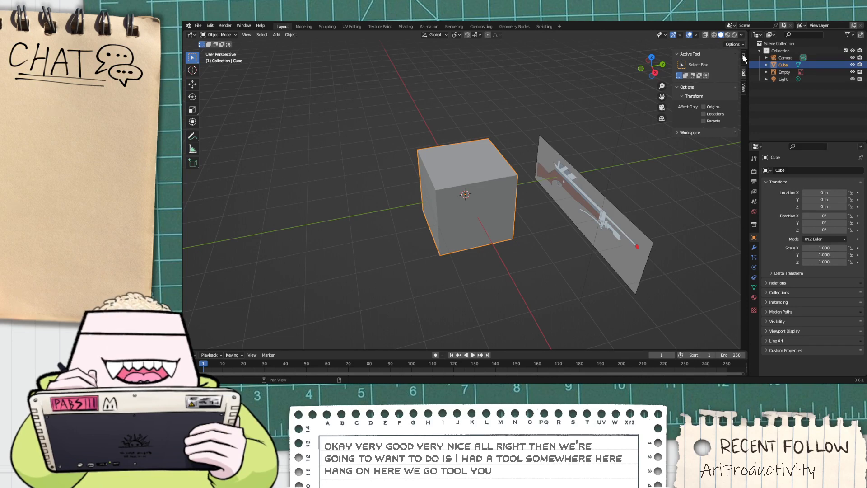
Step: Switch the cube to Edit Mode and expand the workspace and transform options of the active tool
click(220, 35)
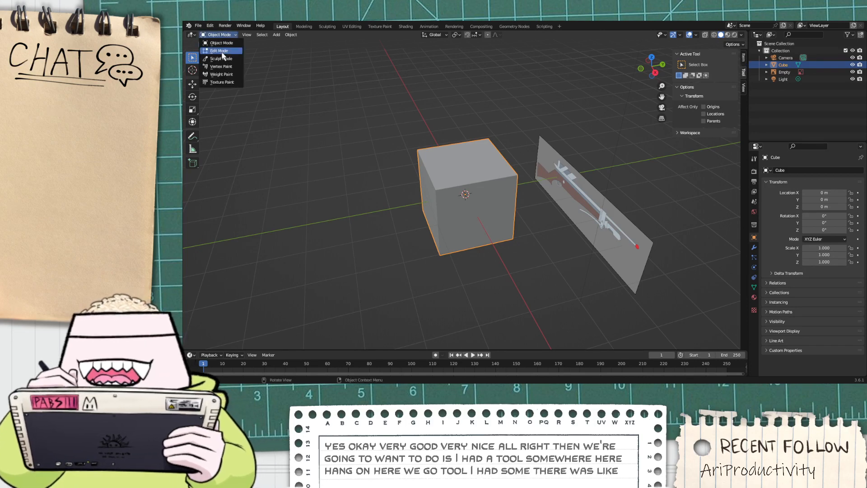
click(220, 51)
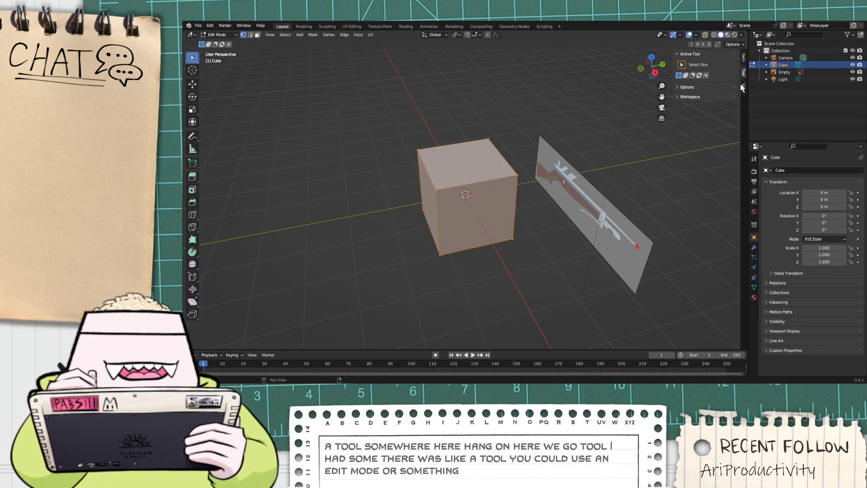
click(682, 97)
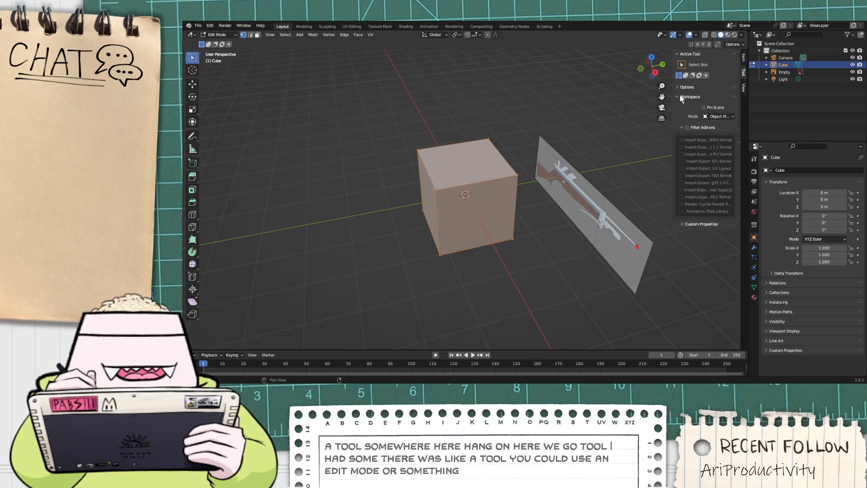
click(682, 88)
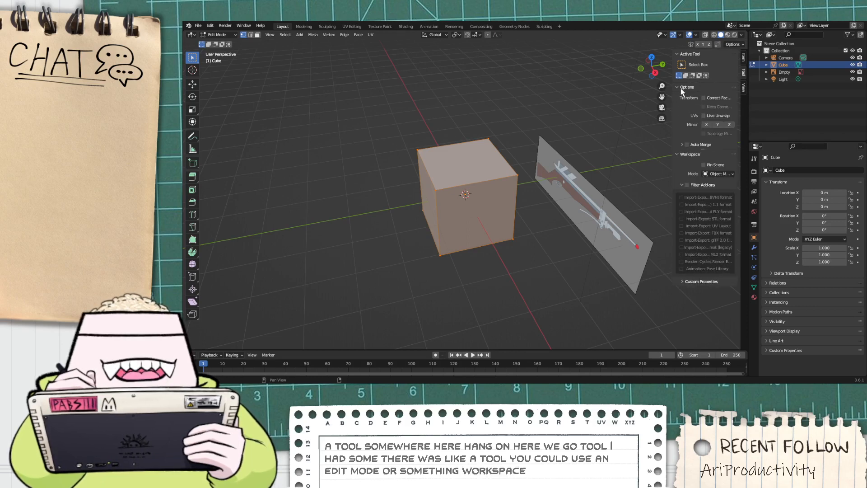
Step: Look through the cube's item, view and tool settings for the Auto Mirror tool and collapse the add-on filter list
right_click(479, 214)
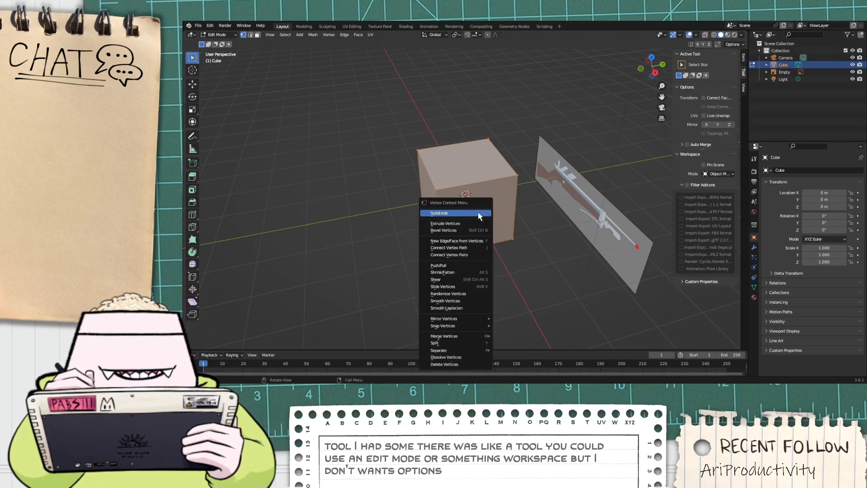
click(743, 88)
click(743, 59)
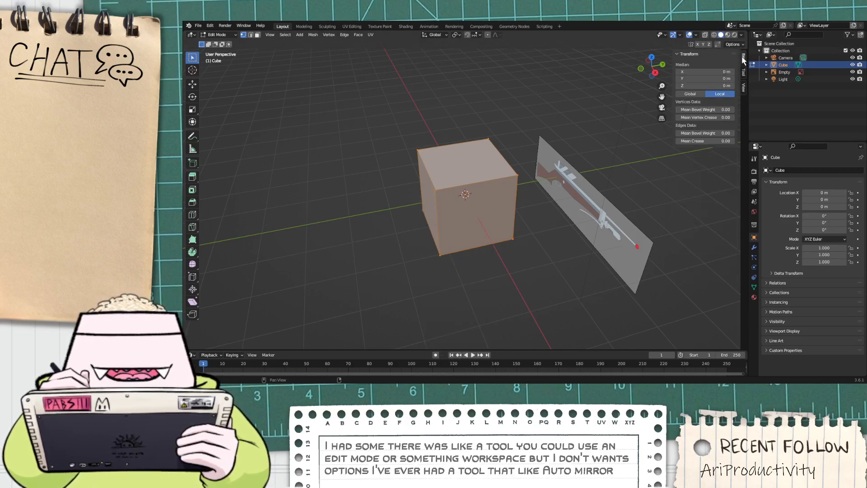
click(742, 88)
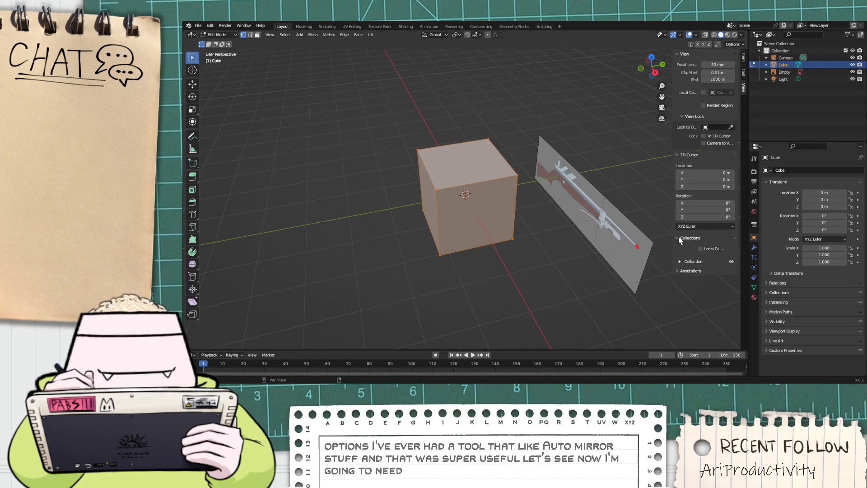
click(744, 74)
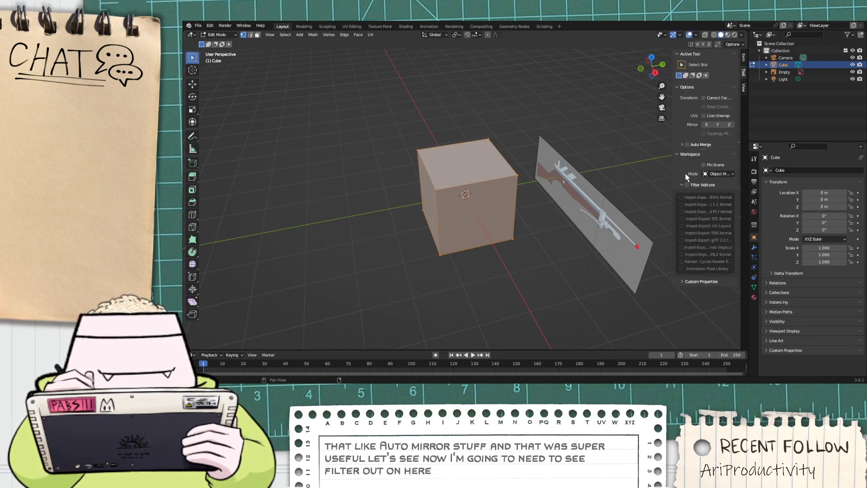
click(682, 185)
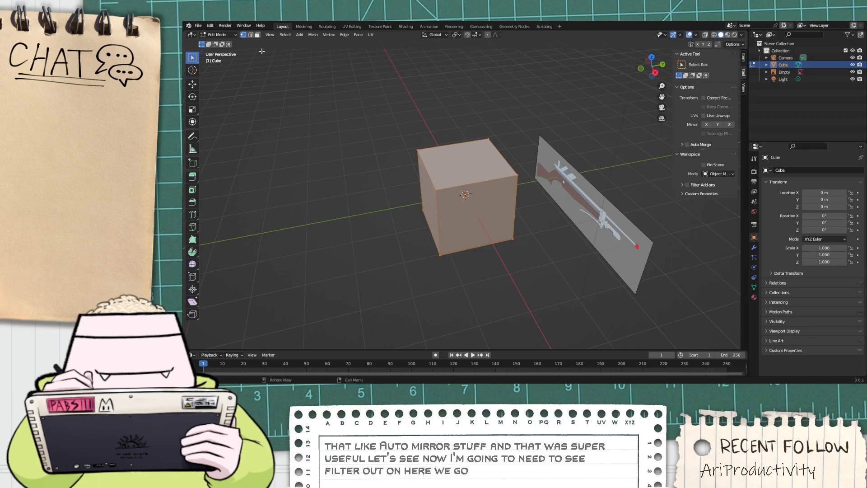
Step: Enable the Auto Mirror and LoopTools add-ons in the preferences
click(193, 27)
mouse_move(225, 134)
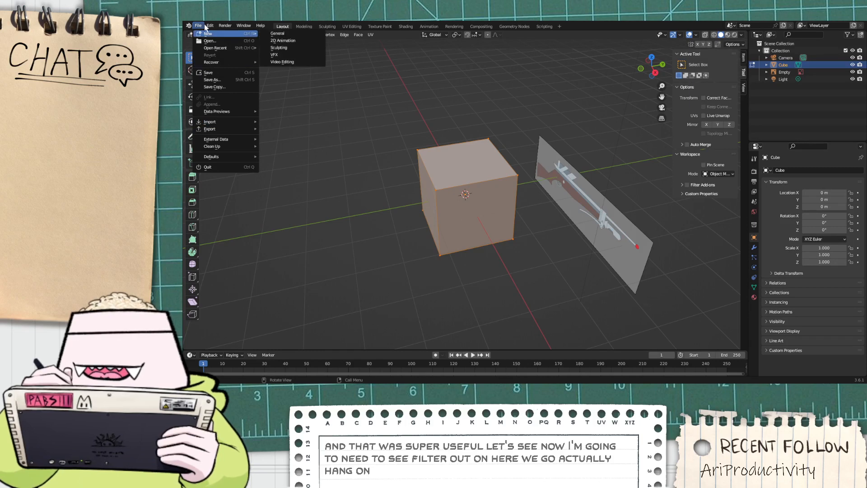
mouse_move(210, 26)
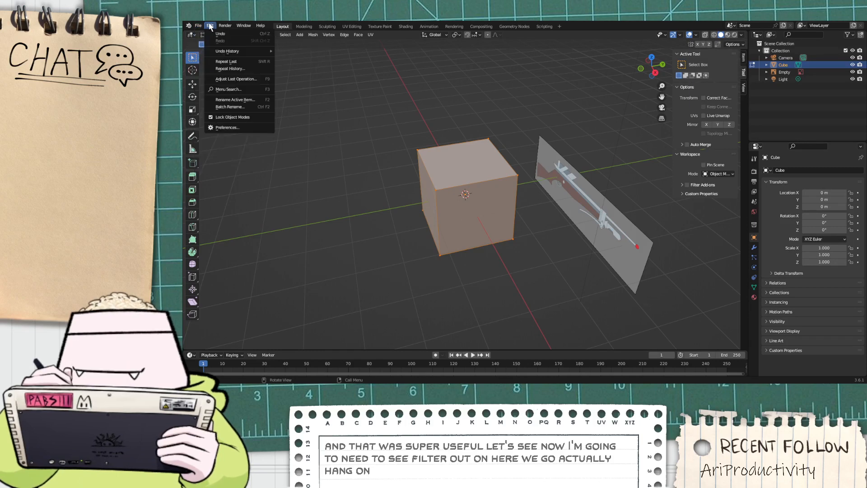
click(247, 129)
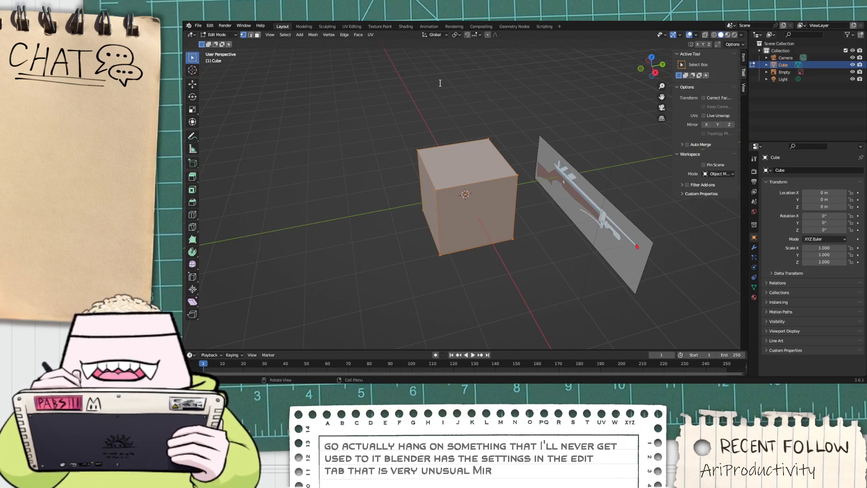
click(303, 94)
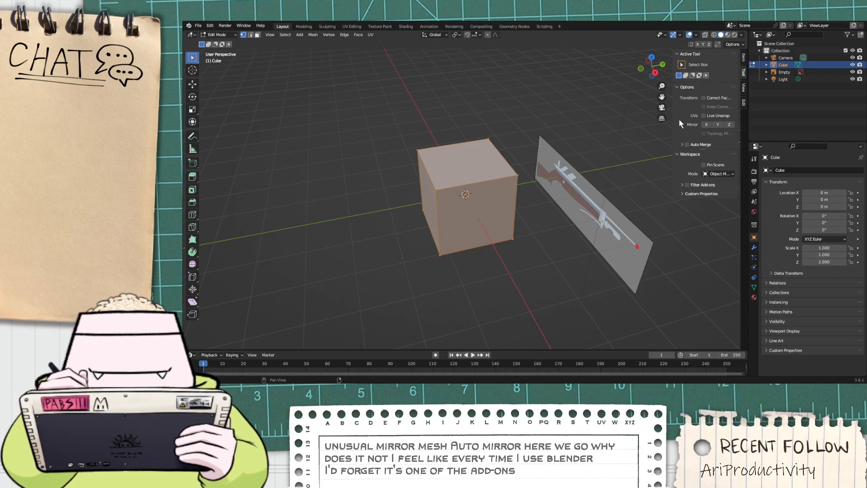
click(210, 25)
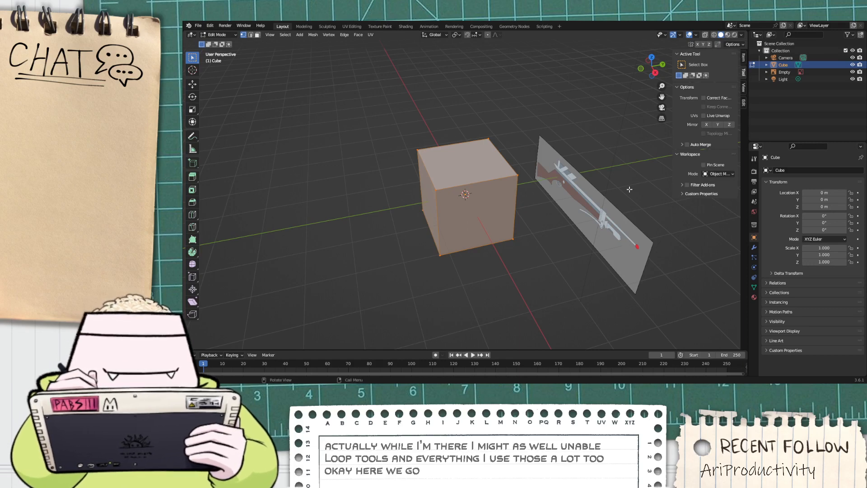
Step: Show the Auto Mirror and LoopTools settings in the sidebar and expand both
click(744, 102)
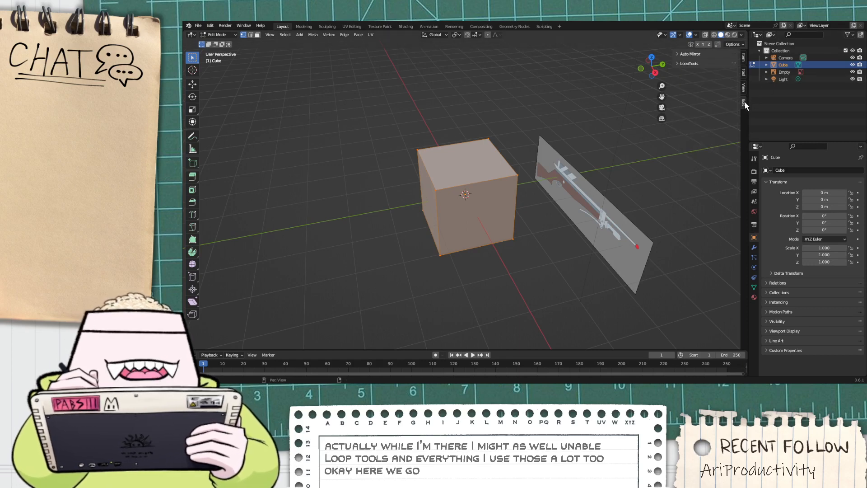
click(677, 64)
click(680, 54)
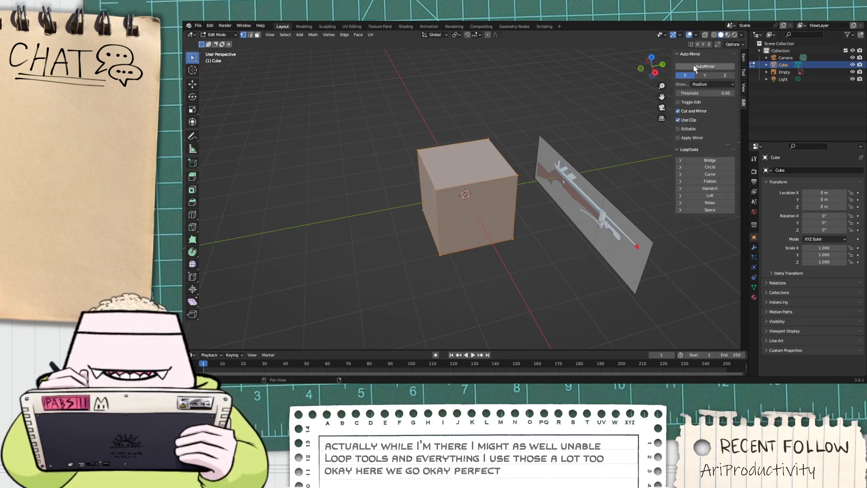
Step: Try Auto Mirror on the cube across the X axis with positive orientation
click(694, 68)
key(KP_5)
key(KP_5)
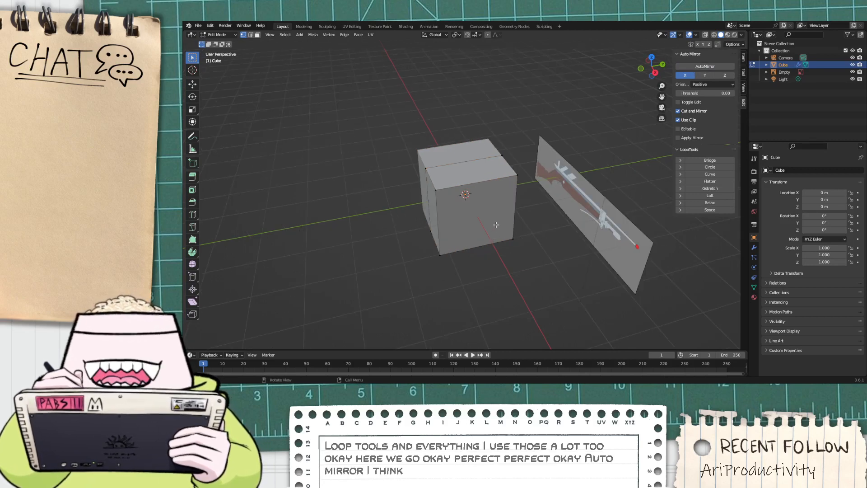
middle_drag(496, 225, 621, 218)
key(a)
Step: Compare the cube's back and right views with the rifle reference, auto-mirror it across X again and return to Object Mode
click(661, 65)
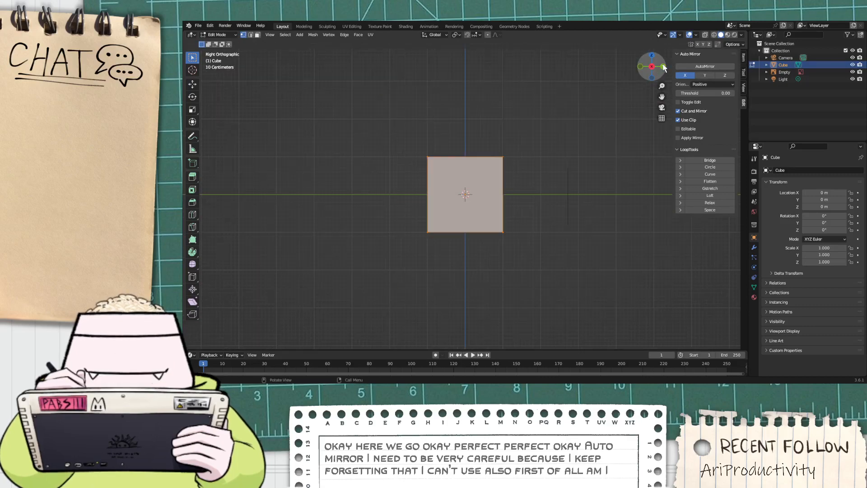
click(662, 66)
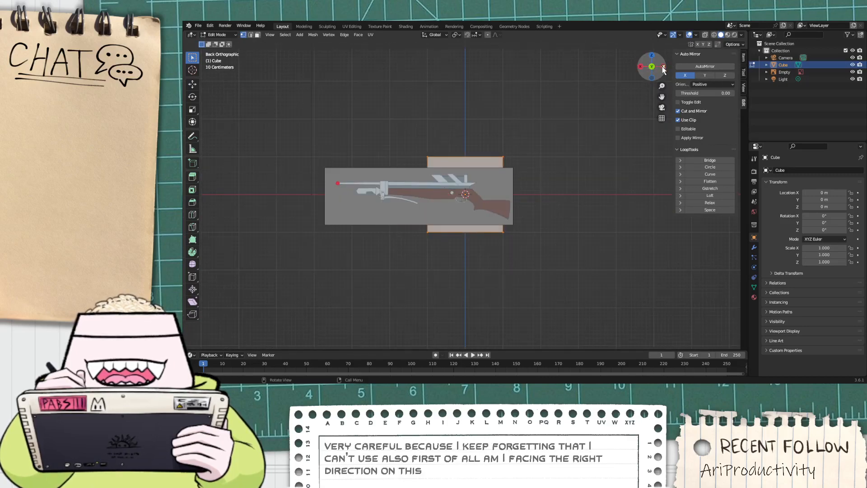
middle_drag(553, 124, 352, 165)
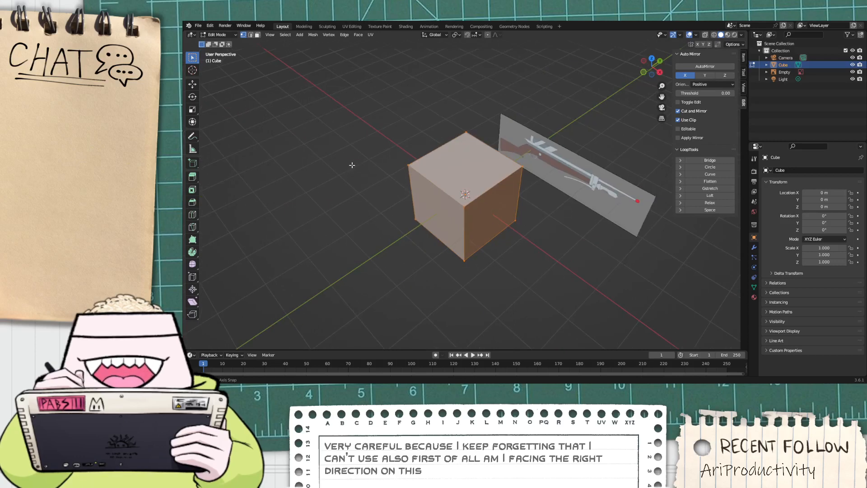
click(657, 74)
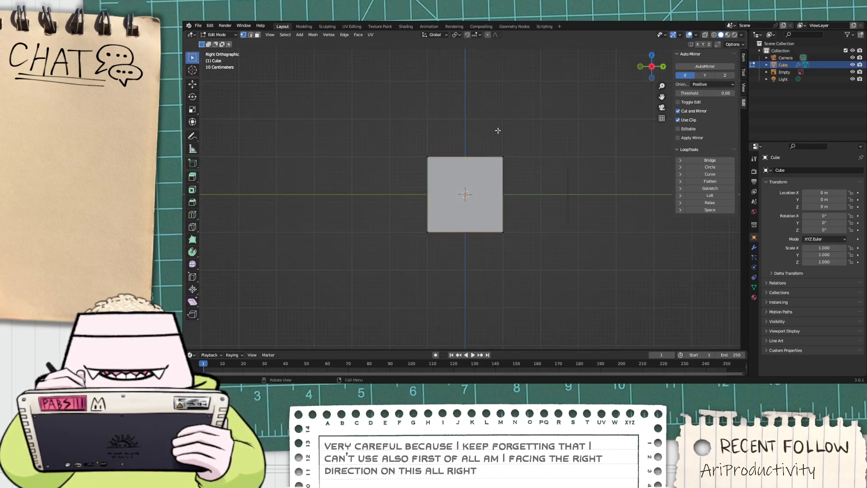
middle_drag(497, 131, 539, 211)
key(Tab)
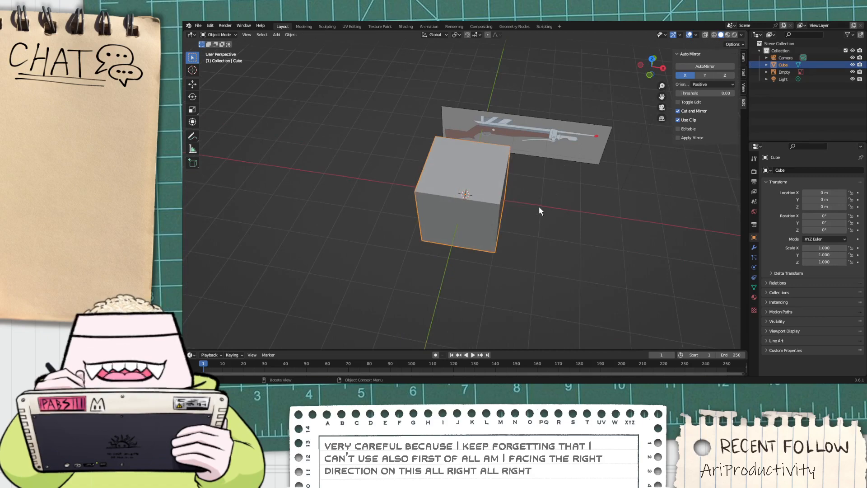
Step: Examine the mirrored cube from the front and at an angle, in Object and Edit Mode, to check the mirror direction
click(649, 74)
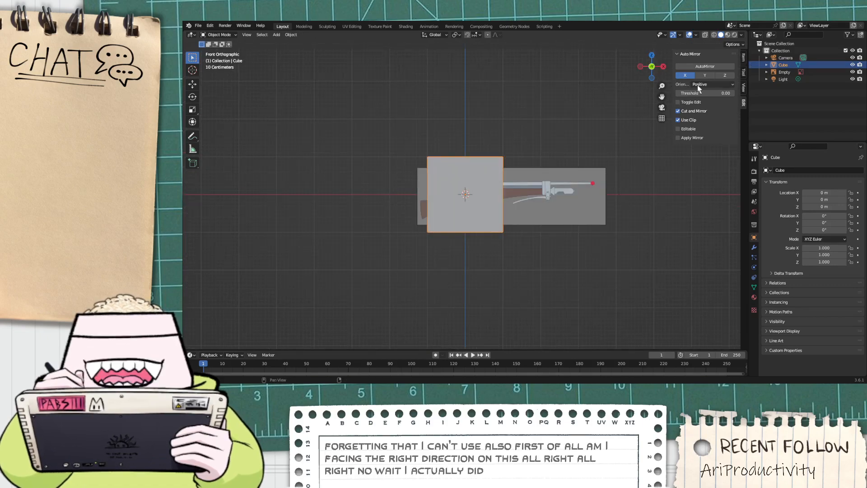
mouse_move(632, 167)
middle_down()
mouse_move(557, 204)
mouse_move(631, 175)
middle_up()
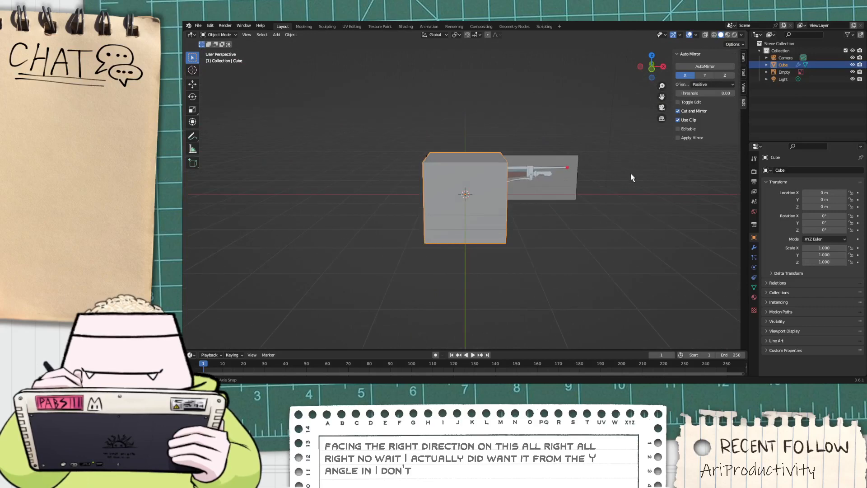
click(652, 68)
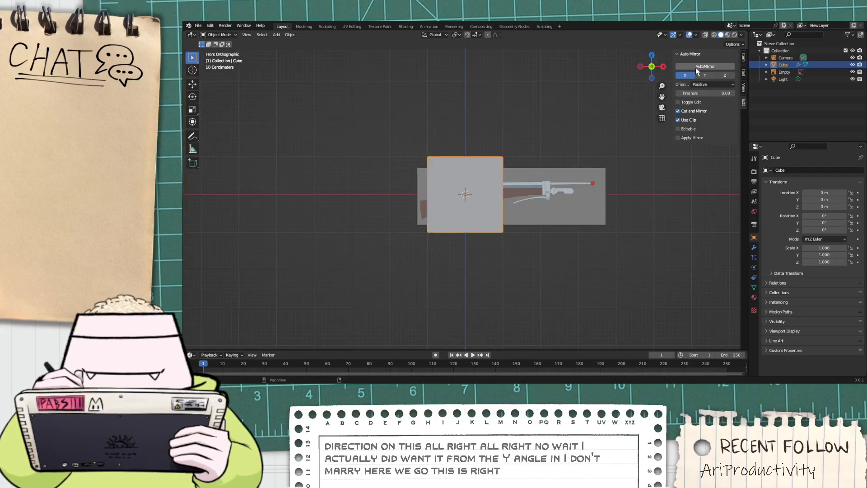
middle_drag(555, 131, 481, 155)
click(232, 35)
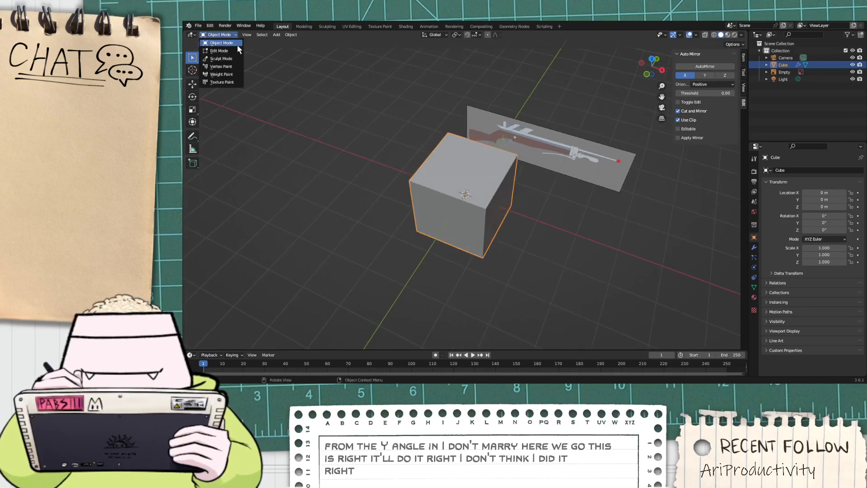
click(240, 51)
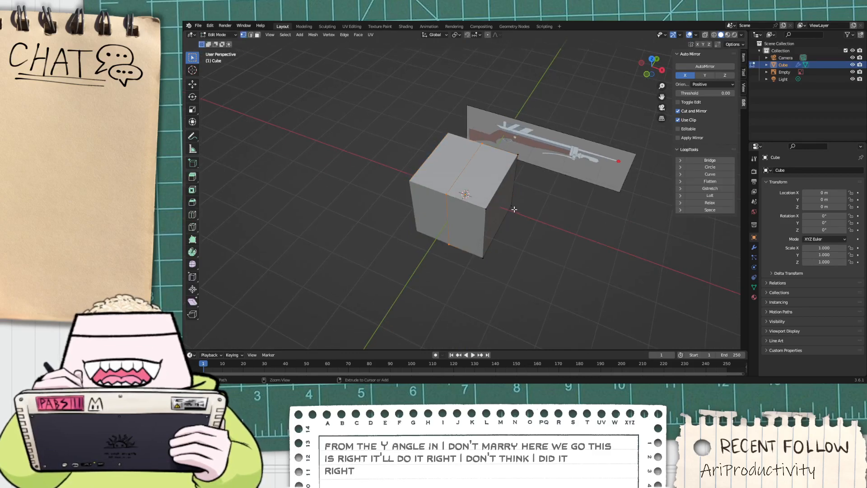
key(Tab)
middle_drag(562, 223, 493, 224)
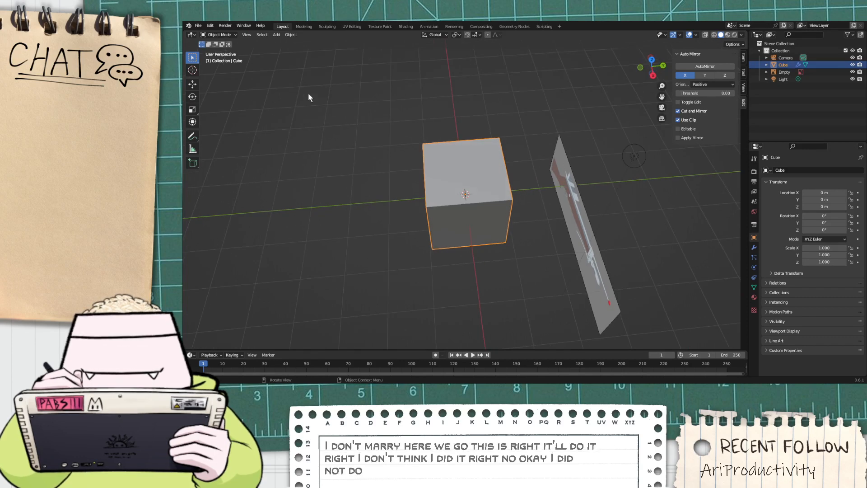
click(219, 35)
click(229, 52)
Step: Undo the cube's X-axis mirror, reselect the cube and switch it to Edit Mode
key(ctrl+z)
key(ctrl+z)
key(ctrl+z)
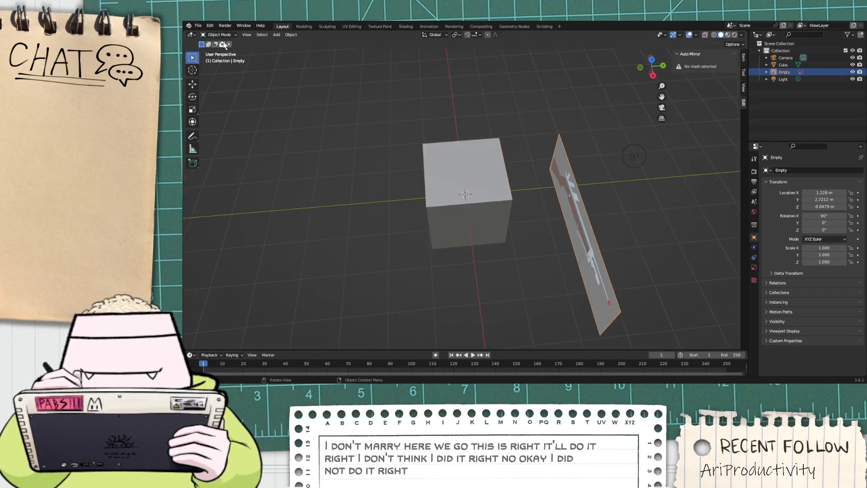
click(458, 173)
click(219, 35)
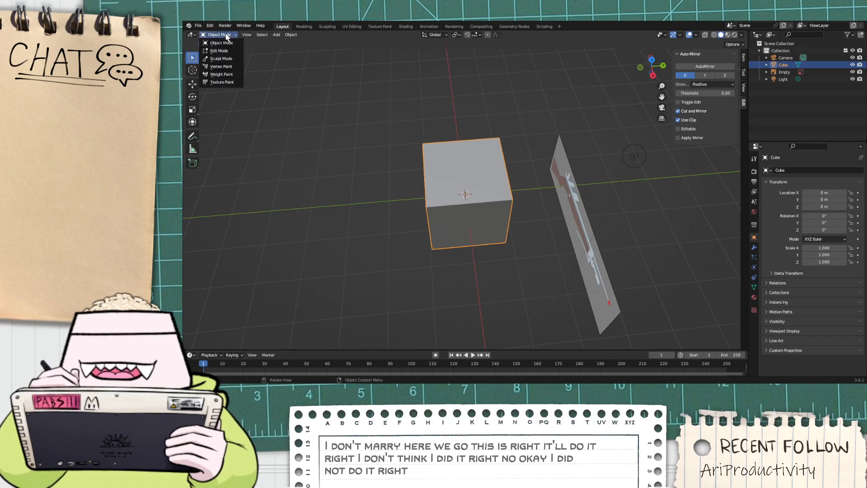
click(231, 50)
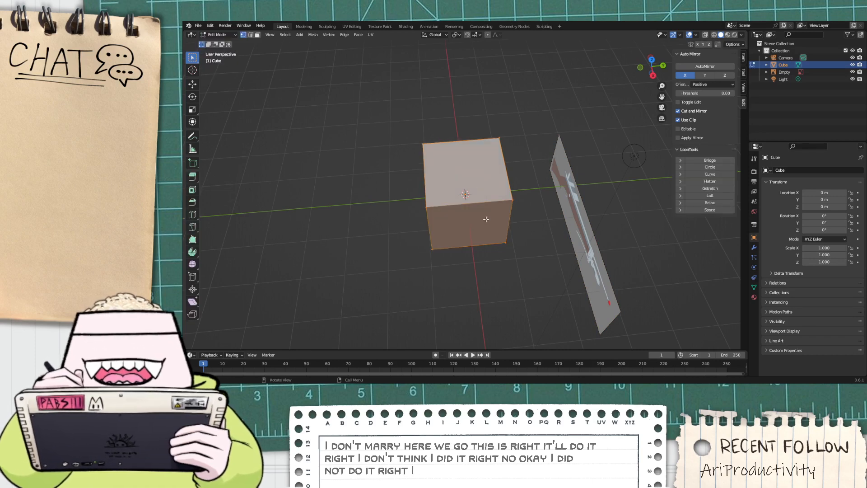
Step: Auto-mirror the cube across the X axis from the right orthographic view and check the split in Object and Edit Mode
click(652, 76)
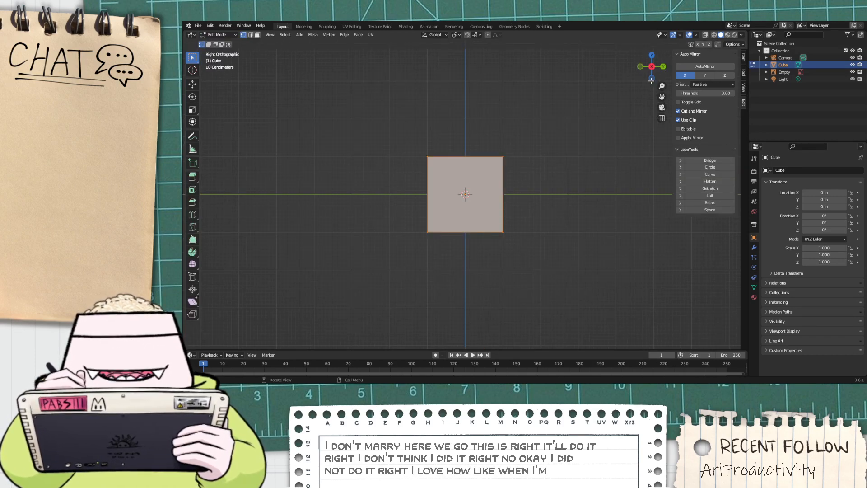
middle_drag(533, 120, 535, 158)
key(Tab)
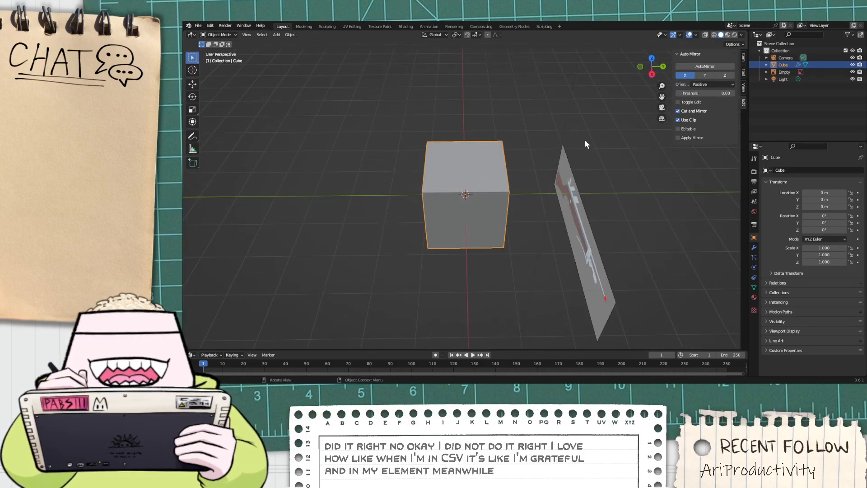
click(612, 107)
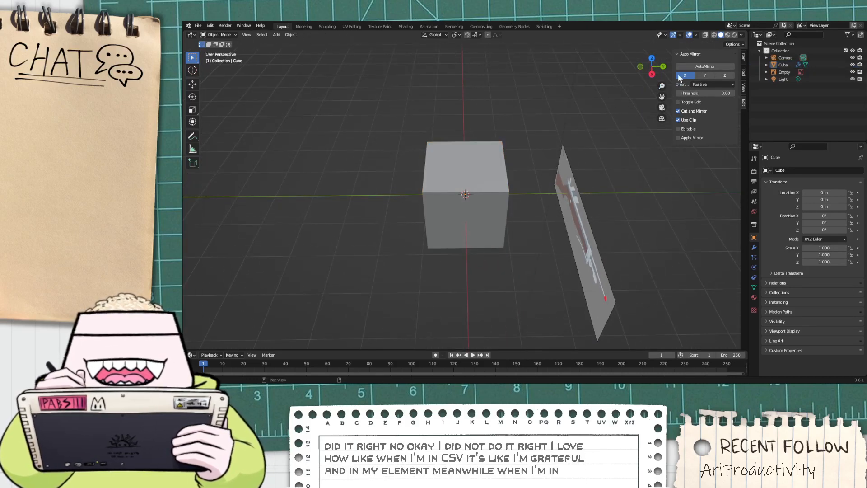
click(219, 35)
click(220, 51)
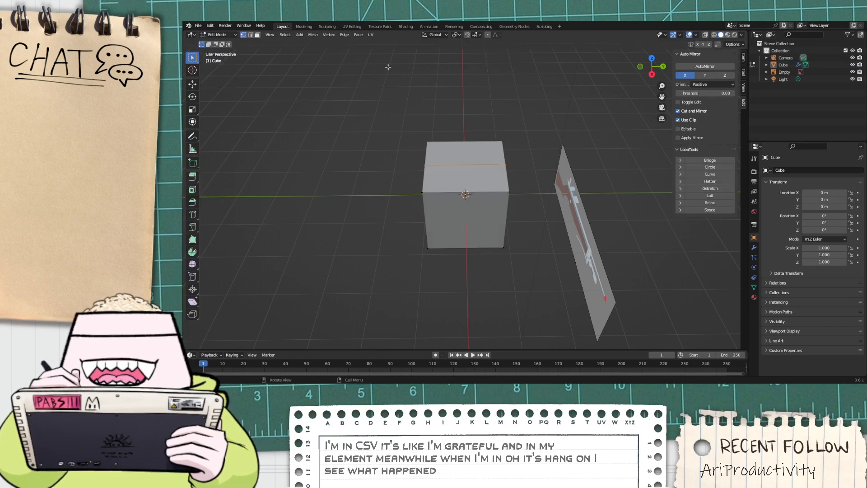
Step: Auto-mirror the cube across the Y axis with positive orientation and inspect the division in Object and Edit Mode
click(701, 66)
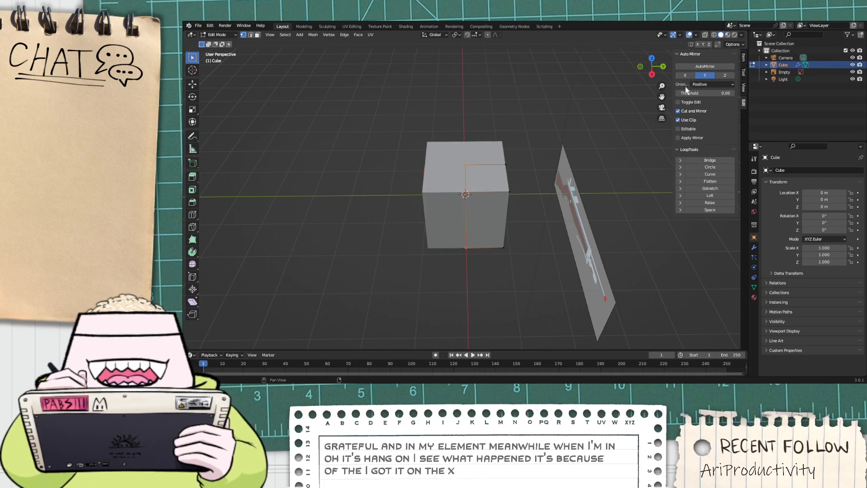
middle_drag(534, 184, 519, 223)
scroll(473, 197, up, 4)
key(Tab)
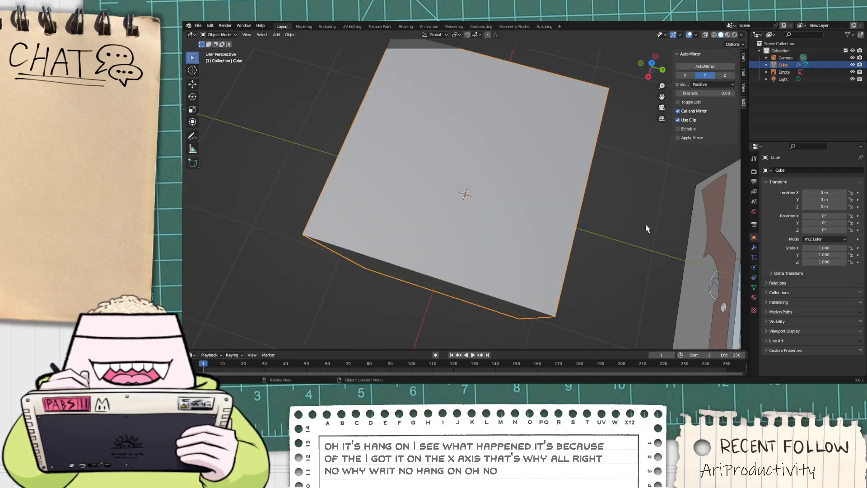
scroll(645, 228, down, 5)
click(219, 35)
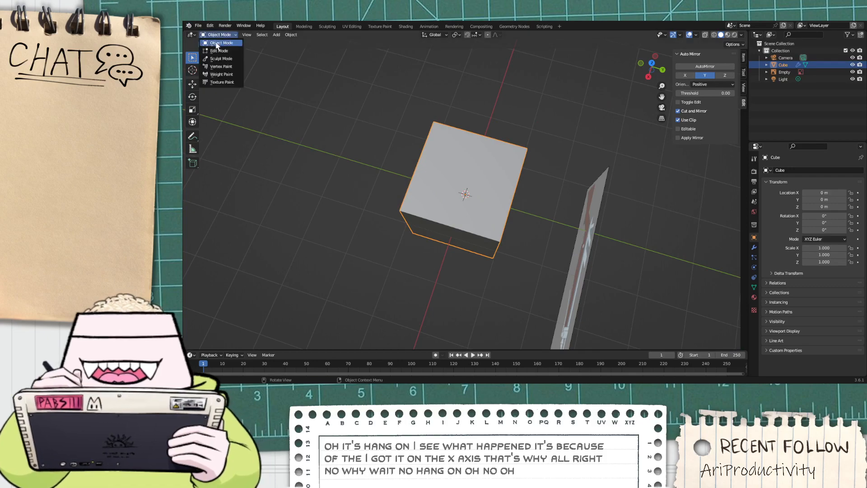
click(219, 51)
scroll(505, 201, up, 3)
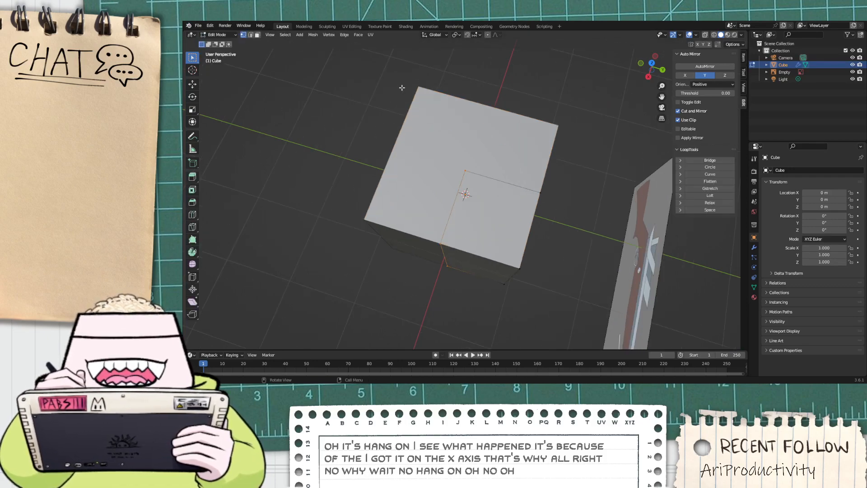
Step: Undo the cube's X- and Y-axis auto-mirrors and put the restored cube back into Edit Mode
middle_drag(480, 223, 499, 176)
key(ctrl+z)
key(ctrl+z)
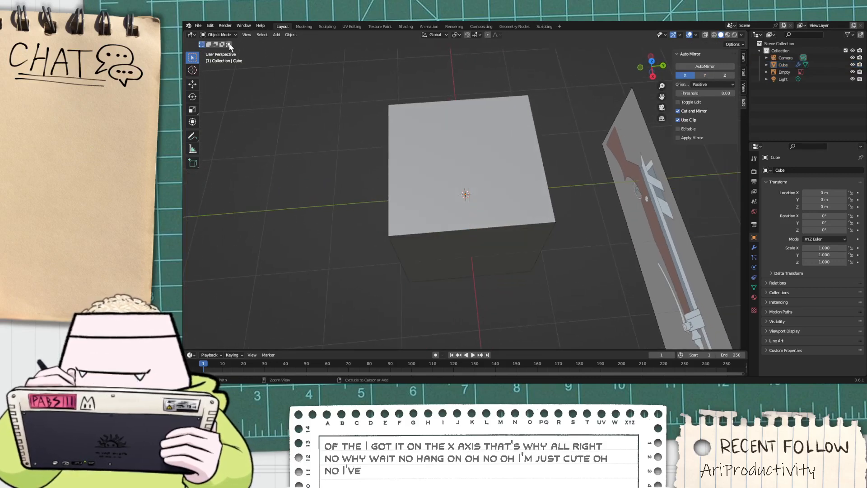
click(226, 37)
click(230, 51)
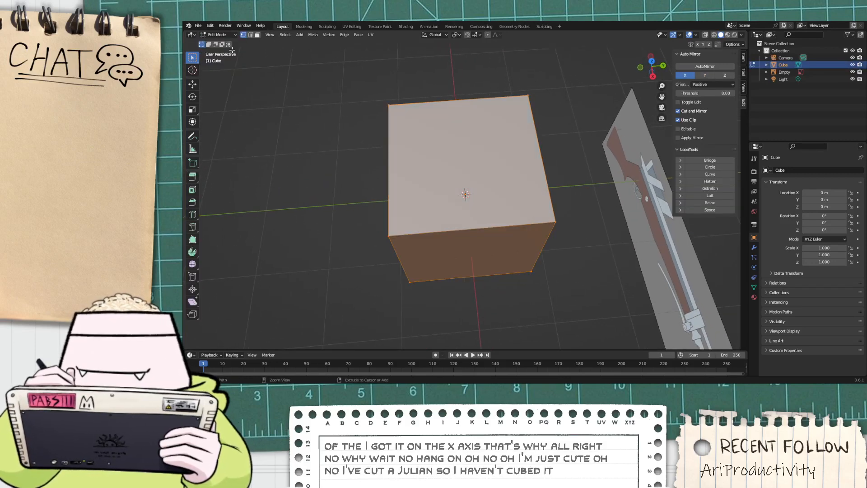
Step: Try auto-mirroring the cube across the Z axis, inspect the split at an angle, and undo the mirror
click(722, 76)
click(709, 66)
mouse_move(569, 172)
middle_down()
mouse_move(553, 176)
mouse_move(563, 175)
middle_up()
key(ctrl+z)
key(ctrl+z)
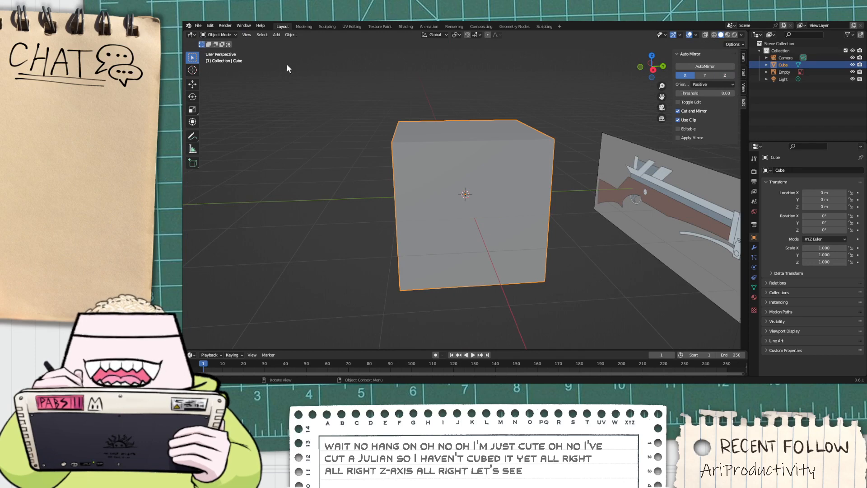
Step: Auto-mirror the whole cube across only the Y axis in Edit Mode with positive orientation and check the centre split
click(219, 35)
click(234, 46)
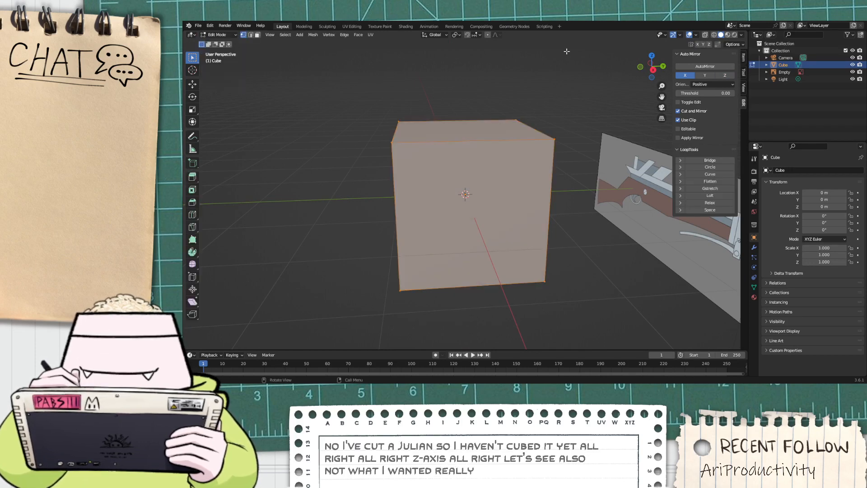
middle_drag(624, 92, 622, 114)
click(711, 78)
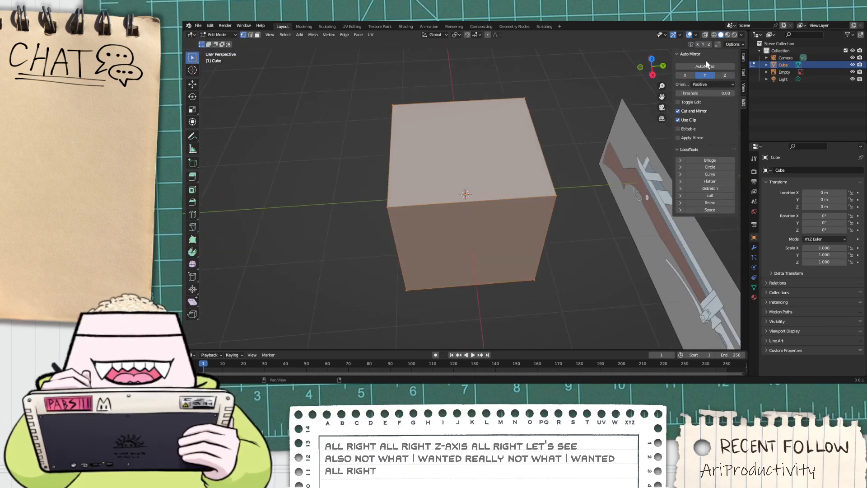
click(706, 66)
middle_drag(576, 232, 610, 213)
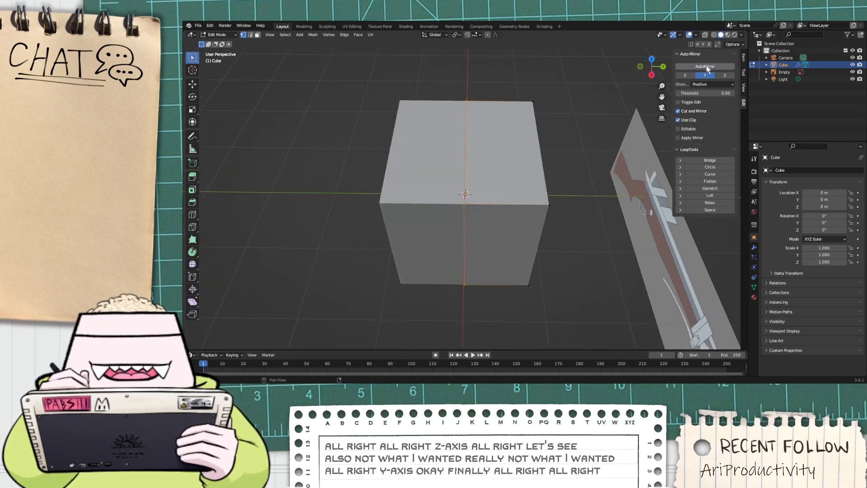
middle_drag(519, 179, 572, 226)
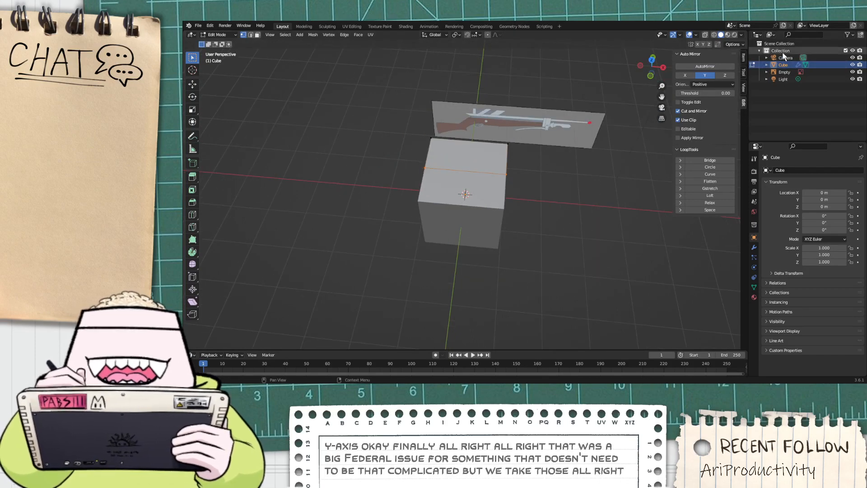
Step: Move the rifle reference image in Object Mode along the Y axis past the cube to about -2.11 m
click(785, 72)
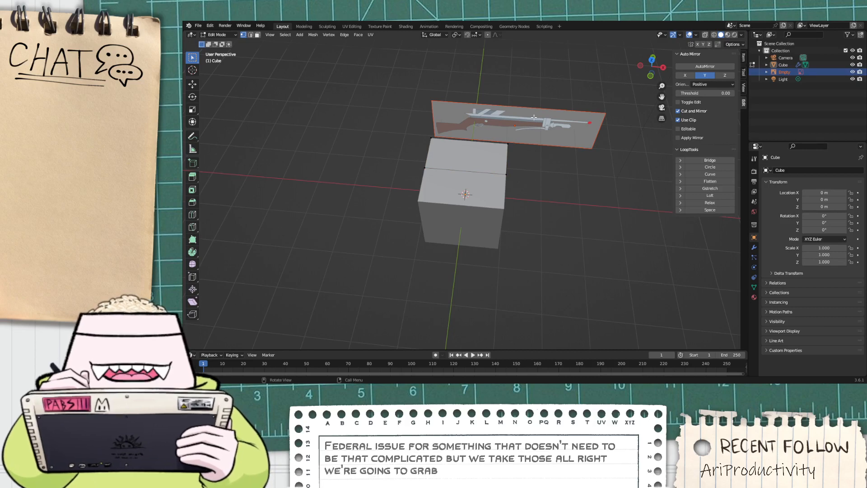
key(x)
key(Escape)
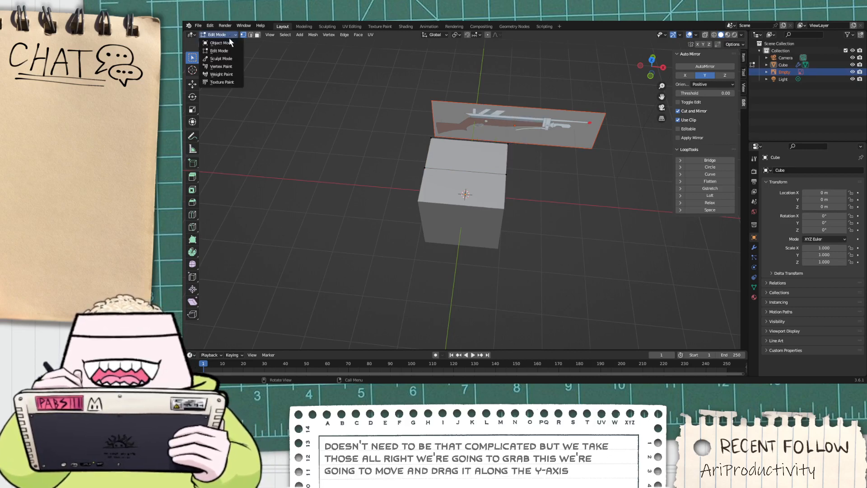
key(Tab)
click(486, 120)
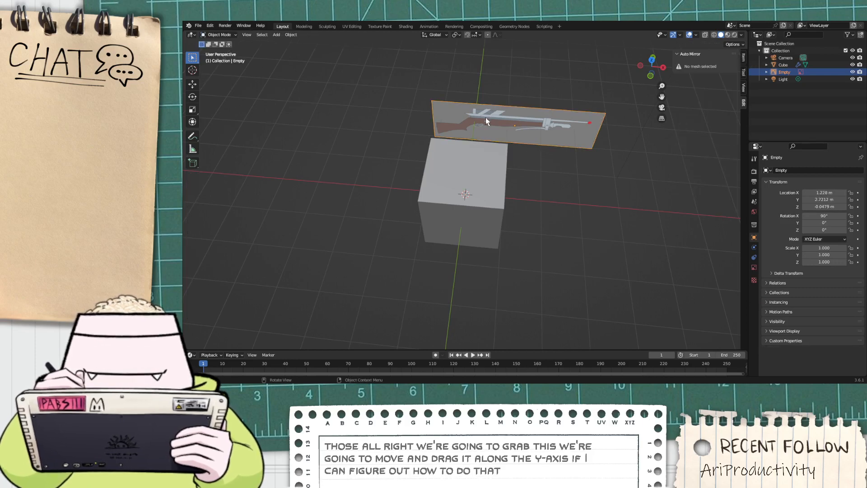
key(g)
key(y)
click(452, 264)
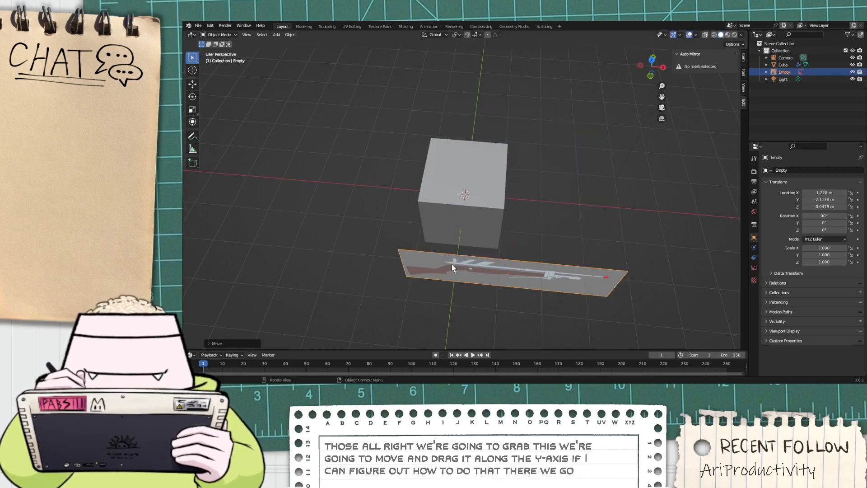
Step: Select the cube and enable X-Ray in the viewport shading so the reference shows through it
middle_drag(451, 265, 477, 221)
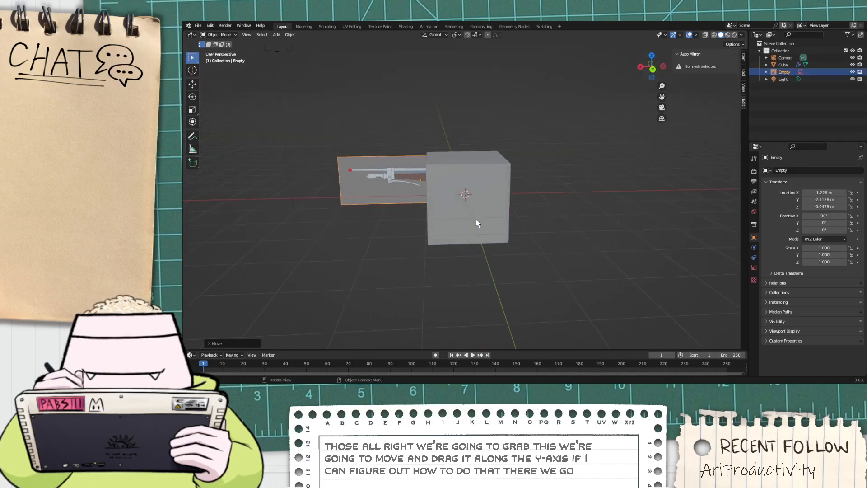
scroll(477, 221, up, 5)
click(478, 218)
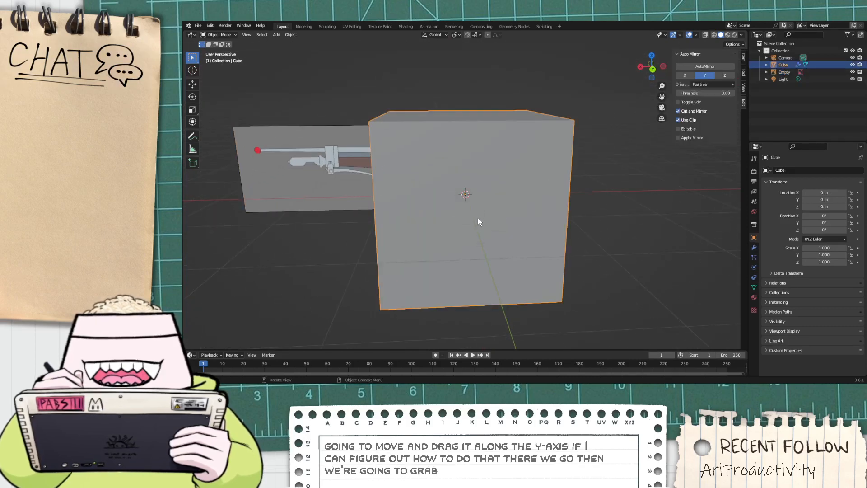
click(739, 34)
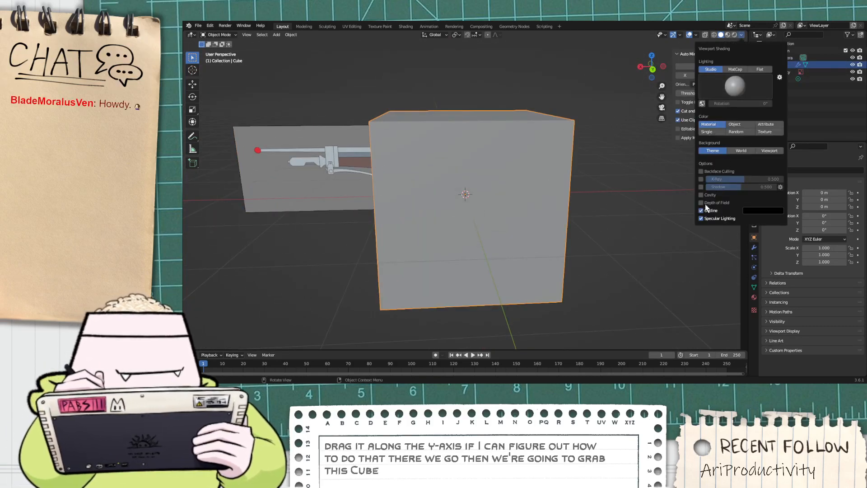
click(701, 179)
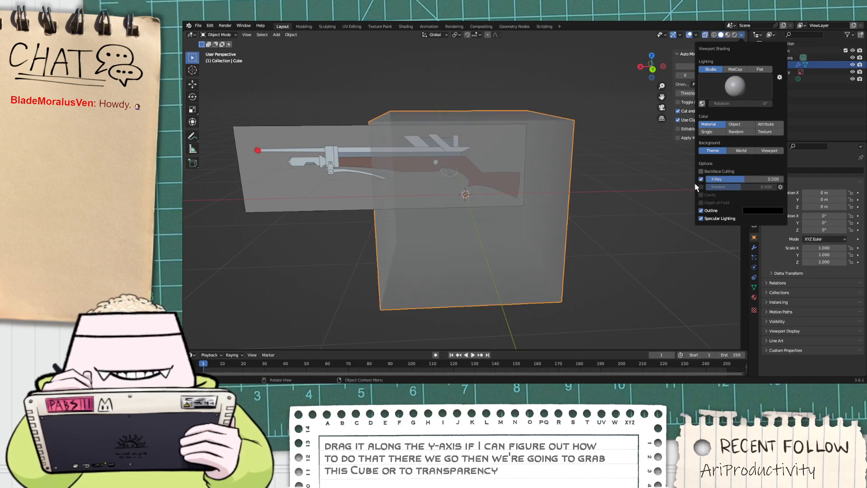
middle_drag(604, 187, 346, 145)
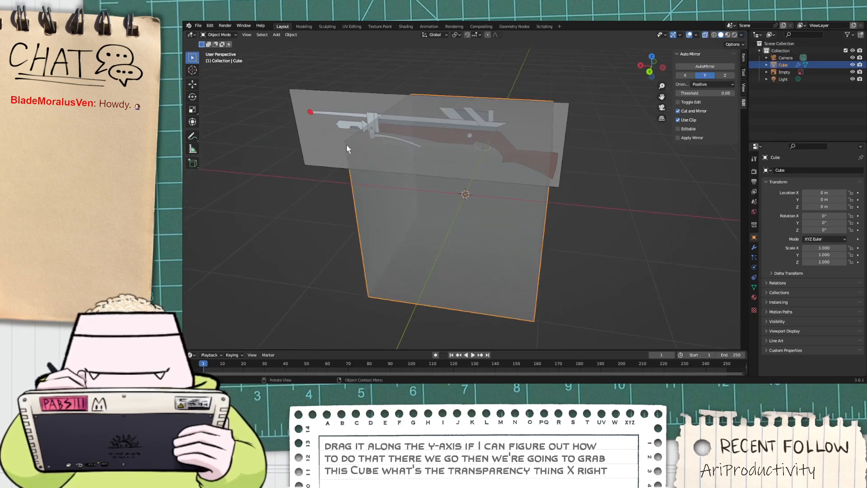
Step: Scale all of the cube's geometry in Edit Mode to about 0.15 of its size from the back orthographic view
click(219, 35)
click(221, 51)
middle_drag(497, 203, 550, 199)
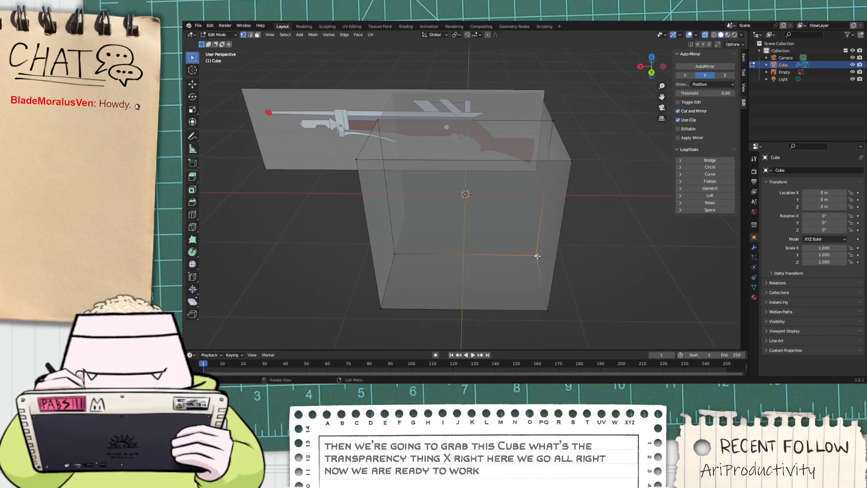
key(a)
scroll(527, 256, up, 3)
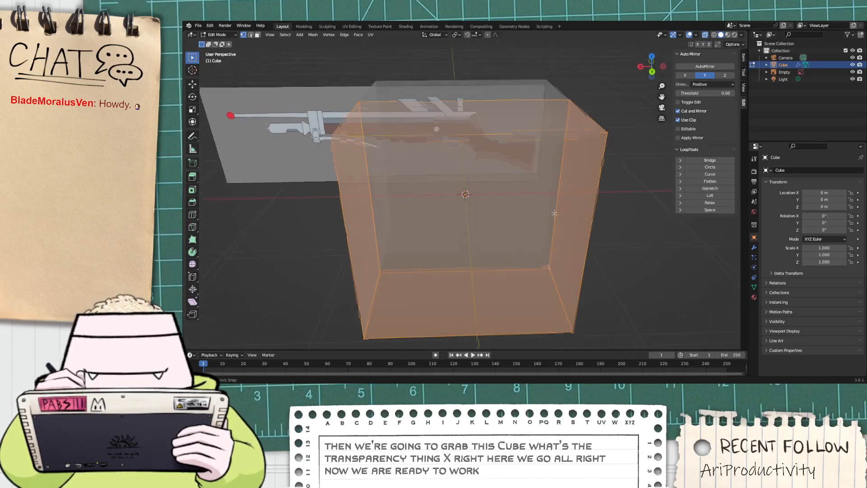
click(652, 73)
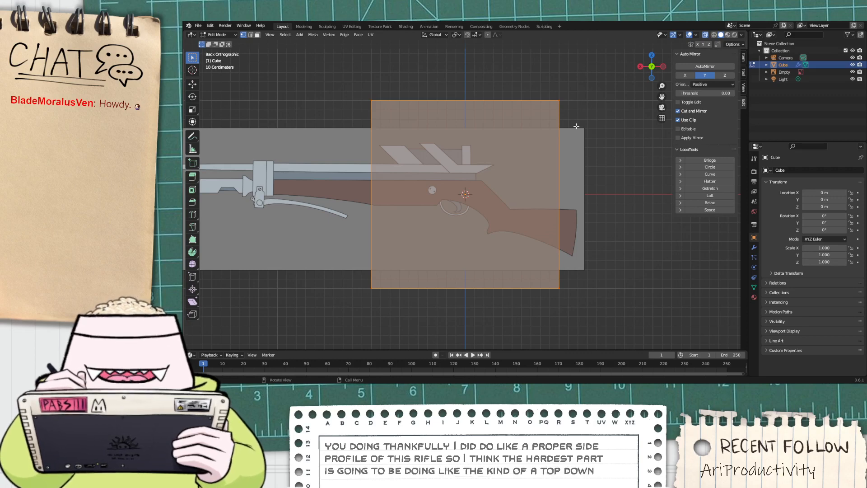
key(s)
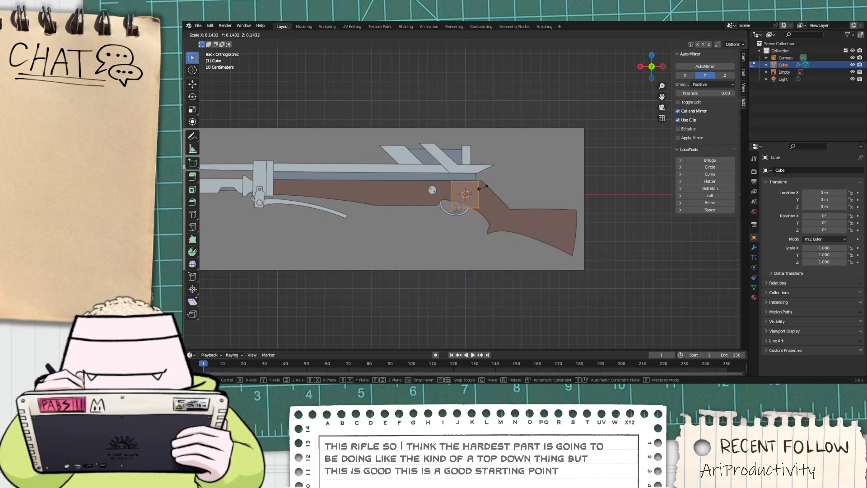
click(484, 187)
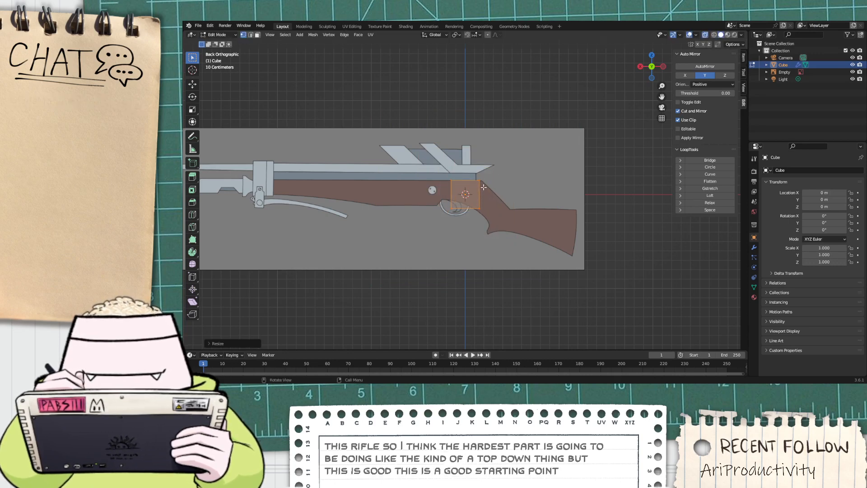
Step: Move the scaled cube up along the Z axis about 0.16 m so its top meets the barrel's upper edge
key(g)
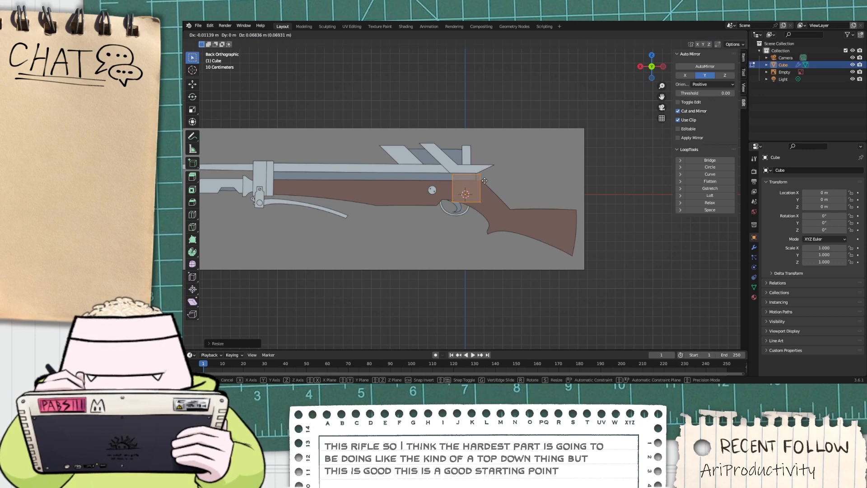
key(z)
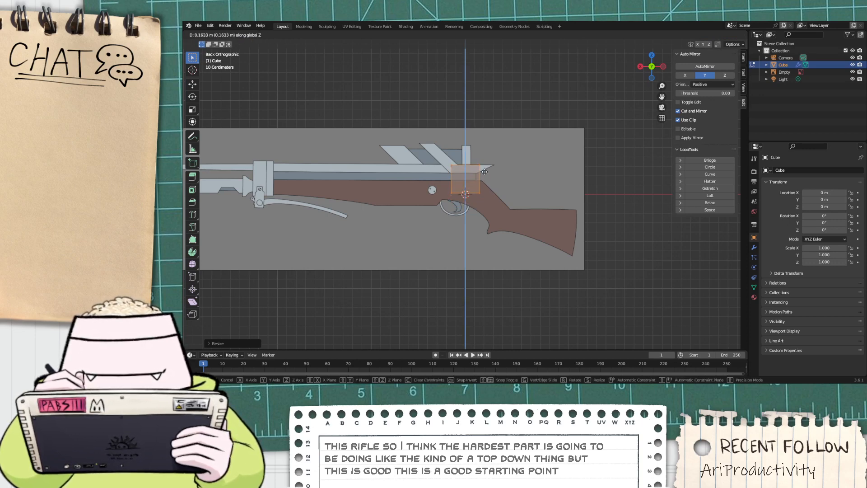
click(485, 171)
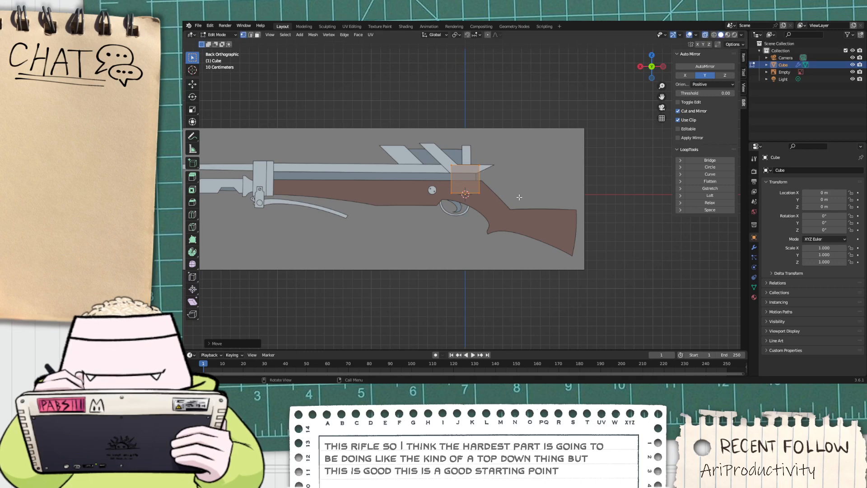
Step: Raise the cube's bottom vertices about 0.20 m along the Z axis to the lower edge of the upper barrel strip
middle_drag(248, 264, 361, 268)
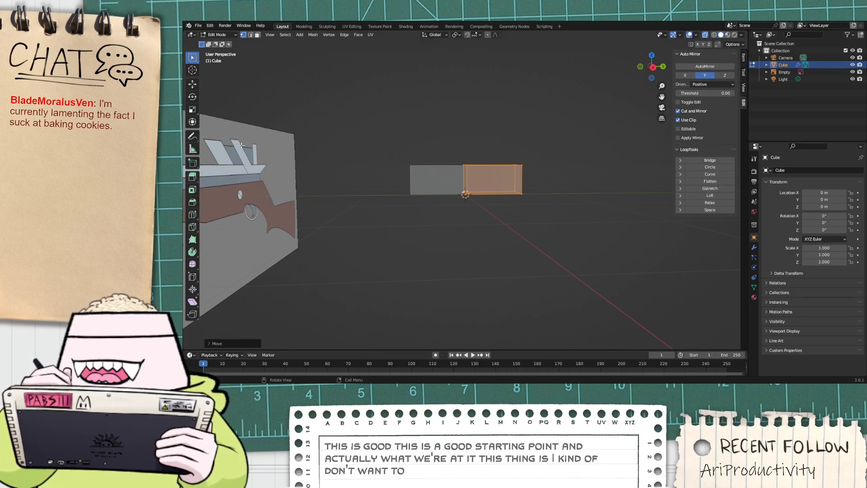
middle_drag(555, 233, 566, 243)
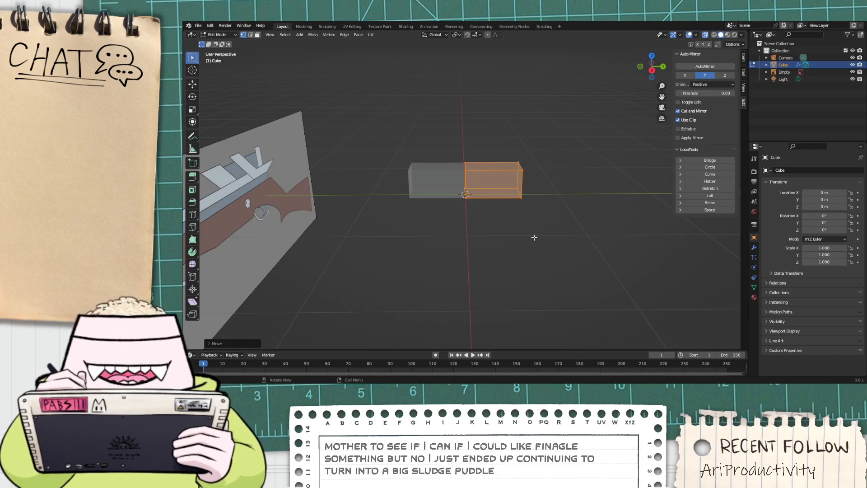
scroll(542, 264, down, 4)
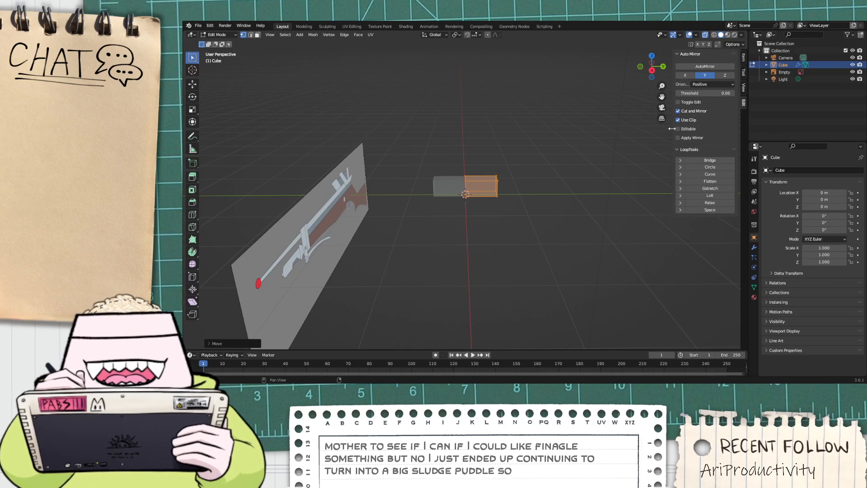
click(652, 70)
scroll(551, 191, up, 5)
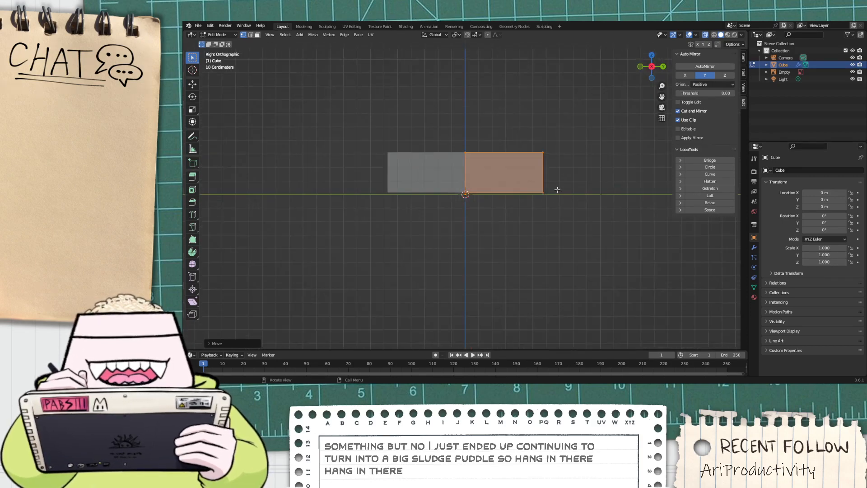
click(662, 67)
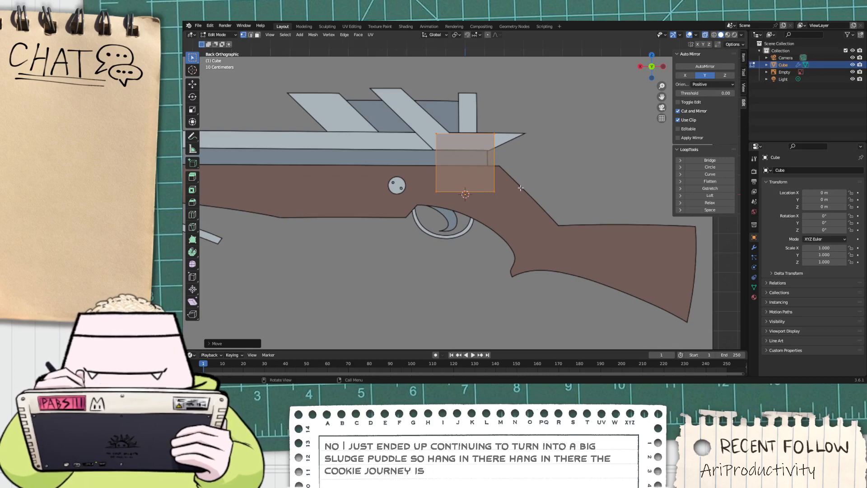
click(494, 191)
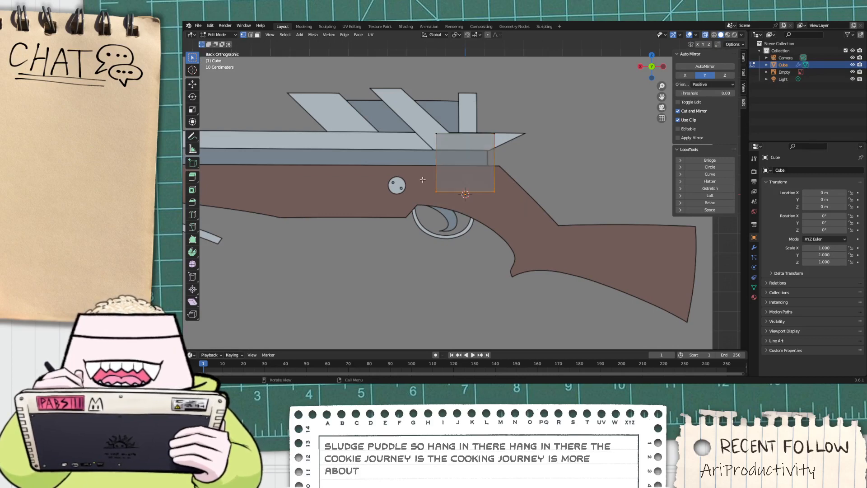
key(g)
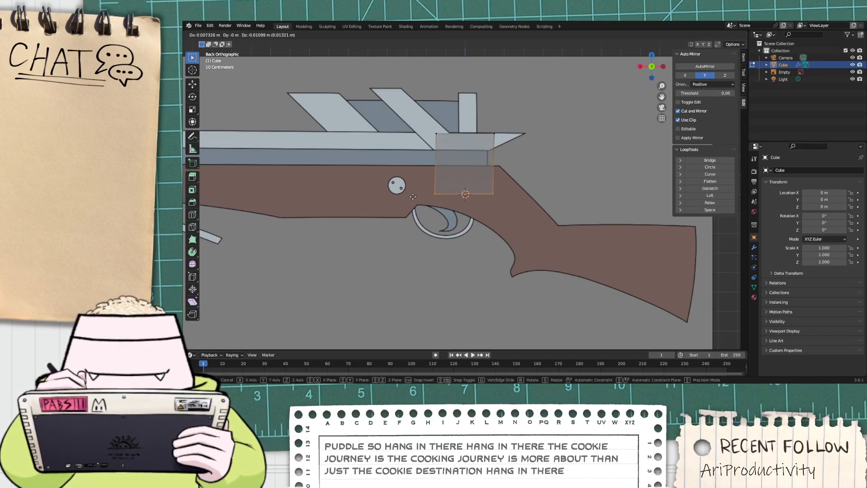
key(z)
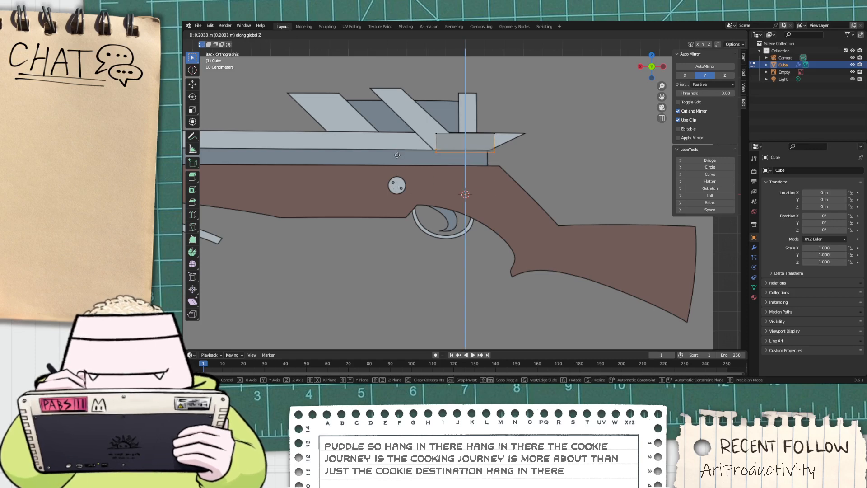
click(397, 155)
Step: Extrude the cube's rear end face about 0.16 m to the tip of the reference's pointed barrel end, working in back orthographic view
scroll(512, 152, up, 2)
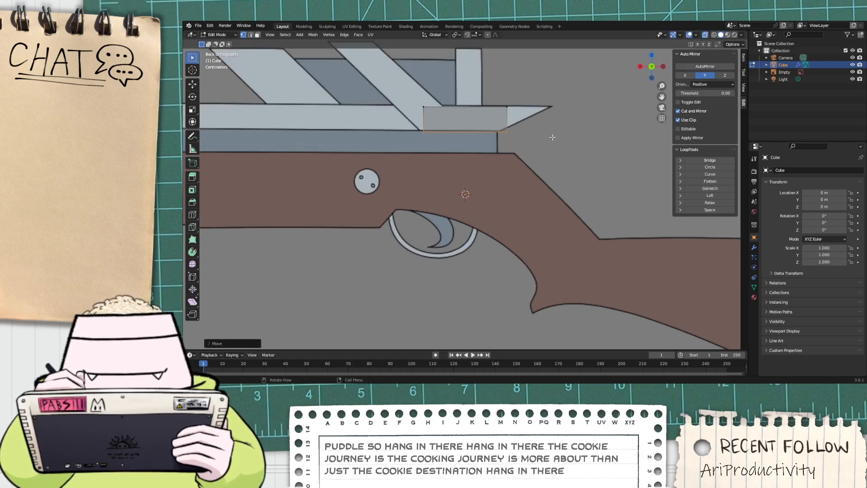
middle_drag(552, 137, 544, 154)
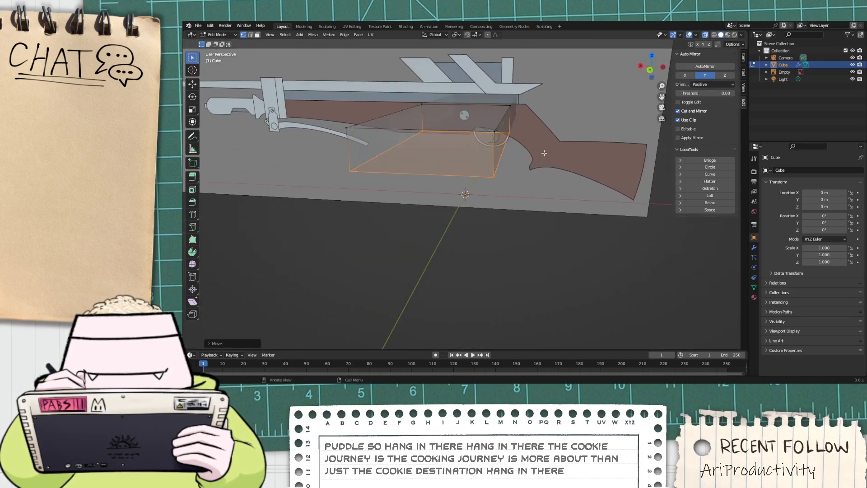
click(650, 71)
drag(513, 149, 503, 94)
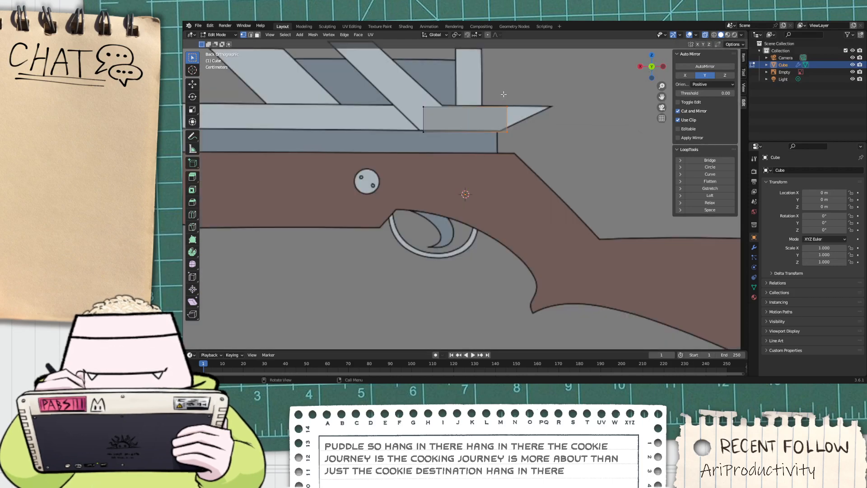
key(e)
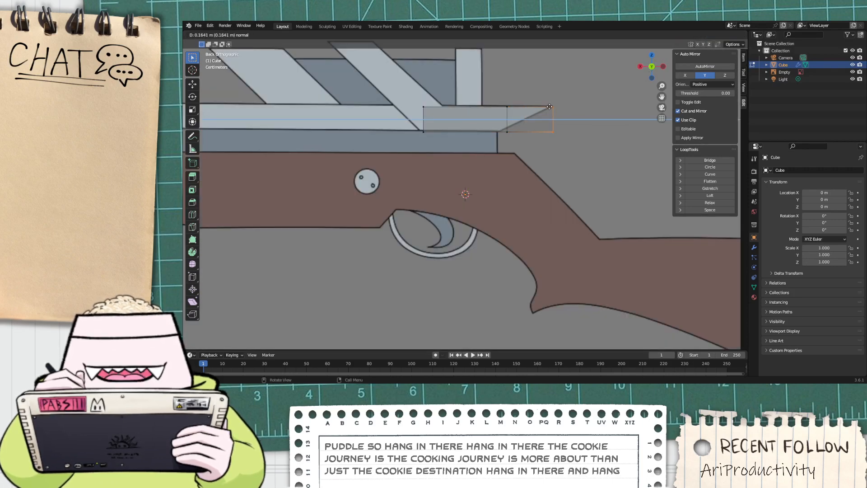
click(546, 108)
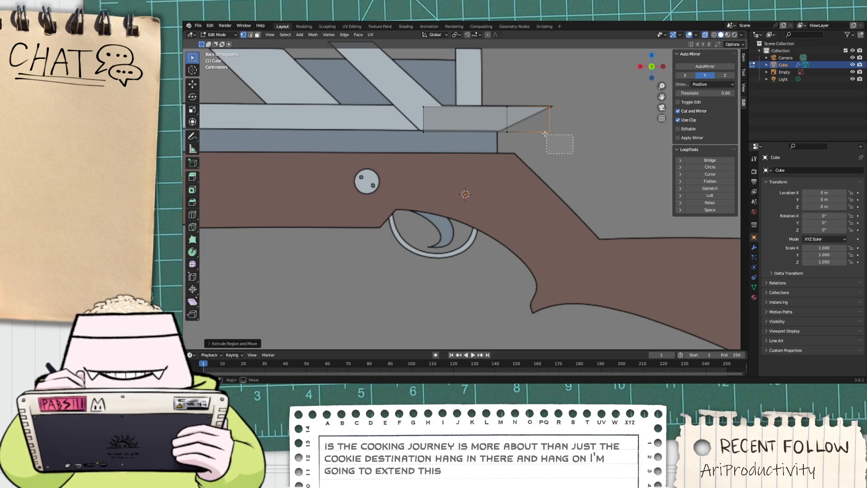
Step: Edge-slide the vertical edge loop between the block and its rear extrusion forward to where the reference's pointed end begins
drag(582, 159, 561, 155)
drag(530, 159, 496, 128)
key(g)
key(g)
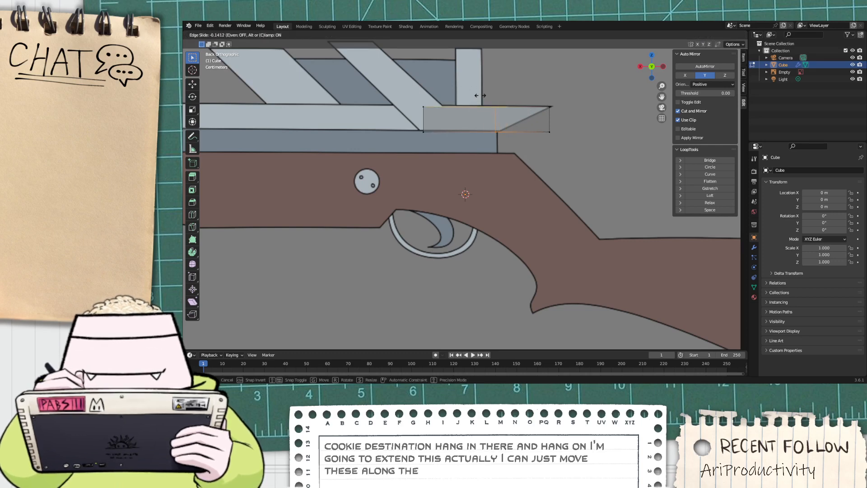
click(479, 96)
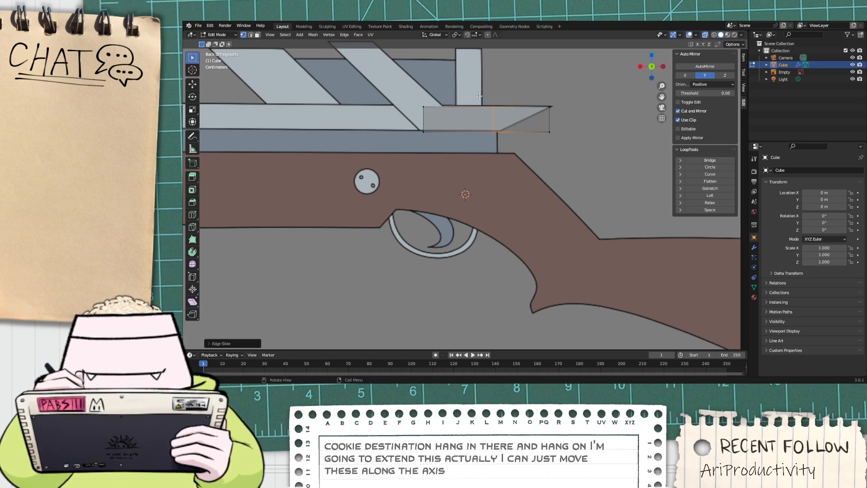
Step: Move the extrusion's bottom rear vertices forward along the X axis to form the slanted underside of the pointed end
click(550, 132)
key(g)
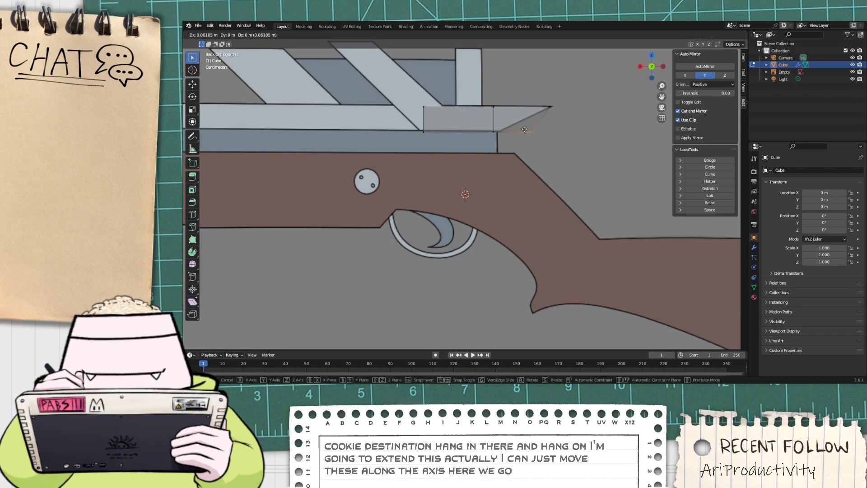
key(x)
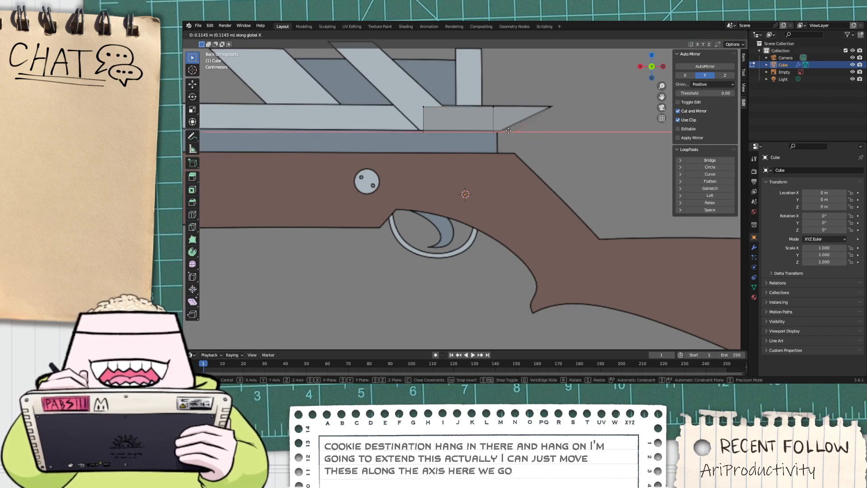
click(491, 126)
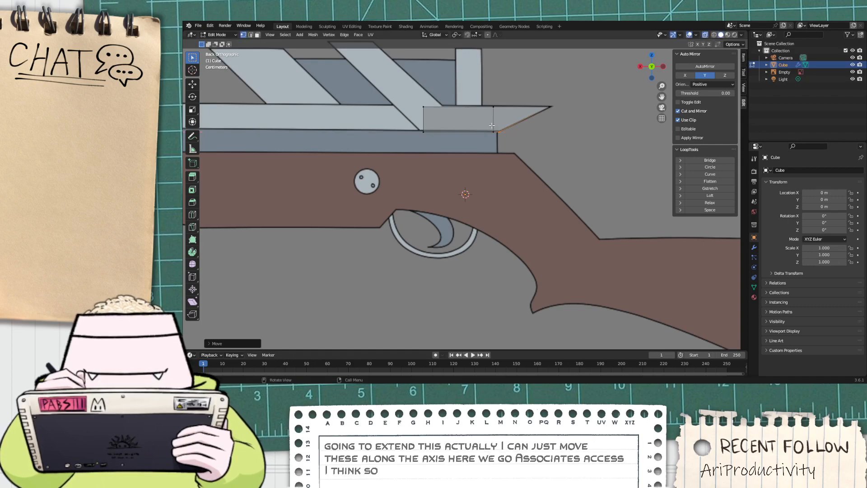
Step: Shift all of the mesh's geometry about 0.009 m rearward along the X axis to align with the reference
scroll(546, 144, down, 6)
scroll(461, 163, up, 7)
scroll(426, 154, down, 1)
scroll(425, 154, down, 5)
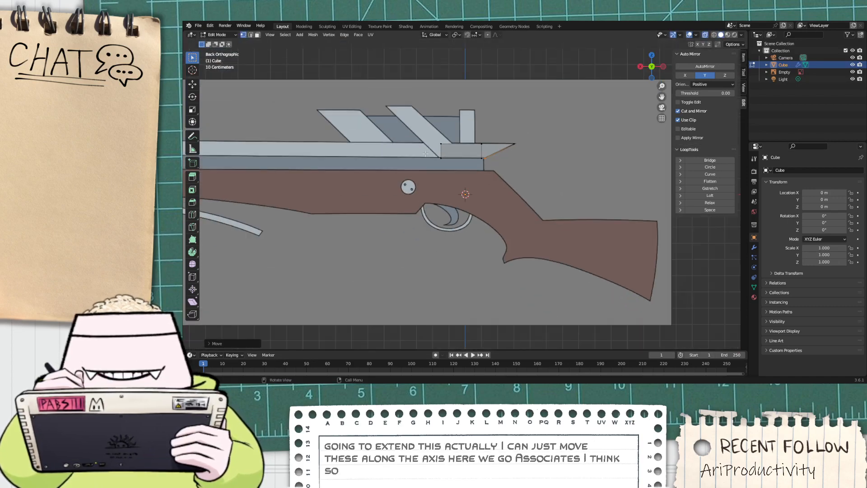
scroll(424, 152, up, 6)
drag(443, 137, 373, 86)
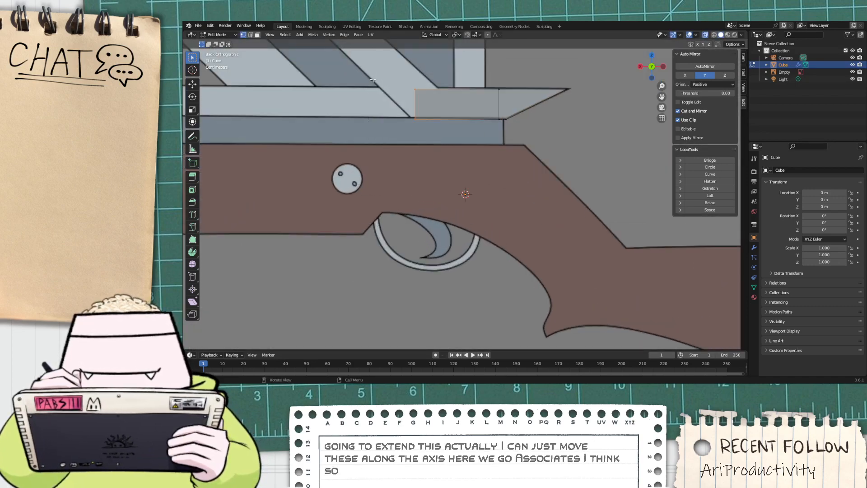
scroll(418, 116, down, 2)
key(a)
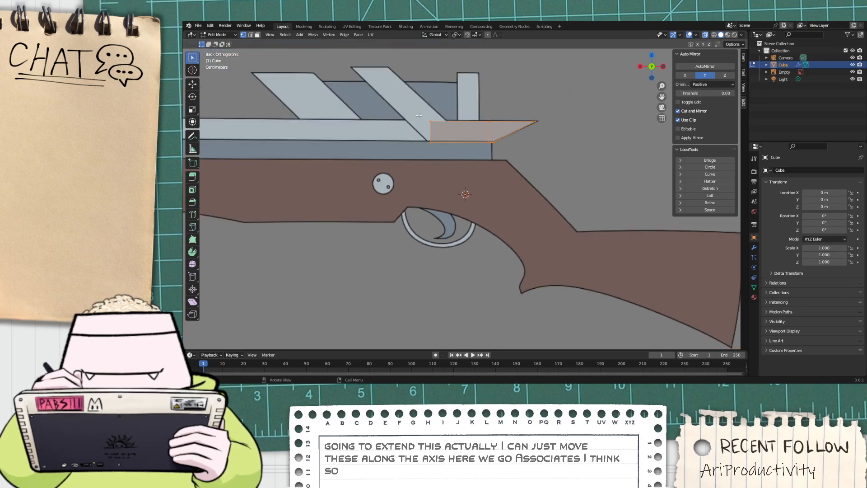
key(g)
key(x)
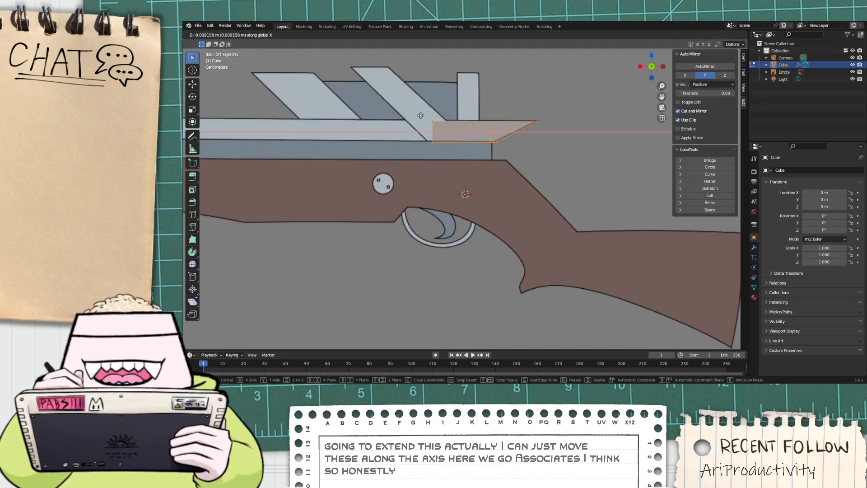
click(421, 116)
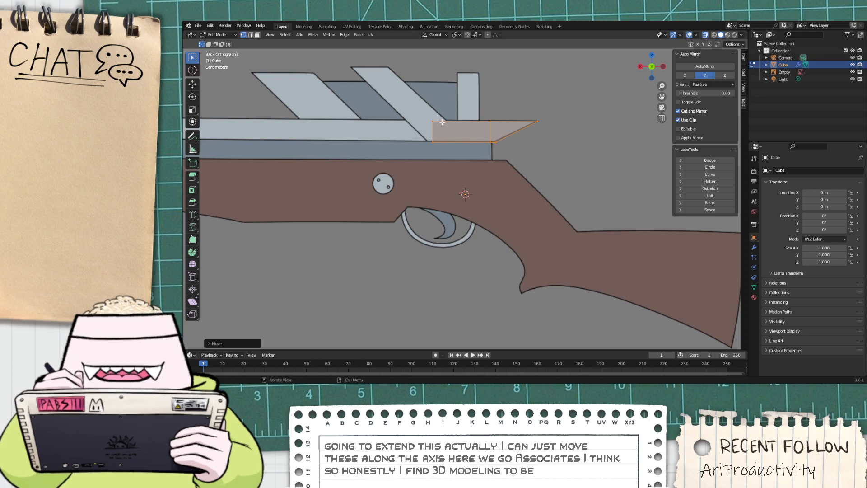
Step: Scale the whole mesh along the X axis to about 0.94 so it fits the pointed barrel section
key(g)
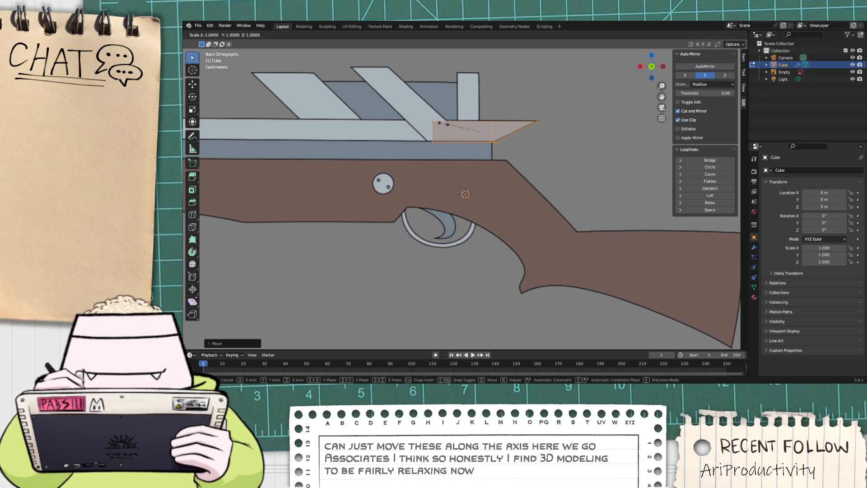
key(x)
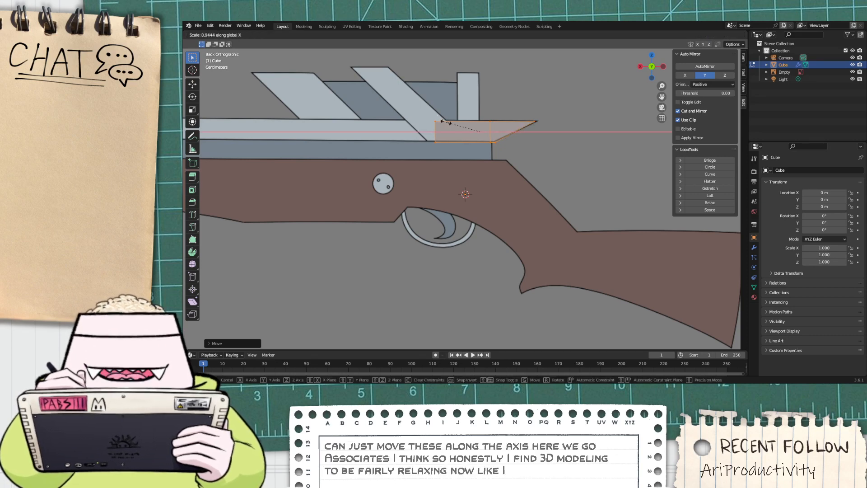
click(446, 122)
scroll(534, 148, down, 3)
scroll(534, 148, up, 4)
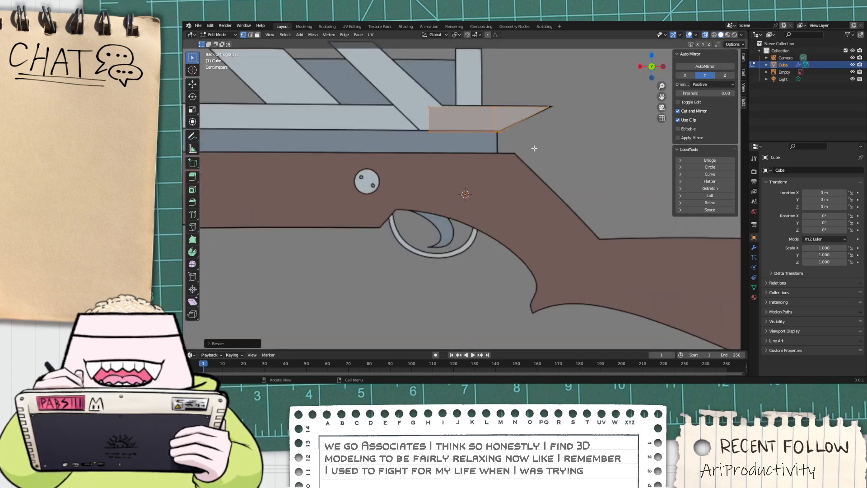
Step: Raise the mesh's bottom vertices about 0.004 m along the Z axis to meet the barrel strip's lower edge
drag(534, 148, 402, 120)
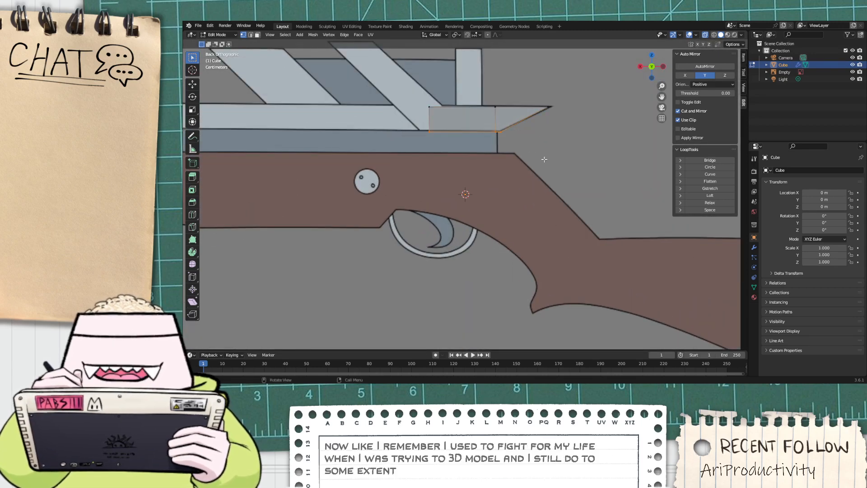
scroll(541, 154, up, 4)
scroll(528, 131, down, 4)
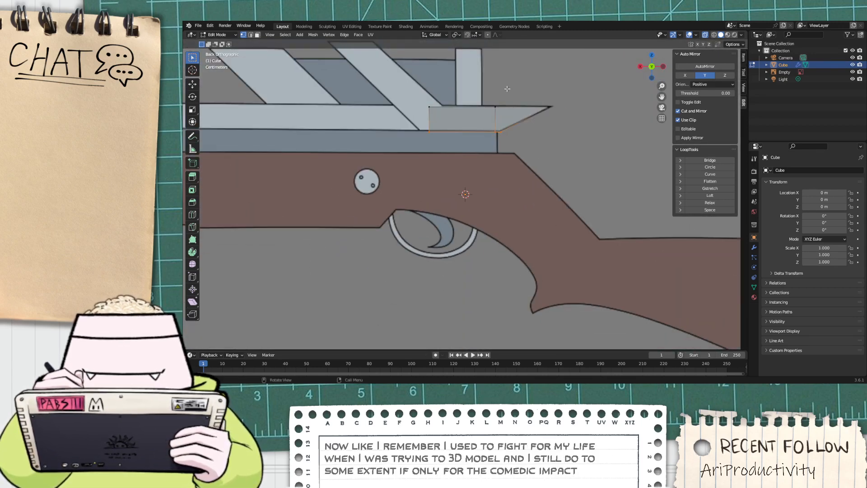
scroll(507, 88, up, 2)
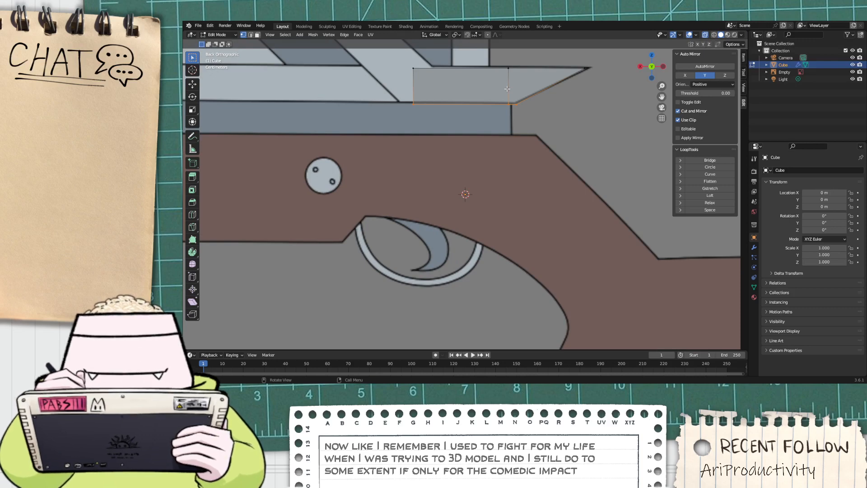
key(g)
key(z)
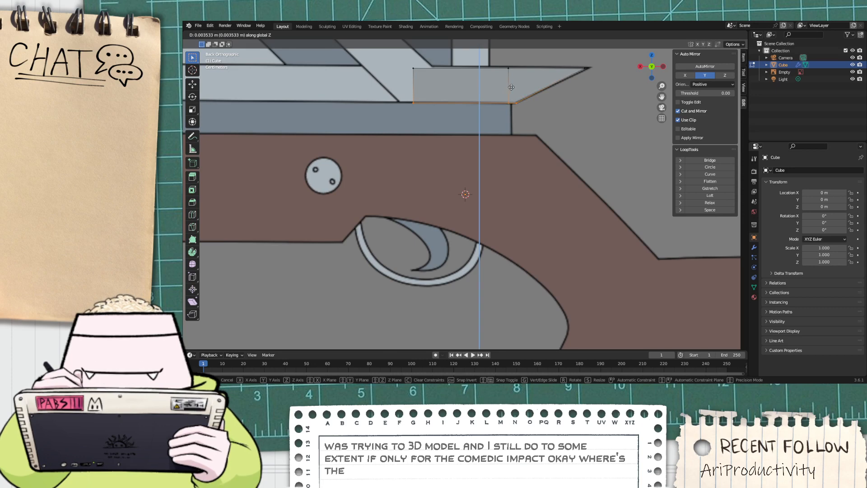
click(511, 87)
Step: Nudge the block's top vertices up along the Z axis to the barrel strip's upper edge and clear the selection
click(497, 68)
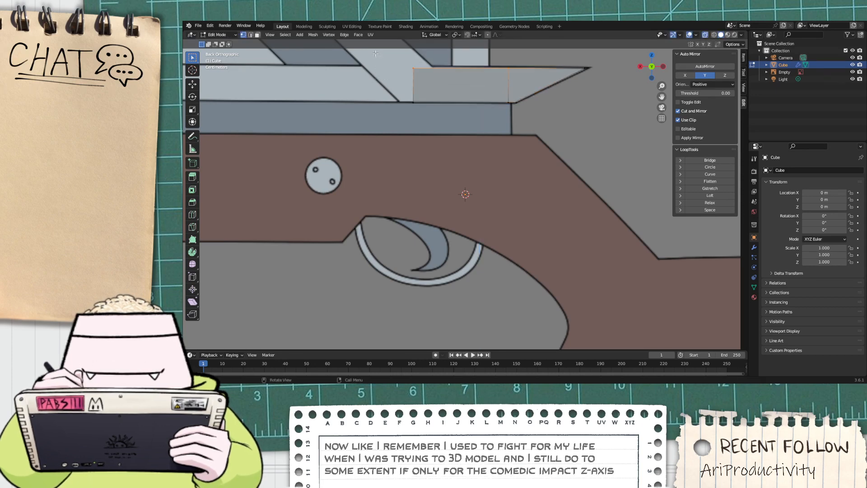
key(g)
key(z)
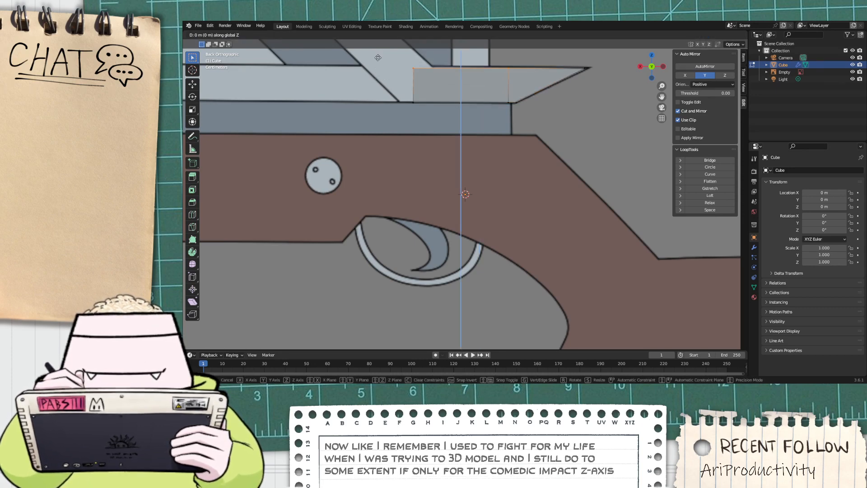
click(378, 56)
scroll(525, 93, down, 6)
scroll(506, 99, up, 6)
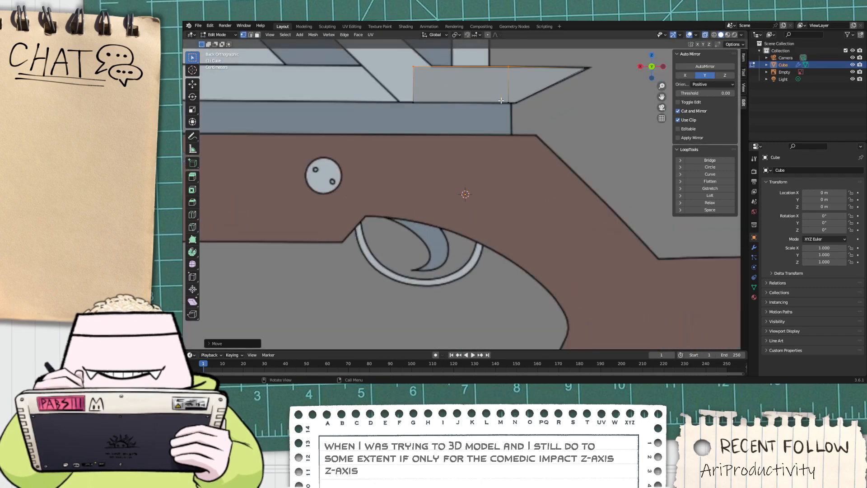
click(526, 116)
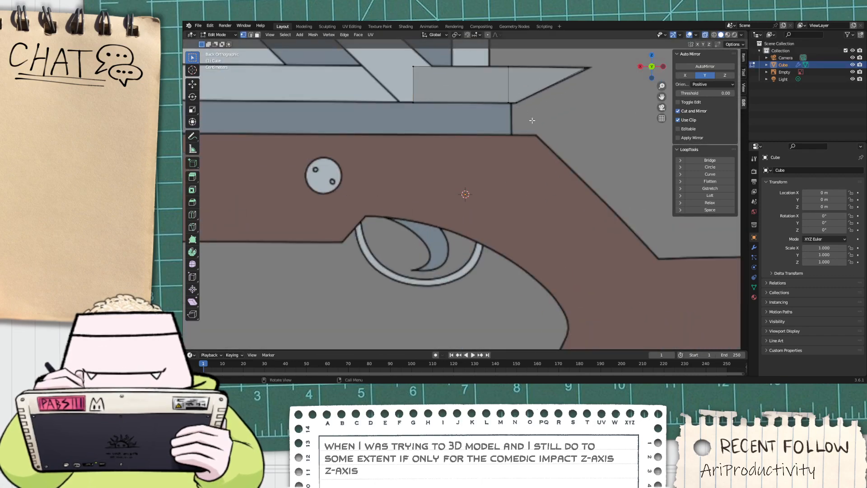
Step: Edge-slide the block's front end vertices rearward to where the diagonal strut meets the barrel's upper edge
middle_drag(532, 120, 568, 130)
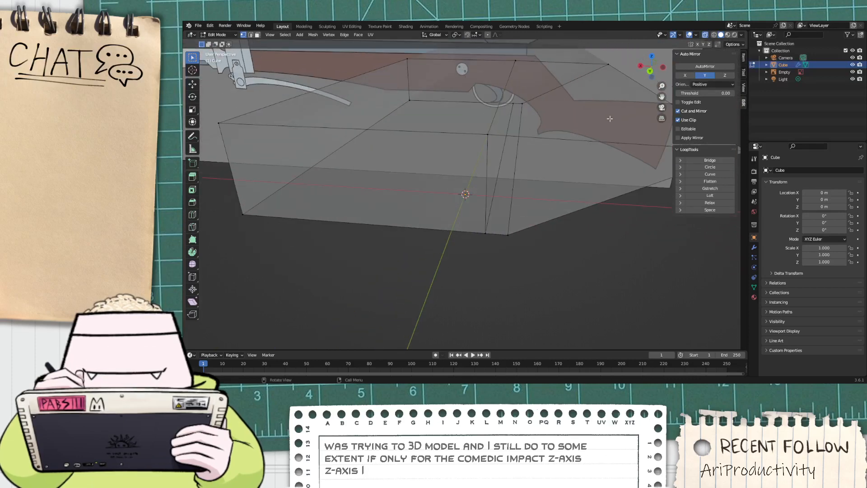
click(650, 71)
scroll(482, 102, down, 5)
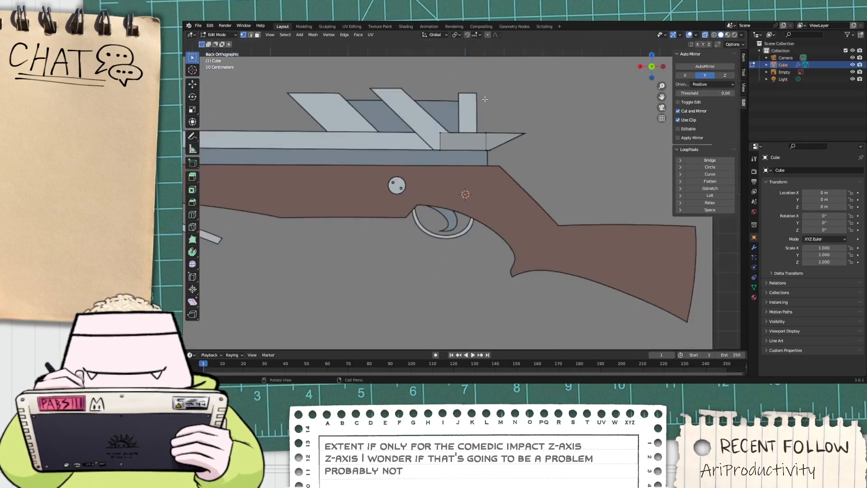
scroll(482, 102, up, 4)
scroll(638, 109, down, 2)
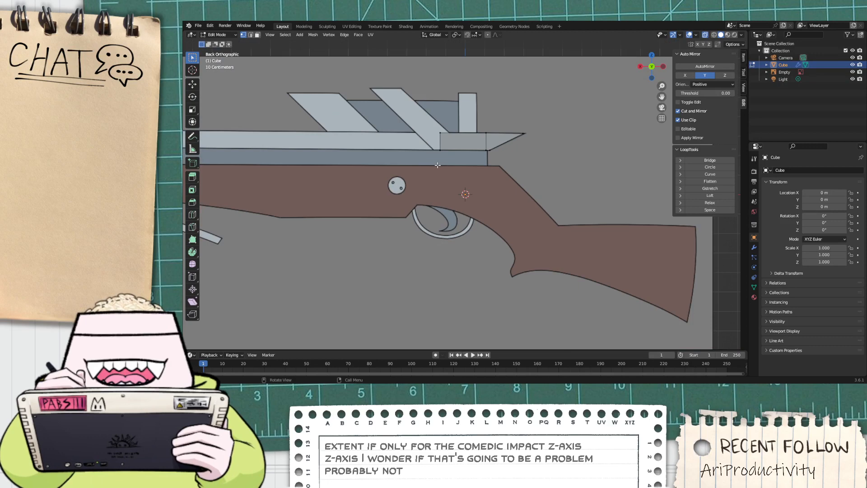
click(409, 123)
key(g)
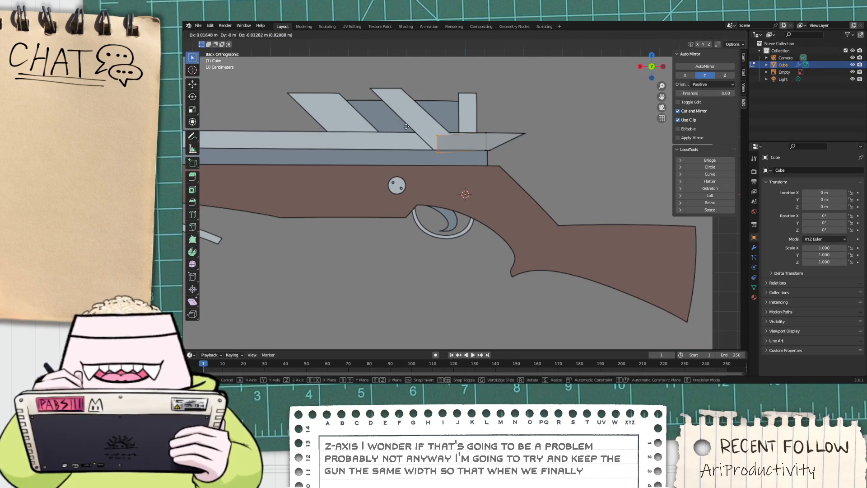
key(g)
click(412, 130)
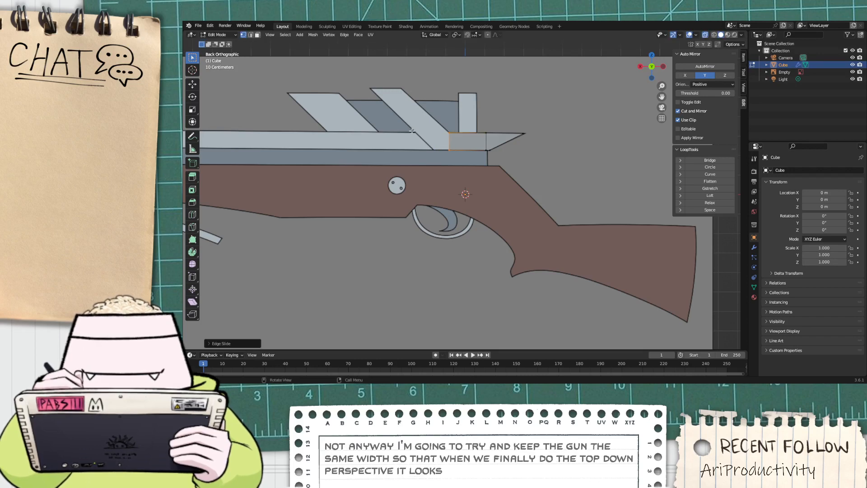
Step: Extrude the block's front end face forward to the diagonal strut's lower corner on the barrel strip
scroll(411, 132, up, 2)
key(r)
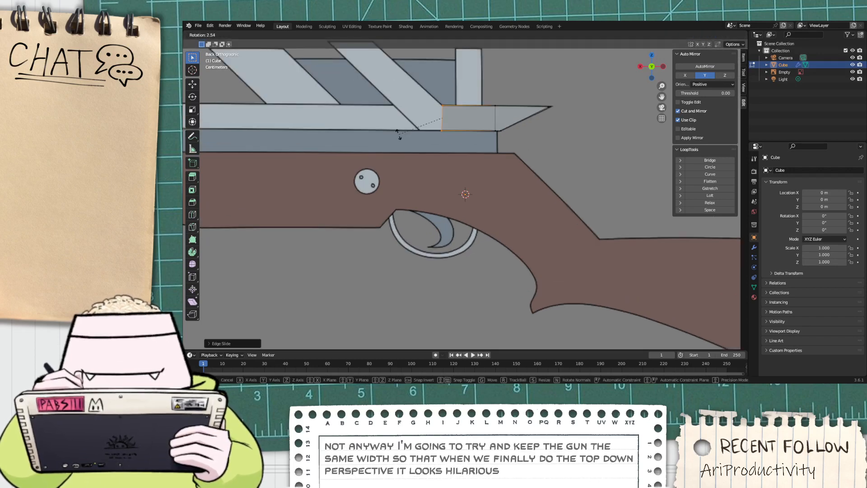
key(Escape)
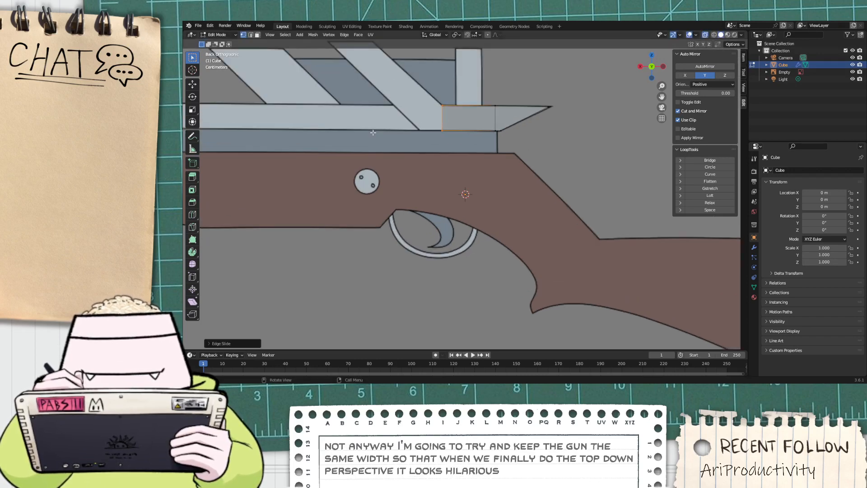
key(e)
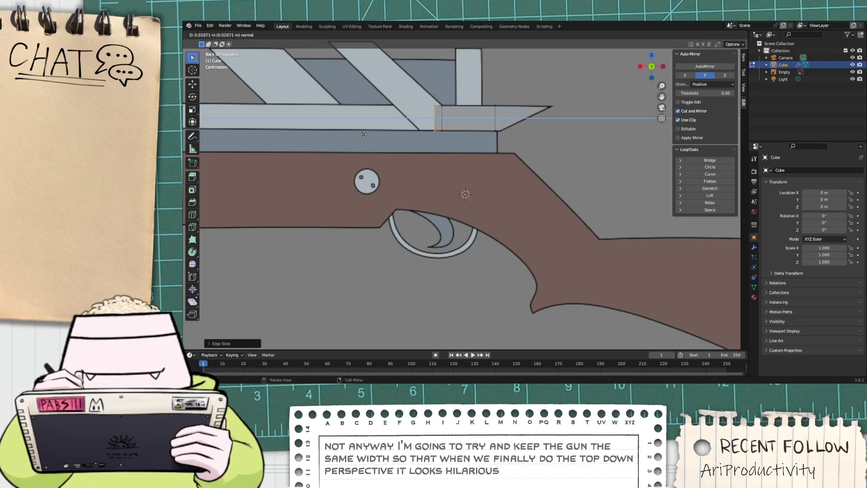
click(351, 135)
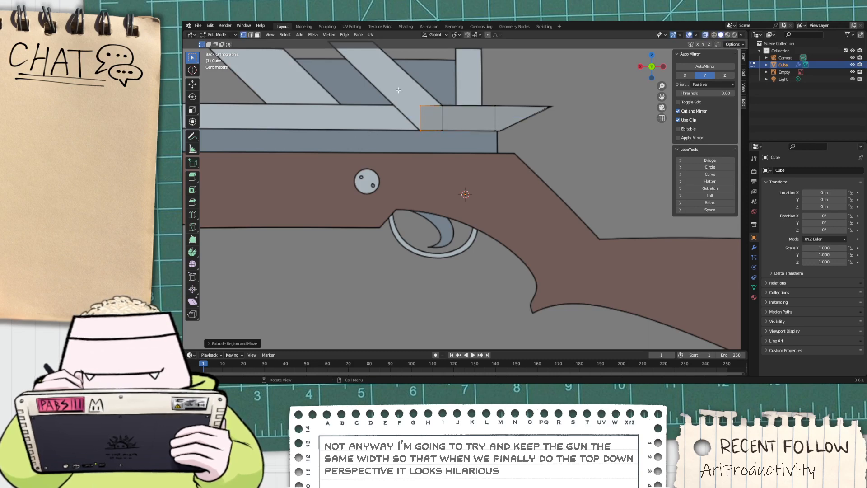
Step: Edge-slide the block's inner edge loop slightly rearward, just behind the point where the diagonal strut meets the barrel's upper edge
scroll(407, 113, up, 3)
scroll(409, 83, down, 4)
scroll(418, 75, up, 2)
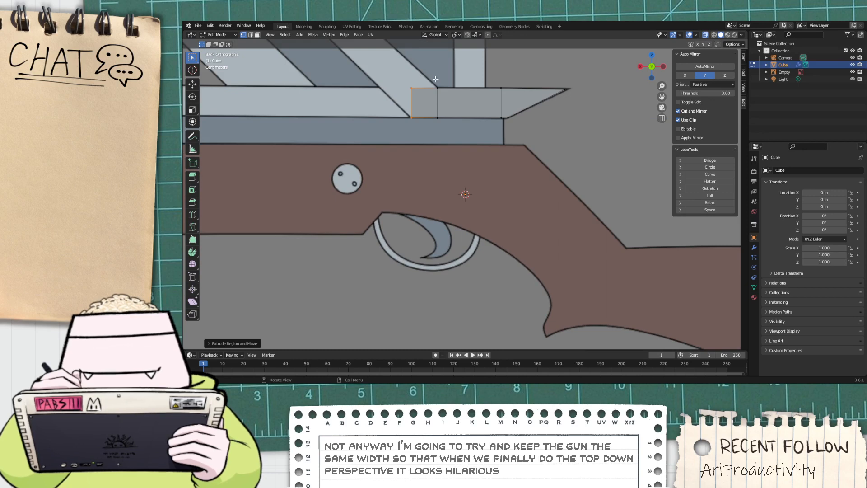
click(445, 129)
key(g)
key(g)
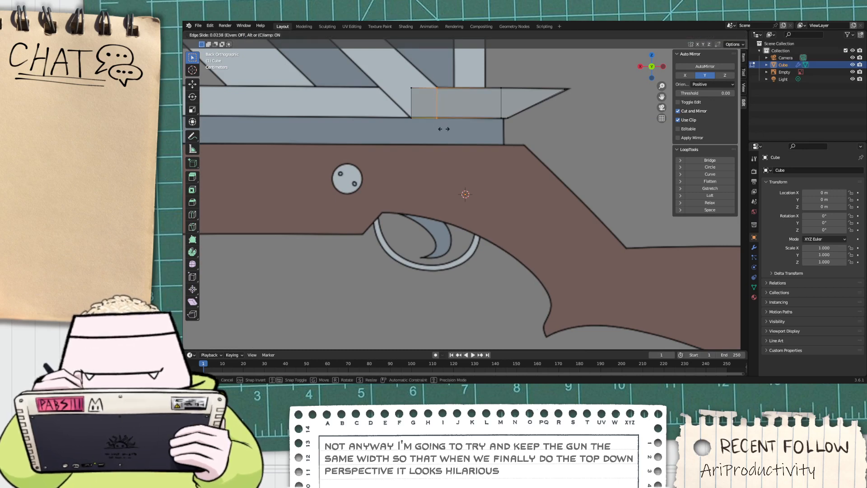
click(449, 129)
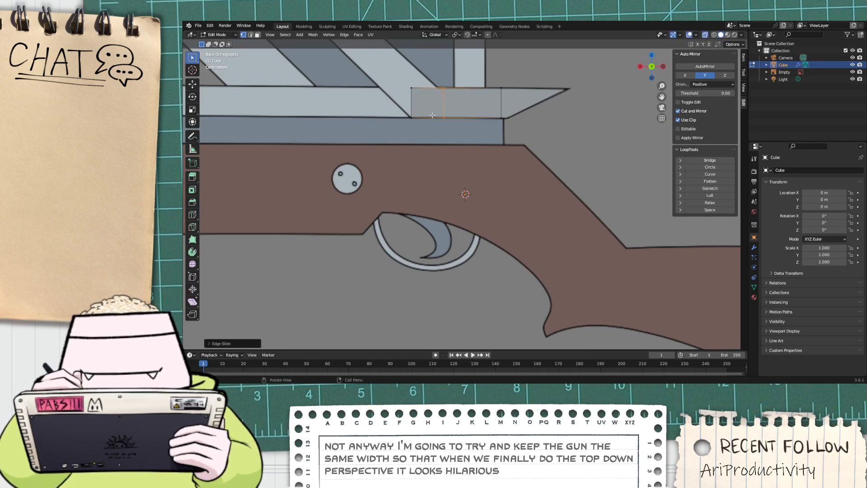
Step: Move the block's front top vertices rearward along the X axis to the diagonal strut's upper corner, slanting the front face
click(411, 89)
key(g)
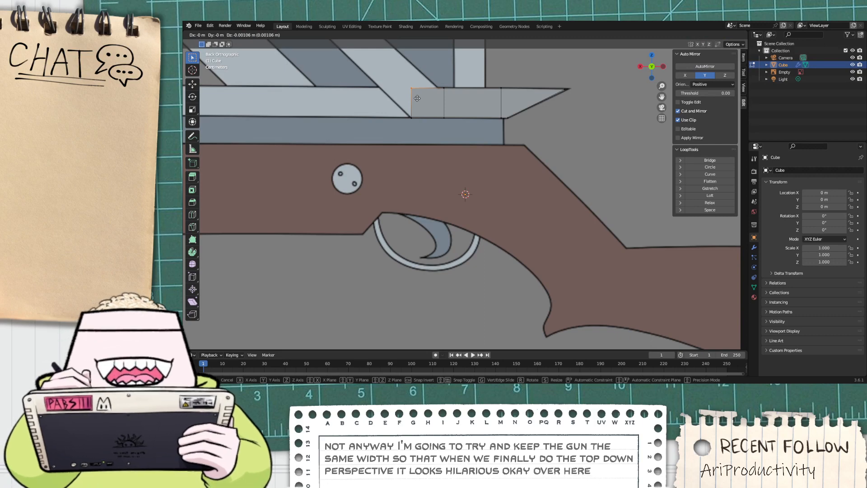
key(x)
click(434, 106)
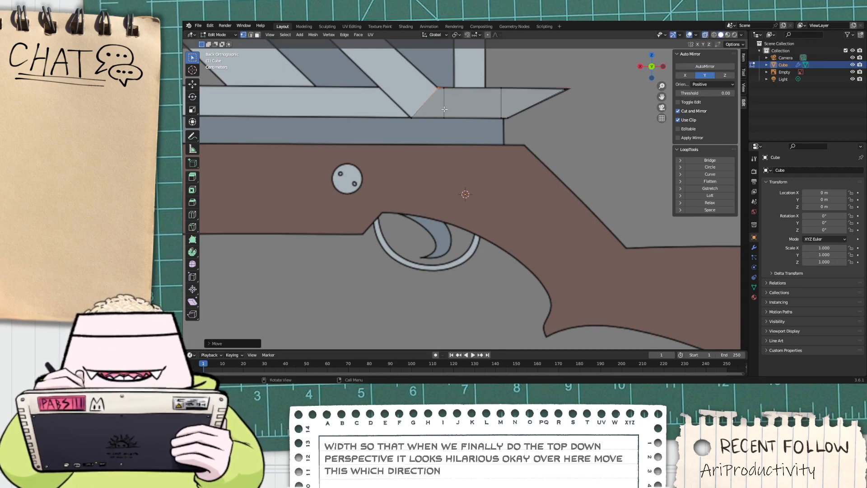
Step: Extrude the block's slanted front face up along the diagonal strut until it covers the strut's top end
scroll(406, 96, down, 3)
scroll(405, 95, up, 2)
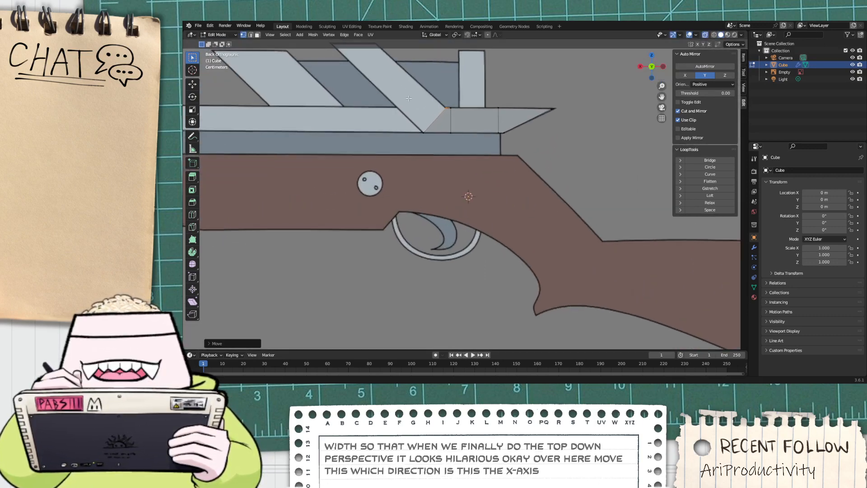
shift+middle_drag(404, 95, 494, 194)
click(509, 226)
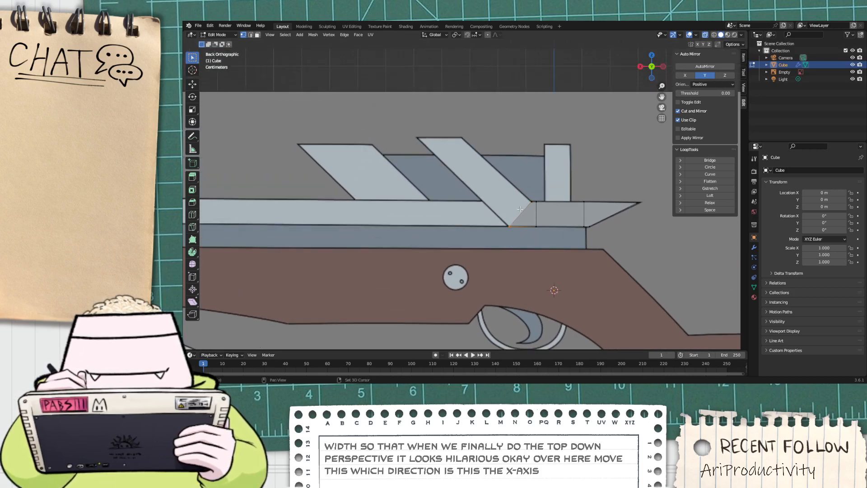
shift+drag(523, 190, 536, 192)
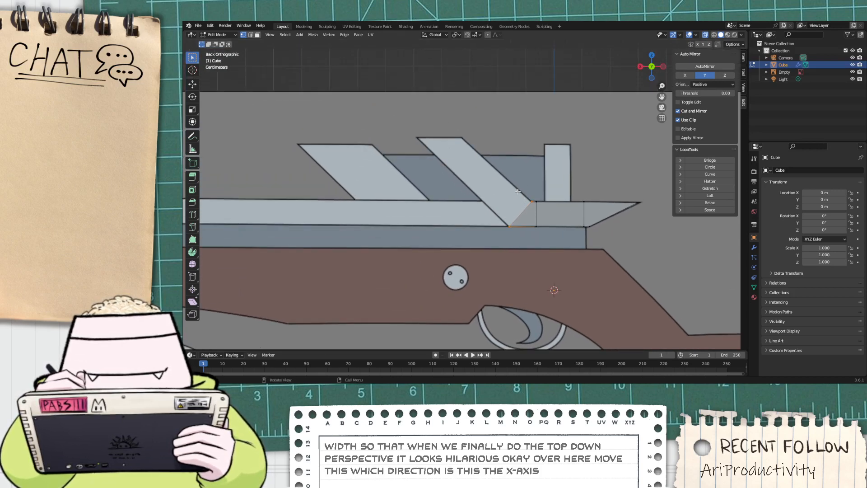
key(e)
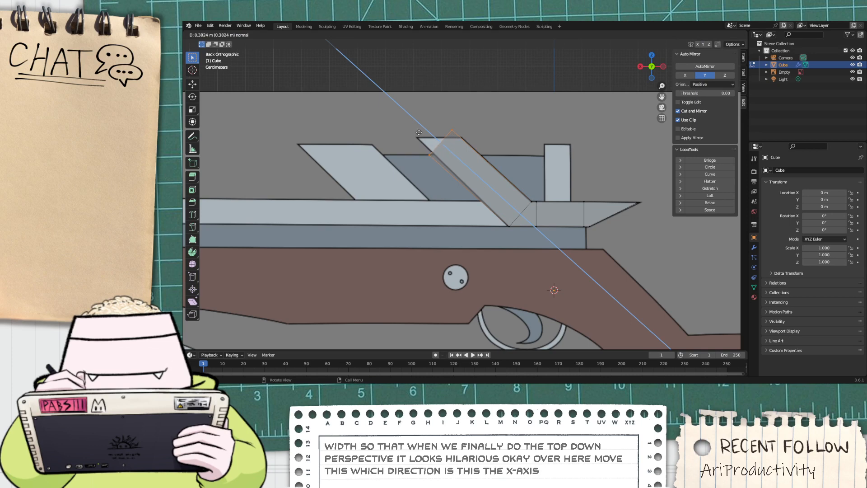
click(415, 108)
Step: Edge-slide the extrusion's rear end vertices back down the strut to level its top with the reference
scroll(423, 102, up, 3)
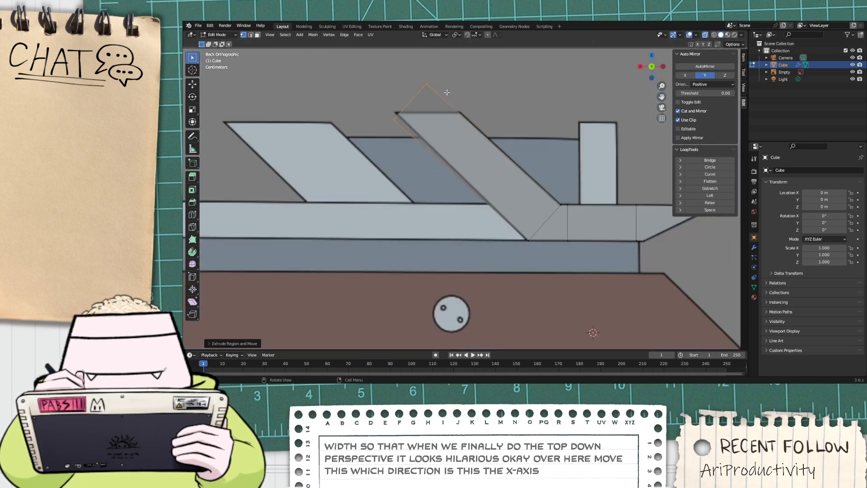
key(g)
key(g)
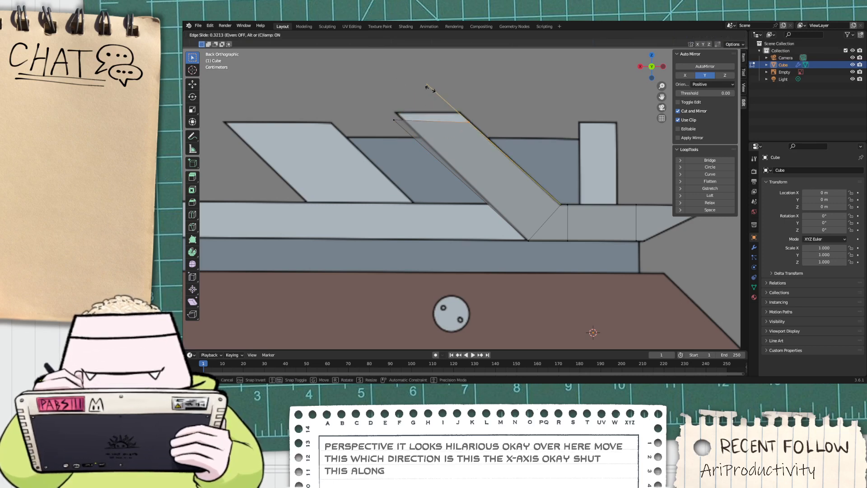
click(424, 86)
scroll(468, 132, down, 1)
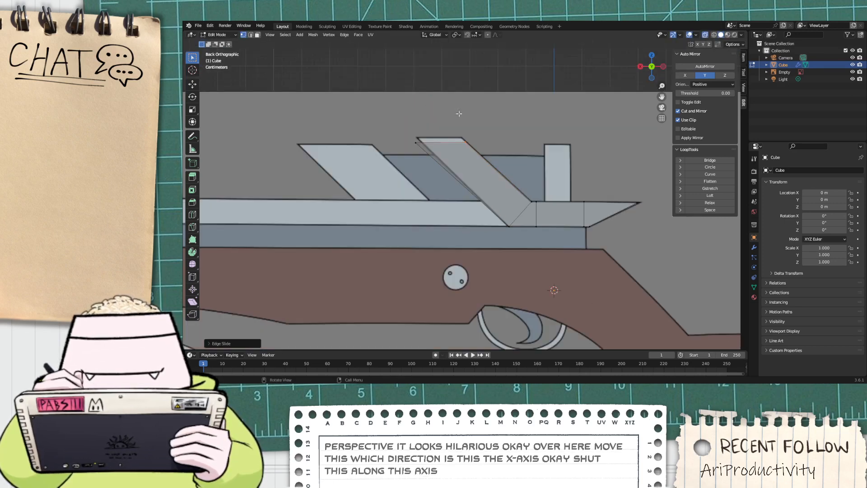
Step: Move all the diagonal strut's top end vertices about 0.03 m up to the reference strut's top edge
drag(496, 144, 373, 117)
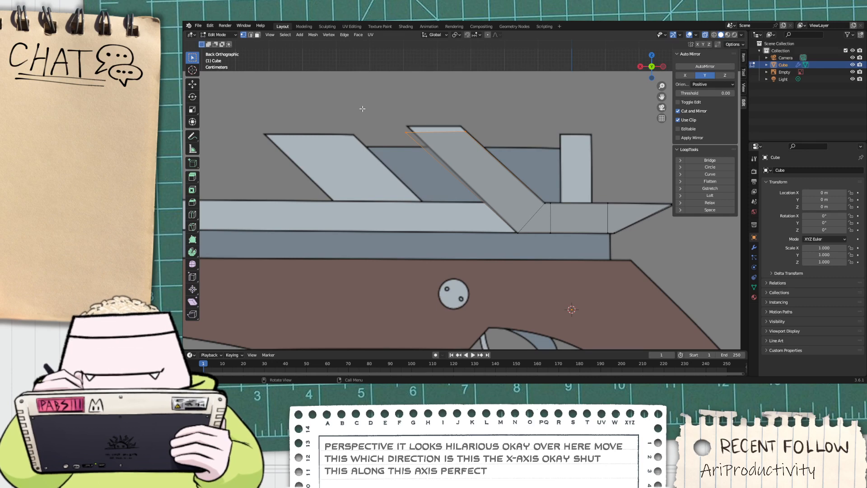
key(g)
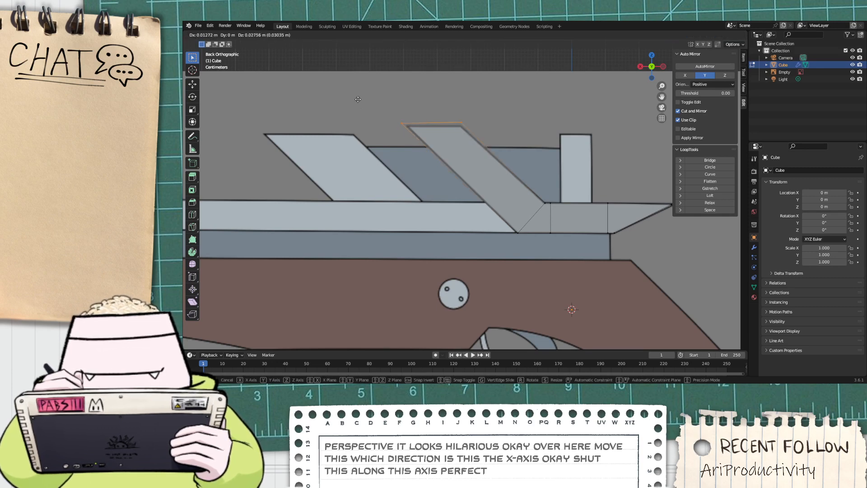
click(358, 100)
scroll(508, 136, up, 2)
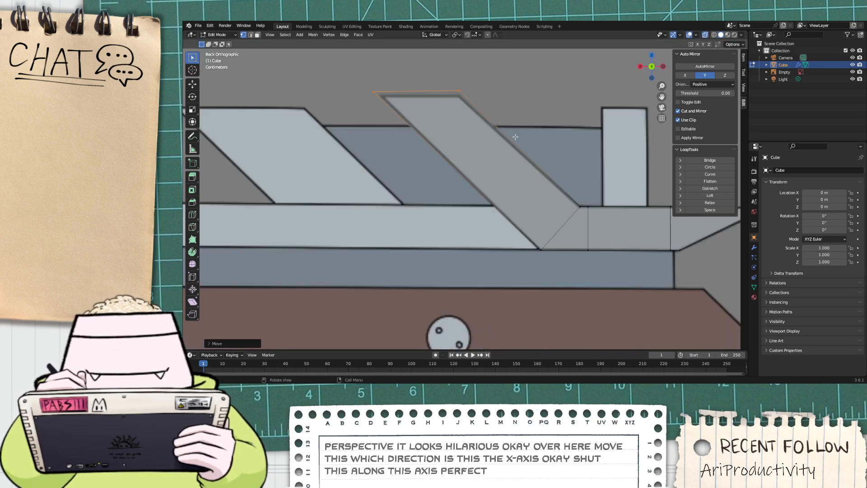
scroll(617, 194, down, 4)
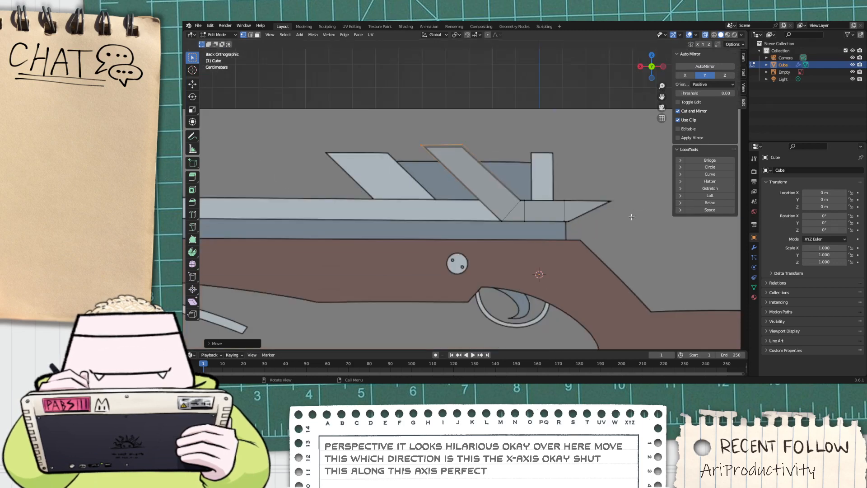
Step: Add a loop cut through the barrel block in line with the vertical post's front edge
scroll(630, 216, up, 3)
click(603, 206)
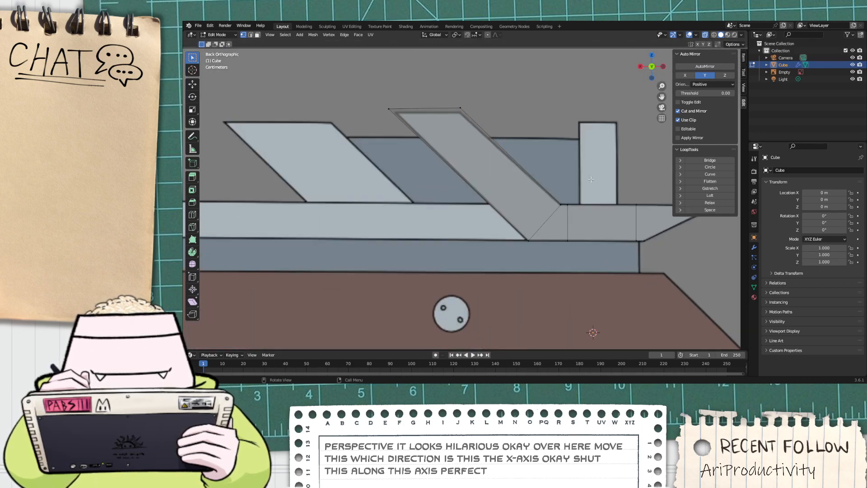
mouse_move(570, 180)
mouse_down()
mouse_move(597, 226)
mouse_move(641, 258)
mouse_move(565, 189)
mouse_up()
click(645, 243)
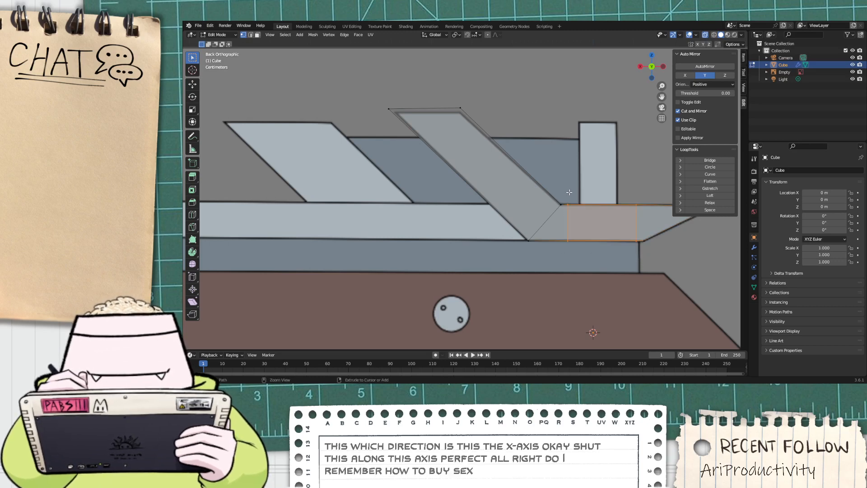
key(ctrl+r)
click(588, 202)
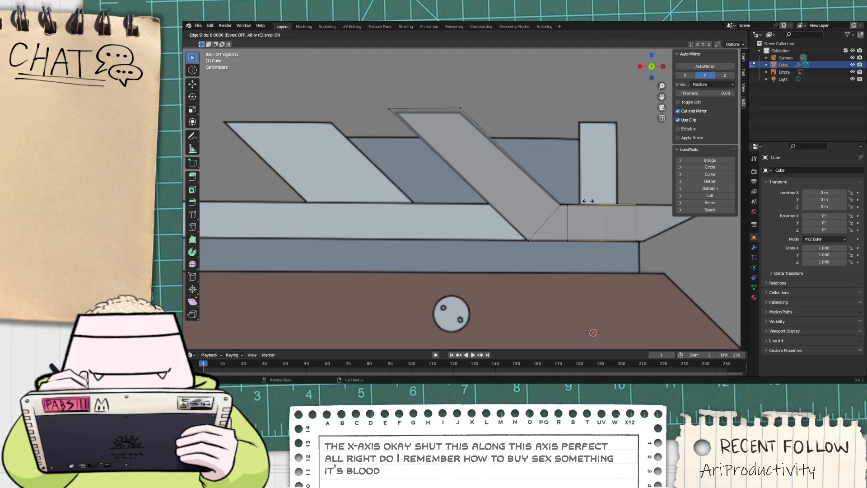
click(566, 204)
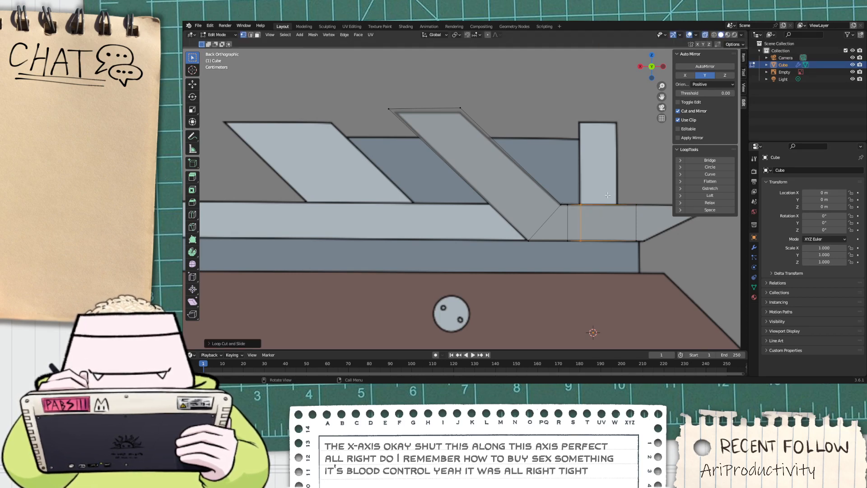
Step: Add a second loop cut through the barrel block in line with the vertical post's rear edge
click(634, 226)
key(ctrl+r)
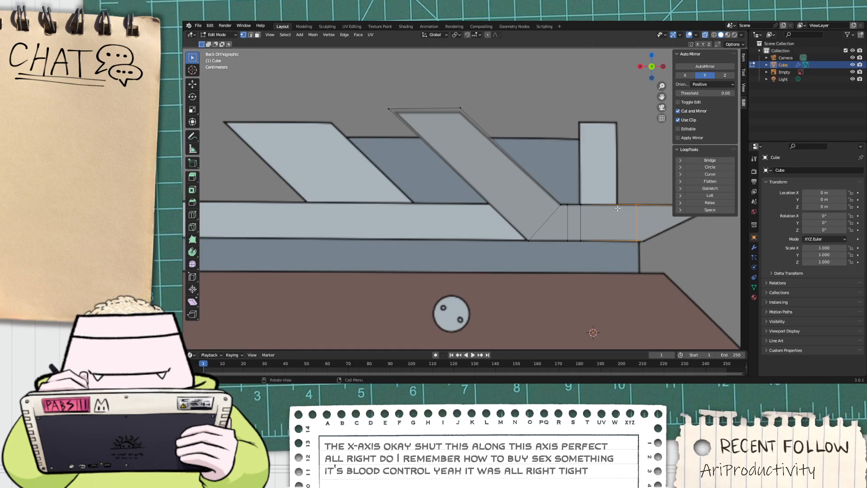
click(615, 211)
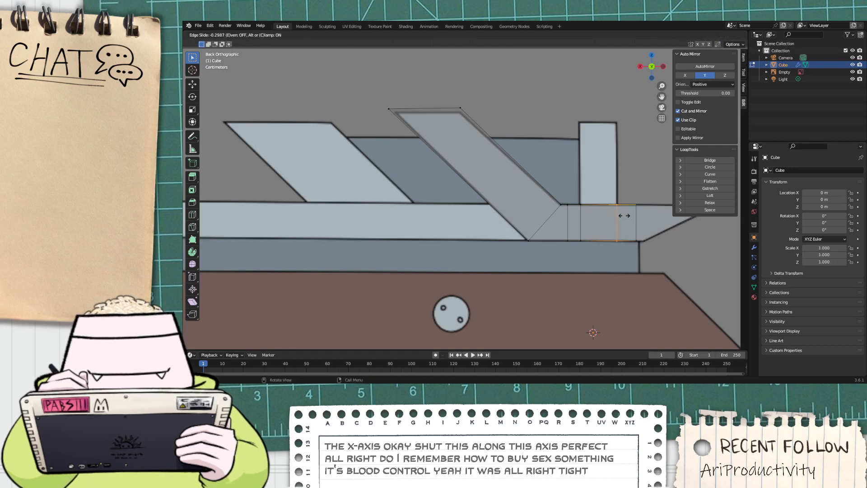
click(625, 215)
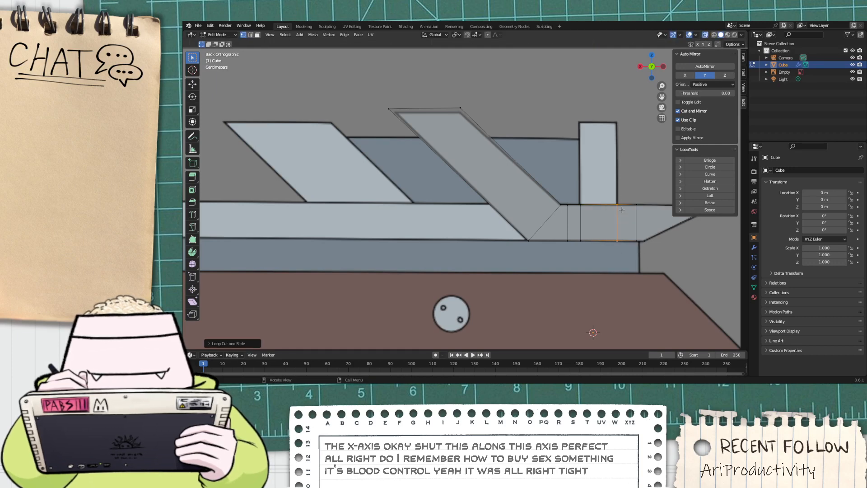
Step: Extrude the block's top face between the two new loop cuts straight up to the vertical post's top
click(622, 210)
drag(622, 210, 575, 193)
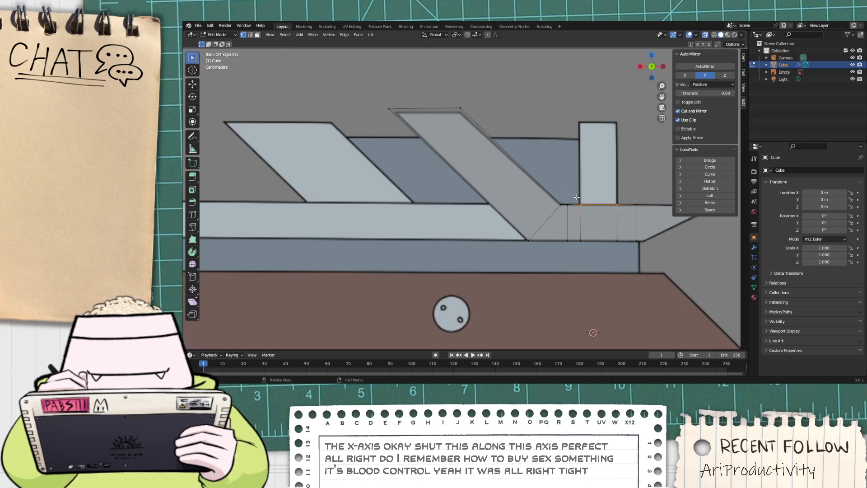
middle_drag(617, 197, 632, 113)
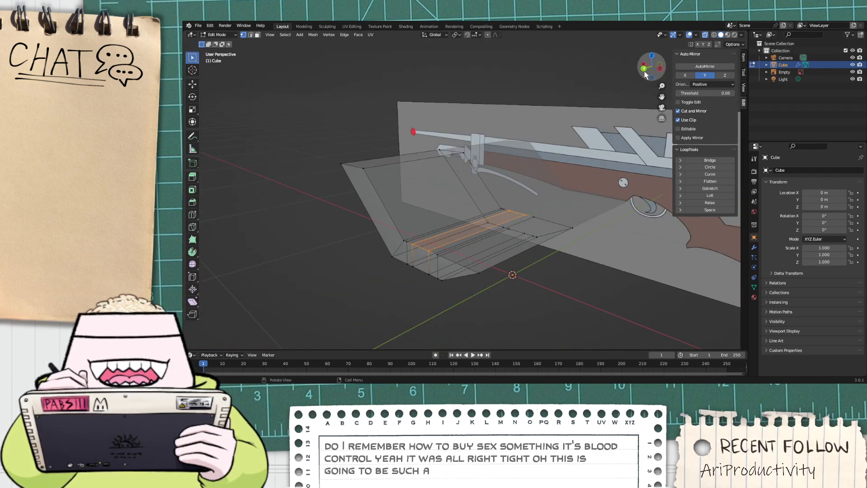
click(644, 68)
scroll(546, 181, up, 2)
scroll(595, 169, up, 1)
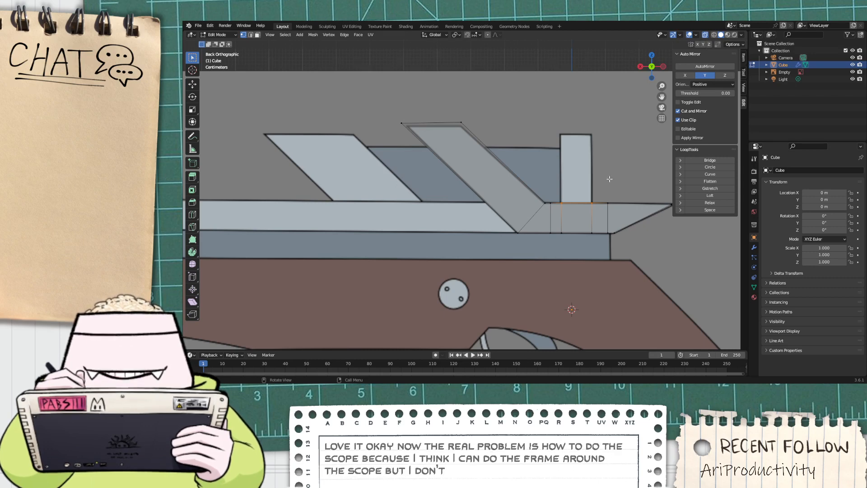
key(e)
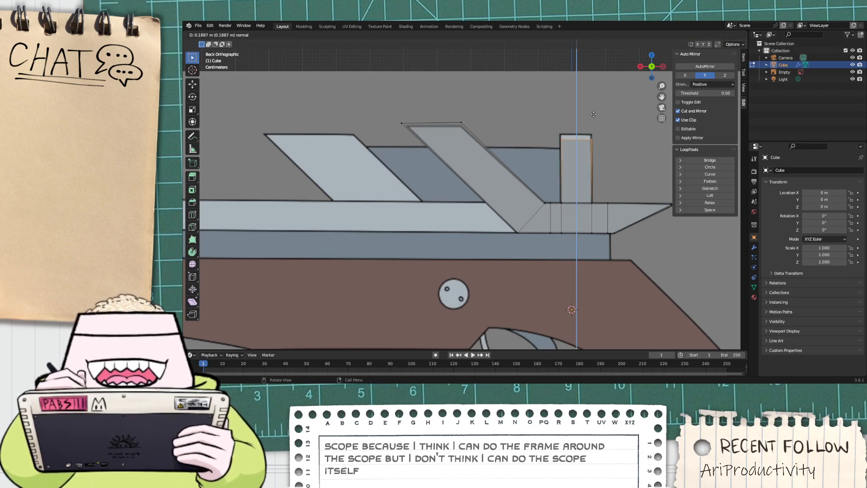
click(593, 111)
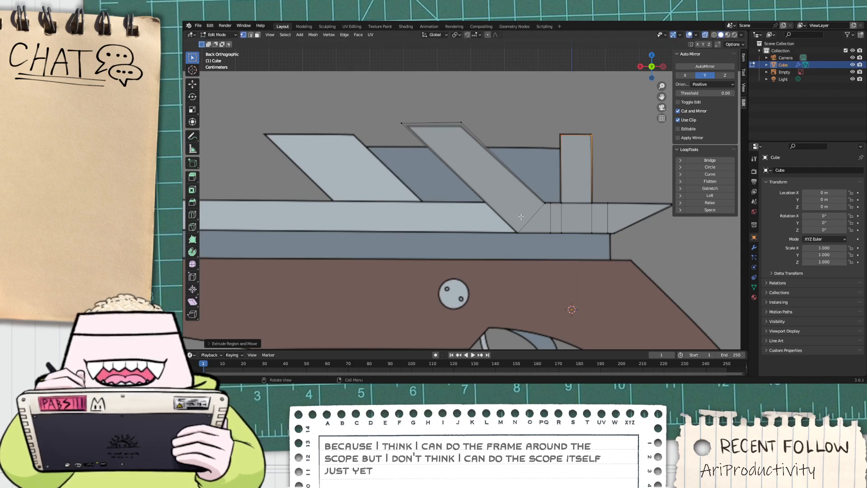
Step: Add a loop cut across the diagonal strut, slid down to where its front side meets the barrel's upper edge
drag(383, 117, 492, 134)
key(ctrl+r)
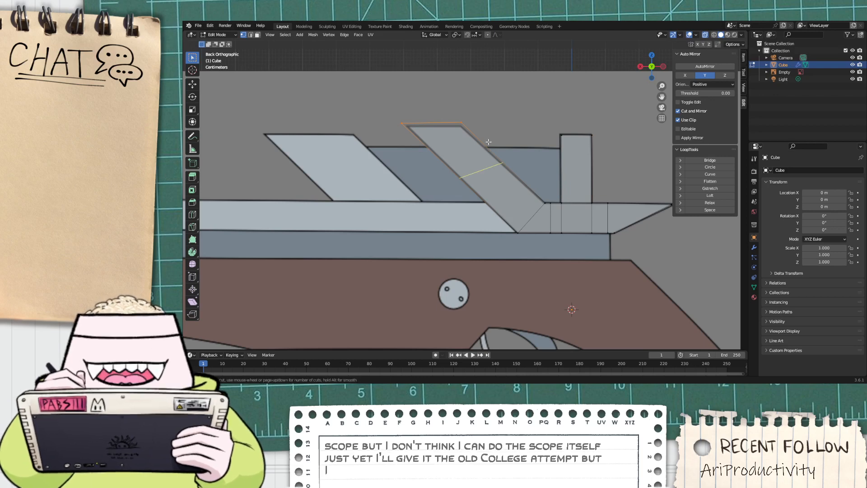
click(510, 185)
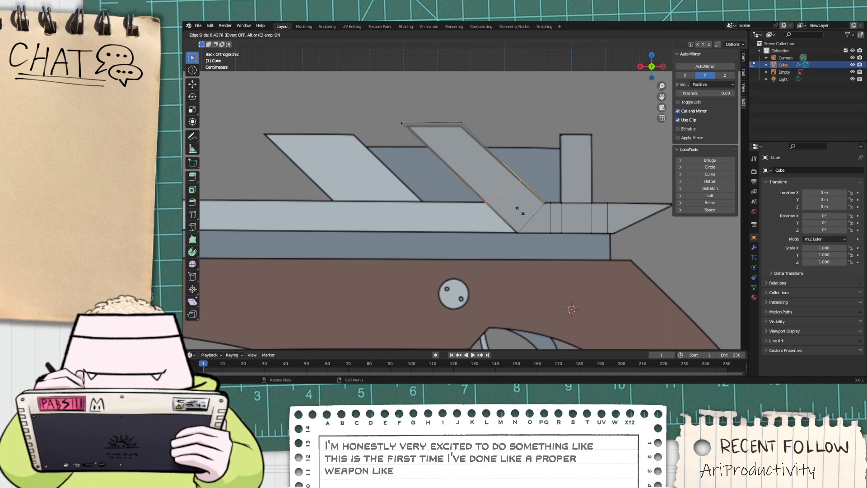
click(519, 211)
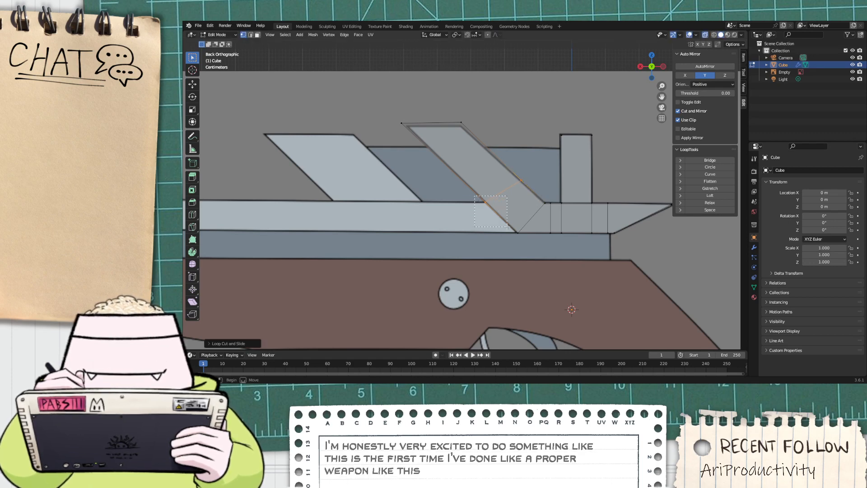
Step: Extrude the end face at the diagonal strut's base forward along the X axis to just behind the front bracket
scroll(475, 250, down, 5)
scroll(412, 244, down, 6)
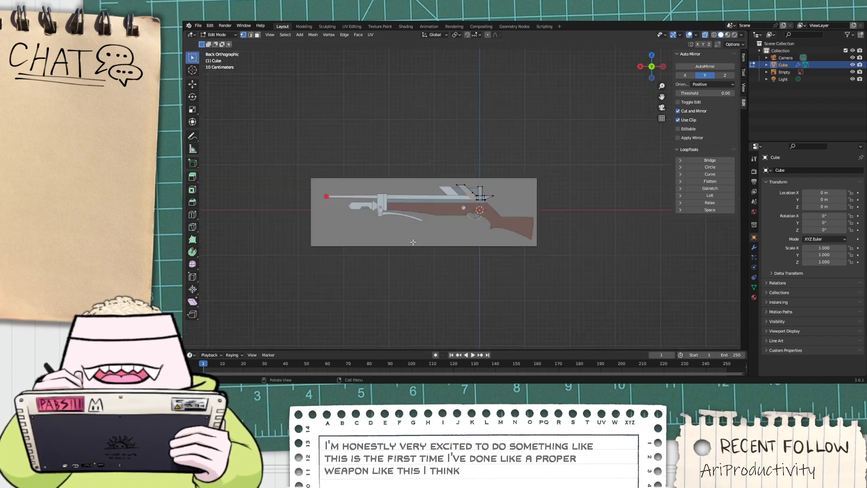
scroll(326, 214, up, 6)
shift+middle_drag(336, 222, 489, 227)
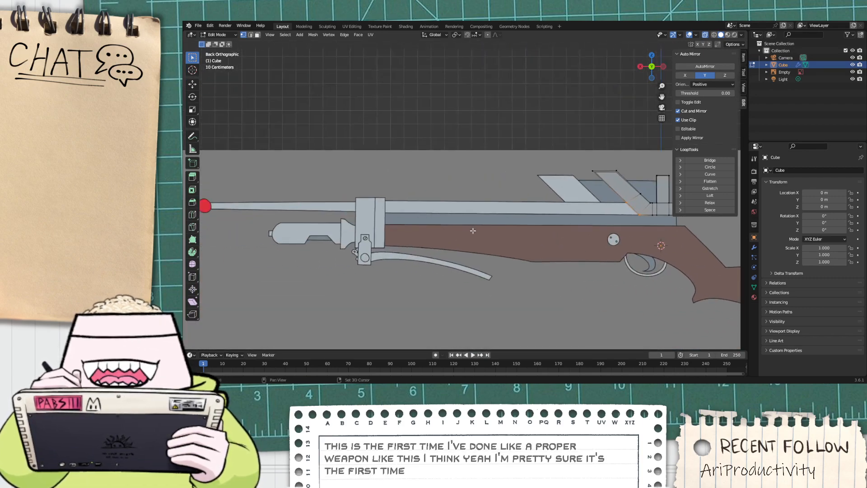
scroll(474, 231, up, 2)
scroll(474, 232, down, 2)
scroll(471, 236, up, 1)
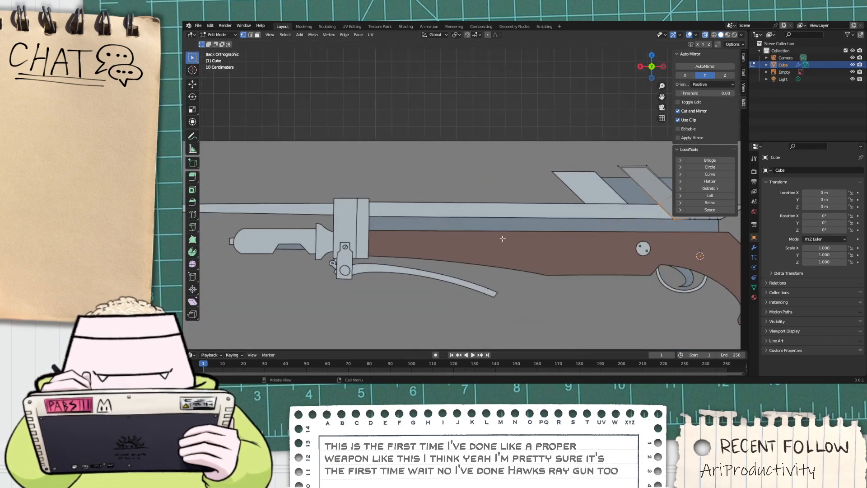
key(g)
key(z)
key(z)
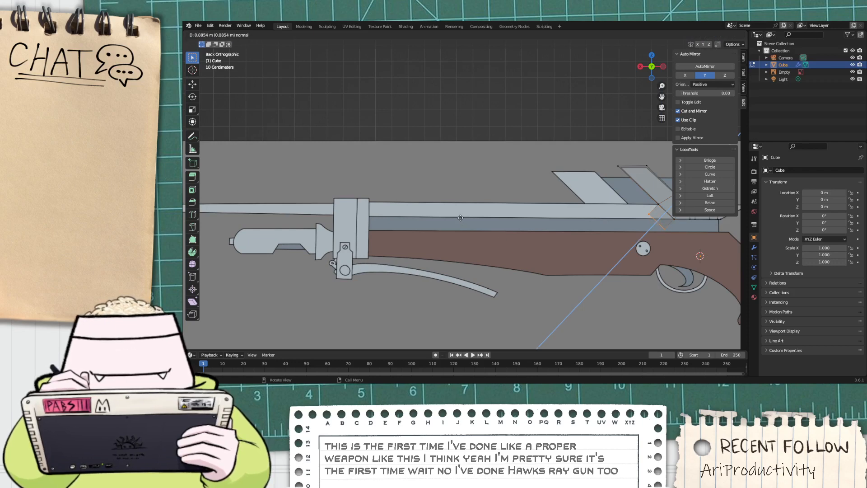
key(z)
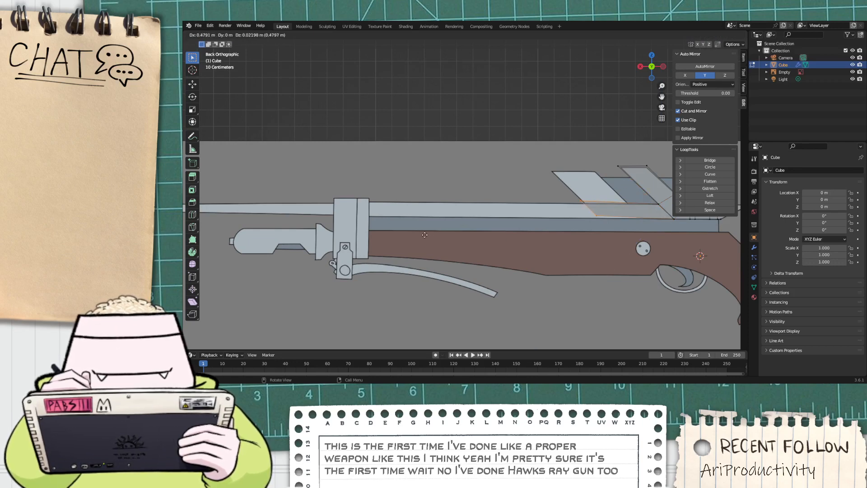
key(x)
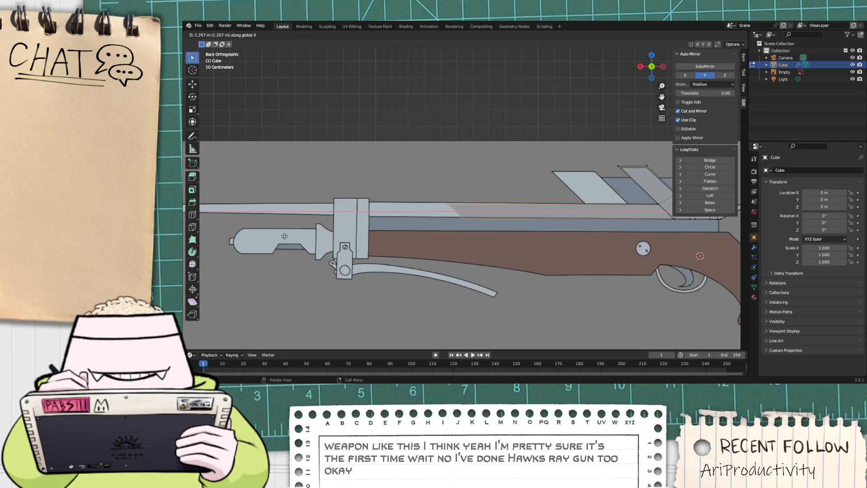
click(214, 227)
scroll(436, 253, down, 2)
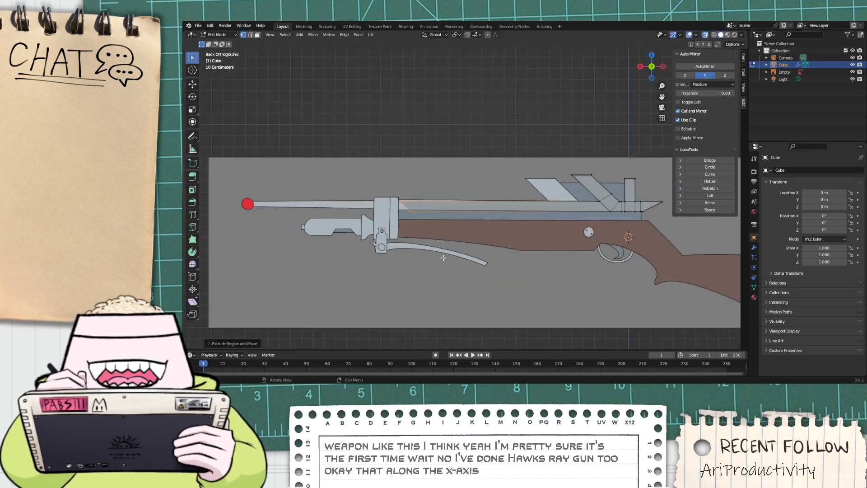
Step: Move the extruded barrel's lower front edge forward along X to square its slanted end against the front bracket
scroll(372, 208, up, 5)
scroll(369, 224, down, 3)
scroll(370, 224, down, 2)
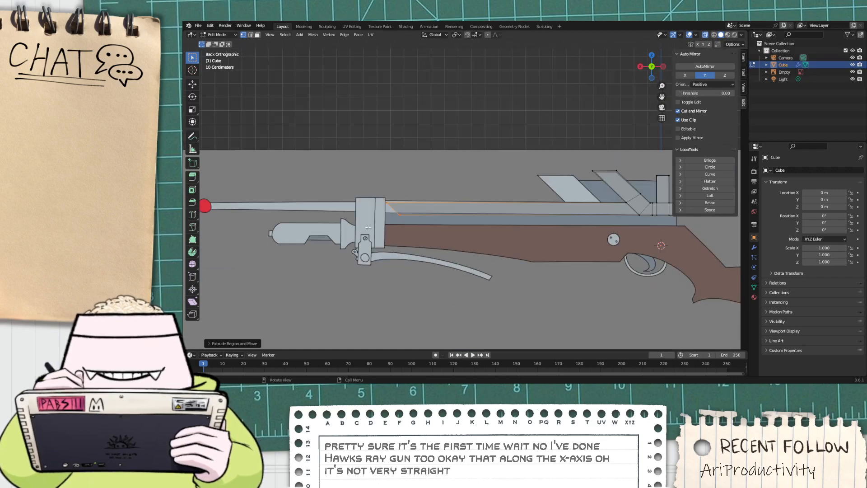
scroll(405, 235, up, 3)
scroll(404, 234, up, 2)
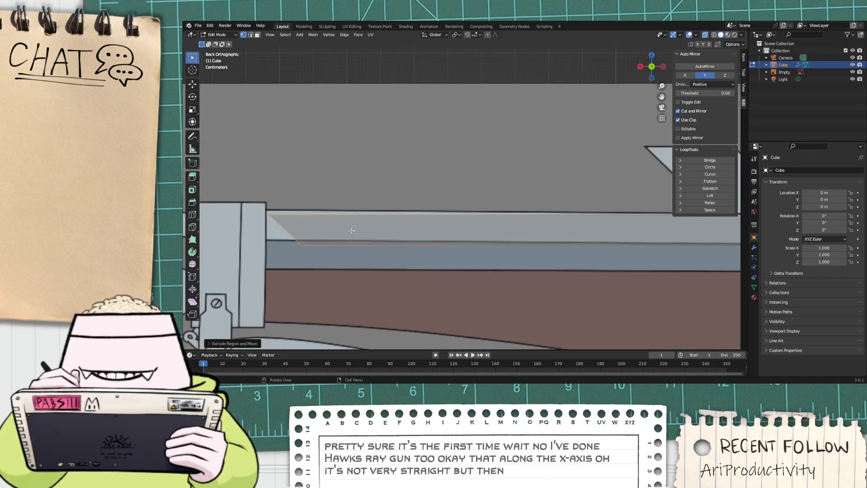
key(g)
key(x)
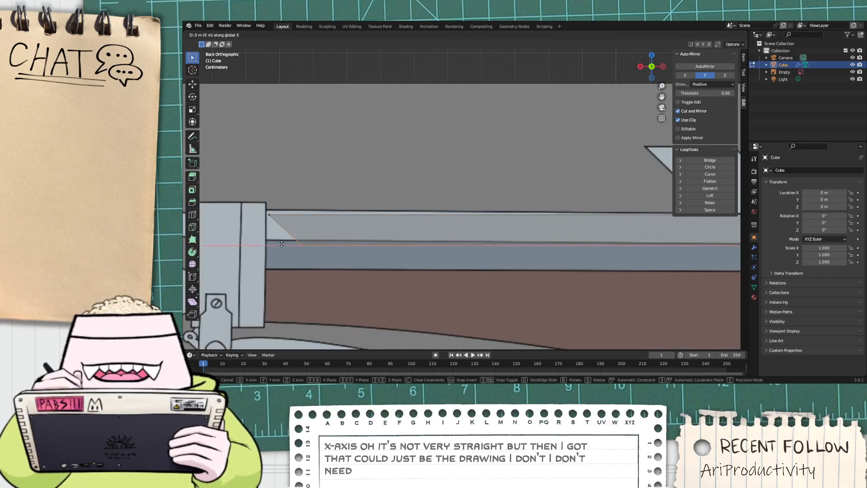
click(248, 243)
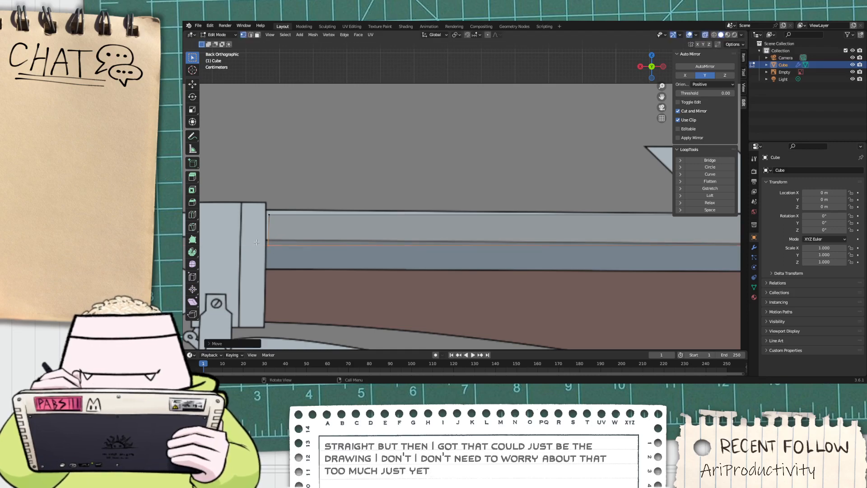
Step: Compare the extended barrel with the reference image and inspect the mesh's depth from a perspective angle
scroll(486, 265, down, 2)
scroll(643, 248, down, 2)
scroll(642, 254, up, 2)
scroll(642, 254, down, 3)
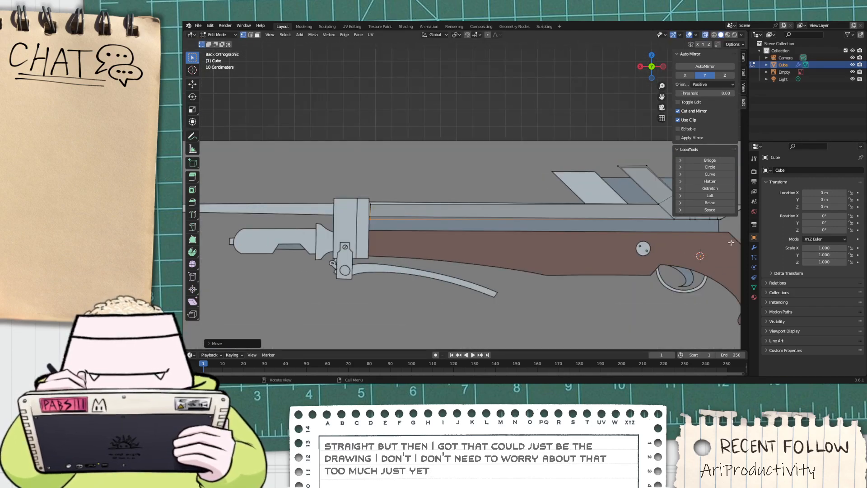
scroll(672, 250, up, 2)
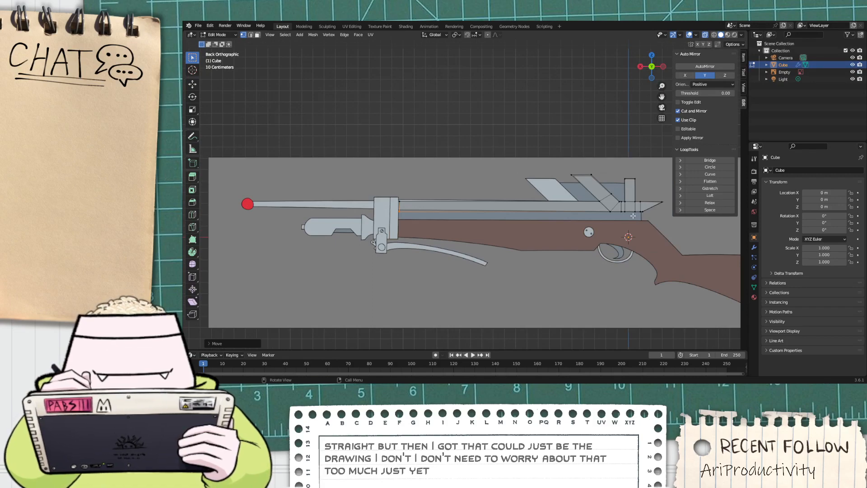
scroll(634, 215, up, 2)
scroll(646, 221, down, 2)
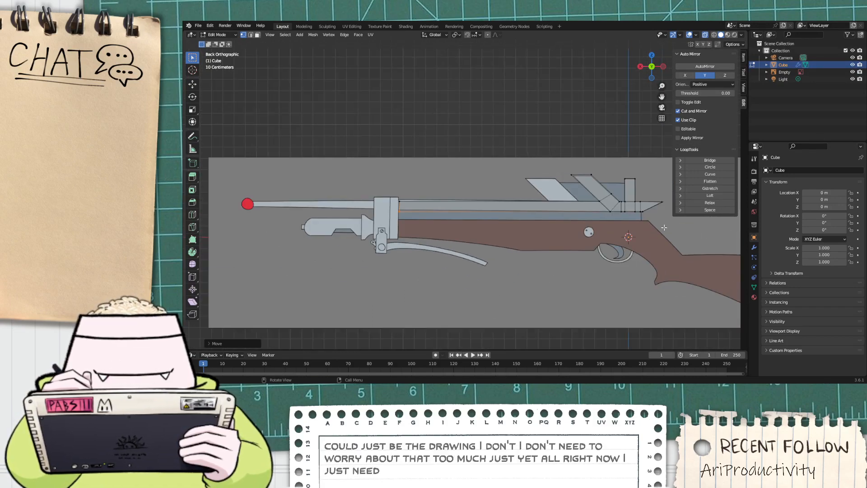
middle_drag(664, 228, 635, 159)
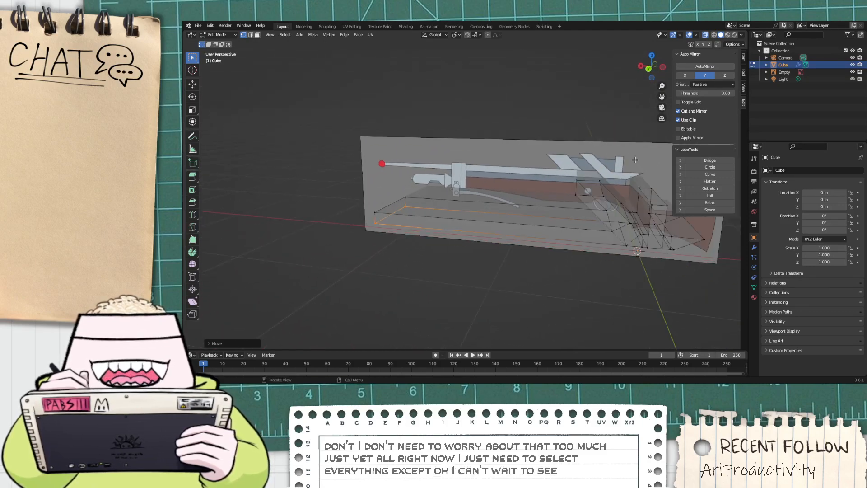
click(649, 69)
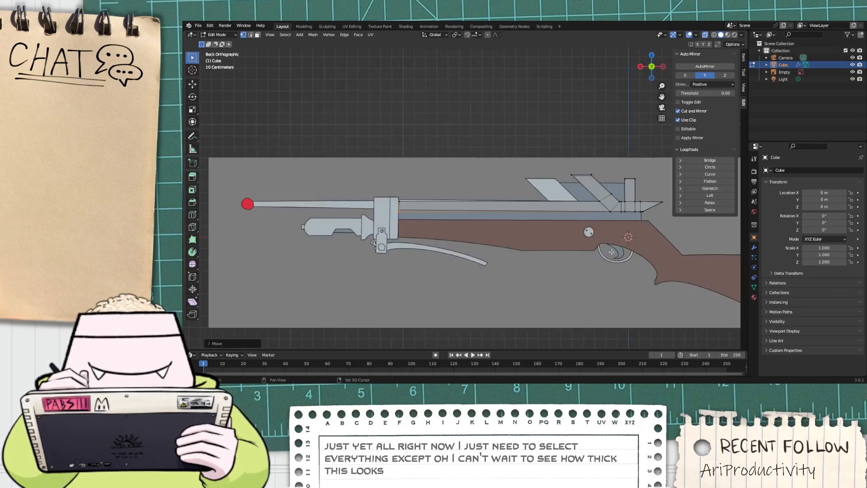
Step: Extrude the barrel's underside down about 0.07 m to the wooden stock's upper edge
scroll(564, 228, up, 3)
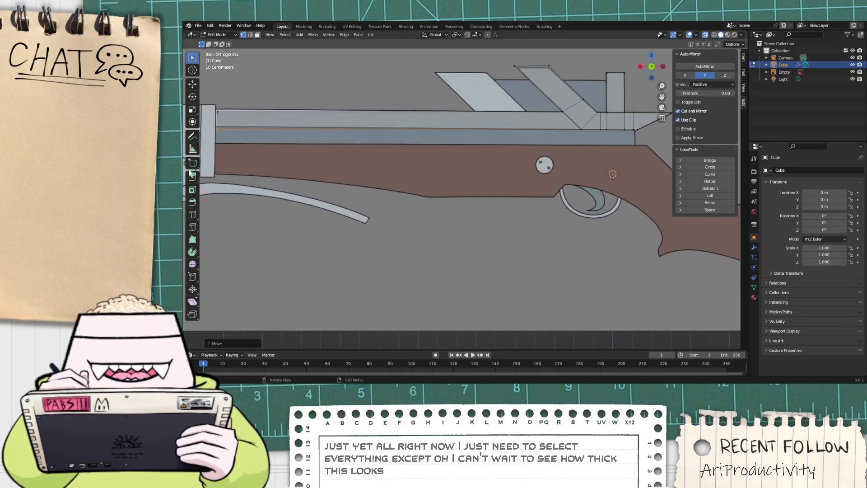
drag(210, 134, 635, 124)
key(e)
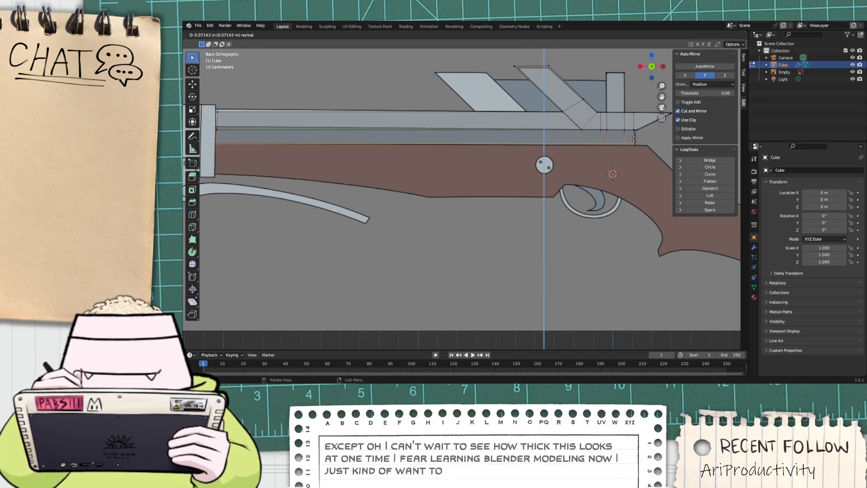
click(635, 139)
scroll(646, 156, down, 1)
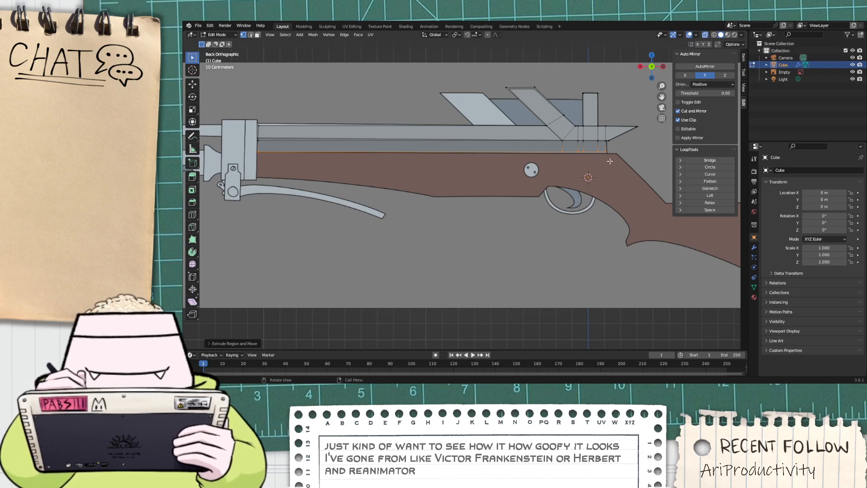
Step: Extrude the underside again straight down along Z by about 0.16 m, level with the stock's lower edge at the front bracket
drag(615, 174, 220, 147)
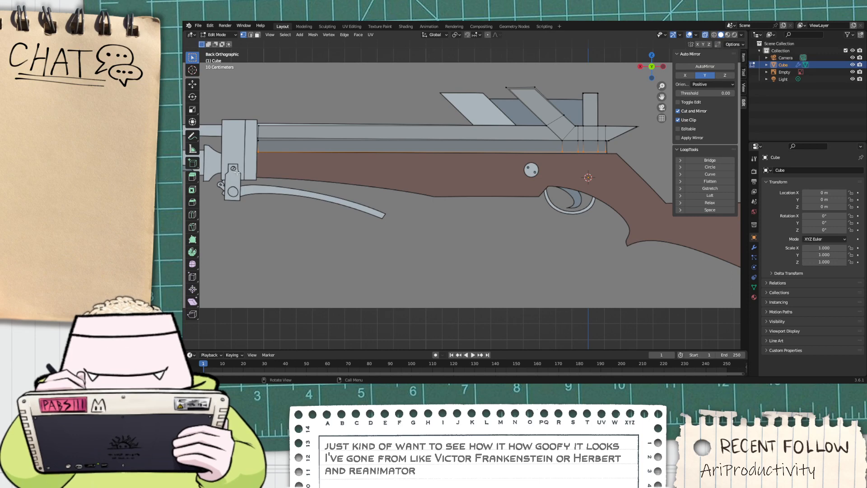
key(e)
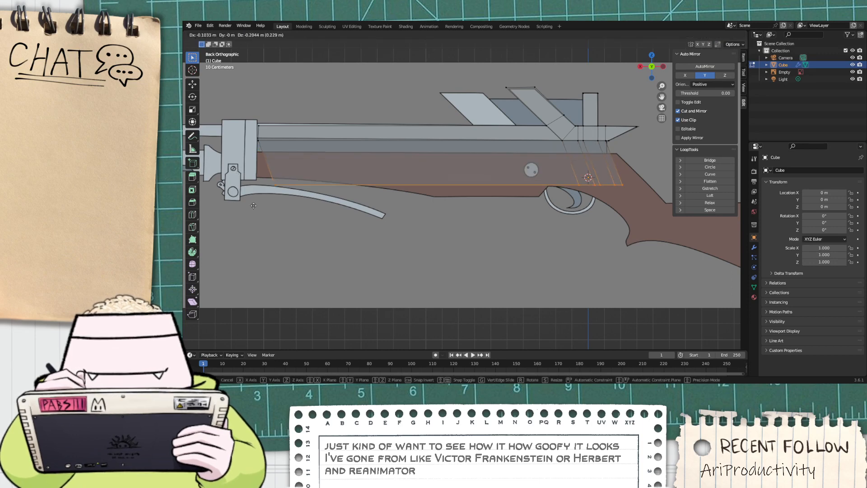
key(z)
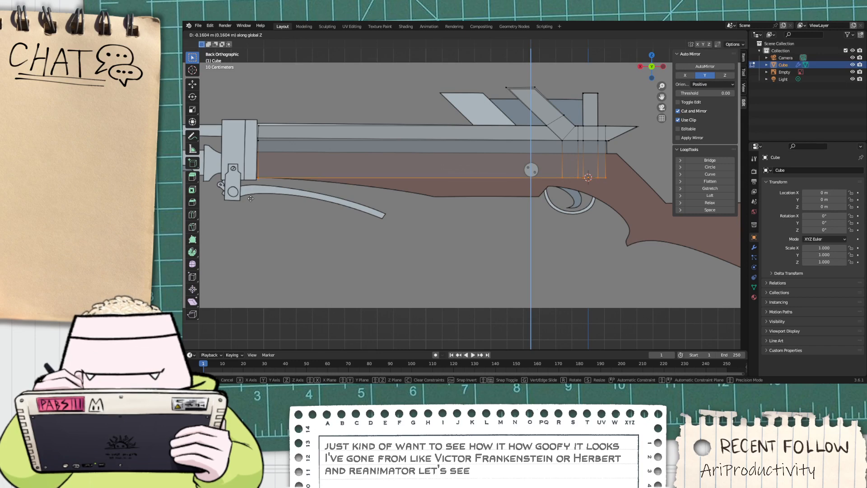
click(251, 197)
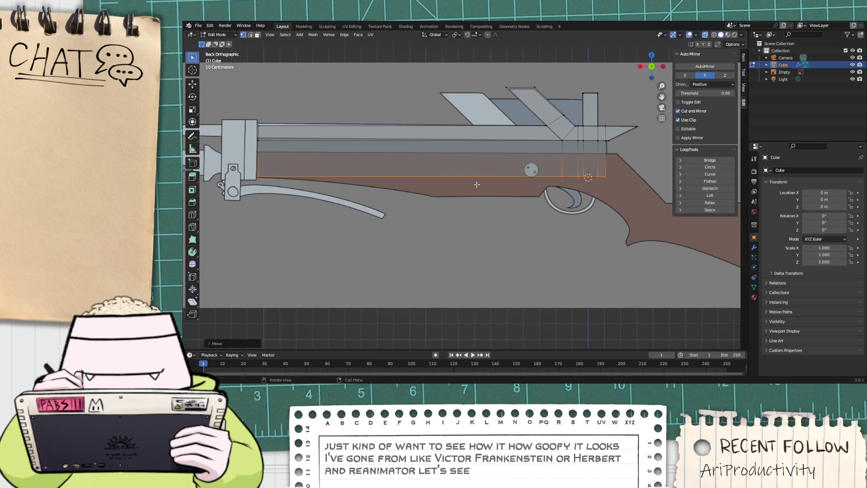
Step: Examine the new stock section against the reference's lower outline from the front bracket to the trigger guard
scroll(637, 175, up, 1)
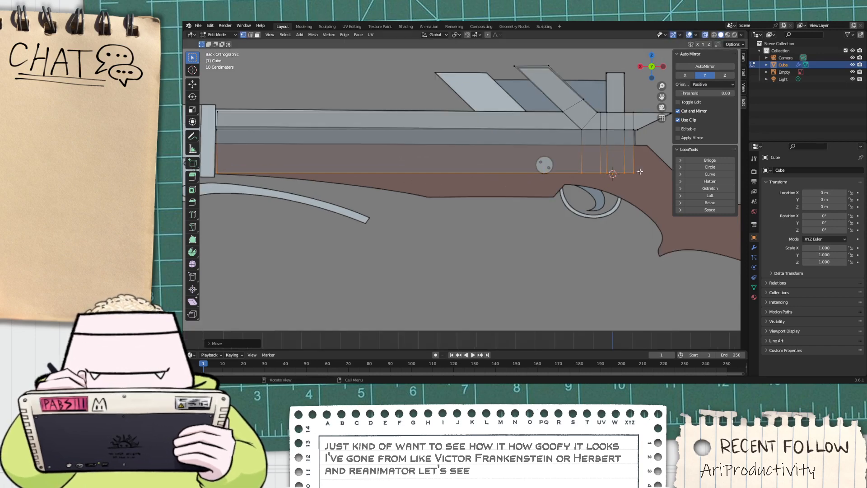
scroll(641, 176, down, 1)
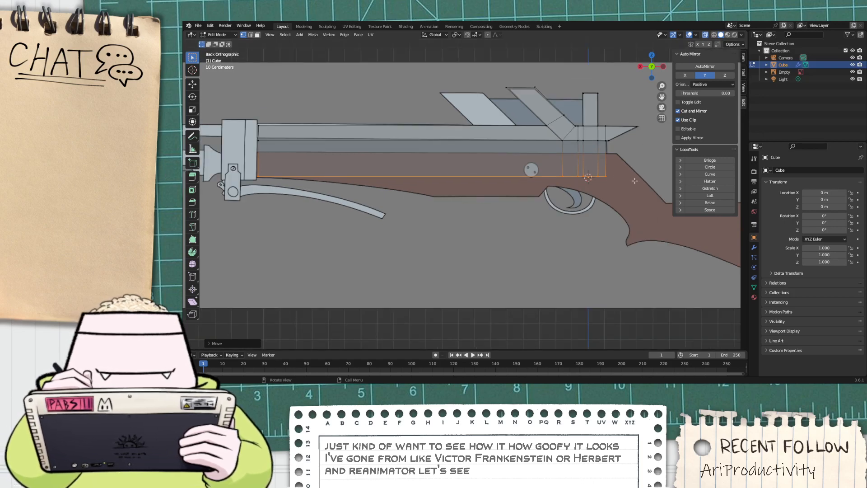
scroll(639, 144, up, 4)
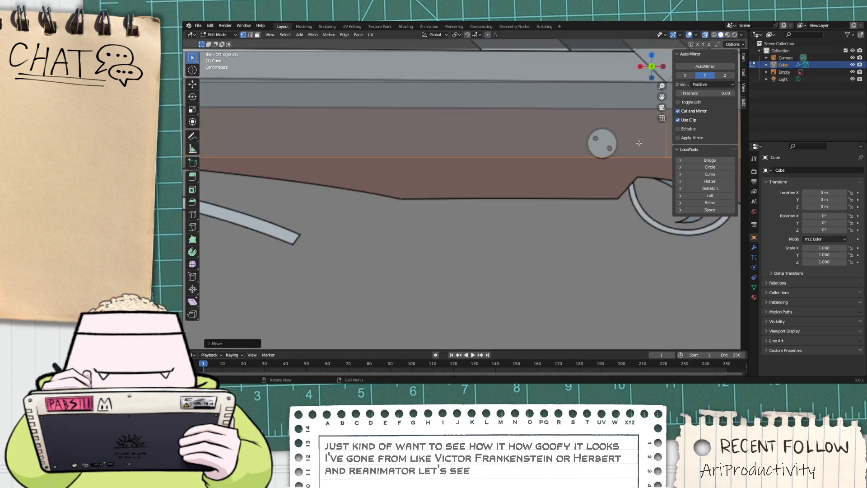
shift+middle_drag(640, 143, 478, 167)
scroll(486, 168, down, 2)
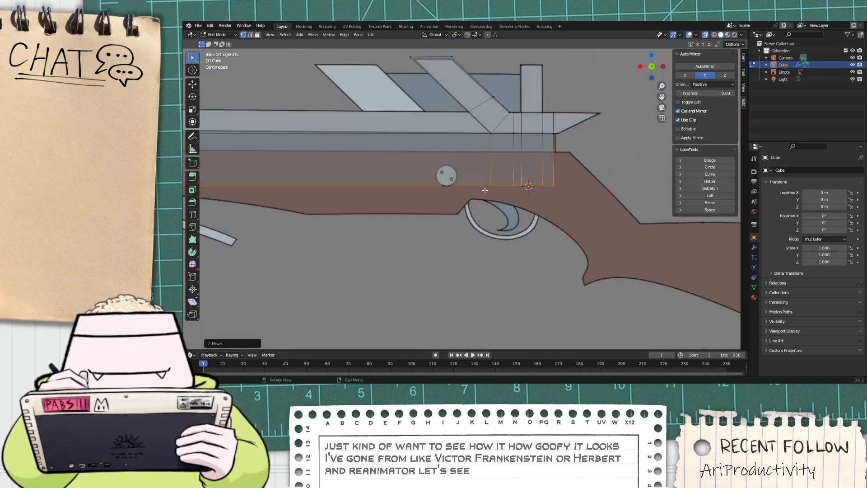
shift+middle_drag(398, 224, 591, 224)
scroll(562, 230, down, 2)
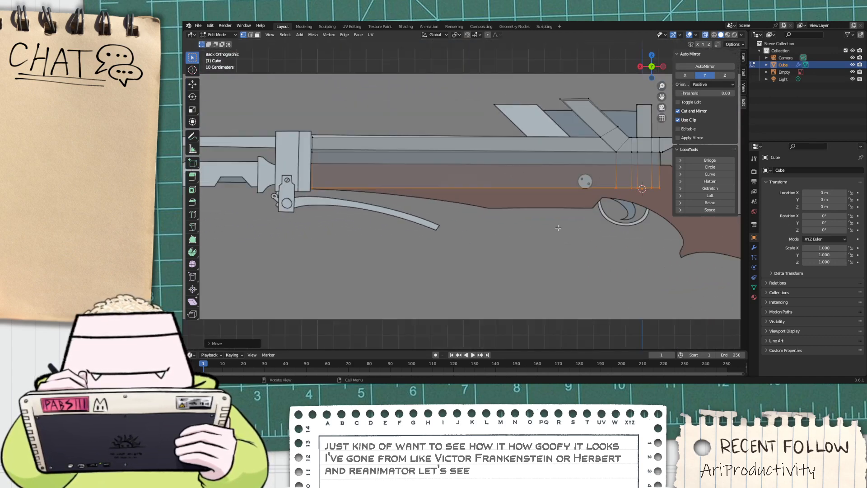
scroll(553, 104, up, 2)
scroll(570, 163, down, 1)
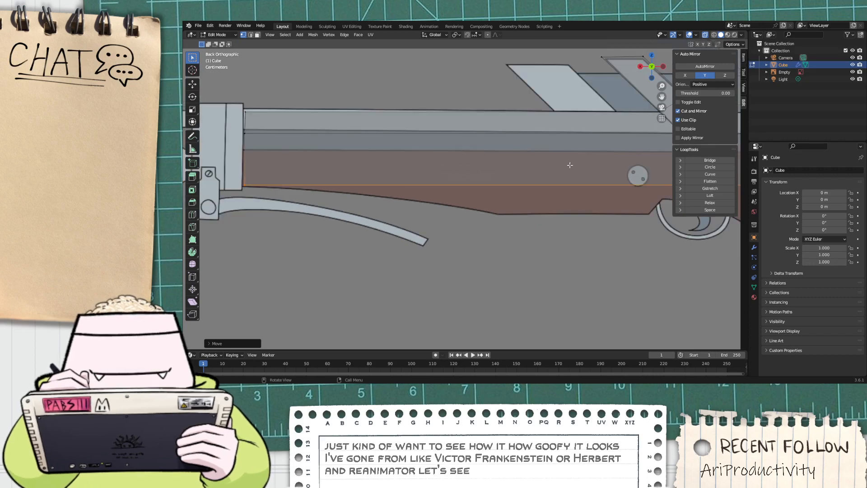
Step: Add a single vertical loop cut across the long front section, slid back to the corner in the stock's lower outline
key(ctrl+r)
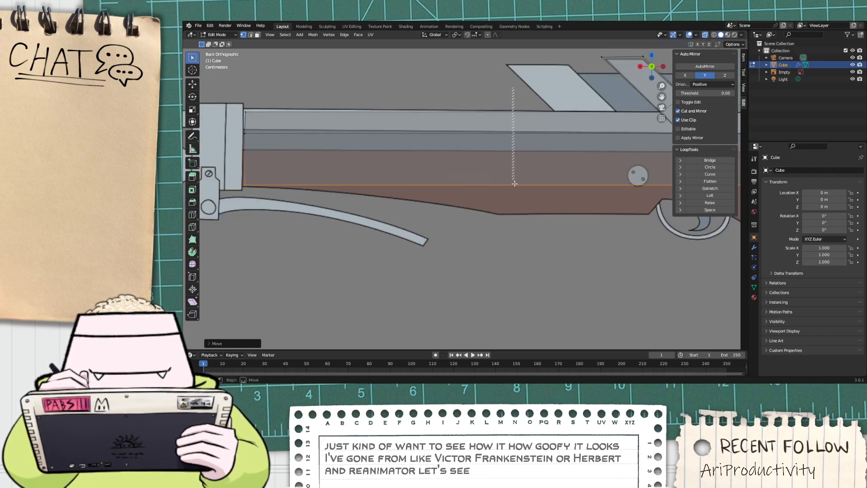
key(Escape)
scroll(288, 120, down, 2)
key(ctrl+r)
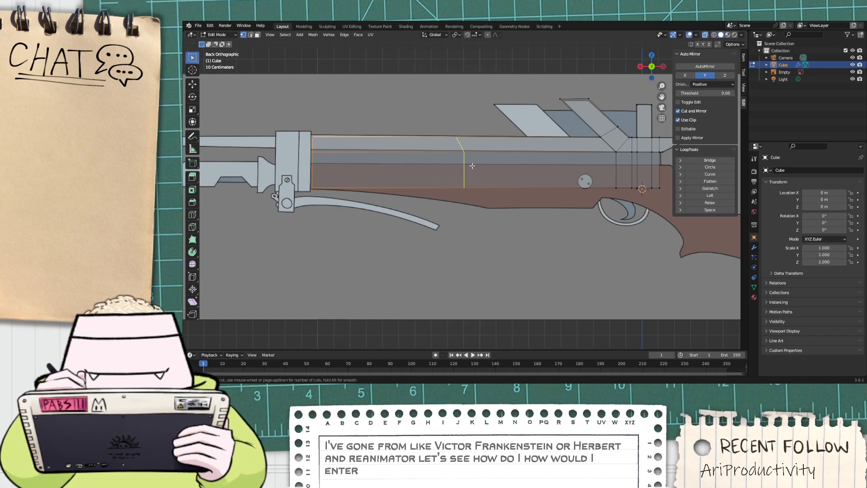
scroll(461, 169, up, 1)
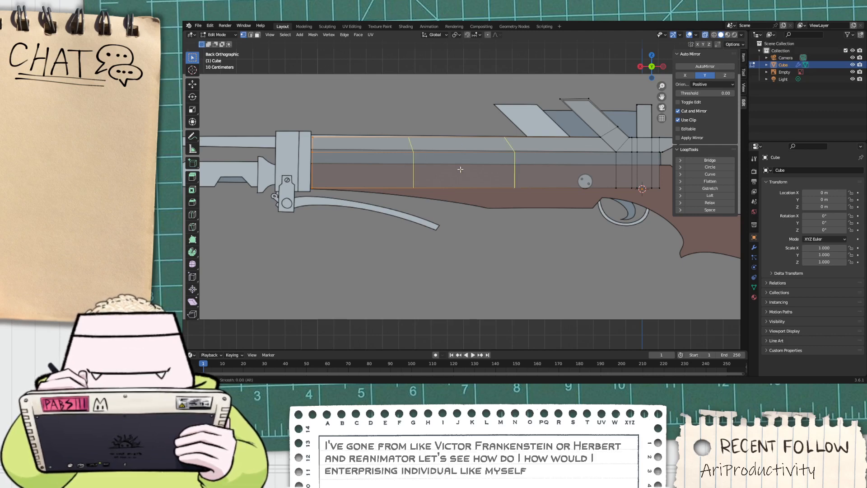
click(480, 170)
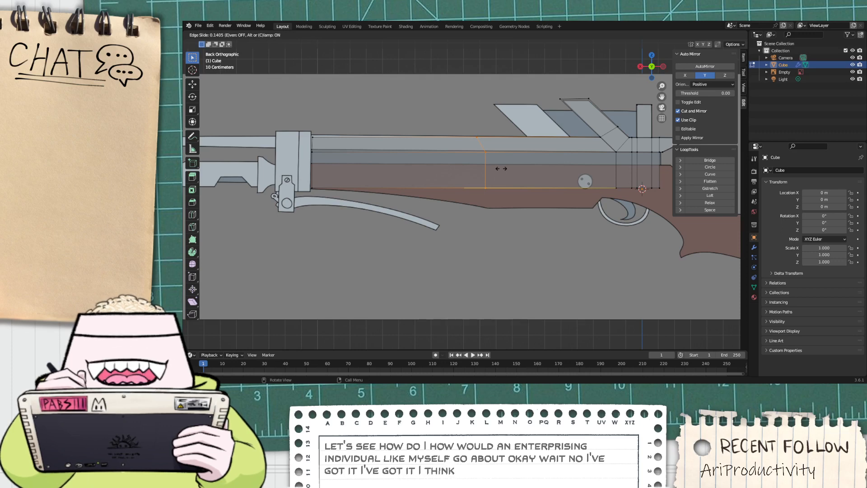
click(502, 169)
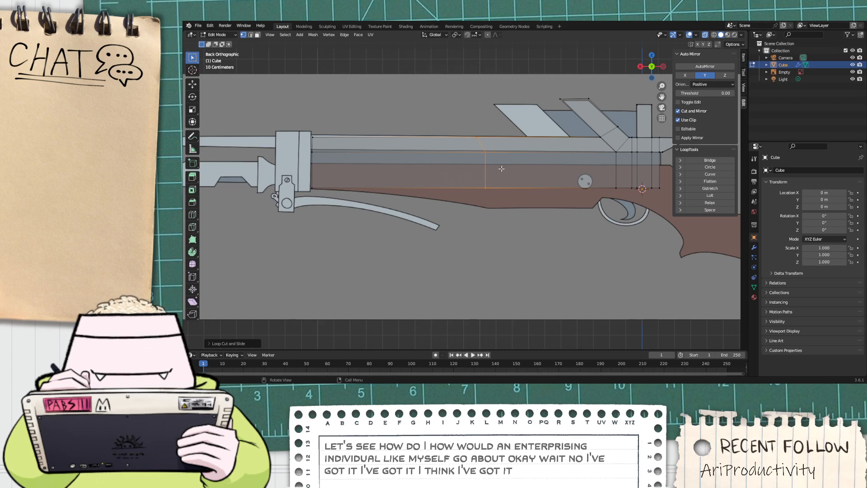
Step: Add a vertical loop cut behind the corner cut, slid back to where the lower outline steps up at the trigger guard
key(ctrl+r)
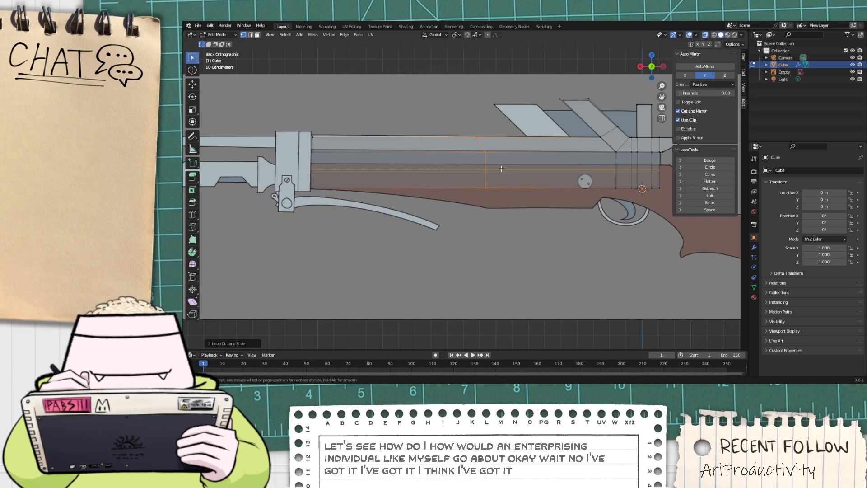
click(590, 174)
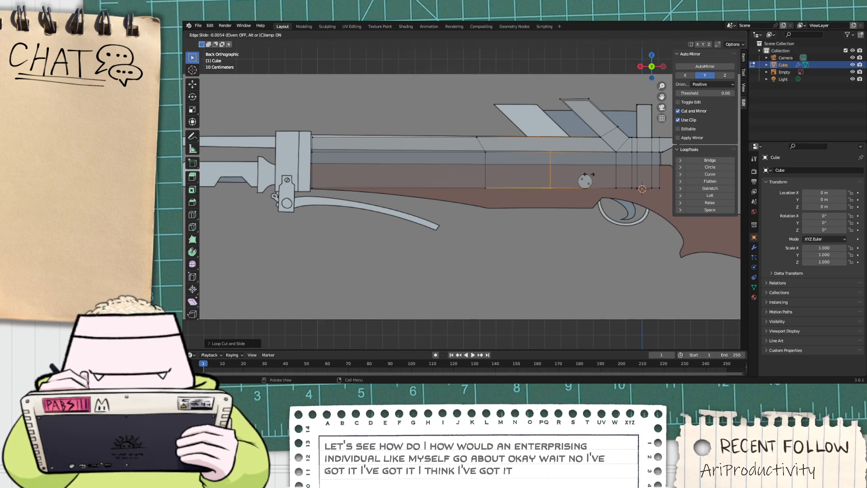
click(630, 178)
key(ctrl+r)
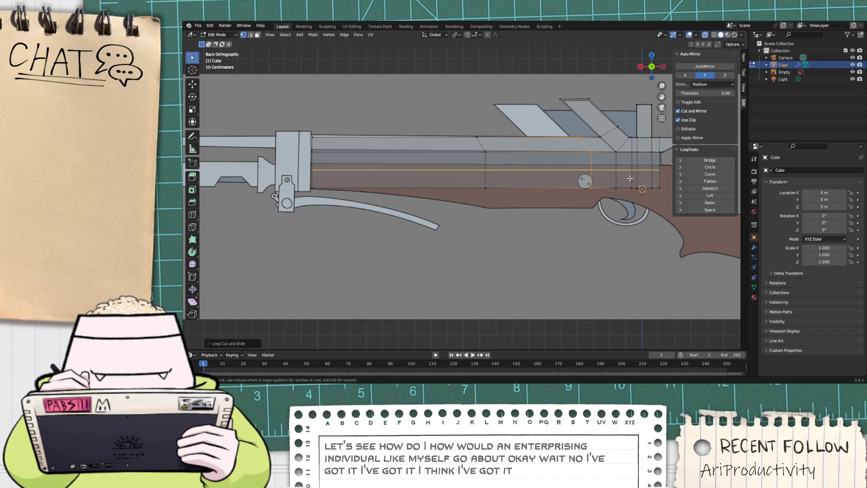
click(605, 173)
click(604, 176)
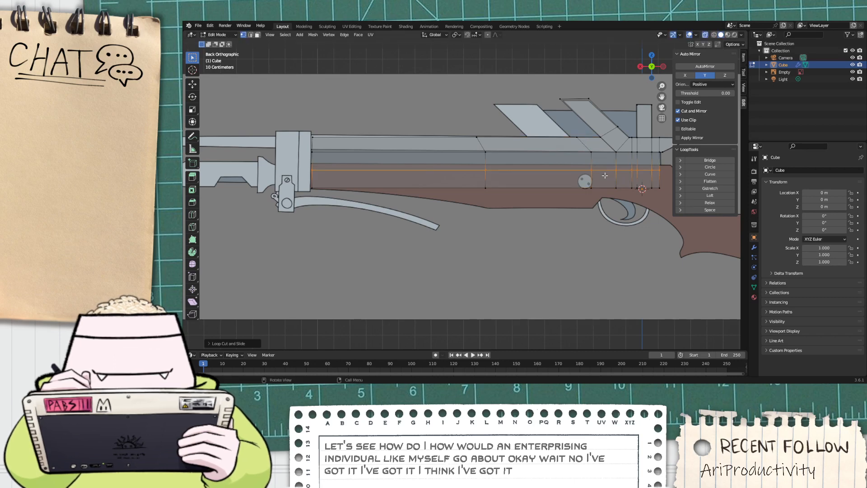
Step: Add a centred vertical loop cut between the two newest cuts, and box-select the rear one of those two
key(ctrl+r)
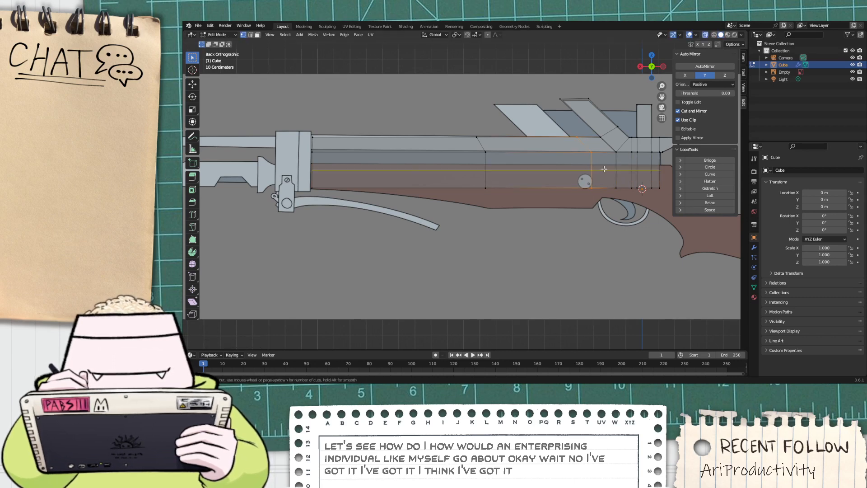
click(581, 152)
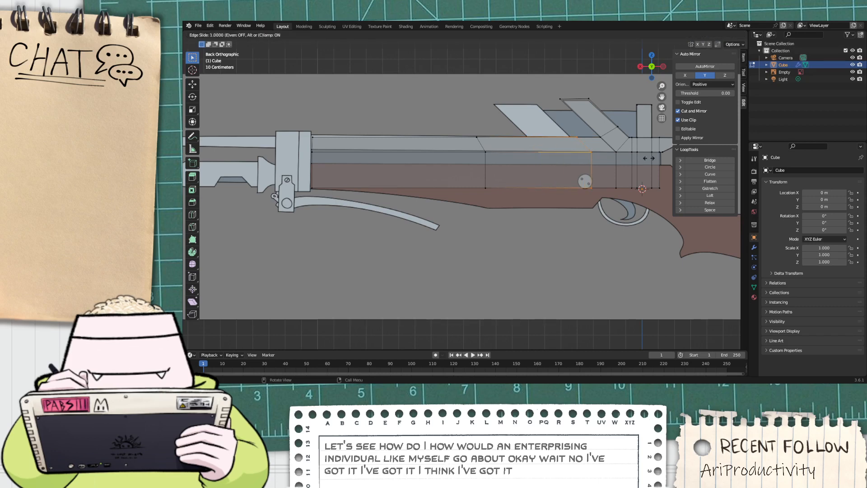
right_click(627, 161)
drag(569, 132, 596, 189)
scroll(625, 182, up, 5)
scroll(620, 180, down, 3)
shift+middle_drag(589, 177, 436, 177)
scroll(473, 190, up, 1)
key(ctrl+r)
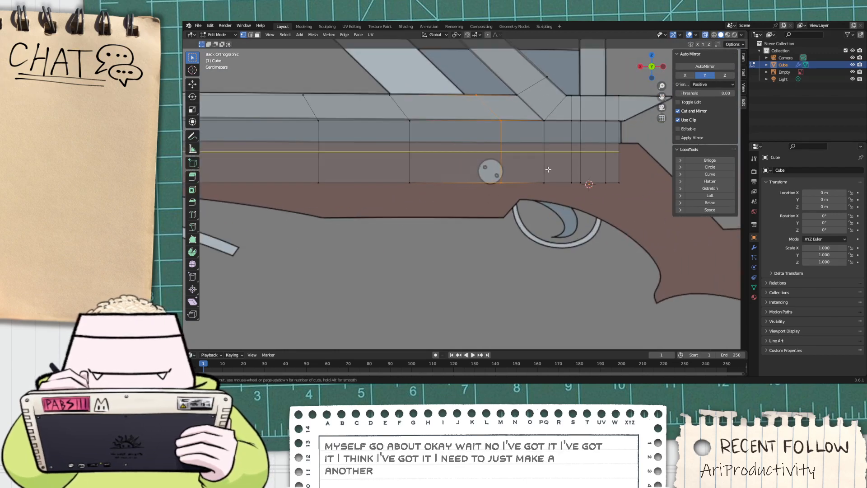
click(501, 168)
right_click(527, 167)
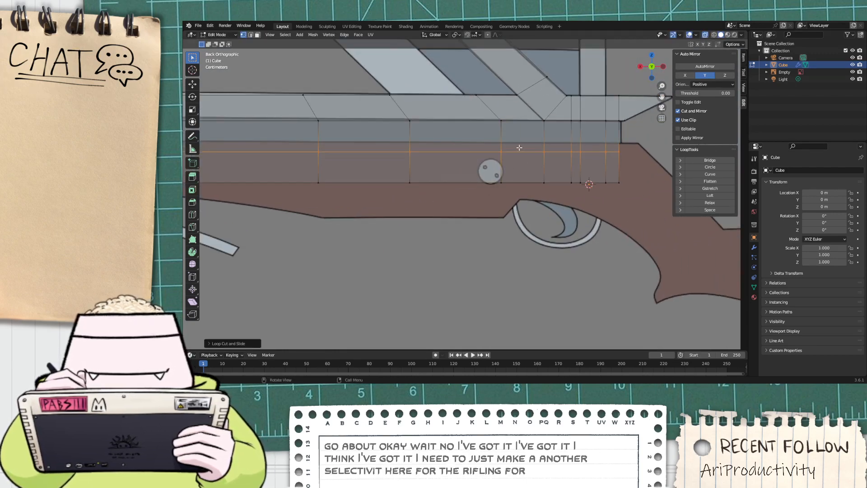
key(ctrl+z)
Step: Add a vertical loop cut just behind the round bolt, near the middle of the section above the trigger guard's front
key(ctrl+r)
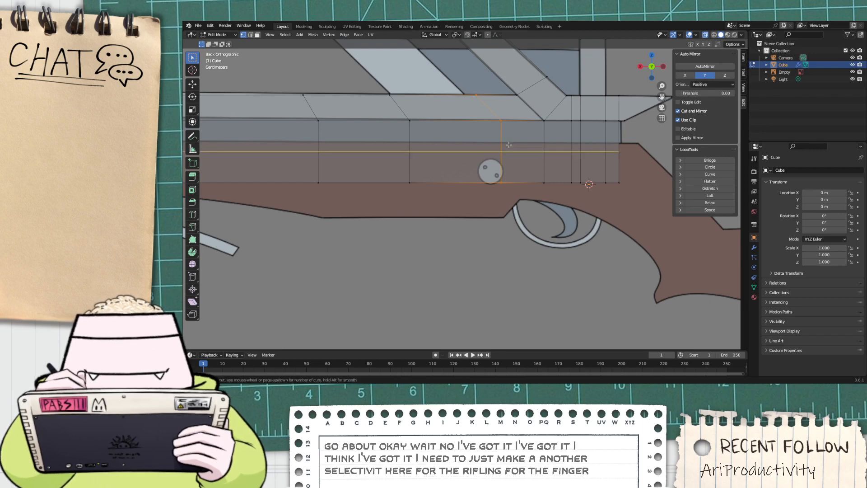
click(509, 120)
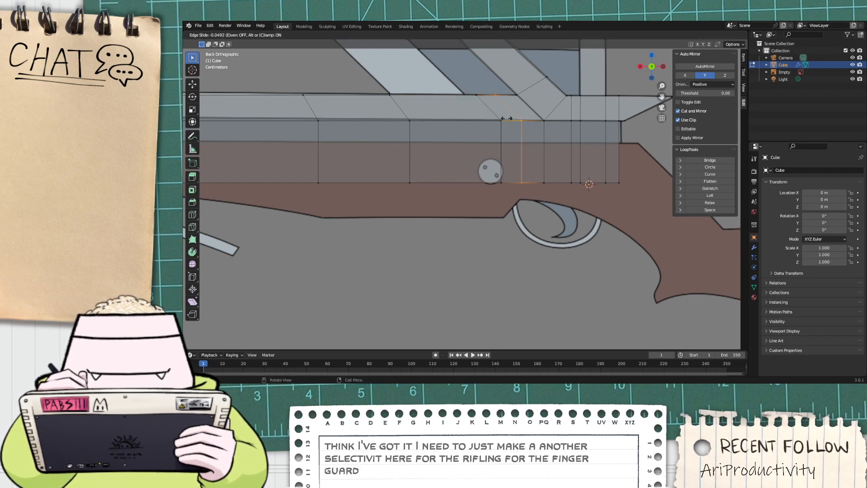
click(506, 119)
Step: Add a lengthwise horizontal loop cut through the lower section, slid up by about 0.27 to the stock's upper edge
scroll(509, 121, down, 4)
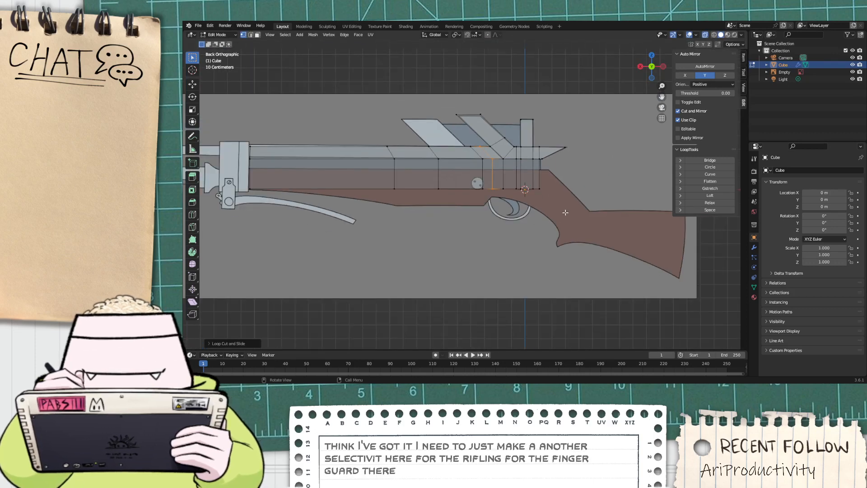
scroll(563, 205, up, 2)
key(ctrl+r)
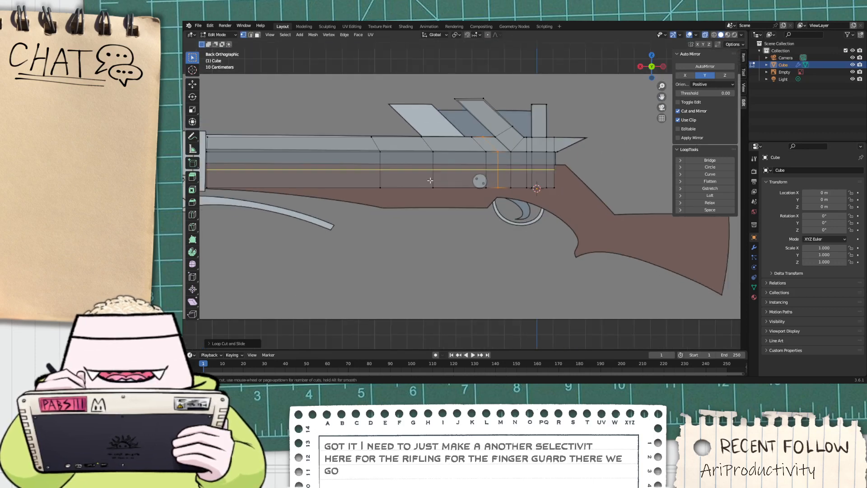
click(423, 171)
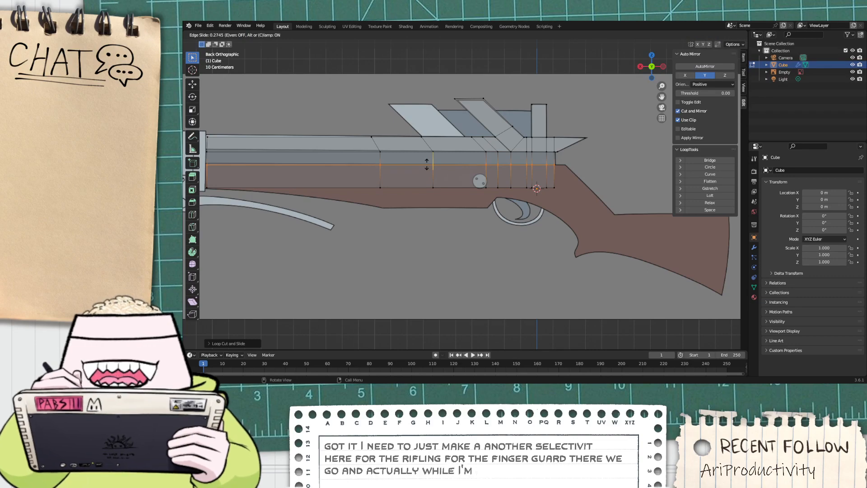
click(429, 163)
Step: Move the bottom vertices of the front cut straight down along Z to the corner in the stock's lower outline
scroll(430, 183, down, 4)
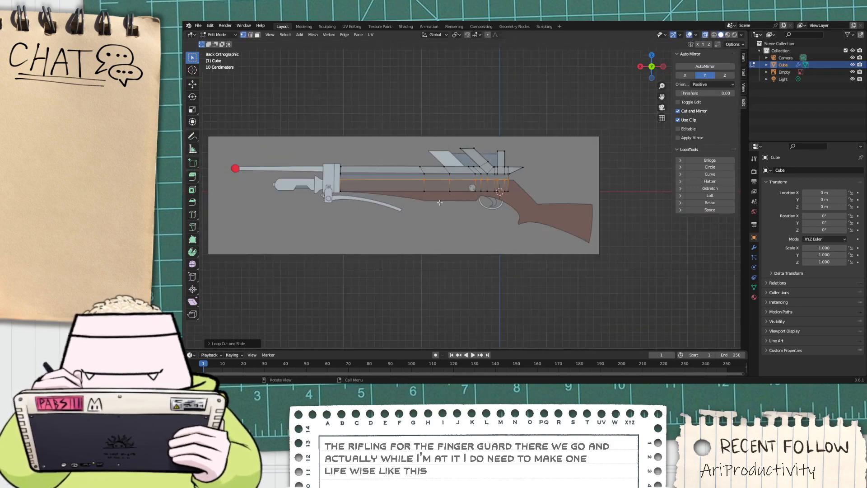
scroll(431, 202, up, 4)
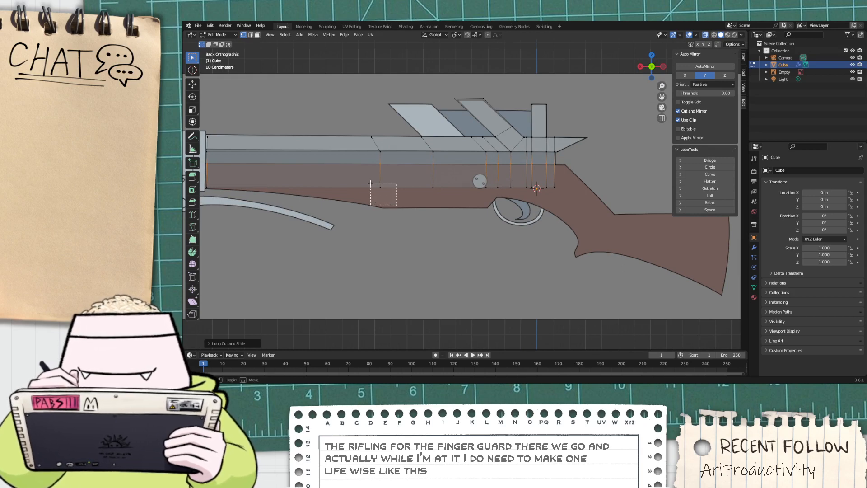
scroll(372, 194, up, 2)
key(g)
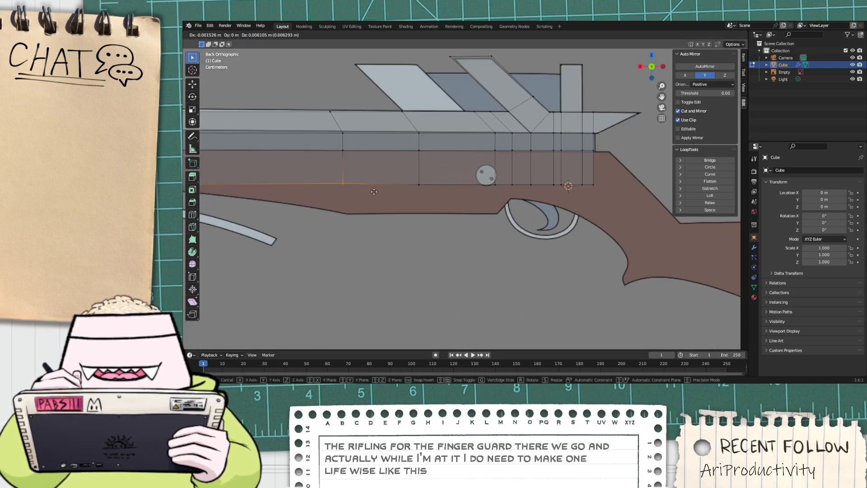
key(z)
click(371, 223)
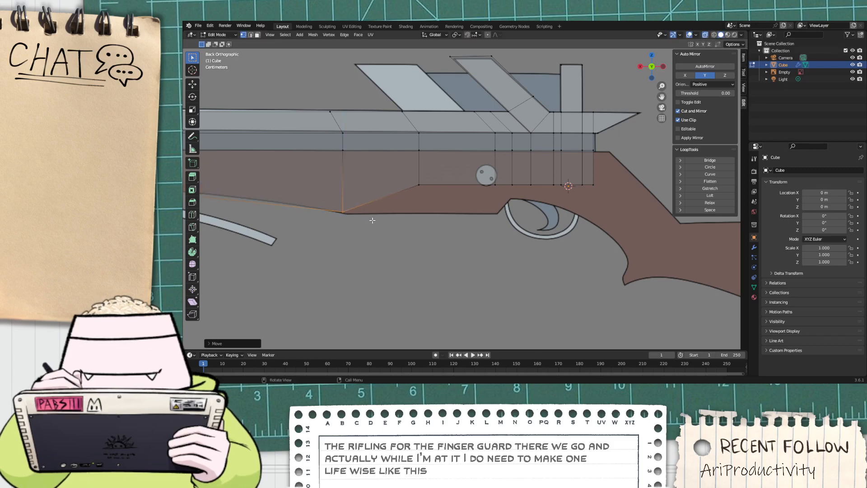
Step: Move the bottom vertices of the next two cuts down along Z by about 0.124 m to the stock's lower outline
scroll(306, 185, down, 2)
scroll(384, 191, up, 1)
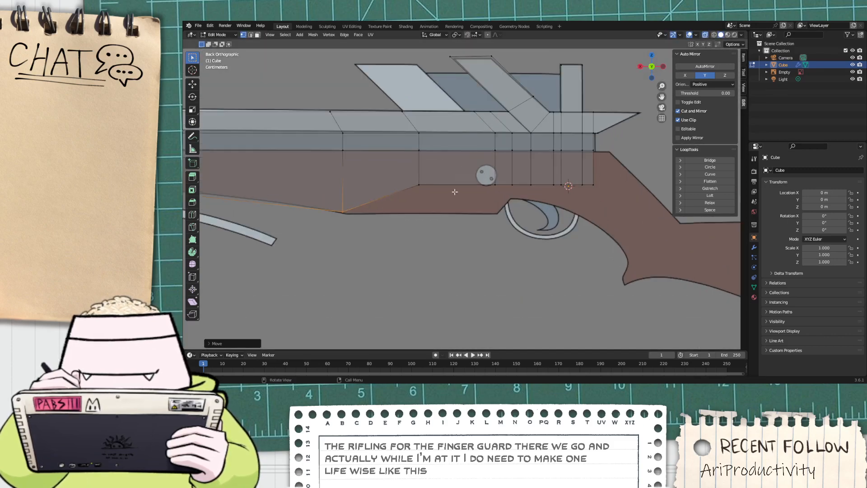
scroll(430, 188, up, 1)
drag(381, 171, 521, 189)
key(g)
key(z)
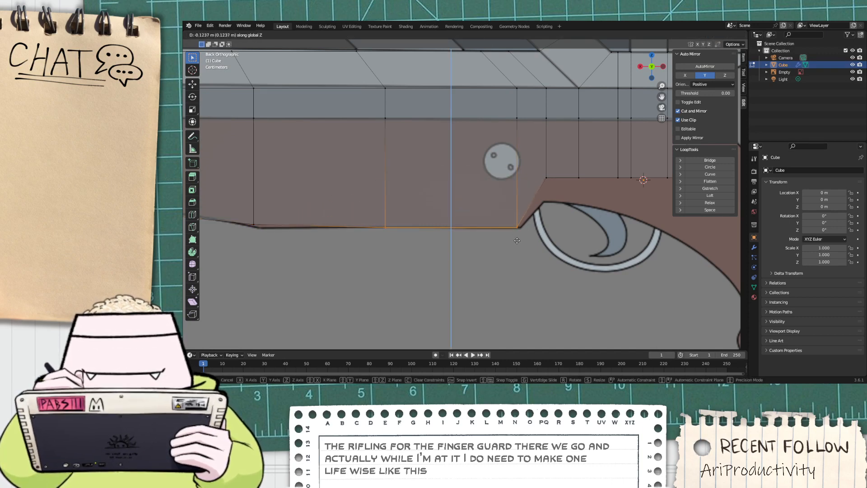
click(517, 240)
Step: Lower the bottom corner vertices of the front cut about 0.01 m along Z to line up with the flat underside
click(253, 225)
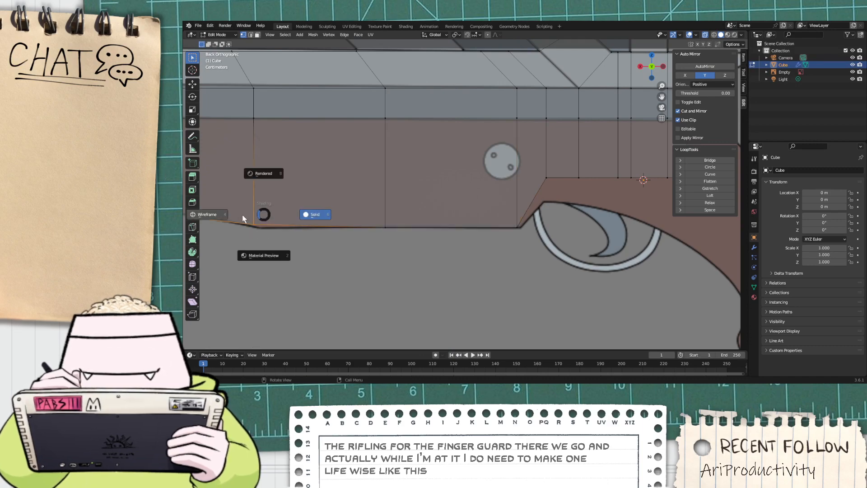
key(g)
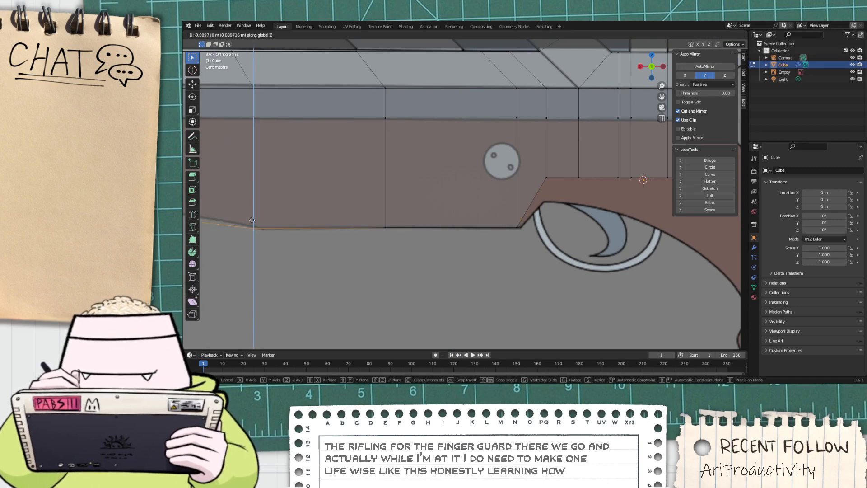
click(247, 219)
scroll(263, 220, down, 7)
scroll(271, 199, up, 5)
scroll(271, 190, down, 5)
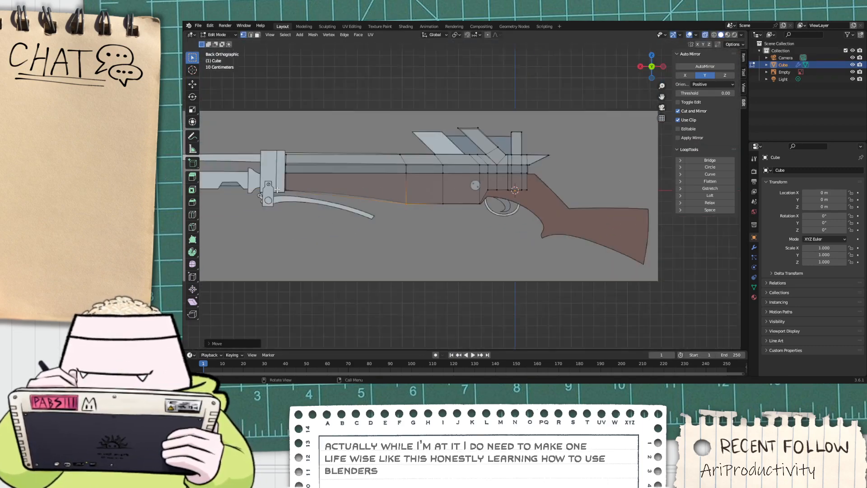
Step: Select all vertices at the mesh's front end beside the bracket and nudge them about 0.002 m along X
scroll(282, 190, up, 5)
shift+middle_drag(321, 213, 700, 203)
scroll(592, 222, up, 2)
scroll(596, 223, down, 4)
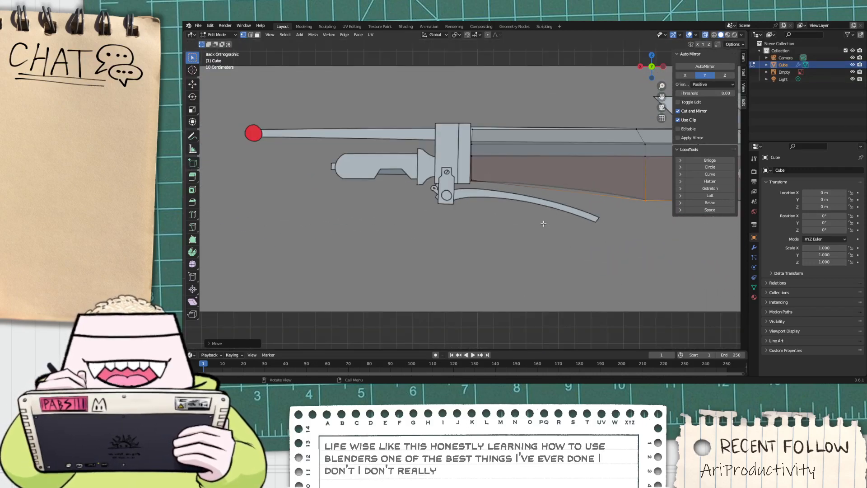
middle_drag(544, 223, 615, 113)
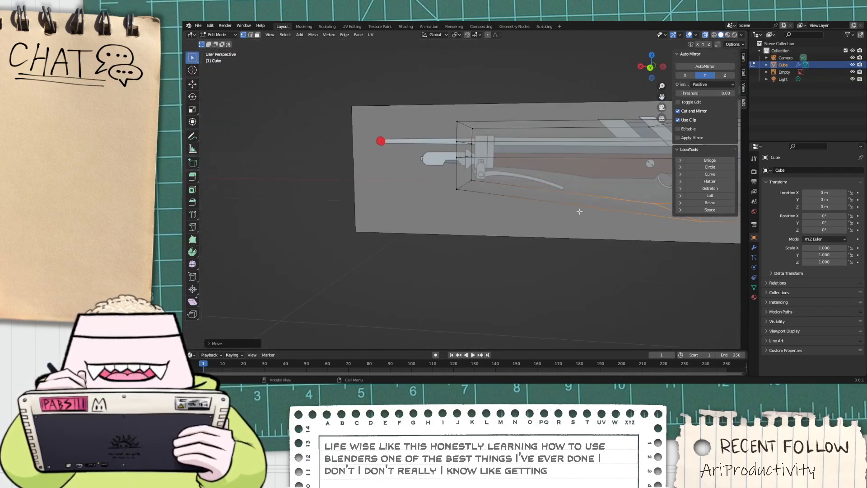
click(651, 68)
scroll(501, 175, down, 2)
scroll(501, 174, up, 3)
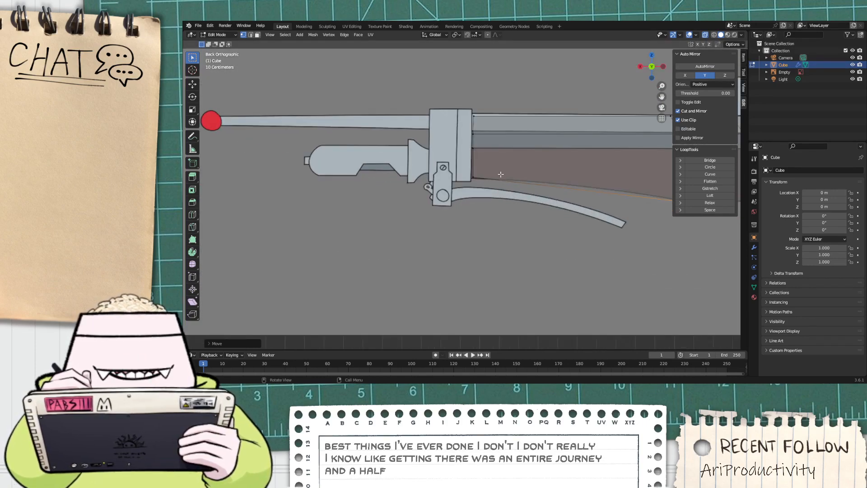
drag(487, 188, 447, 104)
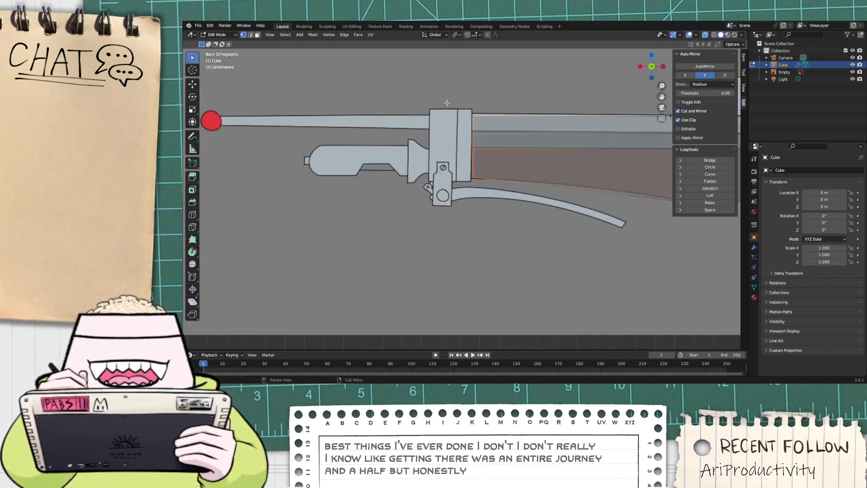
key(g)
key(z)
key(x)
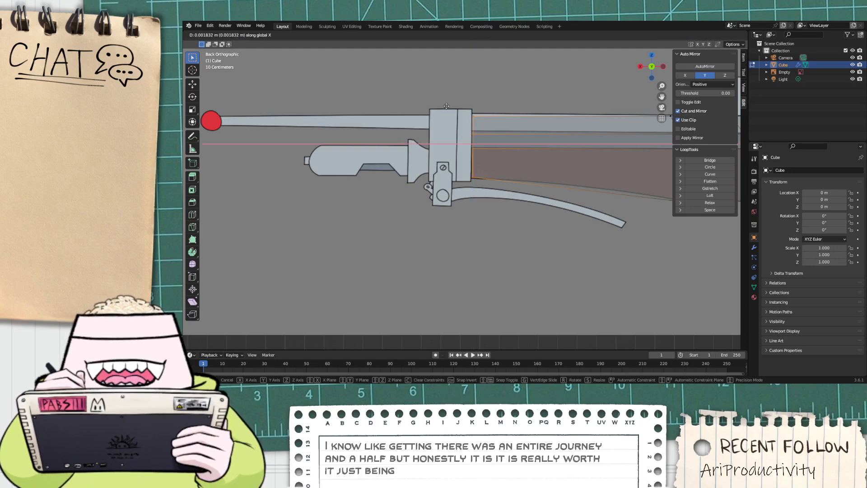
click(446, 106)
Step: Lower the bottom row of vertices above the trigger guard about 0.05 m along Z to the top of the guard
scroll(462, 192, down, 6)
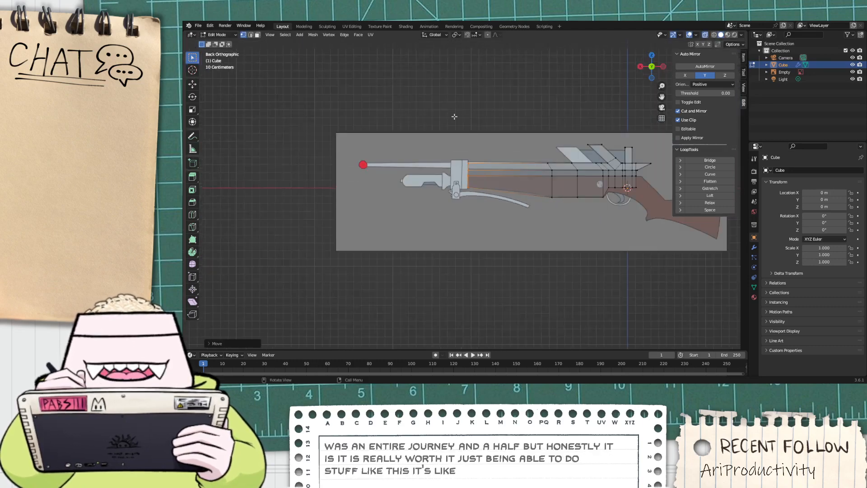
scroll(528, 194, up, 8)
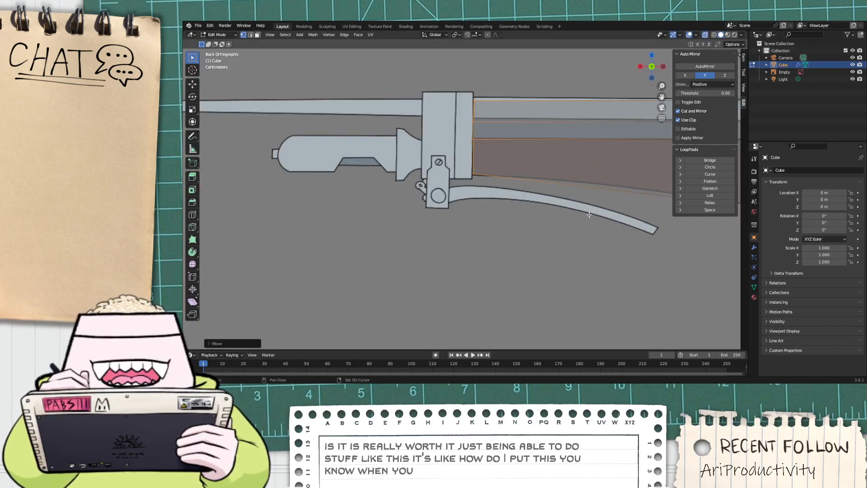
shift+drag(342, 224, 191, 221)
mouse_move(515, 223)
shift+middle_down()
mouse_move(389, 235)
mouse_move(373, 223)
shift+middle_up()
scroll(432, 201, up, 3)
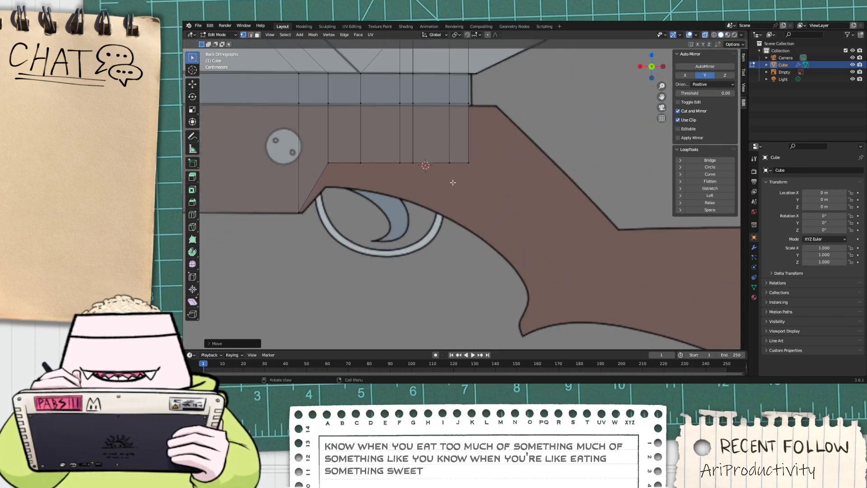
drag(429, 178, 328, 145)
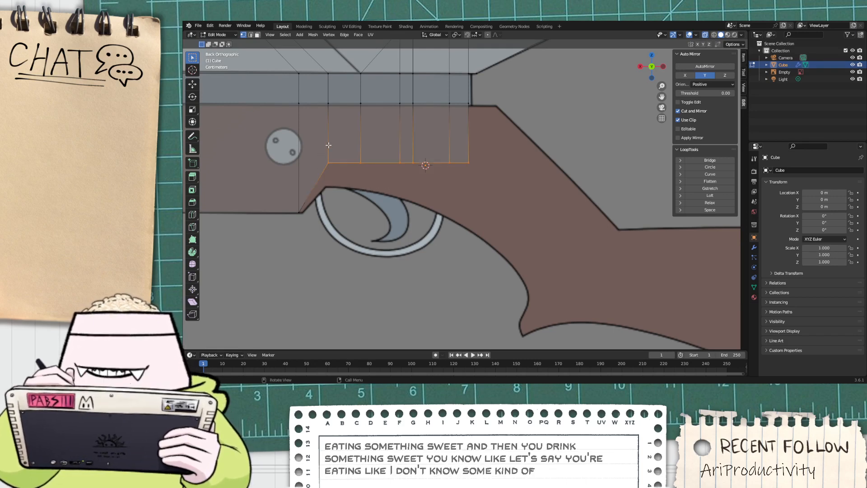
key(g)
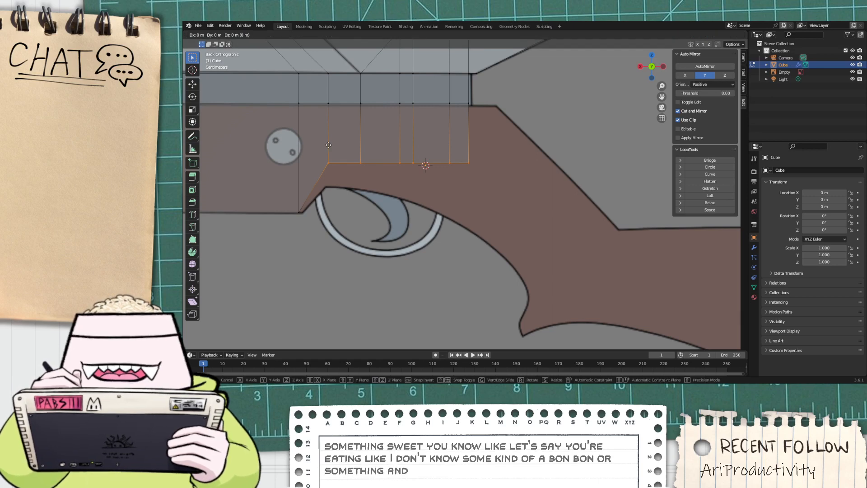
key(z)
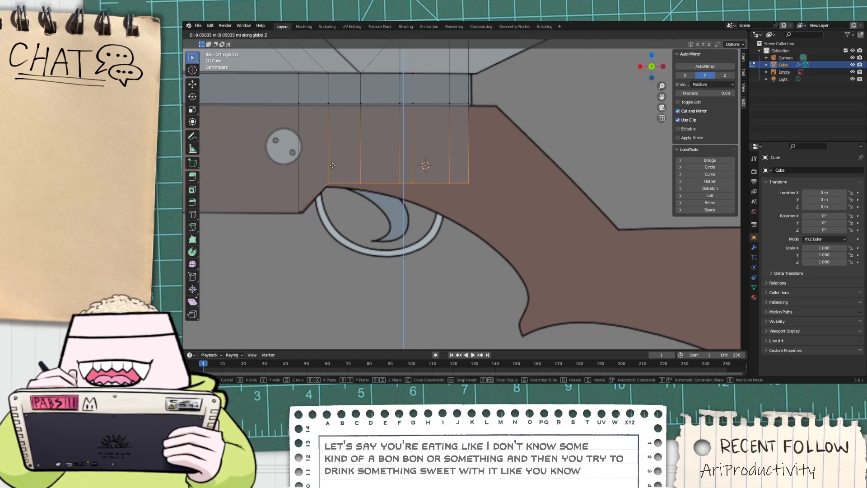
click(332, 166)
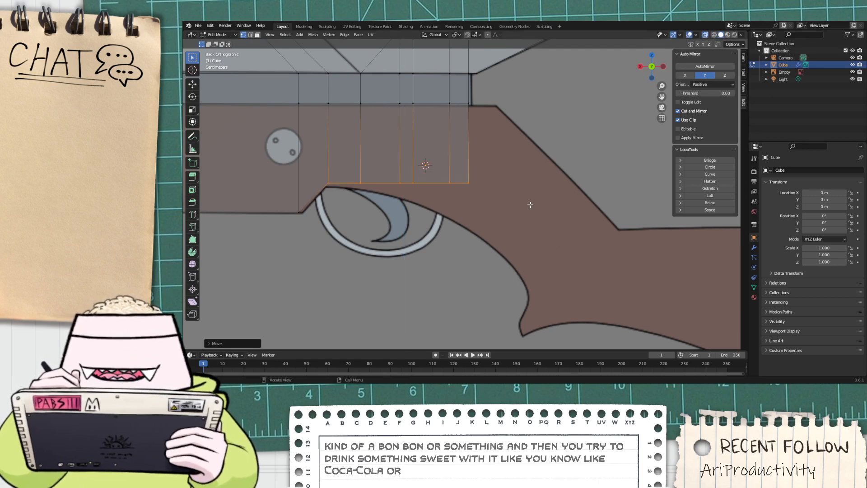
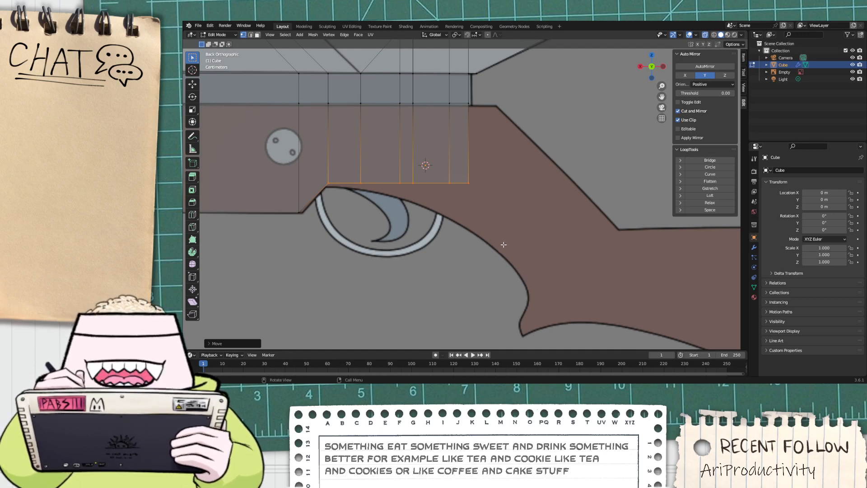
Step: Rotate the row of bottom vertices above the trigger guard by about 12° and lower it along Z onto the sloping outline
key(r)
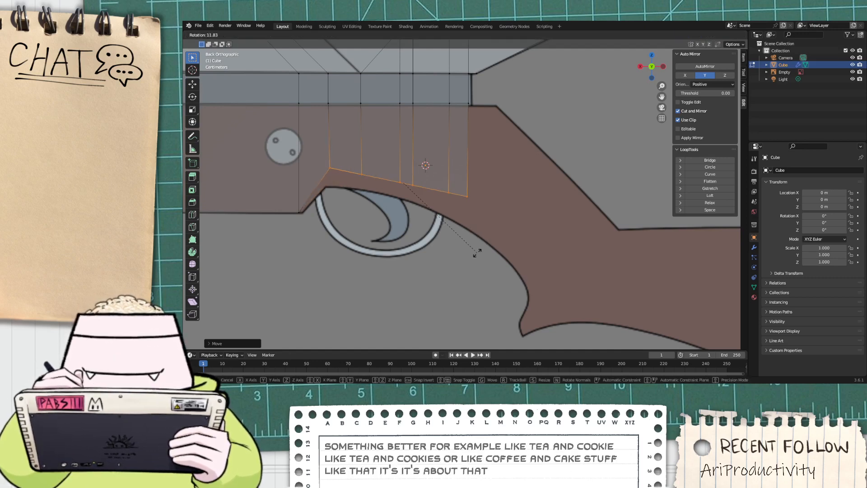
click(479, 252)
key(g)
key(z)
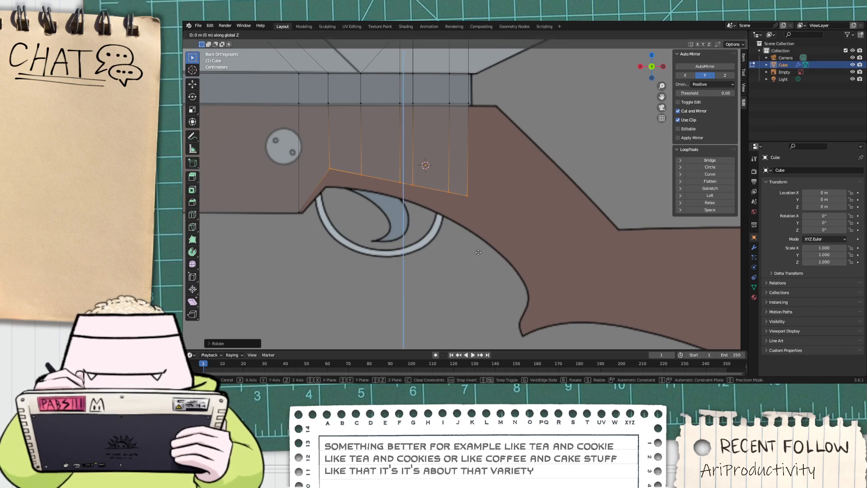
click(474, 268)
scroll(479, 258, up, 1)
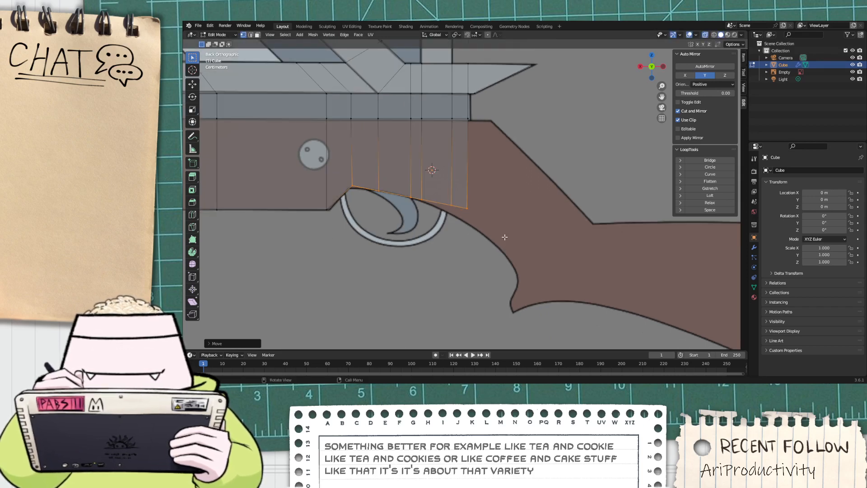
Step: Tilt the rearmost three bottom edge positions more steeply and lower them along Z to follow the curve behind the trigger
drag(495, 240, 392, 190)
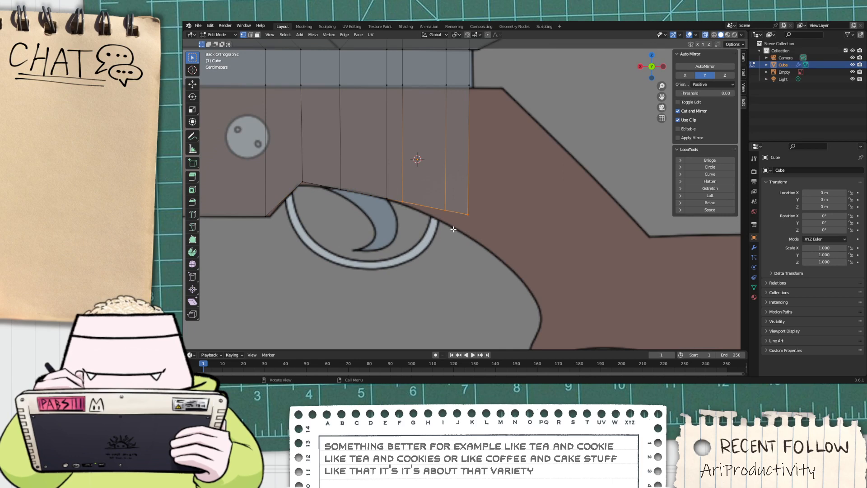
key(g)
key(z)
key(z)
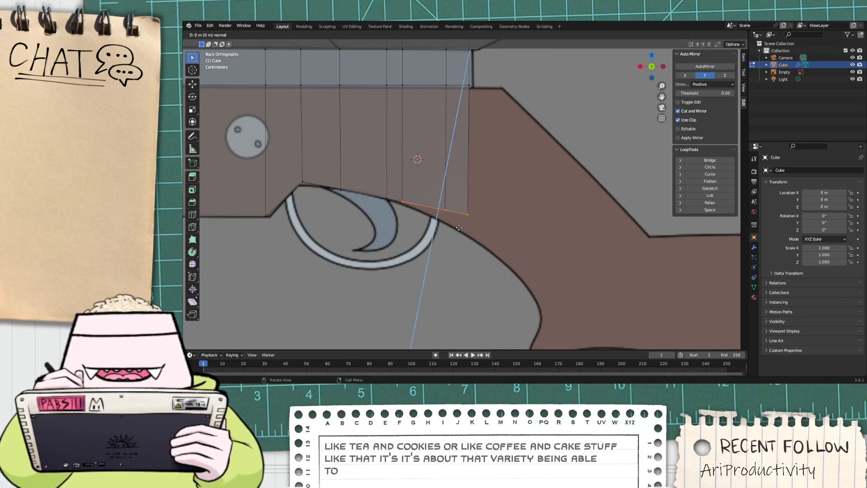
click(447, 228)
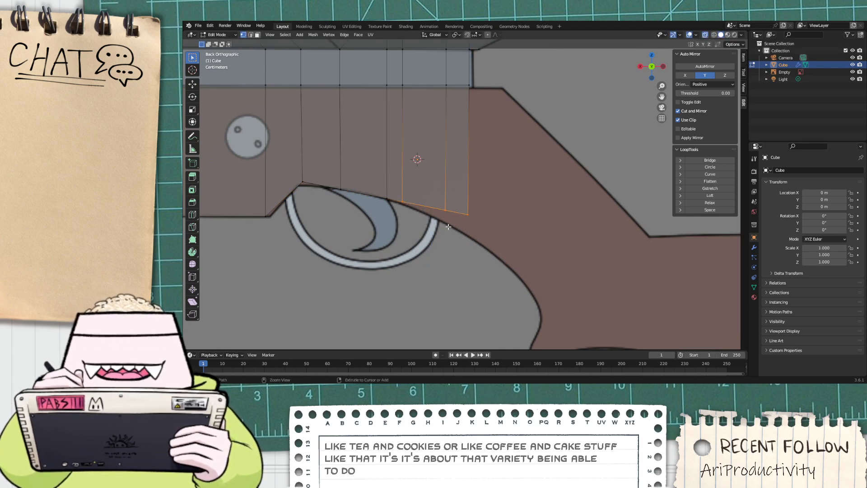
key(r)
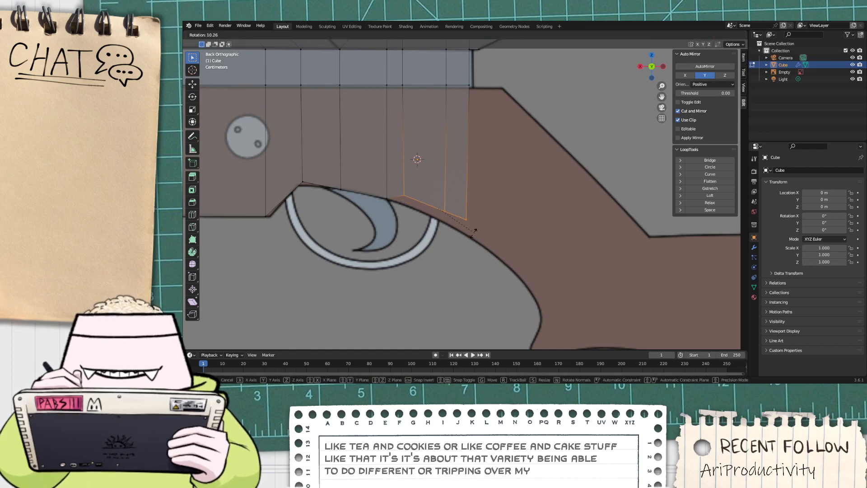
click(471, 234)
key(g)
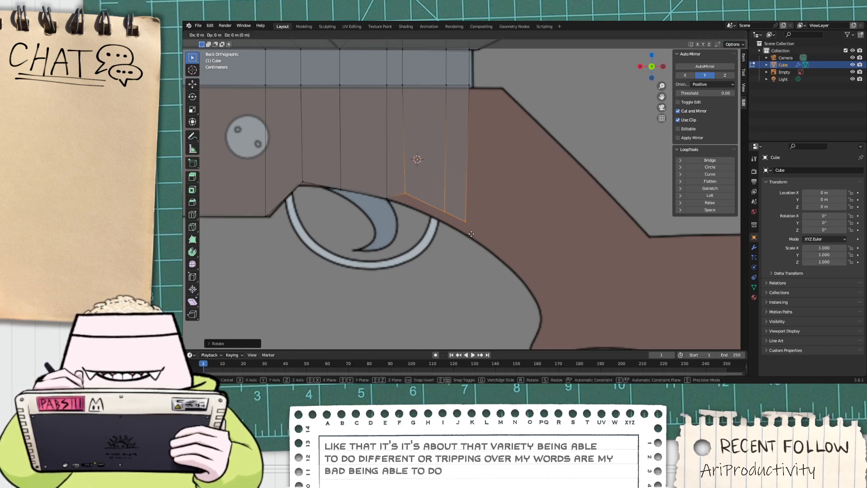
key(z)
click(470, 244)
scroll(479, 240, down, 3)
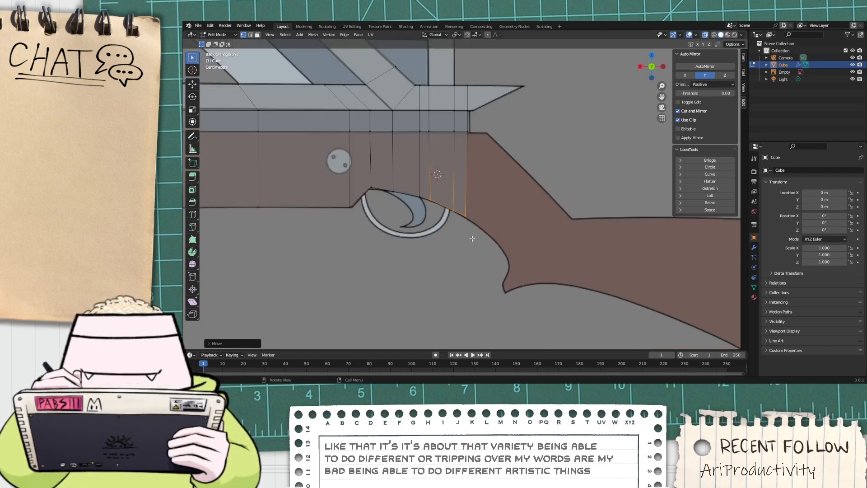
Step: Extrude the mesh's rear end face about 0.07 m along its normal to the stock's upper corner
drag(505, 212, 463, 127)
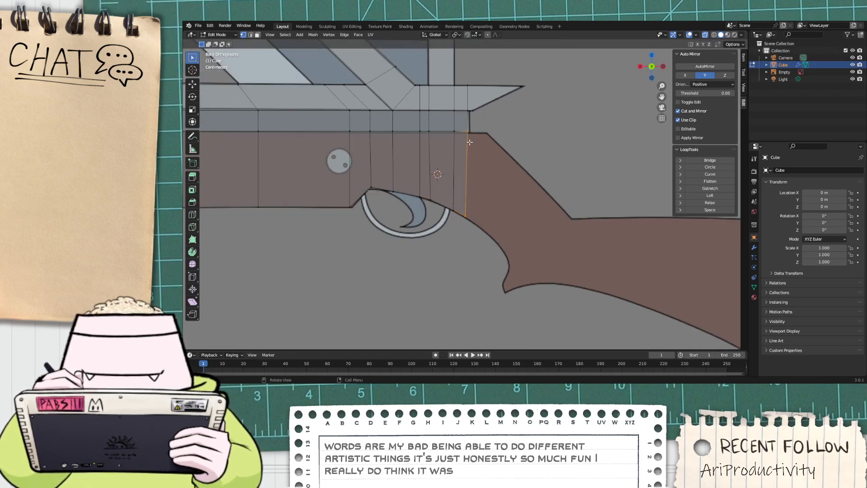
key(g)
key(z)
key(z)
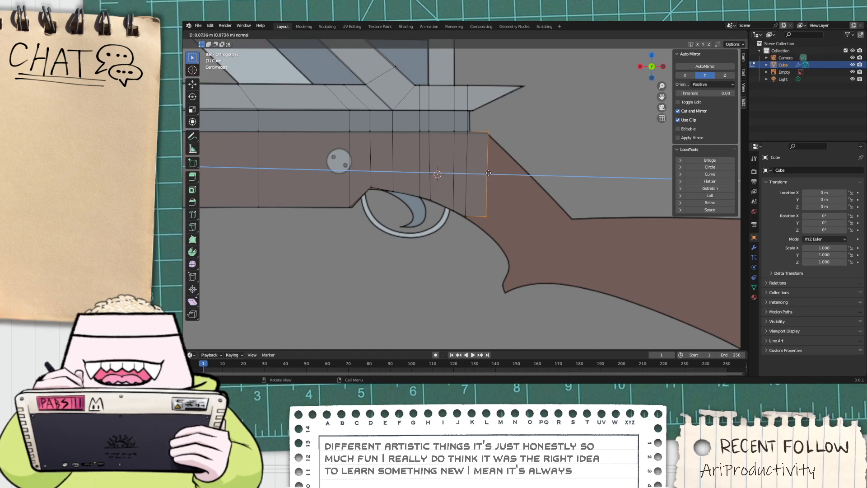
click(488, 174)
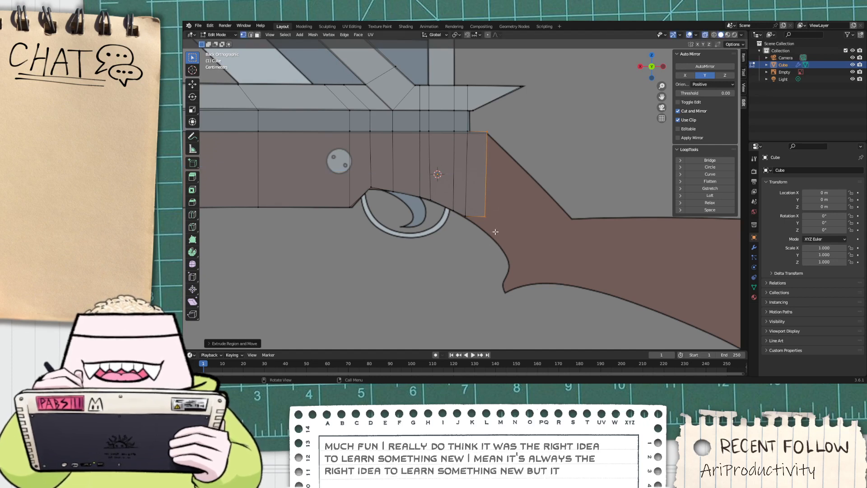
Step: Lower the bottom corner of the new rear end along Z onto the stock's curved lower outline
click(487, 220)
key(g)
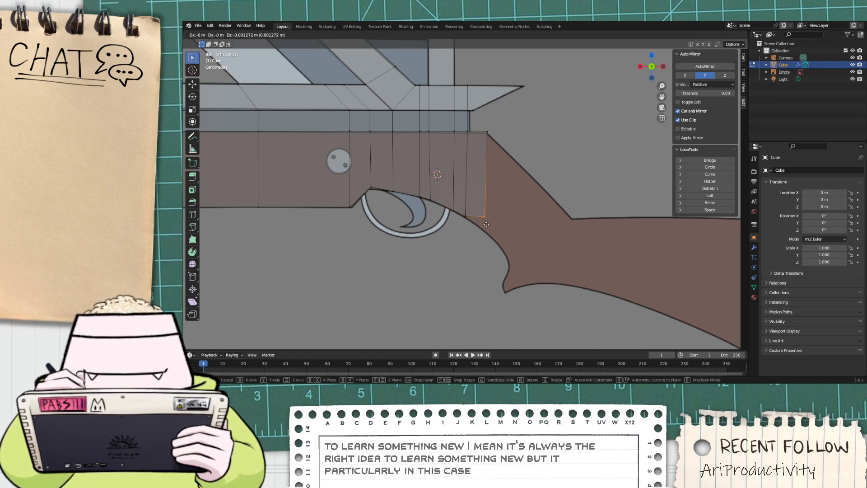
key(z)
click(491, 237)
Step: Extrude the rear end face freely, about 0.3 m back along X and 0.31 m down, to the notch in the stock's upper outline
drag(532, 270, 476, 126)
scroll(528, 198, down, 1)
scroll(569, 221, up, 2)
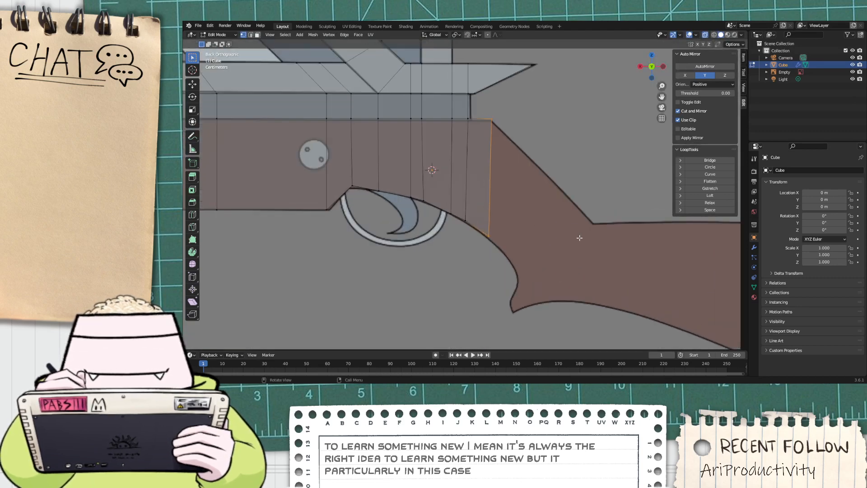
key(e)
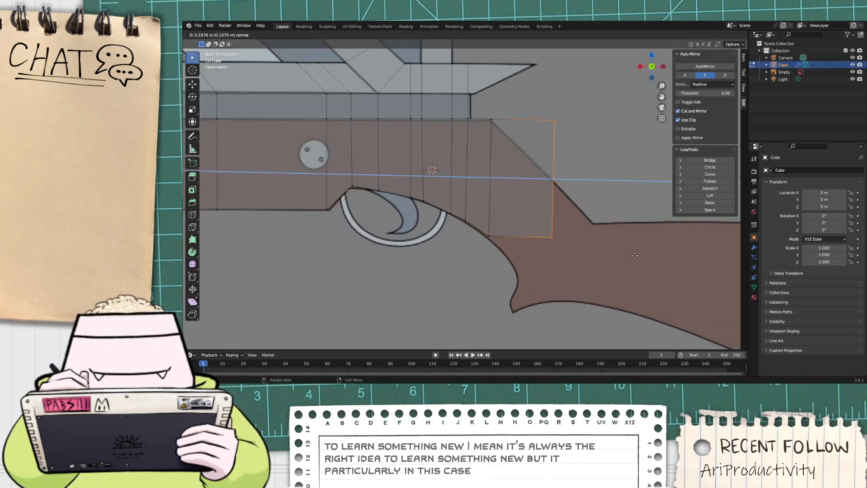
middle_click(635, 255)
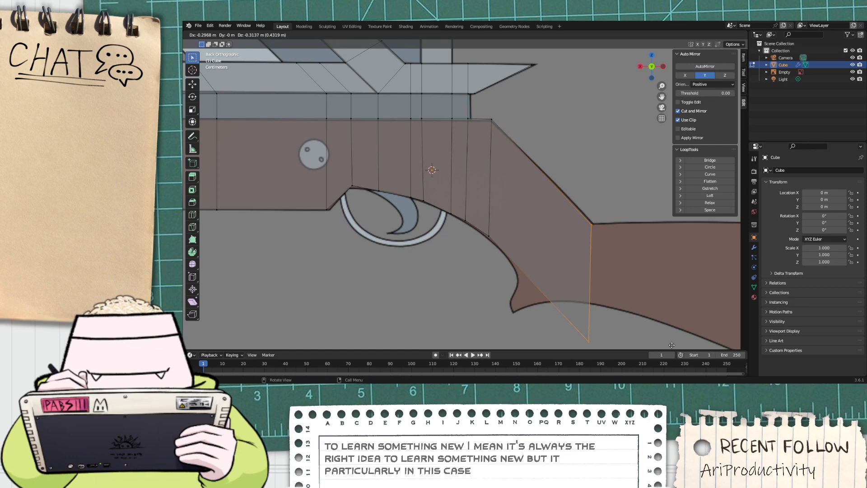
key(x)
key(x)
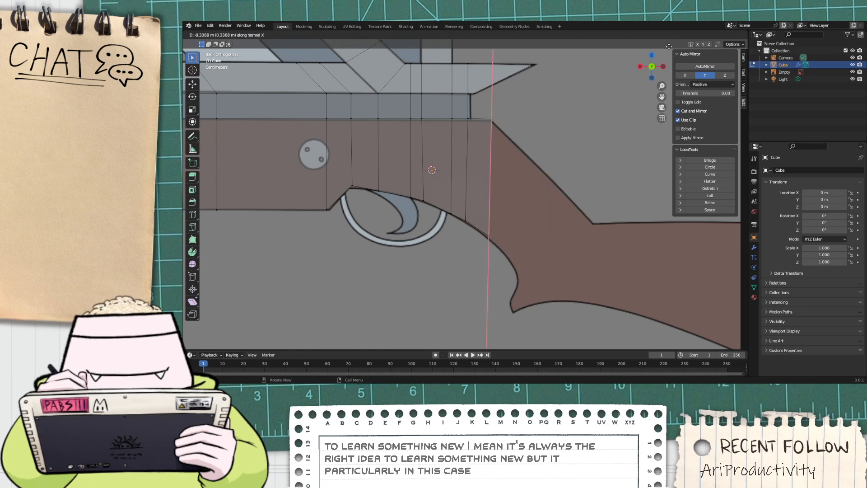
key(x)
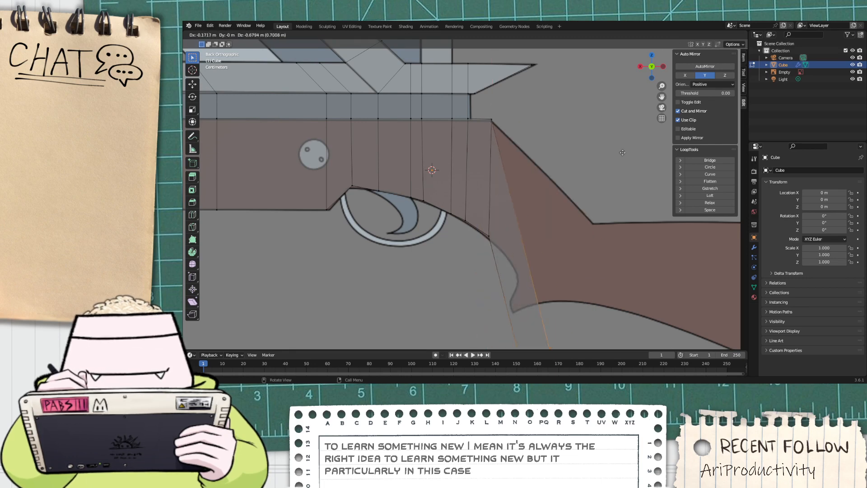
click(674, 344)
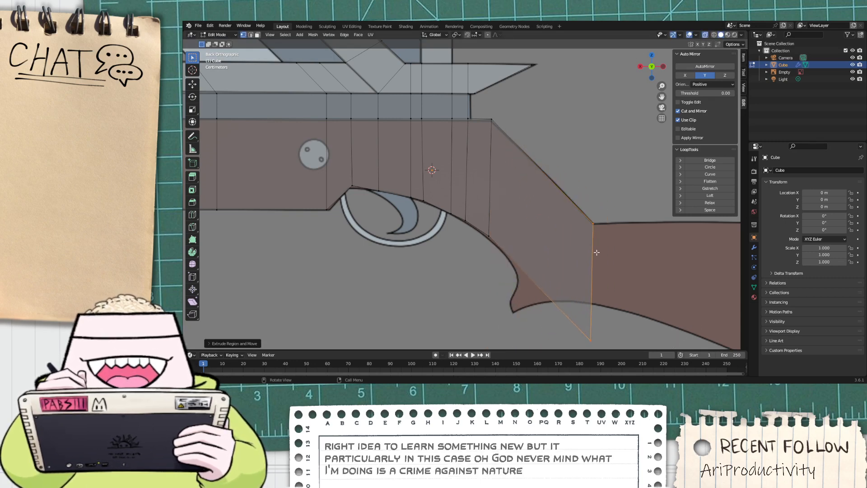
Step: Raise the bottom vertices of the new rear end about 0.1 m along Z to the stock's lower outline
scroll(588, 307, down, 5)
scroll(589, 310, up, 5)
drag(595, 337, 551, 301)
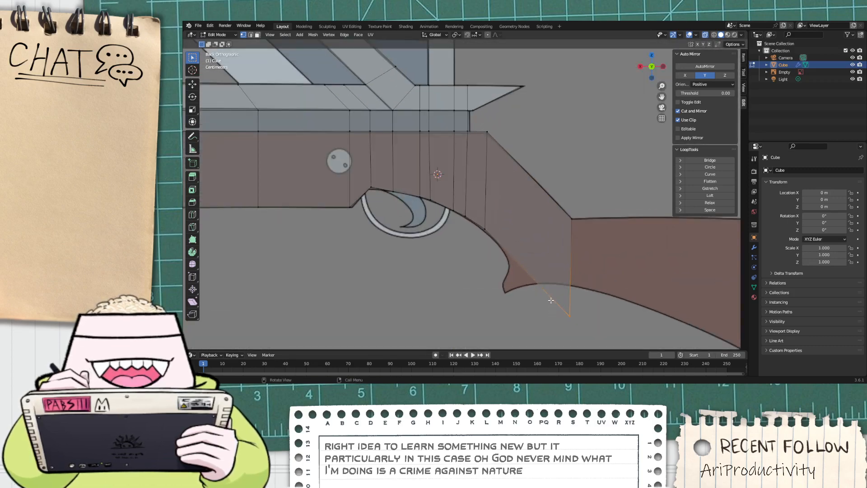
key(g)
key(z)
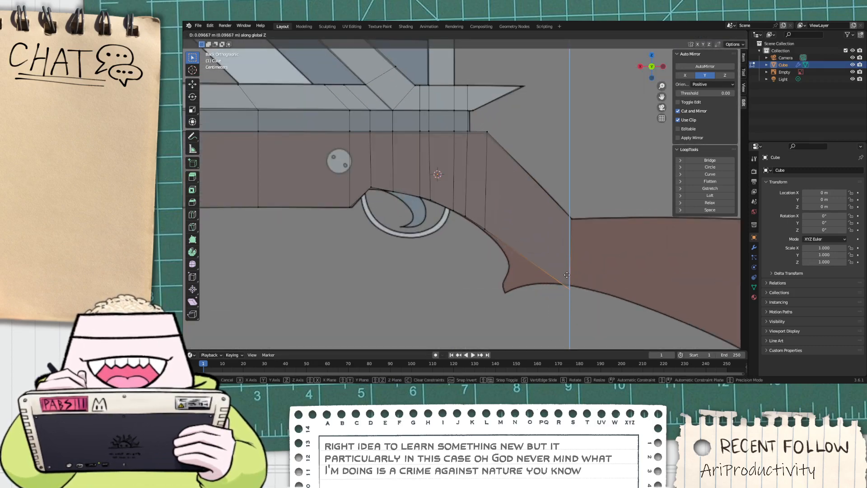
click(567, 273)
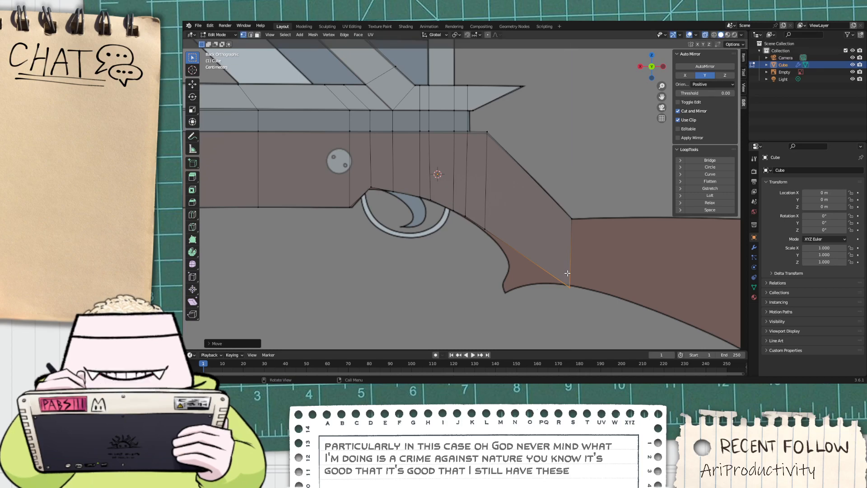
scroll(583, 273, down, 3)
scroll(602, 273, up, 4)
scroll(602, 273, down, 3)
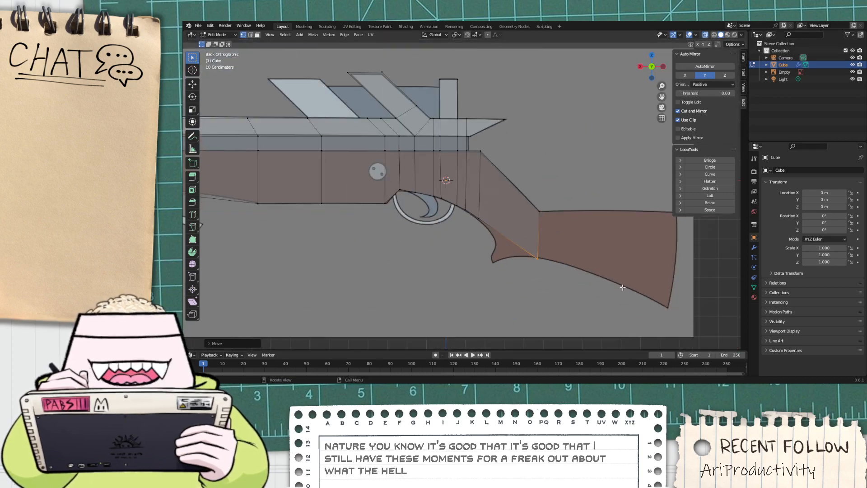
scroll(602, 272, up, 3)
scroll(613, 272, down, 3)
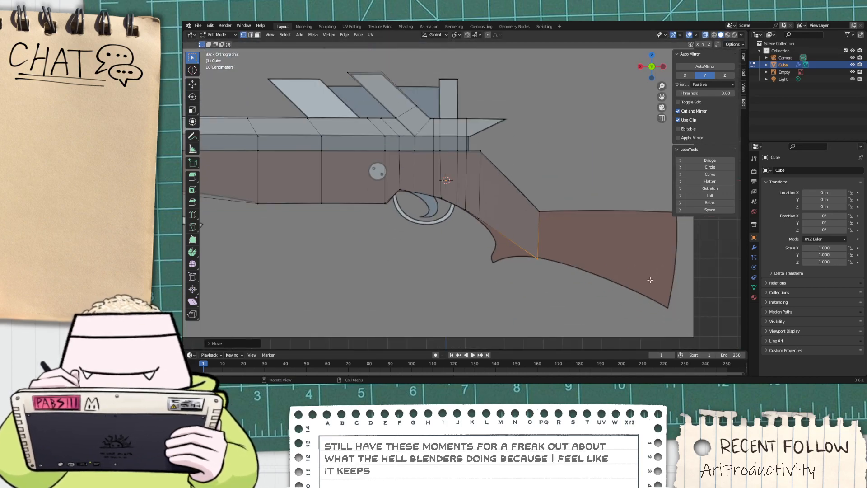
scroll(613, 280, up, 4)
scroll(612, 294, down, 4)
scroll(612, 307, up, 3)
drag(603, 303, 510, 193)
scroll(667, 280, up, 4)
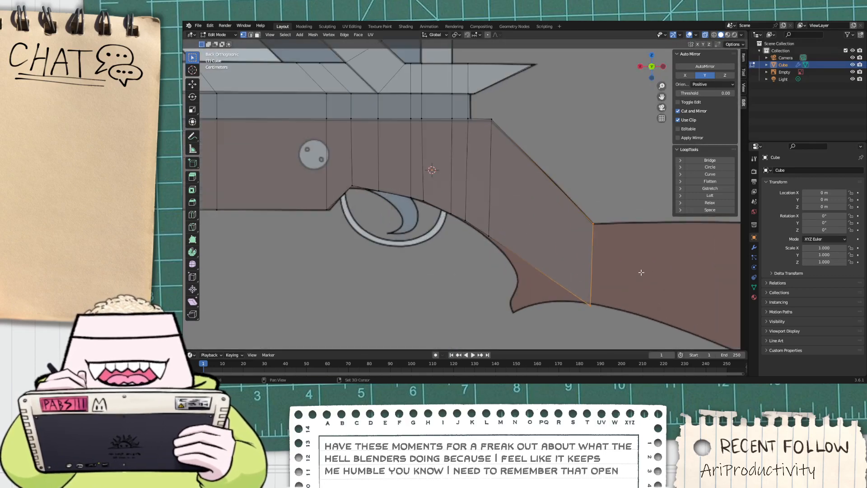
Step: Move the bottom vertices at the front corner above the trigger guard about 0.006 m along Z onto the outline
shift+middle_drag(618, 264, 642, 253)
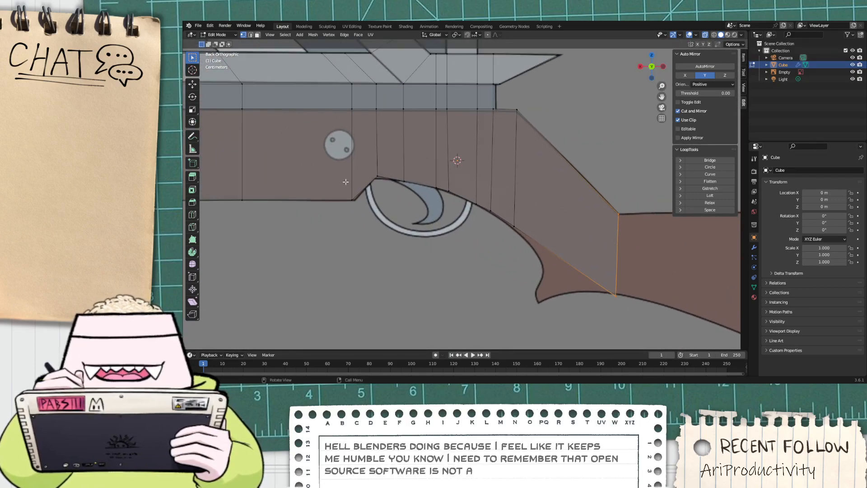
scroll(357, 185, up, 2)
click(367, 183)
drag(352, 176, 335, 163)
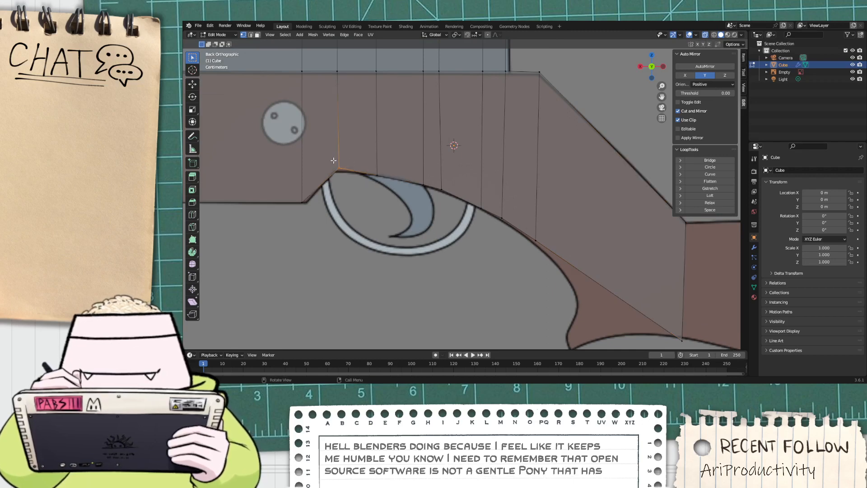
key(g)
key(z)
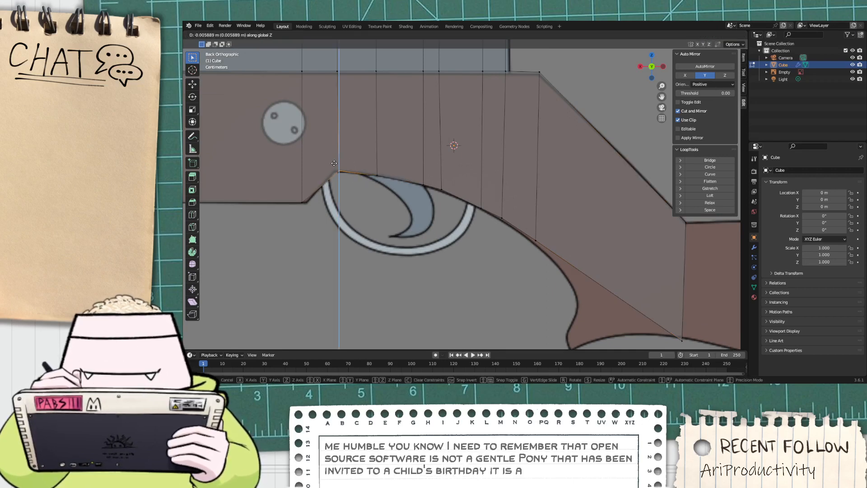
click(335, 162)
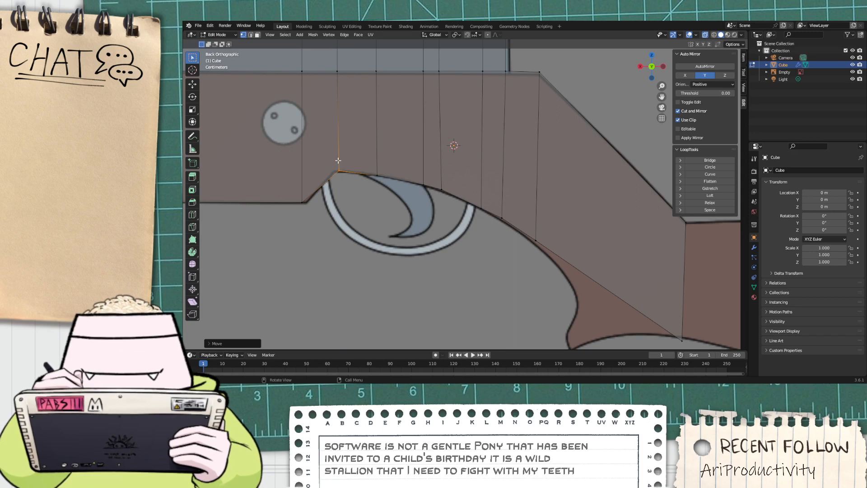
Step: Extrude the stock's rear face along its normal to the butt end and nudge it about 0.013 m to match the upper corner
scroll(338, 160, down, 5)
scroll(581, 256, up, 1)
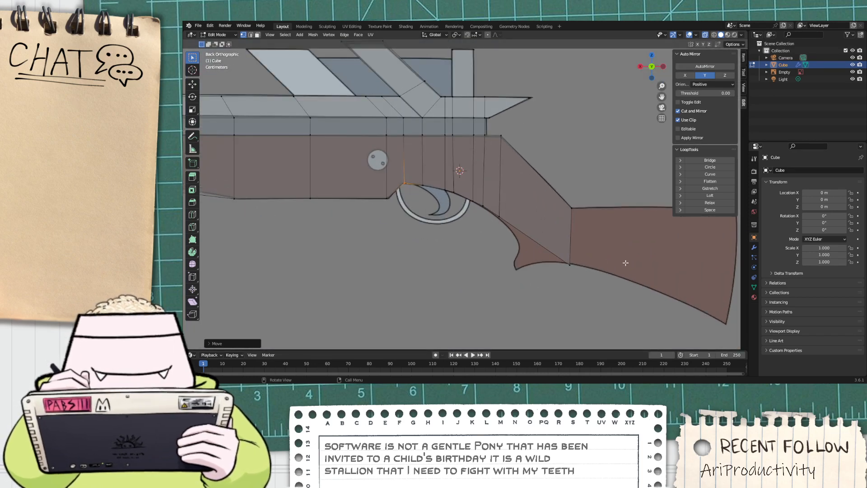
shift+middle_drag(625, 262, 401, 219)
drag(416, 266, 340, 158)
key(g)
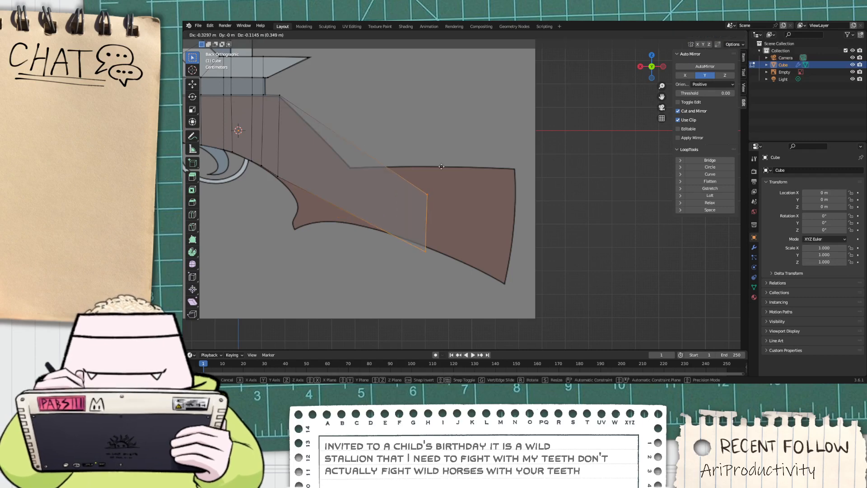
right_click(424, 158)
key(e)
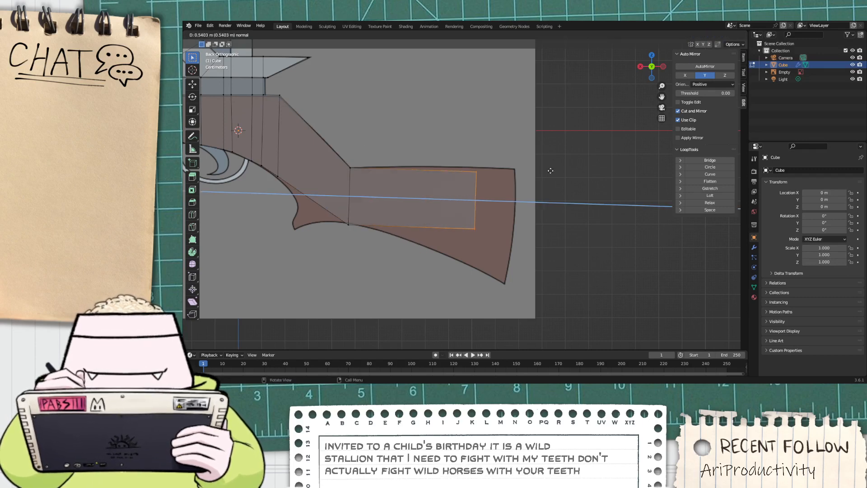
right_click(578, 164)
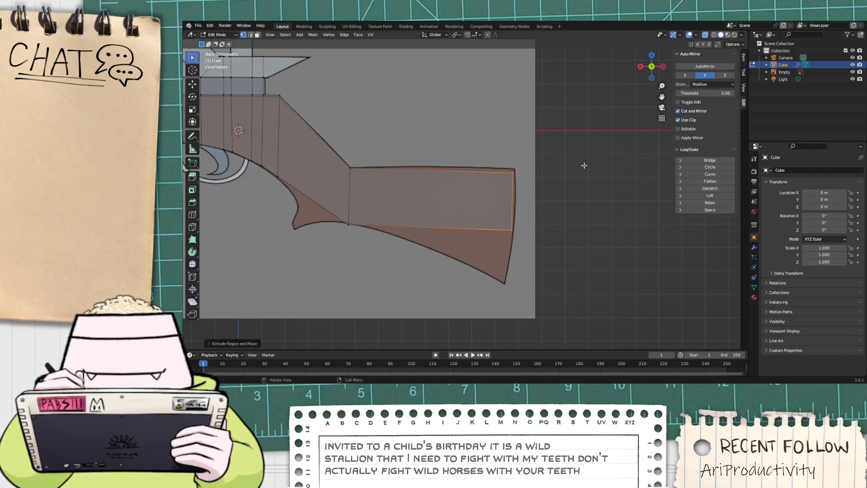
key(g)
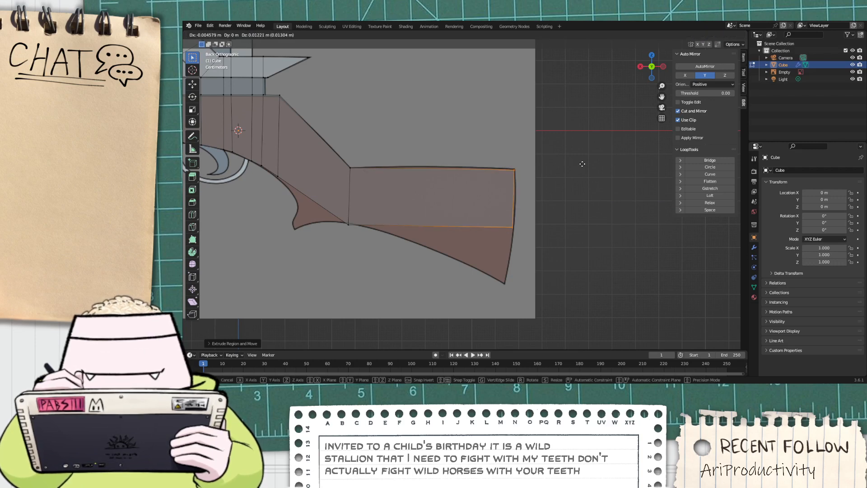
click(582, 164)
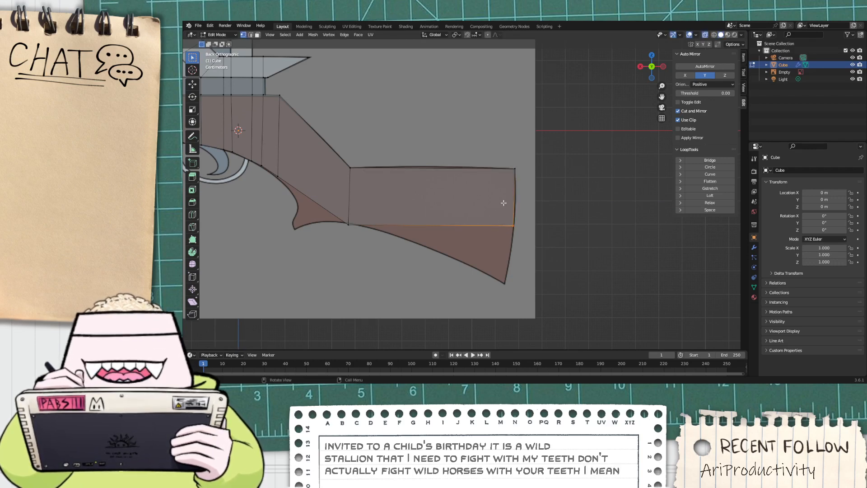
Step: Lower the butt end's bottom vertices along Z, and shift them freely about 0.044 m onto the outline's lower rear corner
key(g)
key(z)
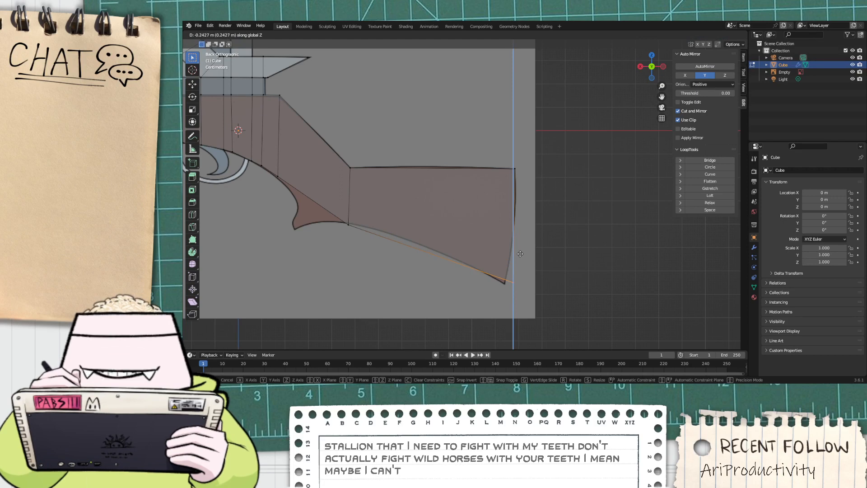
click(520, 260)
key(g)
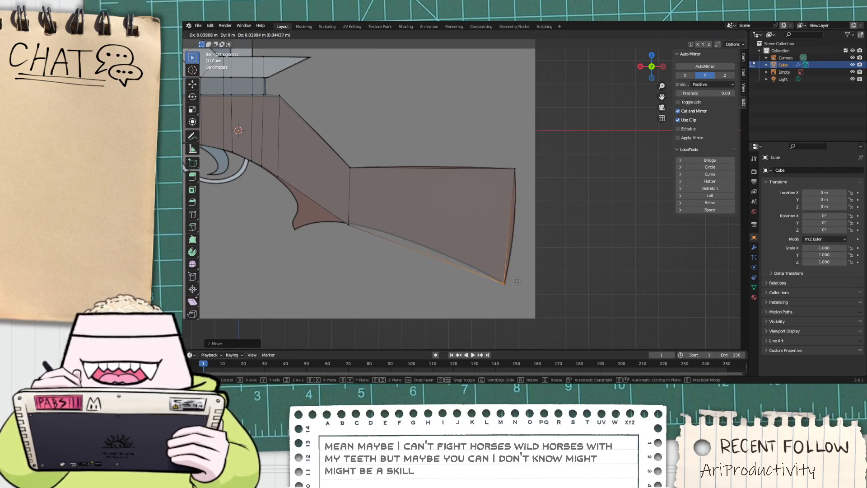
click(517, 281)
Step: Add two loop cuts across the sloped section between the grip curve and the stock's notch, sliding them slightly forward
scroll(269, 206, down, 3)
scroll(269, 192, up, 5)
scroll(259, 167, down, 7)
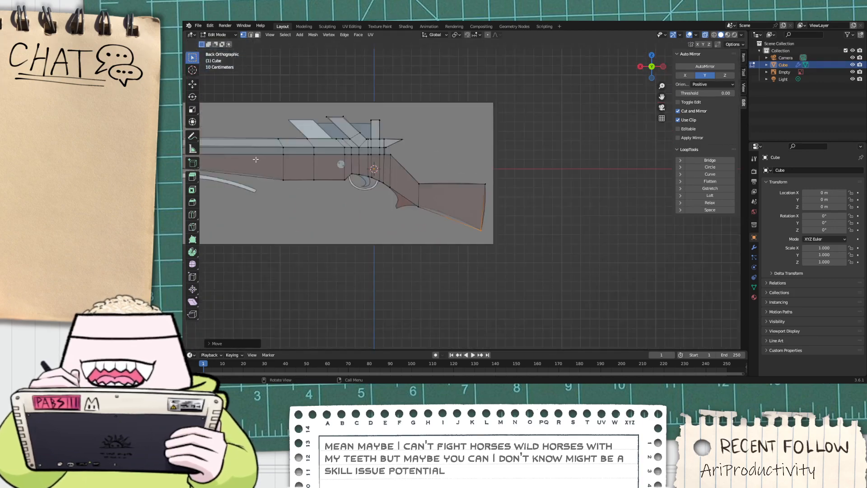
scroll(255, 159, up, 6)
shift+middle_drag(304, 174, 513, 222)
click(393, 164)
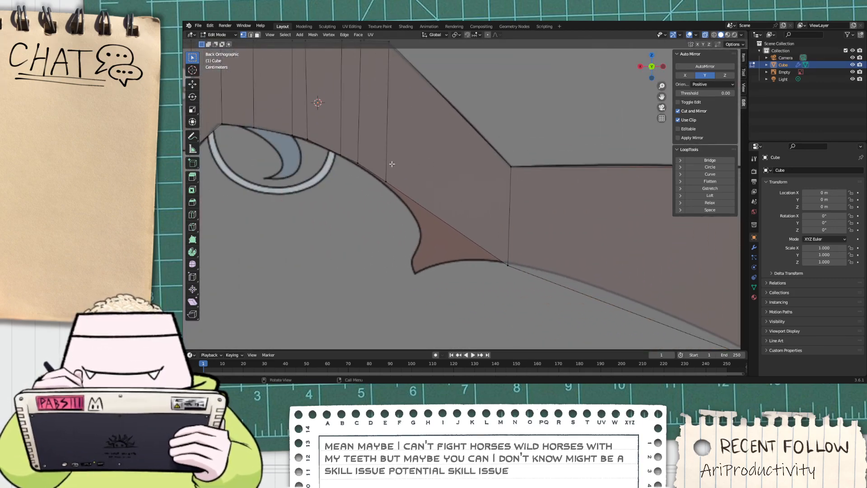
drag(519, 286, 503, 121)
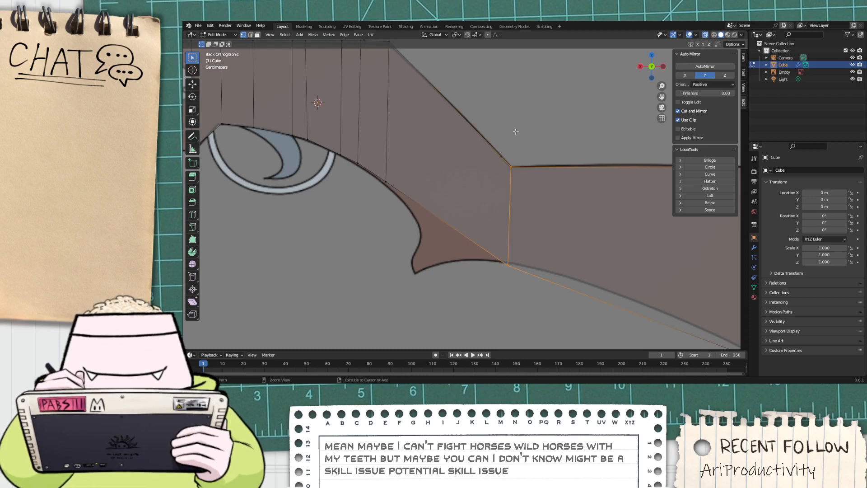
key(ctrl+r)
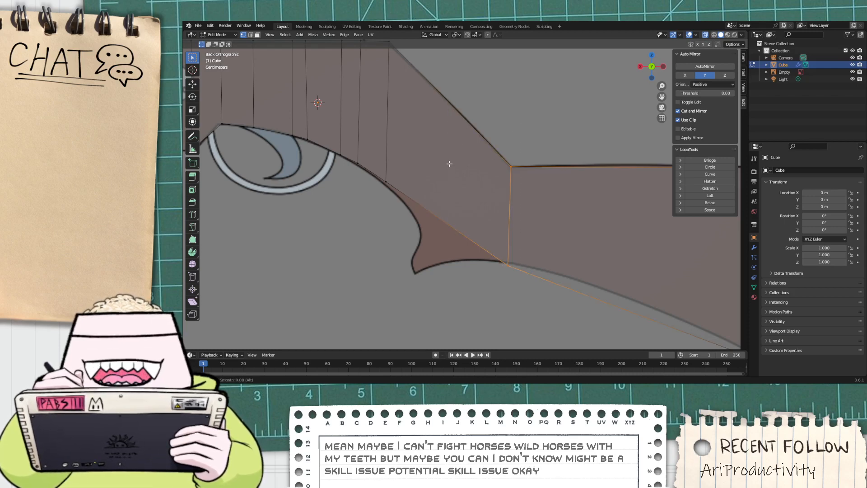
scroll(481, 232, up, 1)
click(468, 236)
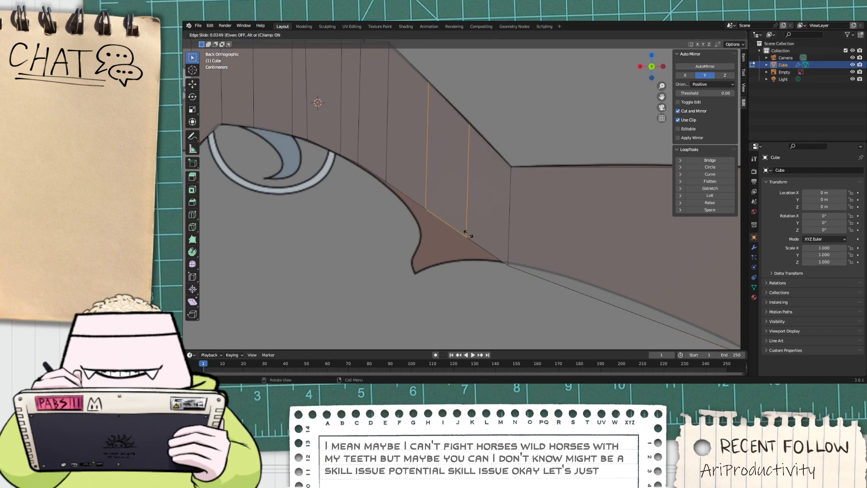
click(463, 239)
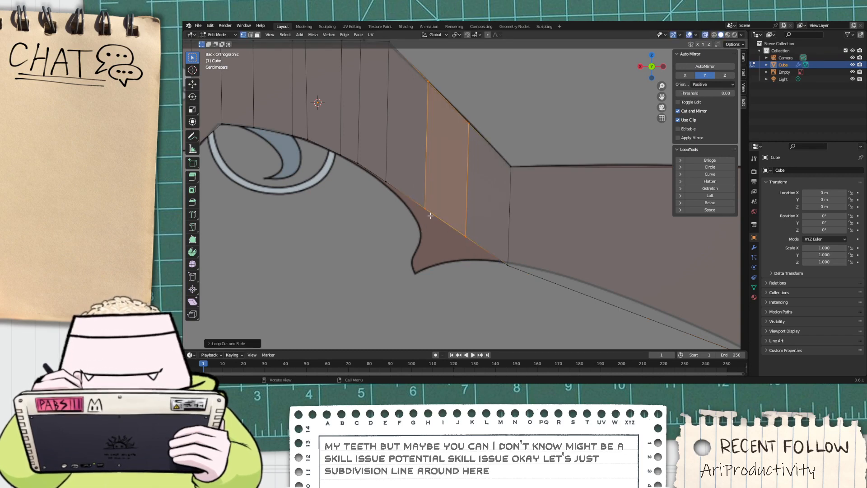
Step: Lower the bottom vertices of the rear new loop along Z onto the stock's lower outline behind the pointed spur
click(466, 236)
key(g)
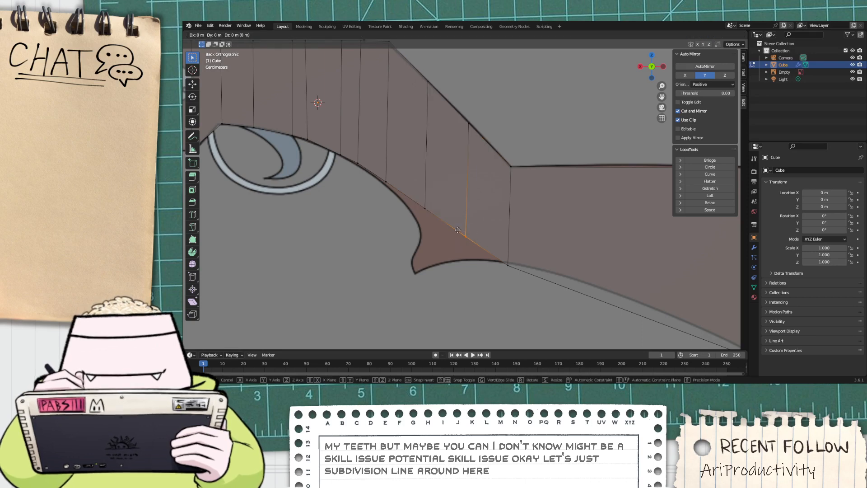
key(z)
click(462, 251)
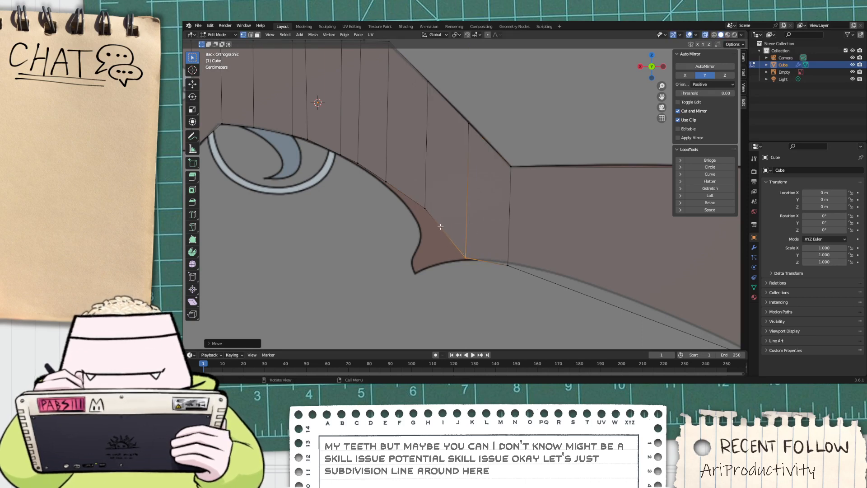
Step: Lower the bottom vertices of the front new loop along Z to where the grip curve meets the spur
click(419, 206)
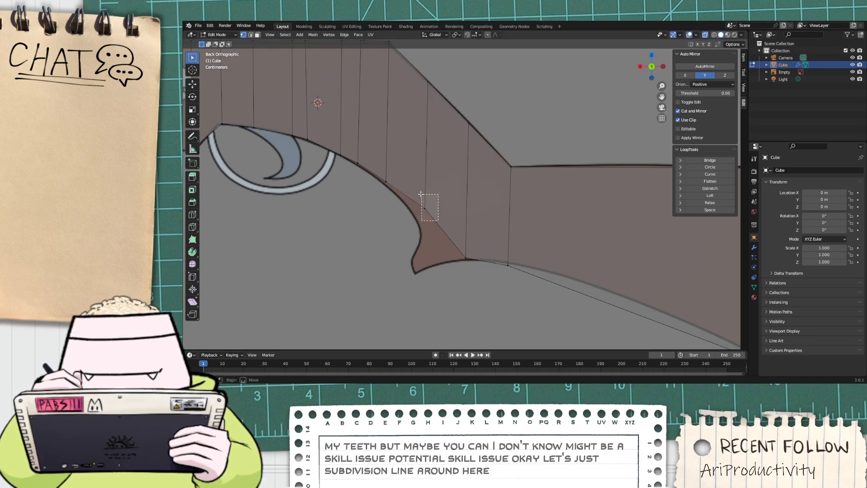
click(415, 199)
key(g)
key(z)
click(417, 218)
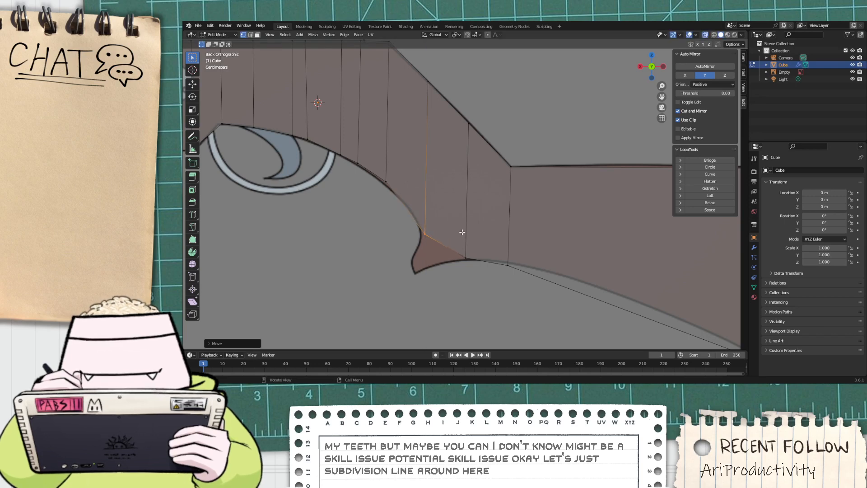
Step: Select the underside face between the two new loops and extrude it along its normal toward the spur's tip
scroll(441, 255, up, 2)
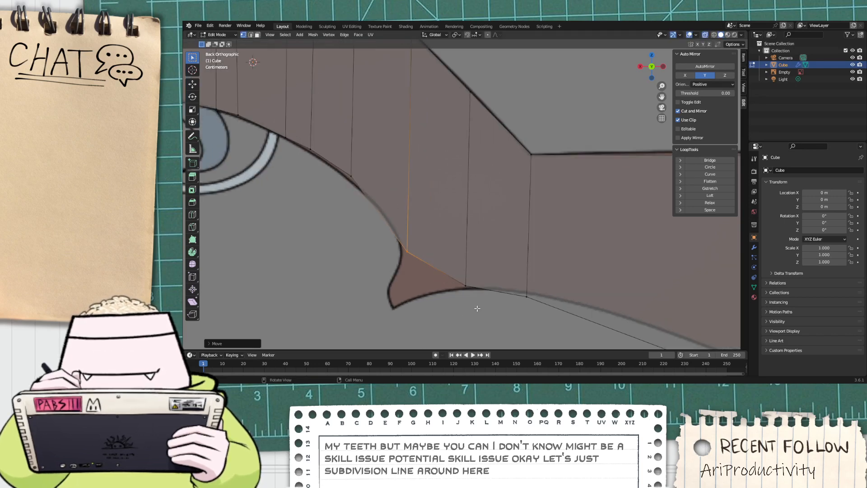
drag(422, 290, 371, 237)
middle_drag(371, 237, 657, 163)
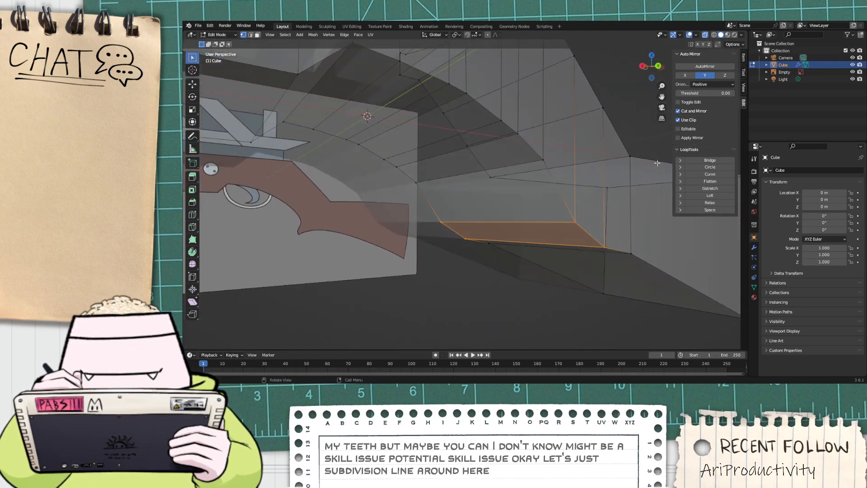
click(659, 68)
key(g)
key(z)
key(z)
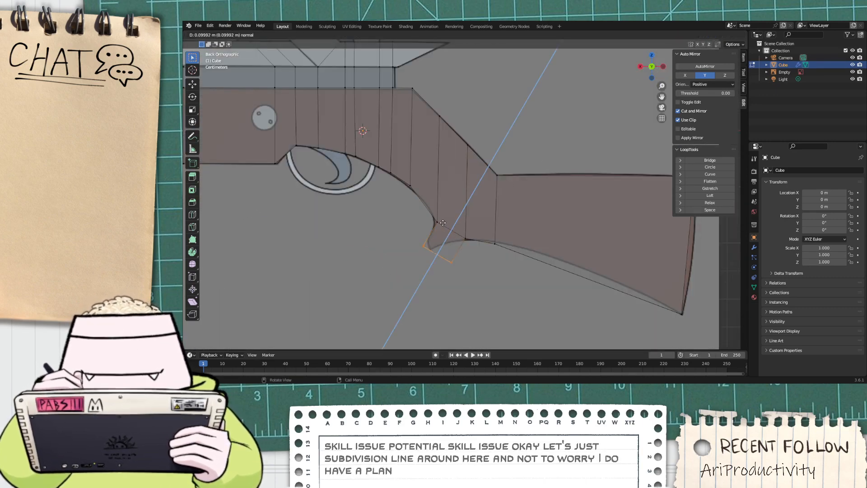
click(448, 217)
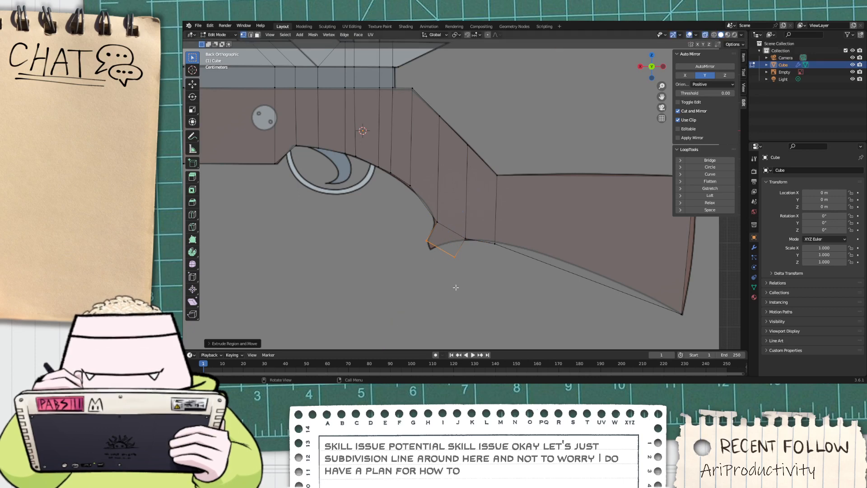
Step: Move the extrusion's rear bottom vertices to the spur's tip, and nudge the vertices at its rear base down along Z onto the outline
scroll(455, 288, up, 4)
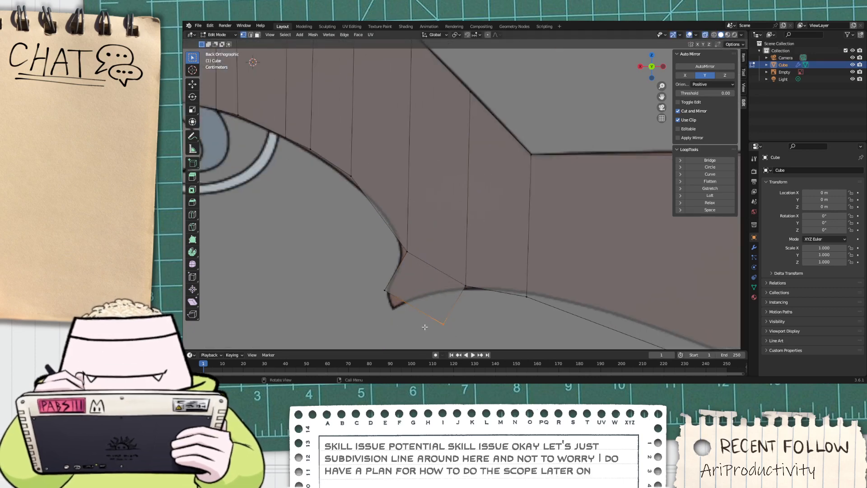
key(g)
click(377, 310)
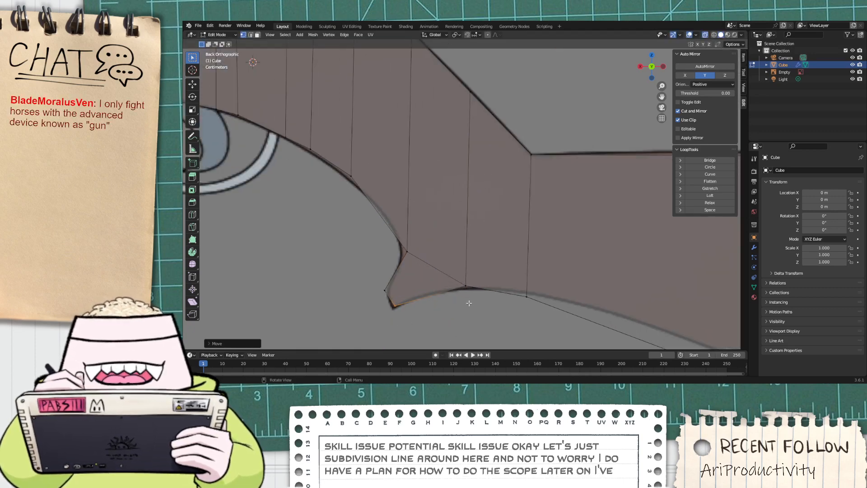
key(g)
key(z)
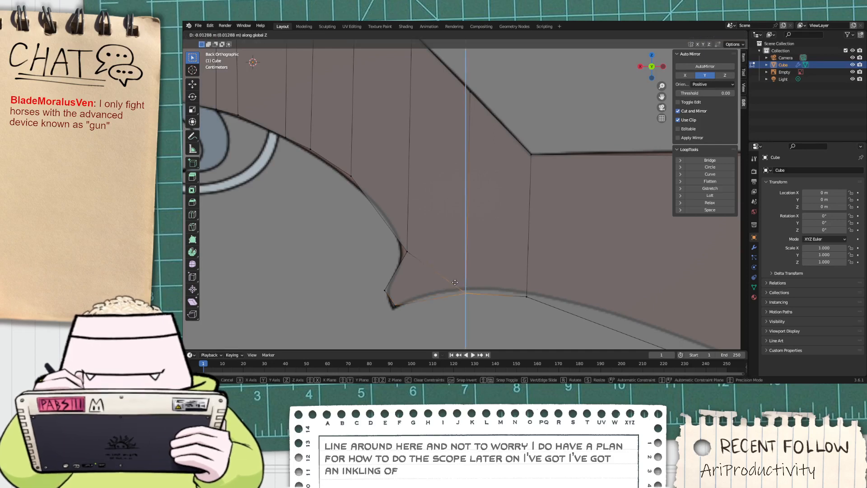
click(457, 276)
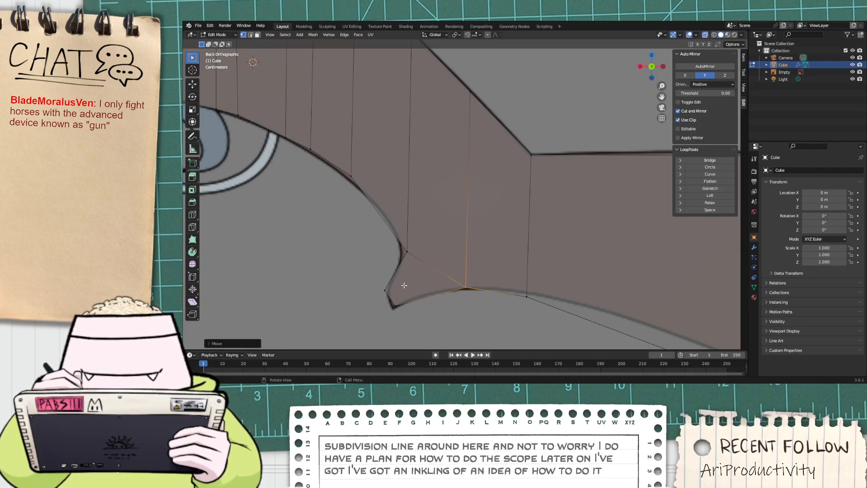
Step: Return to the back orthographic view and select the stock's lower vertices along the curve above the trigger guard
scroll(410, 282, down, 6)
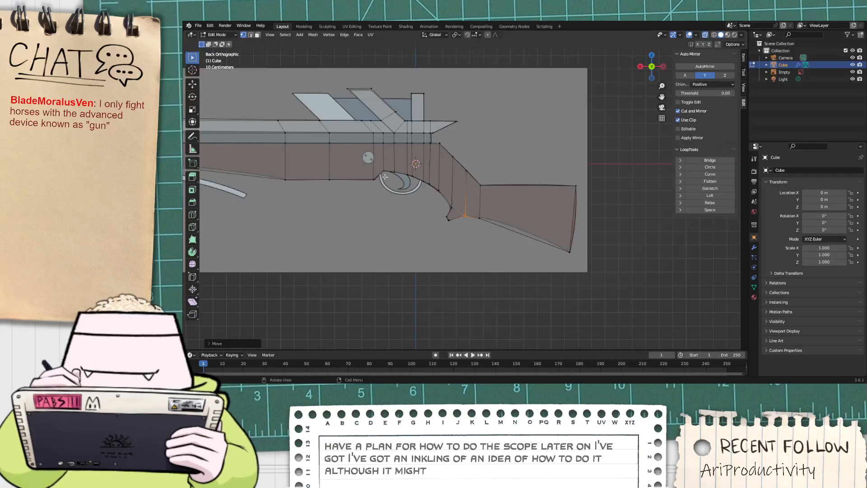
shift+middle_drag(363, 212, 479, 280)
scroll(480, 279, up, 5)
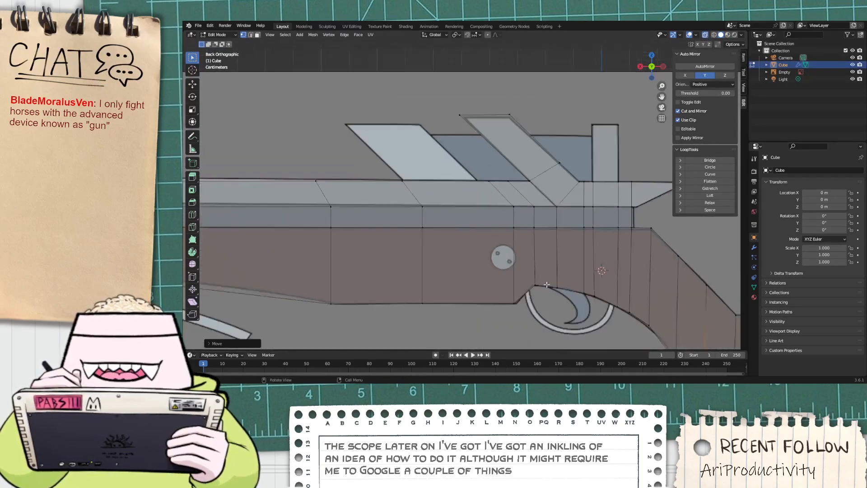
scroll(569, 267, down, 2)
middle_drag(569, 267, 558, 217)
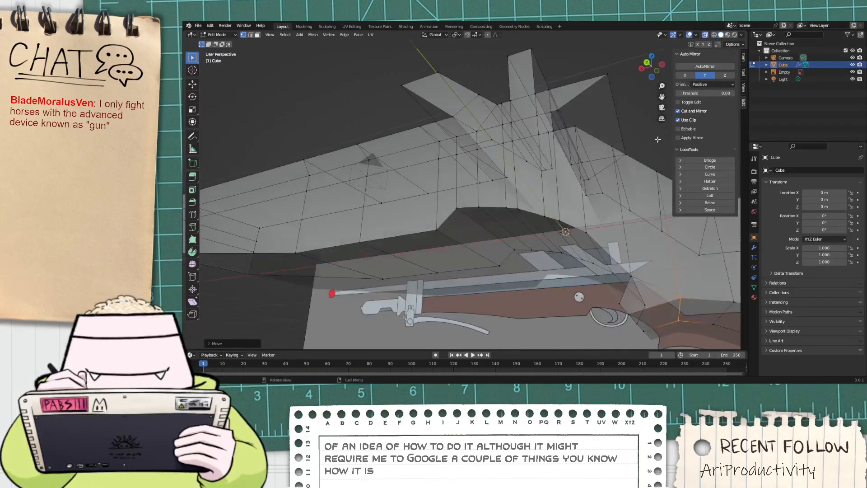
click(648, 64)
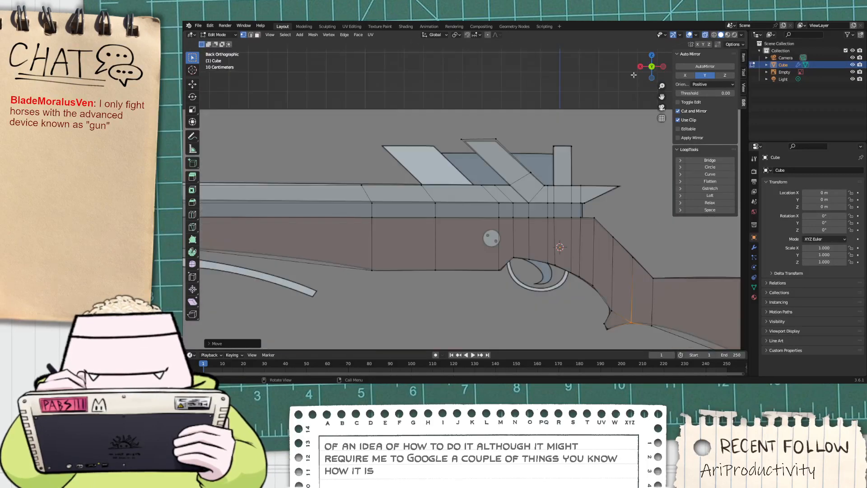
drag(575, 287, 561, 270)
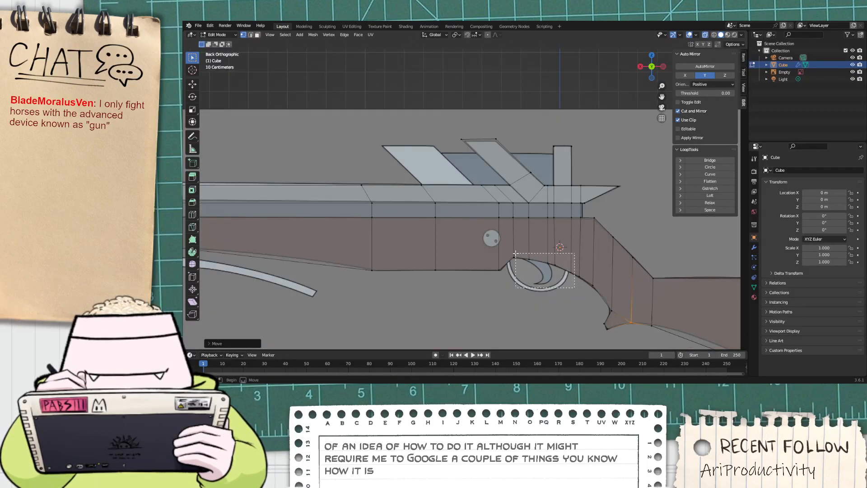
drag(513, 253, 505, 248)
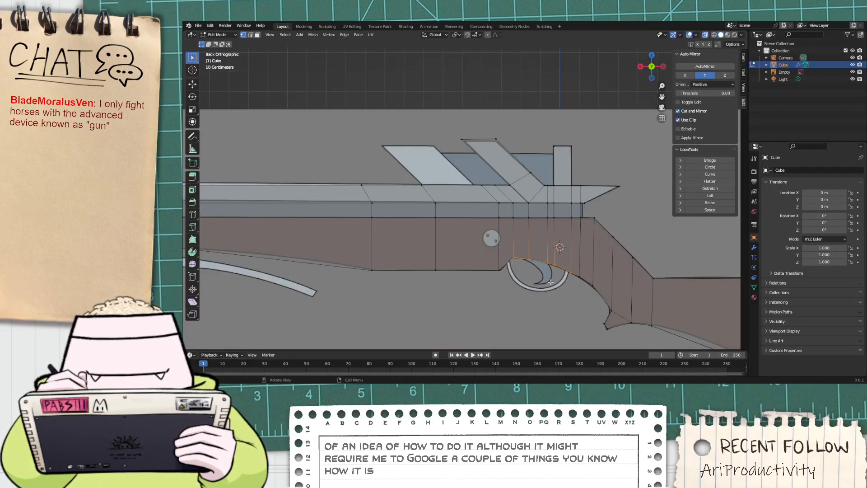
scroll(568, 294, up, 2)
shift+middle_drag(578, 318, 479, 213)
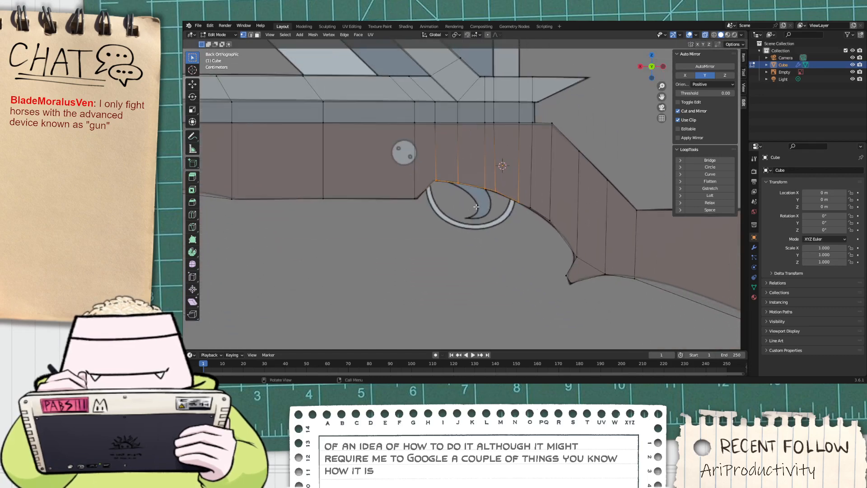
scroll(470, 213, up, 3)
Step: Try extruding the underside above the trigger guard, including the corner in front of it, about 0.17 m along the normal, and undo it
drag(417, 241, 362, 192)
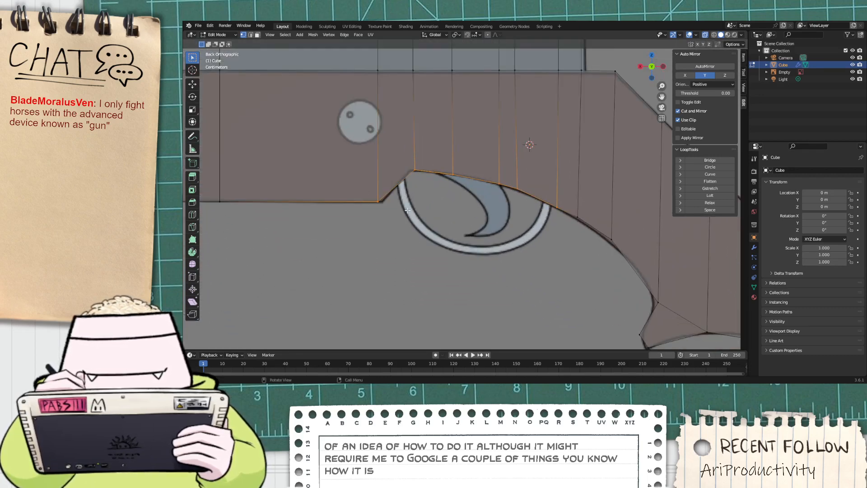
key(e)
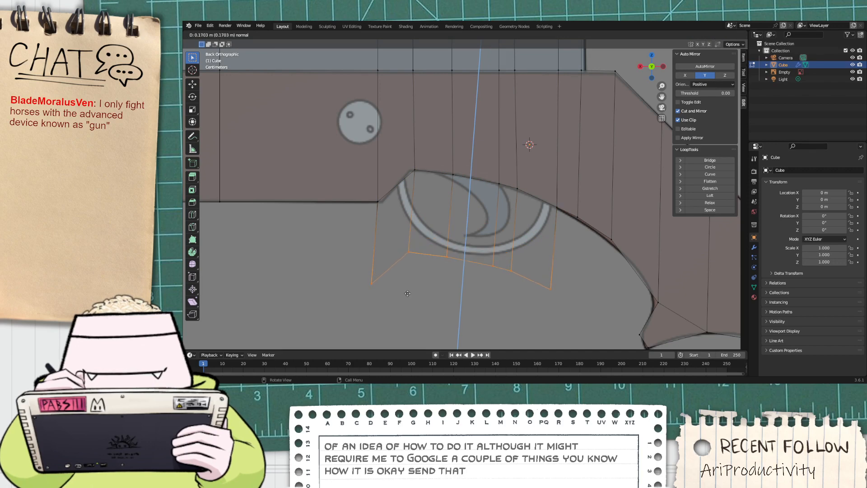
click(407, 294)
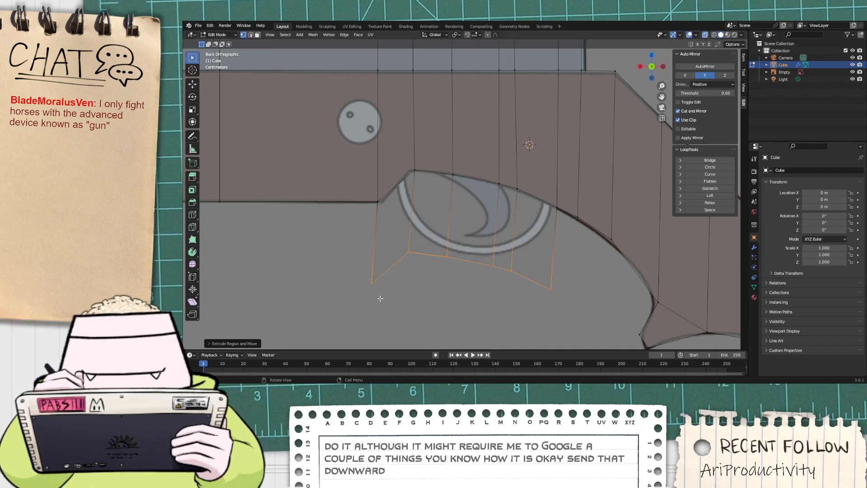
key(ctrl+z)
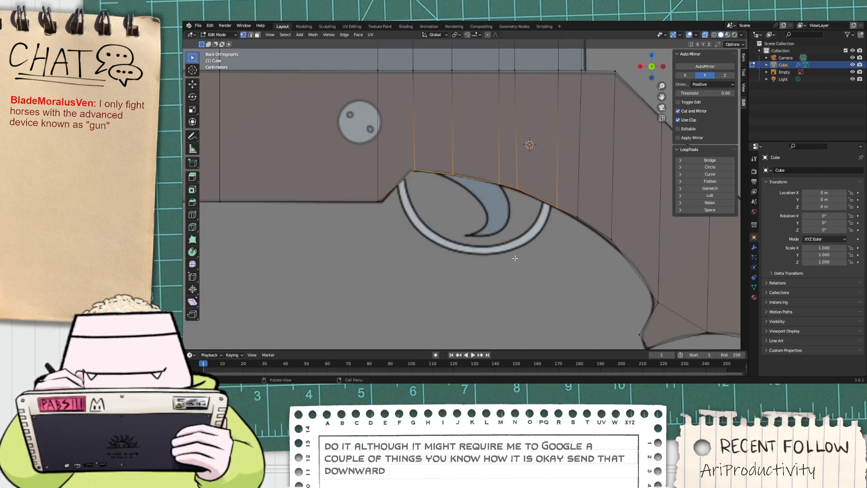
Step: Extrude the selected underside faces above the trigger guard along their normal, down past most of the guard's lower curve
key(e)
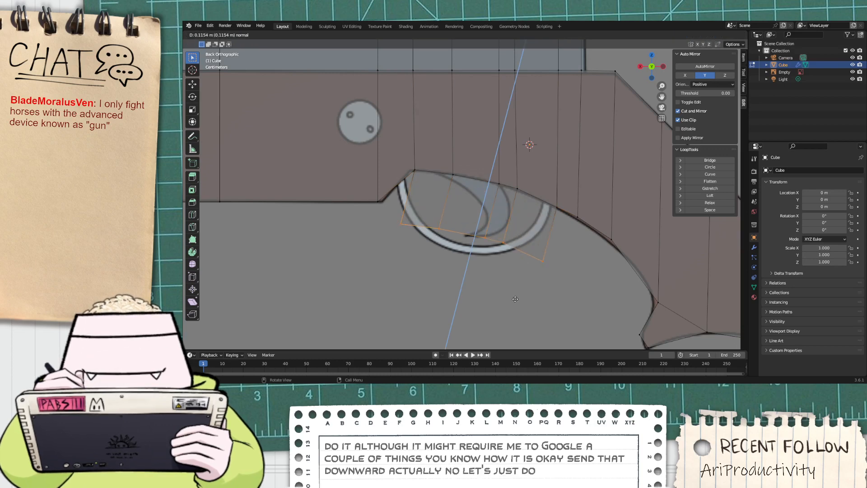
click(513, 313)
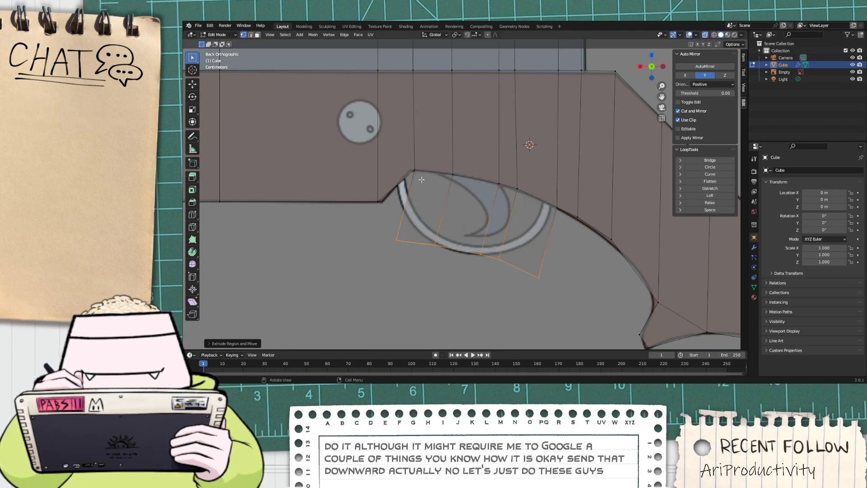
Step: Move the vertices at the corner in front of the trigger guard down along Z and slightly sideways onto the stock's outline
drag(422, 179, 393, 159)
key(g)
key(z)
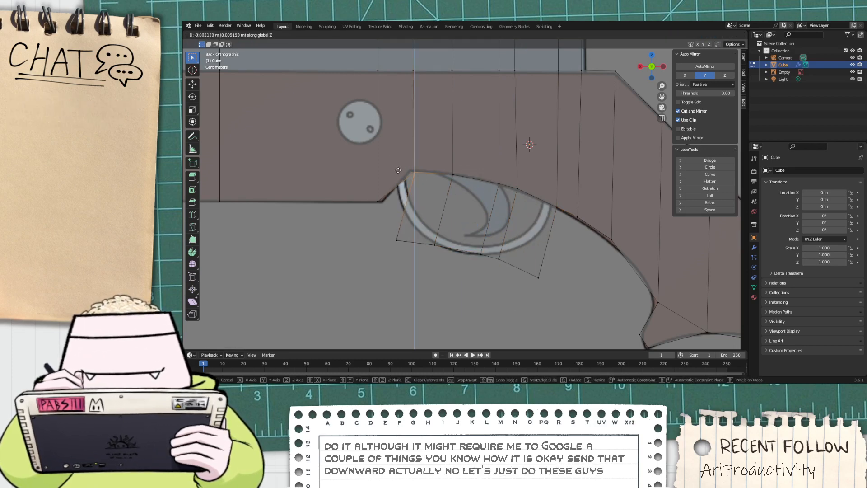
click(398, 170)
key(g)
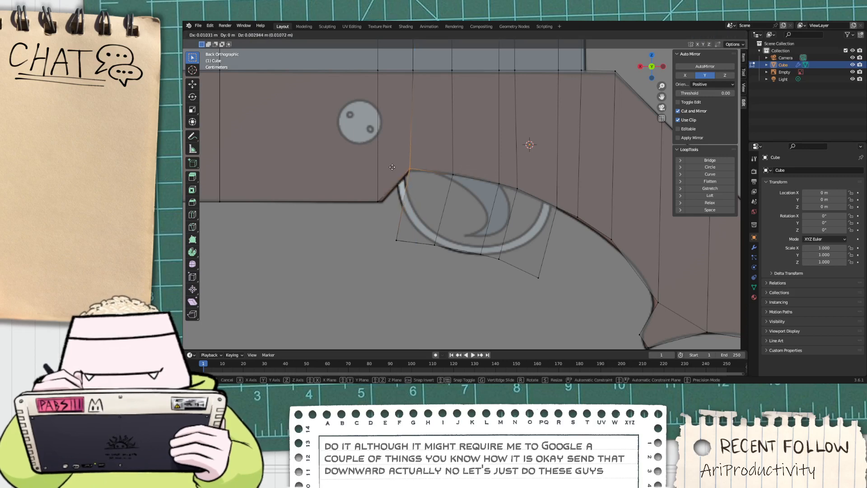
click(395, 170)
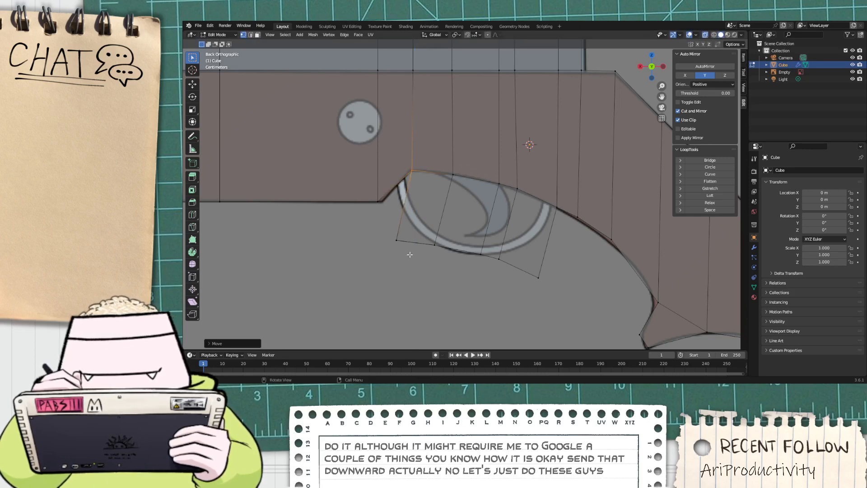
Step: Move the extrusion's front lower vertices up onto the outer edge of the trigger guard's front end
click(396, 240)
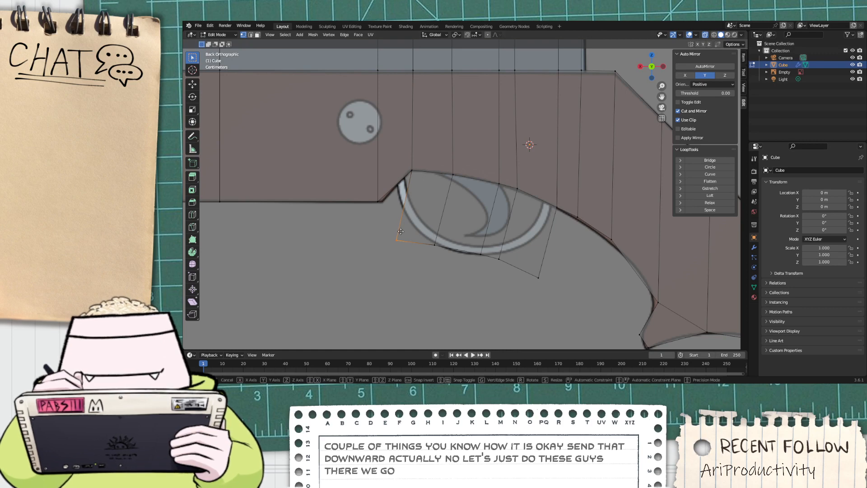
key(g)
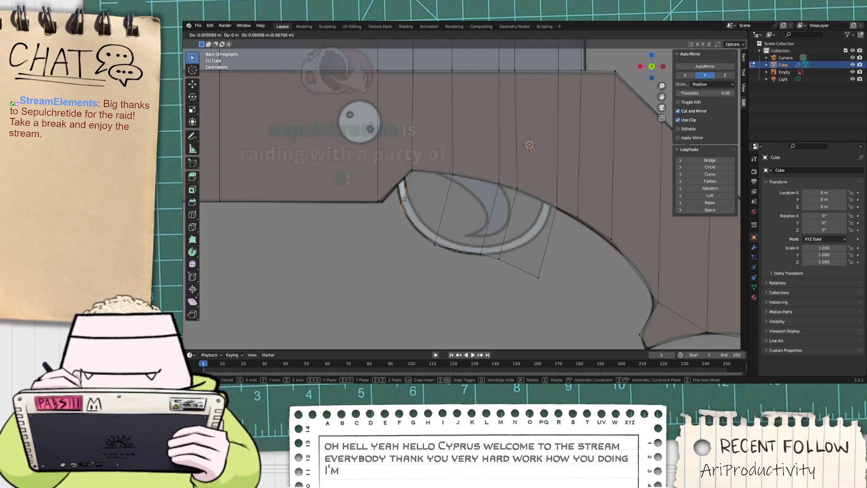
click(405, 199)
Step: Move the extrusion's rearmost lower vertices up and inward onto the trigger guard's lower curve
scroll(418, 226, down, 4)
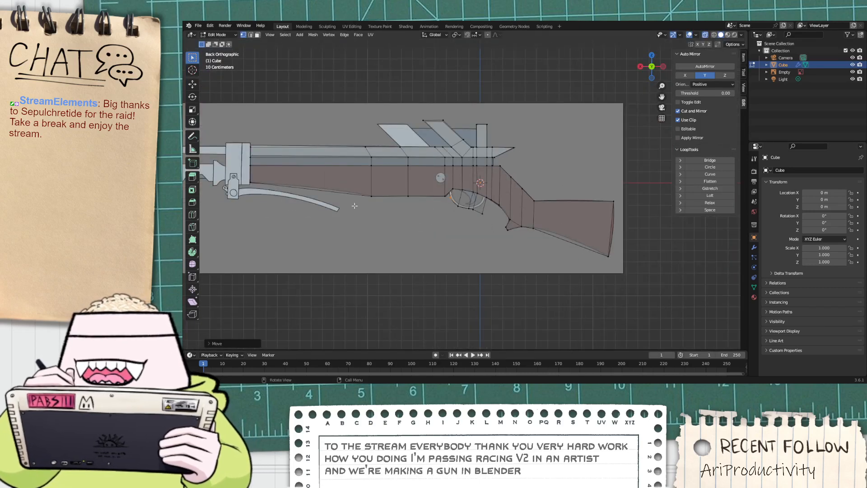
scroll(355, 206, up, 3)
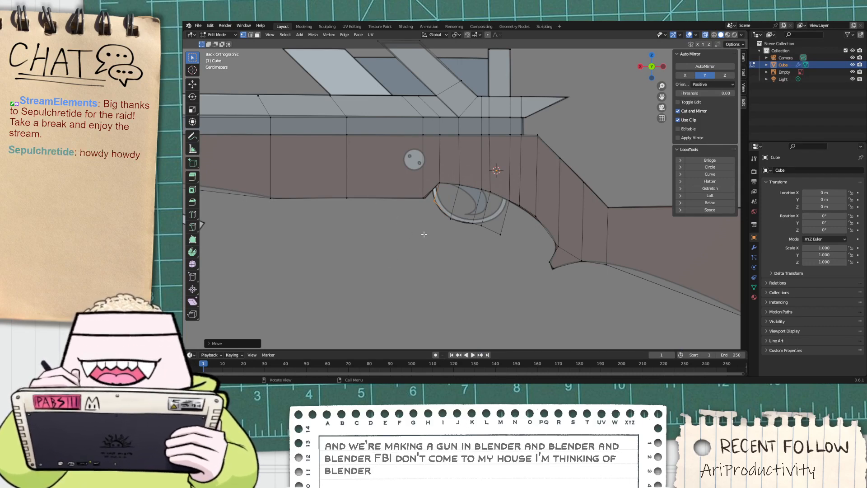
scroll(424, 234, up, 5)
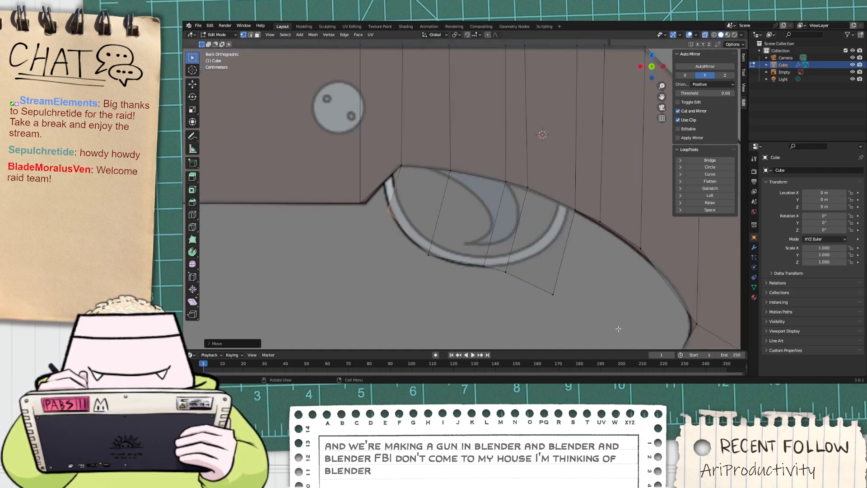
drag(596, 325, 555, 294)
drag(530, 257, 529, 257)
key(g)
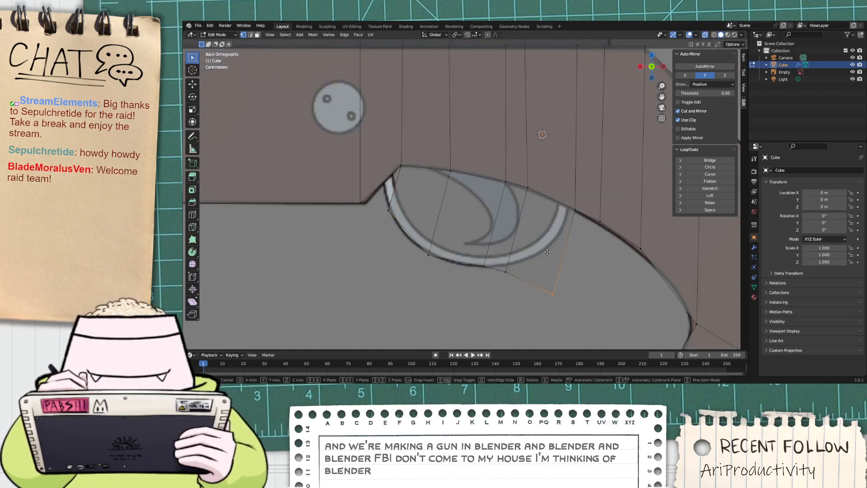
click(541, 205)
scroll(542, 205, up, 2)
click(524, 304)
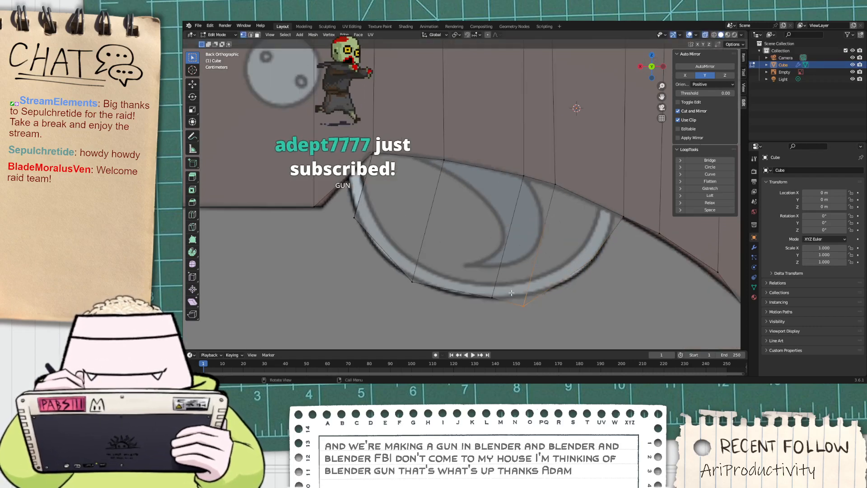
key(g)
click(506, 283)
Step: Examine the rifle's front end and the mesh's thickness in perspective, and return to the trigger guard in back orthographic view
scroll(511, 275, down, 4)
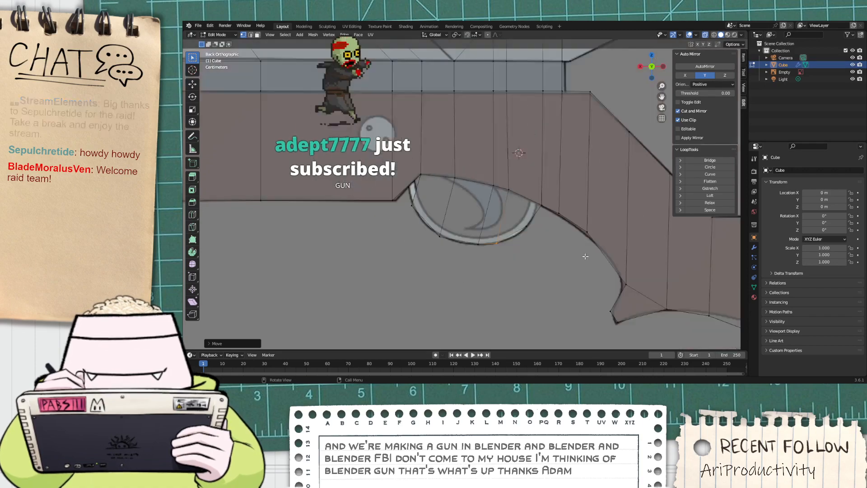
shift+middle_drag(335, 177, 628, 201)
scroll(428, 226, down, 1)
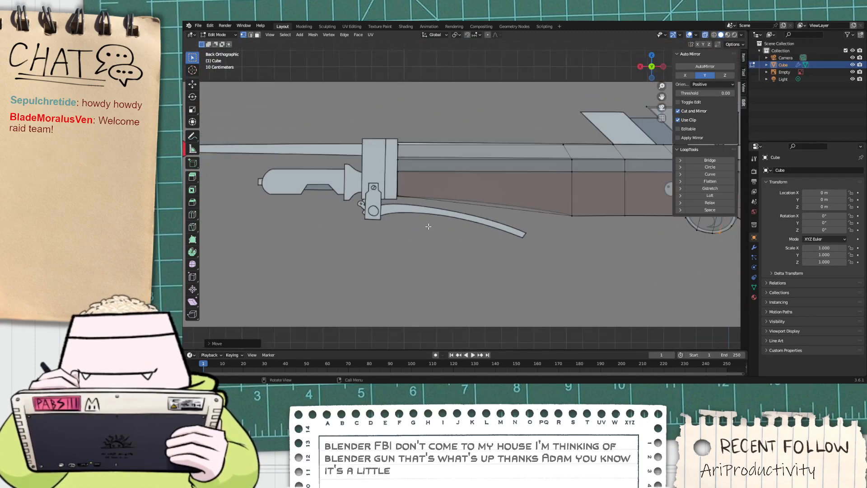
middle_drag(544, 229, 501, 250)
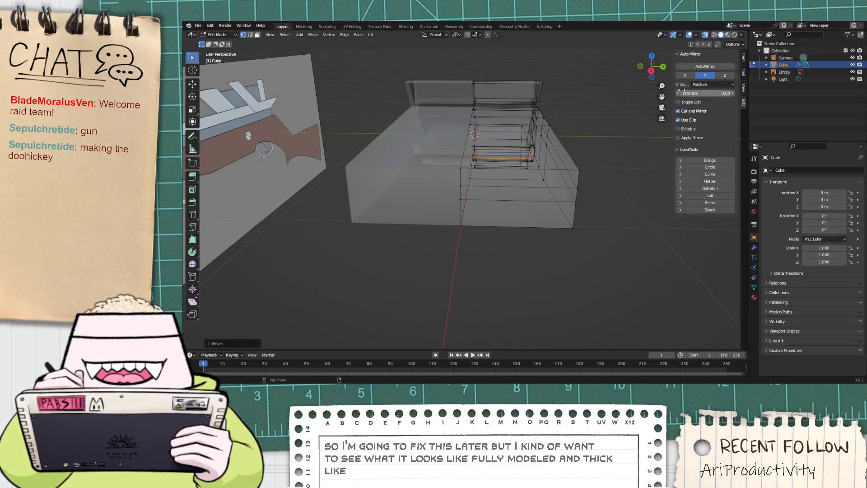
click(663, 68)
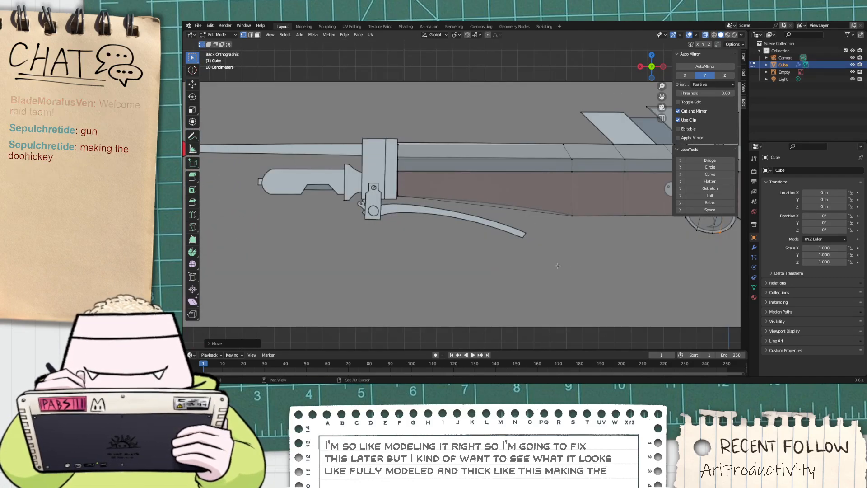
scroll(519, 261, down, 2)
shift+middle_drag(519, 262, 295, 242)
scroll(401, 221, up, 9)
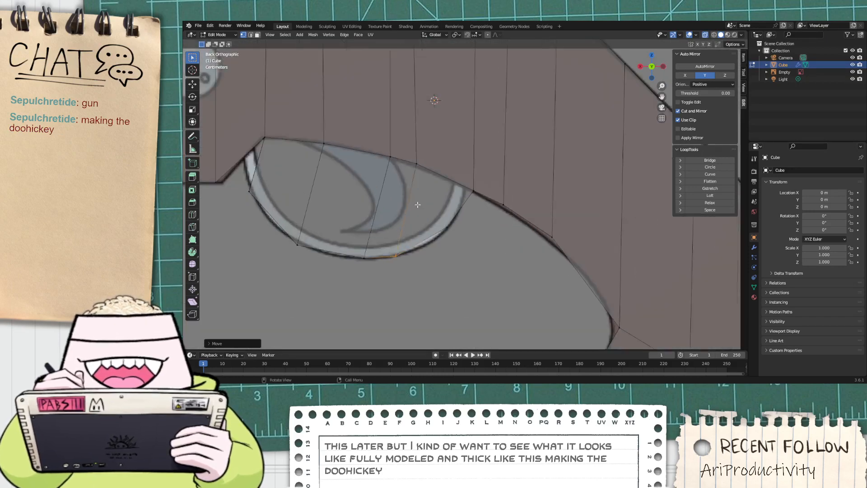
Step: Raise the extrusion's front lower vertices along Z to the upper front end of the trigger guard
shift+middle_drag(253, 181, 378, 197)
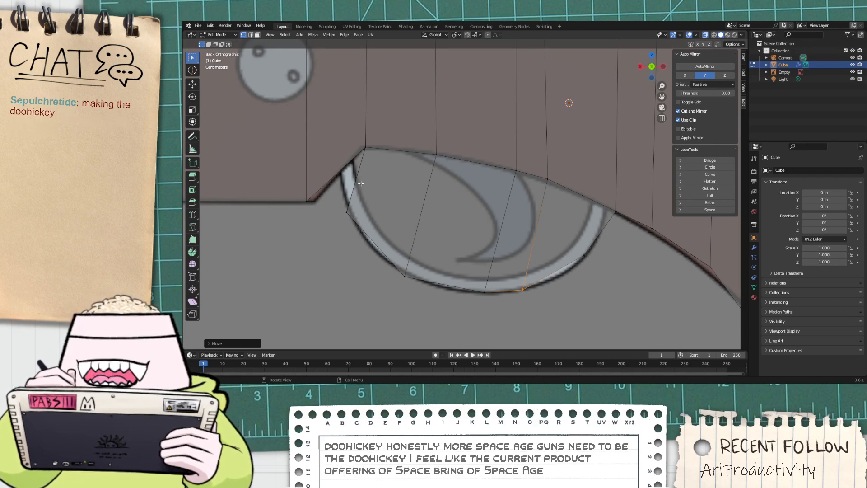
scroll(356, 185, down, 4)
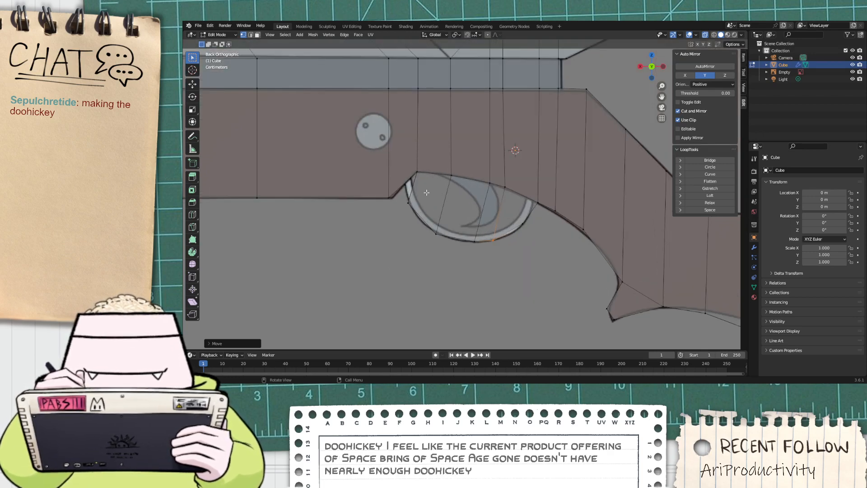
scroll(489, 226, up, 2)
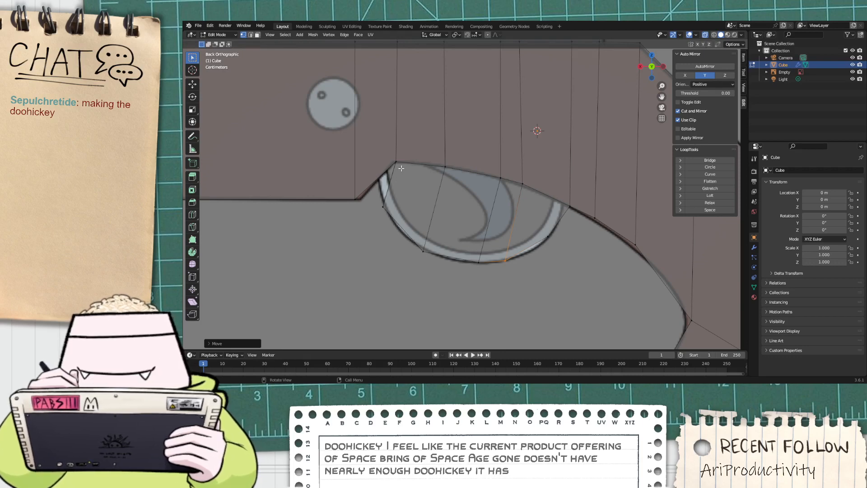
scroll(402, 169, up, 2)
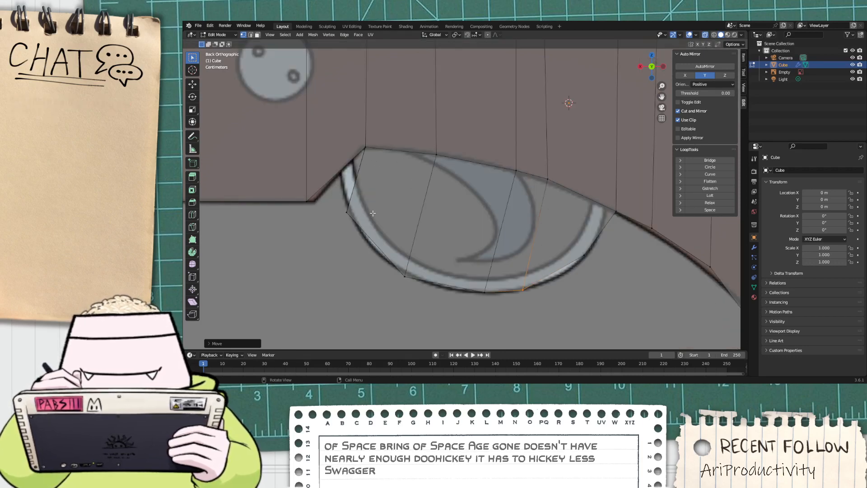
click(335, 209)
key(g)
key(z)
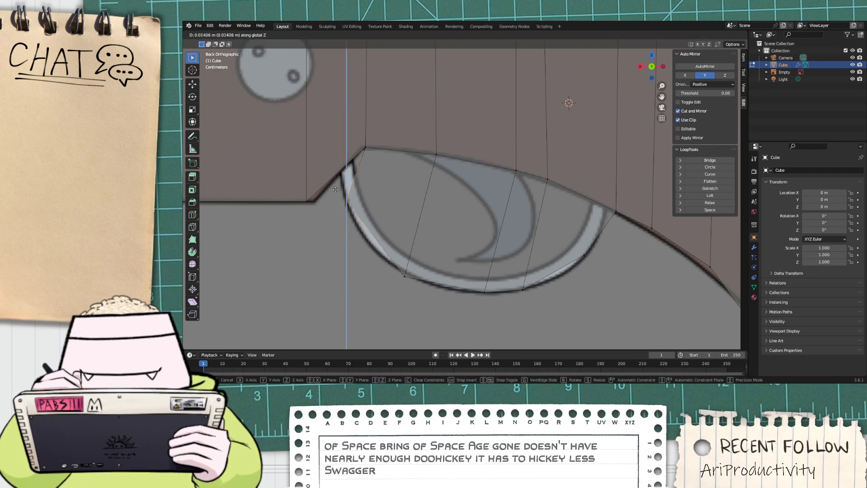
click(334, 173)
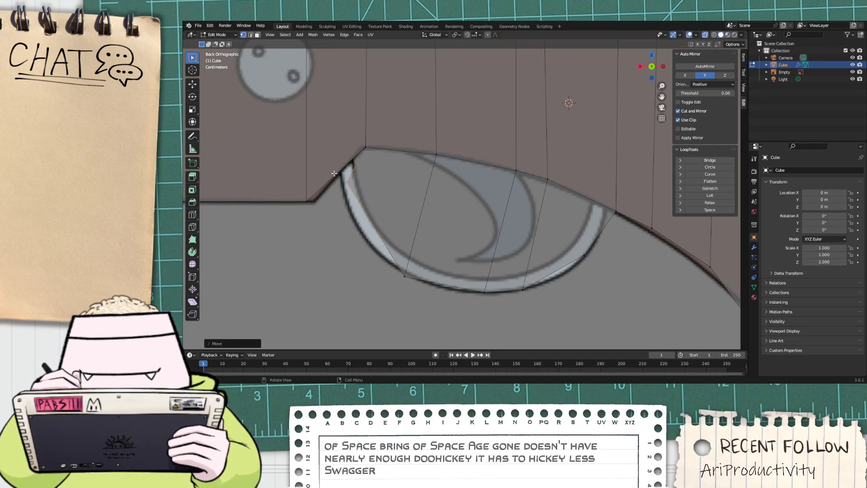
Step: Inspect the mesh in perspective and right orthographic views, and return to the stock's front end in back orthographic view
scroll(422, 214, down, 8)
scroll(271, 178, up, 3)
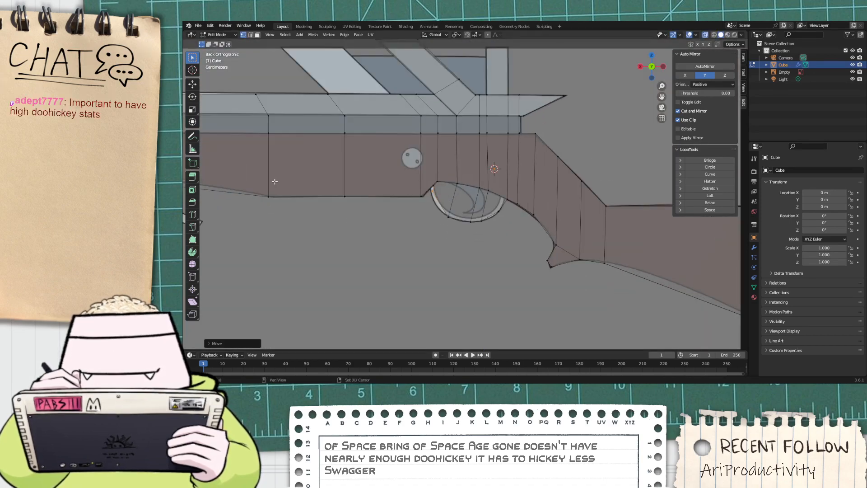
shift+middle_drag(274, 182, 479, 231)
middle_drag(289, 253, 393, 235)
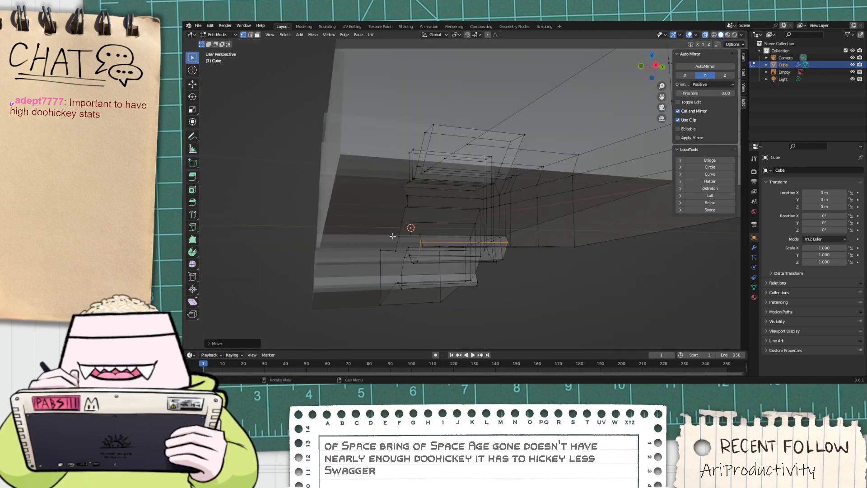
click(656, 65)
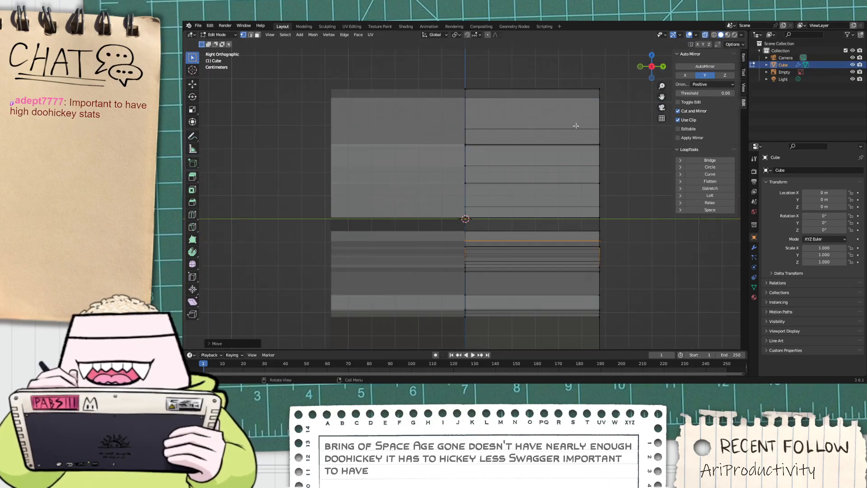
click(663, 68)
shift+middle_drag(391, 223, 647, 234)
scroll(530, 239, up, 2)
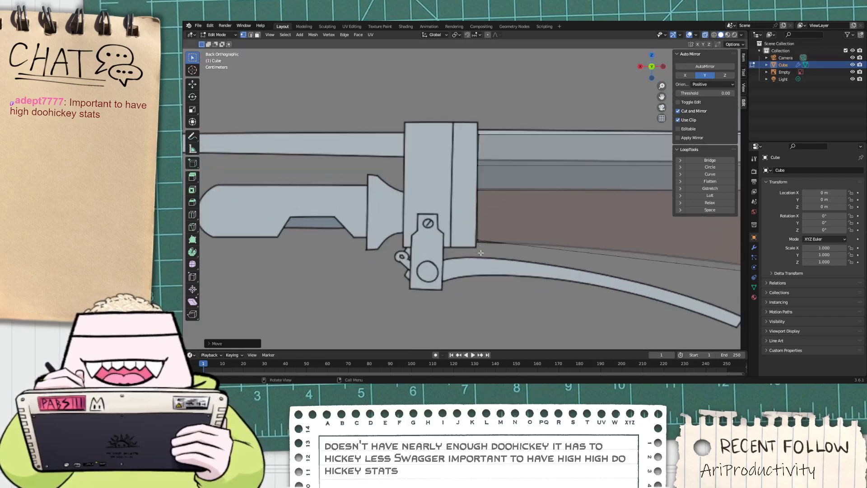
Step: Try insetting the faces at the stock's front end, cancel the inset and clear the selection
click(567, 160)
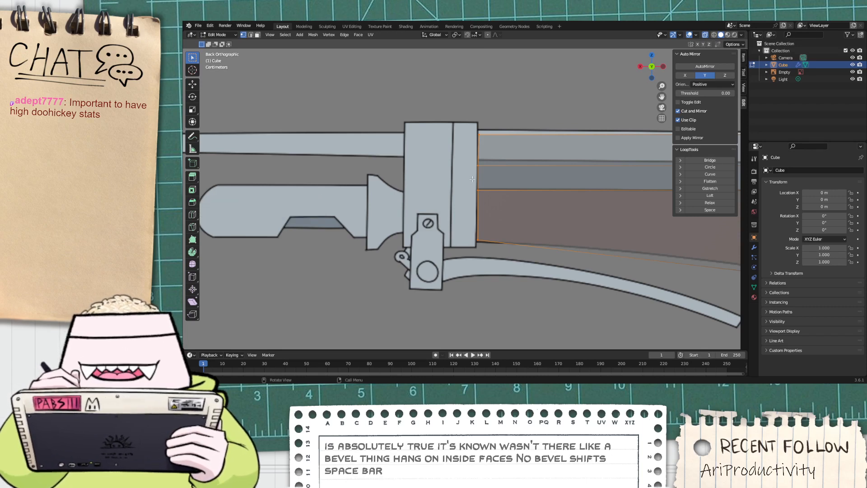
middle_drag(479, 185, 581, 194)
key(shift+space)
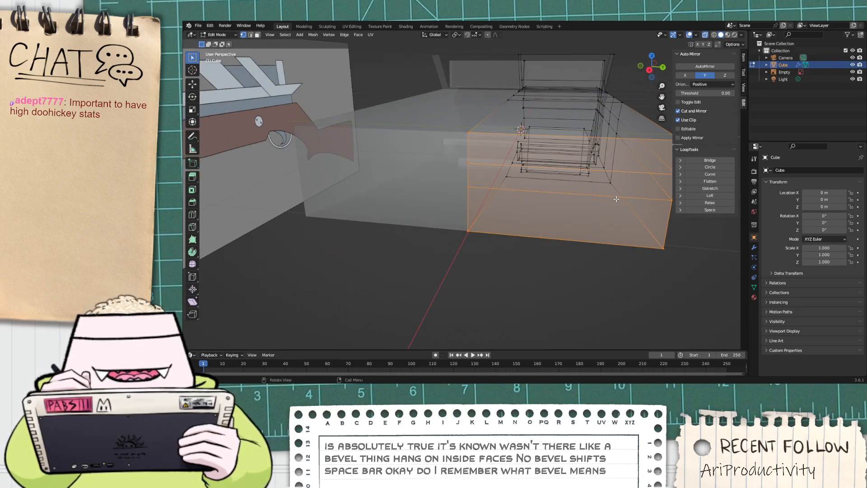
middle_drag(613, 229, 276, 250)
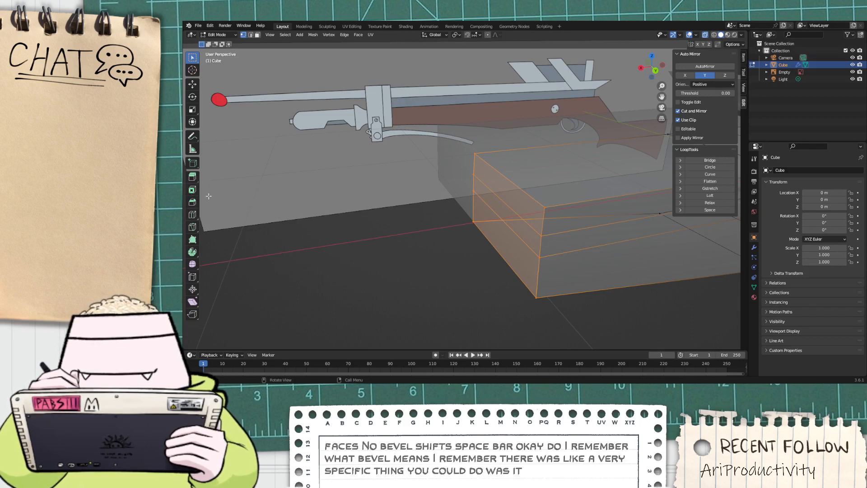
middle_drag(480, 265, 502, 294)
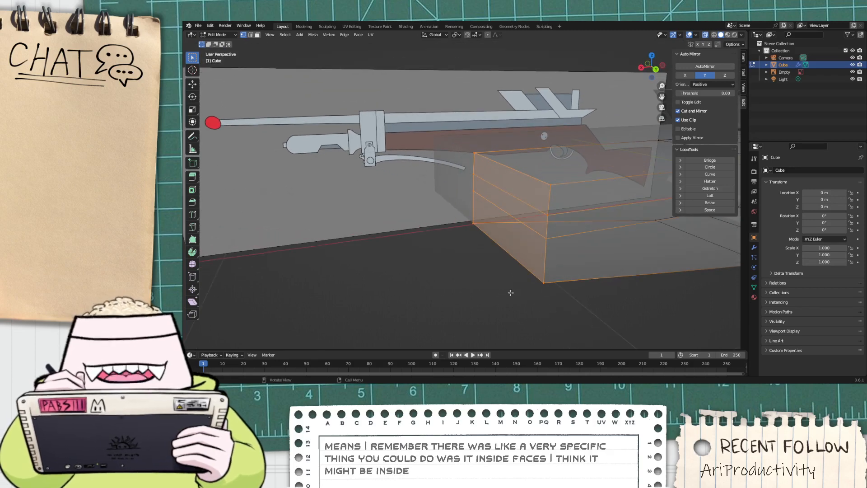
key(i)
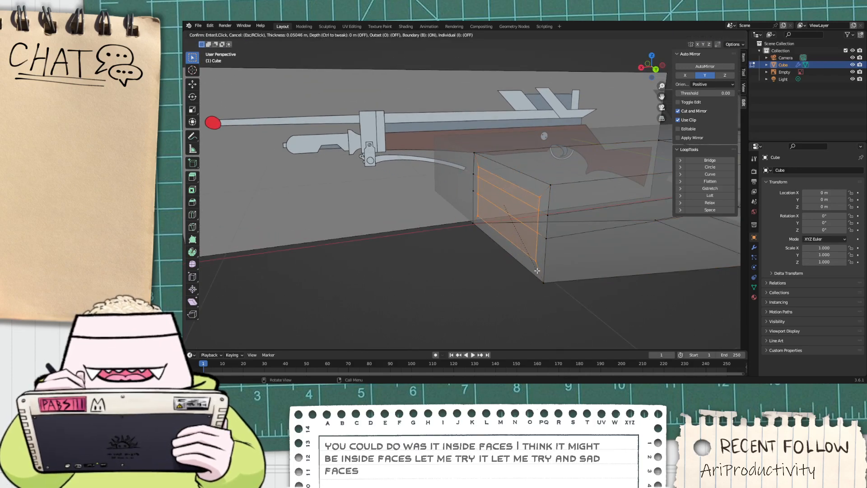
right_click(537, 271)
key(alt+a)
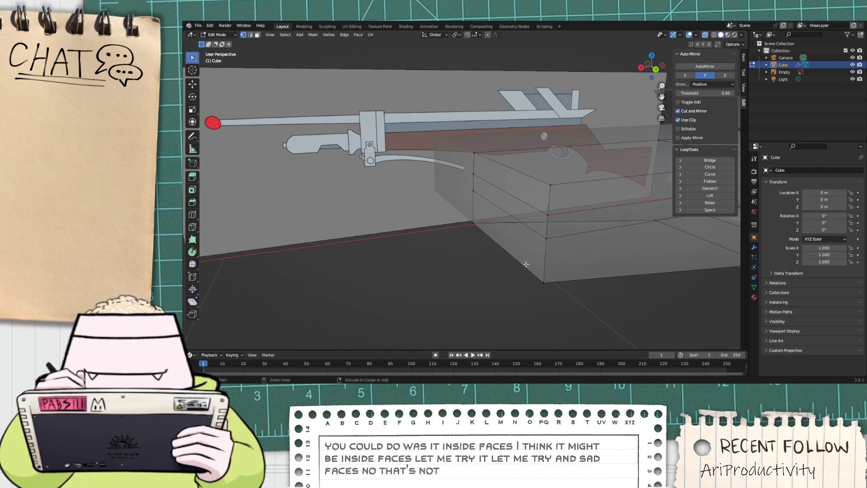
Step: Select the vertices at the stock's front end in back orthographic view and bevel them with one segment and a very large width
click(656, 69)
drag(479, 254, 457, 115)
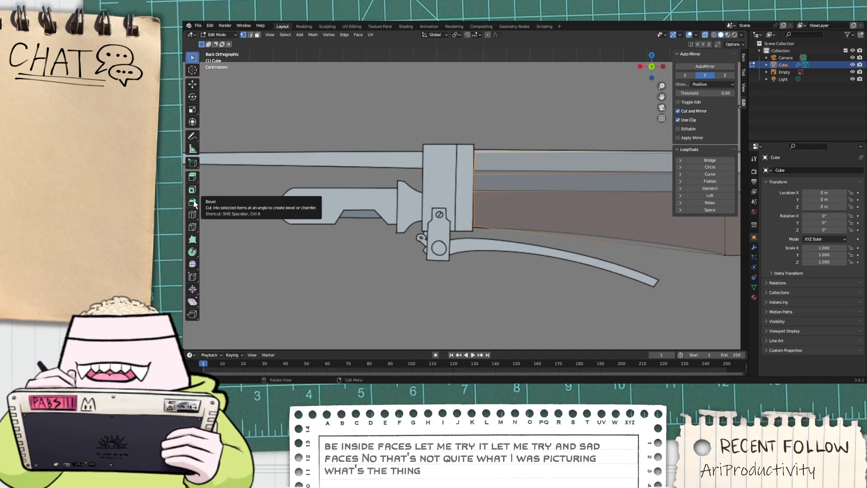
middle_drag(398, 280, 421, 294)
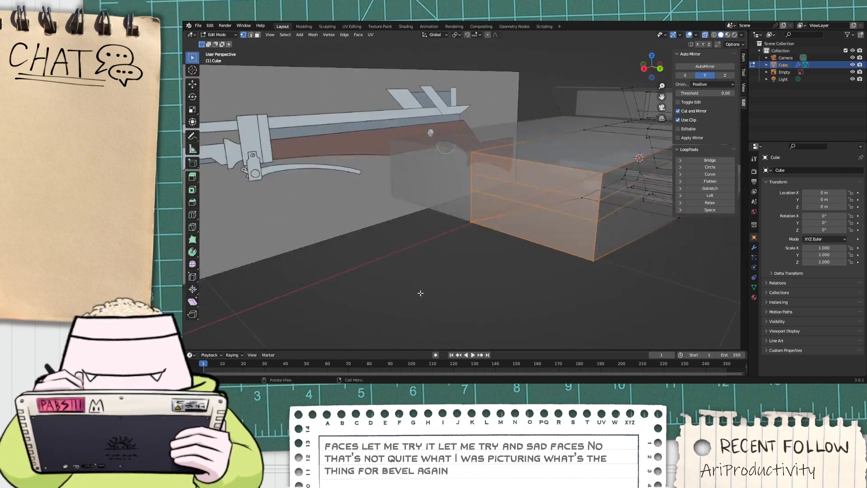
key(ctrl+b)
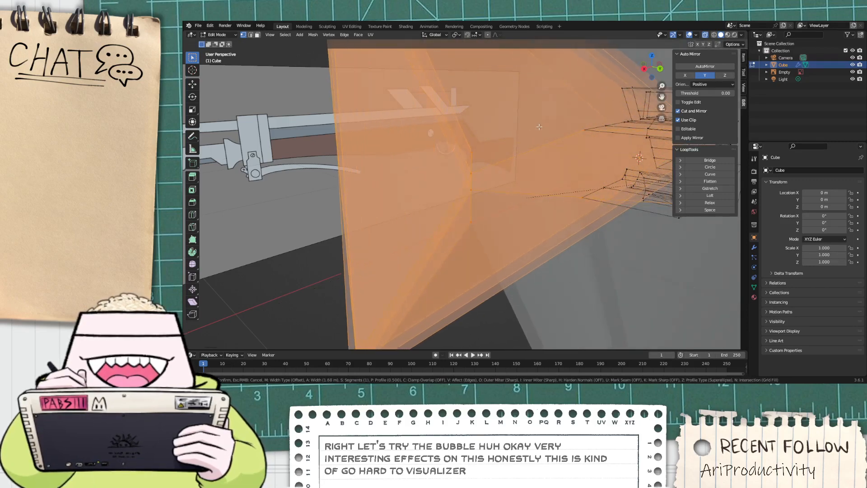
click(513, 148)
middle_drag(513, 148, 461, 176)
scroll(465, 181, down, 7)
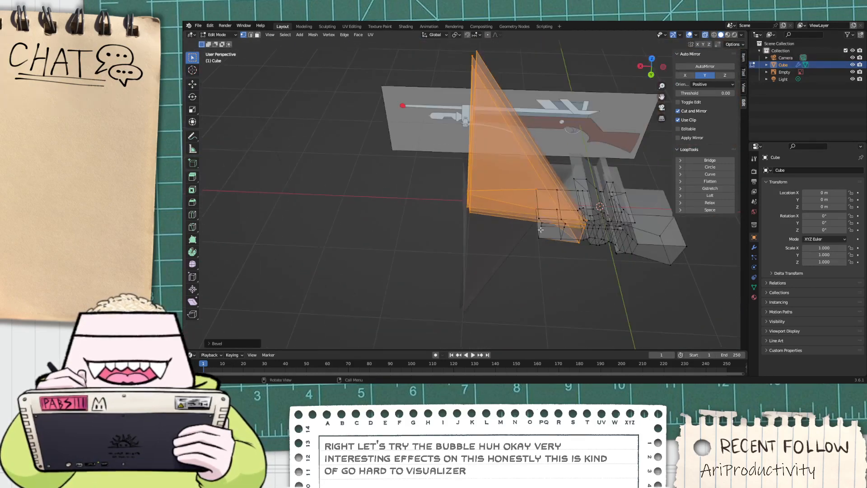
Step: Extrude the stock's front end in back orthographic view, scale it by about 1.24, and extrude it about 0.23 m along the reference band
middle_drag(536, 206, 518, 183)
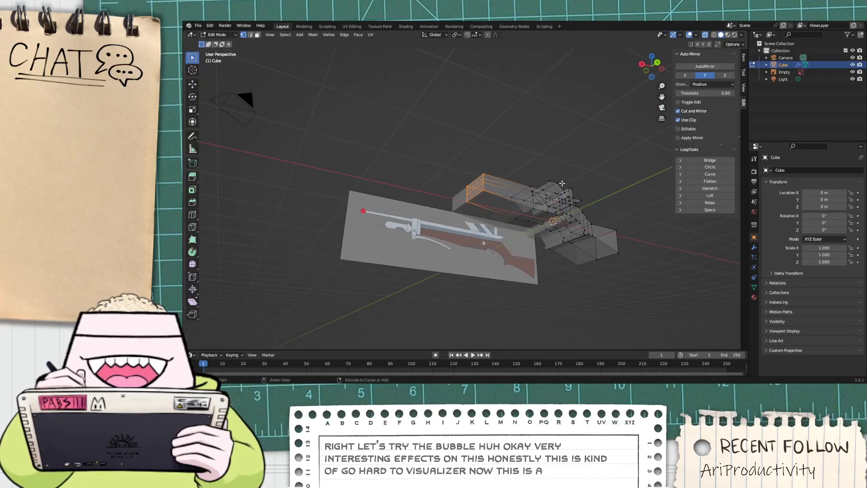
scroll(518, 182, up, 10)
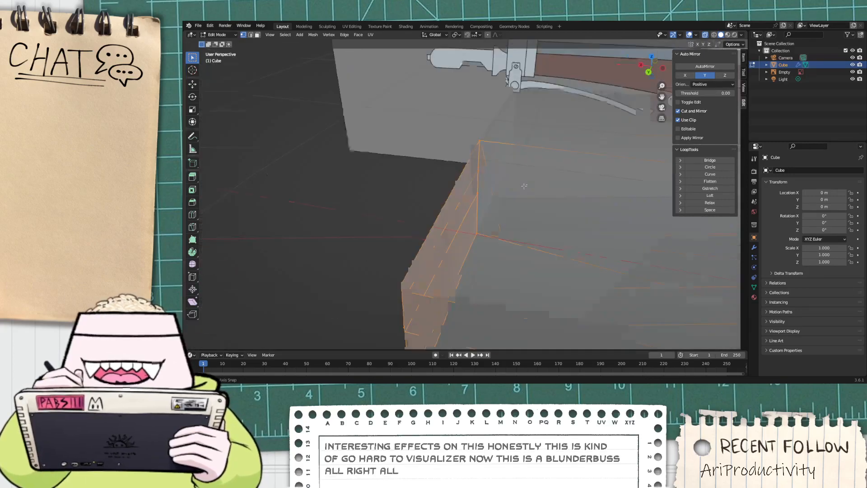
middle_drag(523, 185, 514, 195)
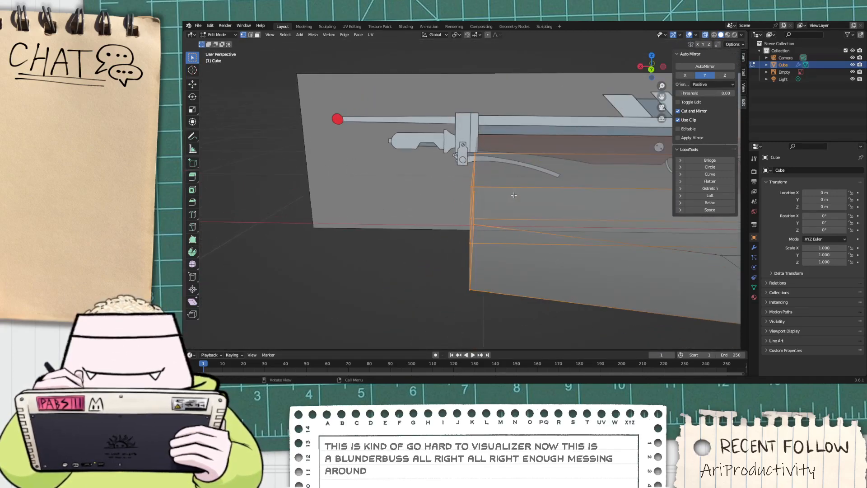
key(c)
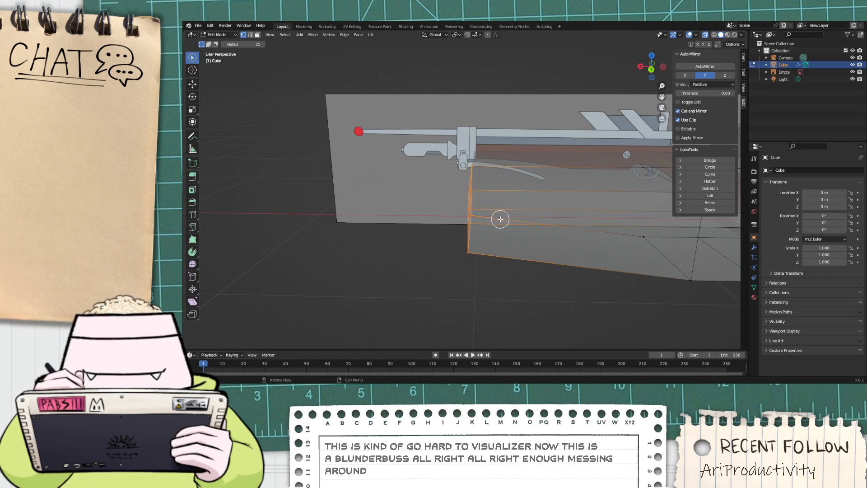
click(651, 69)
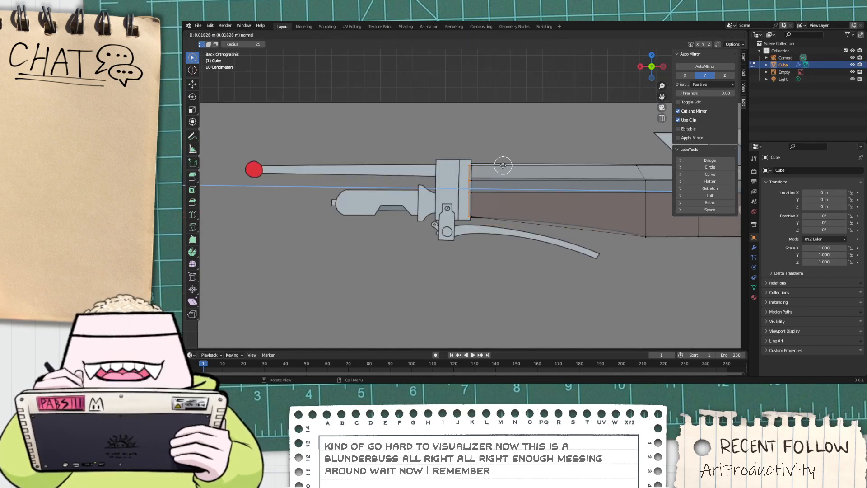
key(s)
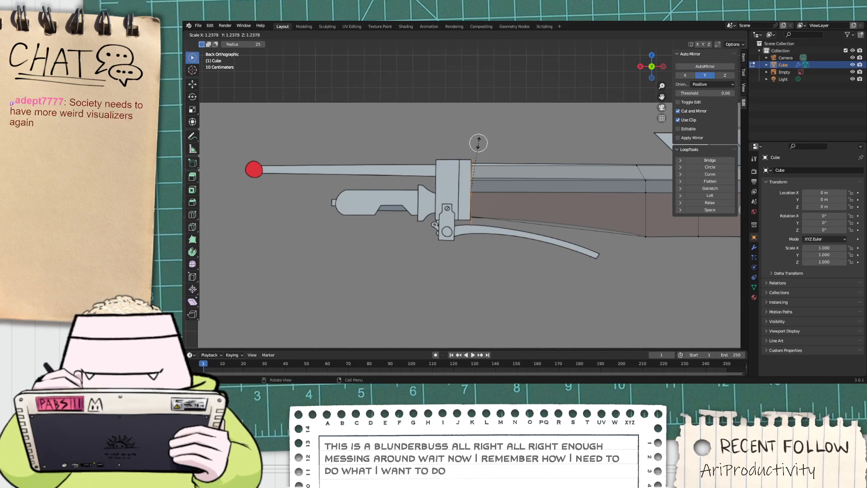
click(478, 143)
key(e)
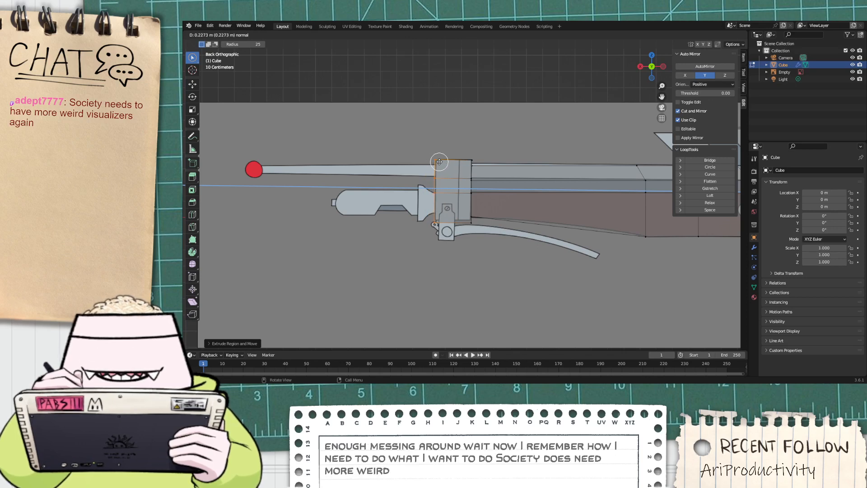
click(439, 162)
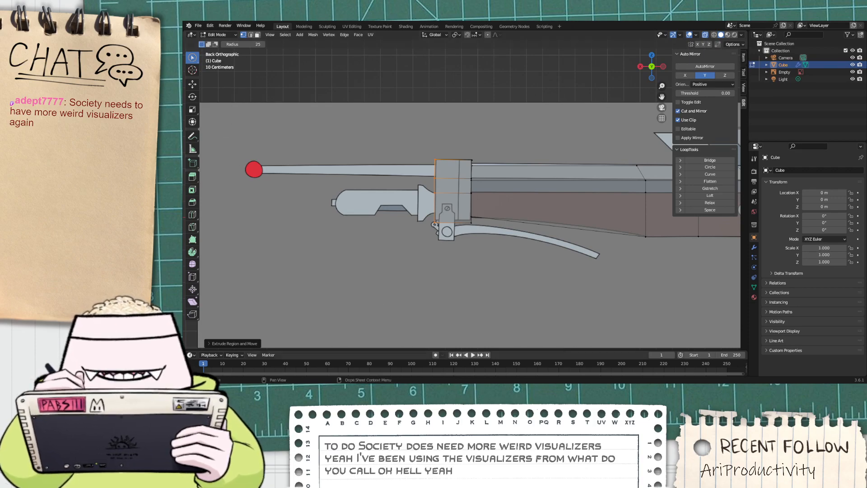
Step: Switch to VTube Studio and load the RiceBeast_vts item with item order 2, smoothing 0 and pinned to the Live2D model
double_click(374, 326)
click(58, 127)
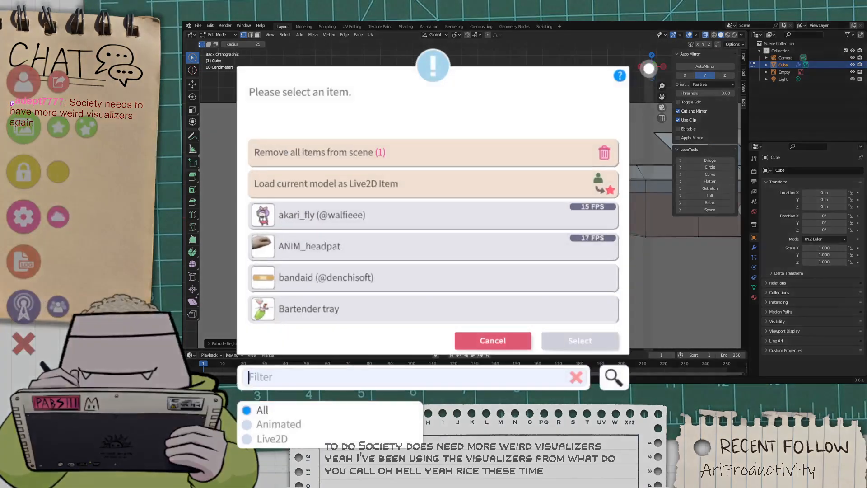
text(rice)
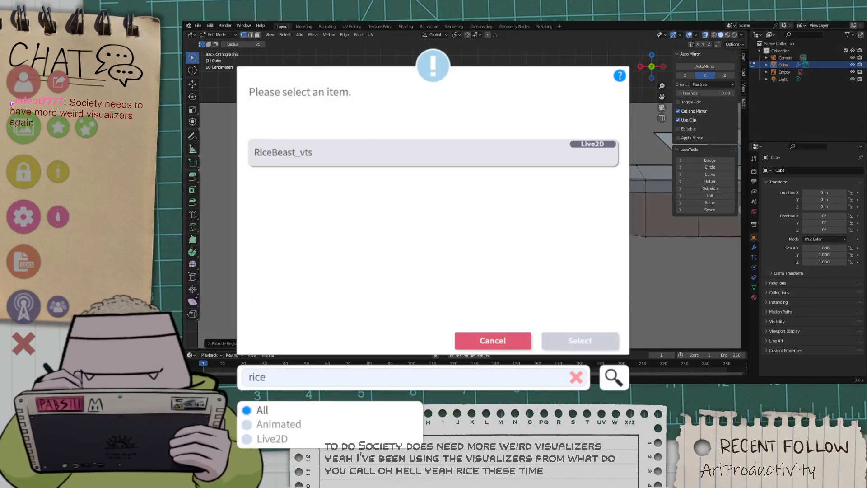
click(433, 153)
click(580, 341)
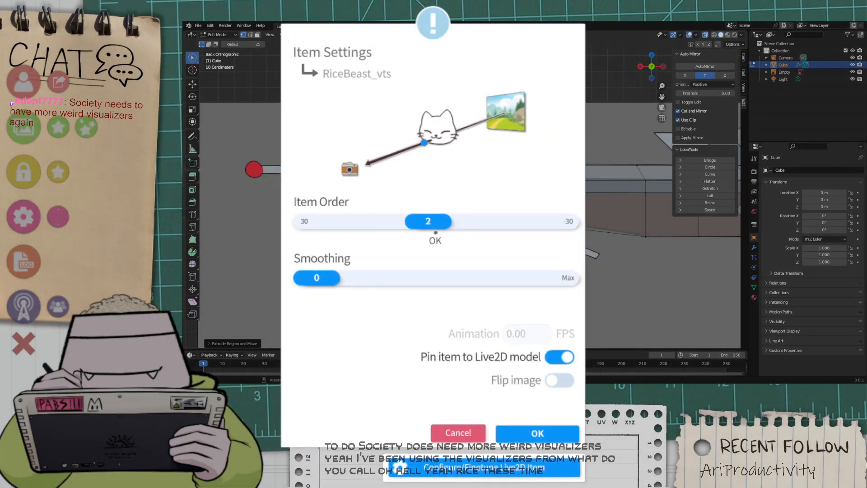
click(538, 433)
Step: Hide the VTube Studio controls, place the cat item beside the avatar's tablet, and return to Blender
click(24, 343)
drag(437, 262, 198, 444)
scroll(198, 444, down, 3)
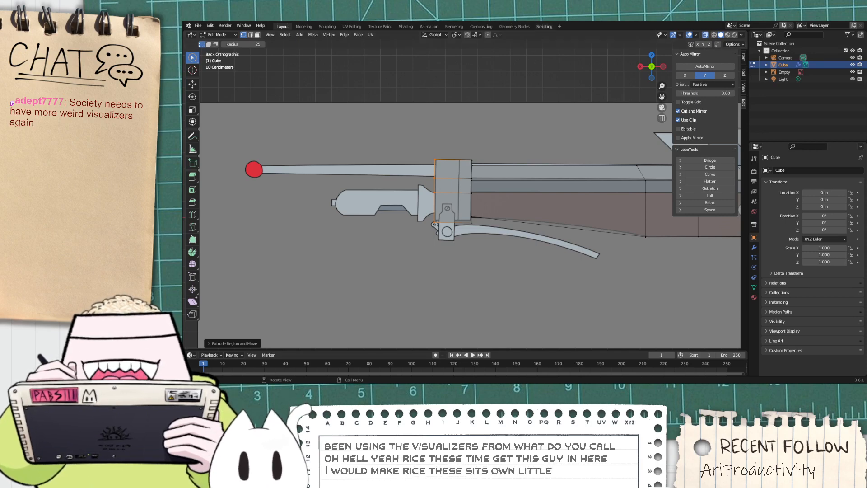
drag(549, 18, 548, 19)
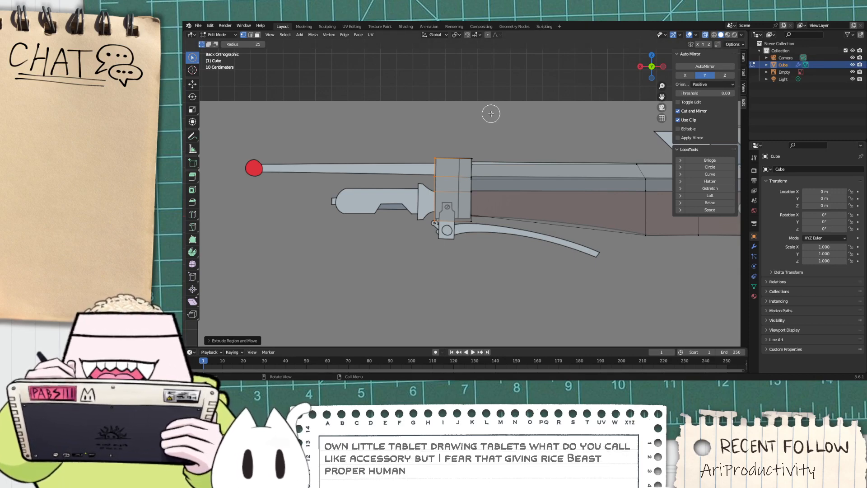
Step: Restore the back orthographic view of the rifle's front band and switch the selection tool to Select Box
key(KP_5)
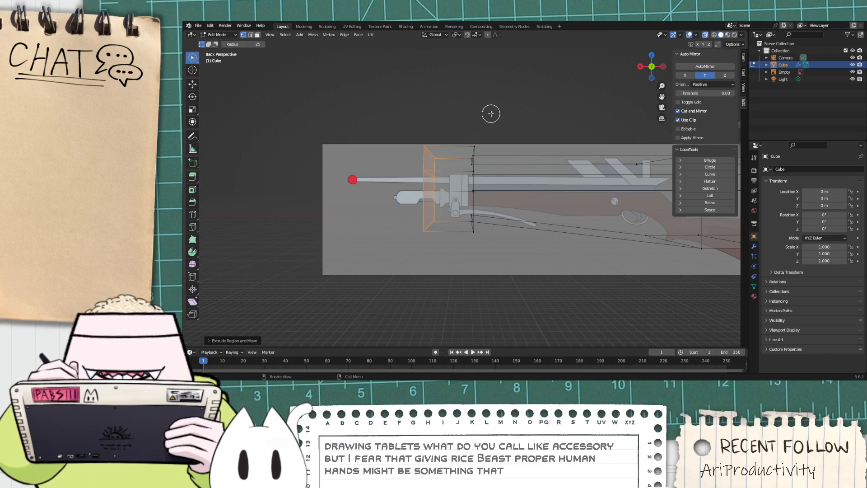
click(652, 67)
click(651, 66)
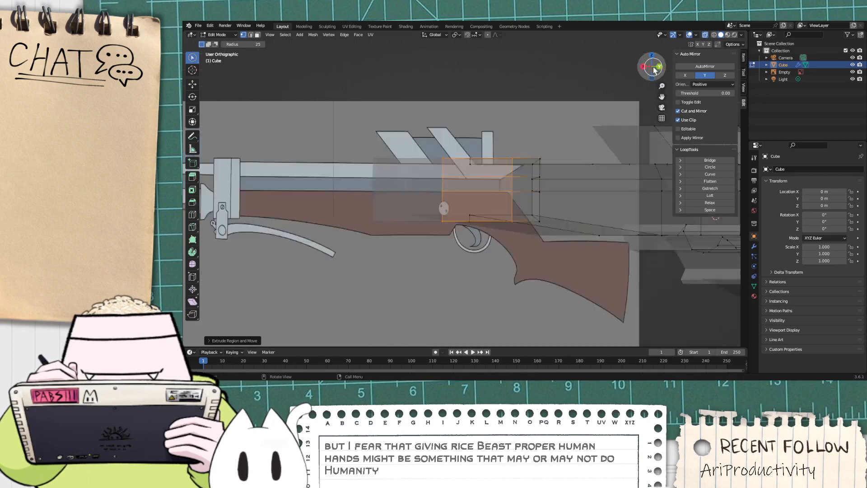
click(192, 57)
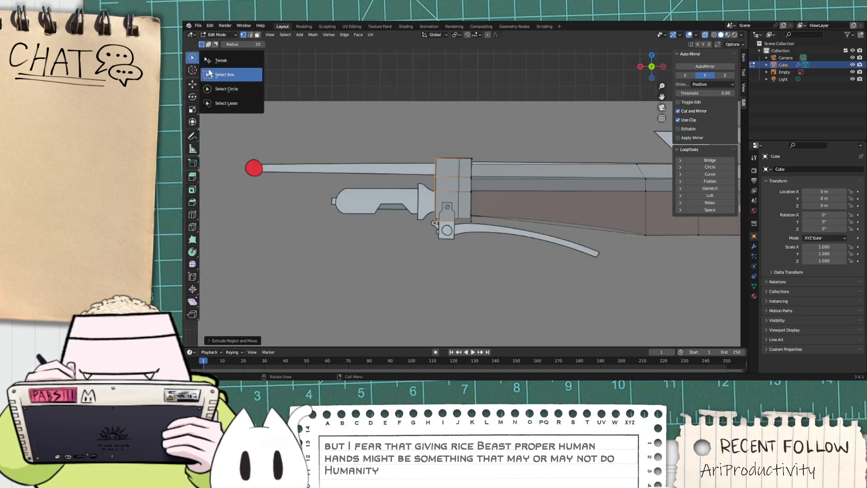
click(228, 62)
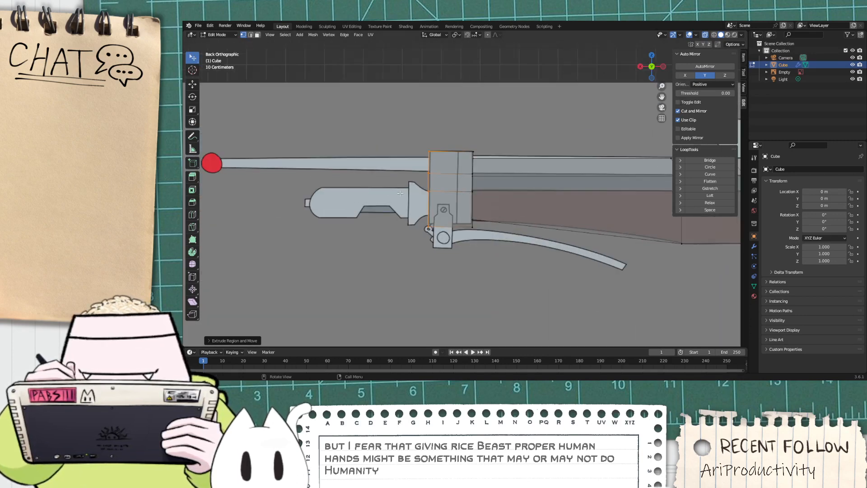
scroll(388, 183, up, 4)
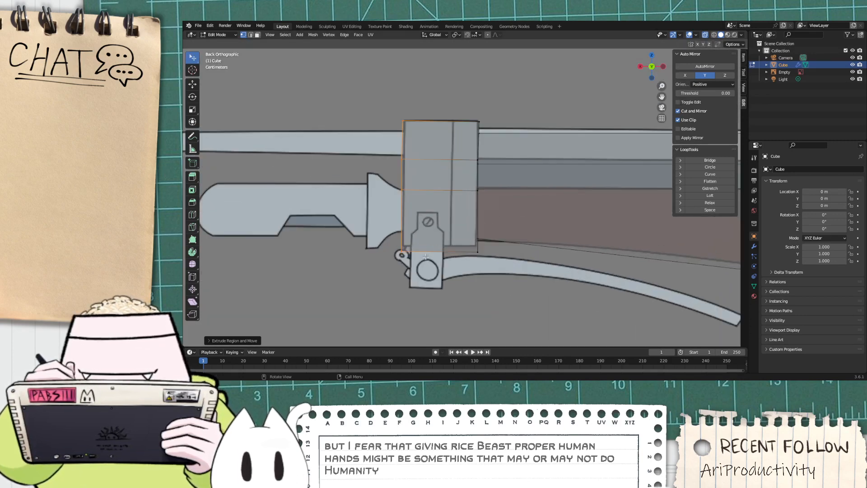
click(193, 57)
click(221, 69)
scroll(388, 133, down, 1)
scroll(392, 139, down, 2)
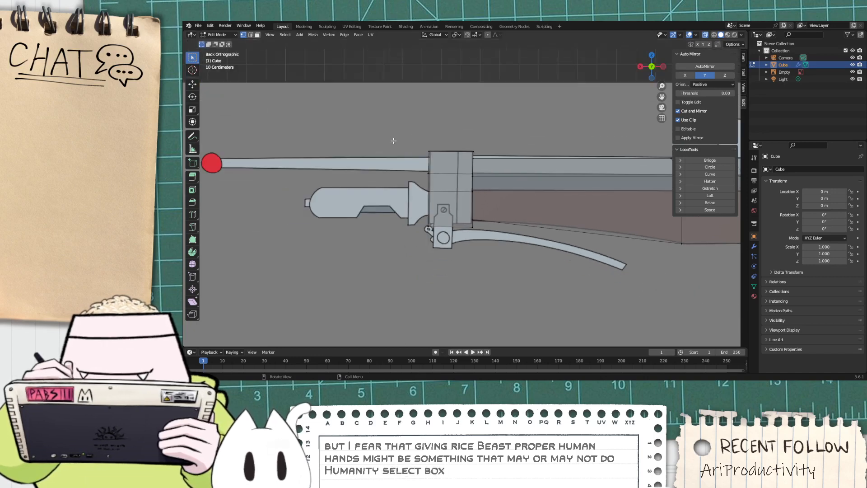
scroll(430, 187, up, 1)
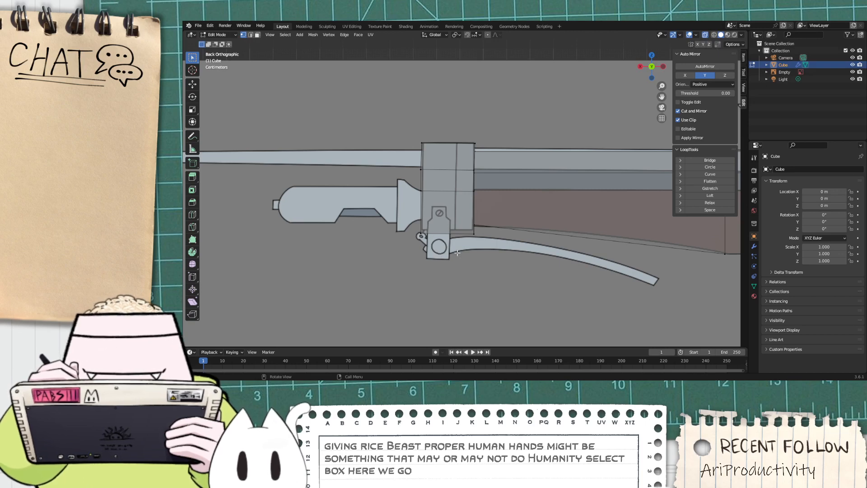
Step: Add a vertical loop cut around the front band and slide it by about 0.33 to the reference's dividing line
drag(457, 253, 352, 118)
key(ctrl+r)
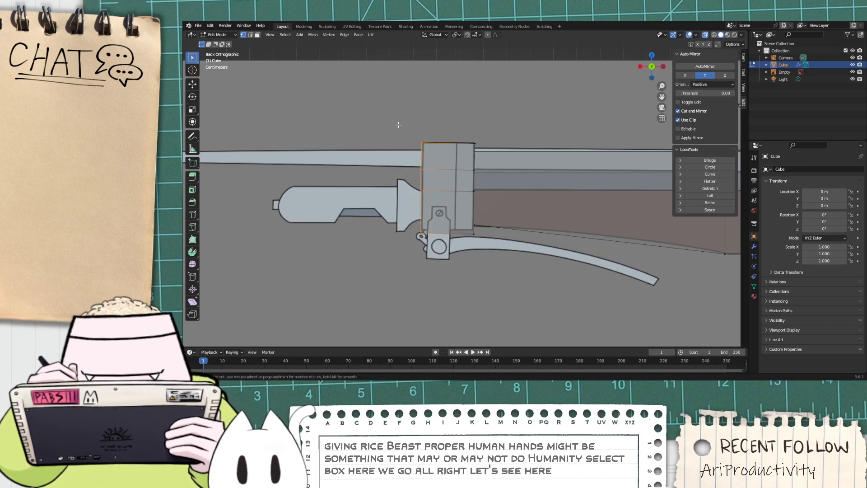
click(442, 174)
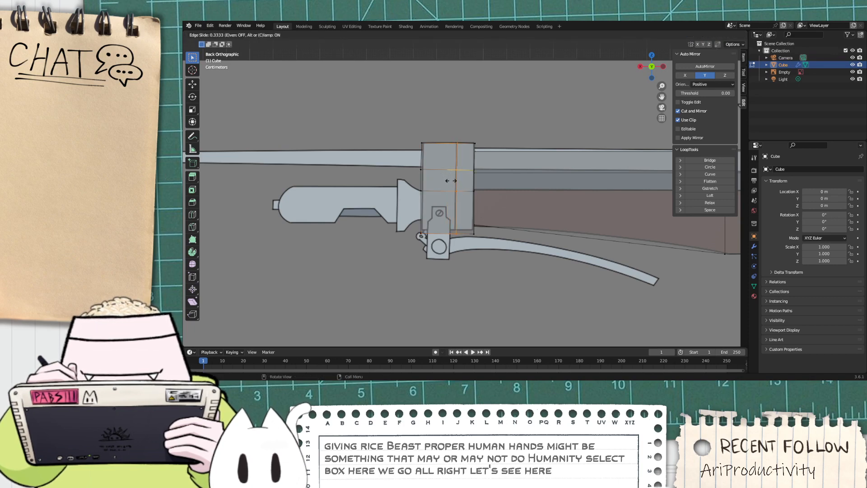
click(451, 181)
Step: Add two vertical loop cuts to the band's front section, sliding them so the front one meets the clamp's front edge
scroll(419, 193, up, 2)
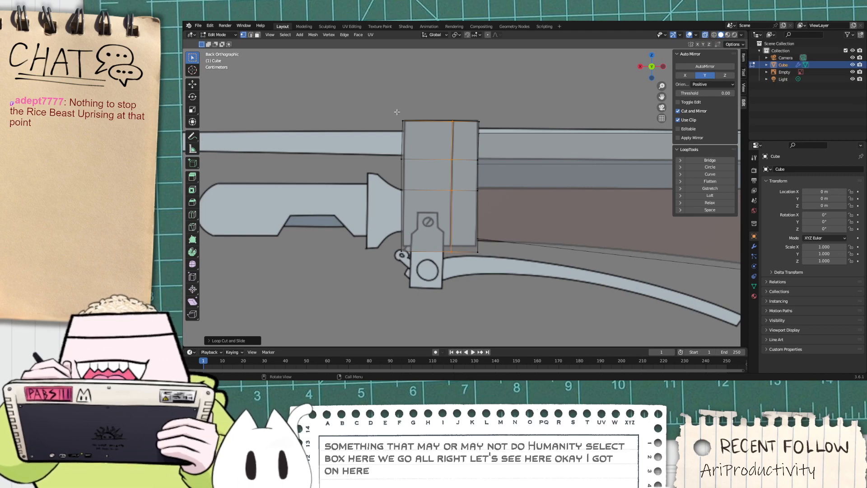
drag(385, 107, 409, 272)
key(ctrl+r)
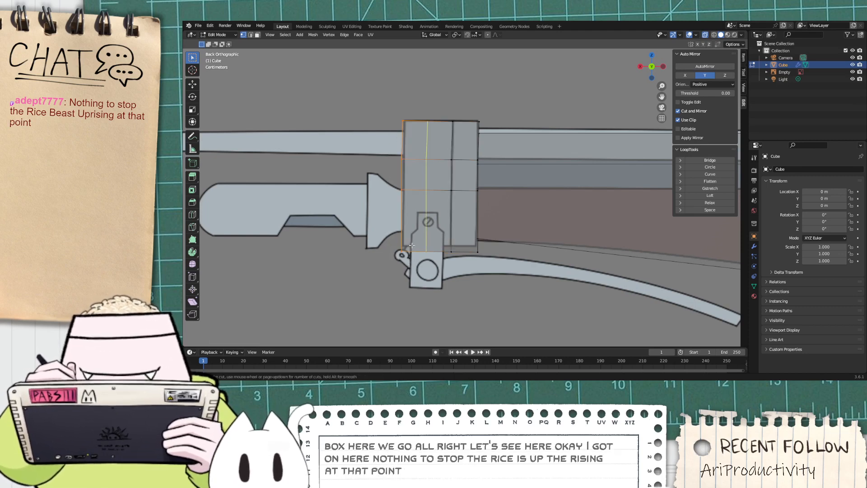
scroll(413, 245, up, 1)
click(413, 245)
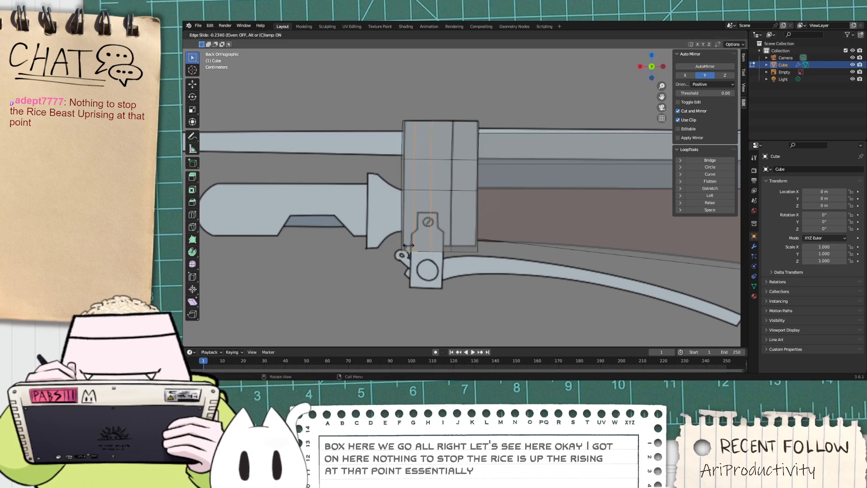
click(408, 247)
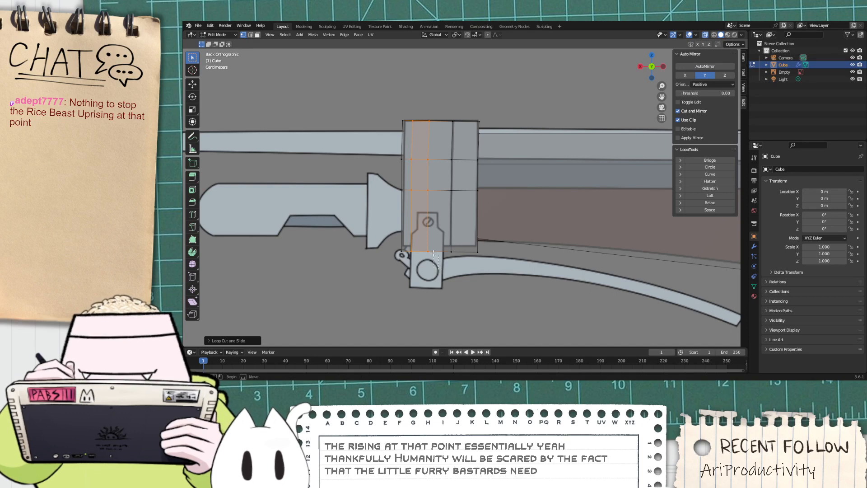
Step: Select the rear one of the two new loops and edge-slide it by about 0.63 to the clamp's rear edge
drag(434, 253, 423, 105)
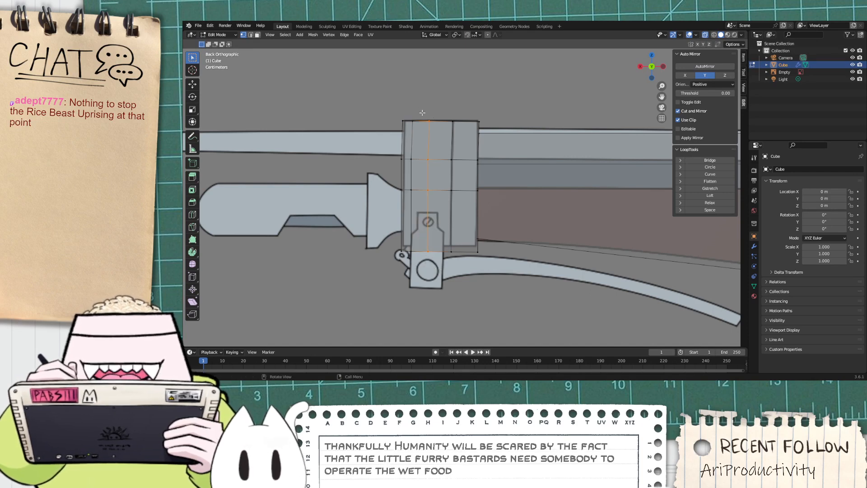
key(g)
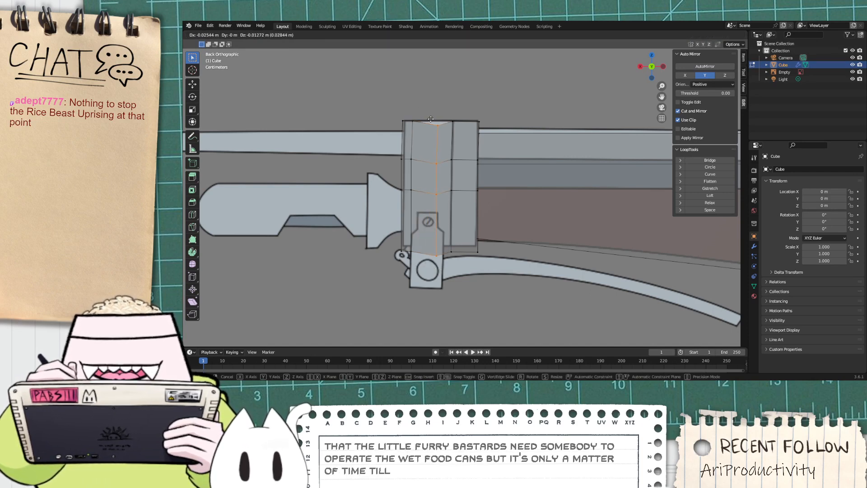
key(g)
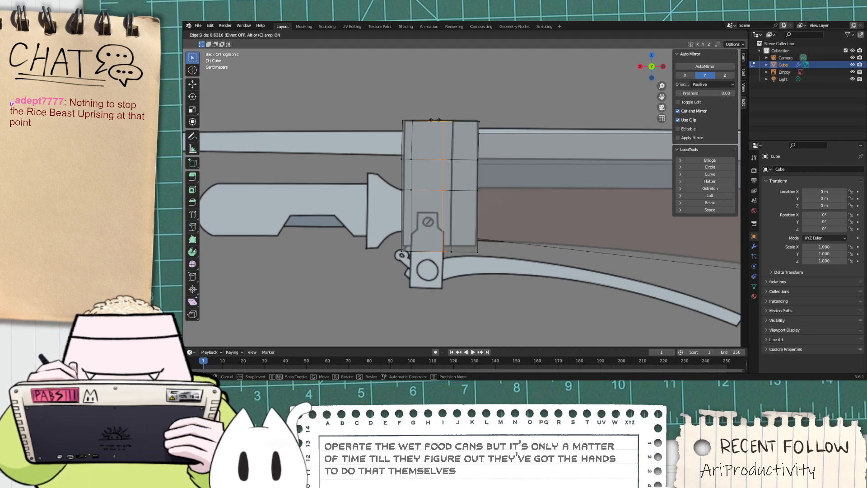
click(435, 120)
Step: Select the band's underside between the two clamp loops and extrude it about 0.11 m down to the reference clamp's lower end
scroll(447, 244, up, 1)
scroll(447, 253, down, 3)
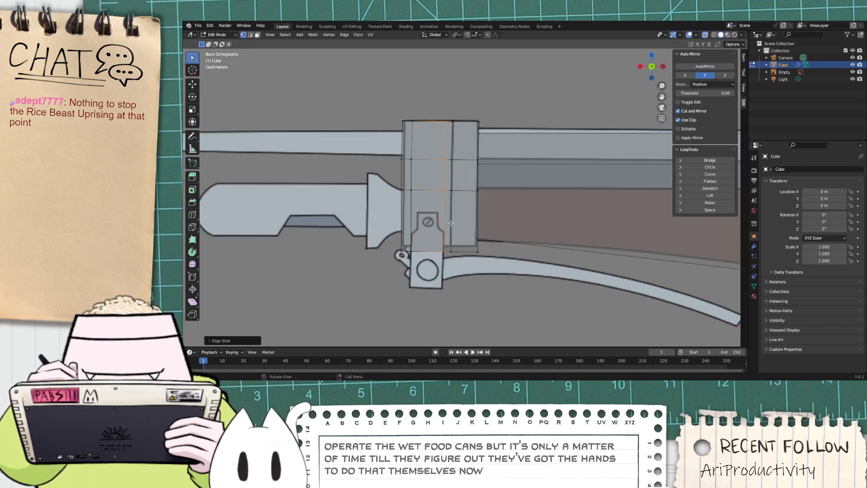
scroll(444, 253, up, 3)
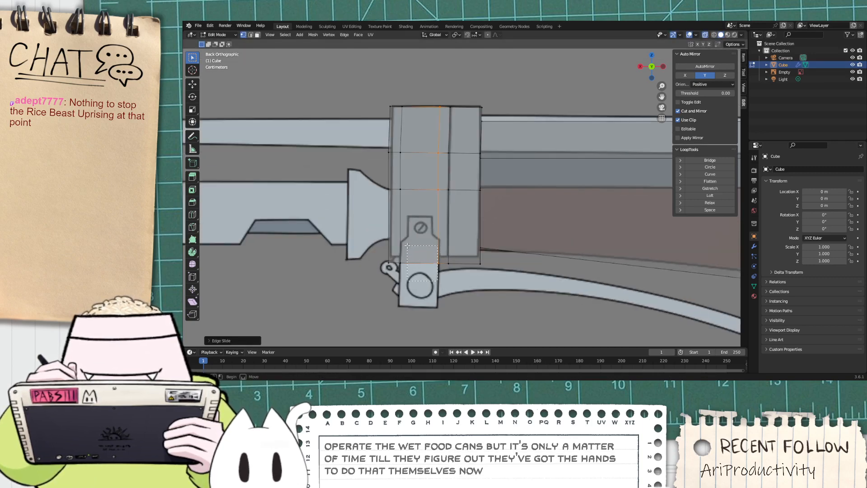
drag(408, 246, 425, 281)
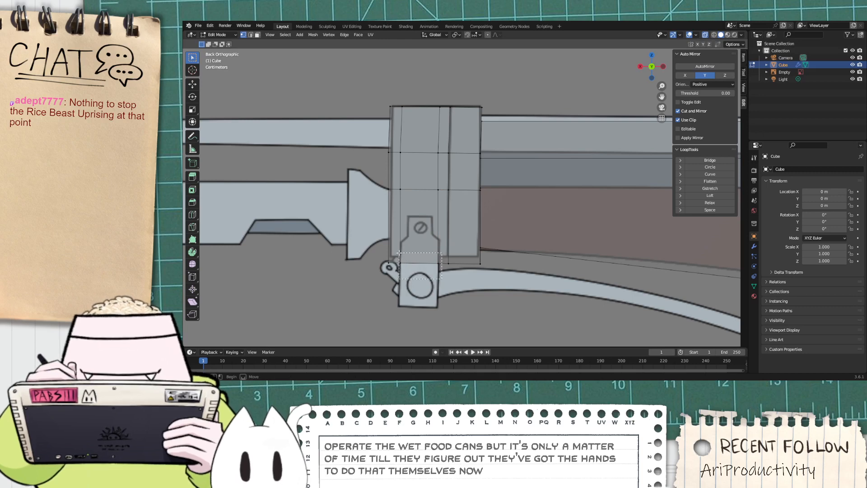
drag(399, 253, 399, 254)
key(g)
key(z)
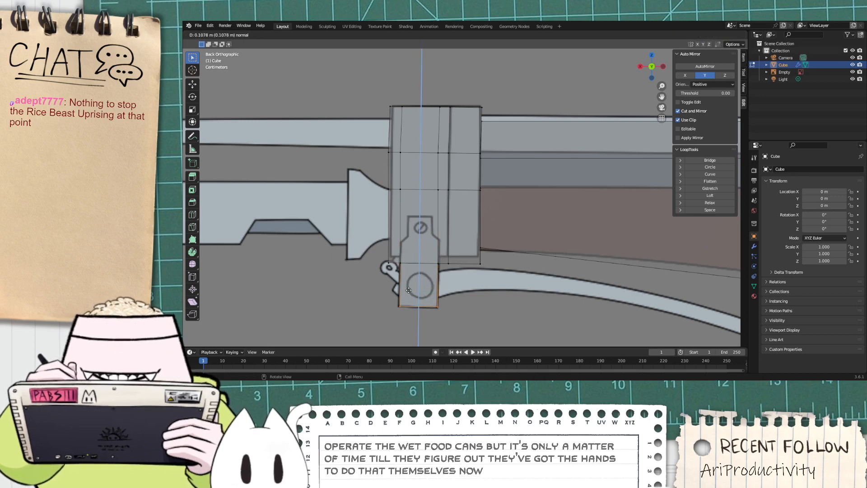
click(408, 290)
scroll(532, 278, down, 2)
scroll(532, 278, up, 1)
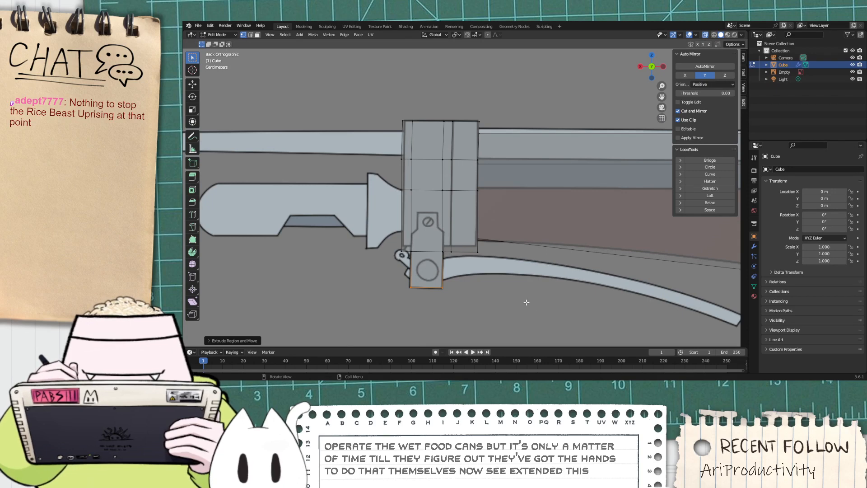
scroll(379, 252, down, 2)
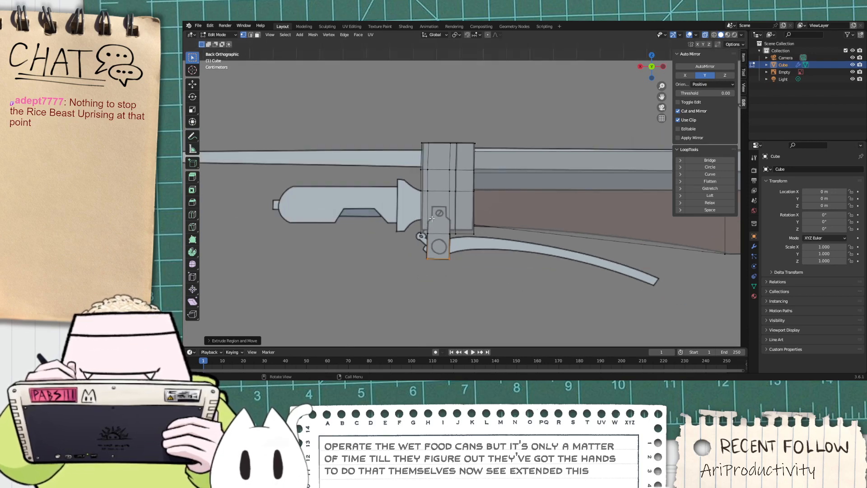
Step: Select the front band's lower horizontal edge loop and edge-slide it slightly up to the top line of the reference's wooden stock
scroll(432, 218, up, 2)
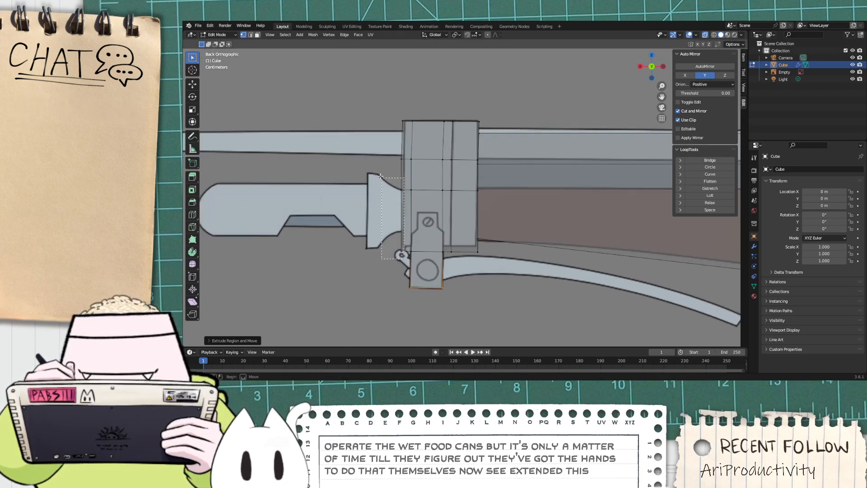
click(403, 254)
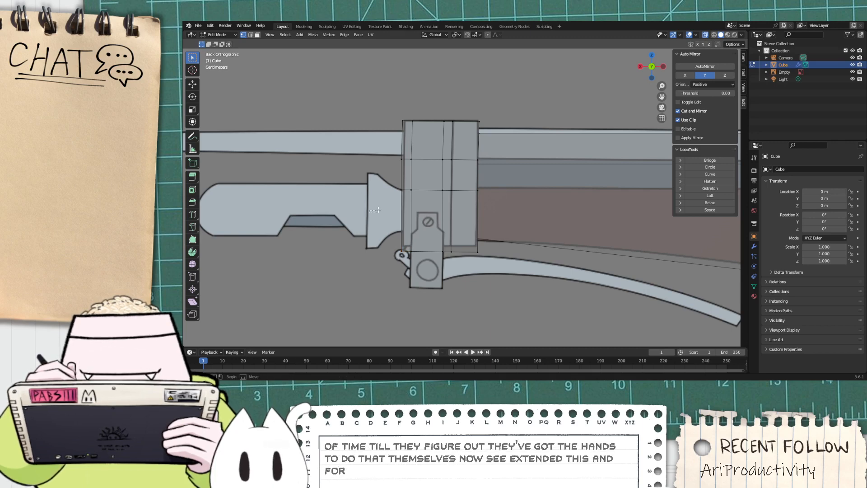
scroll(497, 194, up, 6)
scroll(498, 193, down, 5)
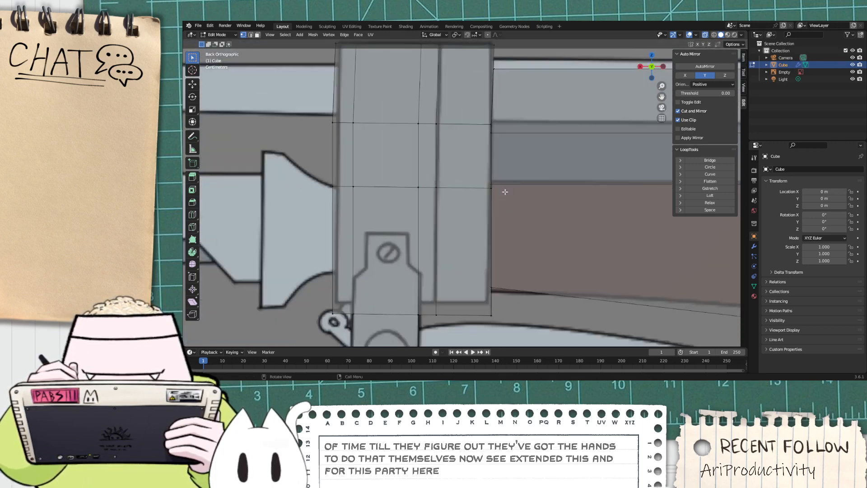
scroll(493, 220, down, 1)
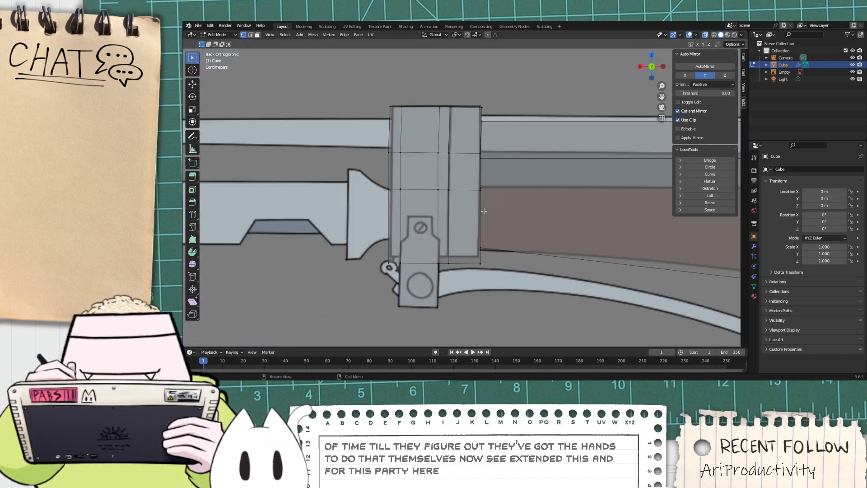
click(483, 210)
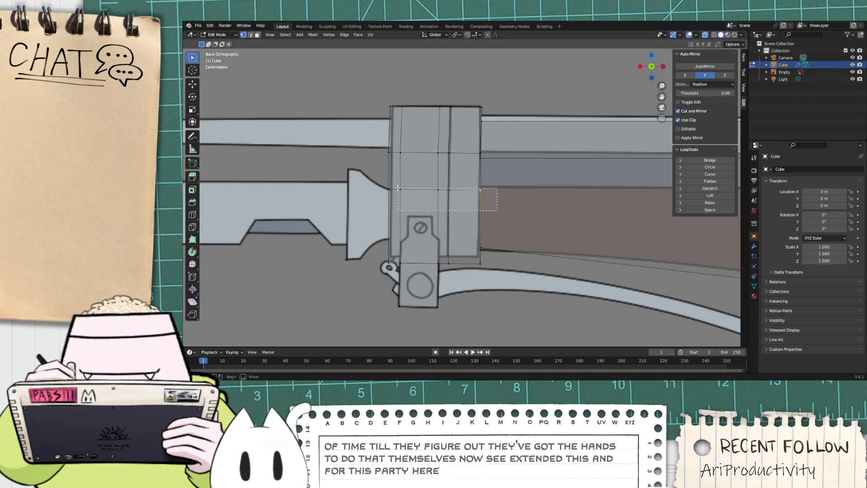
drag(398, 187, 368, 187)
scroll(379, 187, up, 3)
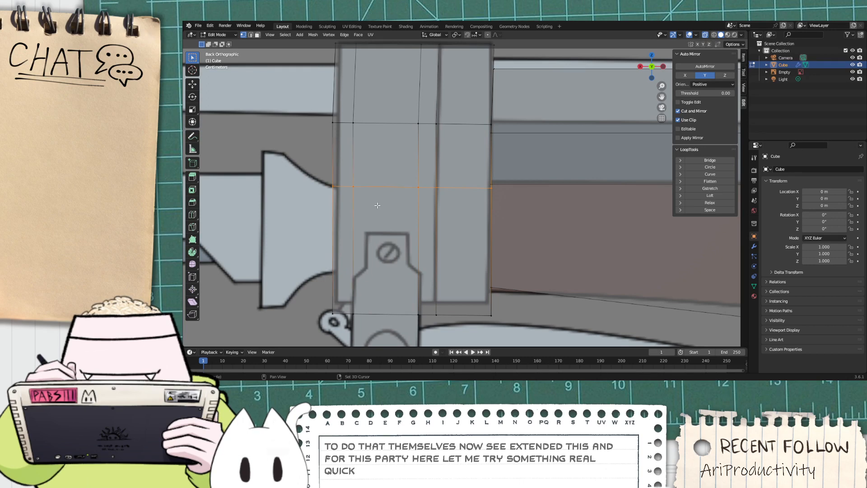
key(g)
key(g)
click(367, 190)
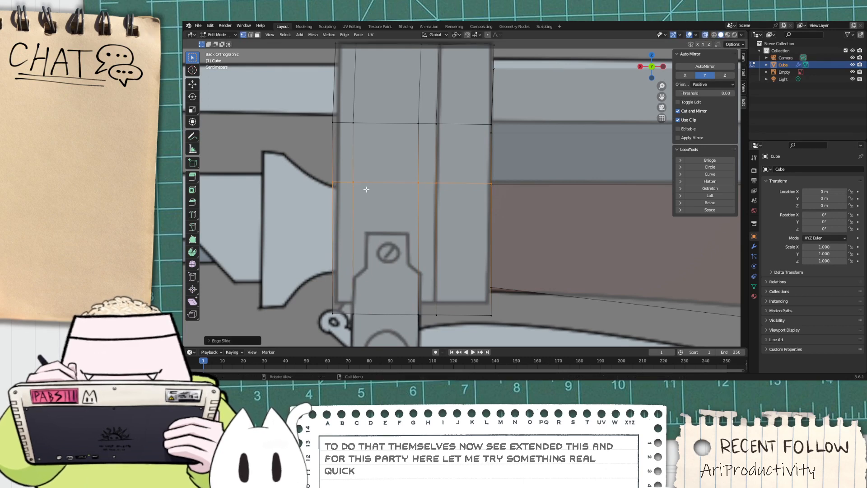
scroll(357, 194, down, 3)
scroll(347, 198, up, 3)
shift+drag(293, 303, 585, 330)
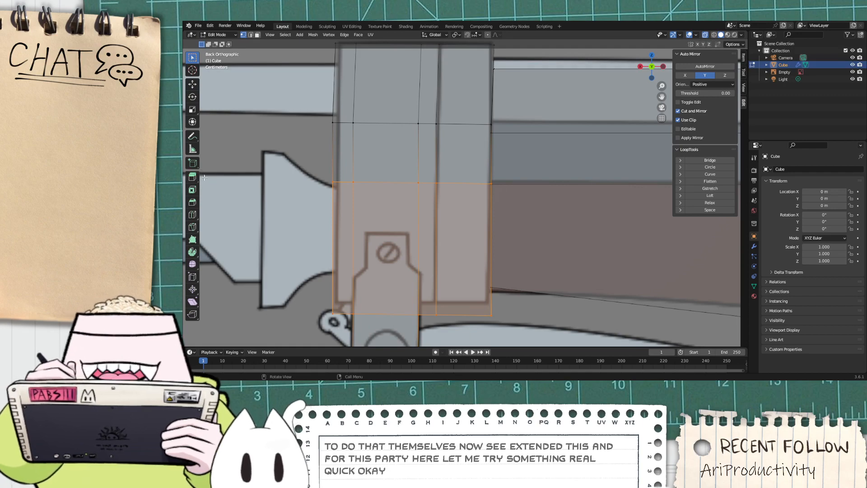
middle_drag(344, 185, 623, 109)
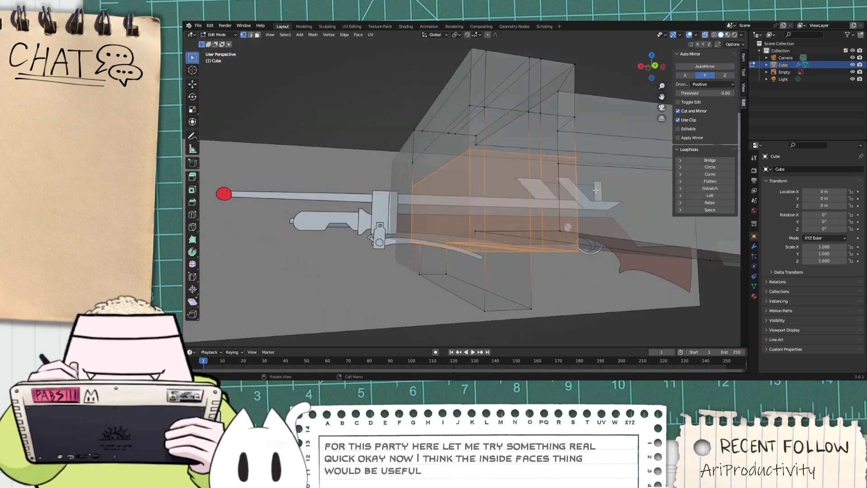
click(654, 66)
Step: Select the lower front-end face of the band, below the horizontal loop, and inset it by a narrow margin
click(392, 259)
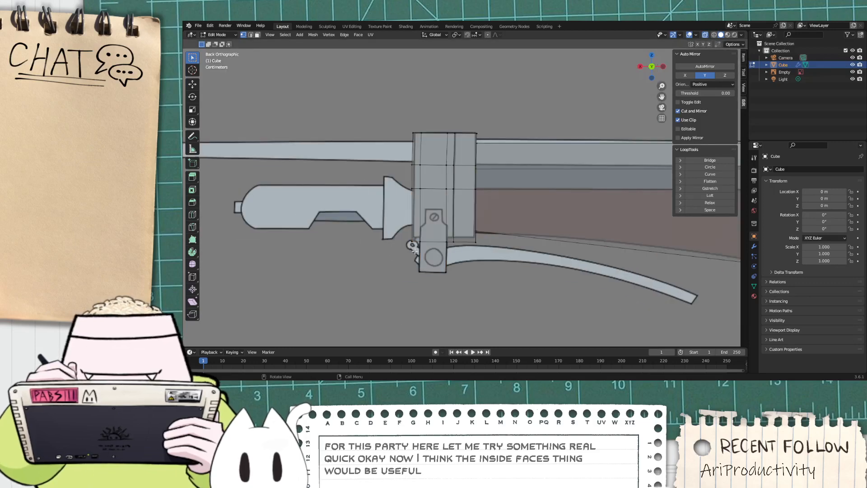
drag(366, 172, 366, 172)
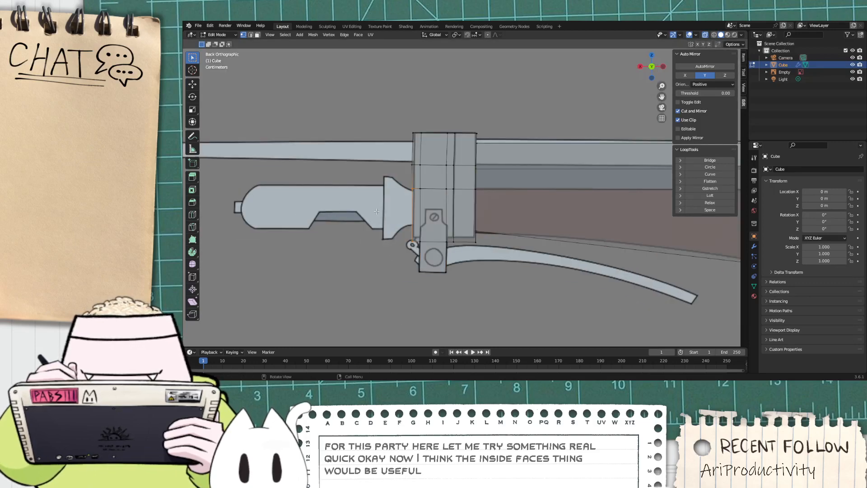
middle_drag(377, 211, 406, 221)
key(i)
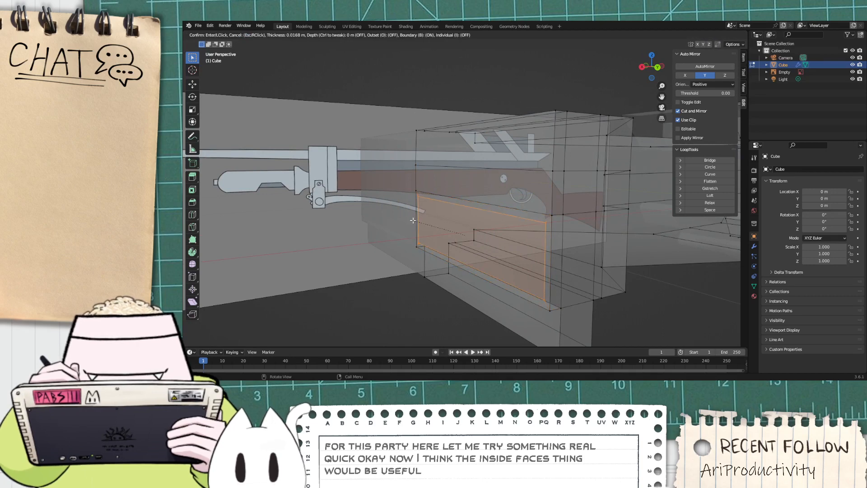
click(424, 217)
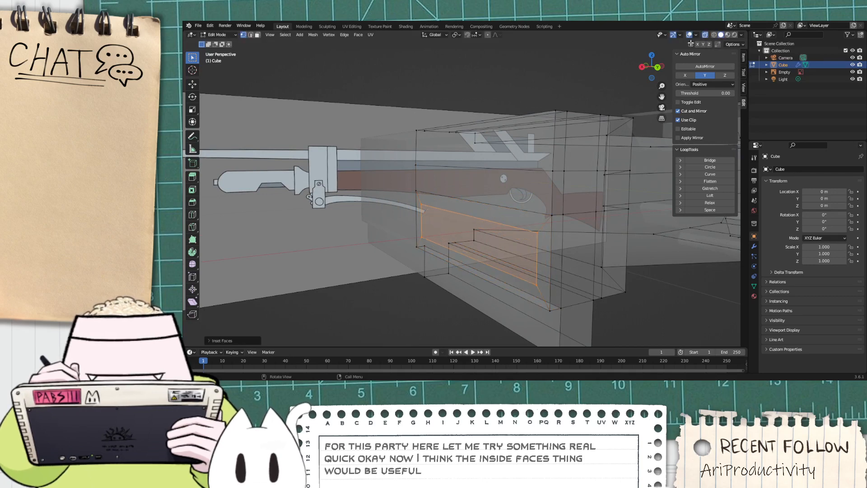
click(658, 67)
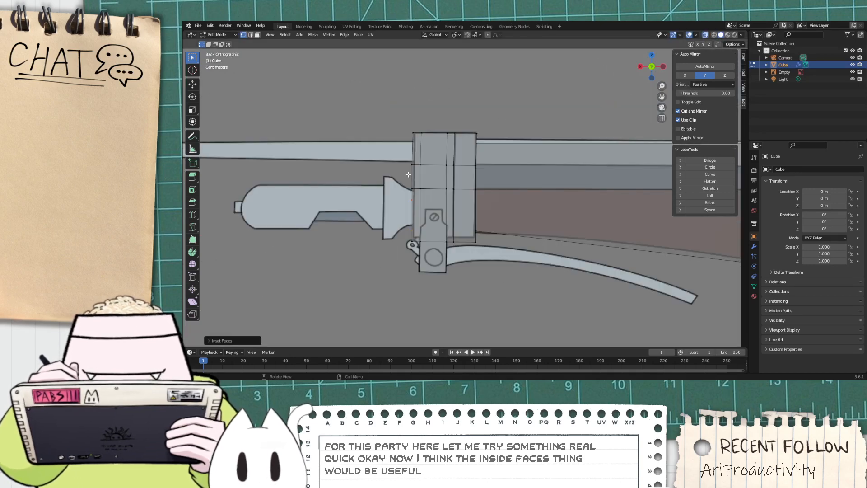
Step: Extrude the inset face out from the collar along the reference handle's neck to form a short stub
key(e)
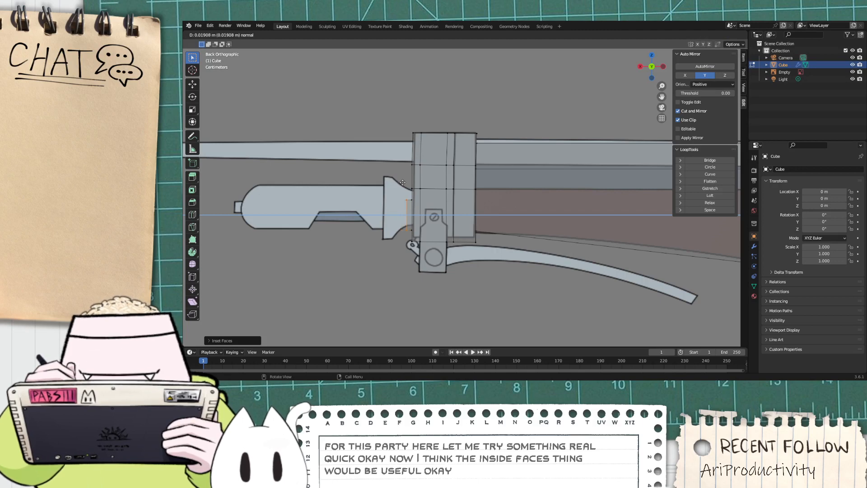
key(x)
click(396, 177)
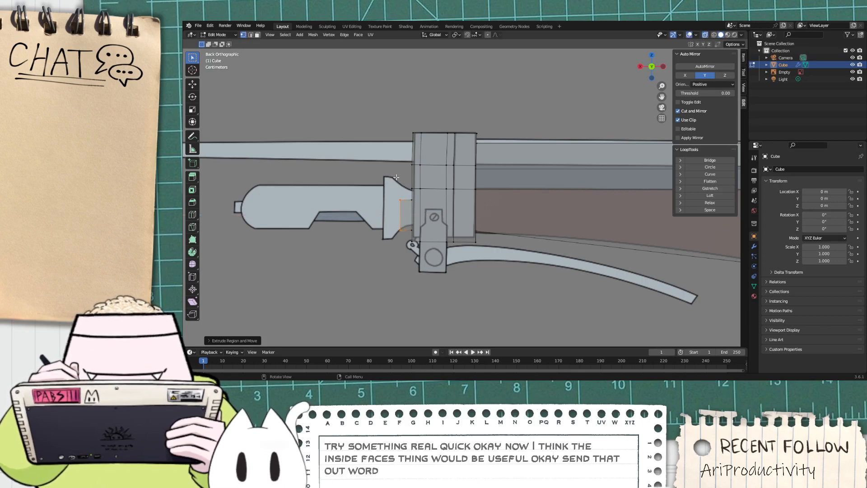
scroll(408, 170, up, 1)
scroll(408, 170, down, 1)
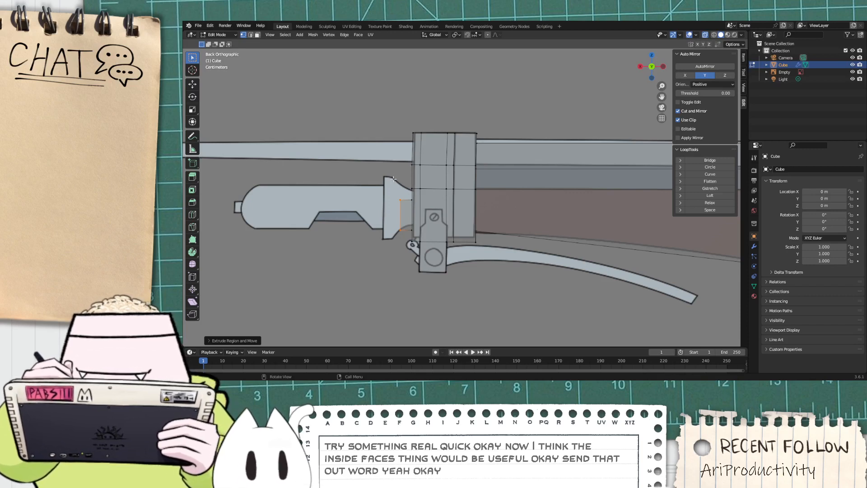
Step: Extrude the neck's end face by about 0.029 m and scale it up to flare to the reference flange height
scroll(343, 191, up, 1)
key(e)
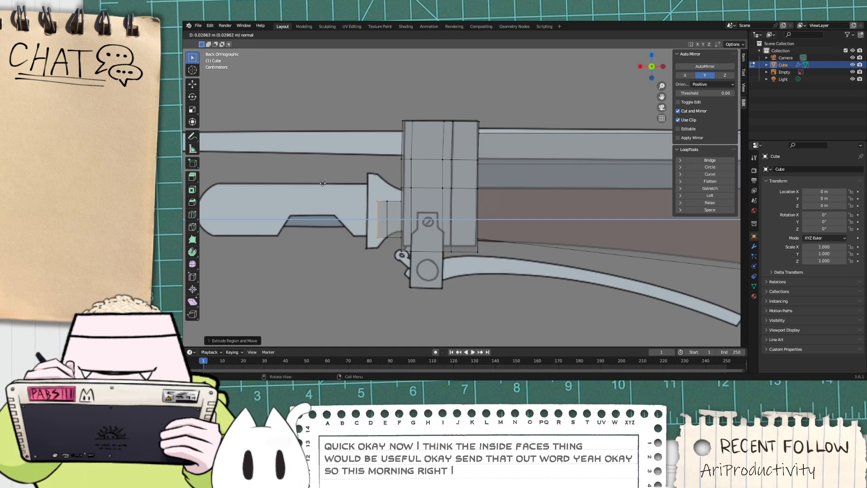
click(323, 183)
key(s)
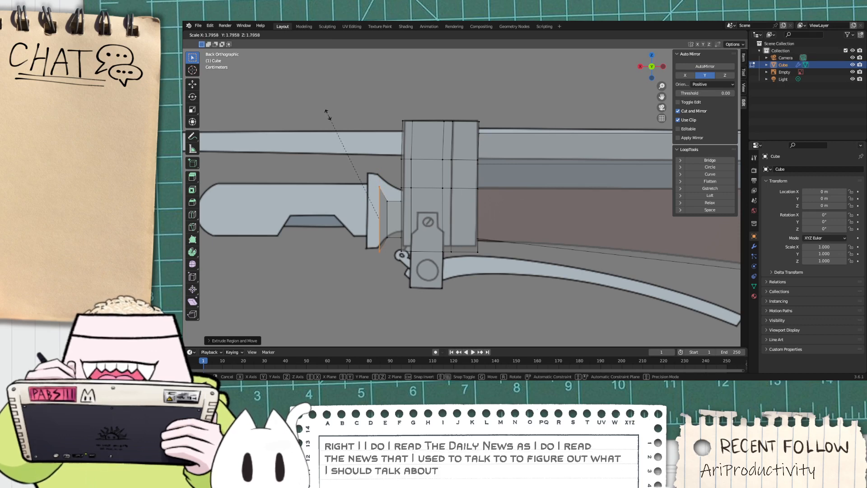
click(301, 82)
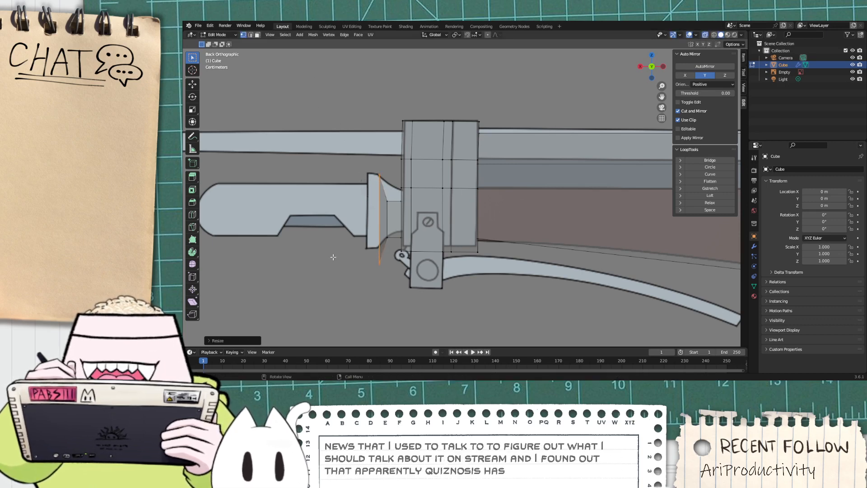
Step: Align the flared face along X with the flange's start and extrude it to the flange's outer edge
key(g)
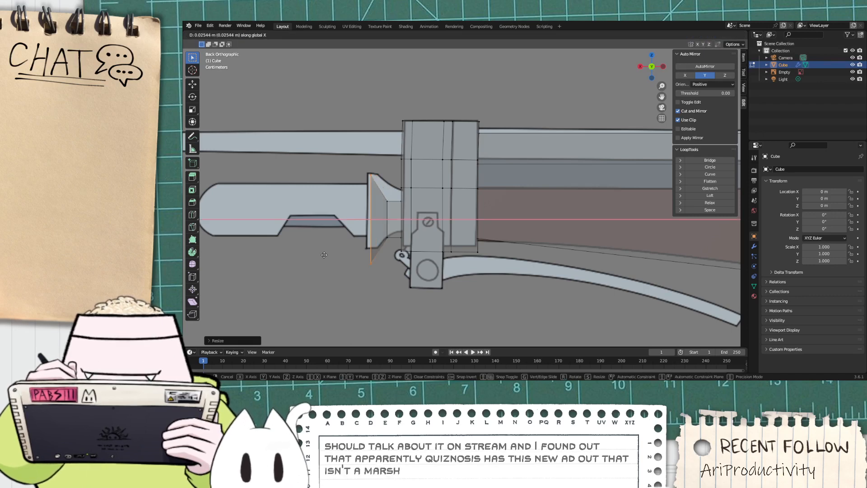
click(330, 254)
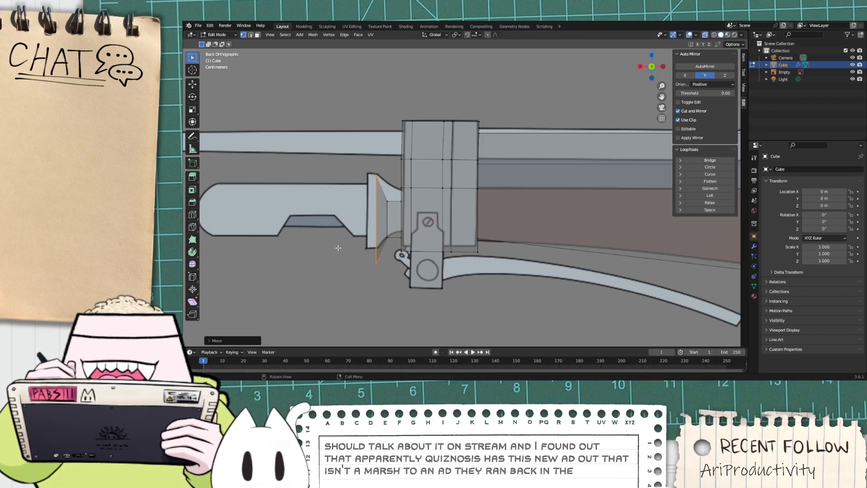
key(e)
click(329, 244)
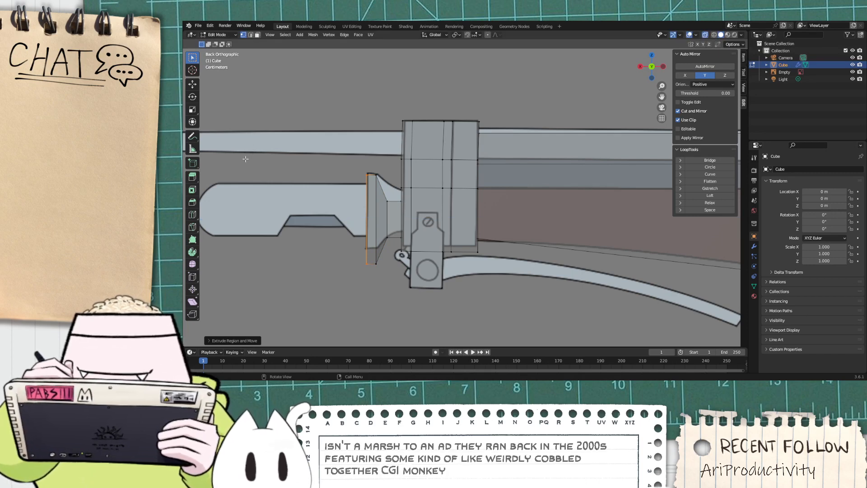
Step: Inset the flange's outer face by about 0.04 m to outline the handle's cross-section
click(193, 191)
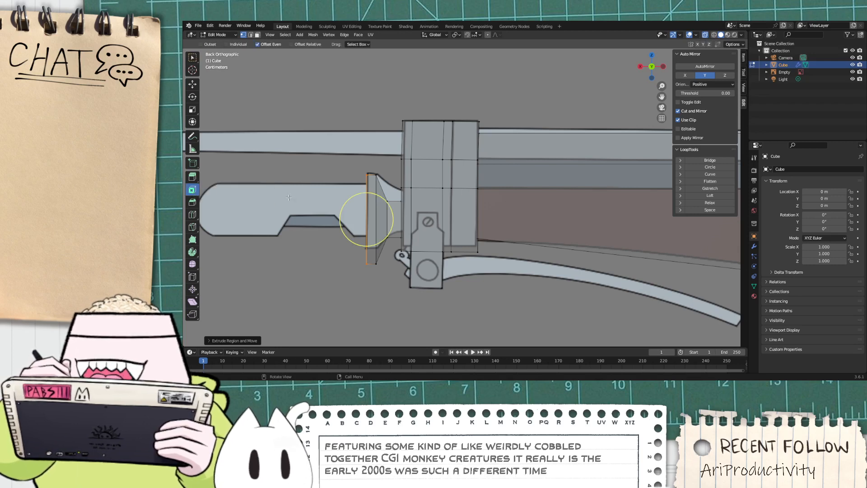
click(355, 217)
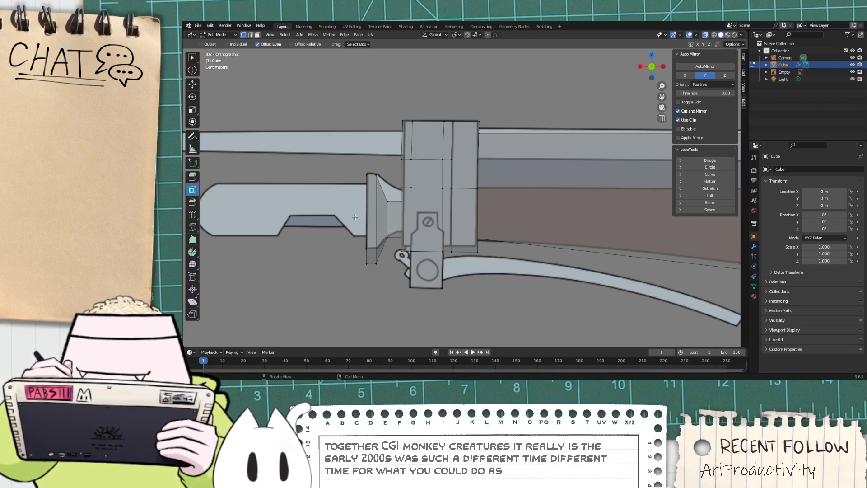
drag(370, 287, 330, 154)
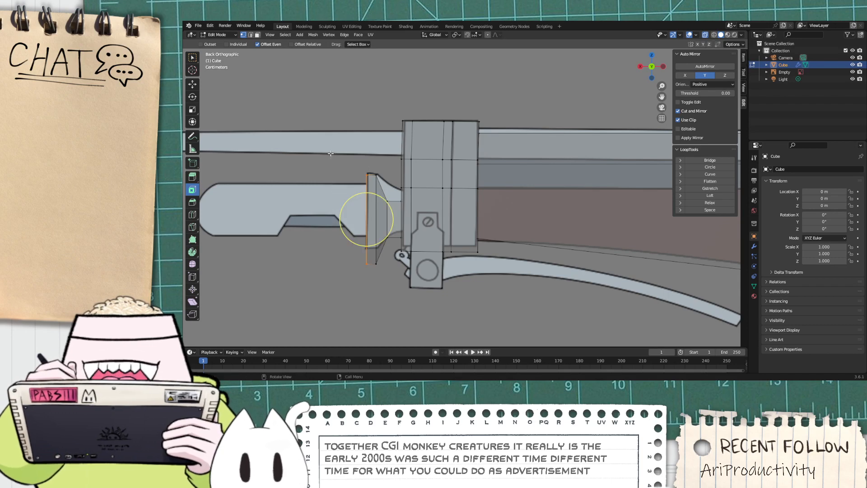
key(i)
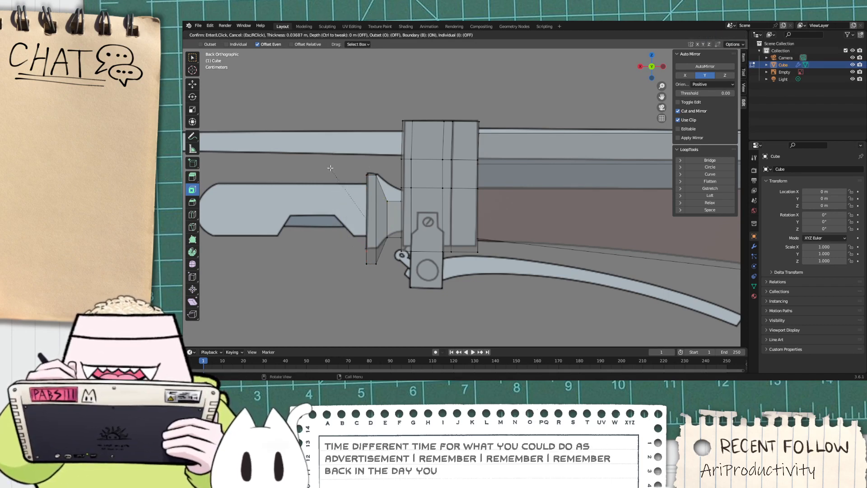
click(329, 172)
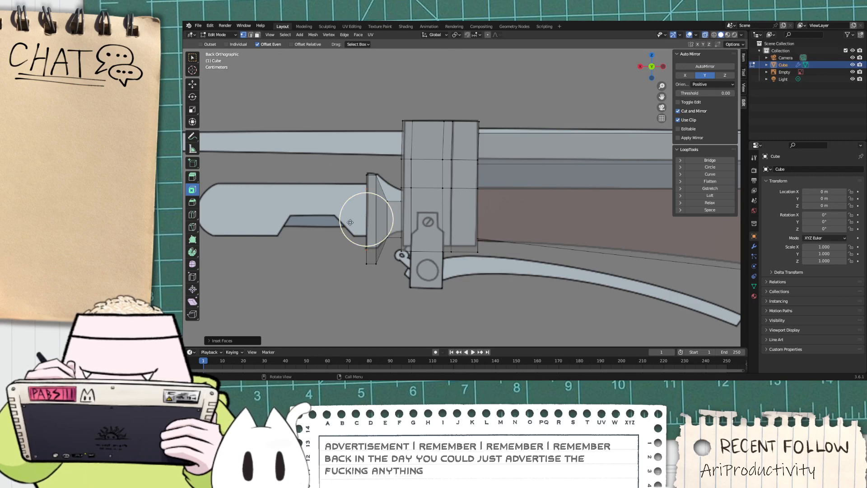
Step: Extrude the inset face along the reference handle up to where its rounded end begins
scroll(350, 222, up, 3)
scroll(335, 233, down, 2)
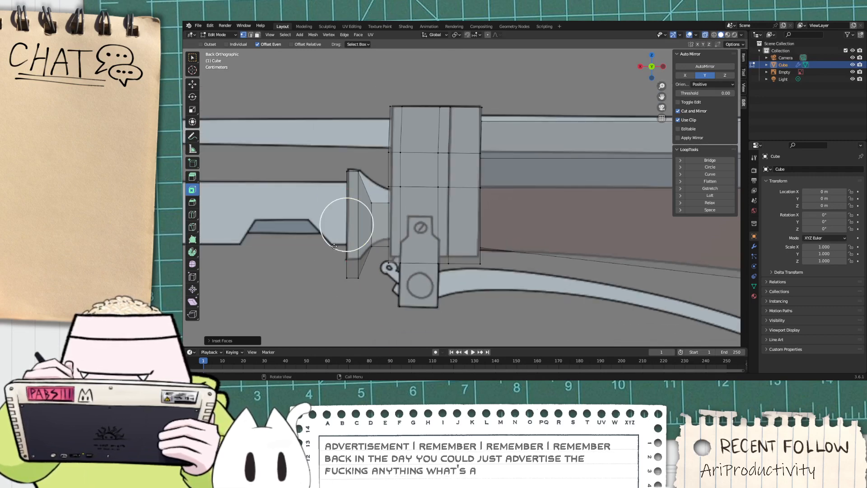
click(192, 59)
key(e)
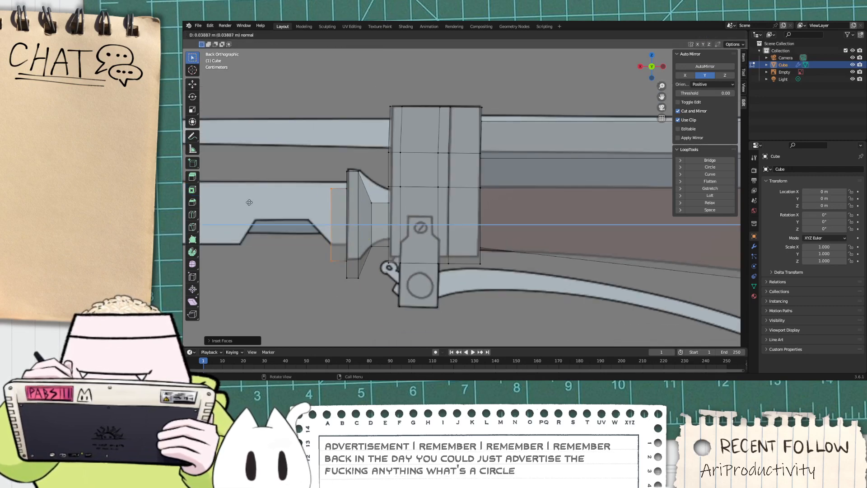
click(665, 206)
scroll(527, 246, down, 6)
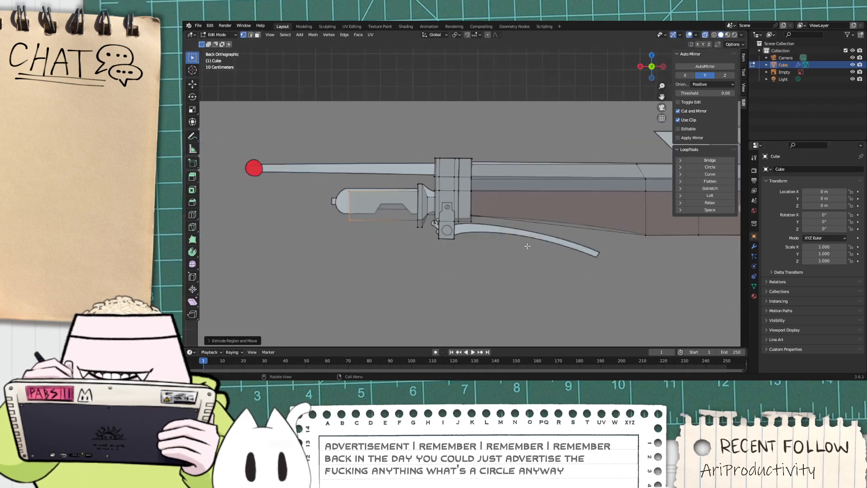
Step: Extrude the handle's end face by about 0.084 m and scale it to about 0.35 to taper the tip
scroll(311, 236, up, 6)
shift+middle_drag(316, 215, 572, 232)
key(e)
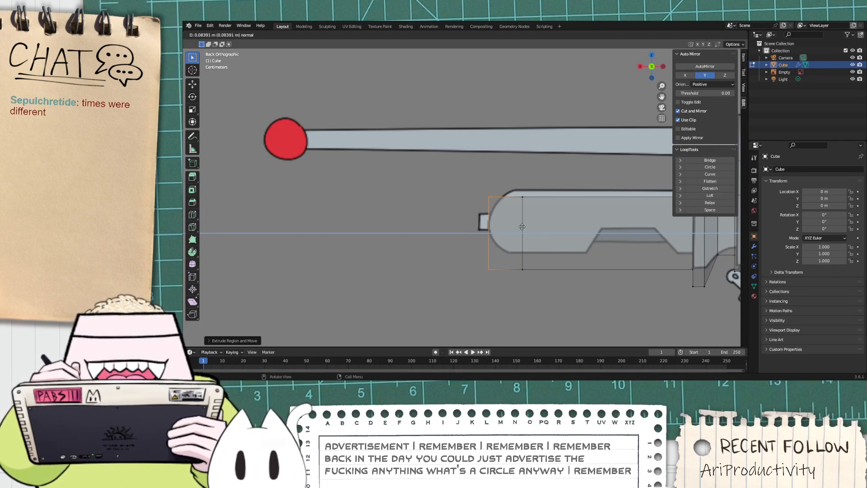
click(522, 227)
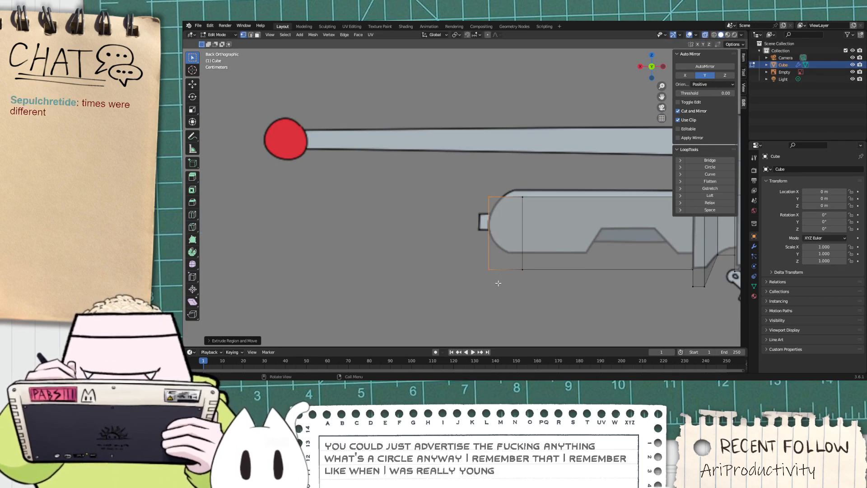
key(s)
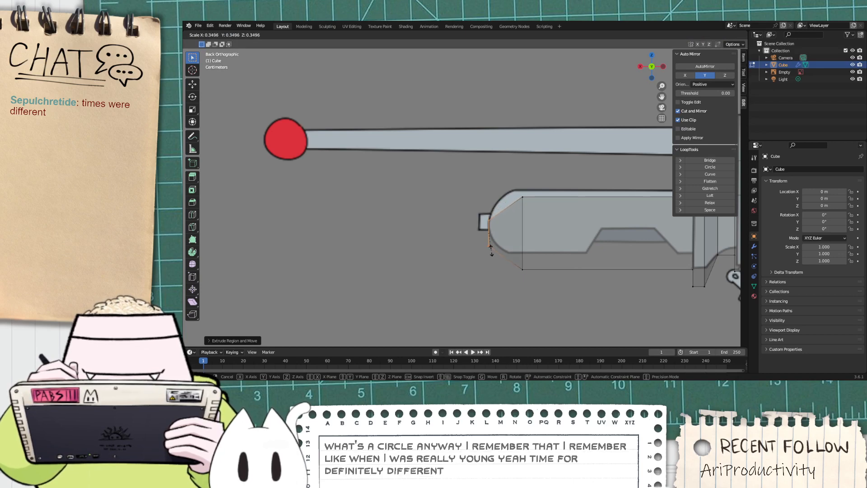
click(491, 251)
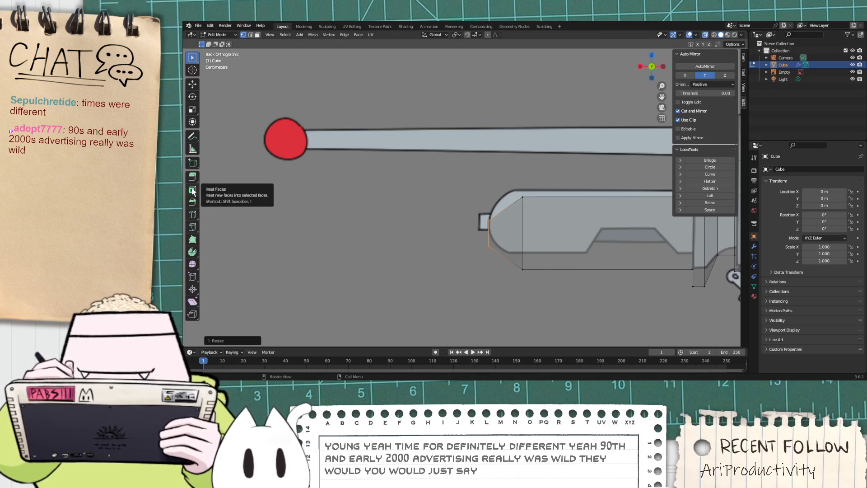
Step: Inset the handle's tip face and extrude it to the outer edge of the small reference knob
key(i)
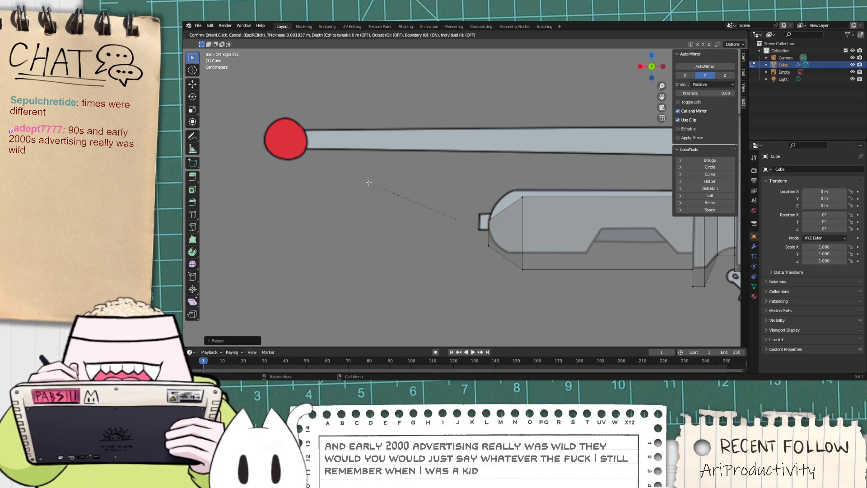
click(368, 206)
key(e)
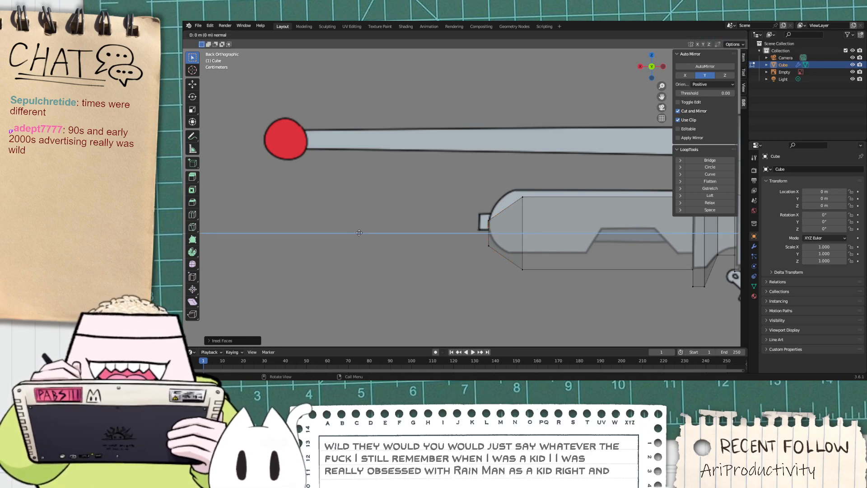
click(350, 232)
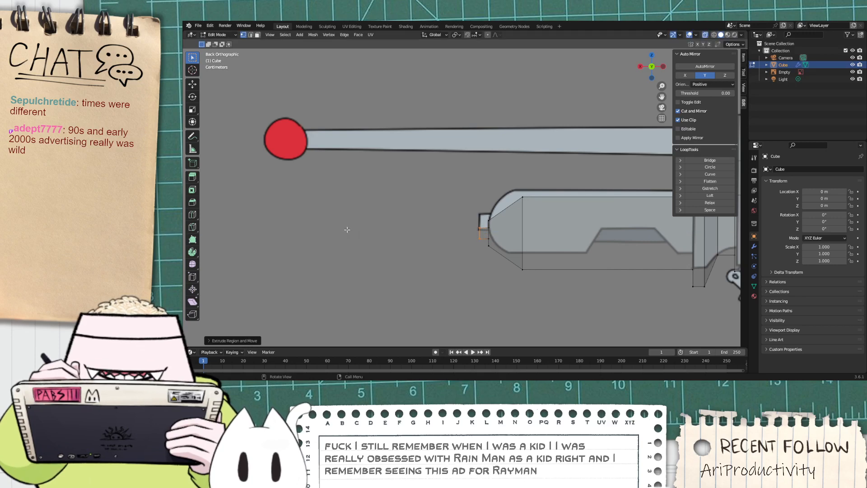
Step: Slide the collar's upper horizontal edge loop slightly down, just below the reference rod's lower edge
scroll(348, 231, down, 6)
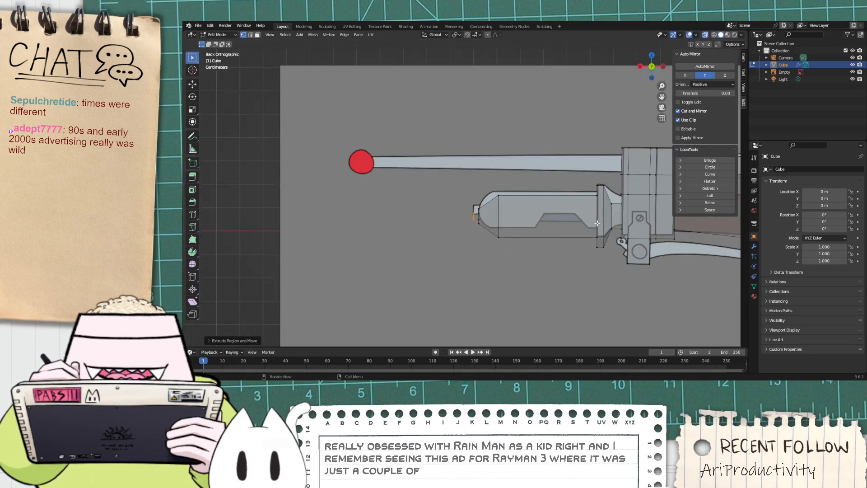
shift+middle_drag(632, 279, 492, 274)
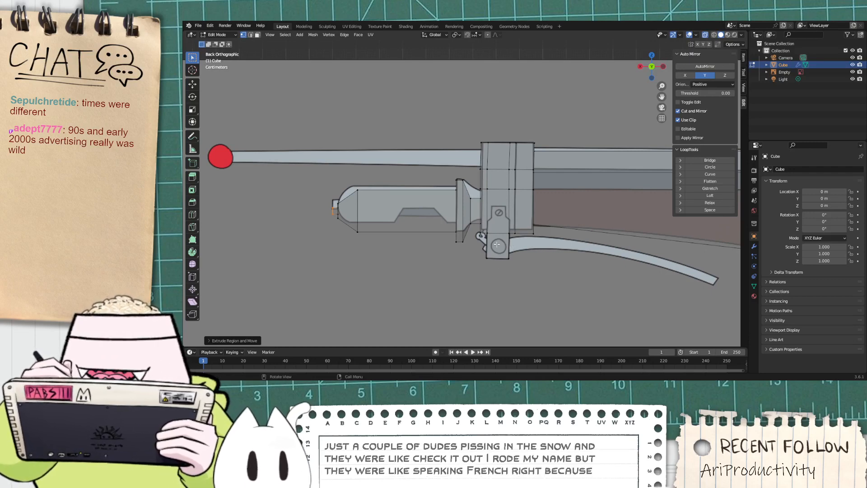
scroll(474, 124, up, 3)
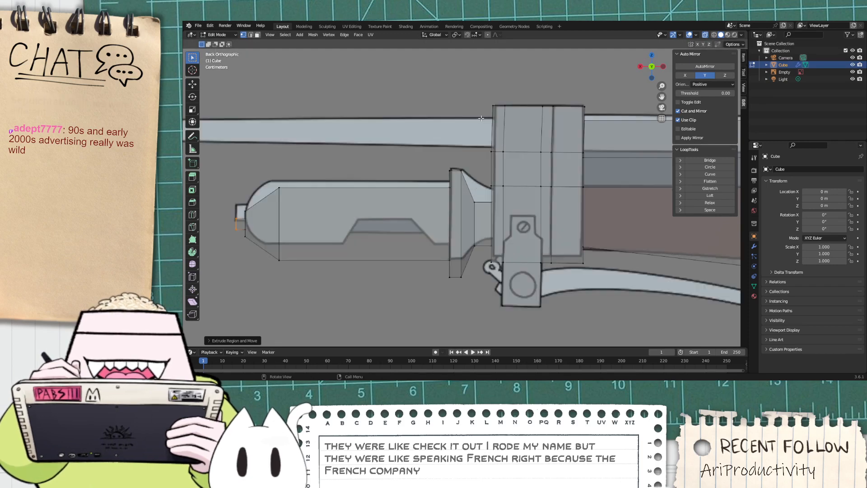
shift+middle_drag(499, 152, 541, 209)
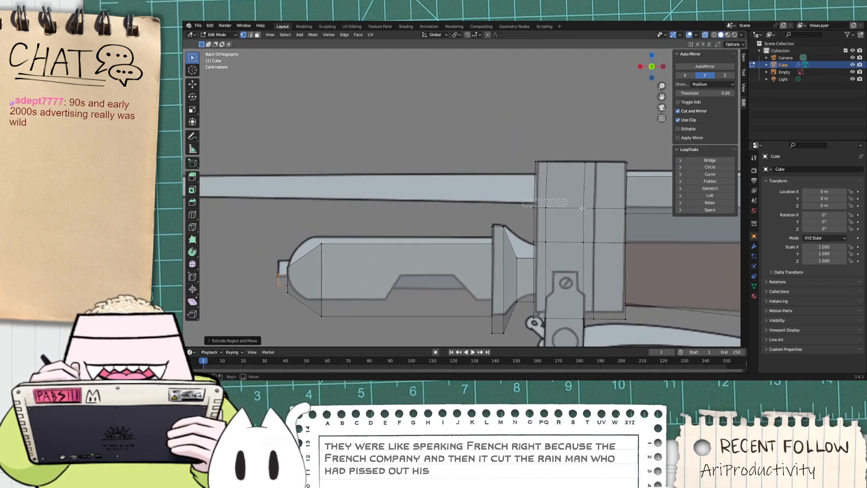
drag(523, 200, 643, 211)
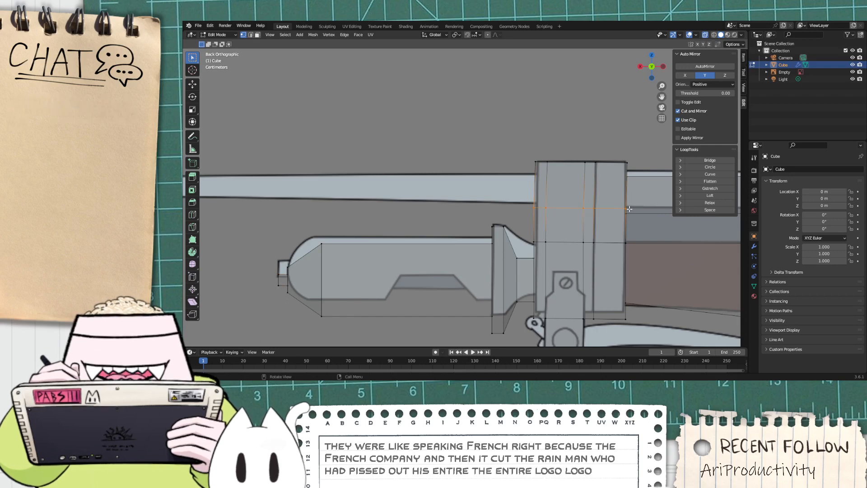
key(g)
key(g)
click(623, 215)
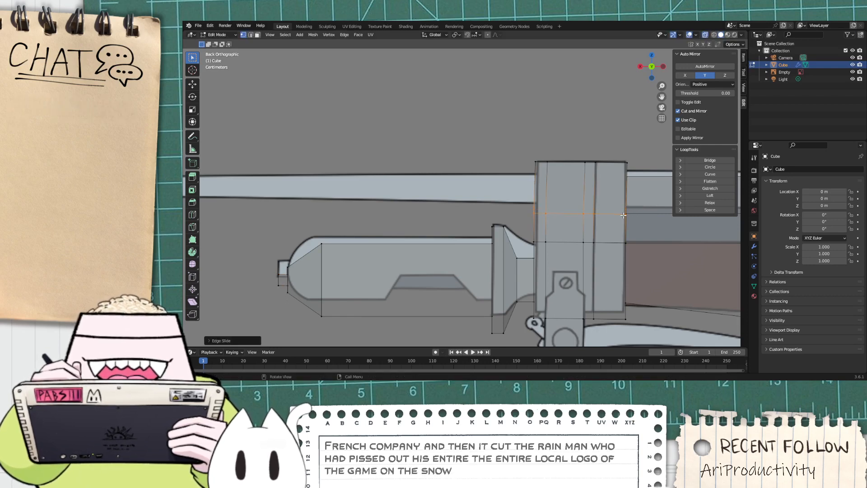
Step: Inset the collar's upper end face where the long reference rod meets it
click(539, 222)
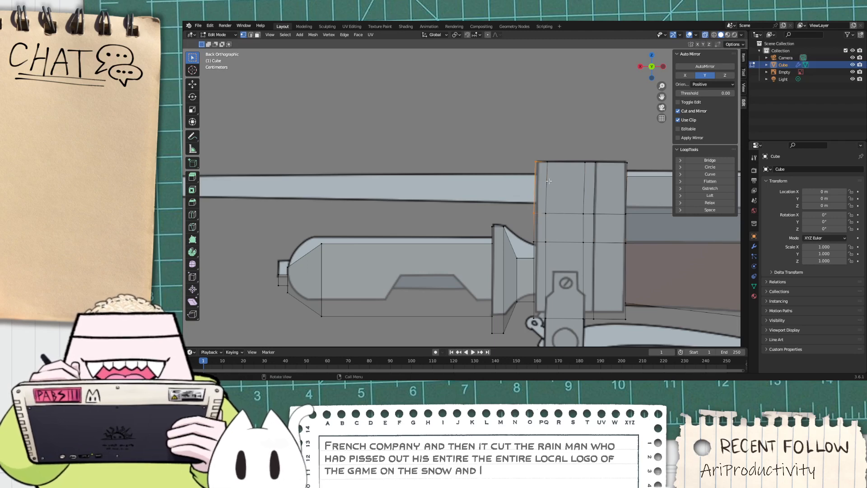
scroll(549, 183, down, 6)
scroll(604, 237, up, 5)
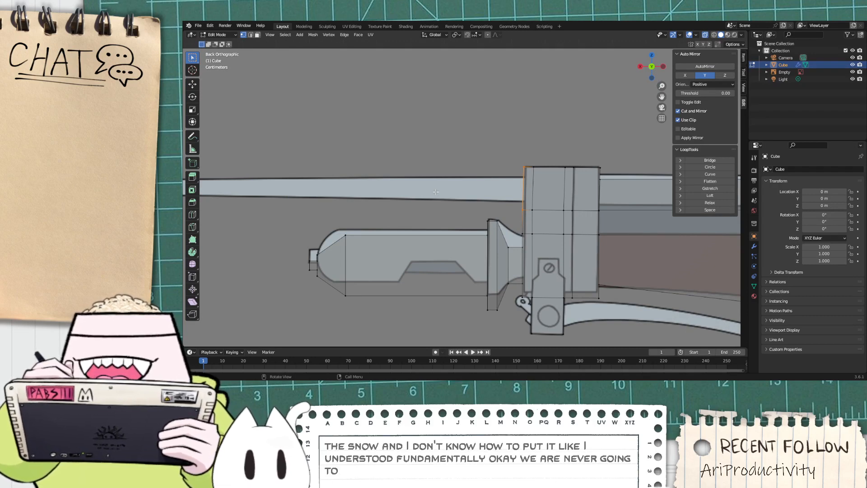
key(i)
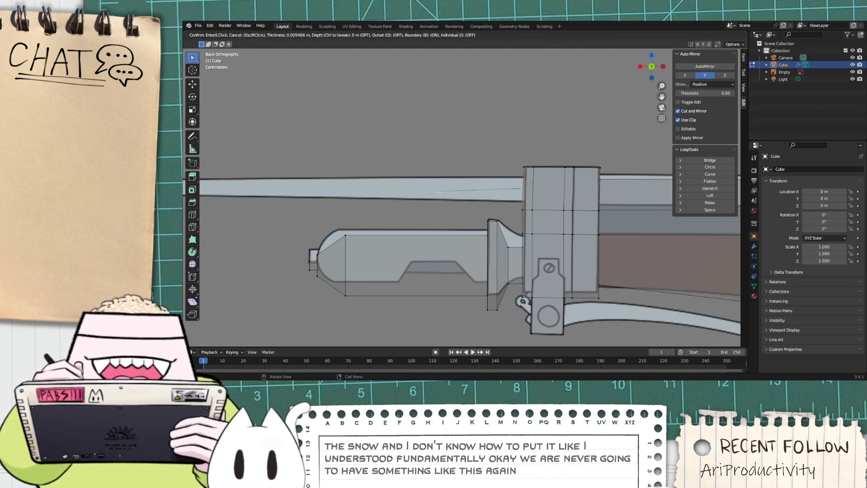
click(445, 198)
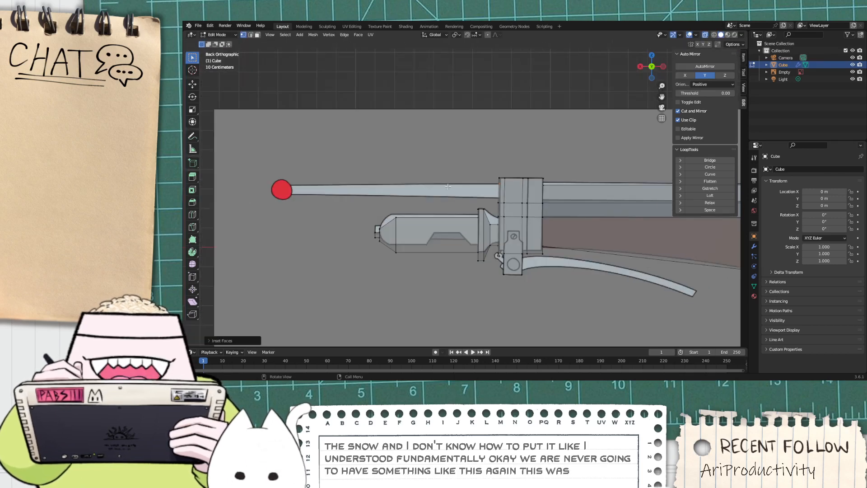
Step: Extrude the collar's inset face along X to the edge of the red ball and scale the end to about 0.64 to taper the rod
scroll(445, 189, down, 3)
key(e)
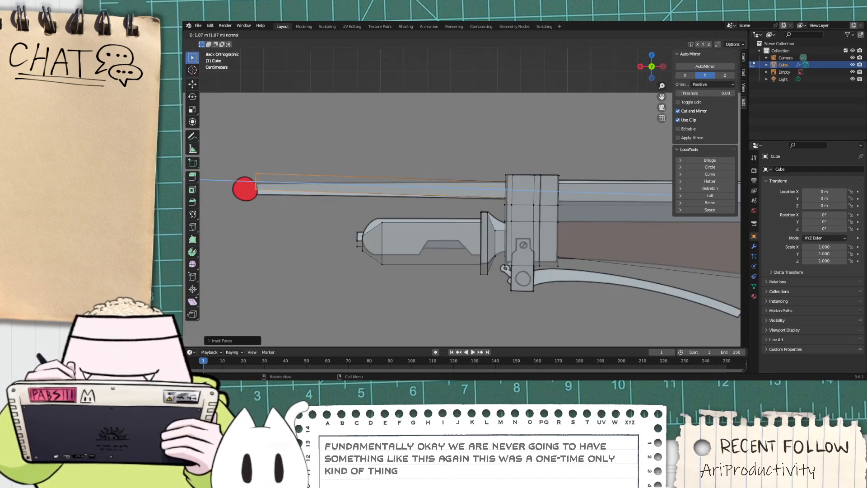
key(x)
click(201, 207)
scroll(201, 207, down, 3)
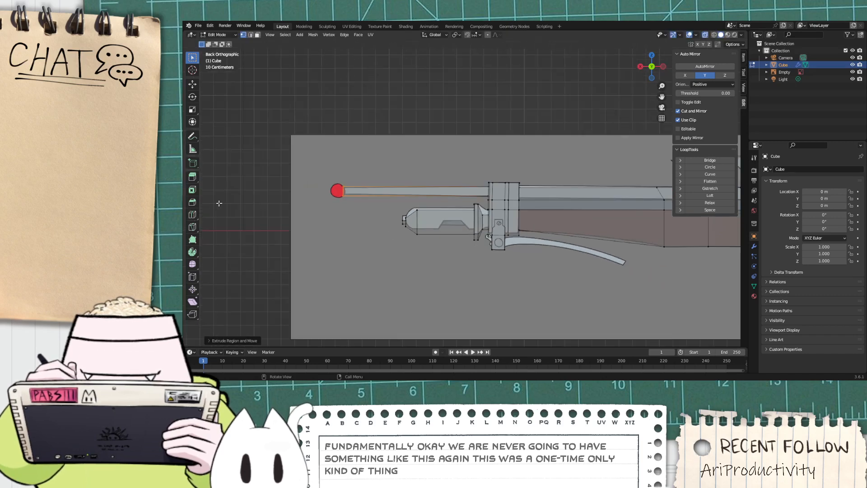
scroll(219, 203, up, 3)
key(s)
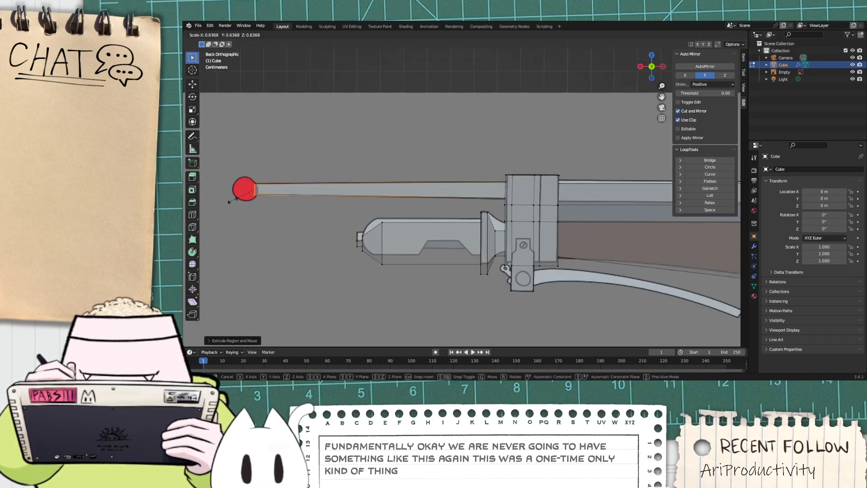
click(231, 201)
scroll(212, 202, down, 3)
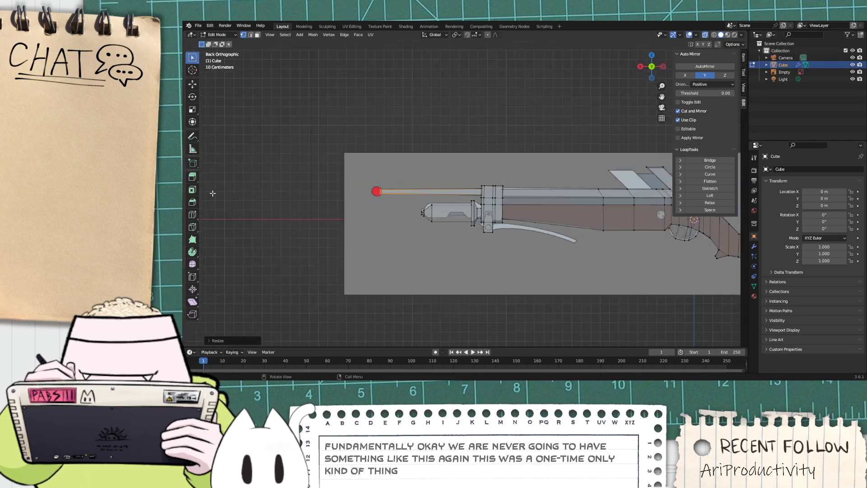
Step: Extrude the rod's tip face in place and scale it up to form the base of the red ball
scroll(207, 202, up, 3)
key(e)
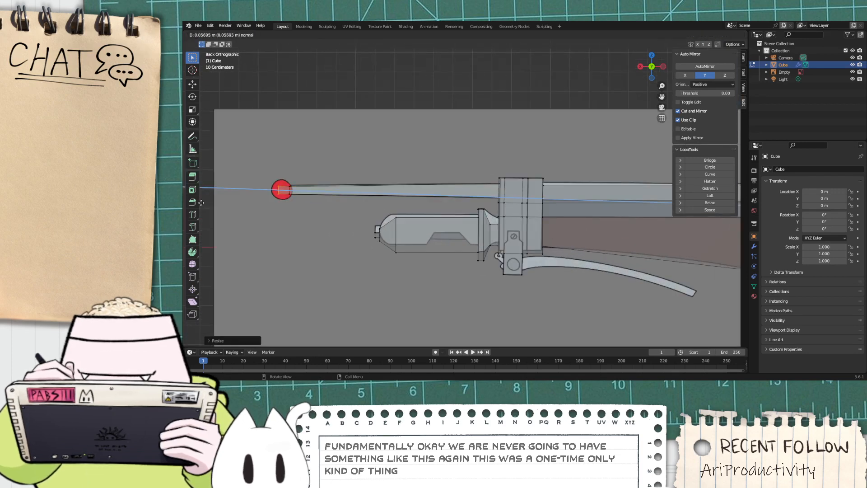
click(202, 203)
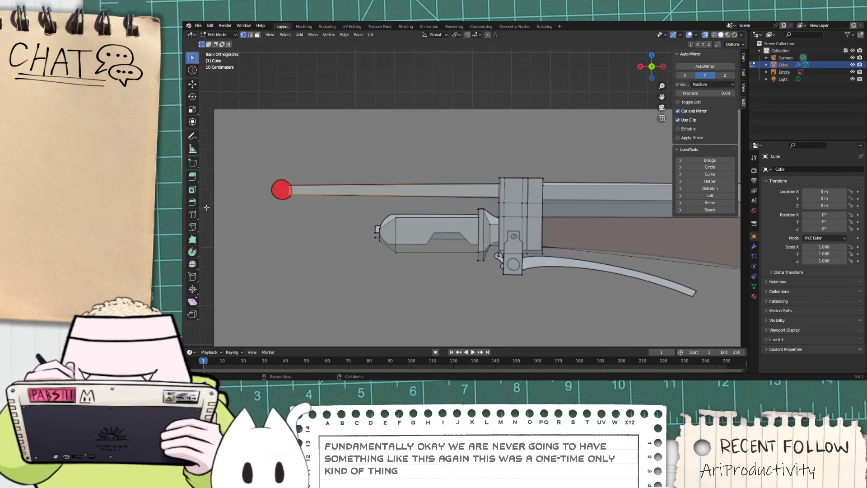
key(s)
click(211, 151)
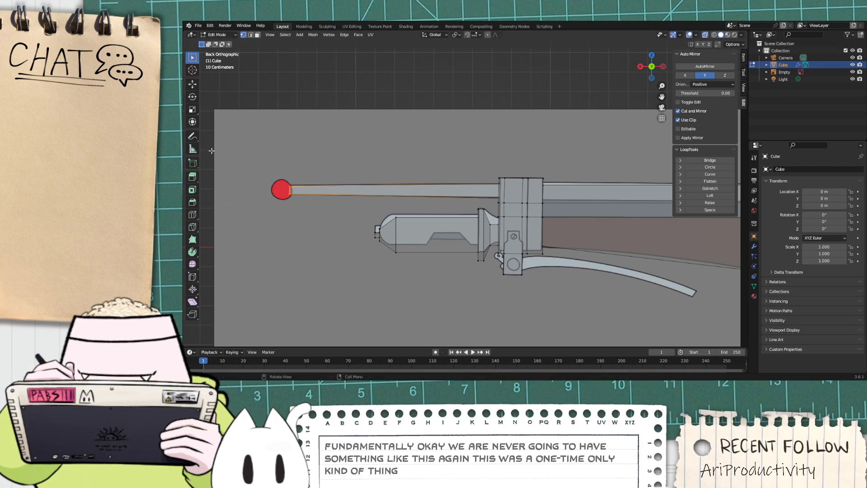
key(s)
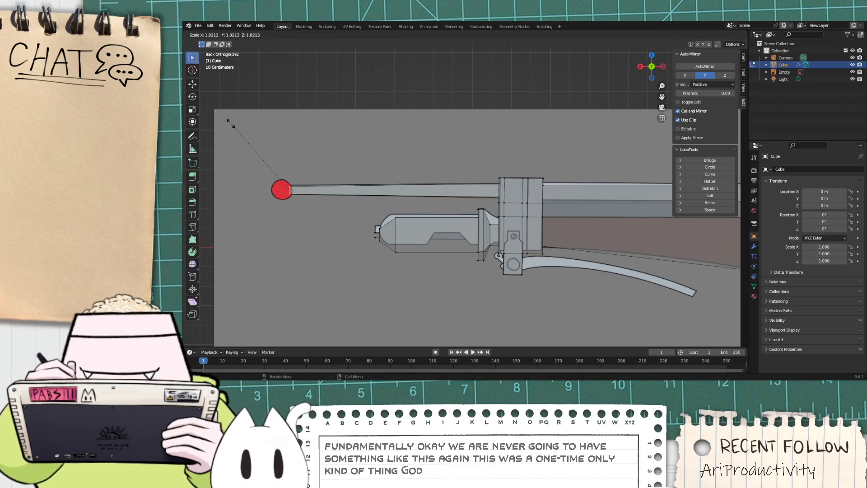
click(306, 311)
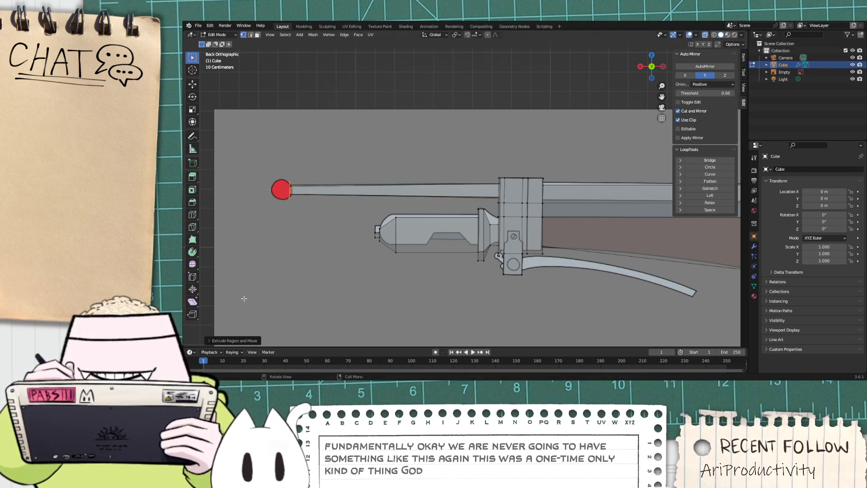
Step: Extrude the enlarged tip face along X by about 0.093 m to span the red ball
scroll(244, 299, up, 2)
key(e)
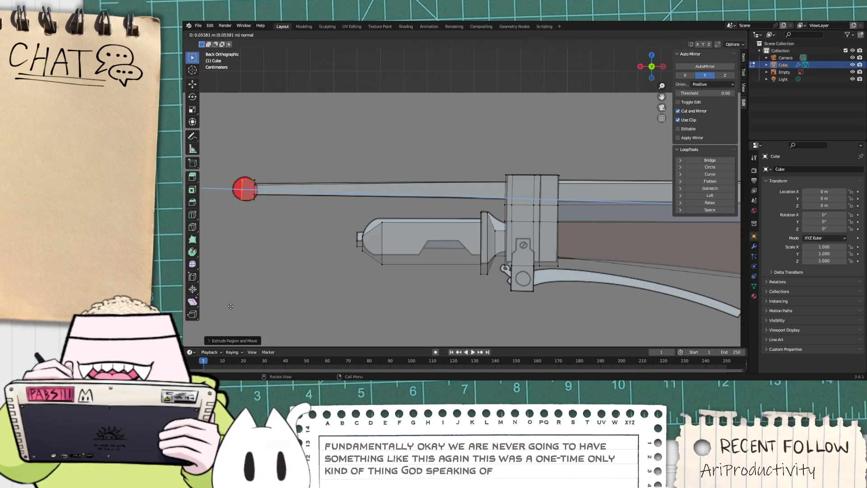
key(x)
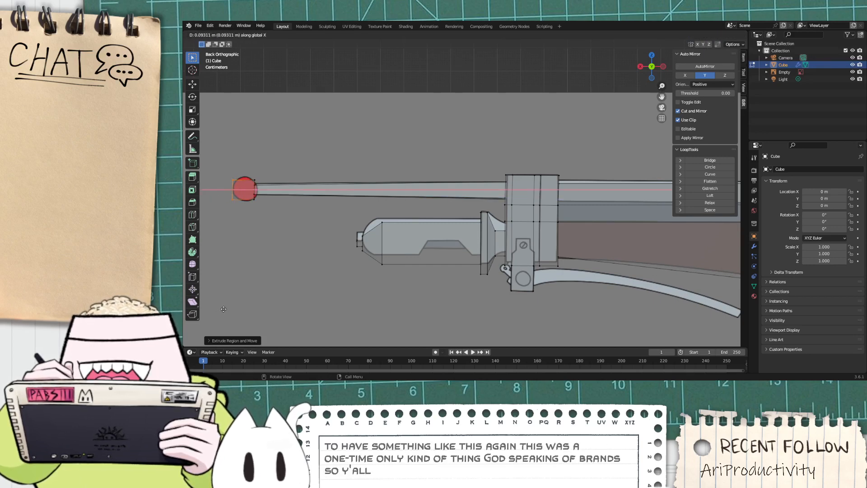
click(218, 307)
scroll(242, 304, down, 3)
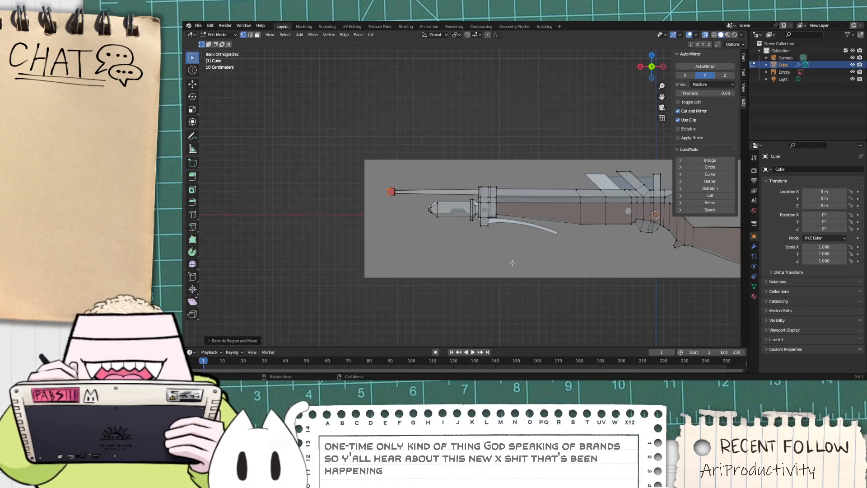
Step: Add two vertical loop cuts across the handle's long middle section
scroll(473, 267, up, 5)
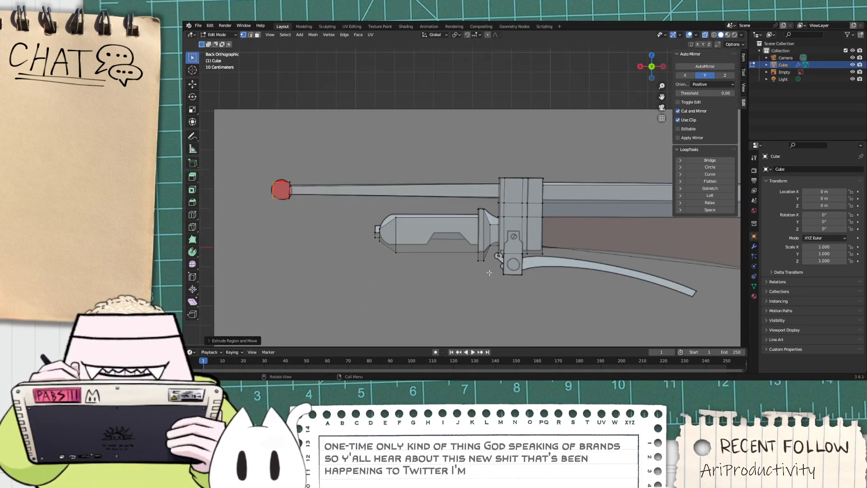
scroll(472, 266, up, 1)
scroll(417, 299, up, 1)
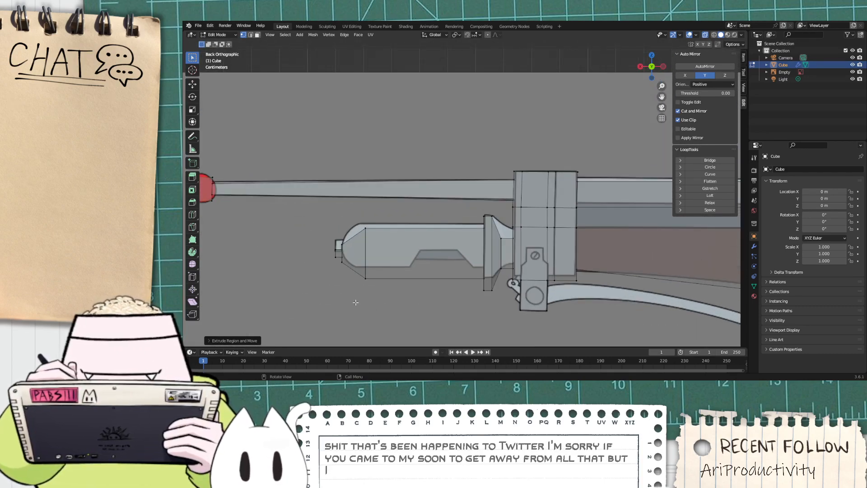
click(373, 227)
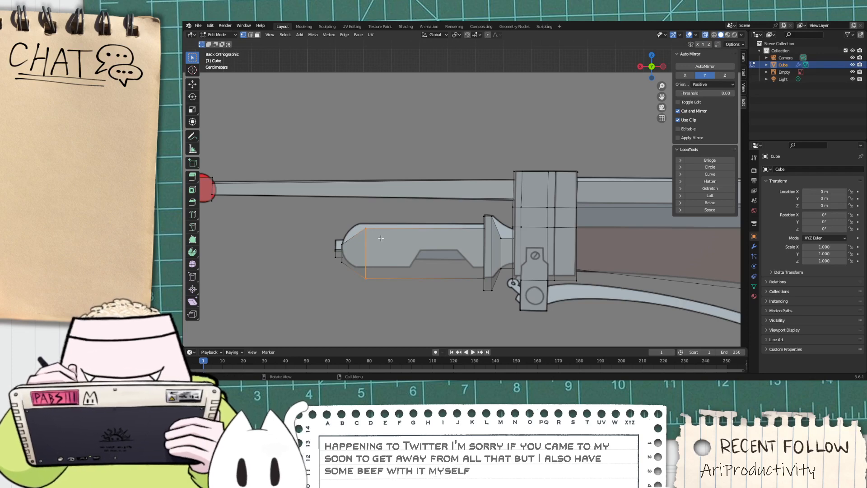
key(ctrl+r)
click(445, 258)
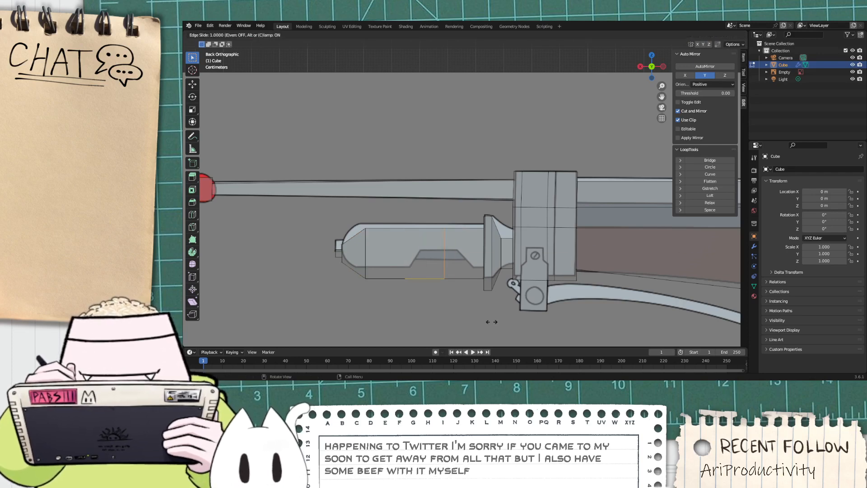
click(388, 295)
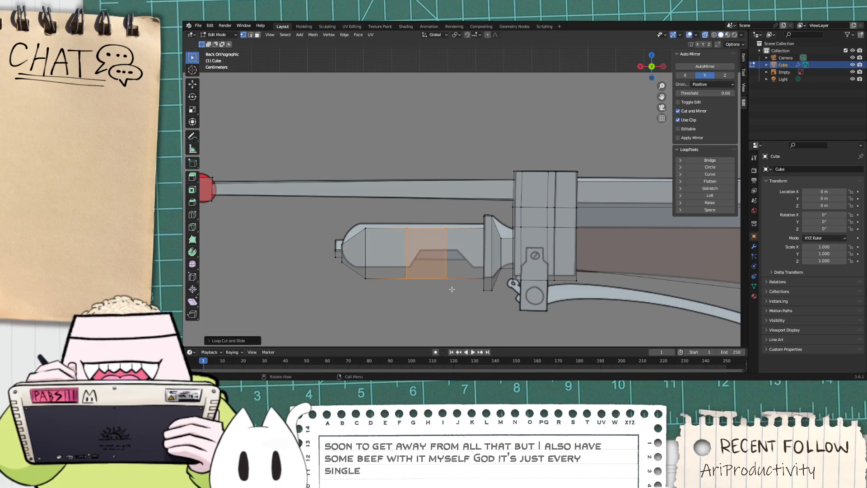
Step: Slide the handle's loop cut nearer the collar by about 0.7 to the lower collar-side corner of the reference notch
drag(439, 234, 433, 219)
scroll(421, 278, up, 3)
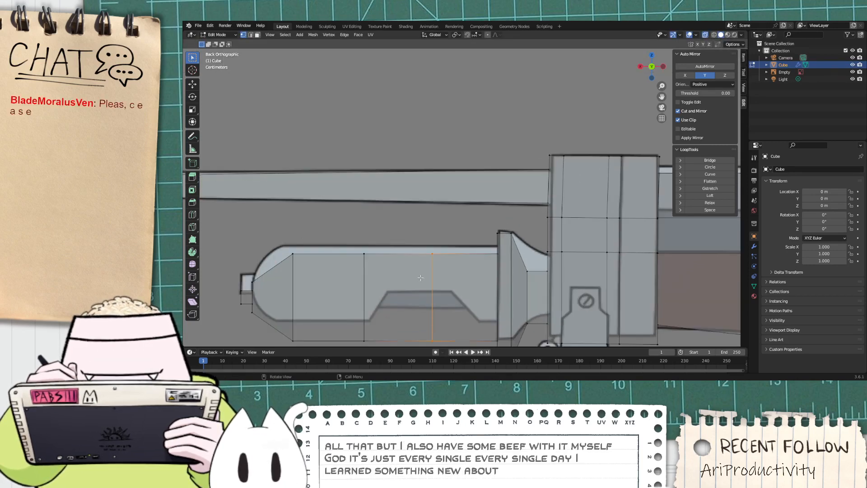
scroll(421, 280, down, 2)
scroll(421, 279, down, 2)
scroll(419, 323, up, 4)
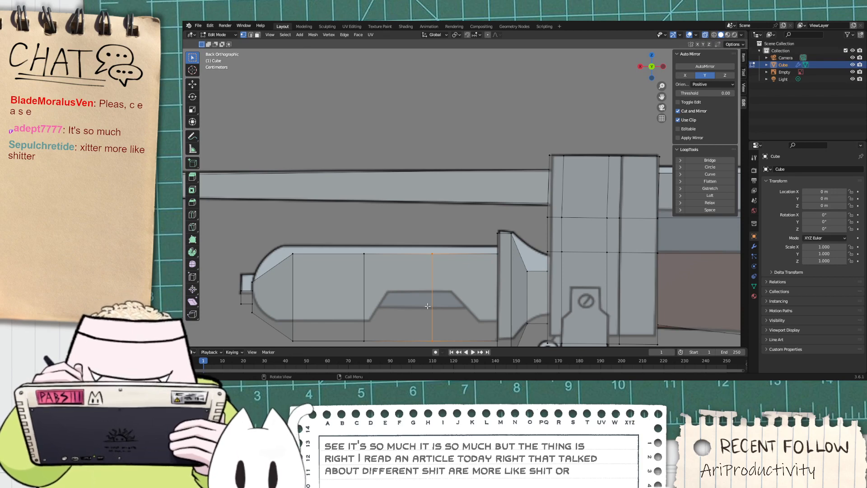
key(g)
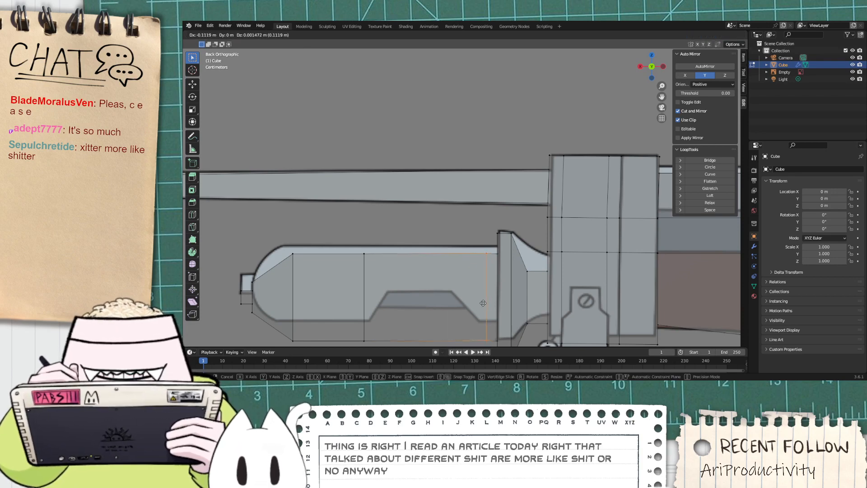
key(g)
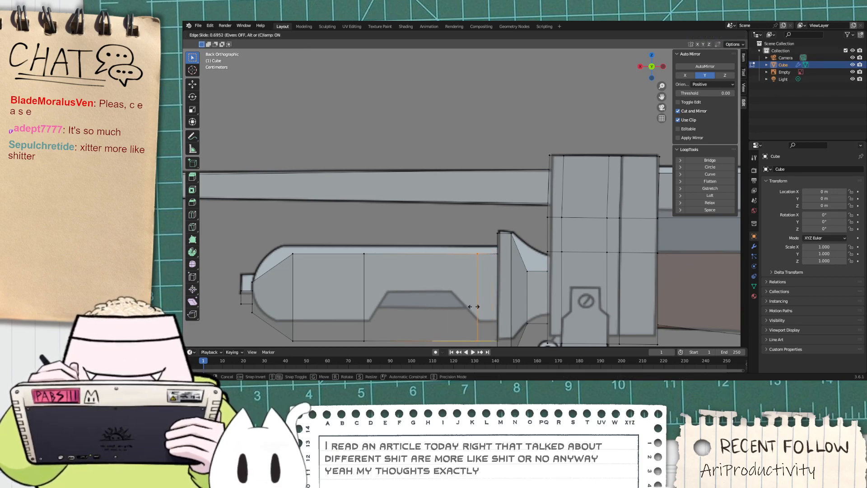
click(475, 307)
Step: Add two more vertical loop cuts between the loops that bound the handle's reference notch
key(ctrl+r)
scroll(414, 323, up, 1)
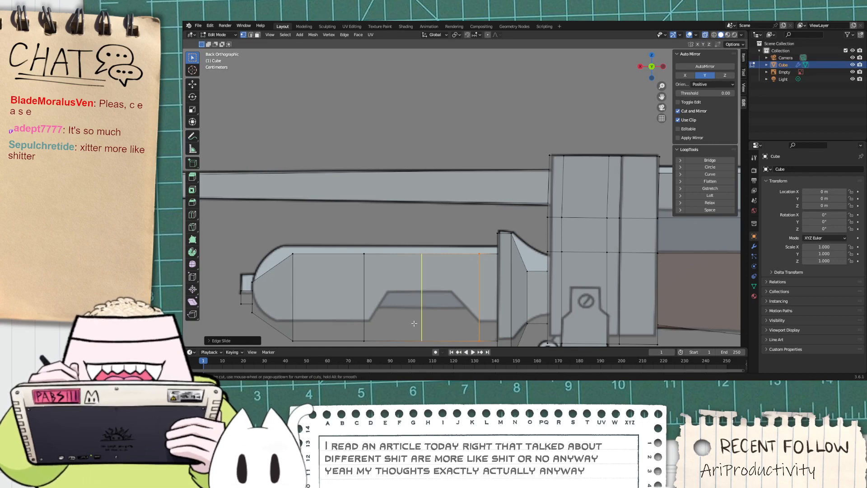
click(414, 324)
click(414, 328)
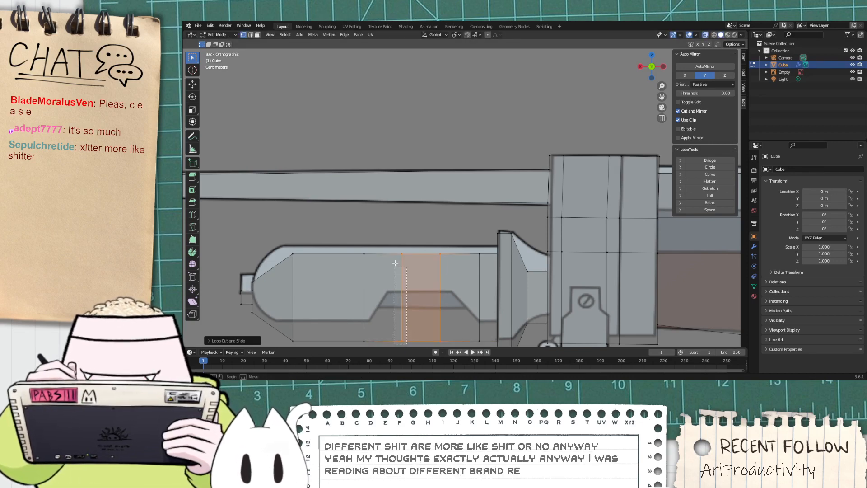
Step: Slide the two inner handle loops outward to the upper corners of the reference notch
click(399, 237)
key(g)
key(g)
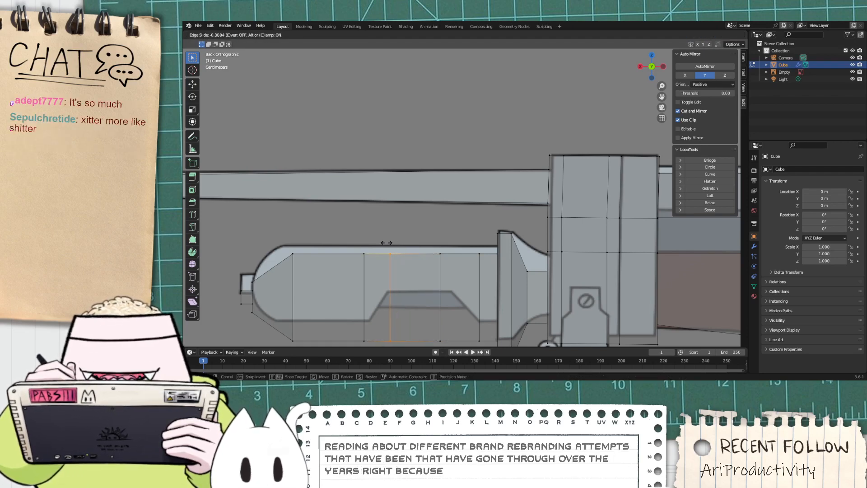
click(387, 243)
drag(433, 245, 444, 348)
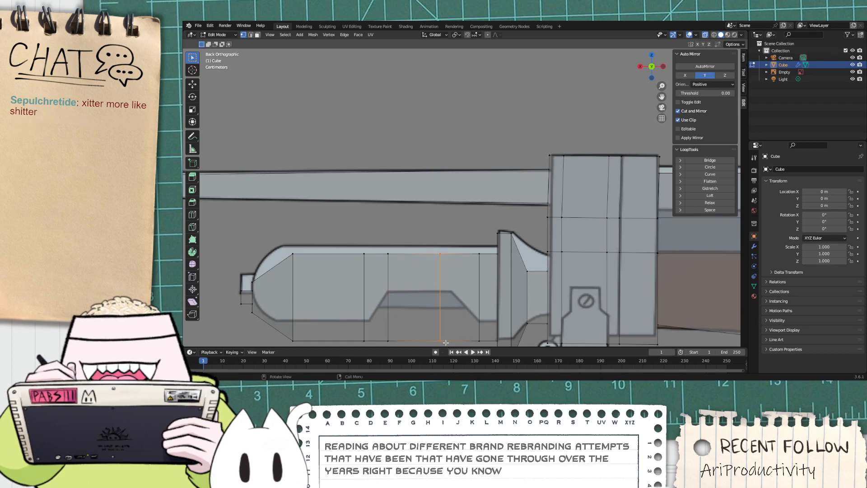
key(g)
key(g)
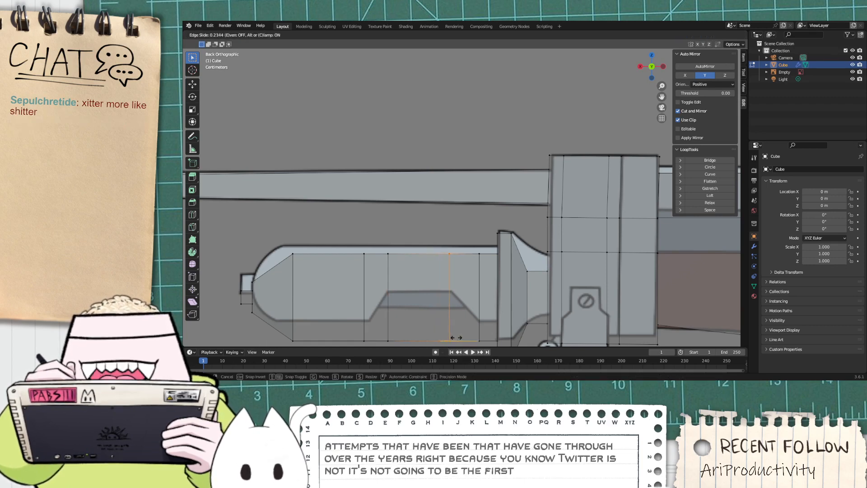
click(450, 338)
Step: Move the handle's bottom edge between the inner loops up along Z by about 0.095 m to shape the notch
scroll(452, 321, down, 4)
scroll(426, 312, up, 2)
scroll(431, 316, up, 1)
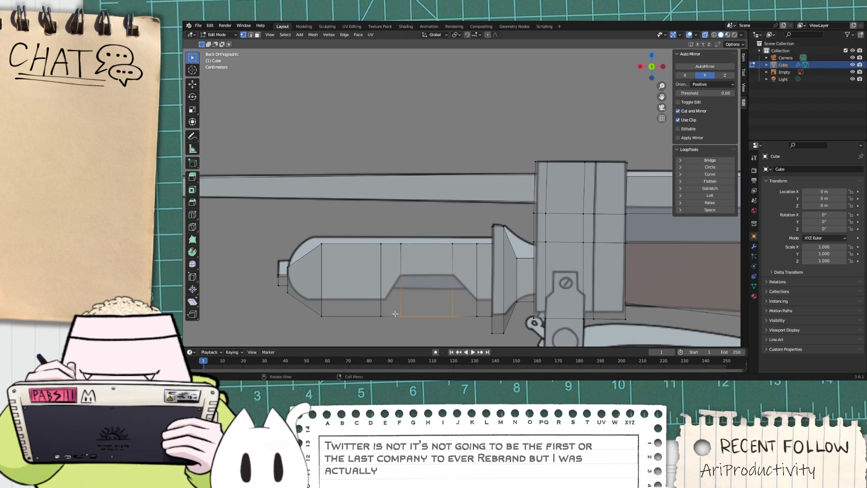
click(402, 316)
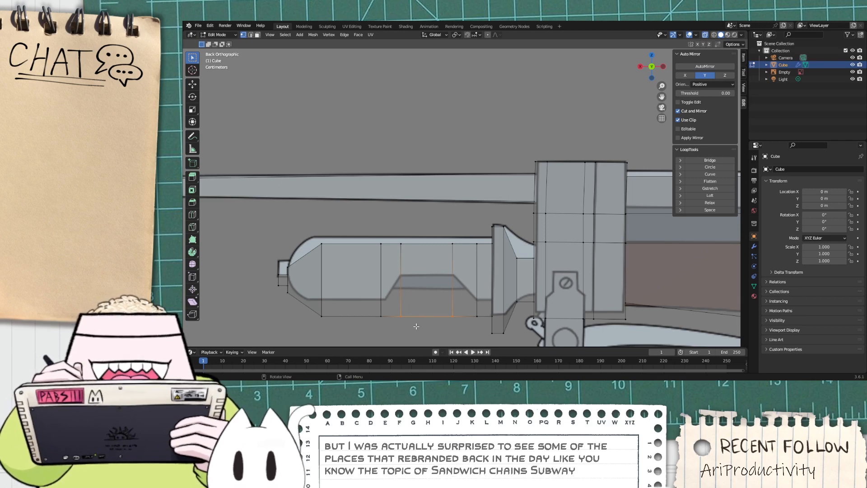
scroll(413, 320, up, 1)
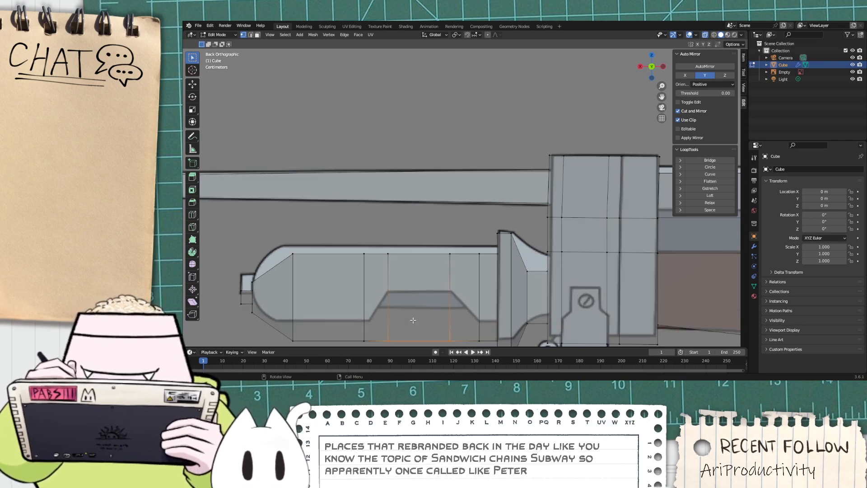
key(g)
key(z)
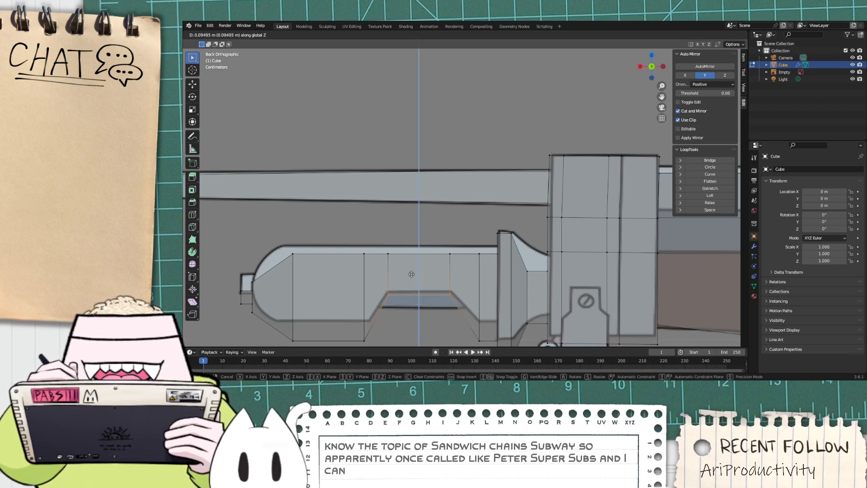
click(412, 274)
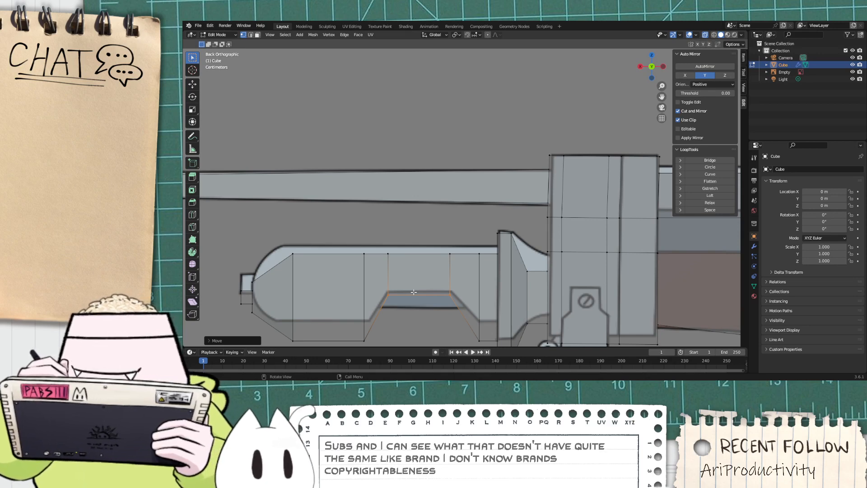
scroll(406, 298, down, 1)
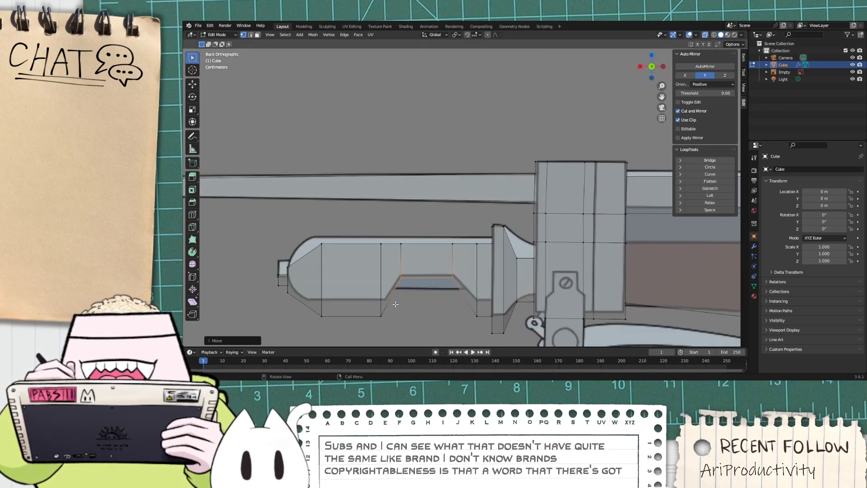
scroll(421, 295, down, 1)
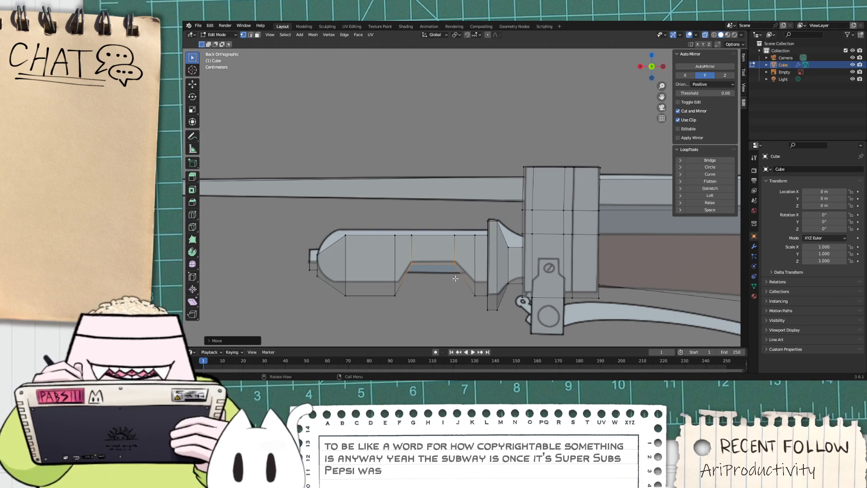
scroll(484, 270, down, 5)
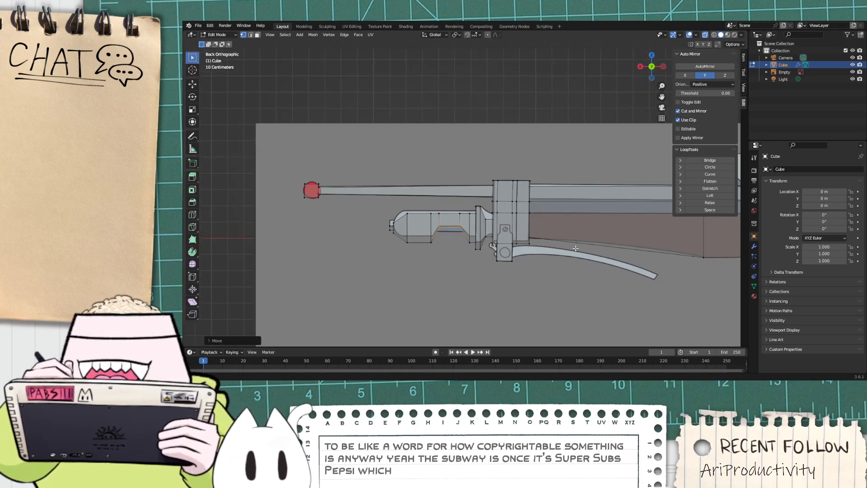
scroll(468, 251, up, 2)
shift+middle_drag(468, 251, 402, 226)
scroll(375, 246, down, 1)
scroll(310, 257, up, 4)
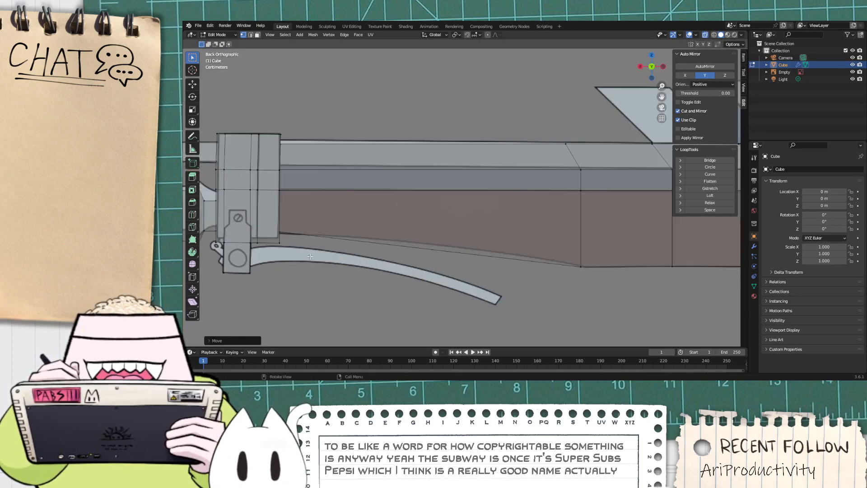
Step: Select the lever-side face of the clamp block beneath the collar
shift+middle_drag(247, 309, 546, 308)
scroll(588, 309, up, 2)
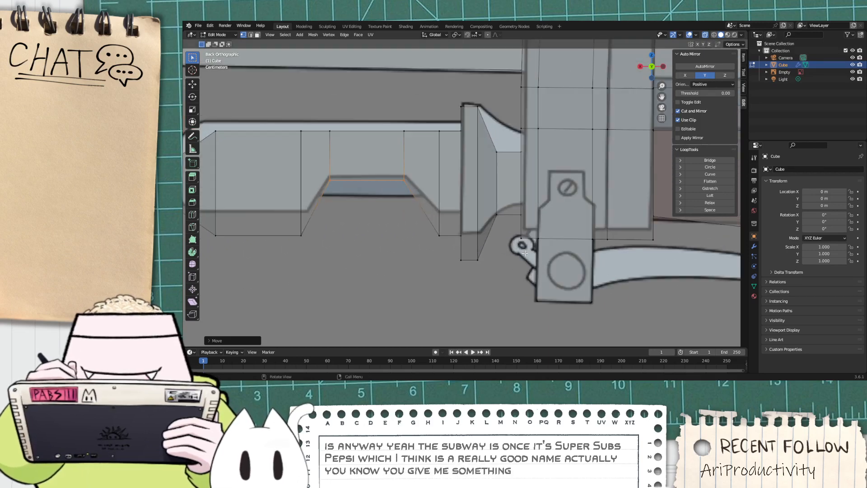
drag(603, 307, 575, 230)
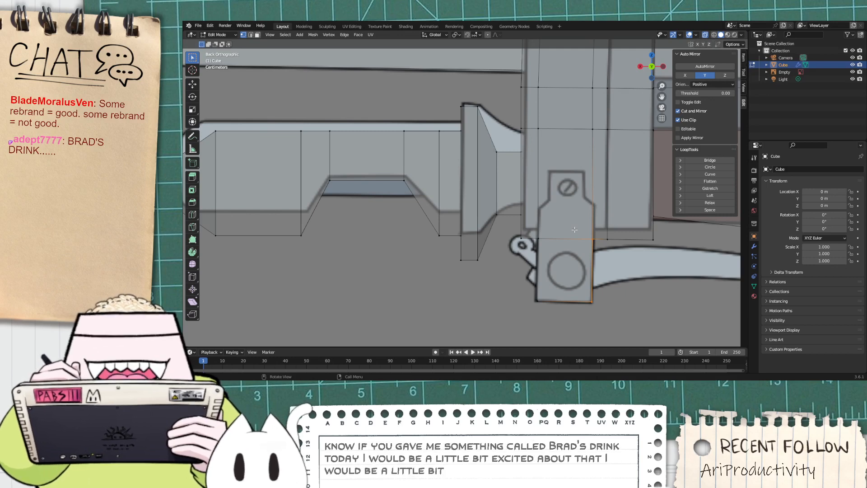
Step: Try insetting the clamp block's selected face by about 0.03 m and extruding it a short way along the reference lever
key(i)
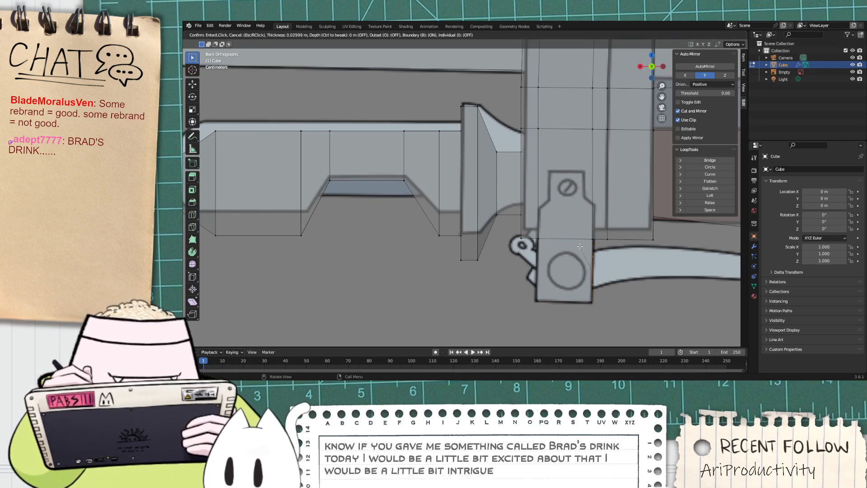
click(580, 245)
scroll(615, 257, down, 4)
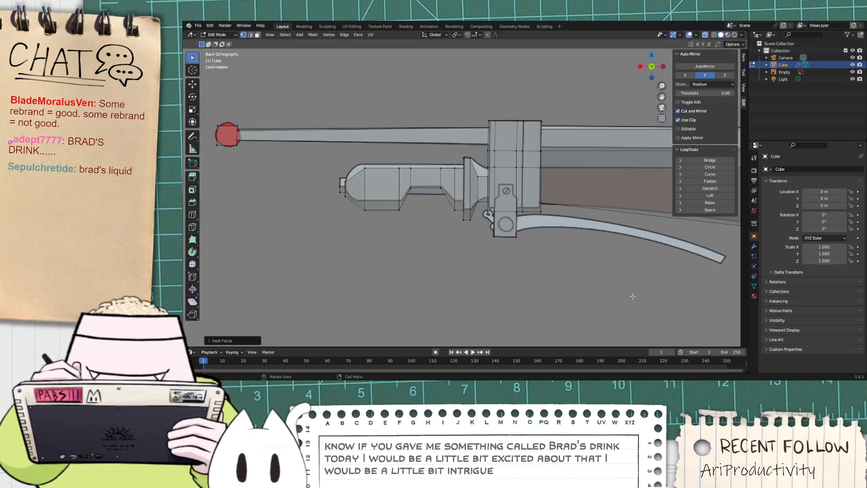
scroll(653, 267, up, 3)
shift+middle_drag(641, 287, 373, 256)
key(e)
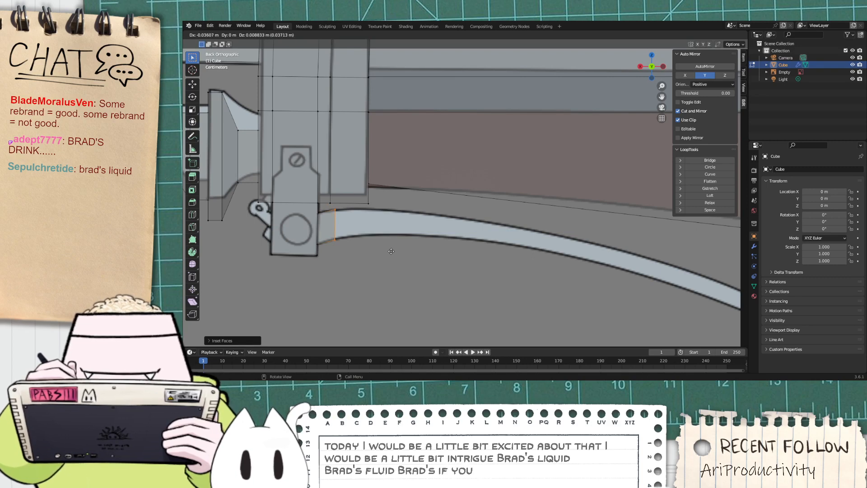
click(392, 248)
Step: Undo the lever's first extrusion and the inset on the clamp block face
key(e)
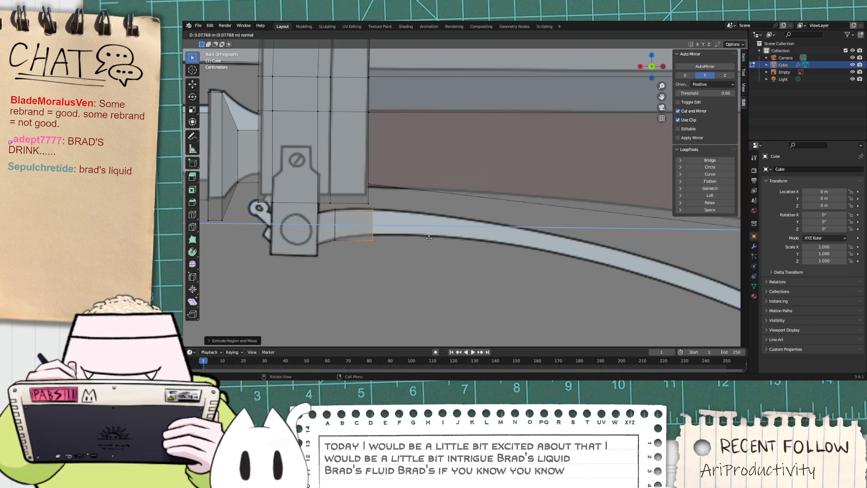
key(Escape)
key(s)
key(Escape)
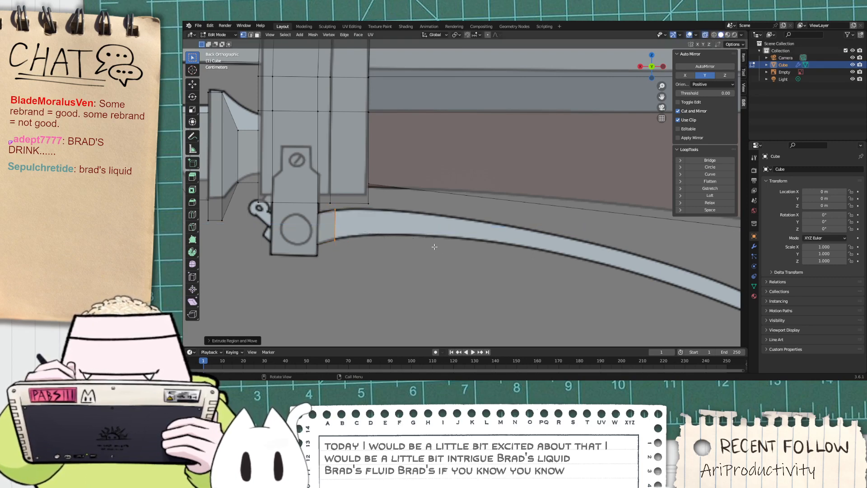
key(ctrl+z)
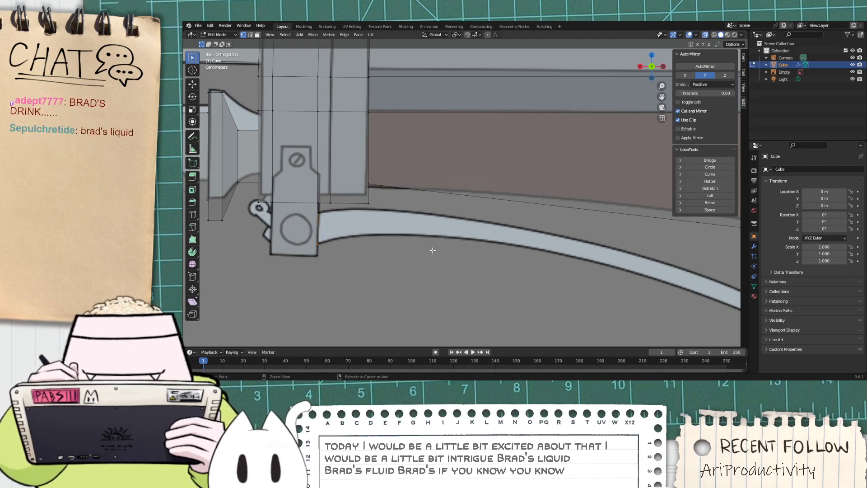
key(ctrl+z)
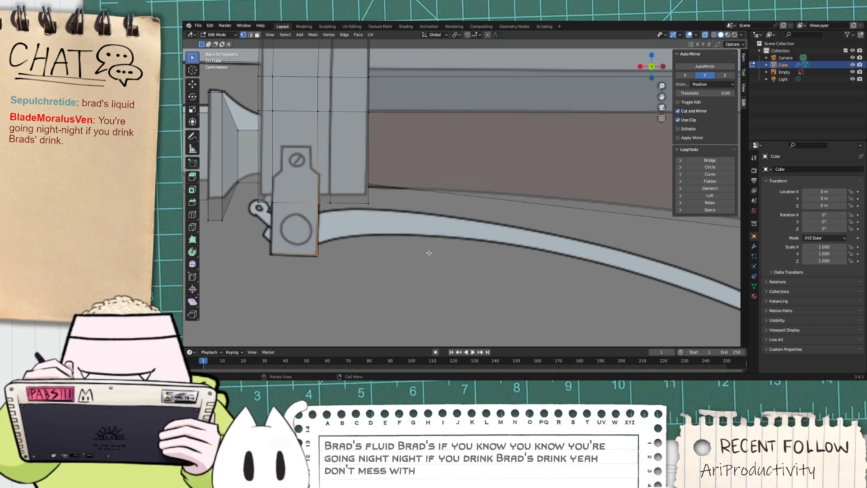
Step: Inset the clamp block's selected face by about 0.026 m and extrude it about 0.07 m along the reference lever
key(i)
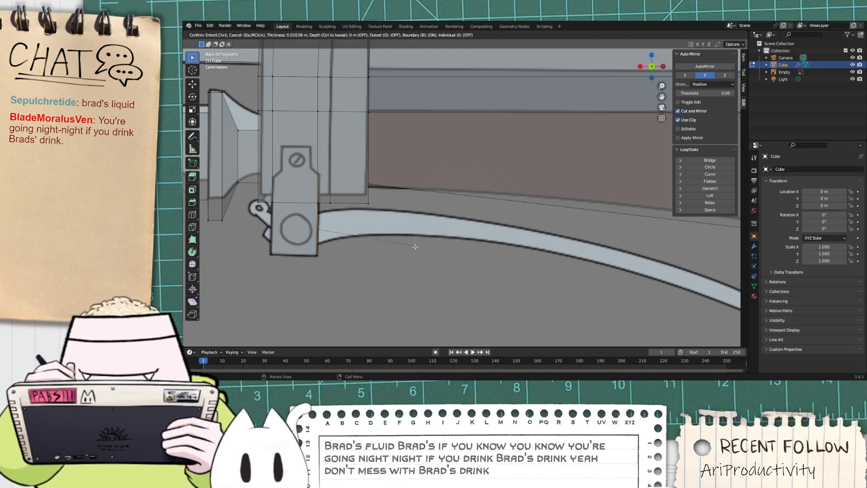
click(417, 249)
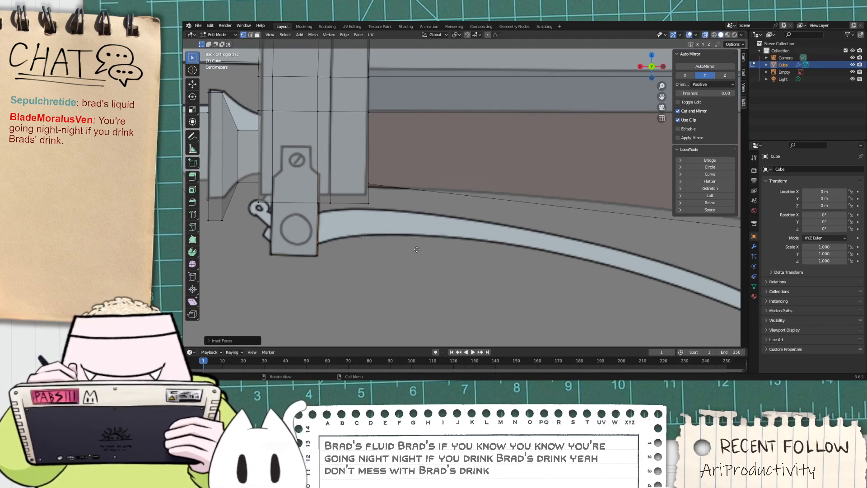
key(e)
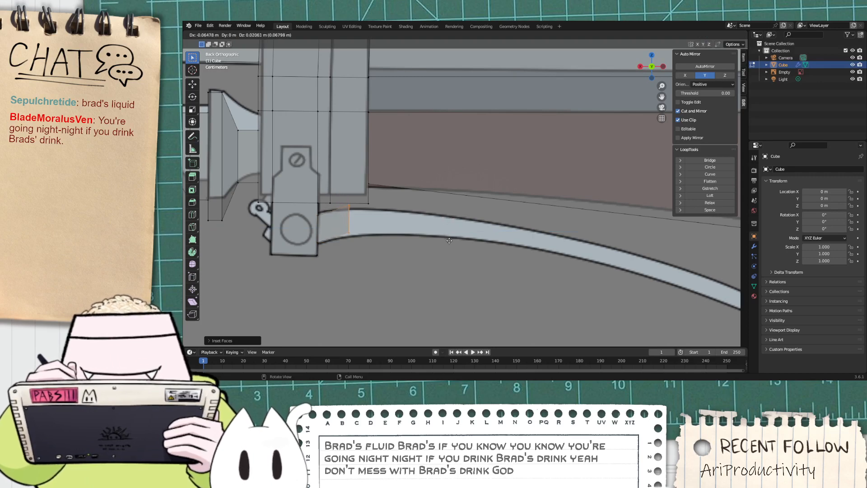
click(450, 242)
Step: Extrude two more lever segments along the reference curve, scaling each new end face to match the lever's thickness
key(e)
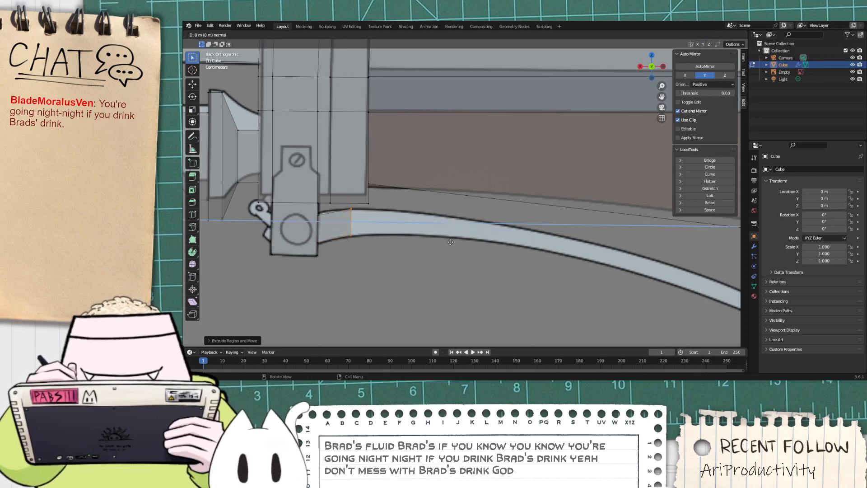
click(494, 239)
key(s)
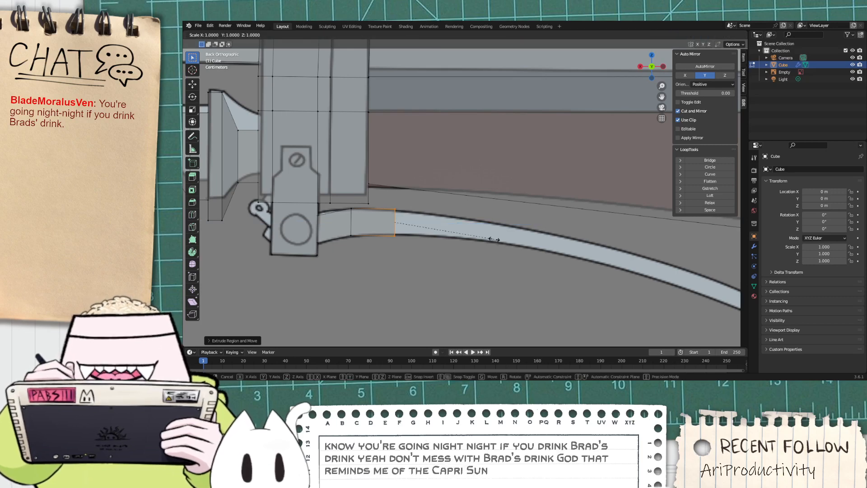
click(483, 233)
key(e)
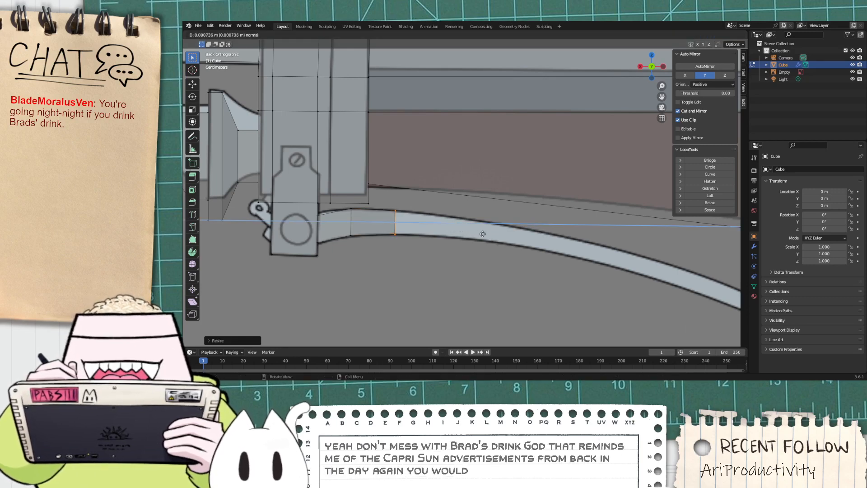
click(560, 243)
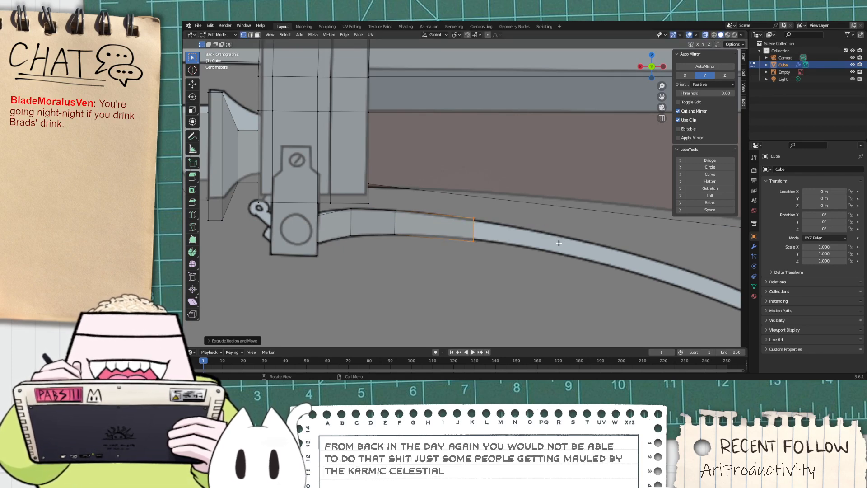
scroll(559, 242, up, 3)
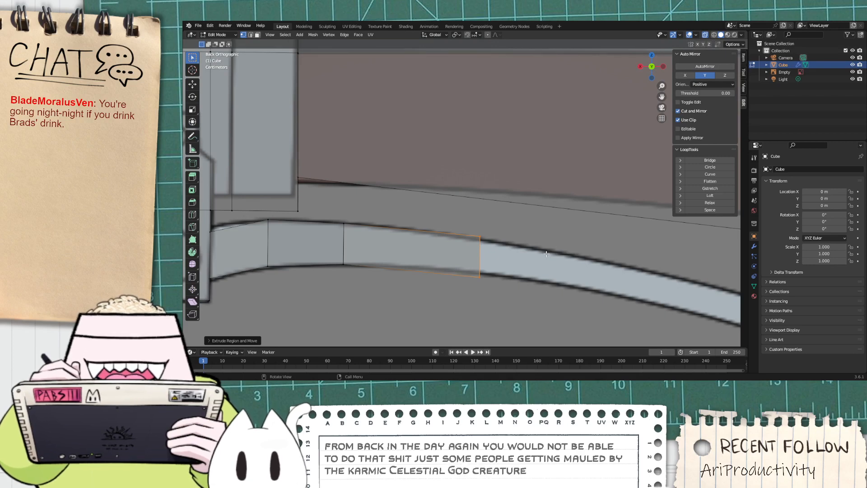
key(s)
click(534, 246)
Step: Extrude a longer segment toward the lever's tip, move its end face down onto the reference curve and scale it slightly smaller
scroll(534, 245, down, 4)
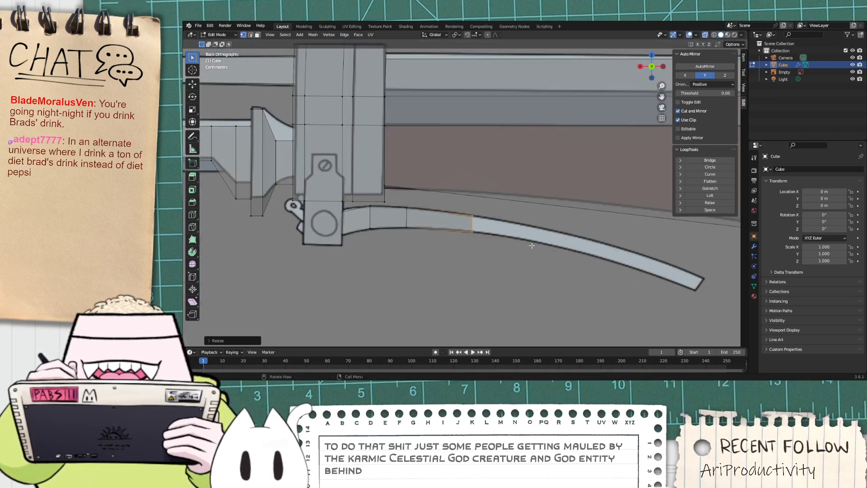
scroll(528, 305, down, 1)
shift+middle_drag(528, 305, 474, 298)
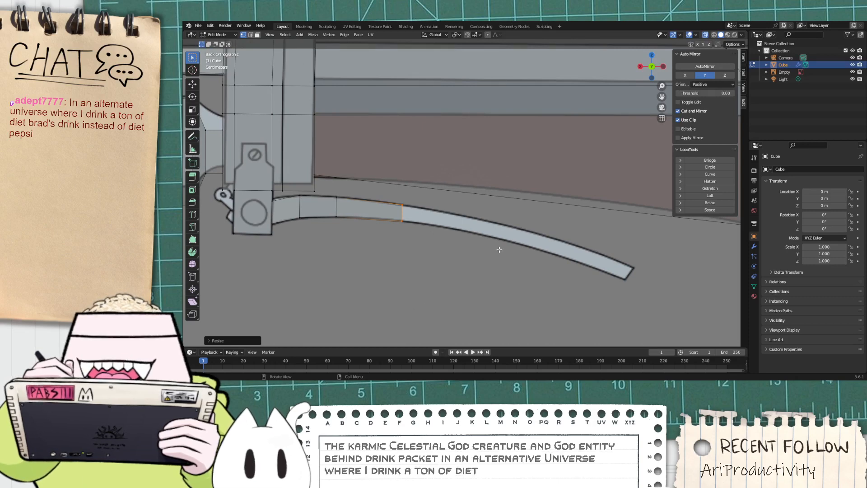
scroll(497, 252, up, 2)
shift+middle_drag(498, 282, 434, 235)
key(e)
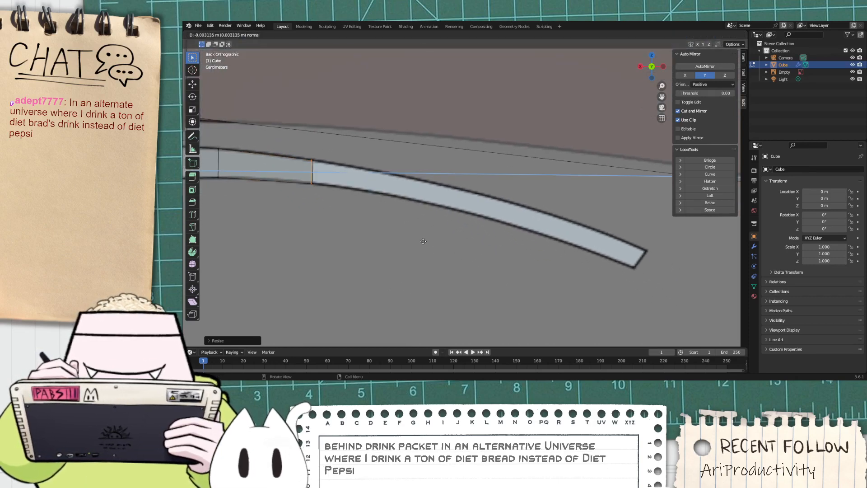
click(569, 245)
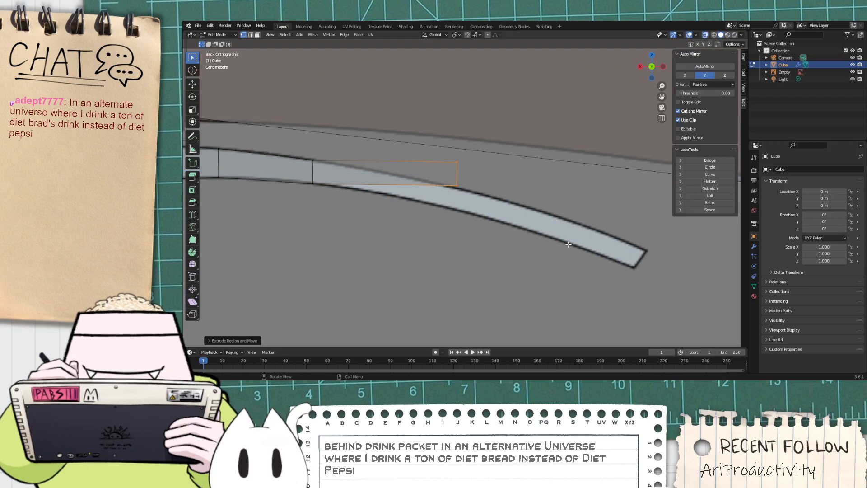
key(g)
click(566, 264)
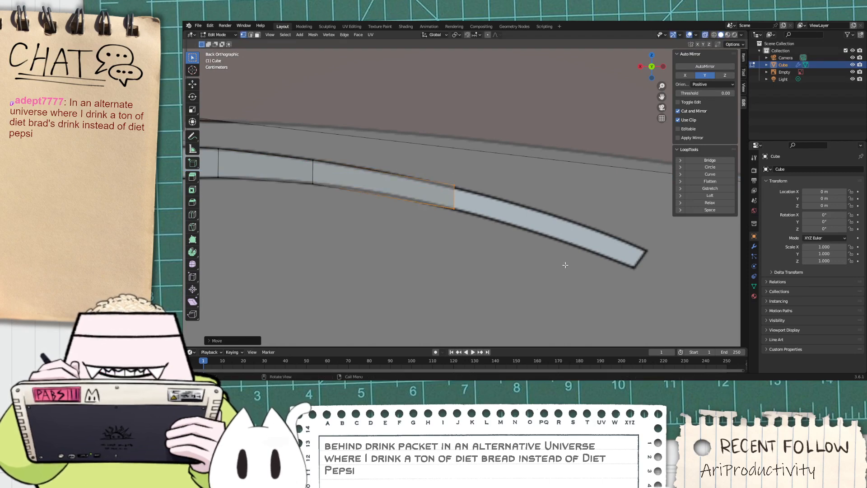
key(s)
click(550, 254)
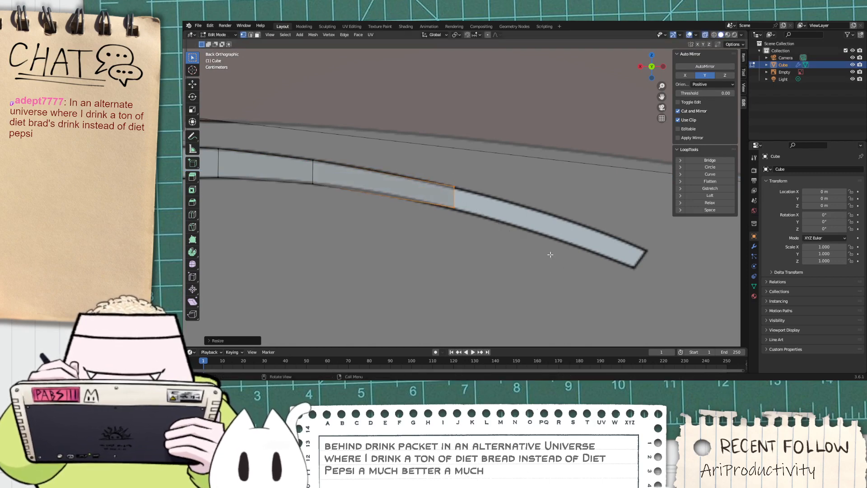
Step: Extrude another segment diagonally along the reference curve to just short of the lever's tip and scale its end face down
key(e)
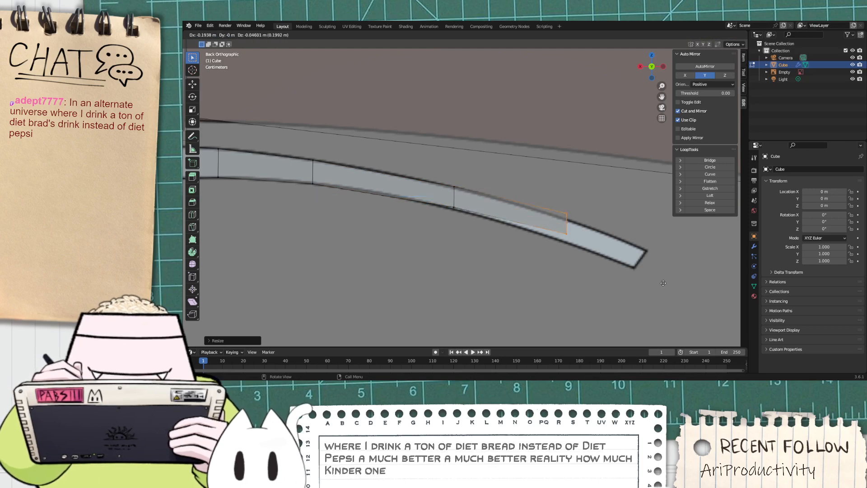
click(683, 295)
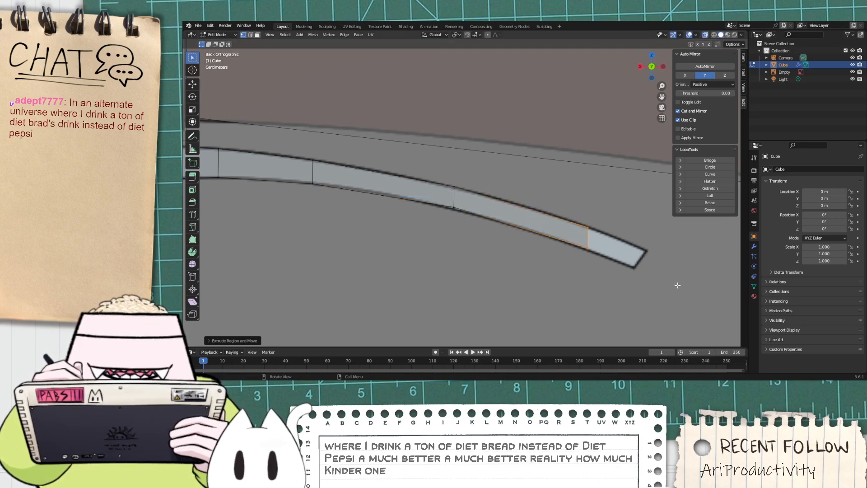
key(s)
click(654, 266)
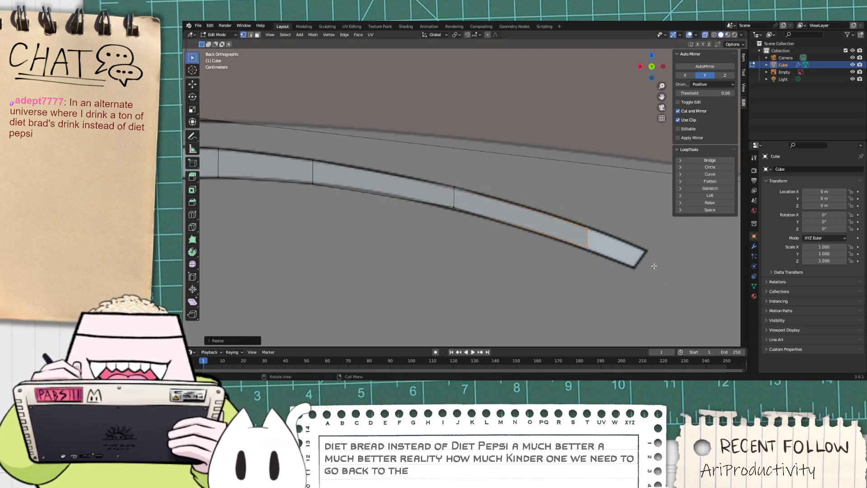
Step: Extrude the final lever segment, then move, scale and rotate its end face to match the slanted tip in the reference
key(e)
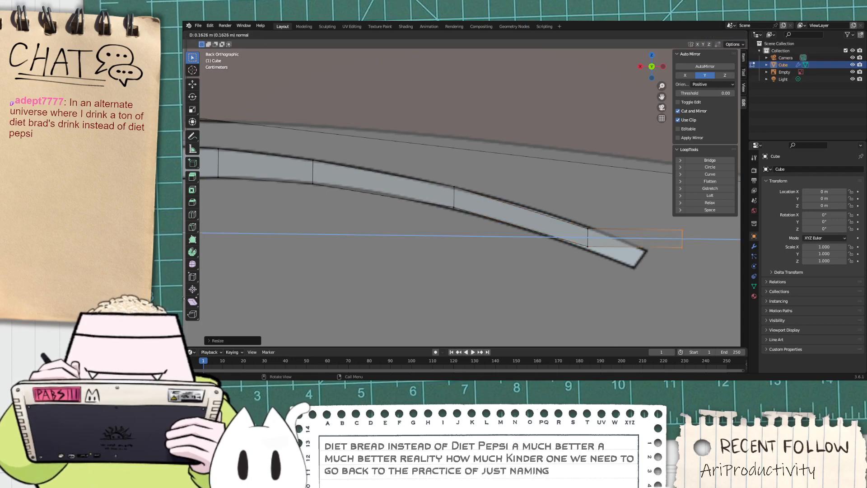
click(716, 297)
key(g)
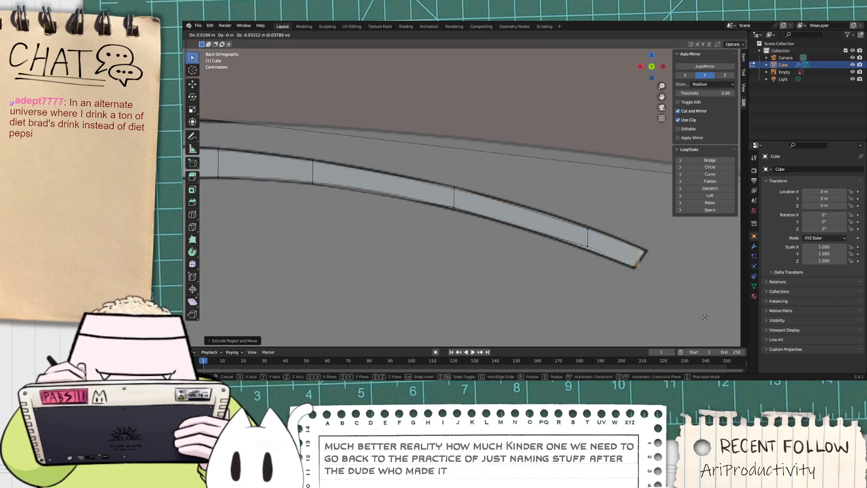
right_click(703, 319)
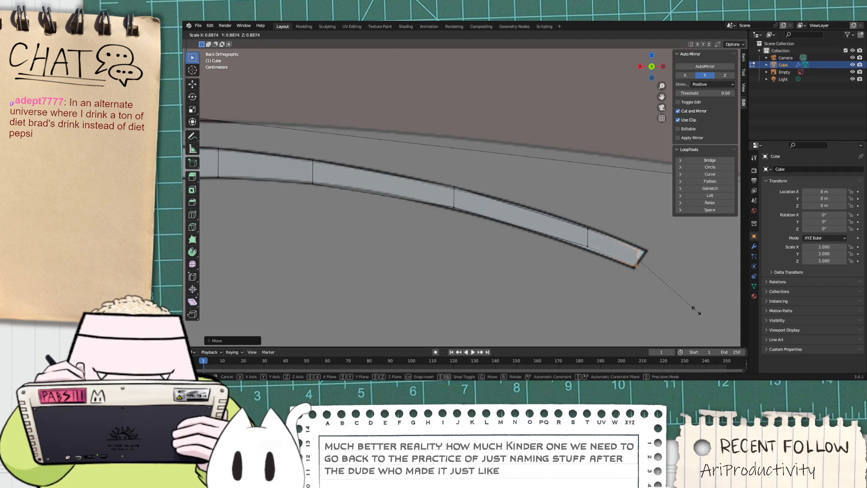
key(r)
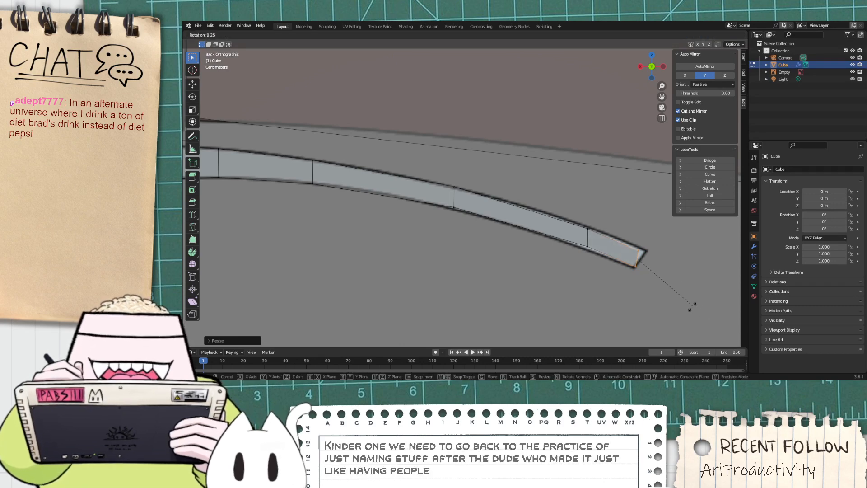
click(668, 309)
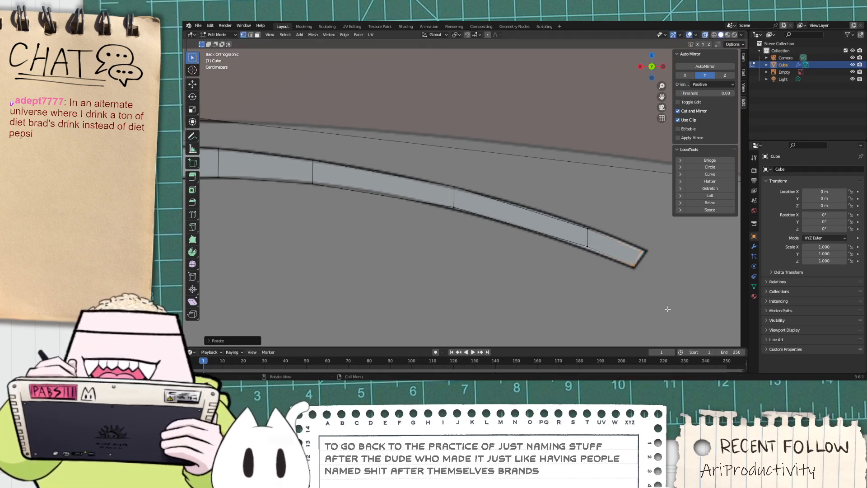
scroll(452, 226, down, 5)
scroll(294, 167, up, 2)
scroll(294, 166, up, 1)
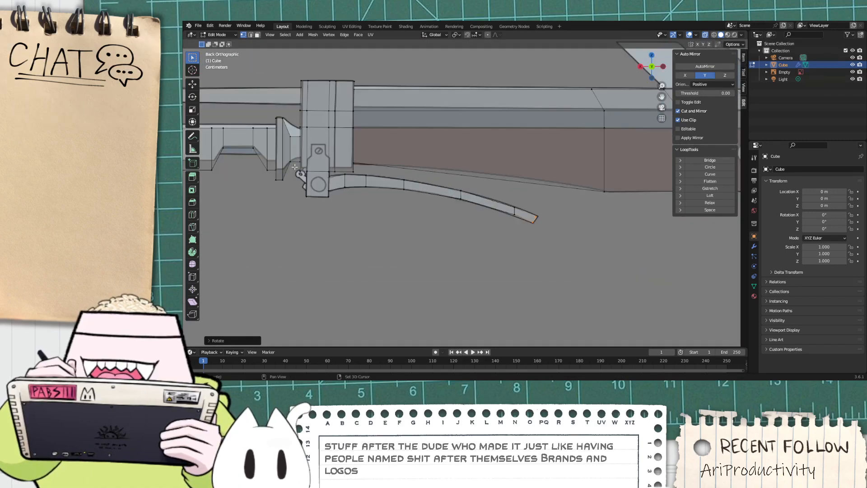
shift+middle_drag(236, 184, 469, 252)
scroll(469, 252, up, 3)
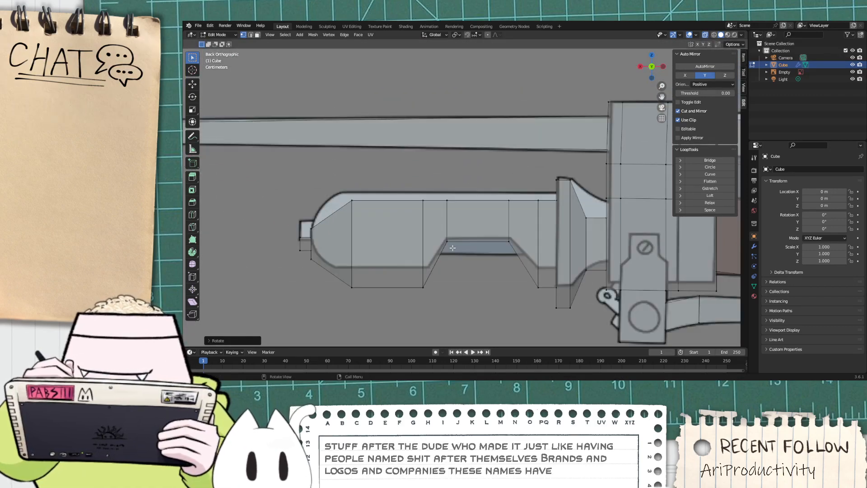
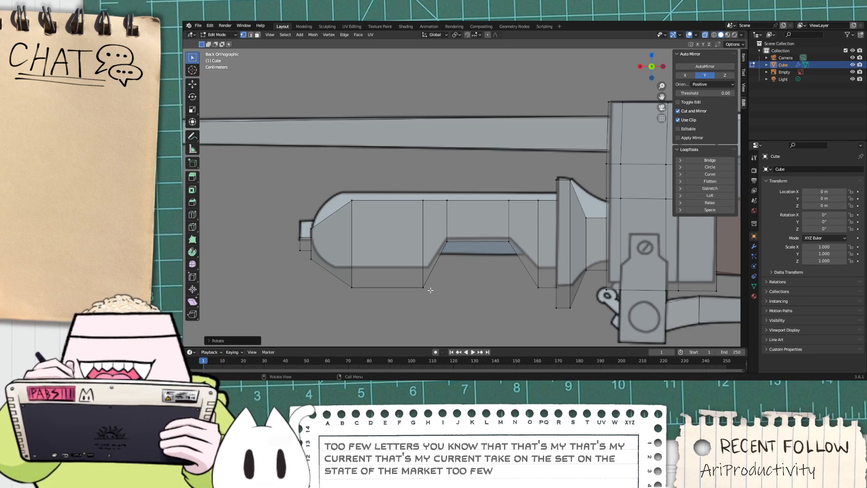
scroll(424, 297, up, 1)
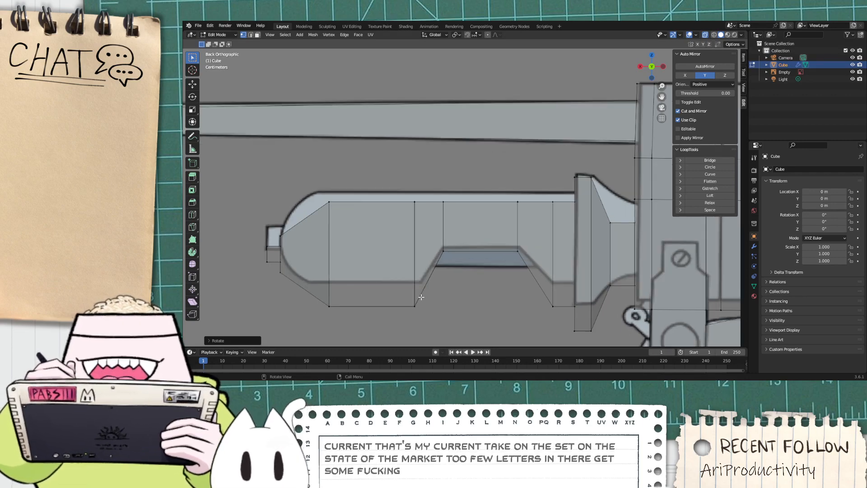
Step: Examine the notched handle's mesh in perspective and in the back view, selecting the notch's upper edge for closer inspection
scroll(477, 260, down, 1)
scroll(473, 271, up, 3)
key(KP_5)
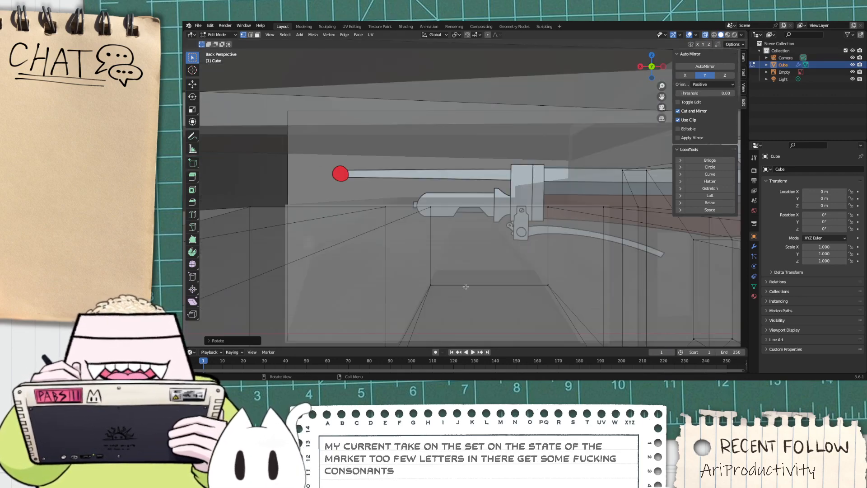
scroll(466, 288, down, 2)
scroll(593, 194, down, 1)
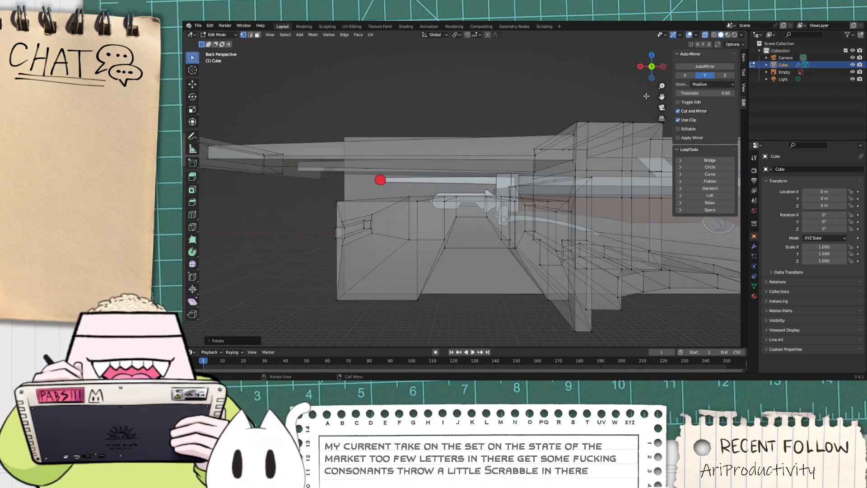
drag(651, 82, 651, 80)
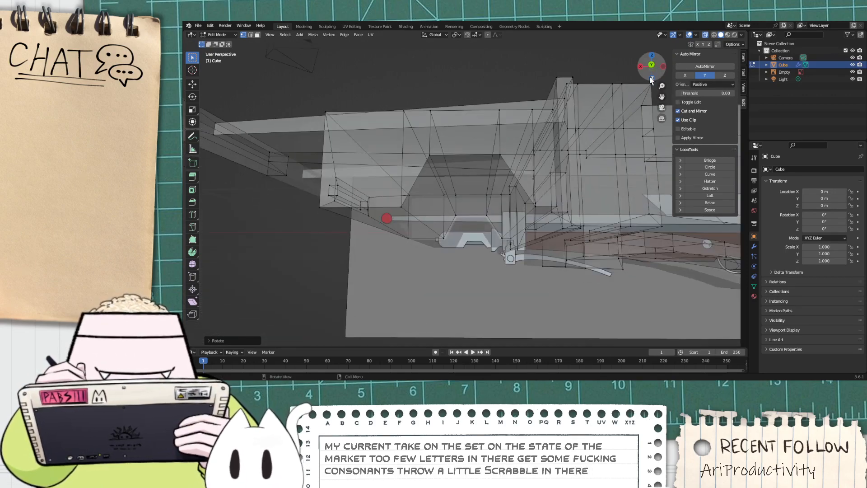
click(651, 67)
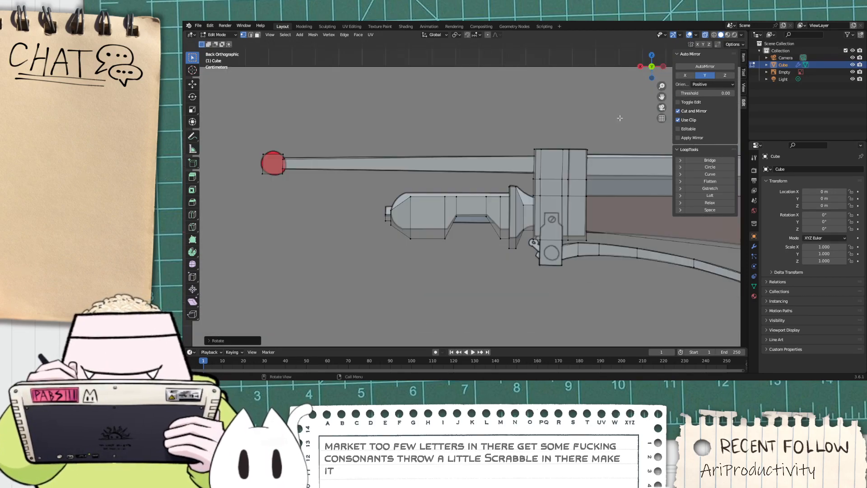
scroll(468, 267, up, 2)
scroll(472, 304, up, 1)
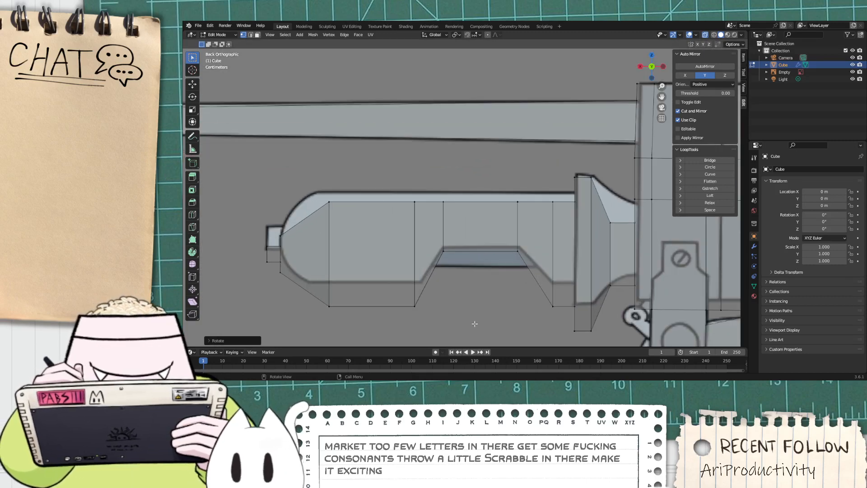
shift+middle_drag(506, 327, 507, 294)
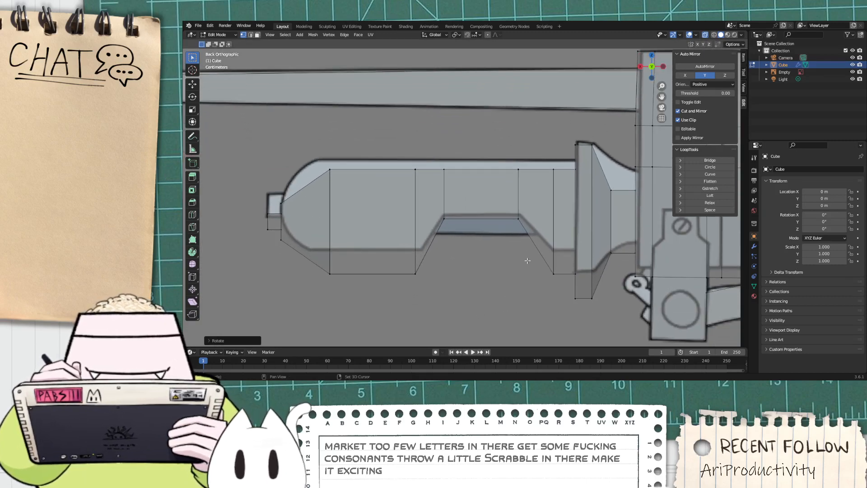
drag(439, 215, 436, 218)
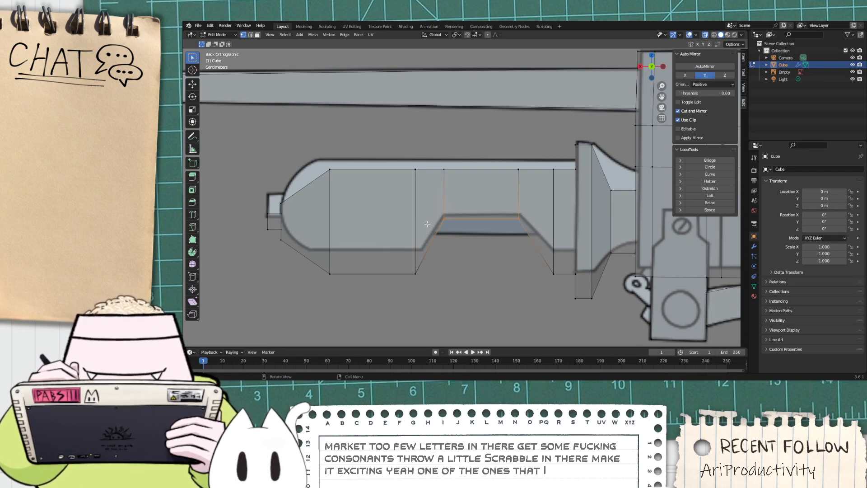
Step: Add two evenly spaced vertical loop cuts across the box that forms the rod's ball tip
scroll(398, 241, down, 3)
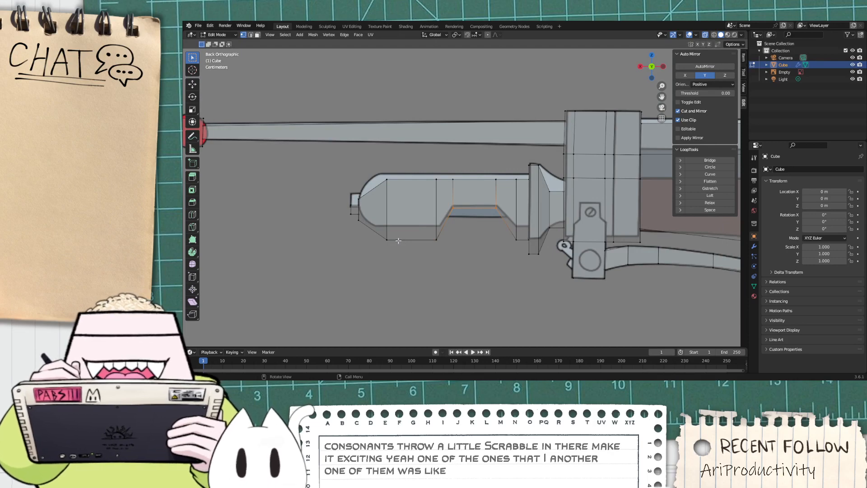
scroll(398, 241, down, 3)
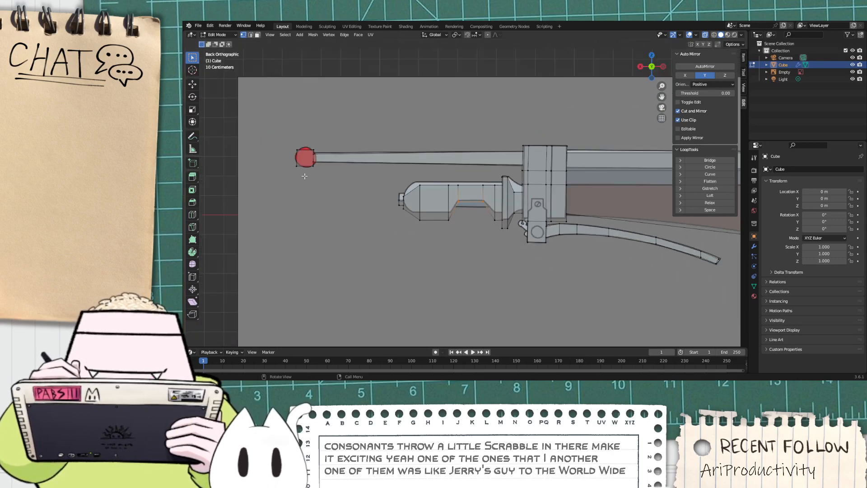
scroll(304, 177, up, 4)
shift+middle_drag(280, 167, 499, 220)
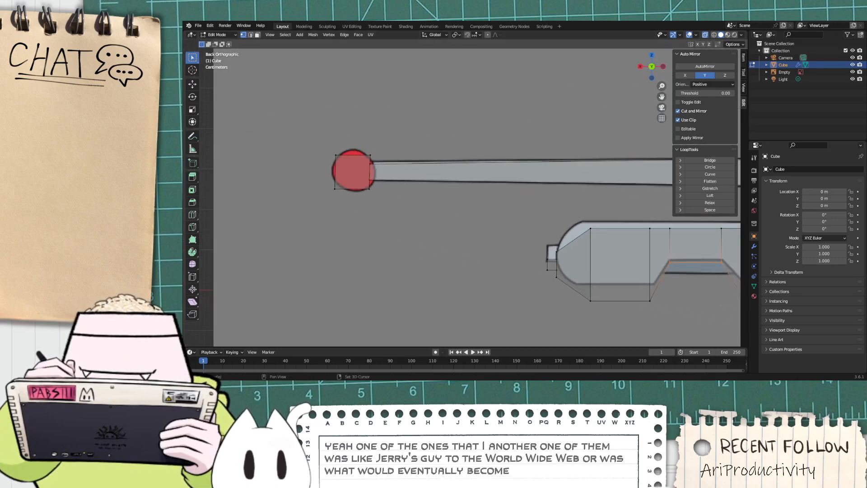
scroll(294, 181, up, 2)
scroll(294, 181, up, 1)
shift+middle_drag(294, 180, 577, 222)
drag(534, 230, 500, 160)
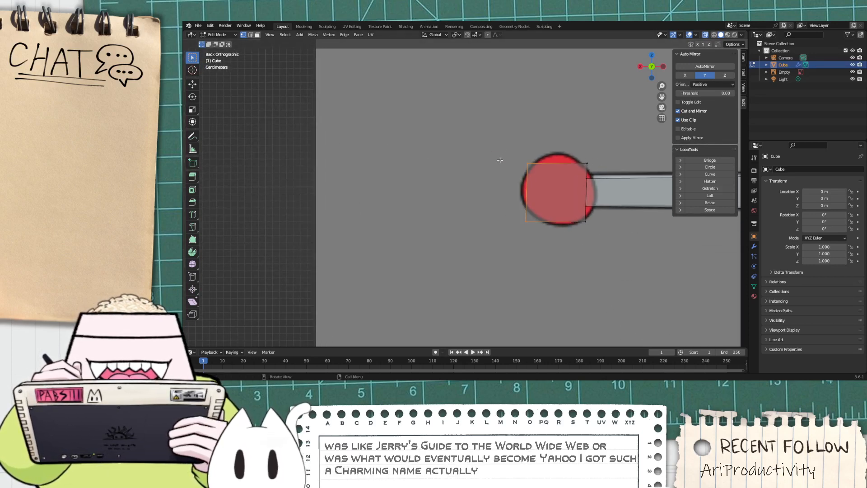
scroll(564, 186, up, 1)
click(560, 184)
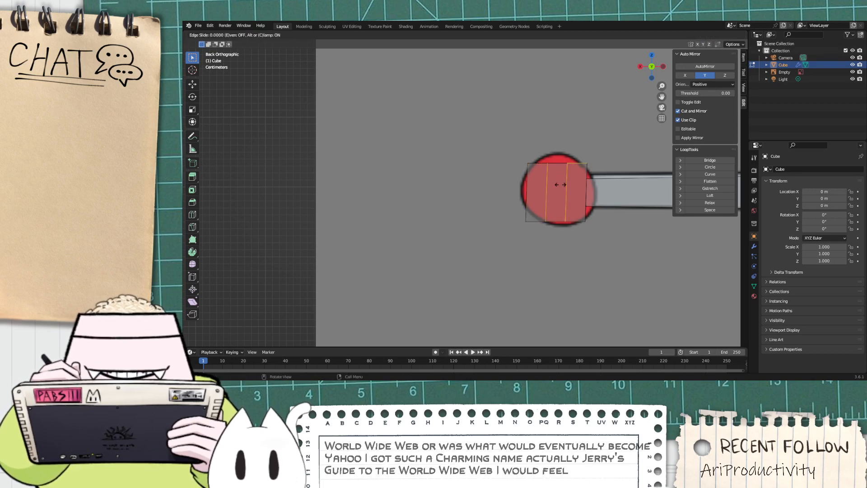
click(560, 185)
scroll(611, 223, up, 4)
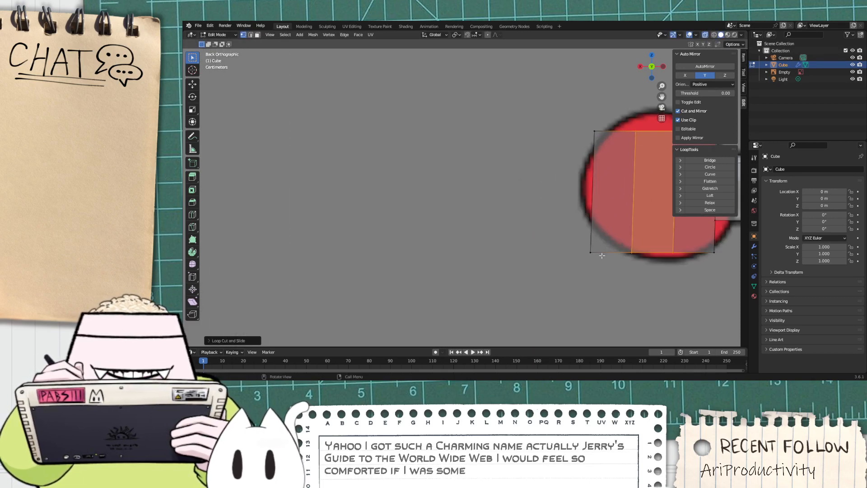
scroll(602, 253, down, 4)
shift+middle_drag(619, 245, 513, 249)
scroll(514, 248, up, 3)
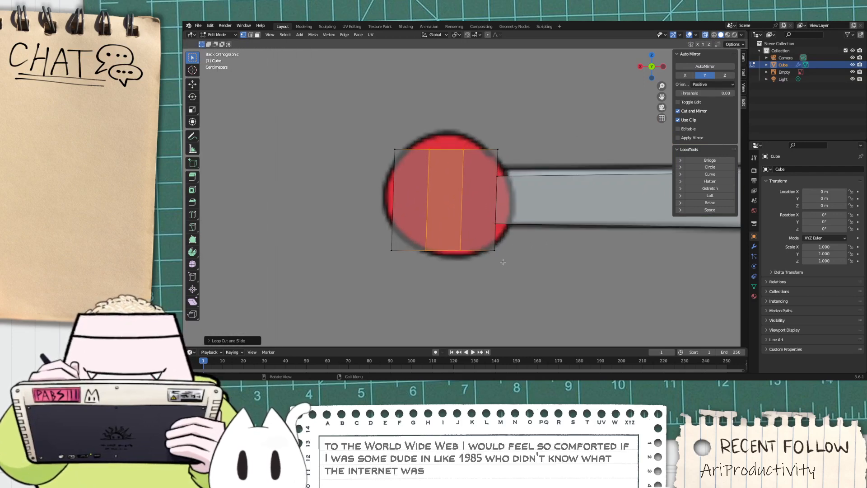
click(479, 246)
key(g)
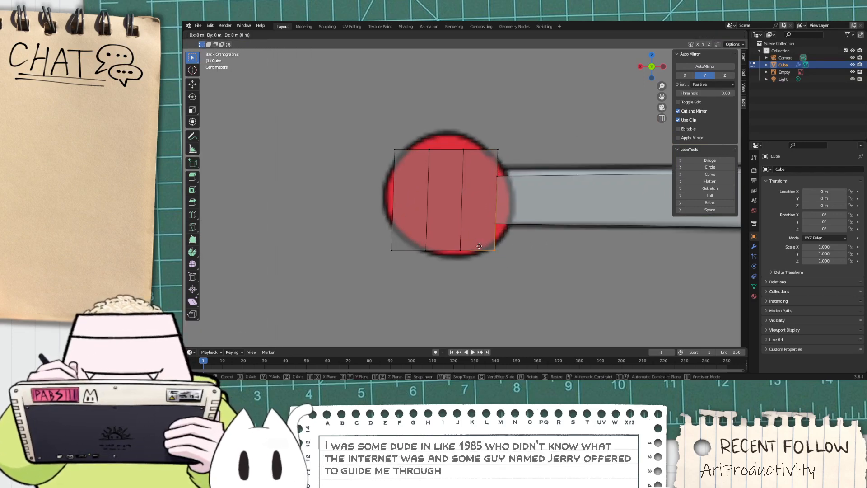
right_click(472, 238)
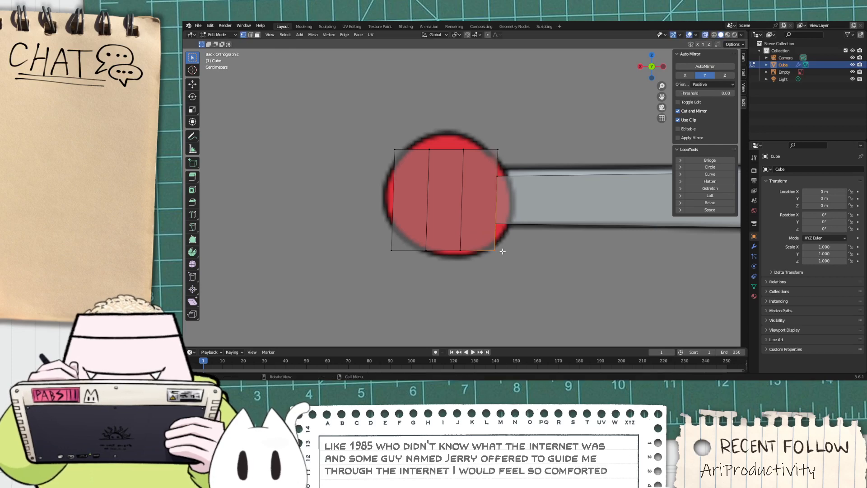
scroll(516, 263, down, 1)
shift+middle_drag(518, 261, 471, 297)
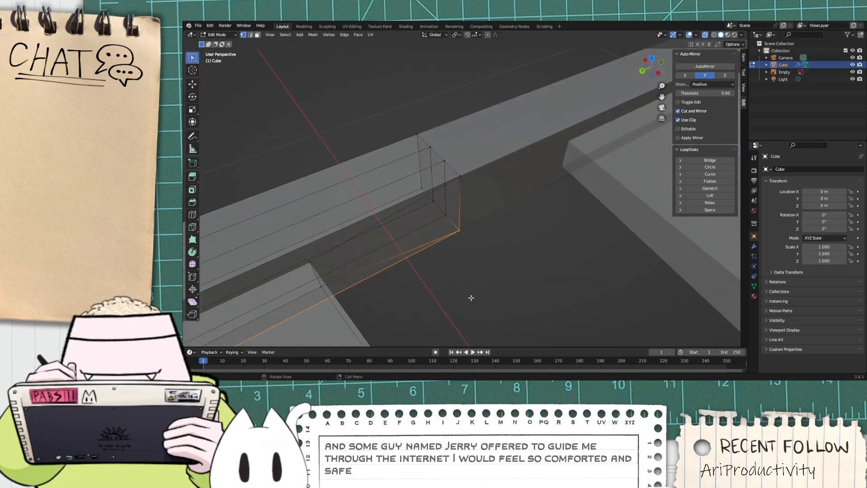
Step: Try to round the ball tip by moving its lower and upper rod-side corners inward individually, and undo the moves
click(642, 72)
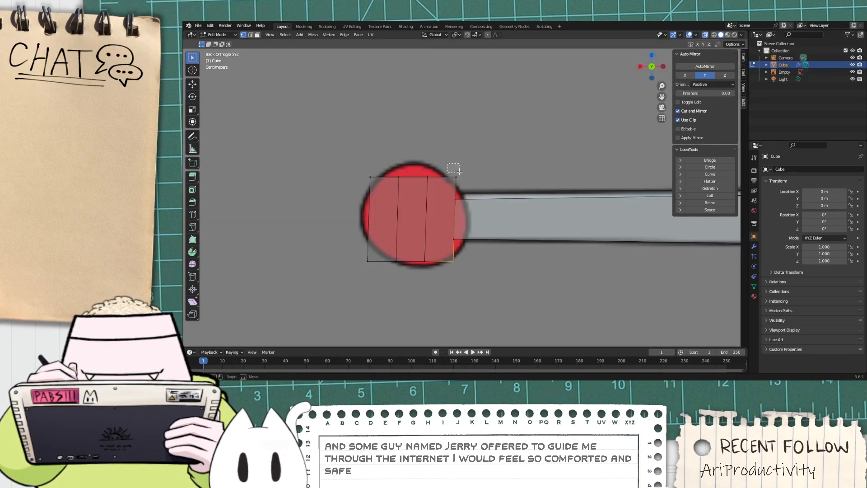
key(g)
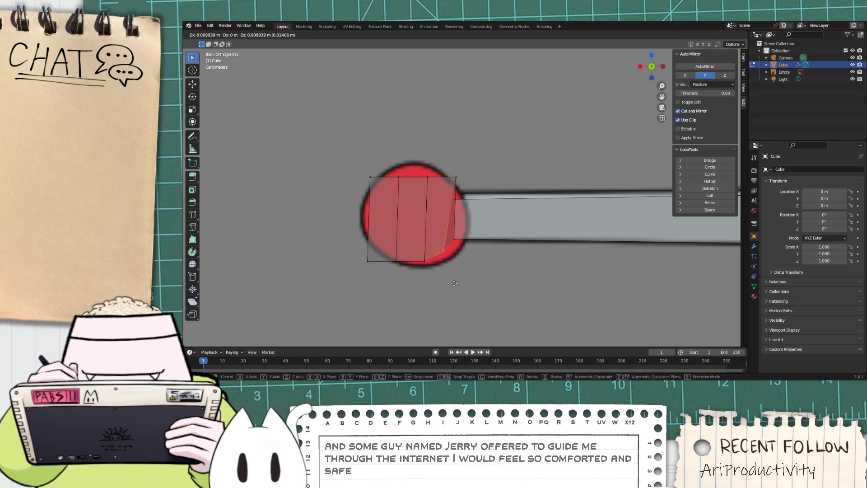
click(455, 285)
drag(450, 165, 450, 166)
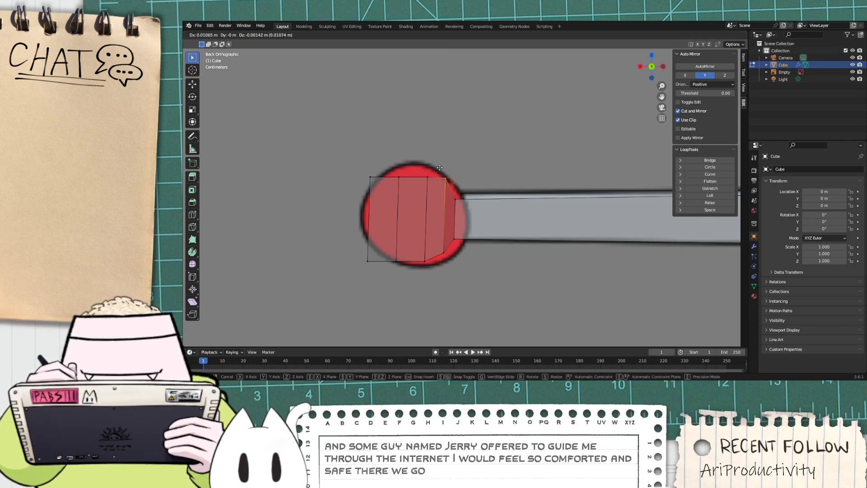
key(ctrl+z)
key(ctrl+z)
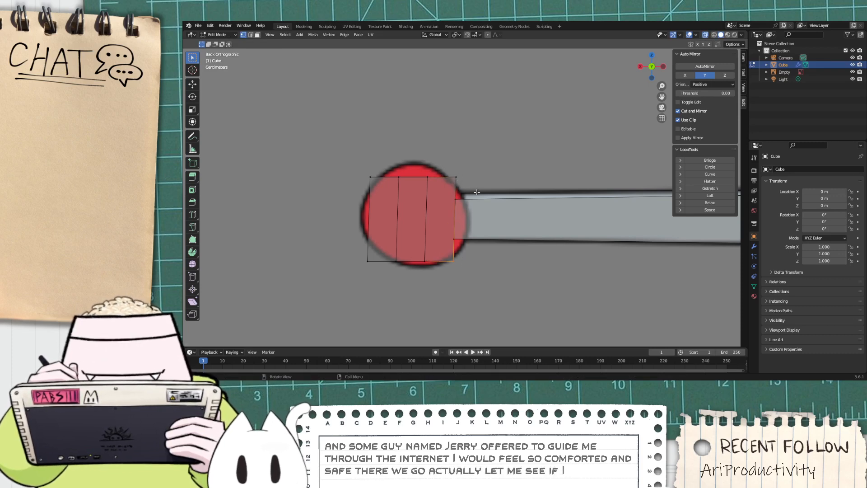
Step: Move the ball tip's upper and lower rod-side corners together along X, inward to the reference circle
shift+click(454, 176)
key(g)
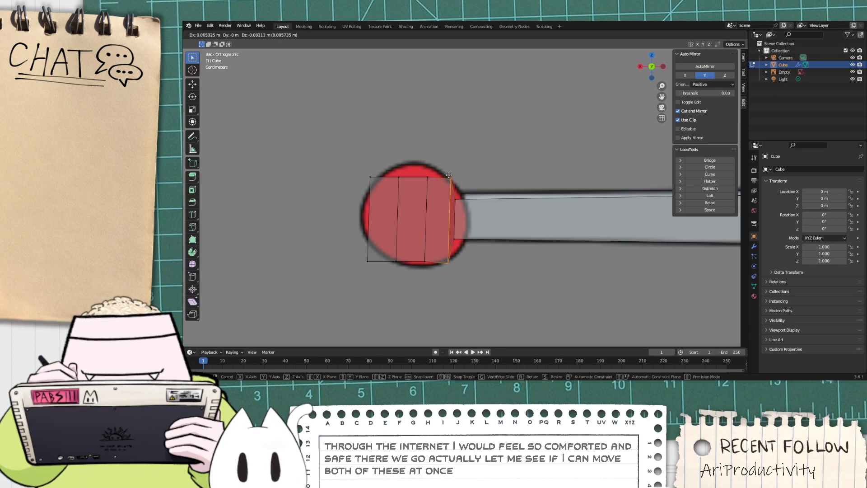
key(x)
click(441, 174)
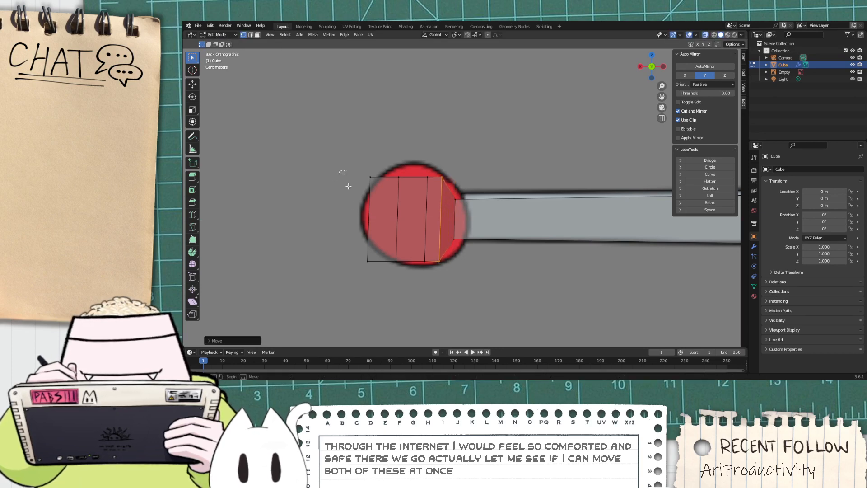
Step: Scale the ball tip's outer end face down and move the neighbouring edge loop outward along X to follow the reference circle
drag(352, 170, 372, 267)
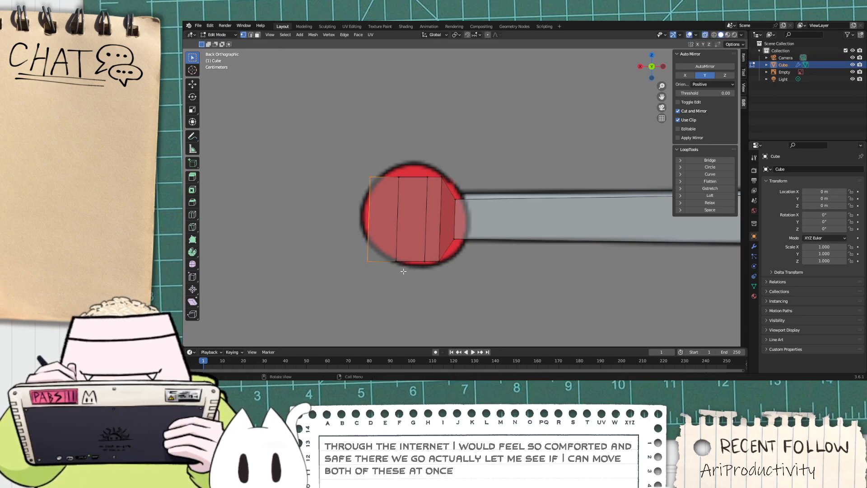
key(s)
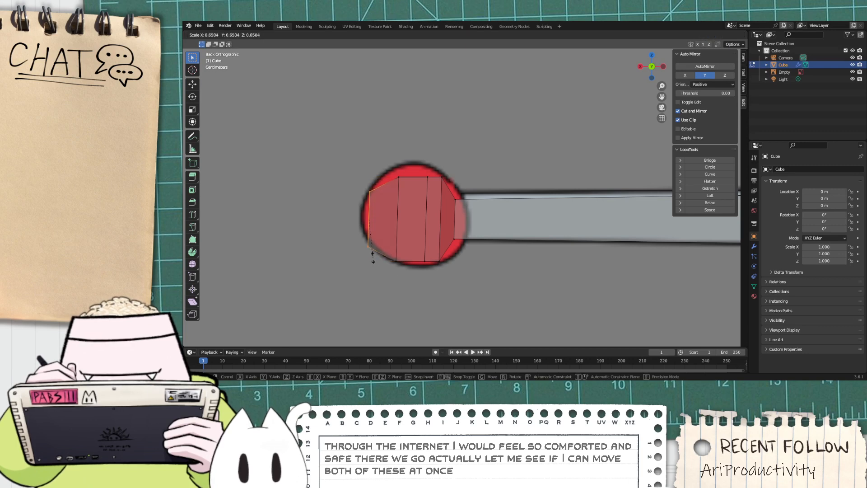
click(372, 252)
drag(404, 273, 393, 168)
key(g)
key(x)
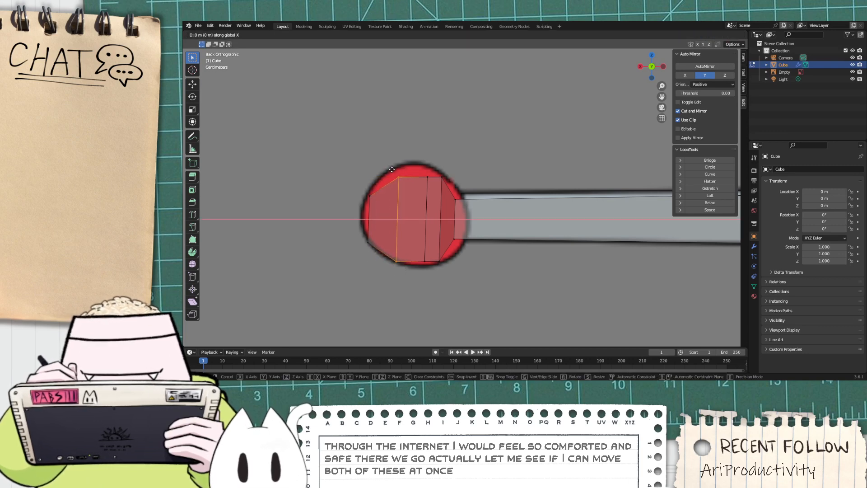
click(381, 172)
Step: Edge-slide the slanted cut on the weapon's top rail forward to the rear base corner of the light slanted fin
scroll(452, 244, down, 4)
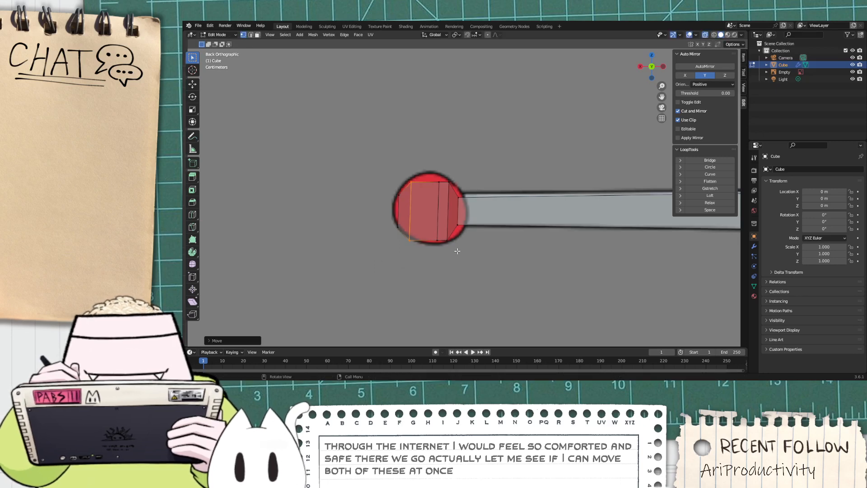
shift+middle_drag(567, 306, 371, 286)
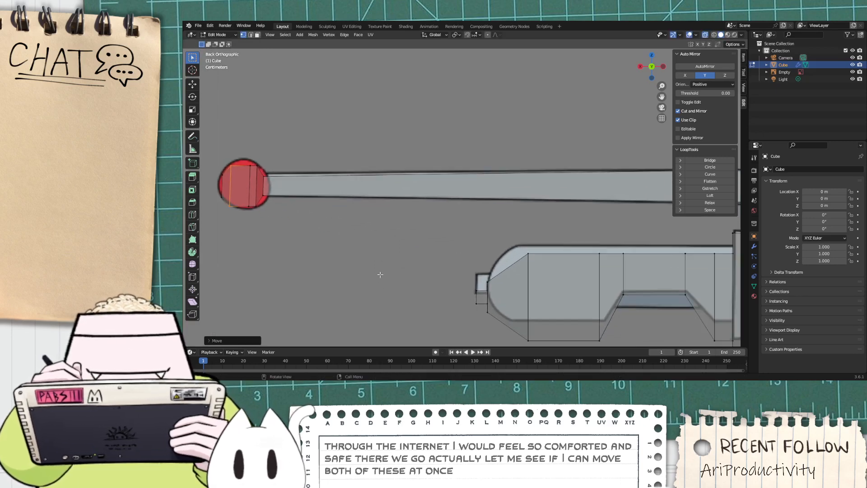
scroll(452, 287, down, 5)
scroll(634, 326, down, 2)
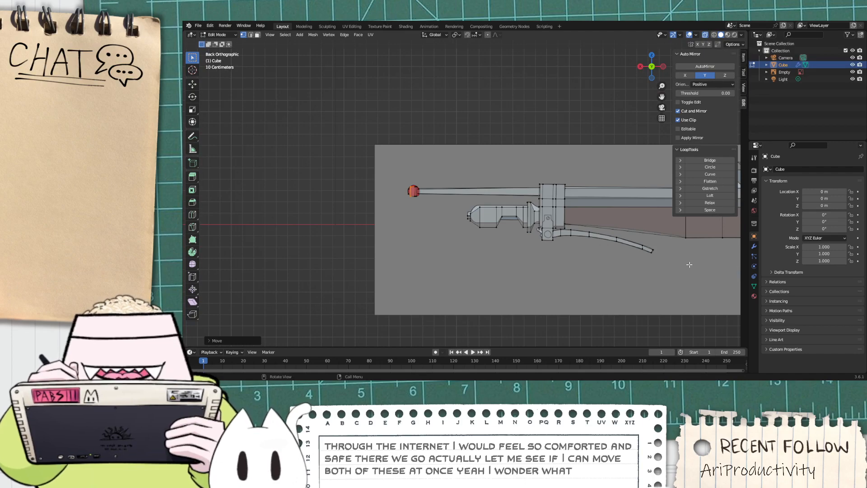
shift+middle_drag(686, 264, 457, 259)
scroll(457, 258, up, 5)
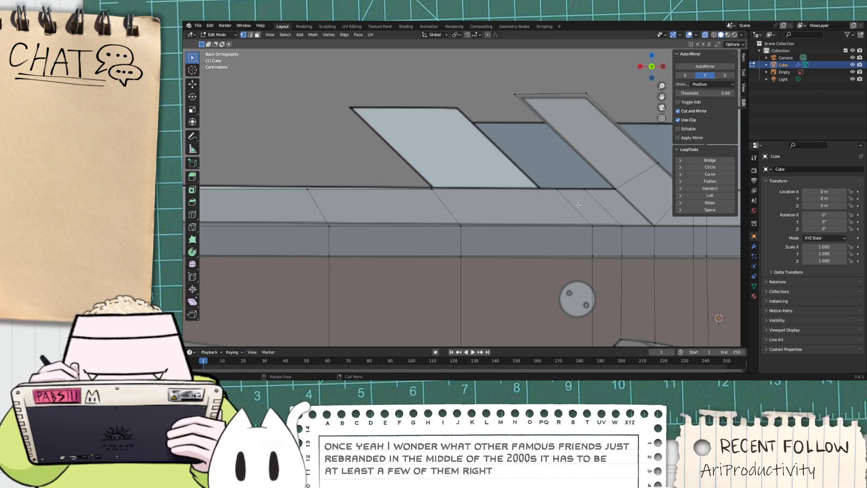
scroll(578, 205, down, 4)
scroll(565, 210, up, 3)
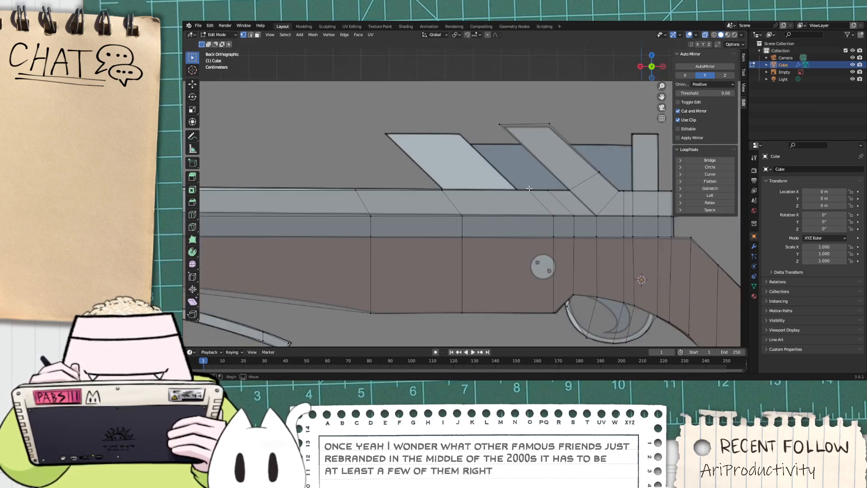
drag(549, 209, 540, 205)
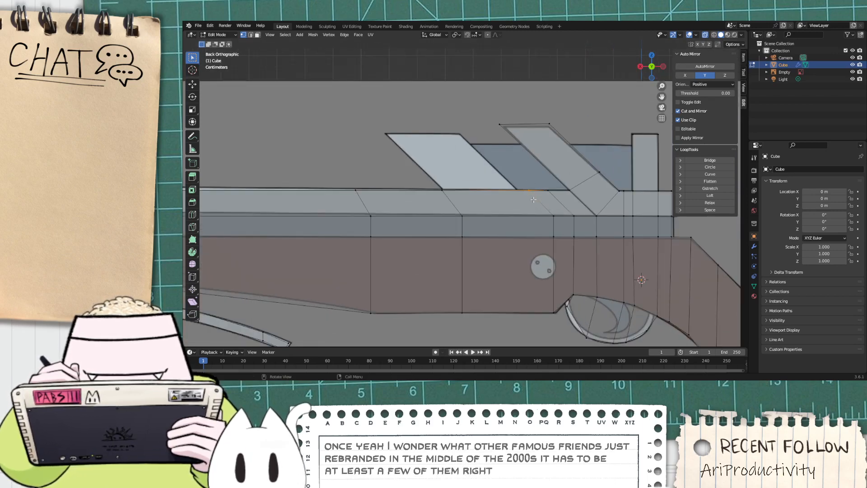
shift+click(545, 212)
key(g)
key(g)
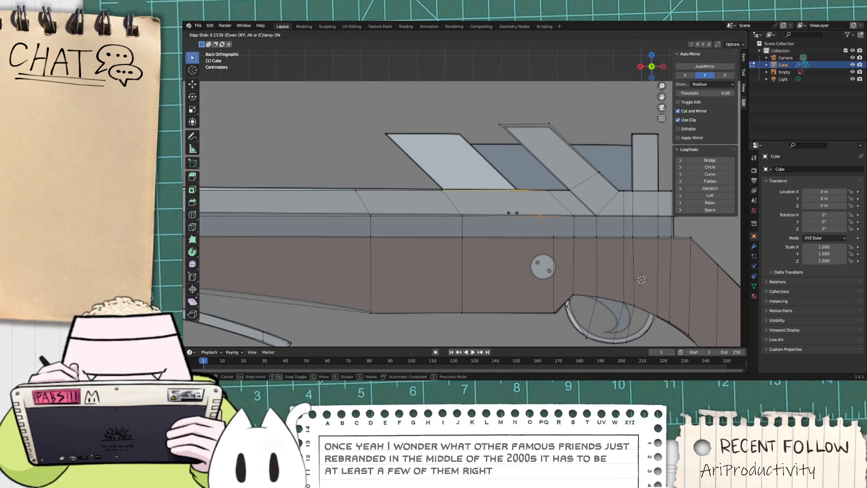
click(513, 212)
Step: Extrude the top rail's face under the light front fin about 0.22 m along X and 0.24 m up, following the fin's slant
scroll(493, 199, up, 2)
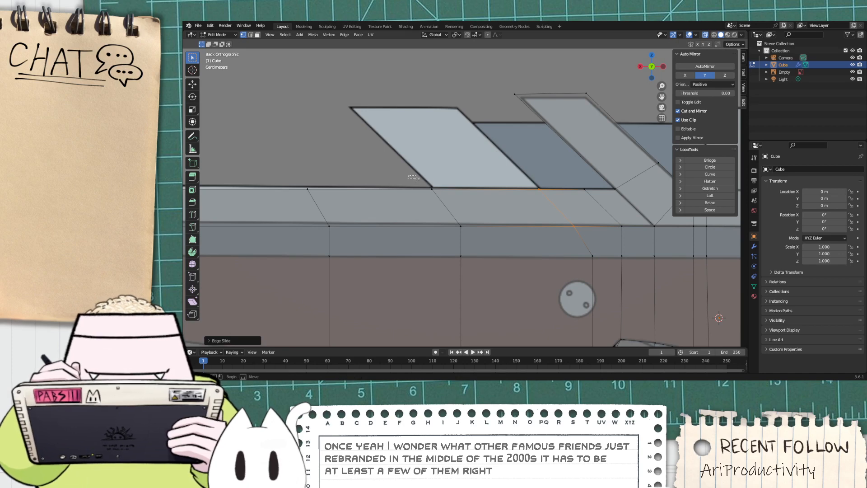
drag(517, 192, 518, 192)
key(e)
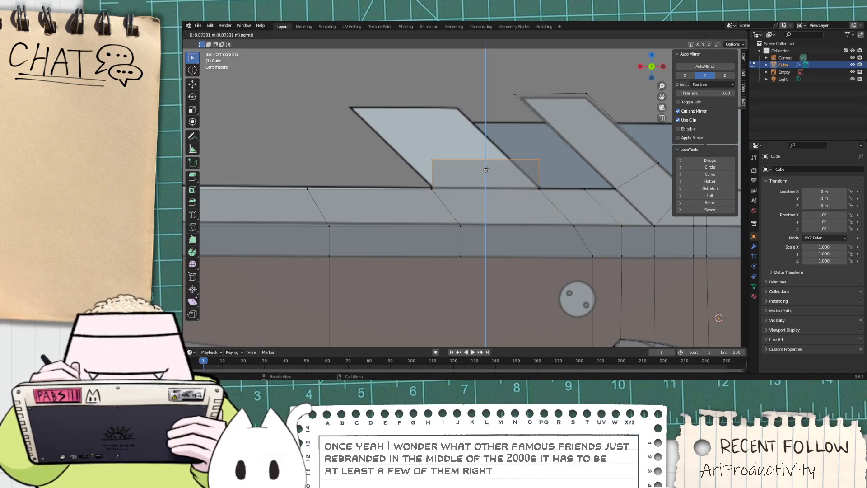
middle_click(487, 169)
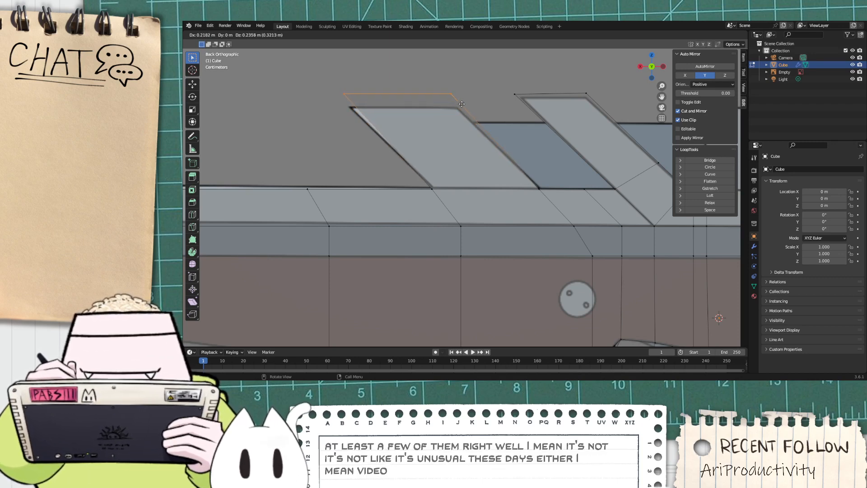
click(461, 104)
Step: Turn X-ray off and inspect the whole weapon's width from several angles, ending in the back orthographic view
scroll(520, 149, down, 4)
scroll(565, 181, up, 2)
scroll(590, 190, down, 2)
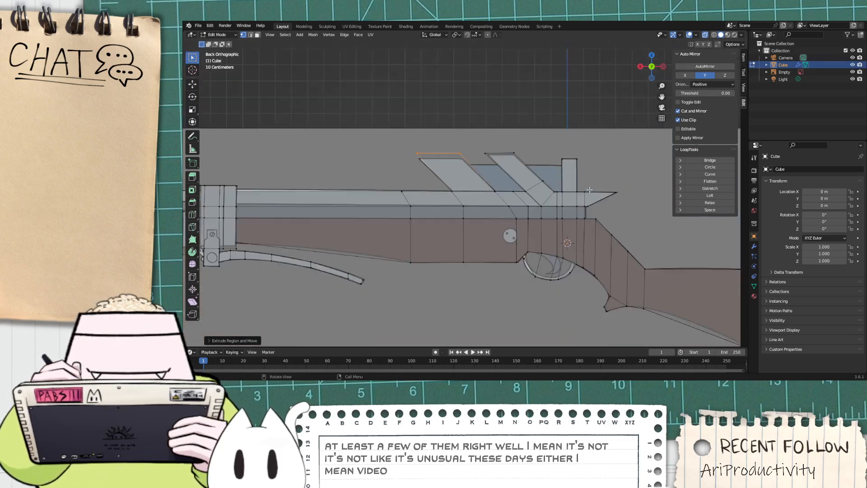
scroll(590, 190, down, 1)
scroll(624, 199, up, 2)
shift+middle_drag(638, 206, 531, 196)
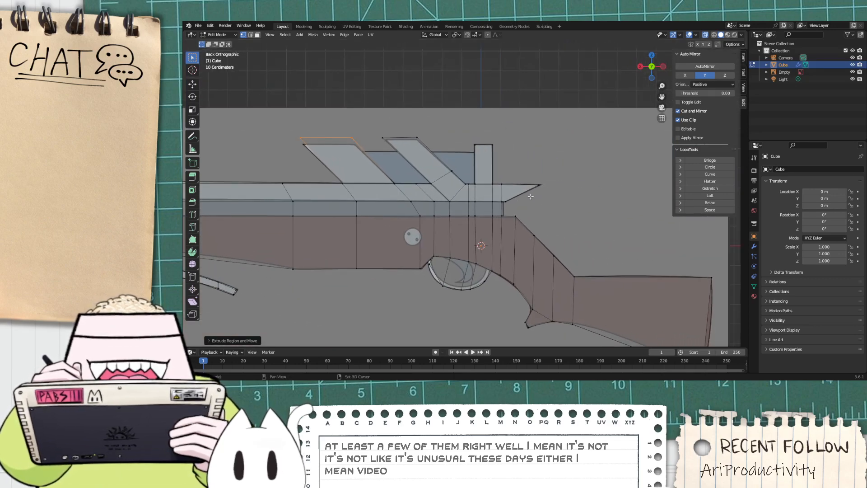
scroll(531, 196, up, 3)
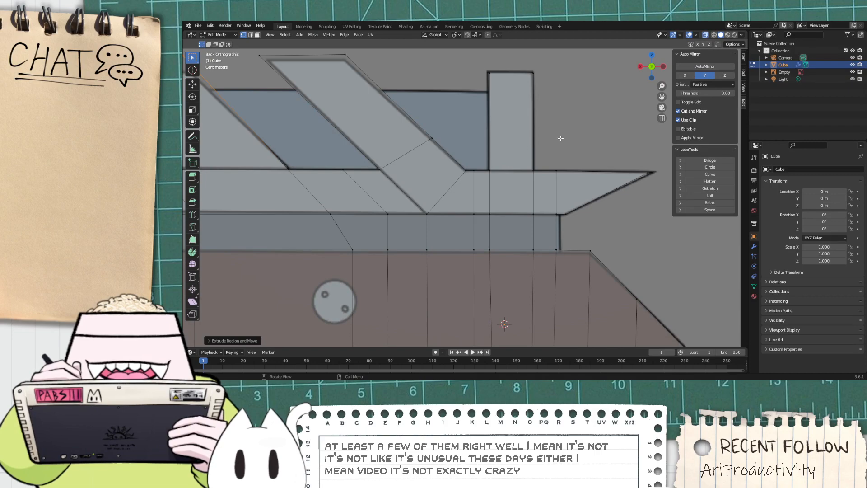
middle_drag(561, 138, 471, 302)
scroll(535, 188, down, 5)
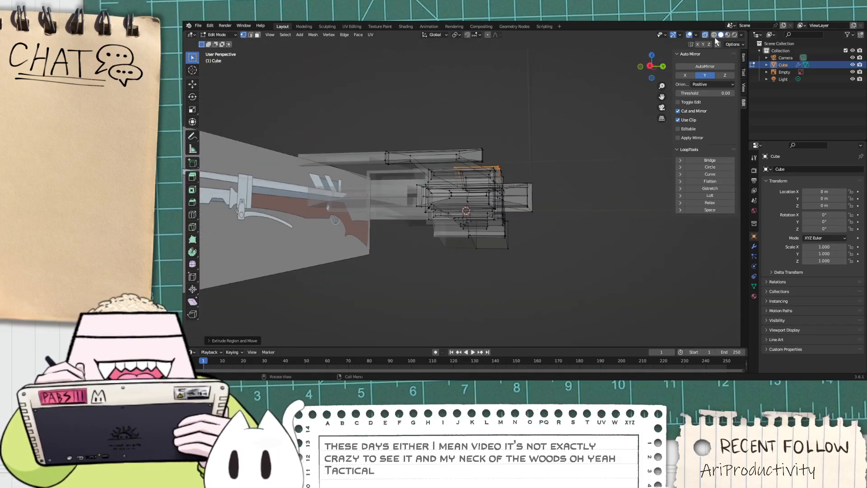
click(741, 35)
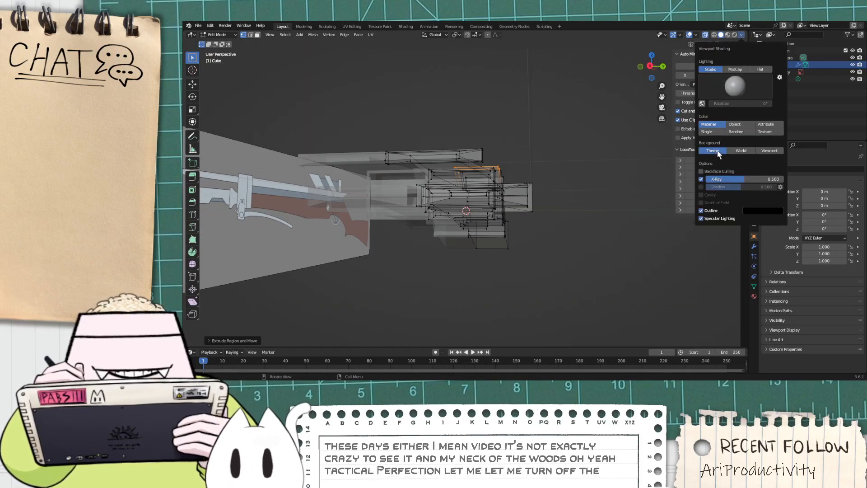
click(701, 179)
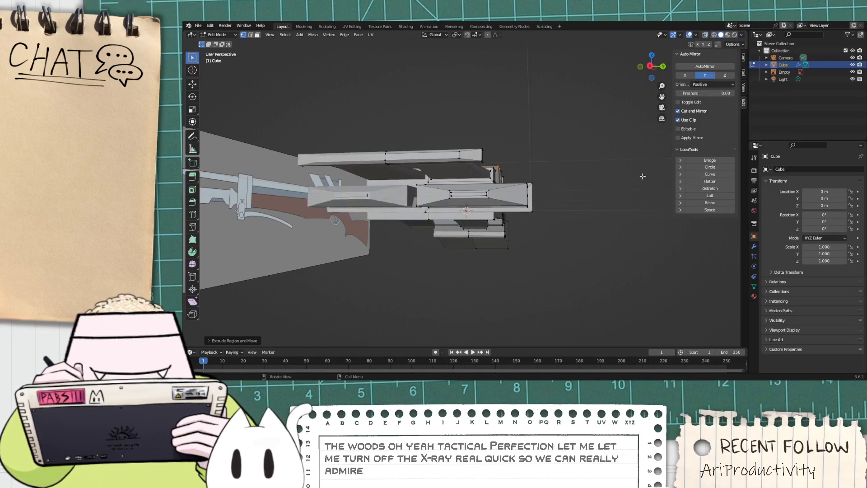
middle_drag(643, 179, 578, 234)
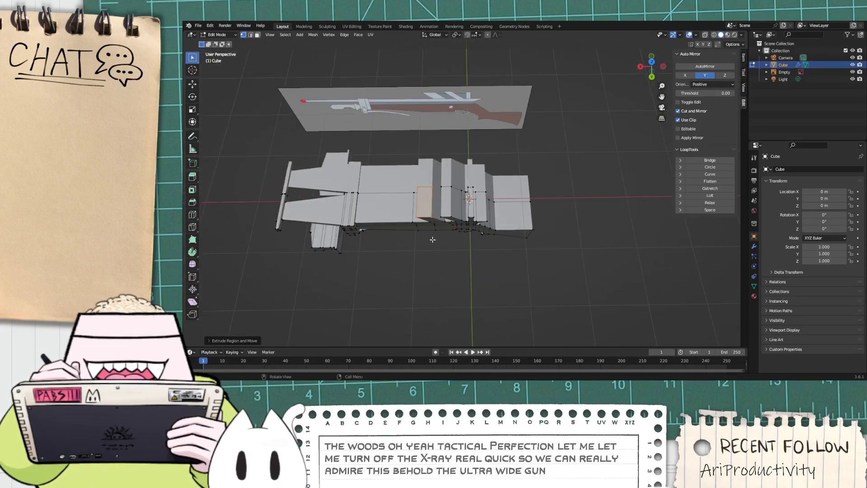
middle_drag(433, 240, 567, 161)
click(663, 67)
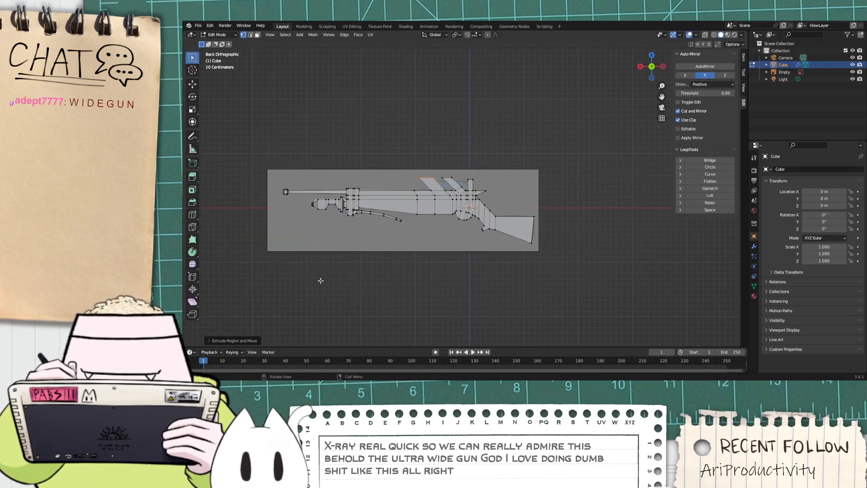
Step: Try to select the entire weapon mesh from the back view with X-ray off
drag(564, 302, 231, 151)
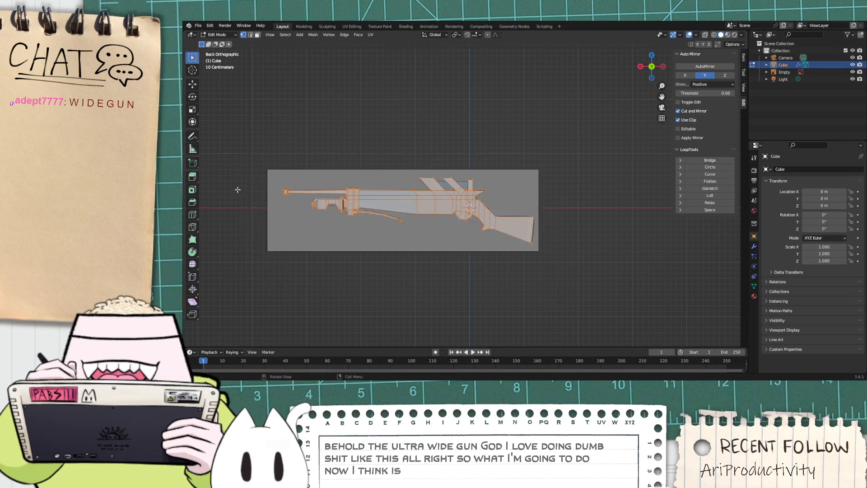
middle_drag(237, 190, 670, 106)
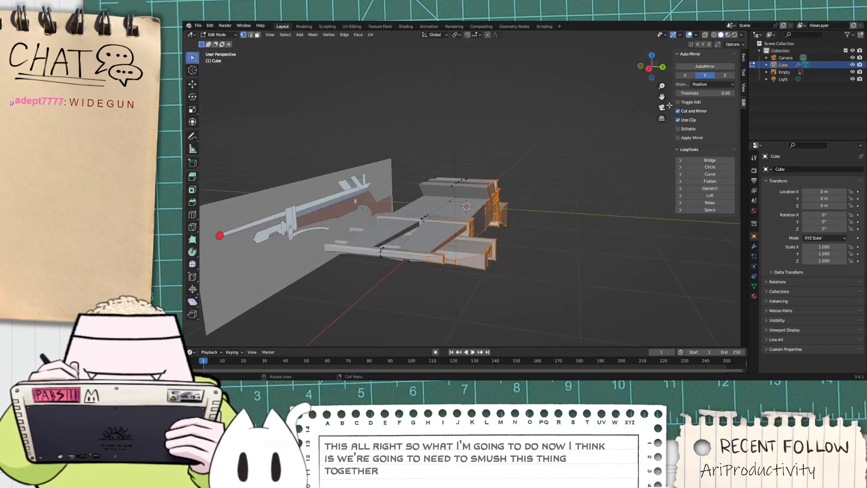
click(663, 67)
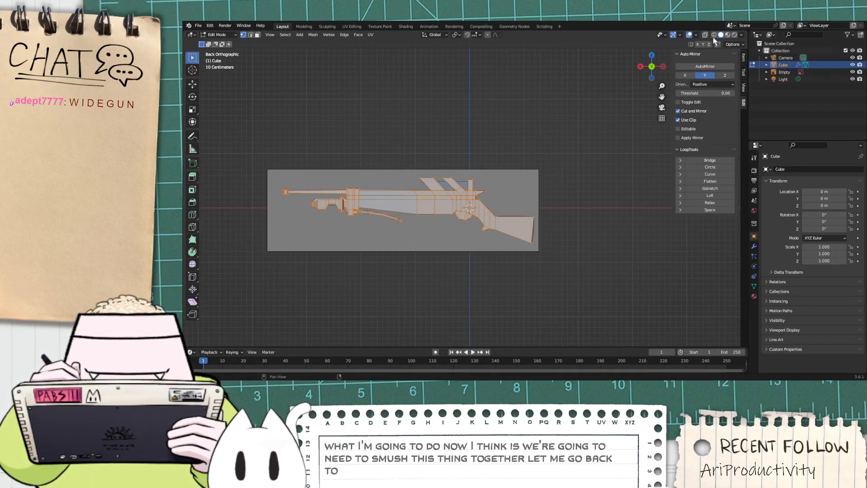
Step: Turn X-ray back on and select the entire half of the weapon mesh through its full depth
click(742, 35)
click(701, 179)
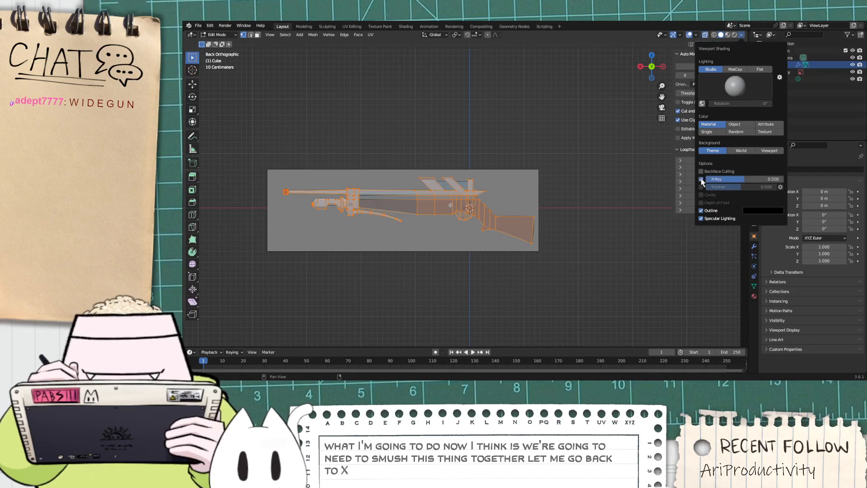
drag(234, 141, 605, 329)
middle_drag(328, 291, 340, 308)
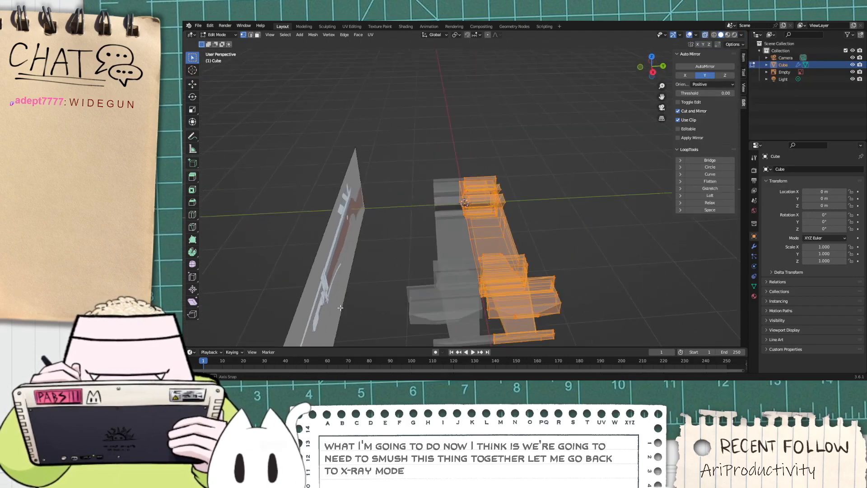
middle_drag(554, 317, 540, 327)
key(s)
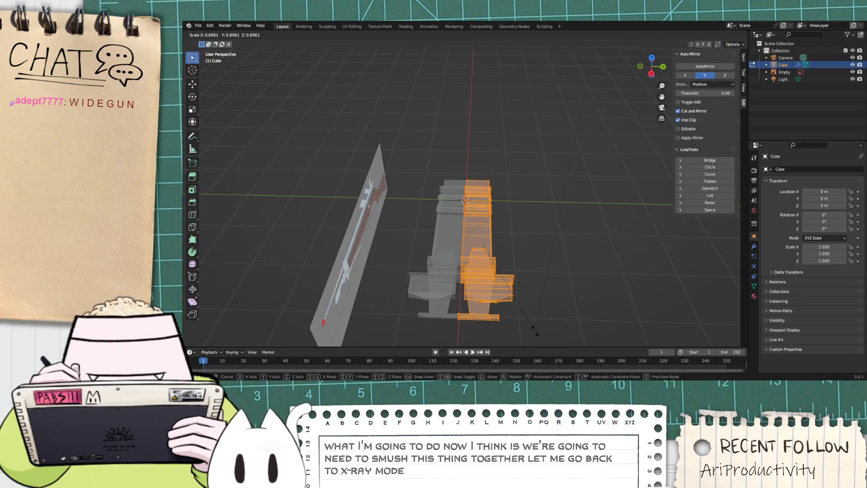
key(y)
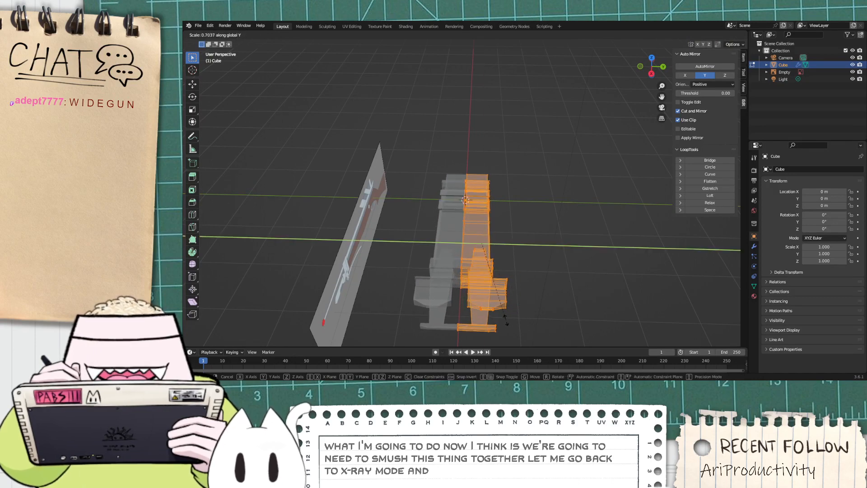
click(506, 320)
Step: Move the whole half mesh about 0.45 m along Y toward the mirror plane to narrow the weapon, and clear the selection
key(g)
key(y)
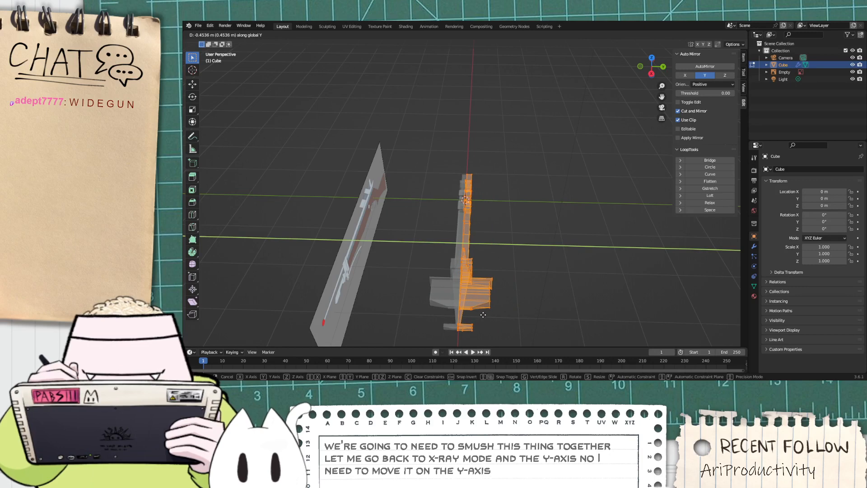
click(484, 315)
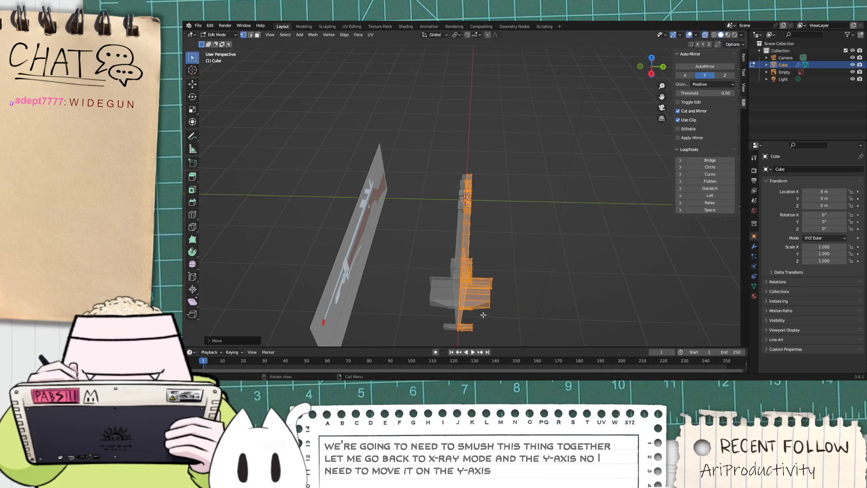
click(512, 322)
Step: Select the entire rounded, notched attachment beneath the rod, in front of the clamp block
mouse_move(511, 317)
middle_down()
mouse_move(387, 291)
mouse_move(507, 282)
mouse_move(516, 291)
mouse_move(516, 330)
middle_up()
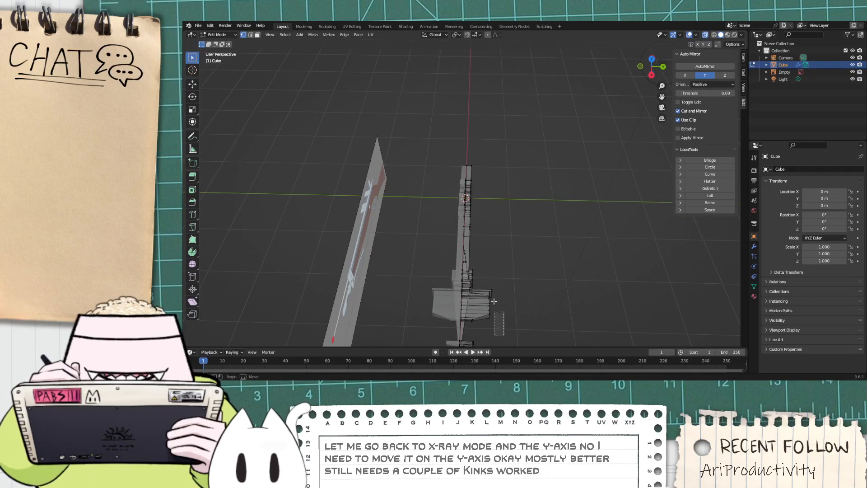
drag(483, 271, 481, 271)
scroll(518, 303, down, 1)
middle_drag(516, 302, 459, 270)
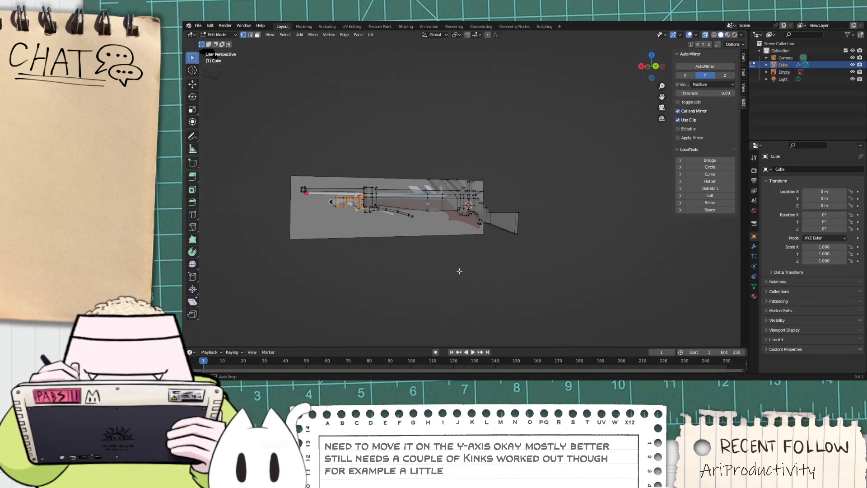
click(656, 68)
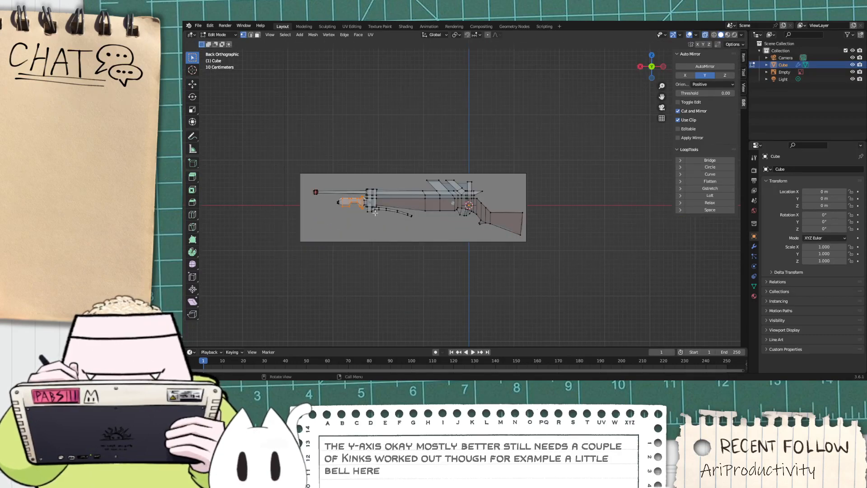
scroll(375, 212, up, 7)
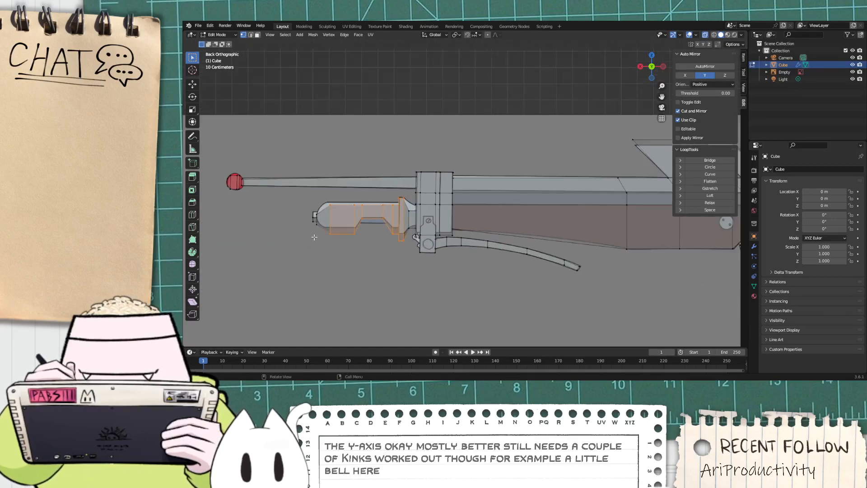
scroll(314, 237, up, 3)
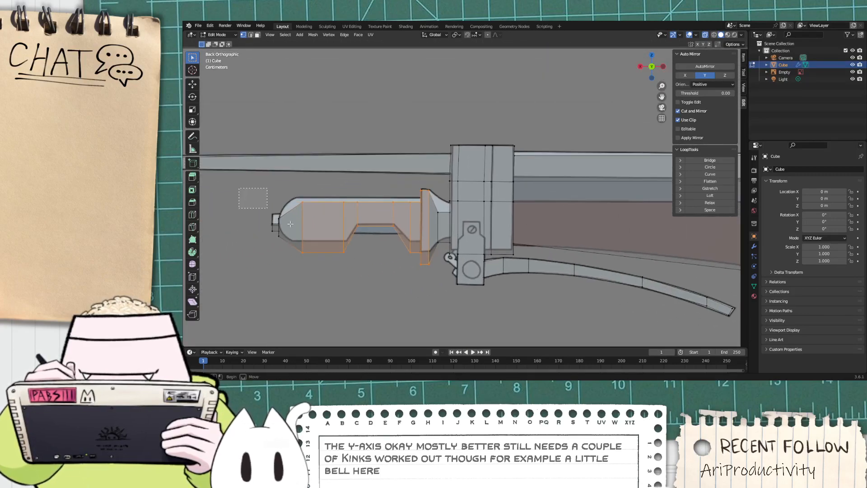
scroll(440, 291, down, 8)
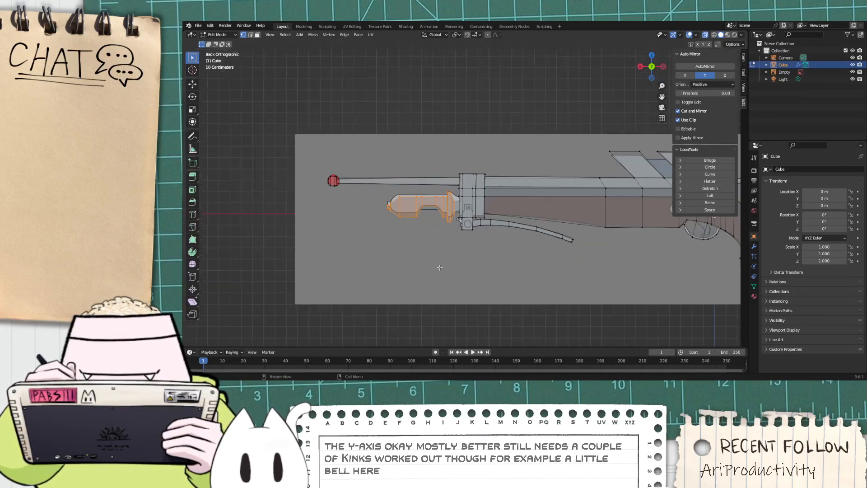
mouse_move(439, 291)
middle_down()
mouse_move(469, 289)
mouse_move(454, 299)
middle_up()
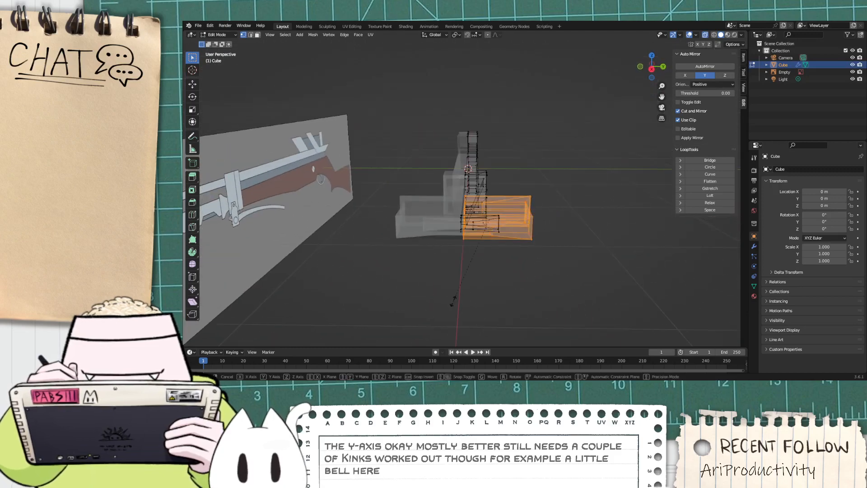
key(s)
key(y)
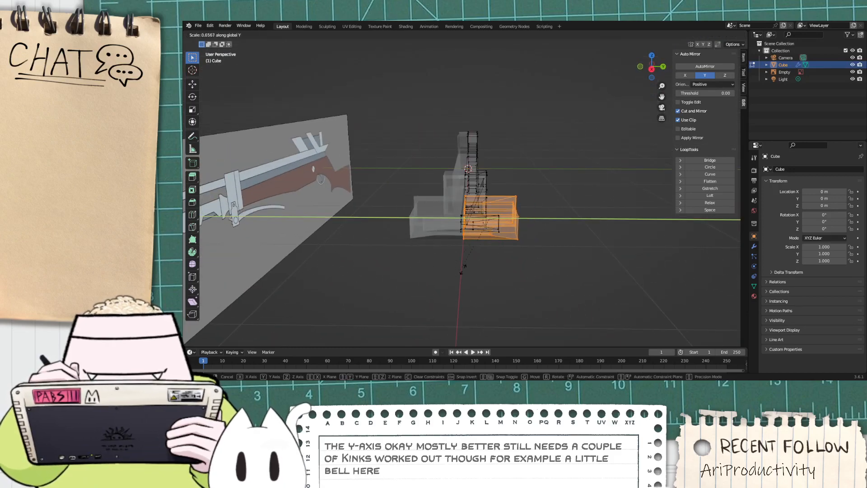
click(532, 256)
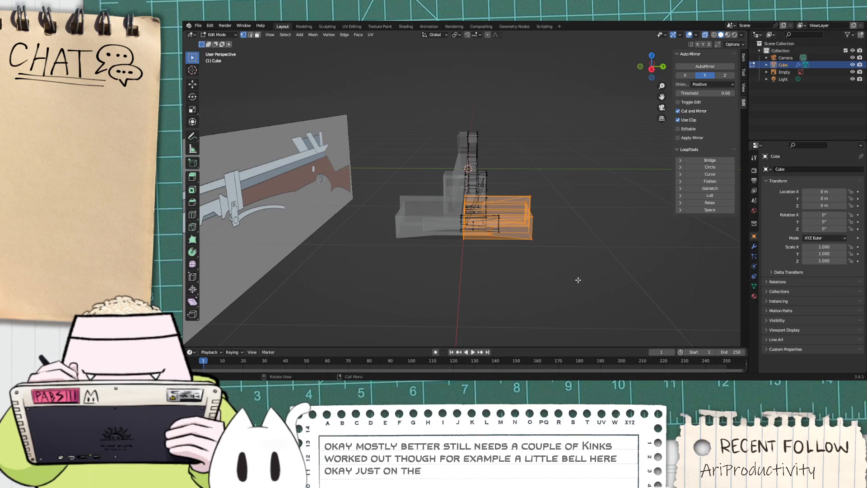
Step: Move the selected attachment about 0.43 m along Y toward the mirror plane to narrow it
middle_drag(578, 280, 564, 266)
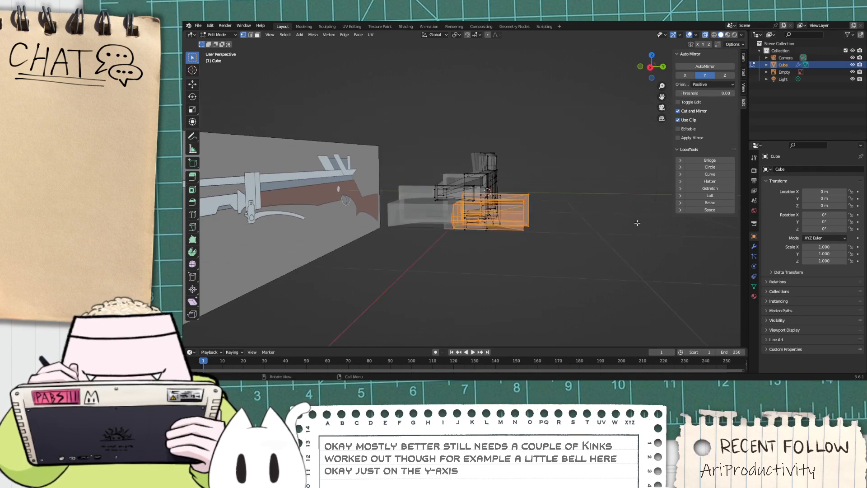
key(g)
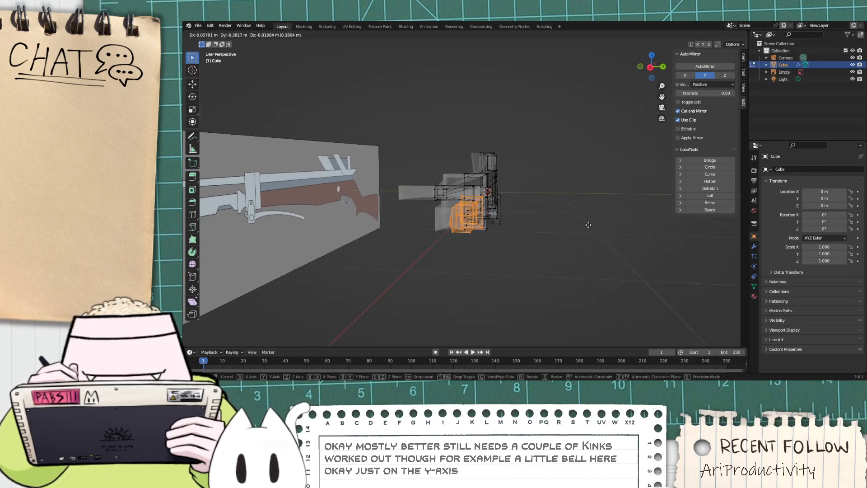
key(y)
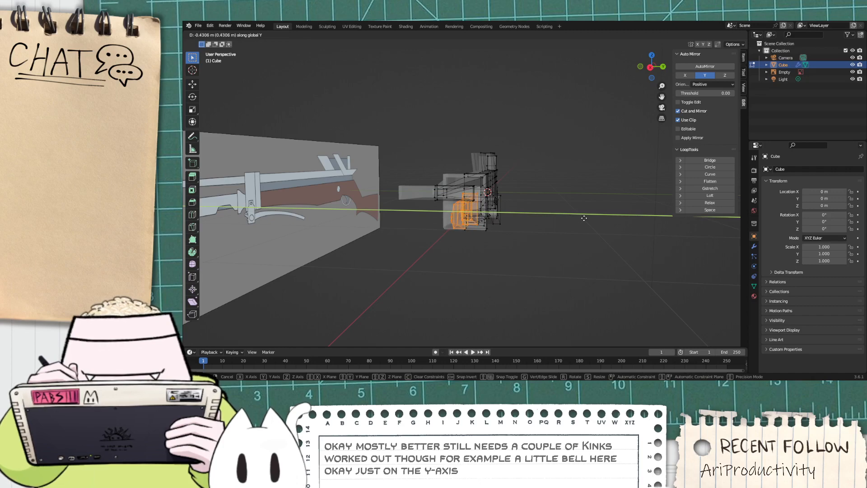
click(584, 218)
Step: Try to narrow the ball at the rod's front tip by moving all of it about 0.14 m along Y toward the mirror plane
middle_drag(578, 226, 650, 103)
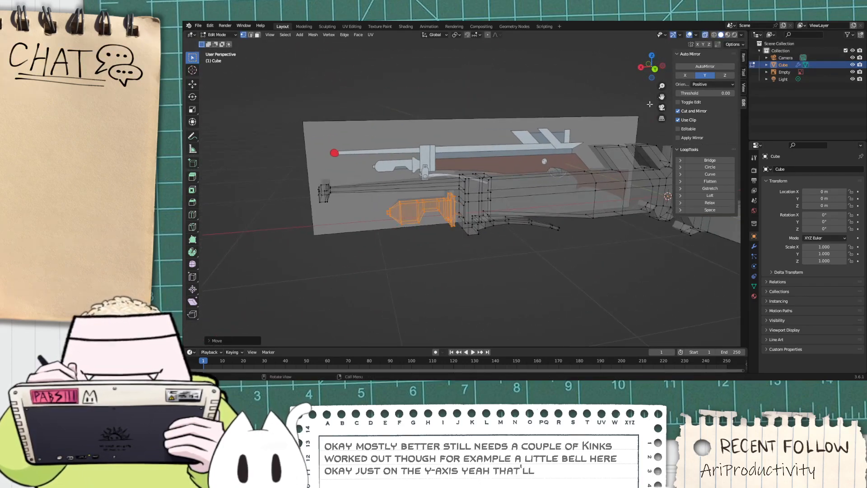
click(656, 71)
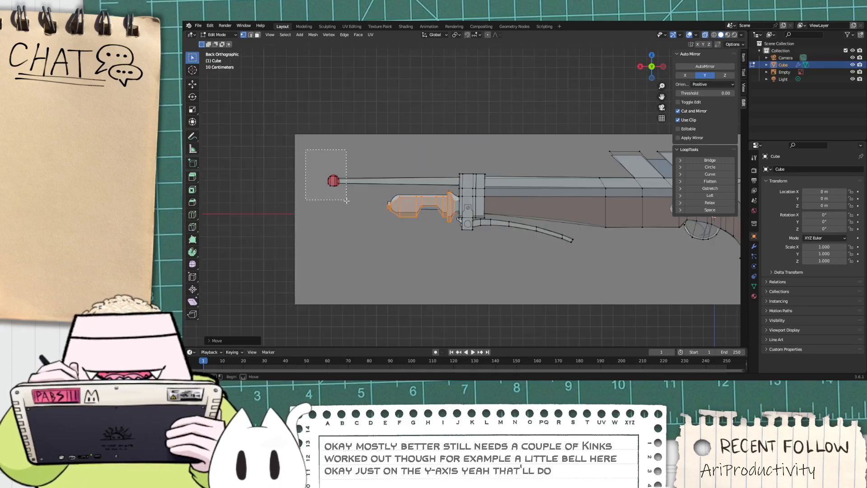
shift+drag(347, 201, 347, 200)
middle_drag(347, 201, 630, 145)
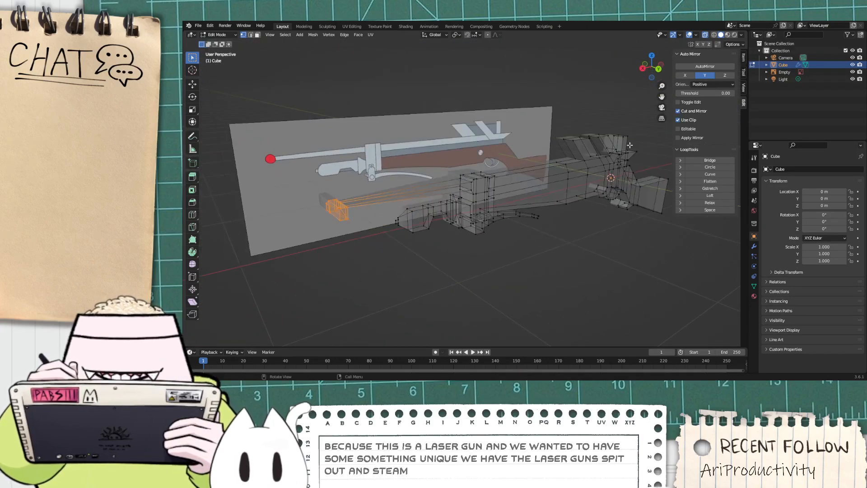
click(659, 69)
scroll(464, 129, up, 3)
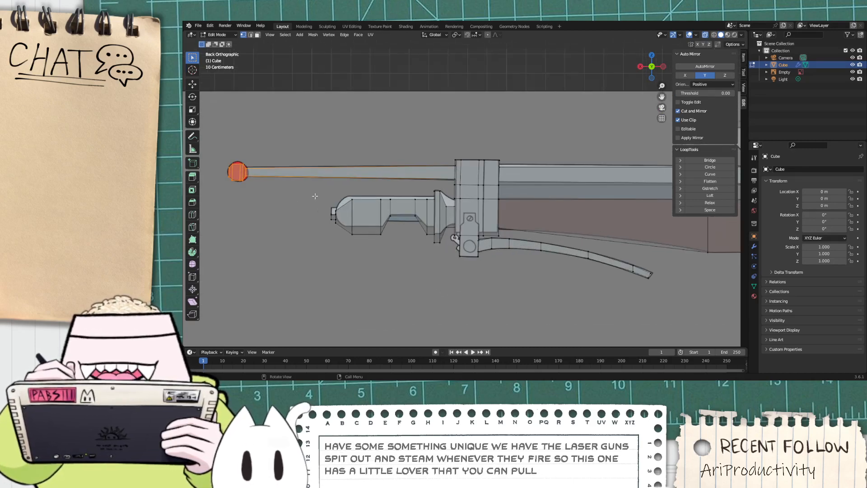
middle_drag(315, 196, 527, 278)
key(g)
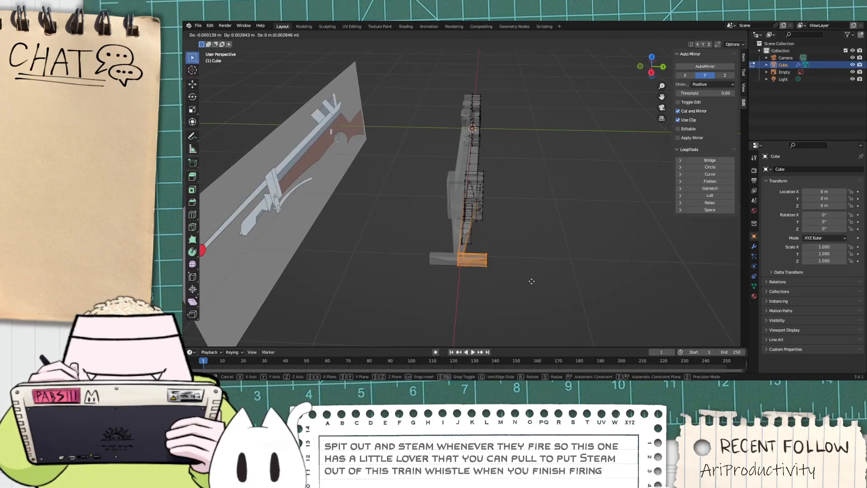
key(y)
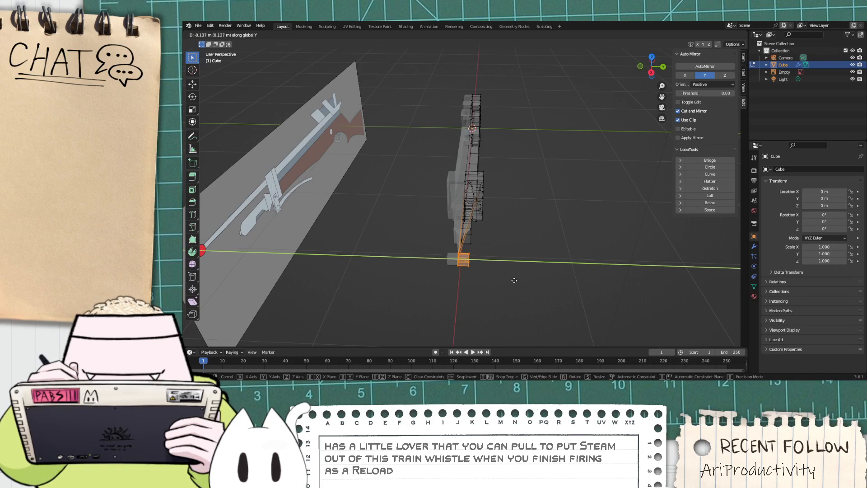
click(514, 280)
scroll(482, 279, up, 2)
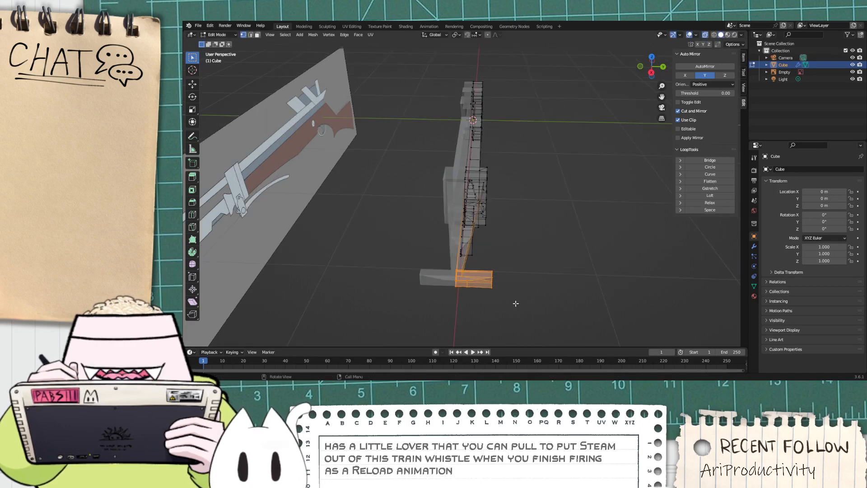
Step: Select only the outer side vertices of the rod's tip and move them along Y until they sit close to the mirror plane
drag(481, 260, 481, 260)
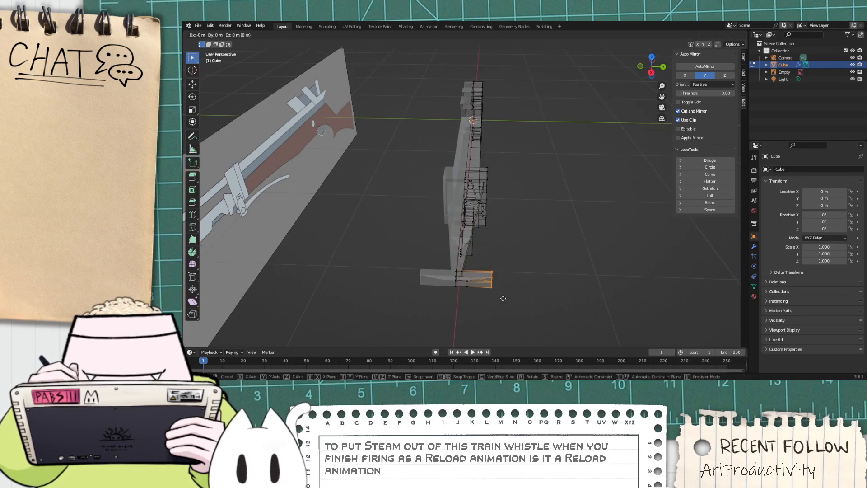
key(g)
key(y)
click(483, 295)
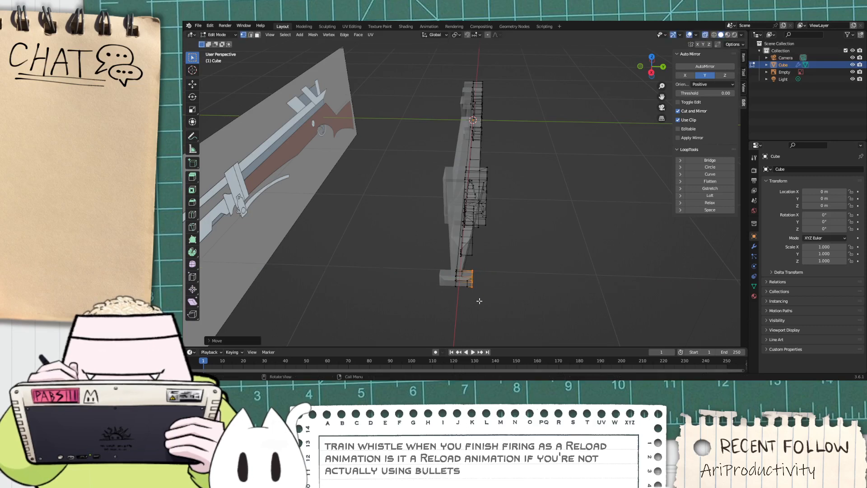
key(g)
key(y)
click(465, 277)
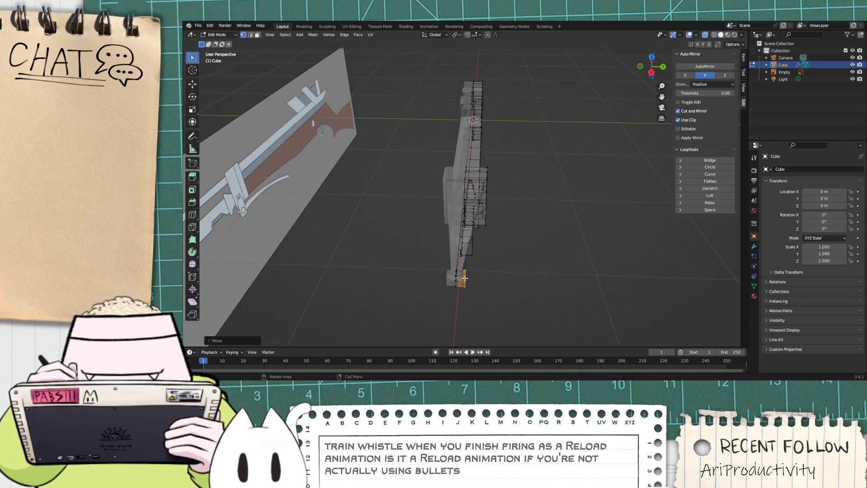
Step: From the top view, select the clamp block's outer vertices and move them about 0.09 m along Y toward the mirror plane
middle_drag(465, 278, 484, 276)
middle_drag(516, 190, 501, 259)
click(651, 69)
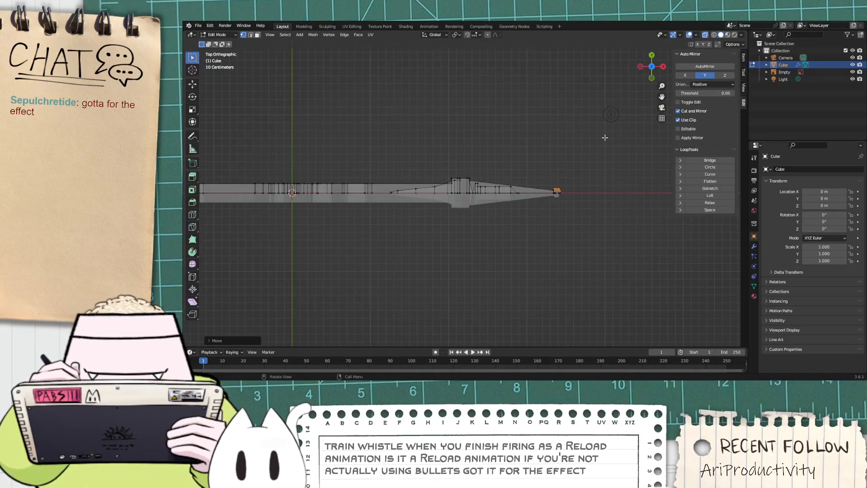
click(654, 67)
click(654, 66)
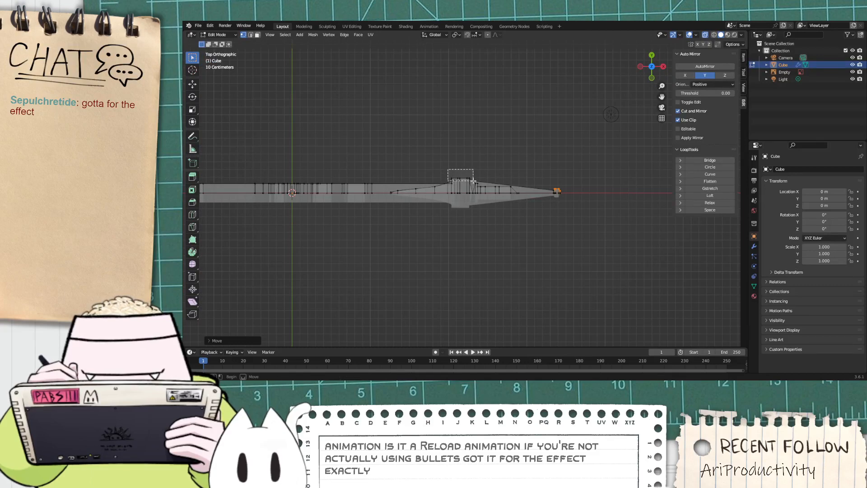
scroll(477, 186, up, 7)
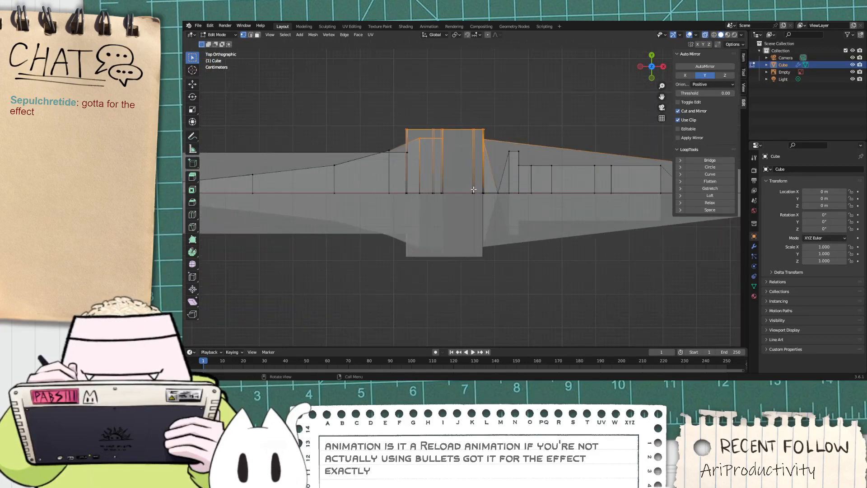
key(g)
key(y)
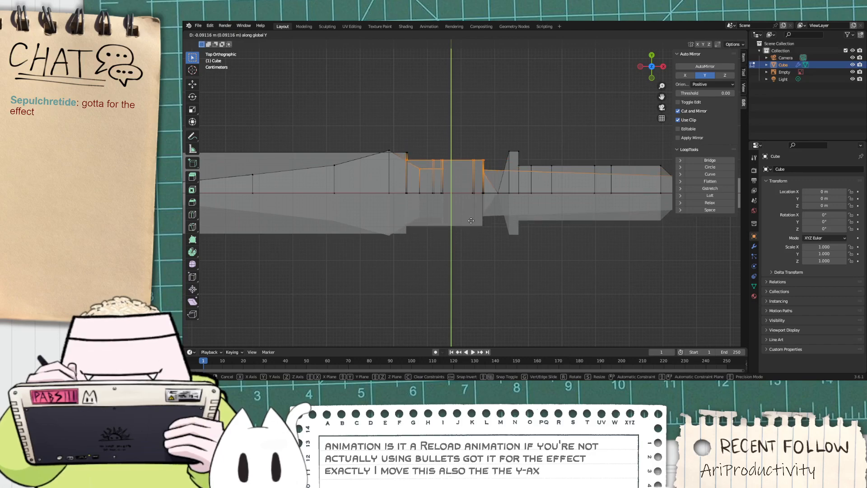
click(471, 220)
Step: Select the two pinched vertices in the joint between the notched attachment's collar and the clamp block
middle_drag(524, 255, 409, 204)
click(494, 234)
scroll(409, 204, up, 5)
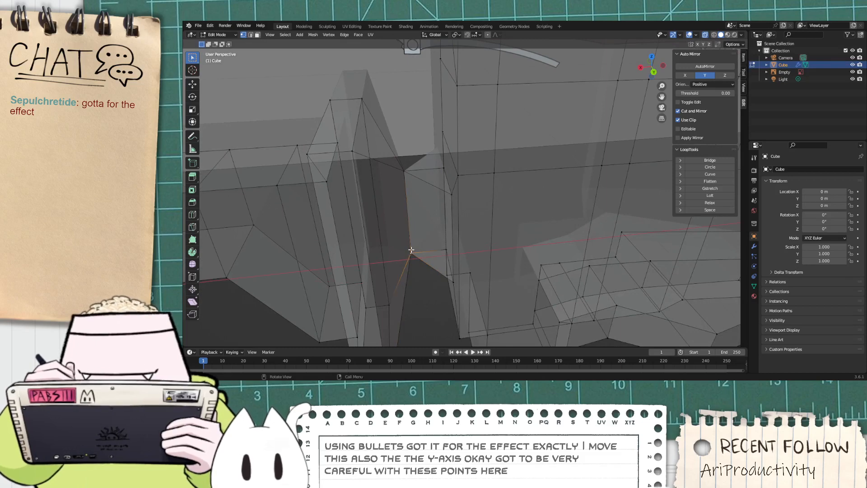
key(g)
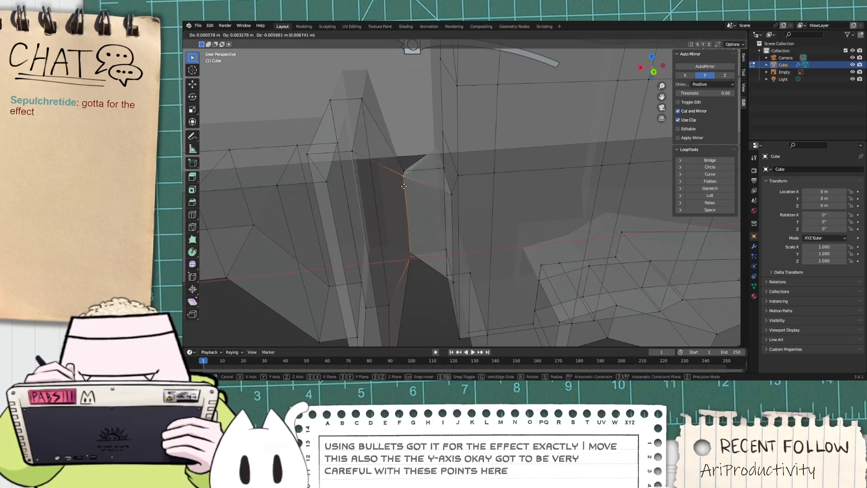
key(Escape)
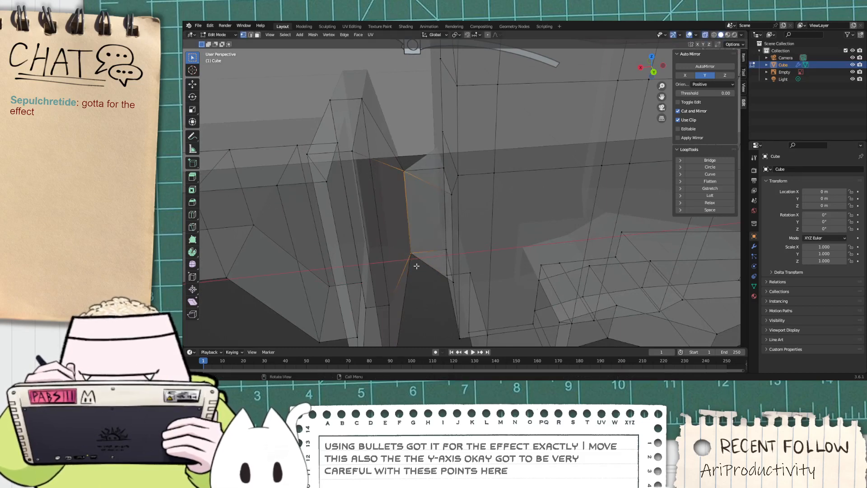
scroll(417, 266, up, 3)
middle_drag(367, 312, 453, 92)
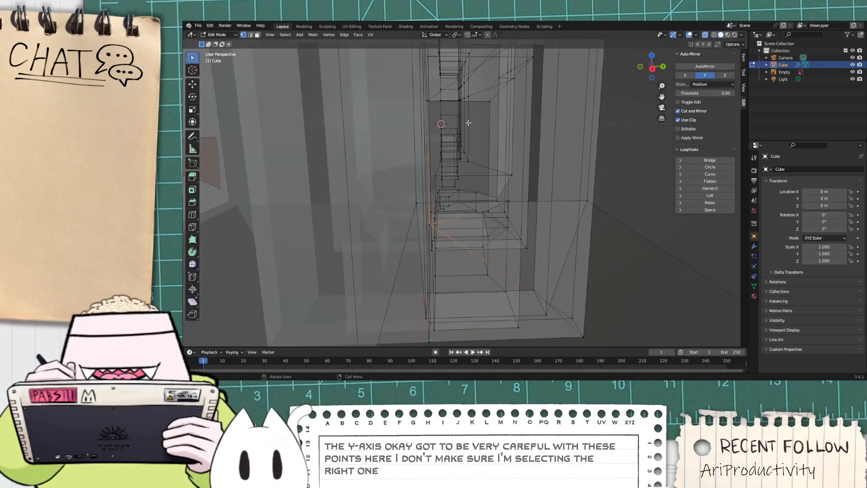
middle_drag(469, 122, 419, 219)
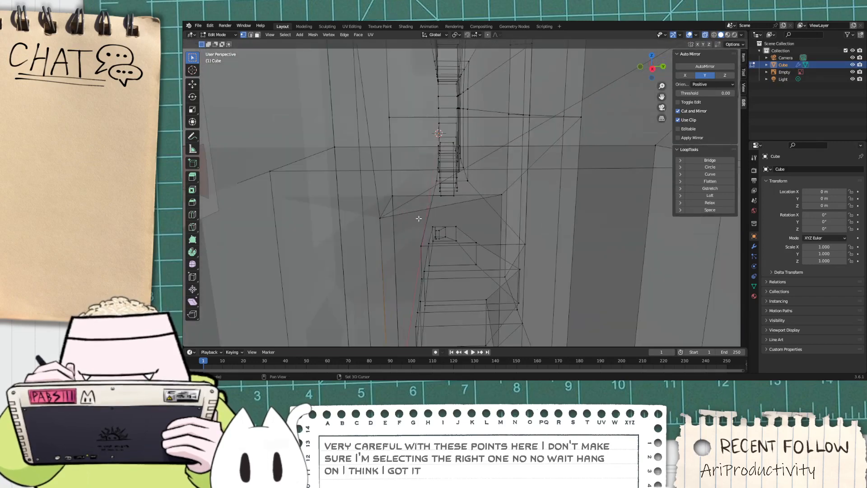
scroll(403, 215, up, 3)
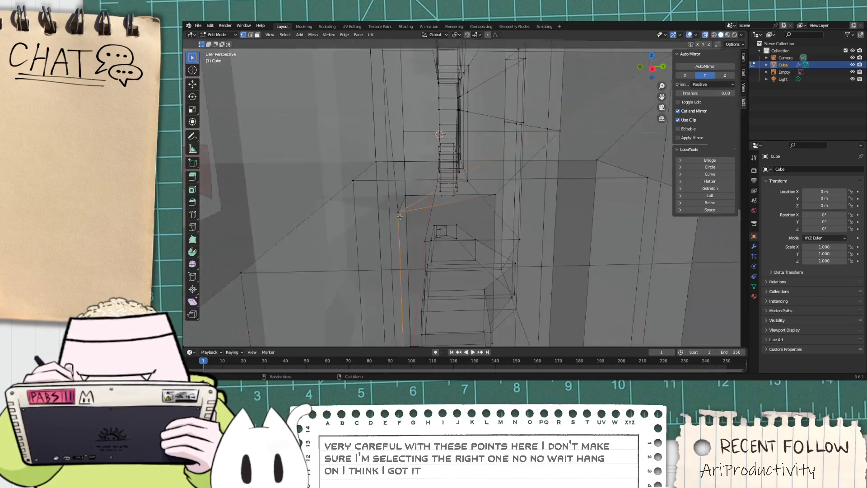
Step: Try to pull the two pinched joint vertices outward along Y, away from the mirror plane, and check the joint
key(g)
key(y)
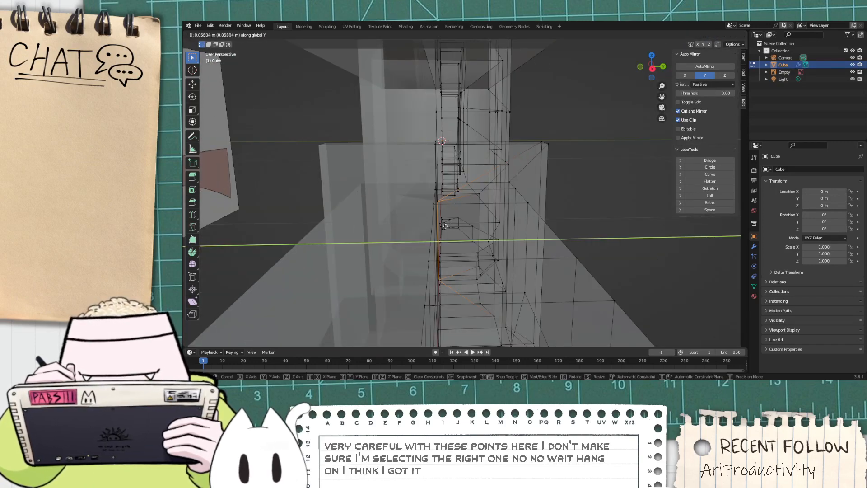
click(556, 220)
middle_drag(599, 227, 523, 265)
key(g)
key(y)
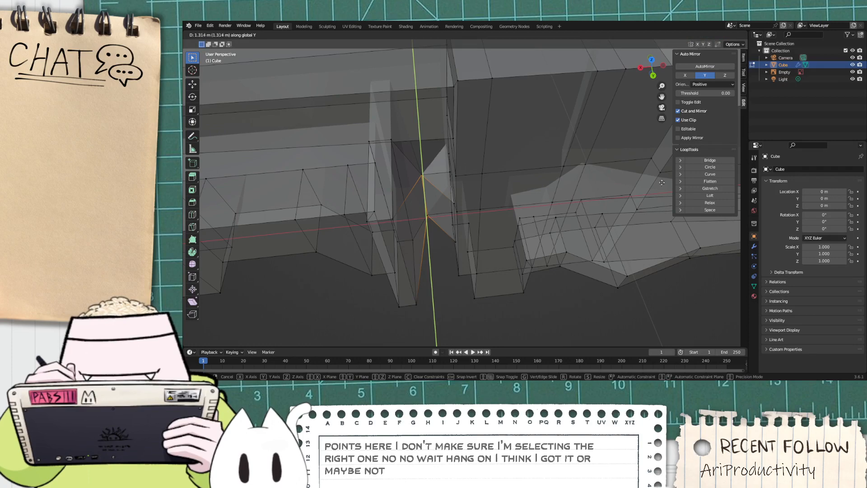
click(300, 106)
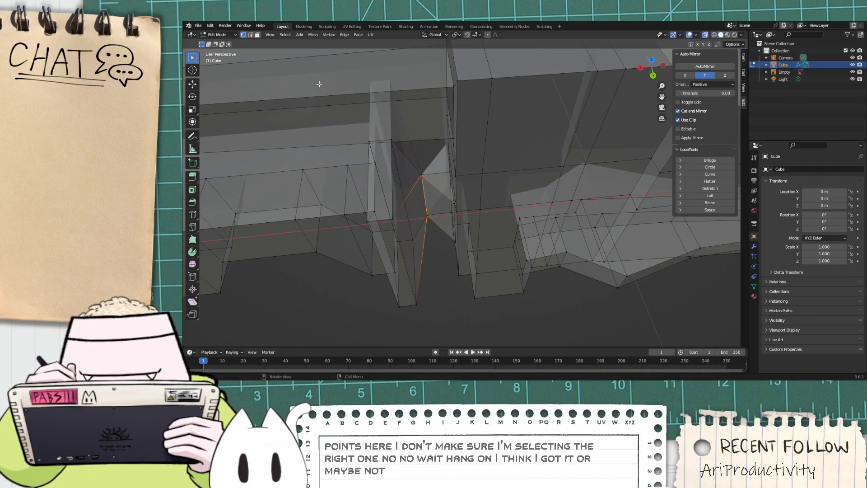
scroll(384, 257, up, 5)
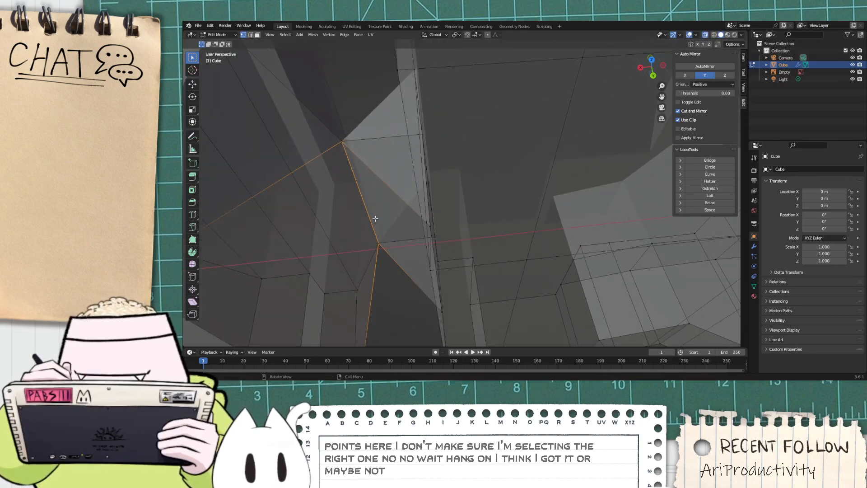
middle_drag(360, 167, 655, 259)
scroll(658, 258, down, 5)
middle_drag(602, 259, 630, 247)
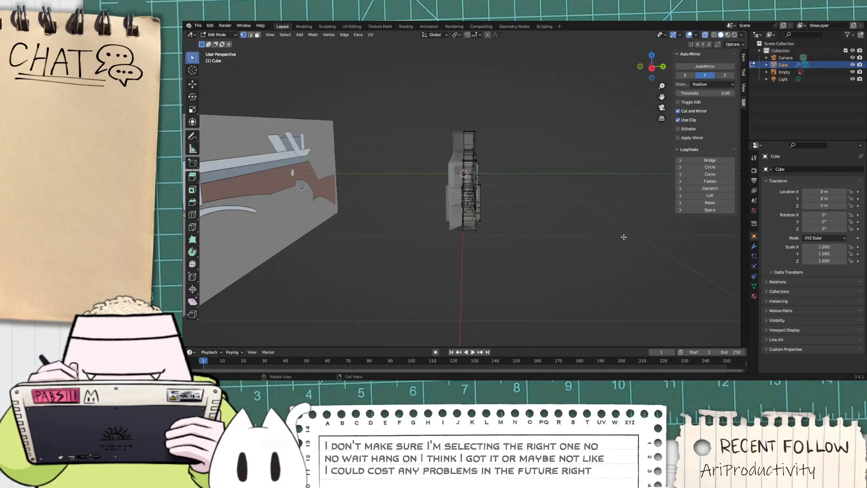
Step: From the right view, select all outer vertices of the weapon and move them about 0.04 m along Y toward the mirror plane
click(653, 68)
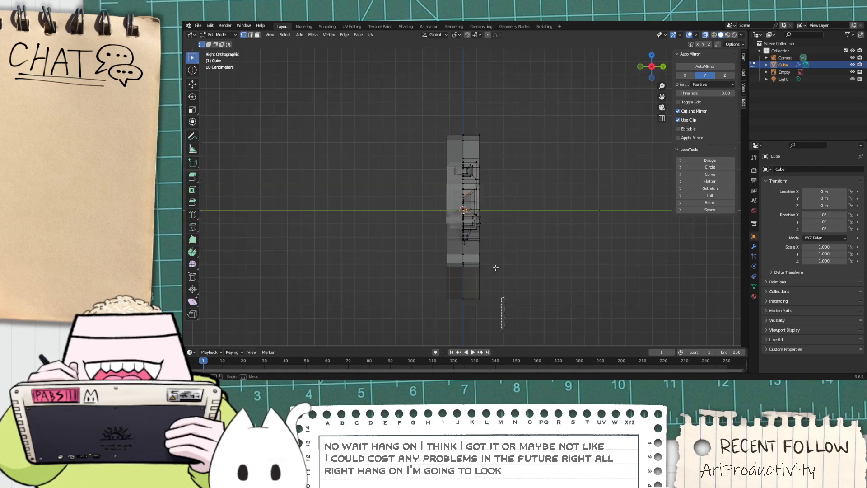
drag(496, 267, 470, 111)
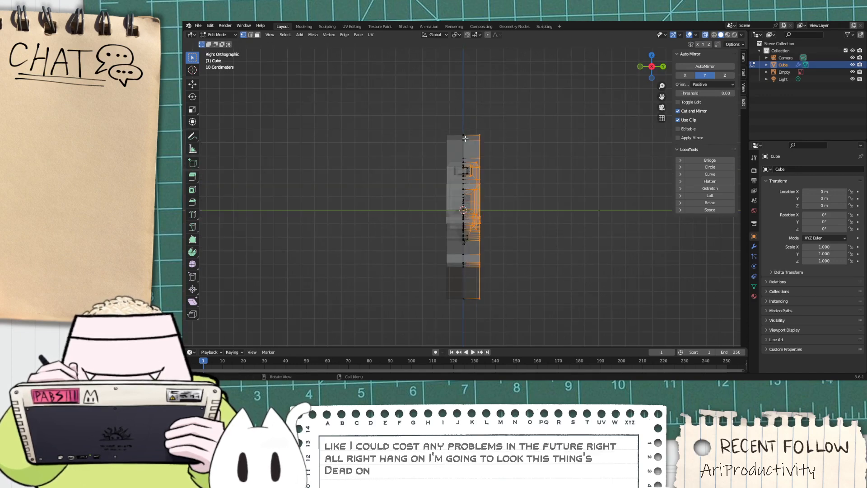
key(g)
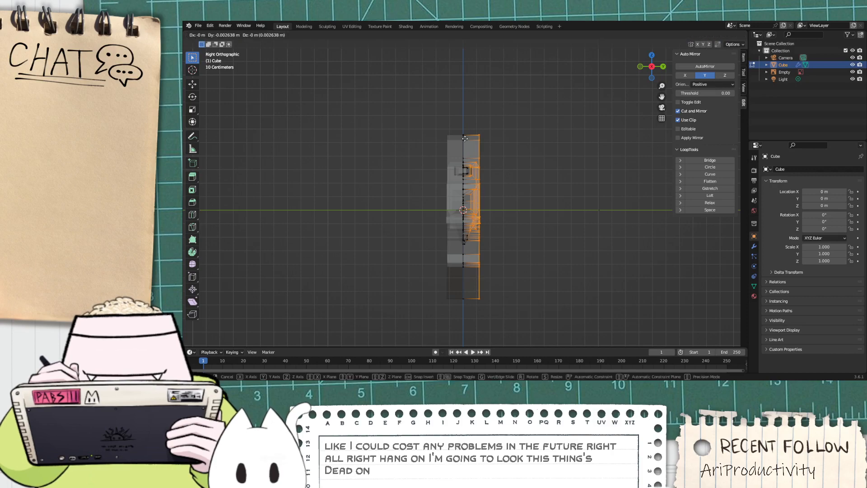
key(y)
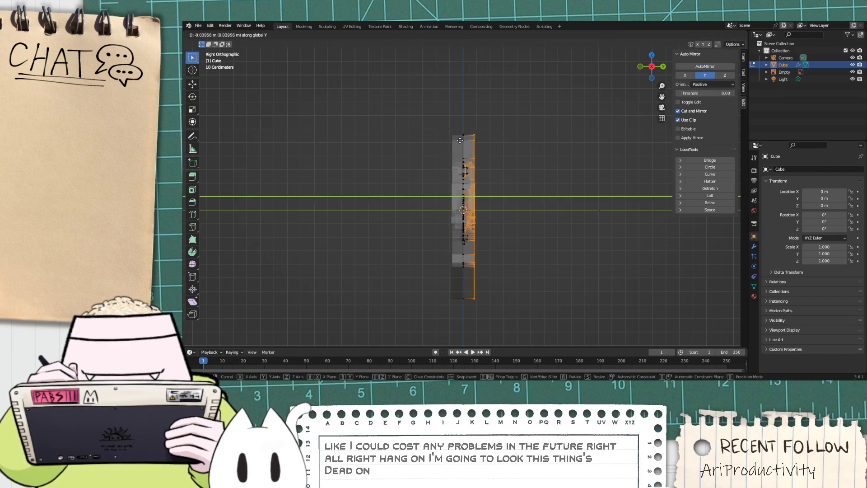
click(460, 140)
middle_drag(460, 140, 586, 96)
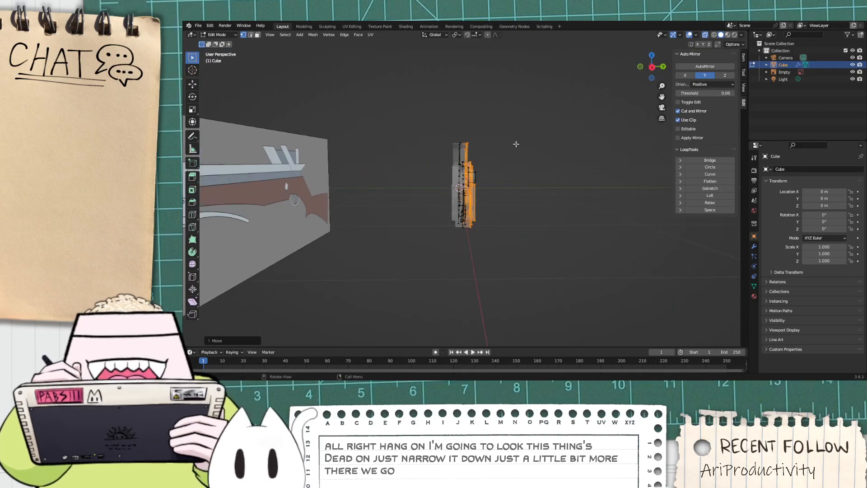
Step: Select the protruding lower vertex of the curved lever behind the clamp block and move it along Y in line with its neighbours
middle_drag(525, 130, 621, 141)
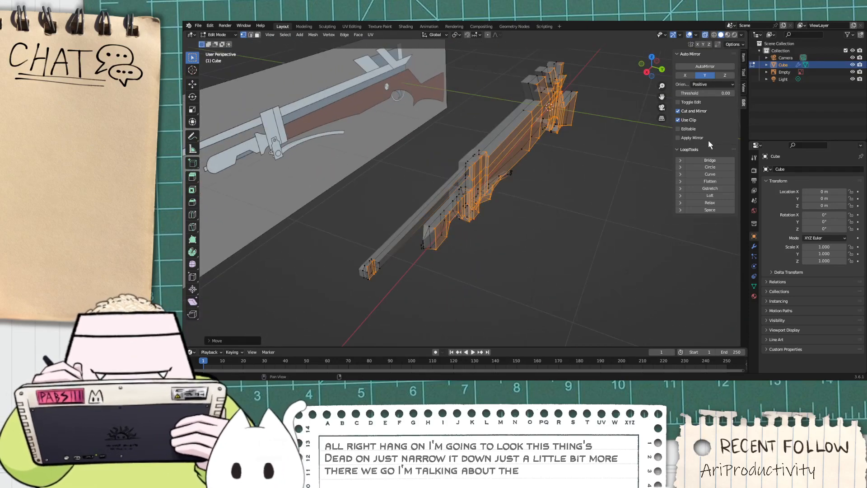
middle_drag(621, 171, 542, 143)
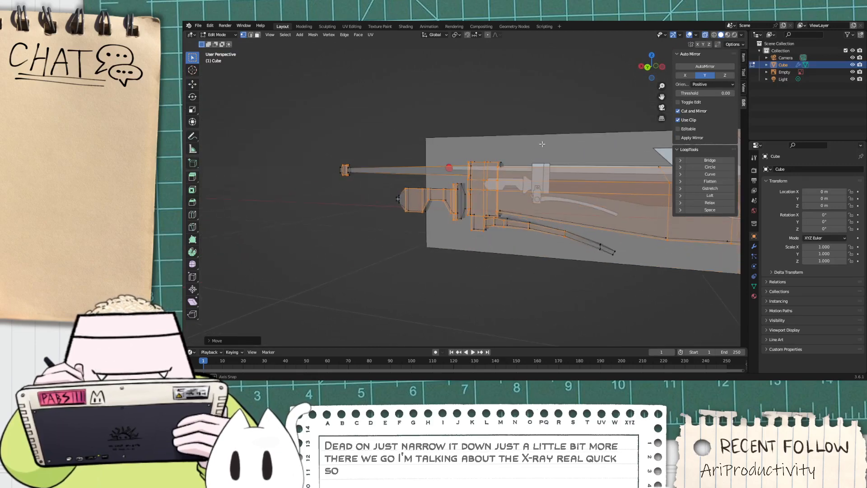
middle_drag(570, 169, 596, 176)
click(516, 229)
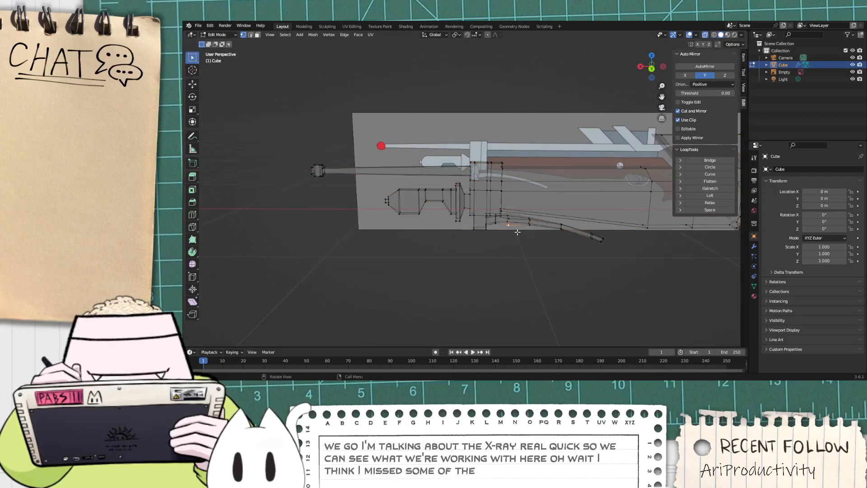
scroll(519, 229, up, 3)
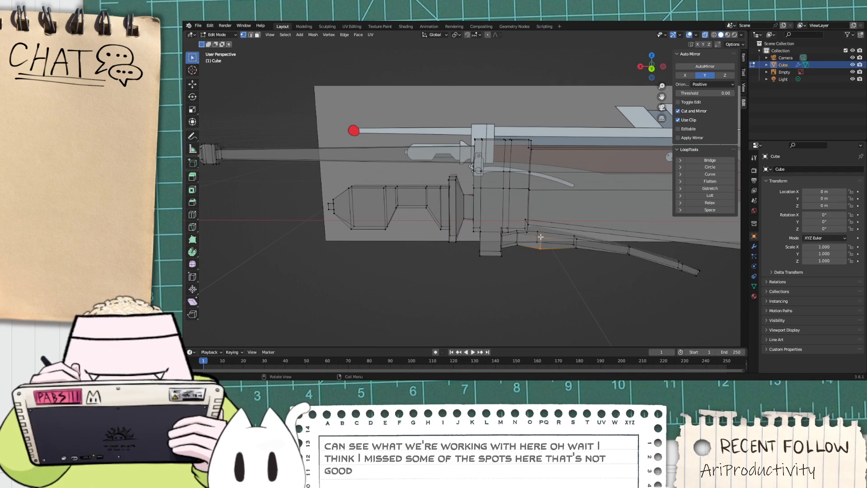
key(g)
key(y)
click(538, 233)
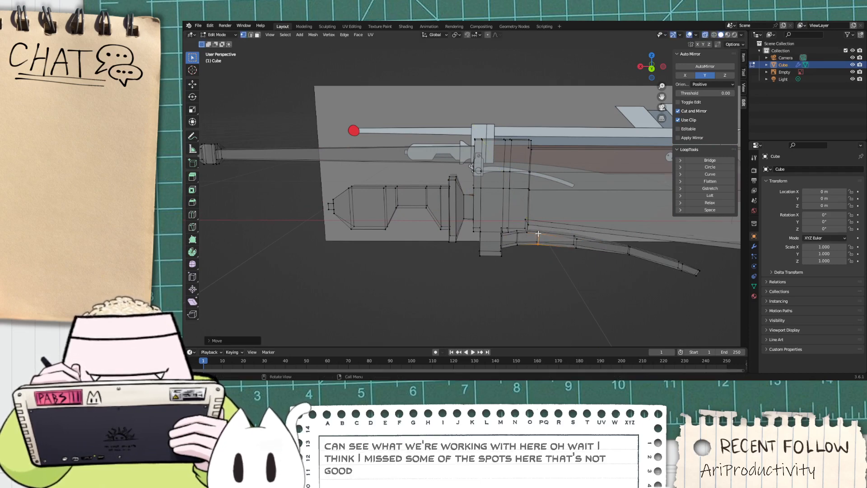
Step: Box-select the whole notched attachment with its collar in front of the clamp block and move it along Y
scroll(605, 236, down, 3)
middle_drag(605, 236, 418, 194)
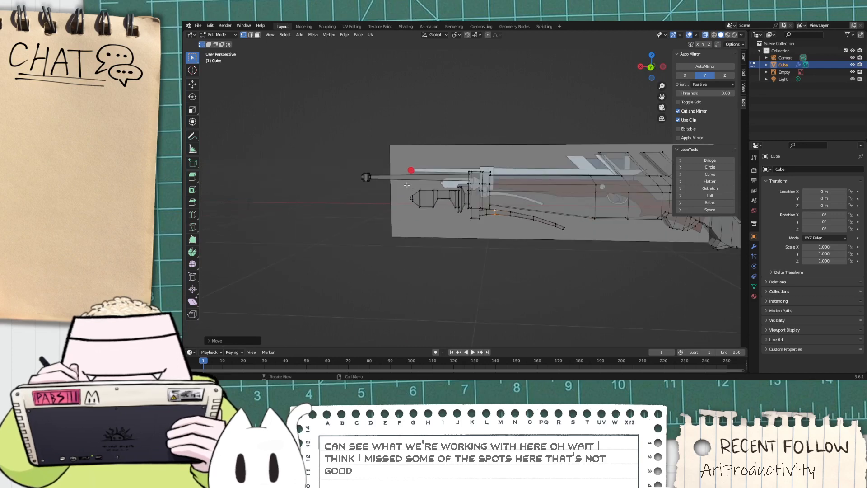
drag(407, 184, 463, 227)
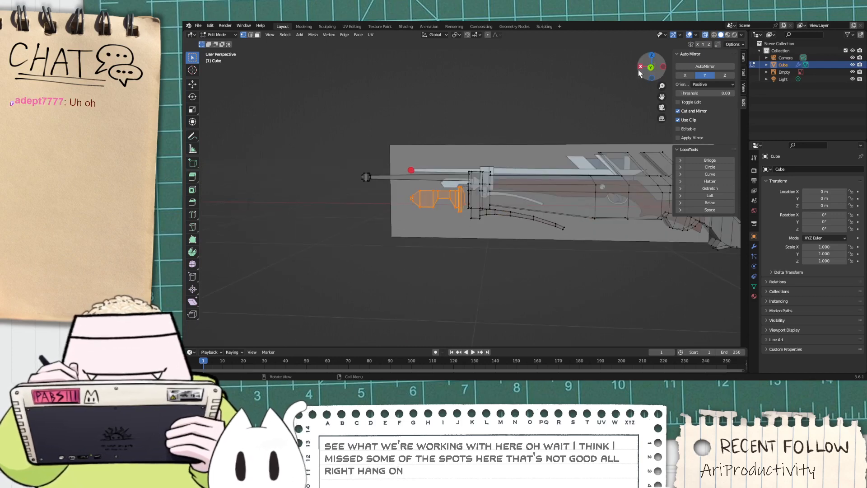
middle_drag(518, 180, 465, 216)
key(g)
key(y)
click(499, 209)
scroll(474, 200, up, 5)
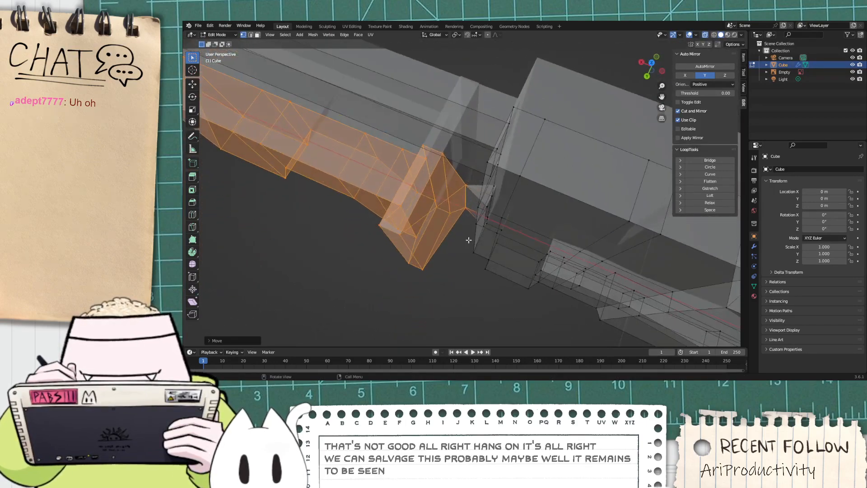
Step: Select the two pinched vertices between the collar and the clamp block and try to move them freely and along Y
click(466, 215)
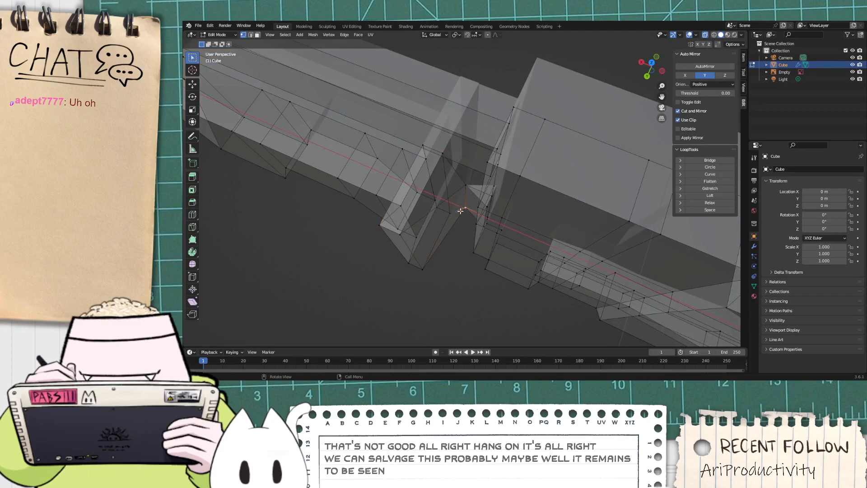
click(458, 224)
click(463, 214)
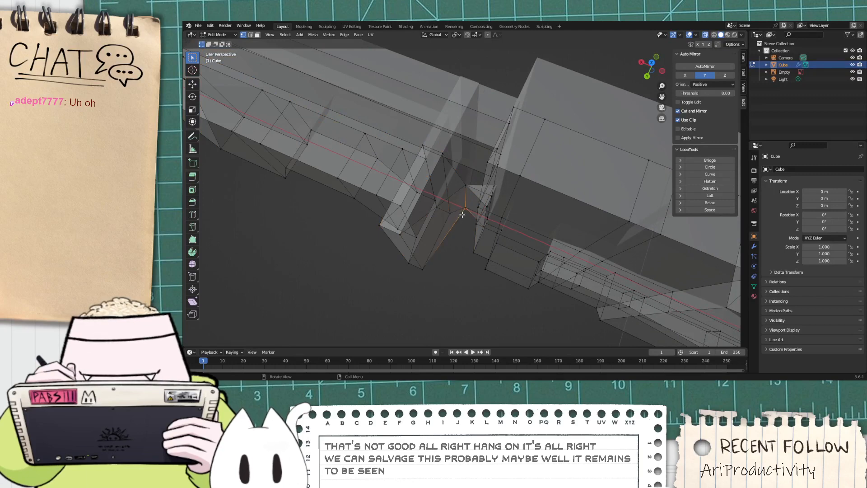
middle_drag(461, 201, 361, 113)
key(g)
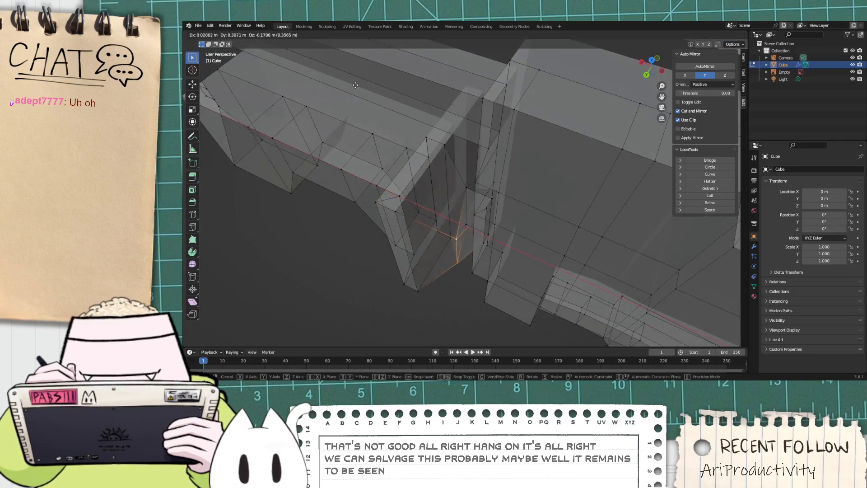
right_click(286, 79)
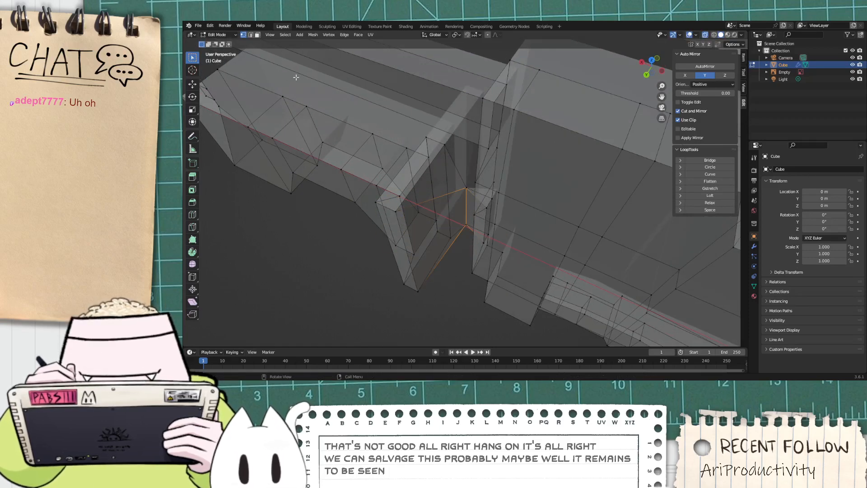
key(g)
key(y)
right_click(263, 110)
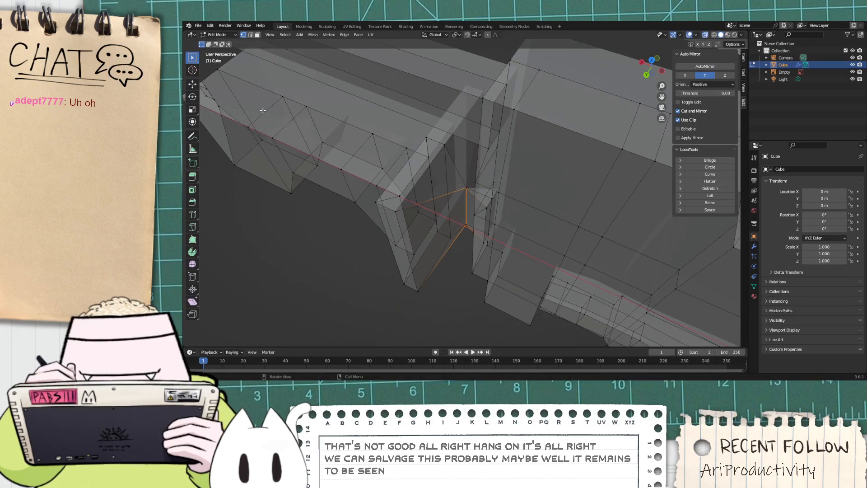
Step: Try to shift the two pinched joint vertices along Z and freely from the opposite side
key(g)
key(z)
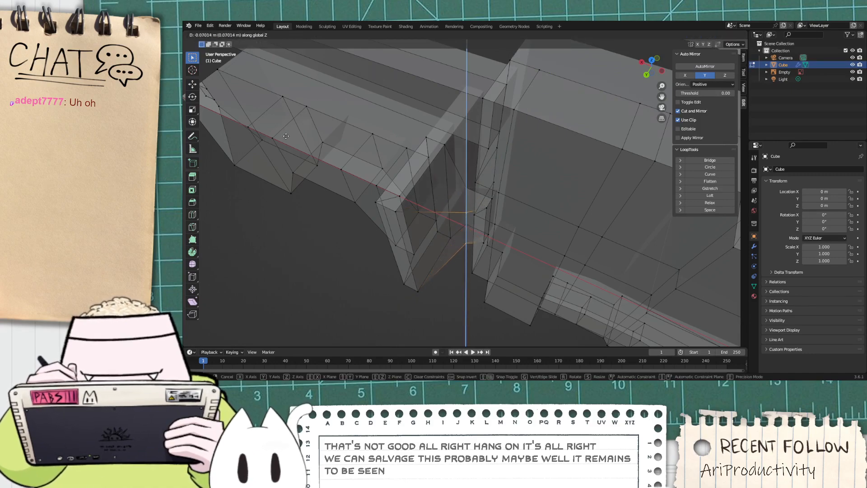
click(296, 146)
middle_drag(400, 158, 463, 166)
key(g)
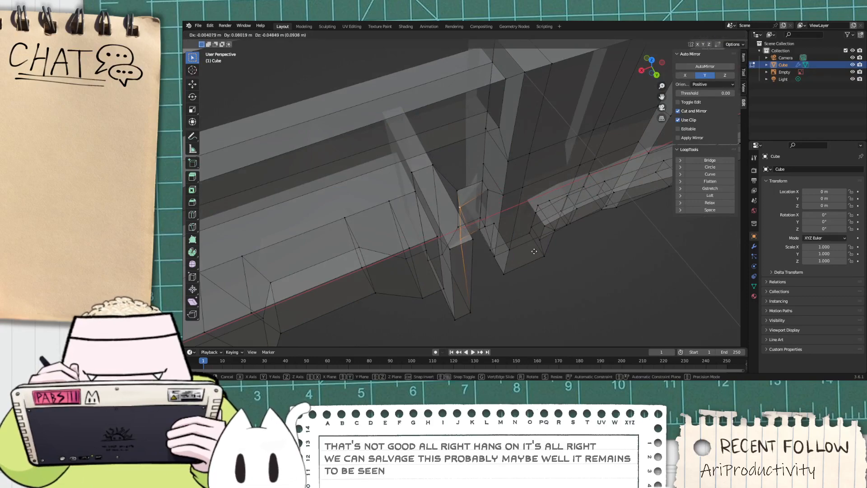
click(505, 186)
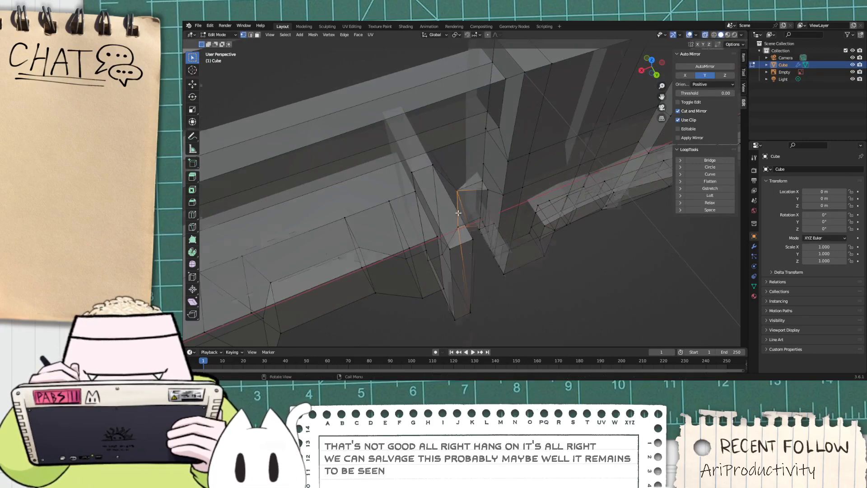
Step: Check the corner vertices of the joint between the collar and the clamp block by selecting them one at a time
scroll(459, 212, up, 4)
mouse_move(484, 214)
middle_down()
mouse_move(447, 190)
mouse_move(470, 226)
mouse_move(500, 208)
mouse_move(488, 201)
middle_up()
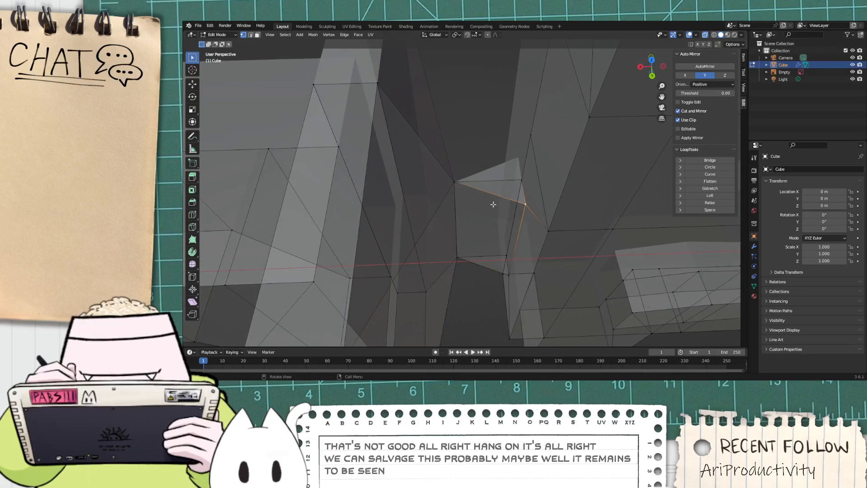
click(457, 184)
click(457, 183)
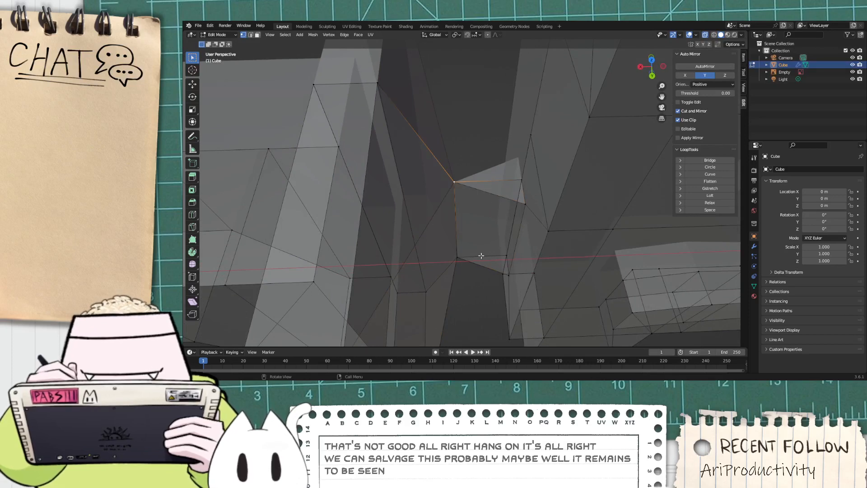
click(482, 259)
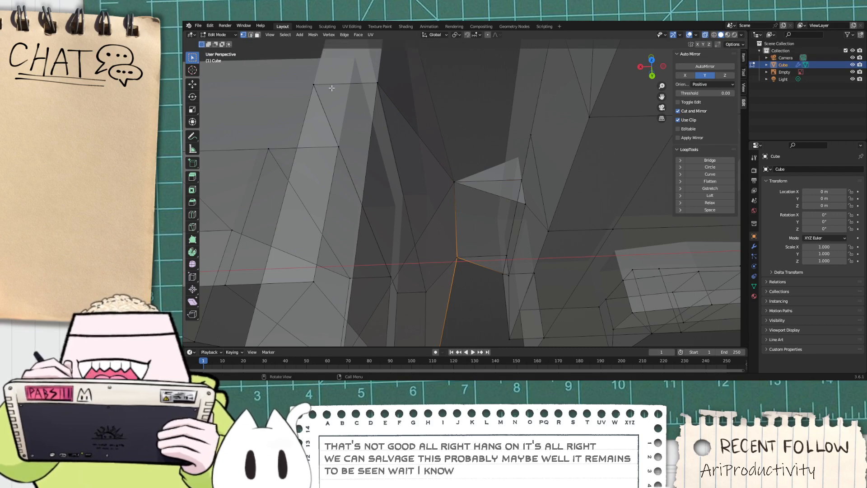
Step: Switch to edge selection and select the joint face's vertical edge nearest the clamp block
click(494, 198)
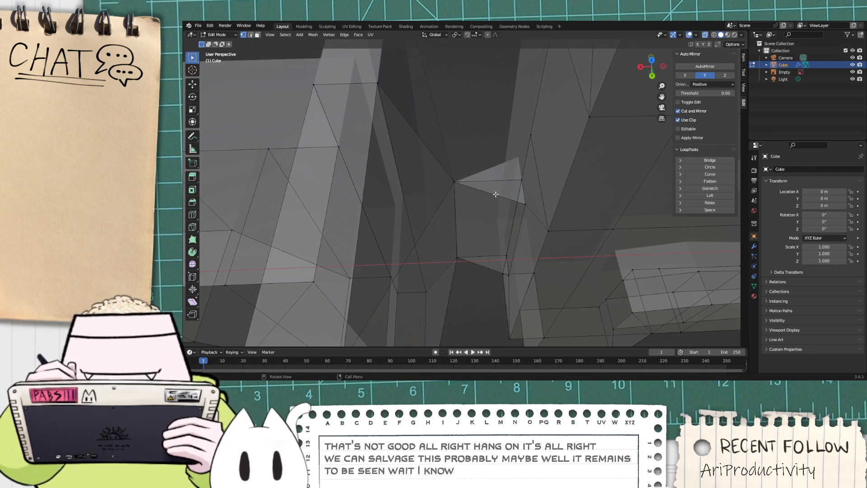
click(500, 196)
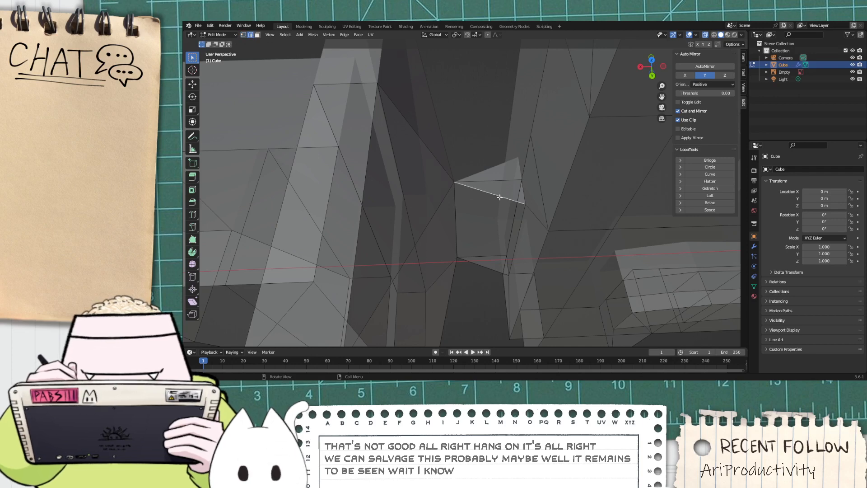
click(520, 220)
right_click(519, 222)
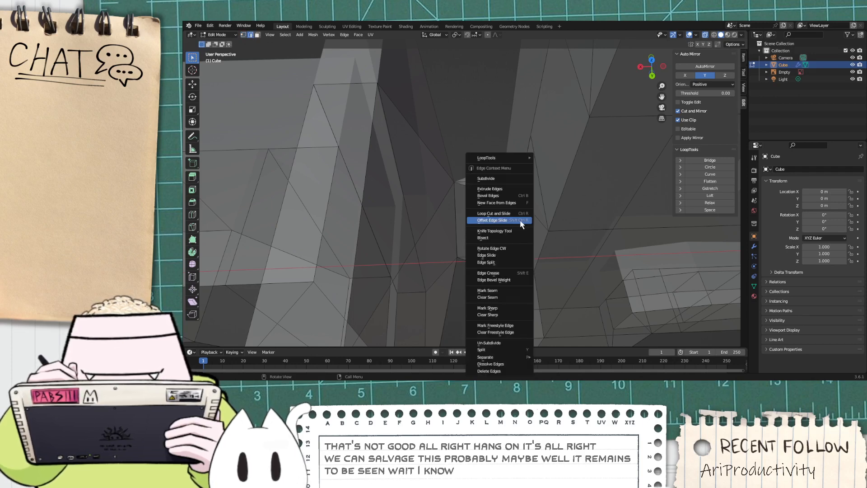
click(210, 26)
click(266, 128)
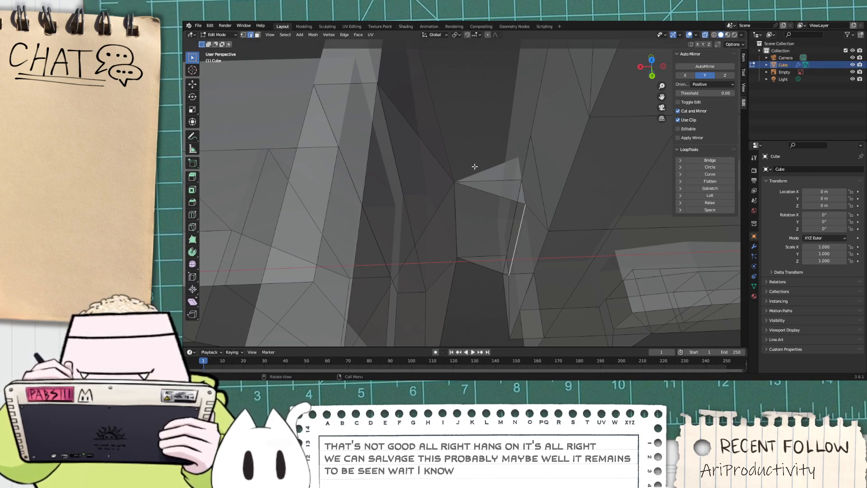
Step: Try to select the edges surrounding the joint face, including edge loops, from several viewing angles
click(480, 189)
alt+click(482, 191)
middle_drag(493, 211, 524, 270)
click(520, 231)
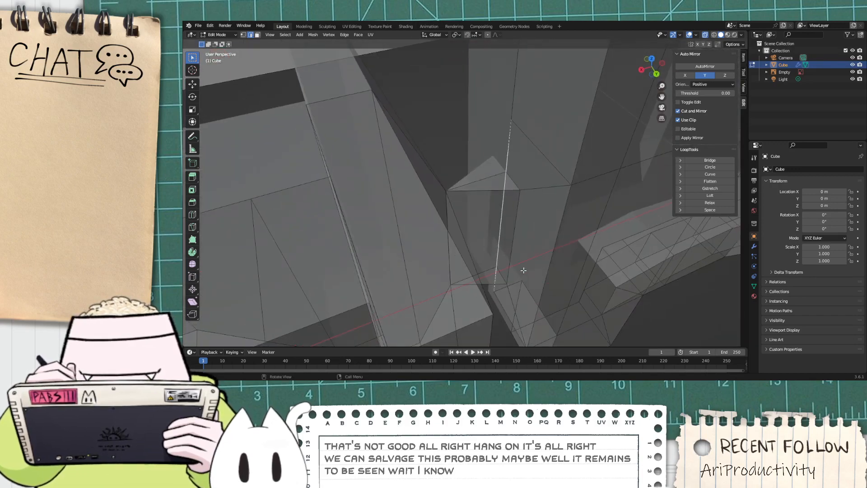
alt+click(487, 192)
middle_drag(506, 215, 461, 264)
shift+click(457, 240)
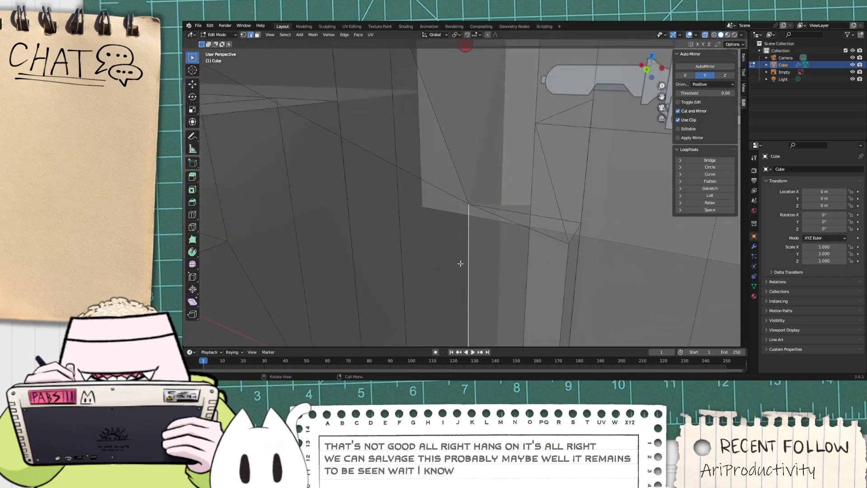
shift+click(504, 229)
shift+click(560, 291)
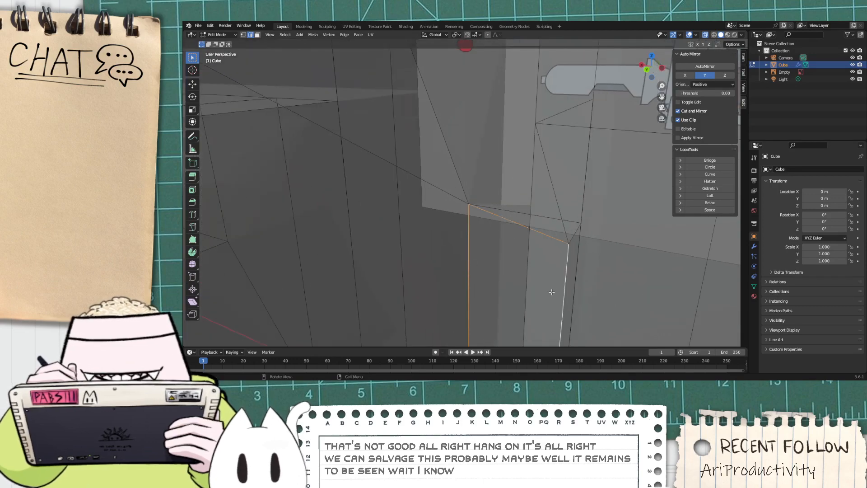
middle_drag(560, 291, 487, 339)
shift+click(480, 316)
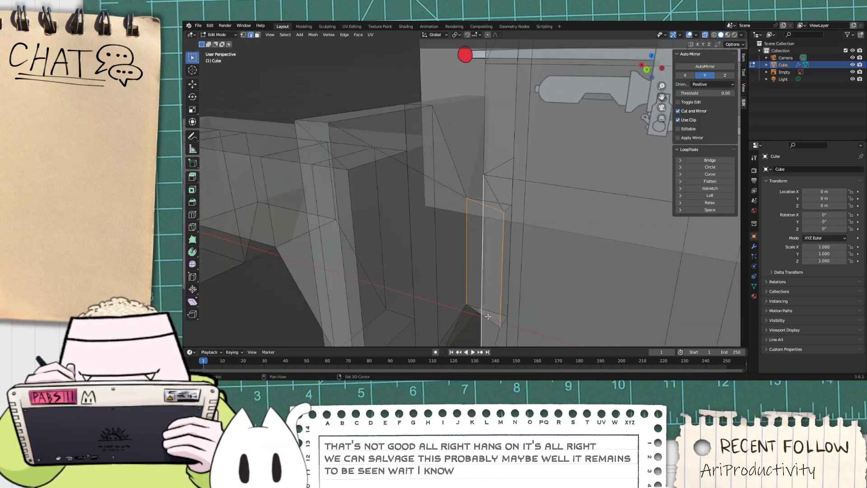
shift+click(481, 310)
Step: Select the four edges bounding the joint's side face between the collar and the clamp block
middle_drag(481, 310, 534, 311)
click(473, 266)
shift+click(503, 205)
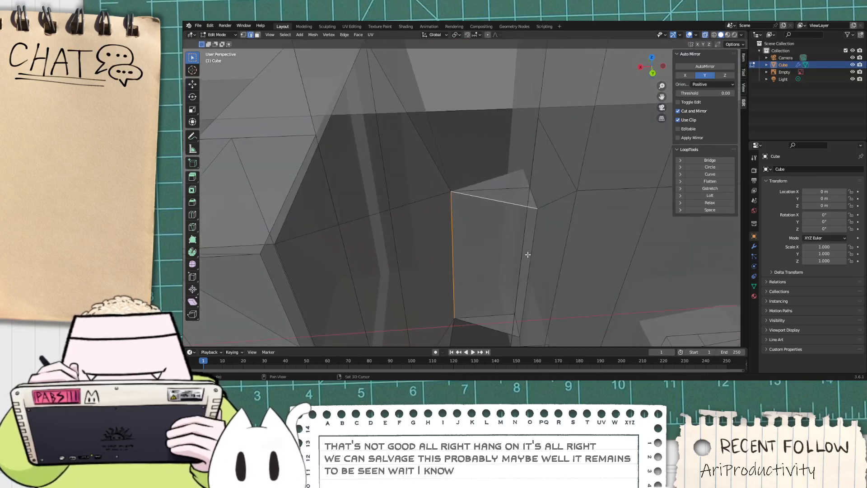
shift+click(484, 329)
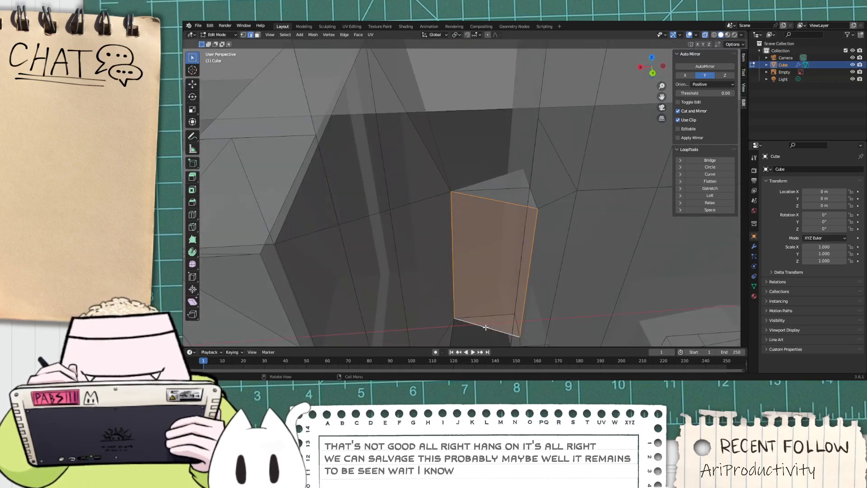
Step: Try to rotate the selected joint face about the global Z axis to straighten it
key(r)
right_click(500, 325)
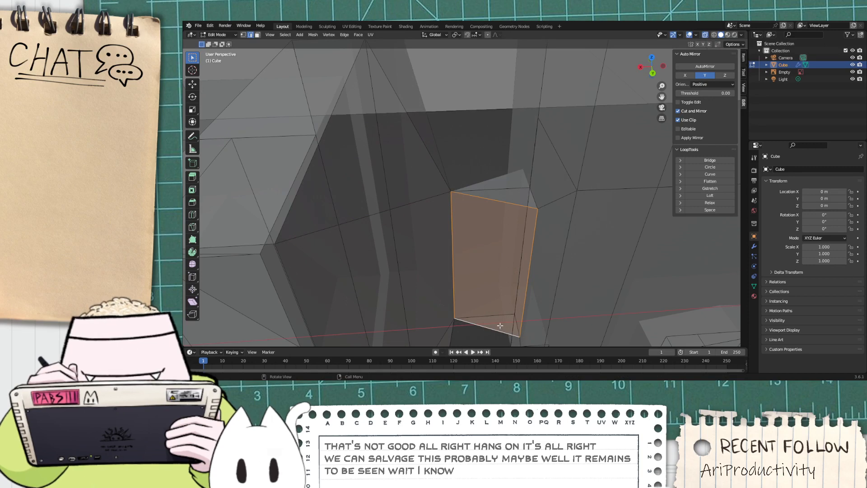
key(r)
key(z)
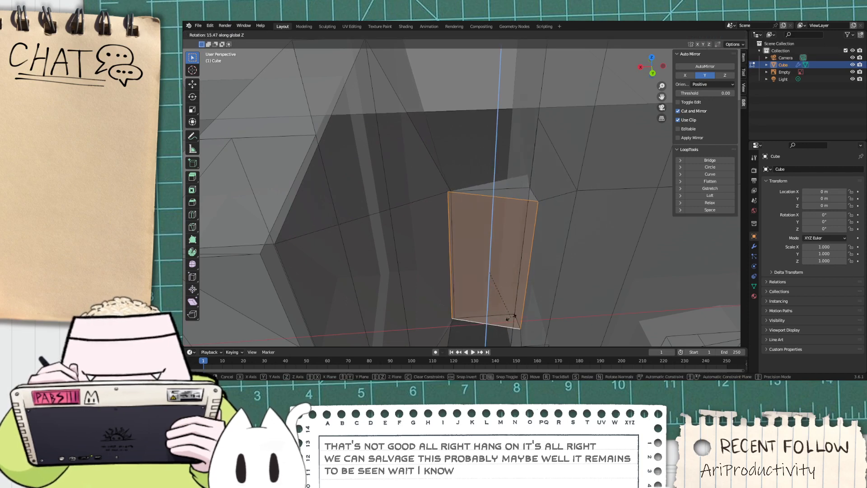
click(523, 300)
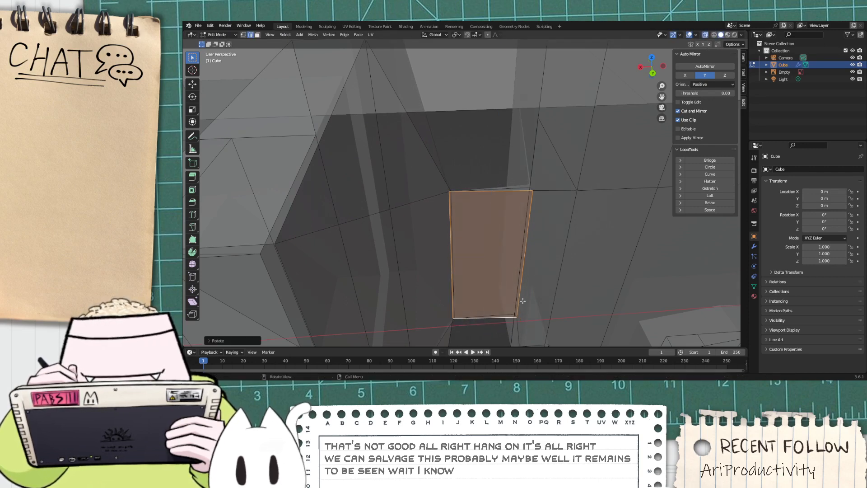
Step: Try to shift the joint face along Y and rotate it further, and undo its rotation about Z
key(g)
key(y)
right_click(512, 317)
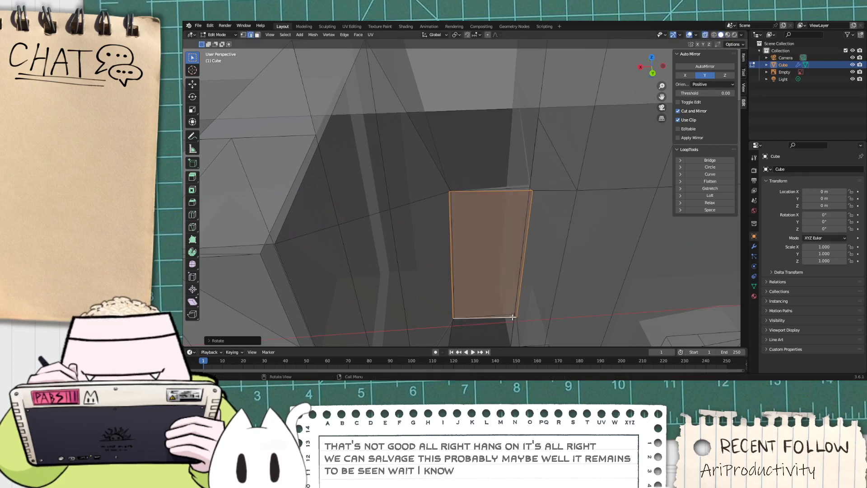
key(r)
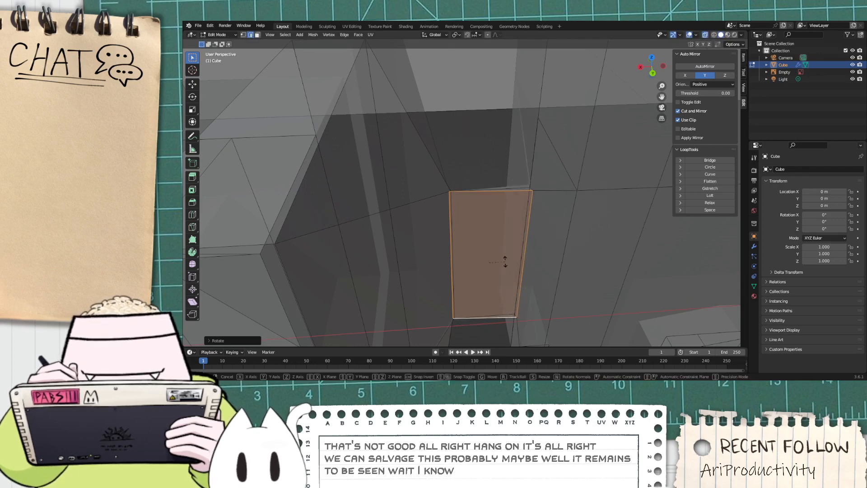
right_click(482, 276)
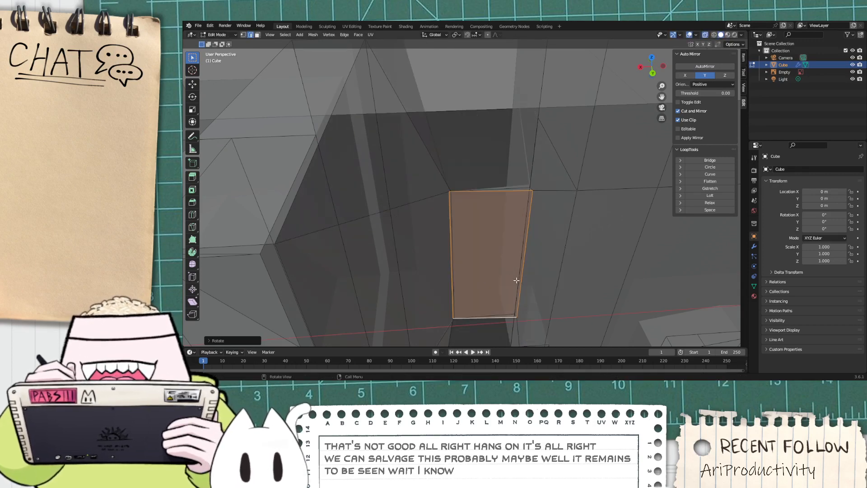
key(ctrl+z)
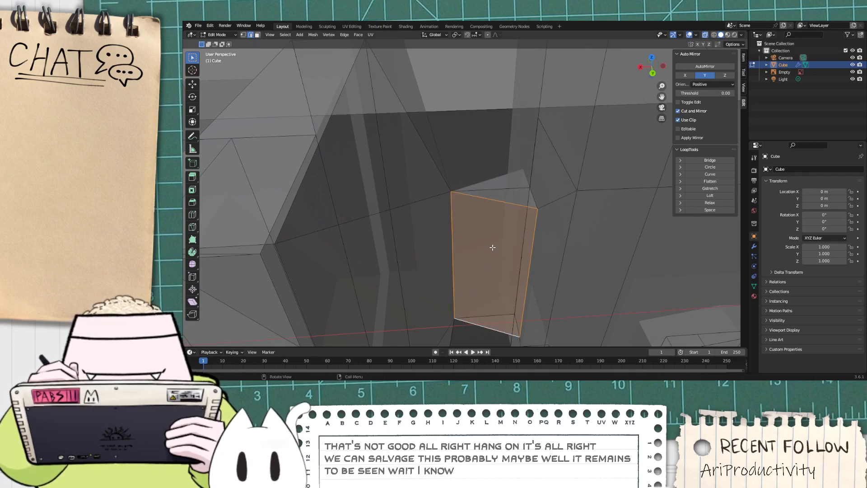
Step: Rotate the joint's side face about the global Z axis and try shifting it along Y
key(g)
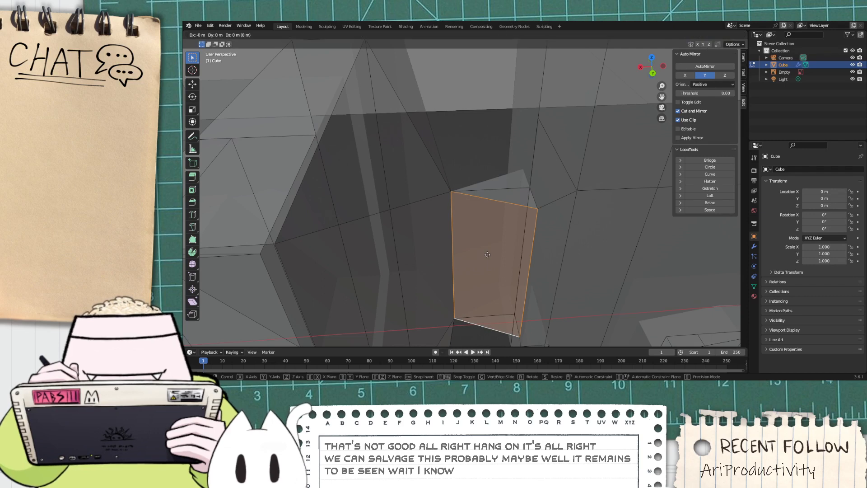
key(y)
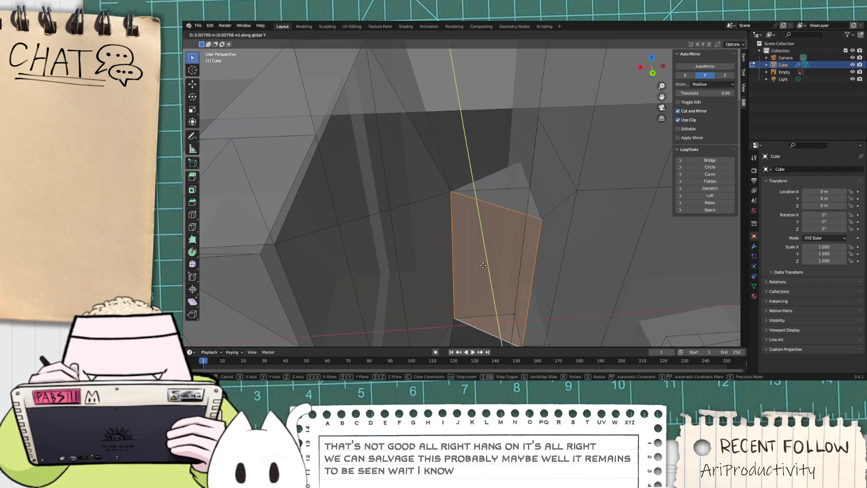
click(487, 256)
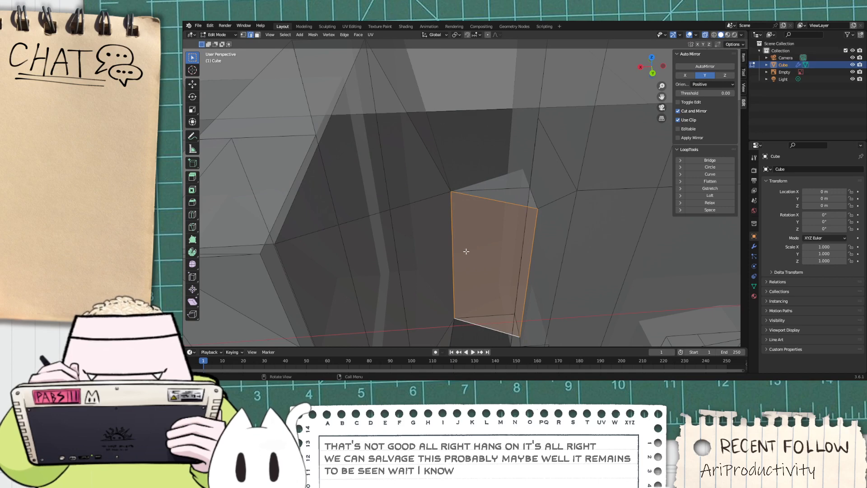
key(r)
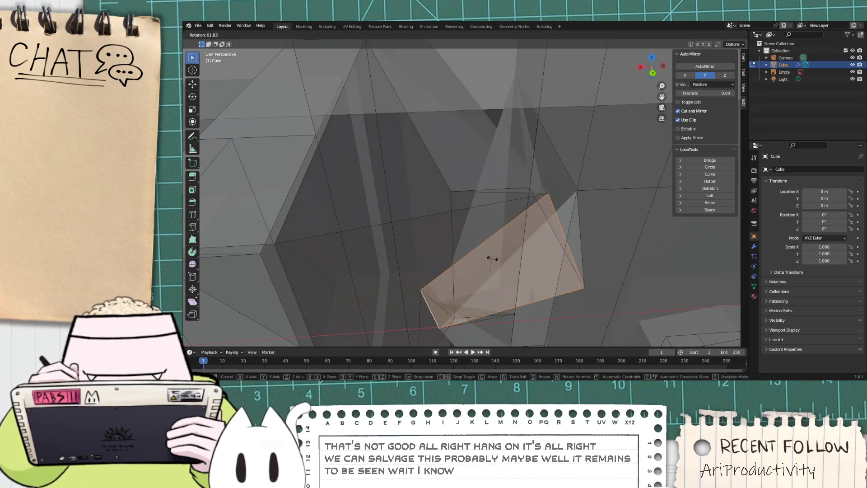
key(z)
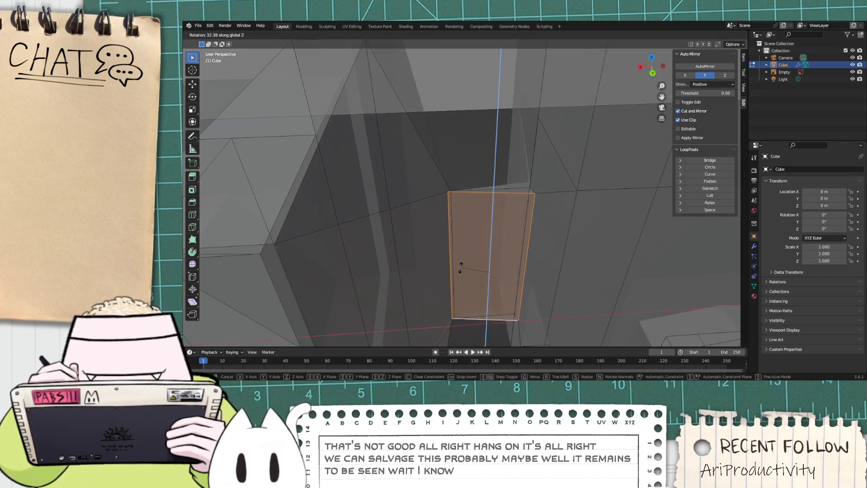
click(339, 286)
key(g)
key(y)
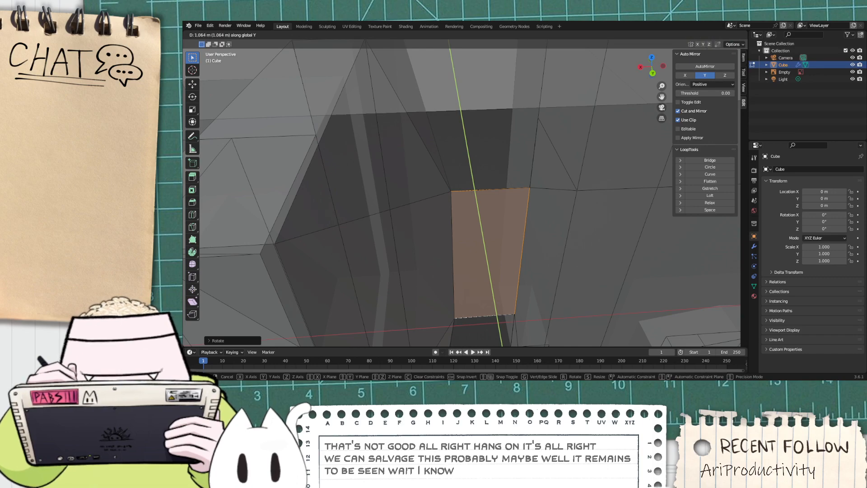
key(Escape)
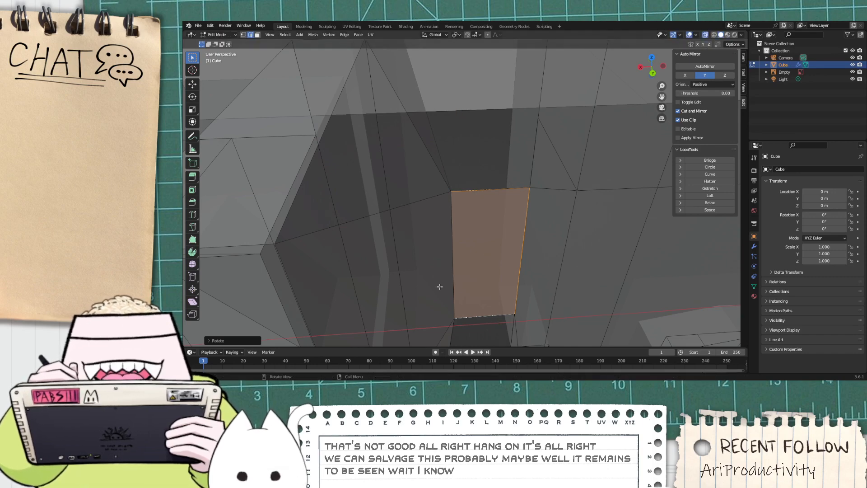
Step: Try to move the edges between the collar and the joint along the global Y axis
middle_drag(439, 287, 456, 247)
scroll(459, 240, up, 5)
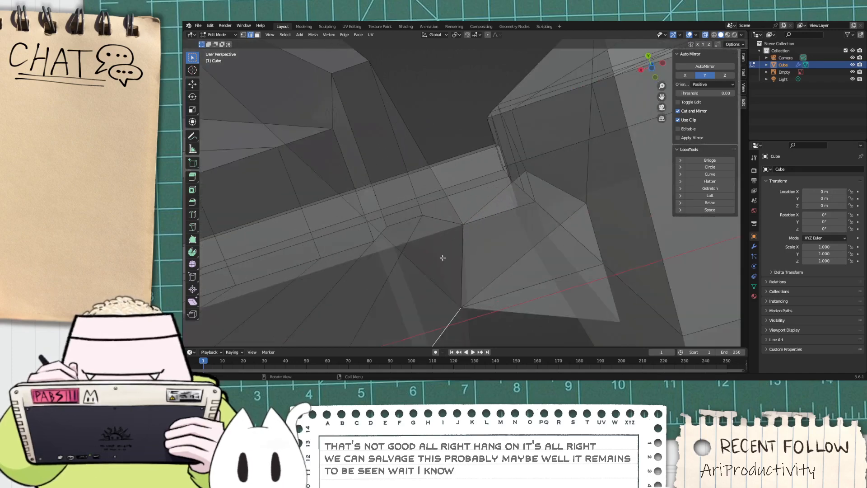
middle_drag(435, 278, 461, 285)
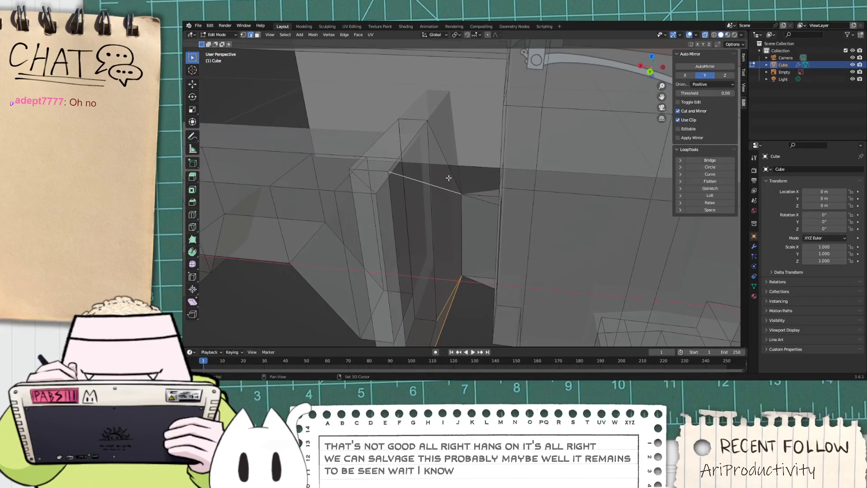
middle_drag(447, 178, 446, 278)
key(g)
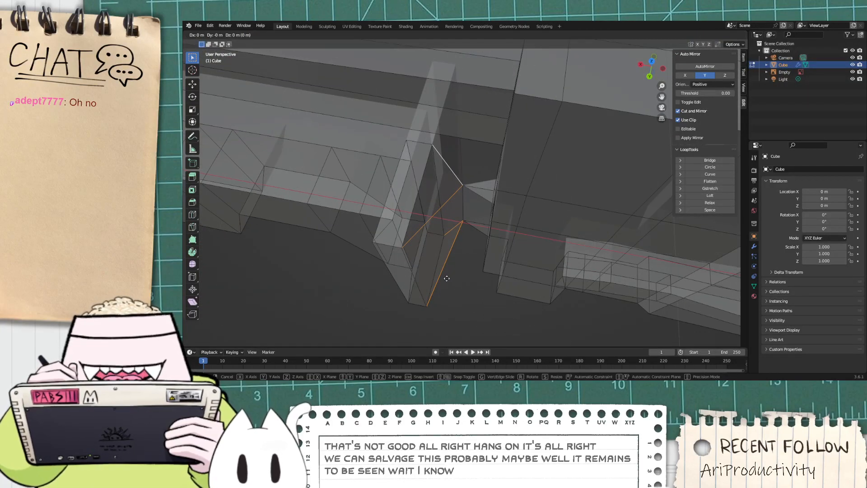
key(y)
click(384, 294)
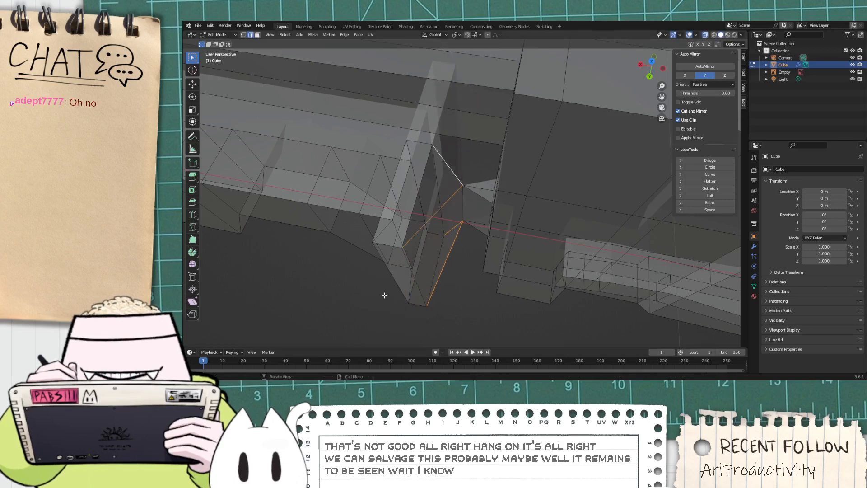
Step: Select the joint's single vertical edge and try moving it along Y and scaling it
scroll(427, 263, up, 2)
click(455, 223)
key(g)
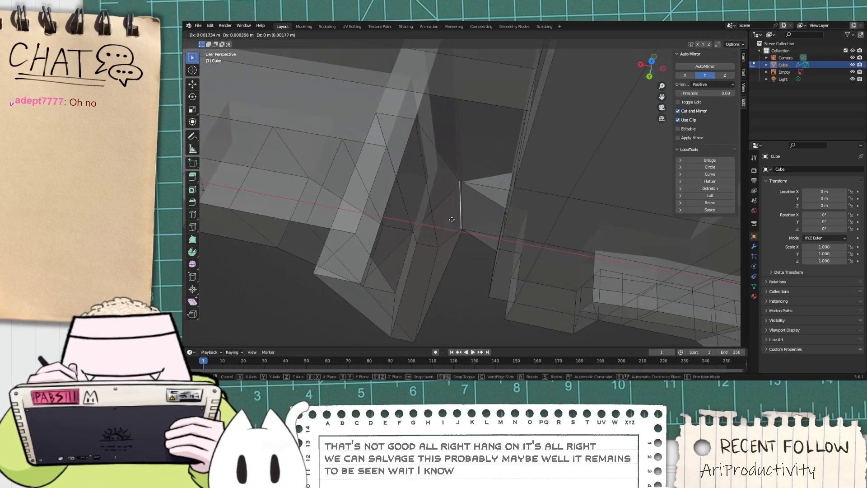
key(y)
right_click(454, 315)
scroll(441, 259, up, 3)
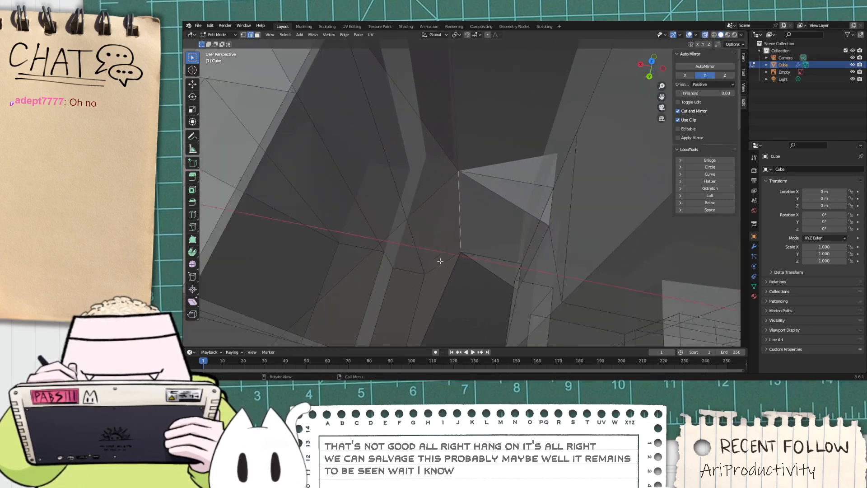
scroll(454, 217, up, 2)
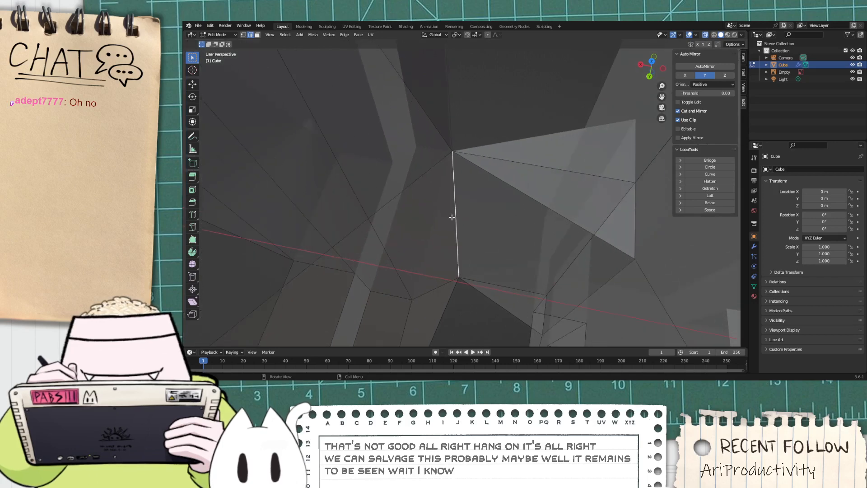
key(s)
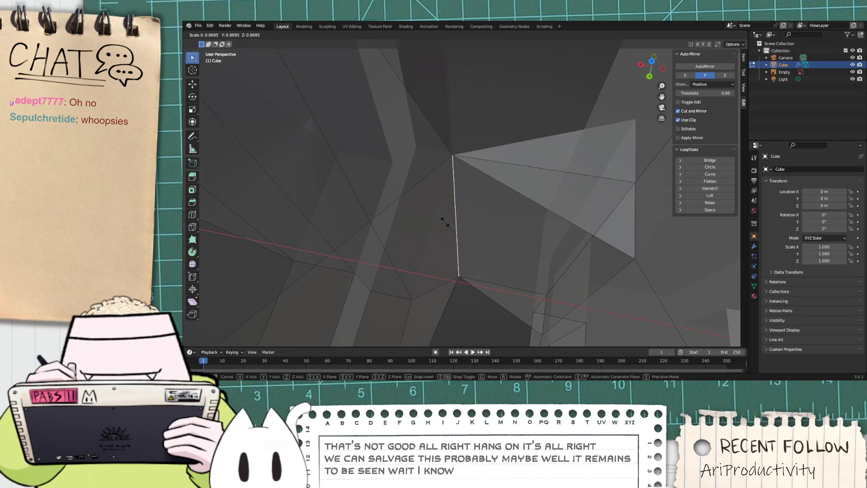
key(Escape)
Step: Try repeatedly to shift the joint's vertical edge along the global Y axis
key(g)
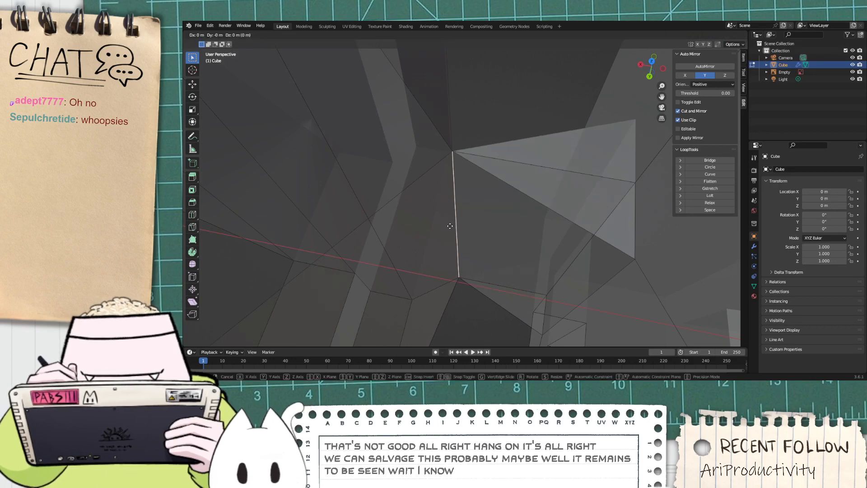
key(y)
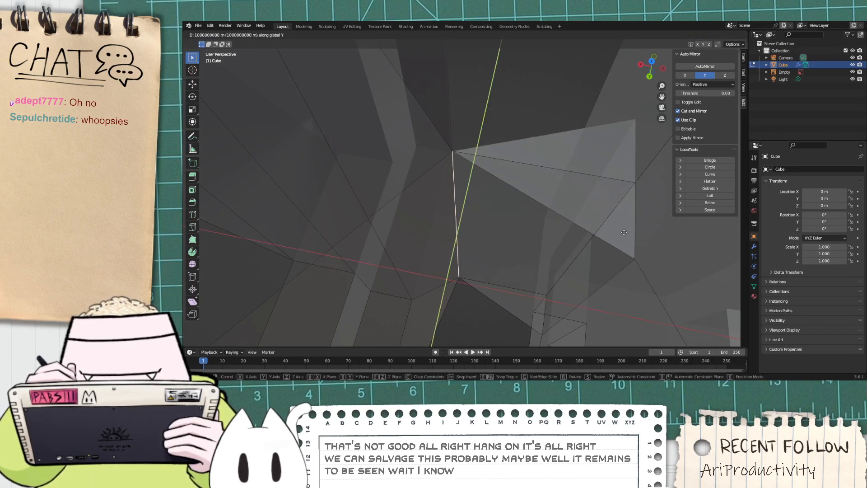
click(606, 220)
key(g)
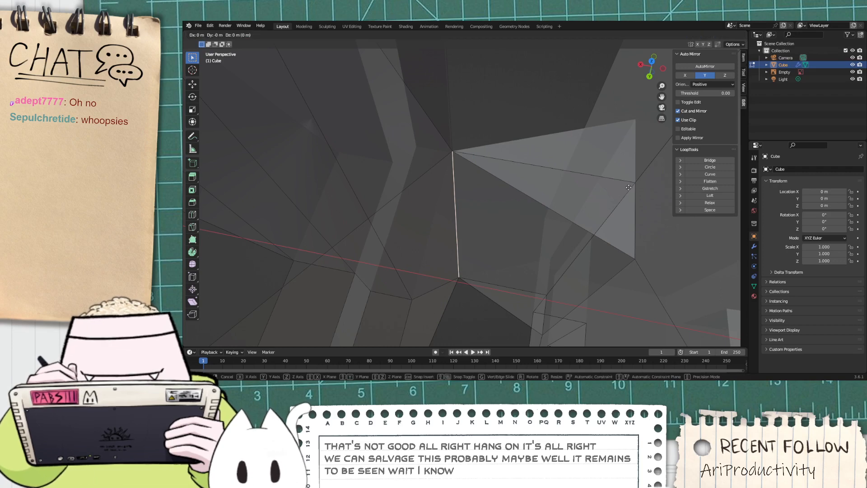
key(y)
click(616, 143)
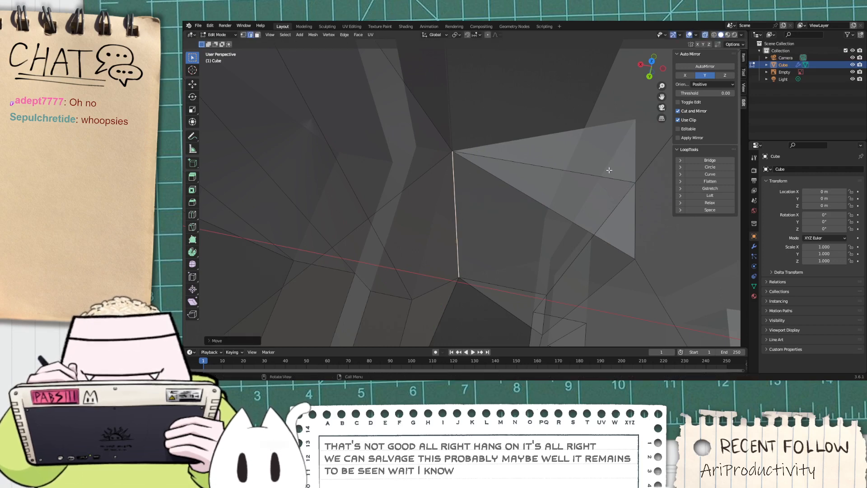
key(g)
key(y)
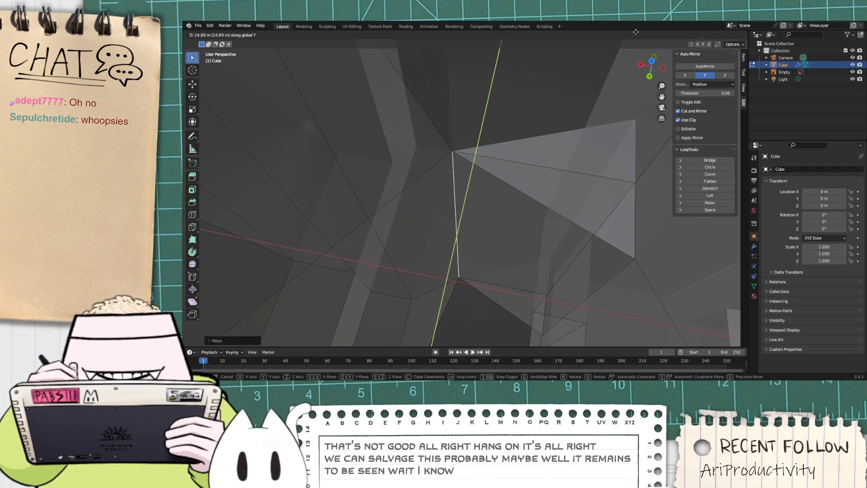
click(681, 73)
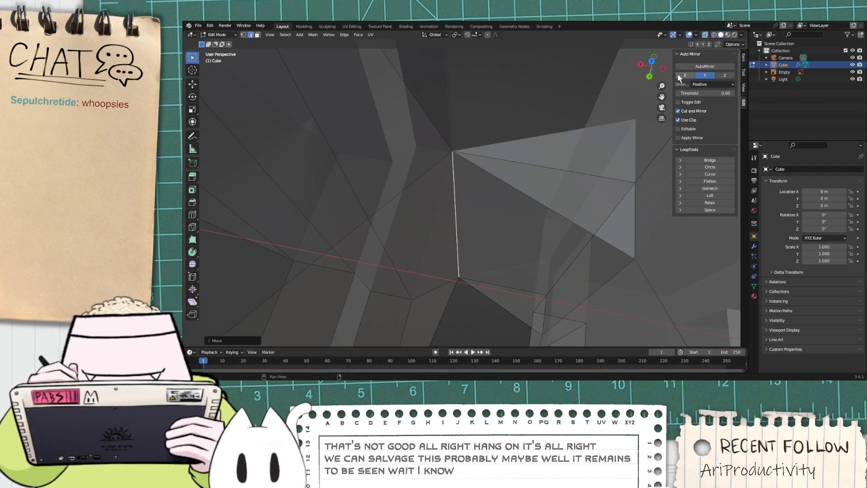
key(g)
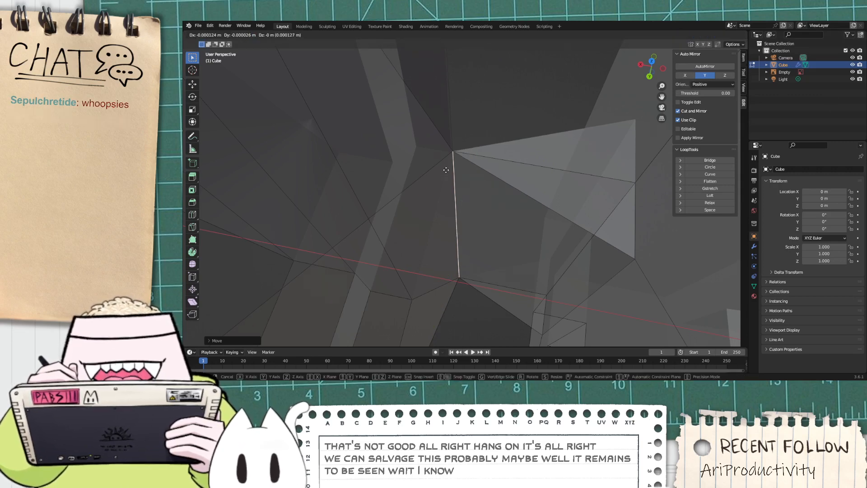
key(y)
click(275, 152)
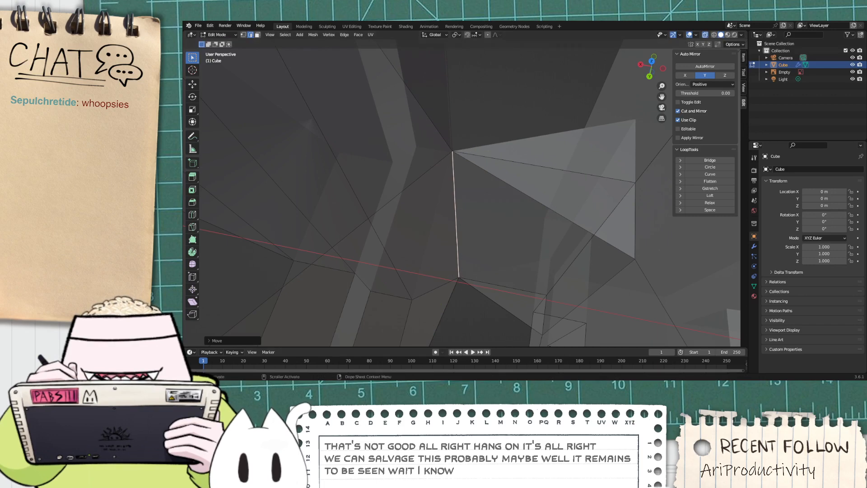
key(g)
key(y)
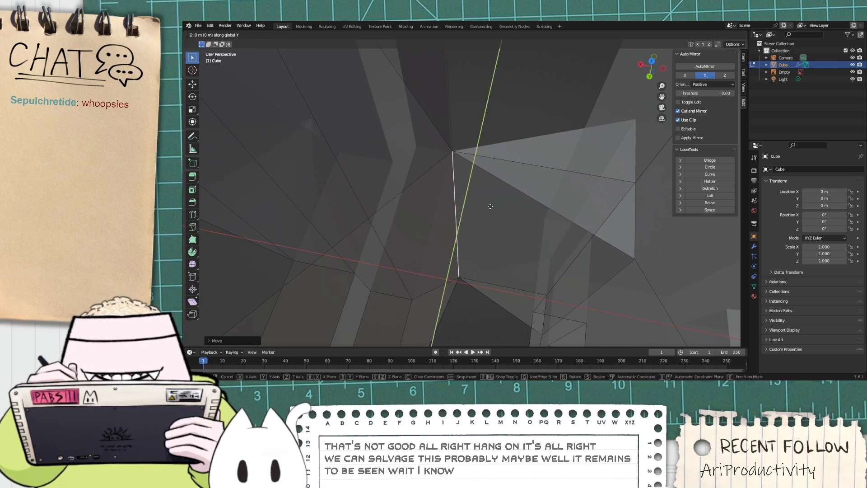
click(710, 87)
Step: Try Un-Subdivide on the joint's vertical edge, and undo it together with the preceding joint edits
middle_drag(583, 238, 511, 238)
right_click(500, 220)
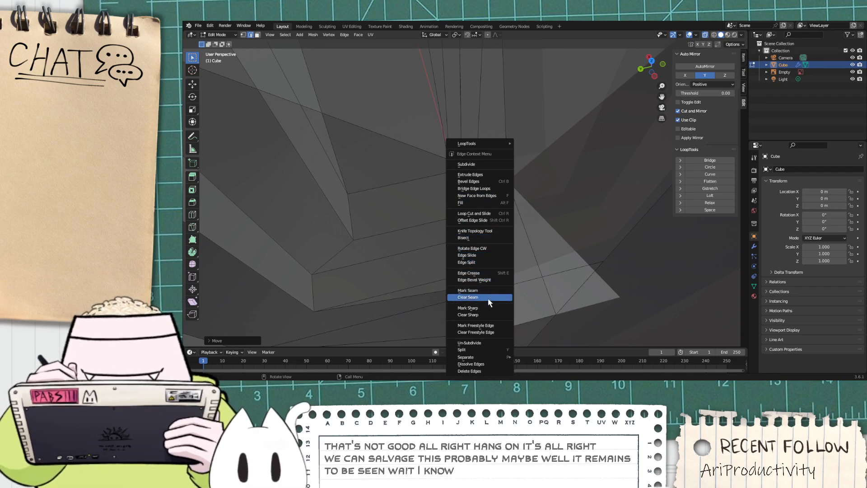
click(496, 344)
mouse_move(458, 280)
middle_down()
mouse_move(513, 252)
mouse_move(507, 240)
mouse_move(442, 294)
mouse_move(271, 306)
mouse_move(594, 265)
mouse_move(463, 289)
mouse_move(456, 318)
mouse_move(443, 277)
middle_up()
key(ctrl+z)
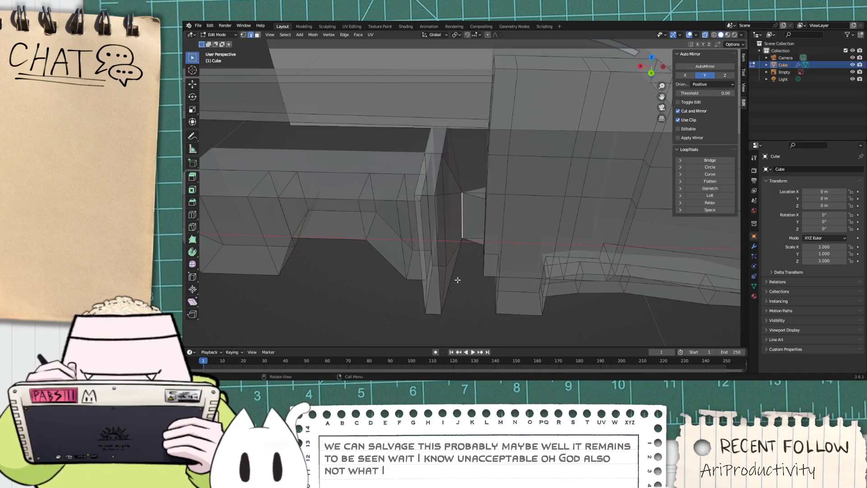
middle_drag(457, 281, 495, 322)
scroll(478, 312, down, 4)
scroll(519, 279, down, 3)
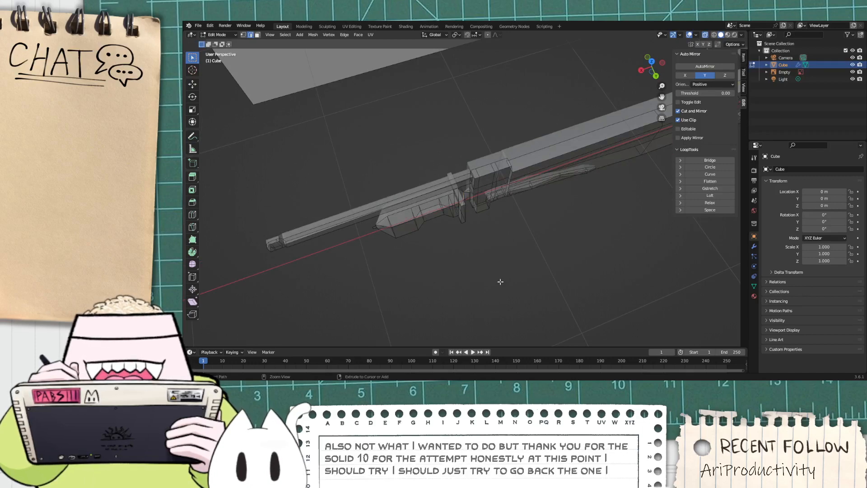
key(ctrl+z)
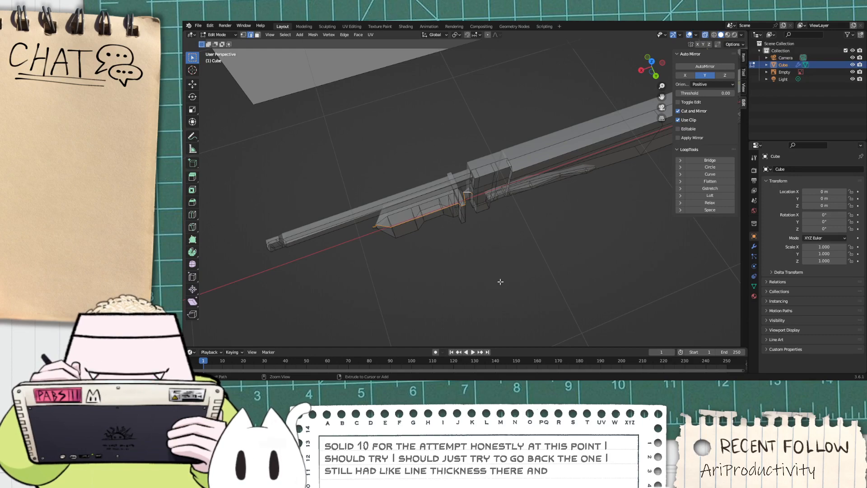
Step: In the back view, select the collar's bottom vertices and move them up along Z toward the reference outline
scroll(494, 279, up, 5)
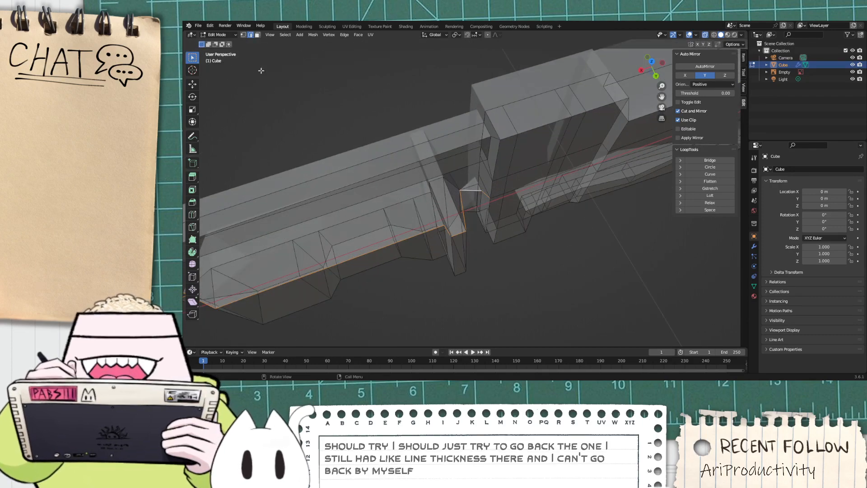
click(243, 35)
middle_drag(548, 314, 535, 253)
click(663, 65)
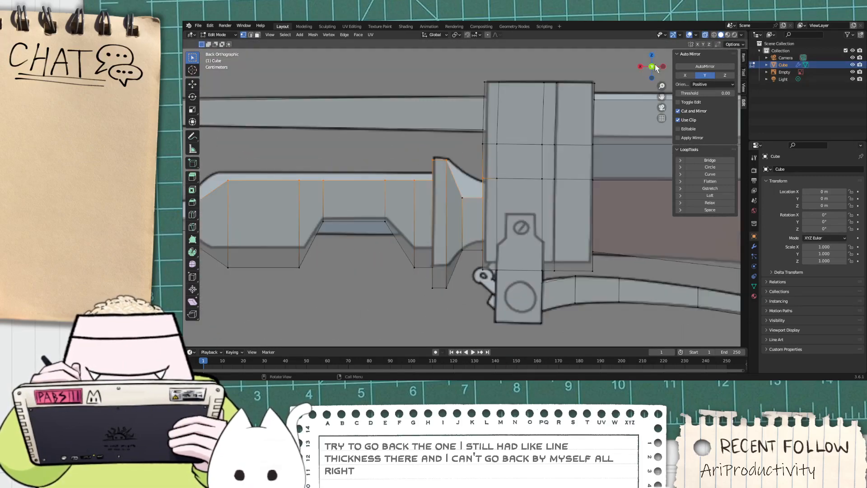
drag(425, 286, 415, 285)
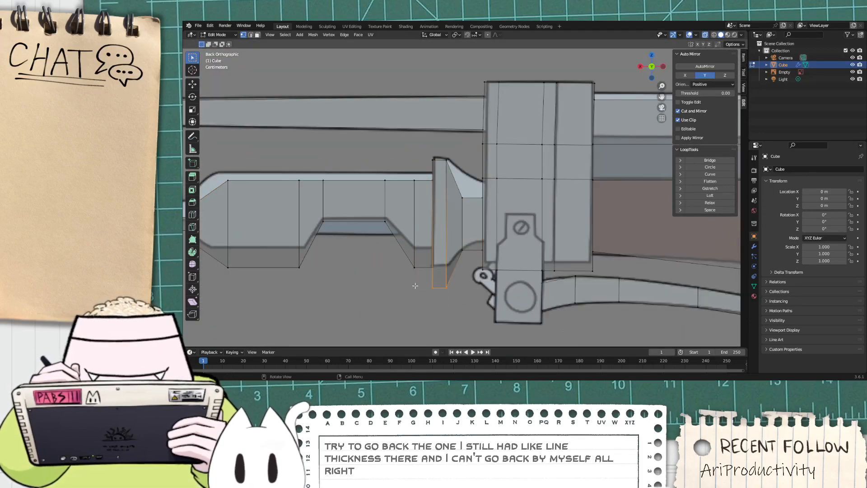
key(g)
key(z)
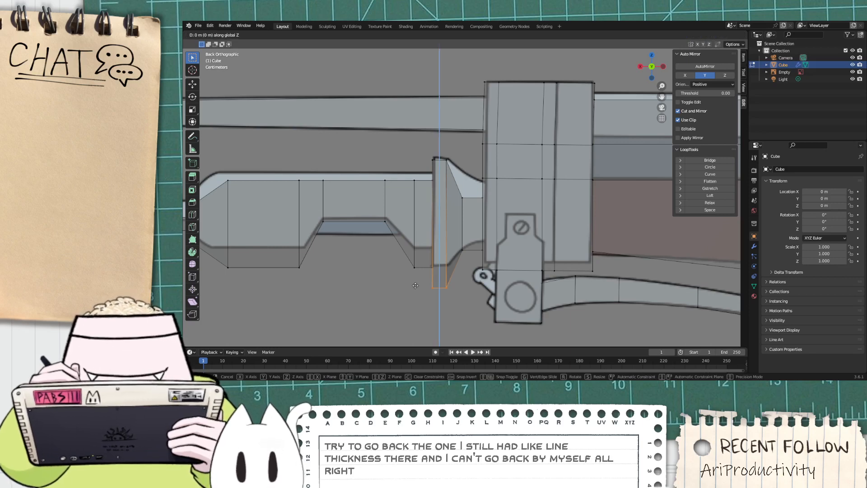
click(413, 274)
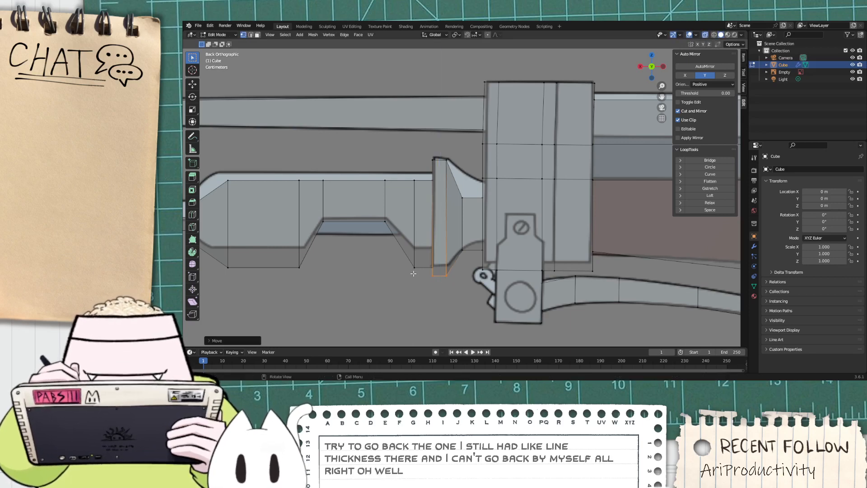
Step: Select the collar's top vertices and move them slightly down along Z
click(457, 177)
key(g)
key(z)
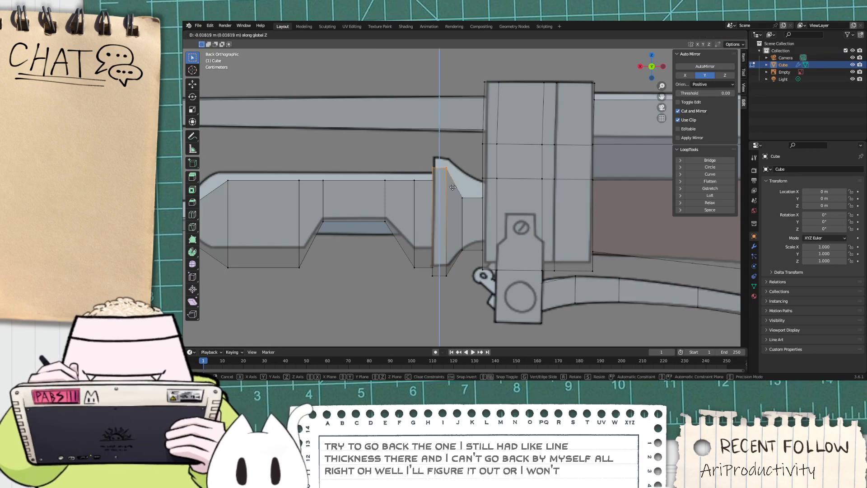
click(453, 190)
middle_drag(453, 190, 406, 305)
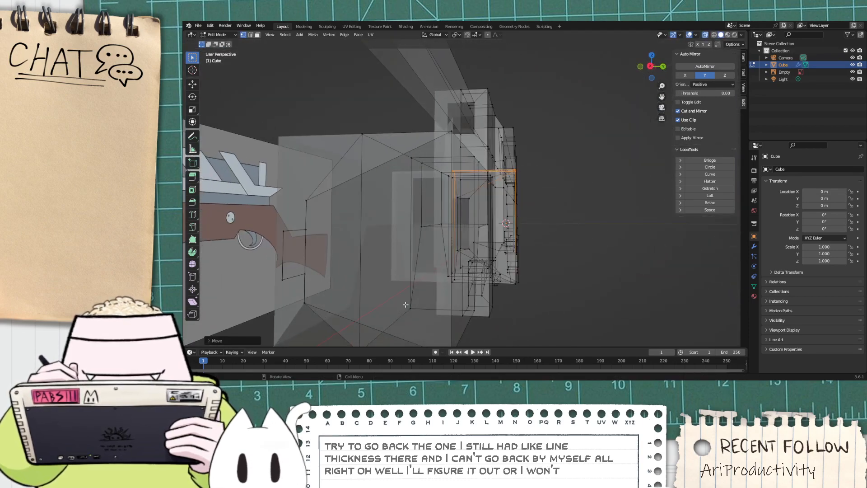
Step: Move the collar's selected outer vertices slightly inward along the global Y axis
click(650, 68)
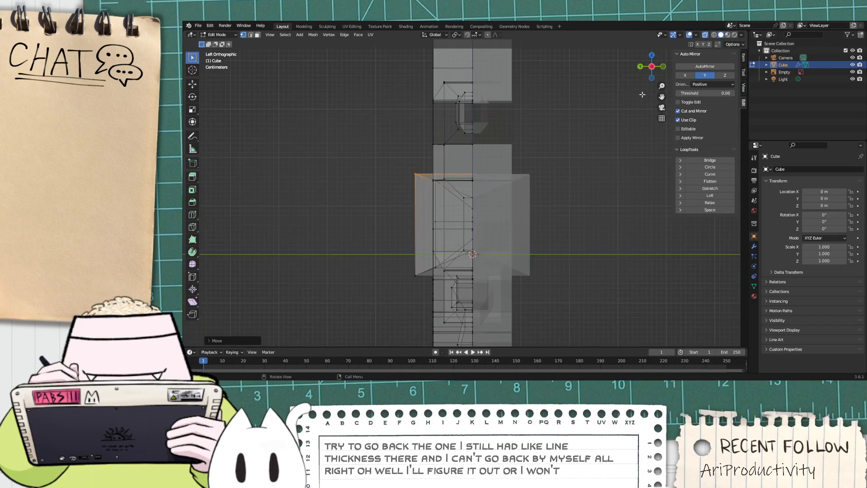
click(652, 66)
middle_drag(542, 259, 506, 278)
drag(498, 262, 483, 199)
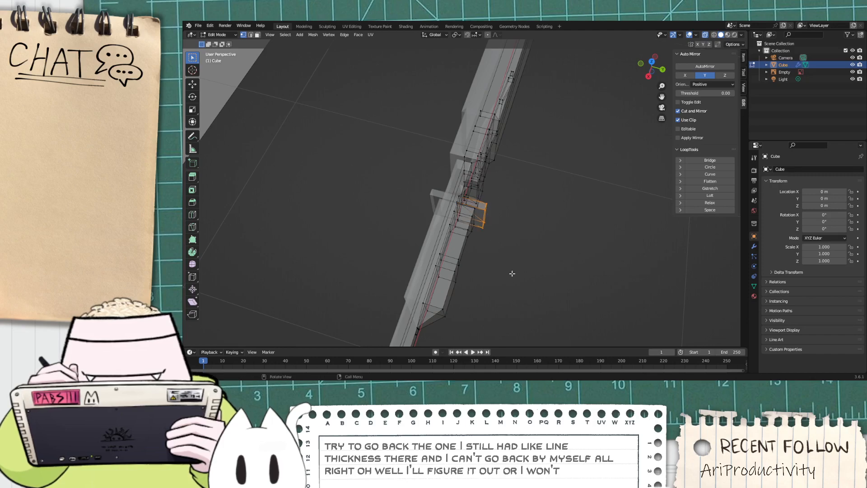
middle_drag(512, 273, 524, 251)
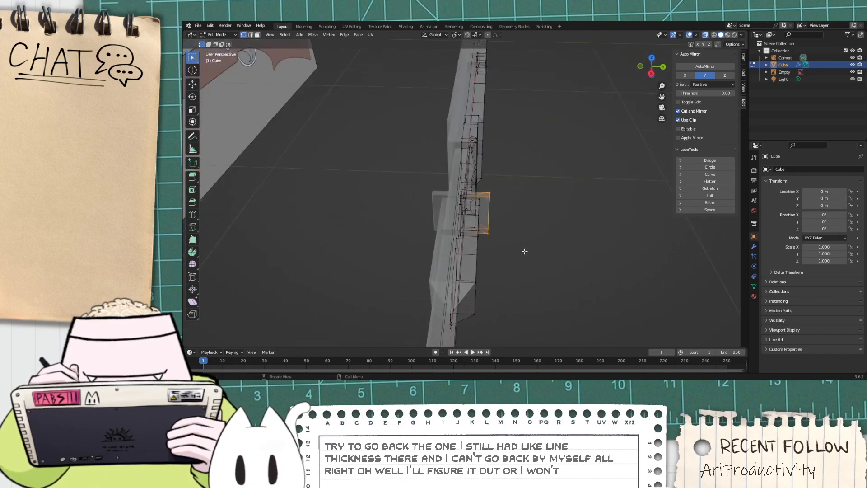
key(g)
key(x)
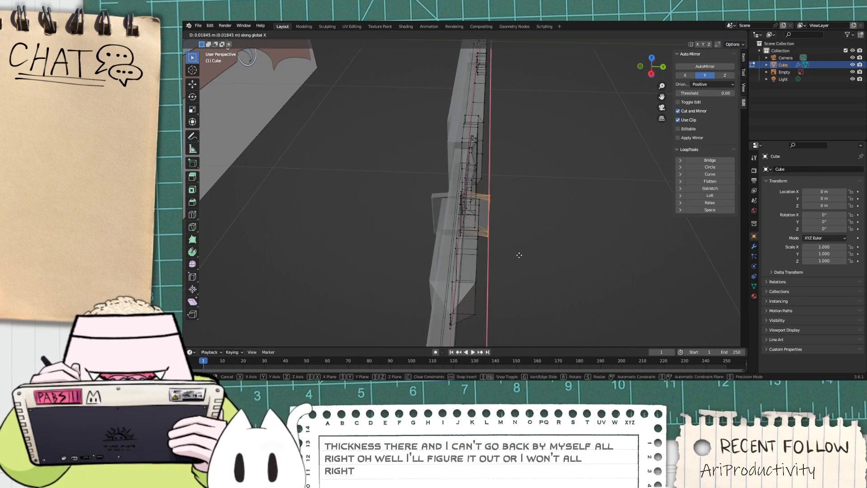
key(y)
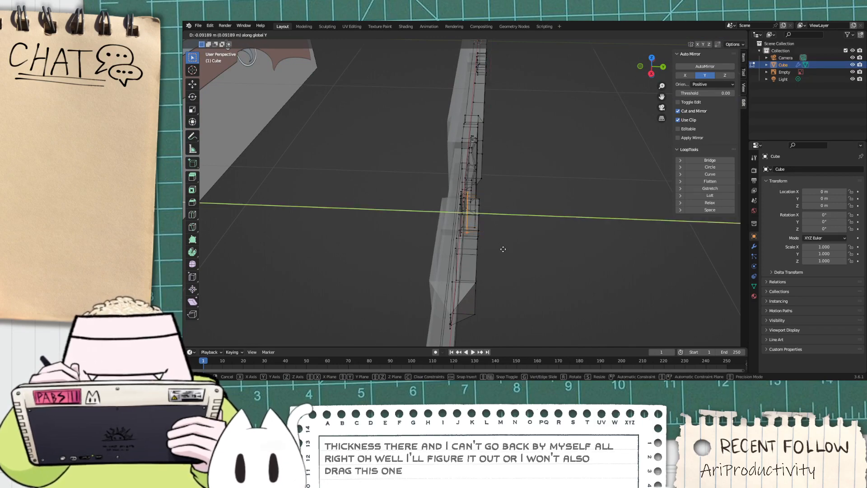
click(522, 248)
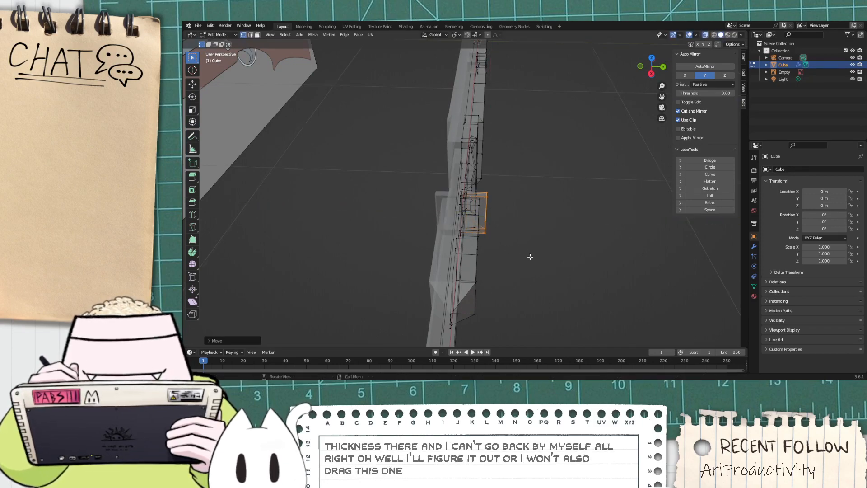
Step: Try to untangle the pinched joint beside the clamp block by pulling one upper vertex up and back
middle_drag(524, 250, 480, 191)
scroll(471, 227, up, 10)
click(456, 183)
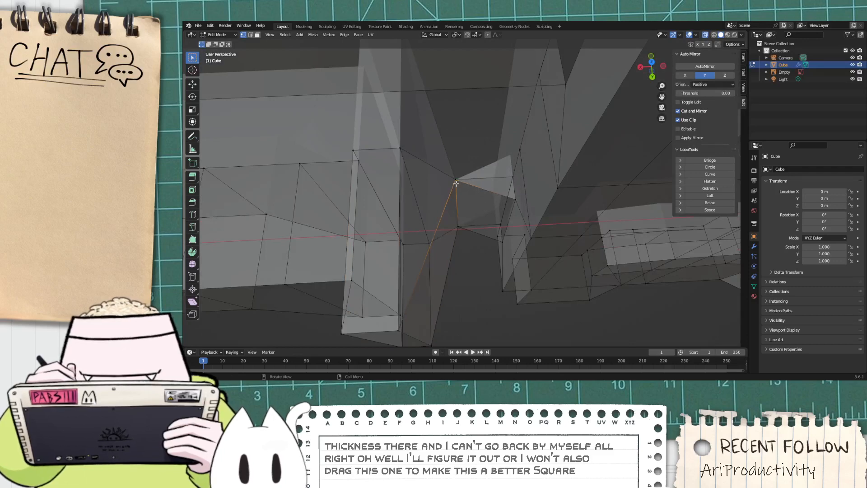
drag(456, 183, 453, 208)
key(x)
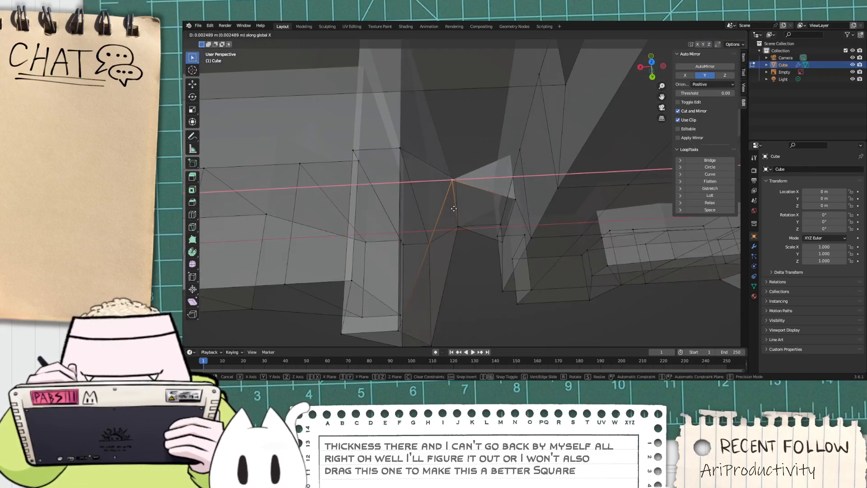
key(y)
right_click(476, 304)
key(g)
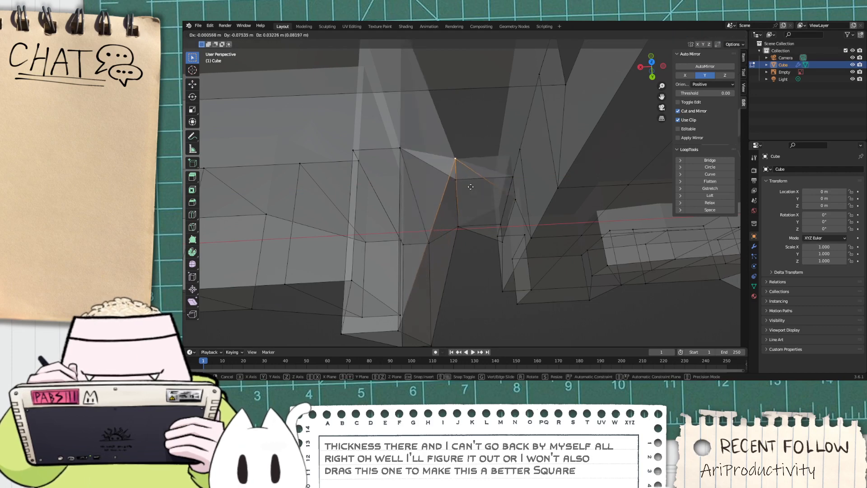
click(475, 149)
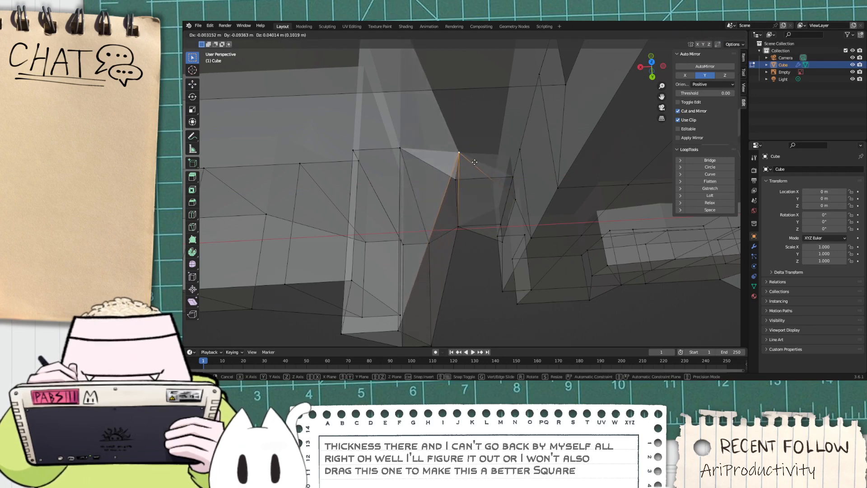
middle_drag(476, 149, 477, 186)
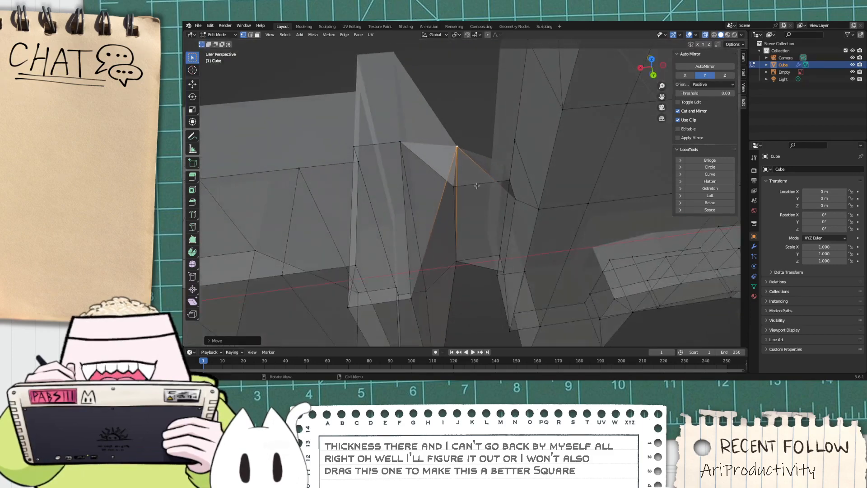
Step: Try to shift the joint's lower vertex away from the crossed edges
click(462, 266)
key(g)
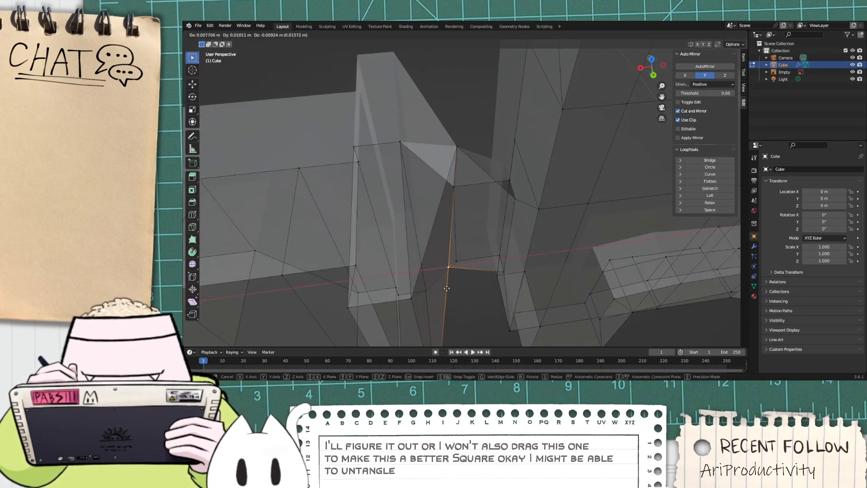
click(468, 323)
middle_drag(469, 323, 450, 283)
Step: Try to reposition the joint's other upper vertex, first along Y and with repeated free moves, to open the pinch
click(463, 172)
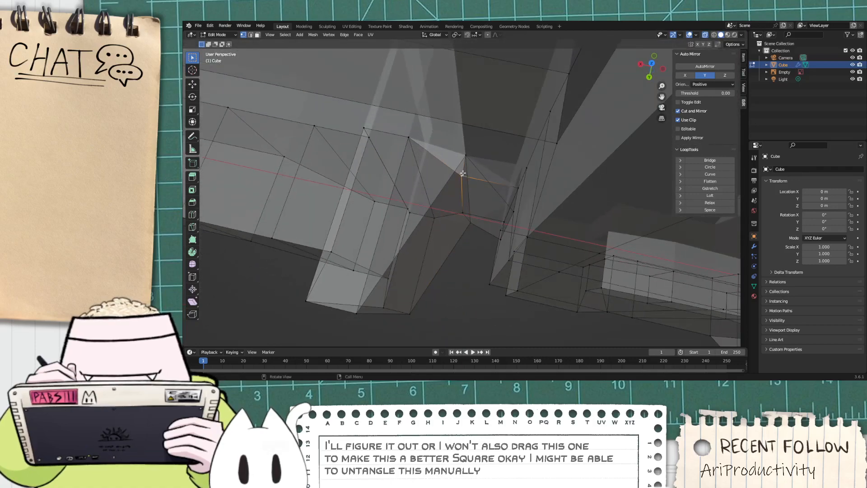
key(g)
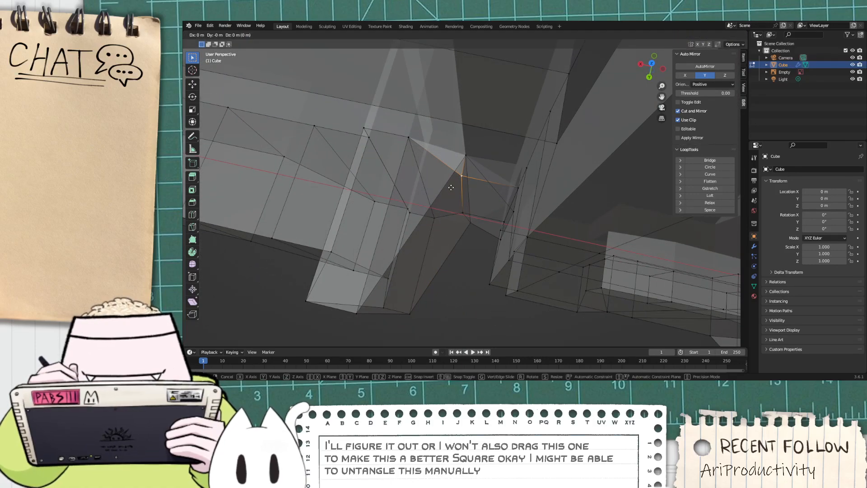
key(y)
right_click(496, 120)
key(g)
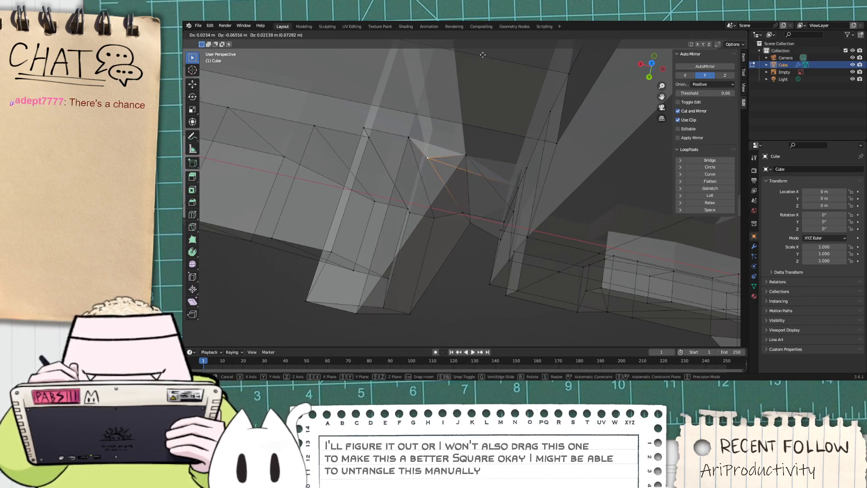
click(513, 108)
middle_drag(506, 195, 497, 212)
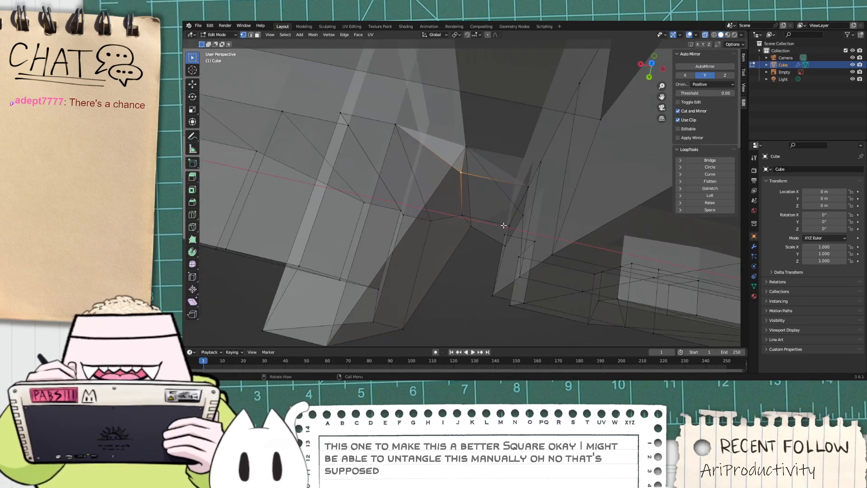
key(g)
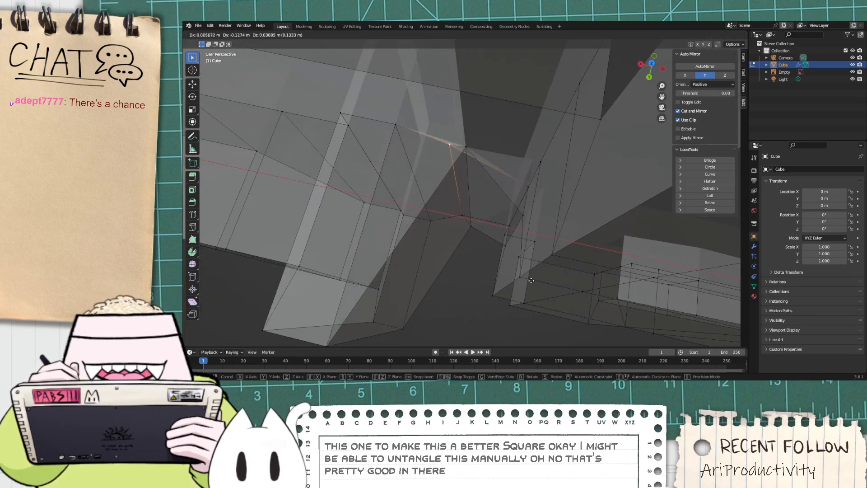
click(598, 122)
middle_drag(606, 120, 527, 200)
Step: From the opposite side, try to move the joint's central upper vertex toward the clamp block
click(463, 182)
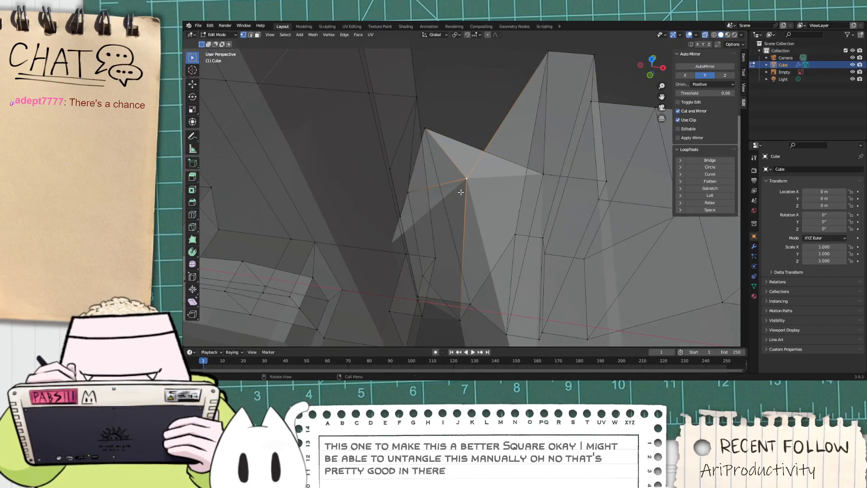
key(g)
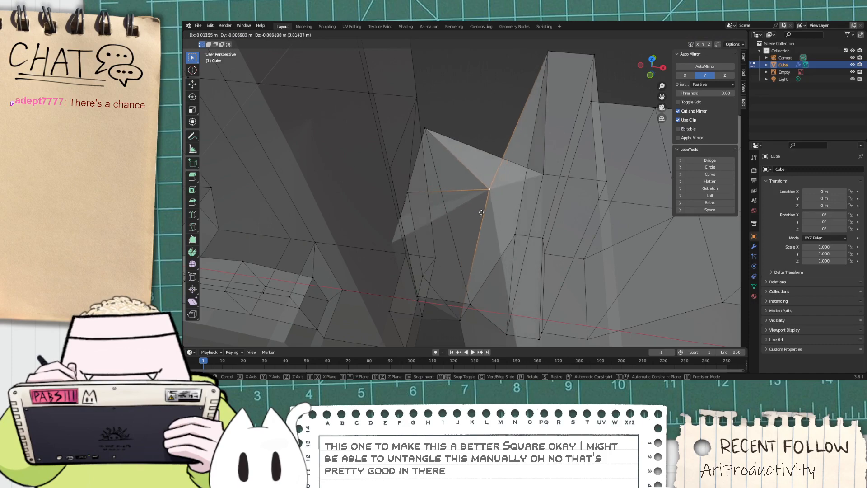
click(482, 212)
middle_drag(456, 273, 327, 216)
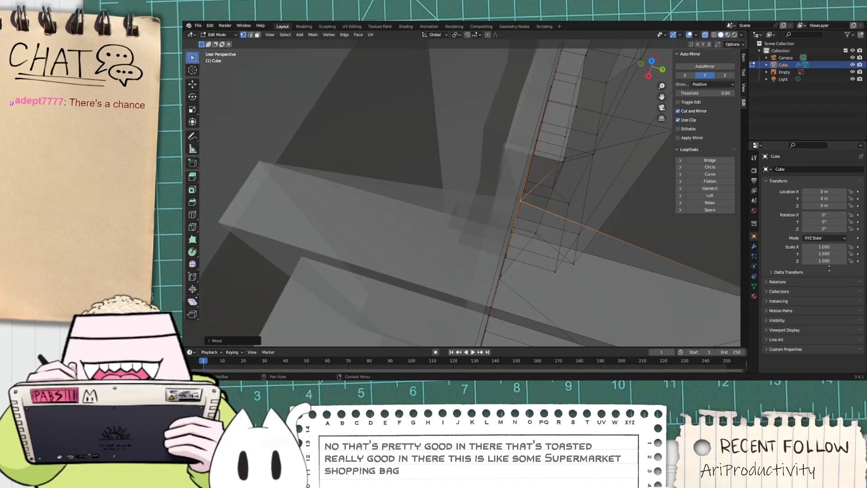
Step: From below, try to move the joint's lower vertex near the mirror centerline to straighten the joint
middle_drag(702, 275, 464, 150)
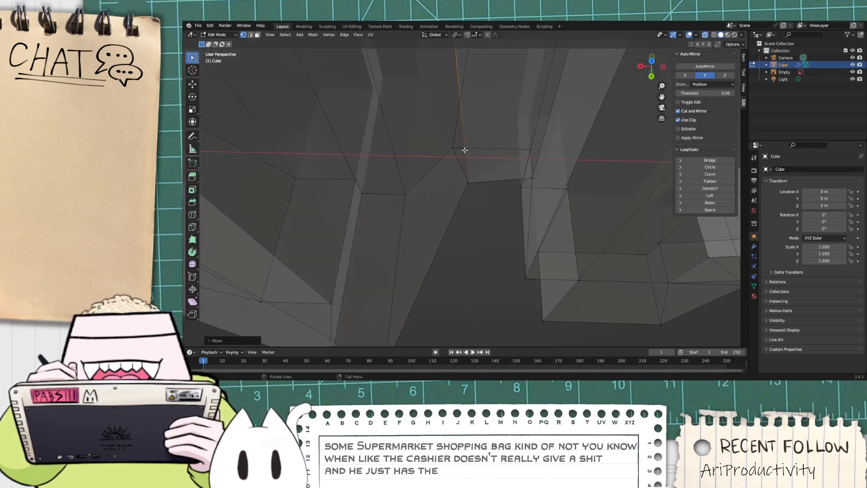
click(456, 147)
scroll(456, 146, down, 2)
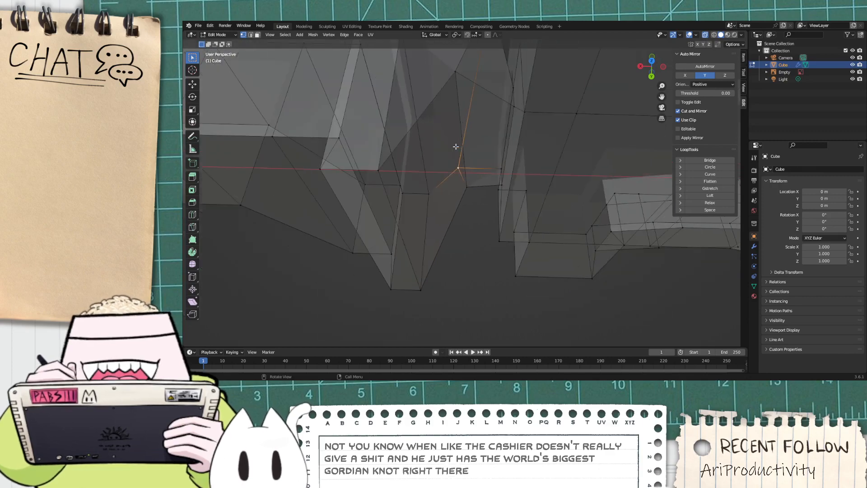
key(g)
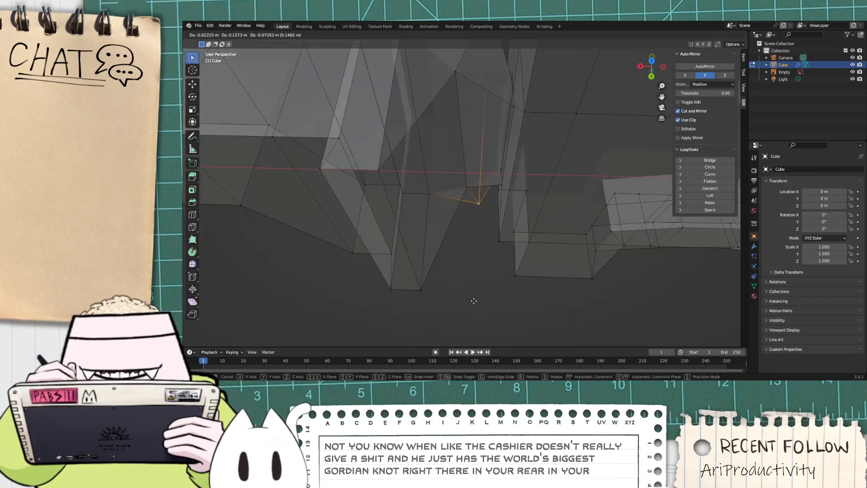
click(465, 122)
middle_drag(464, 124, 535, 123)
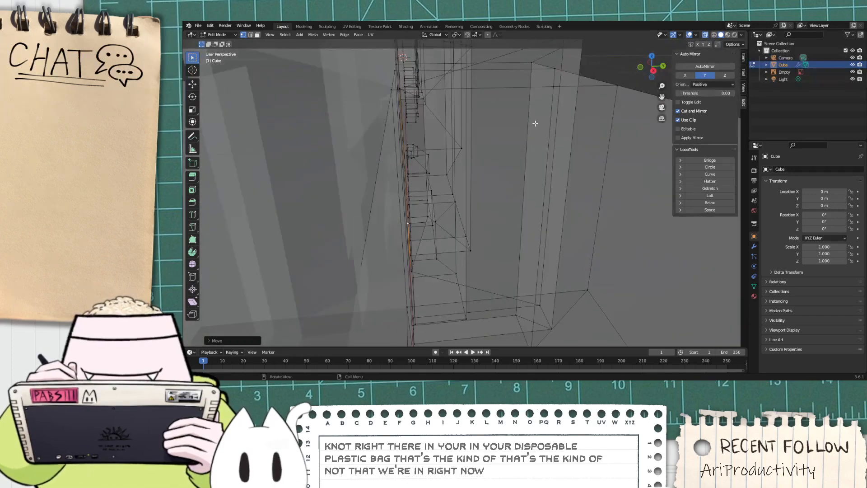
Step: Delete the joint's tangled lower and upper vertices, clearing the gap between the clamp block and the neighbouring body
middle_drag(527, 165, 509, 218)
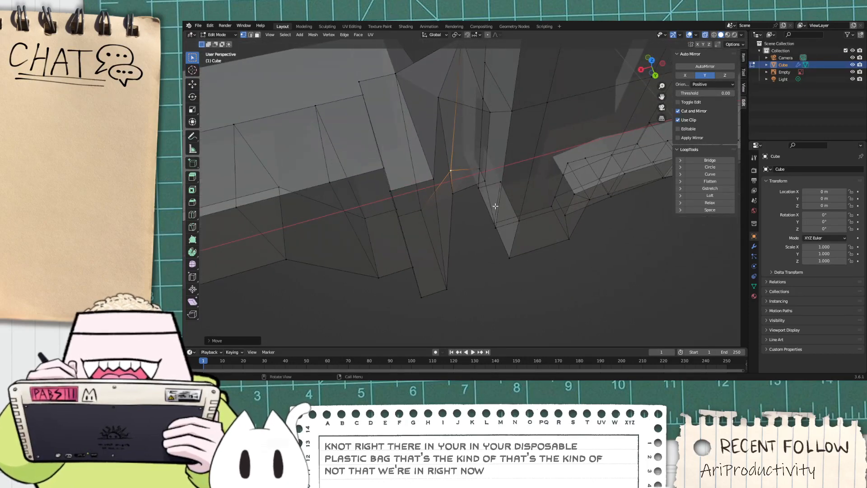
middle_drag(477, 187, 463, 150)
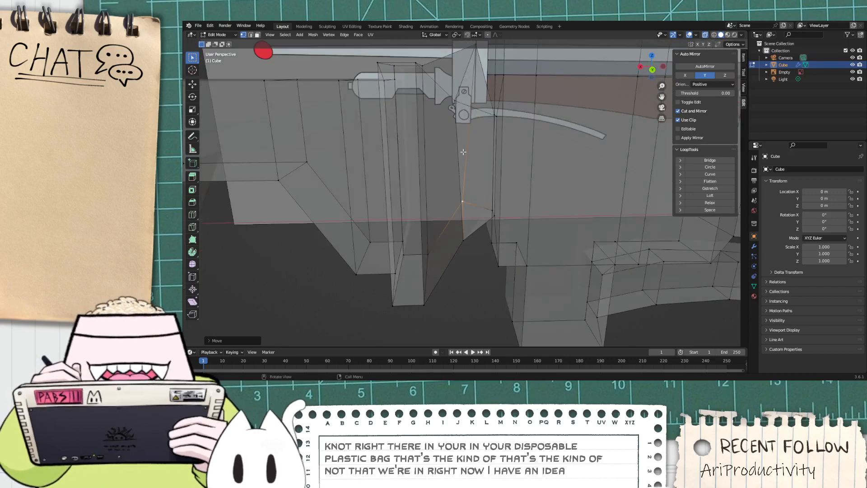
key(x)
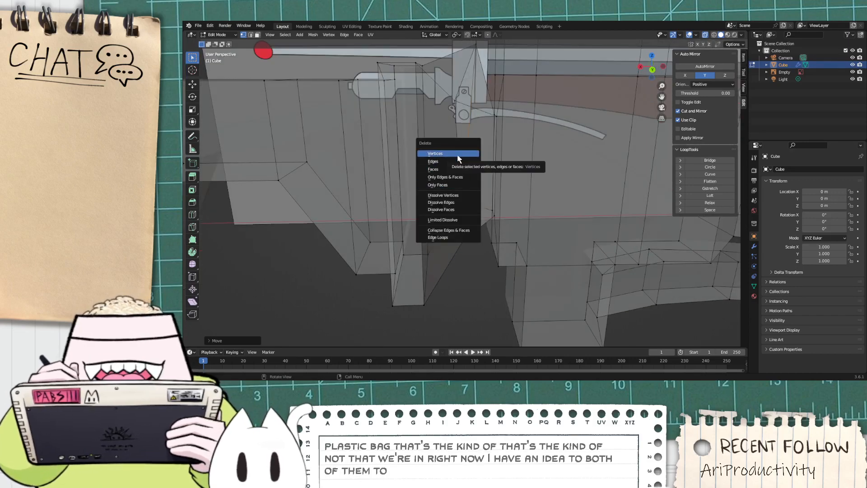
click(458, 156)
middle_drag(458, 156, 462, 197)
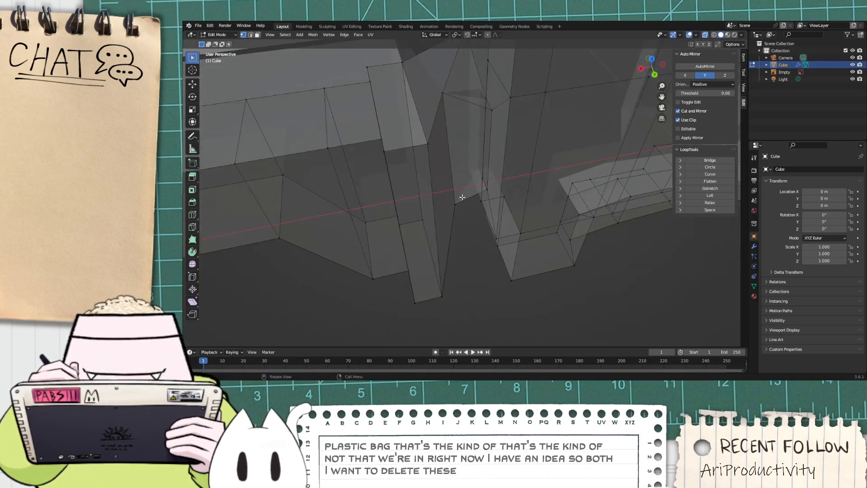
click(456, 202)
key(x)
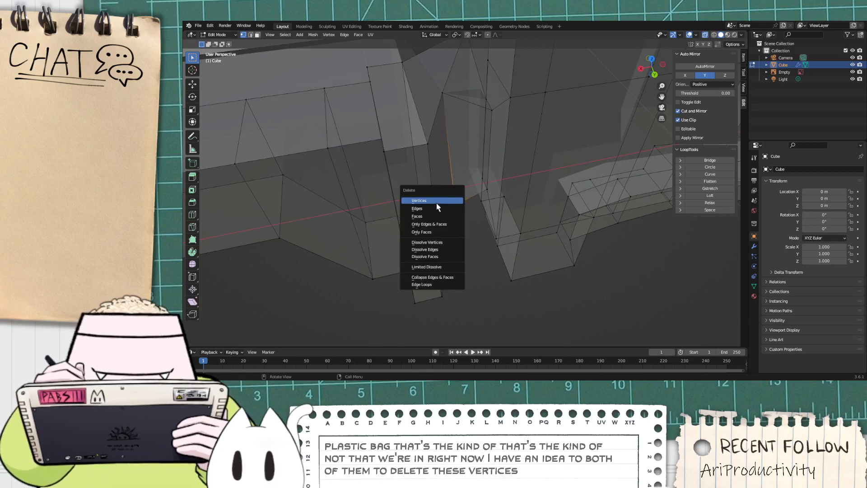
click(439, 200)
middle_drag(458, 81, 456, 84)
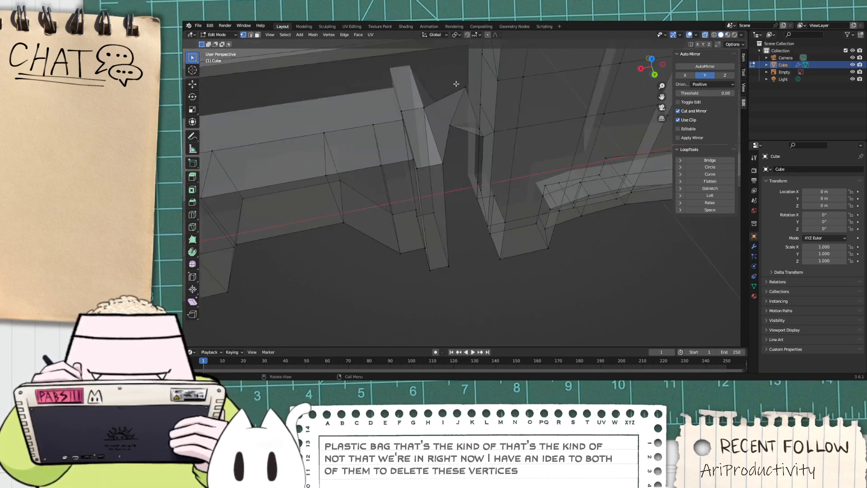
key(x)
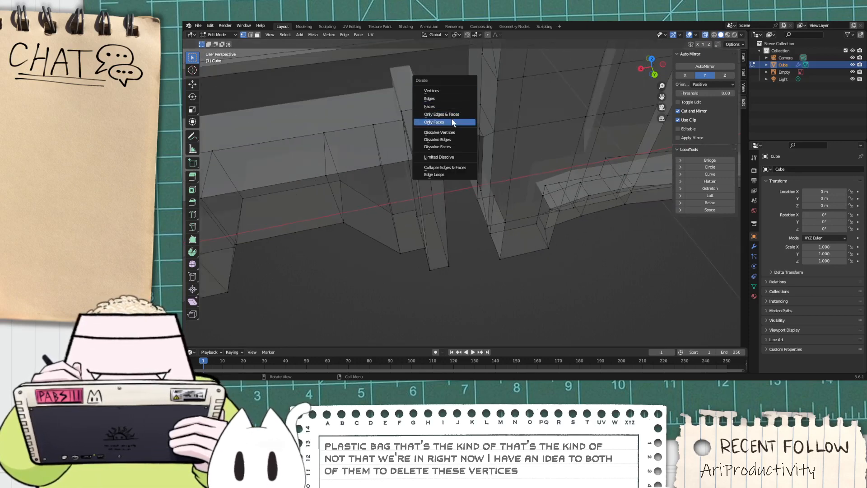
click(441, 93)
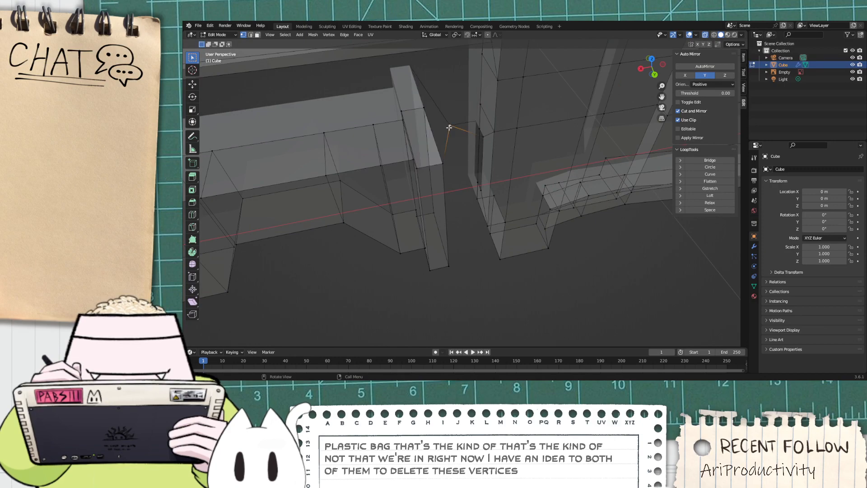
key(x)
click(450, 129)
middle_drag(449, 128, 418, 186)
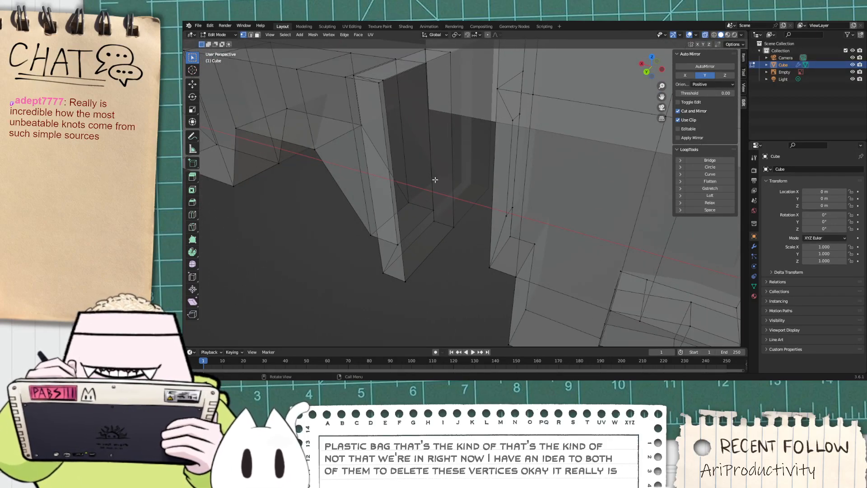
middle_drag(444, 196, 488, 204)
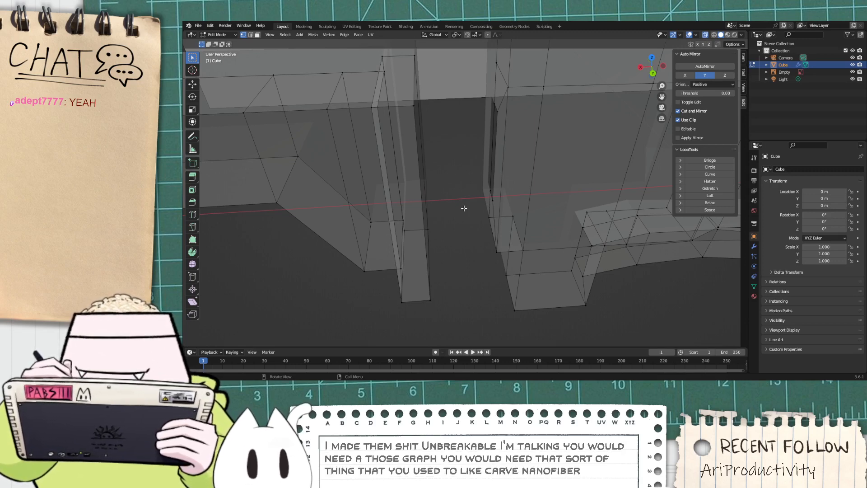
middle_drag(464, 208, 463, 180)
middle_drag(435, 158, 421, 232)
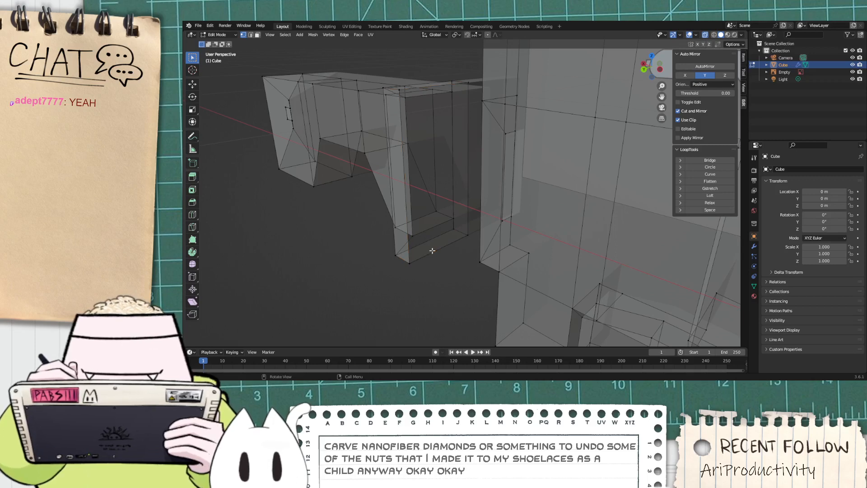
Step: Try to inset the open edge loop at the end of the clamp block
alt+click(432, 250)
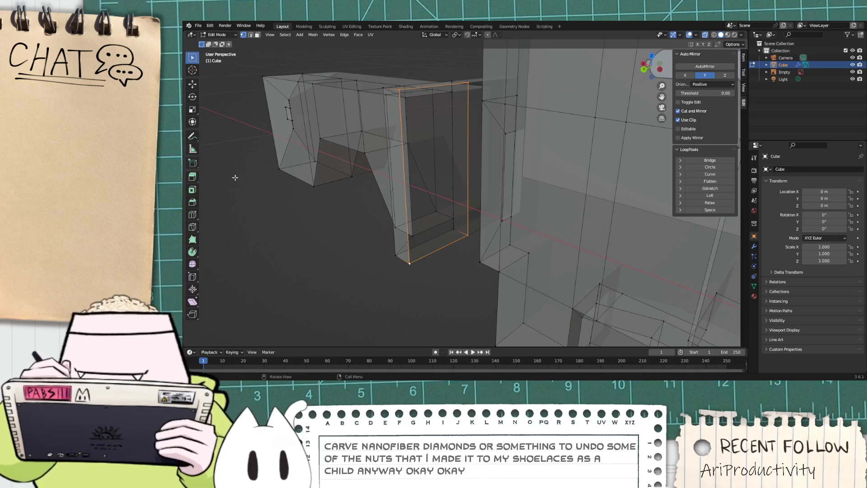
key(i)
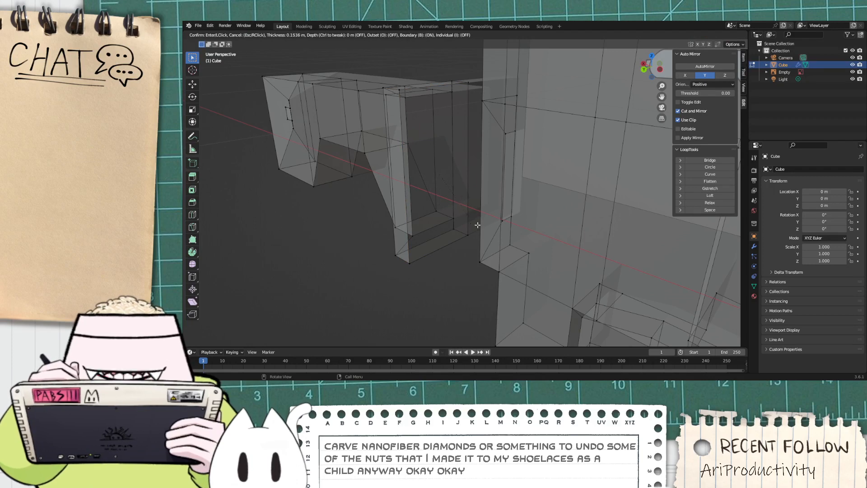
click(422, 192)
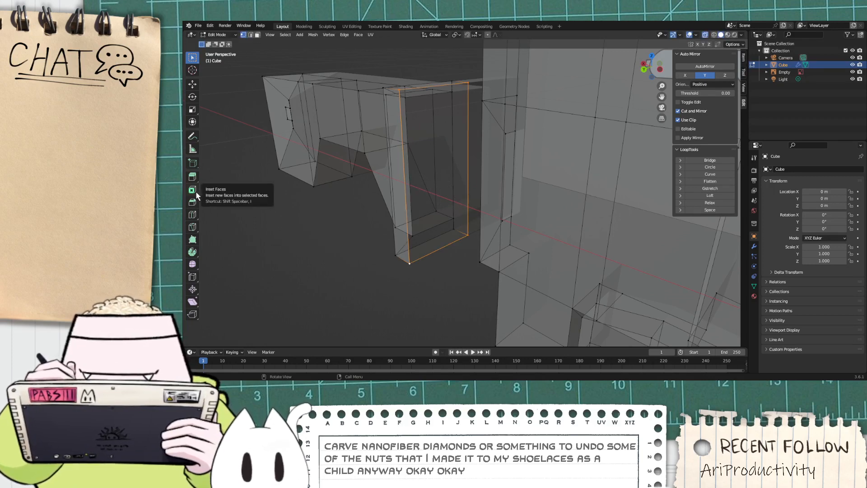
key(i)
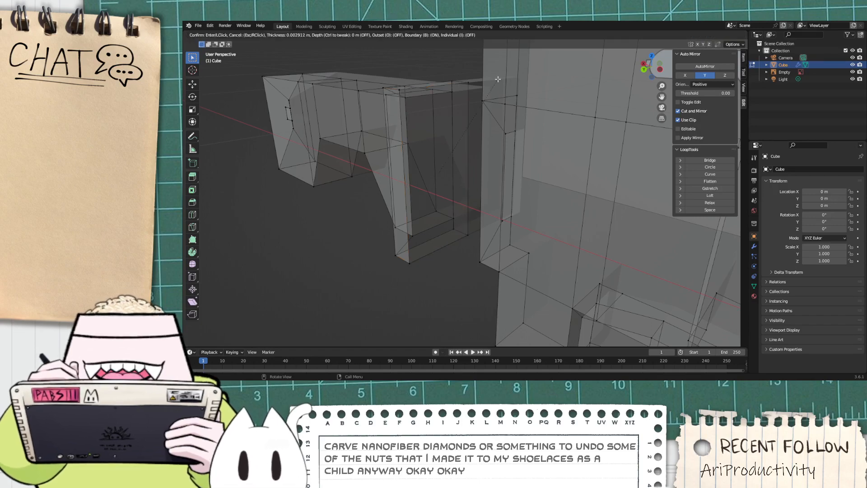
click(439, 153)
Step: Extrude the clamp block's open end loop in place and try to inset it again from a lower angle
middle_drag(463, 236, 397, 246)
click(437, 237)
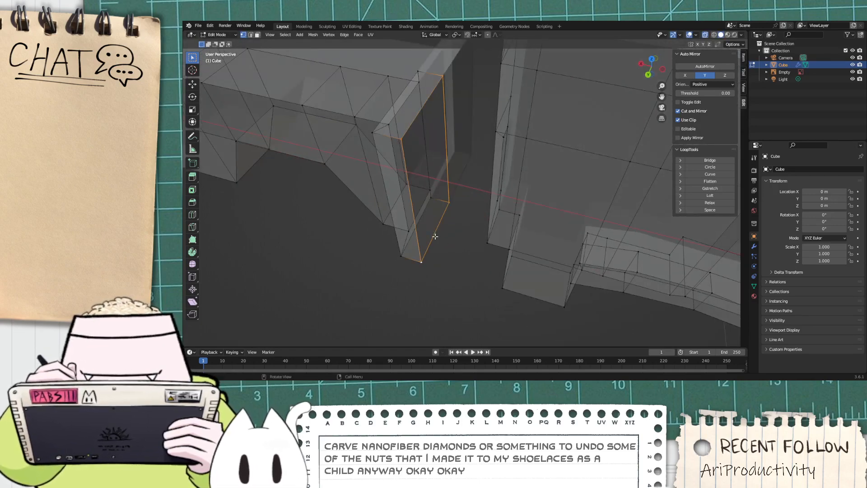
key(e)
right_click(459, 246)
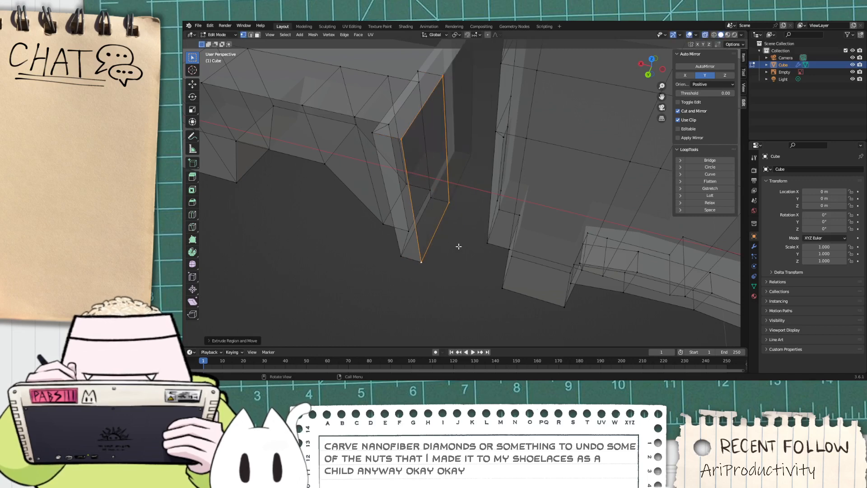
key(i)
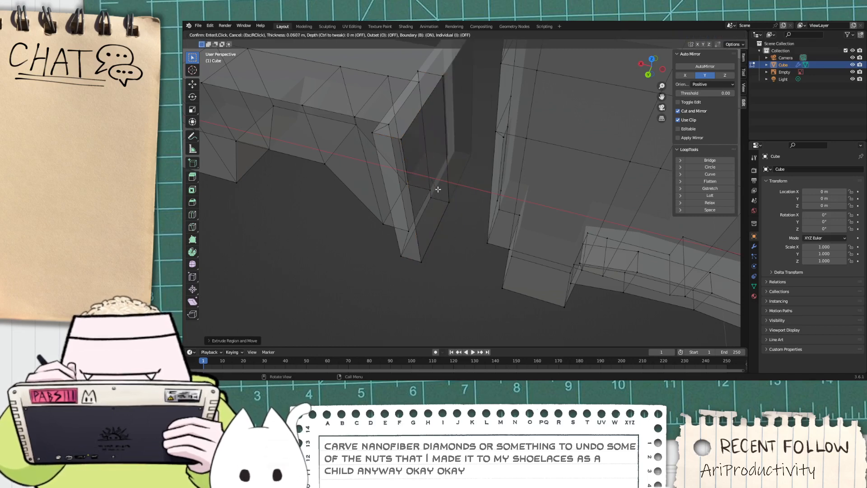
click(439, 154)
scroll(439, 154, up, 2)
click(437, 151)
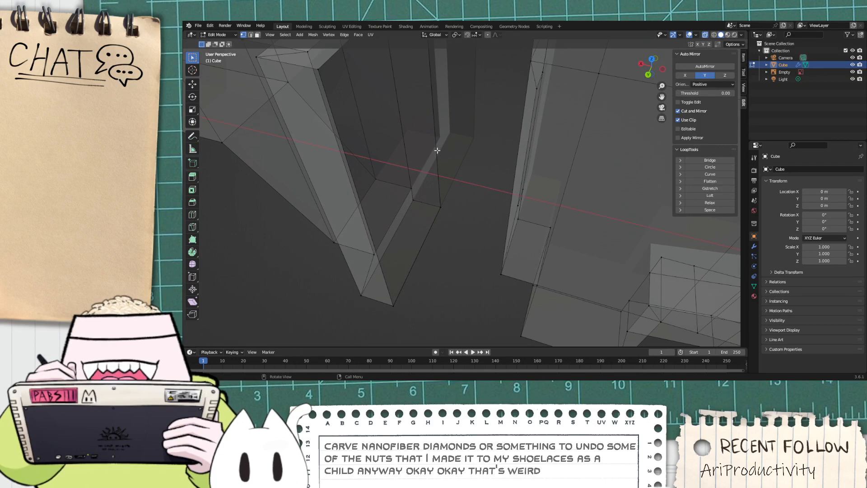
Step: Try to move the block's open end loop about 0.035 m toward the neighbouring body, and delete the extended edges
alt+click(425, 265)
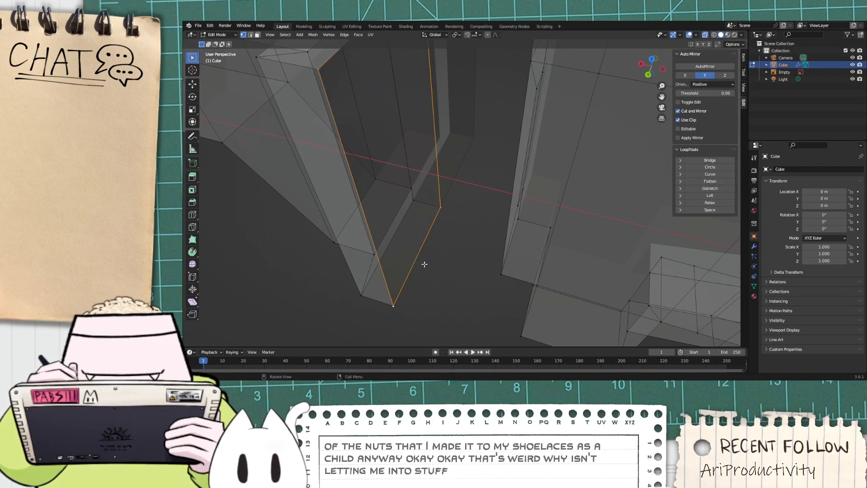
key(g)
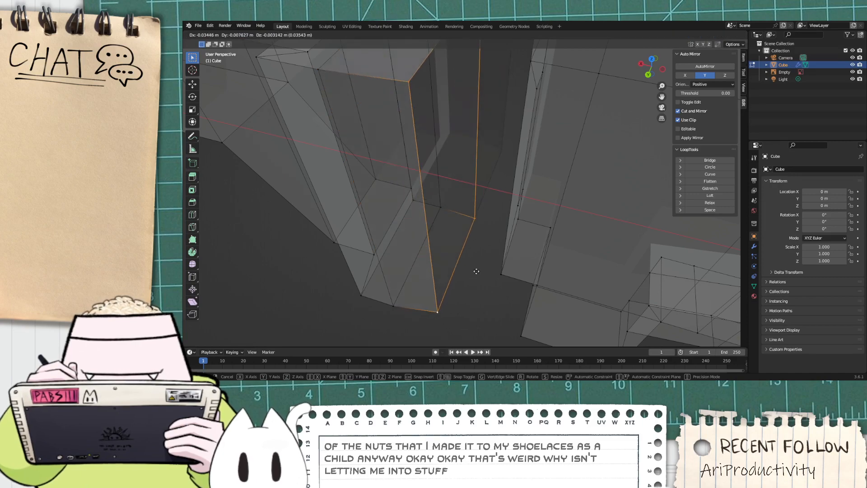
click(476, 271)
middle_drag(460, 273, 462, 247)
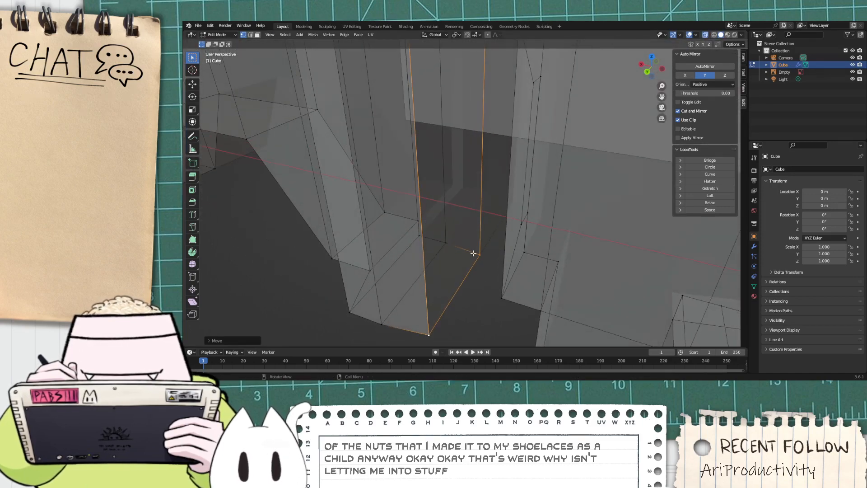
key(x)
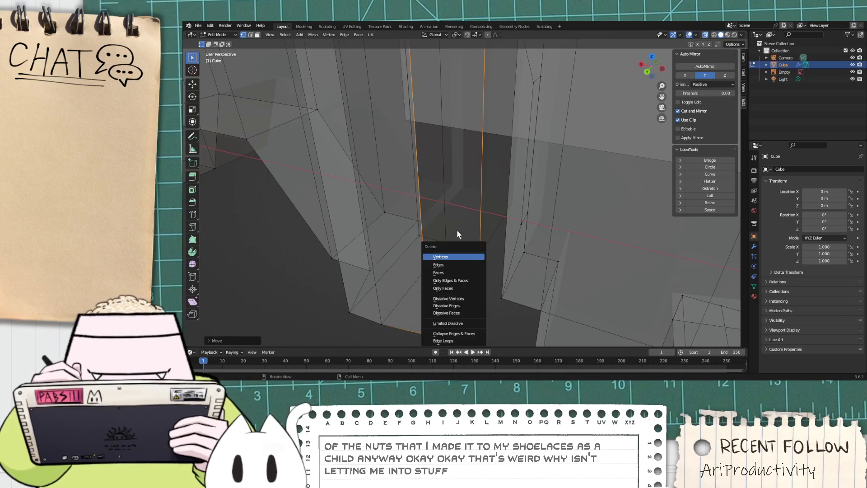
click(450, 264)
Step: Retry the inset on the clamp block's end loop and delete that loop to trim the block back one layer
alt+click(381, 324)
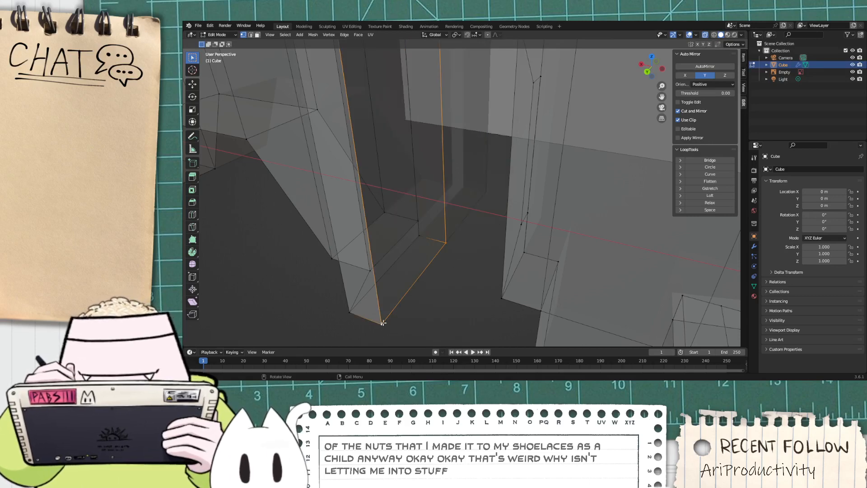
key(i)
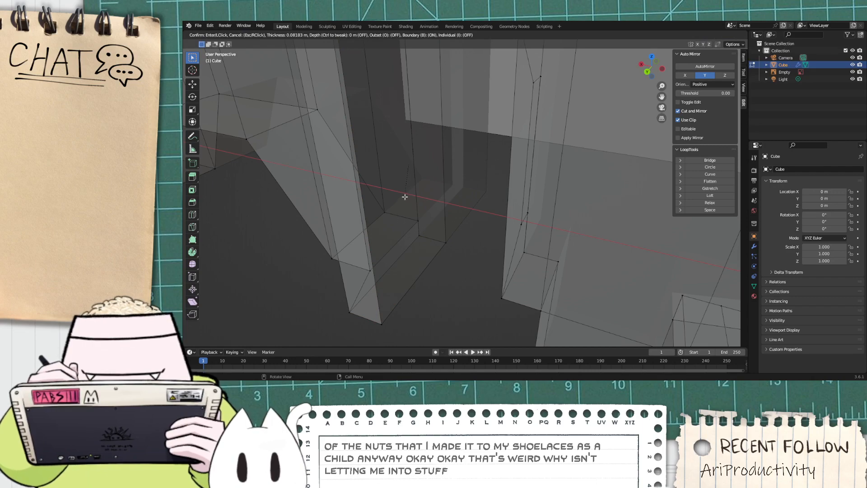
click(405, 197)
alt+click(385, 321)
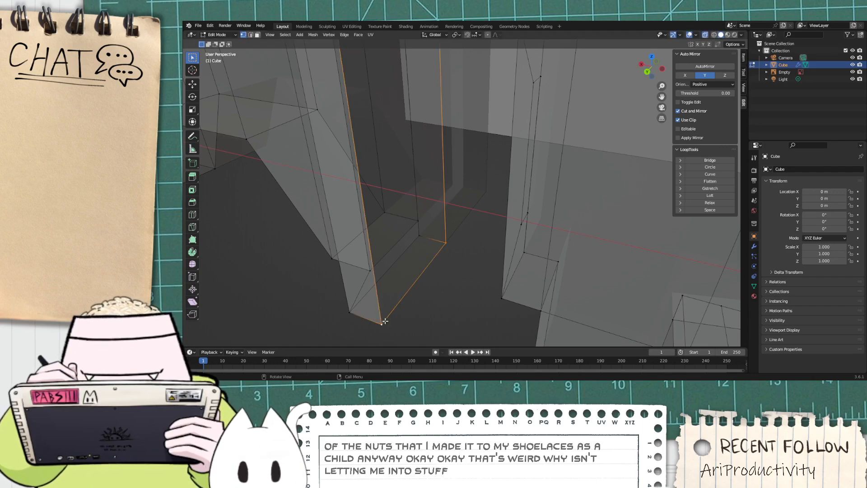
key(x)
click(395, 288)
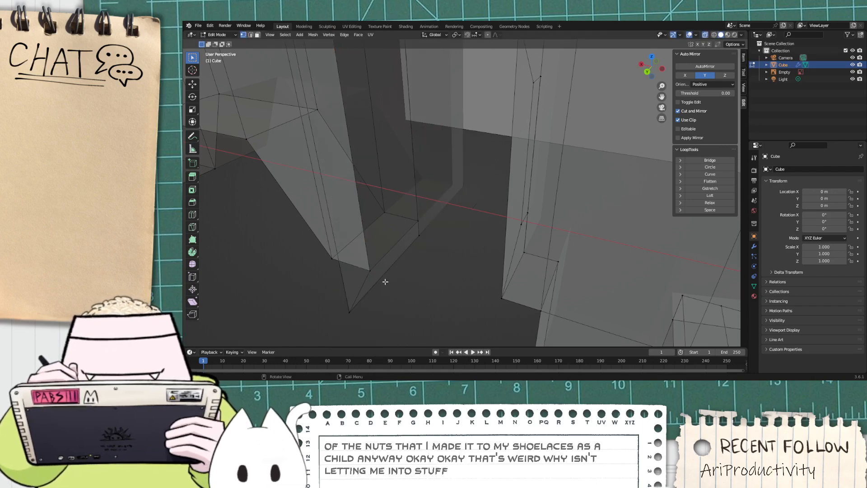
Step: Extrude the trimmed end loop along X by about 0.05 m toward the neighbouring body
mouse_move(385, 281)
middle_down()
mouse_move(391, 287)
mouse_move(365, 281)
mouse_move(389, 310)
mouse_move(396, 304)
mouse_move(364, 304)
mouse_move(387, 266)
mouse_move(387, 281)
middle_up()
alt+click(368, 307)
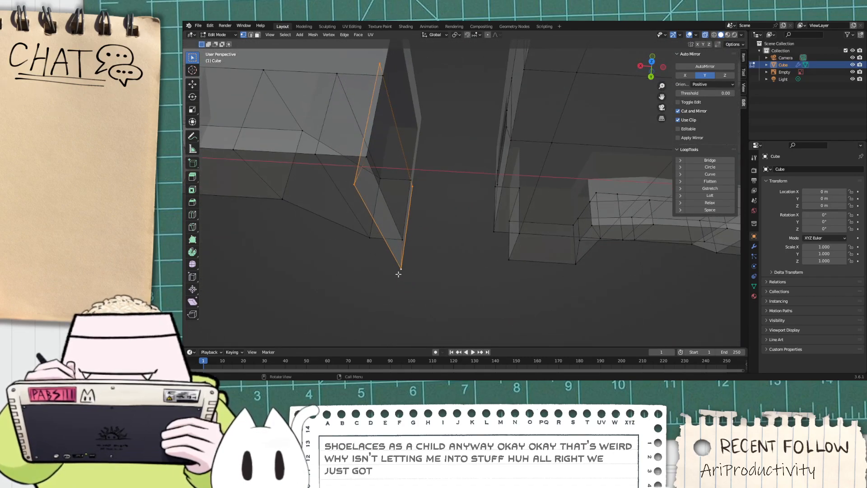
key(g)
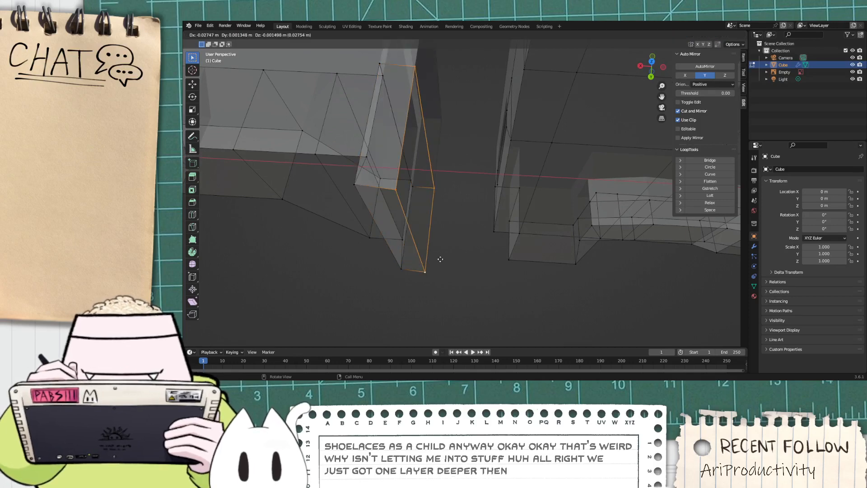
click(440, 260)
key(e)
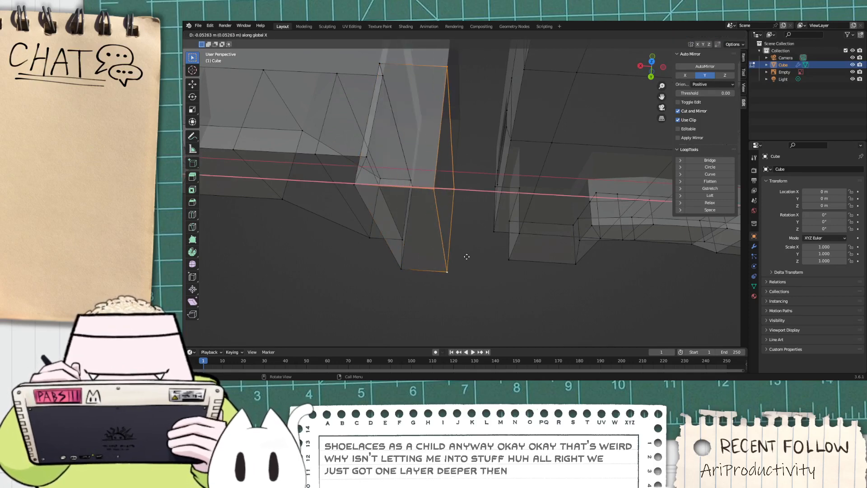
click(475, 255)
Step: Extrude the block's new end loop in place and scale it to about 0.55 to form a smaller inner loop
middle_drag(476, 254, 457, 208)
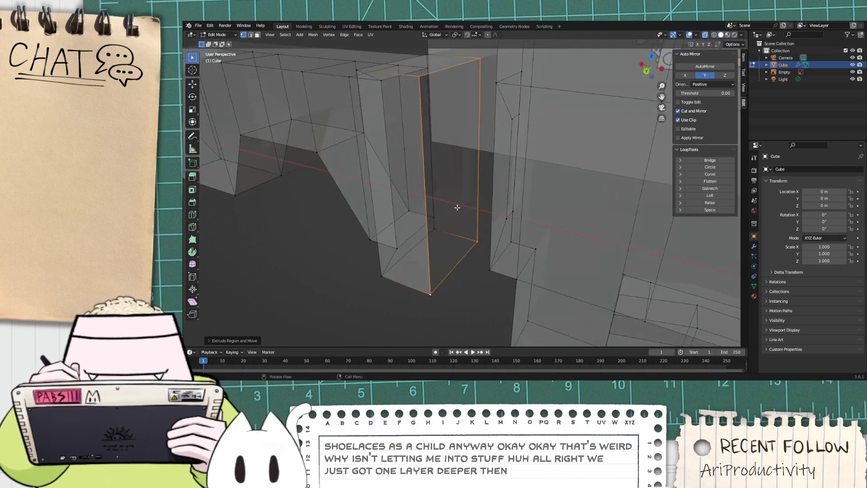
key(s)
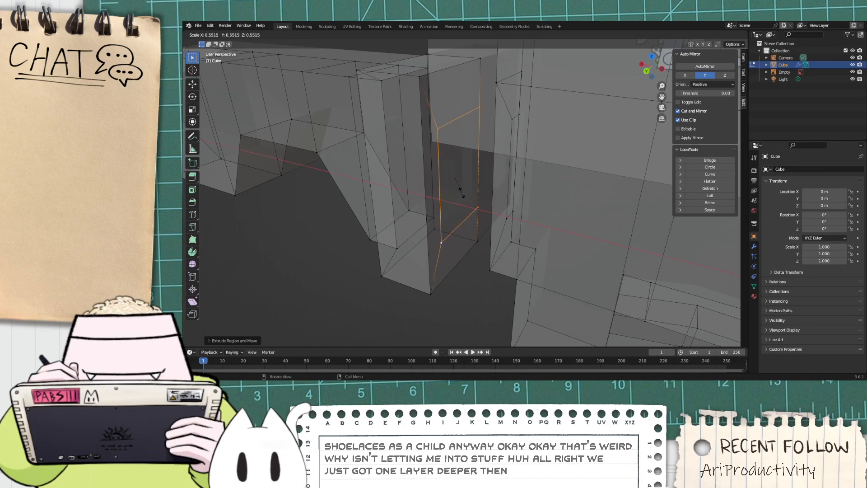
click(459, 189)
Step: Select the facing upper vertices of the inner loop and neighbouring body, and check the vertex operations for a way to connect them
middle_drag(459, 188, 261, 79)
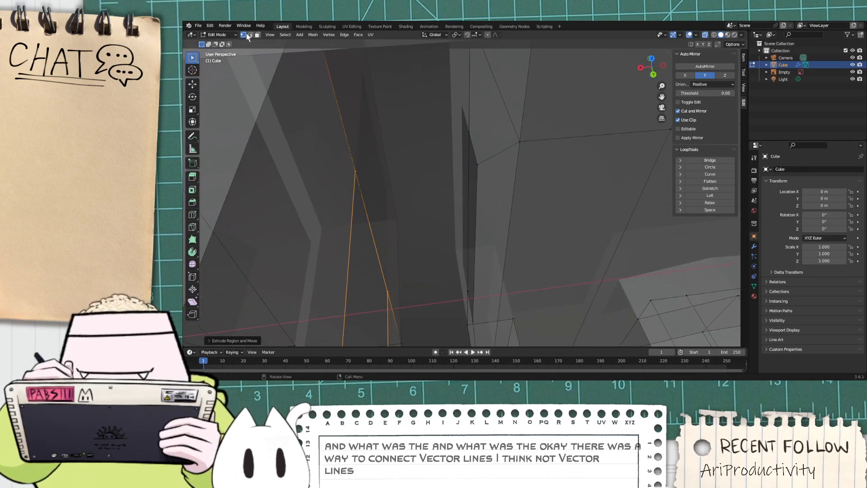
click(355, 172)
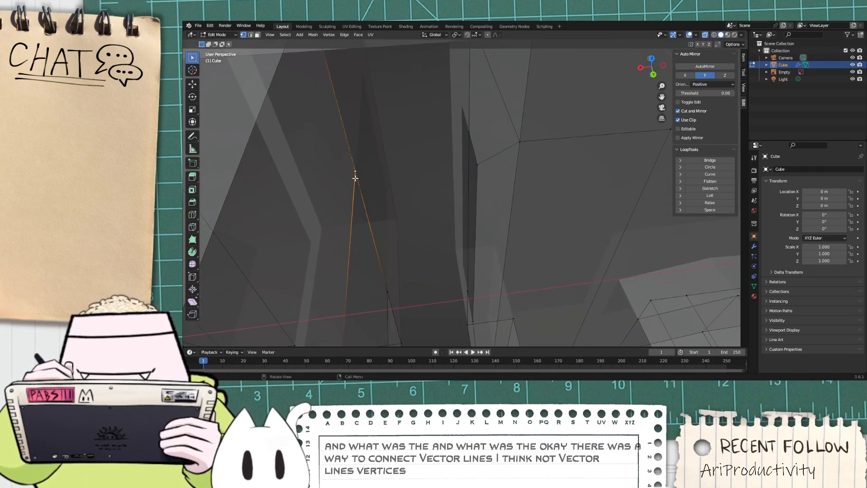
shift+click(467, 133)
right_click(363, 188)
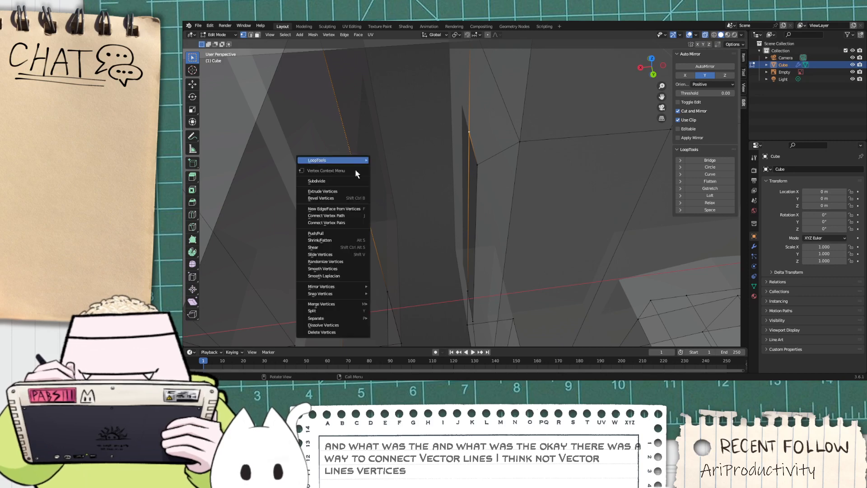
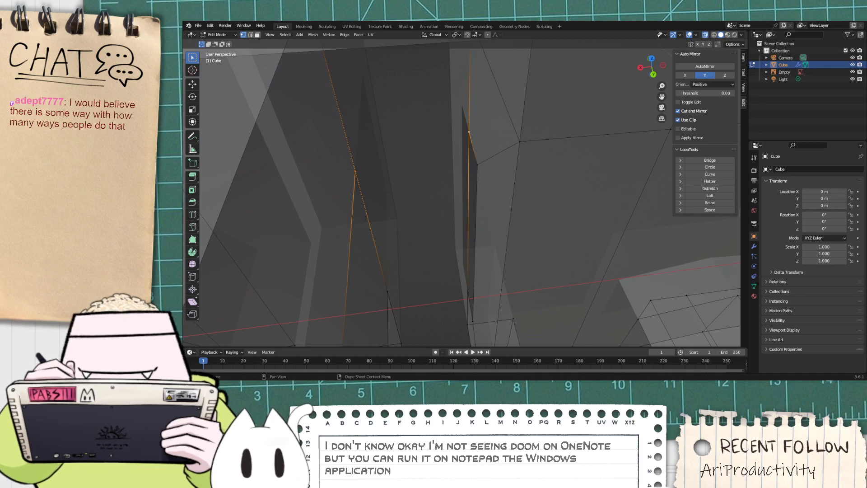
middle_drag(565, 64, 542, 112)
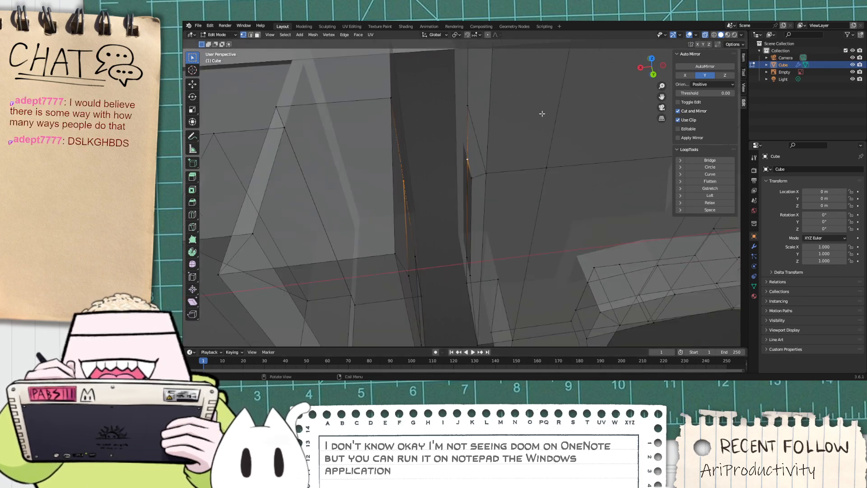
middle_drag(253, 247, 391, 180)
middle_drag(393, 139, 408, 178)
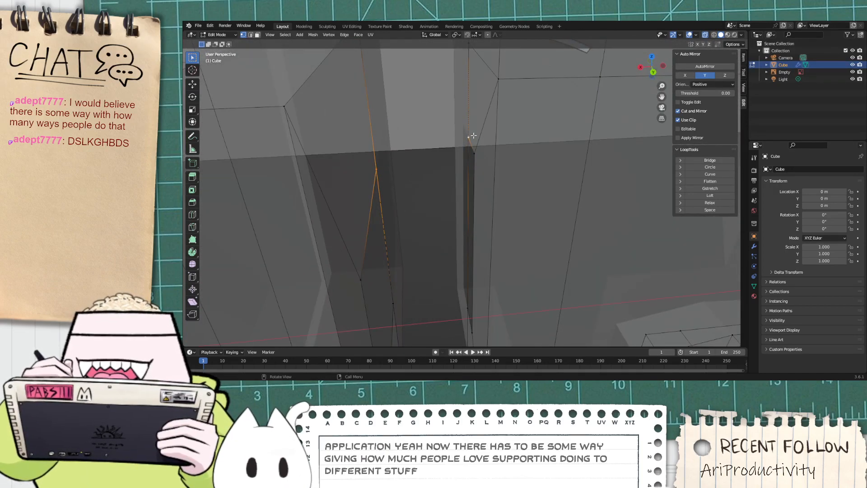
right_click(469, 134)
key(Escape)
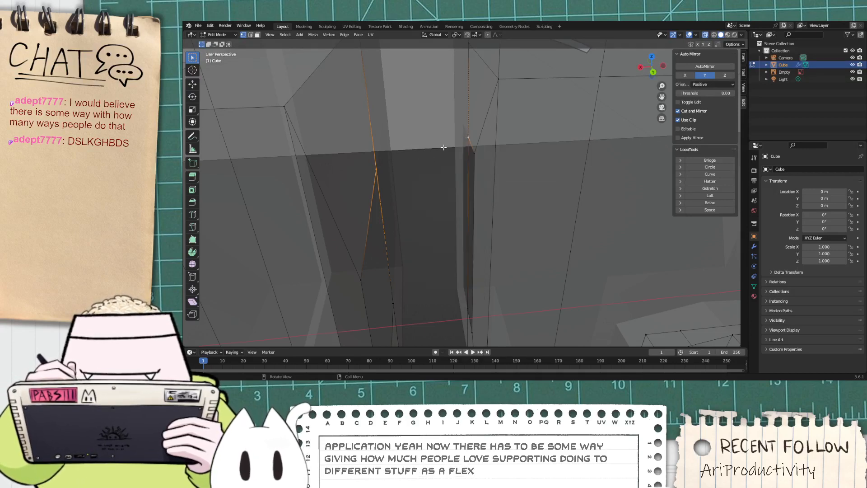
right_click(468, 138)
key(Escape)
Step: Try a free move of the inner loop's upper vertex, cancel it, and reposition the vertex along Y
middle_drag(385, 169, 333, 145)
click(313, 143)
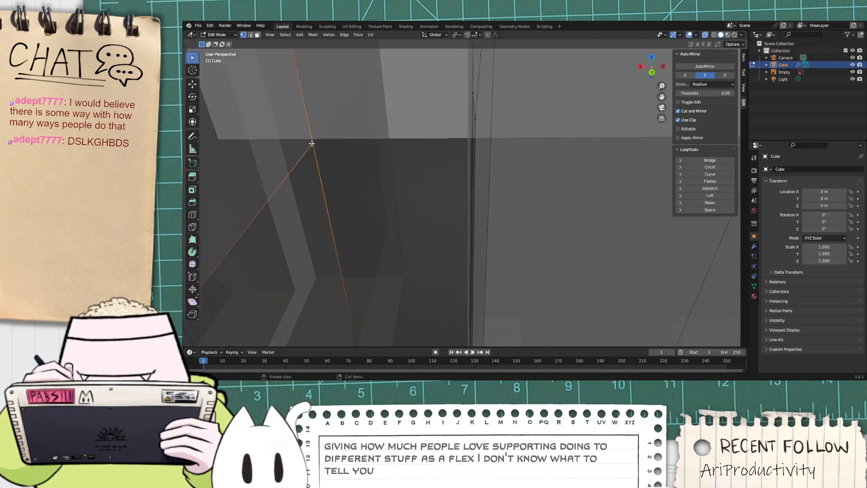
key(g)
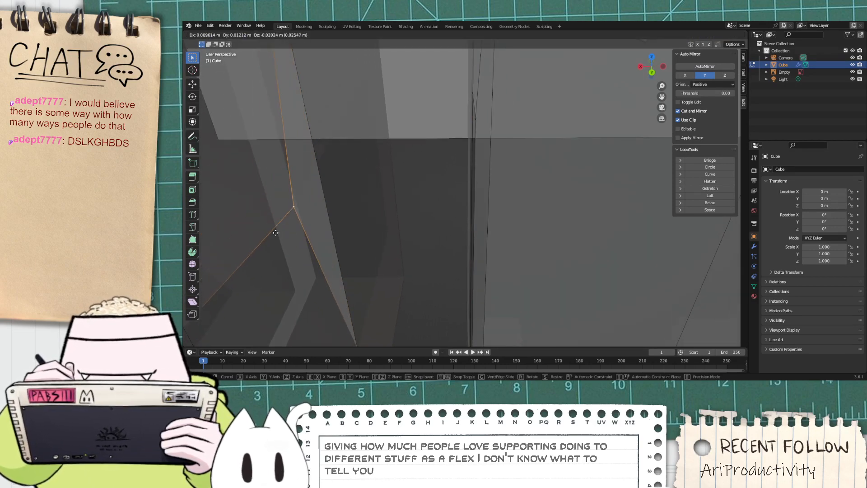
key(x)
right_click(259, 248)
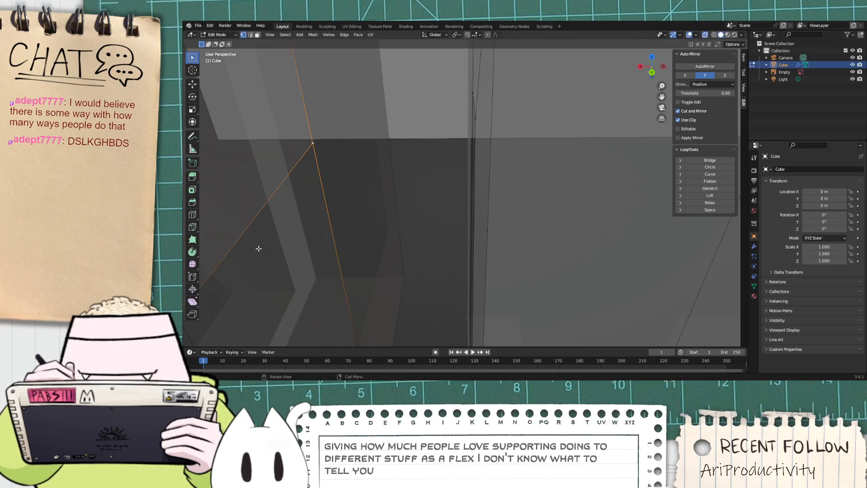
key(g)
key(y)
click(414, 174)
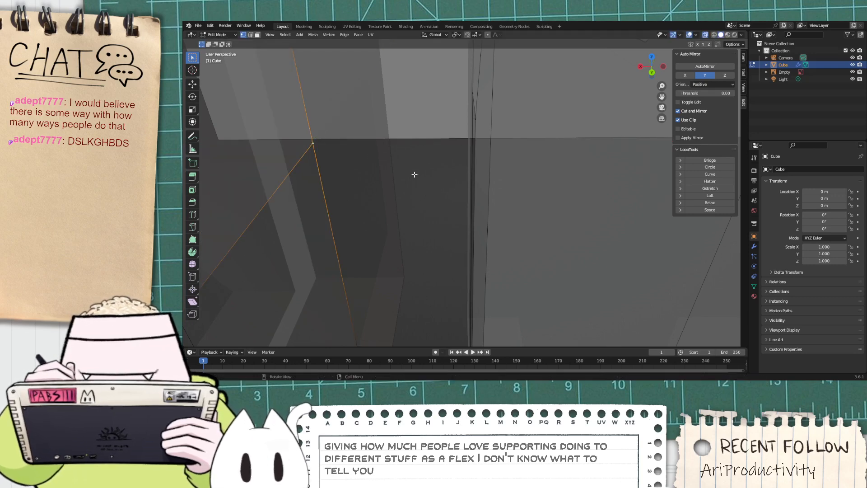
Step: Connect the inner loop's upper vertex to the facing vertex on the neighbouring body with a new edge
middle_drag(414, 175, 427, 180)
shift+click(468, 132)
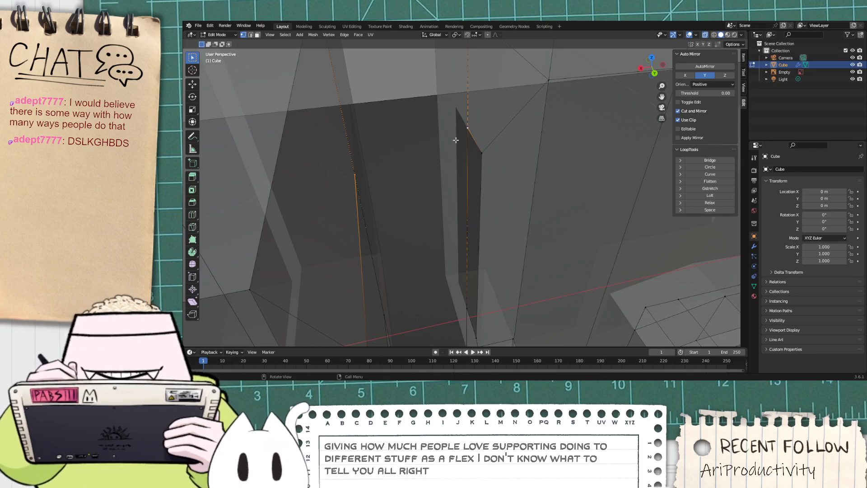
key(f)
middle_drag(339, 296, 470, 249)
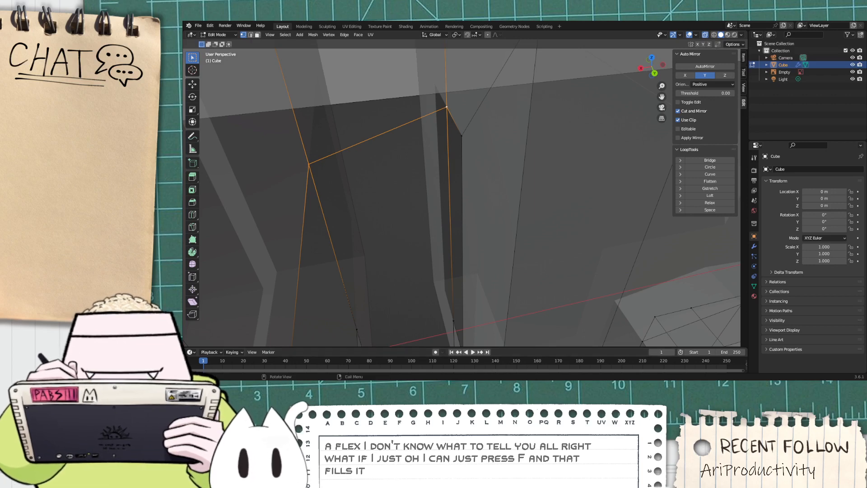
middle_drag(420, 271, 463, 169)
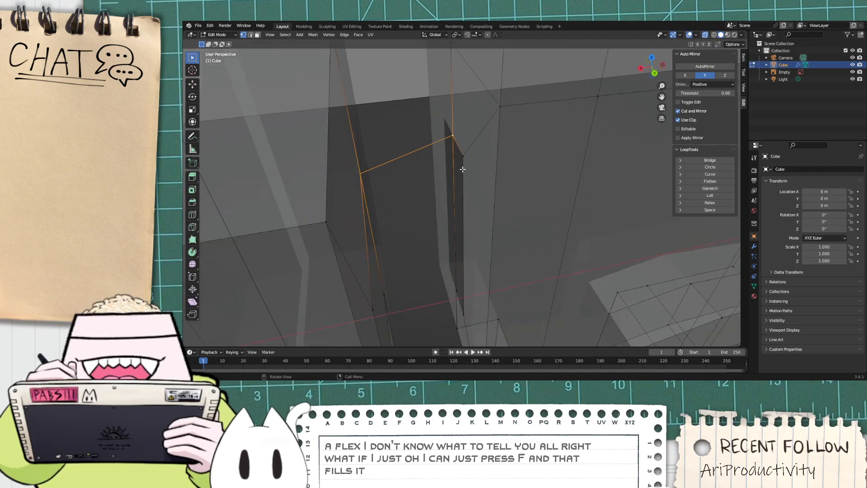
Step: Connect the neighbouring body's upper outer vertex to the facing upper outer vertex of the inner loop with a new edge
middle_drag(478, 216, 476, 194)
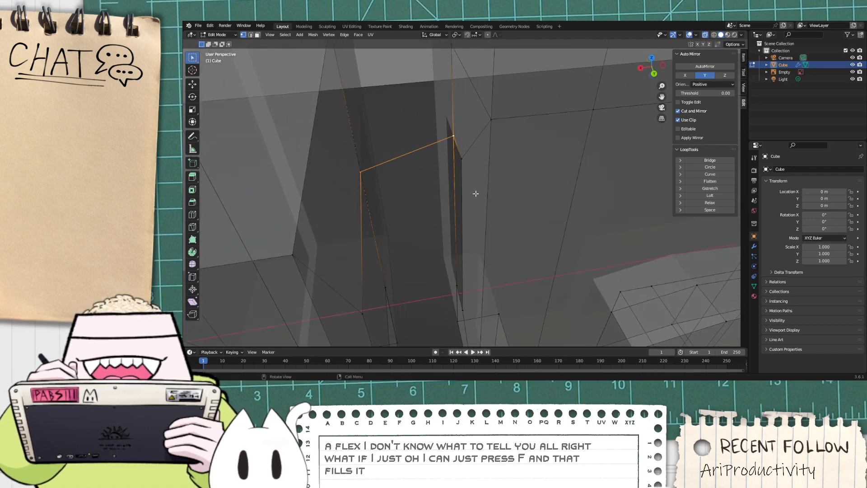
click(462, 159)
middle_drag(592, 273, 564, 276)
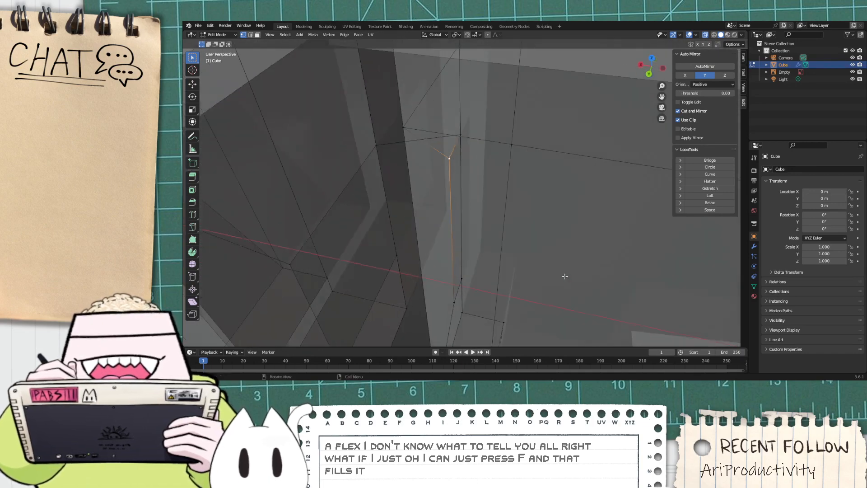
shift+click(289, 266)
middle_drag(299, 267, 323, 279)
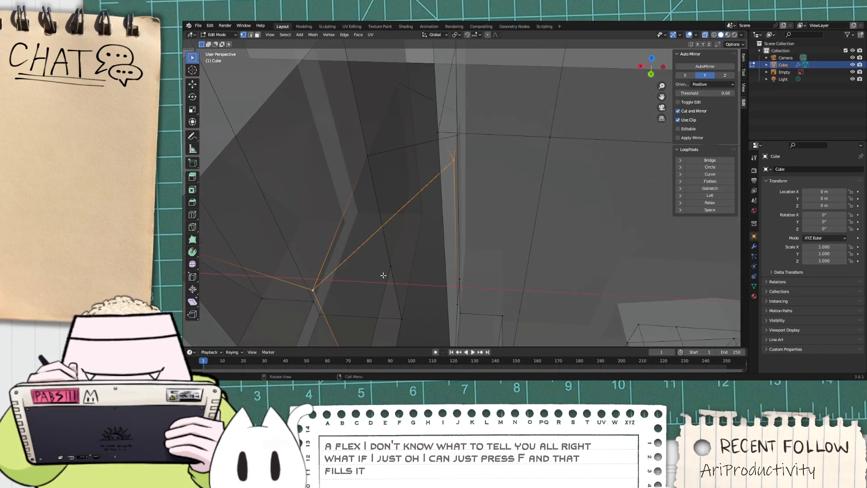
middle_drag(381, 277, 432, 271)
mouse_move(460, 308)
middle_down()
mouse_move(461, 300)
mouse_move(470, 307)
mouse_move(467, 317)
middle_up()
Step: Connect both lower vertices of the neighbouring body's opening to the facing lower vertices of the inner loop with new edges
key(alt+a)
click(461, 300)
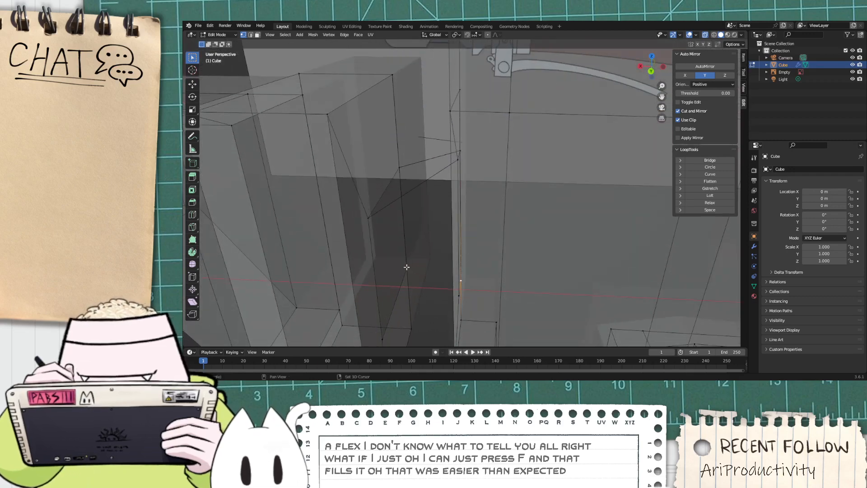
shift+click(407, 268)
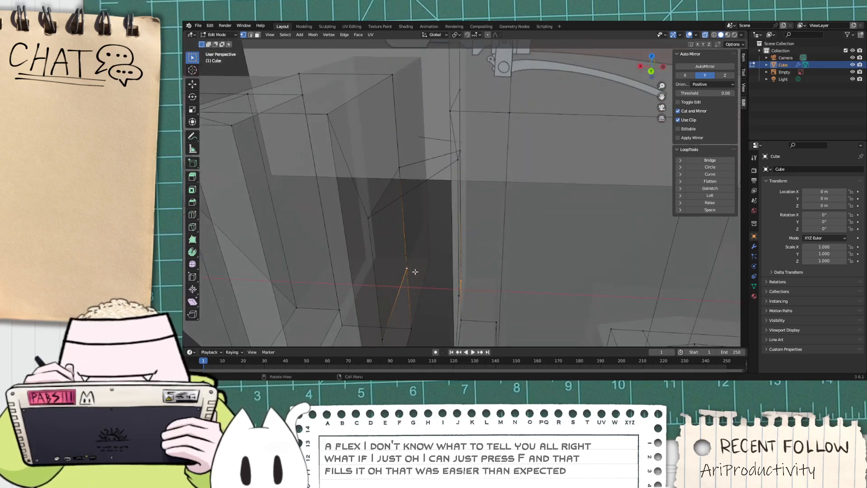
click(383, 338)
shift+click(457, 296)
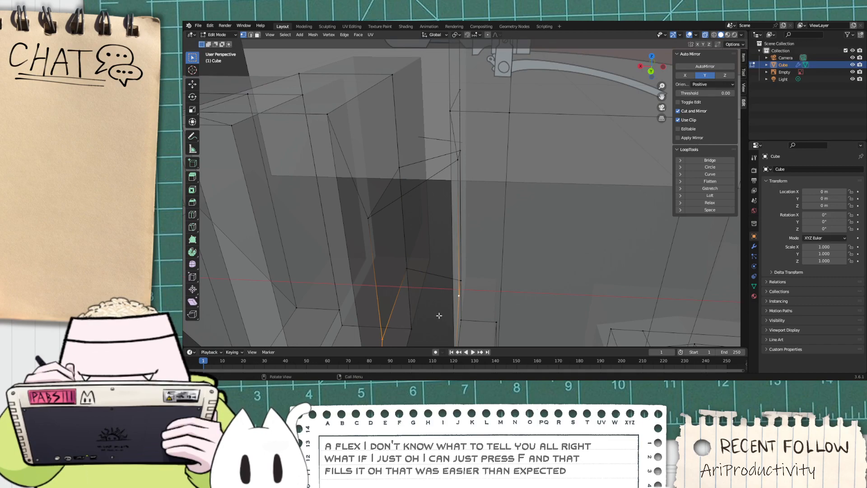
middle_drag(458, 295, 427, 281)
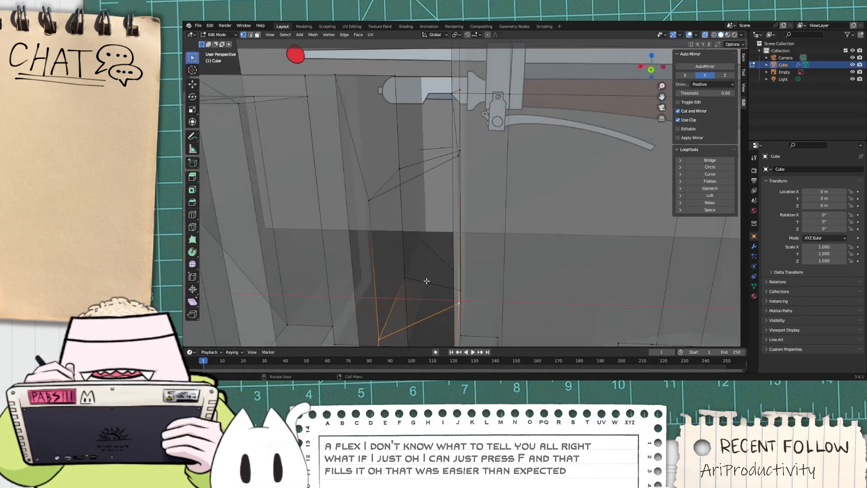
Step: Switch to edge selection and fill the joint's outer side face between its upper and lower connecting edges
double_click(402, 184)
double_click(410, 184)
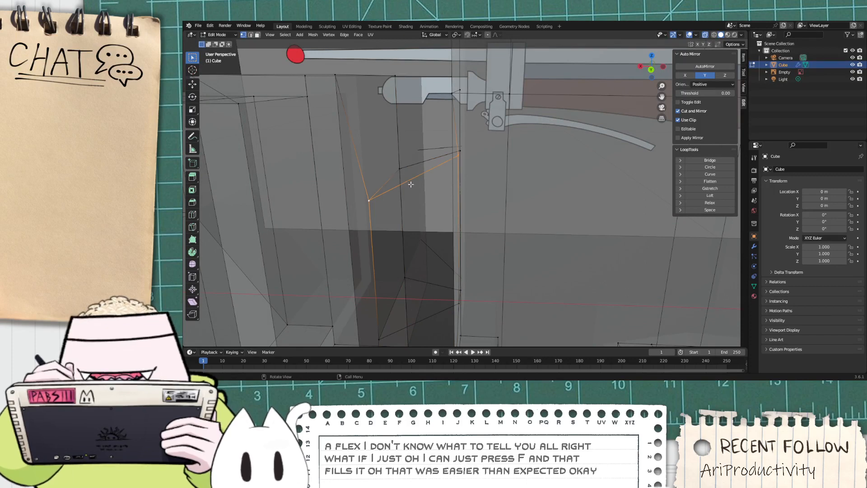
click(252, 34)
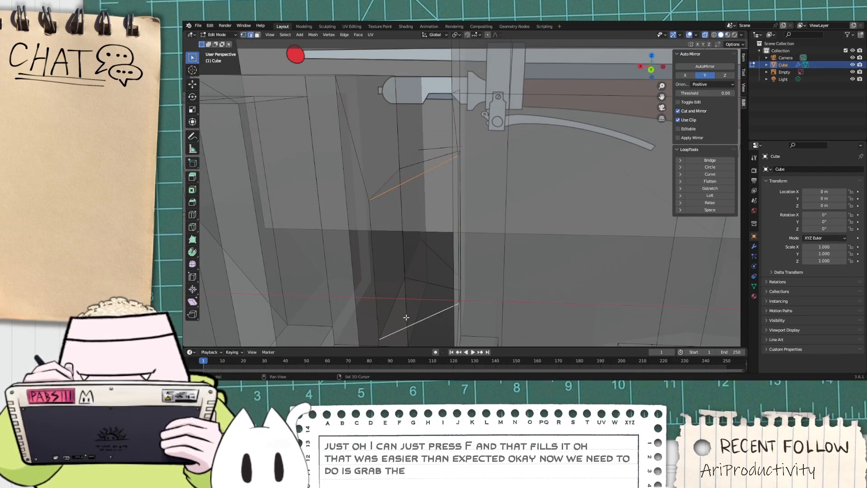
middle_drag(405, 316, 430, 318)
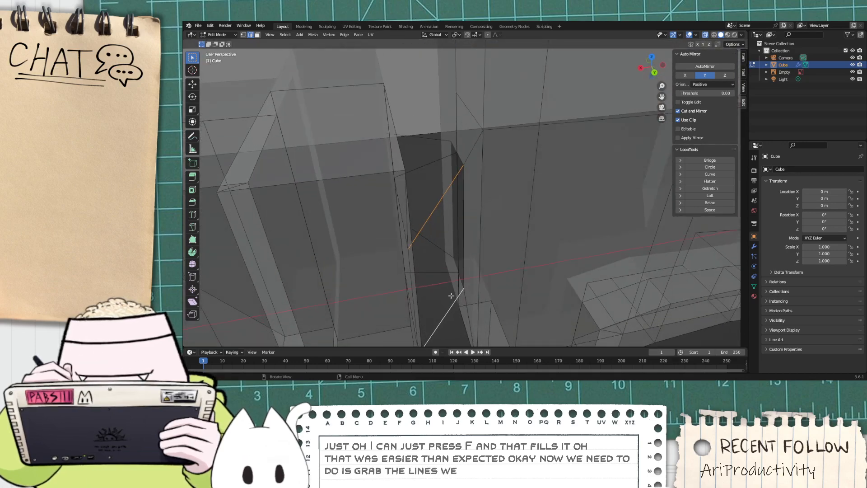
middle_drag(470, 258, 465, 235)
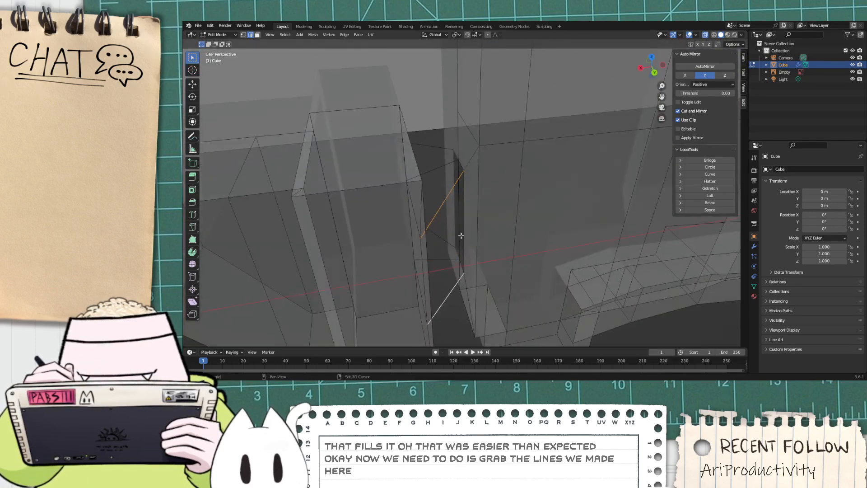
shift+click(463, 231)
middle_drag(448, 264, 466, 188)
shift+click(382, 253)
key(f)
Step: Select the four edges bounding the joint's upper gap and fill them with a face
click(461, 180)
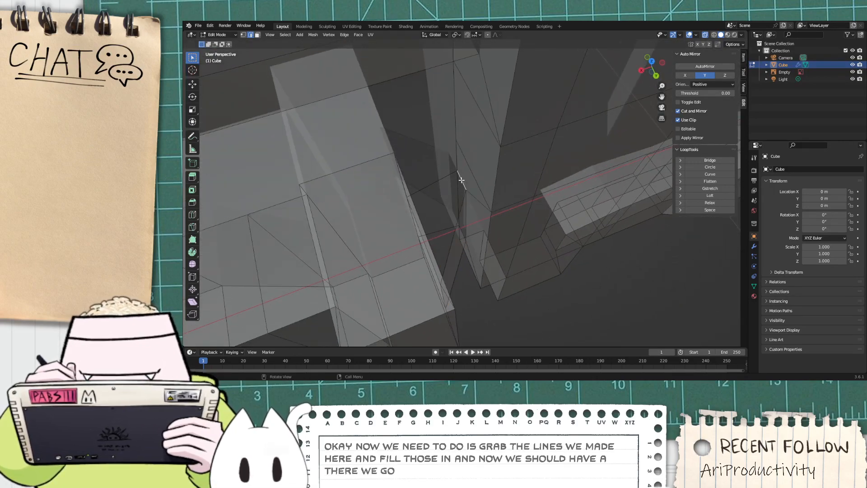
middle_drag(428, 217, 409, 215)
shift+click(406, 214)
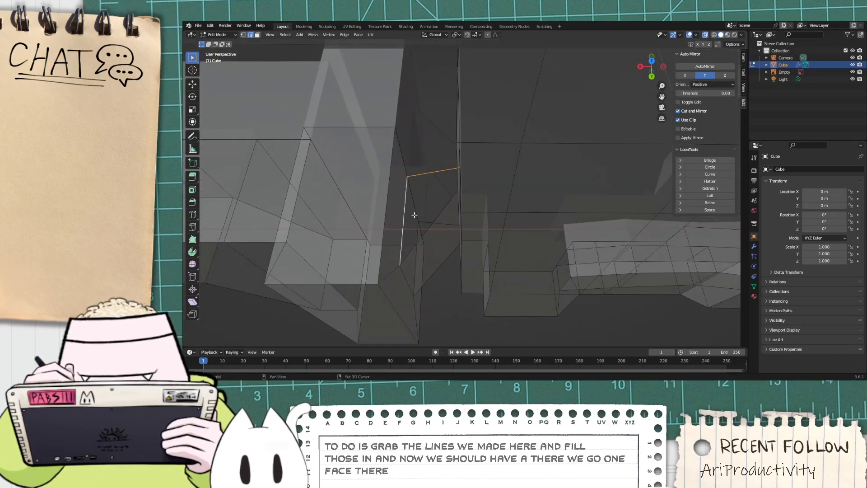
shift+click(431, 220)
shift+click(432, 220)
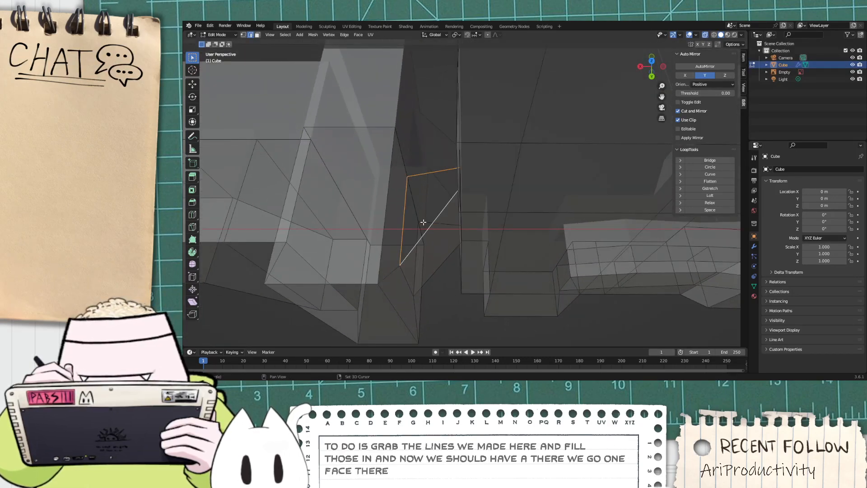
middle_drag(440, 205, 479, 190)
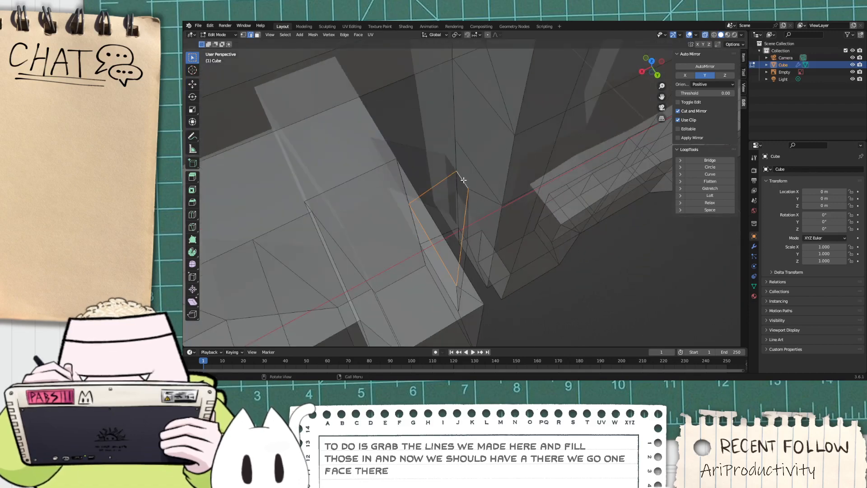
key(f)
Step: Select the edges bounding the joint's underside and fill them with a face
middle_drag(500, 265, 482, 174)
click(462, 202)
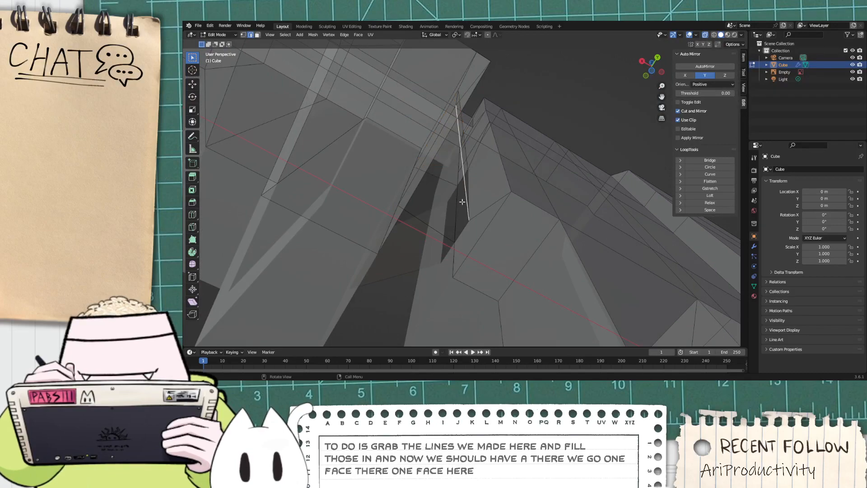
shift+click(463, 230)
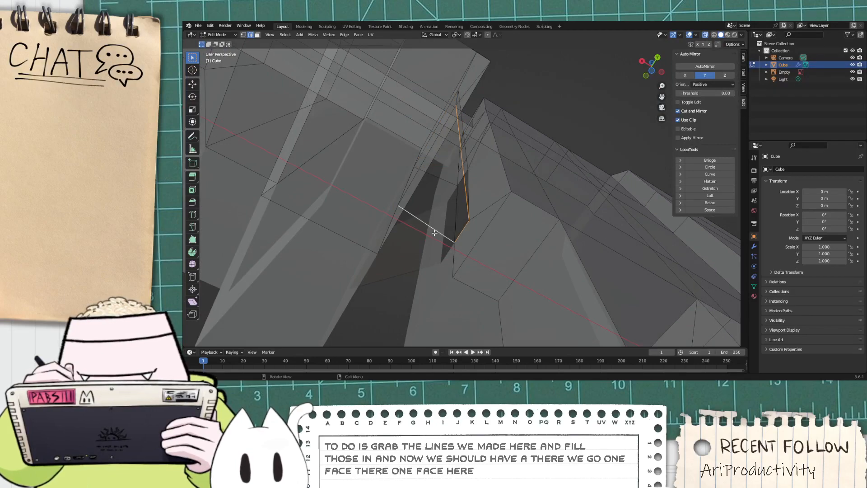
key(f)
middle_drag(490, 186, 412, 215)
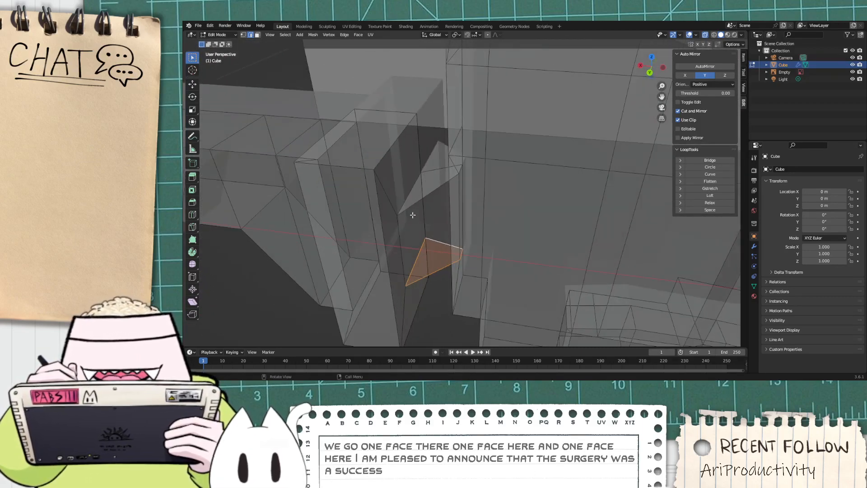
Step: Select the joint's edge loop on the clamp block side and move it along Y
double_click(401, 209)
double_click(403, 196)
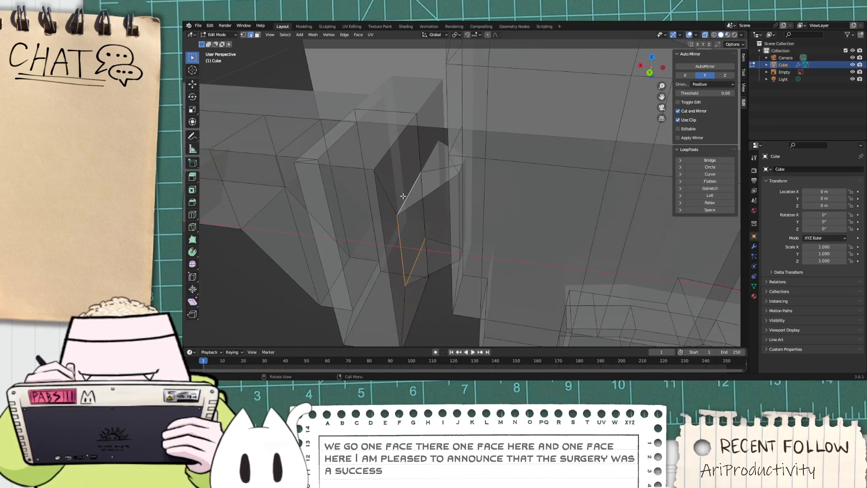
key(g)
key(y)
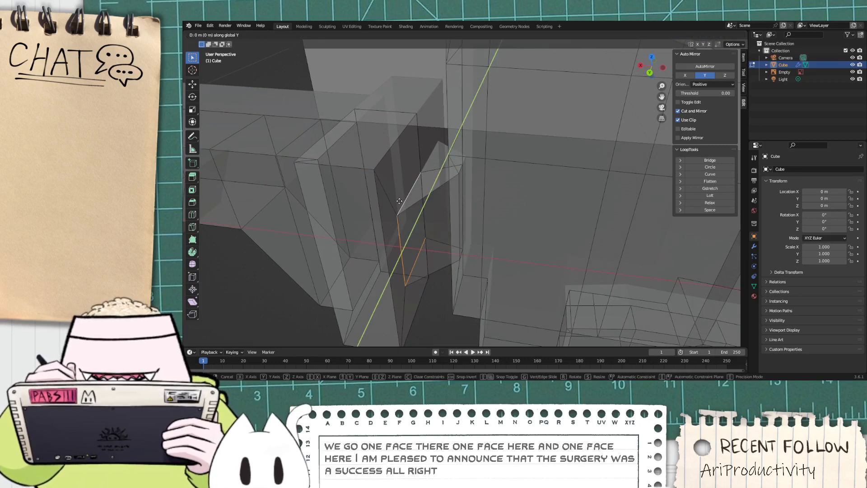
click(405, 186)
middle_drag(420, 228, 463, 203)
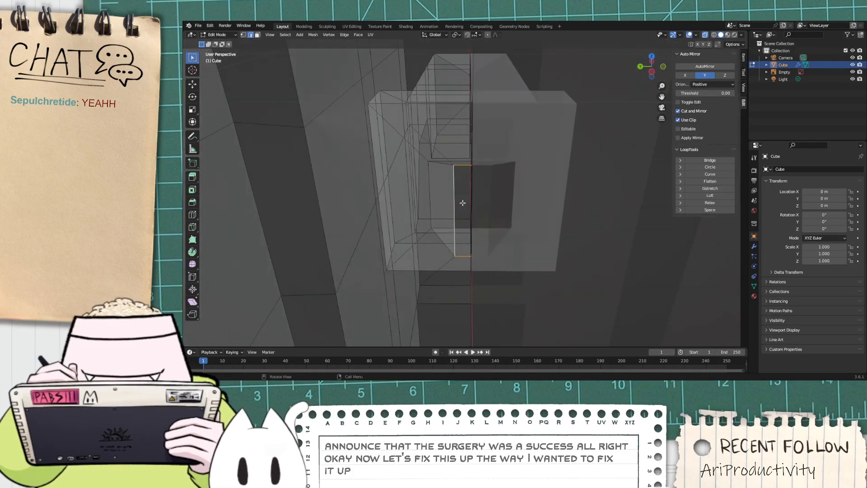
key(g)
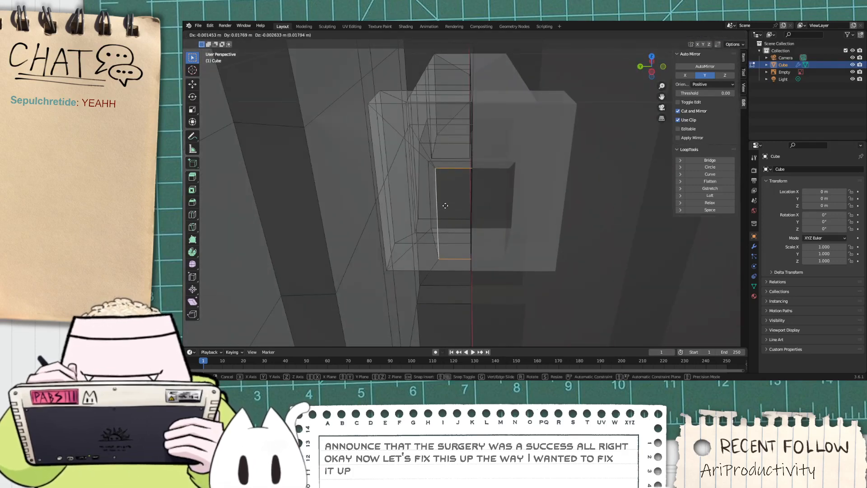
key(s)
right_click(445, 206)
key(s)
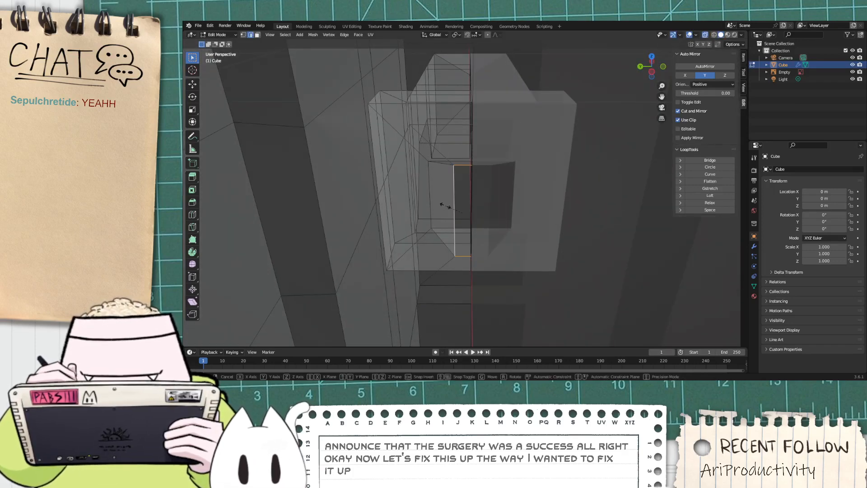
right_click(437, 205)
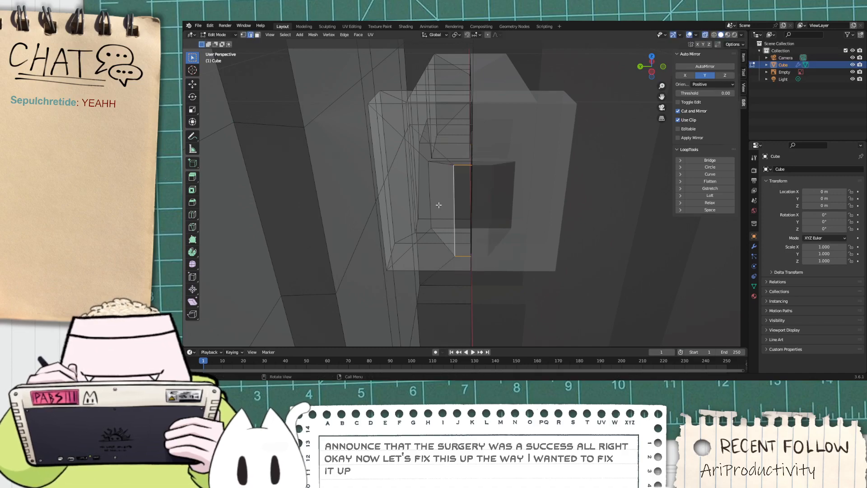
Step: Move the joint's body-side edge loop outward about 0.024 m along Y to widen that end
key(g)
key(y)
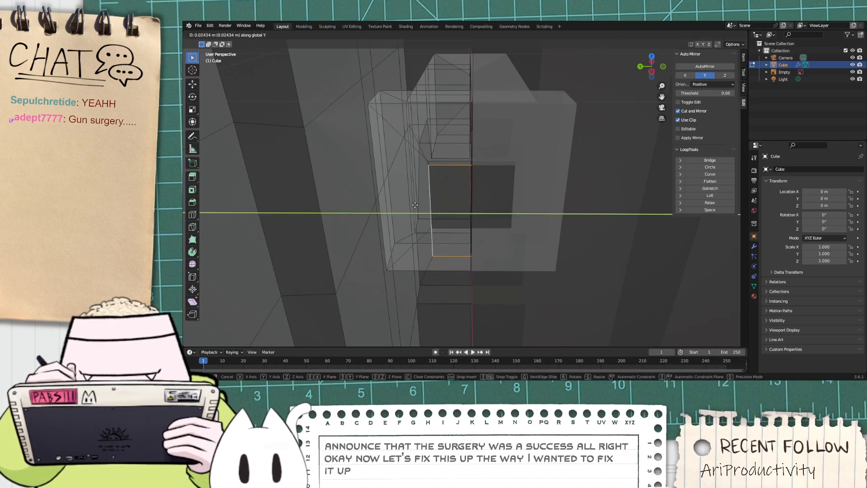
click(415, 205)
Step: Scale the joint's body-side edge loop to about 0.81 along Z
middle_drag(397, 212, 482, 197)
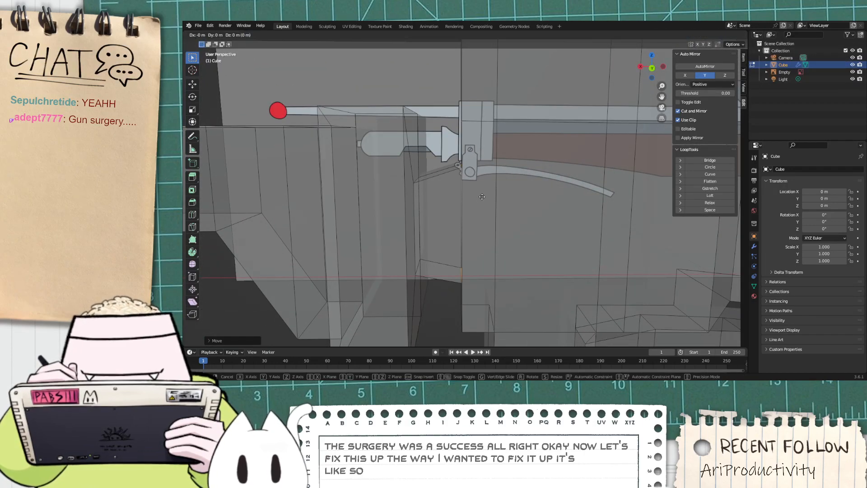
key(s)
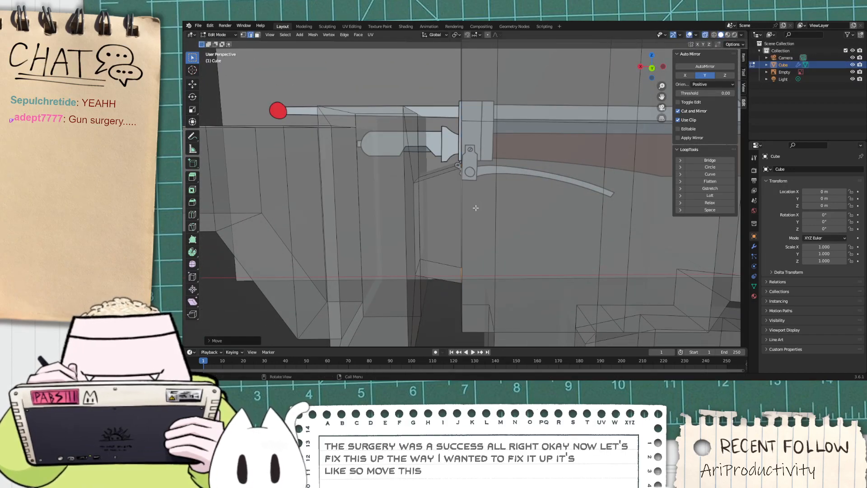
key(z)
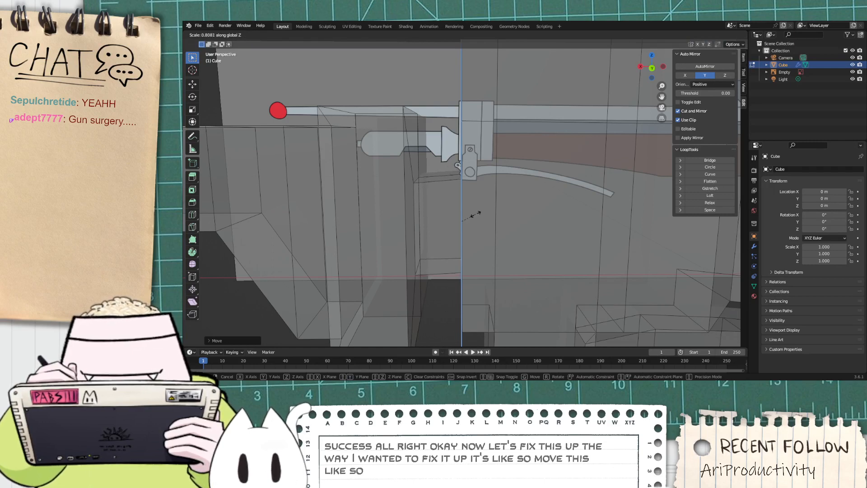
click(476, 214)
middle_drag(477, 229, 480, 218)
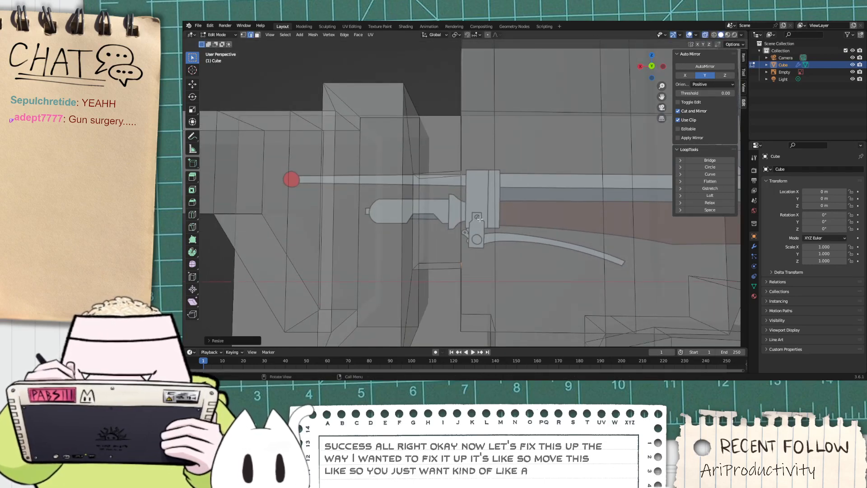
key(g)
key(g)
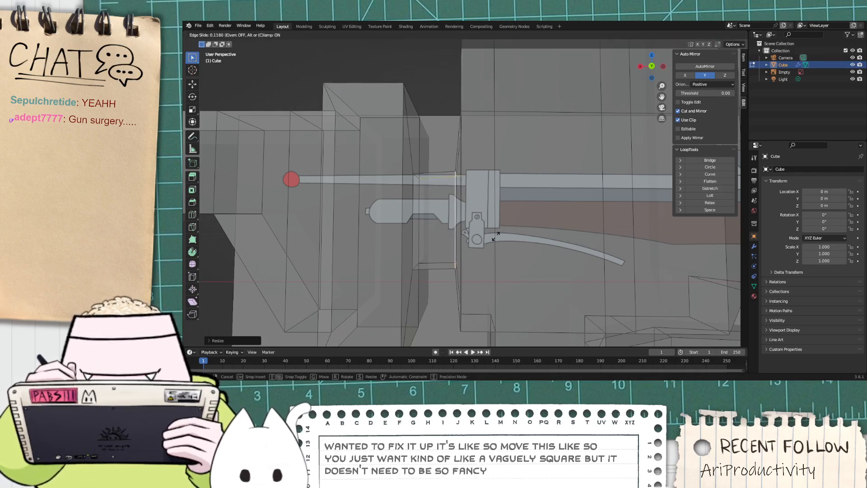
key(Escape)
Step: Move the joint's body-side edge loop down about 0.002 m along Z
key(g)
key(z)
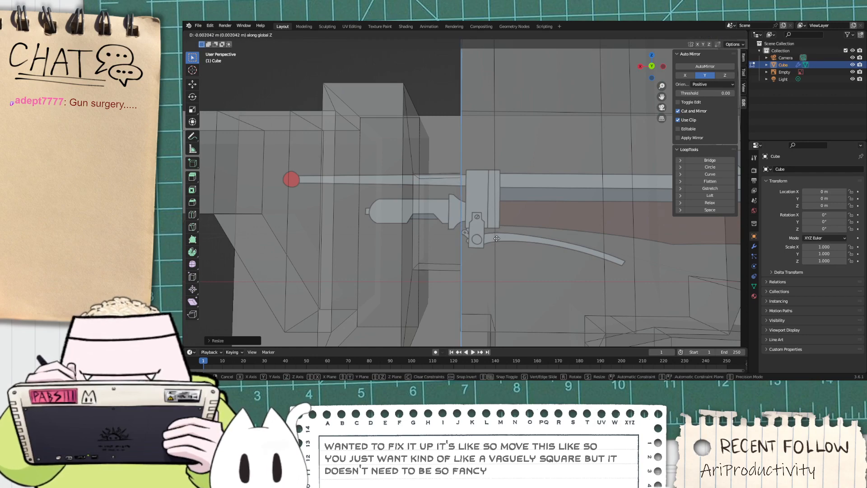
click(497, 239)
Step: In the back view, move the selected joint edges between the clamp block and the body down about 0.0007 m along Z
middle_drag(497, 238, 524, 230)
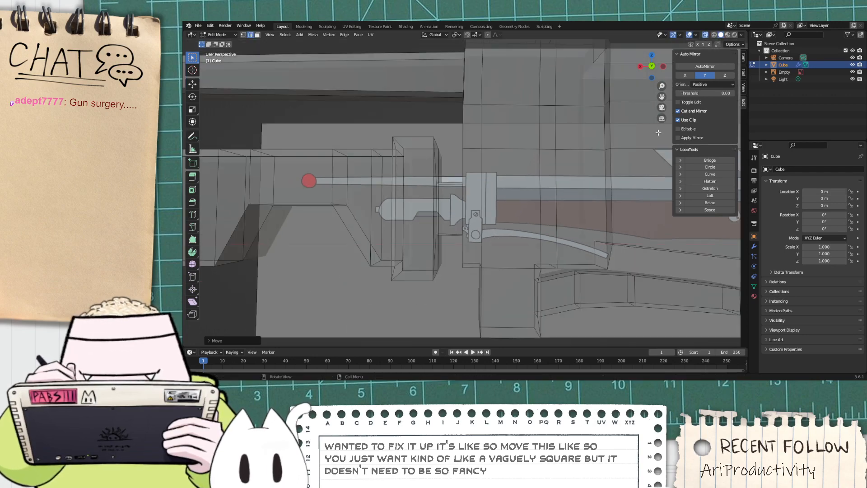
click(651, 68)
click(651, 68)
scroll(571, 150, down, 3)
scroll(544, 174, up, 2)
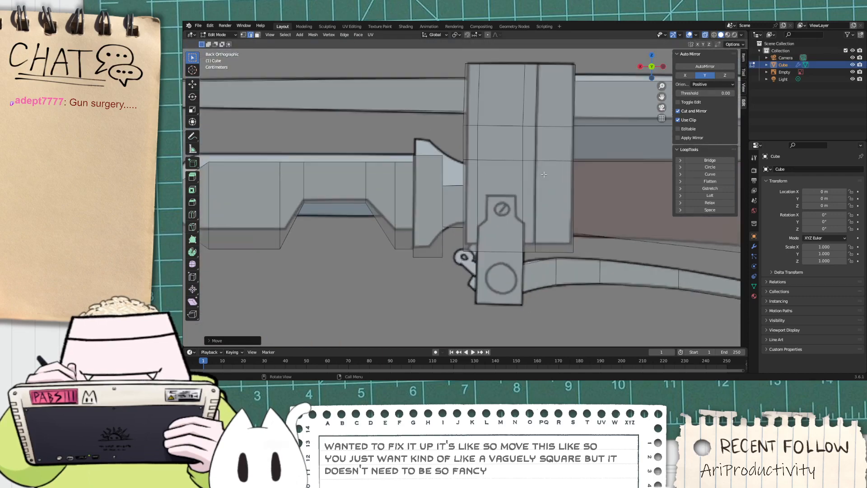
drag(450, 191, 456, 182)
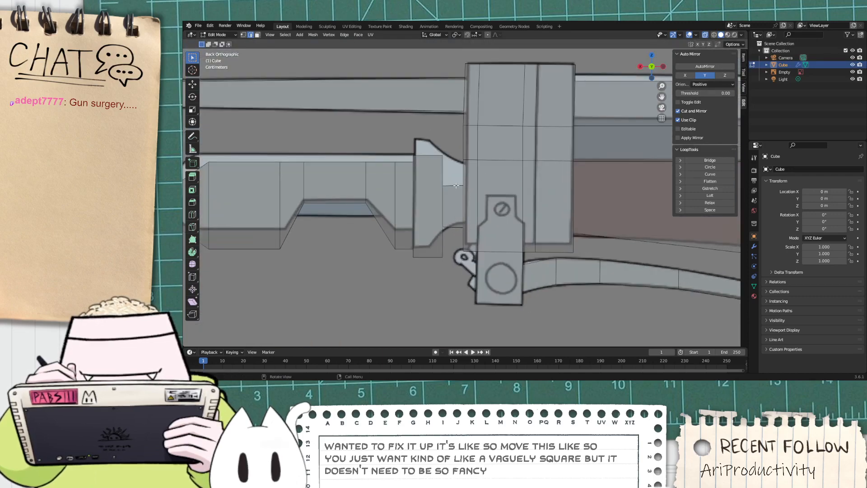
key(g)
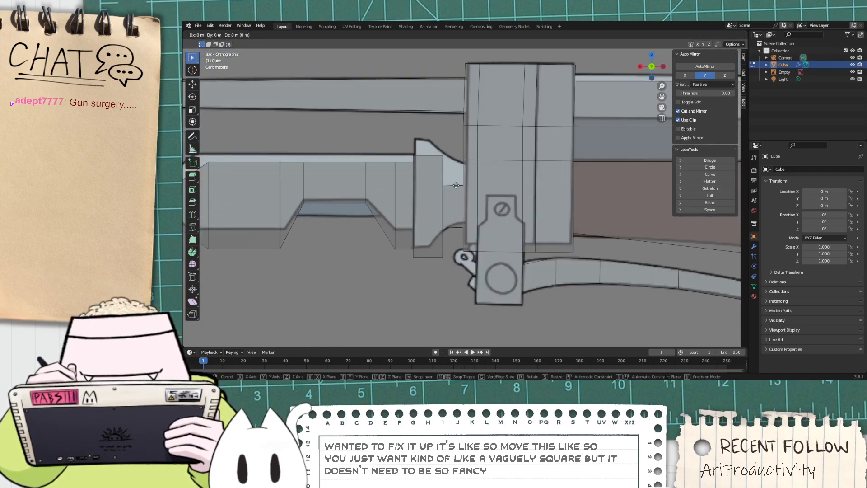
key(z)
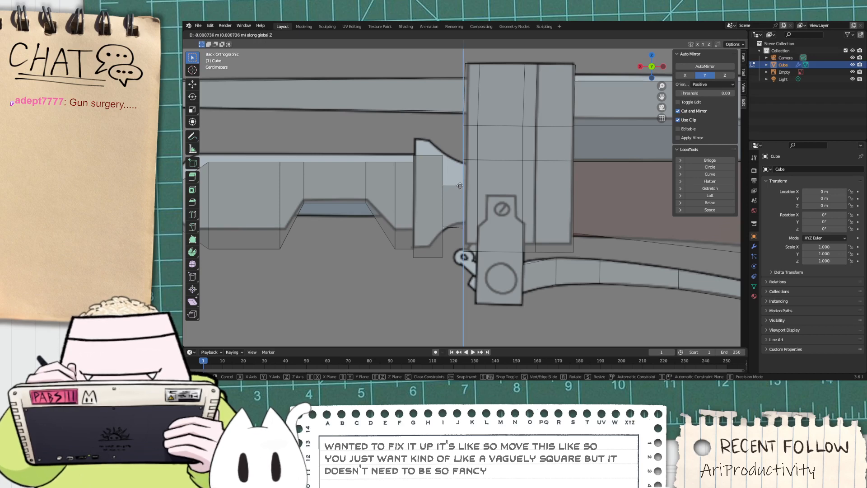
click(460, 186)
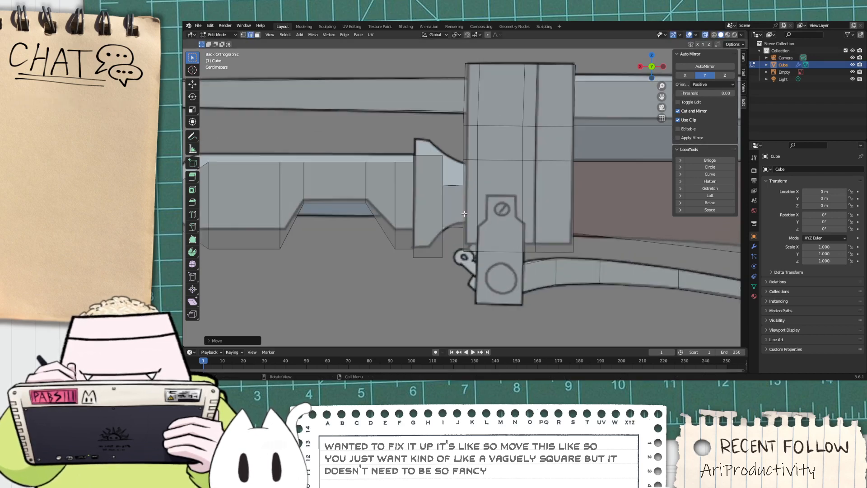
Step: Select the whole joint section between the clamp block and the body and try scaling it uniformly to about 1.5
drag(433, 181, 434, 181)
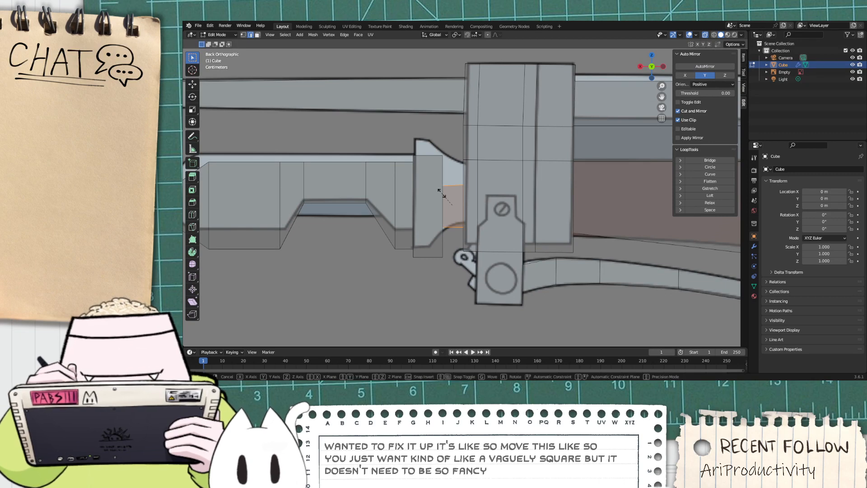
key(s)
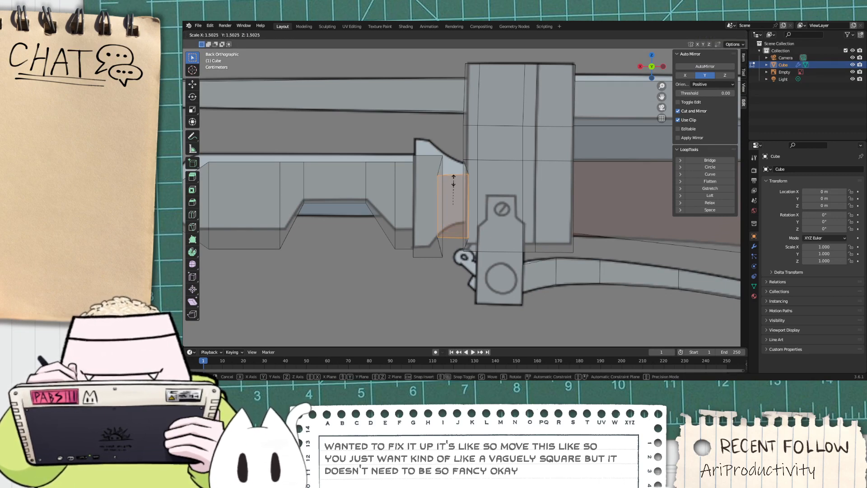
click(449, 184)
key(shift+s)
key(Escape)
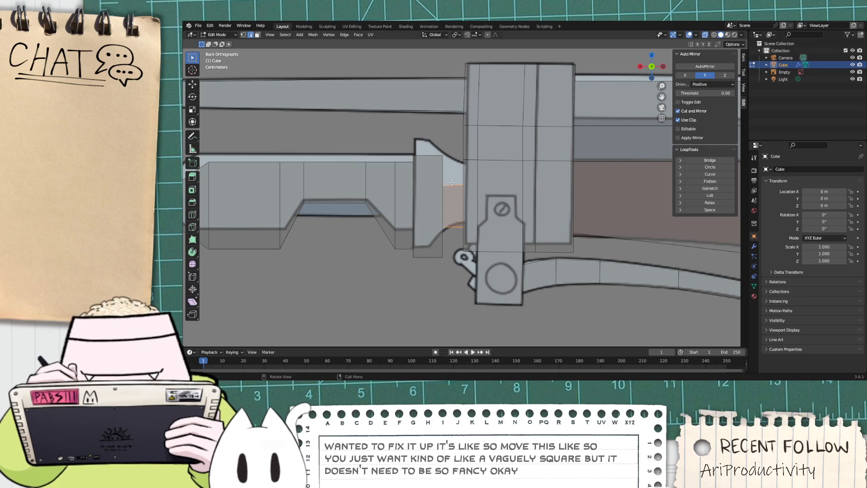
key(s)
key(Escape)
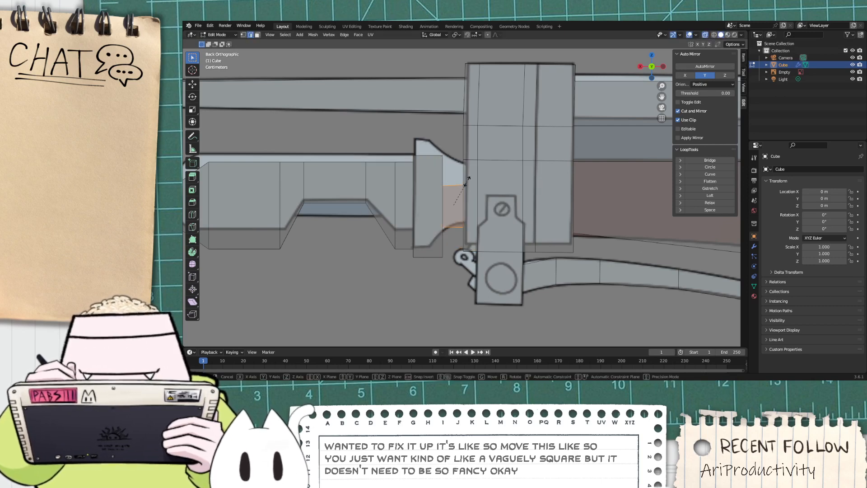
Step: Scale the selected joint section to about 1.85 along Z
key(s)
key(z)
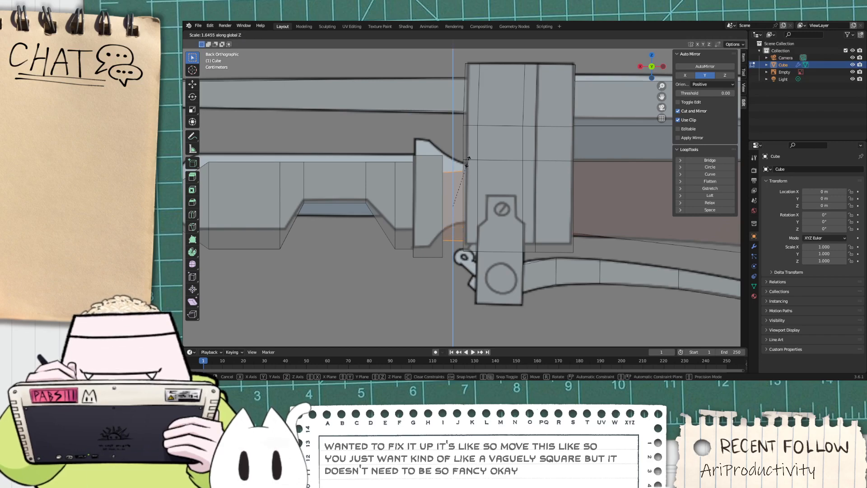
click(467, 165)
mouse_move(467, 166)
middle_down()
mouse_move(466, 188)
mouse_move(488, 212)
mouse_move(506, 225)
mouse_move(527, 222)
mouse_move(505, 229)
mouse_move(501, 243)
middle_up()
key(alt+z)
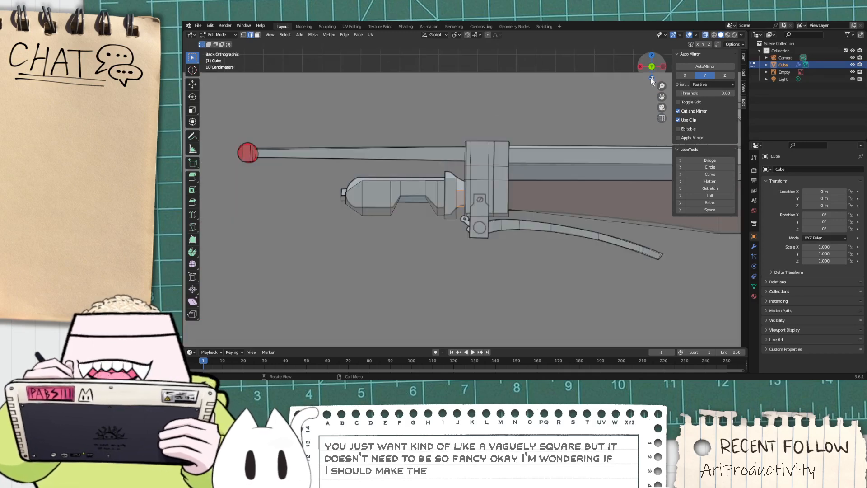
Step: Clear the joint selection and review the weapon's overall proportions in the back view
drag(317, 177, 265, 269)
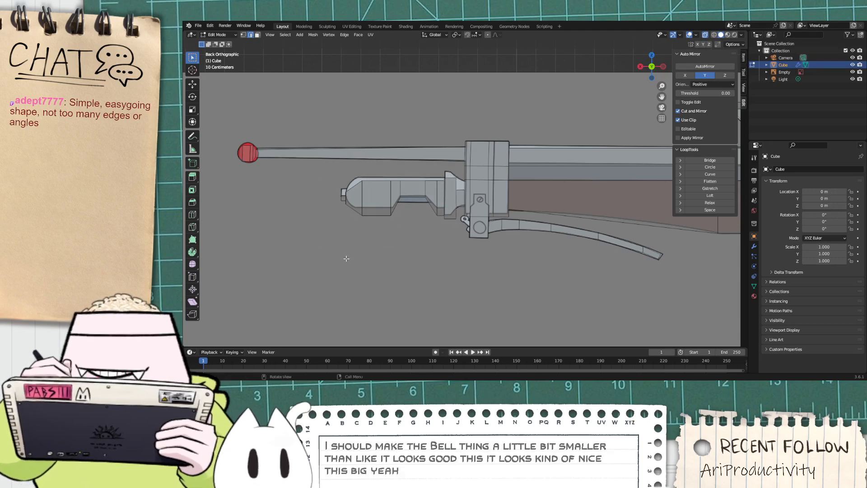
mouse_move(414, 246)
middle_down()
mouse_move(470, 256)
mouse_move(497, 276)
mouse_move(497, 267)
mouse_move(412, 262)
middle_up()
click(649, 71)
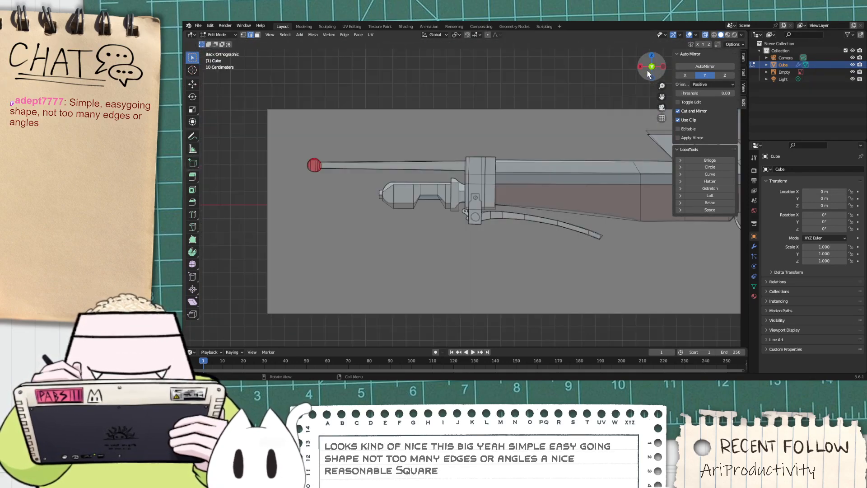
Step: Add a cube mesh as a separate object in Object Mode, with the rifle seen from the back view
scroll(541, 235, up, 6)
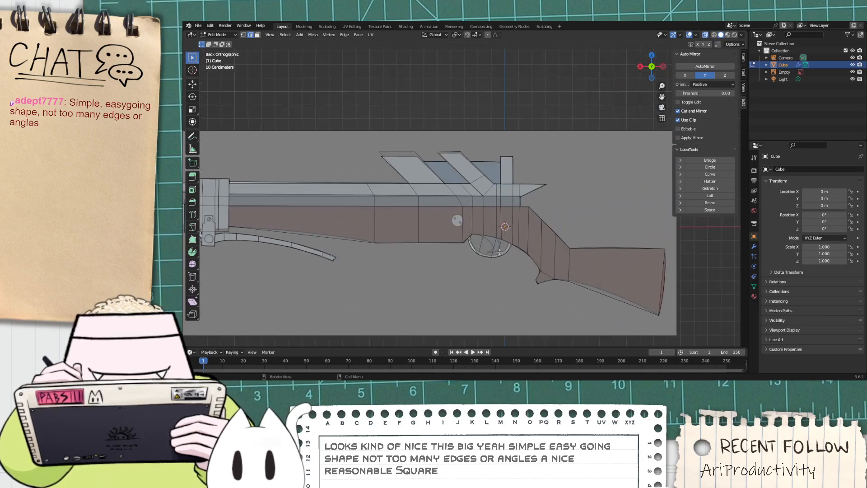
scroll(541, 234, up, 1)
middle_drag(560, 141, 590, 240)
middle_drag(551, 292, 451, 198)
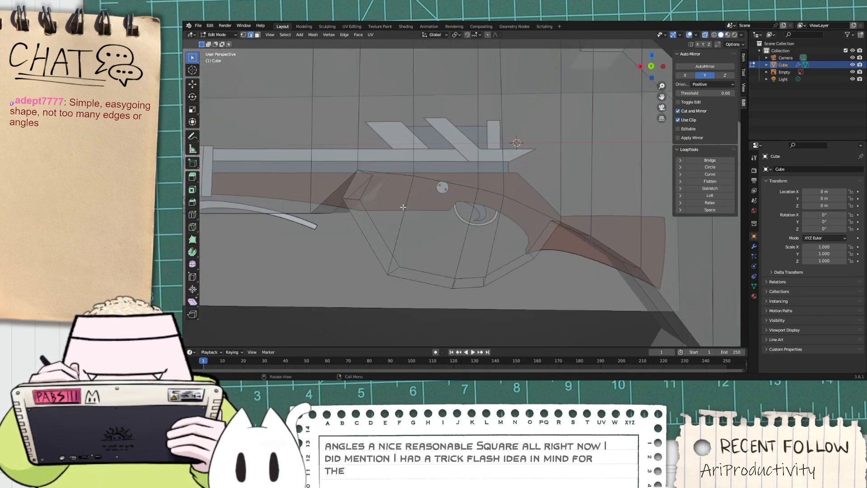
middle_drag(476, 246, 520, 203)
click(652, 70)
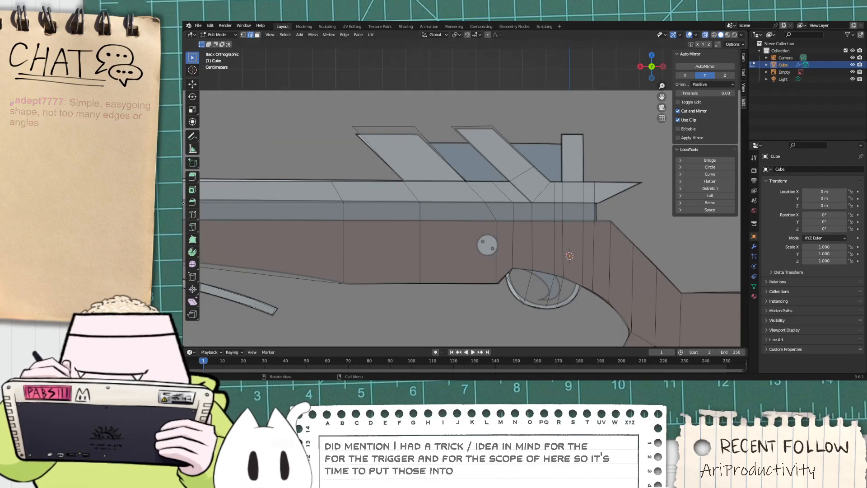
click(226, 35)
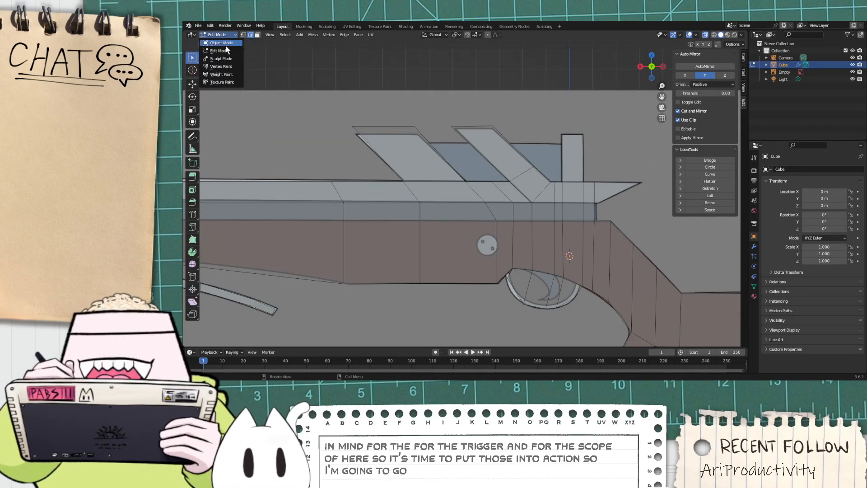
click(227, 44)
scroll(287, 92, down, 1)
click(266, 35)
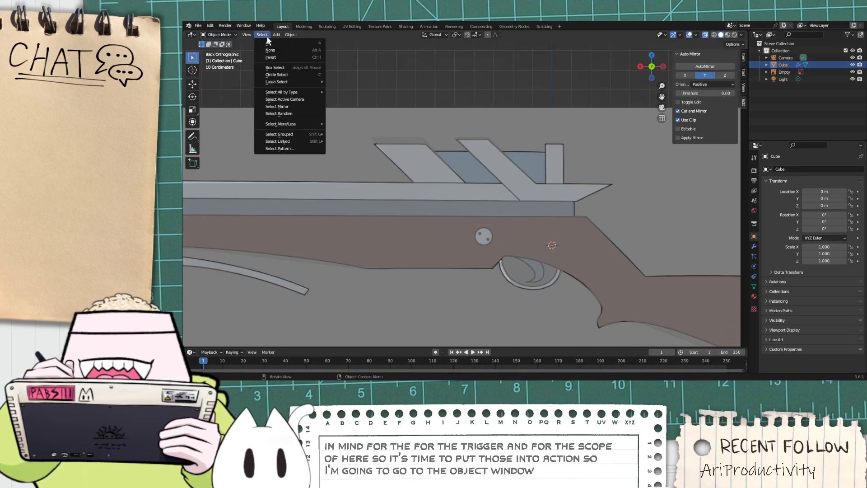
mouse_move(274, 36)
mouse_move(300, 43)
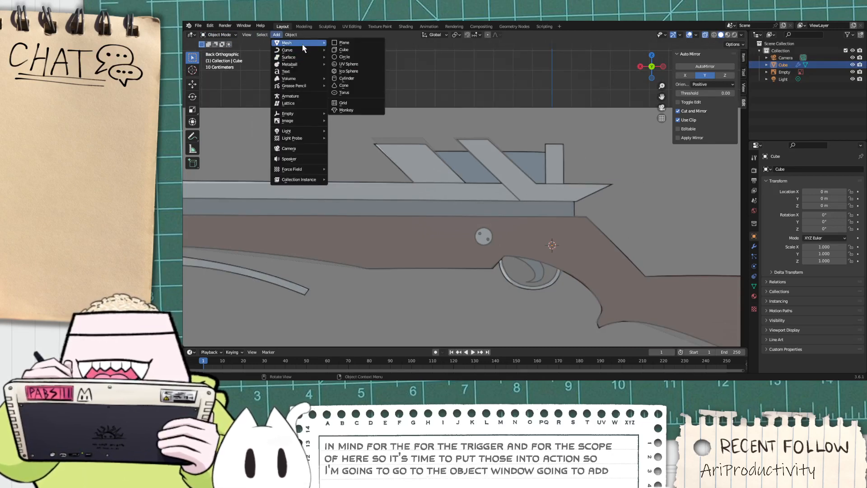
click(344, 50)
Step: Apply AutoMirror on the Y axis to the new cube and open it in Edit Mode
scroll(388, 81, down, 4)
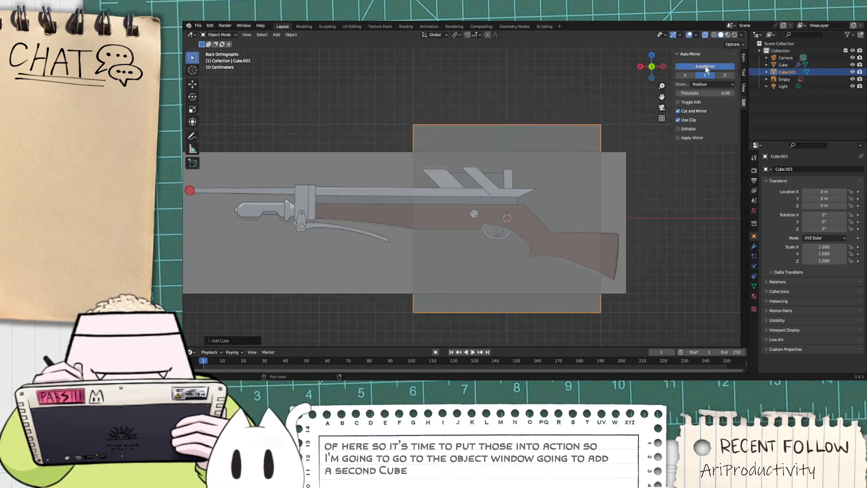
scroll(631, 102, down, 3)
middle_drag(616, 115, 343, 118)
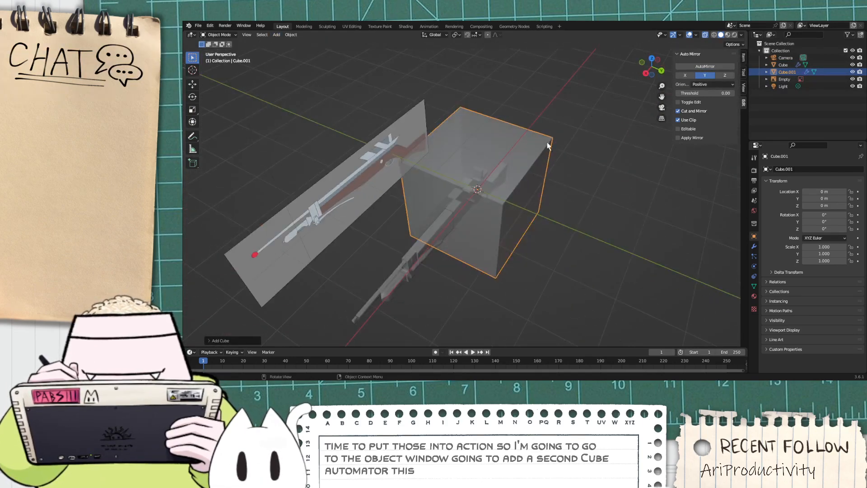
click(219, 34)
click(224, 50)
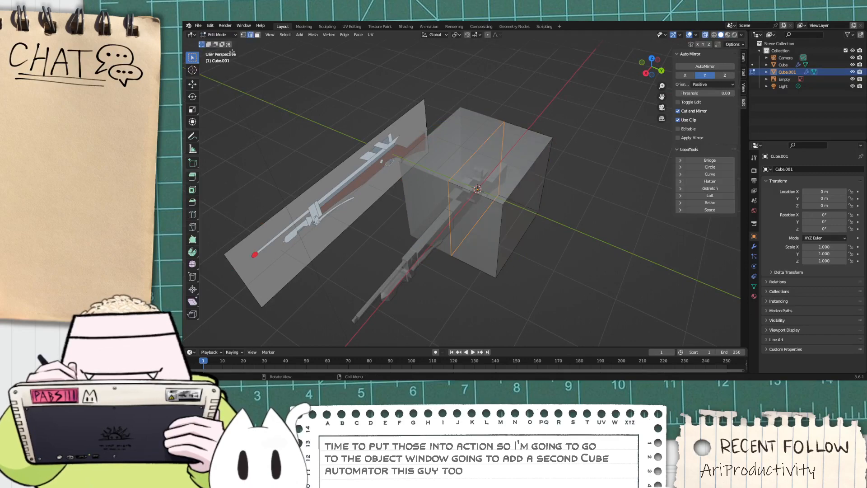
Step: Scale the whole cube down to about 0.16 and move it up onto the rear end of the scope
middle_drag(668, 258, 606, 232)
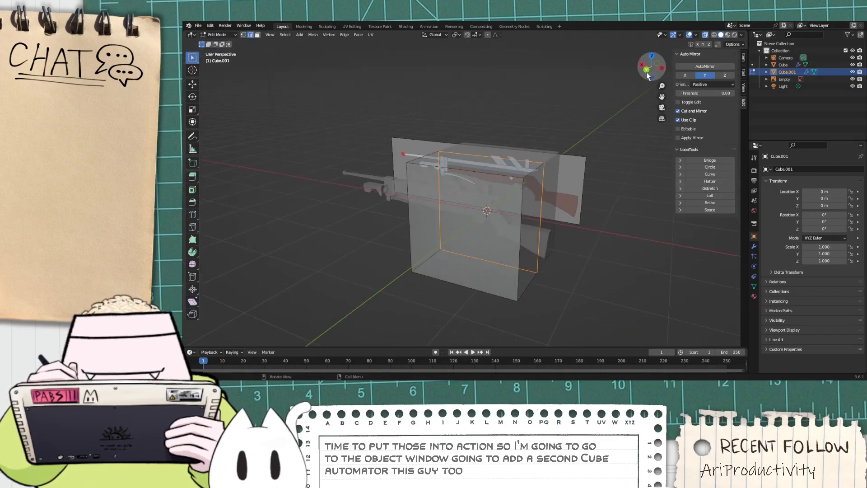
click(647, 72)
drag(578, 304, 399, 255)
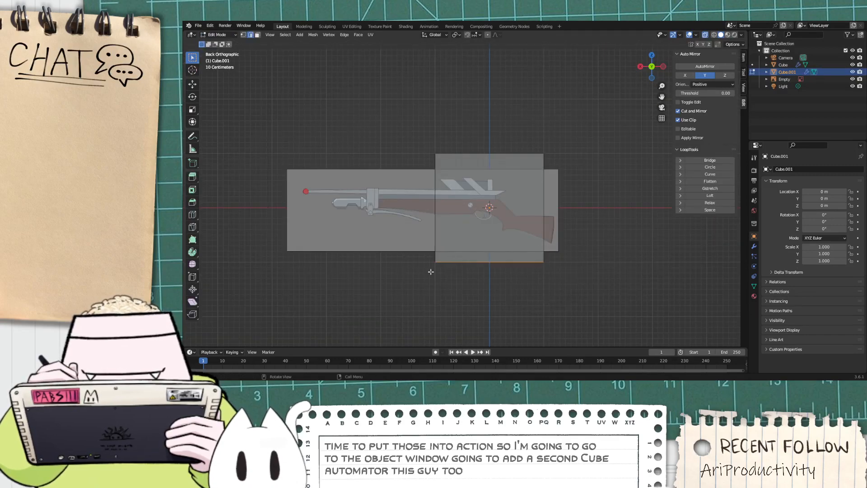
key(s)
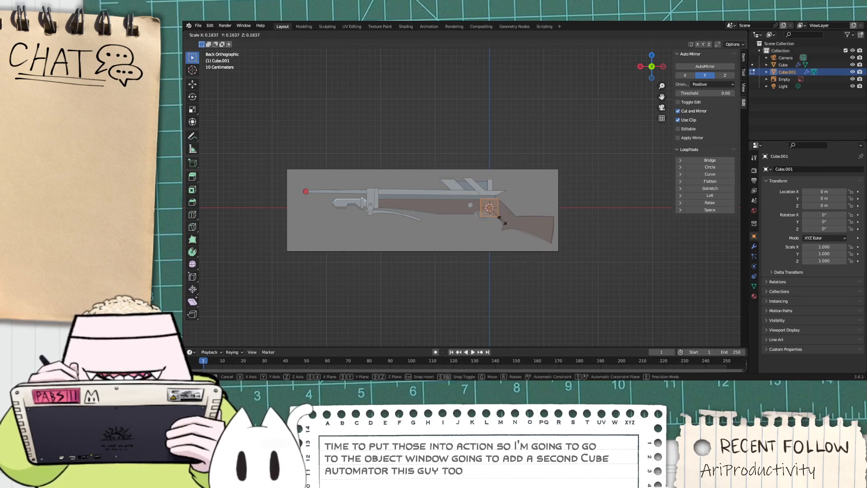
click(499, 217)
scroll(499, 215, up, 6)
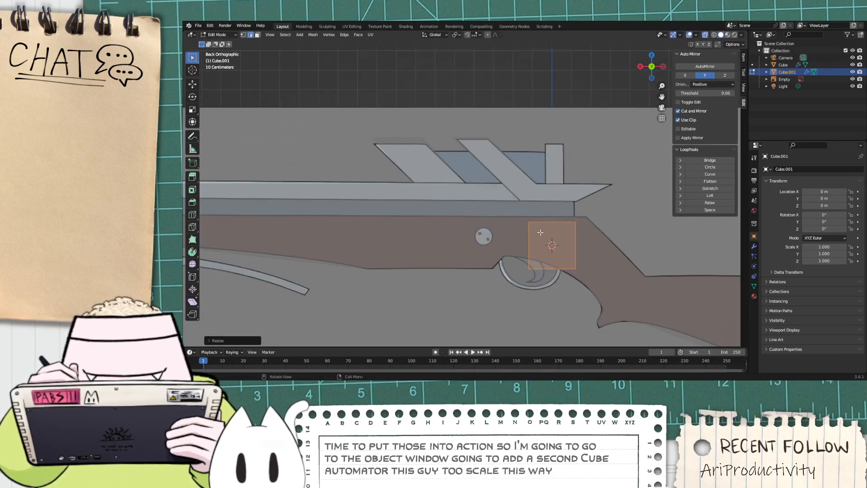
key(g)
click(550, 160)
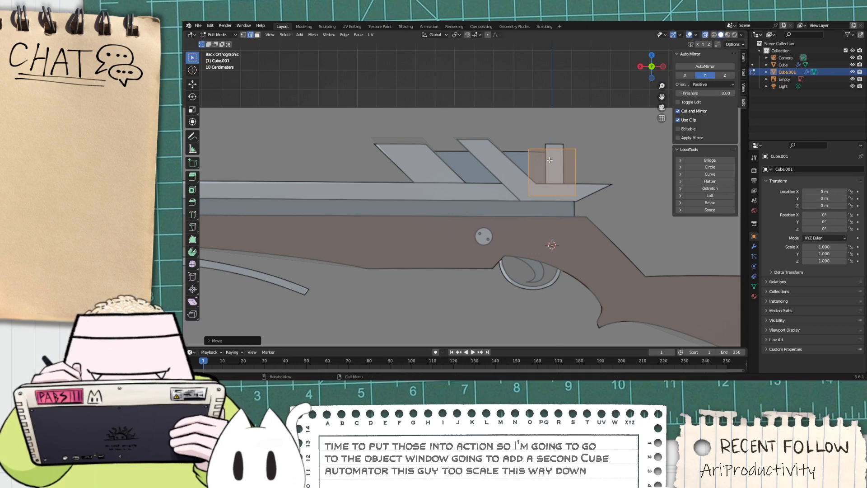
Step: Shrink the cube to the scope tube's height and shift it along Z and X to line up with the rear scope mount
key(s)
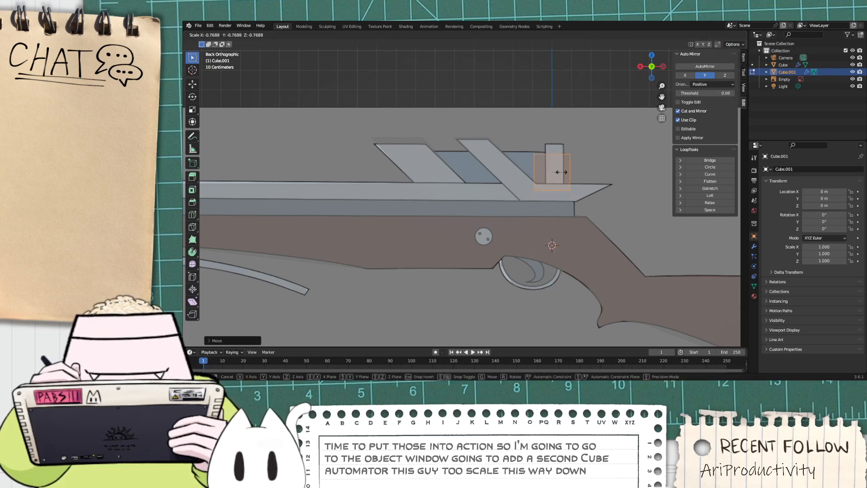
click(568, 172)
key(g)
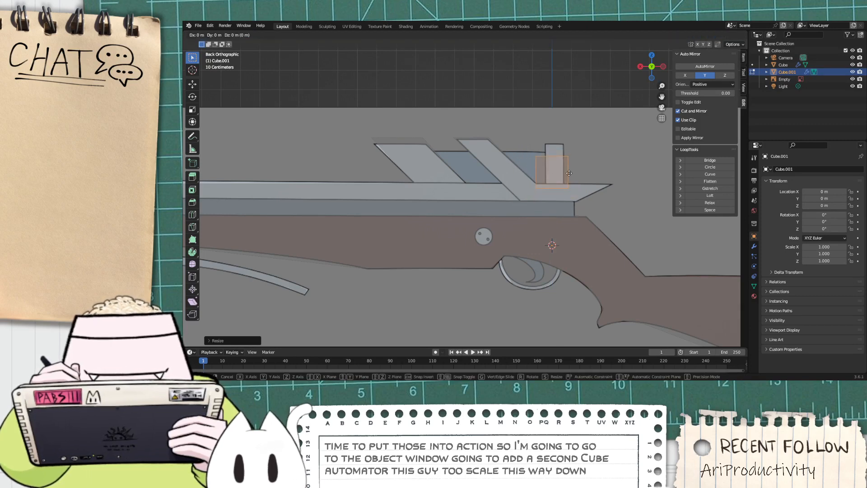
key(z)
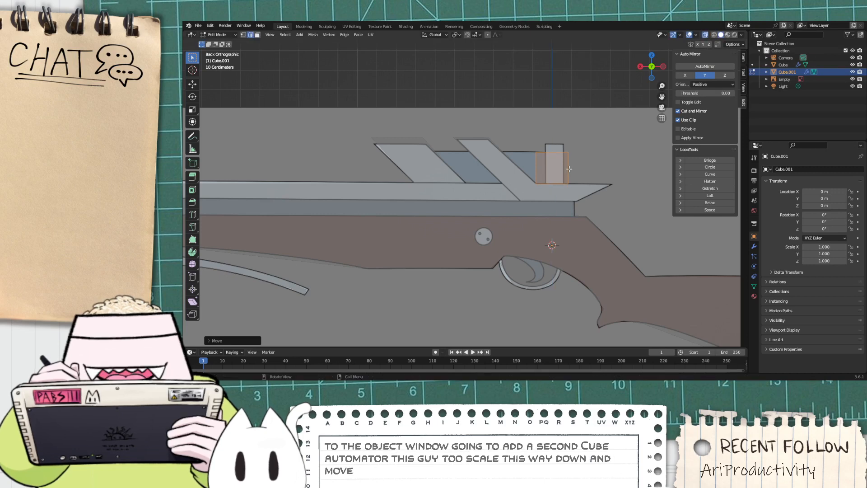
click(569, 169)
key(g)
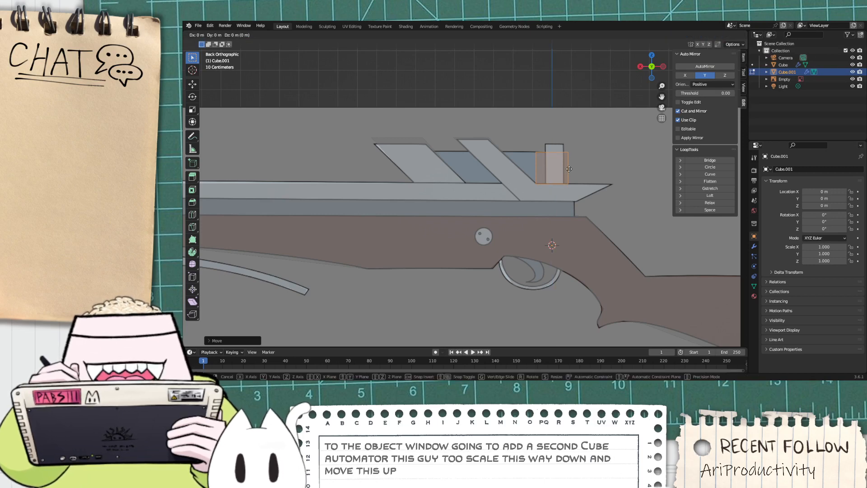
key(x)
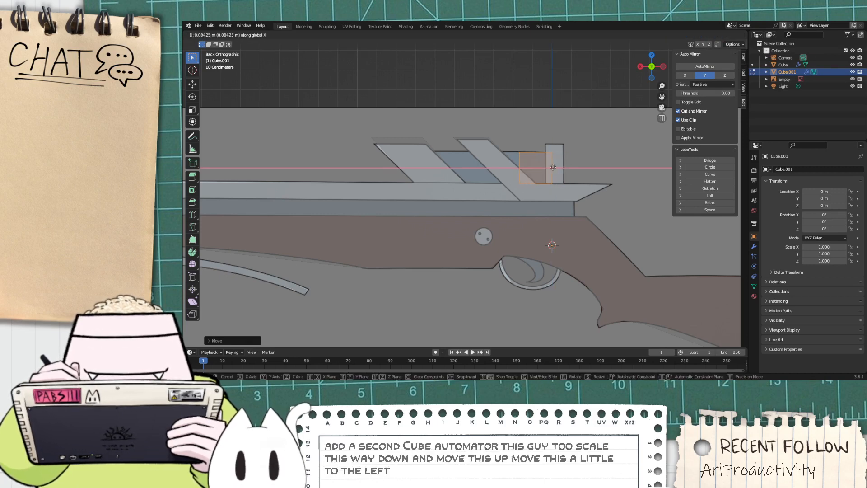
click(556, 168)
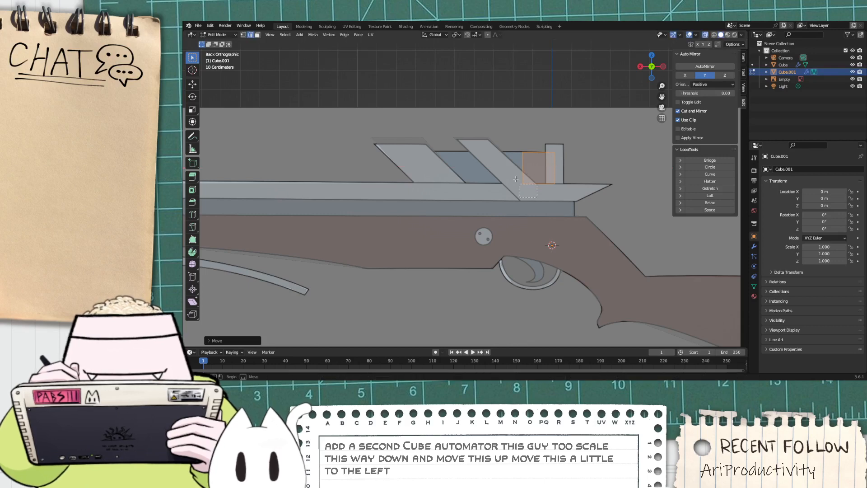
Step: Move the cube's front end more than 0.41 m forward along X to stretch it along the scope tube
drag(516, 179, 517, 181)
key(g)
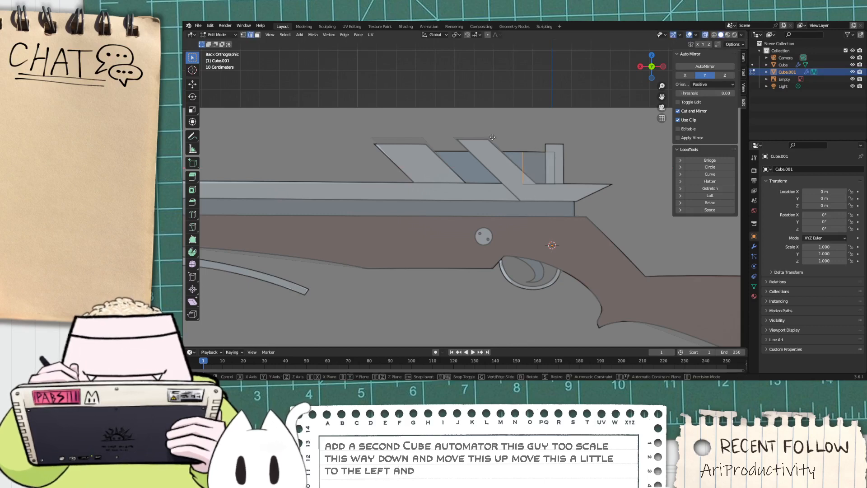
key(x)
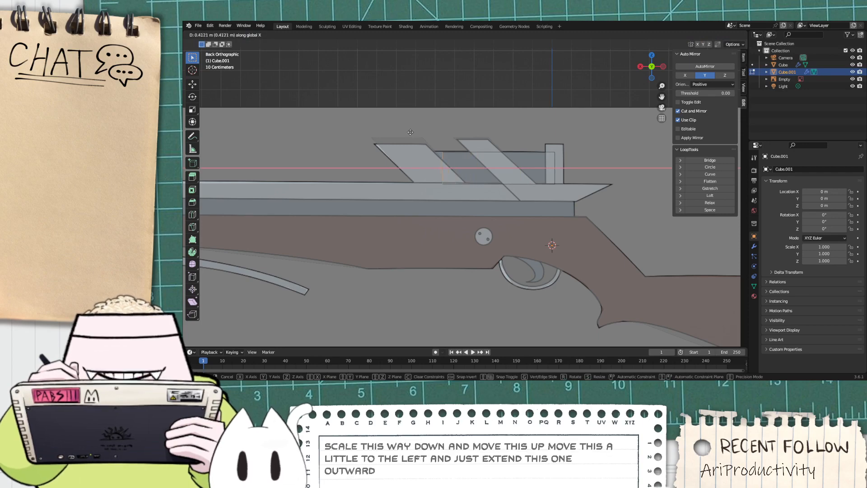
click(401, 131)
Step: Select all of the block's geometry and add a Boolean modifier to the block
scroll(513, 193, up, 2)
middle_drag(513, 193, 584, 174)
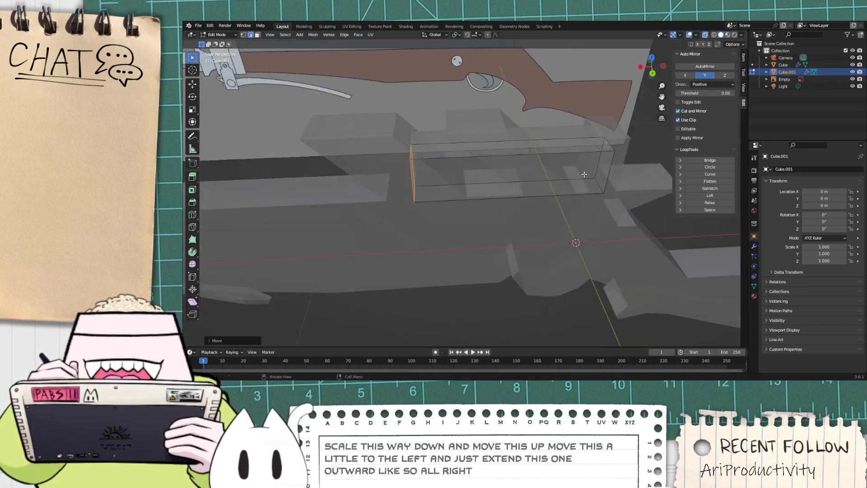
key(a)
click(754, 246)
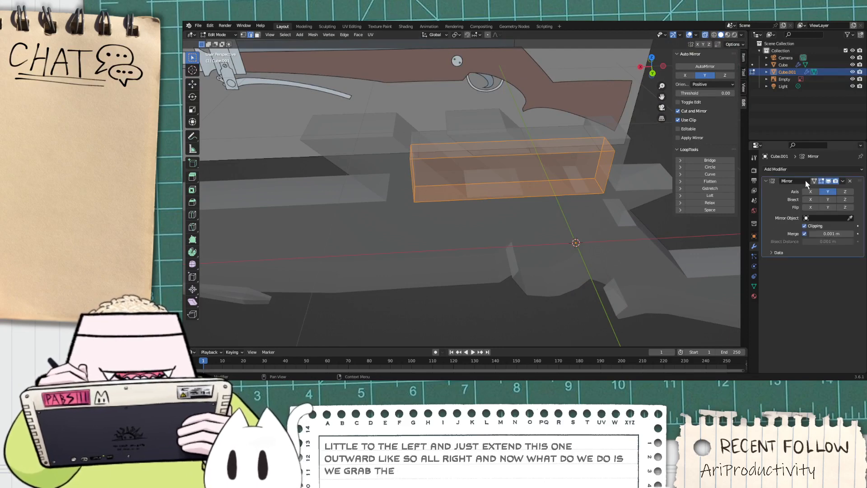
click(783, 170)
click(741, 209)
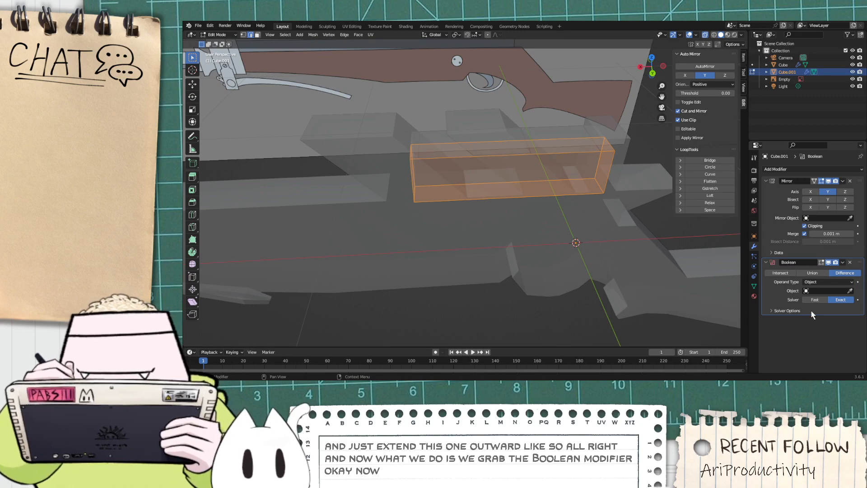
Step: Try to move the block along the X axis, and undo the move
scroll(696, 335, down, 2)
scroll(696, 335, down, 5)
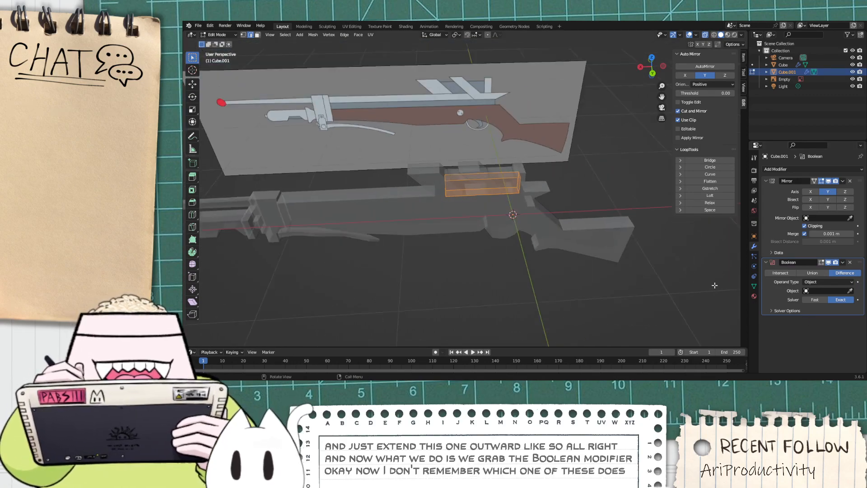
scroll(594, 283, up, 6)
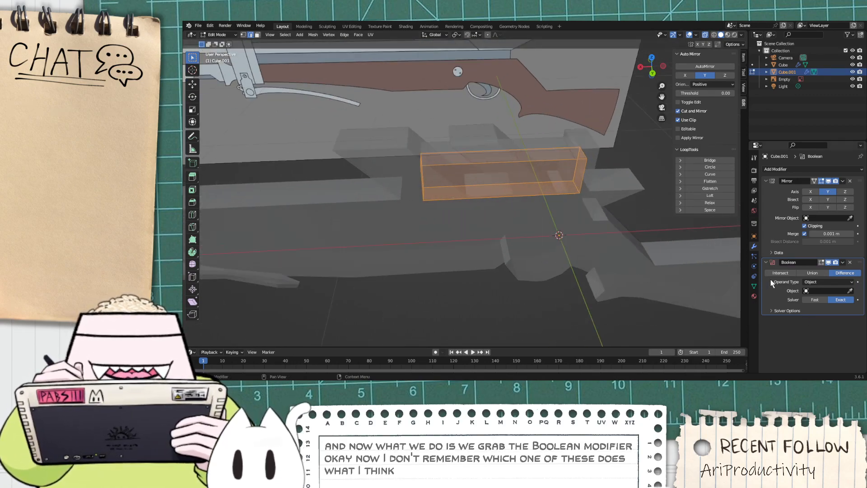
middle_drag(727, 295, 573, 225)
key(g)
key(x)
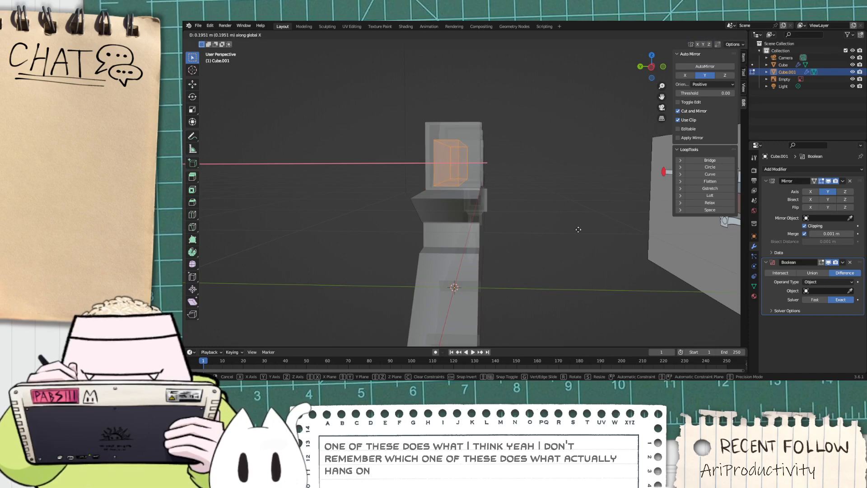
click(578, 229)
middle_drag(577, 227, 560, 238)
key(ctrl+z)
Step: Move the block along the Y axis and raise it slightly along Z within the scope
key(g)
key(y)
click(515, 224)
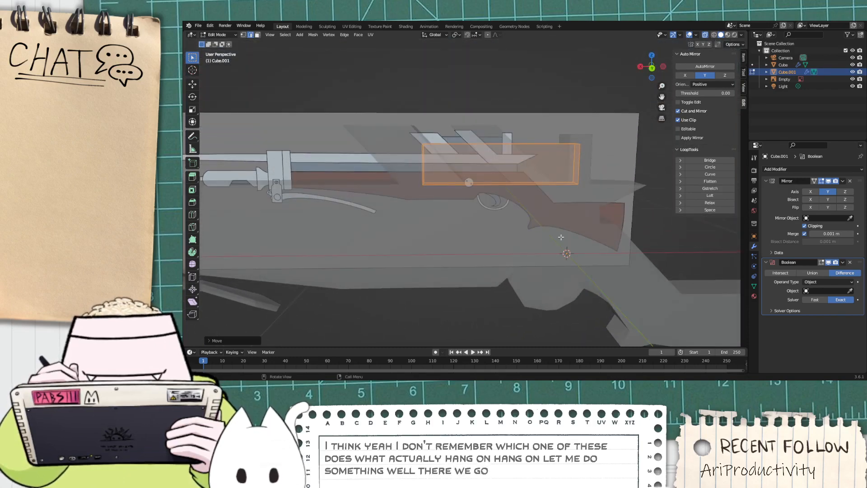
key(g)
key(z)
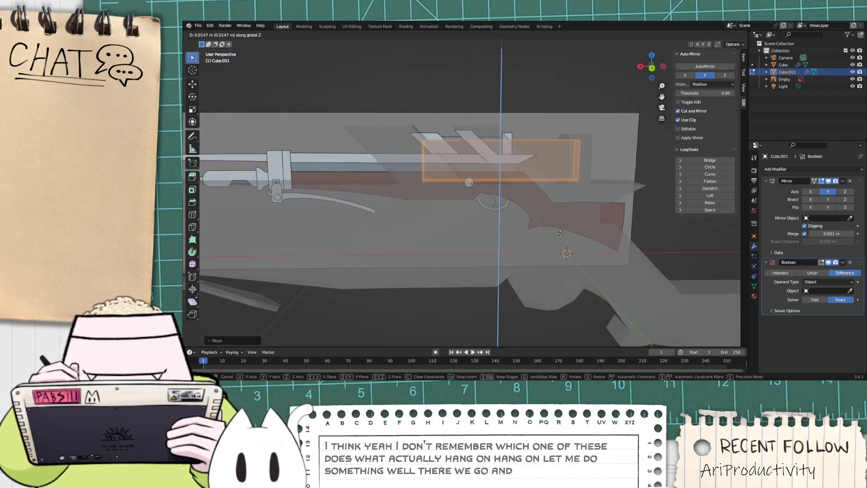
click(556, 232)
Step: Consult the Boolean Modifier page of the Blender manual and set the block's Boolean operation to Union
scroll(528, 228, down, 1)
mouse_move(528, 228)
middle_down()
mouse_move(511, 221)
mouse_move(543, 221)
middle_up()
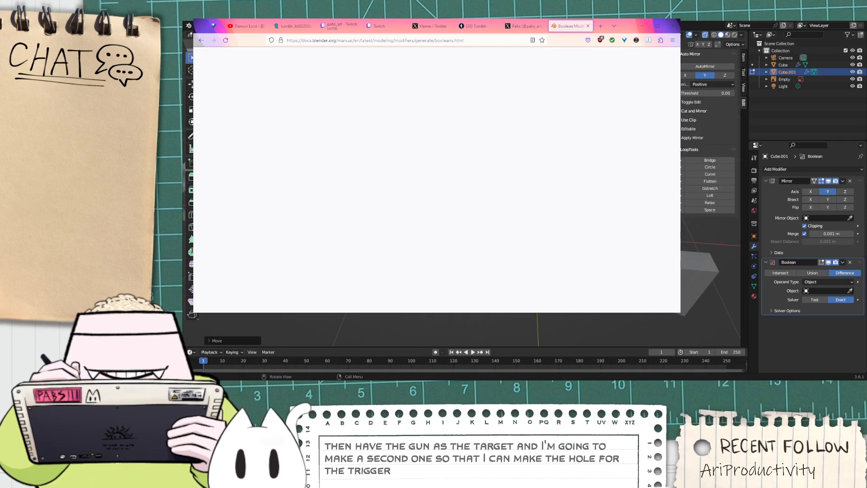
click(781, 273)
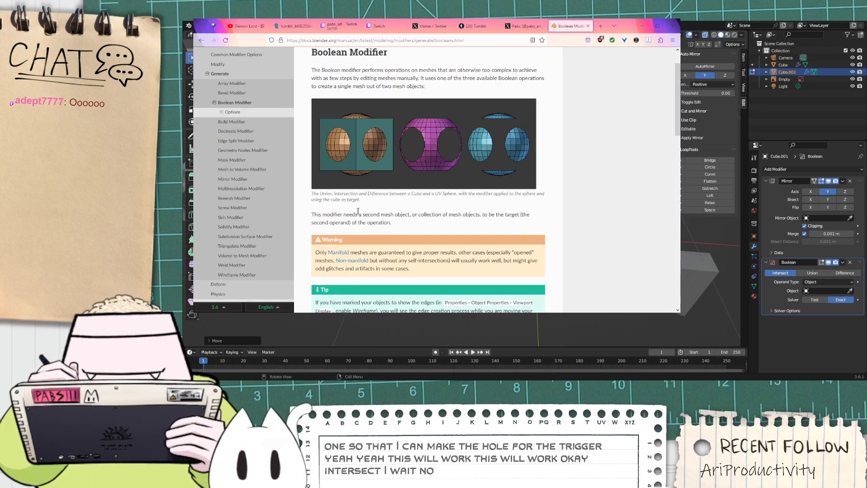
key(alt+Tab)
scroll(465, 196, up, 3)
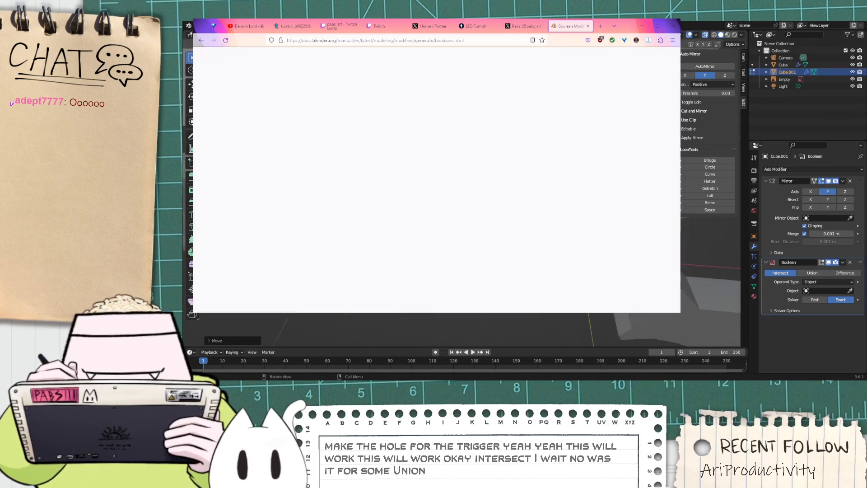
click(813, 272)
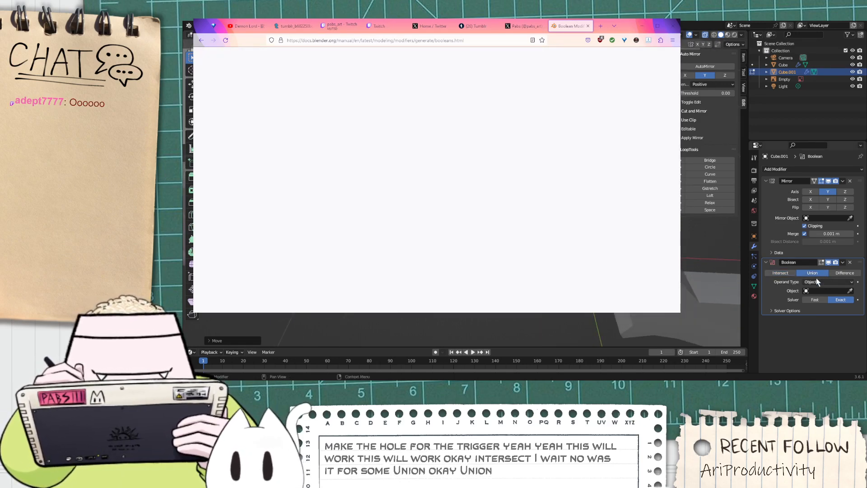
Step: Keep the Boolean modifier's operand type as Object, choose Cube as its target object and use the Fast solver
click(828, 282)
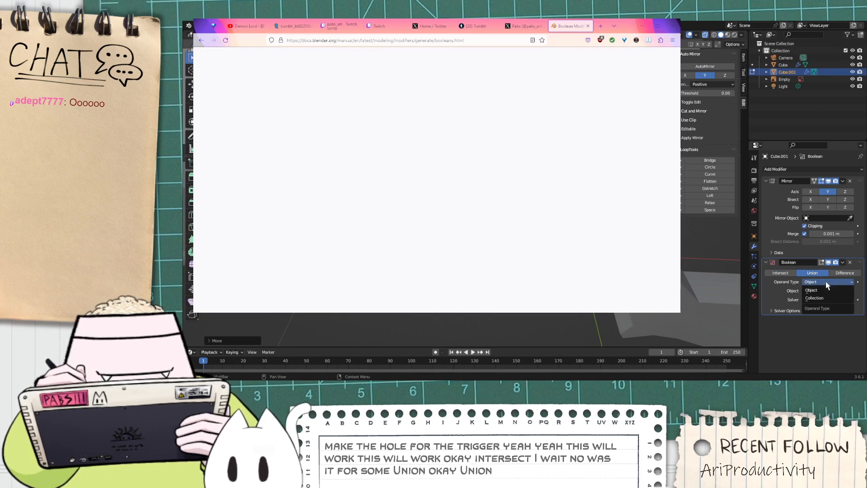
click(825, 290)
click(820, 301)
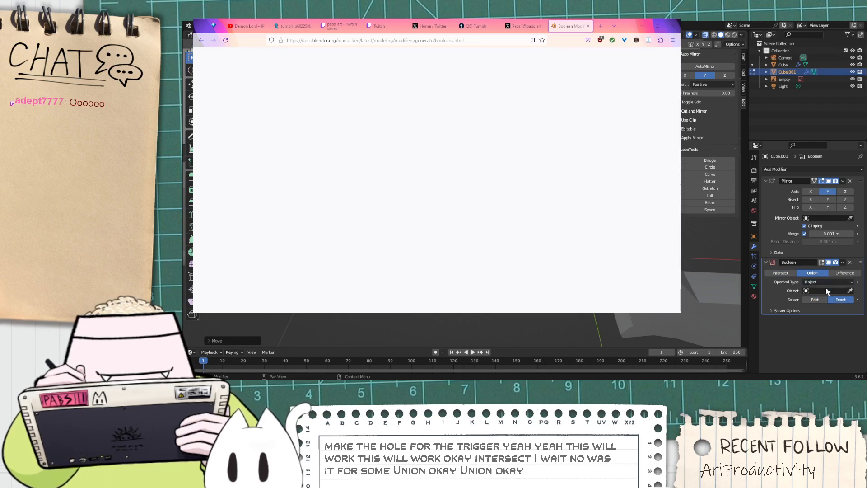
click(812, 291)
click(794, 302)
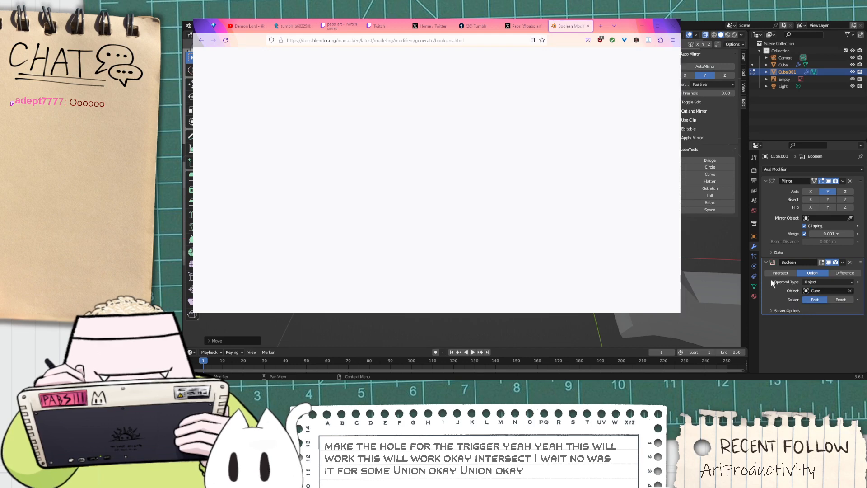
middle_drag(497, 195, 466, 194)
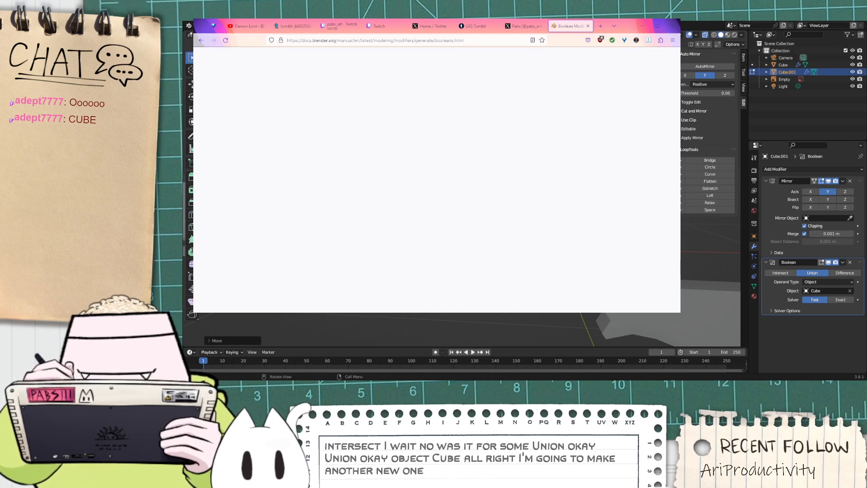
key(shift+a)
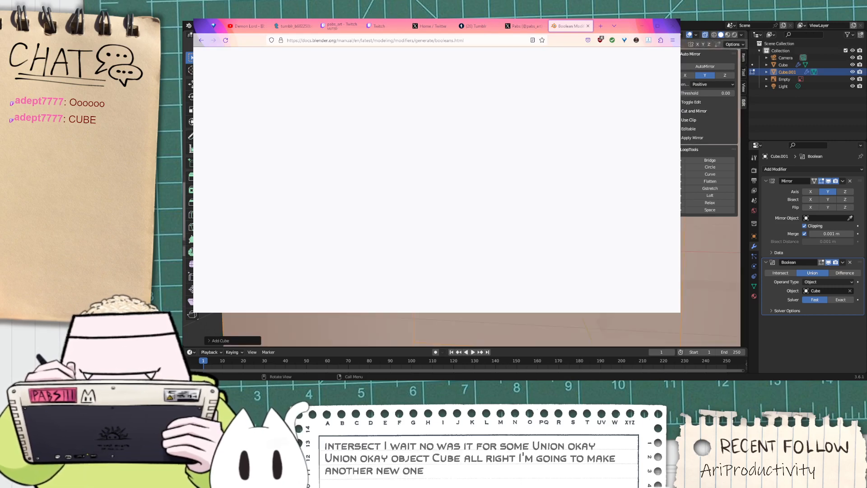
scroll(465, 194, down, 4)
scroll(466, 194, up, 1)
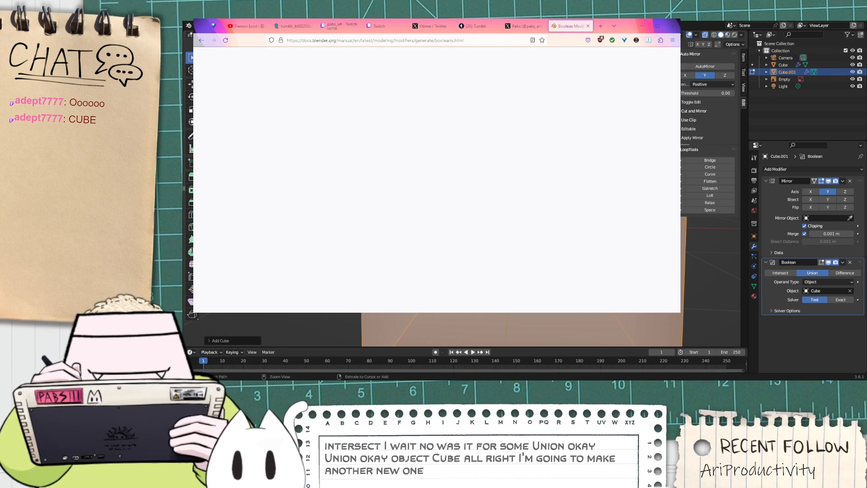
key(ctrl+z)
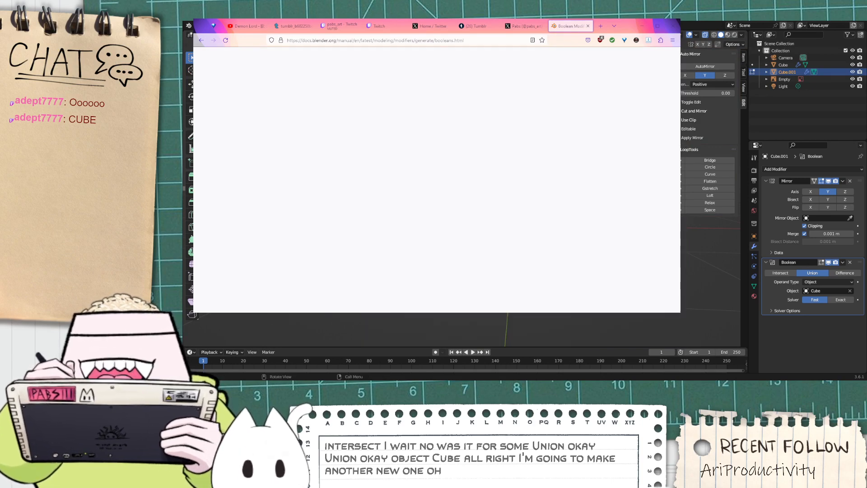
Step: Leave Edit Mode on the block, add a separate cube object and scale it far down
key(Tab)
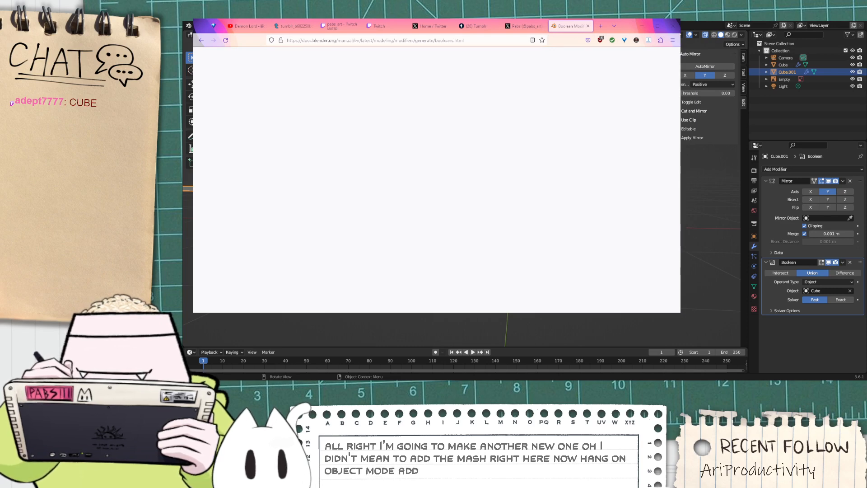
key(shift+a)
scroll(465, 195, up, 1)
scroll(465, 194, down, 2)
key(g)
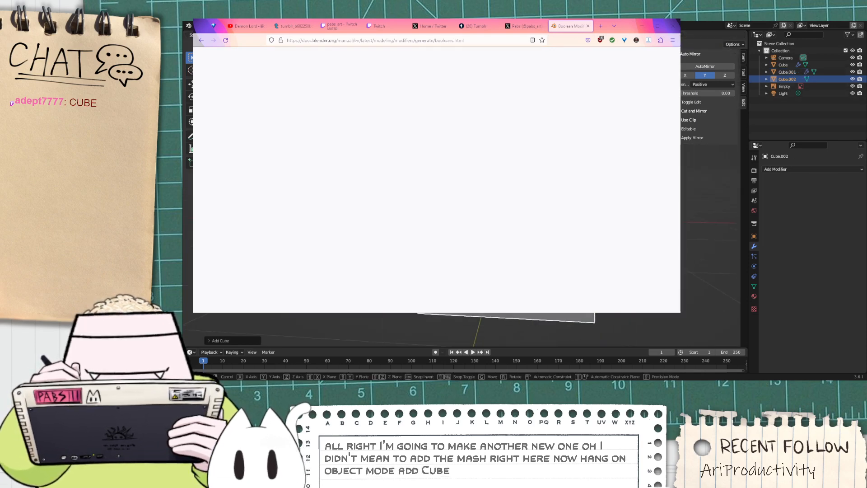
key(Return)
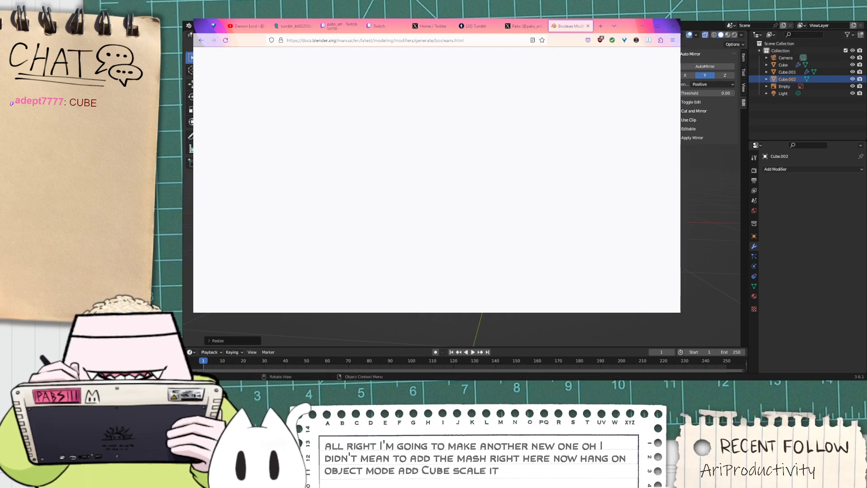
scroll(462, 189, up, 4)
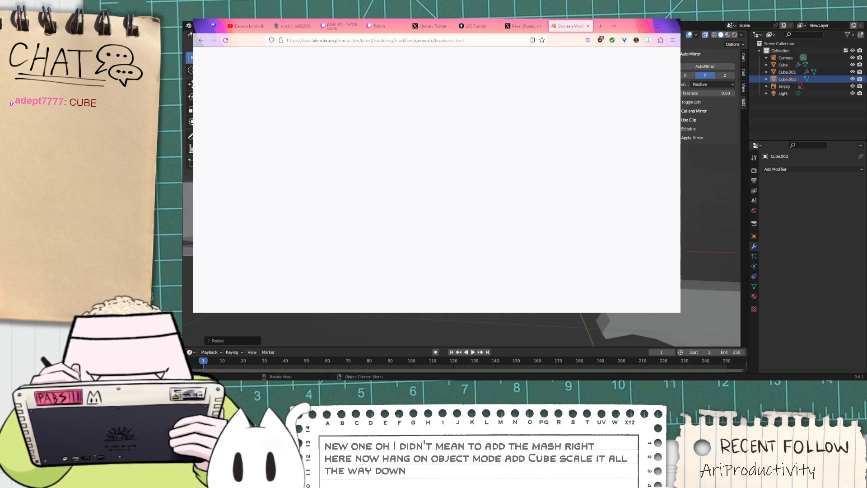
Step: Enter Edit Mode on the new small cube and check the viewport shading's X-Ray option
key(Tab)
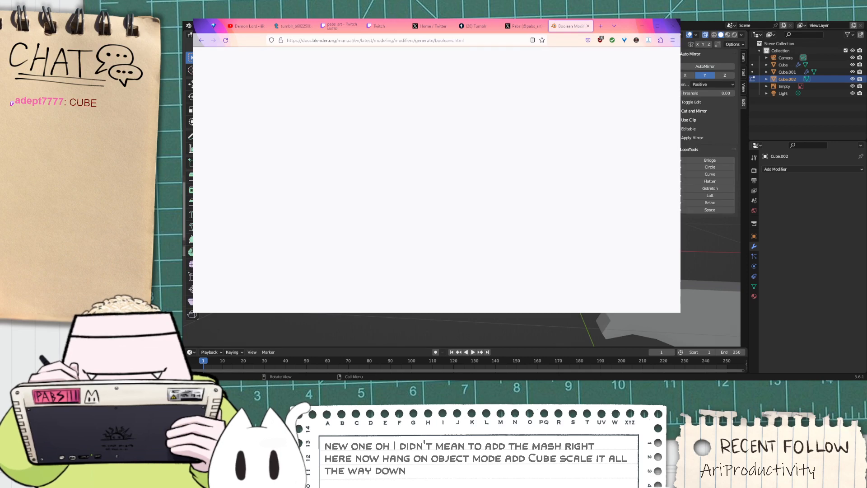
scroll(462, 189, up, 3)
middle_drag(462, 189, 399, 149)
scroll(461, 188, down, 3)
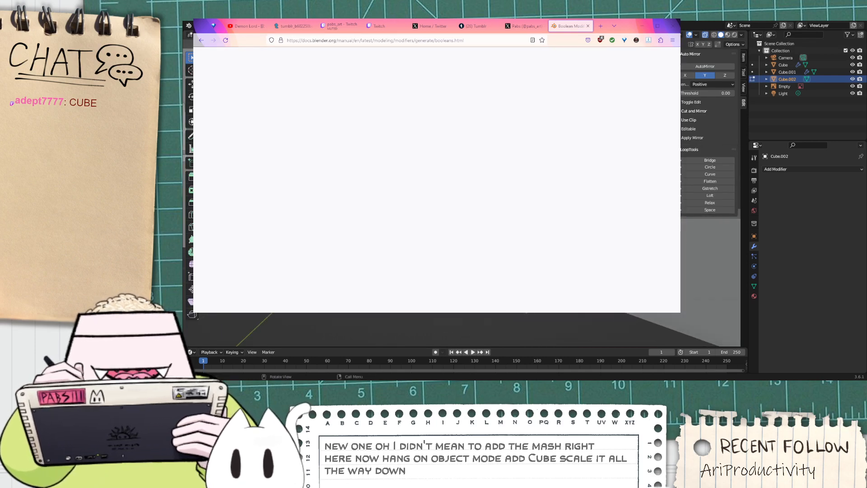
click(742, 34)
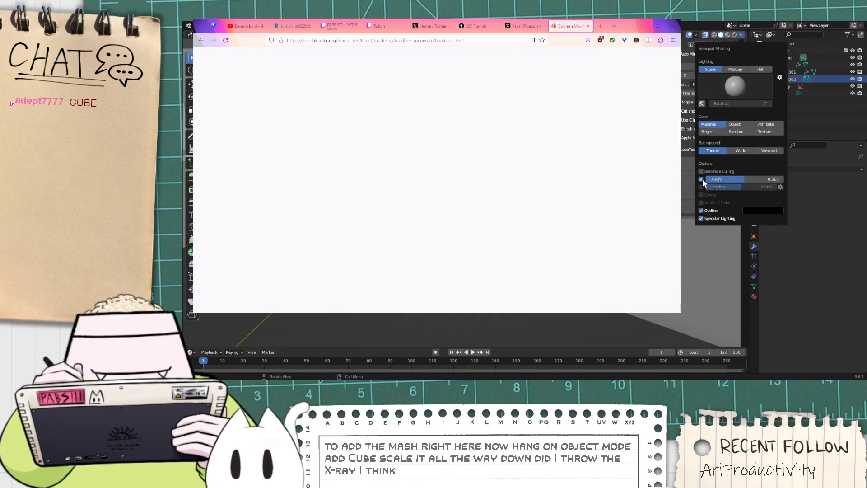
scroll(462, 189, up, 3)
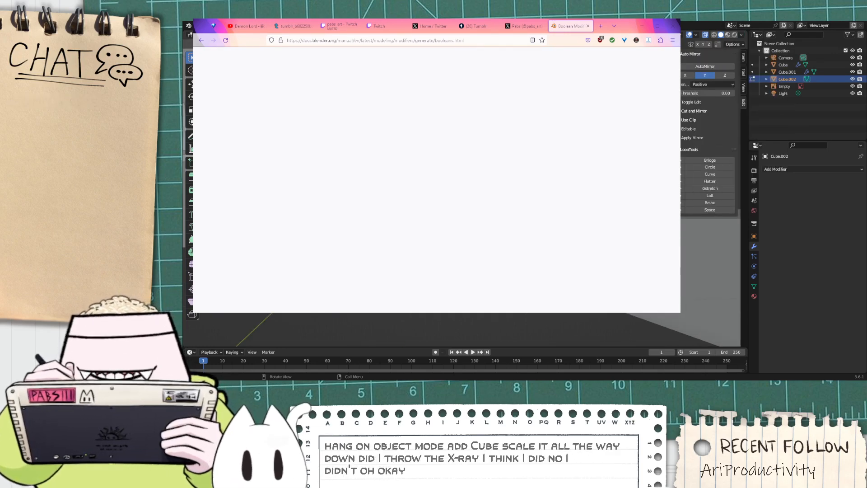
Step: Move the small cube into place for the trigger hole in the front view and rescale it to fit
middle_drag(461, 189, 497, 149)
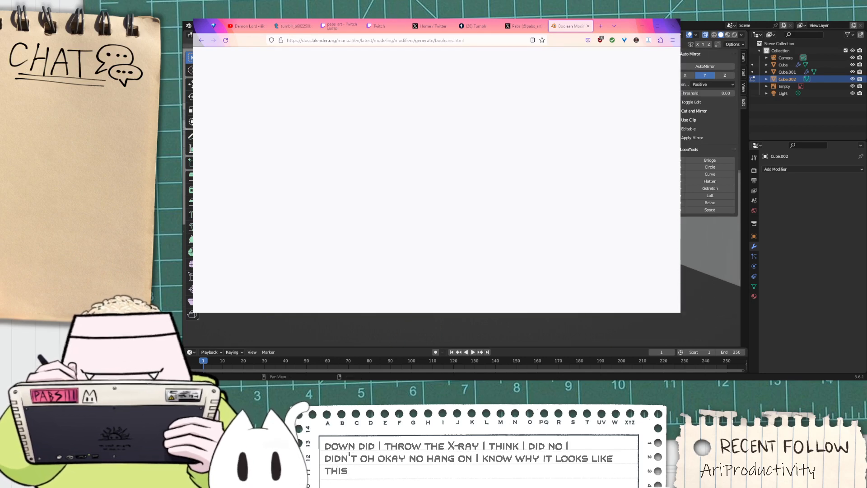
key(KP_1)
middle_drag(461, 189, 484, 248)
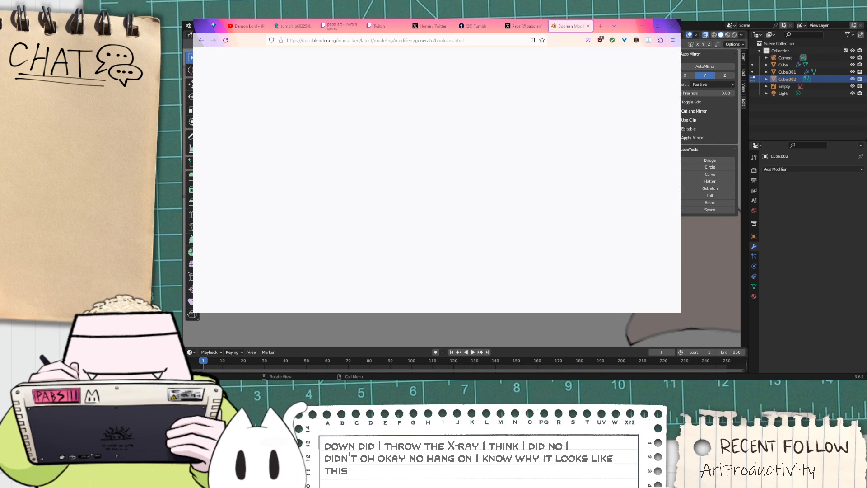
key(g)
key(Return)
key(g)
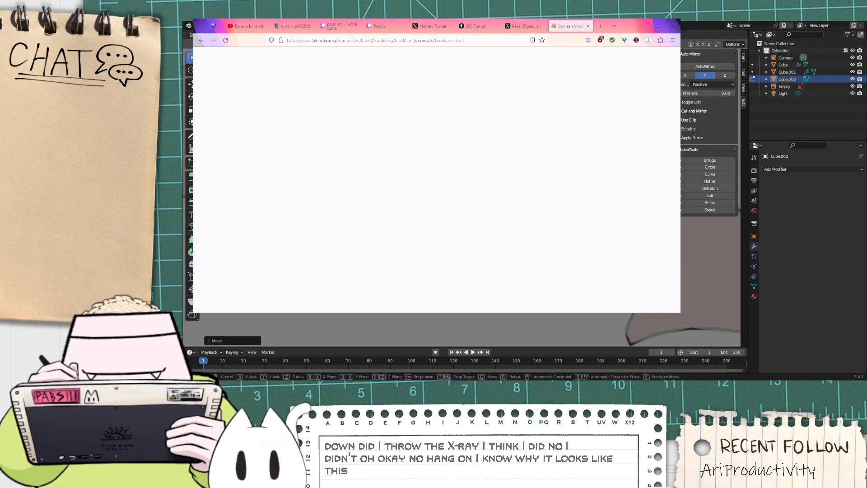
key(Escape)
key(s)
key(Return)
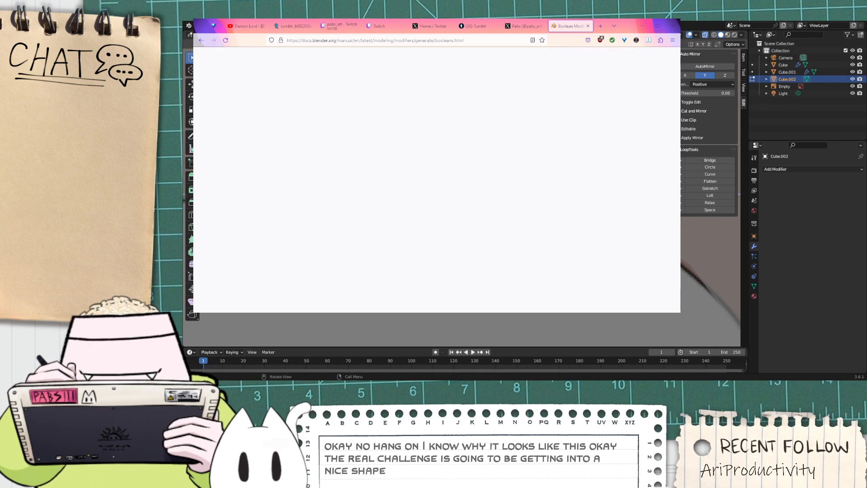
Step: Reposition the small cube's geometry in several moves to follow the general shape of the trigger hole in the reference
key(e)
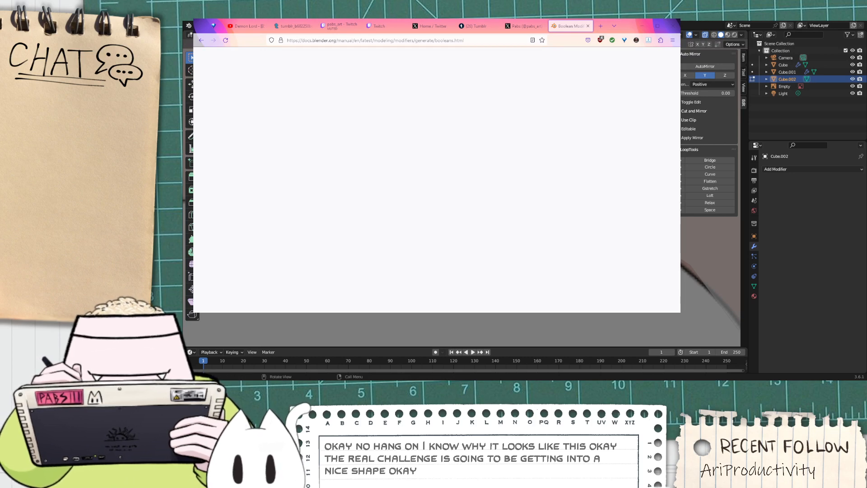
key(g)
key(Return)
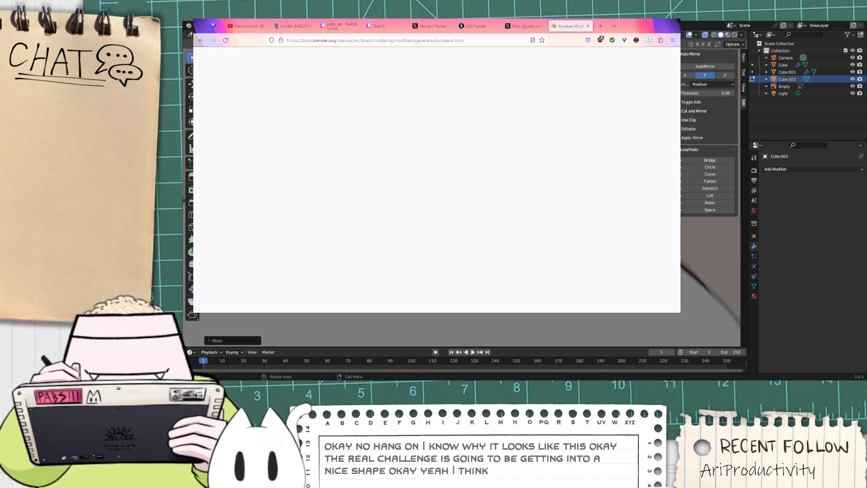
key(ctrl+z)
key(g)
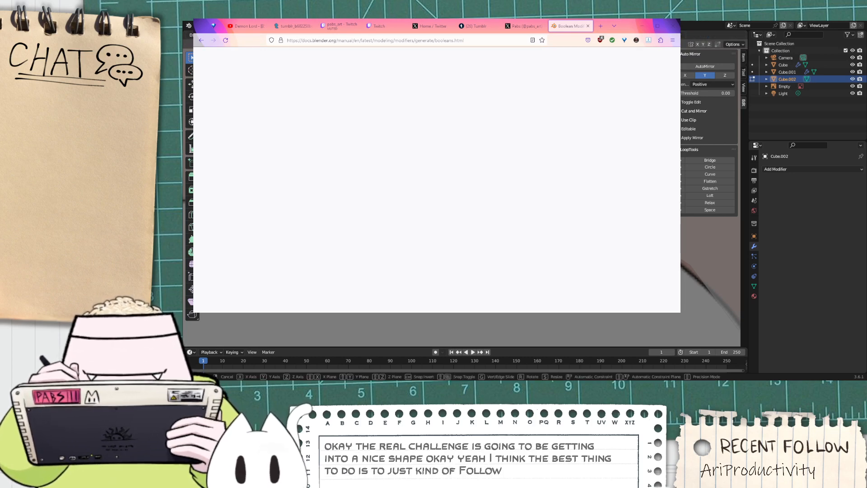
key(Return)
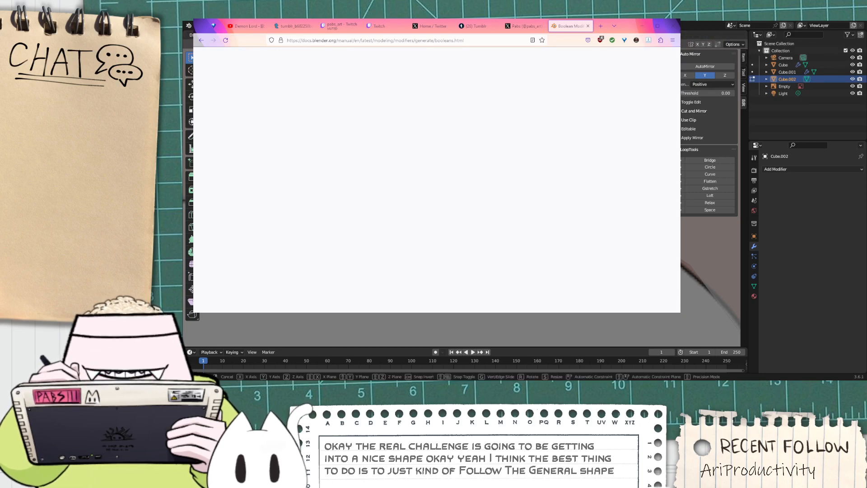
key(g)
key(Return)
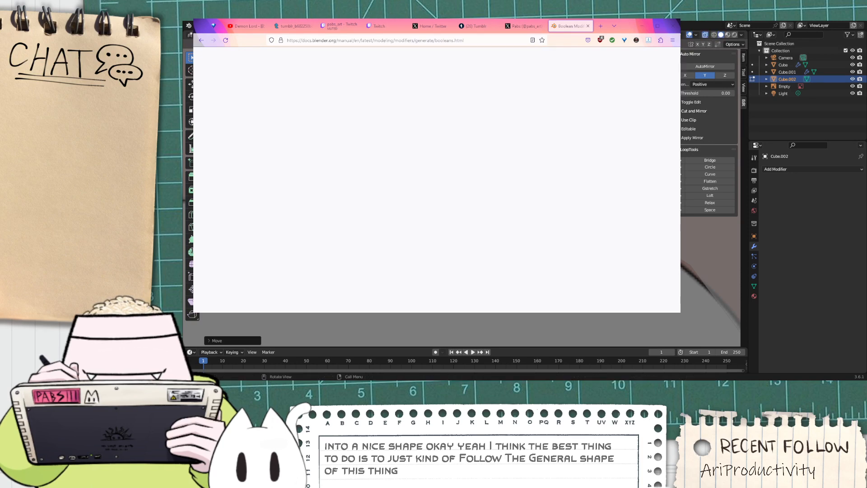
key(g)
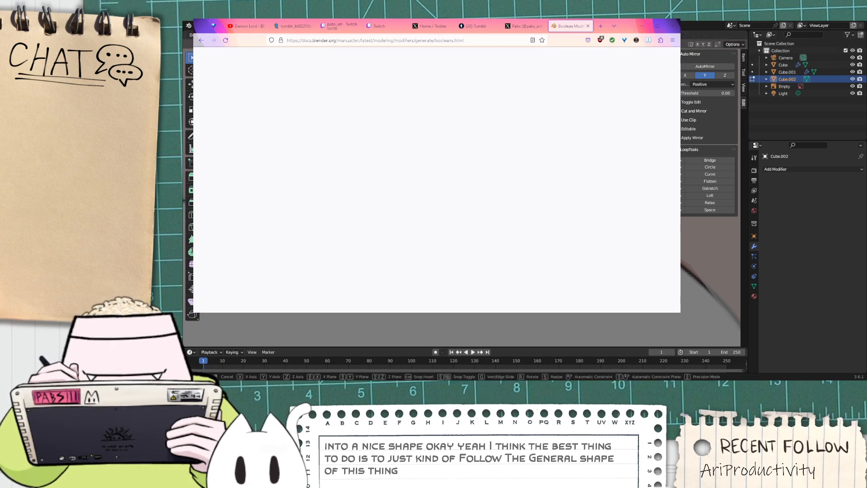
key(Return)
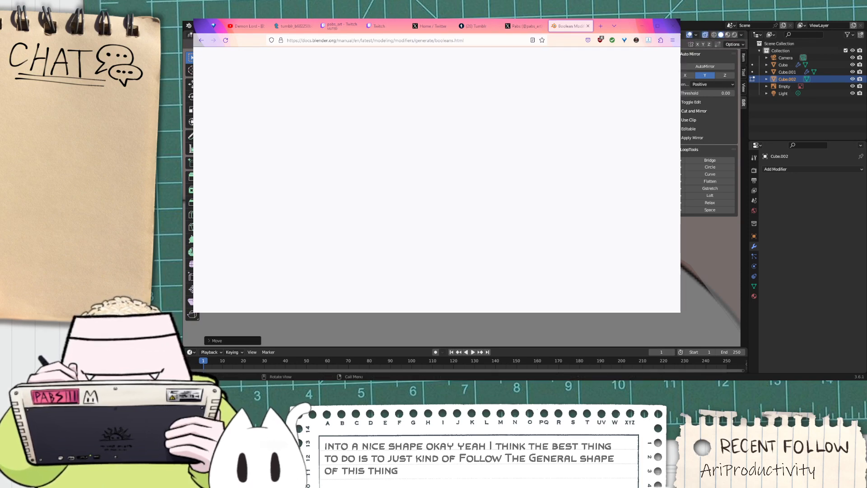
key(e)
key(Return)
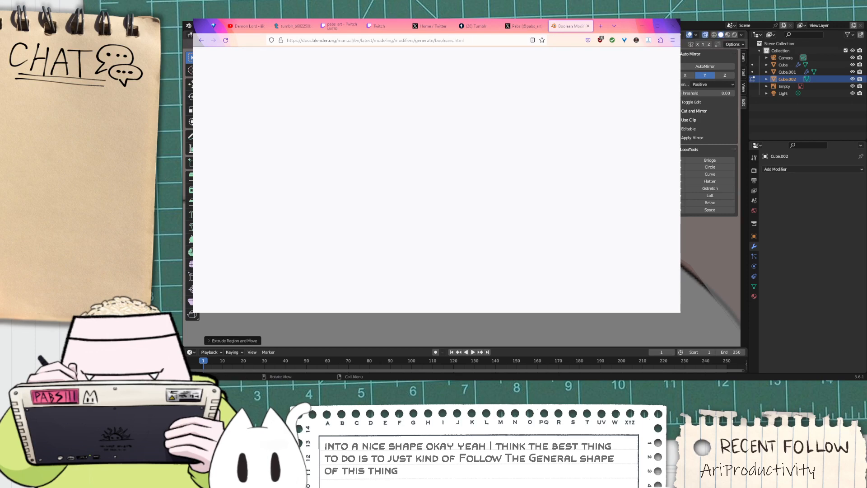
key(ctrl+z)
Step: Move the trigger-hole cutter's selected end geometry along the reference outline and extrude another segment from it
key(g)
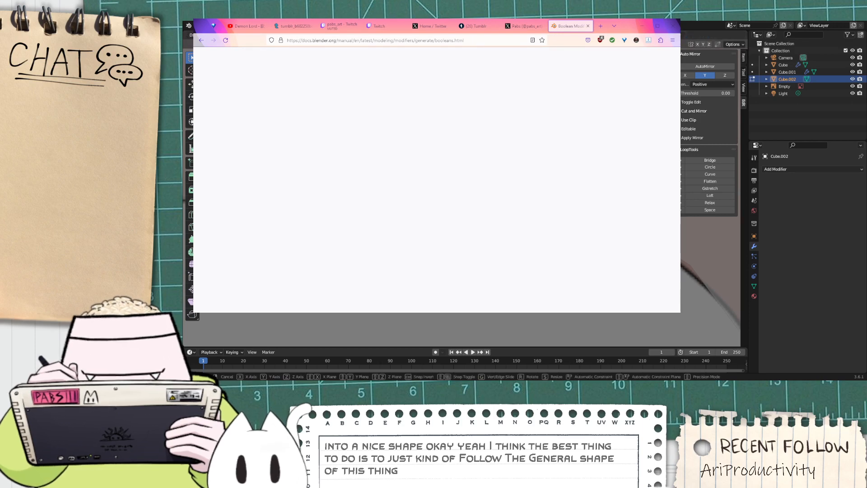
key(Return)
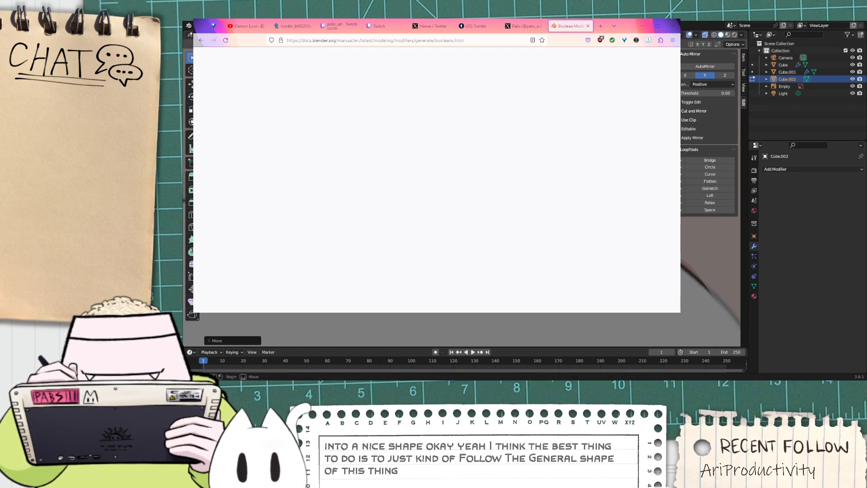
key(g)
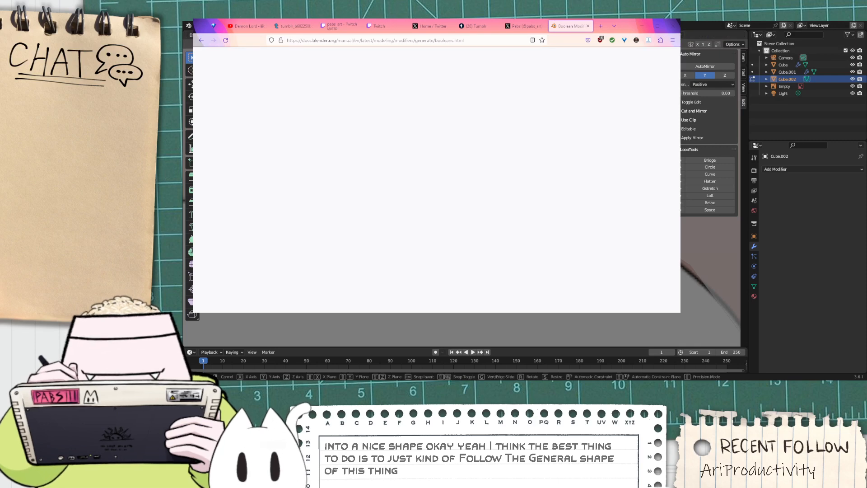
key(Return)
key(e)
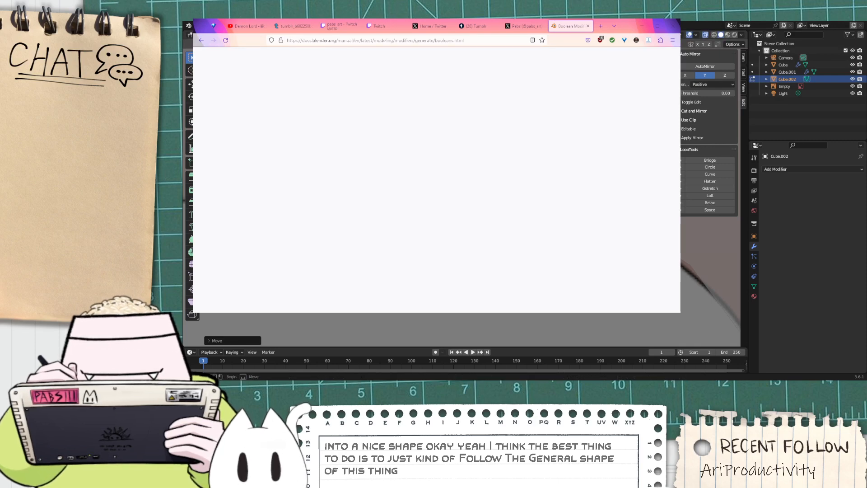
key(Return)
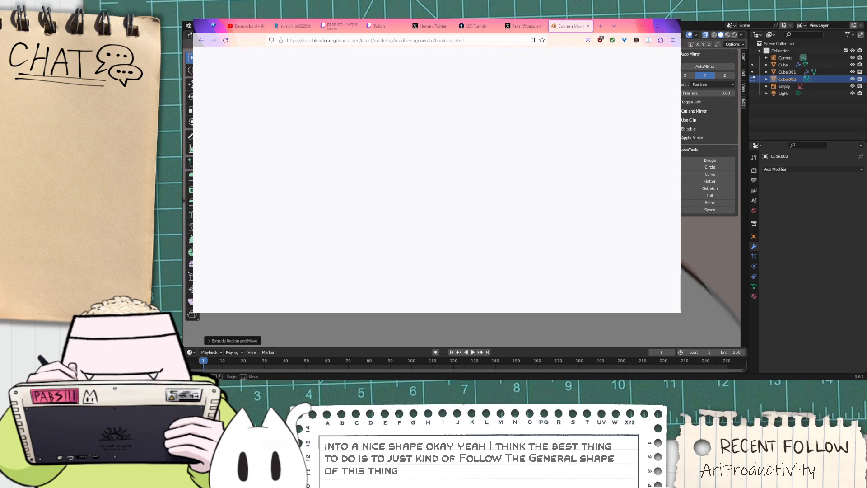
Step: Reposition the newly extruded segment of the trigger-hole cutter in several moves to follow the reference curve
key(g)
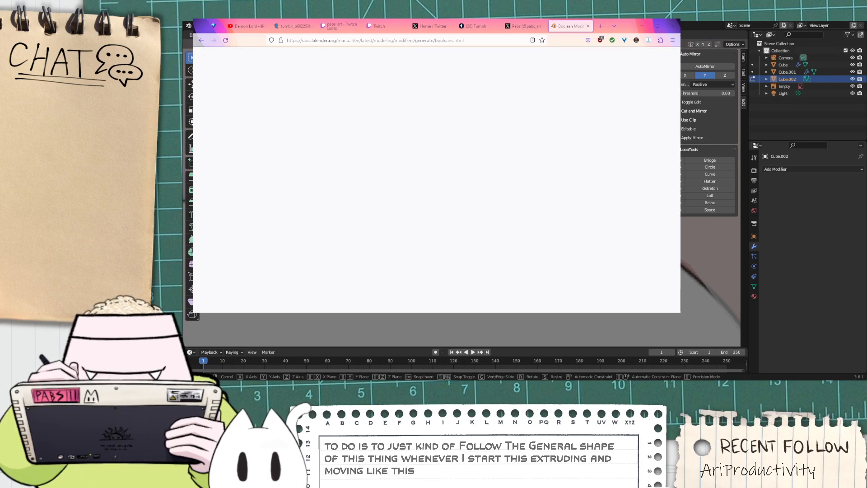
key(Return)
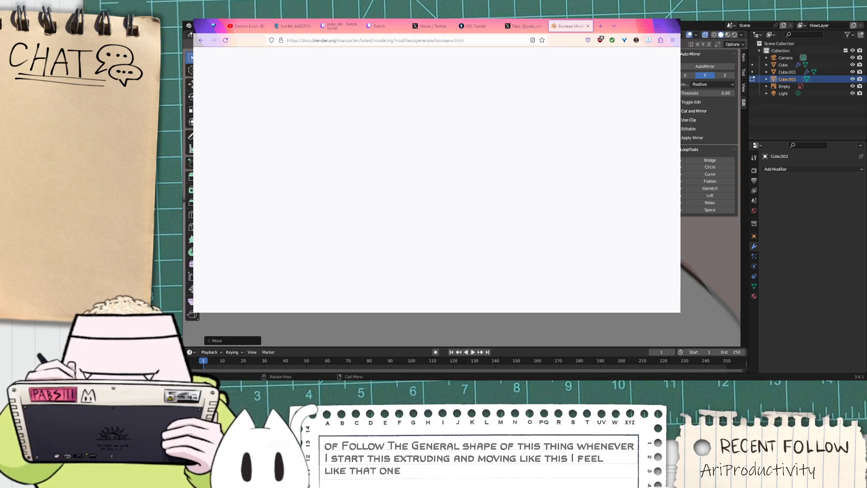
key(g)
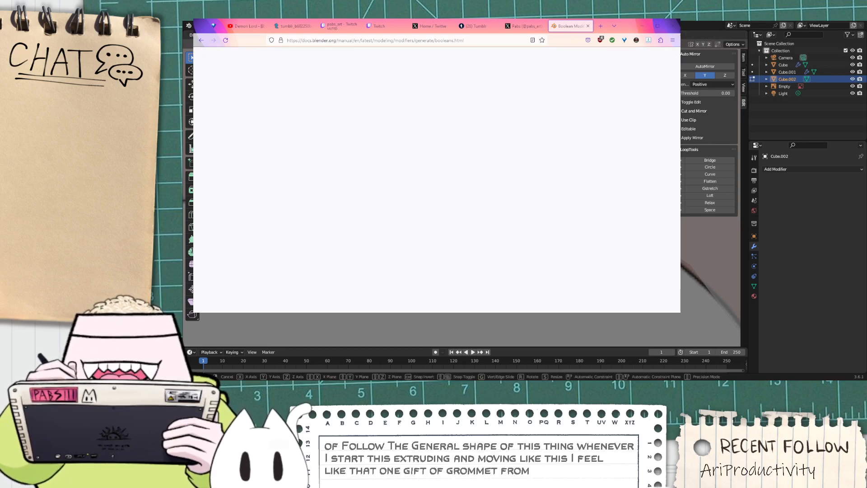
key(Return)
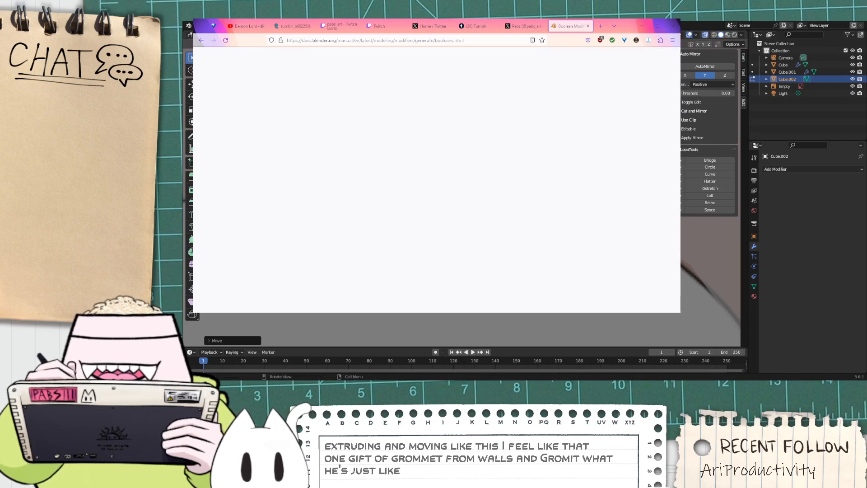
key(g)
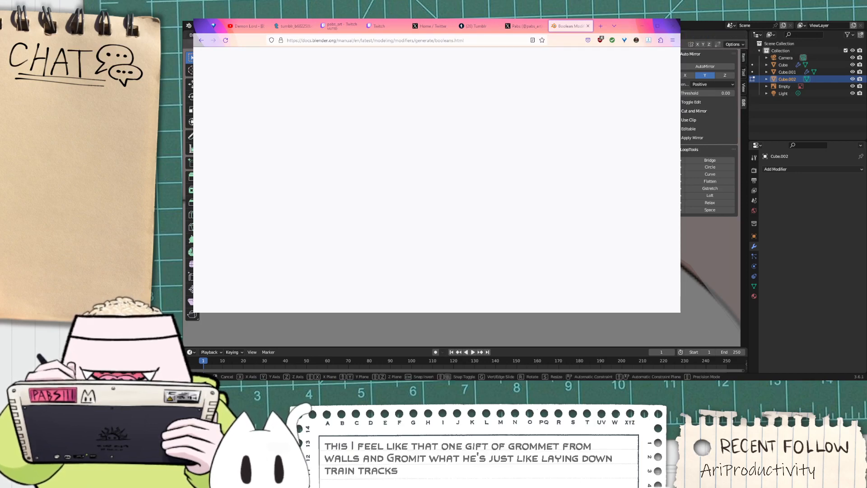
key(Return)
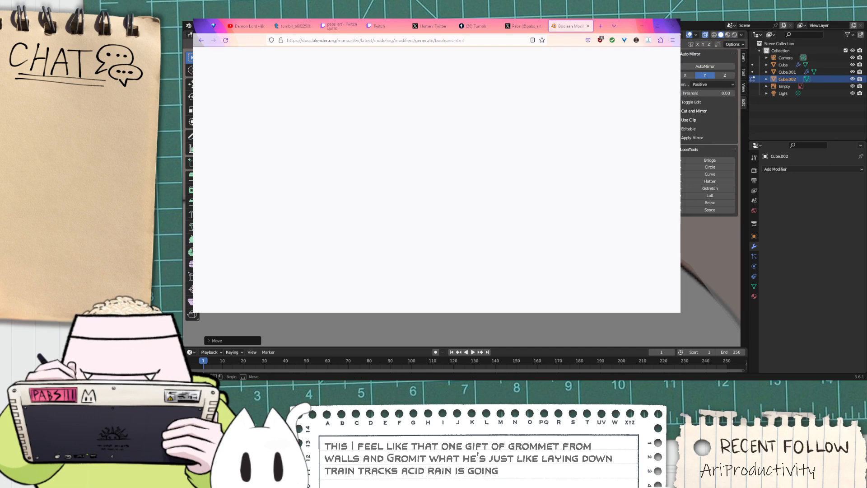
key(e)
key(Return)
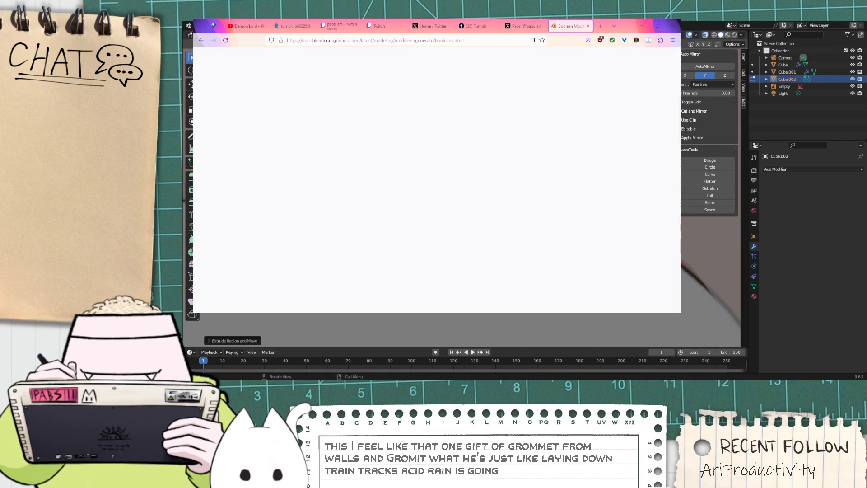
key(ctrl+z)
Step: Adjust the end of the cutter's last segment with one more move and inspect the cutter's shape from an angle
key(g)
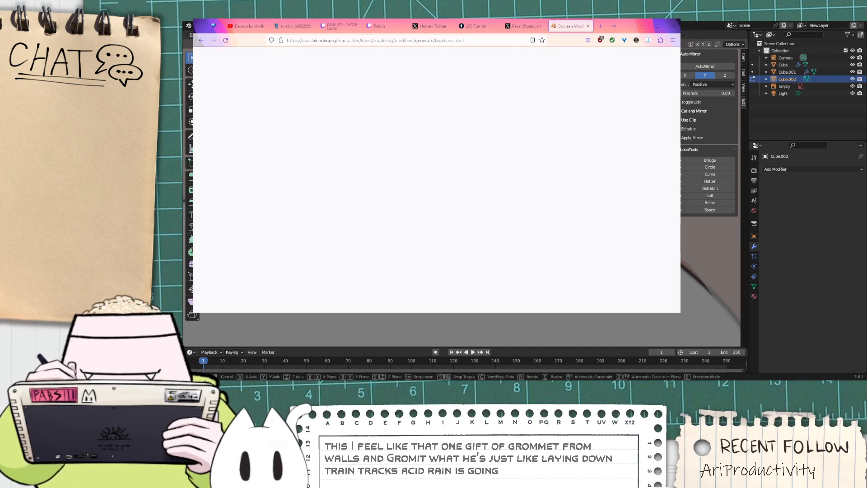
key(Return)
scroll(465, 195, up, 3)
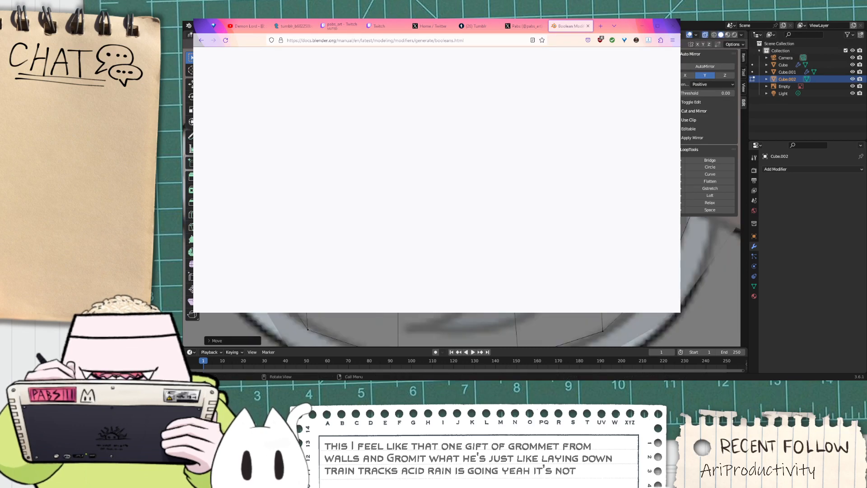
scroll(465, 194, down, 3)
scroll(465, 194, up, 3)
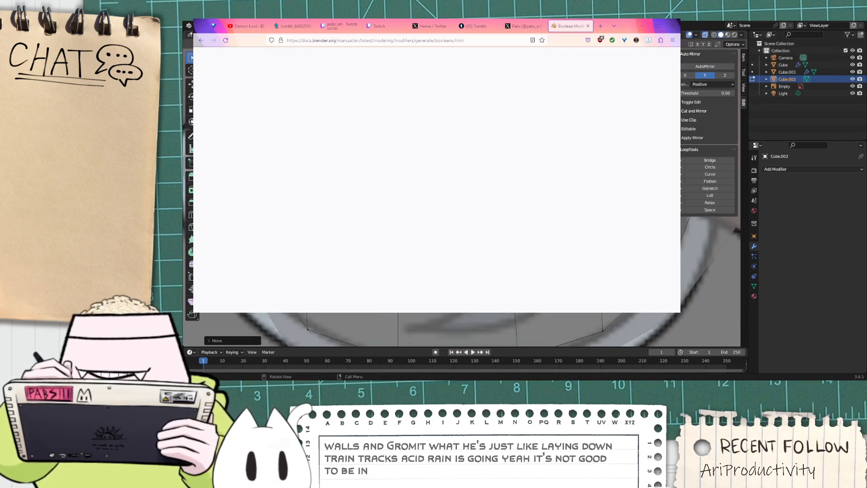
middle_drag(465, 194, 484, 180)
scroll(466, 194, down, 4)
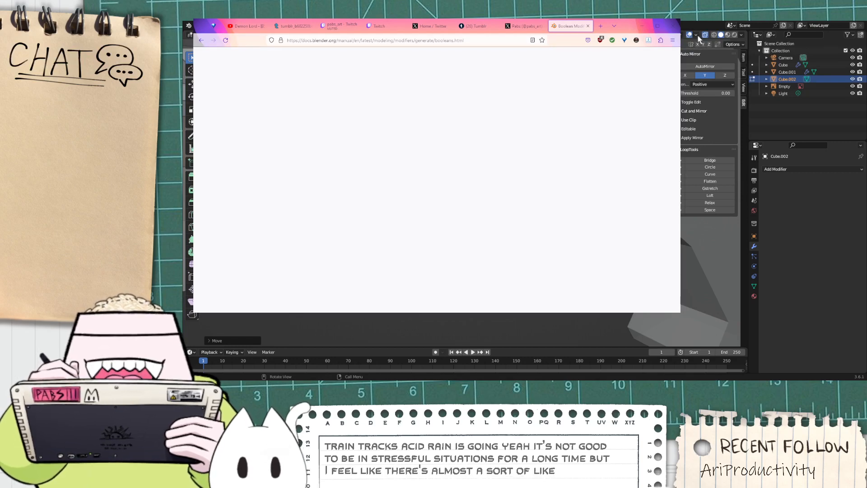
Step: In the front view, select and move the cutter's vertices to match the trigger hole outline in the reference
key(KP_1)
scroll(465, 194, up, 3)
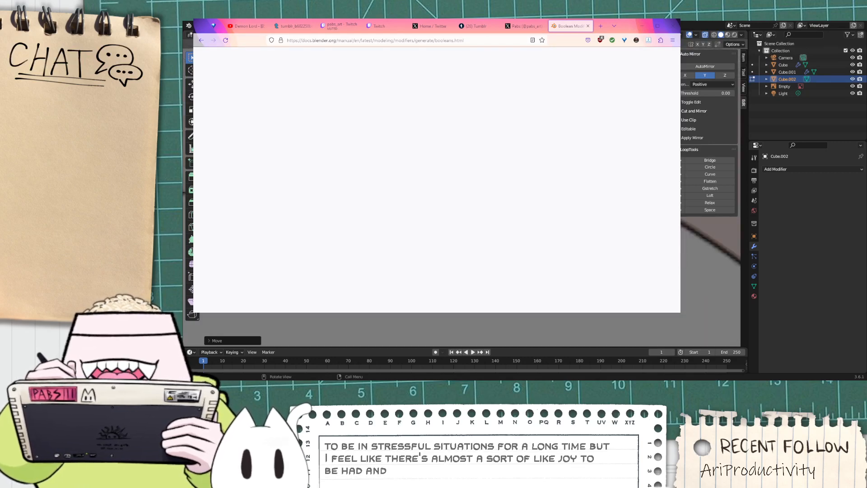
scroll(466, 194, down, 3)
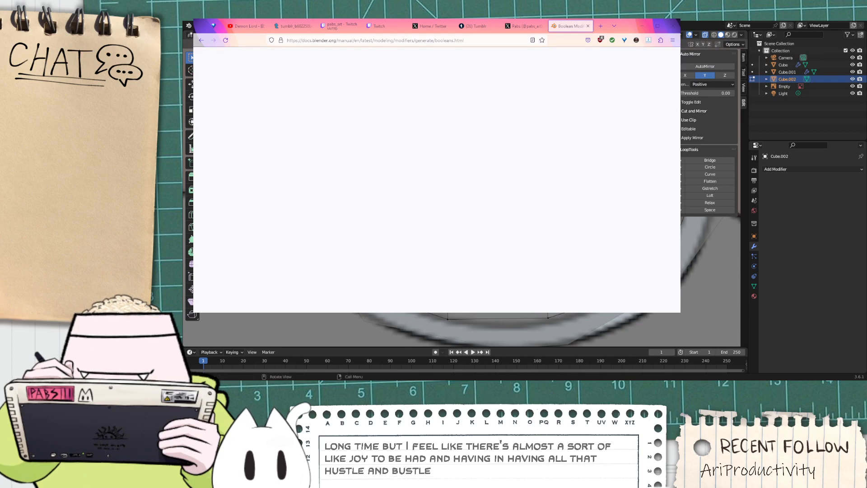
key(g)
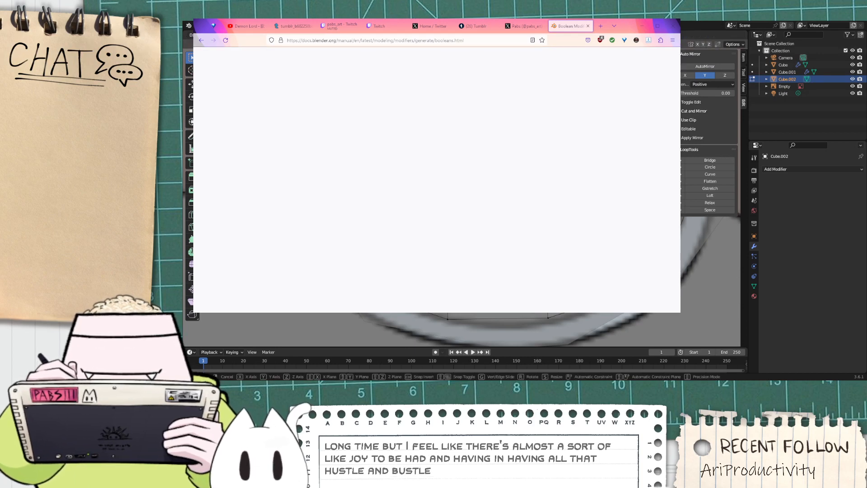
key(Return)
drag(433, 154, 497, 208)
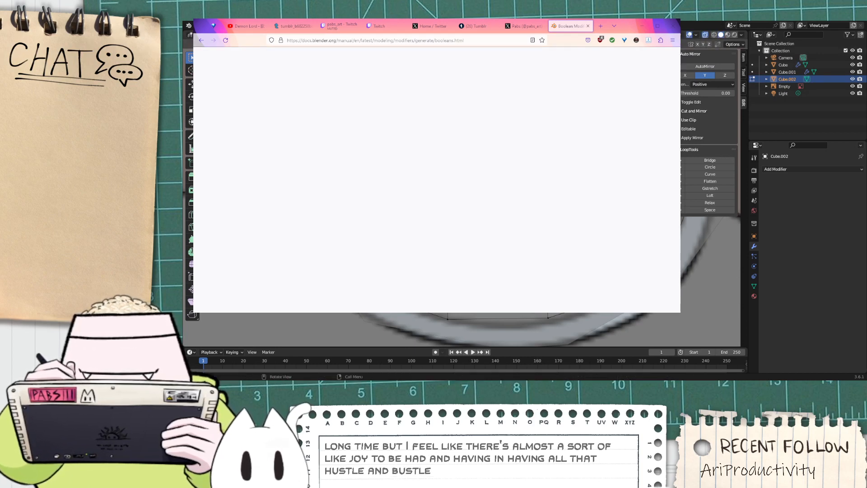
key(g)
key(Return)
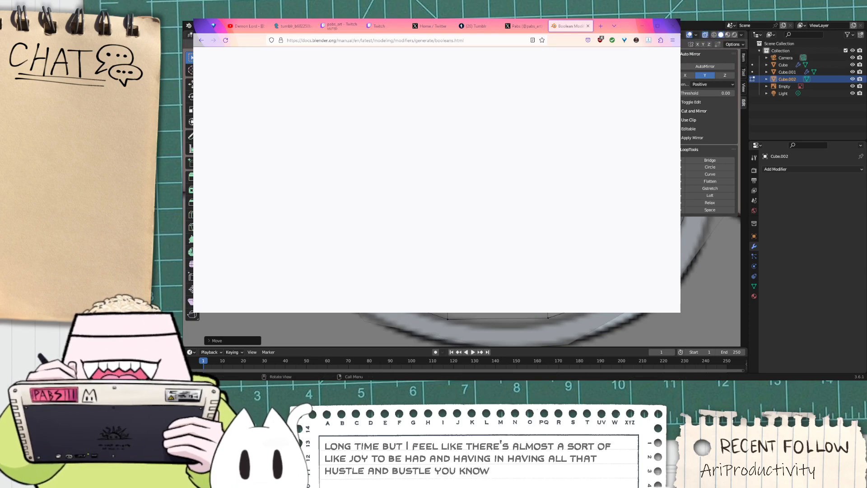
Step: Extrude the selected end of the trigger-hole cutter once more and move the new vertices onto the reference outline
drag(433, 153, 497, 208)
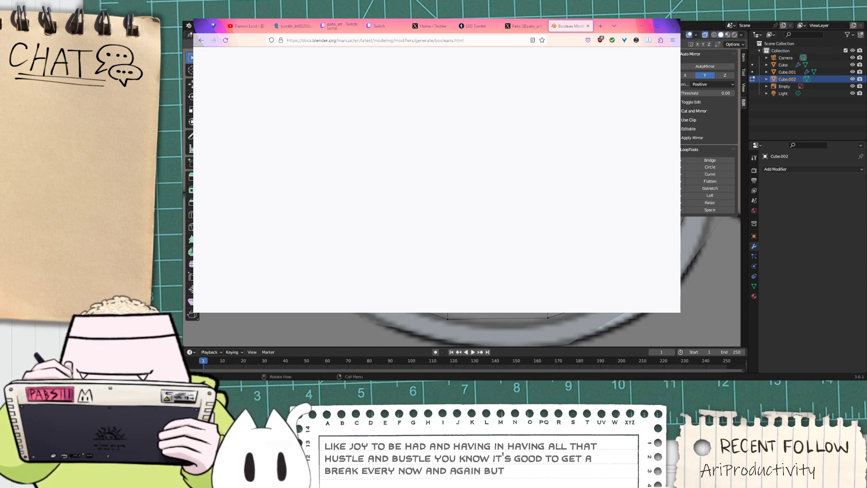
key(g)
key(Return)
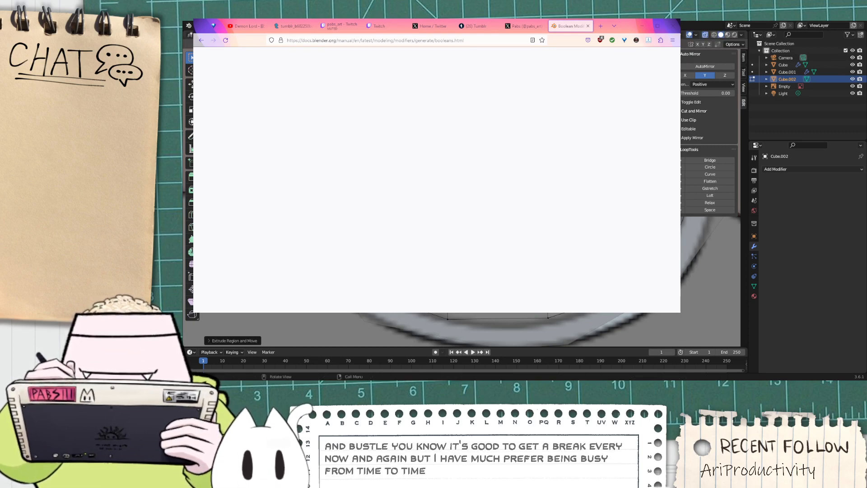
drag(434, 153, 497, 208)
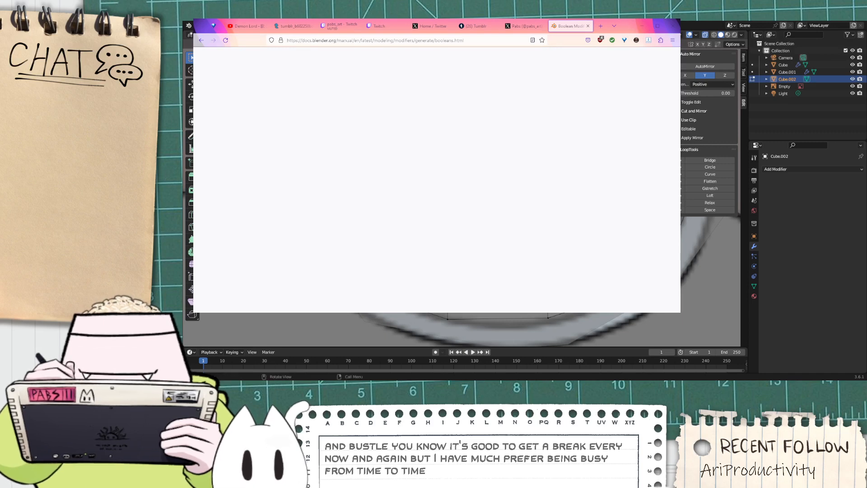
key(g)
key(Return)
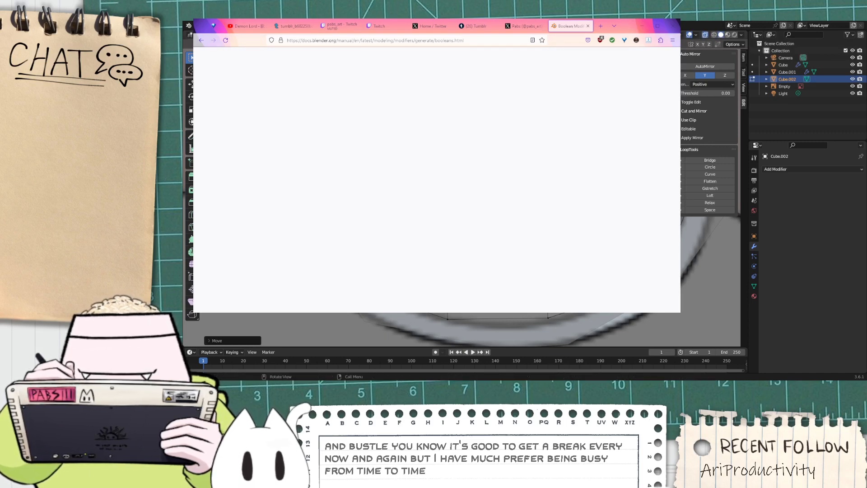
mouse_move(451, 190)
middle_down()
mouse_move(524, 168)
mouse_move(465, 194)
mouse_move(402, 179)
mouse_move(454, 189)
middle_up()
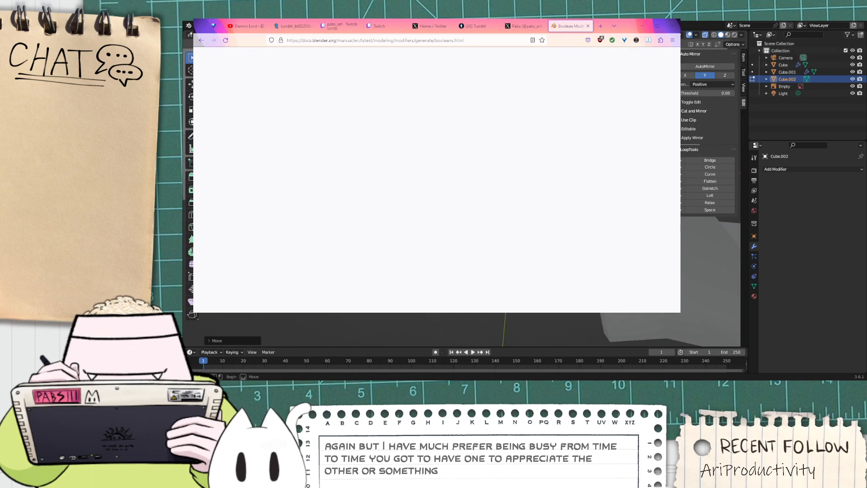
key(g)
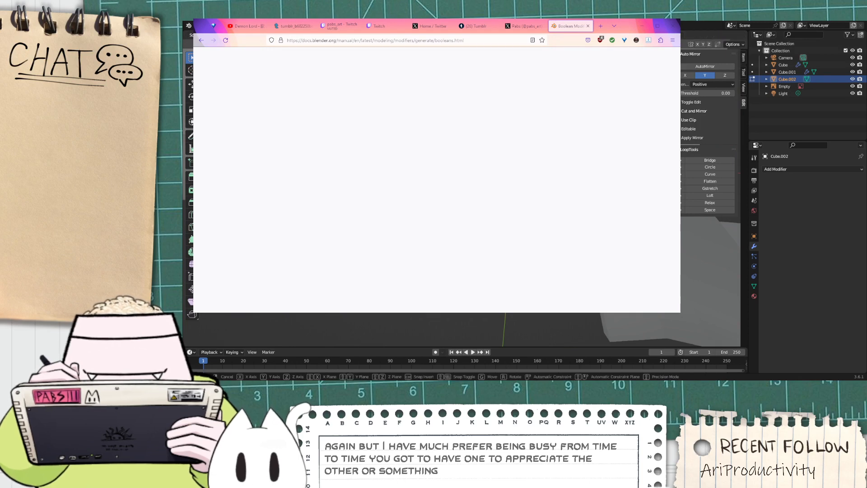
key(g)
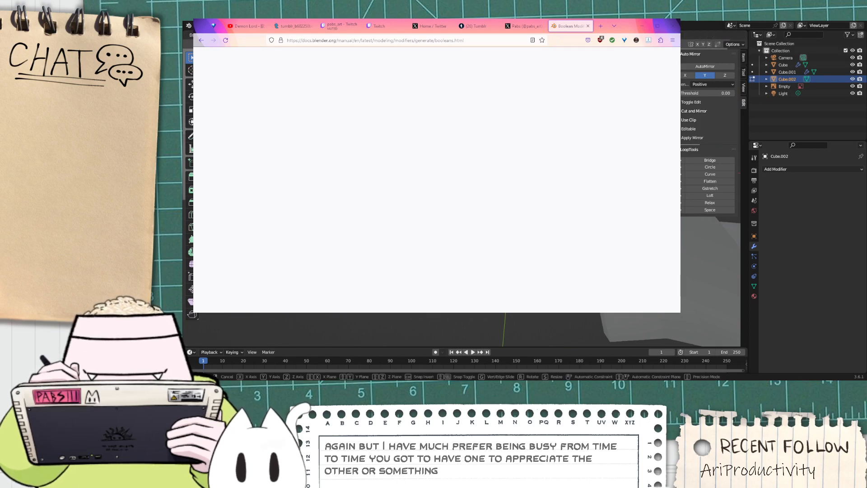
key(Return)
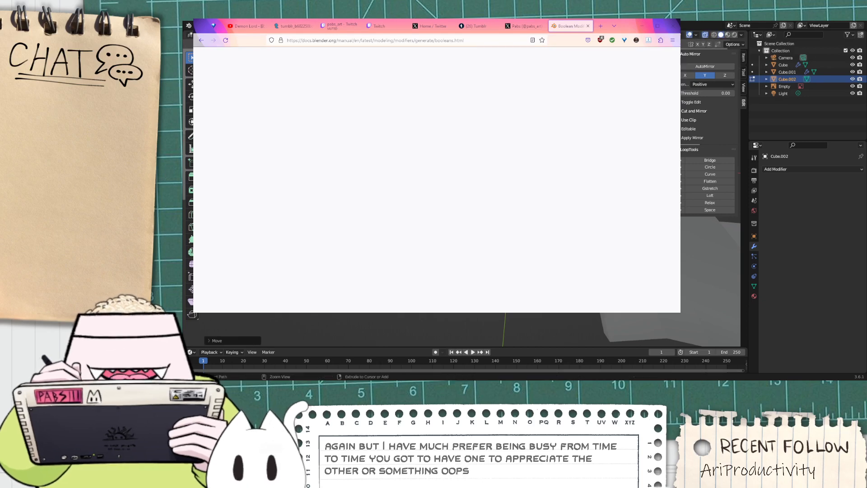
key(ctrl+z)
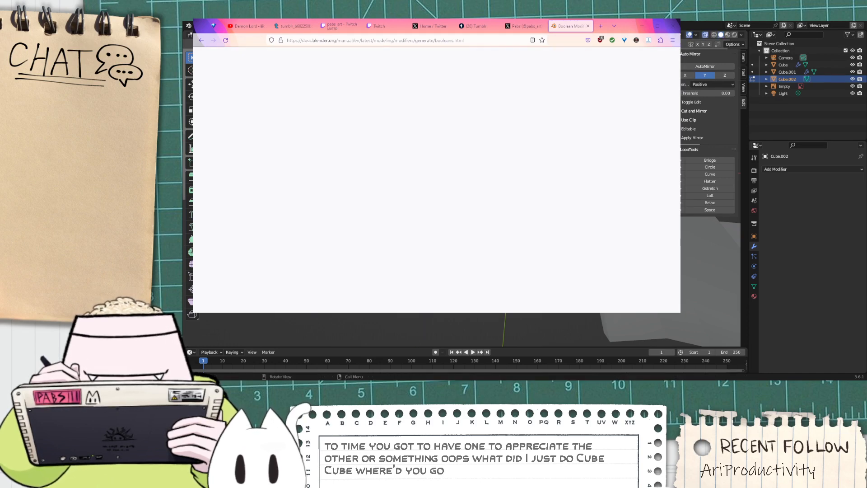
key(e)
key(y)
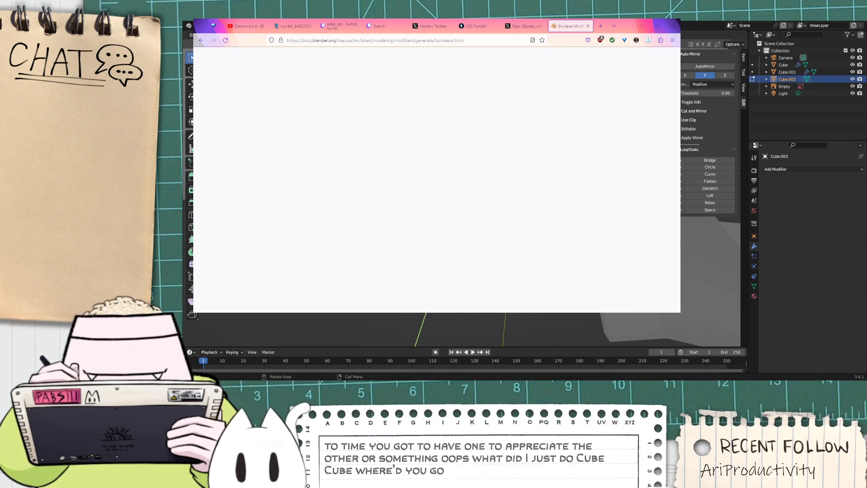
key(Return)
middle_drag(465, 194, 506, 190)
key(ctrl+z)
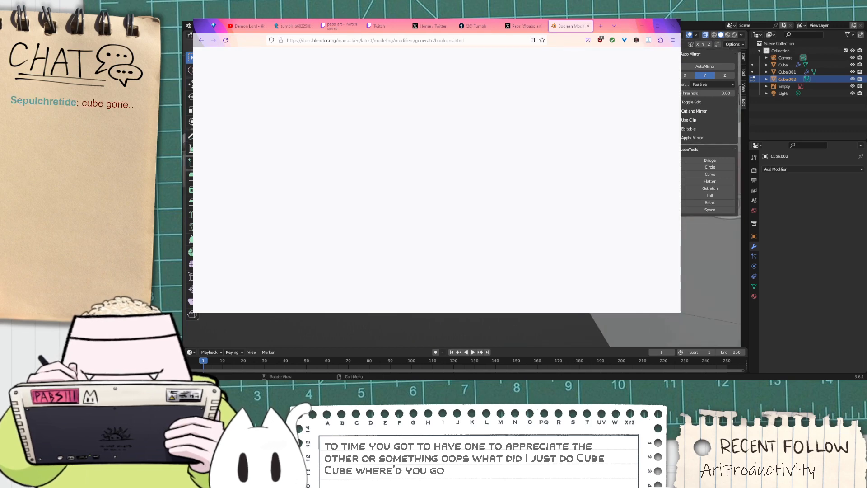
Step: Extrude the trigger-hole cutter's selected geometry in an angled view and check the result by orbiting around it
mouse_move(466, 194)
middle_down()
mouse_move(501, 194)
mouse_move(474, 180)
middle_up()
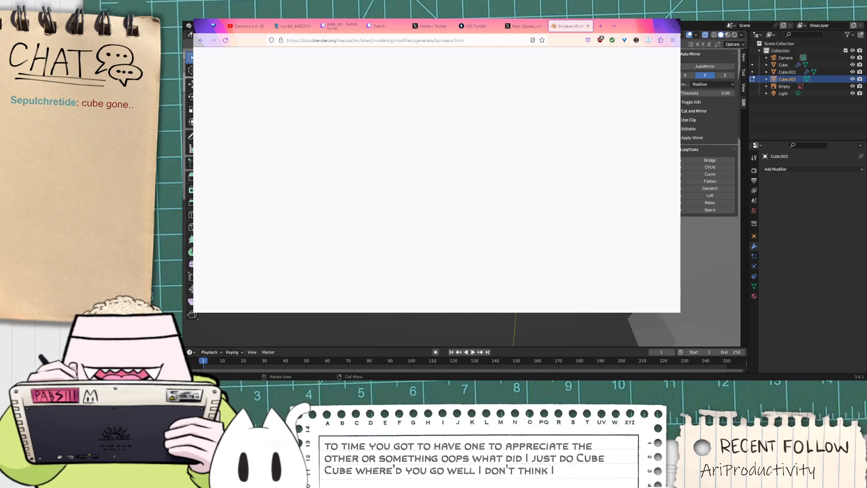
key(e)
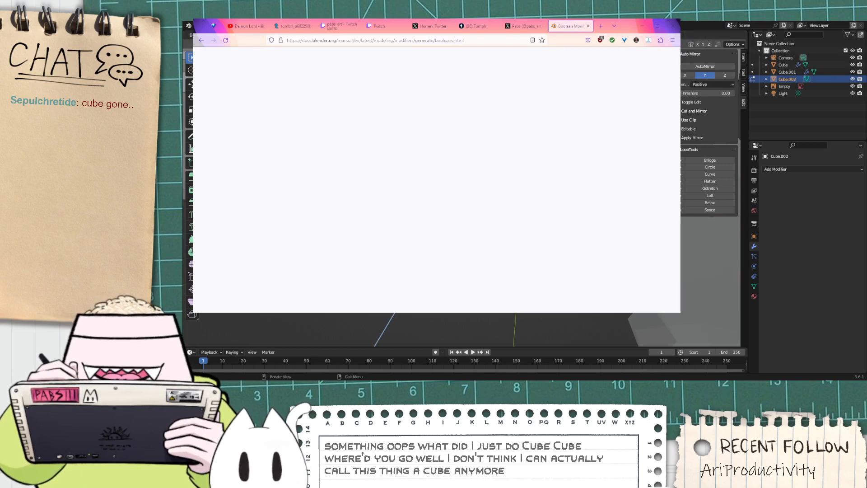
key(Return)
middle_drag(497, 190, 520, 198)
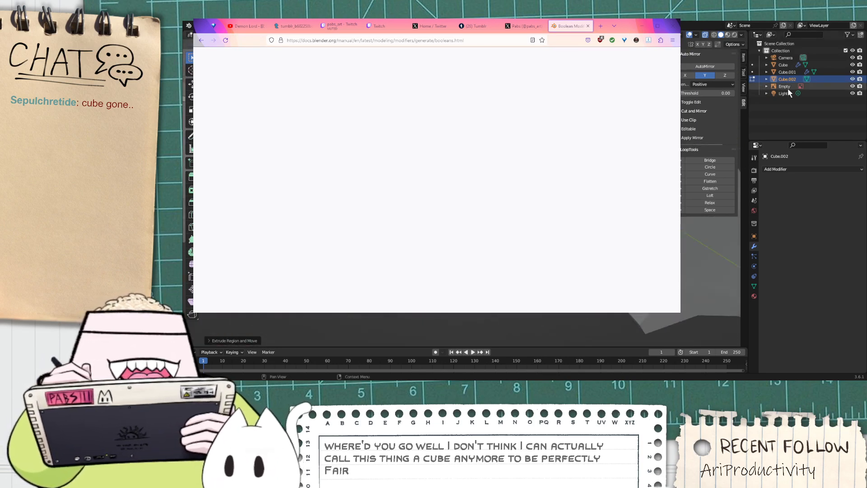
Step: Move the trigger-hole cutter's selected geometry along the Y axis in two moves and check it from an angle
click(800, 173)
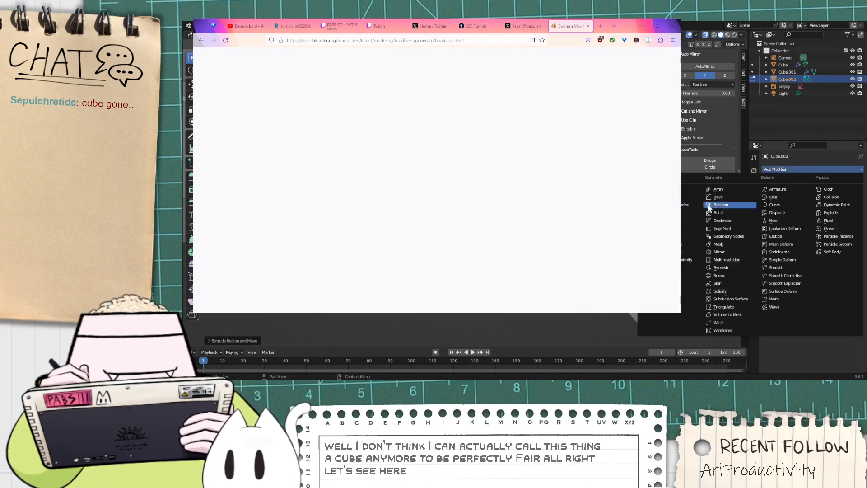
middle_drag(497, 203, 443, 194)
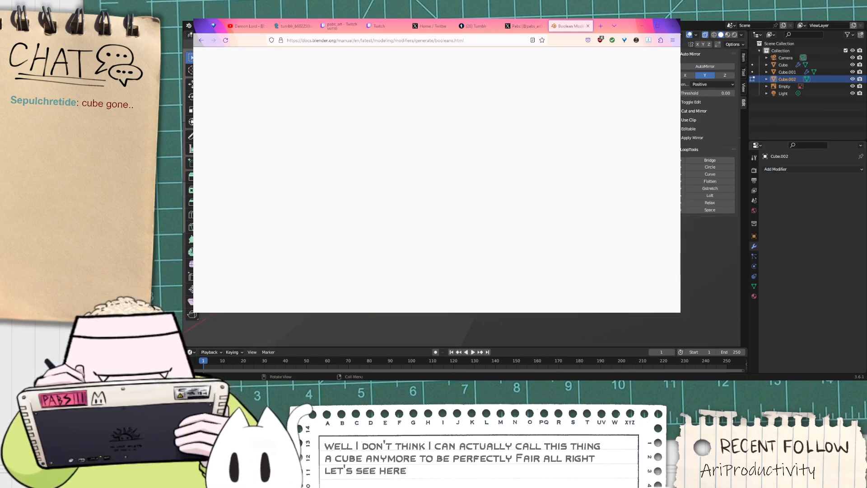
key(g)
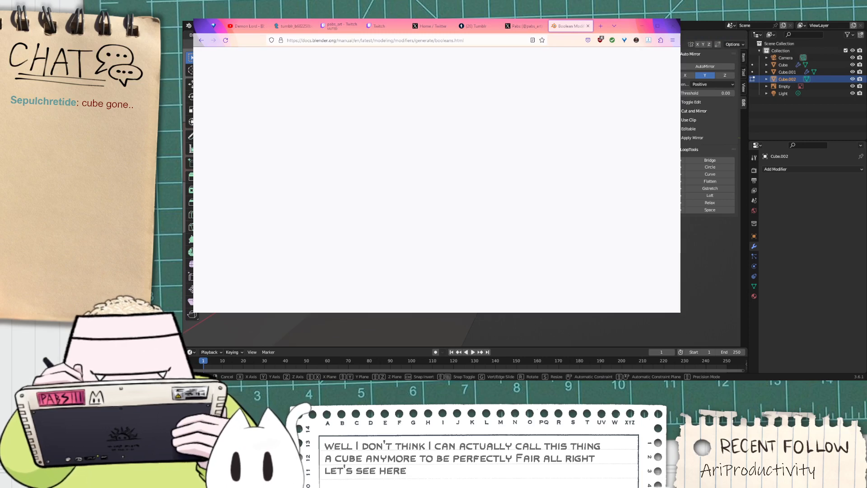
key(y)
key(Return)
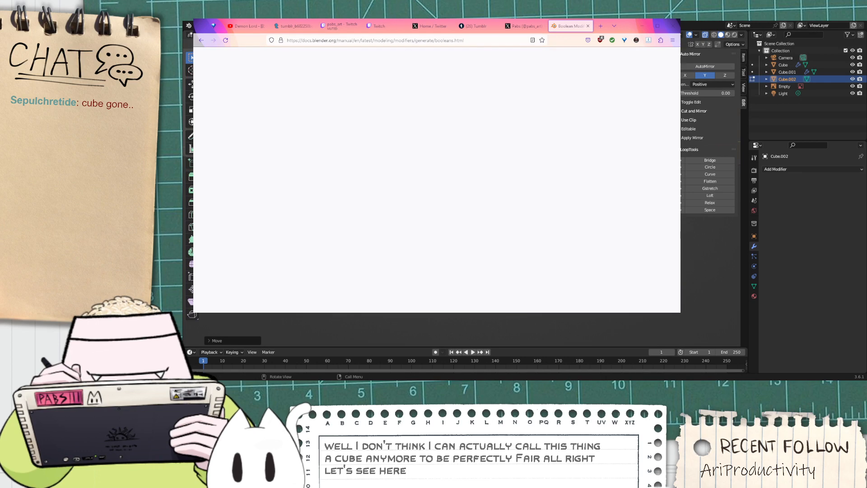
key(g)
key(y)
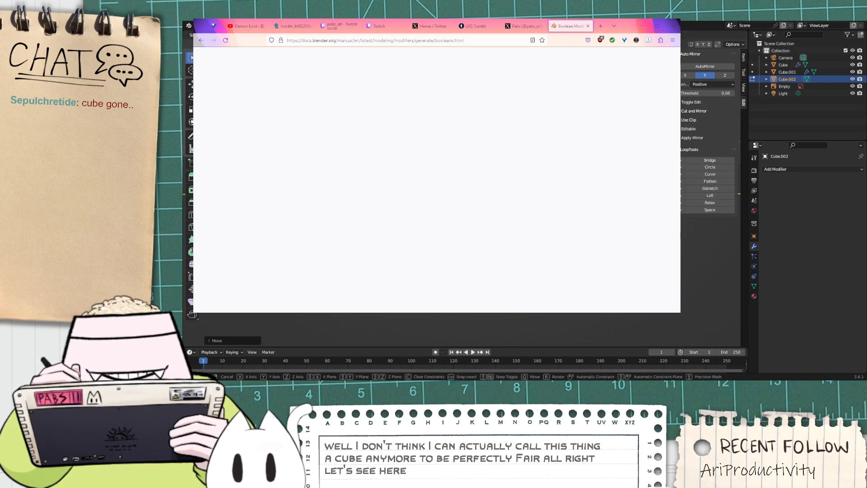
key(Return)
middle_drag(438, 189, 515, 181)
click(776, 170)
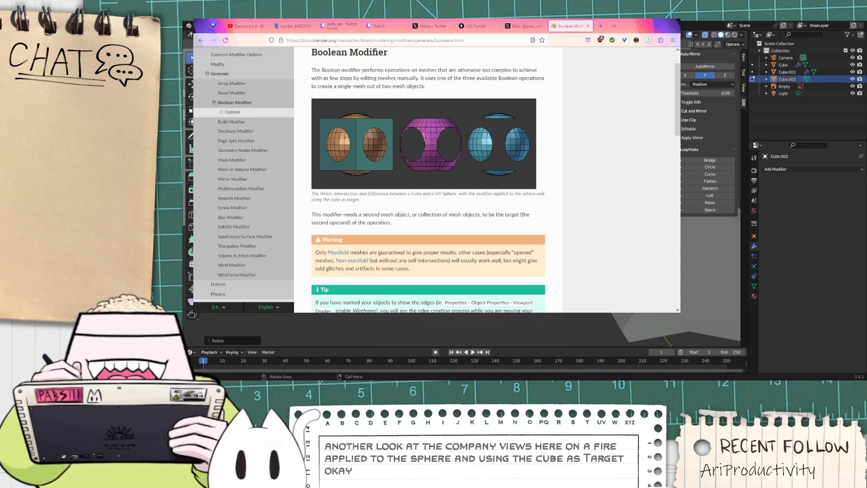
Step: Rename the object Cube to Gun, Cube.001 to Scope, and Cube.002 to Triggerhole
double_click(788, 67)
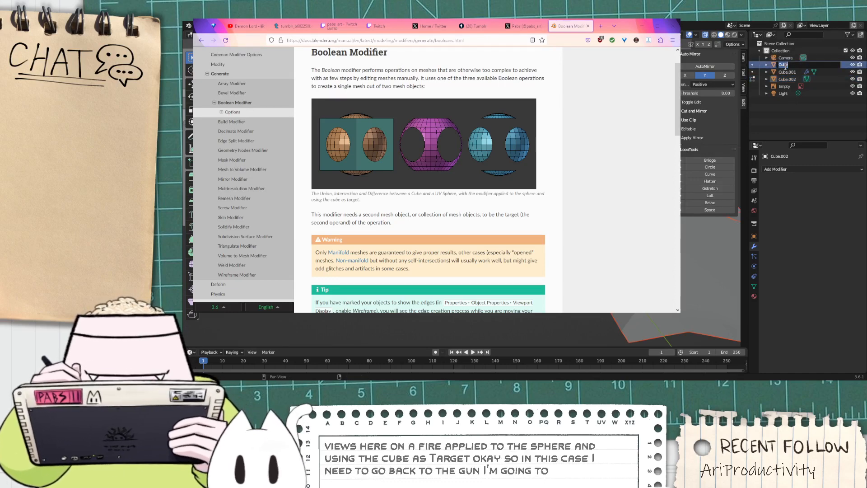
text(Gun)
key(Return)
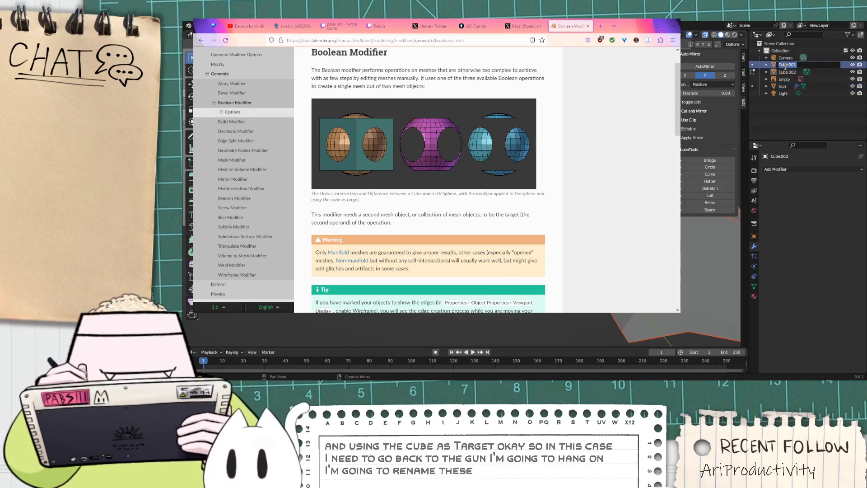
double_click(785, 66)
text(Scope)
key(Return)
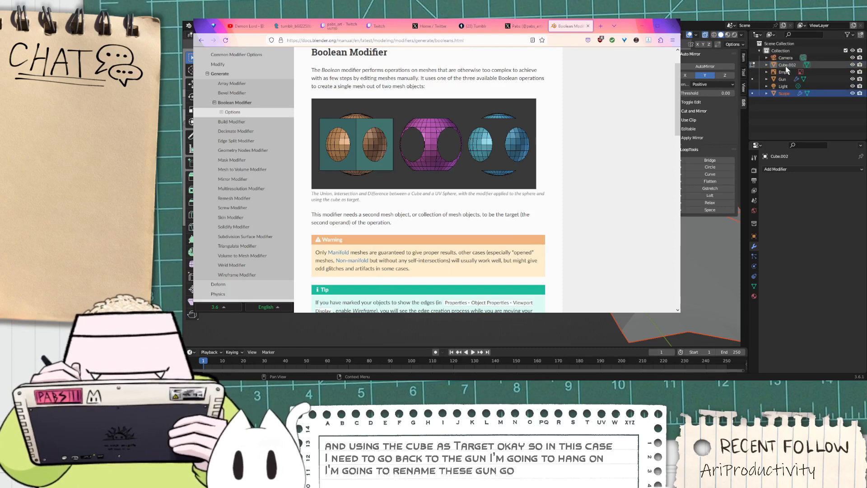
double_click(786, 66)
text(Trig)
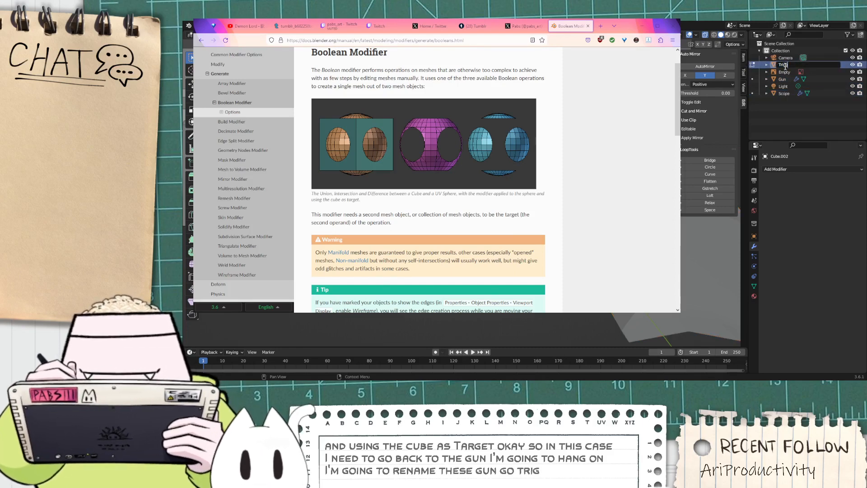
text(gerHo)
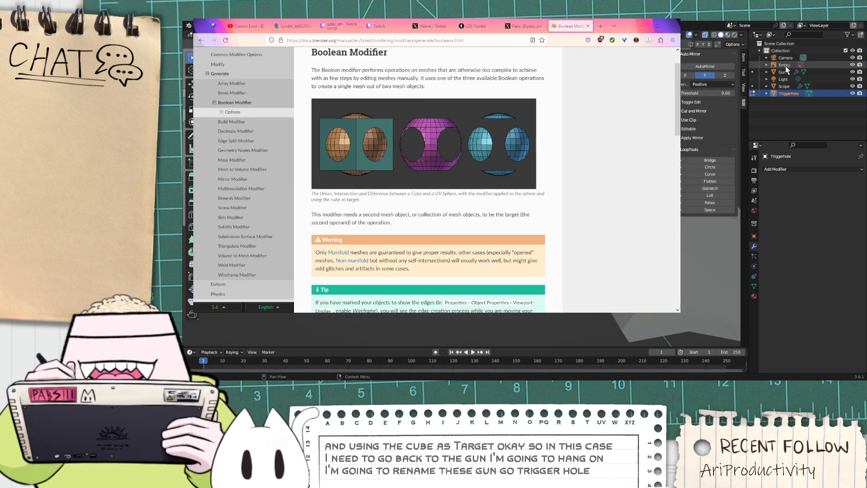
Step: Switch editing to the Gun and add a Boolean modifier set to Intersect with Triggerhole as its object
click(822, 74)
click(787, 169)
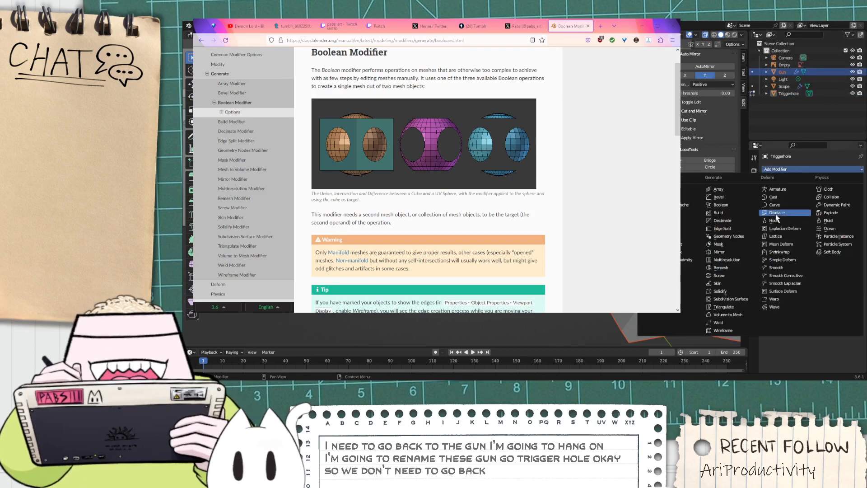
key(Escape)
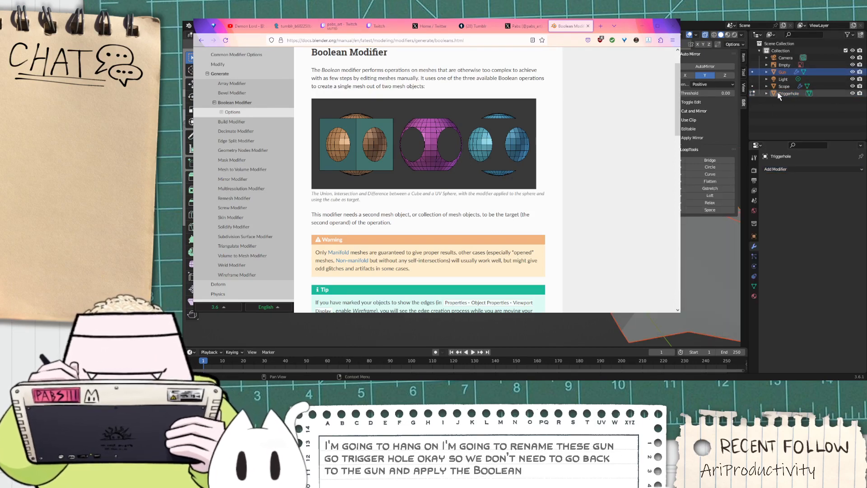
click(753, 72)
click(788, 169)
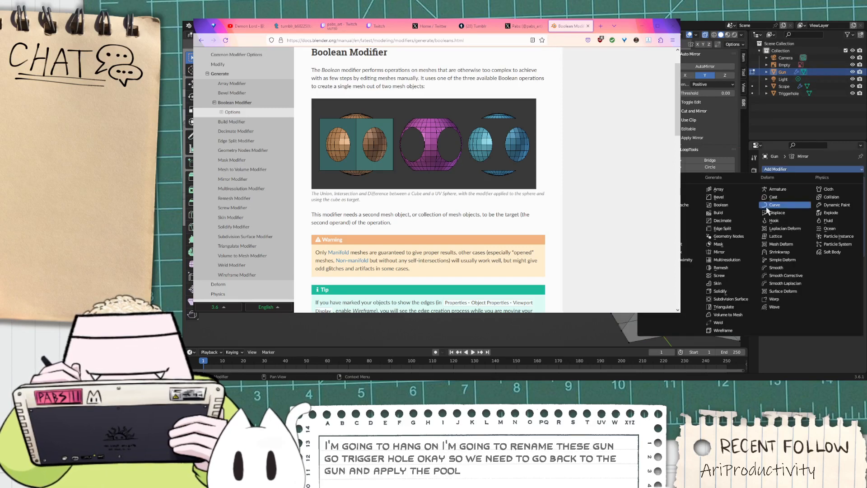
click(735, 207)
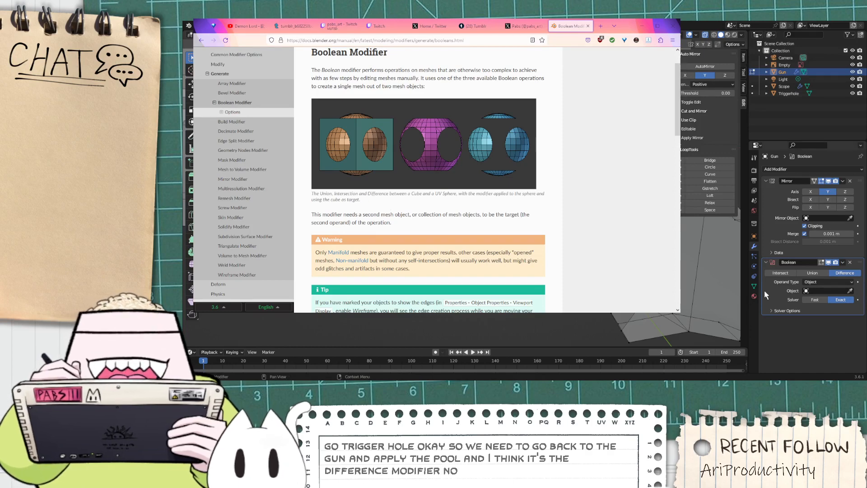
click(780, 273)
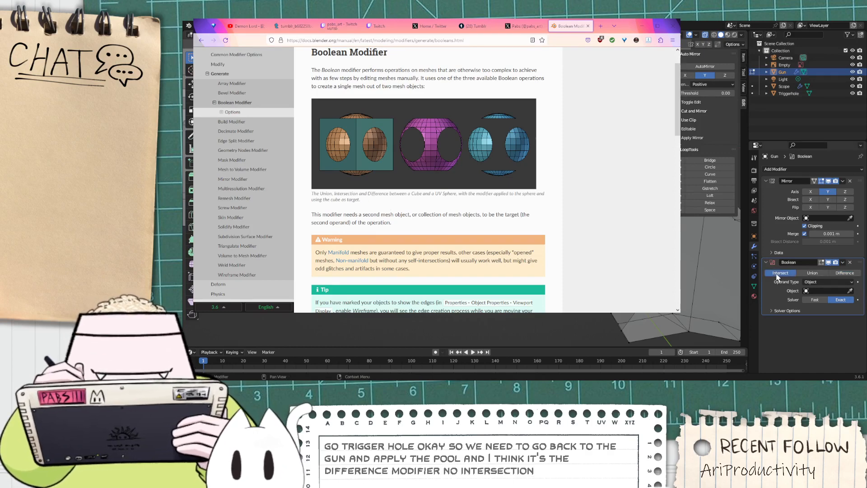
click(828, 291)
click(813, 310)
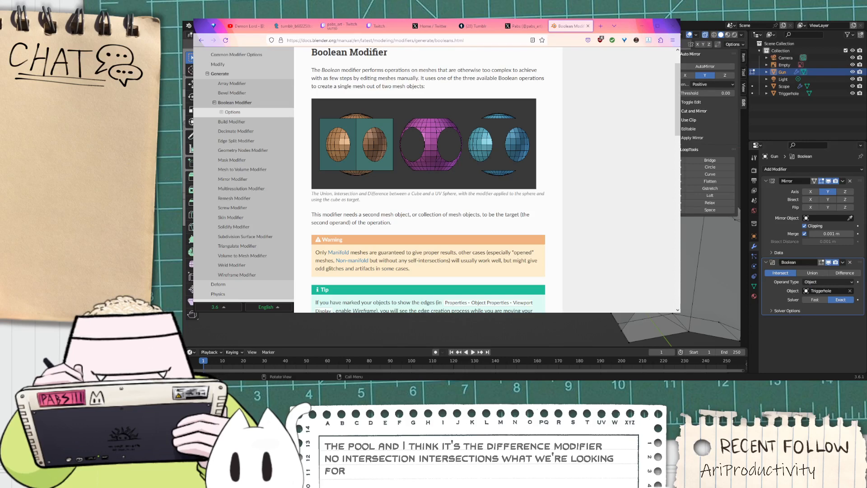
Step: Inspect the Gun's Boolean in wireframe and rendered viewport shading from several angles
middle_drag(497, 203, 615, 212)
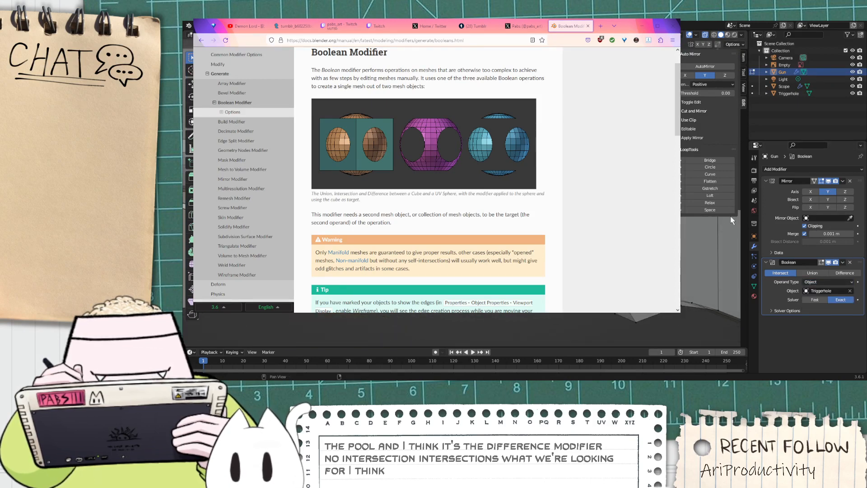
click(714, 34)
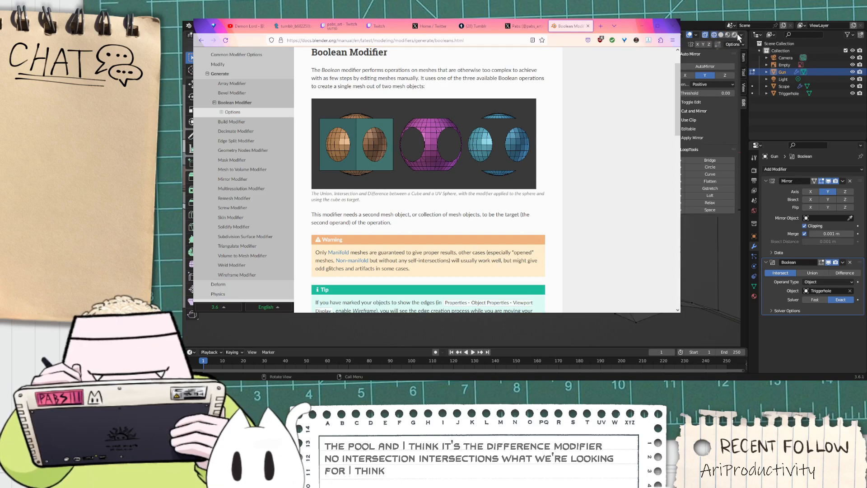
click(734, 35)
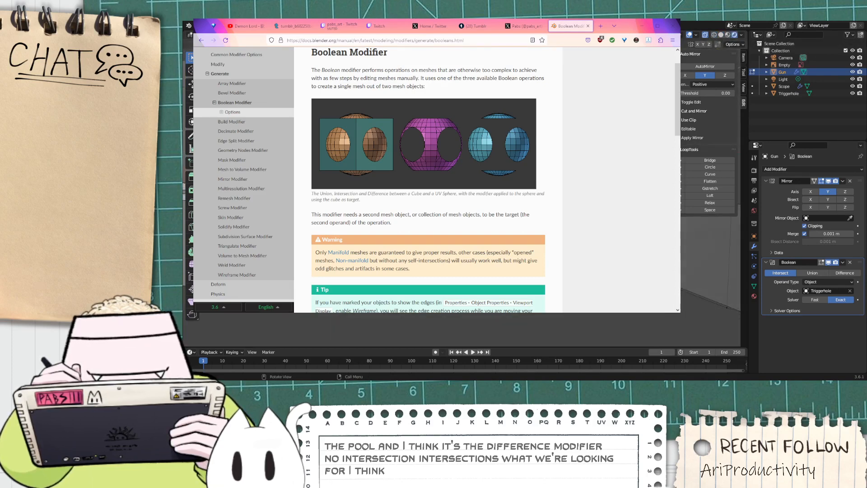
middle_drag(434, 190, 479, 187)
click(836, 58)
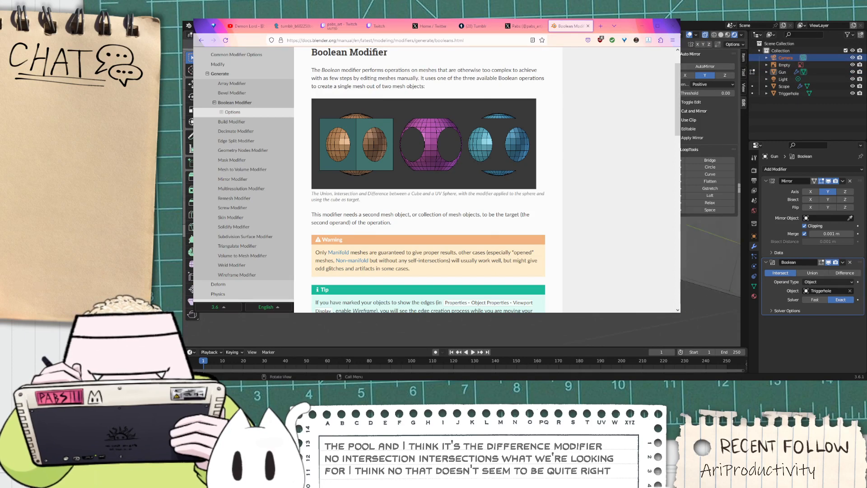
Step: Try the Union and Difference operations on the Gun's Boolean modifier, and set it back to Intersect
click(826, 274)
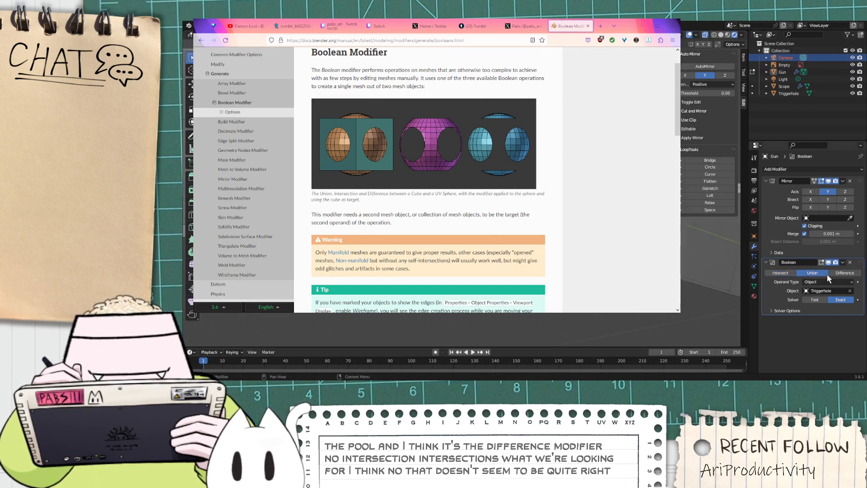
click(836, 272)
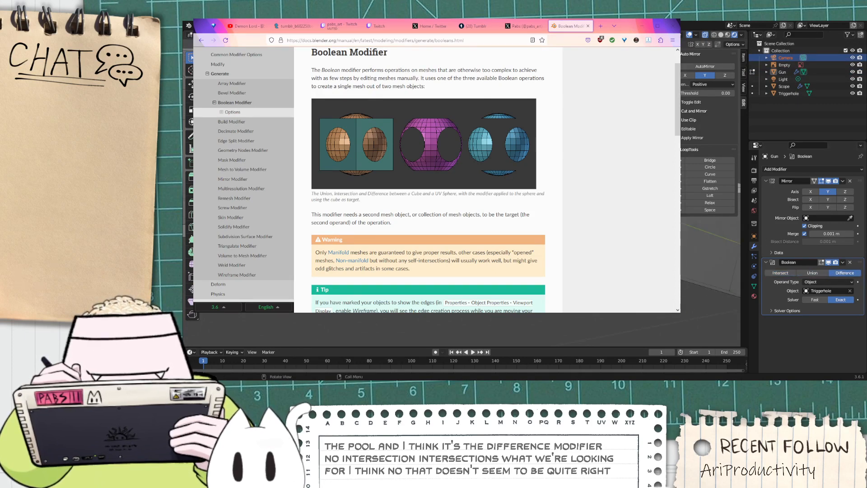
middle_drag(542, 204, 632, 217)
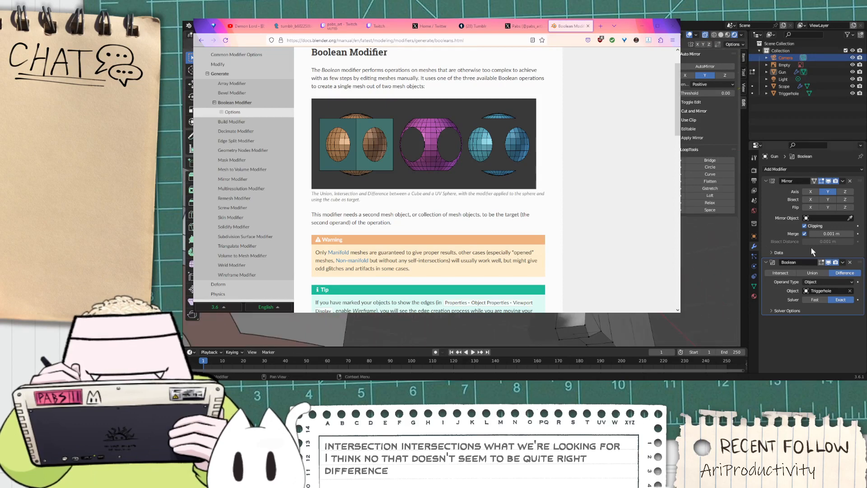
click(825, 274)
click(776, 274)
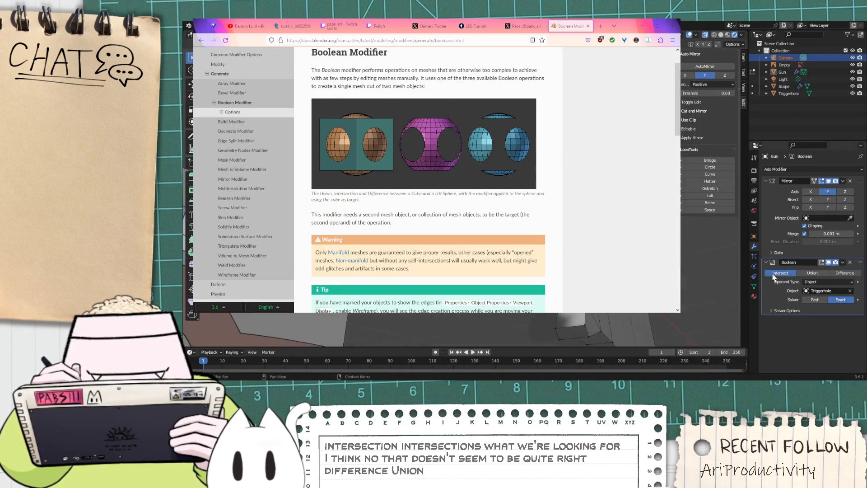
Step: Display the Gun's Boolean in edit mode, inspect it, and remove the modifier from the Gun
click(823, 263)
middle_drag(488, 204, 492, 172)
scroll(519, 194, down, 2)
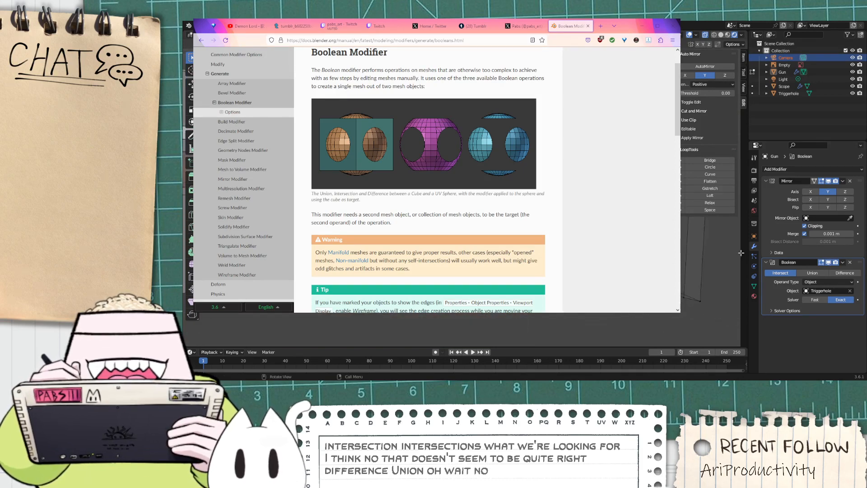
click(851, 263)
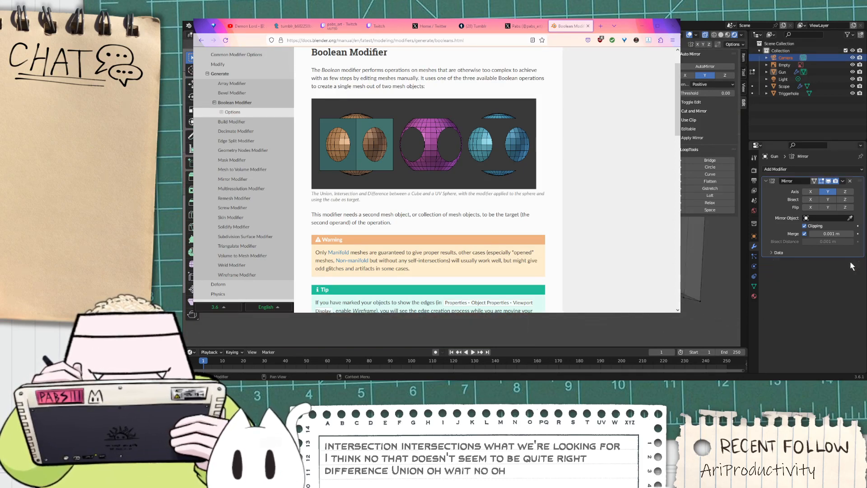
middle_drag(519, 194, 474, 201)
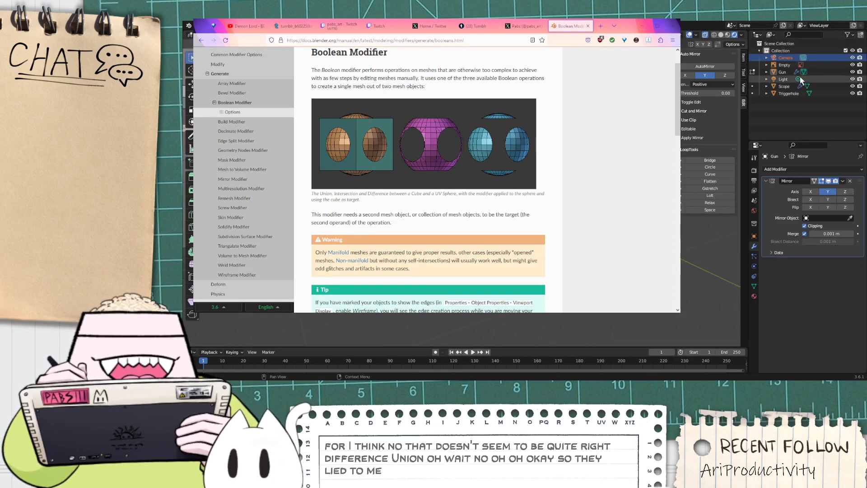
Step: Switch editing to the Scope with its Boolean displayed in edit mode, and try moving its selected geometry along Z
click(753, 86)
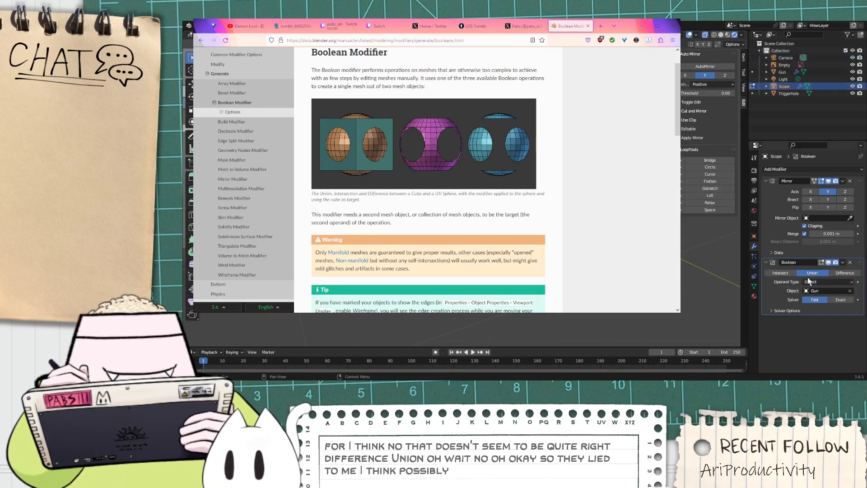
middle_drag(542, 203, 334, 194)
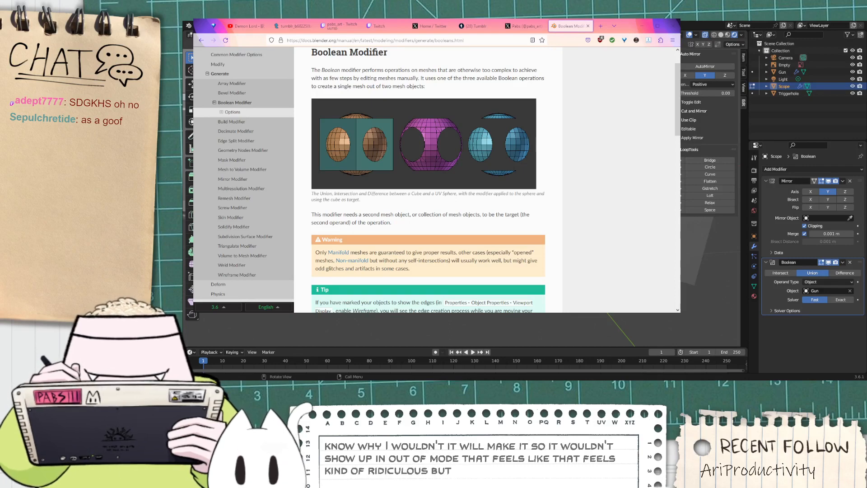
key(g)
key(z)
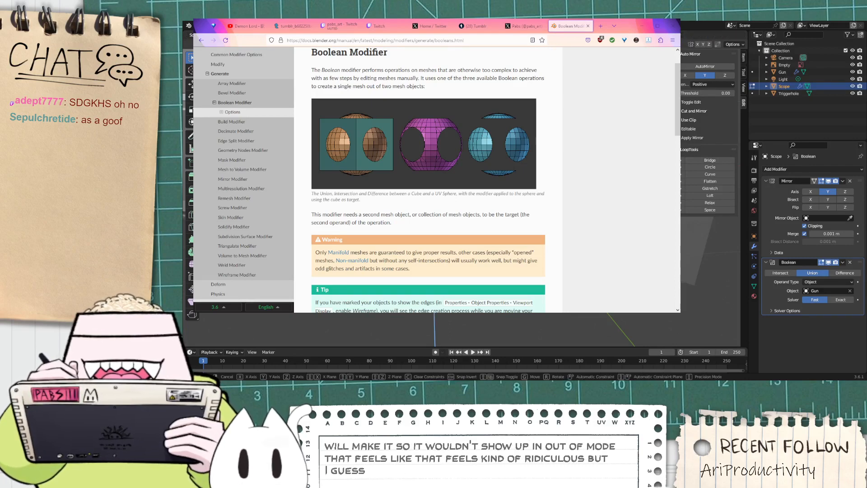
key(Return)
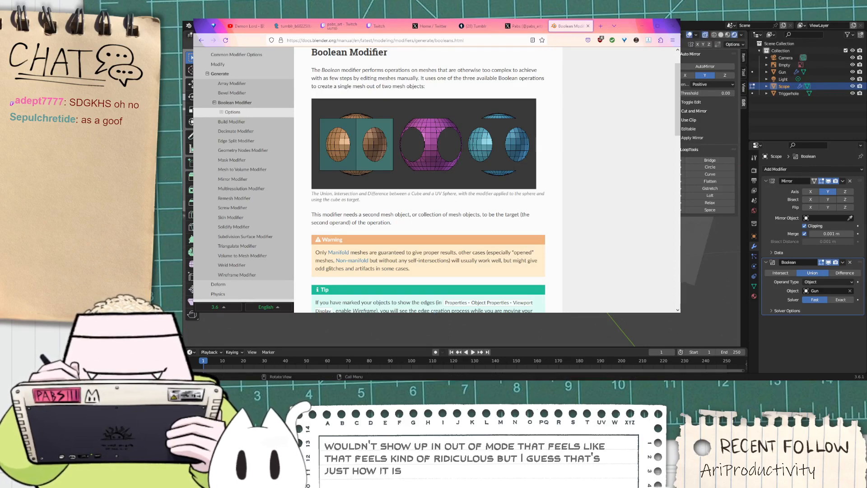
Step: In the front view, move the Scope's selected geometry along the Z axis
key(KP_1)
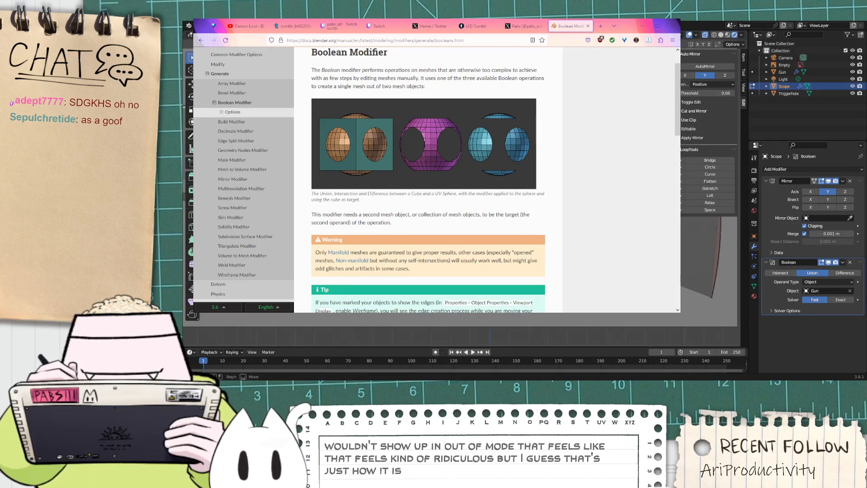
key(g)
key(z)
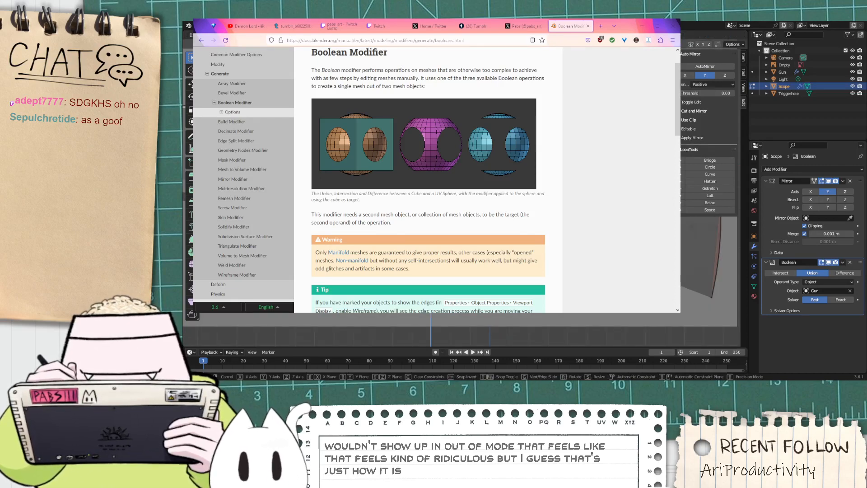
key(Return)
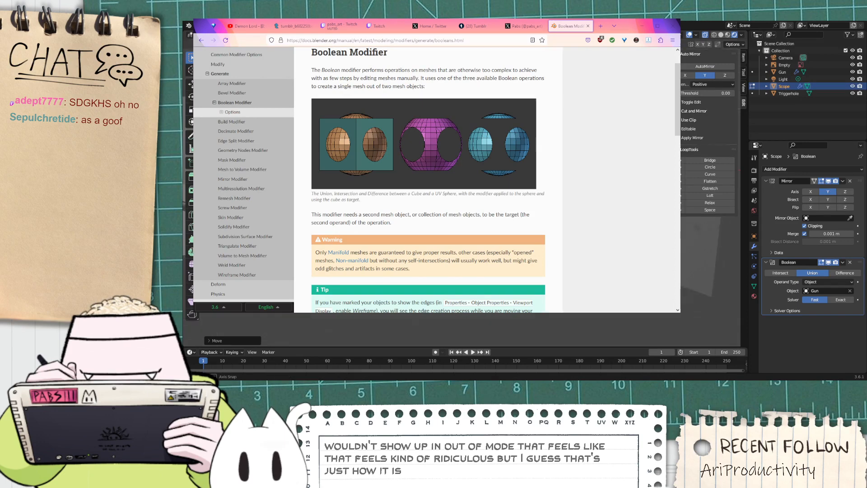
Step: Switch editing to the Triggerhole and add a Boolean modifier with Gun as its object, displayed in edit mode
mouse_move(452, 190)
middle_down()
mouse_move(461, 190)
mouse_move(388, 196)
mouse_move(465, 192)
middle_up()
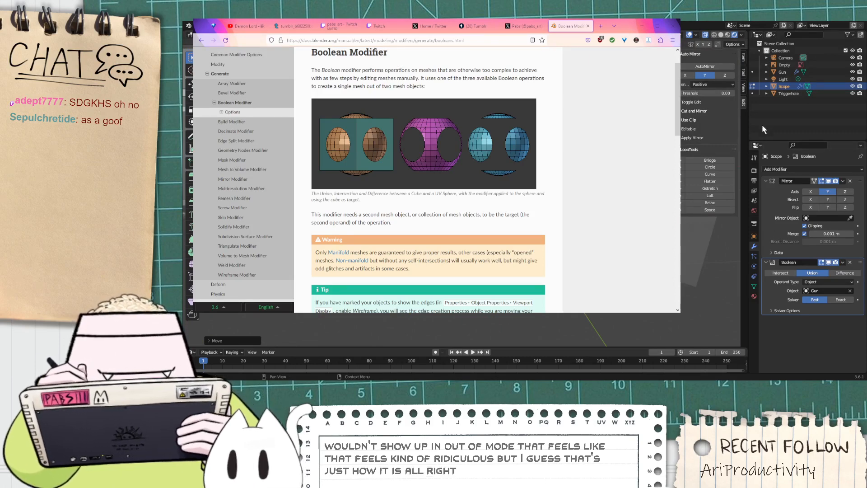
click(753, 93)
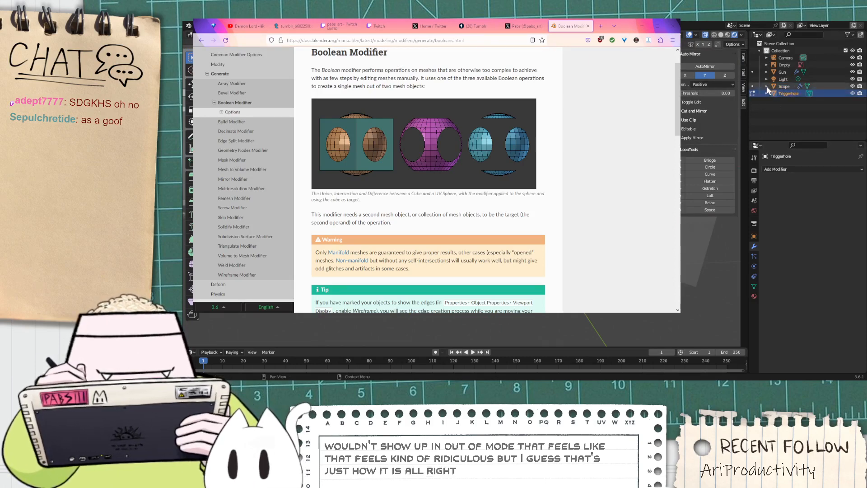
click(752, 72)
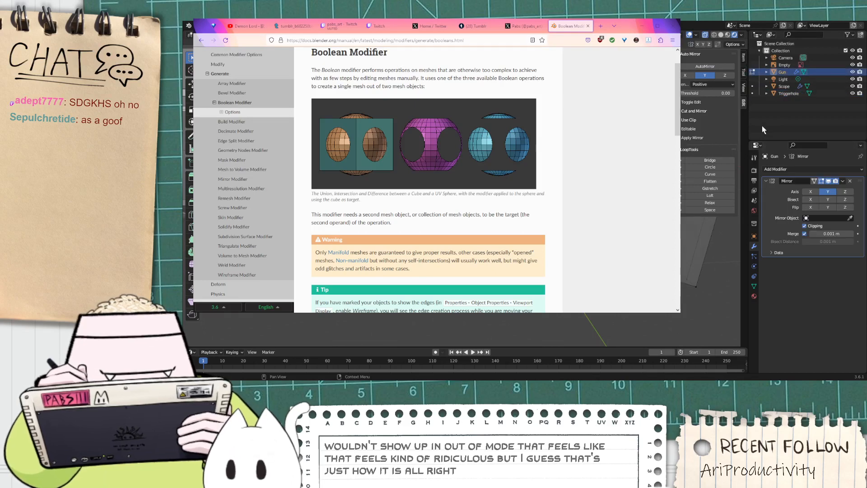
click(753, 93)
click(777, 169)
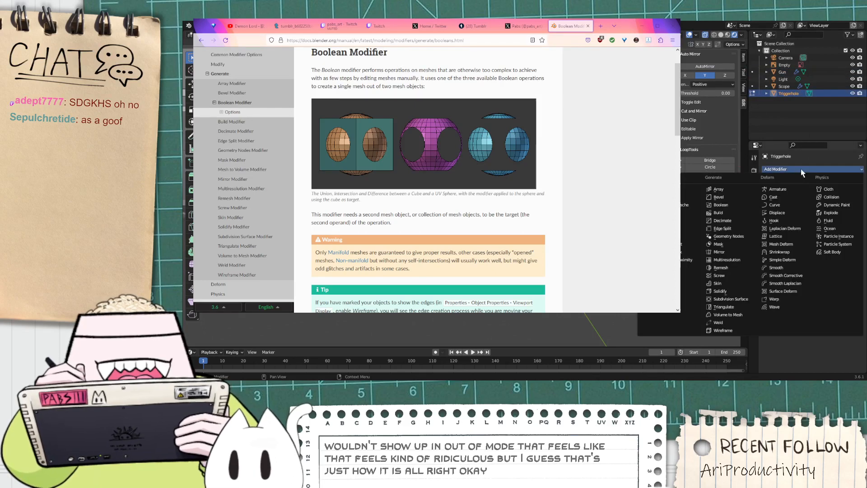
click(745, 207)
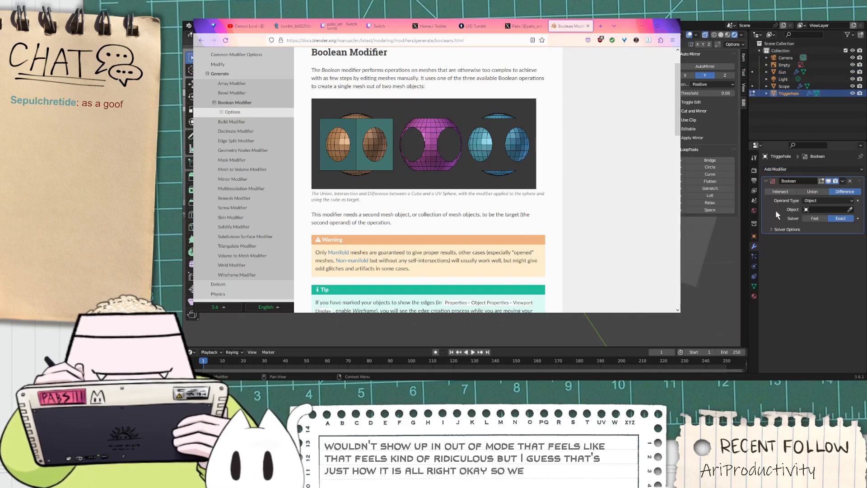
click(818, 210)
click(809, 221)
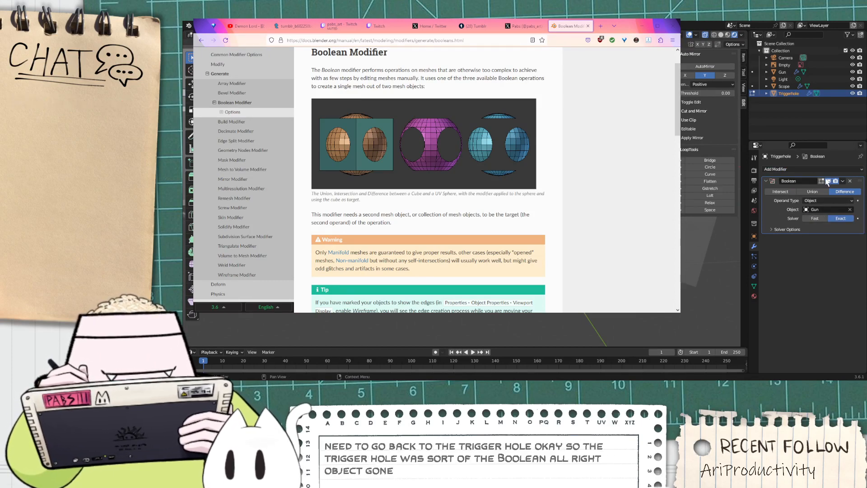
middle_drag(565, 204, 474, 199)
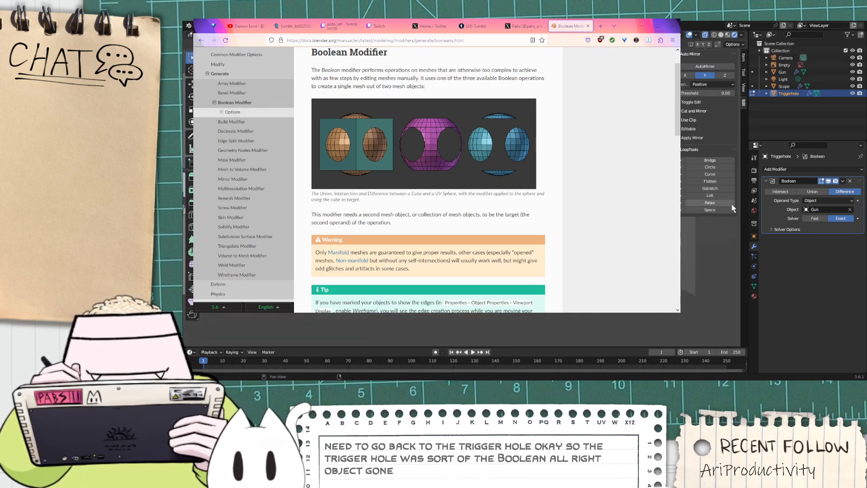
Step: Try the Intersect, Union and Difference operations on the Triggerhole's Boolean, and remove the modifier
click(777, 193)
middle_drag(474, 203, 587, 194)
click(800, 192)
click(843, 192)
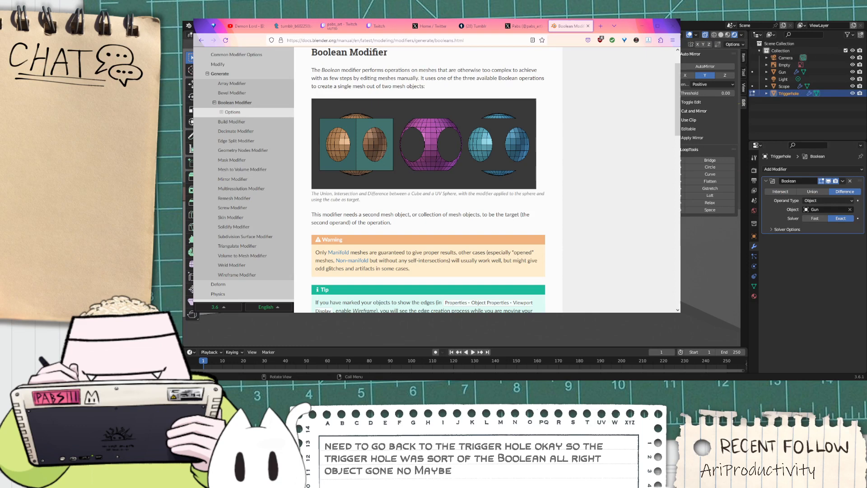
click(782, 192)
middle_drag(587, 194, 496, 199)
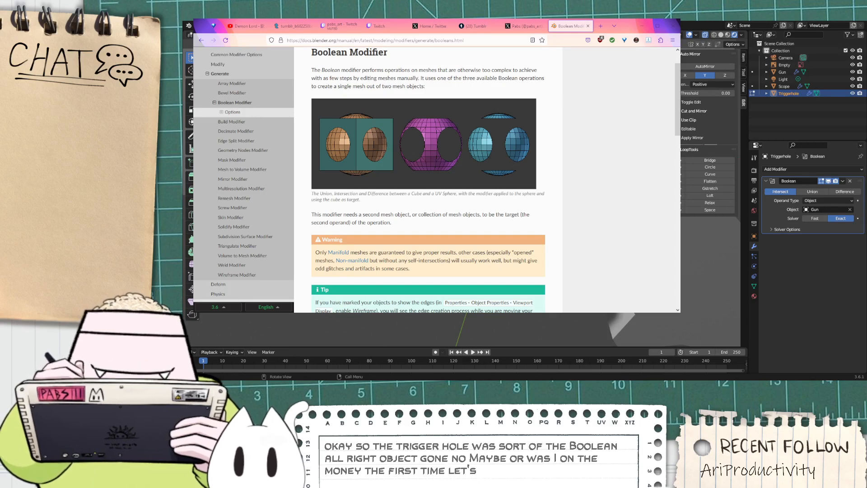
click(850, 180)
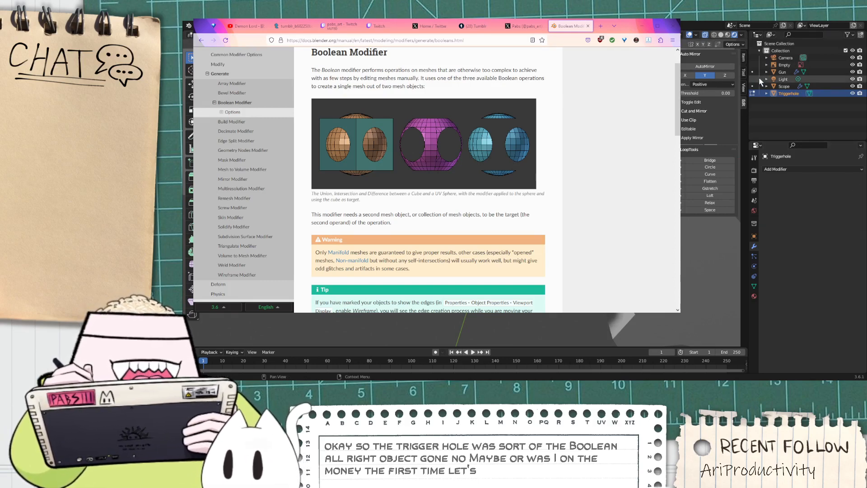
Step: Switch editing to the Gun and add a Boolean modifier set to Intersect with Triggerhole as its object, displayed in edit mode
click(835, 71)
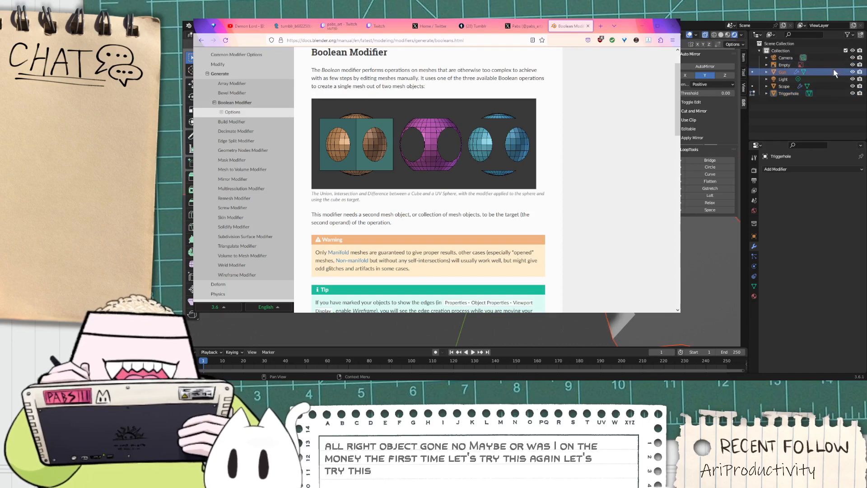
click(786, 170)
click(736, 207)
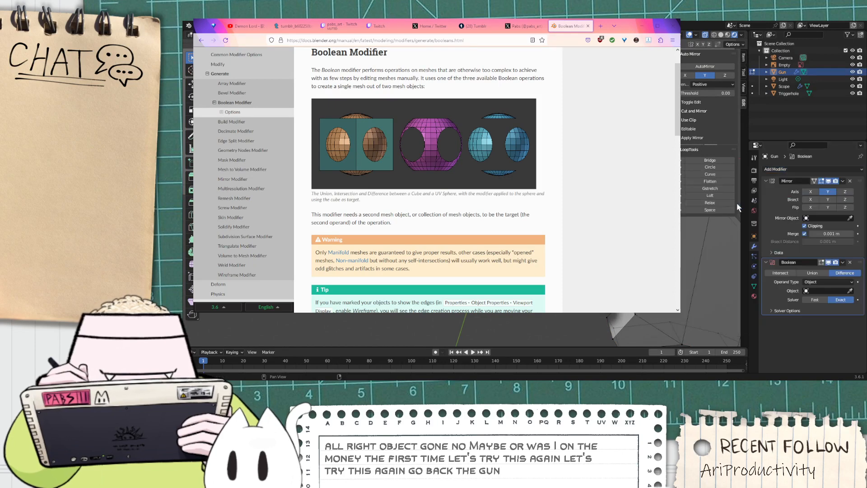
click(782, 273)
click(823, 282)
click(812, 290)
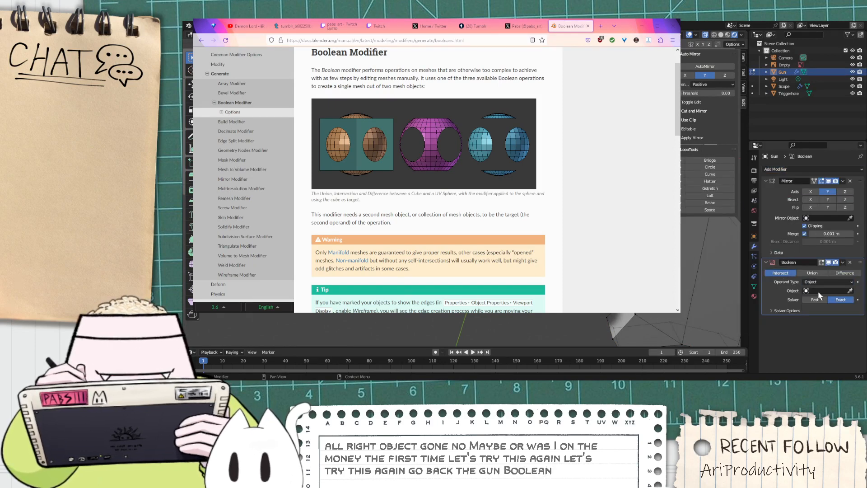
click(827, 291)
click(807, 310)
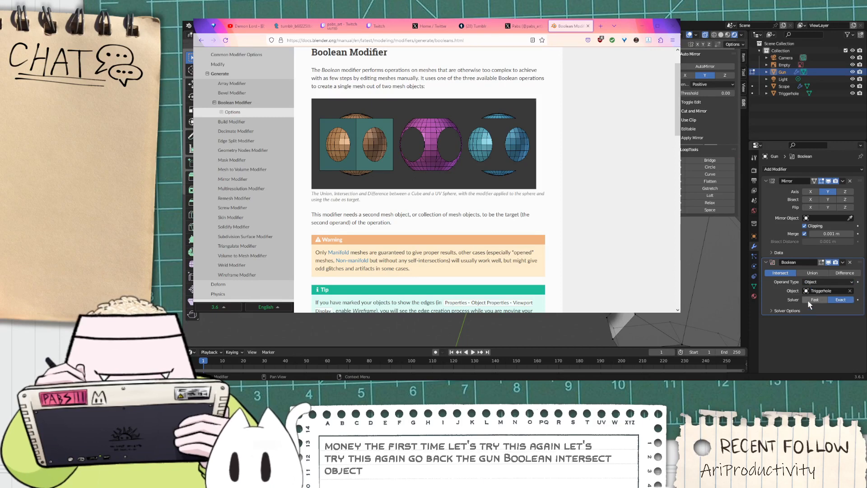
click(820, 264)
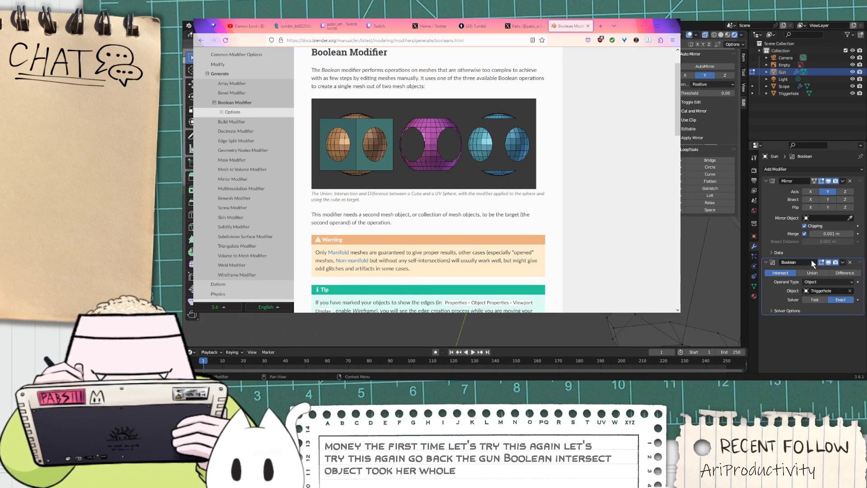
Step: Compare the Difference and Intersect operations on the Gun's Boolean, and remove the modifier
click(807, 273)
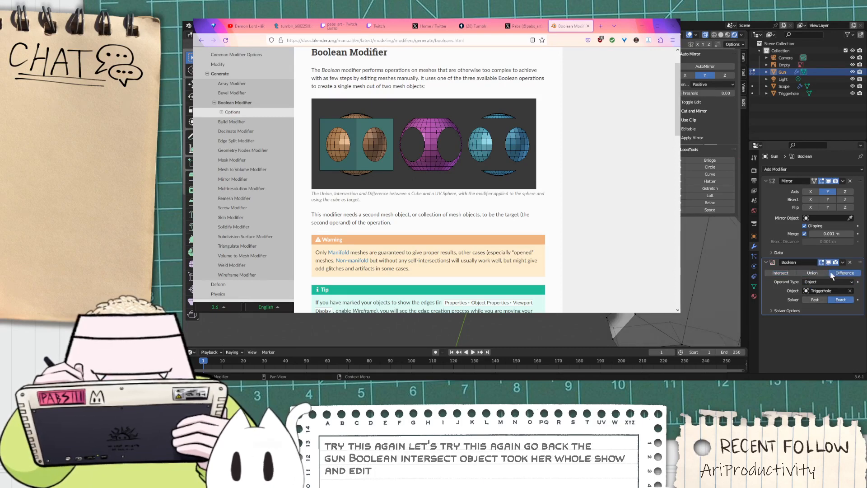
click(781, 273)
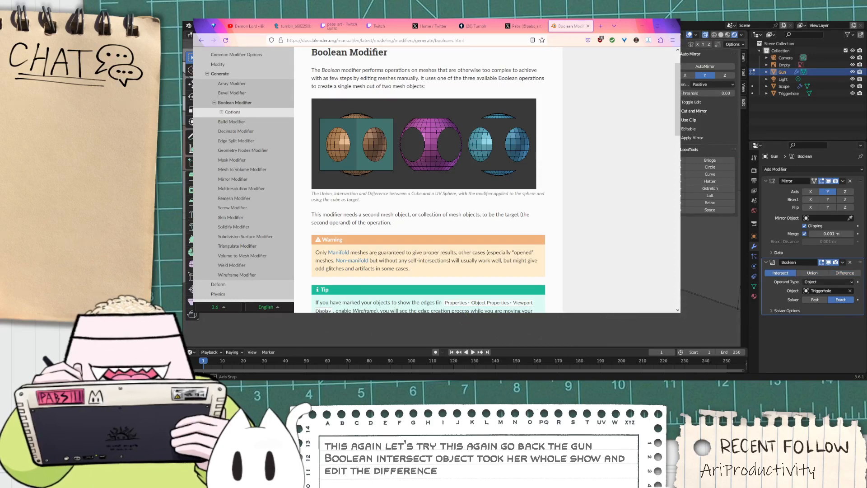
middle_drag(497, 203, 519, 201)
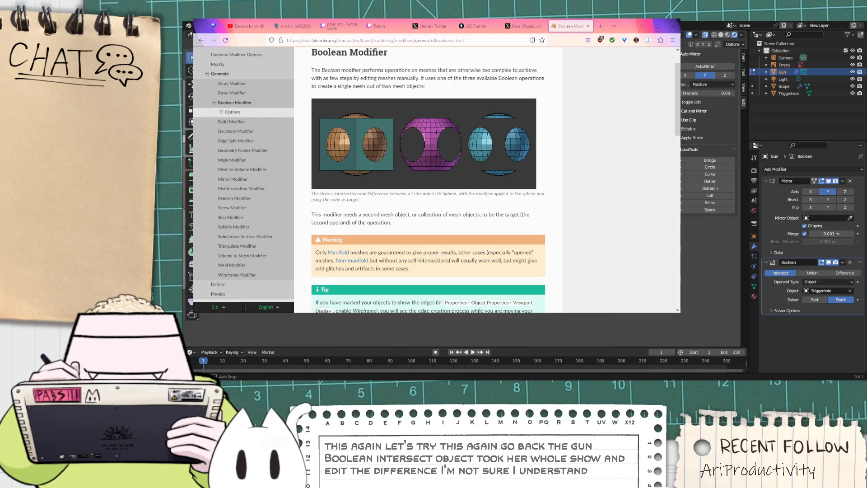
click(850, 263)
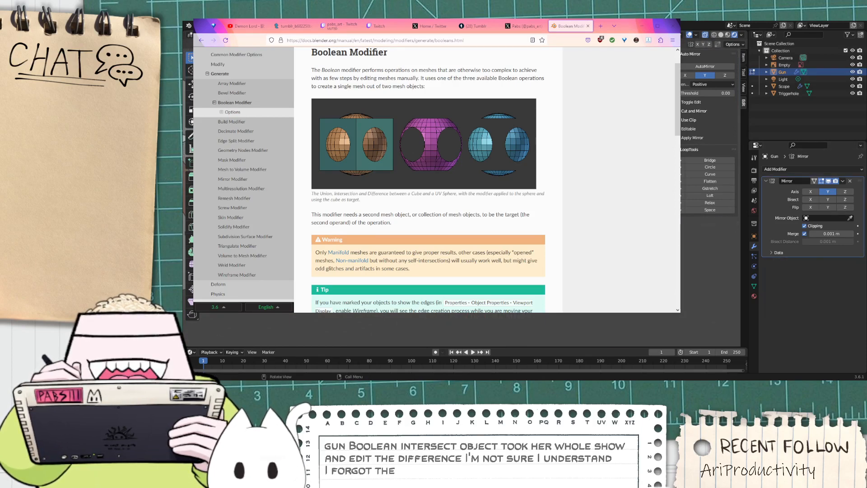
Step: Try applying the Gun's Mirror modifier in Object Mode, undo it, and return to Edit Mode
middle_drag(452, 204, 506, 204)
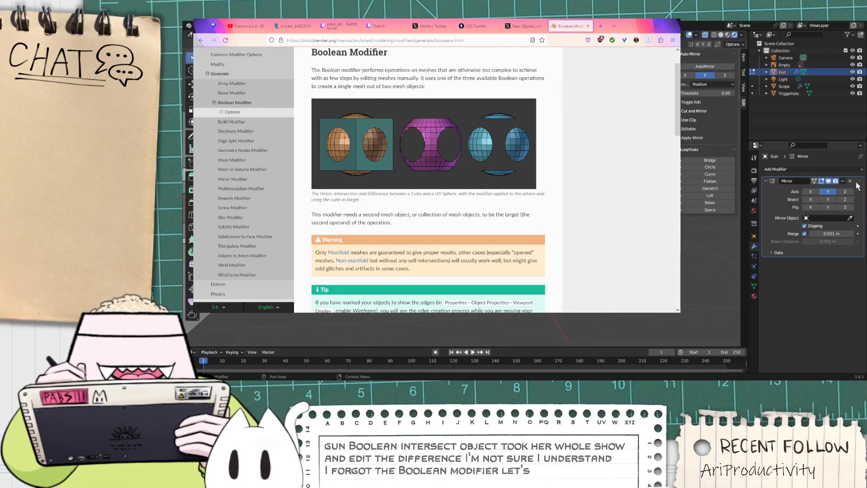
click(843, 180)
click(844, 181)
click(844, 181)
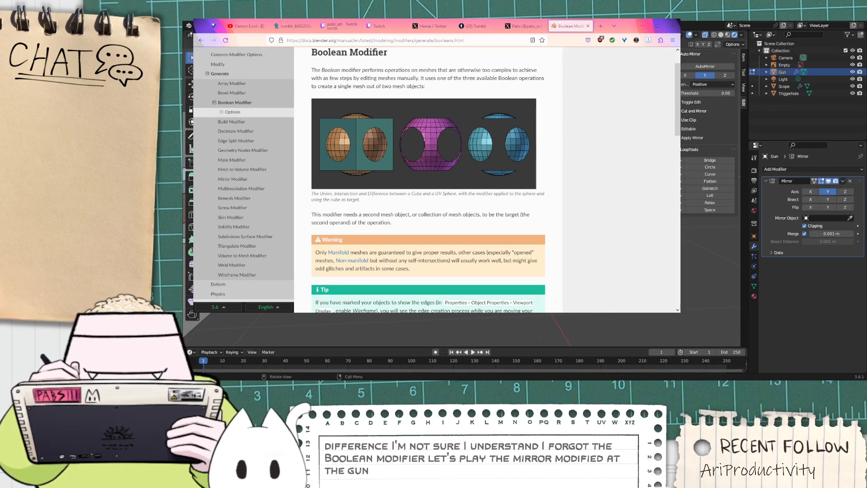
key(Tab)
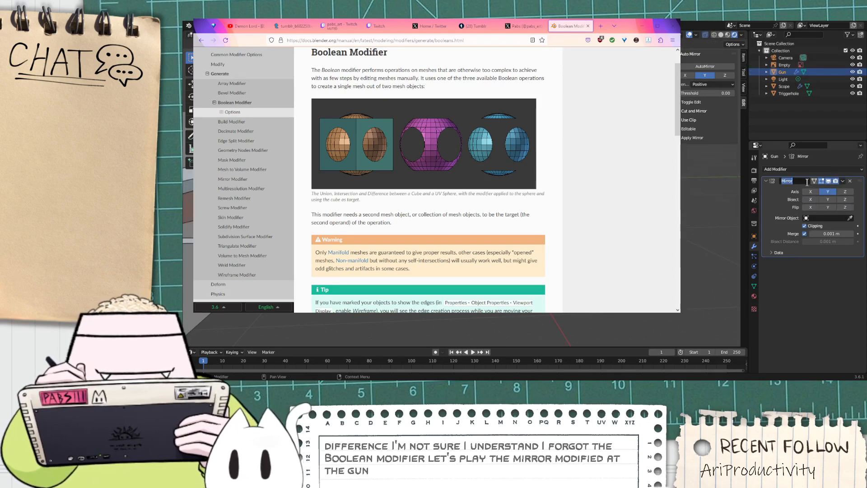
click(843, 181)
click(840, 191)
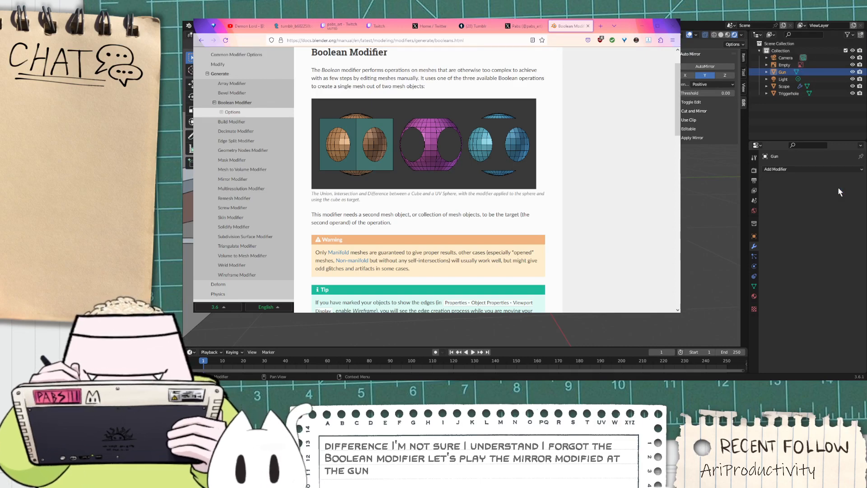
mouse_move(708, 210)
middle_down()
mouse_move(695, 202)
mouse_move(697, 210)
middle_up()
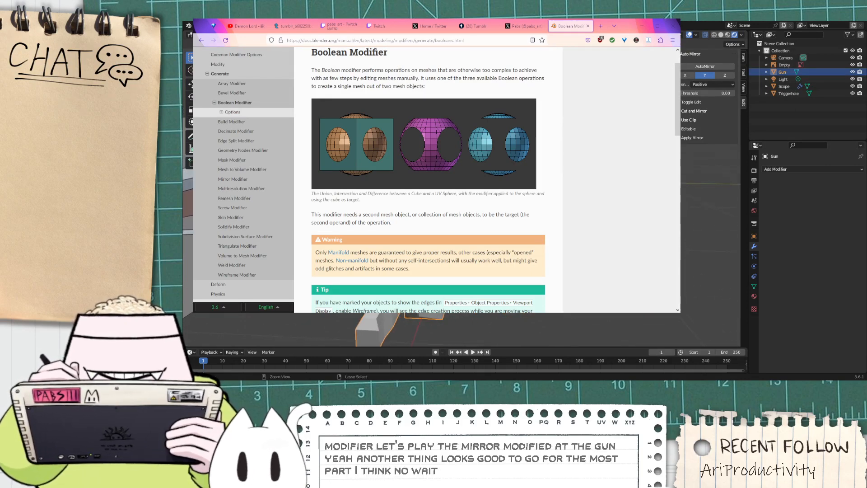
key(ctrl+z)
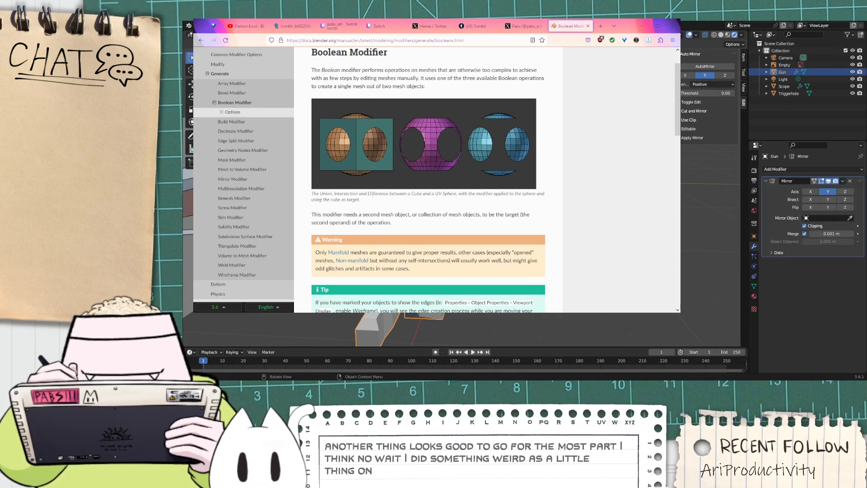
key(Tab)
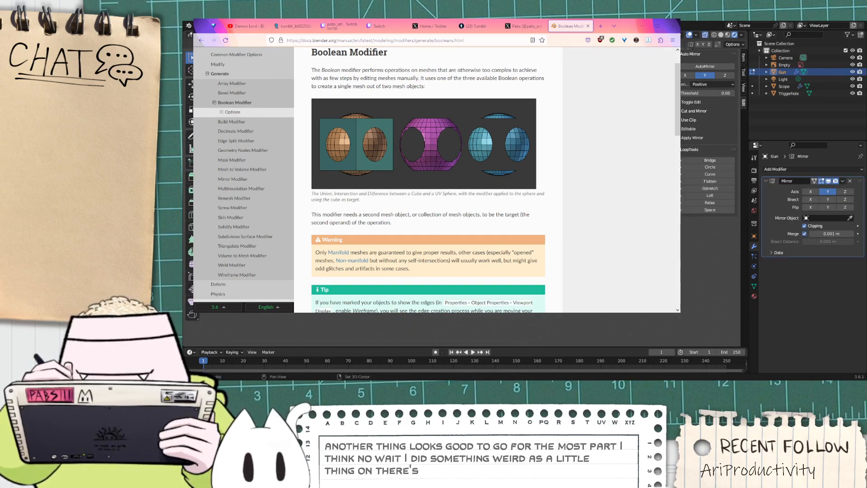
Step: Move the selected side faces at the end of the Gun's barrel along the Y axis
middle_drag(433, 199, 457, 194)
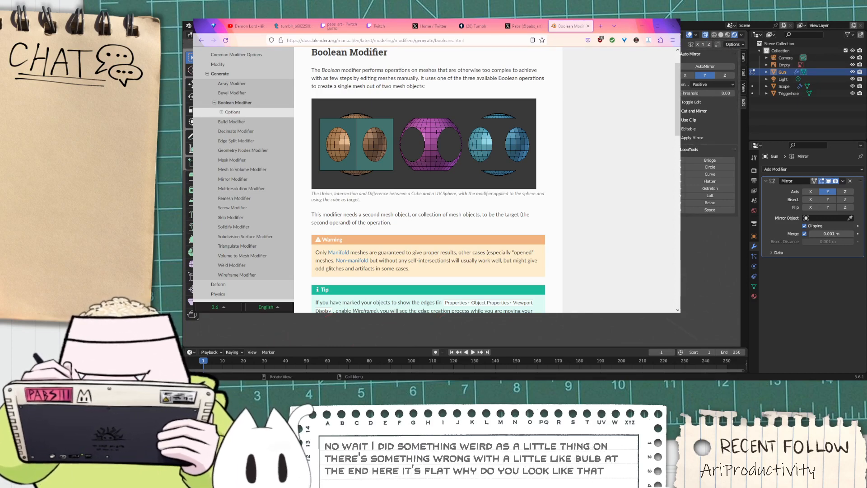
middle_drag(433, 189, 477, 196)
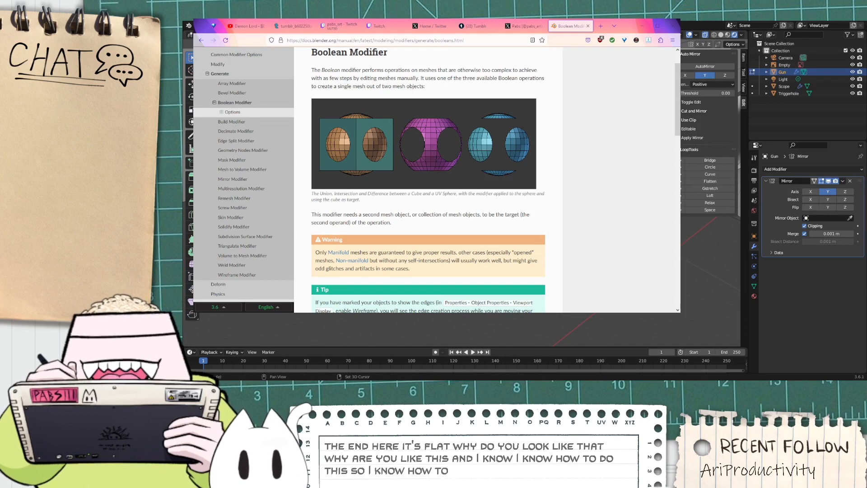
middle_drag(465, 199, 407, 187)
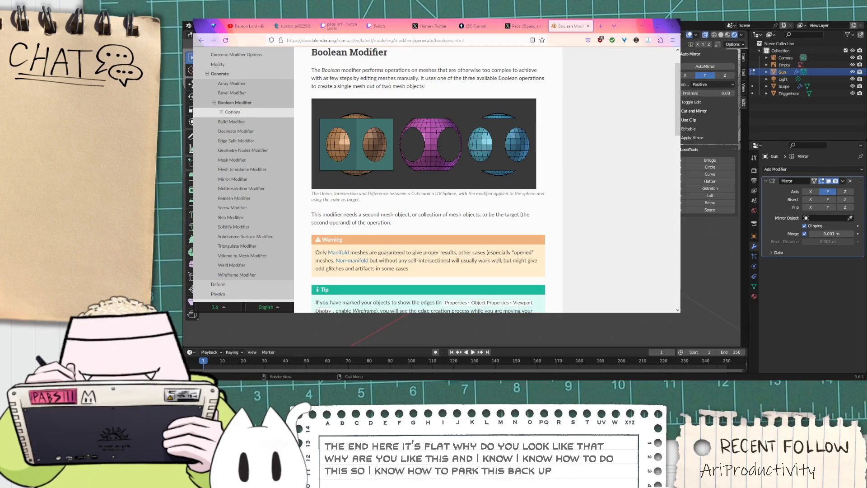
key(g)
key(y)
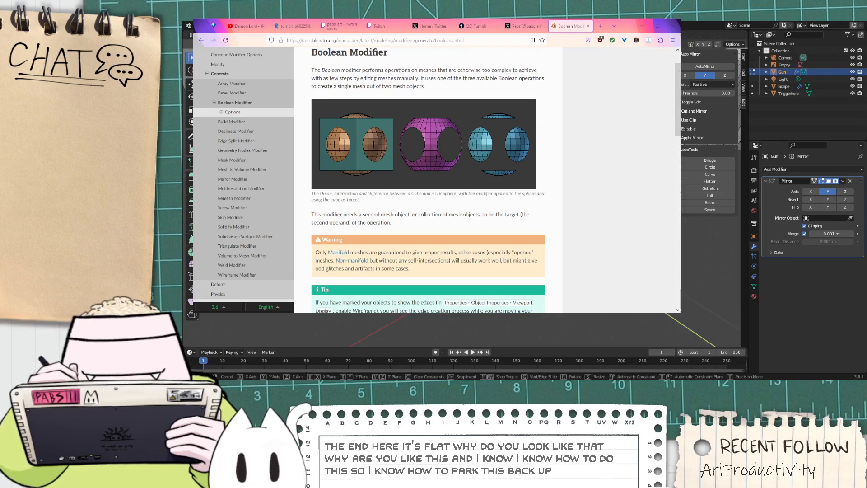
click(429, 194)
middle_drag(429, 195, 484, 203)
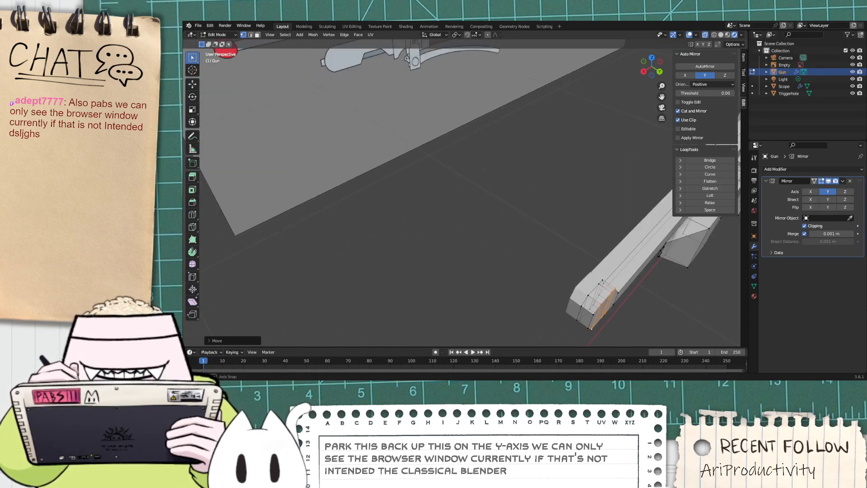
Step: Select only the front side face at the end of the Gun's barrel and move it slightly along the Y axis
middle_drag(601, 316, 567, 296)
shift+middle_drag(370, 275, 405, 266)
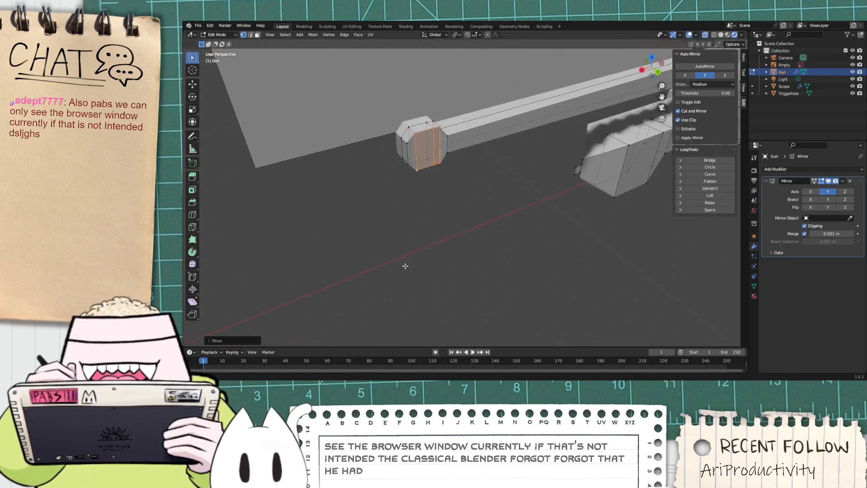
scroll(407, 257, up, 5)
shift+middle_drag(415, 175, 419, 188)
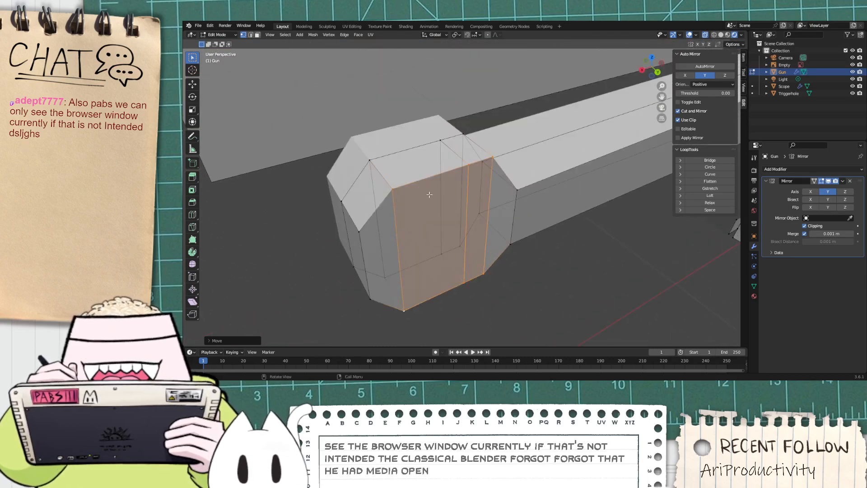
click(464, 281)
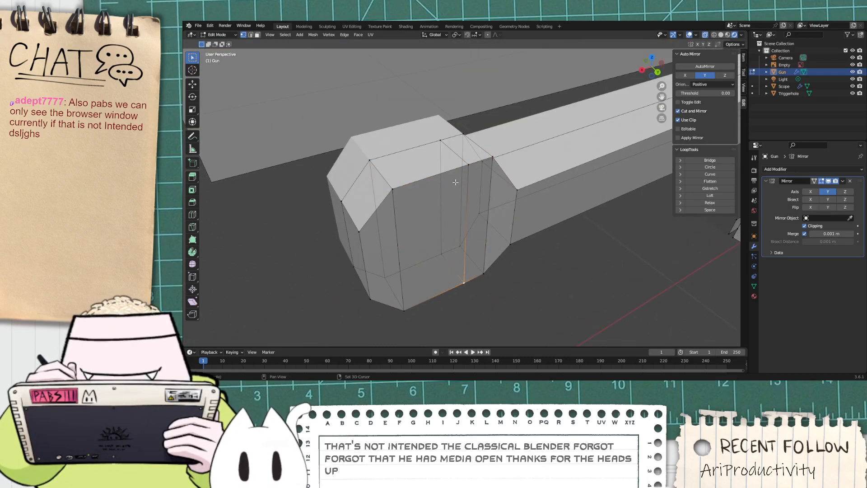
shift+click(467, 169)
shift+click(394, 189)
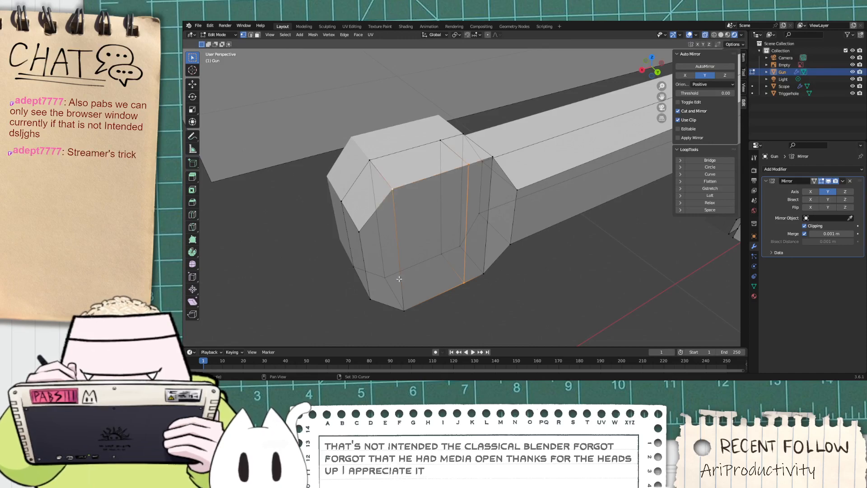
shift+click(405, 309)
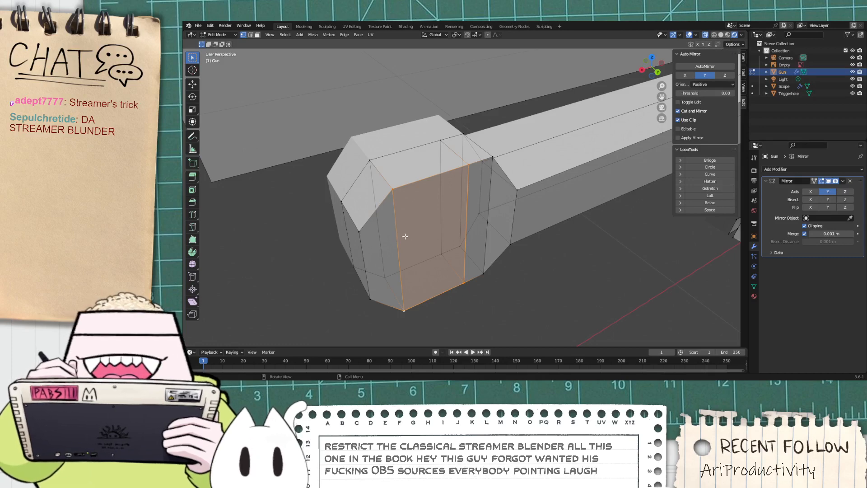
scroll(422, 245, down, 5)
middle_drag(432, 237, 405, 178)
scroll(370, 219, up, 4)
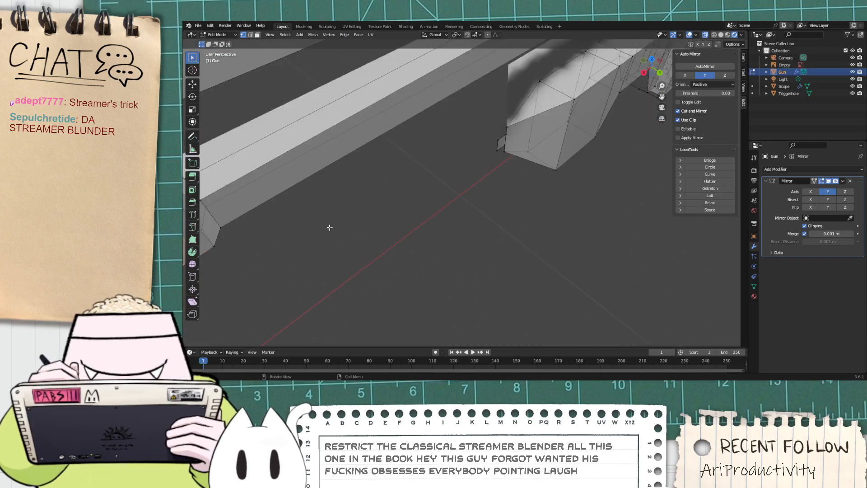
shift+middle_drag(335, 226, 368, 225)
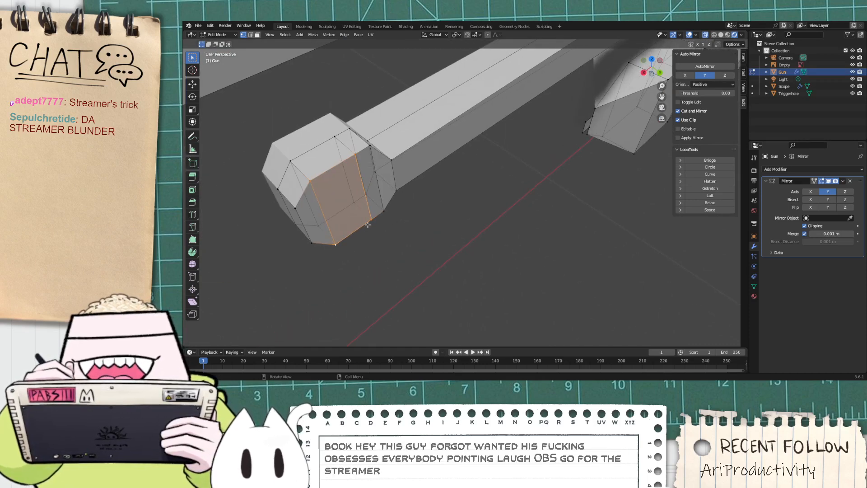
middle_drag(366, 227, 369, 225)
key(g)
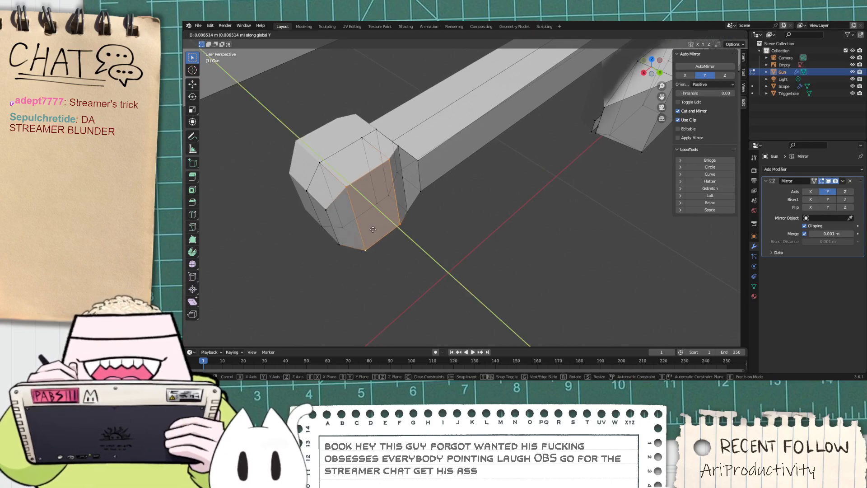
click(376, 230)
Step: Try moving the flattened front edge loop of the section beneath the barrel along the Y axis
middle_drag(485, 221, 316, 316)
shift+middle_drag(388, 317, 457, 185)
scroll(458, 185, up, 2)
scroll(459, 113, down, 2)
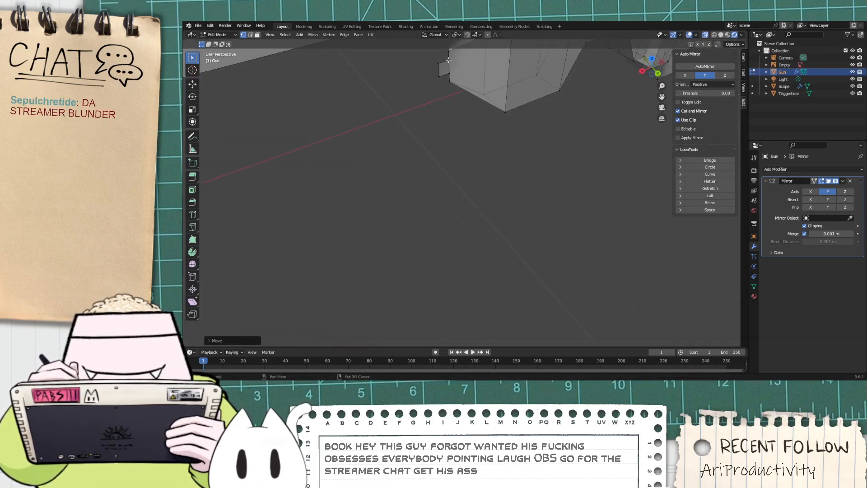
shift+middle_drag(454, 91, 436, 52)
scroll(464, 176, up, 5)
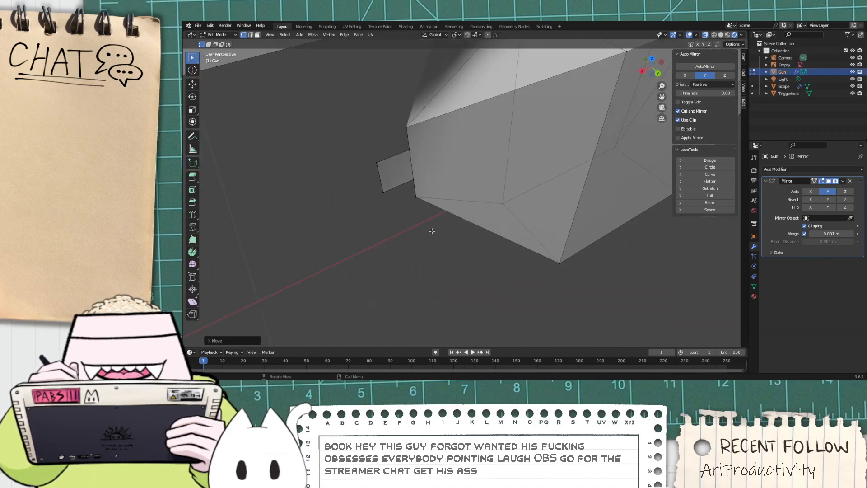
alt+click(404, 172)
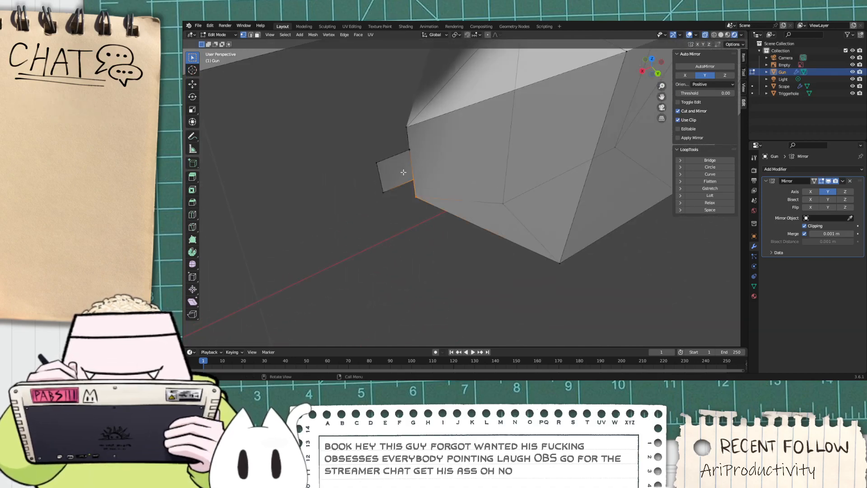
alt+click(411, 192)
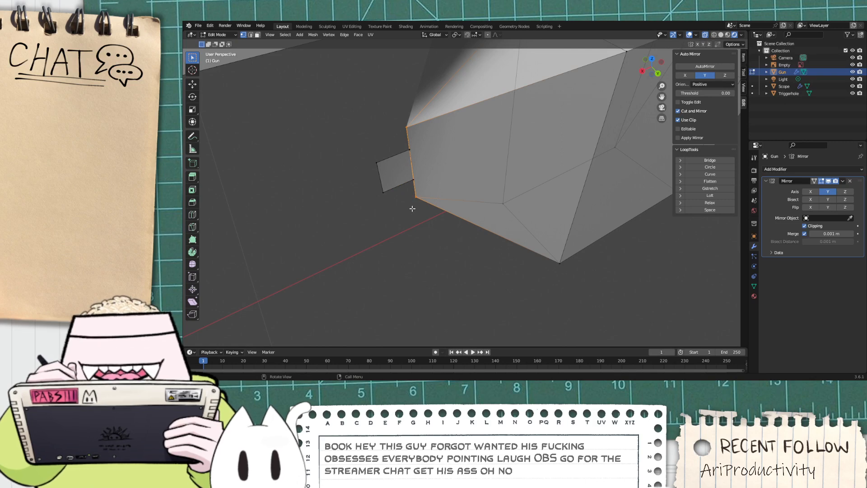
key(g)
key(y)
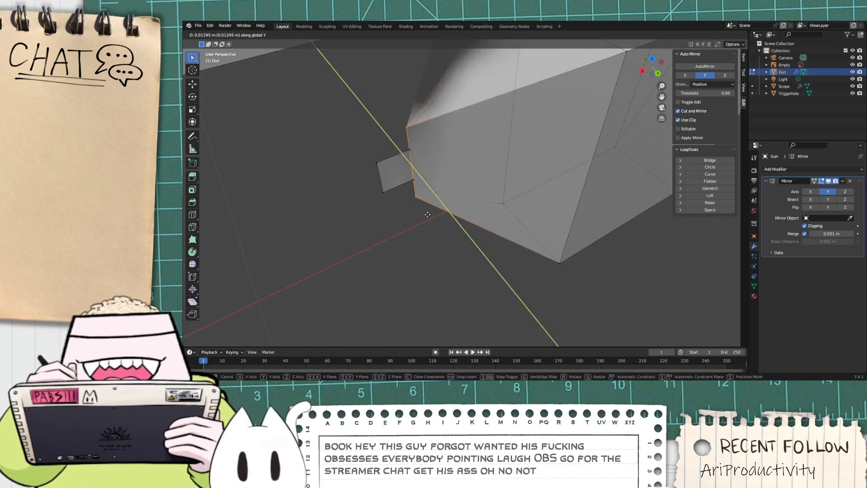
click(492, 261)
middle_drag(425, 271, 434, 273)
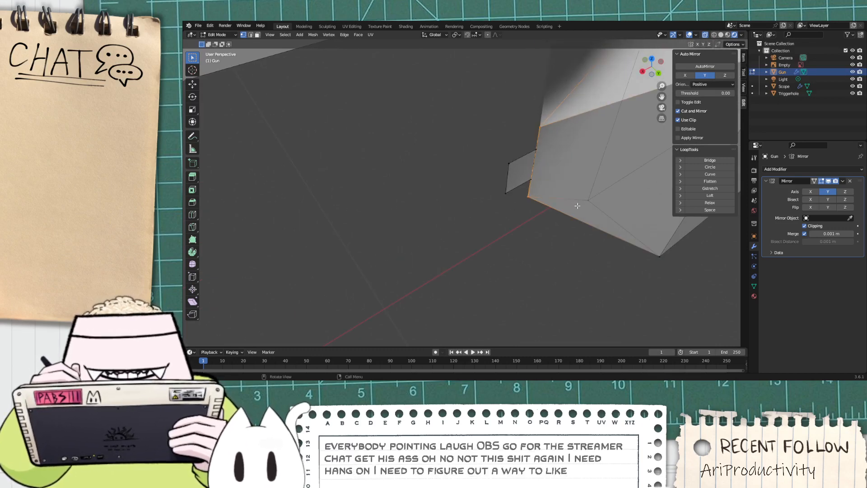
Step: Try once more to shift the lower section's flattened front loop along Y
key(g)
key(y)
key(y)
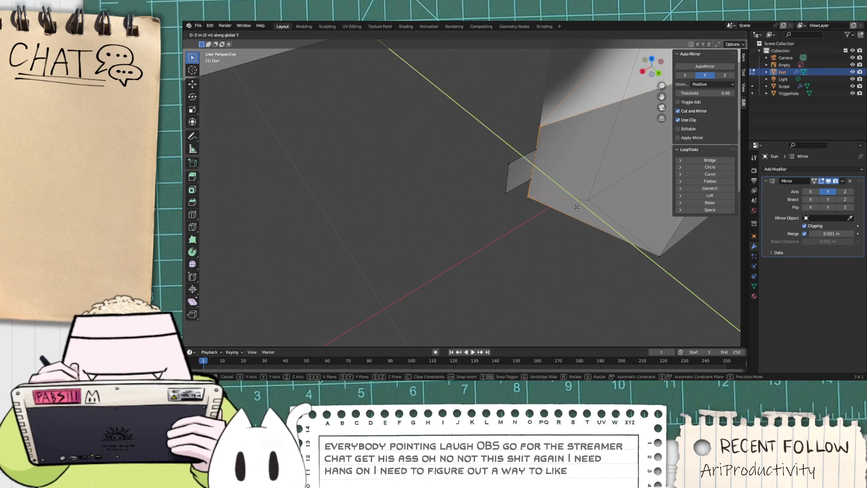
click(601, 209)
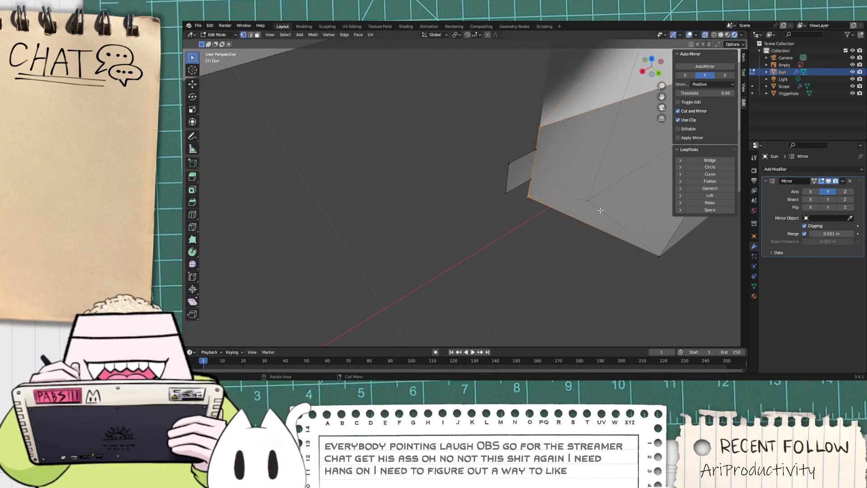
scroll(597, 205, down, 10)
scroll(585, 208, up, 5)
scroll(528, 204, up, 6)
scroll(536, 191, down, 3)
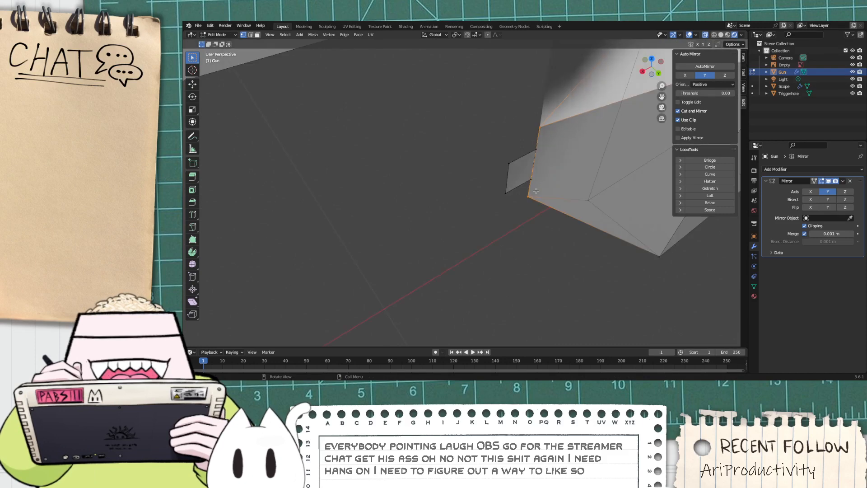
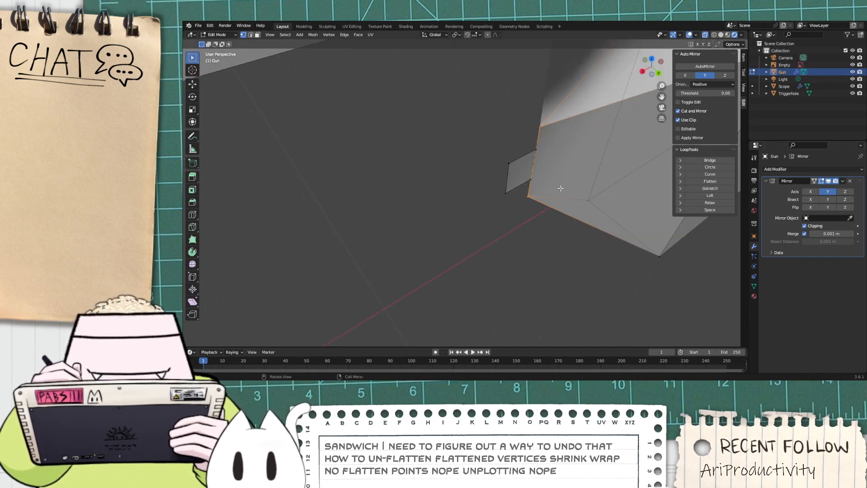
Step: Delete the vertices of the flattened tip and its small nub at the front of the section beneath the barrel
scroll(560, 189, down, 3)
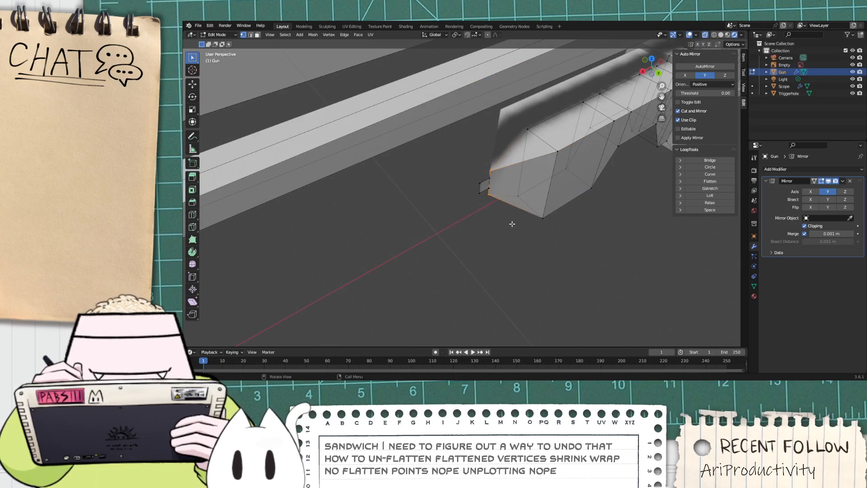
drag(513, 224, 452, 168)
scroll(504, 222, up, 3)
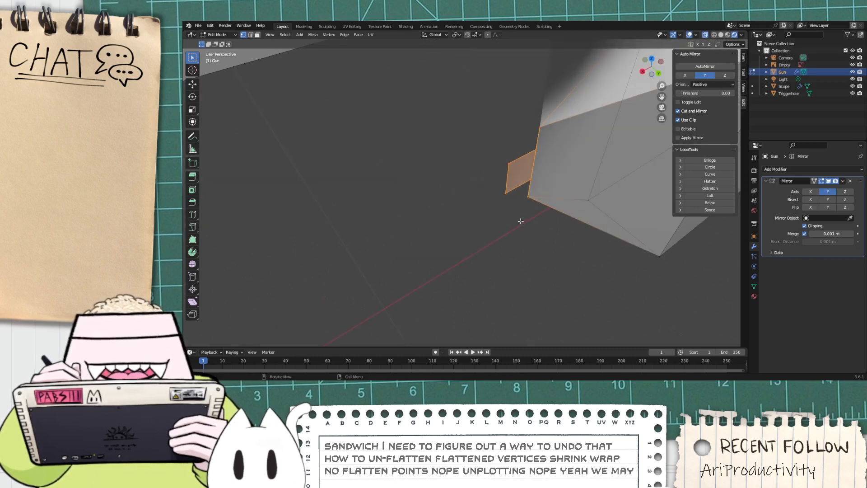
scroll(521, 221, down, 3)
key(x)
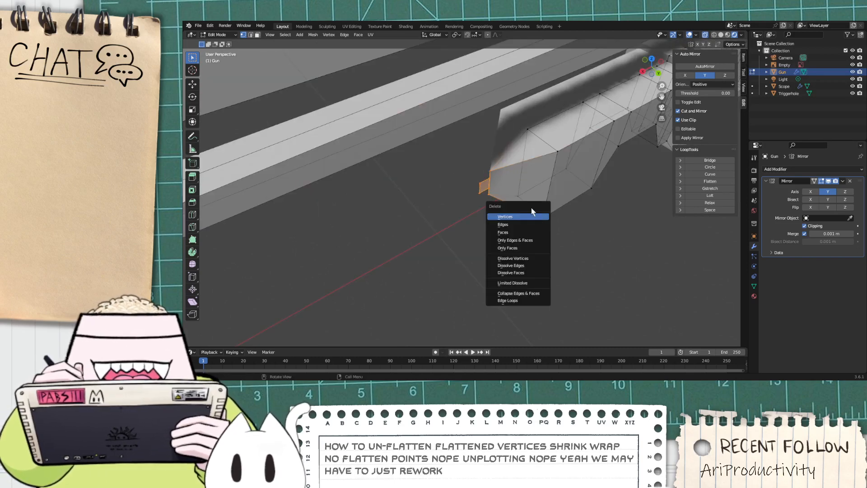
click(540, 215)
Step: Extrude the open front edge loop of the section beneath the barrel forward and scale it down into a taper
alt+click(540, 213)
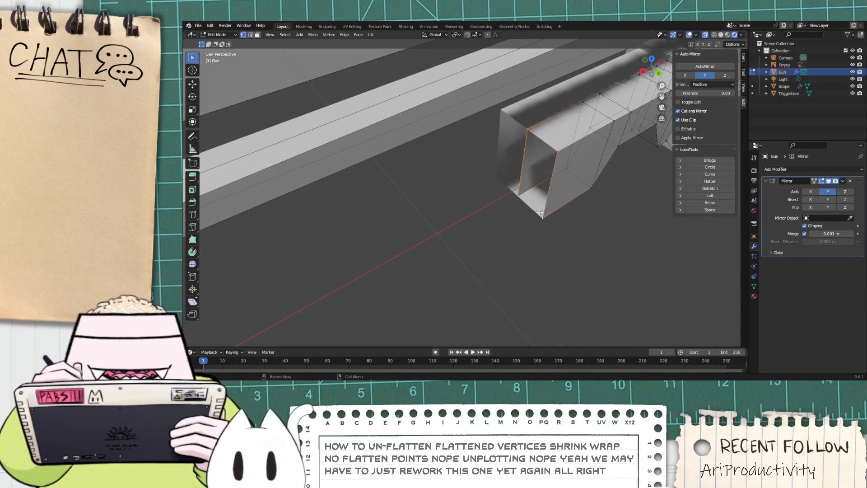
scroll(538, 213, up, 4)
scroll(561, 213, down, 4)
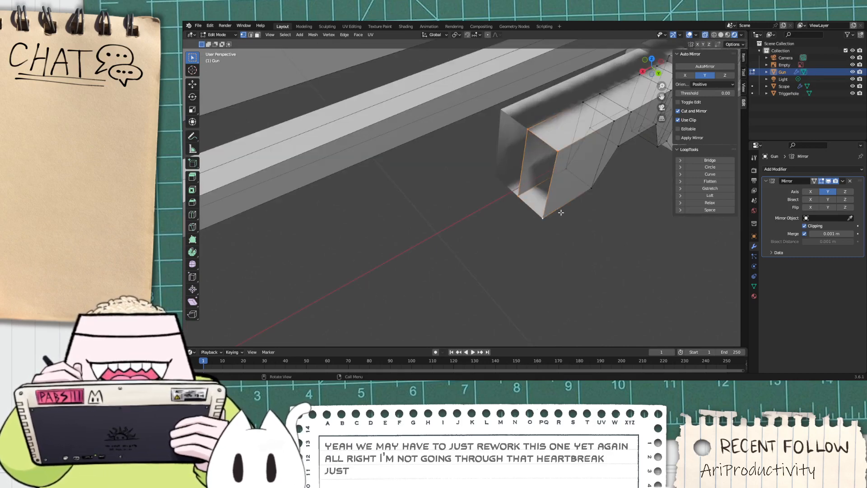
key(e)
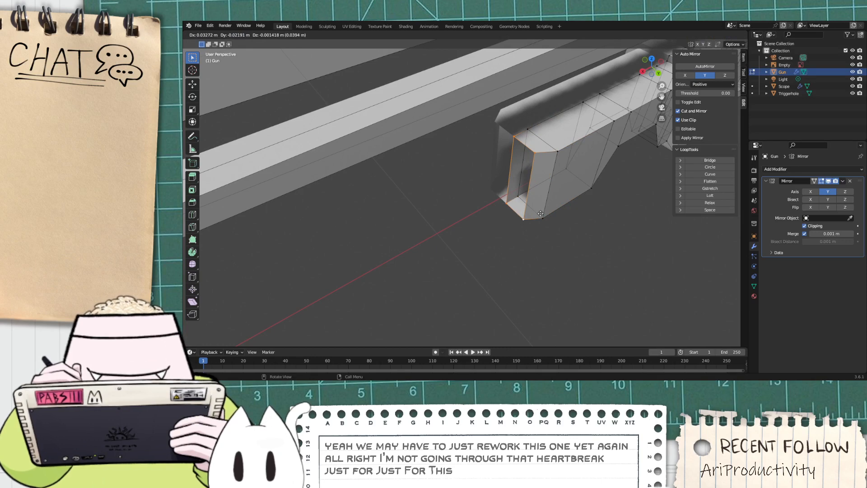
click(538, 213)
key(s)
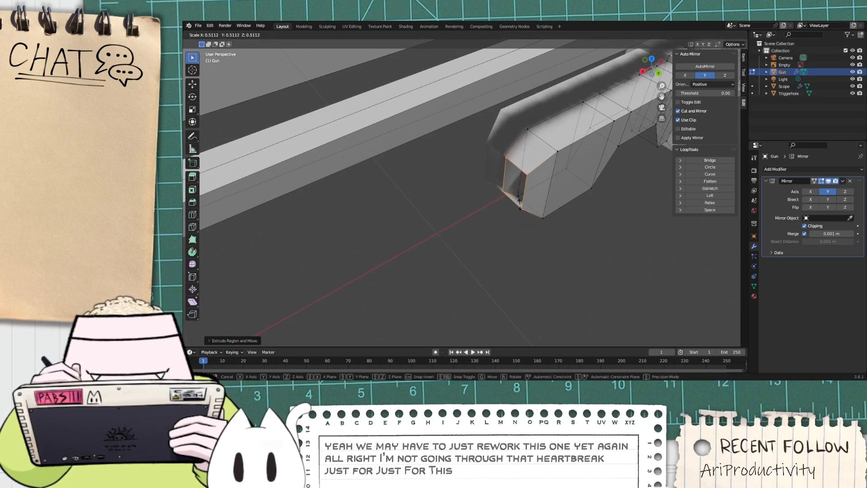
click(519, 195)
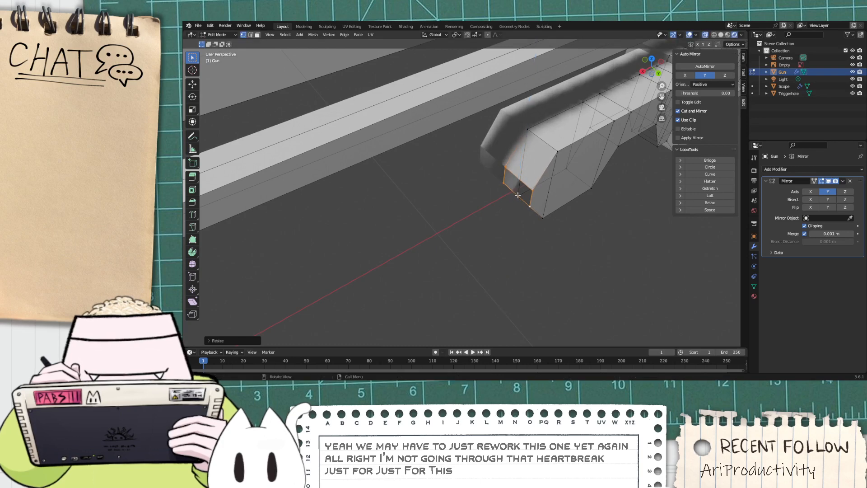
Step: Scale the tapered tip's edge loop along the Y axis and extrude it about 0.035 m along X as a small nub
key(s)
key(y)
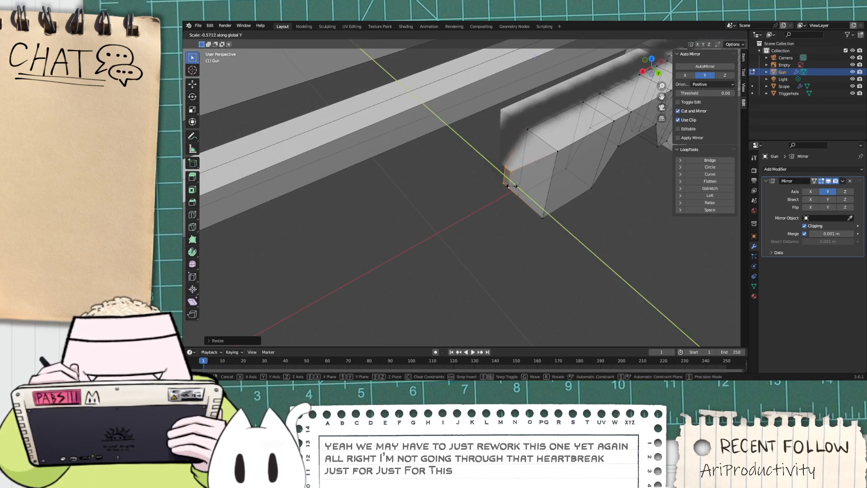
click(516, 185)
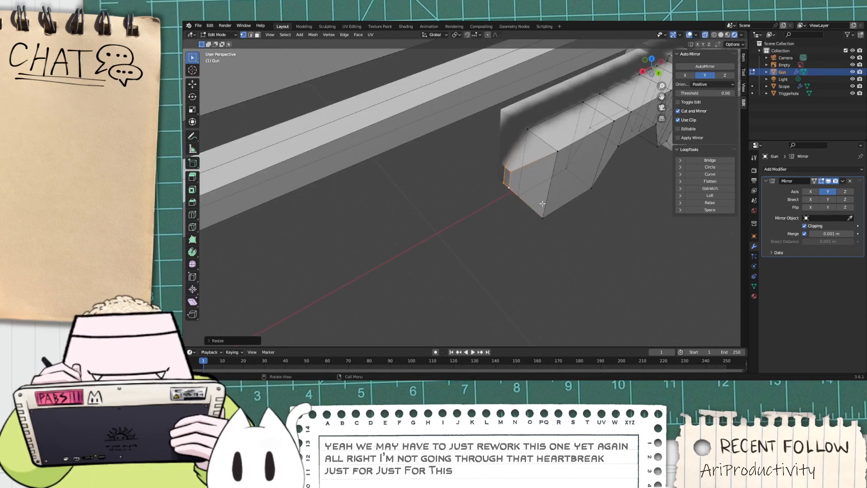
key(g)
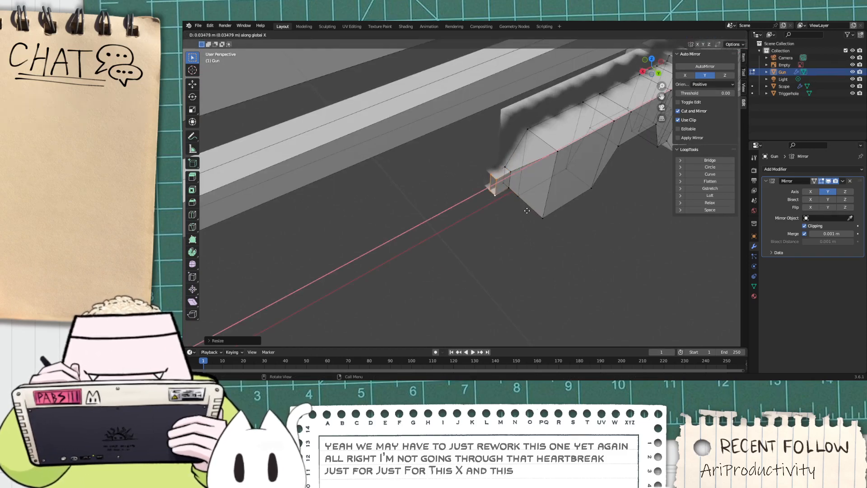
click(528, 210)
scroll(524, 203, up, 3)
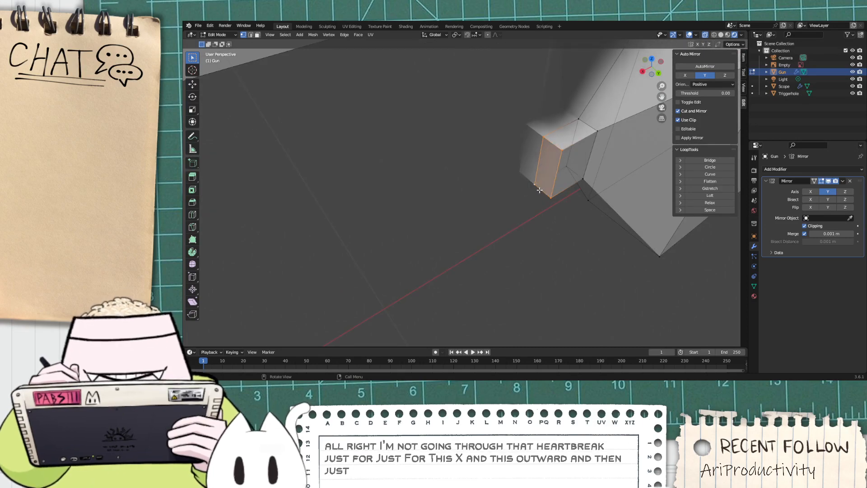
Step: Compare the rebuilt tip with the reference in the back orthographic view and examine the Gun's underside around the curved grip
scroll(542, 194, down, 6)
middle_drag(543, 194, 504, 127)
click(656, 73)
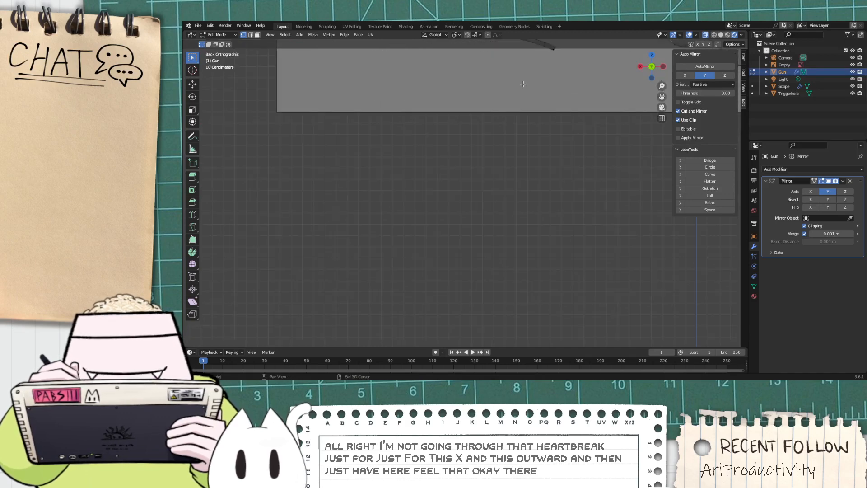
shift+middle_drag(527, 83, 566, 227)
scroll(565, 227, up, 6)
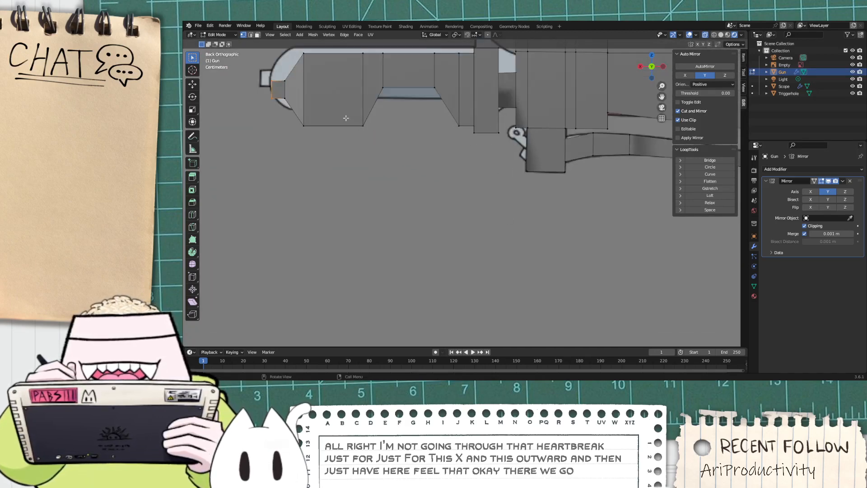
scroll(341, 103, down, 8)
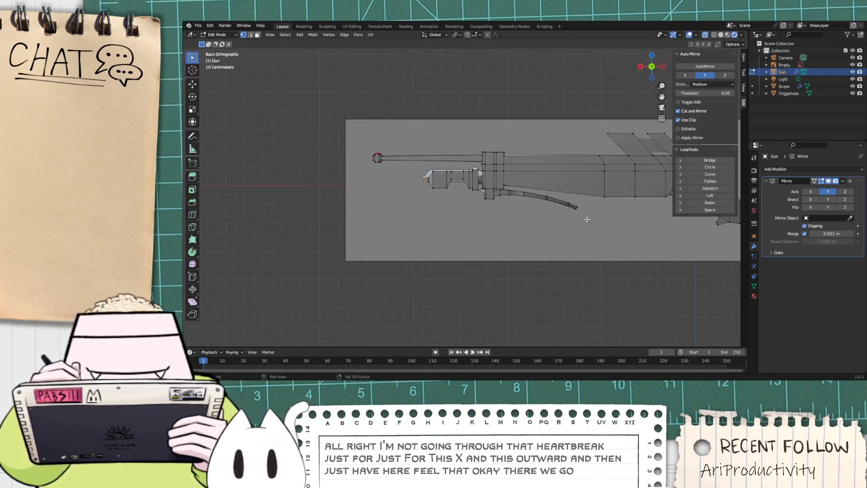
shift+middle_drag(579, 215, 442, 228)
scroll(398, 226, up, 6)
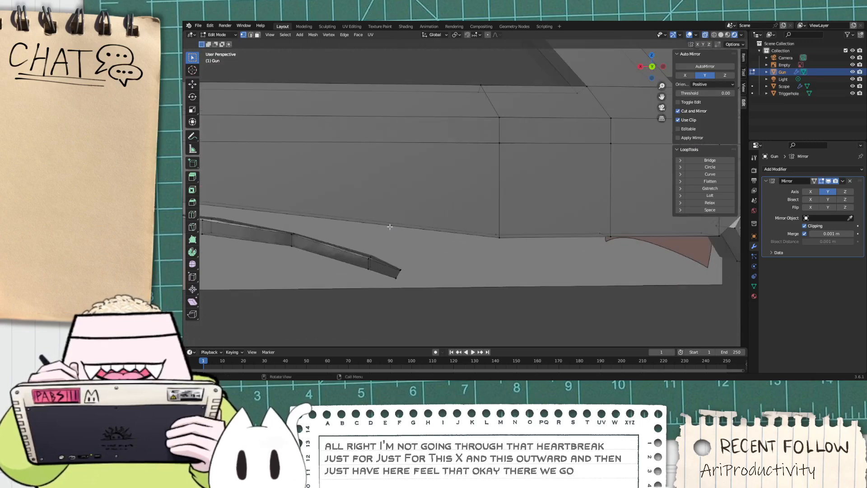
scroll(389, 227, down, 3)
middle_drag(379, 243, 460, 205)
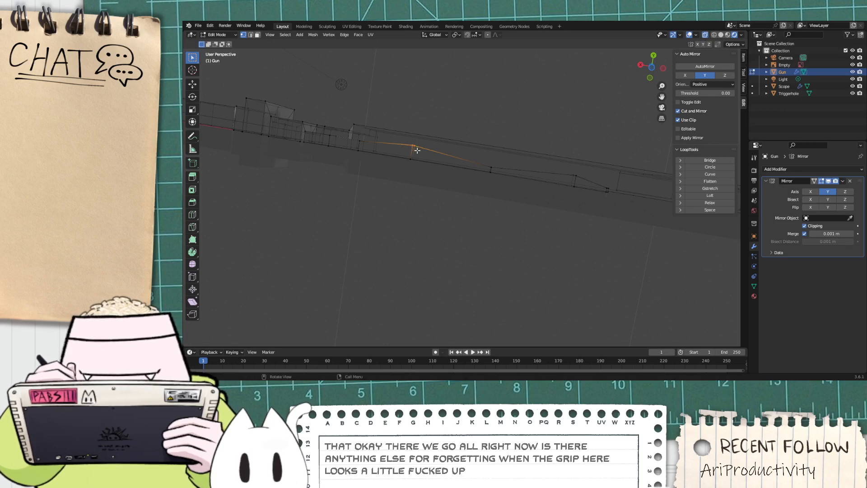
Step: Move the side vertices at three points of the curved grip along the Y axis to even out its thickness
key(g)
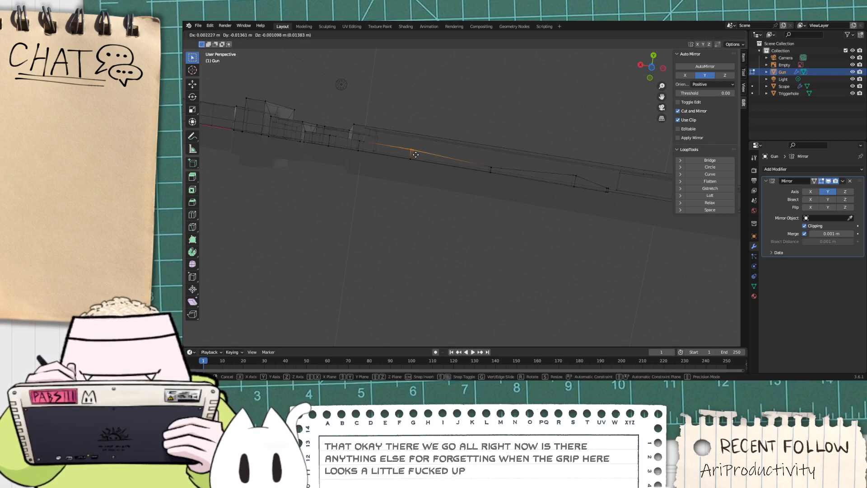
key(y)
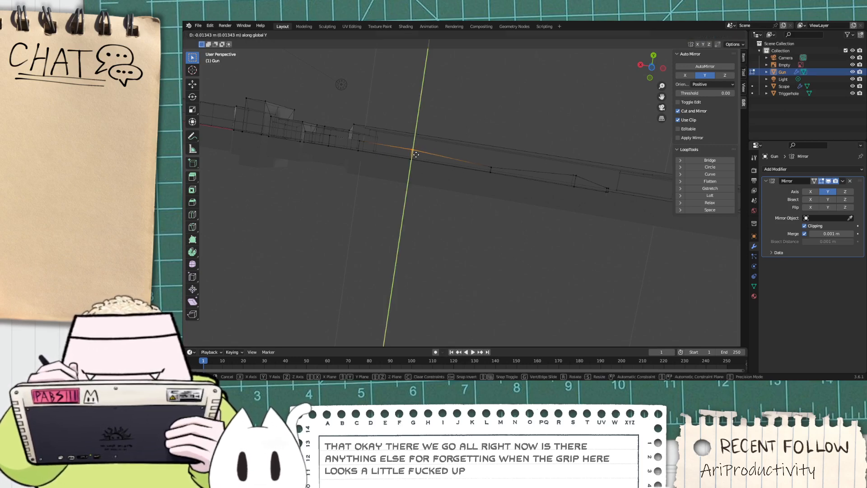
click(416, 155)
drag(497, 167, 497, 167)
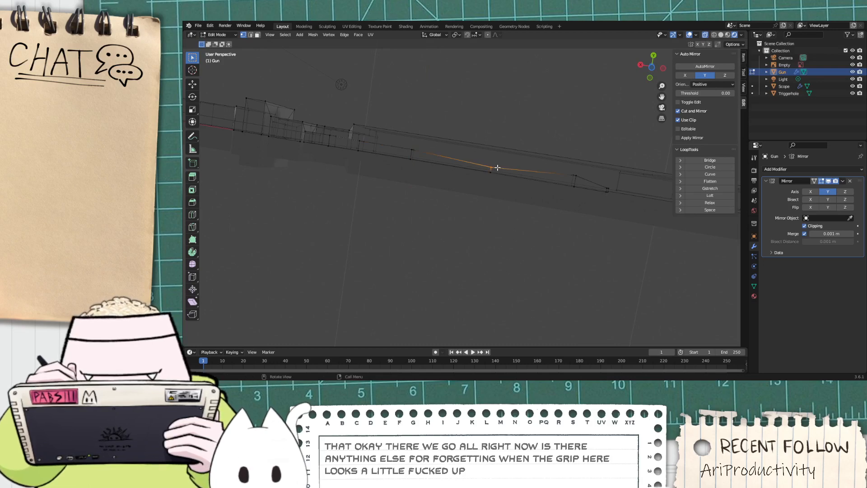
key(g)
key(y)
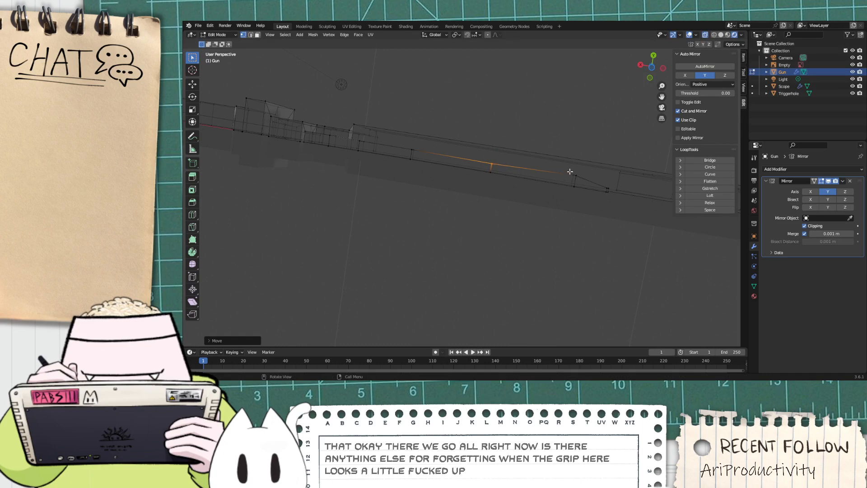
key(g)
key(y)
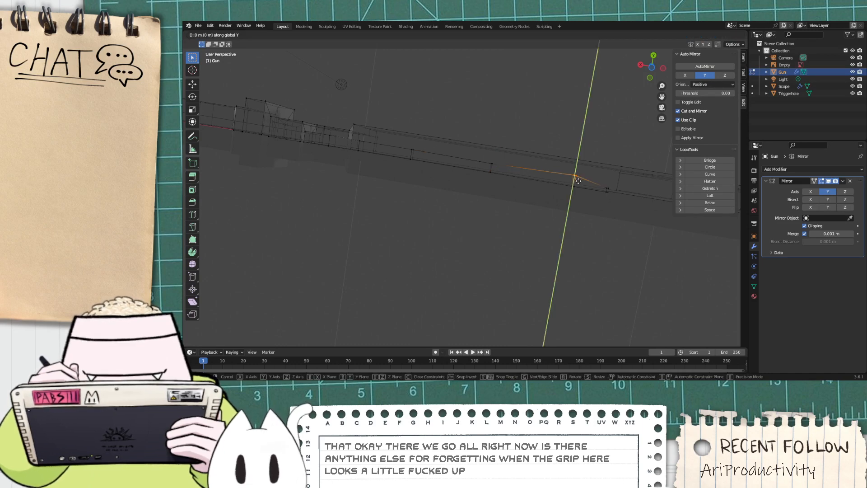
click(579, 182)
Step: Return the Gun to Object Mode and apply its Mirror modifier
middle_drag(579, 182, 651, 243)
middle_drag(573, 248, 525, 244)
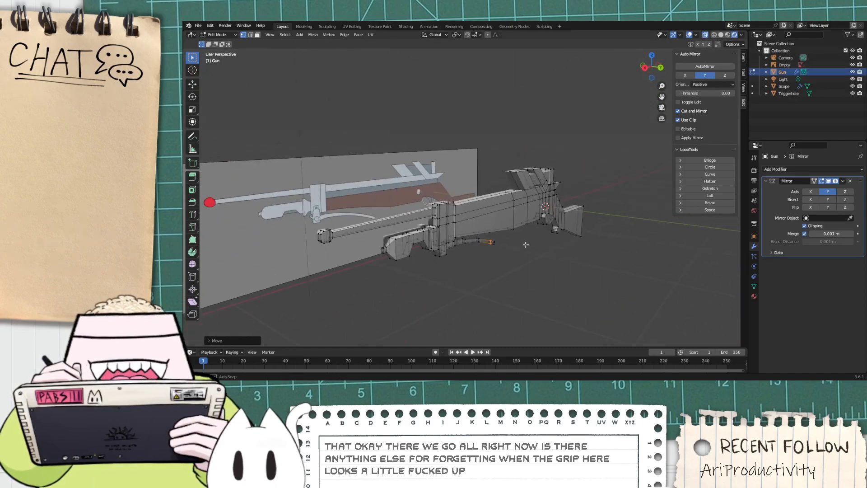
scroll(531, 250, up, 4)
scroll(531, 250, up, 1)
middle_drag(625, 287, 605, 208)
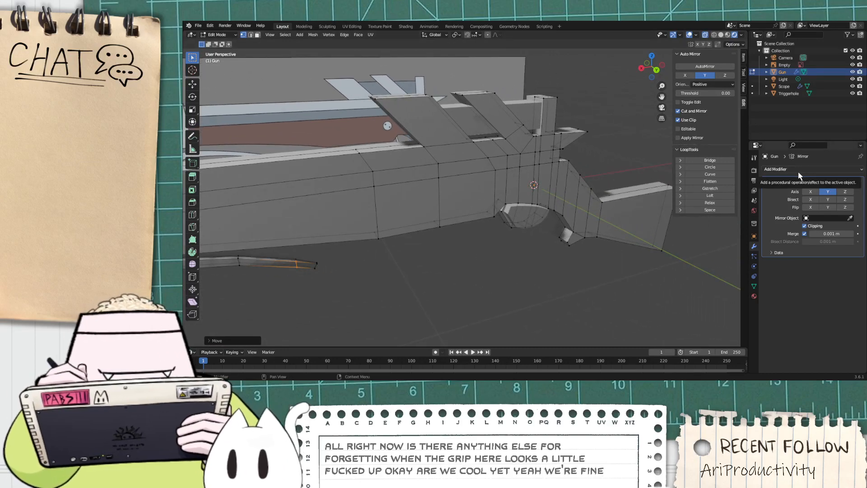
click(227, 35)
click(225, 43)
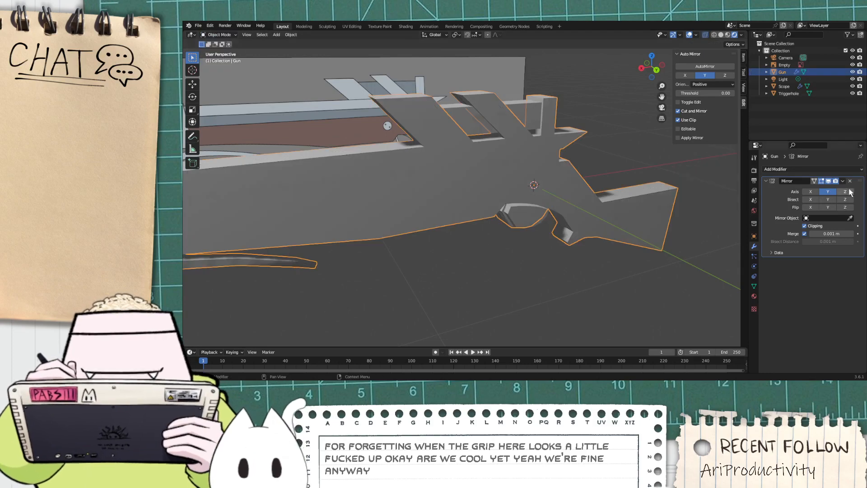
click(843, 181)
click(828, 189)
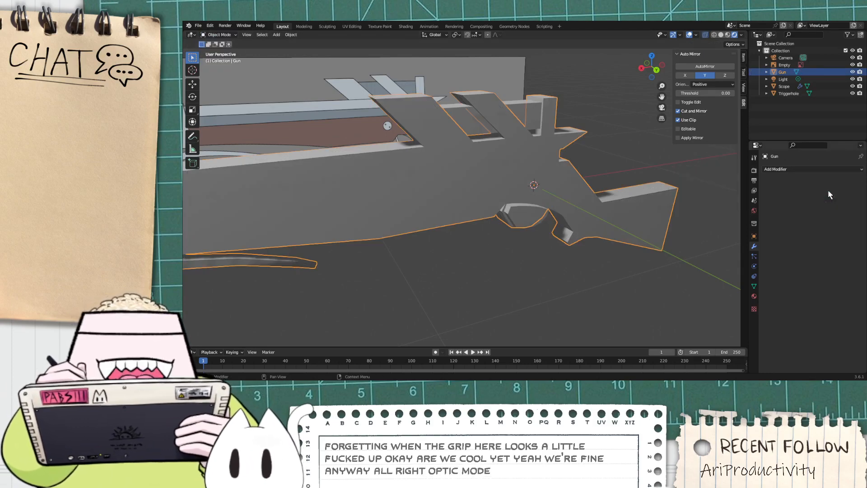
middle_drag(533, 225, 636, 244)
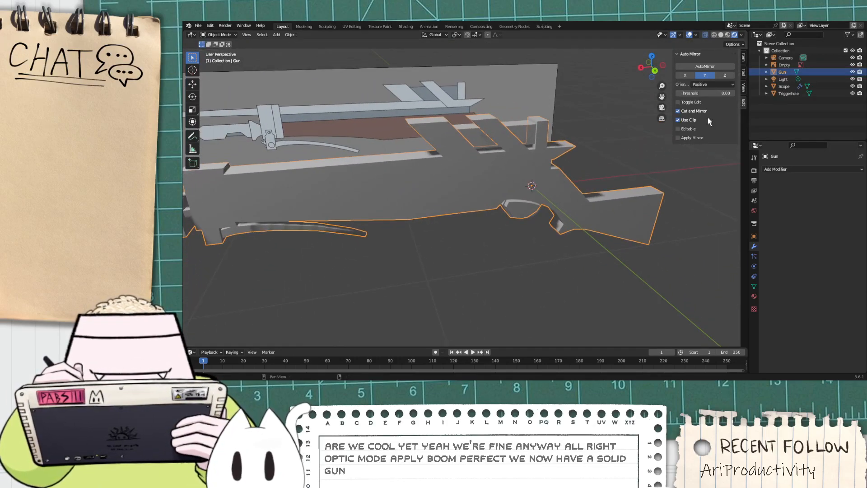
Step: Add a Boolean modifier to the Gun with Triggerhole as the Difference object
click(767, 86)
click(783, 169)
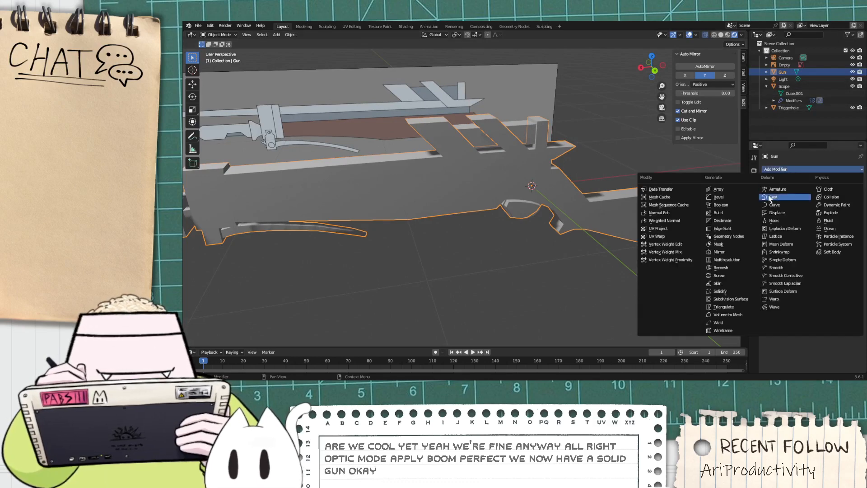
click(719, 208)
scroll(719, 210, up, 2)
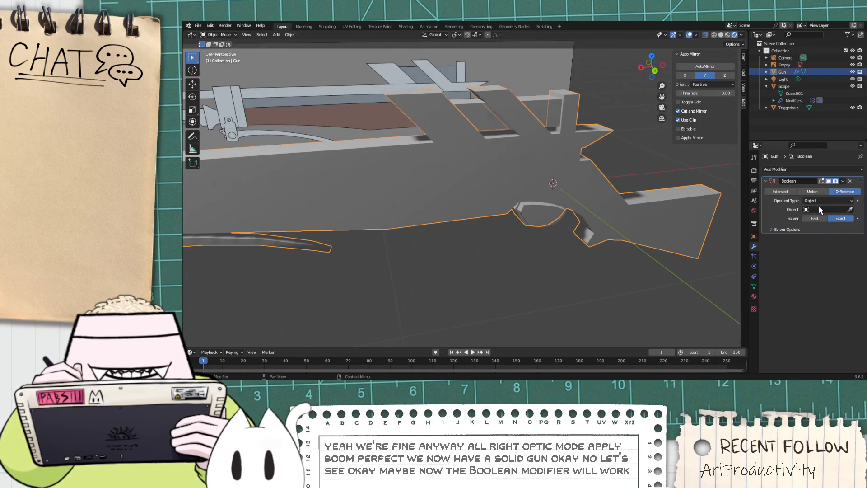
click(820, 209)
click(803, 227)
scroll(625, 256, up, 2)
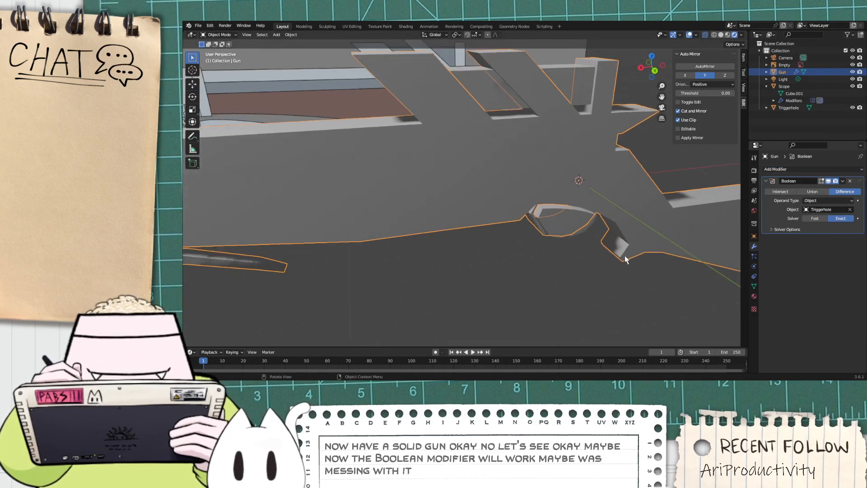
Step: Try the Intersect, Union and Difference operations on the Gun's Boolean, and remove the modifier
click(778, 191)
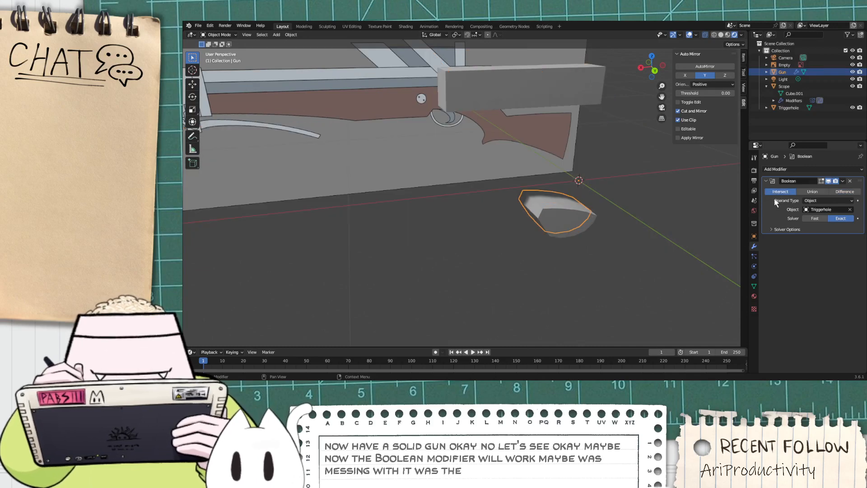
click(813, 191)
click(833, 193)
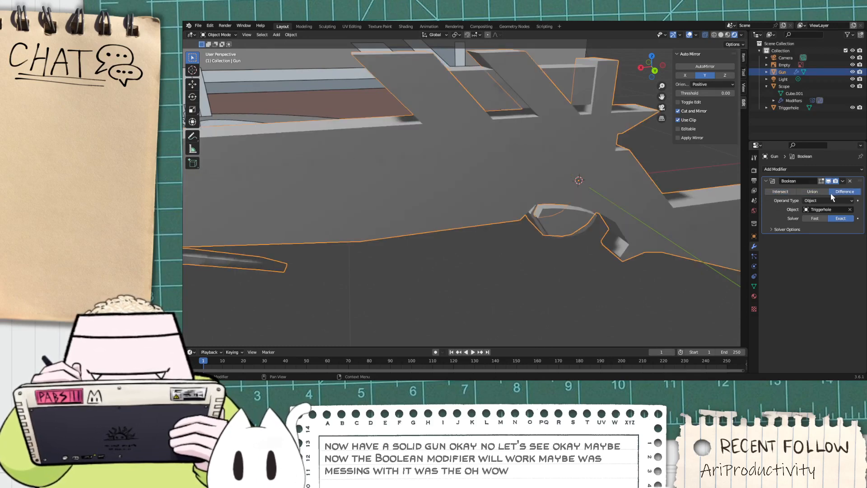
middle_drag(727, 217, 642, 255)
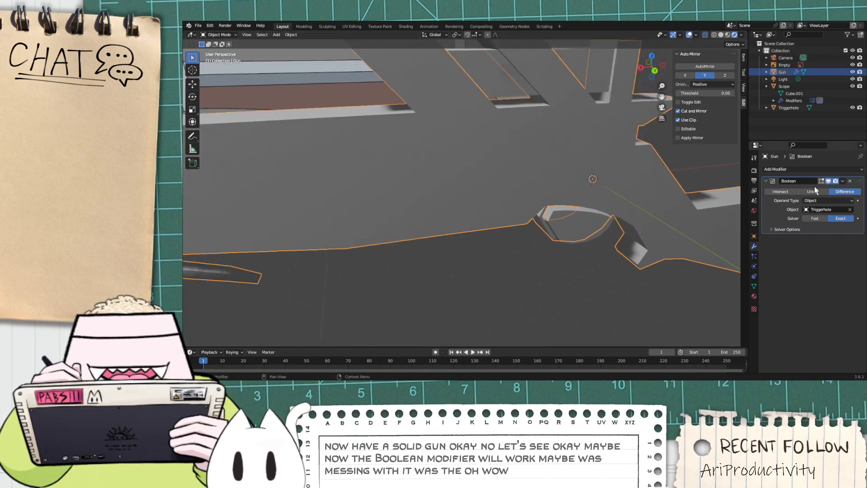
click(851, 182)
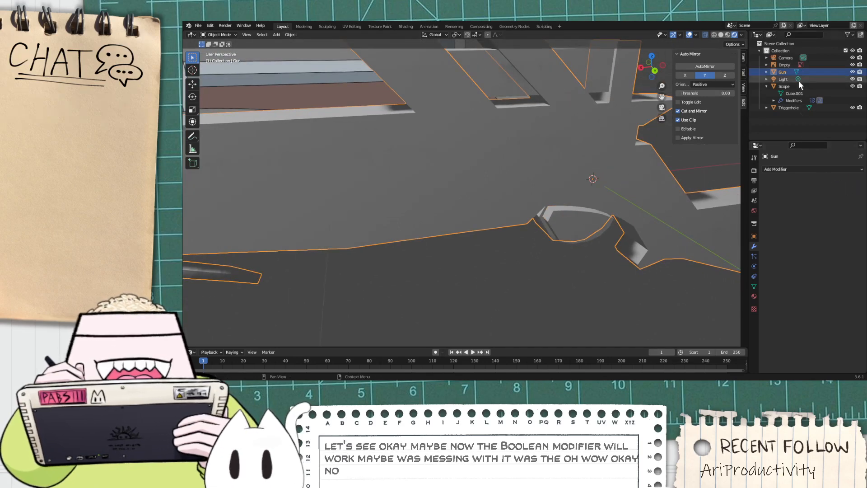
Step: Add a Boolean modifier to the Triggerhole with Gun as its object and set the operation to Intersect
click(767, 107)
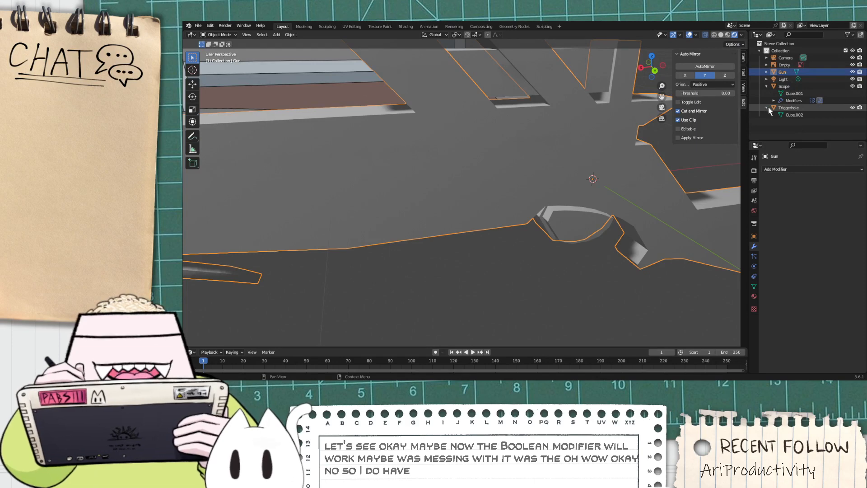
click(790, 108)
click(775, 169)
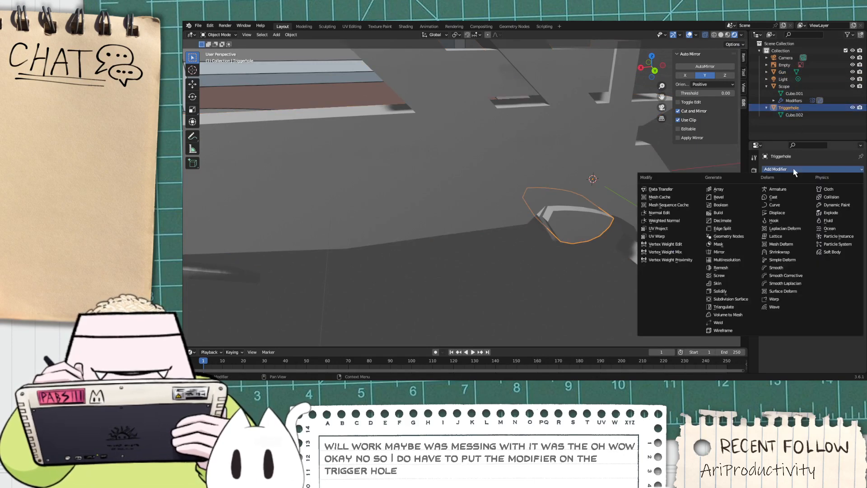
click(723, 205)
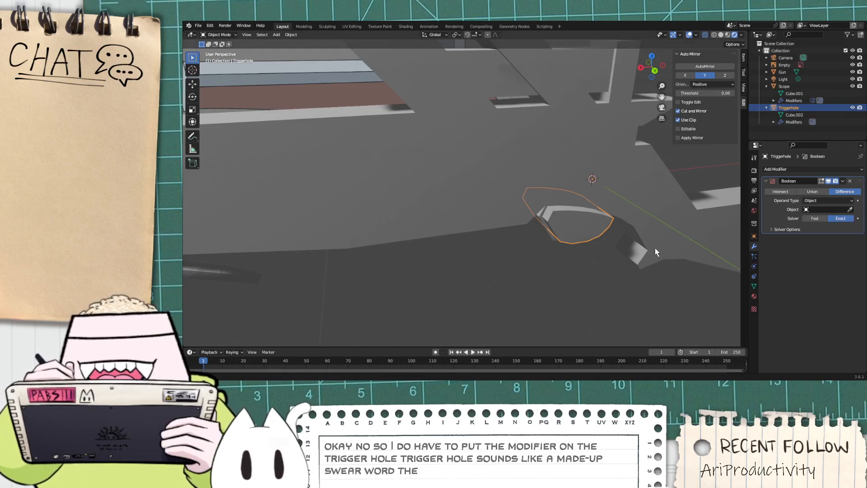
shift+middle_drag(655, 248, 629, 204)
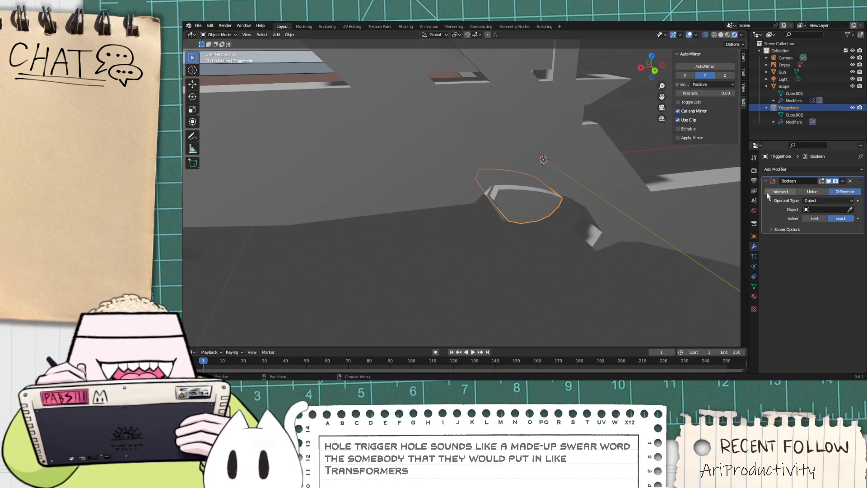
click(826, 209)
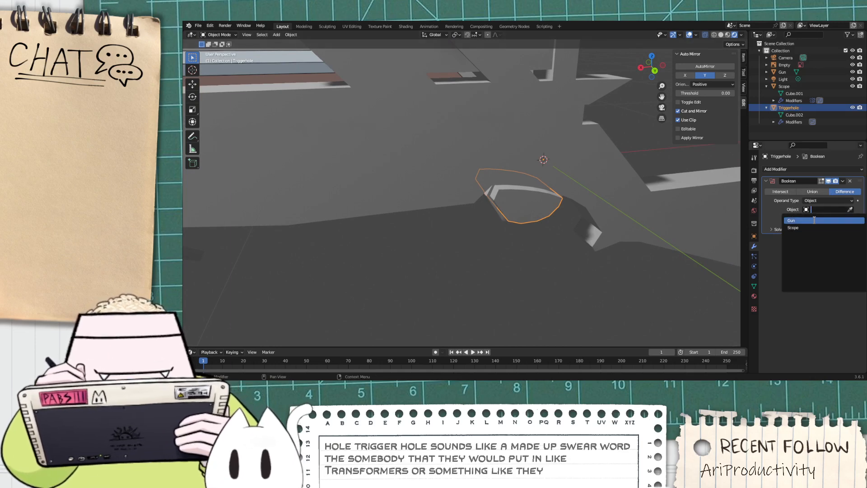
click(815, 220)
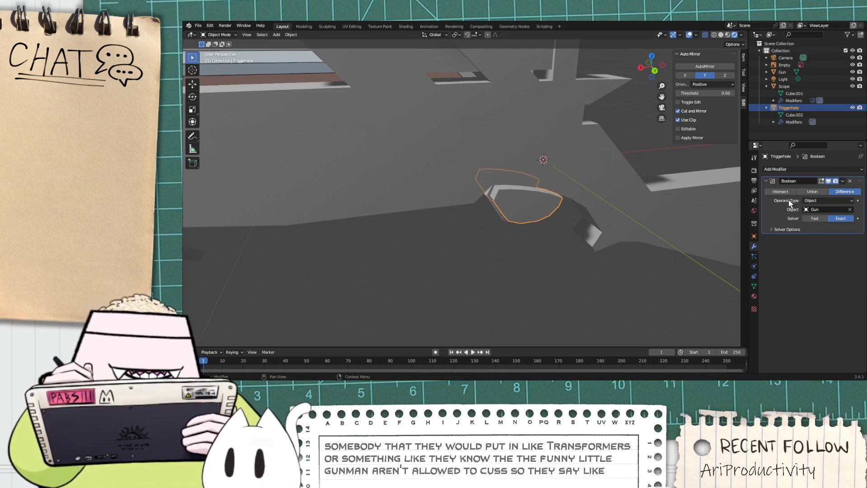
click(780, 192)
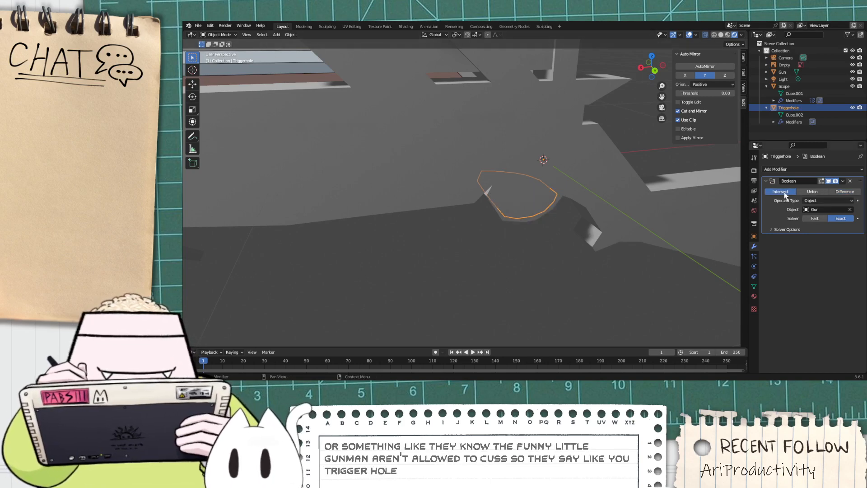
Step: Try to scale the Triggerhole along the Y axis
middle_drag(702, 226, 688, 215)
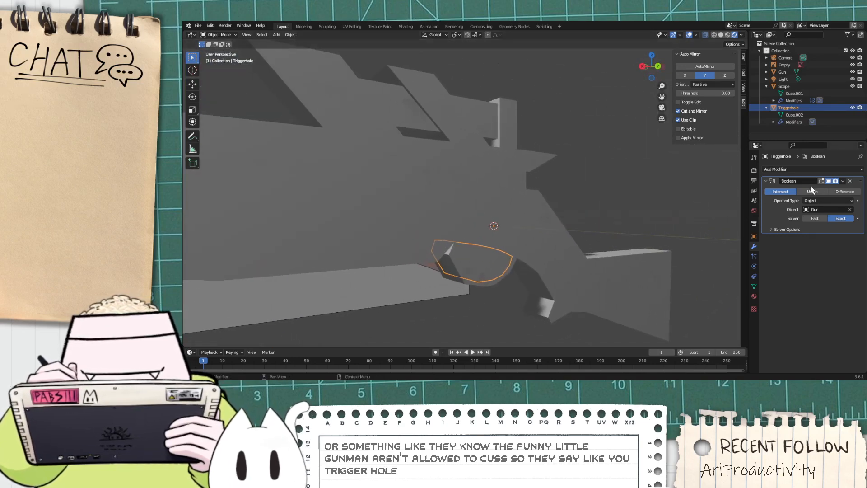
scroll(637, 265, up, 1)
scroll(610, 290, down, 1)
scroll(494, 324, up, 1)
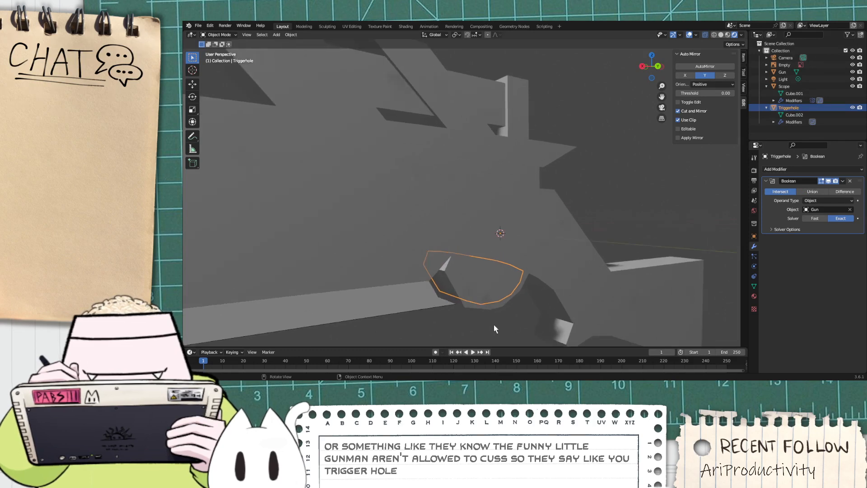
shift+middle_drag(494, 324, 530, 287)
key(s)
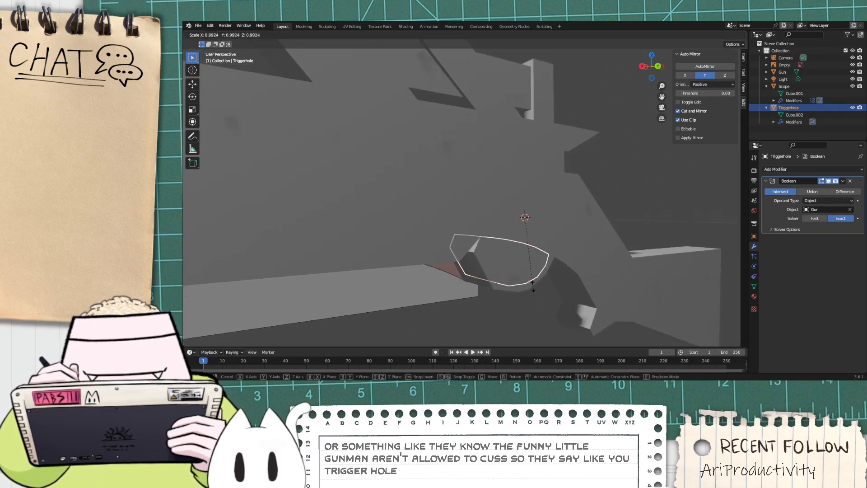
key(y)
click(617, 280)
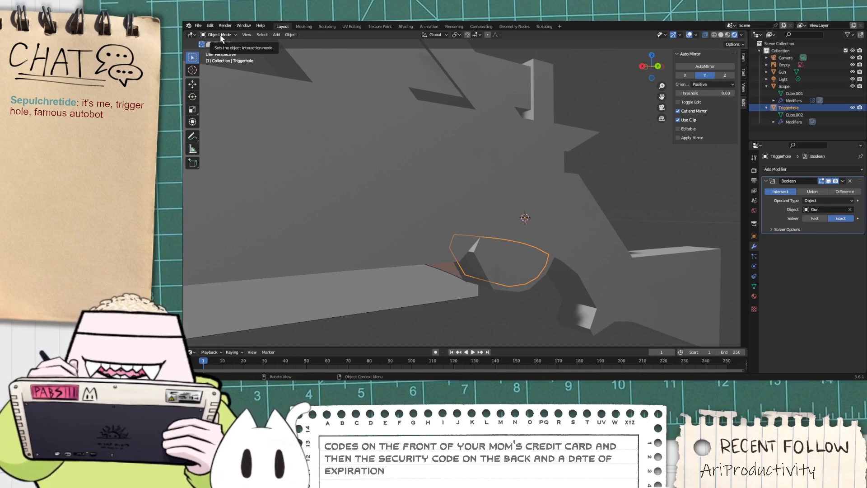
Step: Switch the Triggerhole to Edit Mode and bring its mesh into view beside the grip
middle_drag(259, 103, 563, 158)
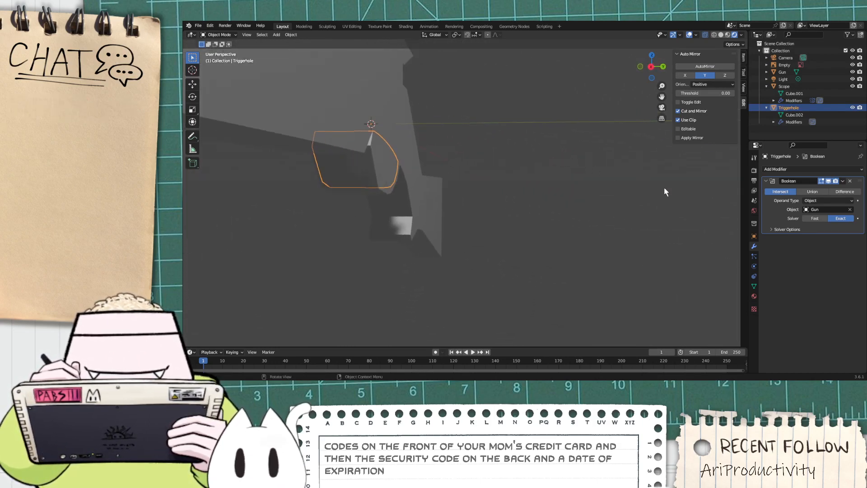
click(219, 35)
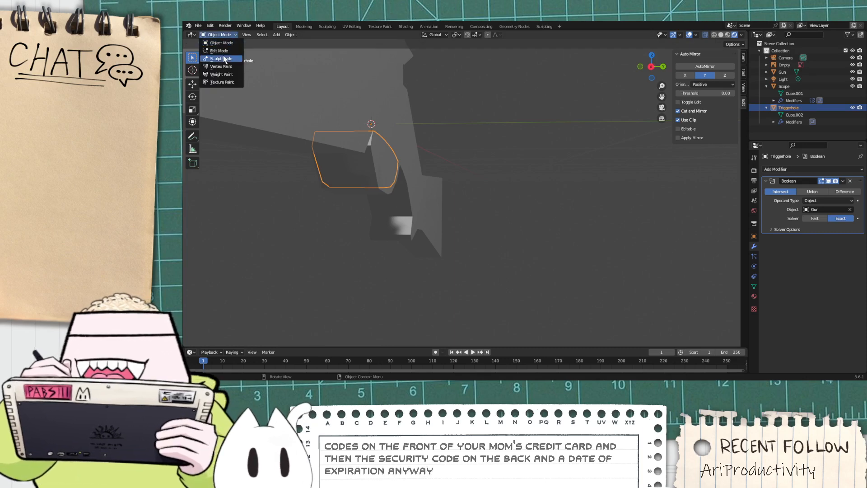
click(217, 45)
middle_drag(420, 154, 556, 164)
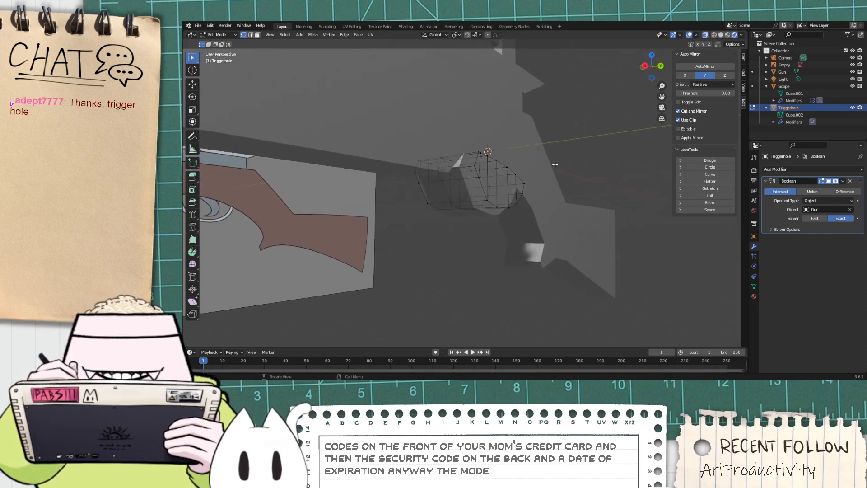
Step: Try Difference and Union on the Triggerhole's Boolean, return it to Intersect and check its operand object
click(838, 192)
click(812, 191)
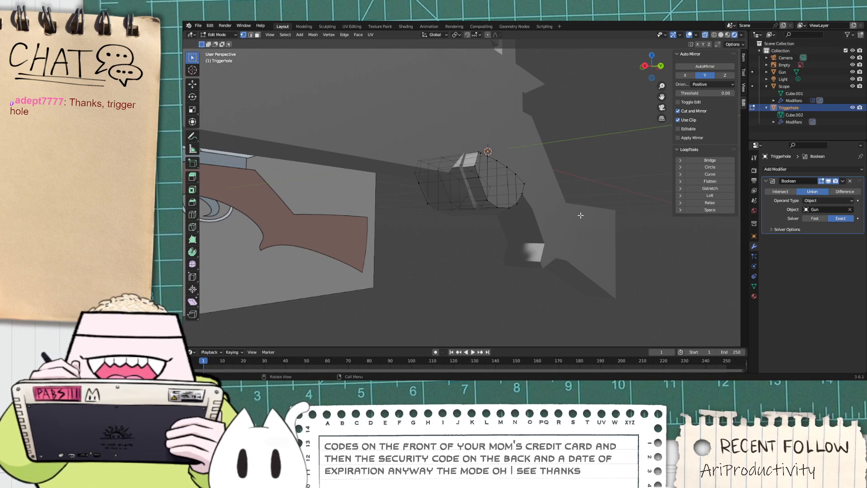
middle_drag(580, 215, 568, 201)
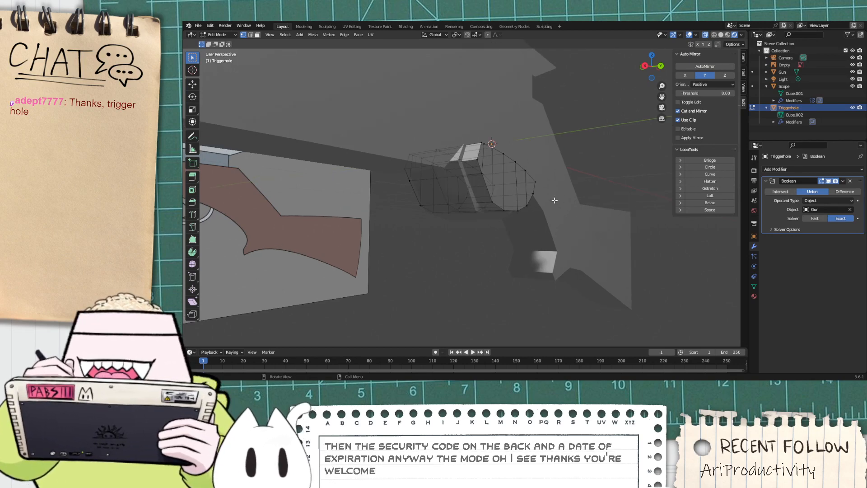
middle_drag(555, 200, 574, 192)
click(781, 193)
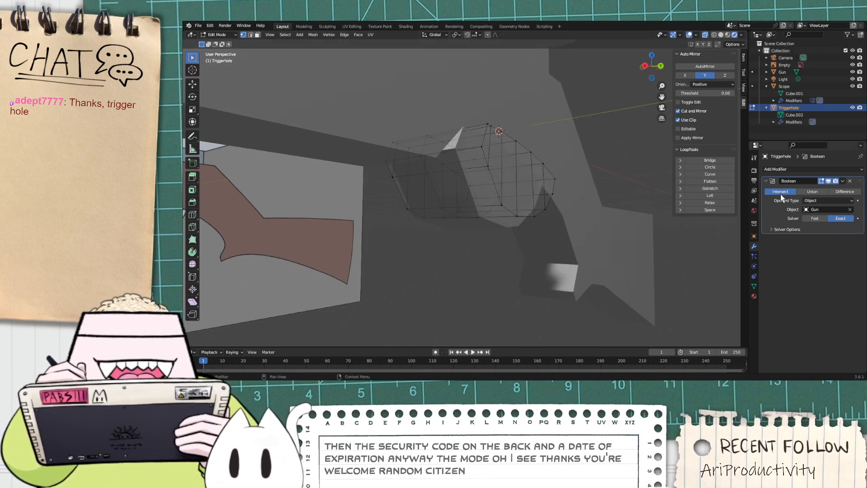
click(842, 202)
click(833, 210)
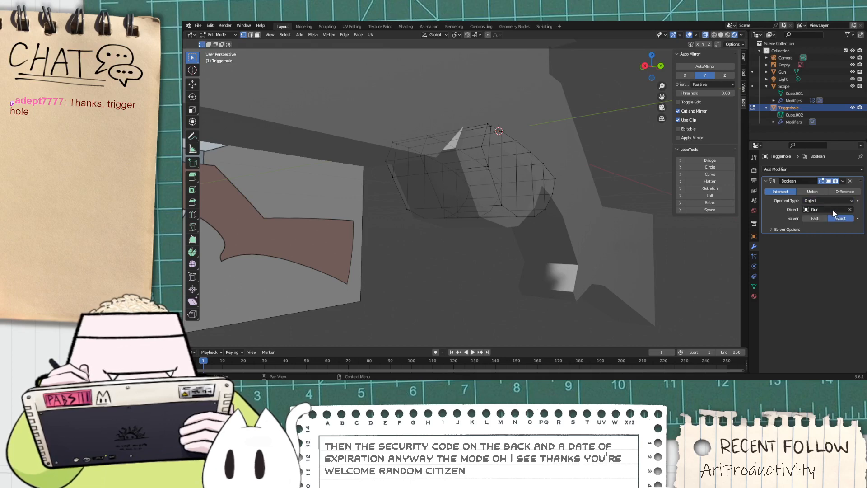
Step: Expand the solver options of the Triggerhole's Boolean, try the Difference operation and inspect the cut around the grip
click(772, 230)
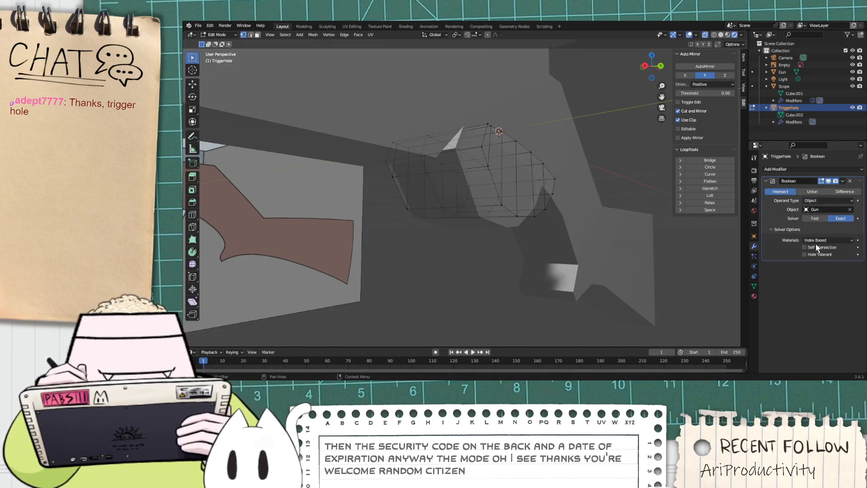
middle_drag(637, 170, 599, 184)
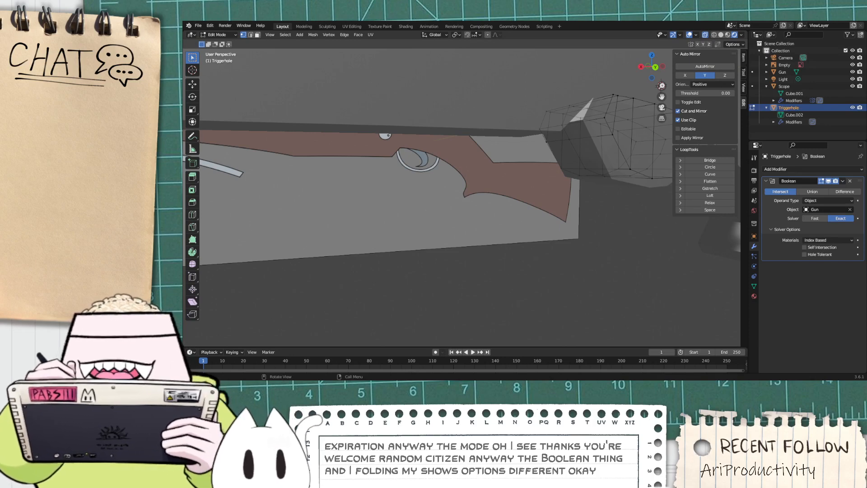
click(844, 191)
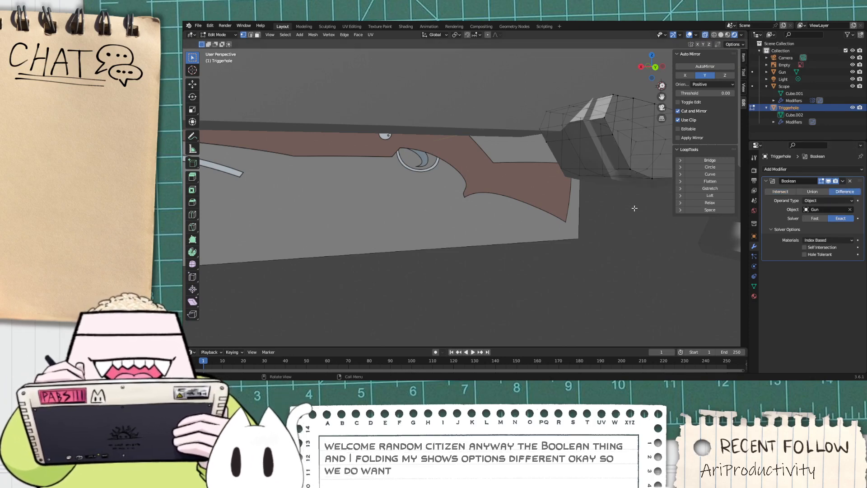
shift+middle_drag(634, 209, 323, 230)
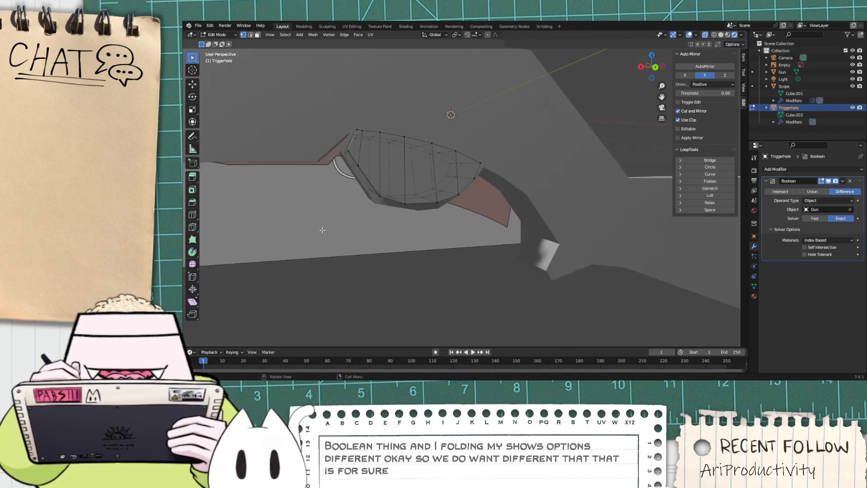
scroll(322, 229, up, 2)
middle_drag(320, 168, 577, 200)
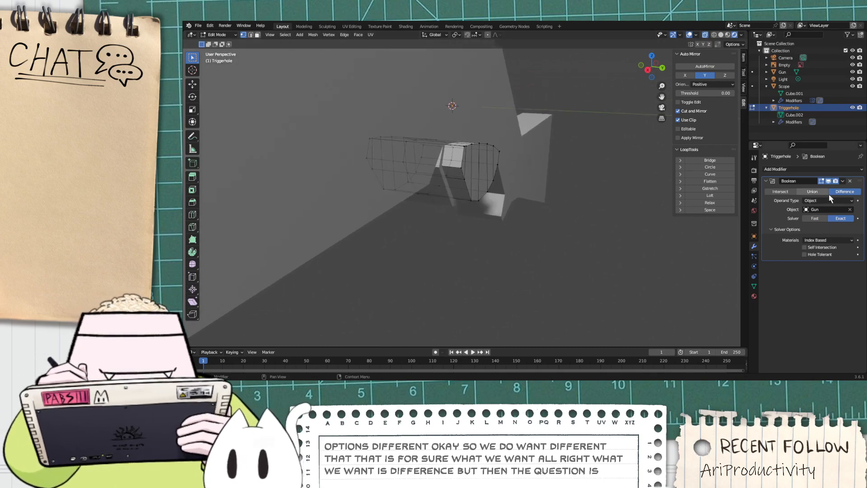
Step: Remove the Boolean modifier from the Triggerhole and switch mesh editing over to the Gun
click(850, 181)
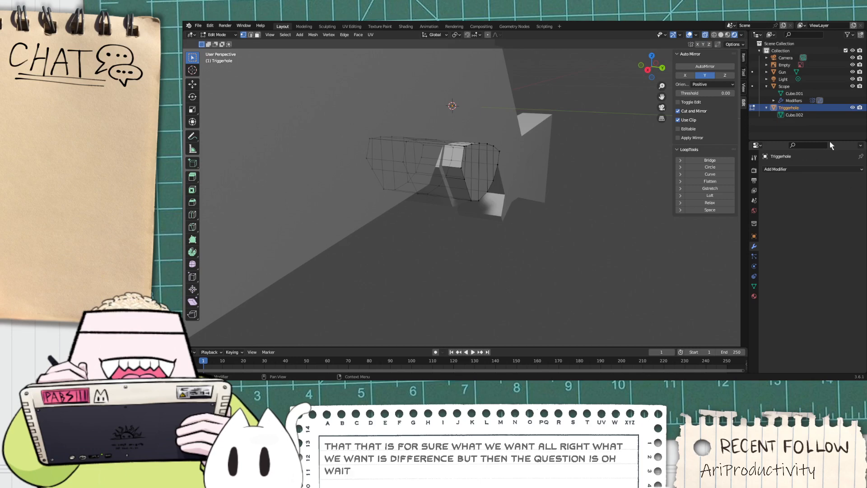
click(811, 71)
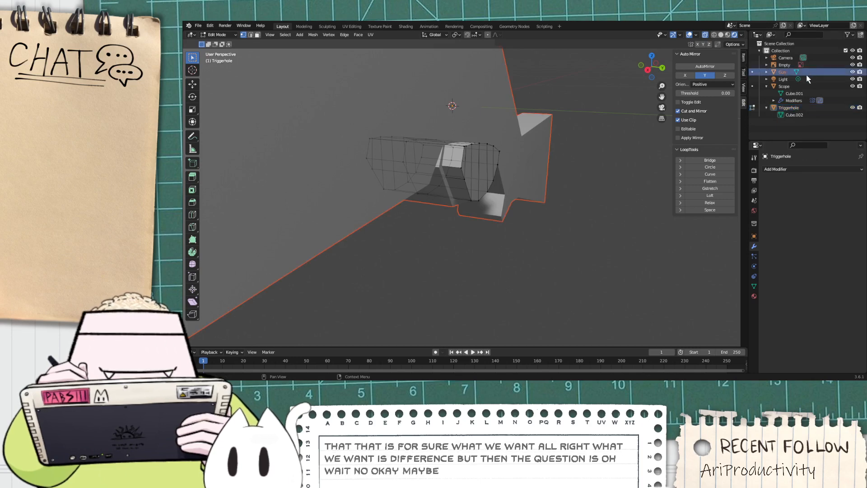
click(793, 116)
right_click(798, 115)
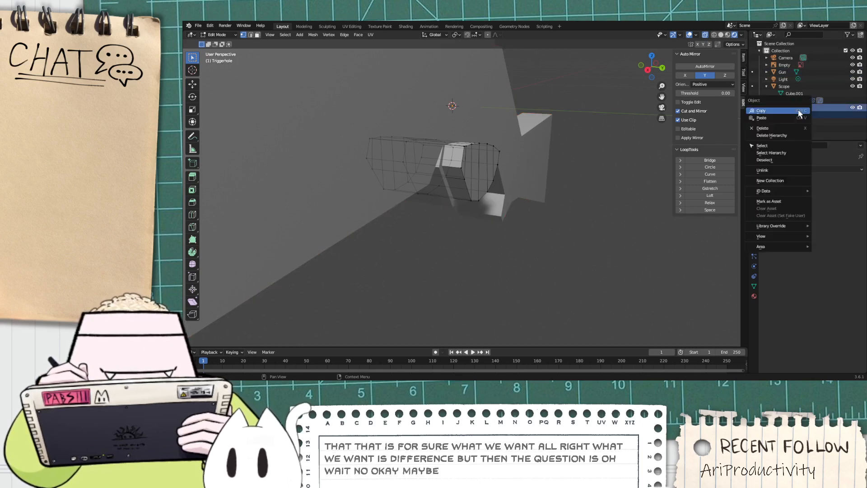
click(813, 73)
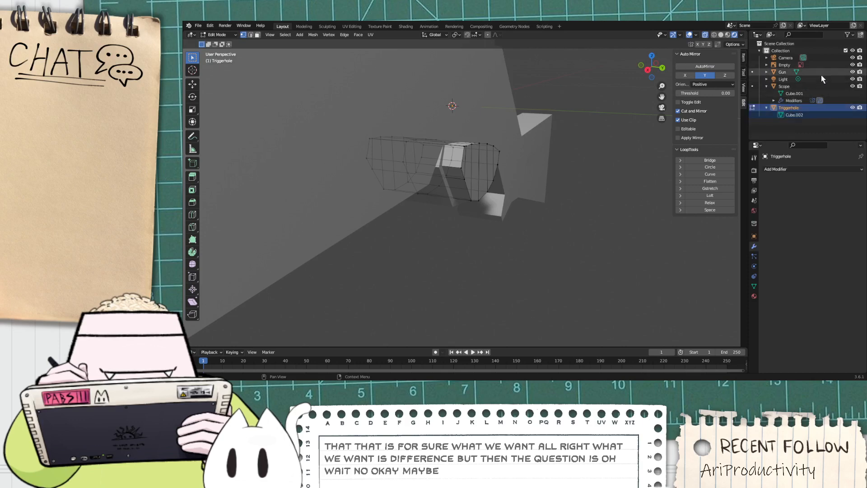
click(767, 73)
click(752, 72)
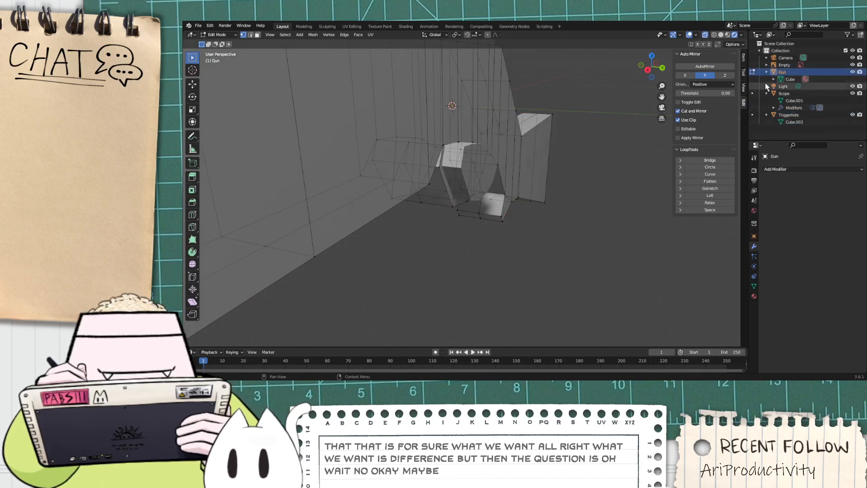
Step: Add a Boolean modifier to the Gun using Difference with the Triggerhole as its object, and collapse its settings
click(782, 169)
click(741, 205)
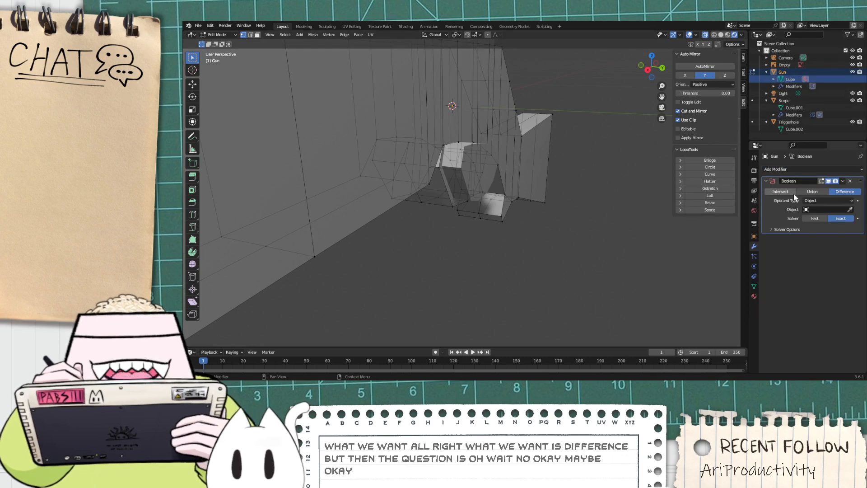
click(822, 210)
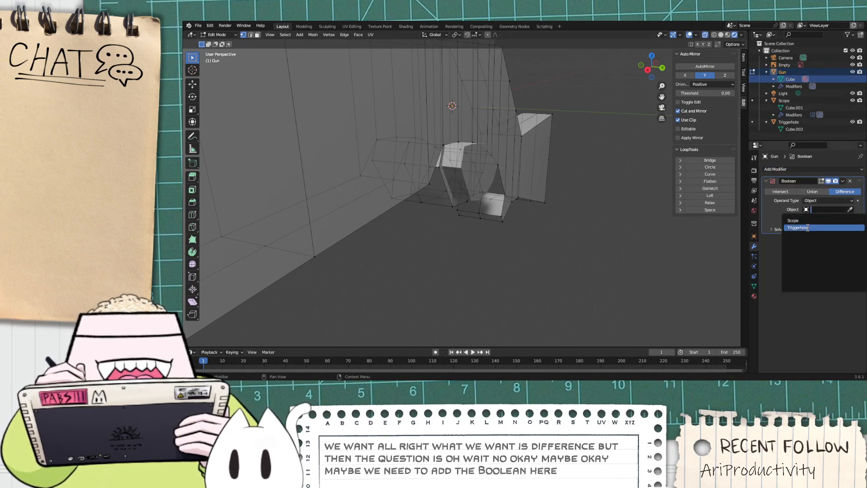
click(808, 226)
middle_drag(696, 226, 605, 145)
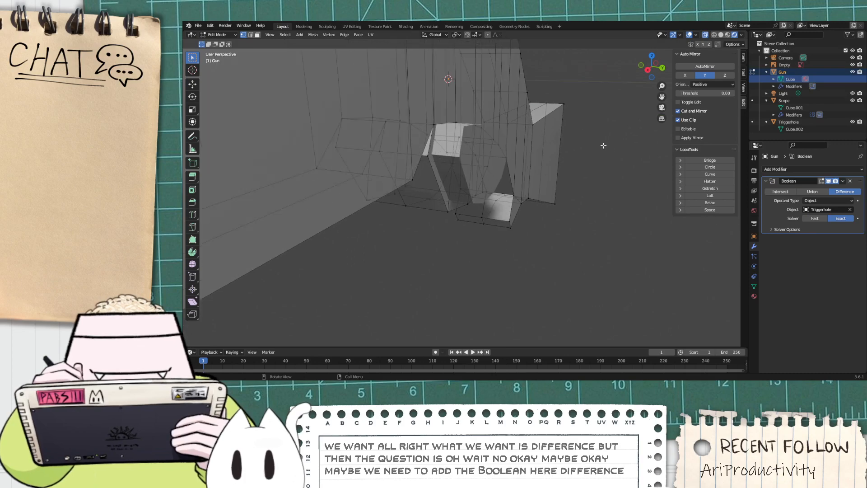
click(820, 184)
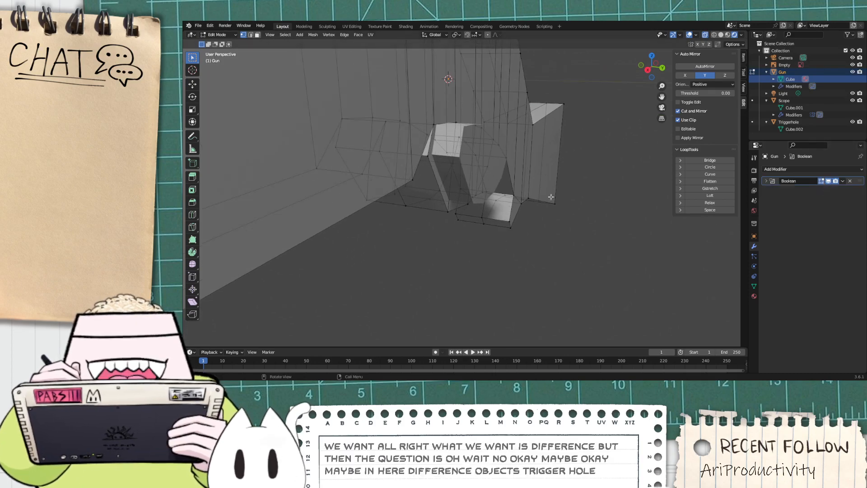
Step: Switch the Gun from Edit Mode to Object Mode
mouse_move(551, 197)
middle_down()
mouse_move(573, 195)
mouse_move(532, 134)
mouse_move(596, 178)
mouse_move(567, 167)
mouse_move(550, 181)
middle_up()
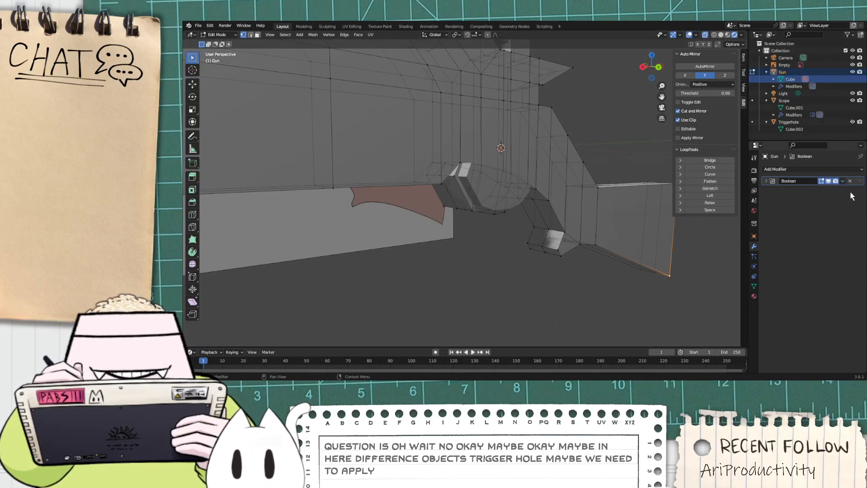
click(229, 35)
click(218, 42)
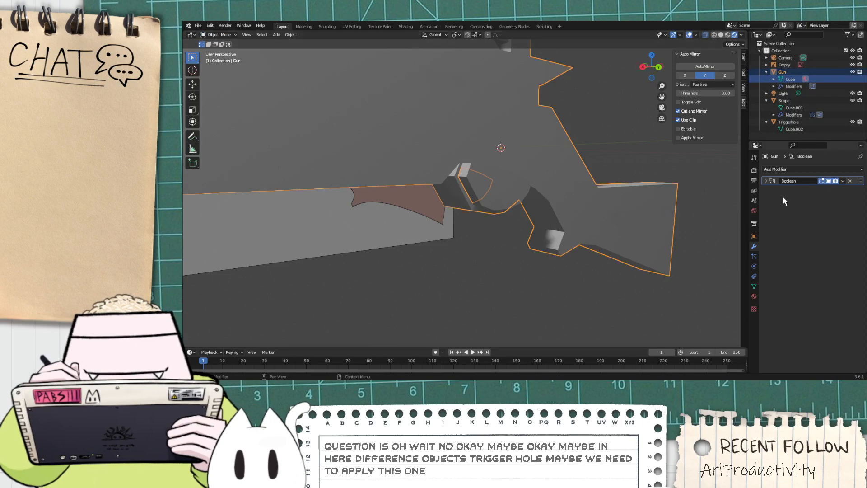
Step: Try applying the Gun's Boolean modifier and undo it
click(843, 181)
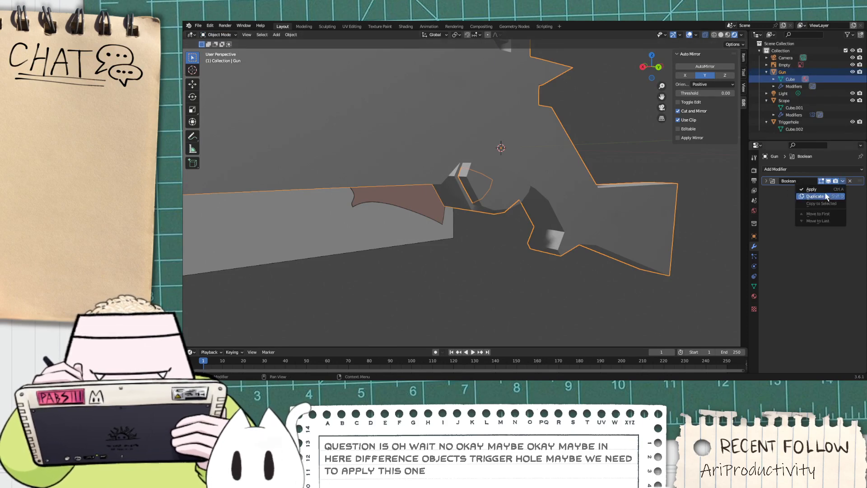
click(811, 189)
scroll(642, 187, up, 3)
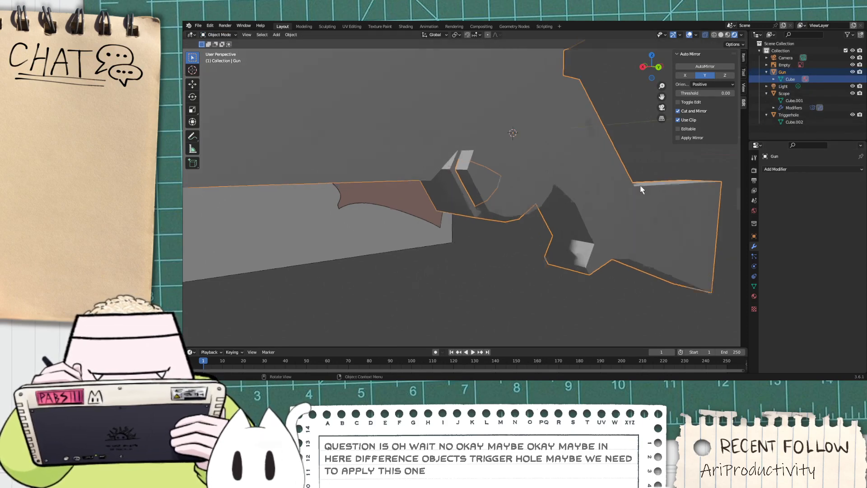
key(ctrl+z)
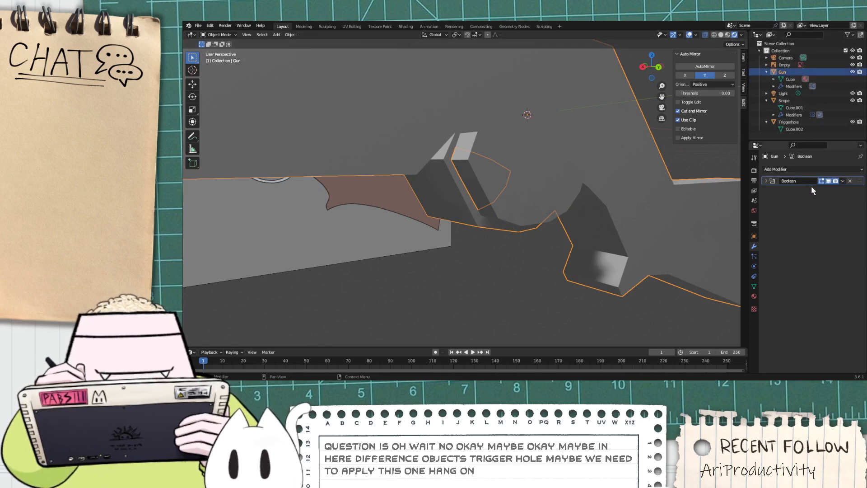
Step: Apply the Gun's Boolean modifier and hide the Triggerhole object to reveal the cut
click(843, 181)
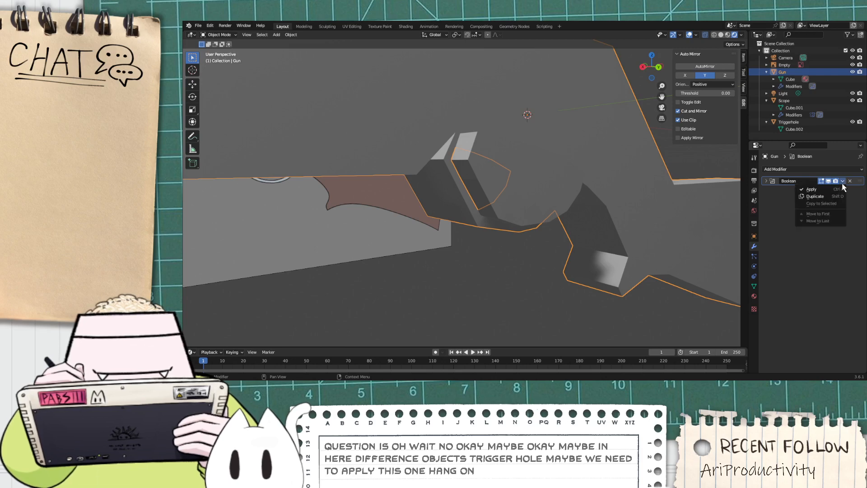
click(813, 189)
click(852, 115)
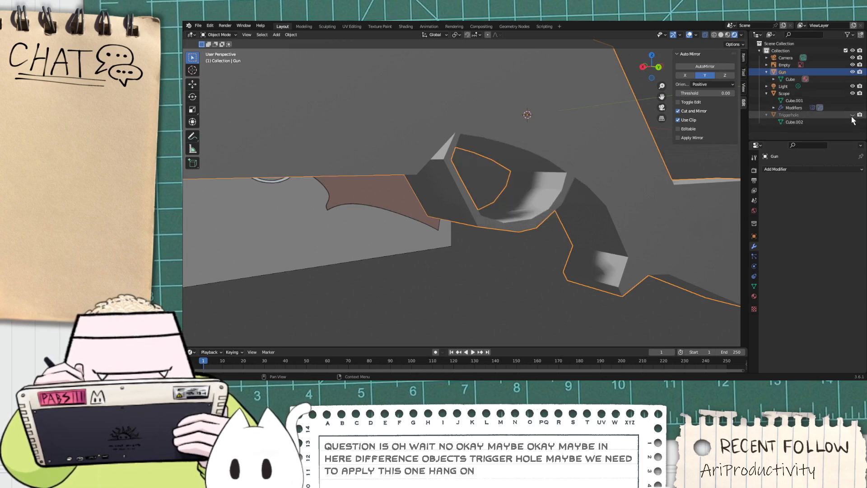
middle_drag(561, 213, 634, 199)
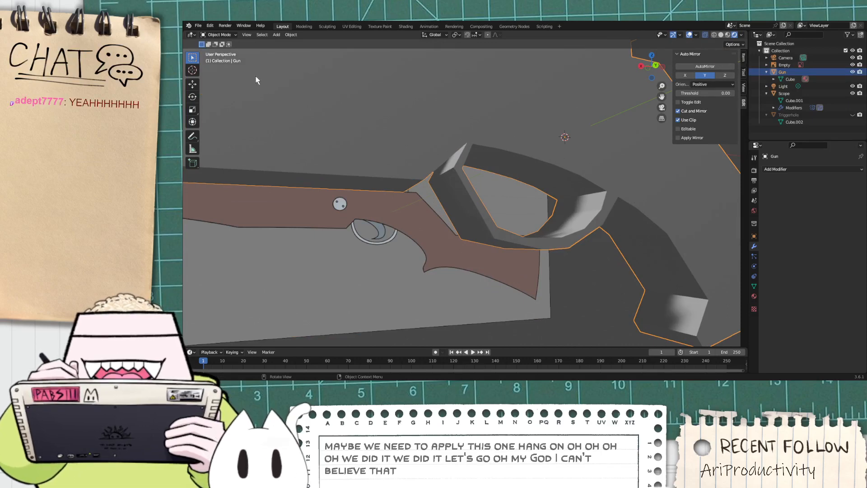
Step: Return the Gun to Edit Mode and examine the vertices and faces around the trigger hole
click(220, 35)
click(217, 47)
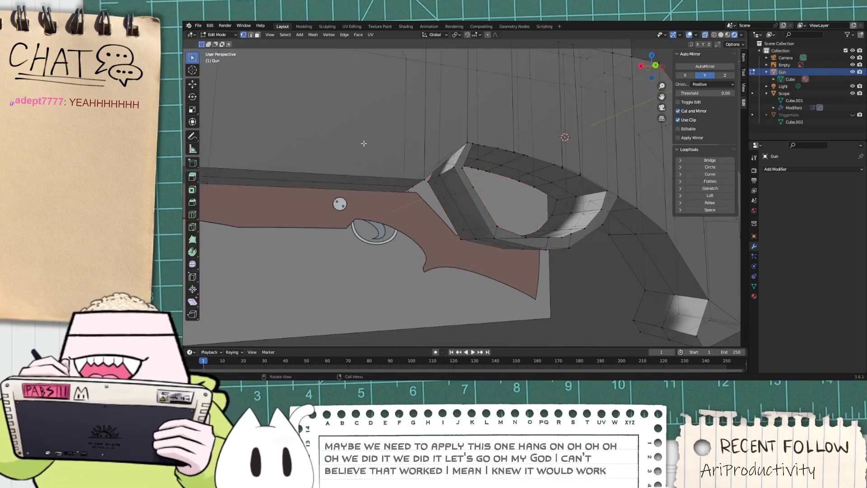
middle_drag(407, 172, 422, 177)
mouse_move(578, 223)
middle_down()
mouse_move(600, 205)
mouse_move(564, 182)
mouse_move(546, 199)
mouse_move(474, 200)
mouse_move(498, 216)
mouse_move(628, 153)
mouse_move(571, 170)
mouse_move(581, 171)
mouse_move(605, 132)
mouse_move(614, 152)
mouse_move(577, 193)
mouse_move(586, 216)
mouse_move(623, 212)
mouse_move(635, 200)
mouse_move(691, 234)
middle_up()
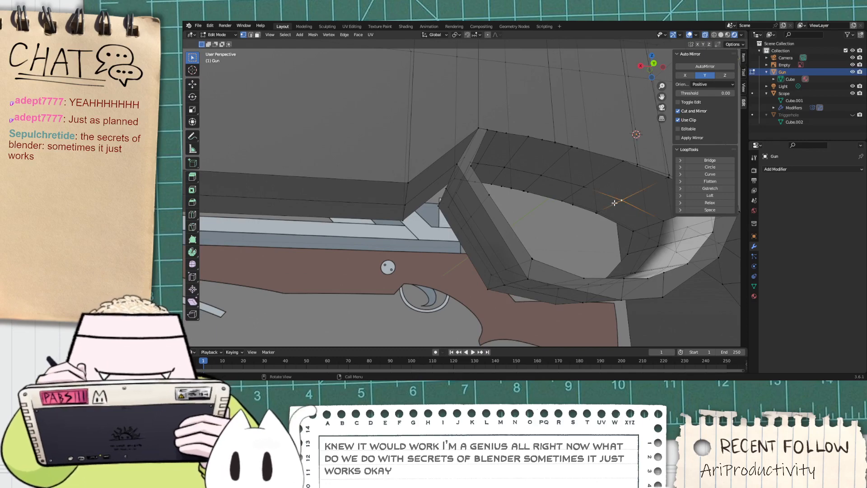
click(593, 194)
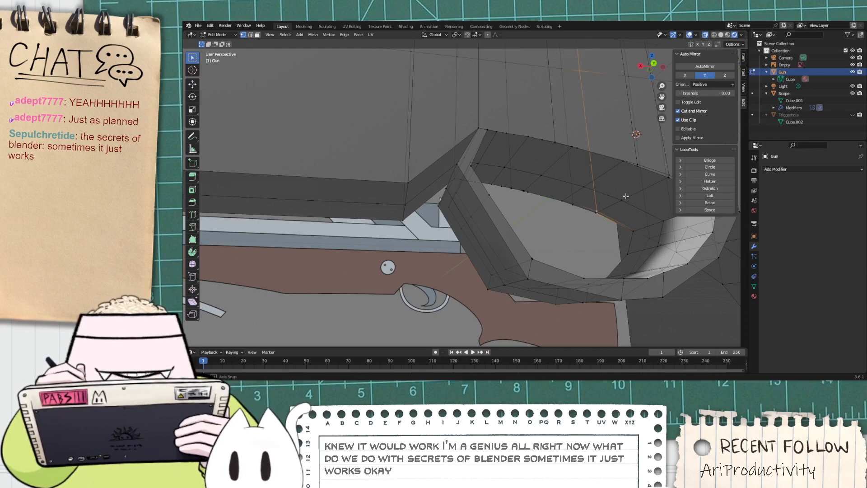
middle_drag(626, 196, 375, 245)
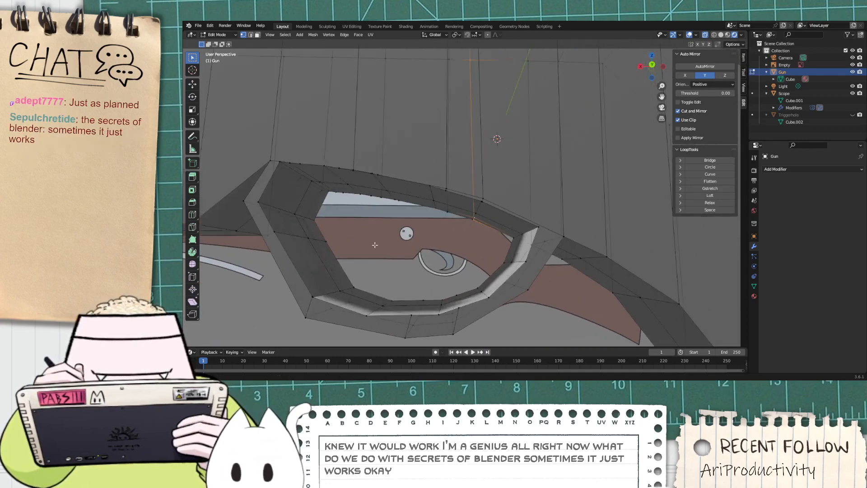
scroll(410, 202, up, 4)
scroll(439, 210, down, 1)
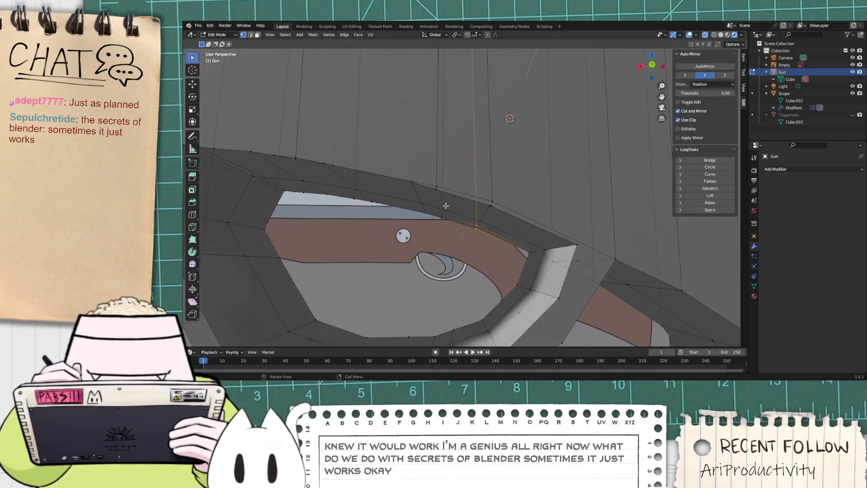
scroll(445, 206, down, 1)
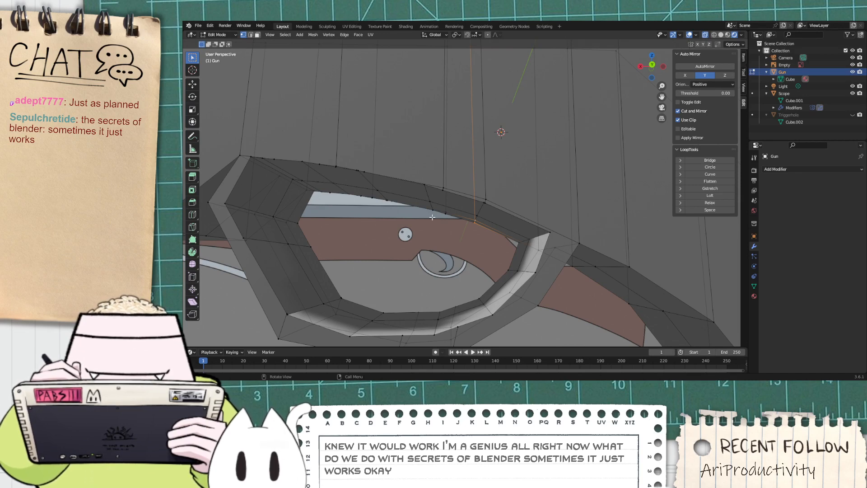
Step: Select the faces across the trigger hole's upper inner surface and extrude them down into the hole as a trigger block
scroll(432, 217, up, 4)
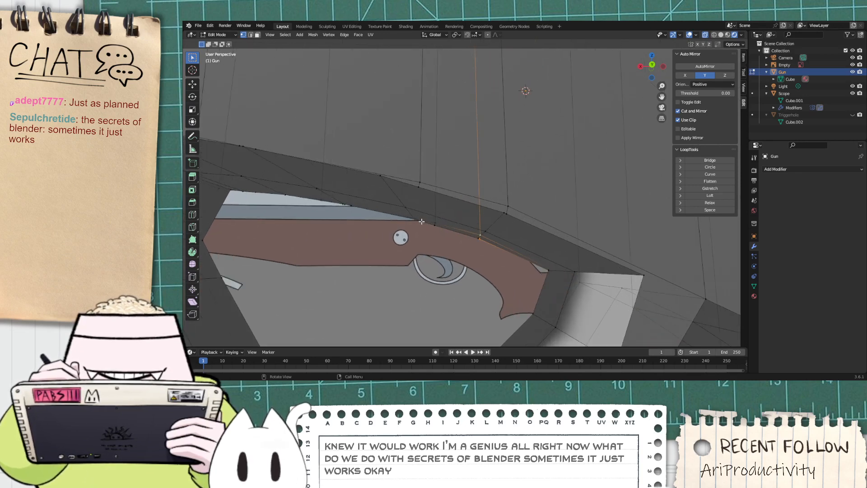
scroll(424, 217, down, 1)
click(431, 190)
scroll(459, 209, up, 1)
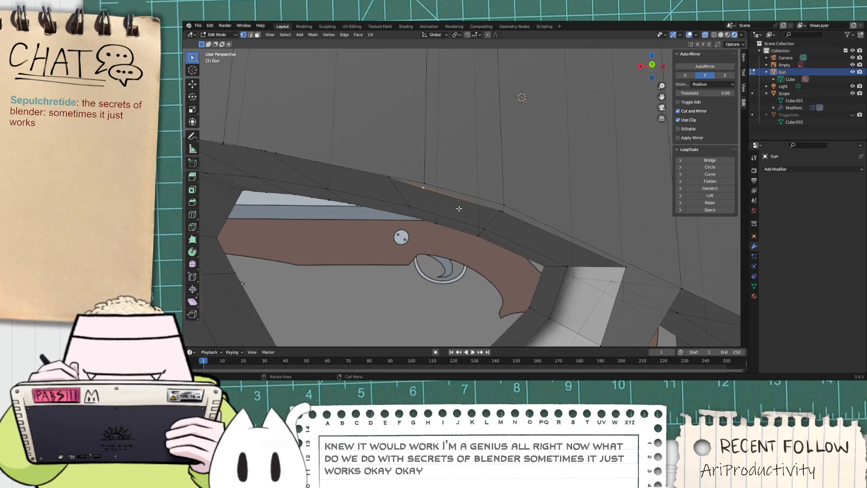
shift+double_click(446, 228)
double_click(446, 227)
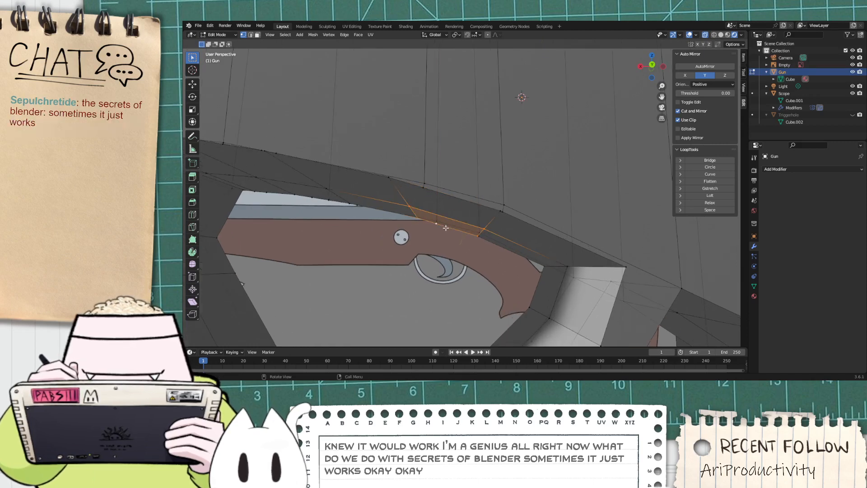
alt+shift+click(461, 199)
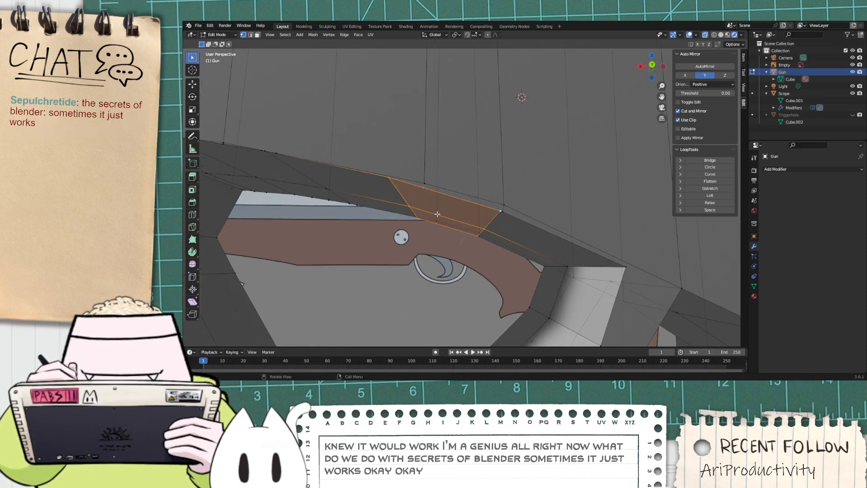
key(e)
click(397, 271)
scroll(391, 281, down, 3)
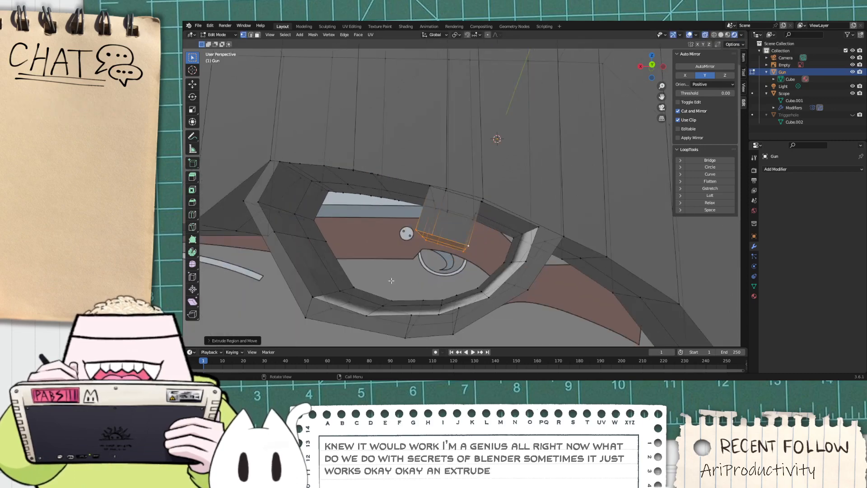
scroll(391, 280, down, 2)
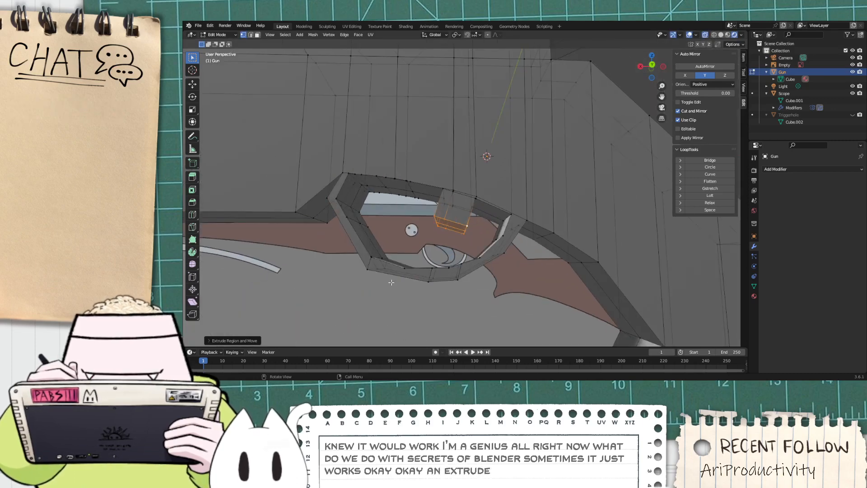
click(652, 65)
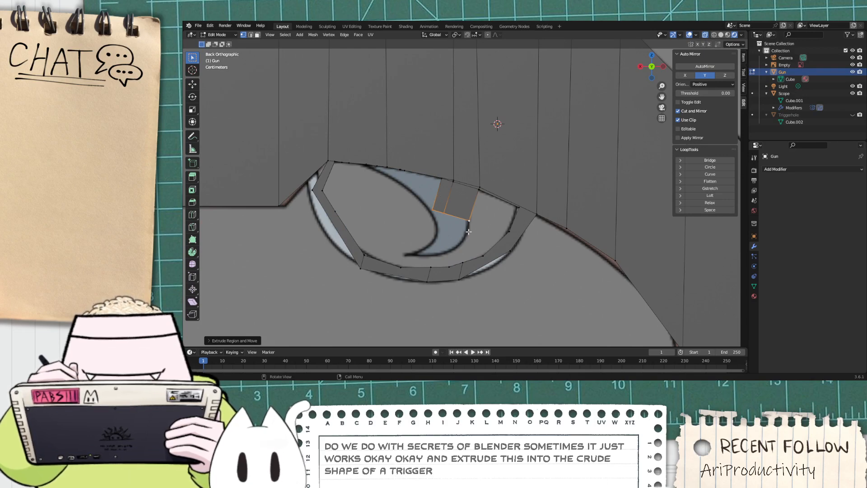
key(s)
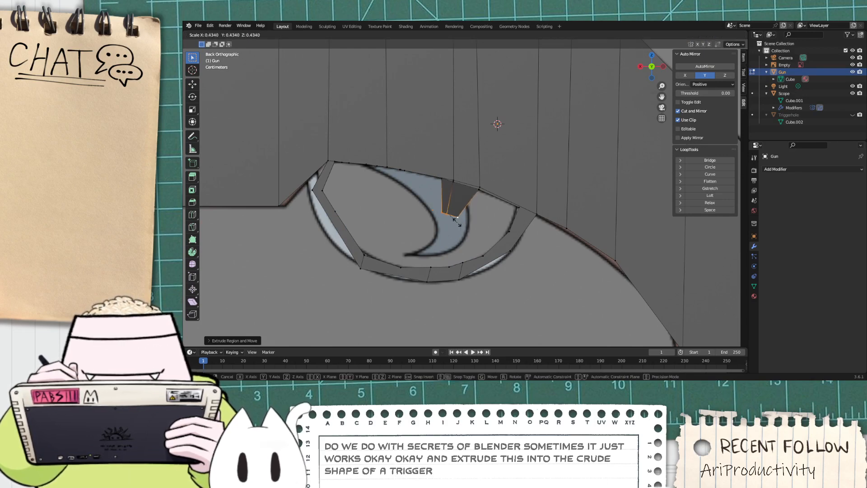
key(x)
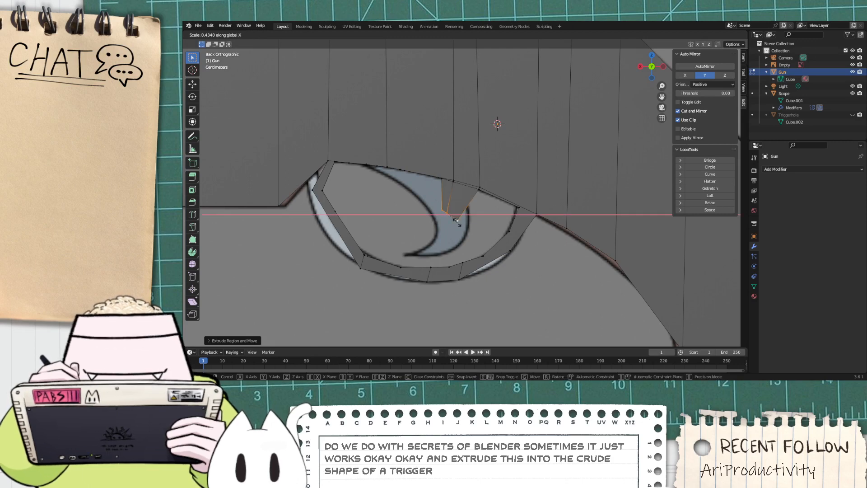
key(y)
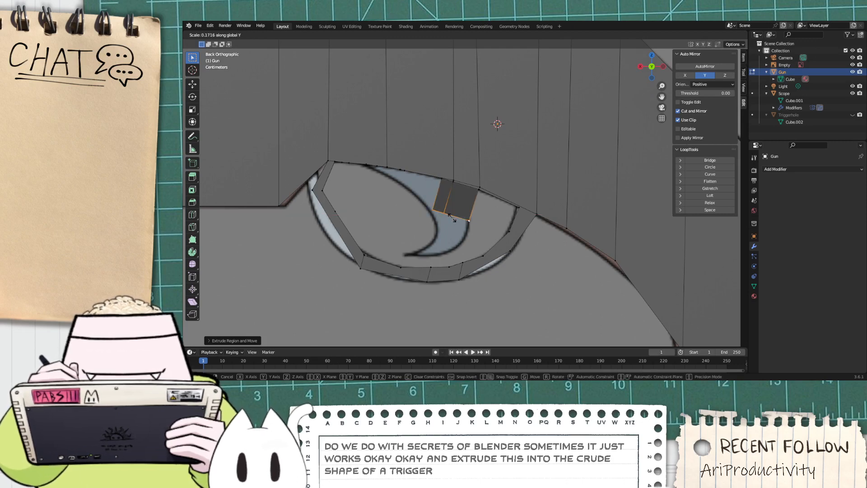
click(444, 209)
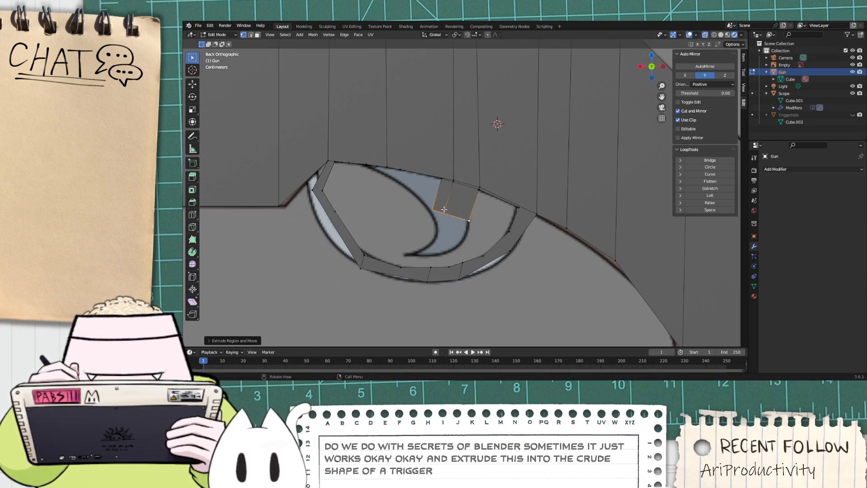
key(ctrl+z)
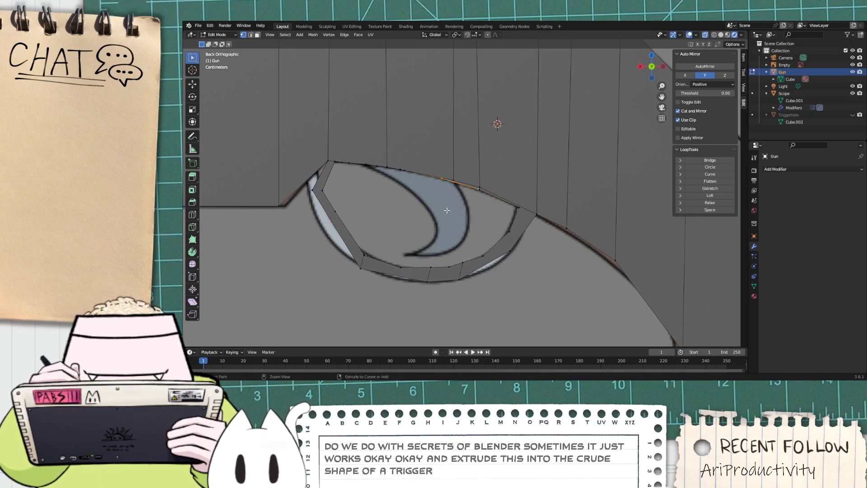
ctrl+right_click(447, 210)
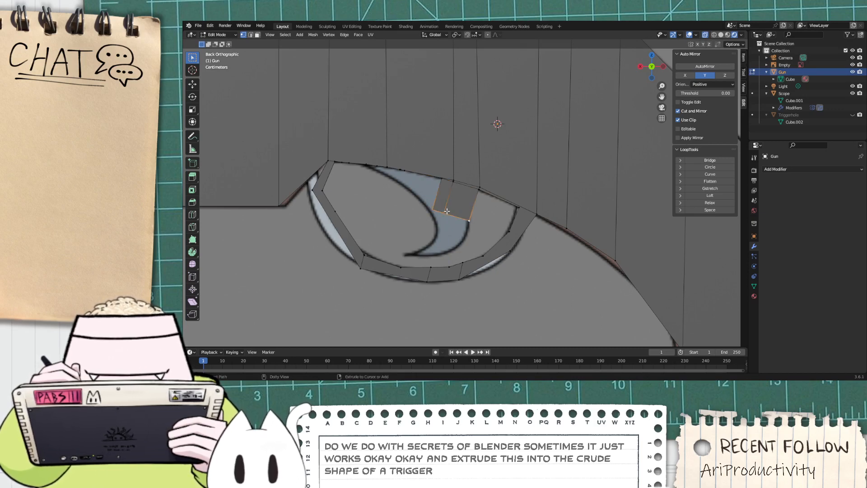
Step: Extrude the trigger block's lower end further down along the reference trigger and scale the new end narrower
key(e)
click(432, 239)
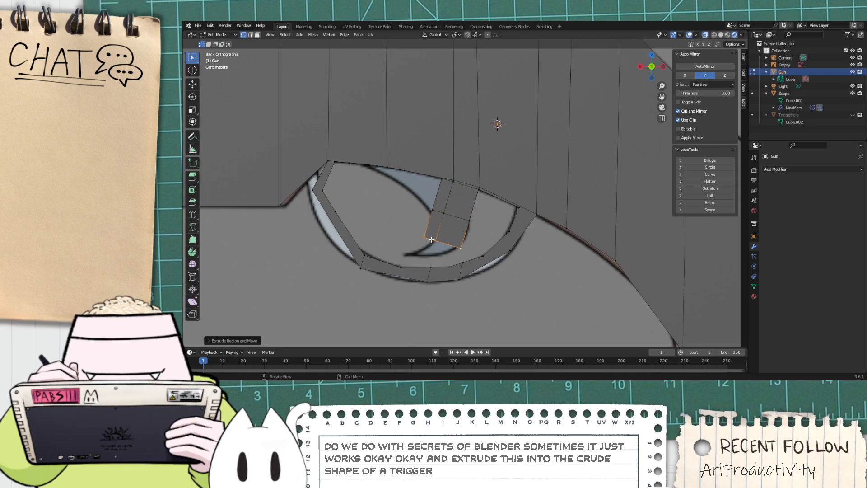
key(s)
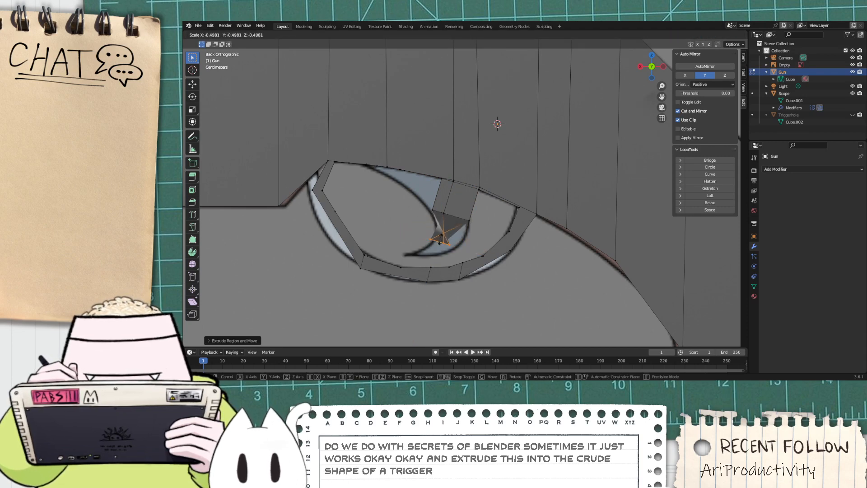
click(435, 244)
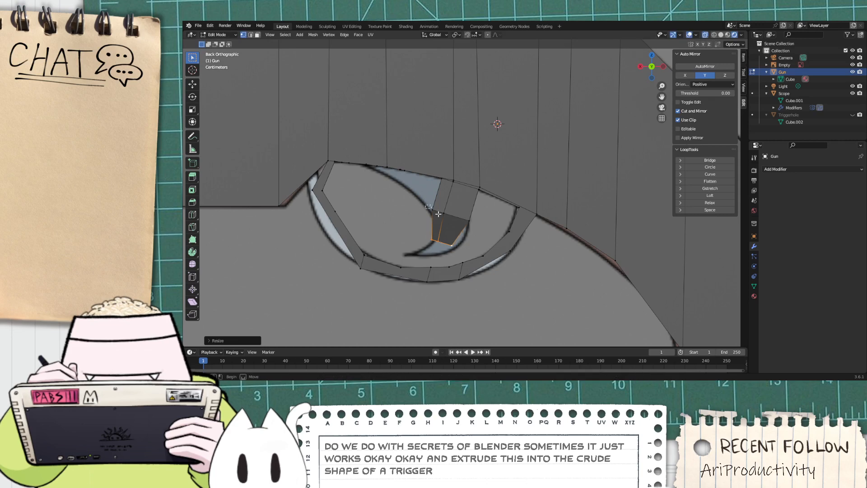
Step: Scale down the trigger's middle edge loop and its lower end to slim the shape
drag(438, 214, 425, 236)
key(s)
click(465, 222)
key(s)
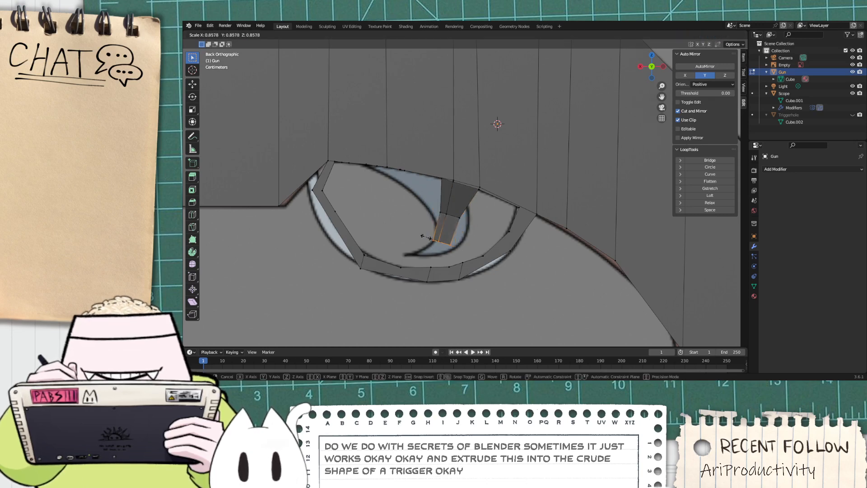
click(427, 238)
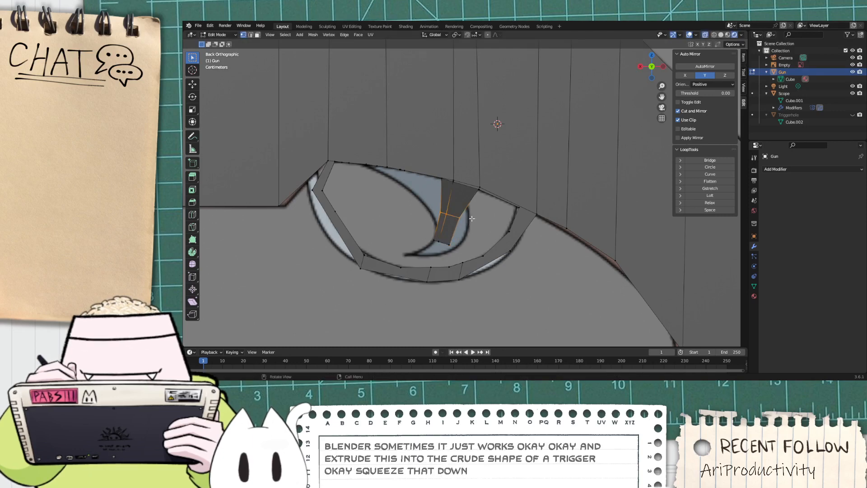
Step: Move the trigger's middle loop back to bend the shape and rotate the lower end toward the curved tip
key(g)
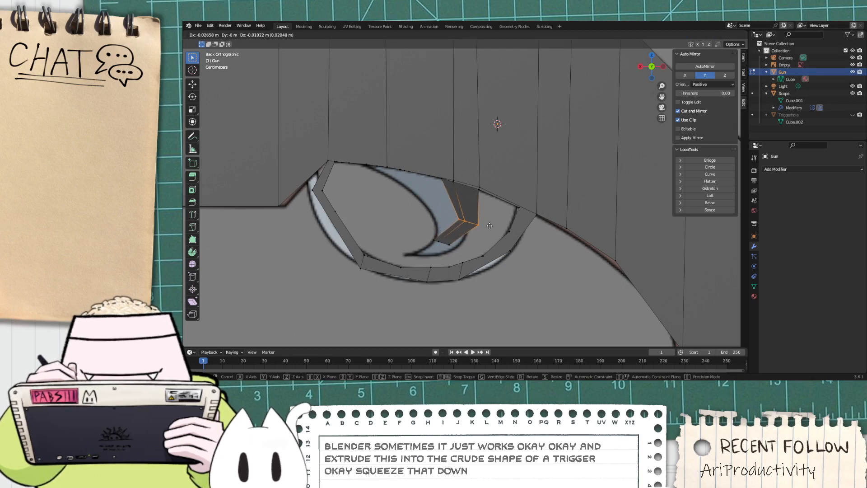
click(462, 249)
drag(428, 240, 426, 239)
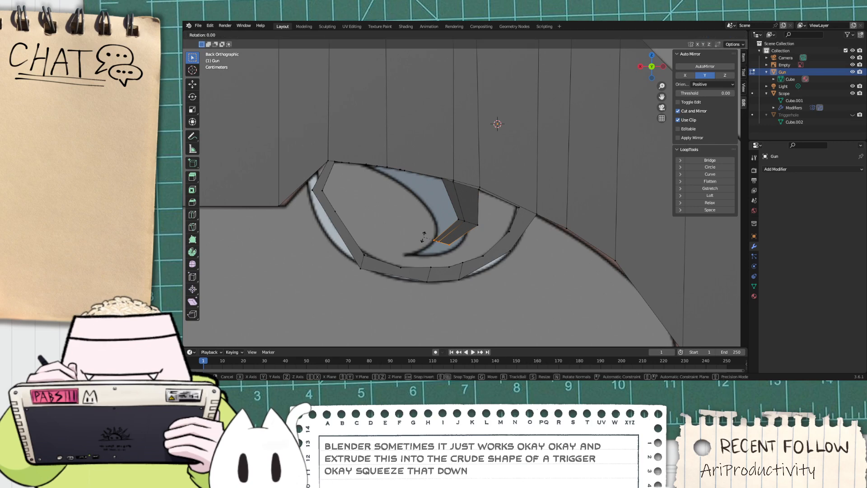
key(r)
click(432, 233)
Step: Extrude a final segment from the trigger's lower end, scale its end down and move it to the reference trigger's tip
key(e)
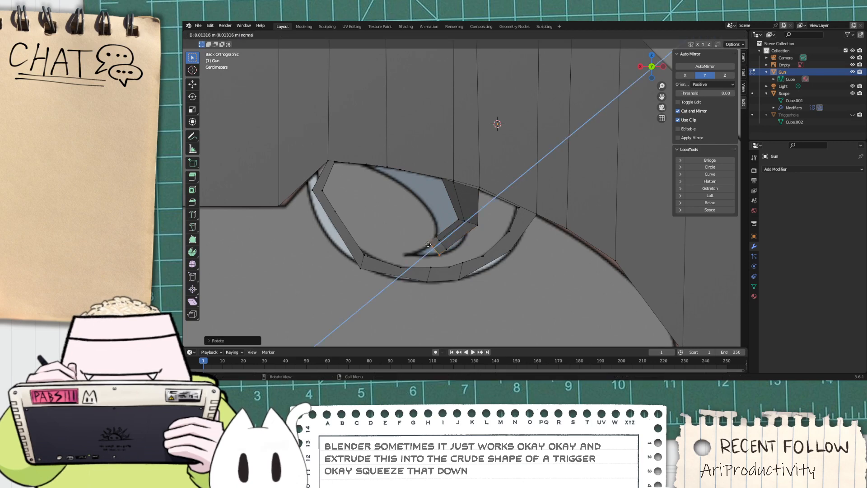
click(413, 244)
key(s)
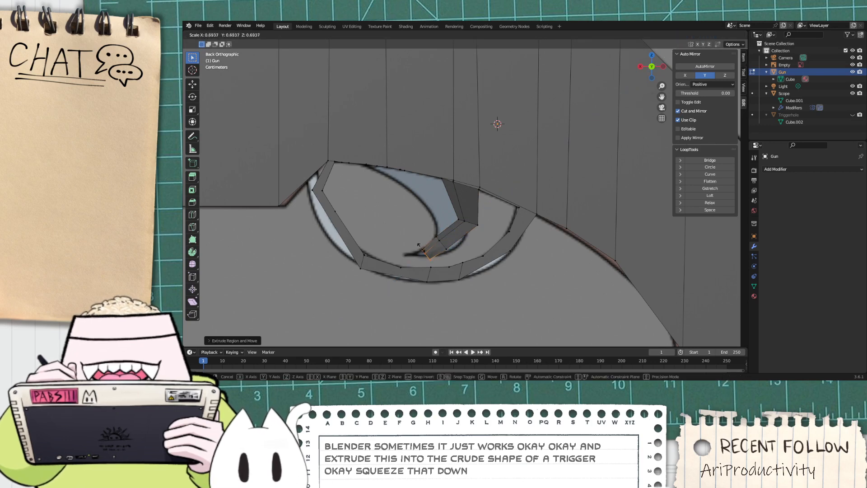
click(421, 249)
key(e)
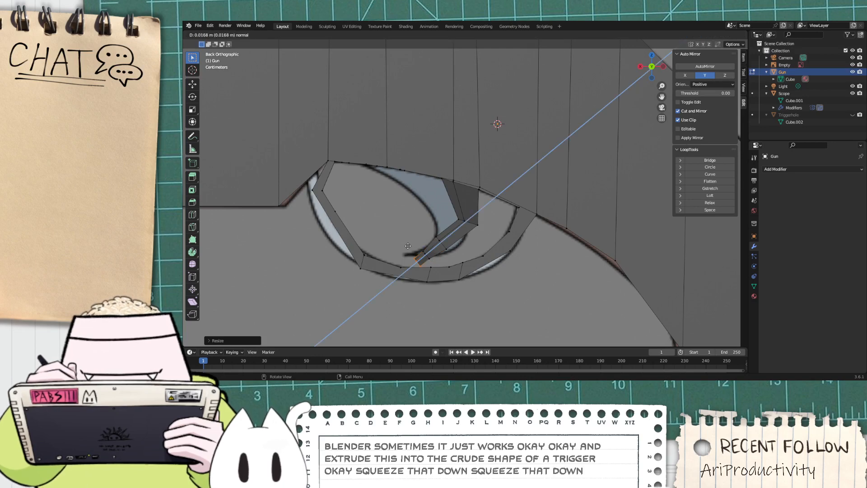
click(409, 246)
key(ctrl+z)
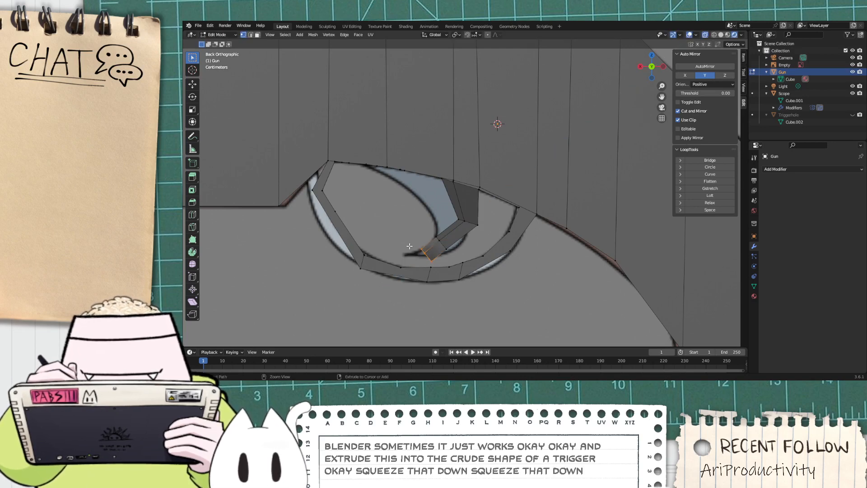
key(s)
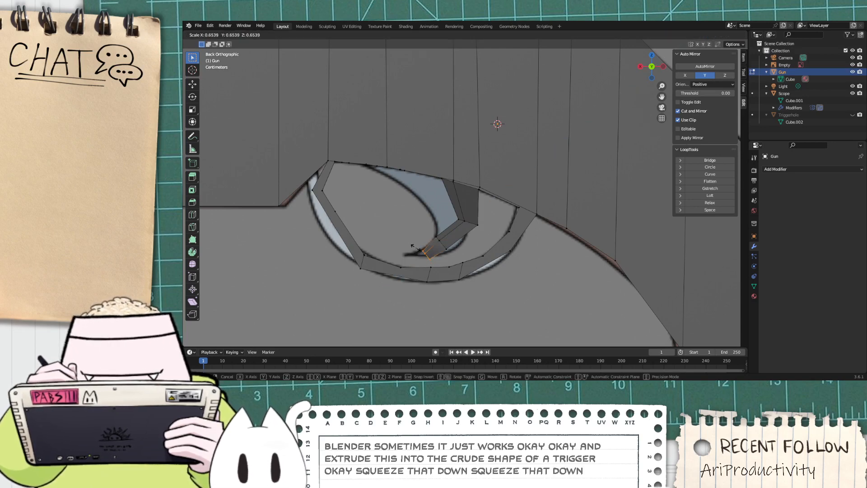
click(411, 246)
key(g)
click(404, 241)
Step: Select the Scope object, collapse its Boolean modifier and switch to Object Mode
scroll(403, 238, down, 11)
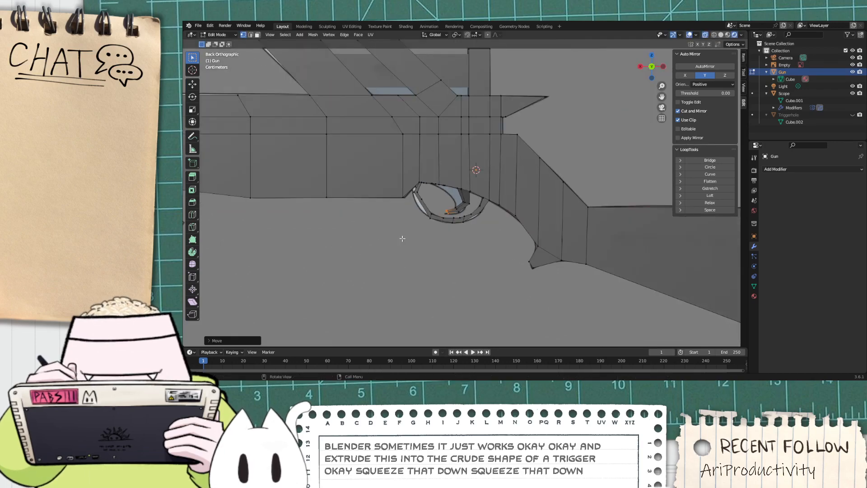
middle_drag(405, 236, 367, 278)
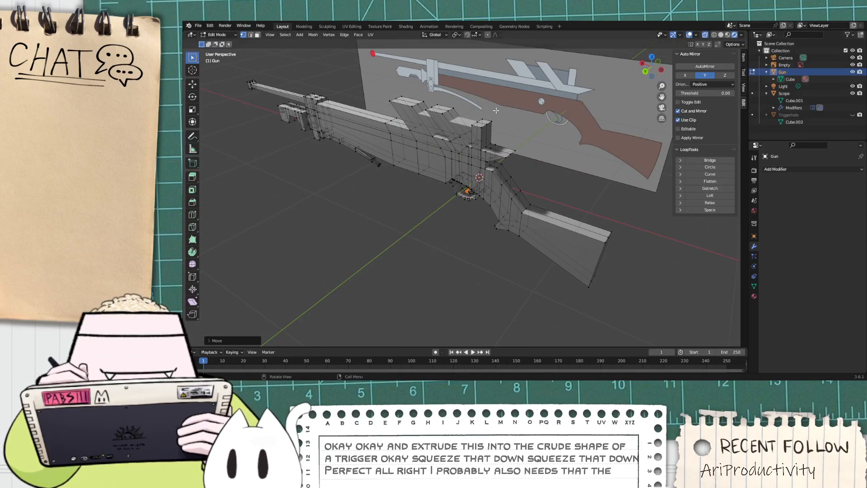
scroll(496, 110, up, 3)
middle_drag(603, 106, 715, 112)
click(839, 93)
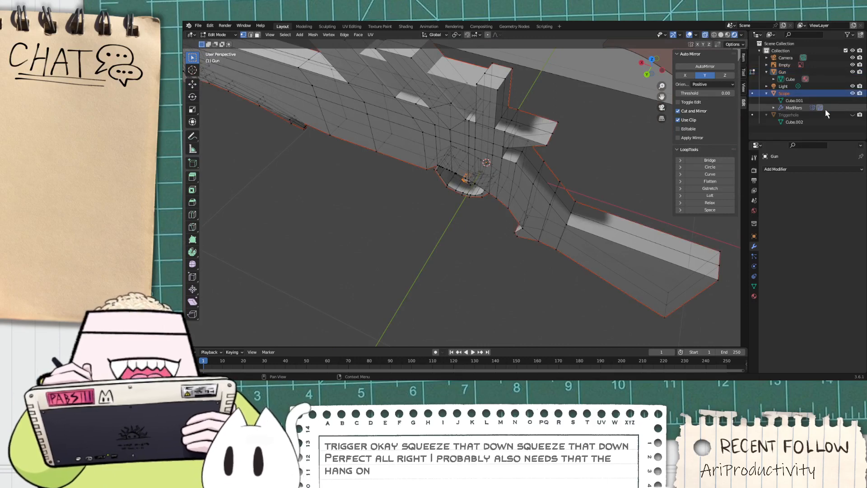
click(809, 108)
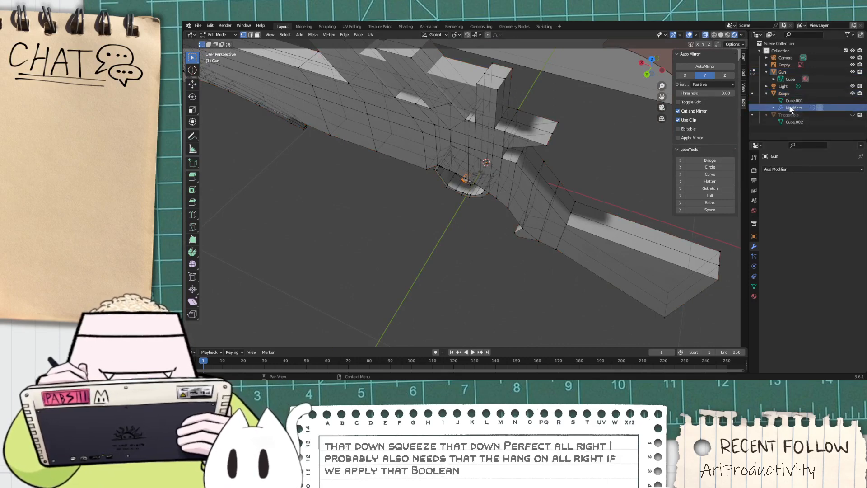
click(785, 93)
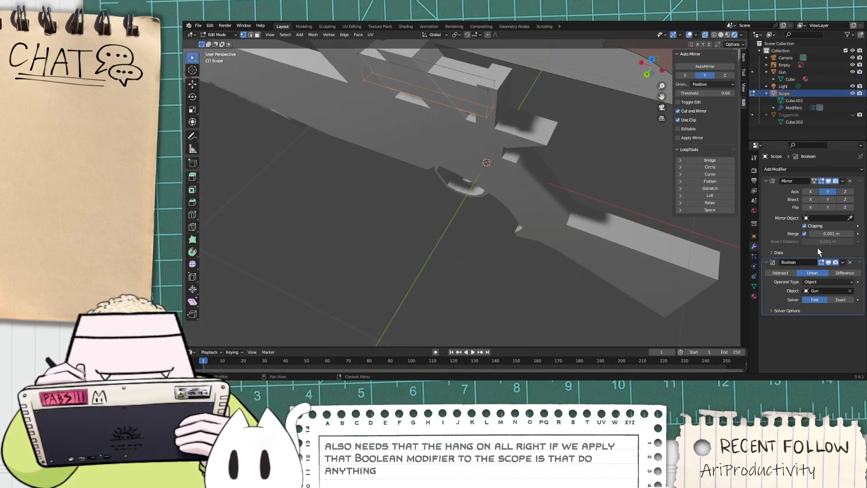
click(767, 263)
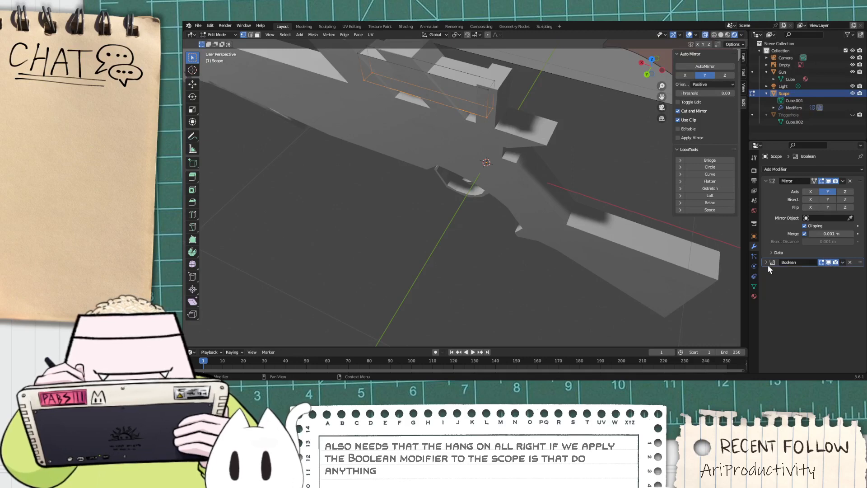
click(235, 35)
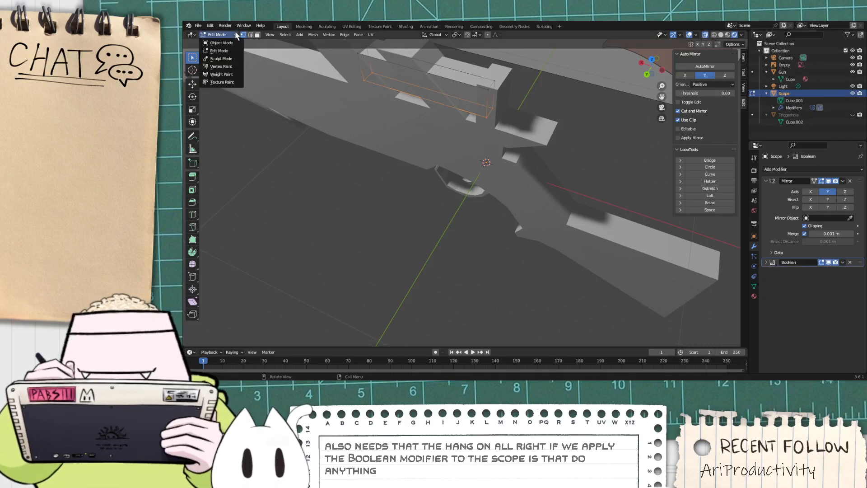
click(230, 42)
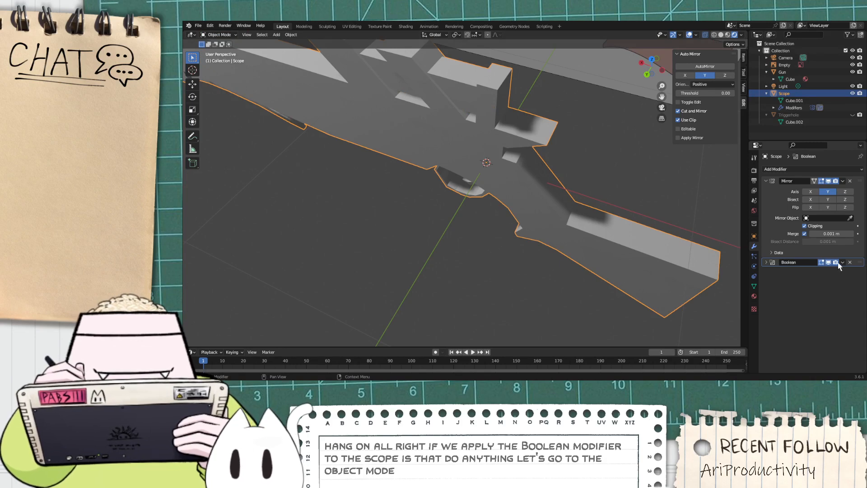
Step: Apply the Scope's Mirror and Boolean modifiers
click(843, 180)
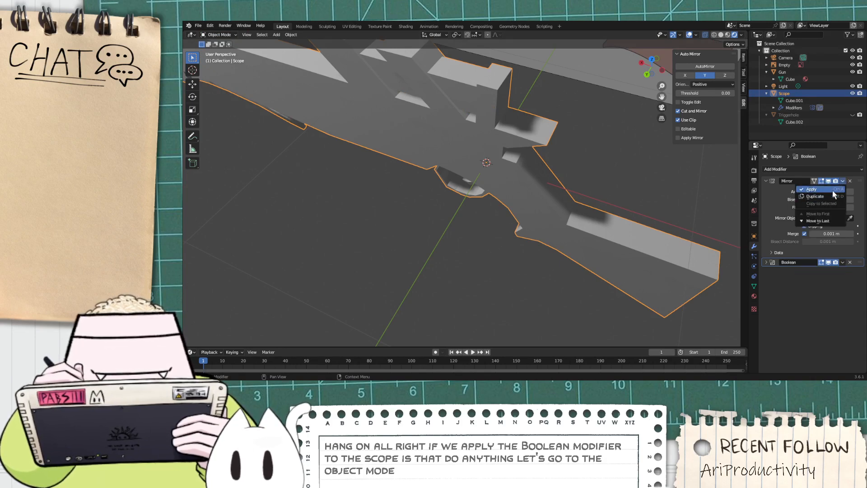
click(832, 190)
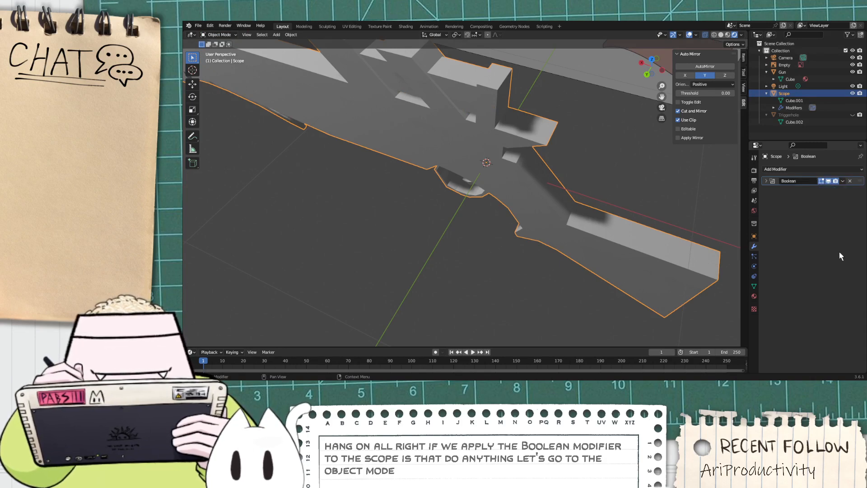
click(839, 181)
click(835, 191)
Step: Examine the rifle from several angles, hiding the Scope object and showing it again to compare the meshes
scroll(389, 155, down, 2)
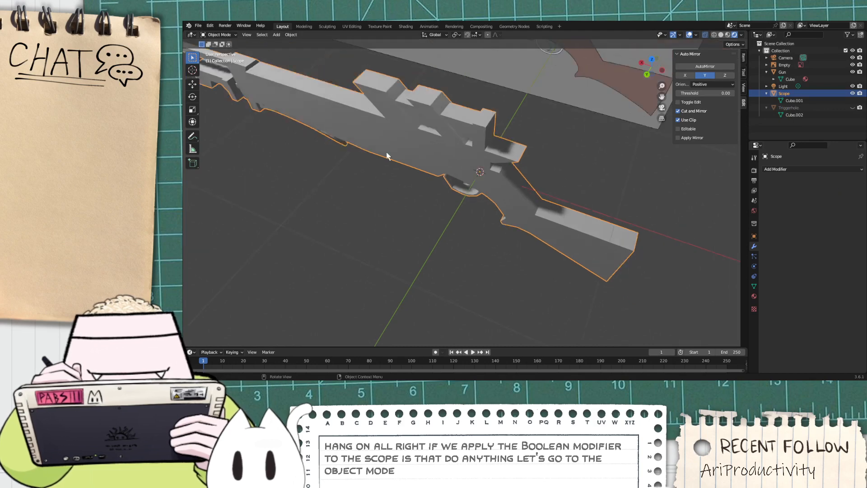
scroll(361, 168, up, 3)
middle_drag(332, 182, 401, 152)
scroll(357, 161, down, 2)
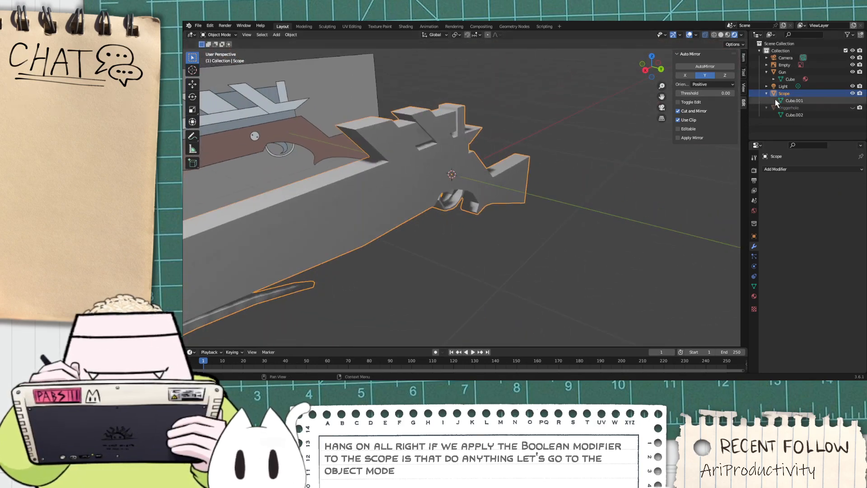
click(853, 94)
middle_drag(670, 168, 598, 169)
scroll(429, 158, down, 2)
scroll(418, 128, up, 5)
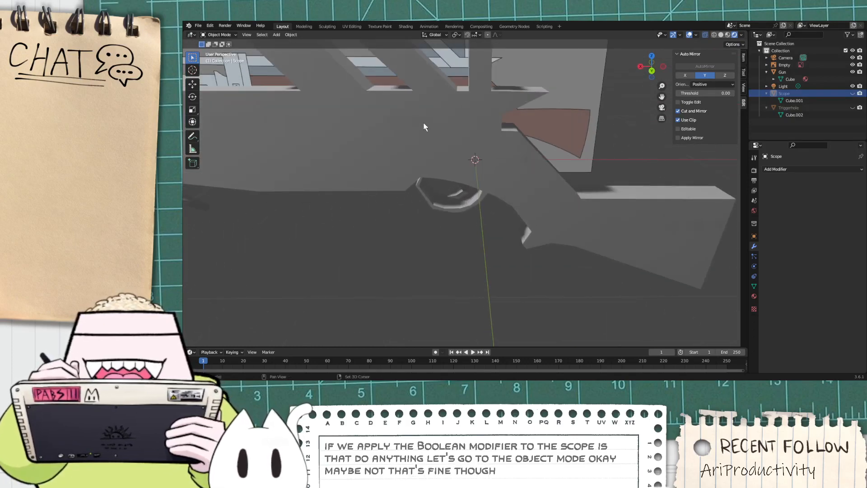
shift+middle_drag(424, 126, 658, 164)
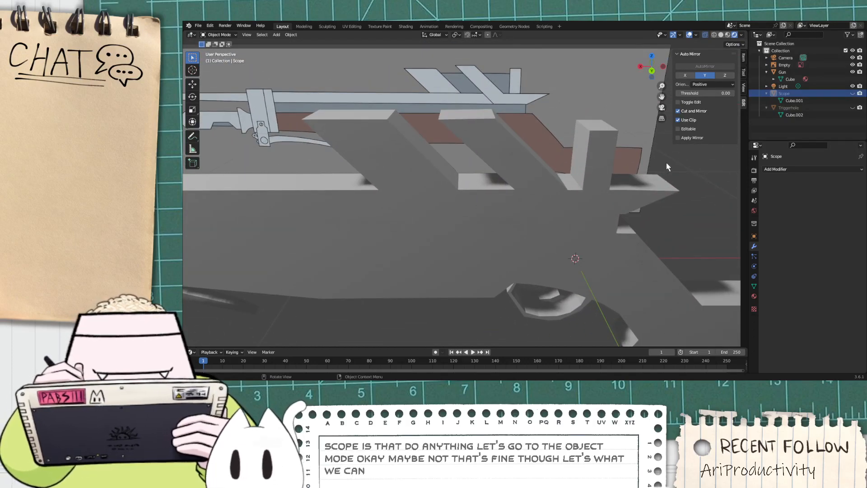
click(853, 93)
Step: Put the Scope object into Edit Mode and inspect its mesh data
drag(810, 101, 789, 104)
click(803, 94)
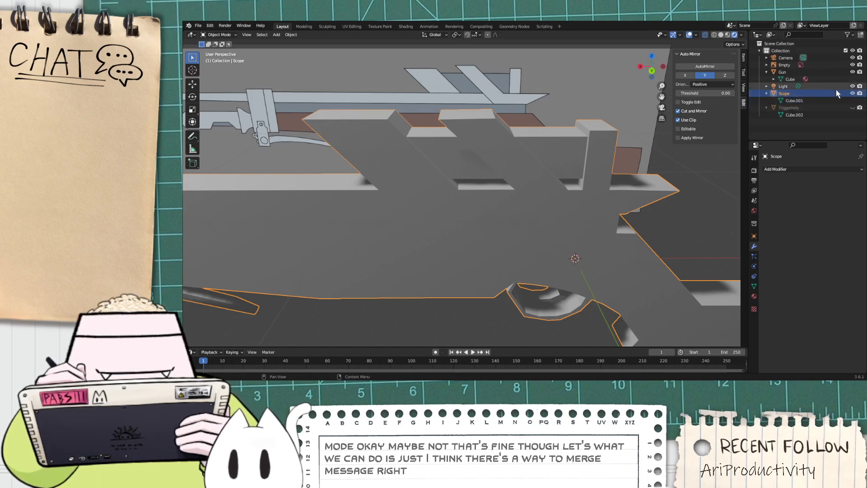
click(232, 34)
click(219, 52)
click(786, 101)
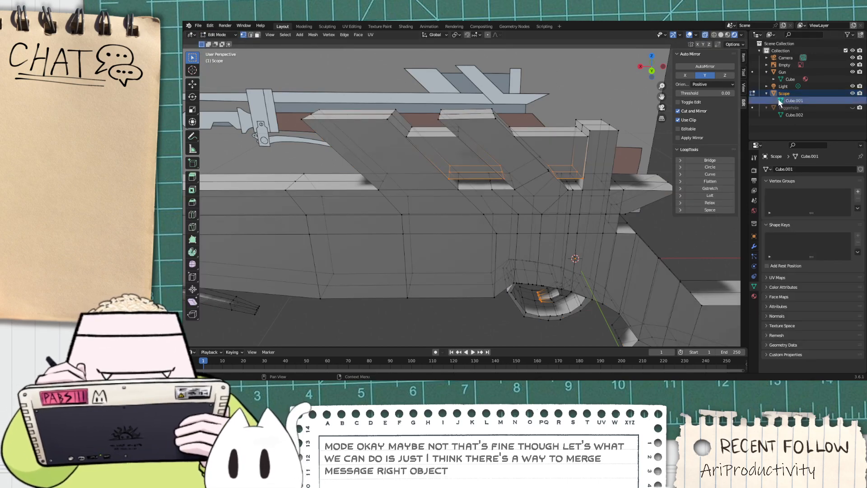
click(759, 95)
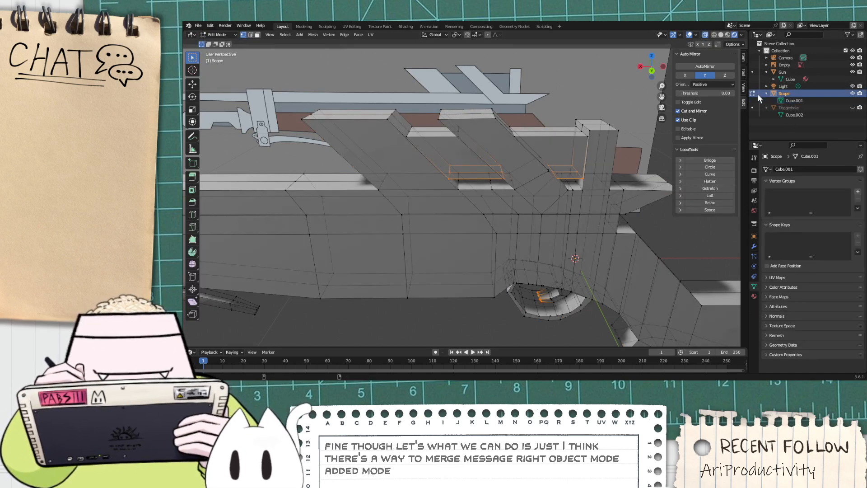
Step: Check which geometry belongs to the Scope mesh by selecting all of it and clearing the selection
key(a)
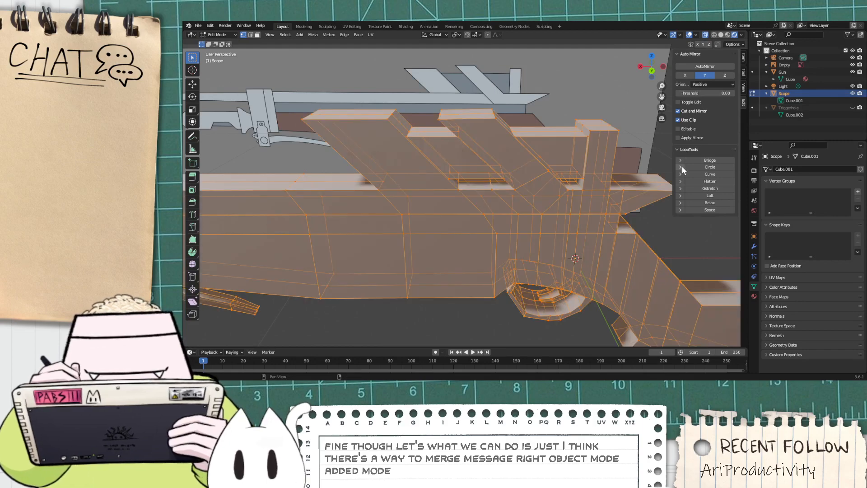
click(793, 101)
click(568, 138)
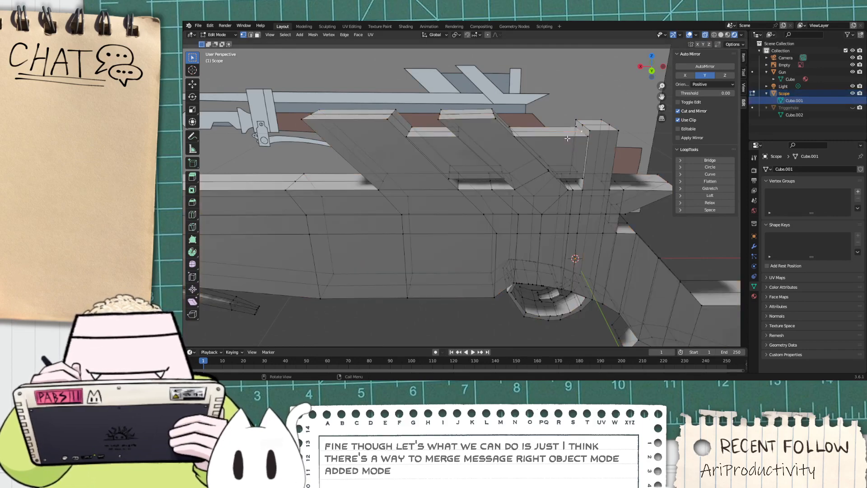
key(a)
key(alt+a)
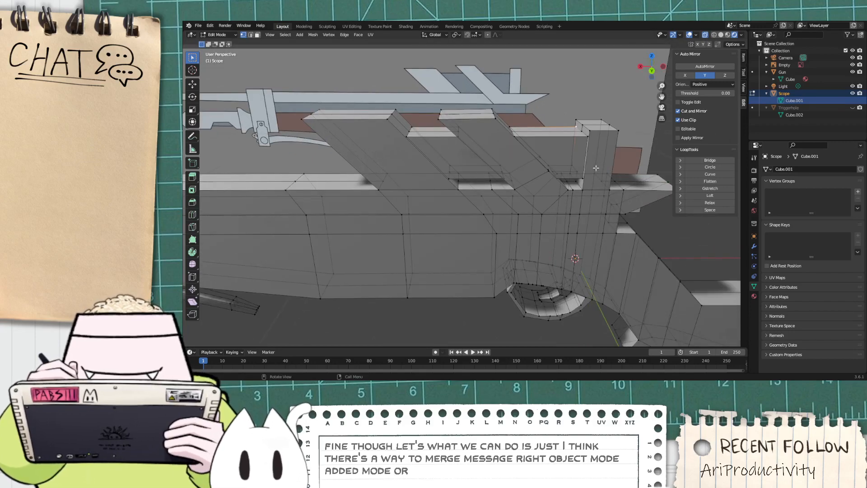
scroll(596, 167, down, 2)
scroll(543, 165, up, 2)
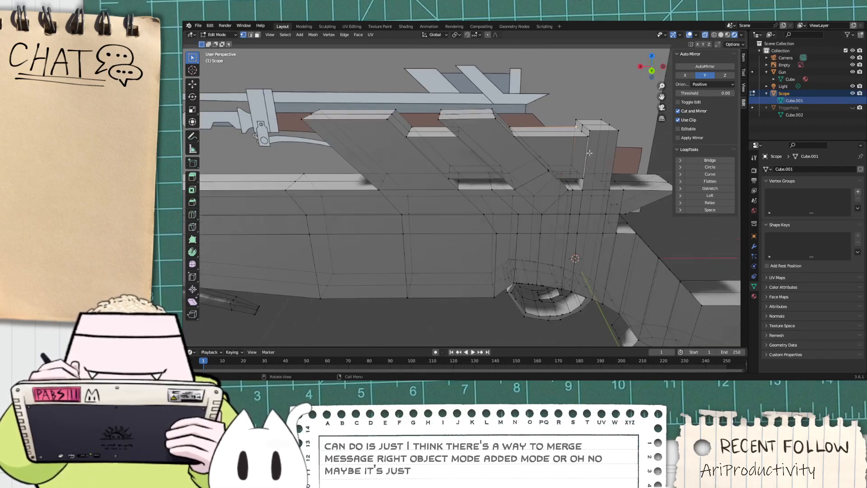
Step: Select the Gun object as well and view the rifle in back orthographic projection around the fore-end
click(784, 72)
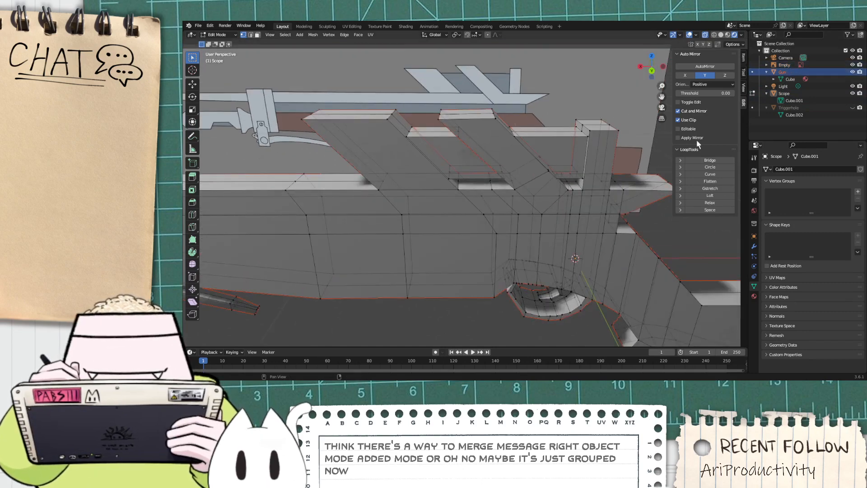
key(KP_5)
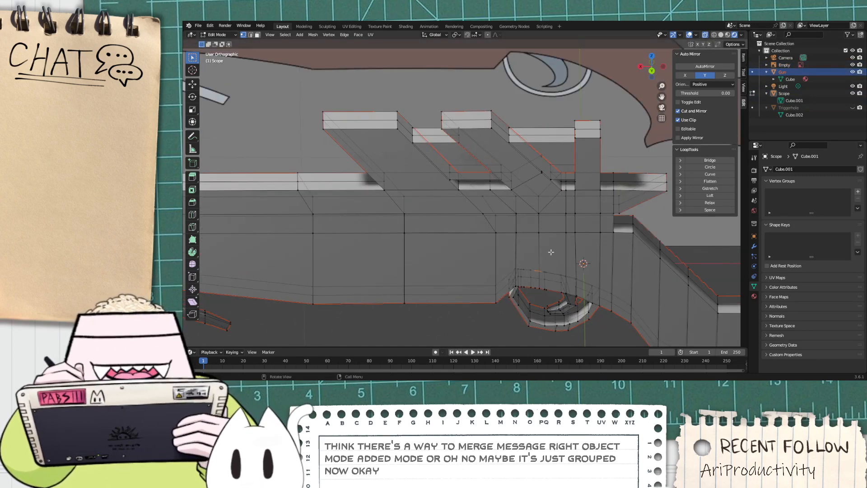
click(652, 71)
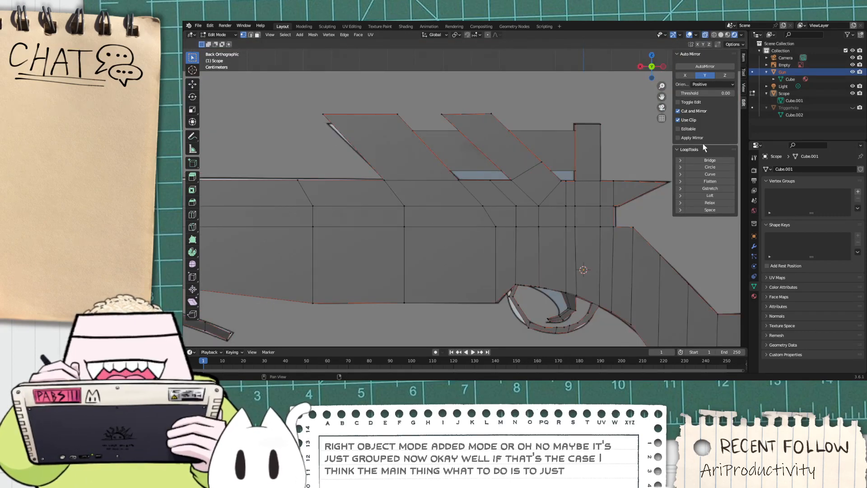
scroll(347, 191, down, 4)
scroll(347, 191, up, 2)
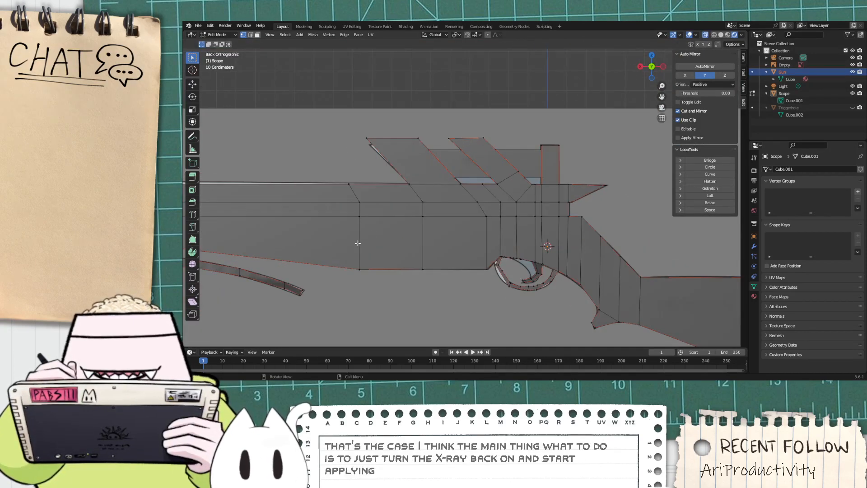
shift+middle_drag(349, 246, 493, 195)
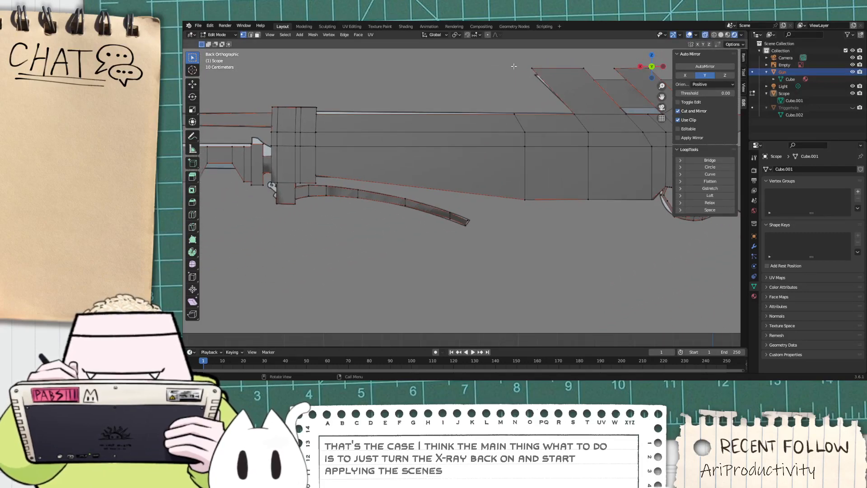
Step: Compare the viewport shading modes and set the viewport to Solid shading with the reference image showing through the mesh
click(742, 35)
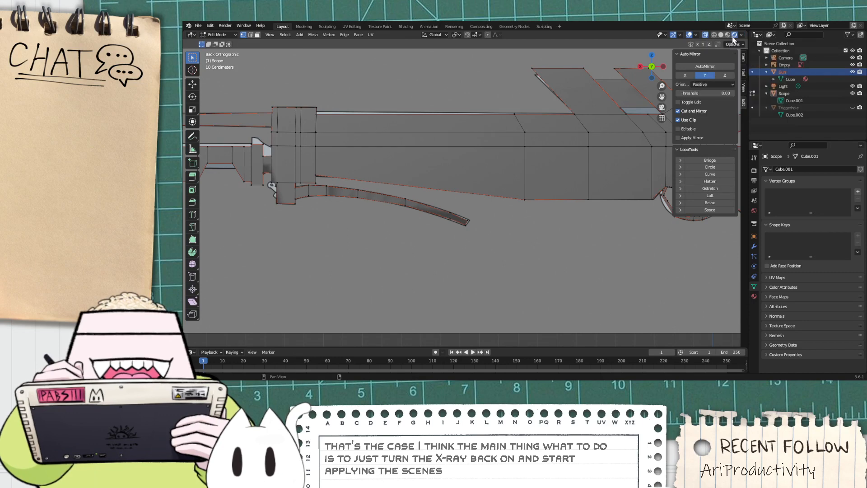
click(728, 34)
click(721, 35)
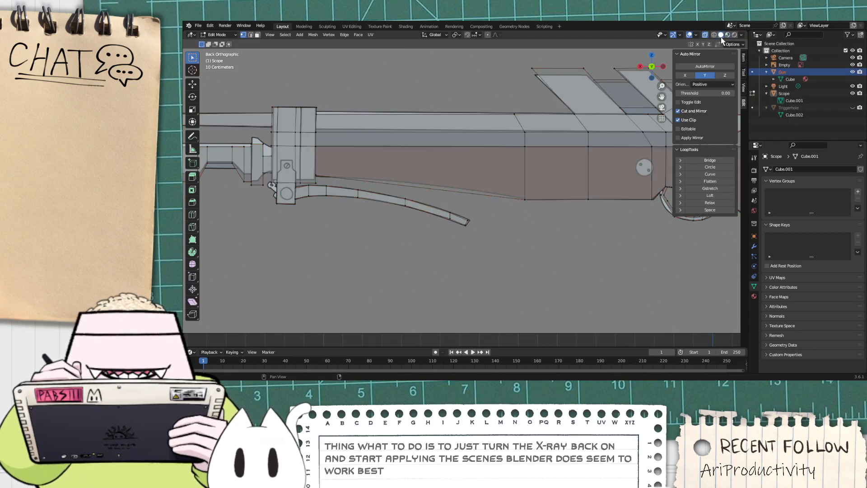
click(714, 35)
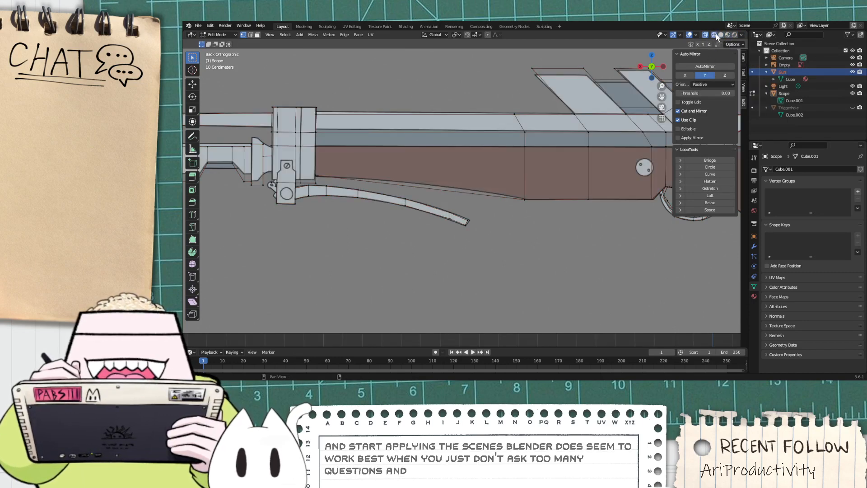
click(721, 35)
click(742, 34)
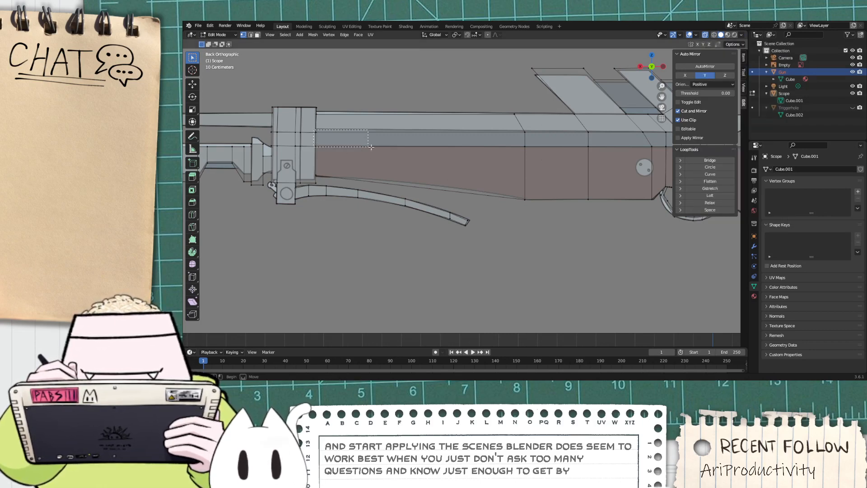
Step: Box-select the vertices of the narrow band between barrel and wooden stock, from the front clamp to the rear end, and collapse the Transform settings
drag(371, 147, 686, 146)
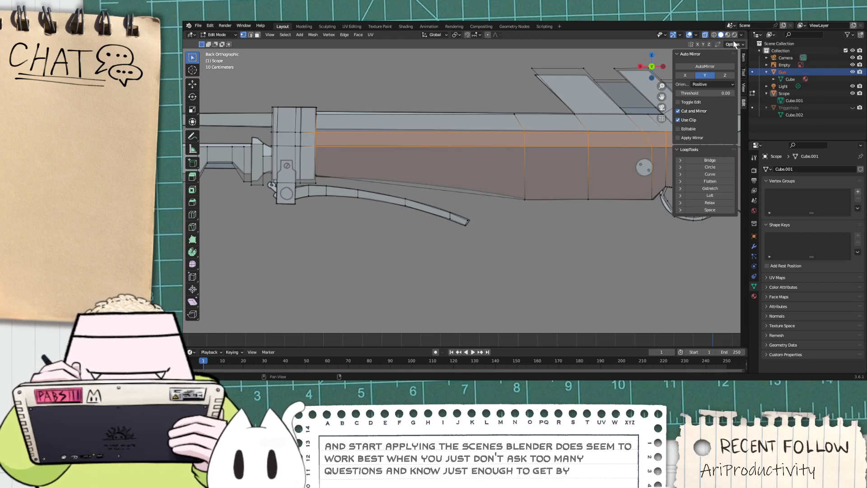
click(743, 58)
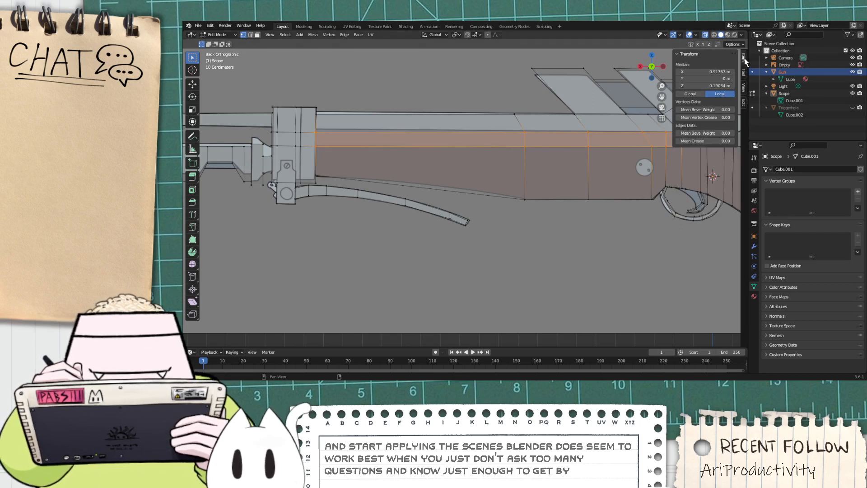
click(679, 54)
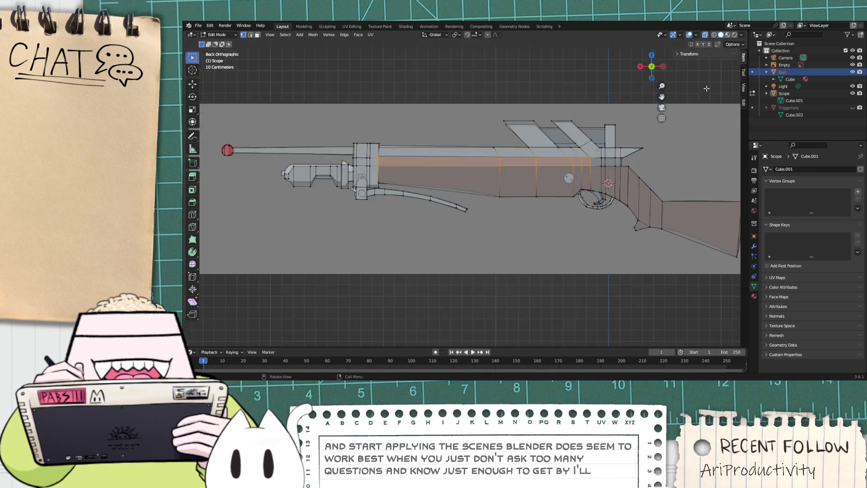
shift+middle_drag(659, 156, 348, 212)
scroll(352, 207, up, 4)
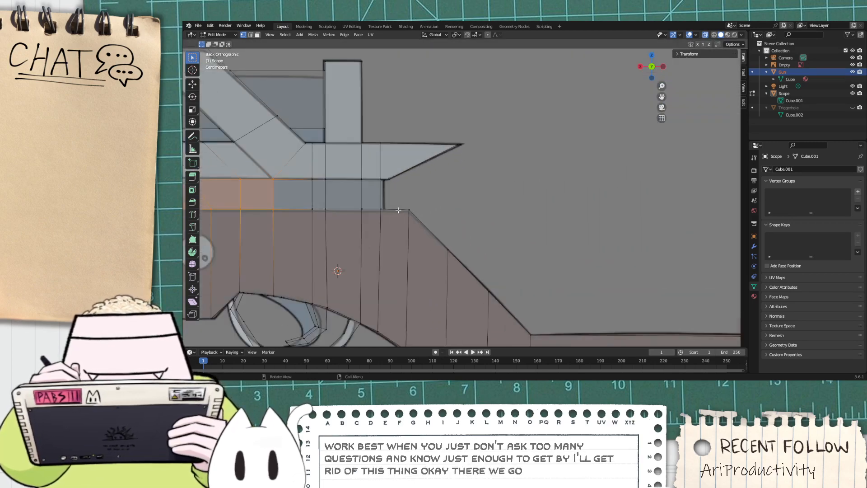
scroll(353, 206, down, 1)
shift+drag(330, 190, 396, 208)
Step: Search the vertex context commands and the mesh and UV commands for Mark Seam
right_click(378, 196)
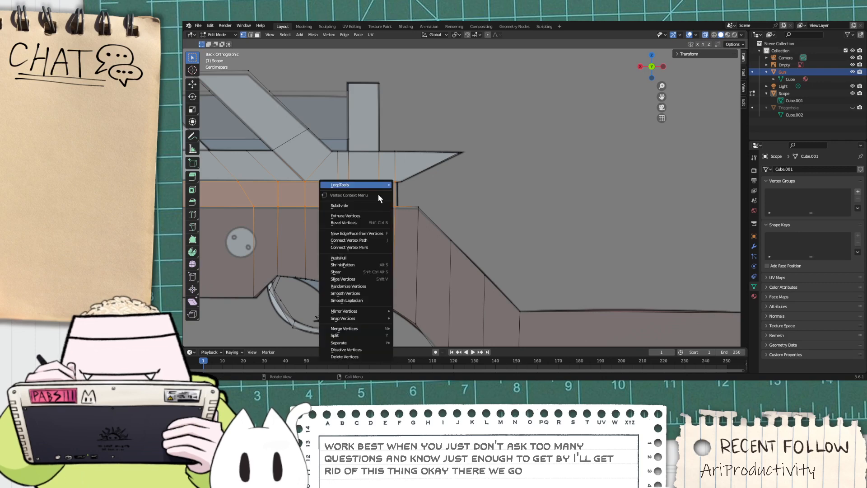
mouse_move(358, 332)
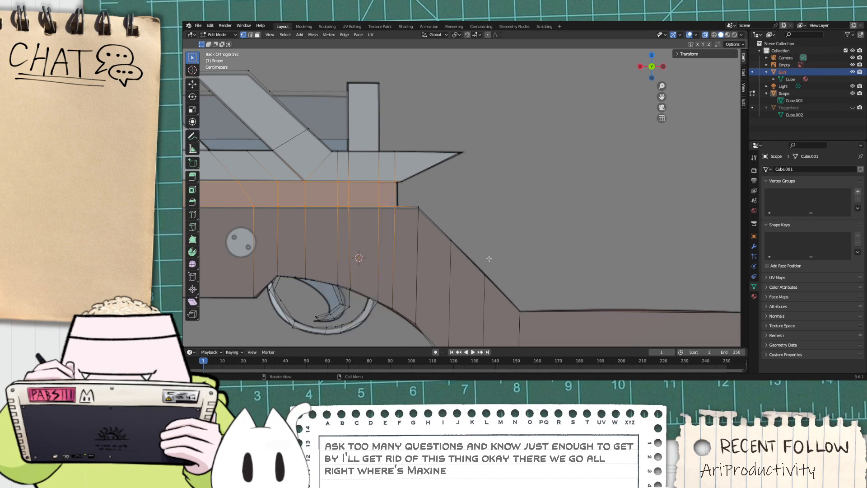
right_click(391, 199)
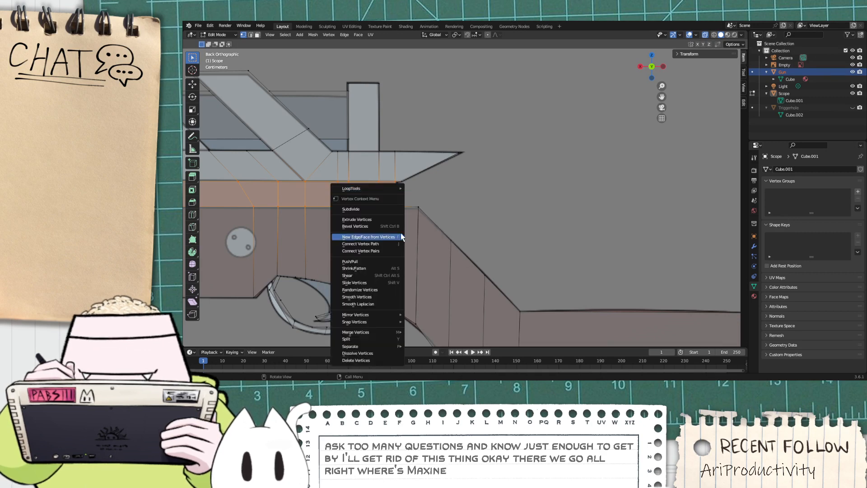
right_click(396, 189)
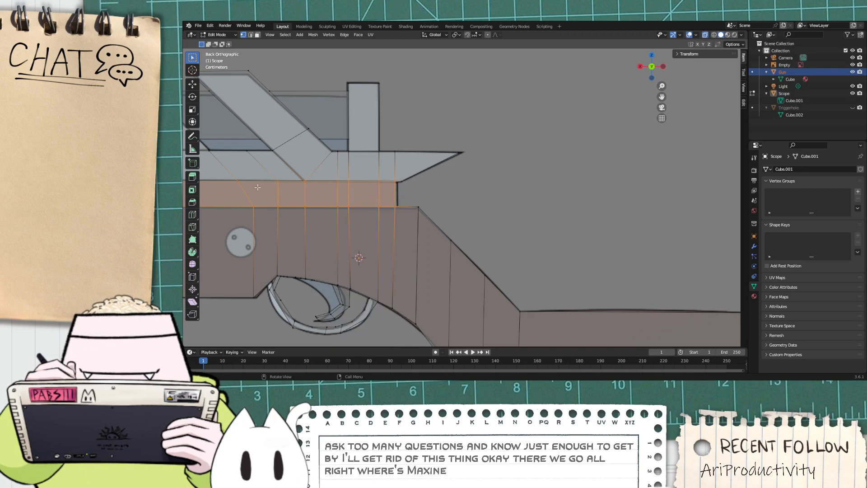
right_click(286, 186)
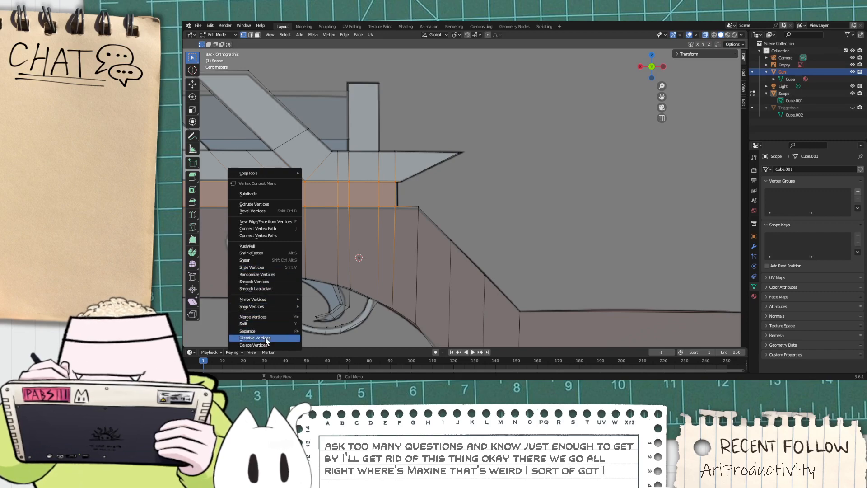
scroll(310, 203, down, 9)
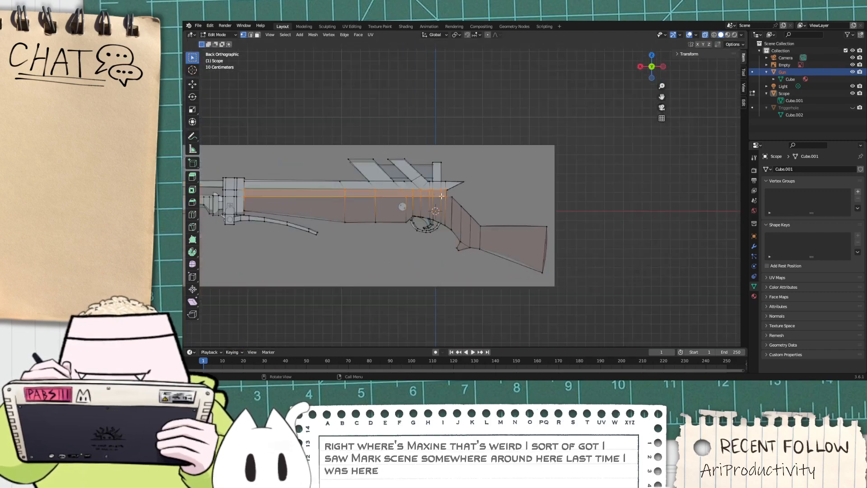
scroll(311, 203, up, 3)
scroll(311, 203, up, 1)
shift+middle_drag(347, 213, 513, 215)
scroll(446, 214, up, 3)
right_click(440, 204)
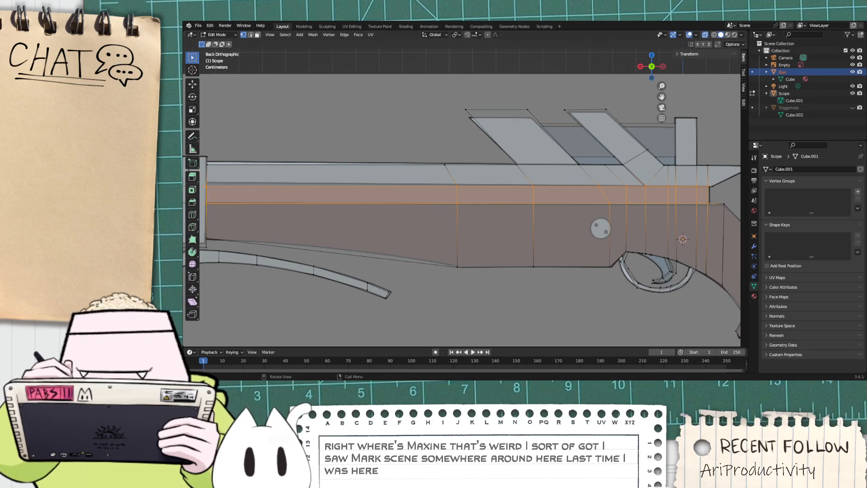
right_click(389, 193)
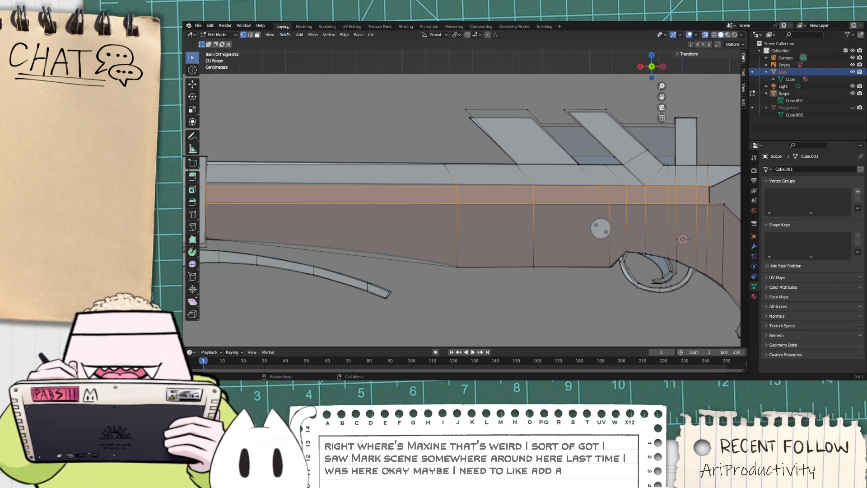
click(300, 36)
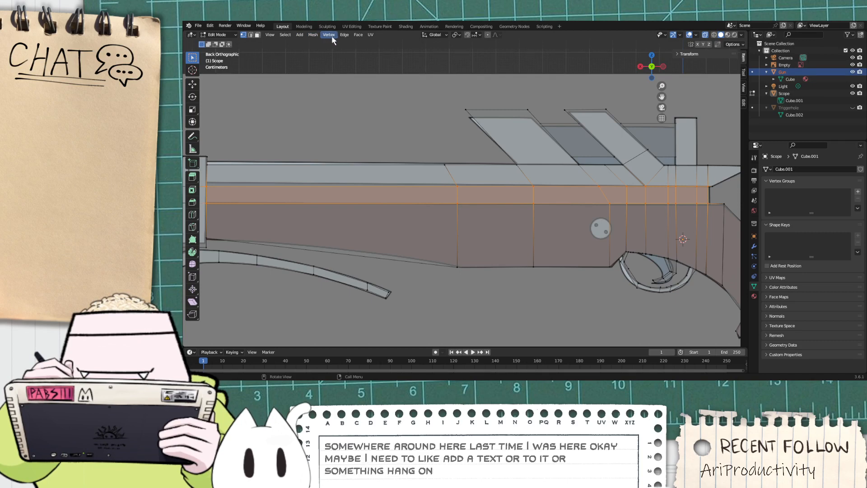
mouse_move(371, 36)
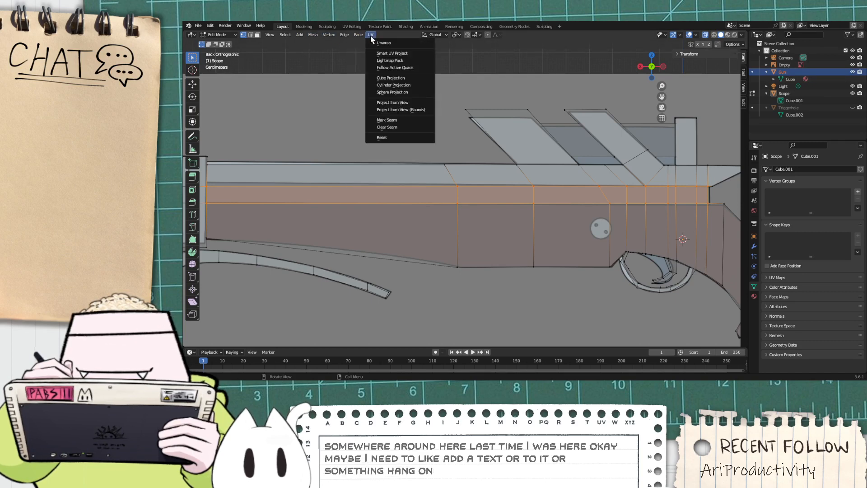
Step: Switch to the Shading workspace and create a new material for the Scope object
click(406, 27)
click(404, 34)
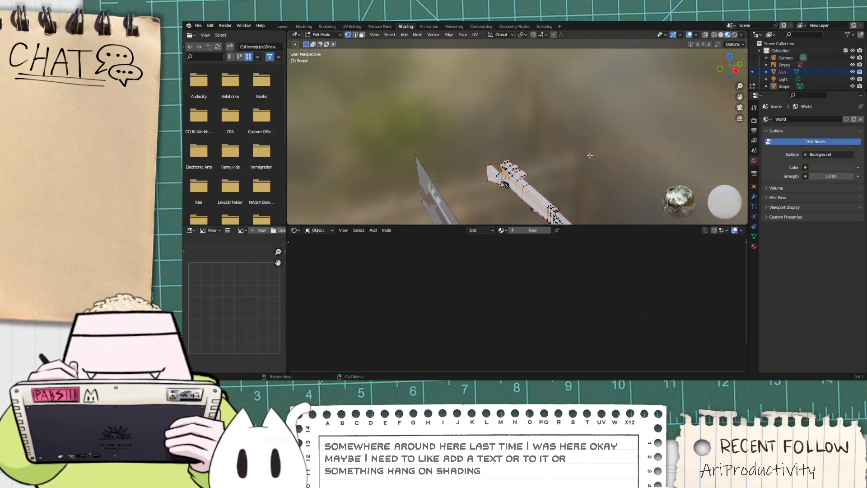
middle_drag(590, 155, 498, 191)
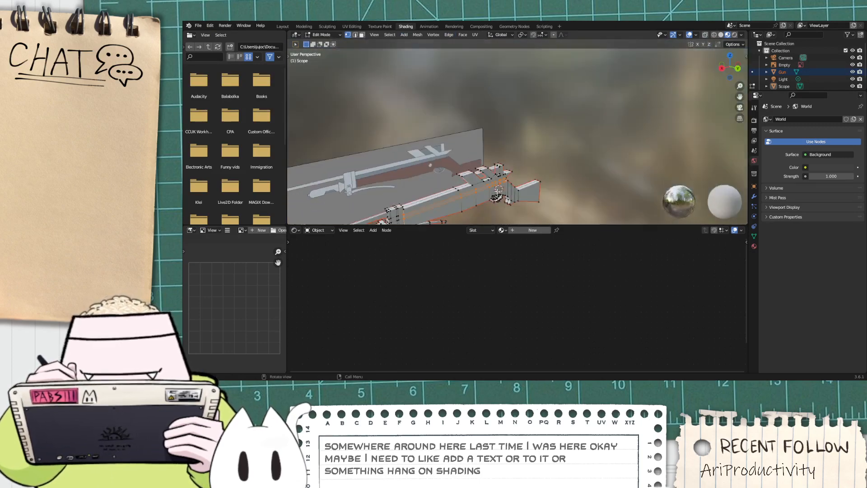
click(509, 230)
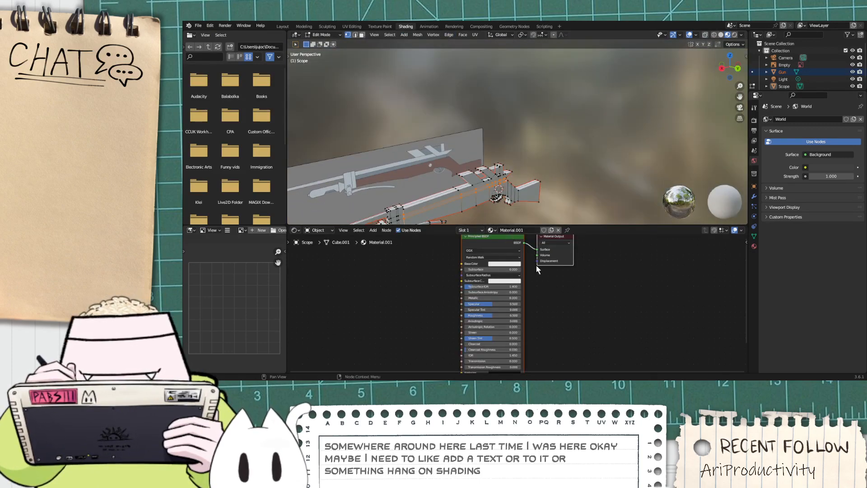
scroll(536, 267, down, 2)
scroll(464, 272, up, 8)
middle_drag(441, 278, 546, 335)
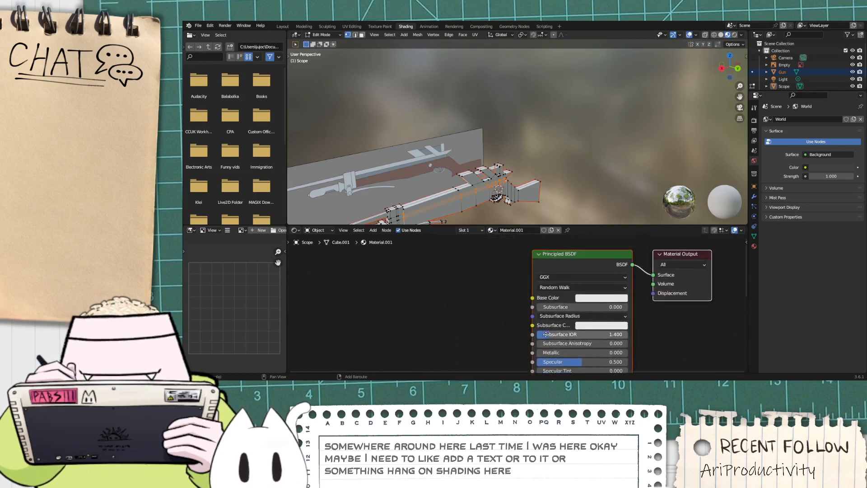
scroll(558, 277, up, 2)
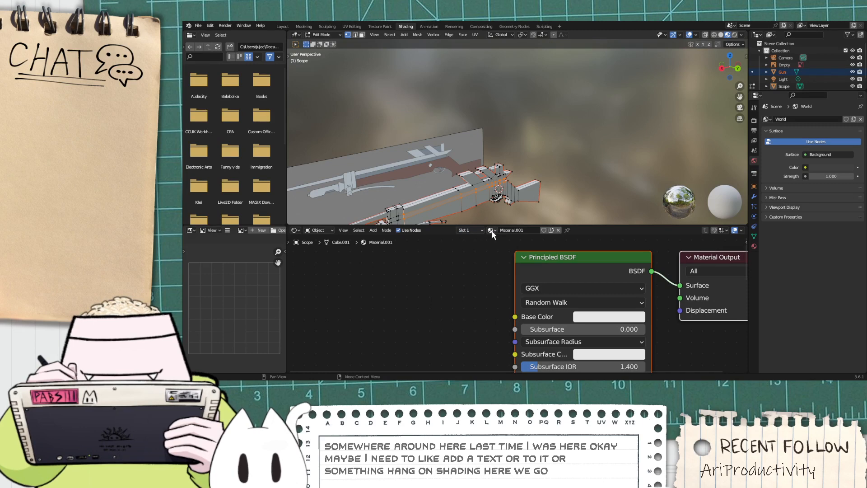
Step: Add a second material slot to the Scope object and try to remove it
click(478, 231)
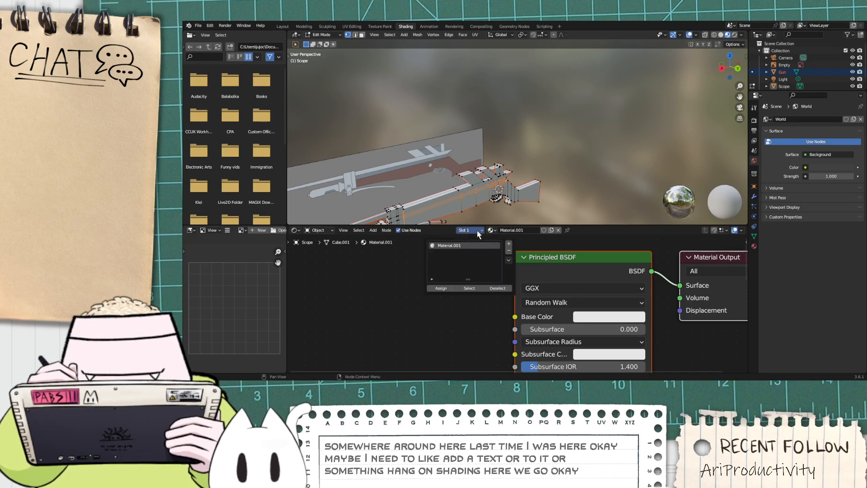
click(509, 244)
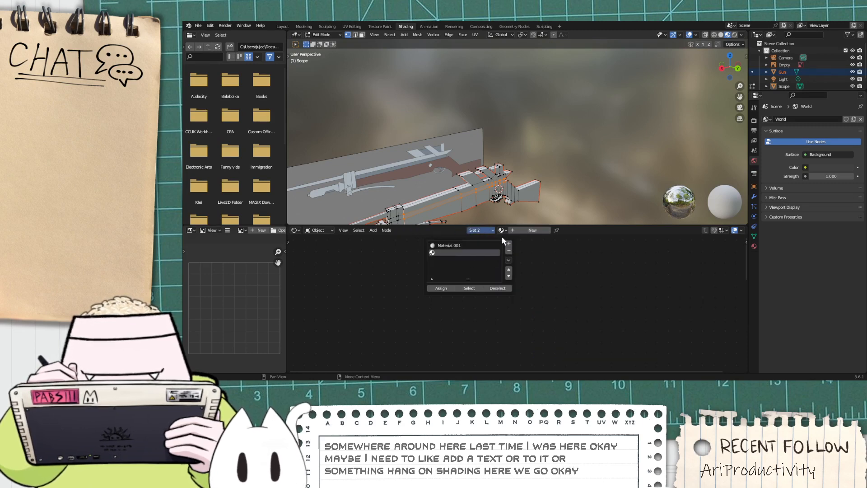
click(509, 252)
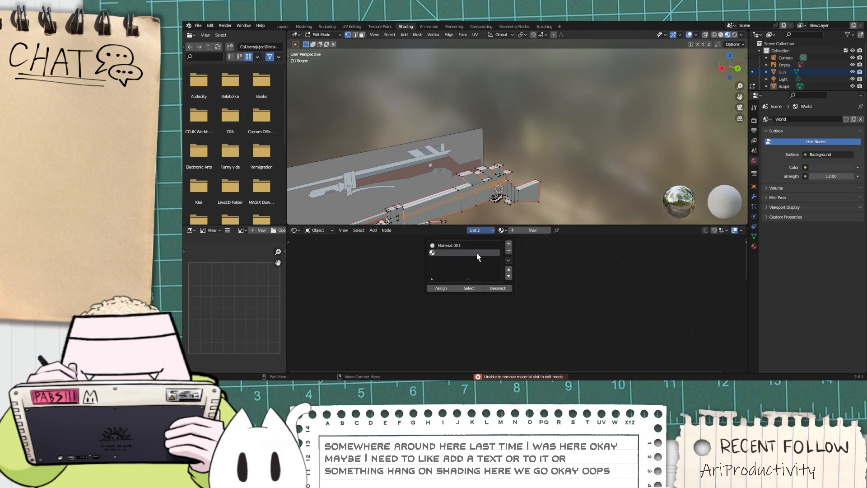
Step: Assign the existing material named Material to the Scope object's first material slot
click(470, 246)
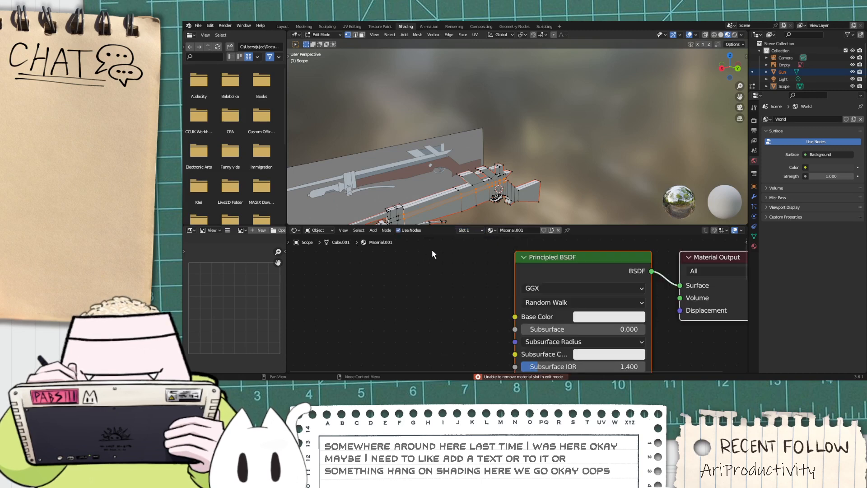
scroll(464, 252, down, 2)
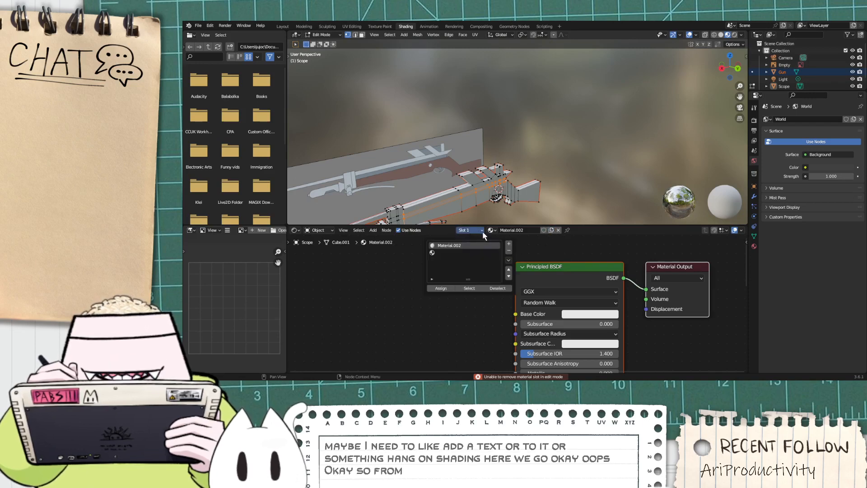
double_click(503, 231)
click(492, 230)
click(492, 230)
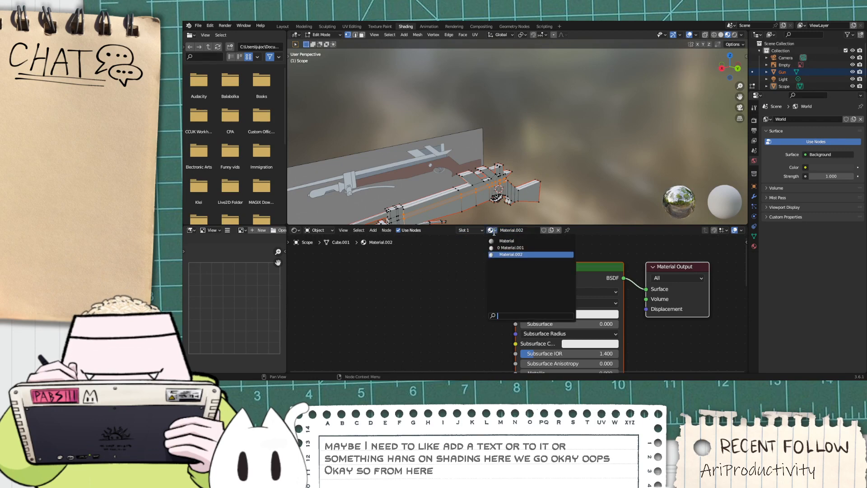
click(506, 241)
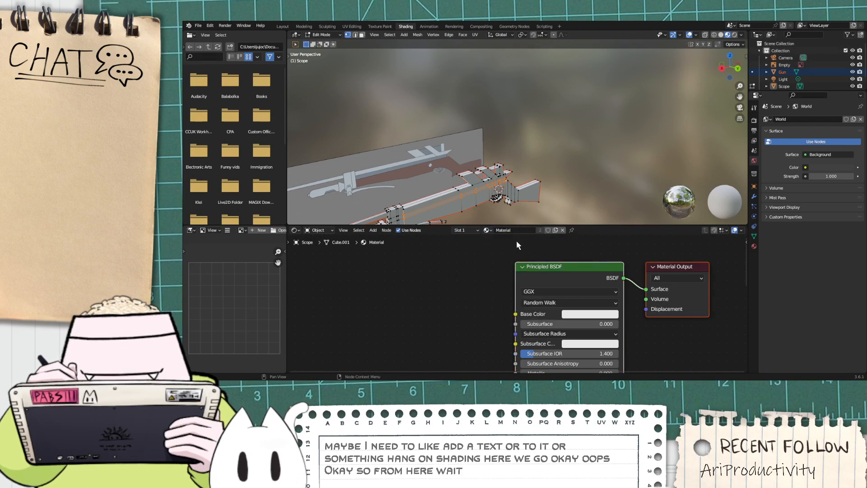
click(489, 231)
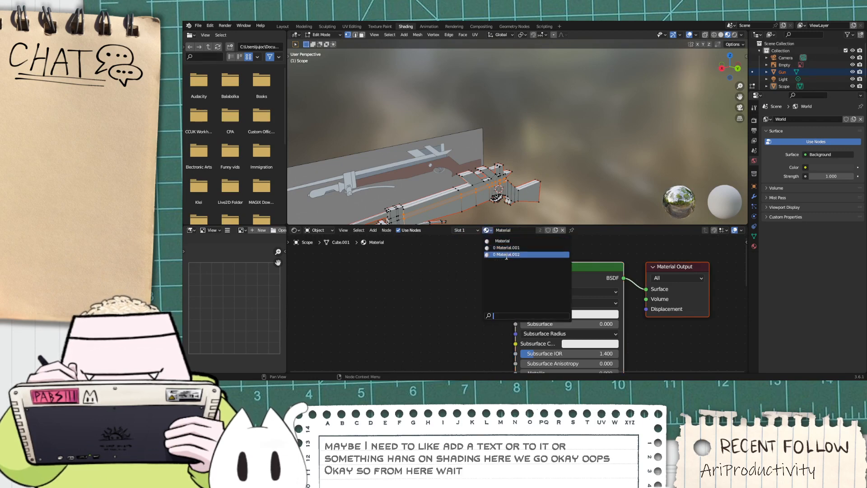
click(459, 255)
scroll(538, 256, up, 1)
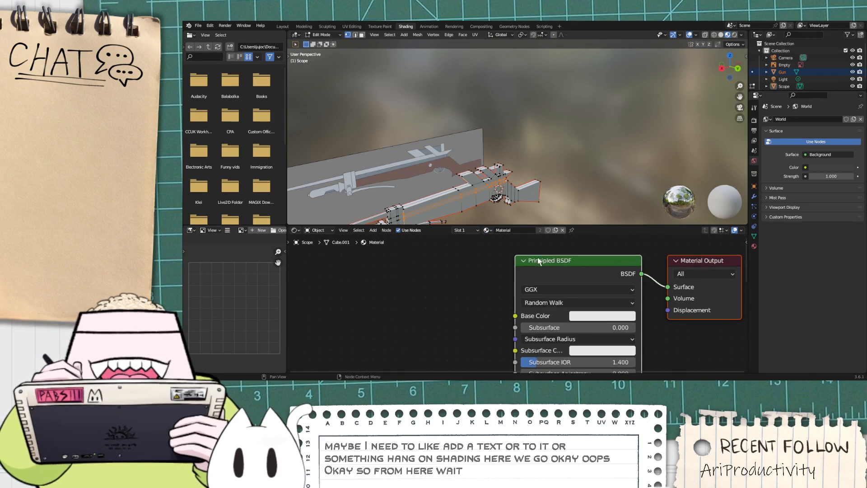
Step: Add an Image Texture node to the material and connect its Color output to the Principled BSDF's Base Color
right_click(436, 254)
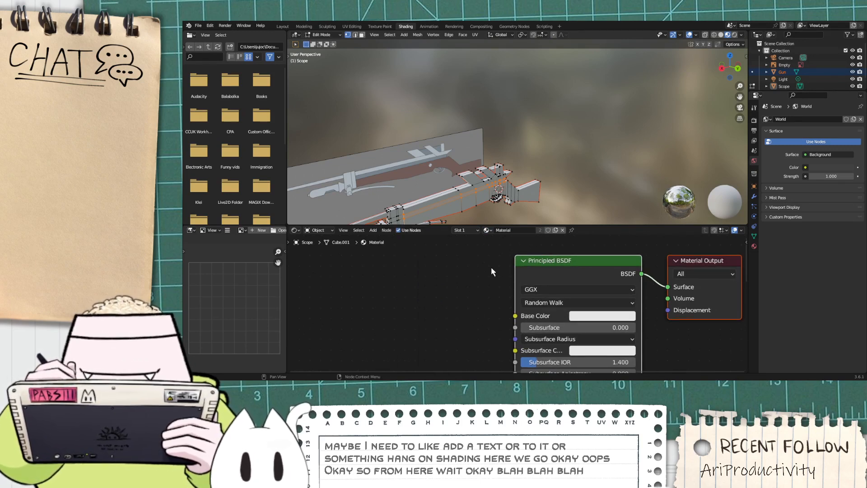
click(741, 230)
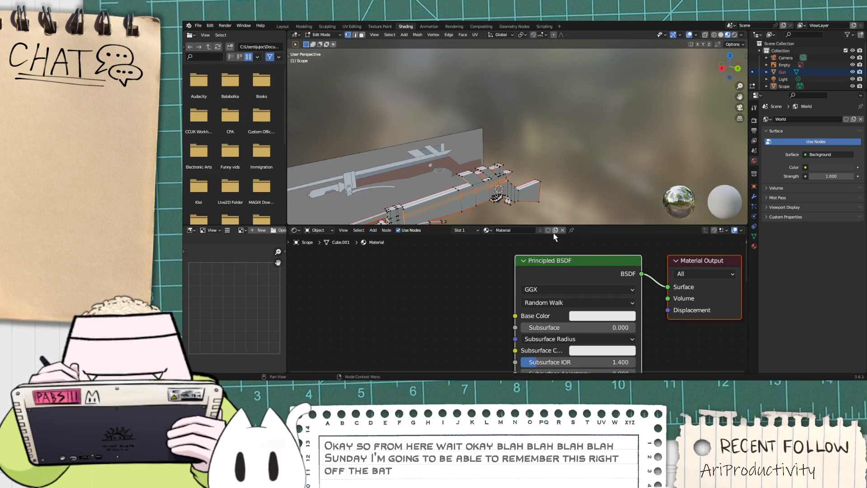
click(476, 231)
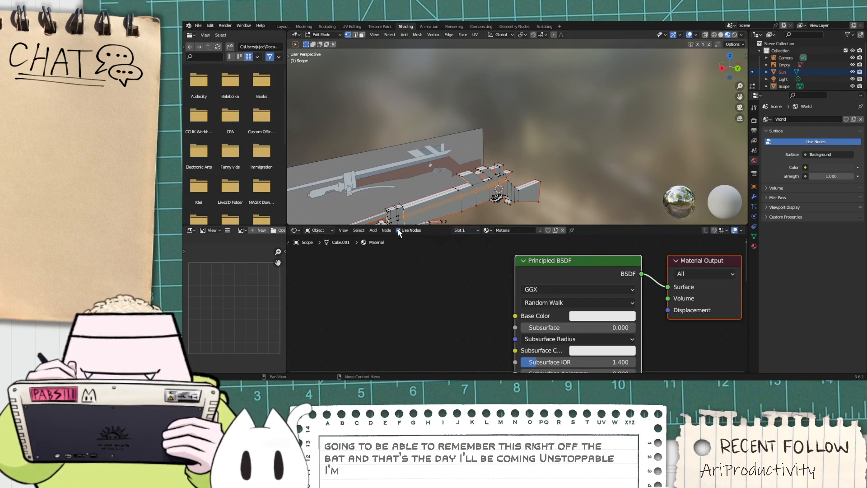
click(373, 231)
mouse_move(383, 249)
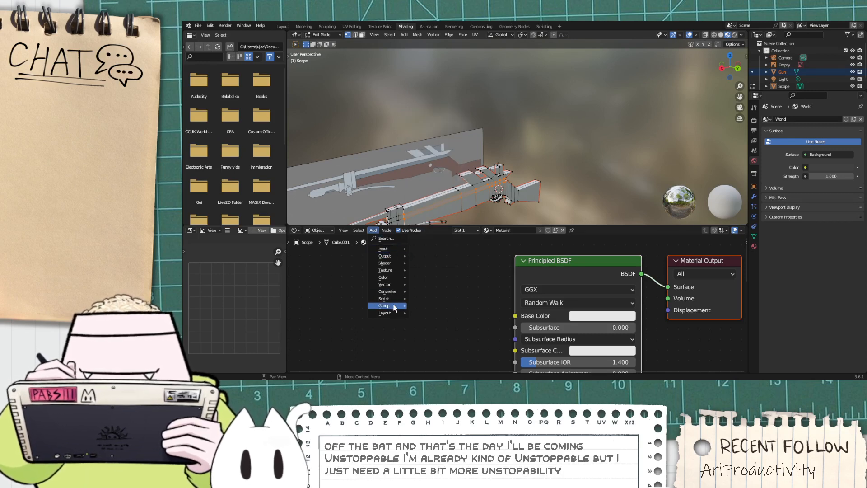
mouse_move(397, 274)
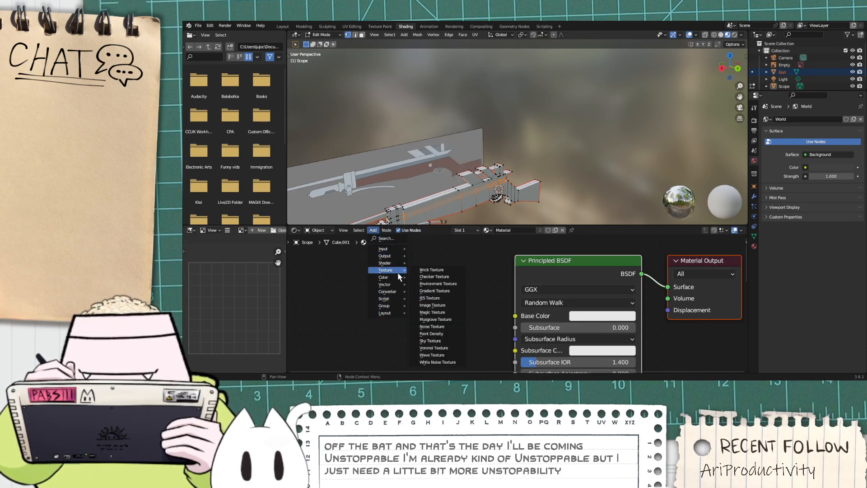
click(429, 305)
click(327, 250)
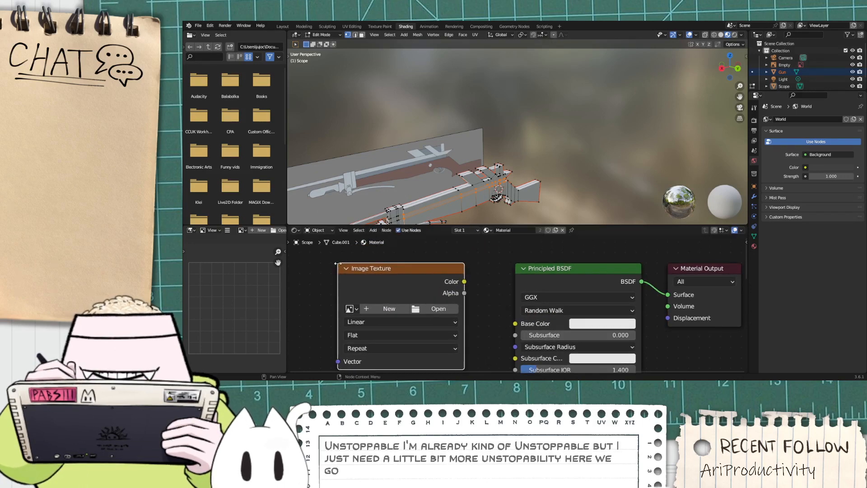
drag(464, 283, 509, 327)
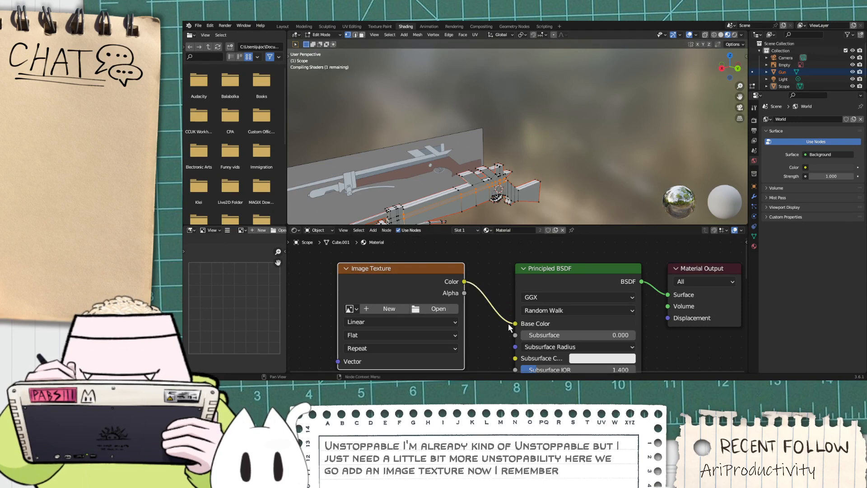
scroll(523, 299, down, 5)
scroll(520, 307, up, 6)
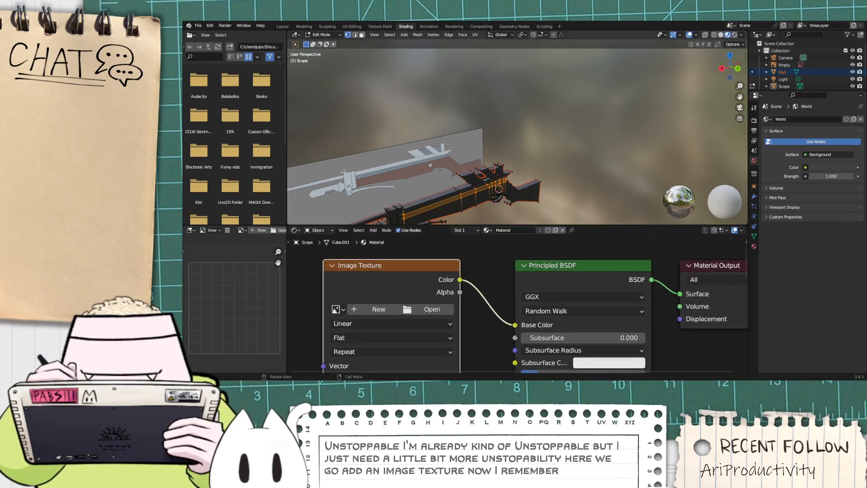
Step: Return to the Modeling workspace and check the vertex context commands for a seam command
click(304, 26)
scroll(492, 239, up, 5)
middle_drag(546, 238, 347, 180)
scroll(347, 179, up, 3)
right_click(348, 177)
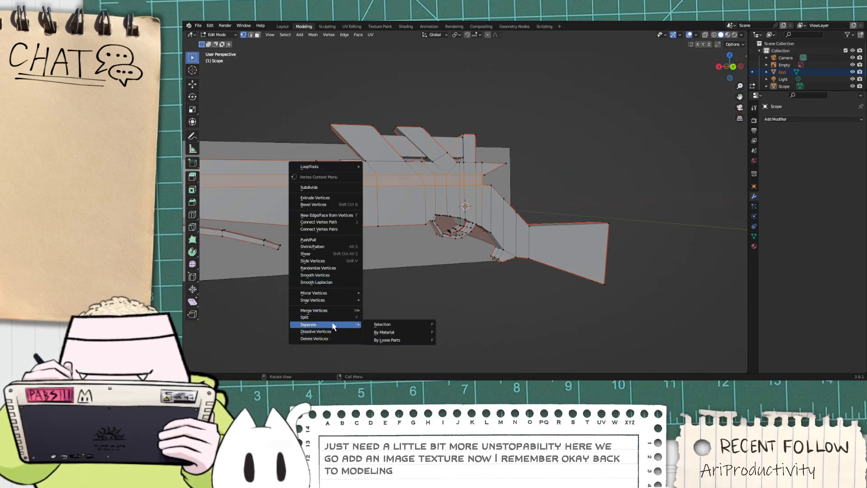
mouse_move(341, 293)
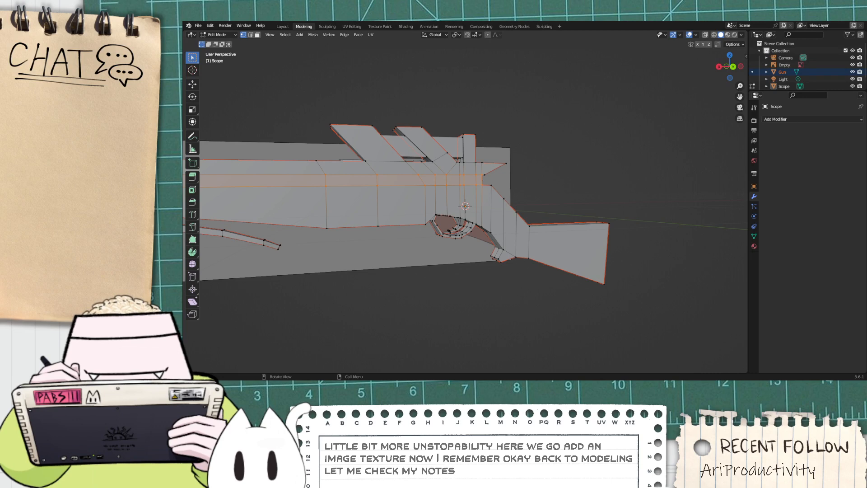
Step: Switch to the UV Editing workspace, check the vertex context commands there and change the mesh selection mode to edges
click(352, 26)
scroll(662, 237, up, 5)
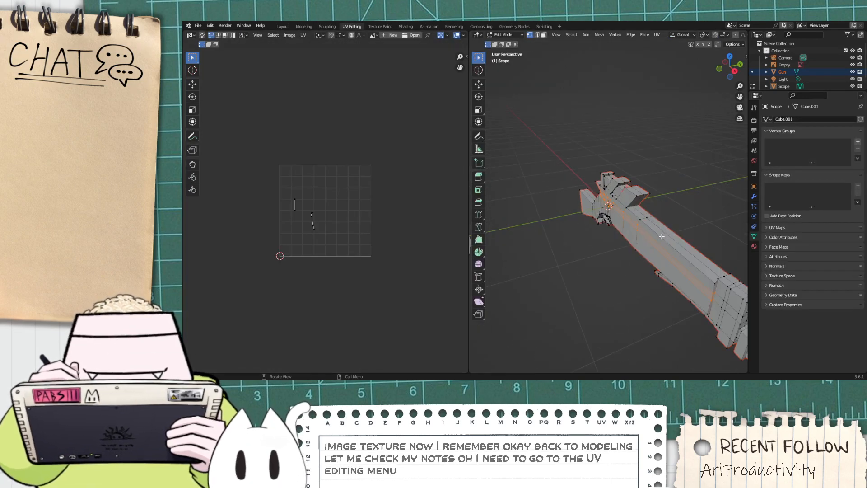
middle_drag(661, 236, 569, 197)
right_click(568, 194)
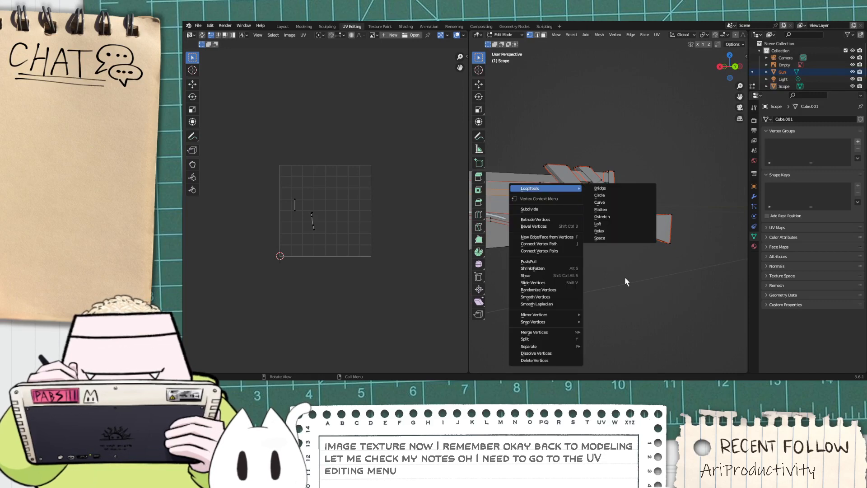
mouse_move(550, 321)
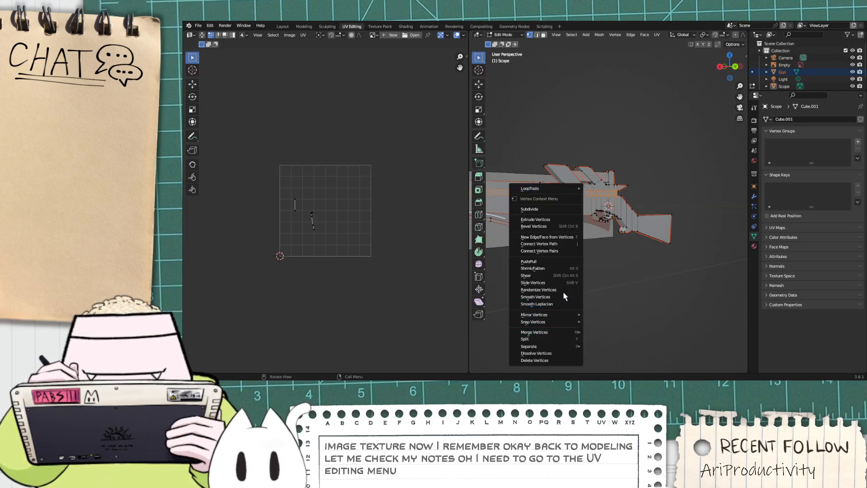
scroll(565, 155, up, 6)
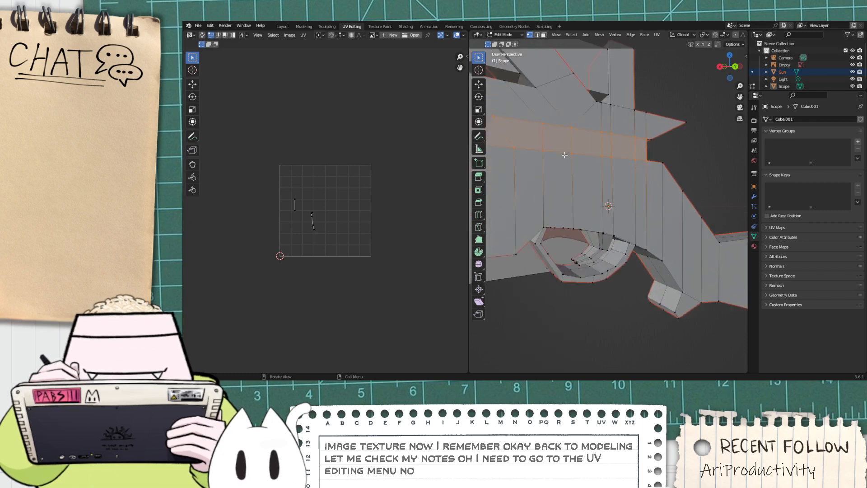
click(539, 36)
Step: Try marking all edges of the selected band as seams, inspect them around the gun's rear and undo the marking
right_click(574, 129)
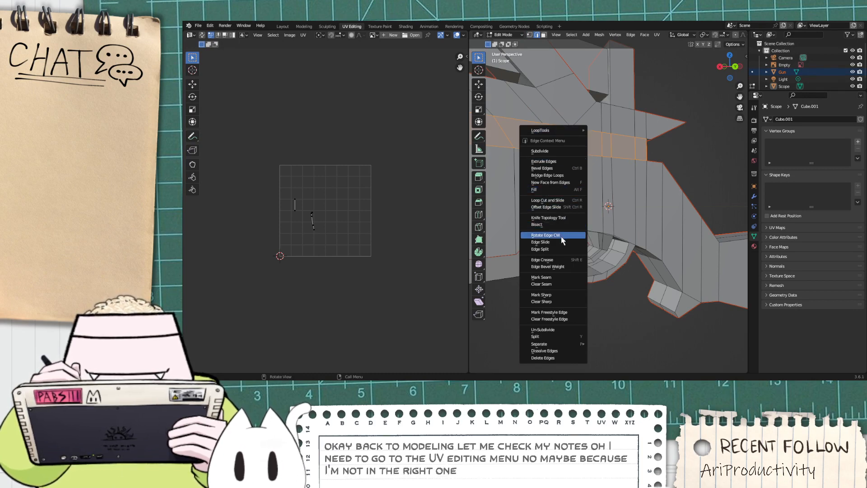
click(551, 279)
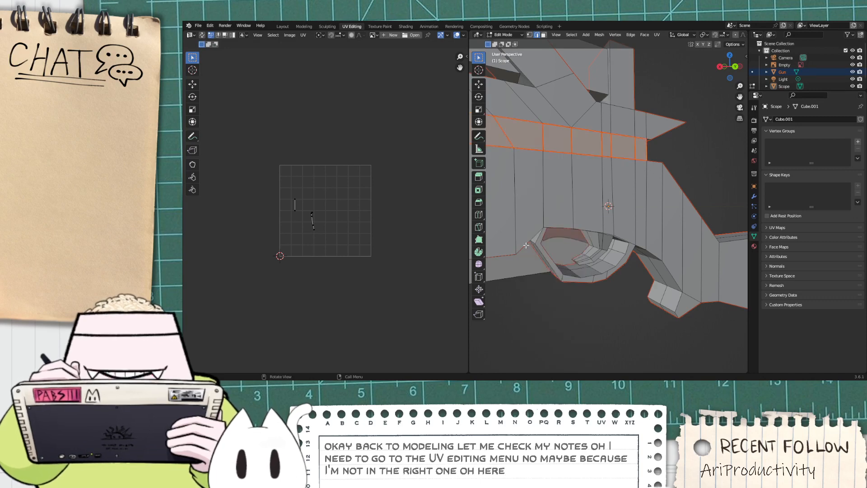
scroll(549, 125, down, 5)
middle_drag(572, 139, 643, 173)
click(643, 173)
scroll(577, 164, up, 3)
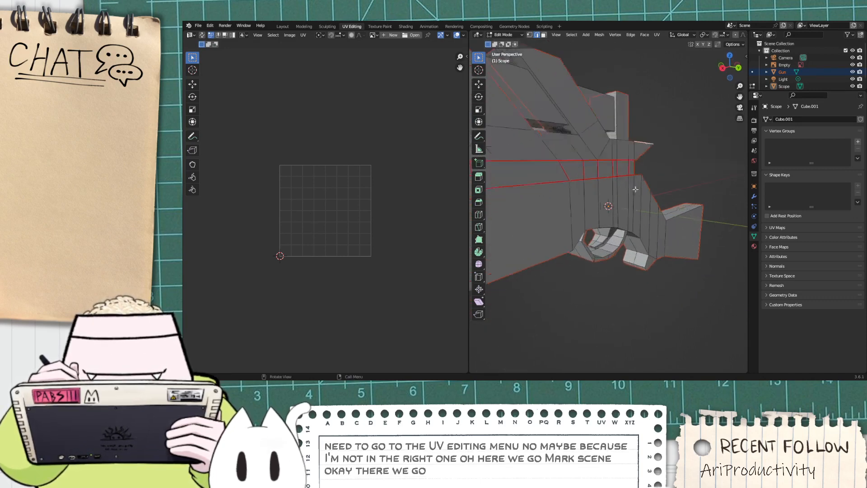
ctrl+alt+click(562, 157)
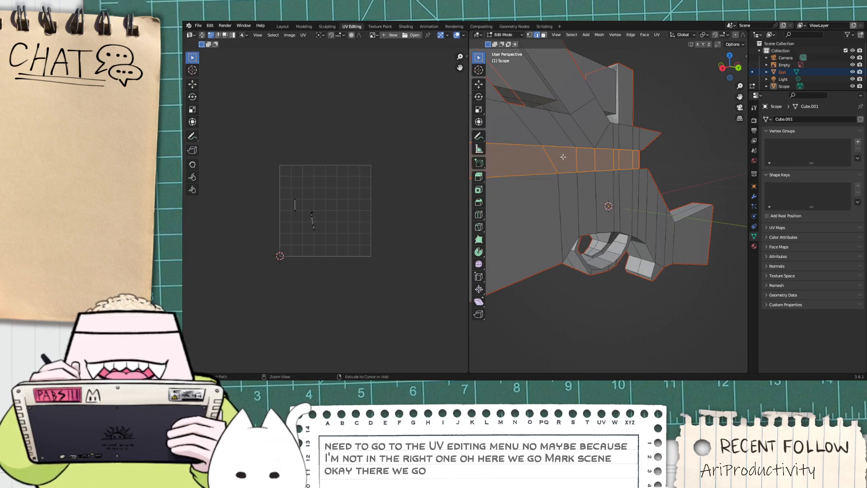
middle_drag(563, 156, 624, 142)
Step: In the Modeling workspace, select the two lengthwise edge loops along the upper and lower borders of the band
click(304, 26)
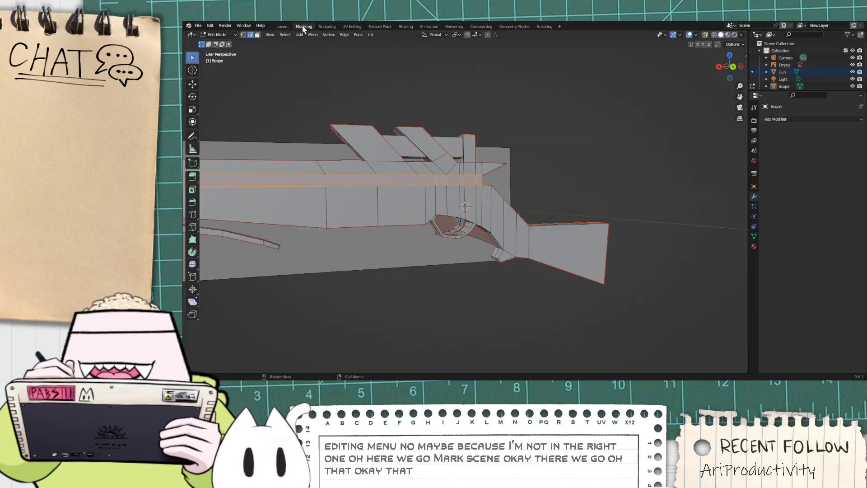
scroll(376, 185, up, 3)
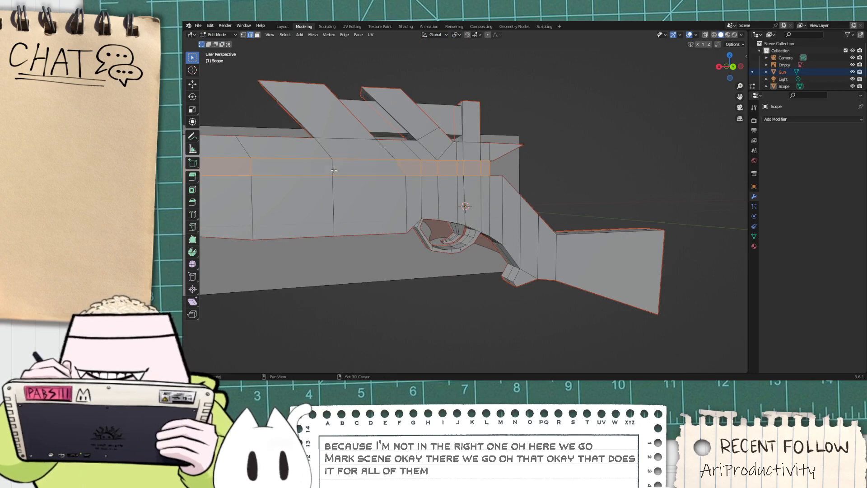
alt+click(355, 161)
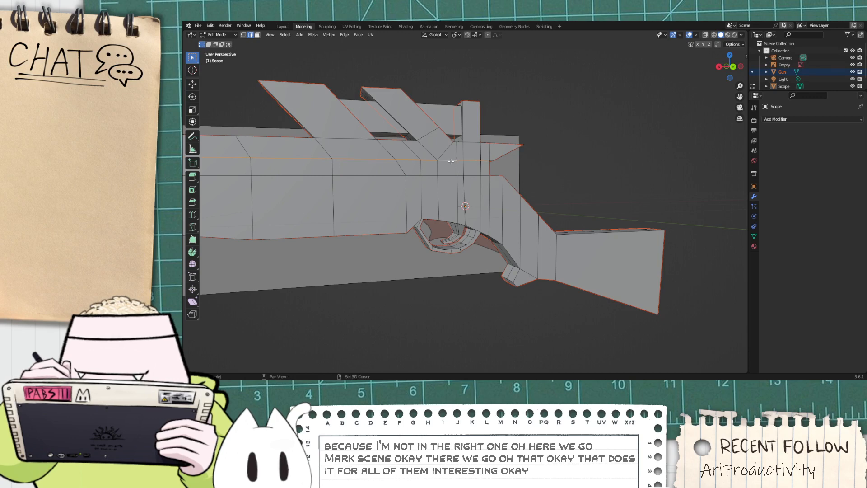
scroll(451, 161, down, 5)
scroll(317, 189, up, 4)
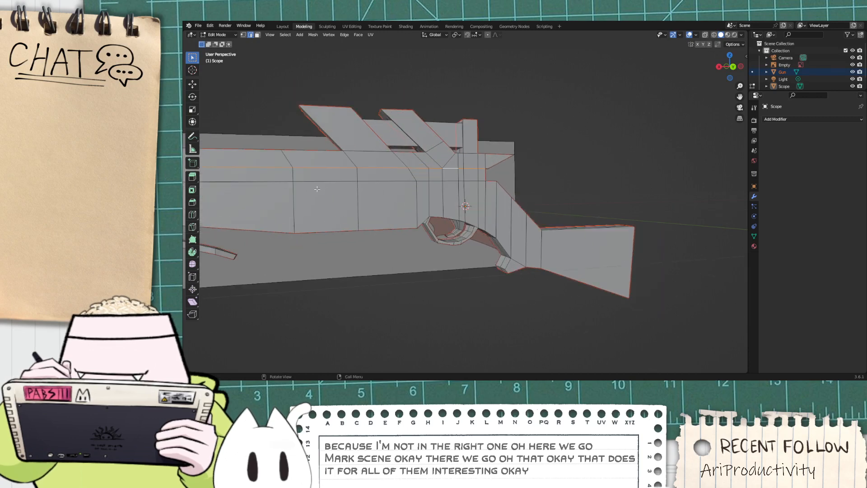
alt+shift+click(267, 182)
scroll(271, 183, down, 3)
scroll(299, 193, up, 4)
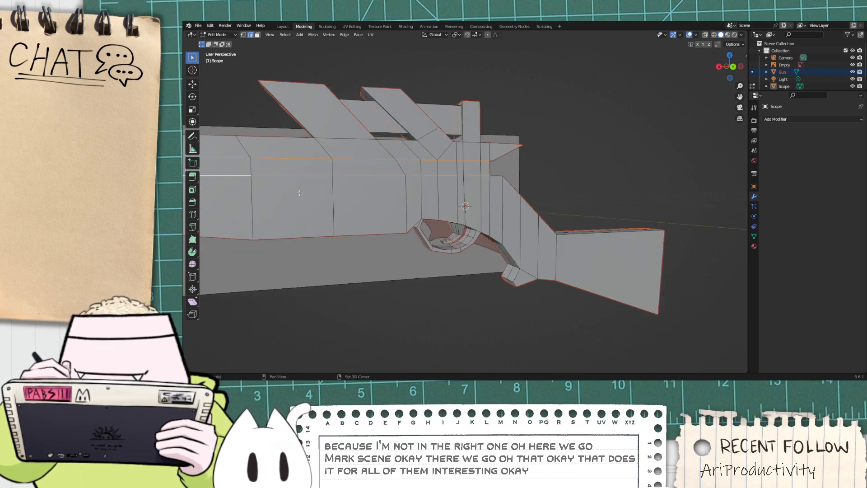
middle_drag(299, 192, 349, 156)
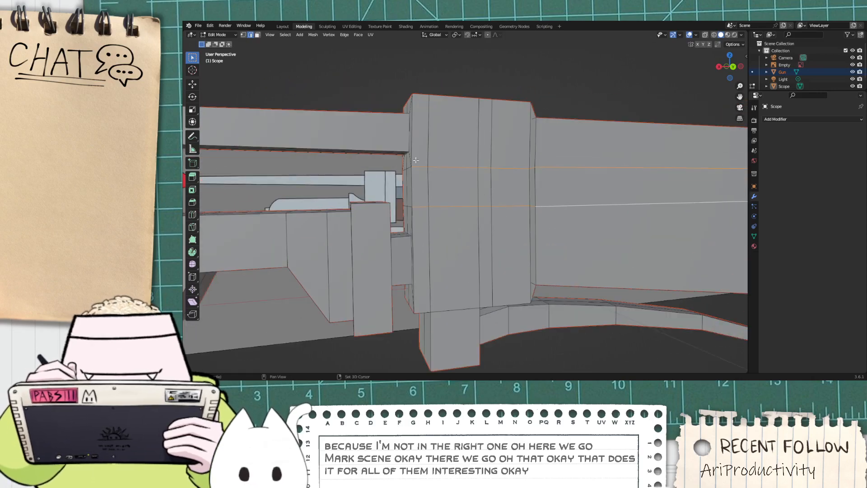
Step: Remove the front clamp's edges from the edge-loop selection, undoing the faulty box selections, and check the loops along the gun
drag(466, 208, 505, 219)
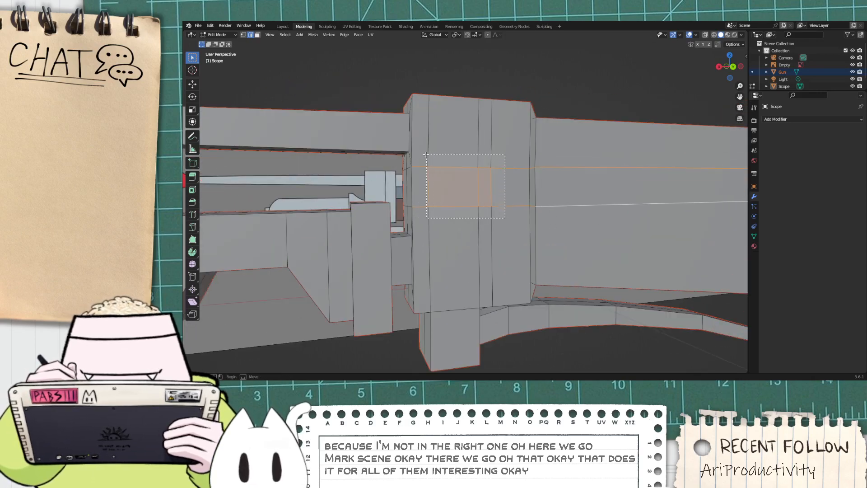
shift+drag(426, 154, 422, 154)
key(ctrl+z)
key(ctrl+z)
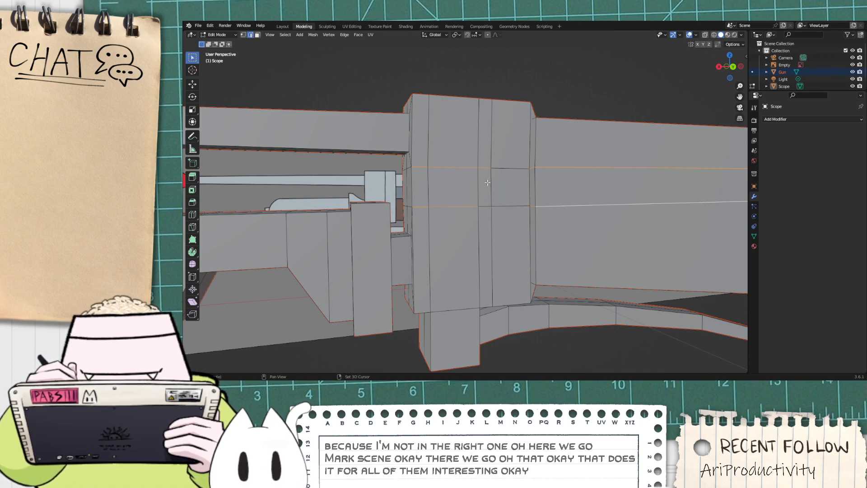
scroll(565, 171, down, 2)
middle_drag(565, 171, 396, 212)
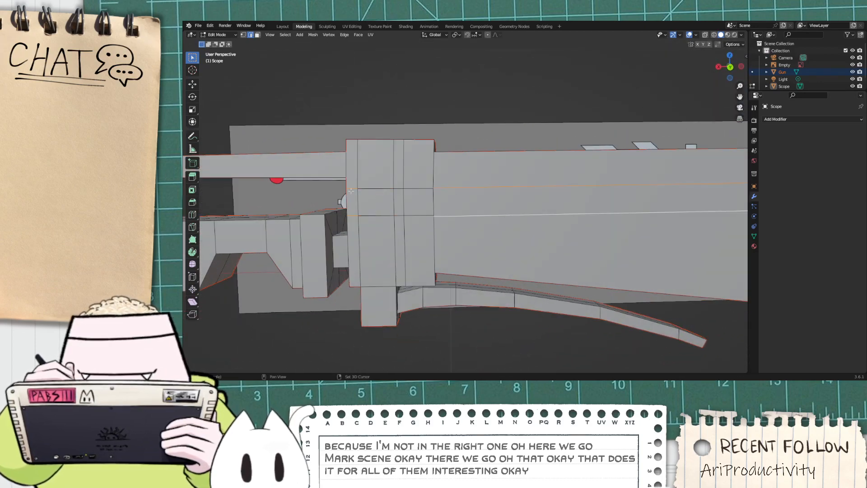
scroll(564, 227, down, 2)
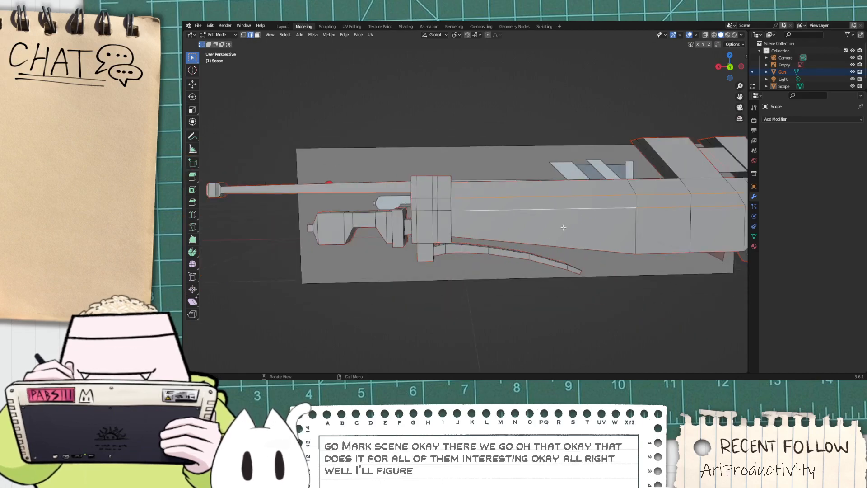
middle_drag(595, 200, 373, 204)
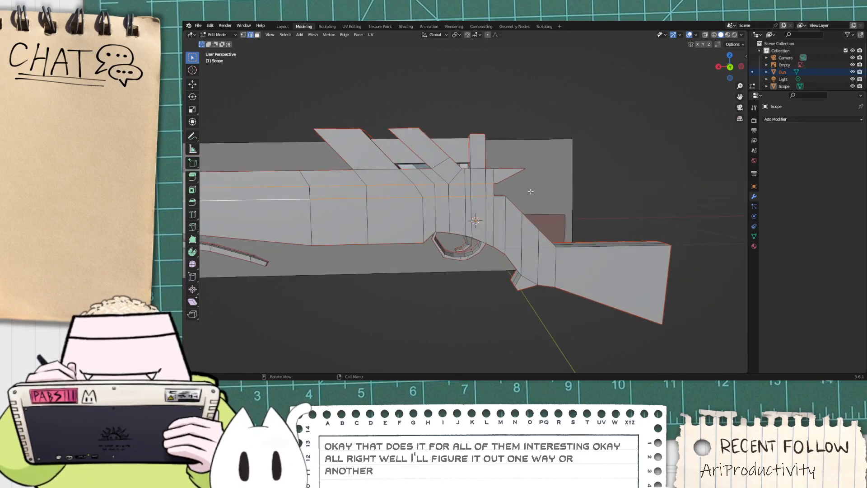
Step: Check the band around the gun's rear, change the mesh selection mode to vertices and align the view to Back Orthographic
mouse_move(531, 192)
middle_down()
mouse_move(446, 195)
mouse_move(471, 230)
mouse_move(575, 196)
mouse_move(515, 193)
middle_up()
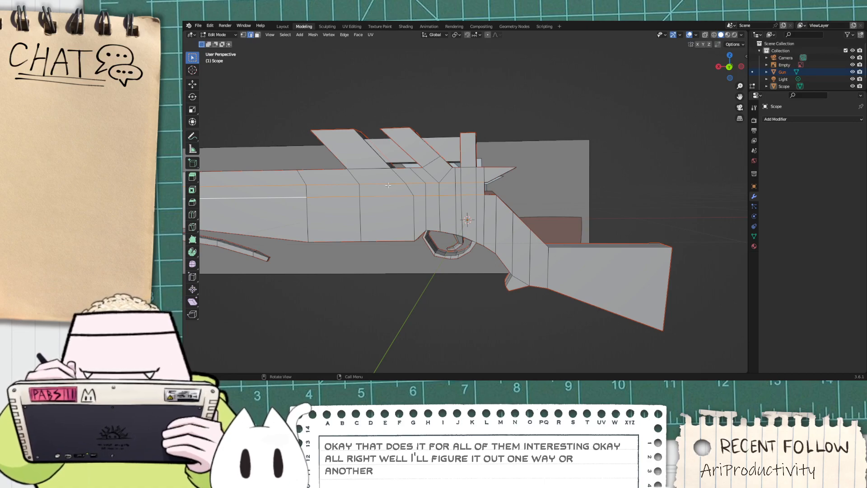
middle_drag(388, 185, 389, 209)
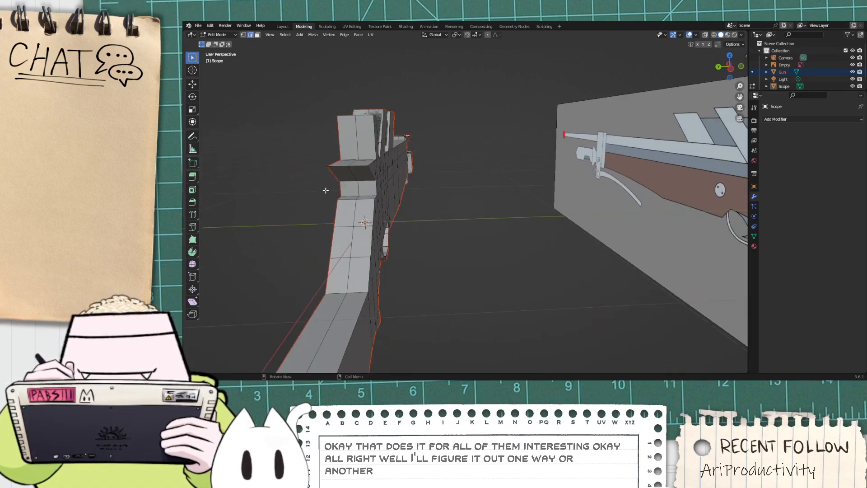
middle_drag(339, 186, 310, 97)
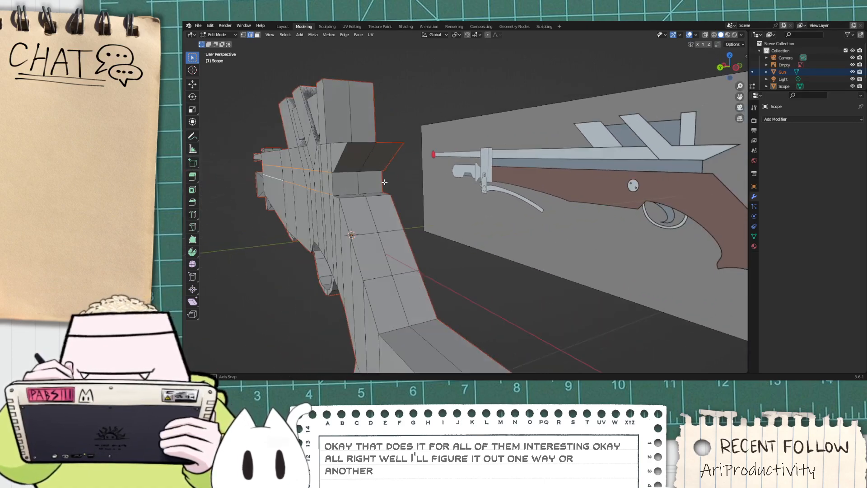
click(243, 35)
middle_drag(253, 171, 355, 154)
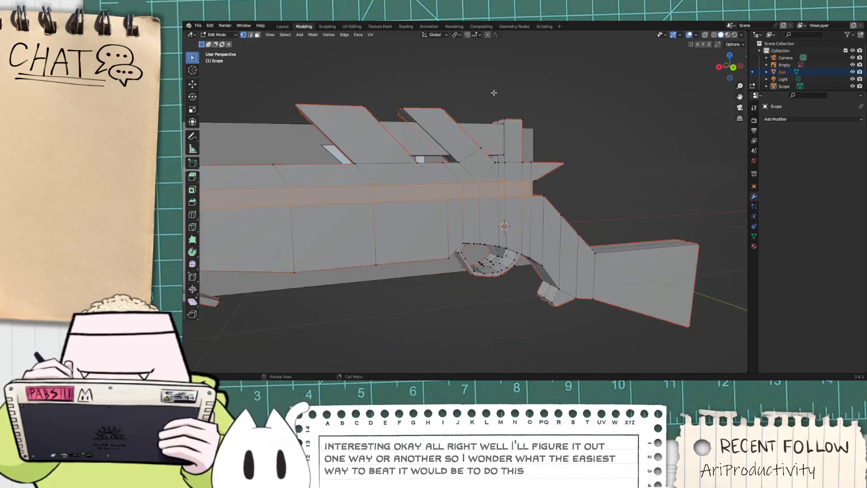
click(733, 68)
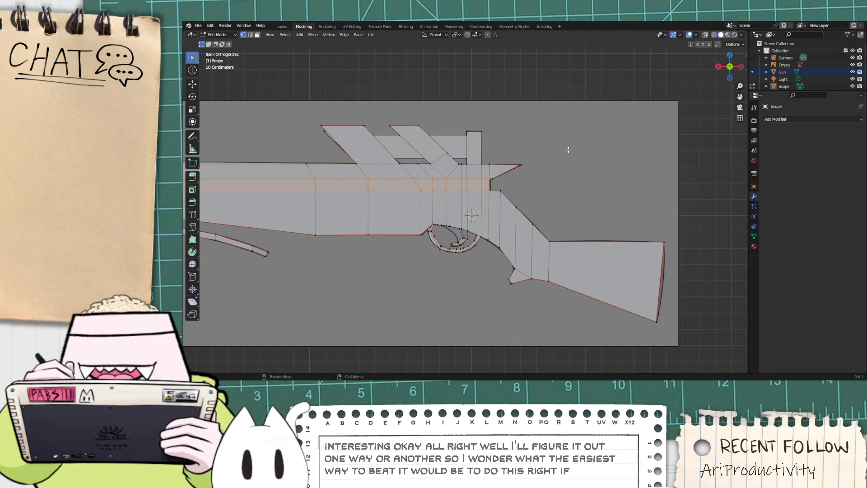
Step: Try to select the row of vertices along the band's upper border, from the rear to the front clamp, without X-ray
scroll(254, 198, down, 3)
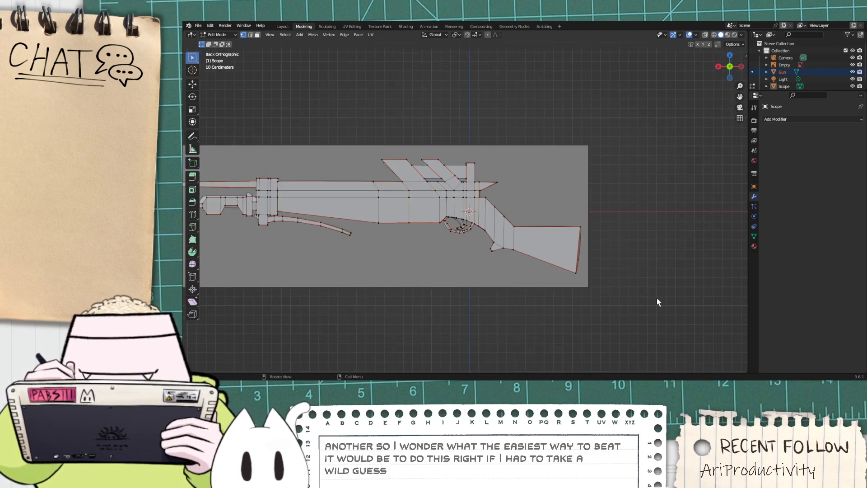
scroll(393, 268, up, 3)
shift+middle_drag(332, 241, 553, 242)
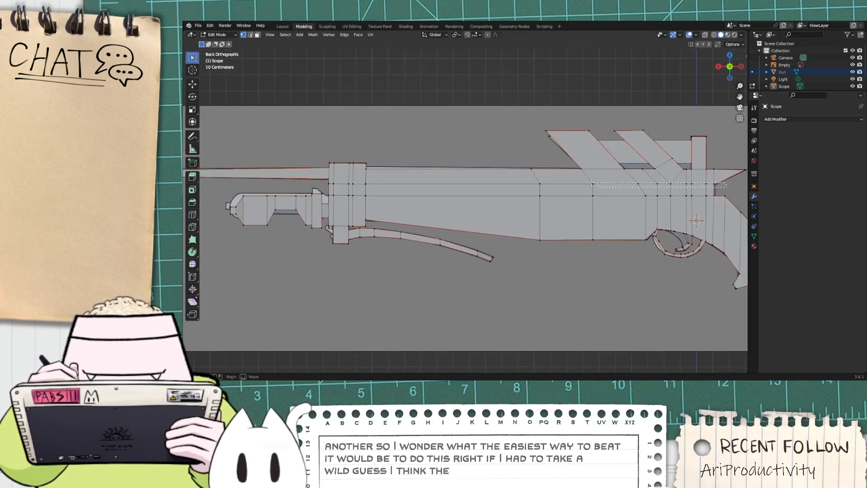
drag(591, 183, 360, 183)
right_click(427, 185)
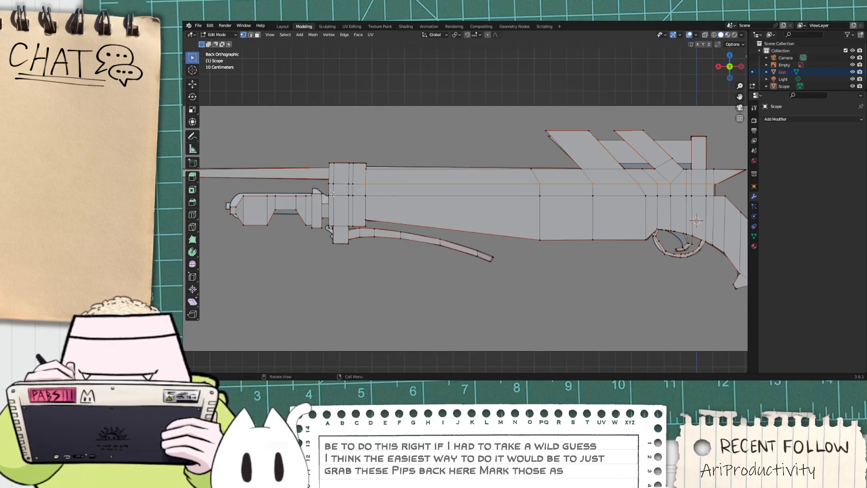
Step: Turn on X-ray and select the vertices on both sides of the gun along the band's upper border, behind the front clamp
click(741, 36)
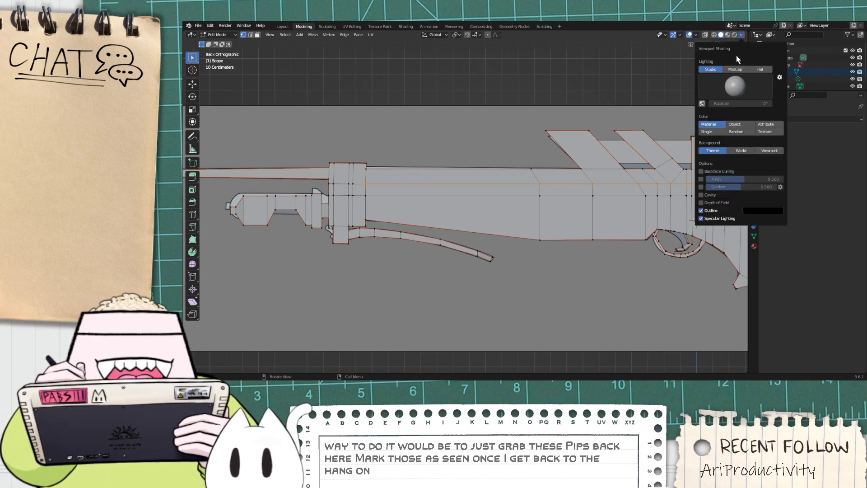
click(701, 178)
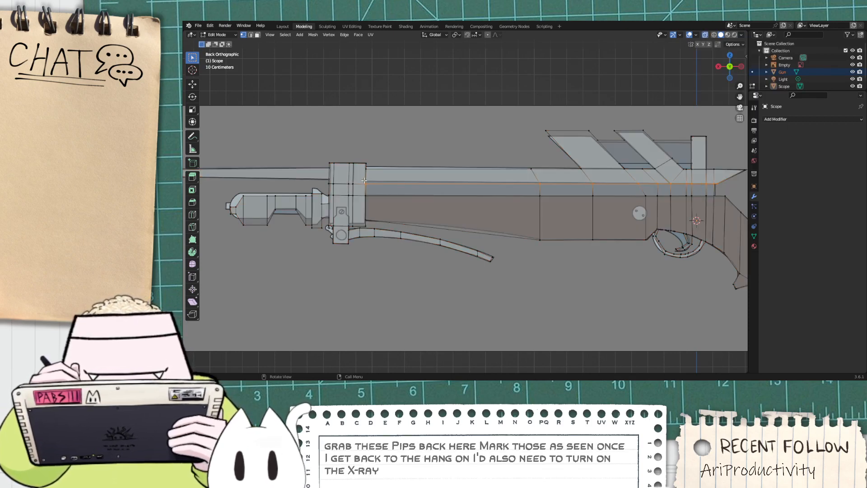
drag(645, 185, 711, 190)
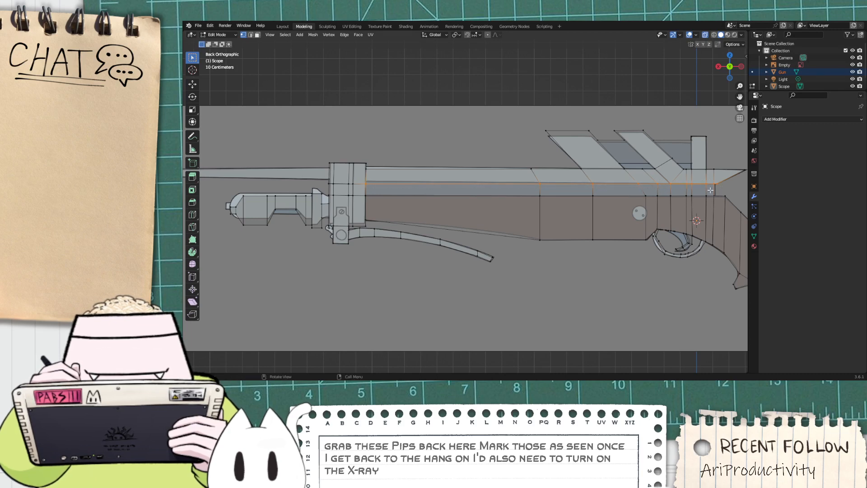
Step: Change the selection mode to edges and mark the selected edges of the band's upper border as a seam
click(251, 35)
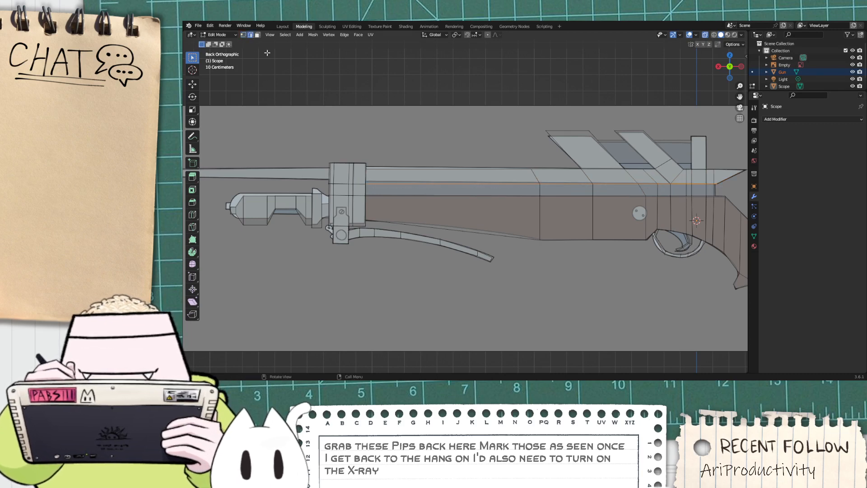
right_click(430, 185)
click(429, 189)
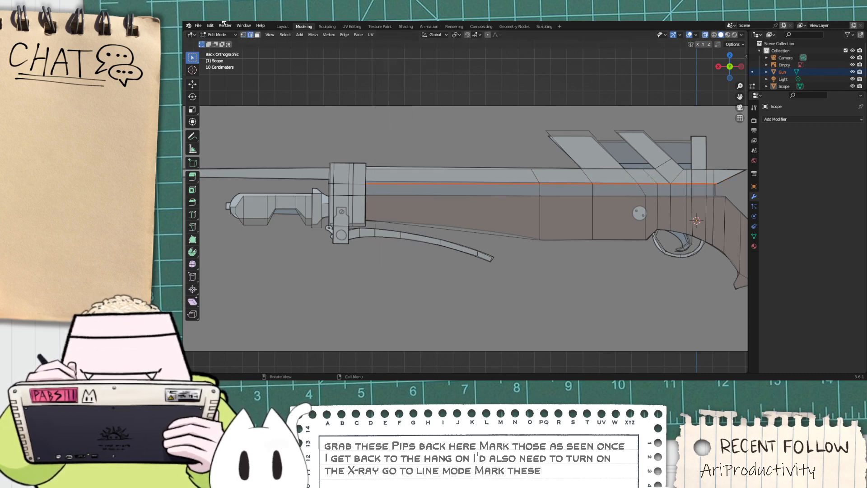
Step: Return to vertex selection and select the row of vertices along the band's lower border, behind the front clamp
key(1)
drag(364, 192, 705, 197)
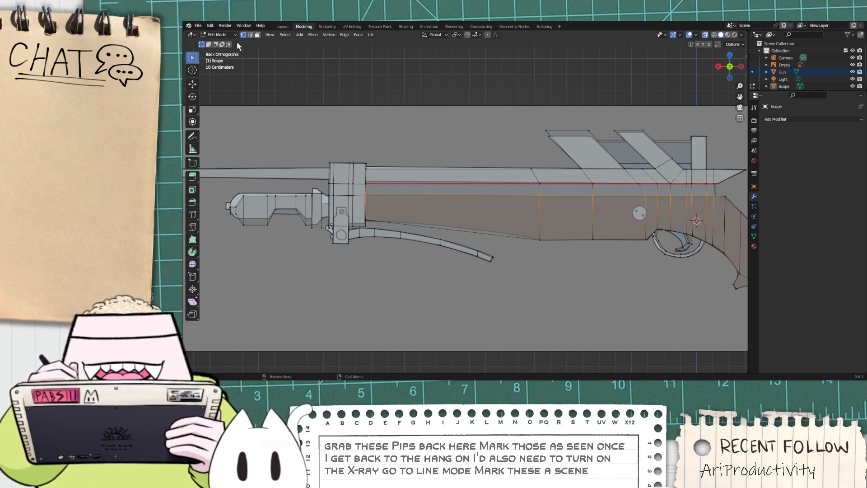
Step: Mark the selected lengthwise edges along the top of the wooden stock as a seam, using edge selection mode
click(250, 35)
right_click(392, 203)
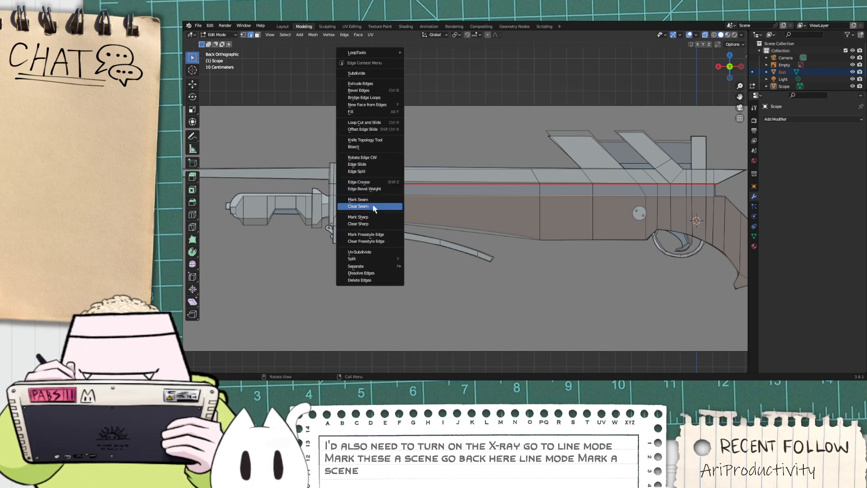
click(373, 199)
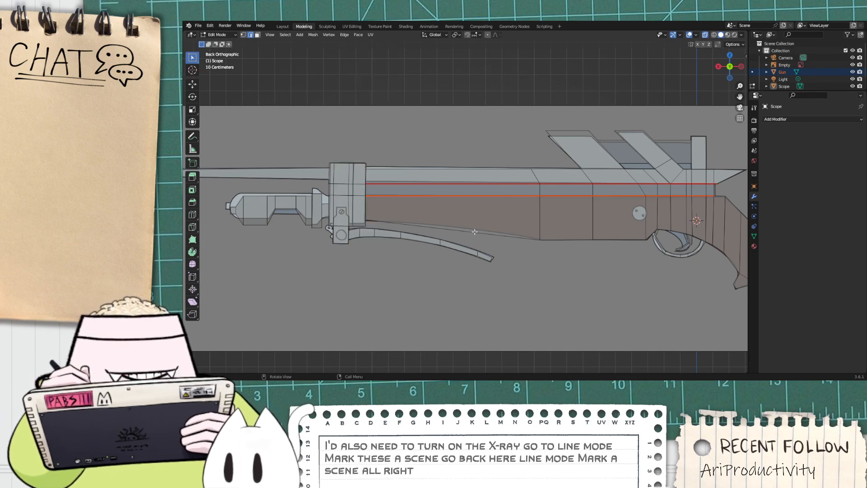
Step: Select the short vertical edge joining the two seam lines beside the barrel band and mark it as a seam
scroll(475, 232, up, 1)
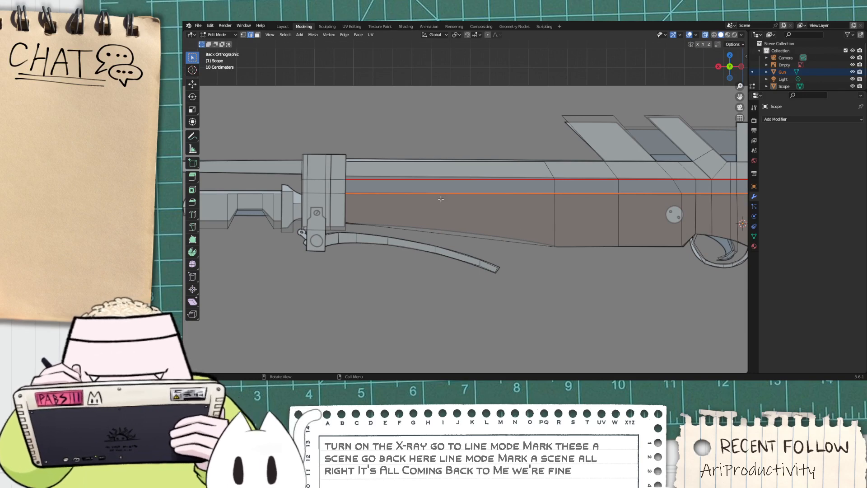
click(243, 35)
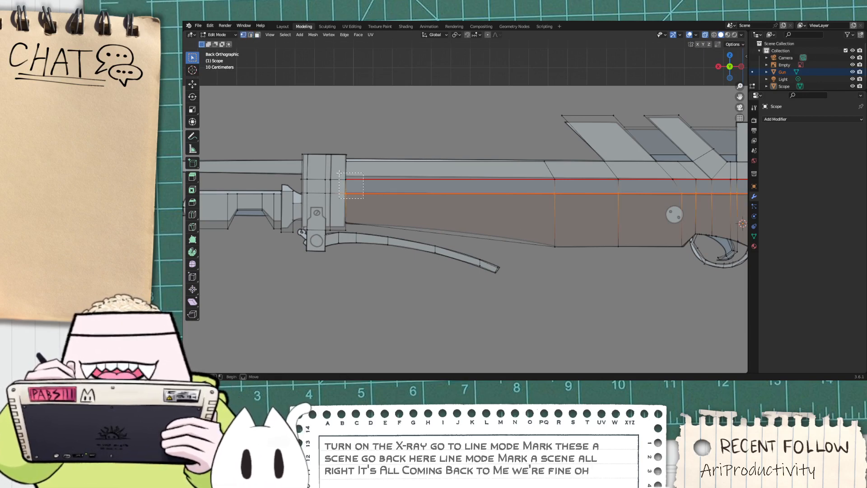
drag(339, 173, 338, 173)
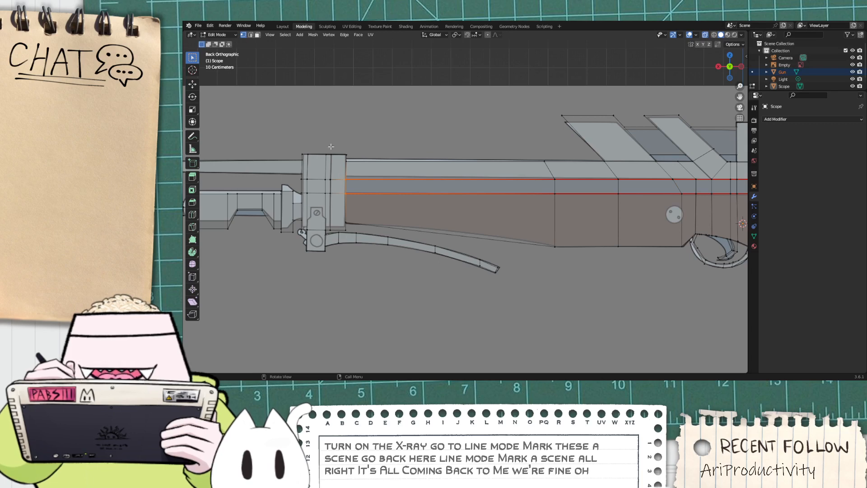
click(251, 34)
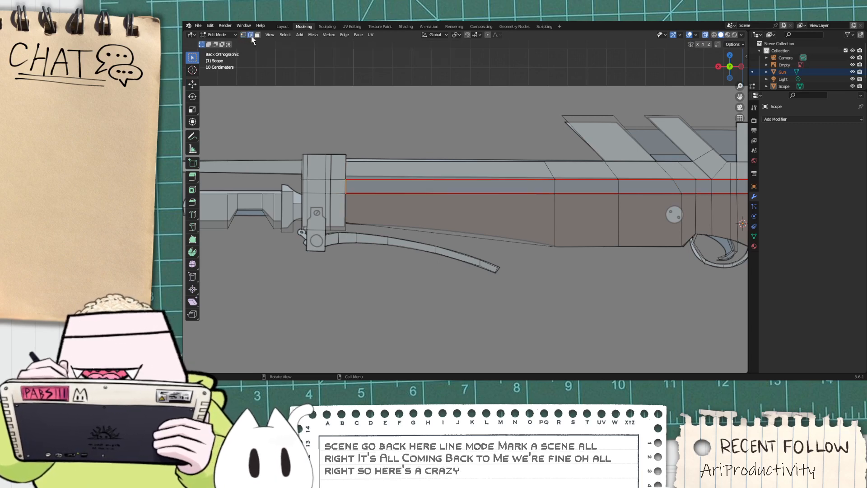
right_click(345, 188)
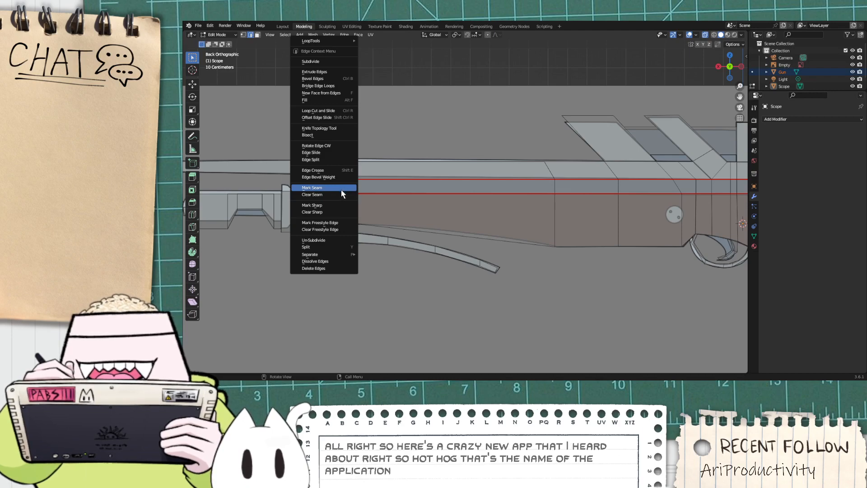
click(341, 189)
scroll(612, 193, down, 5)
scroll(612, 194, up, 4)
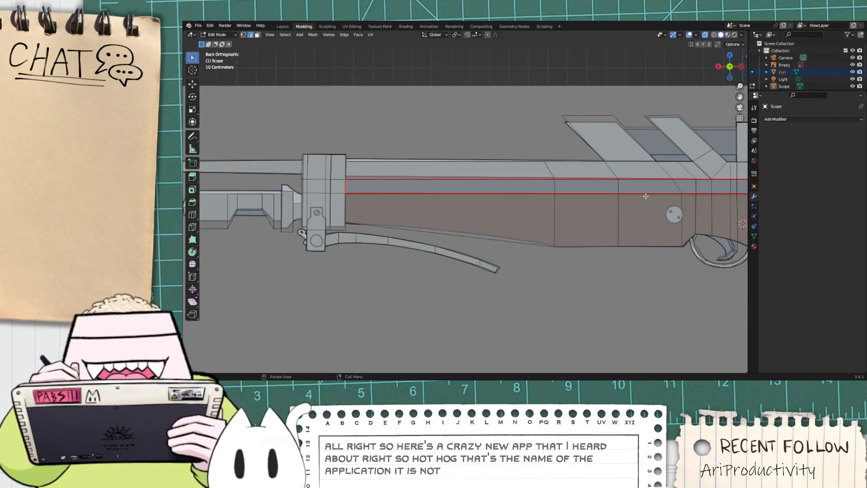
Step: From the back view in vertex mode, select the top vertices of the thin front barrel, the band and the barrel section behind it
scroll(636, 195, down, 1)
middle_drag(631, 194, 619, 216)
middle_drag(535, 248, 575, 307)
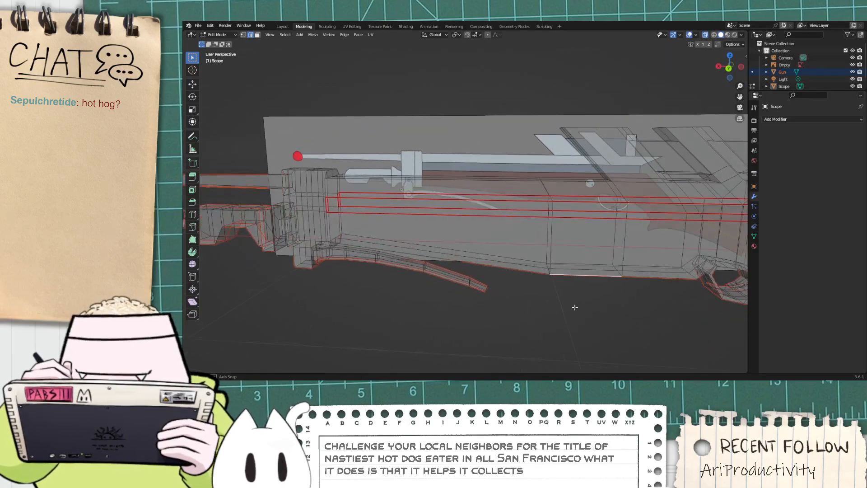
click(729, 70)
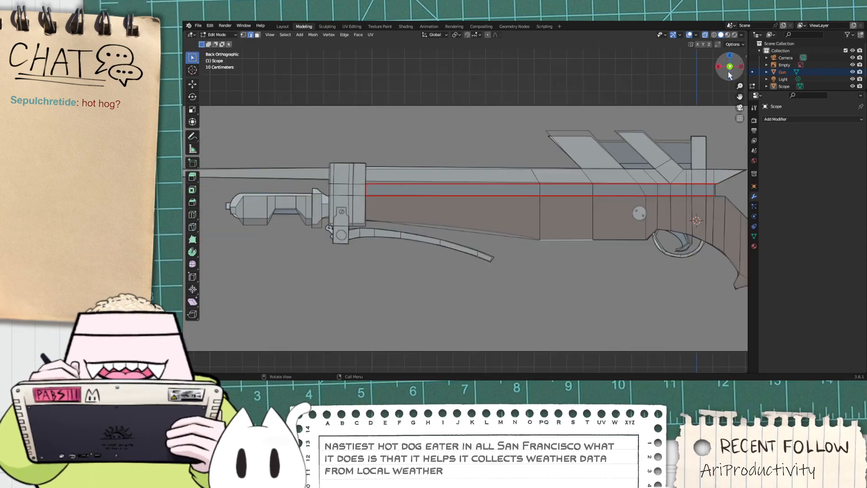
scroll(610, 135, down, 1)
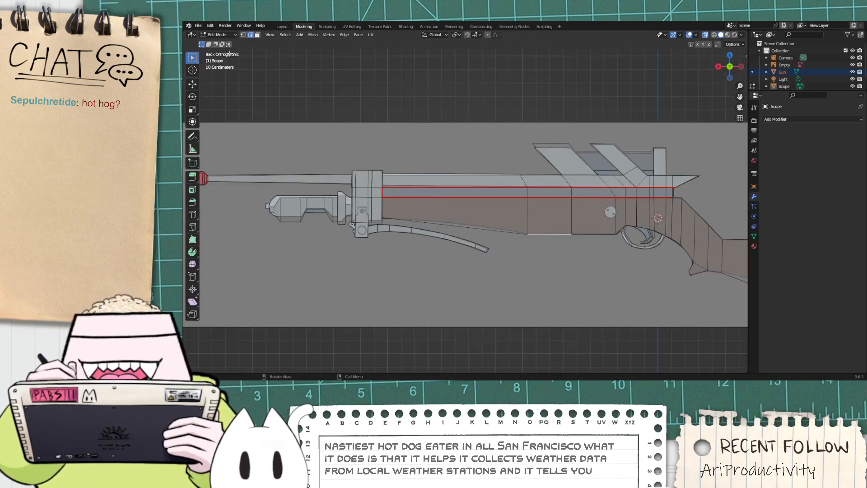
click(243, 35)
scroll(562, 192, down, 1)
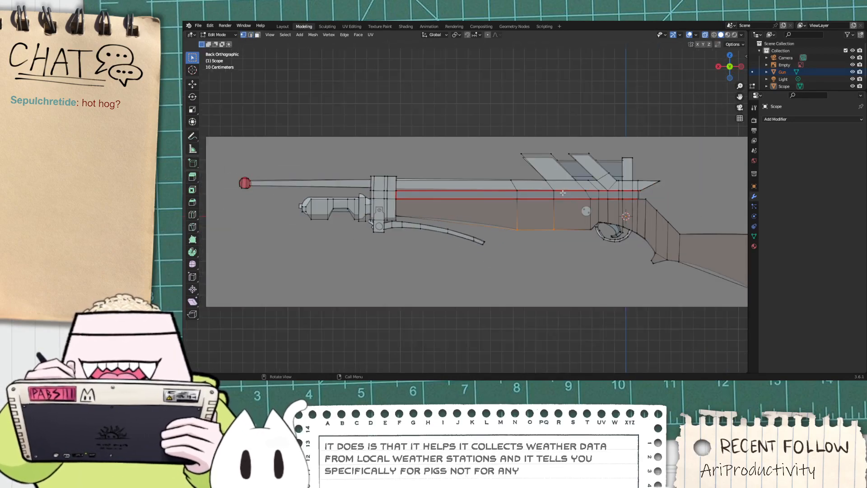
scroll(465, 177, up, 1)
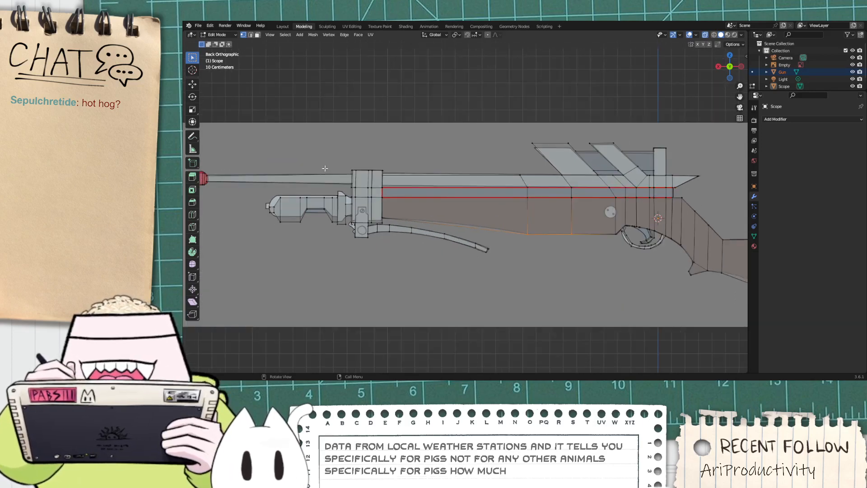
drag(206, 171, 212, 183)
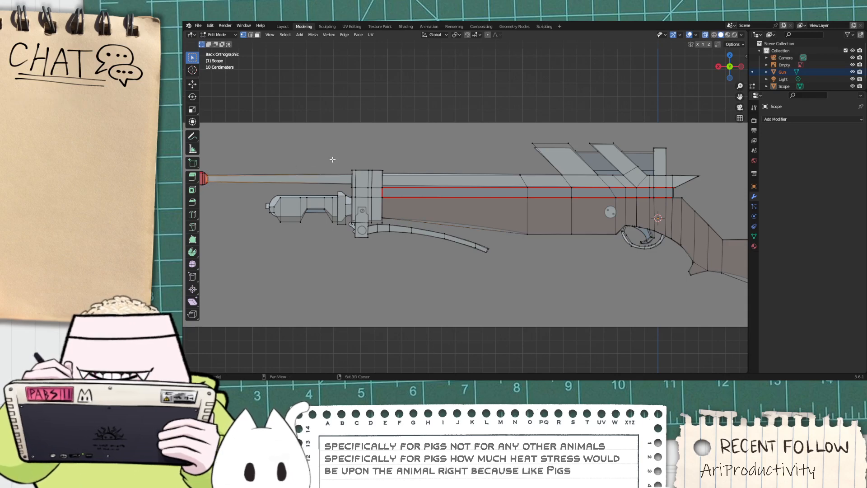
drag(334, 159, 375, 174)
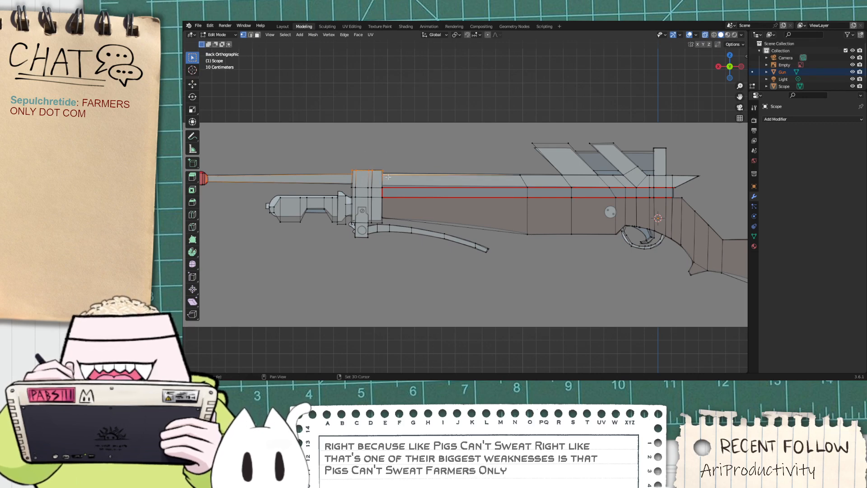
shift+drag(528, 176, 566, 177)
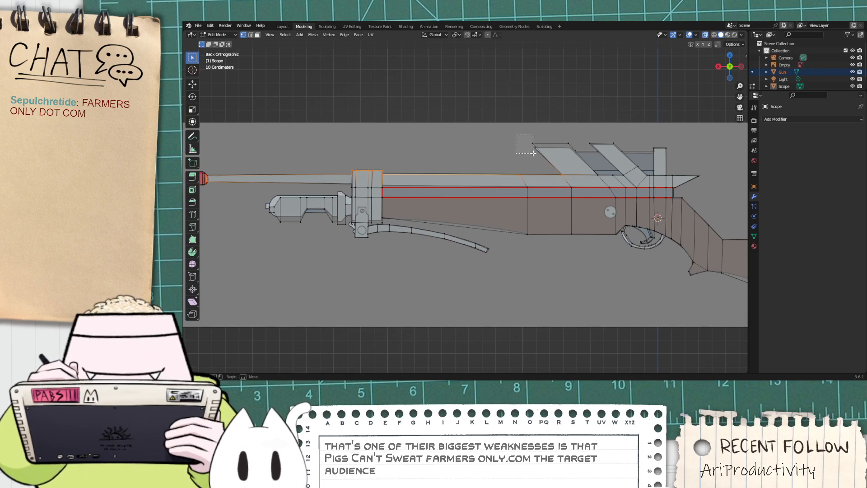
Step: Add the front slanted support's top and base vertices and the second slanted support's top vertices to the selection
shift+drag(541, 131, 578, 149)
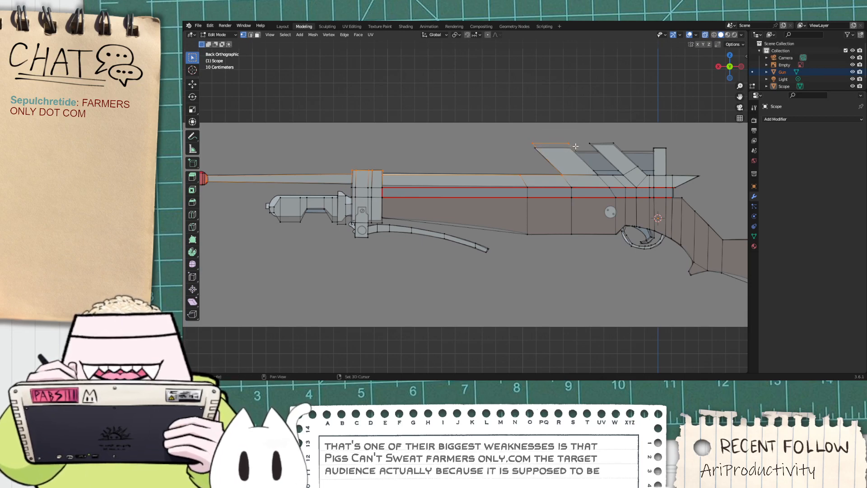
shift+click(619, 179)
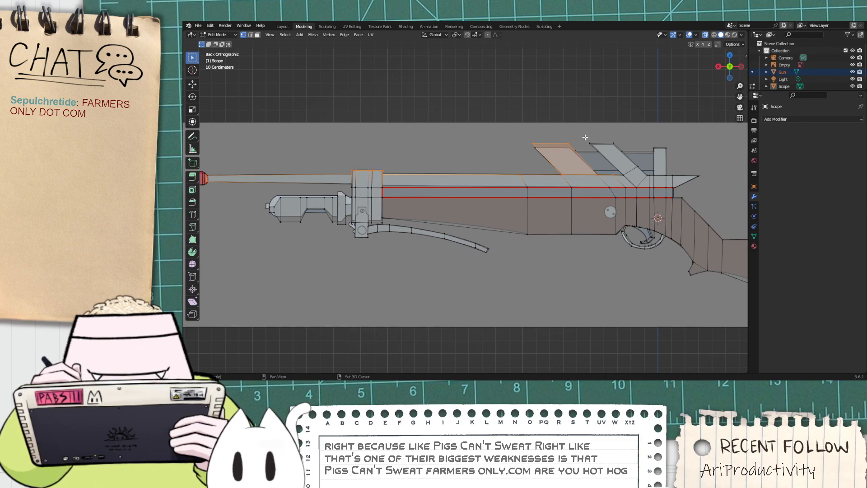
shift+drag(619, 145, 619, 146)
Step: Add the vertices along the lower end of the second slanted support to the selection
scroll(678, 179, up, 4)
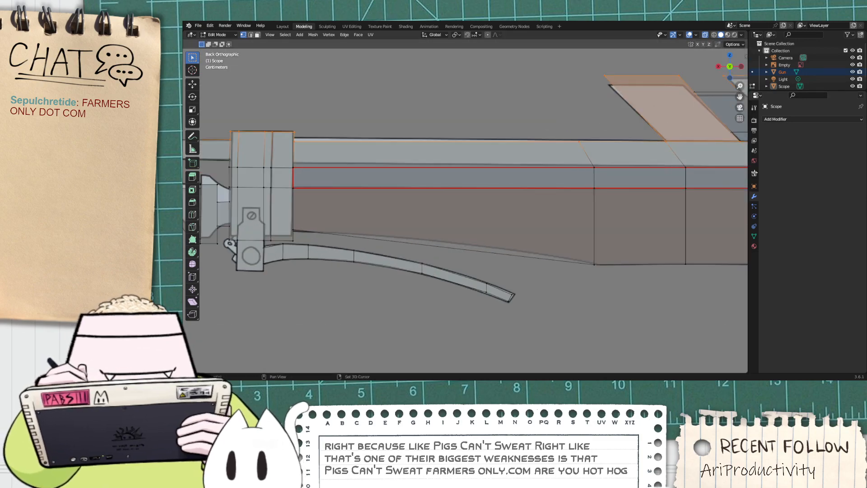
shift+middle_drag(705, 209, 337, 247)
scroll(467, 171, up, 2)
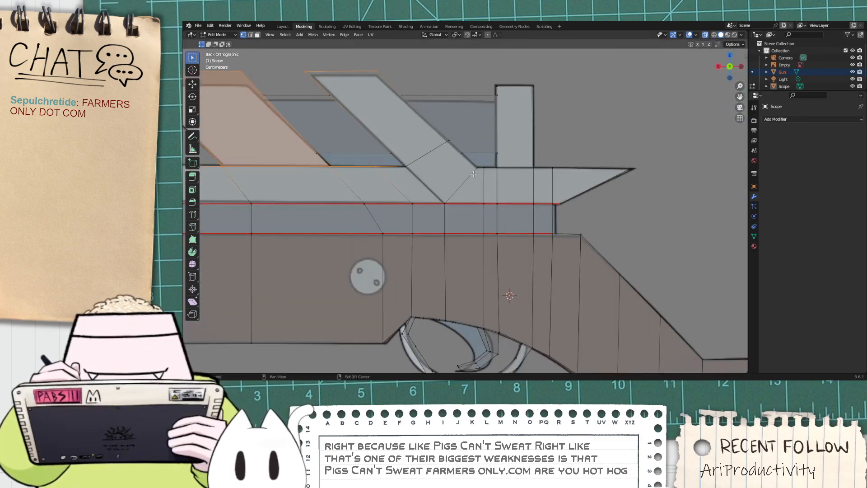
shift+click(402, 165)
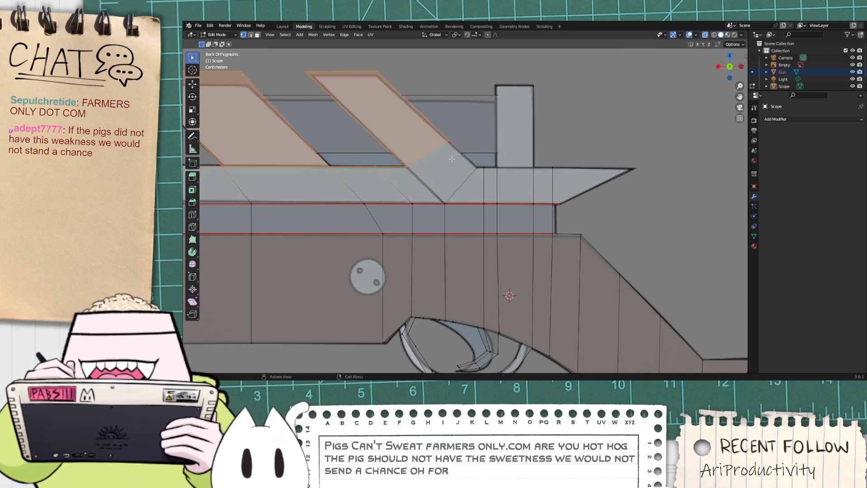
shift+click(450, 142)
scroll(475, 166, down, 1)
scroll(475, 166, up, 3)
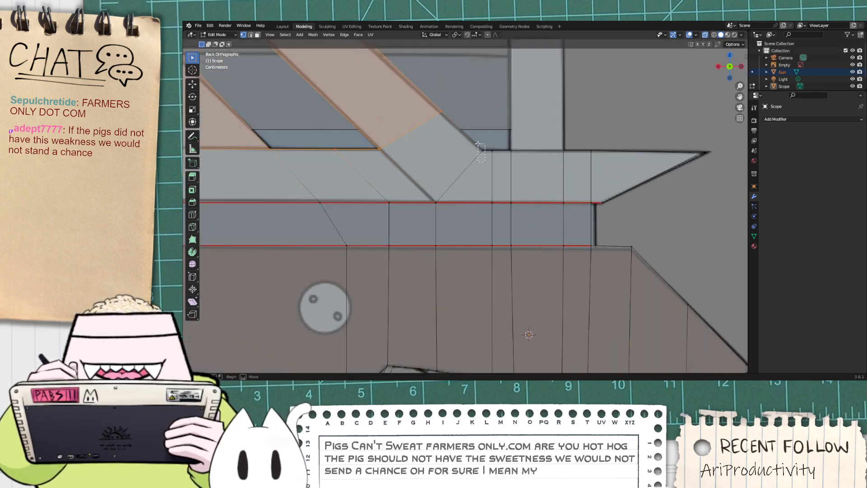
Step: Extend the selection over the corner behind the second support, the upright post and the pointed rear end of the barrel
shift+click(483, 151)
scroll(488, 156, down, 1)
scroll(488, 161, up, 1)
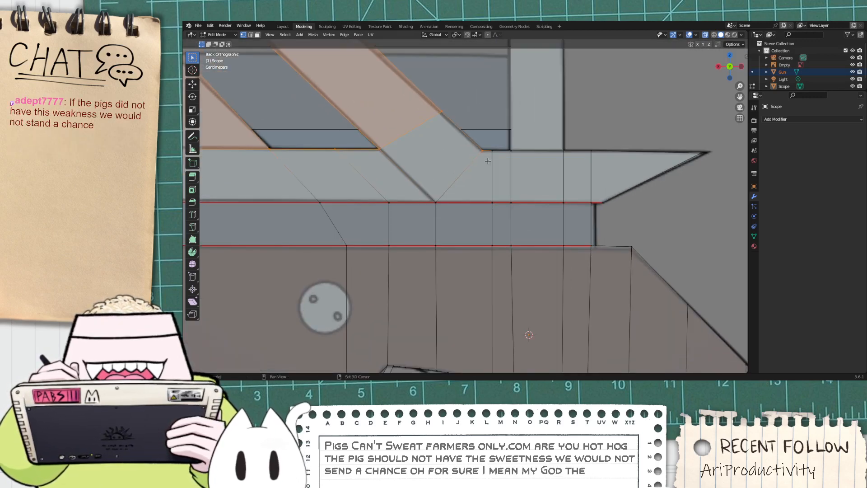
shift+click(523, 149)
scroll(522, 150, down, 2)
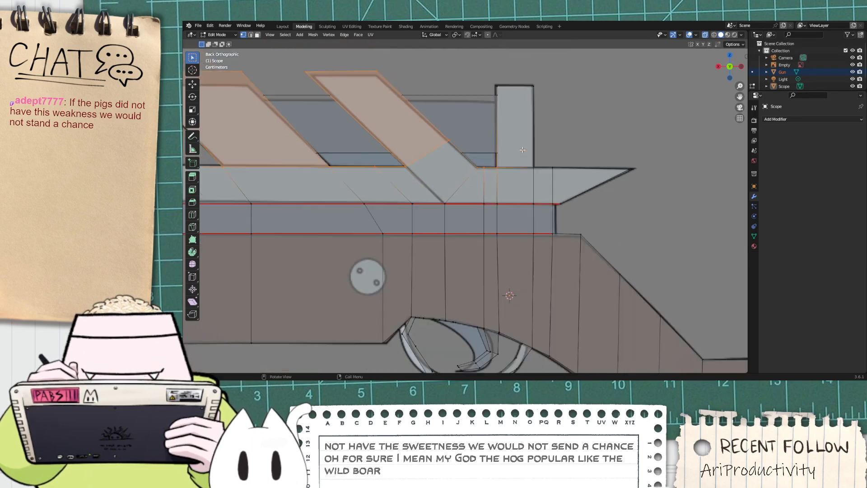
shift+click(492, 85)
shift+drag(523, 78, 536, 96)
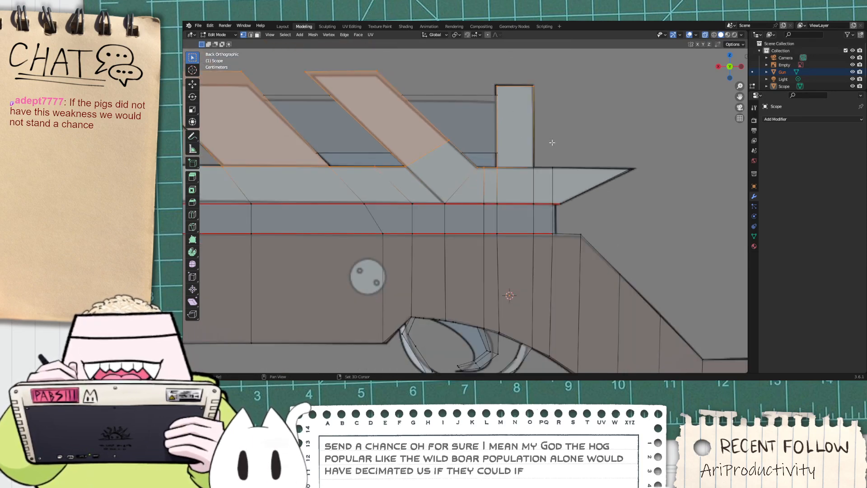
shift+drag(550, 162, 561, 171)
shift+drag(623, 161, 646, 174)
scroll(564, 191, down, 5)
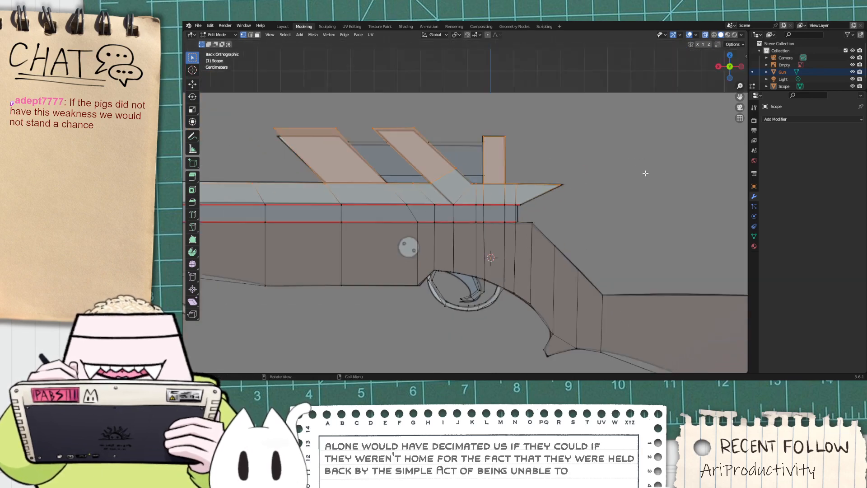
Step: Check the selected top outline of the gun in perspective and back view, and switch to edge selection mode
shift+middle_drag(479, 209, 548, 220)
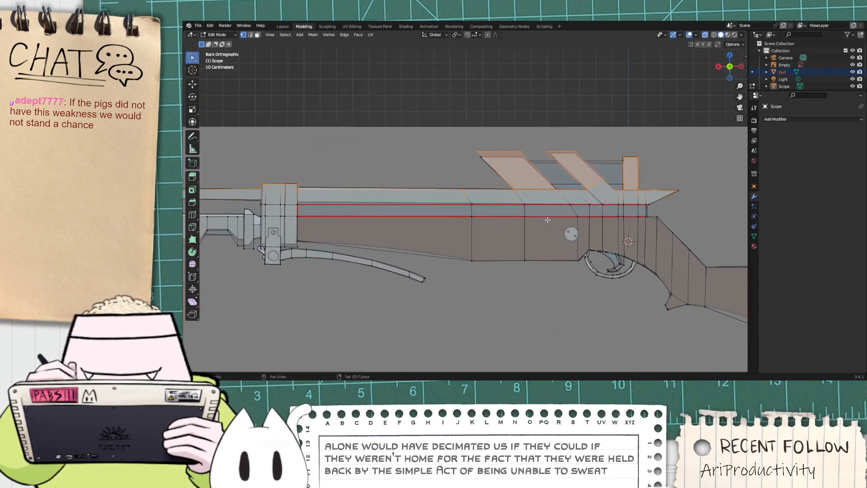
middle_drag(291, 243, 668, 153)
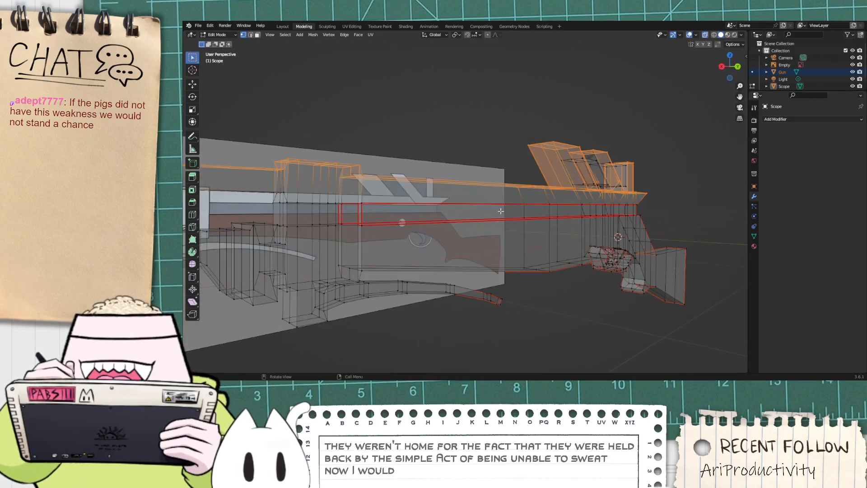
click(738, 67)
shift+middle_drag(283, 265, 468, 247)
scroll(466, 248, up, 2)
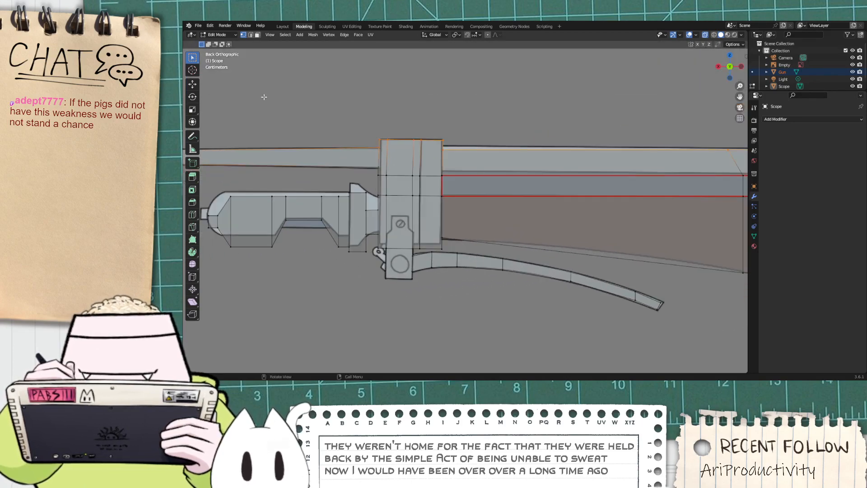
click(249, 37)
scroll(624, 192, down, 6)
scroll(636, 195, up, 3)
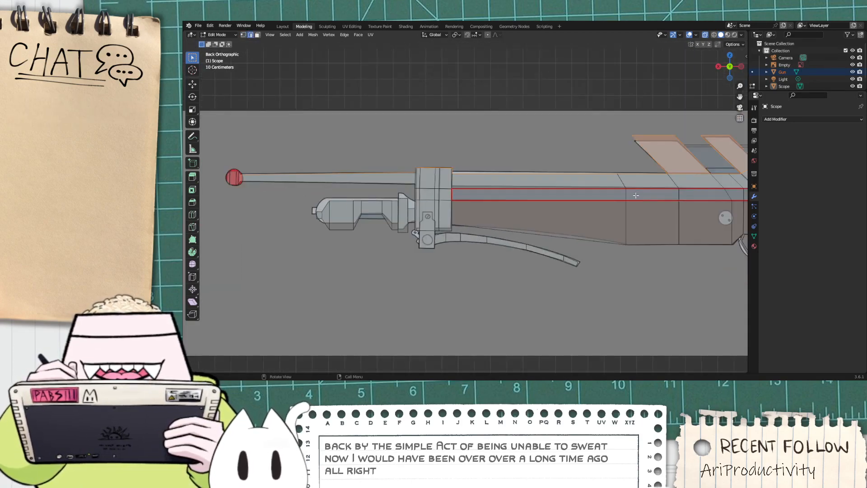
scroll(660, 176, down, 2)
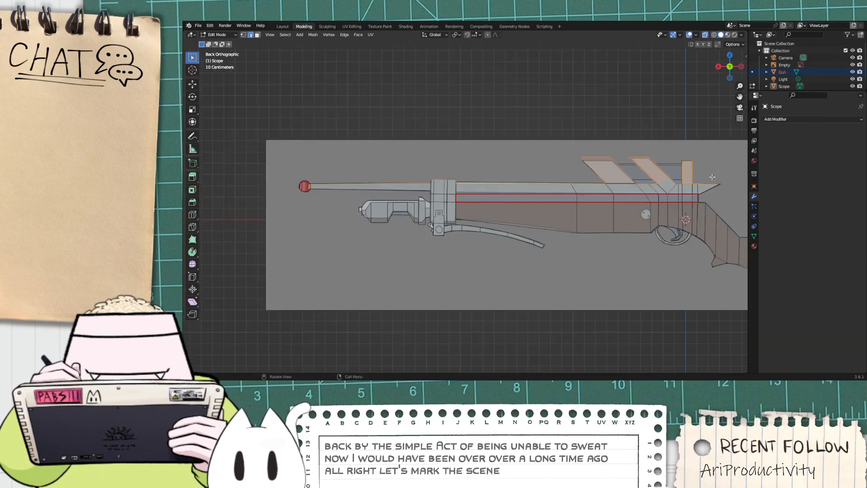
Step: Add the slanted underside edge of the barrel's rear tip to the selection and mark the whole selected top outline as UV seams
shift+middle_drag(645, 181, 357, 216)
scroll(357, 220, up, 3)
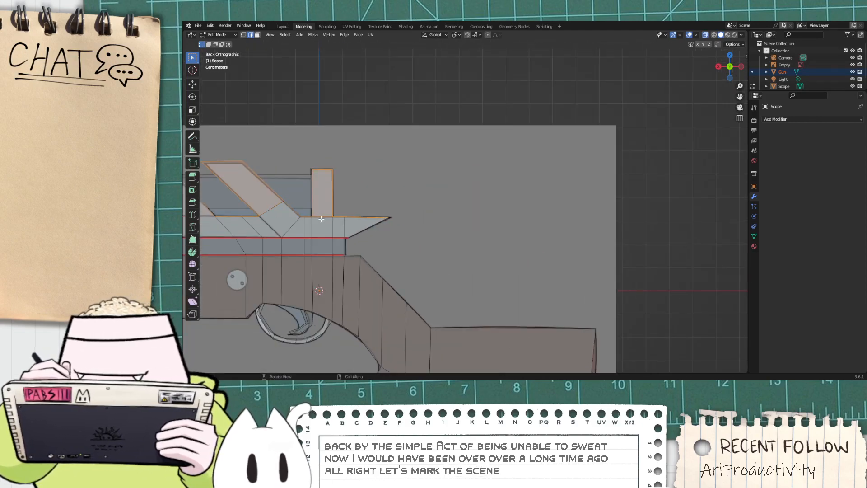
middle_drag(307, 235, 383, 190)
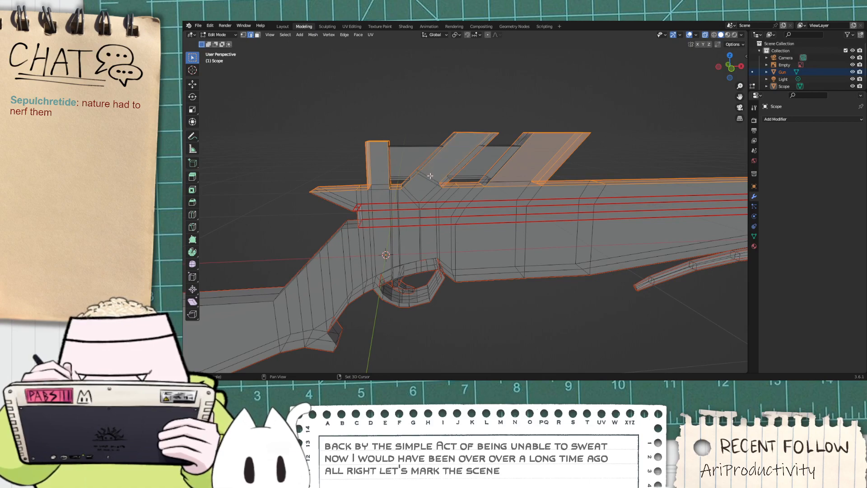
middle_drag(477, 195, 523, 275)
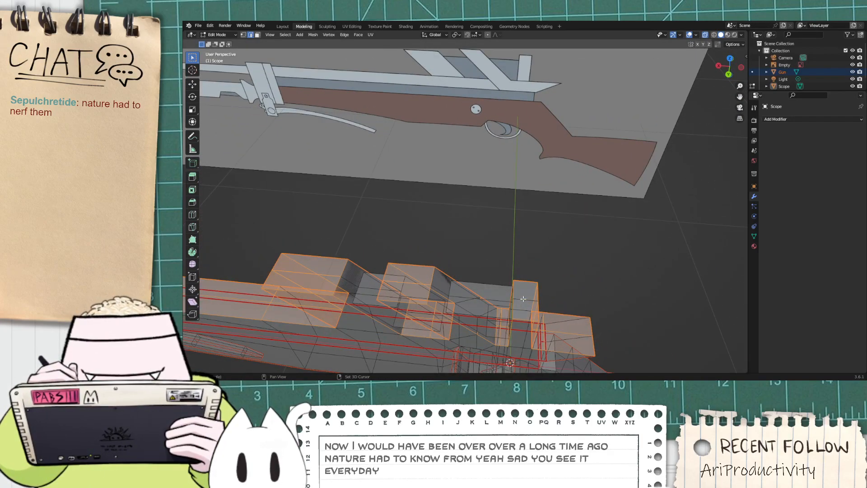
shift+click(404, 280)
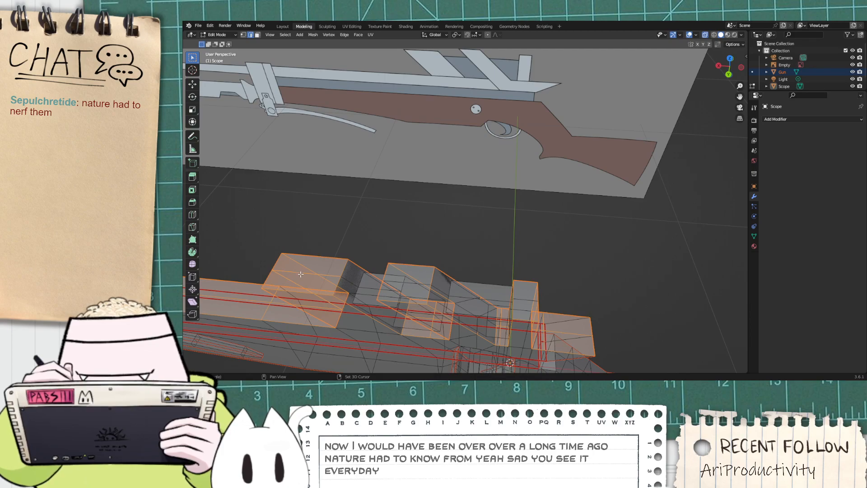
middle_drag(301, 274, 601, 240)
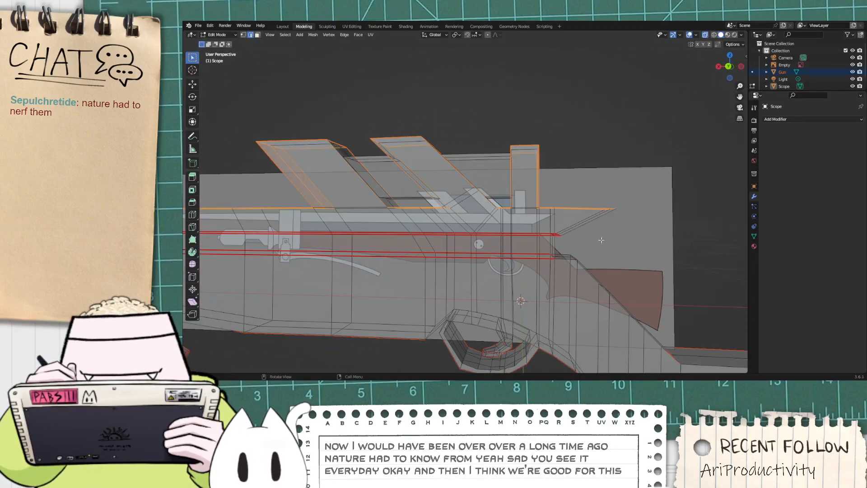
scroll(585, 240, up, 3)
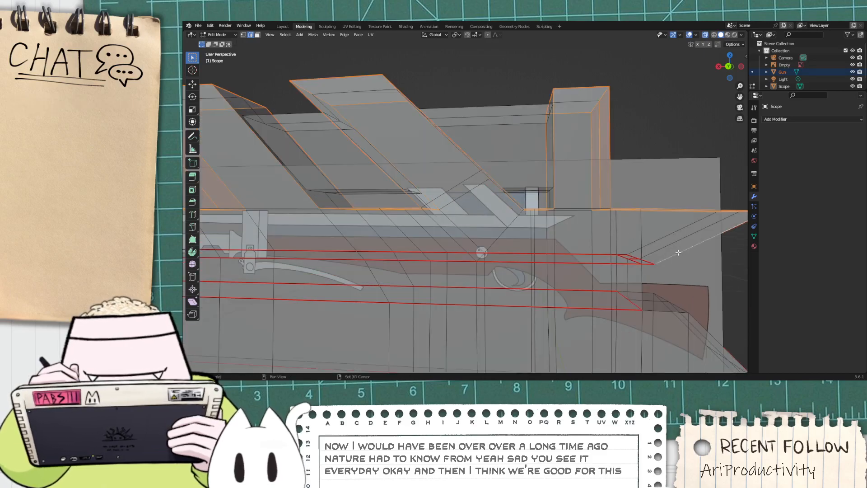
scroll(653, 234, down, 4)
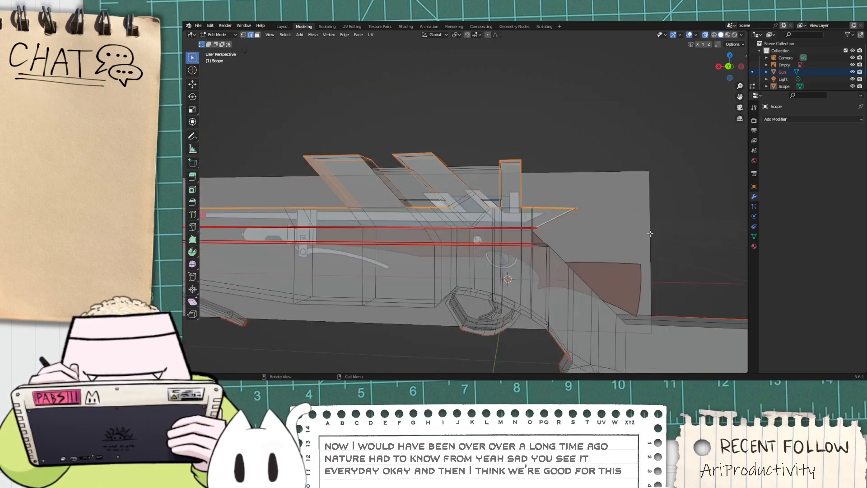
right_click(567, 211)
click(559, 209)
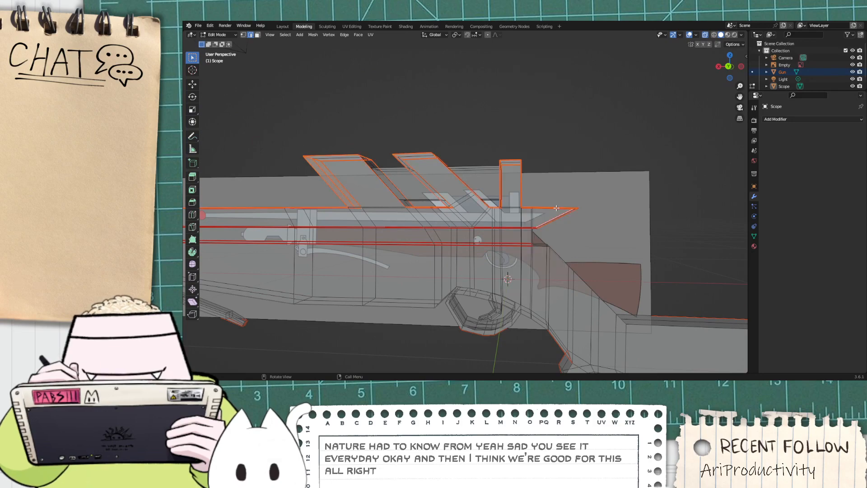
Step: Clear the selection and select the lower edge of the front barrel in back view
scroll(451, 240, down, 3)
shift+middle_drag(342, 248, 564, 265)
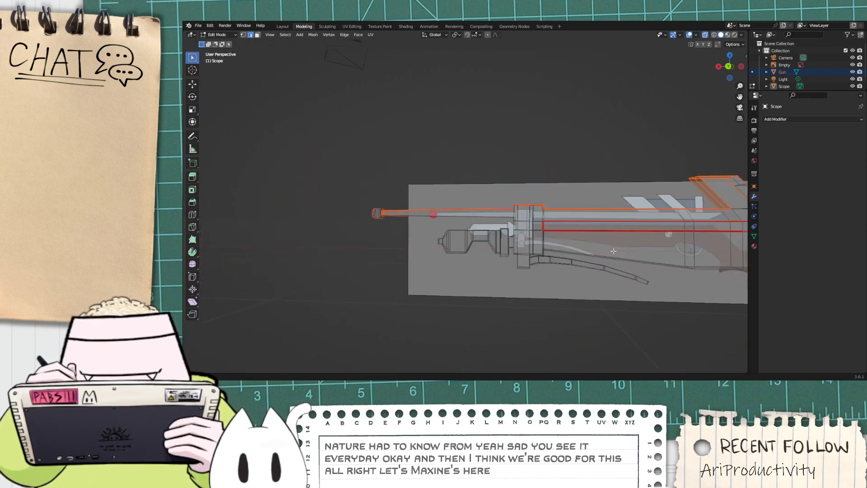
scroll(565, 264, up, 2)
key(alt+a)
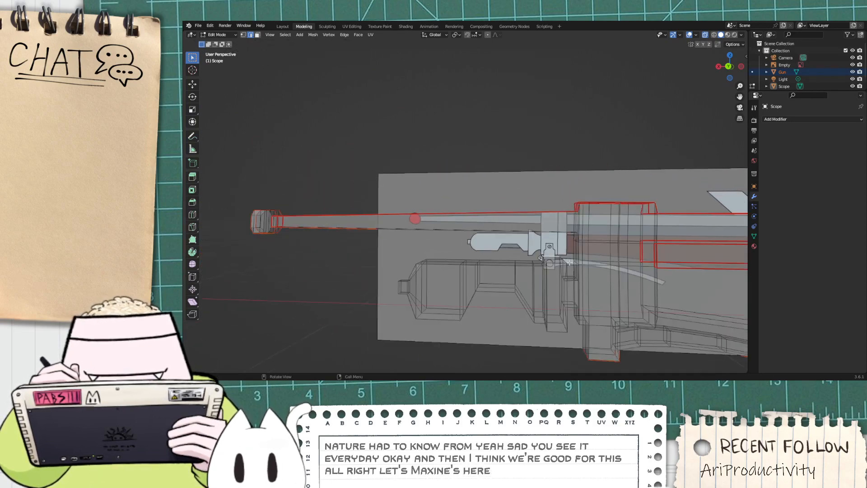
click(727, 66)
click(489, 229)
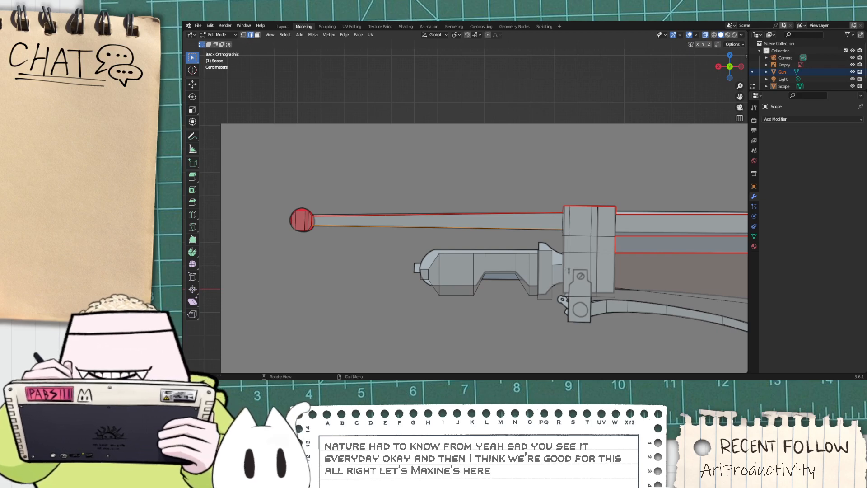
Step: Switch to vertex selection and add all vertices of the part mounted under the front barrel to the selection
scroll(568, 271, up, 2)
shift+middle_drag(432, 294, 328, 207)
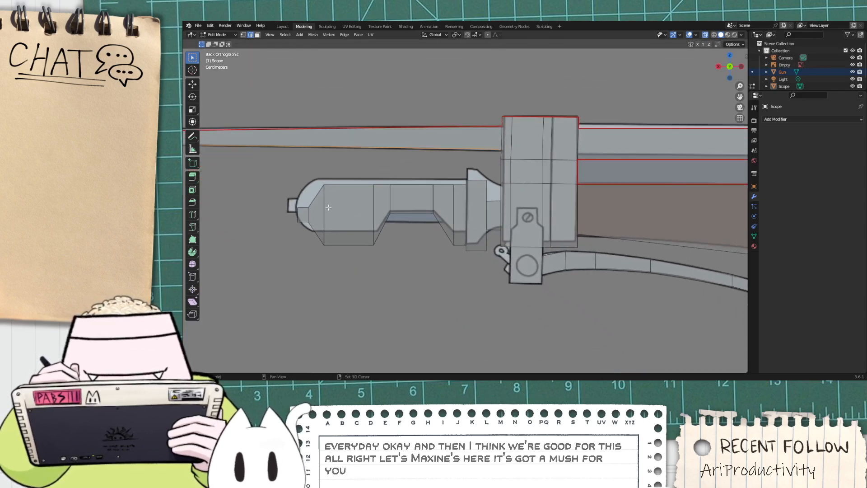
drag(268, 182, 305, 217)
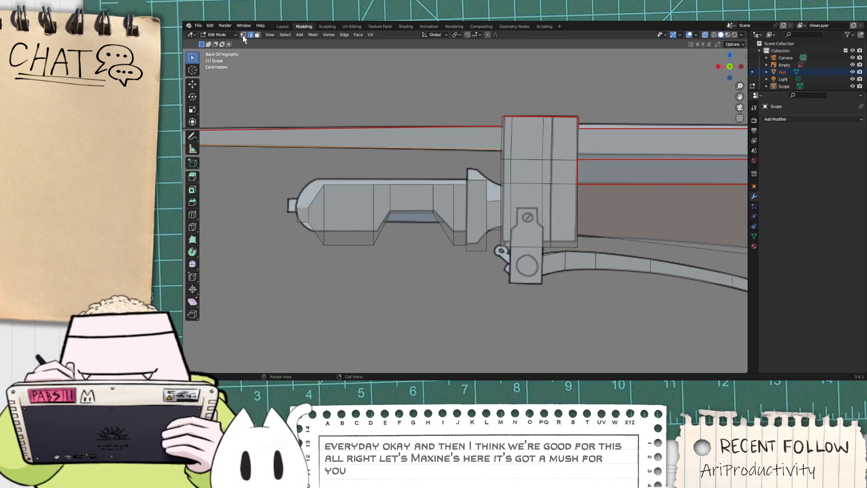
shift+drag(307, 169, 494, 195)
shift+drag(288, 218, 378, 249)
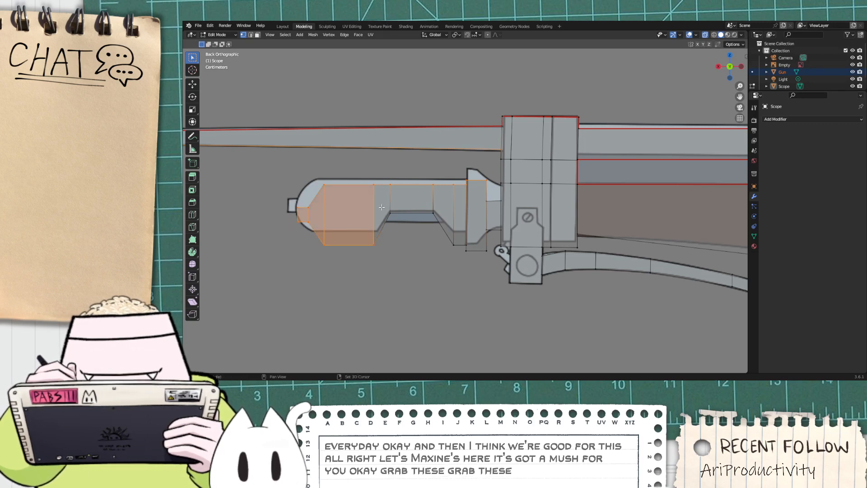
shift+drag(382, 207, 490, 258)
shift+drag(467, 171, 505, 252)
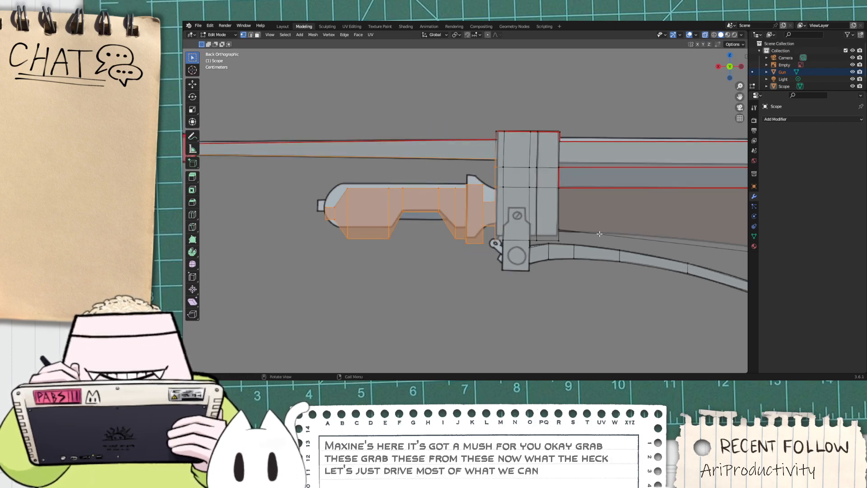
Step: Extend the selection along the bottom and rear edges of the barrel clamp and the lower seam line of the rear barrel
shift+drag(519, 237, 498, 248)
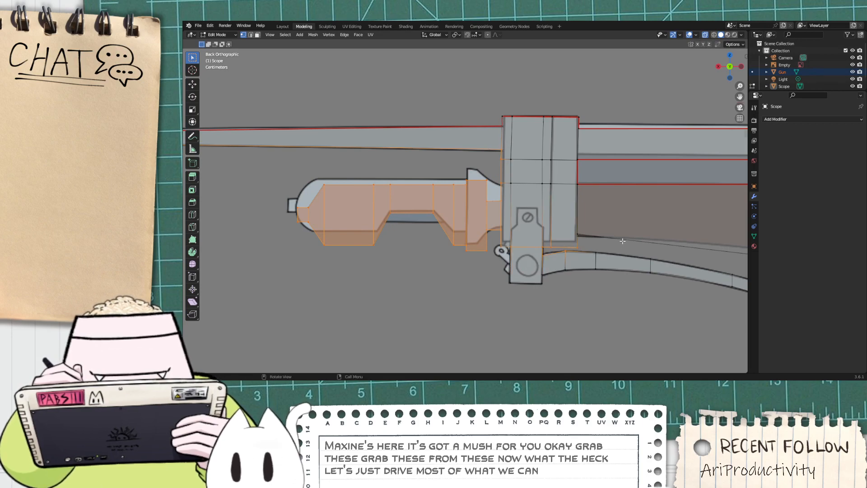
middle_drag(622, 241, 609, 251)
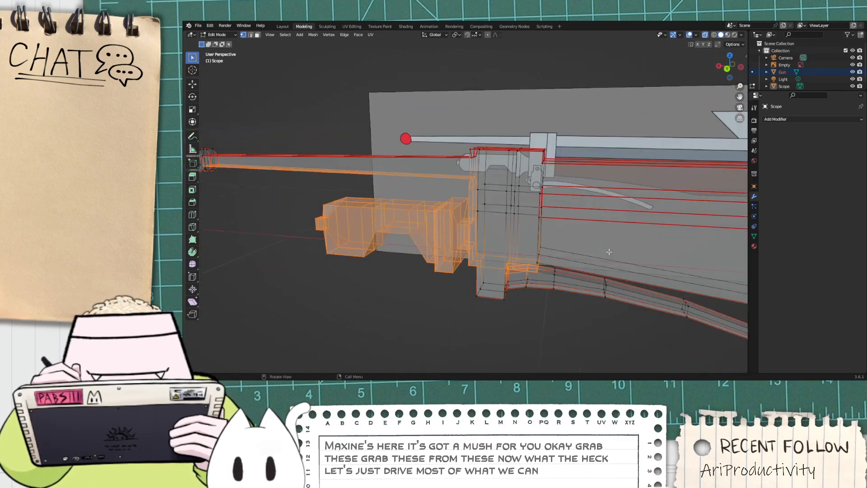
click(727, 69)
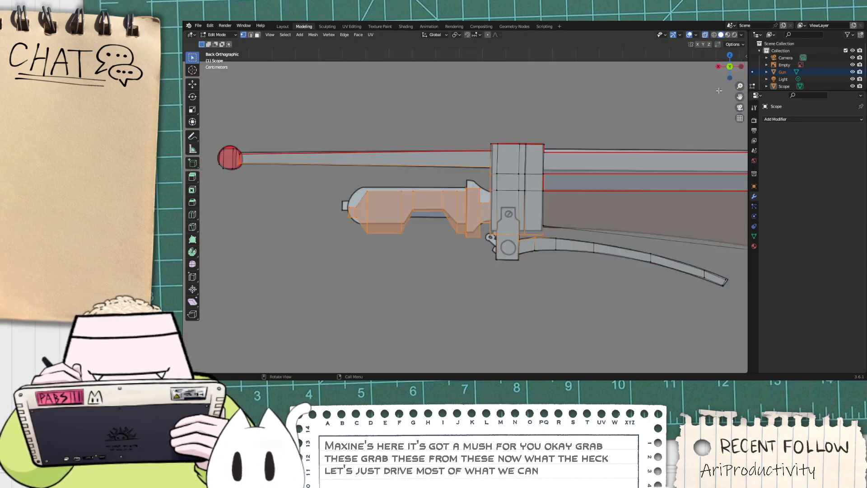
scroll(611, 226, up, 5)
shift+middle_drag(652, 233, 499, 222)
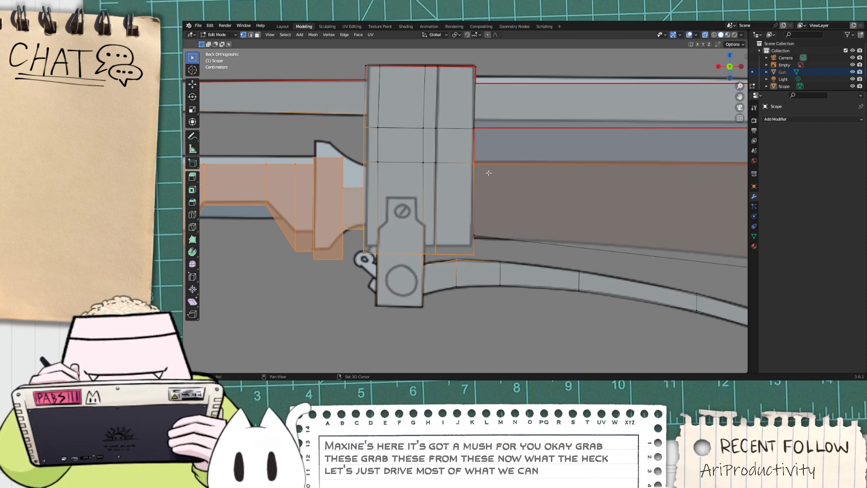
scroll(488, 171, down, 8)
shift+middle_drag(661, 215, 562, 190)
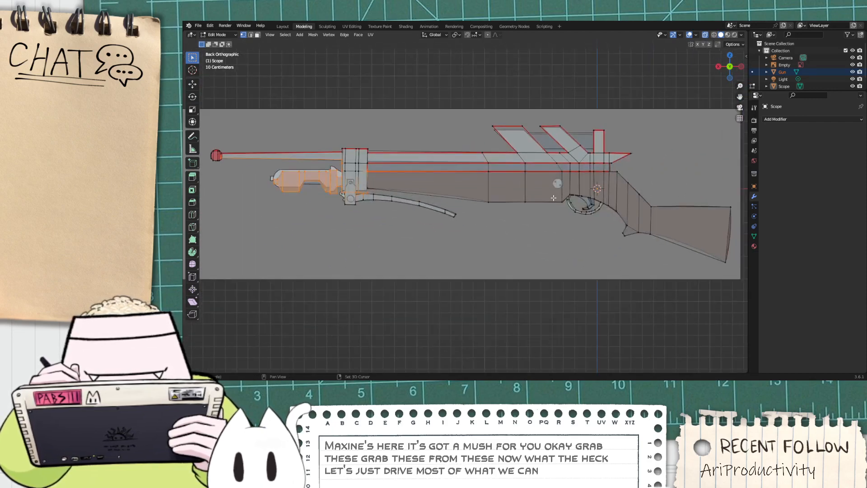
scroll(417, 211, up, 3)
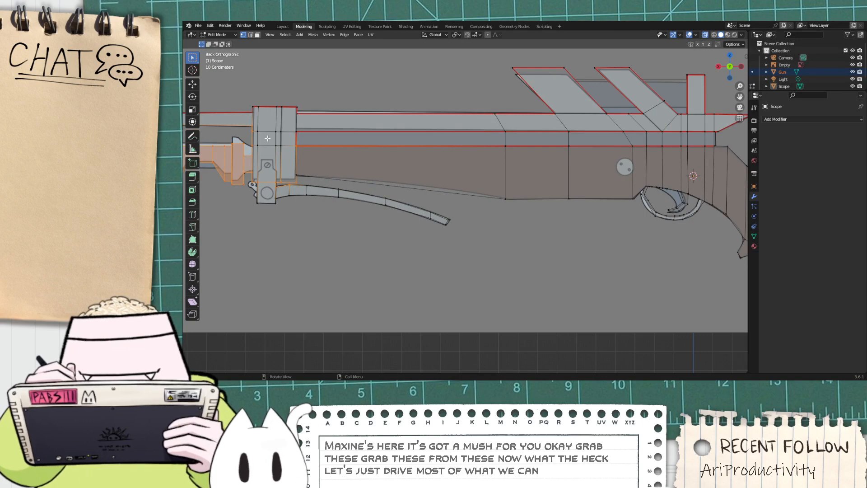
shift+middle_drag(268, 138, 462, 167)
scroll(348, 205, up, 3)
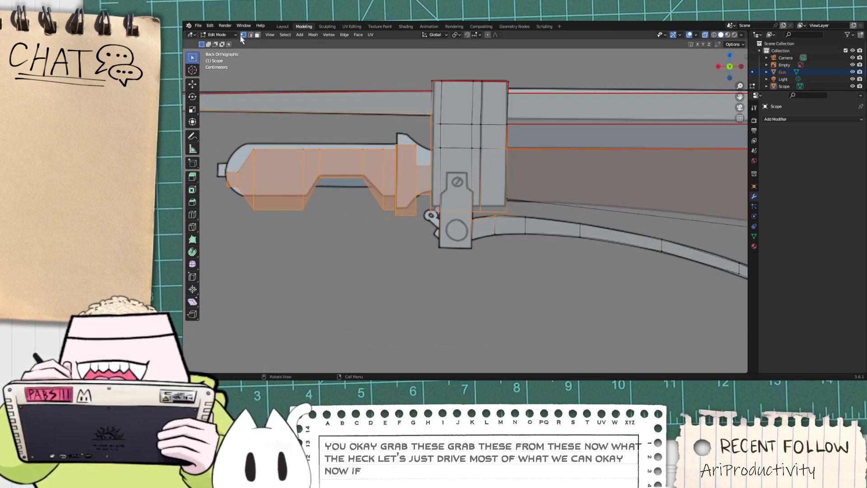
Step: Switch to edge selection and try to deselect the inner cross edges of the part under the front barrel
click(257, 35)
click(251, 36)
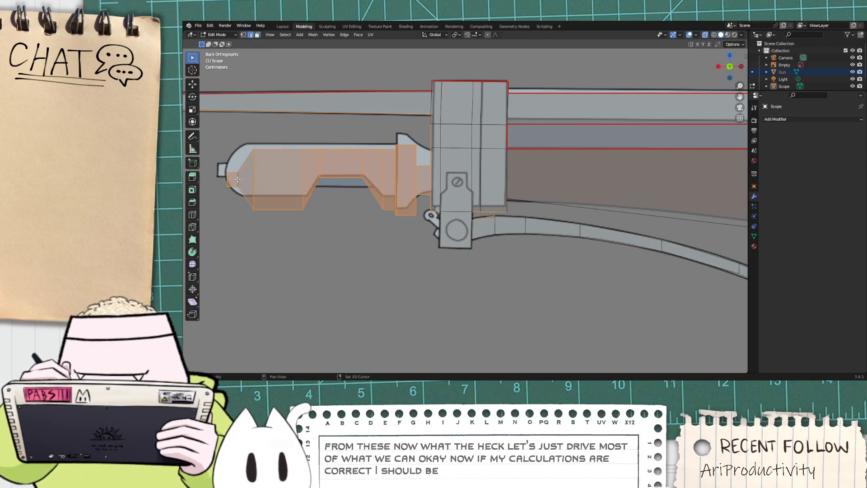
middle_drag(233, 179, 251, 252)
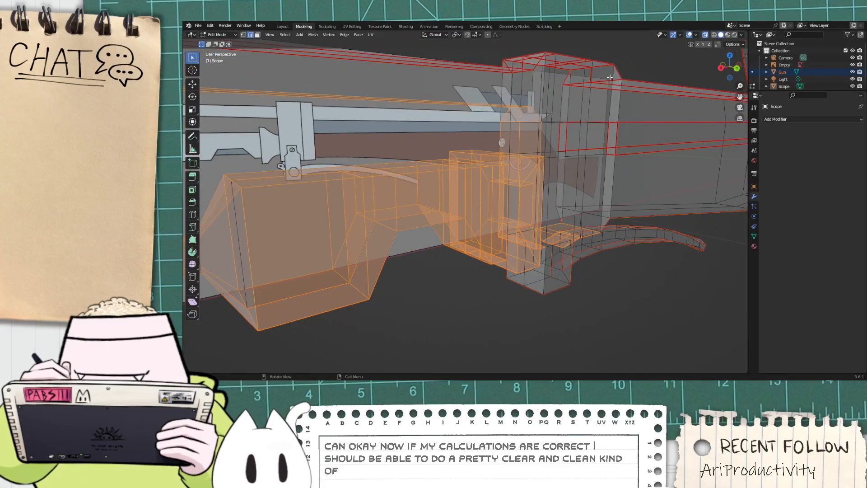
click(737, 71)
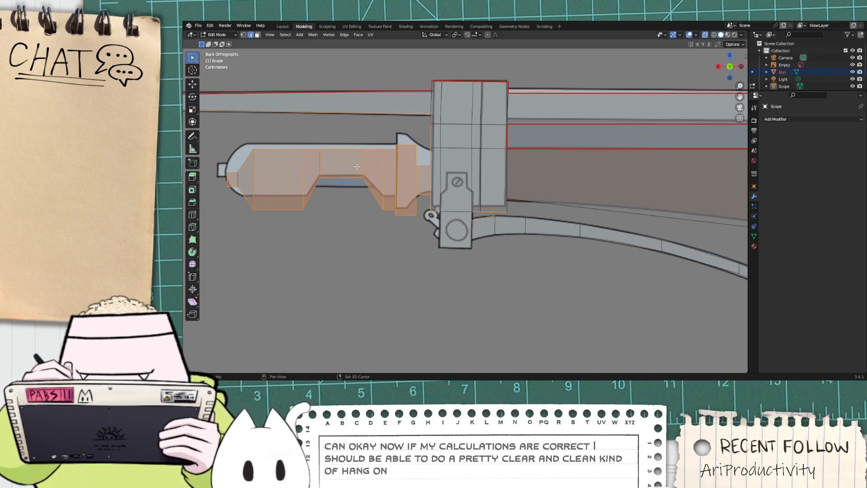
shift+click(384, 172)
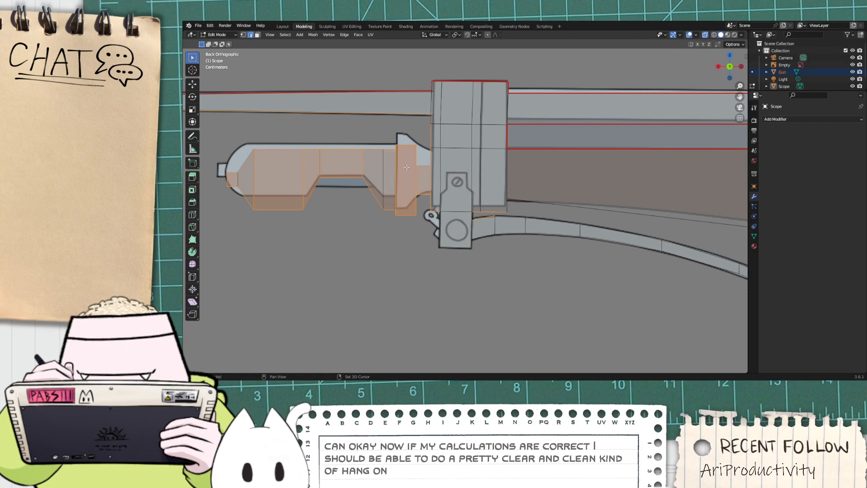
middle_drag(271, 232, 425, 242)
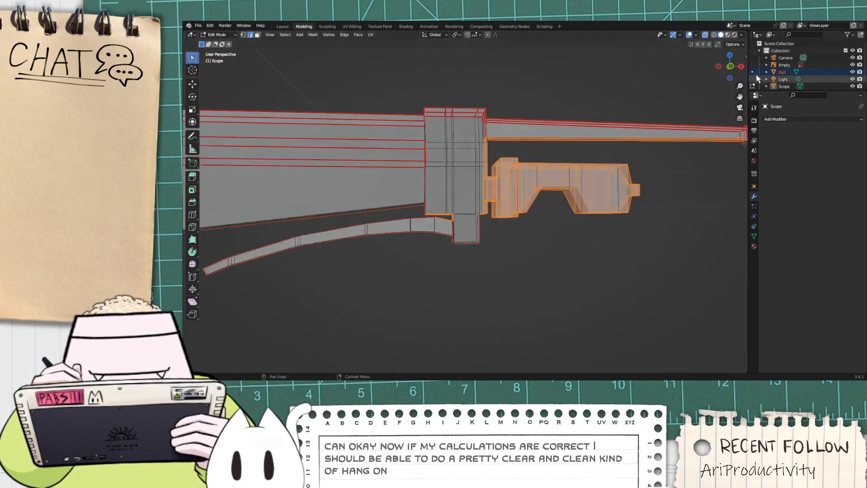
click(730, 67)
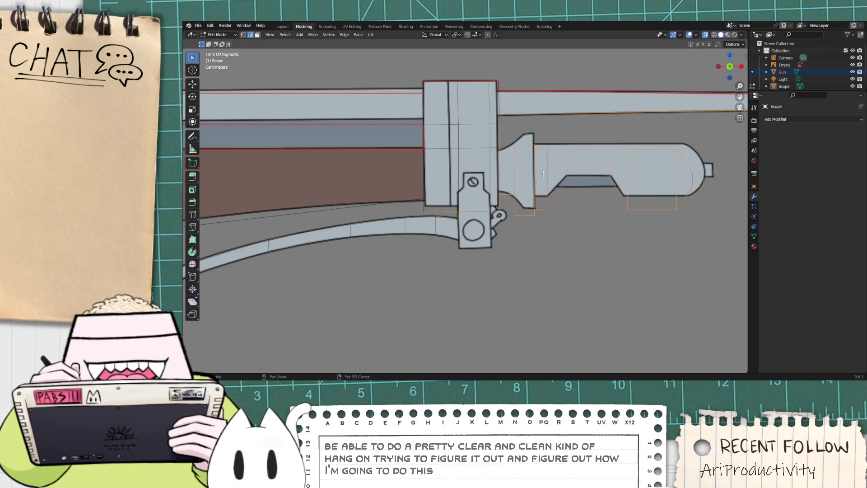
click(730, 67)
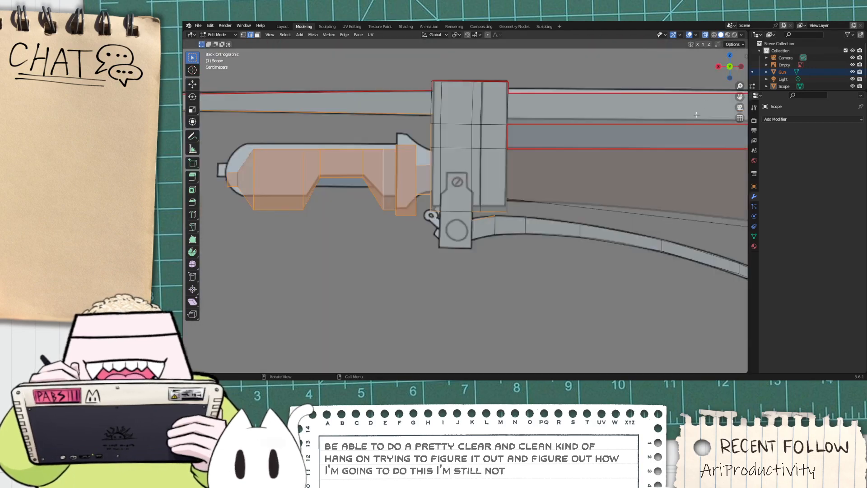
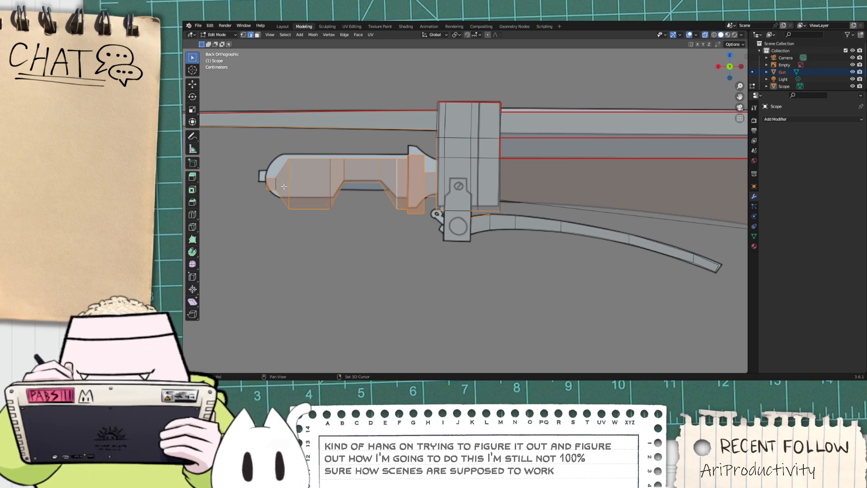
scroll(266, 192, up, 3)
scroll(316, 203, down, 3)
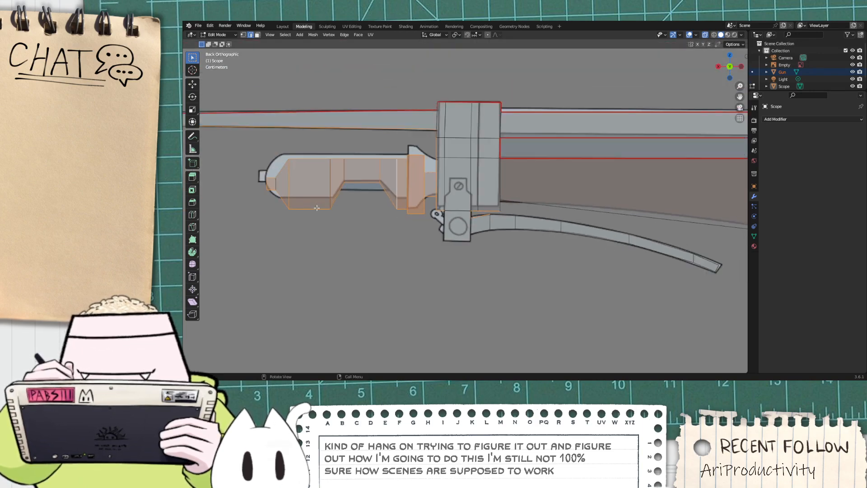
Step: Clear the selection and examine the seams around the barrel clamp in perspective and back view
middle_drag(317, 207, 402, 244)
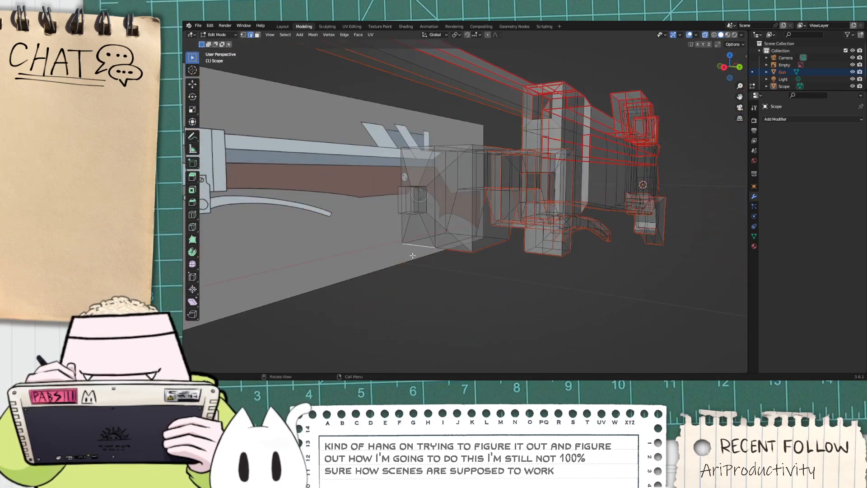
middle_drag(500, 288, 380, 273)
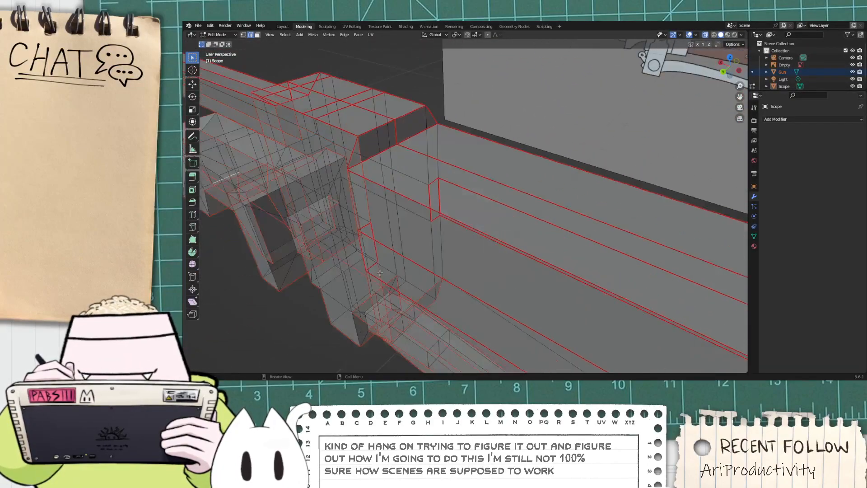
middle_drag(352, 193, 586, 114)
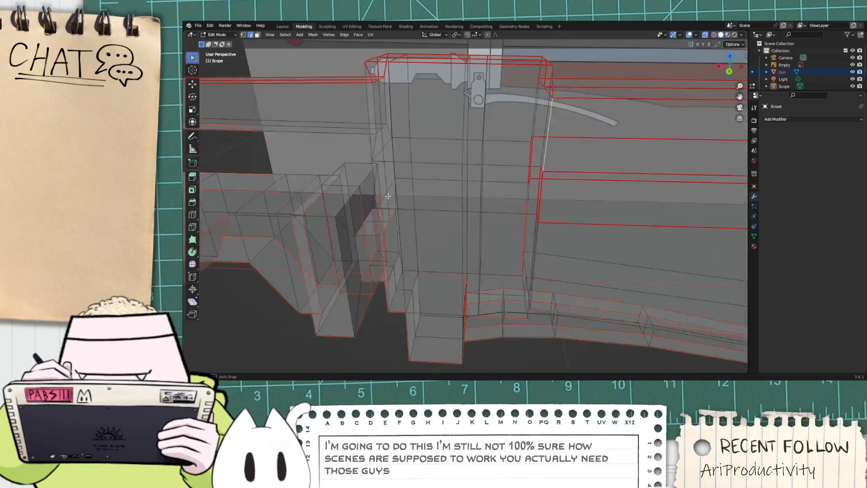
click(729, 72)
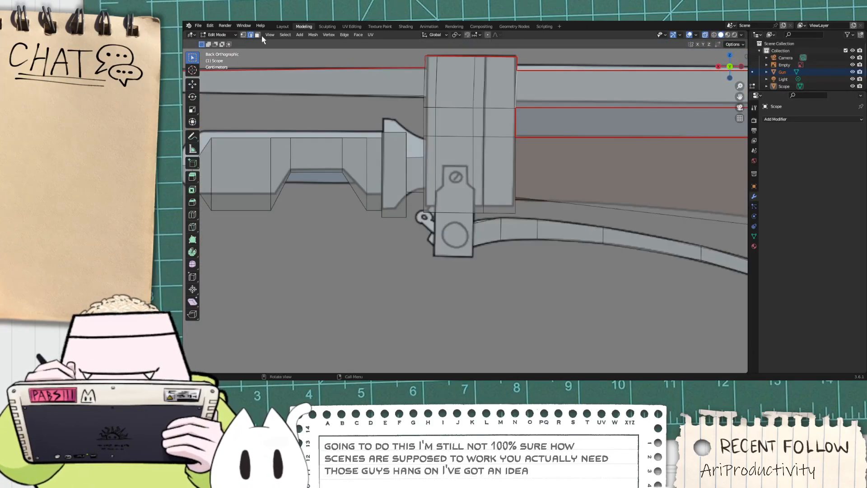
Step: Select the vertices along the rear end of the barrel clamp and mark their connecting edges as seams
click(243, 35)
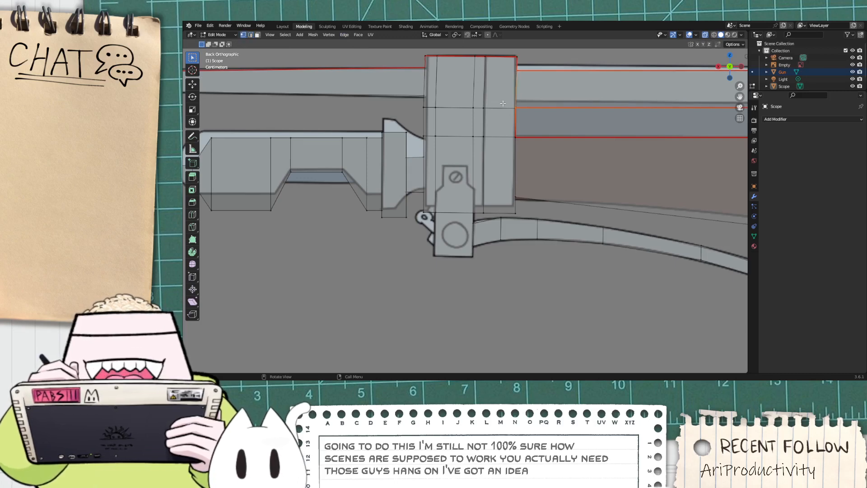
drag(502, 100, 517, 214)
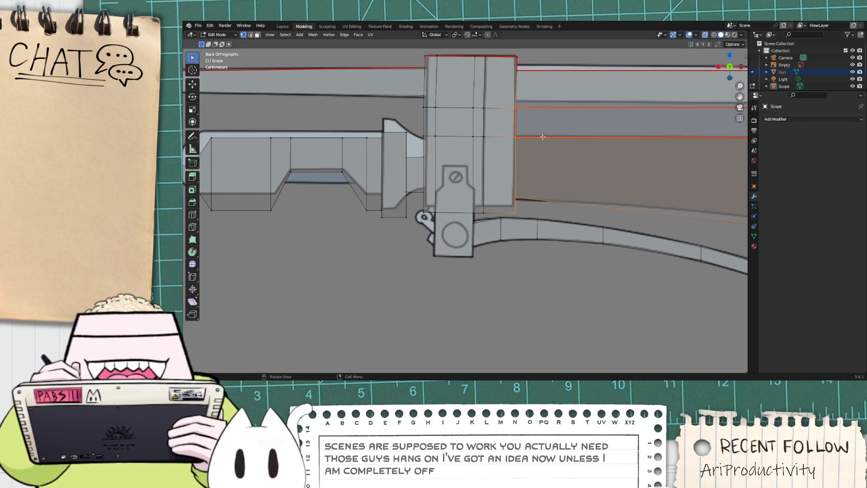
right_click(515, 75)
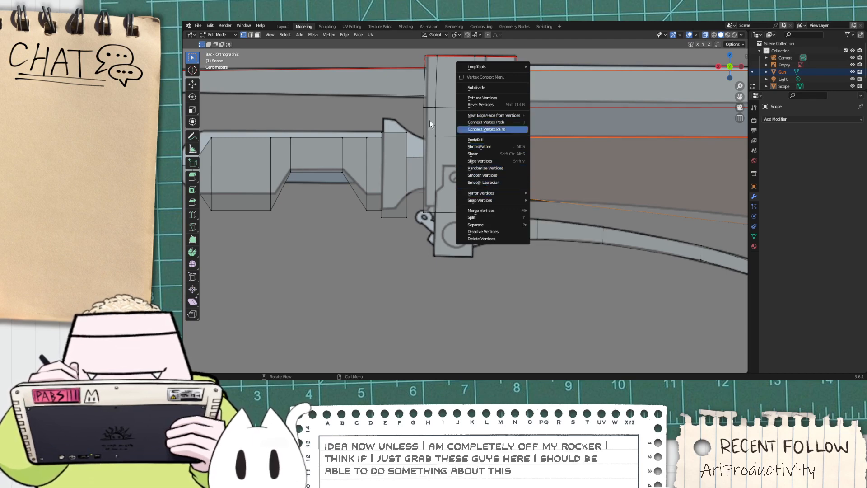
click(250, 35)
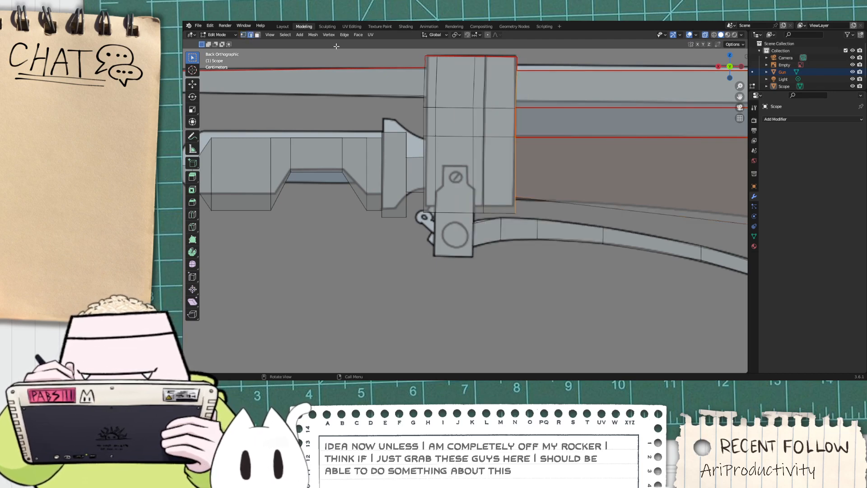
right_click(504, 84)
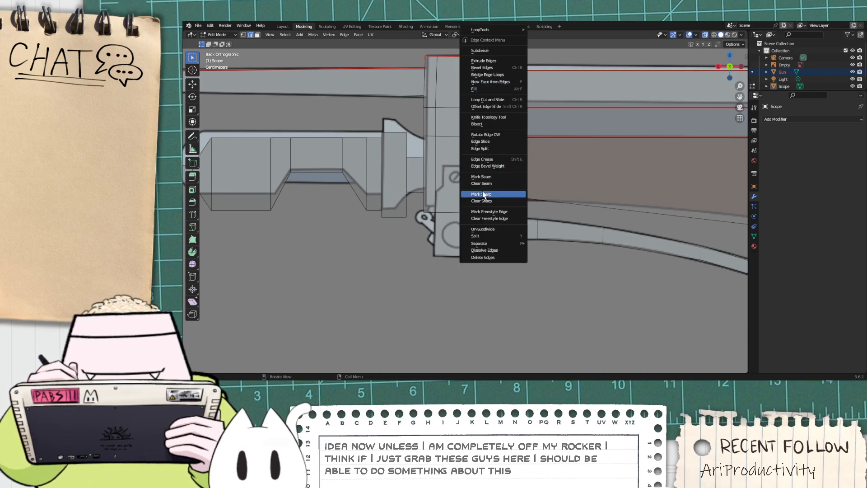
click(481, 177)
middle_drag(412, 51, 423, 101)
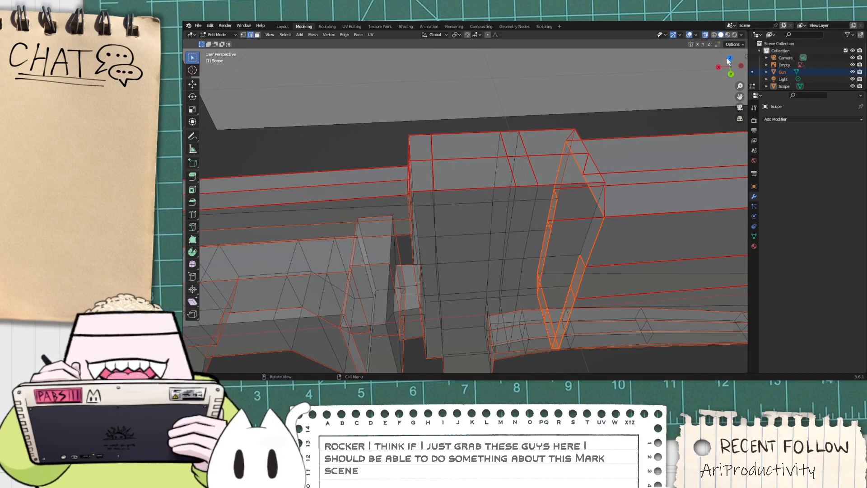
Step: Return to the back view and try to clear the seams from the top edges of the barrel clamp
click(728, 75)
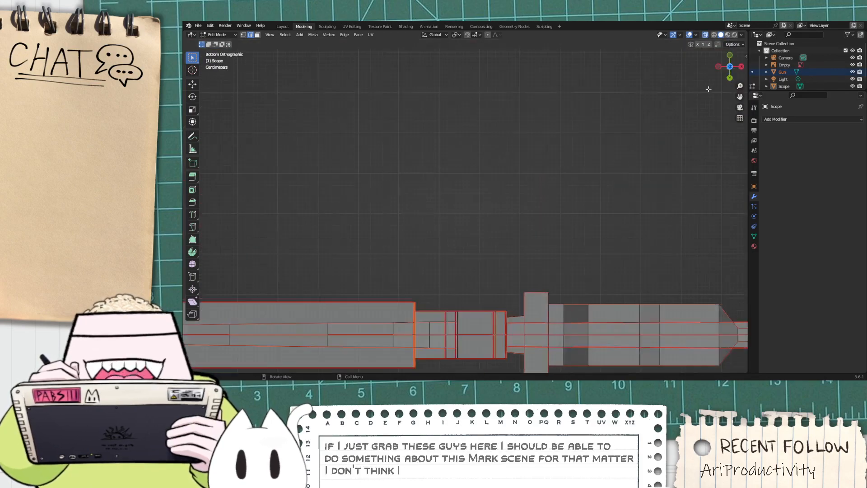
click(730, 67)
click(742, 68)
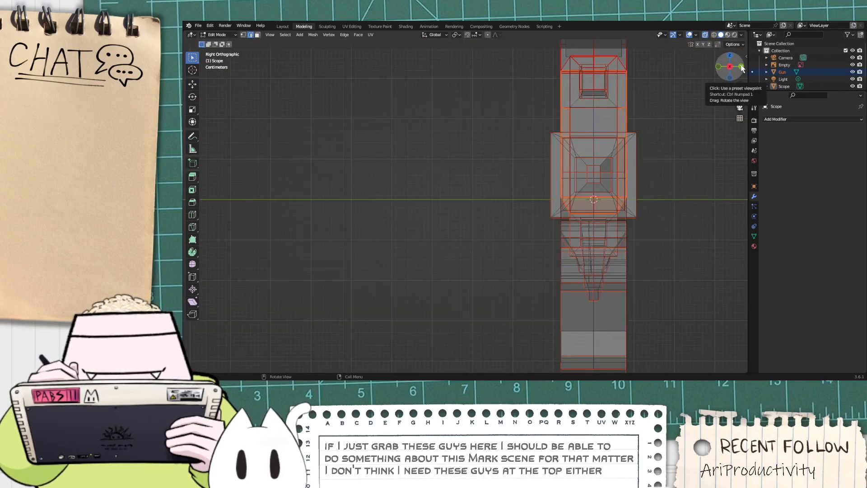
click(743, 68)
scroll(661, 105, down, 2)
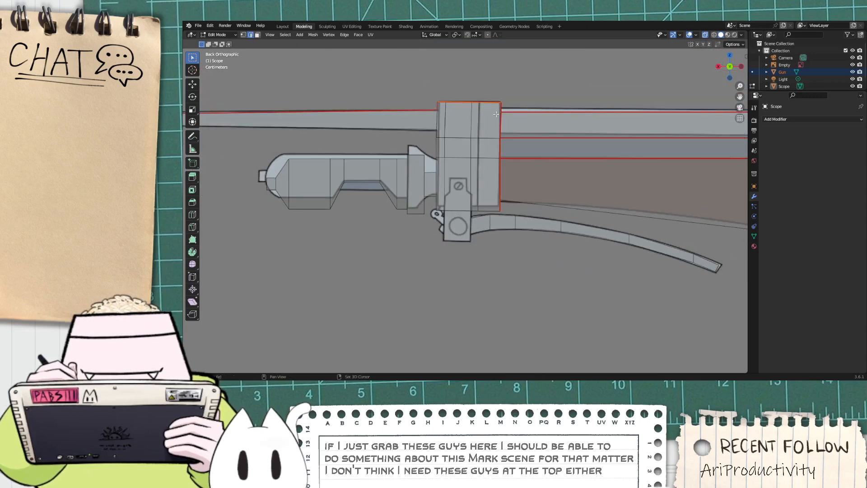
right_click(454, 101)
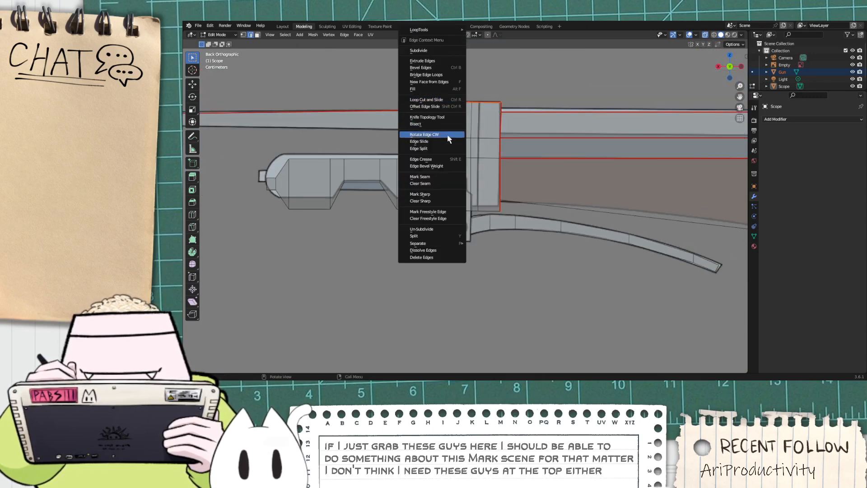
click(431, 194)
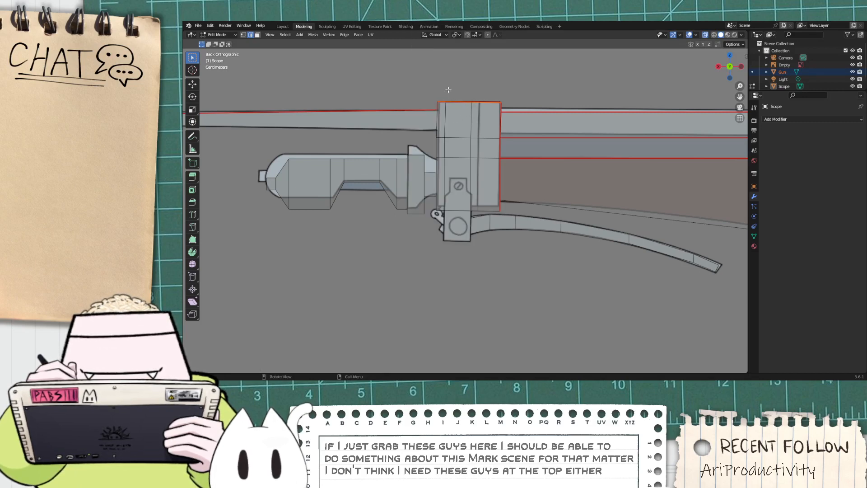
right_click(449, 90)
click(423, 183)
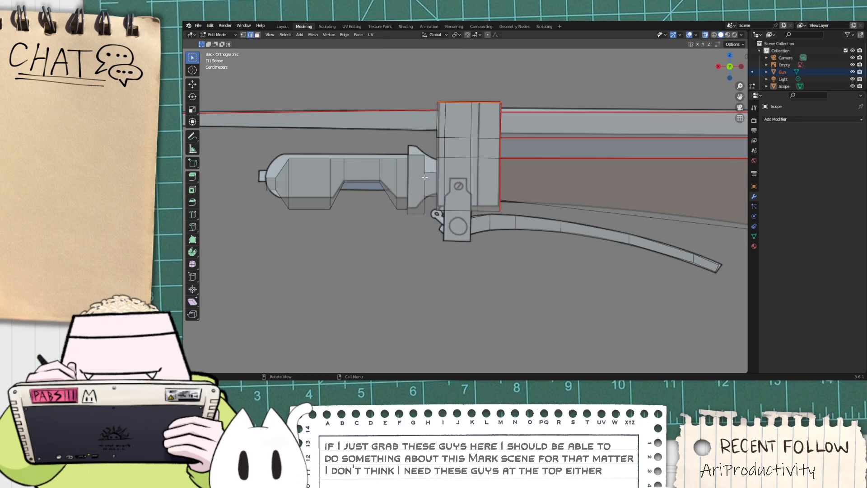
scroll(397, 136, down, 2)
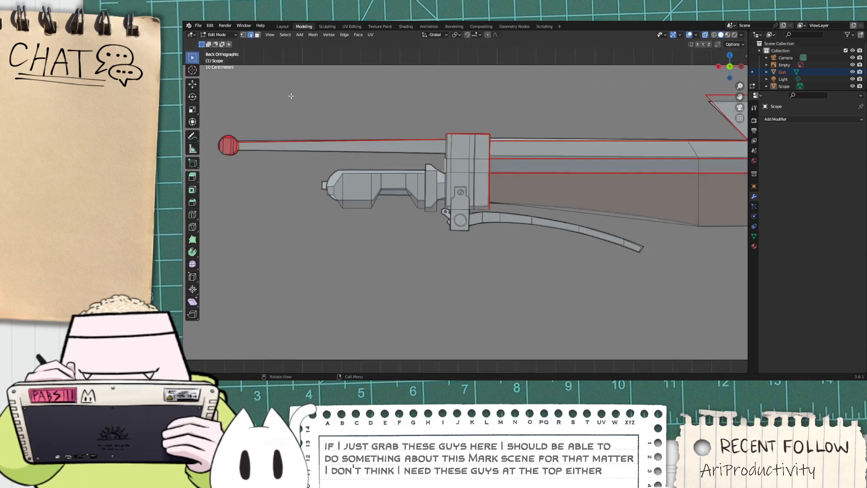
Step: Select the edges across the top face of the barrel clamp and clear their seams
click(243, 35)
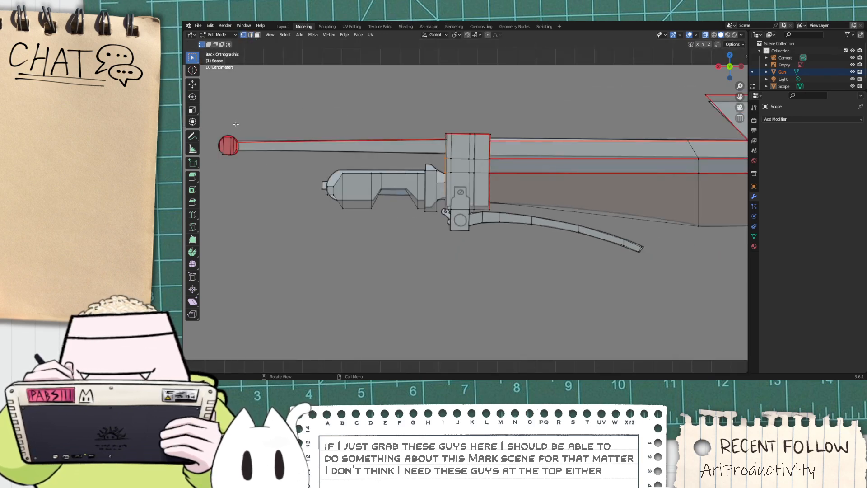
drag(234, 125, 472, 142)
scroll(485, 145, up, 4)
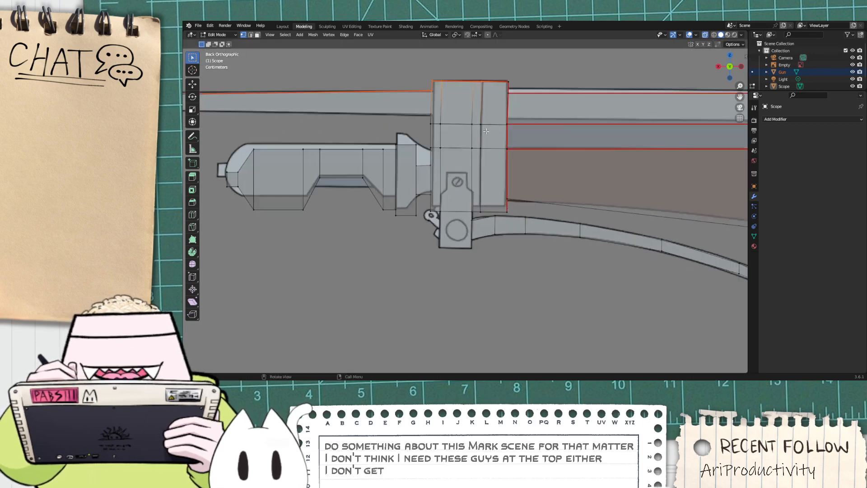
key(2)
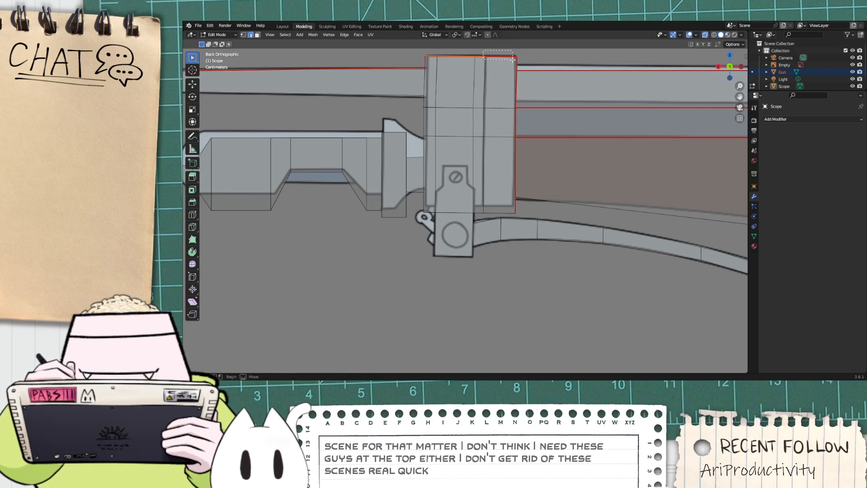
drag(513, 59, 514, 60)
right_click(503, 94)
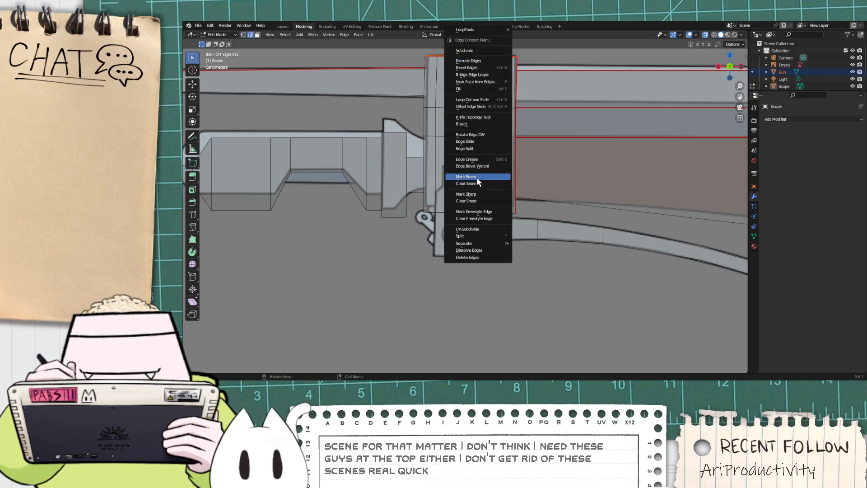
middle_drag(479, 181, 389, 141)
right_click(440, 180)
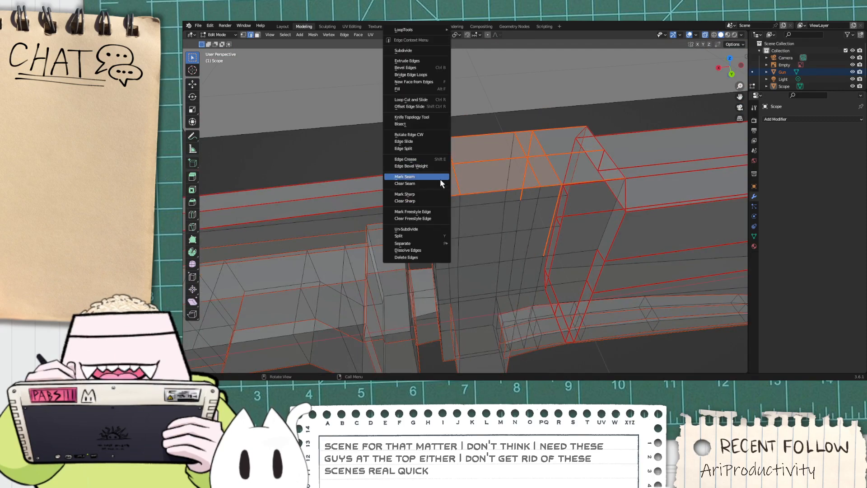
click(438, 183)
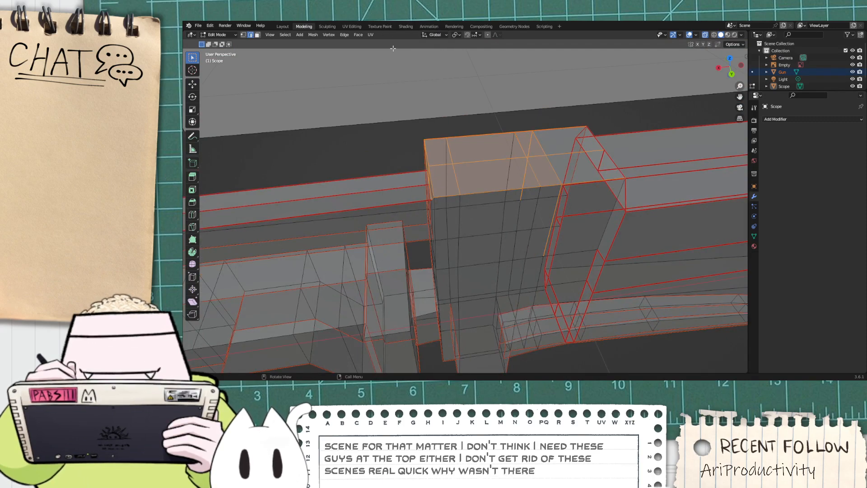
Step: Select the vertices where the front barrel meets the clamp and clear the seam on the edges between them
click(732, 74)
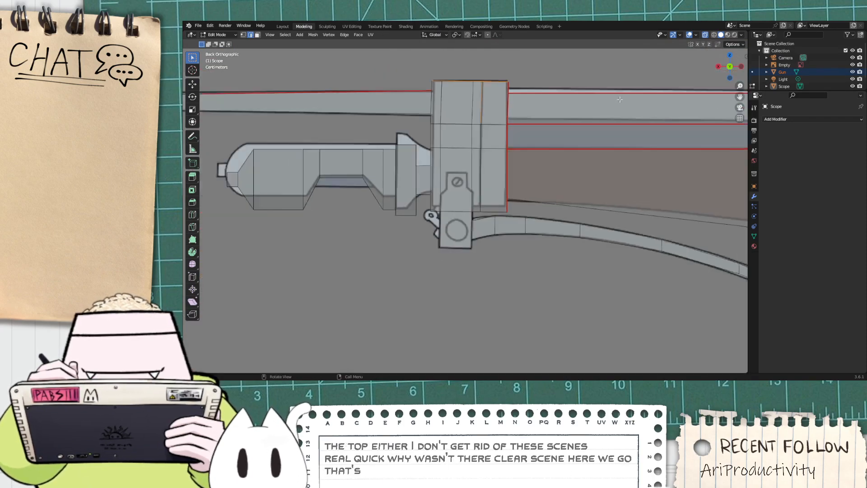
scroll(620, 99, down, 3)
scroll(490, 112, up, 4)
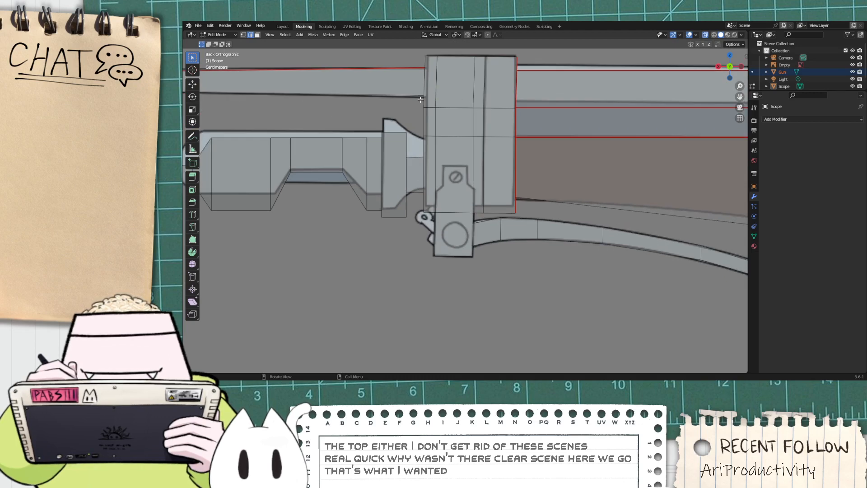
scroll(420, 99, down, 3)
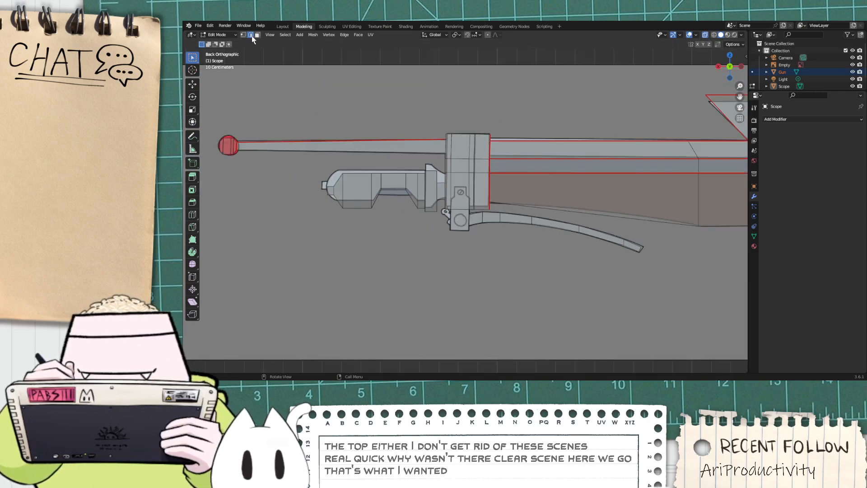
drag(455, 153, 439, 138)
right_click(441, 138)
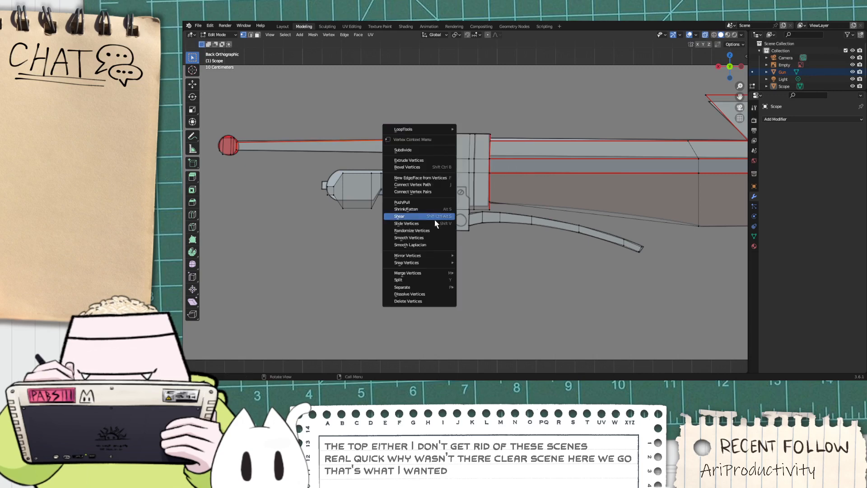
click(251, 36)
right_click(421, 144)
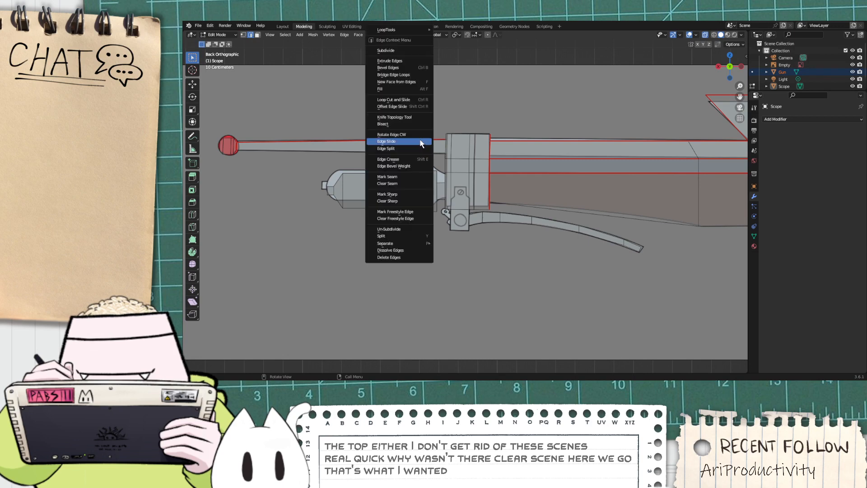
click(412, 183)
scroll(390, 155, up, 2)
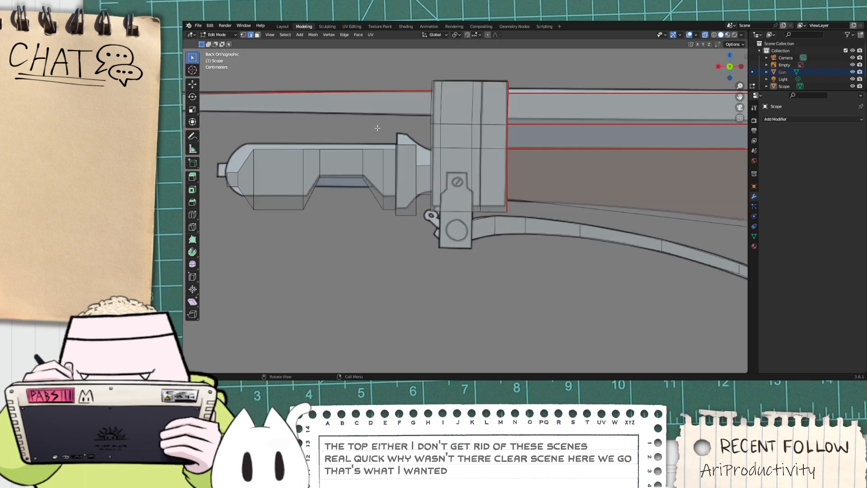
scroll(375, 154, down, 3)
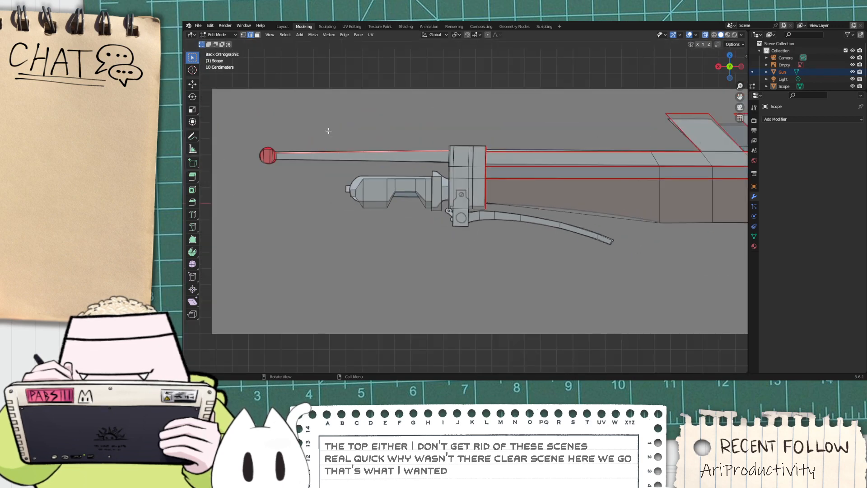
Step: Select the upper vertices at both ends of the front barrel and clear the seams on its top edges
middle_drag(385, 107, 398, 158)
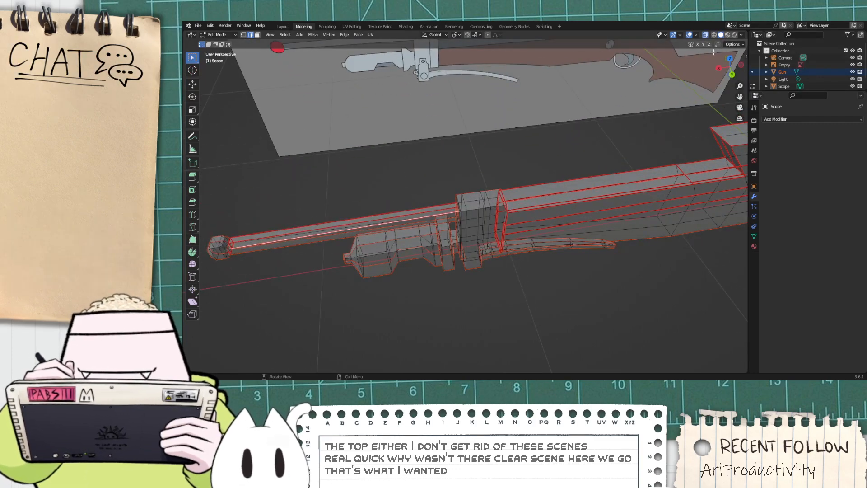
click(732, 75)
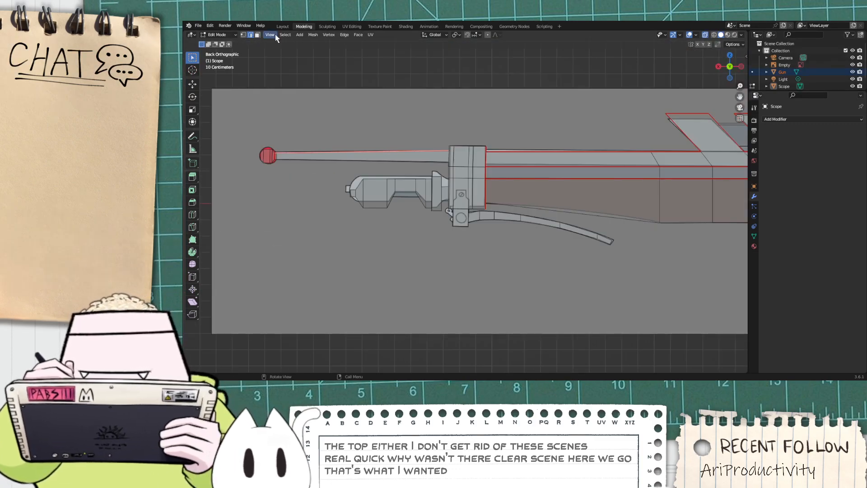
scroll(360, 82, up, 3)
shift+middle_drag(360, 84, 649, 105)
shift+middle_drag(559, 148, 463, 122)
click(244, 34)
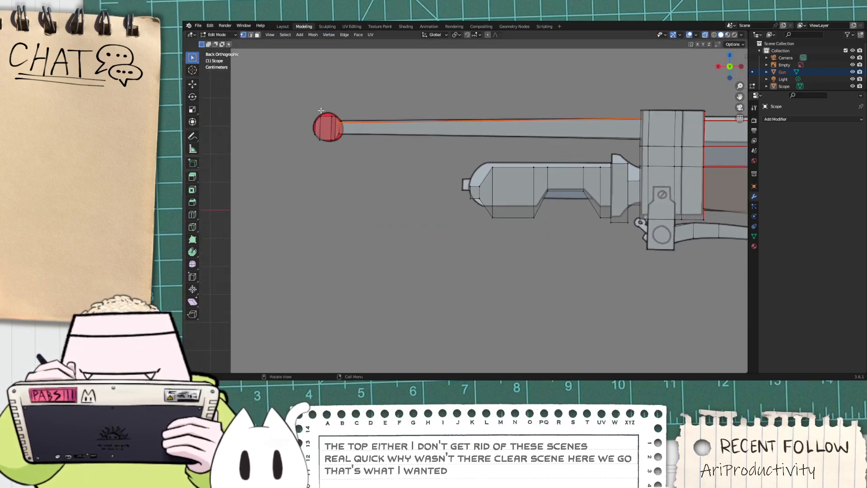
drag(343, 121, 643, 123)
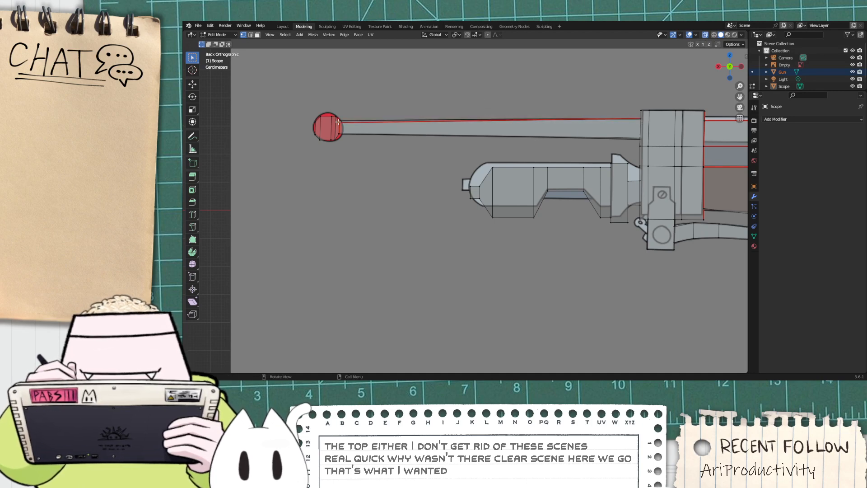
drag(343, 125, 344, 126)
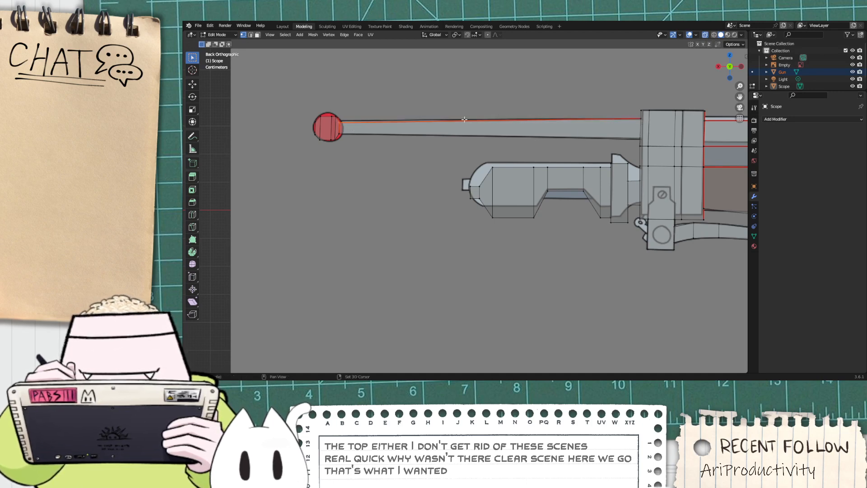
shift+click(632, 117)
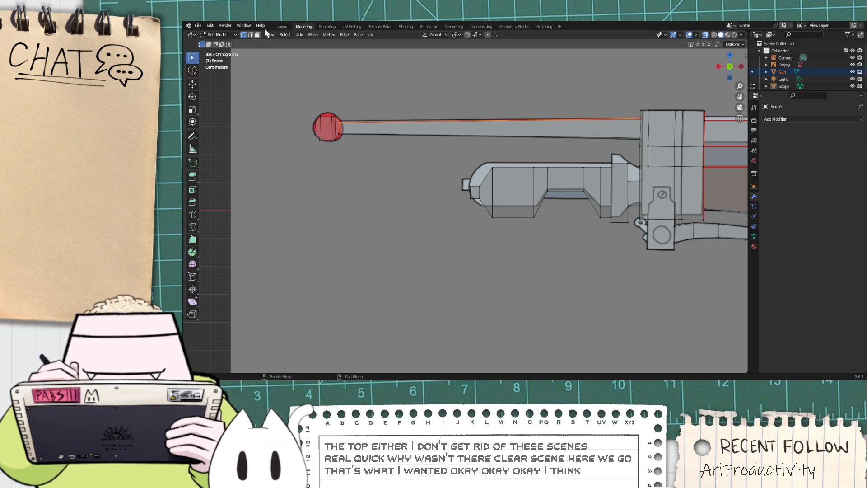
click(251, 35)
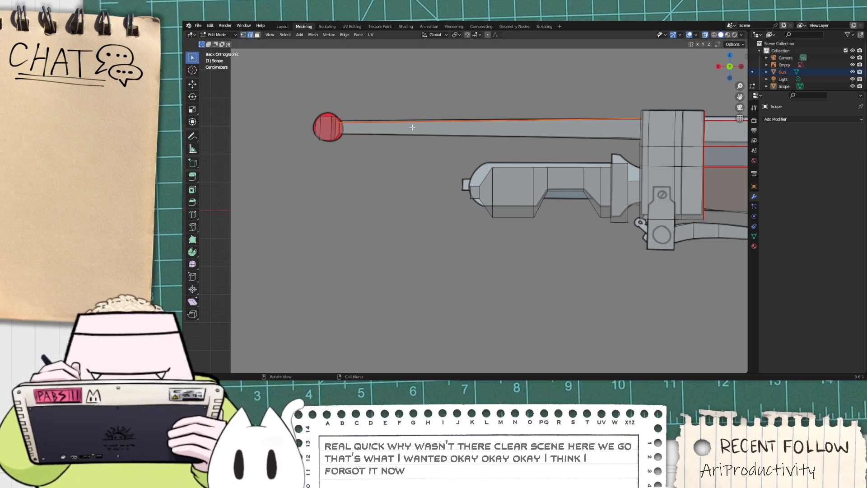
right_click(435, 122)
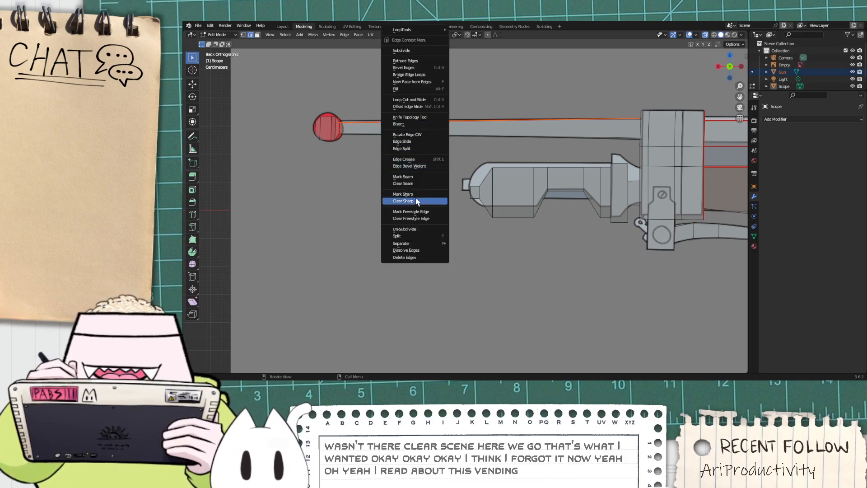
click(427, 184)
middle_drag(391, 130, 440, 153)
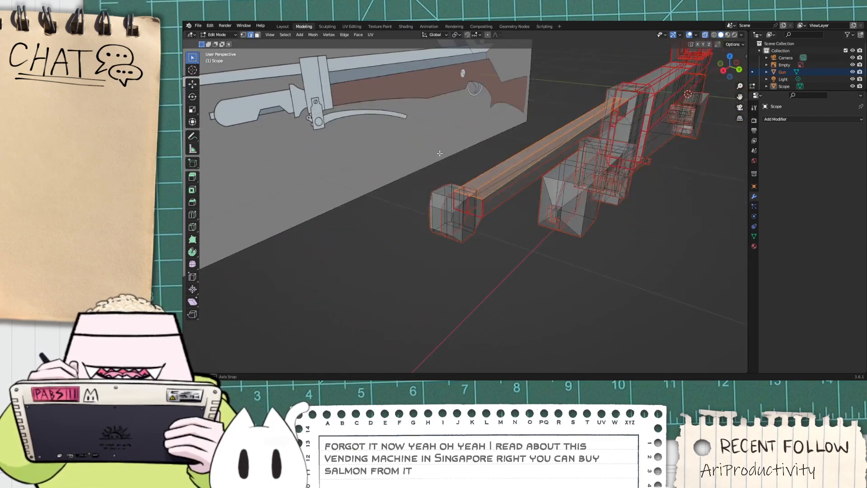
Step: Examine the seams on the front barrel, the clamp, the underbarrel part and the curved lever from several angles
middle_drag(536, 195, 320, 166)
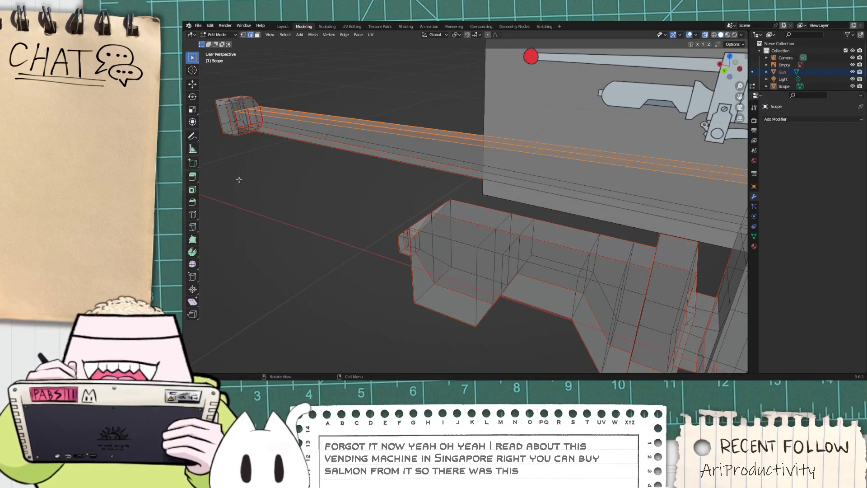
middle_drag(239, 180, 320, 155)
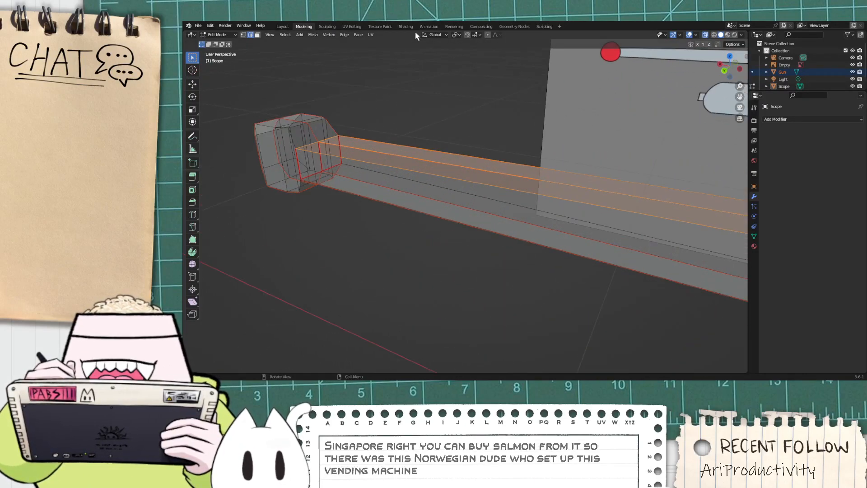
click(258, 34)
middle_drag(262, 86, 318, 174)
scroll(317, 173, down, 4)
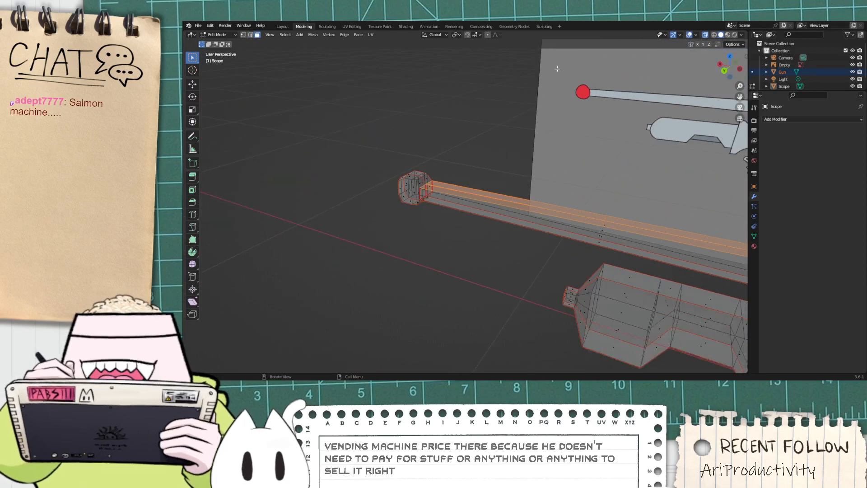
click(723, 71)
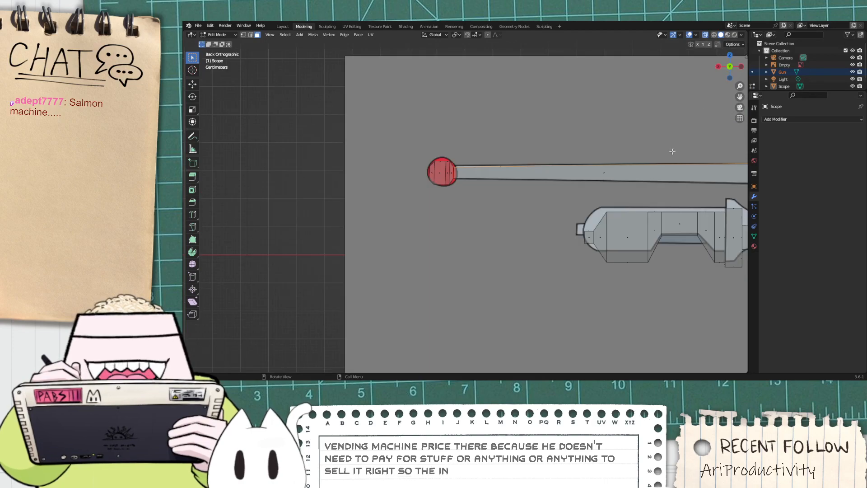
shift+middle_drag(612, 247, 272, 232)
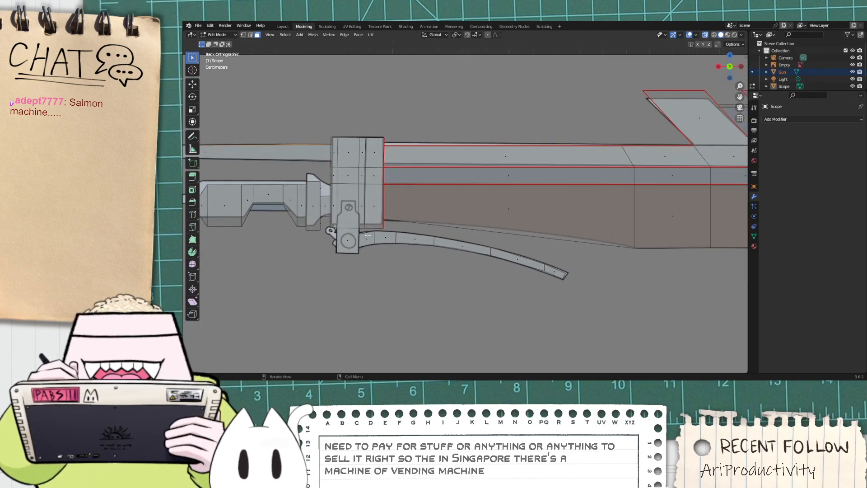
mouse_move(480, 271)
middle_down()
mouse_move(389, 237)
mouse_move(470, 270)
middle_up()
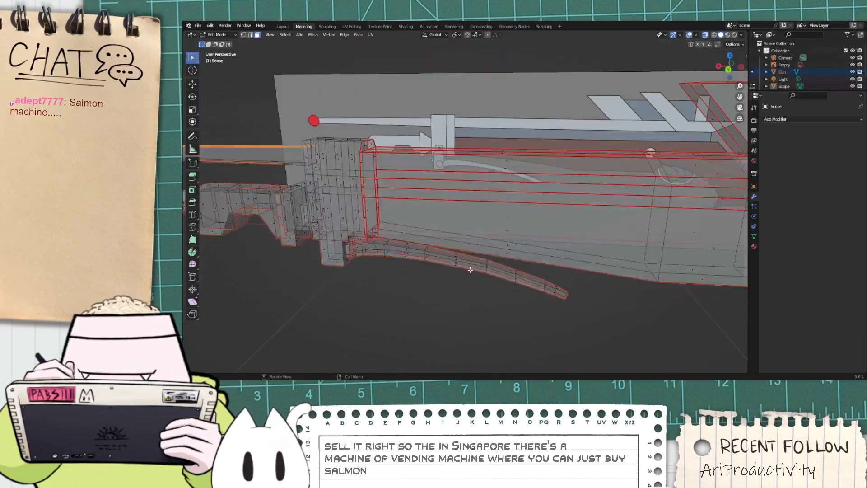
click(728, 70)
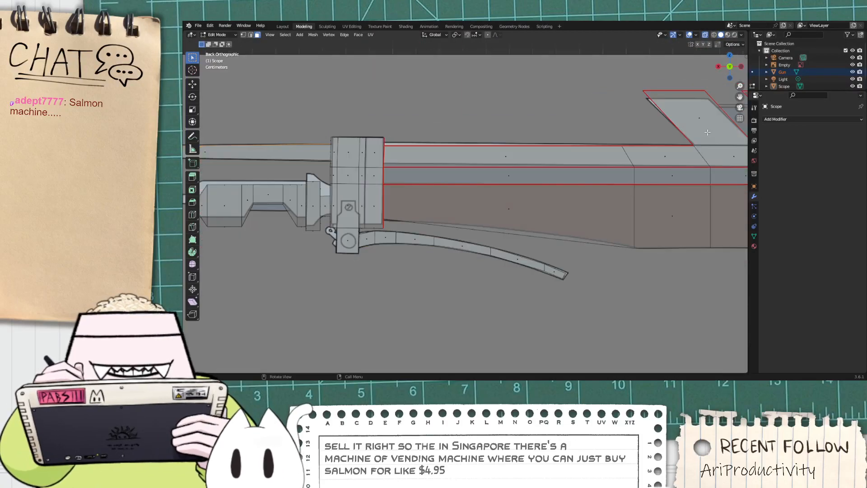
middle_drag(588, 212, 356, 130)
Step: In the back view, try to select the vertices where the trigger guard's front end meets the stock
click(727, 68)
scroll(357, 129, up, 4)
shift+middle_drag(262, 98, 424, 196)
scroll(397, 192, up, 3)
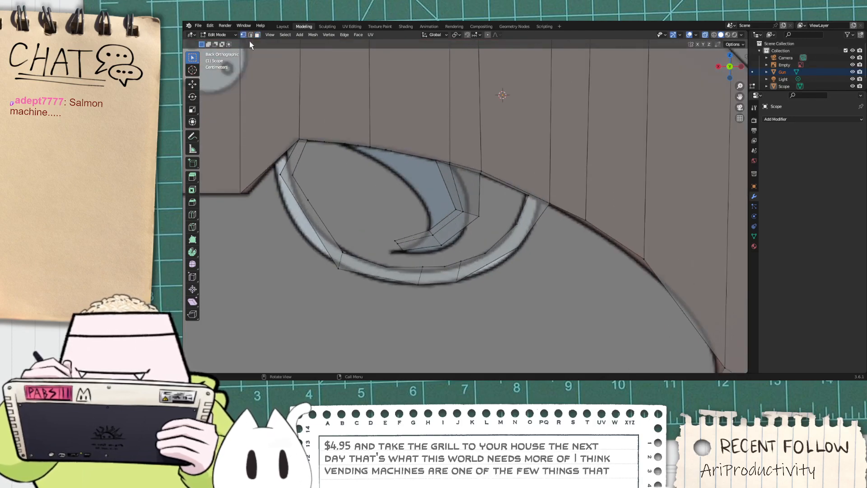
drag(306, 141, 305, 140)
scroll(293, 141, up, 2)
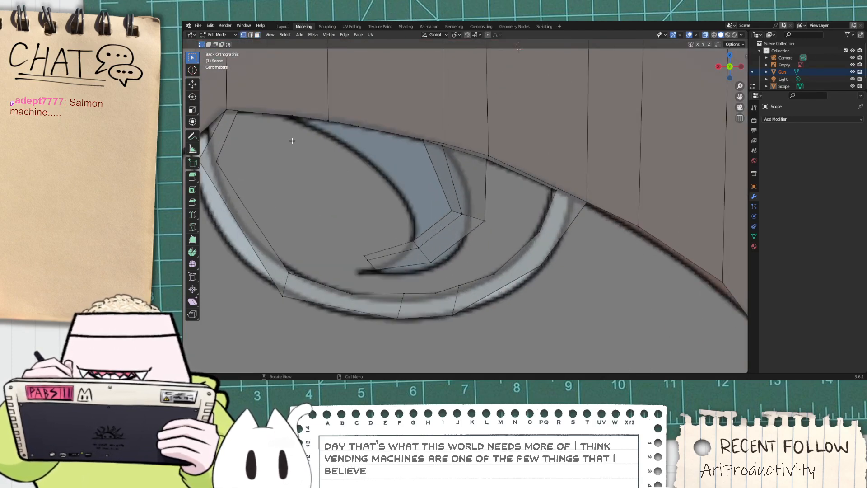
shift+middle_drag(276, 133, 325, 145)
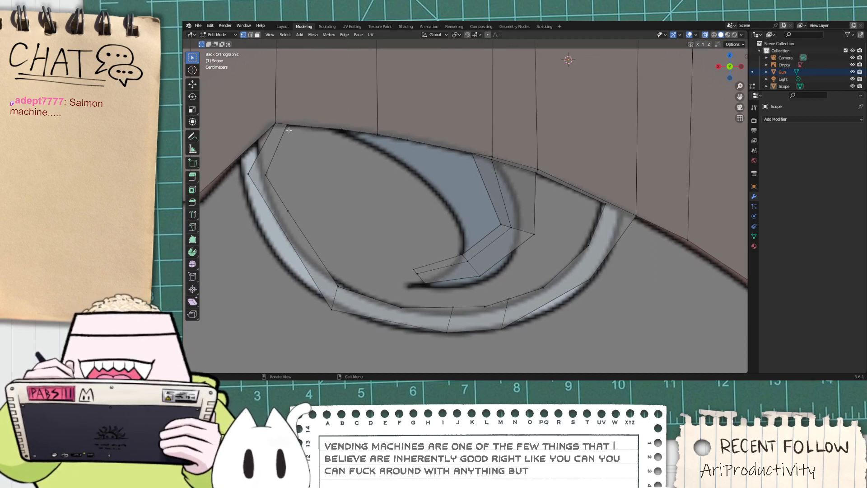
shift+middle_drag(287, 132, 346, 213)
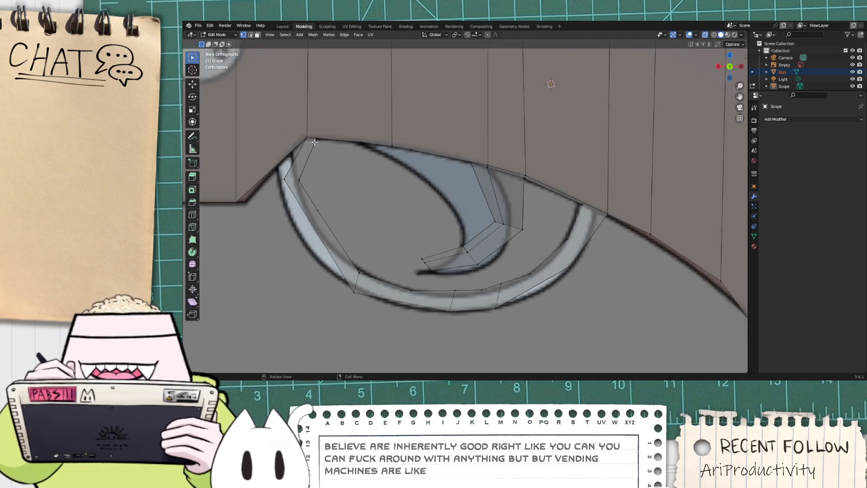
scroll(315, 142, up, 2)
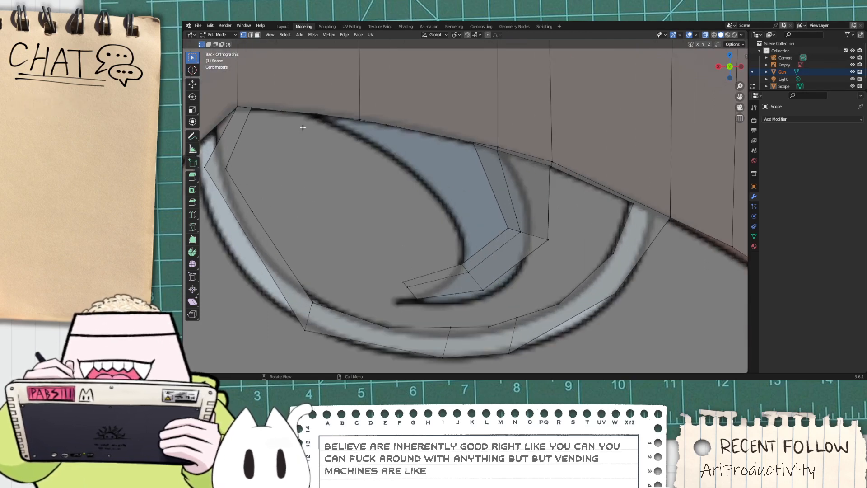
drag(241, 105, 239, 107)
right_click(244, 110)
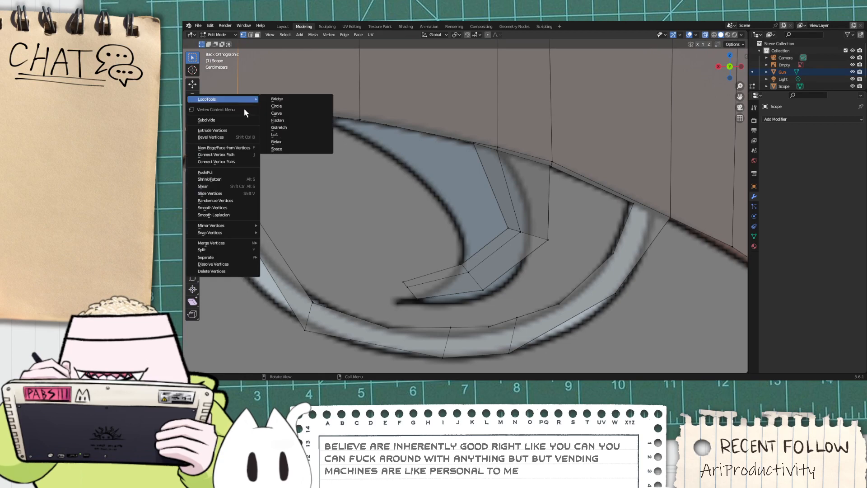
click(251, 36)
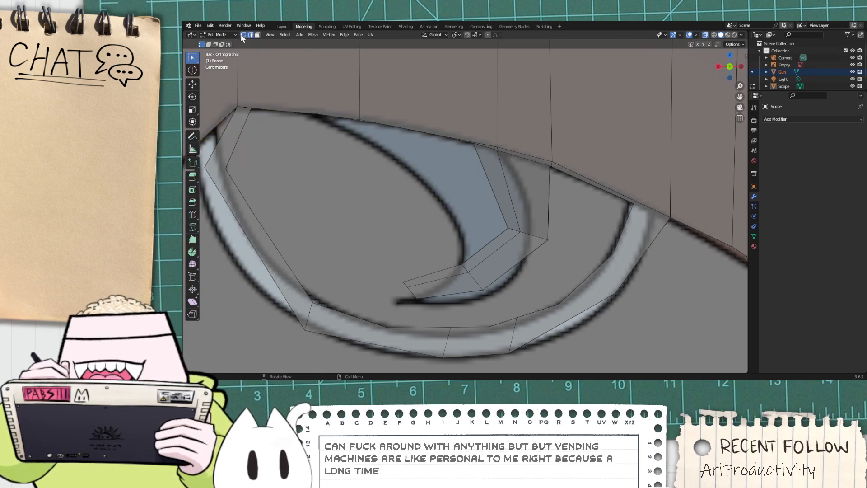
key(1)
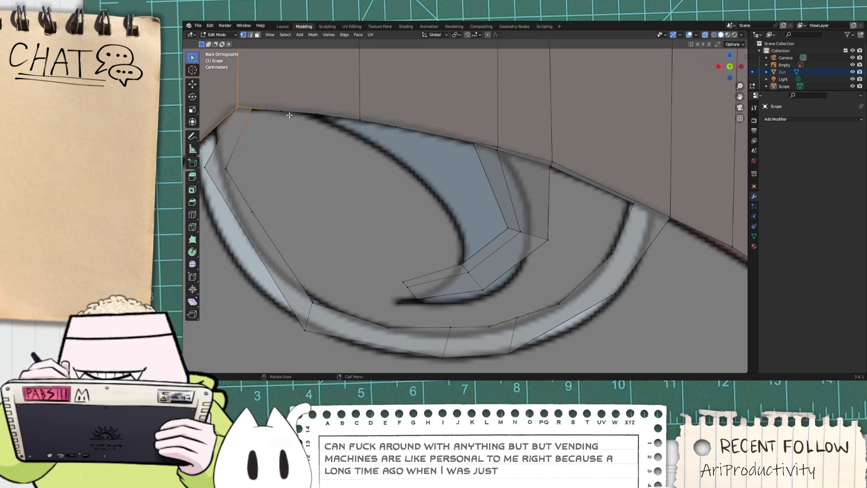
Step: Box-select the vertices at the trigger guard's front upper corner and check the selection from other angles
scroll(276, 102, down, 2)
shift+middle_drag(275, 142, 335, 153)
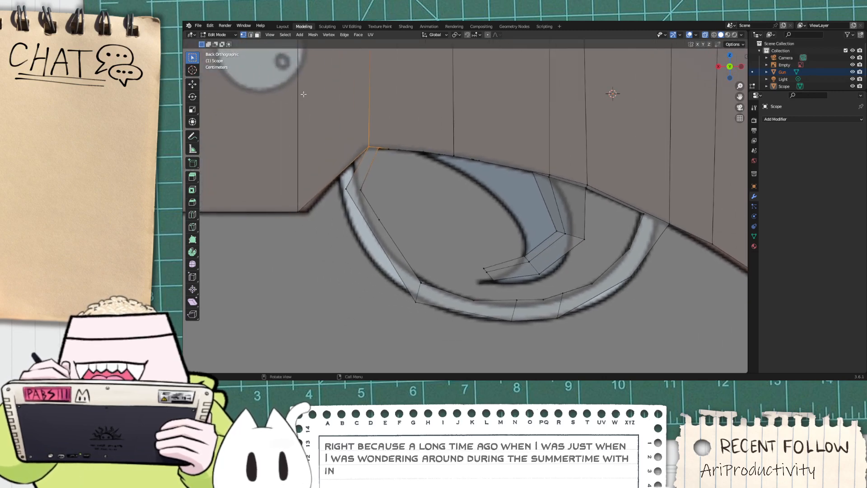
scroll(312, 111, up, 2)
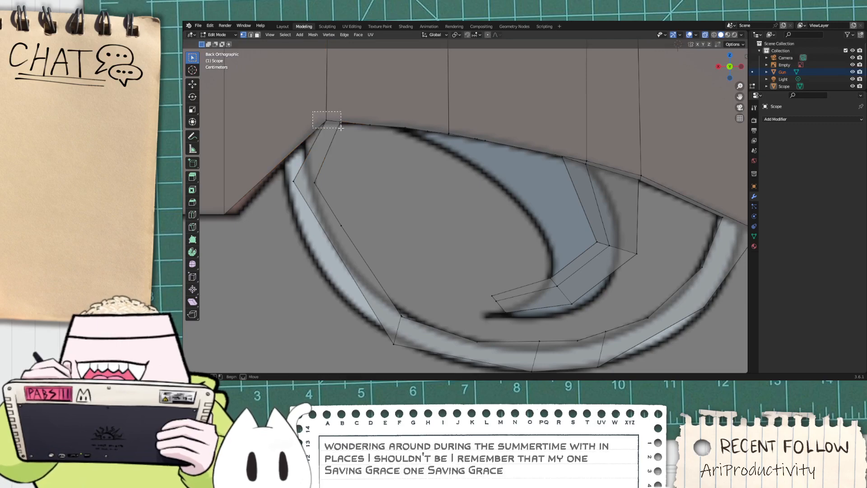
middle_drag(325, 88, 428, 111)
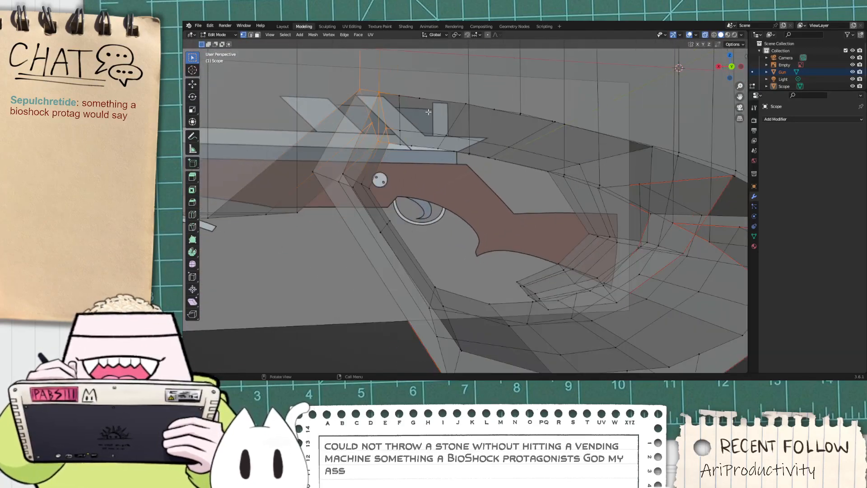
click(382, 107)
mouse_move(381, 115)
middle_down()
mouse_move(389, 138)
mouse_move(386, 123)
middle_up()
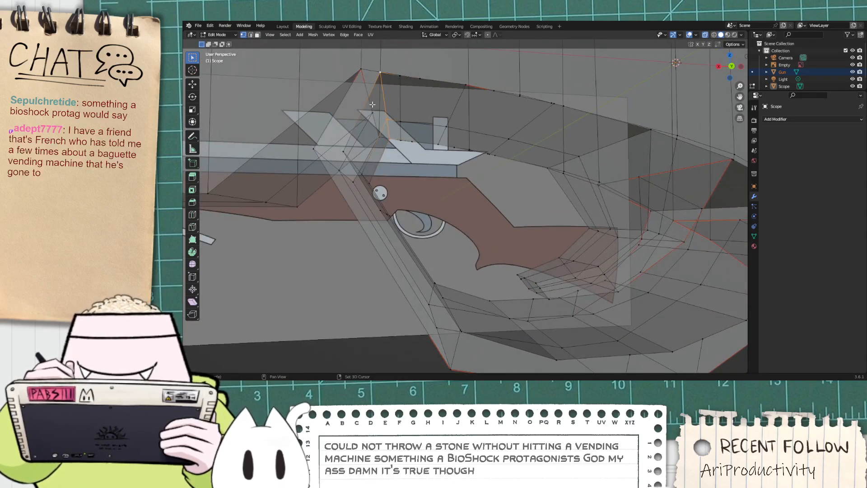
key(ctrl+z)
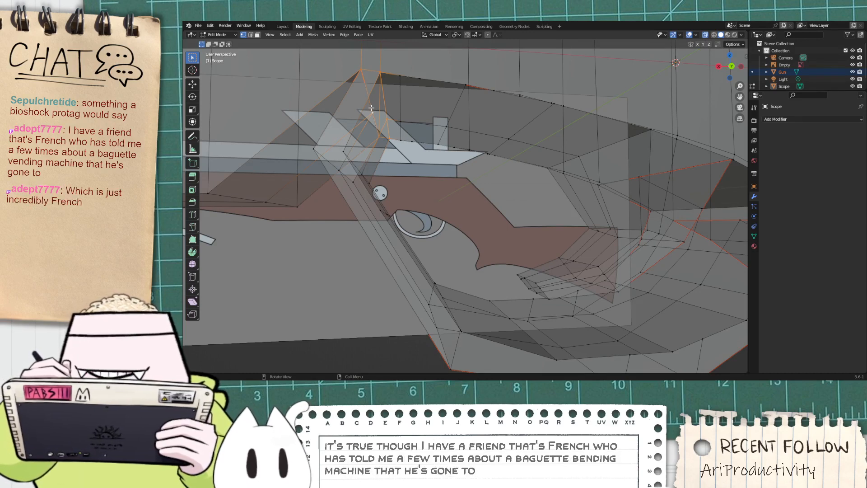
middle_drag(371, 108, 377, 141)
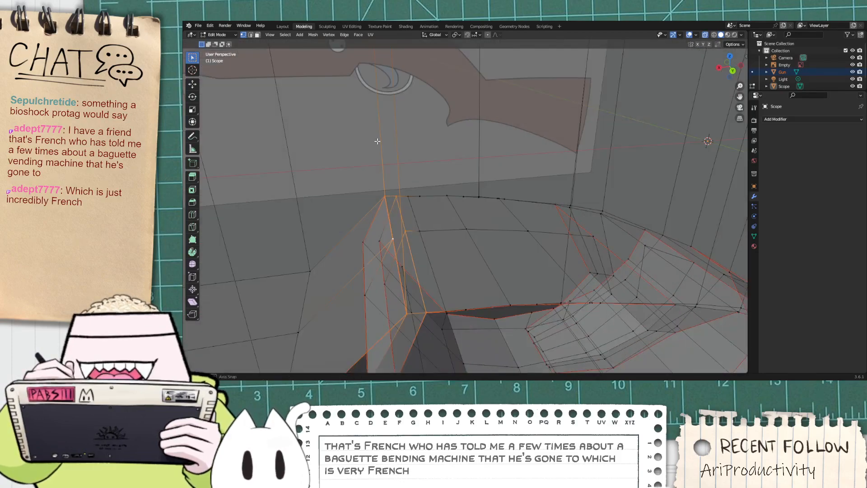
middle_drag(474, 314, 476, 294)
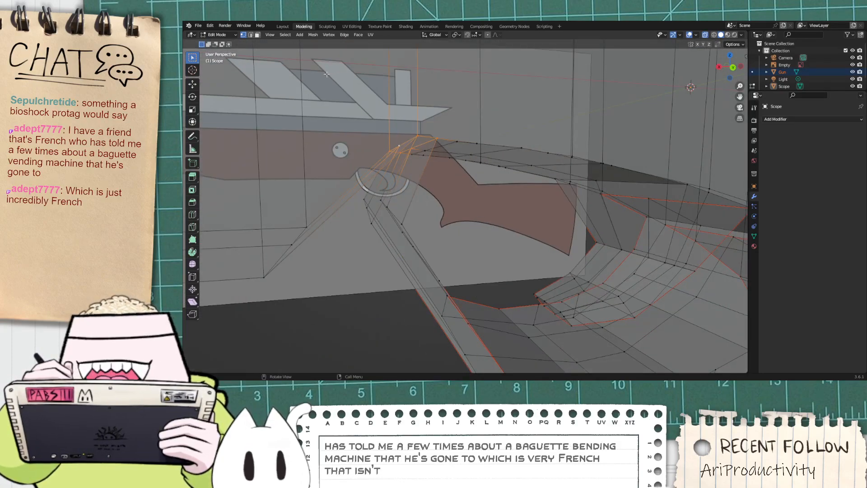
Step: In edge selection mode, mark the edges joining the trigger guard's front end to the stock as a seam
key(2)
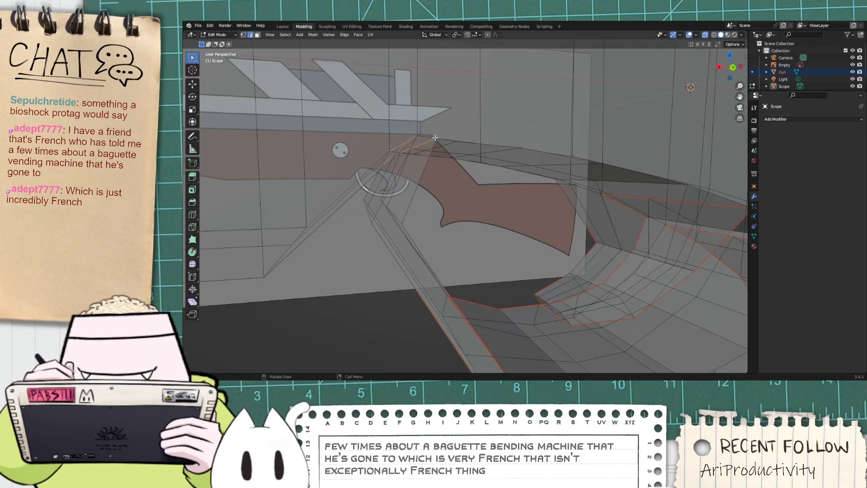
middle_drag(403, 148, 515, 174)
scroll(407, 147, down, 2)
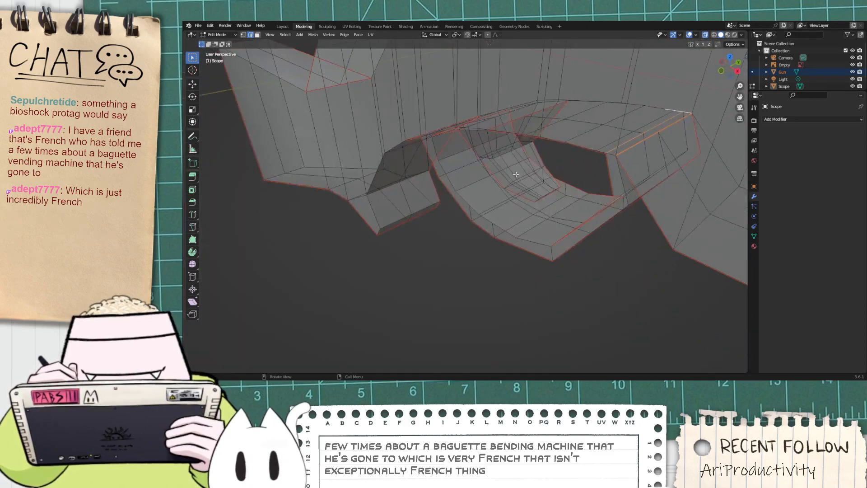
middle_drag(587, 147, 418, 153)
middle_drag(305, 157, 423, 197)
right_click(438, 165)
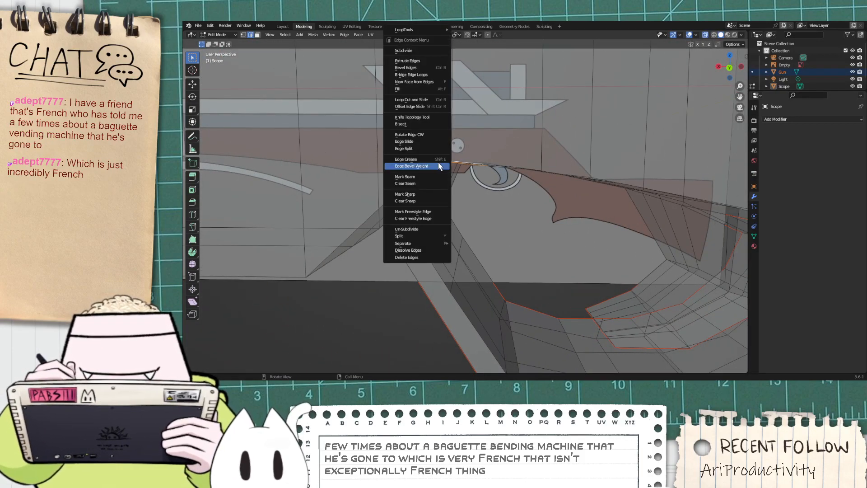
click(436, 177)
middle_drag(437, 183, 470, 157)
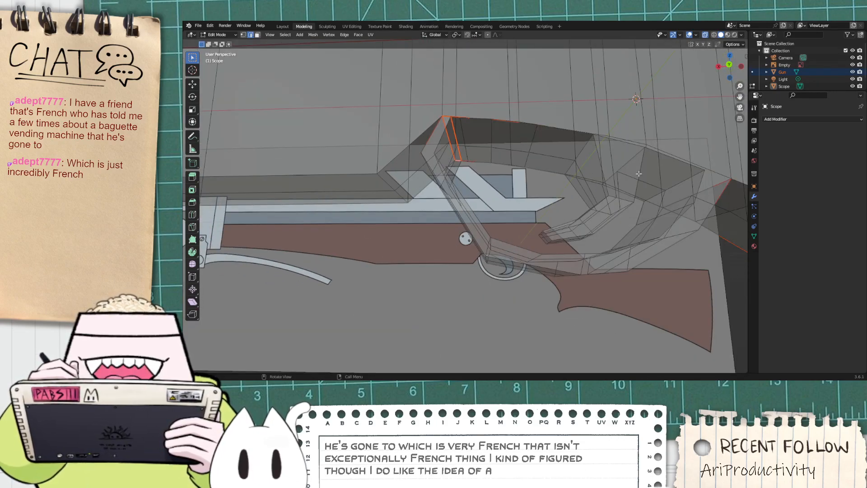
middle_drag(639, 174, 473, 197)
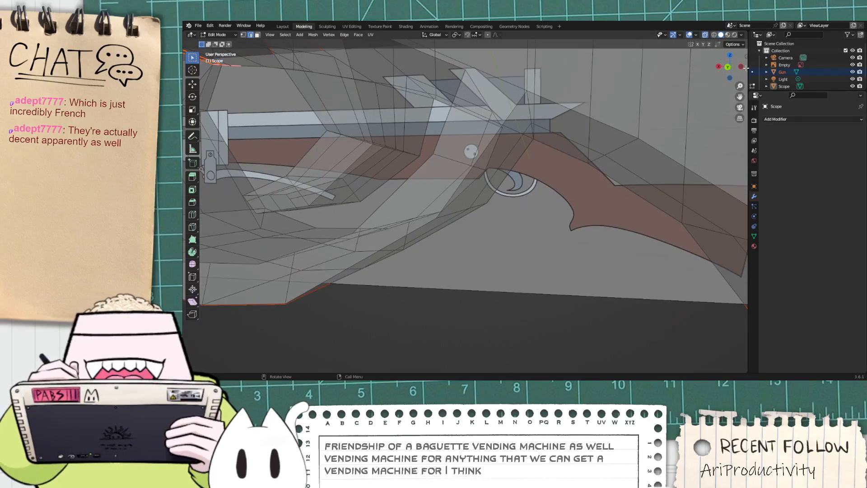
Step: In the back view, mark the edges along the stock's underside from the trigger guard's rear end past the trigger as a seam
click(728, 68)
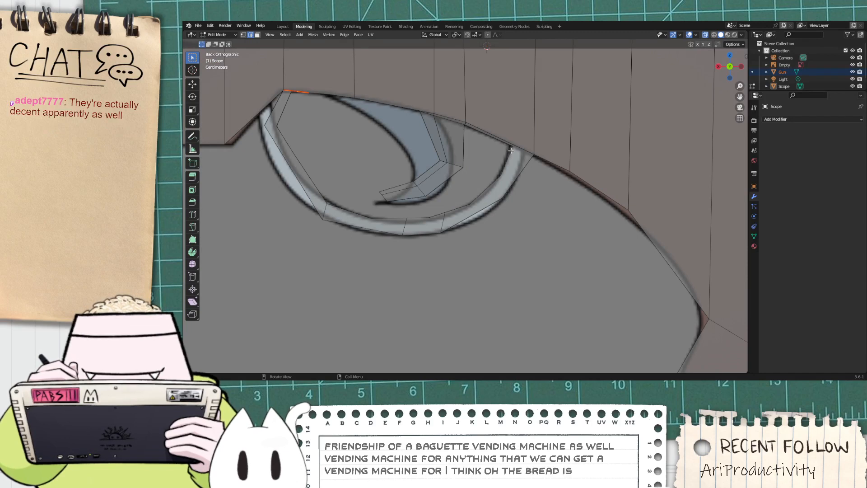
scroll(510, 150, up, 2)
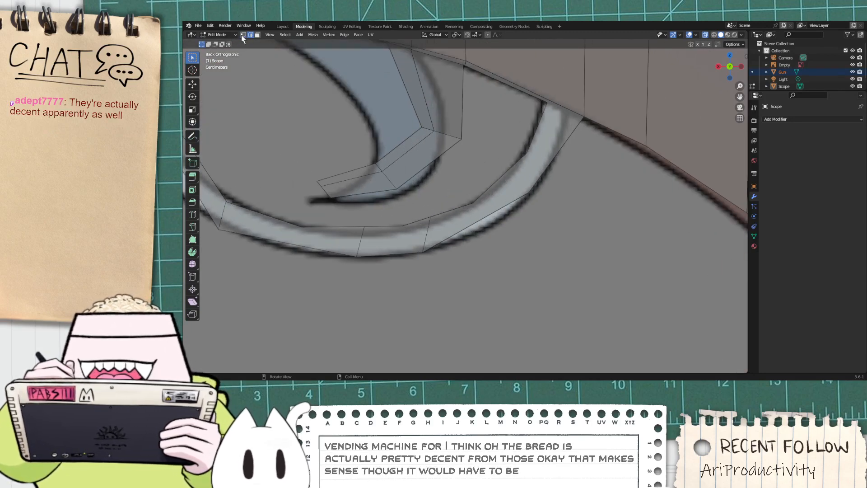
scroll(589, 105, up, 2)
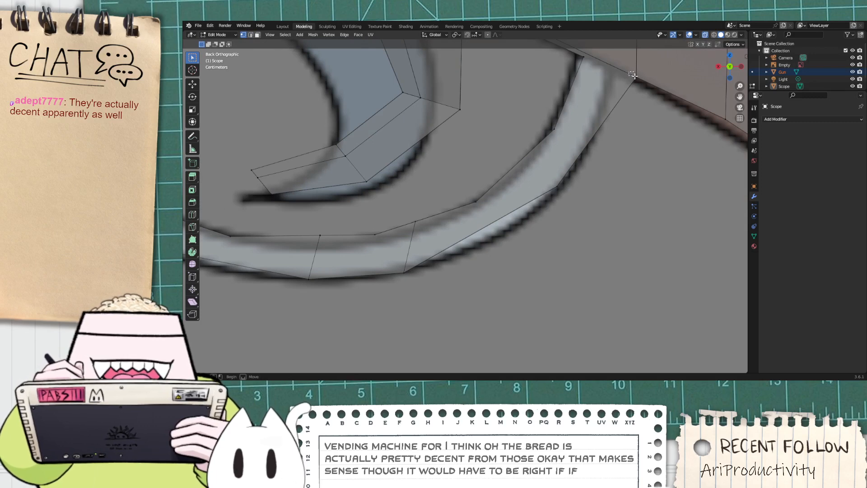
scroll(610, 79, down, 3)
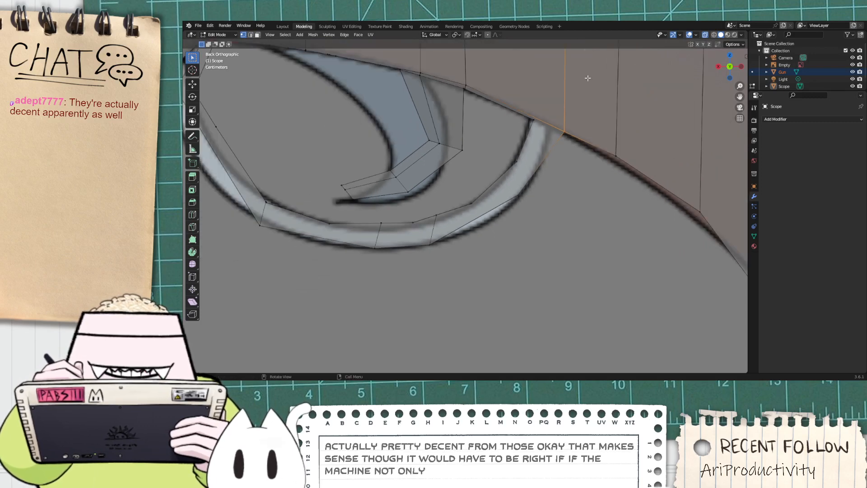
shift+click(469, 85)
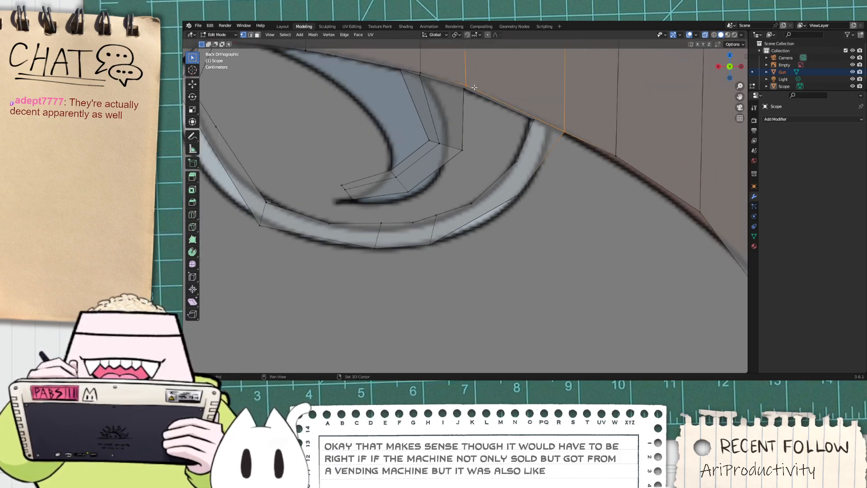
shift+click(421, 73)
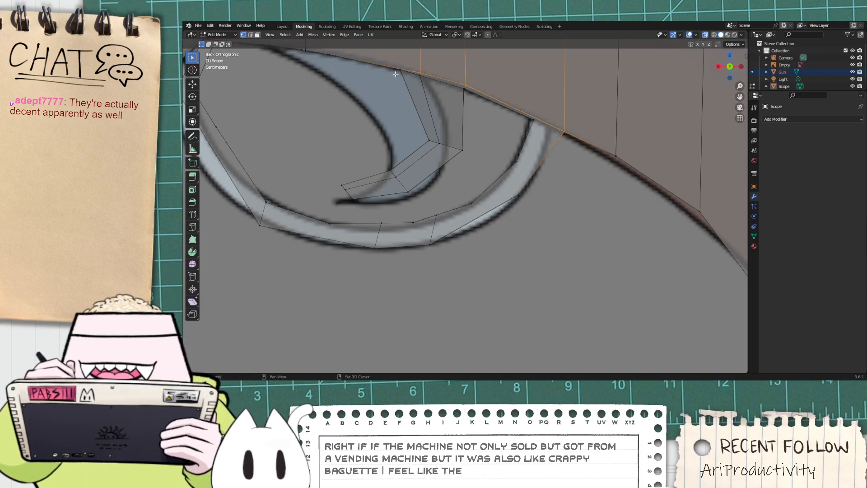
right_click(336, 57)
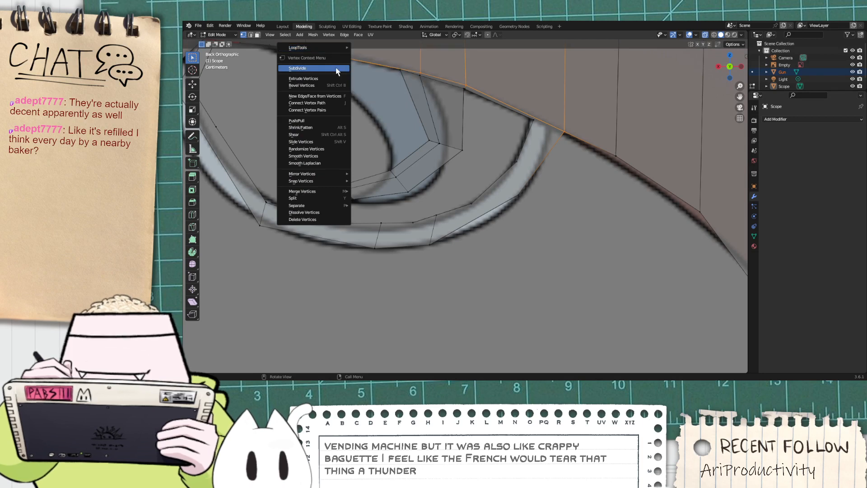
click(334, 68)
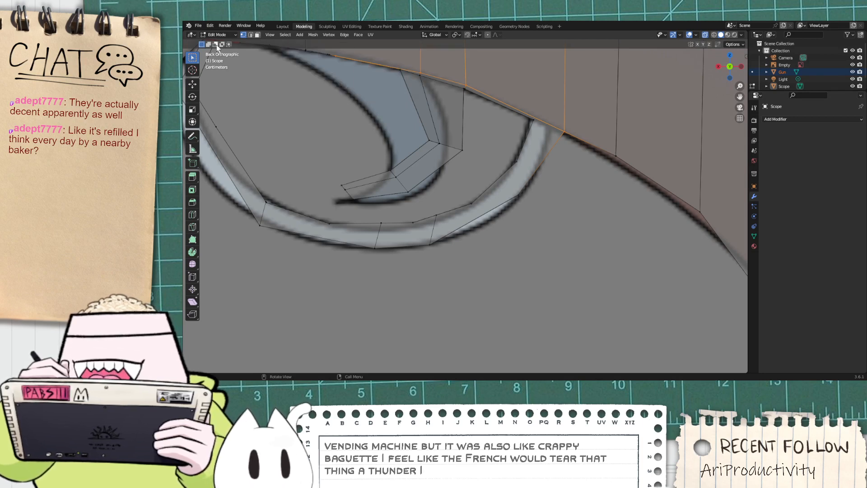
click(251, 35)
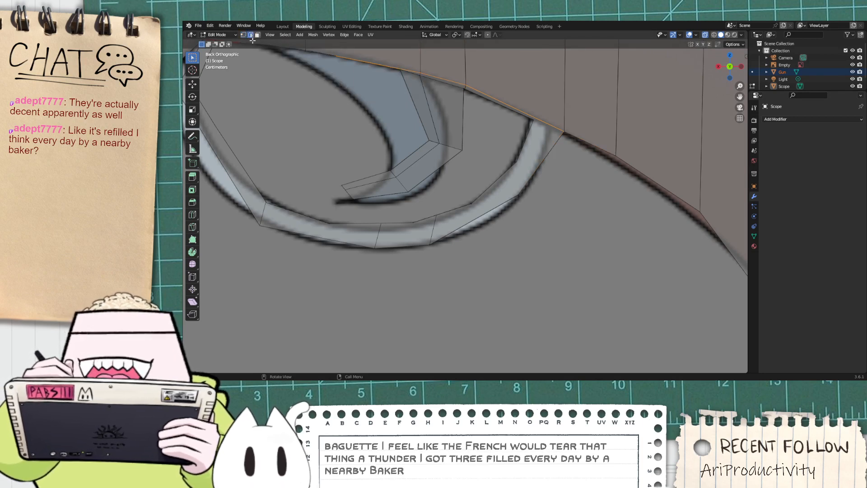
right_click(348, 59)
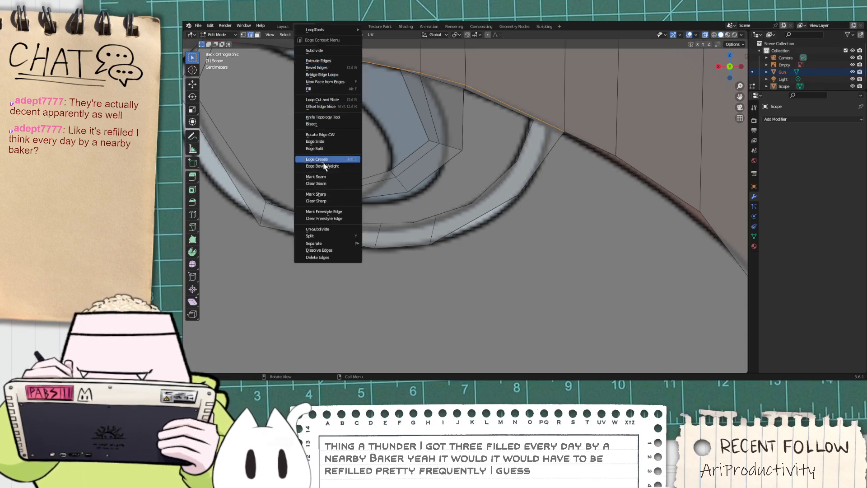
click(319, 177)
Step: Mark the edge crossing the stock's underside between the two long seams near the trigger as a seam
middle_drag(318, 181, 402, 68)
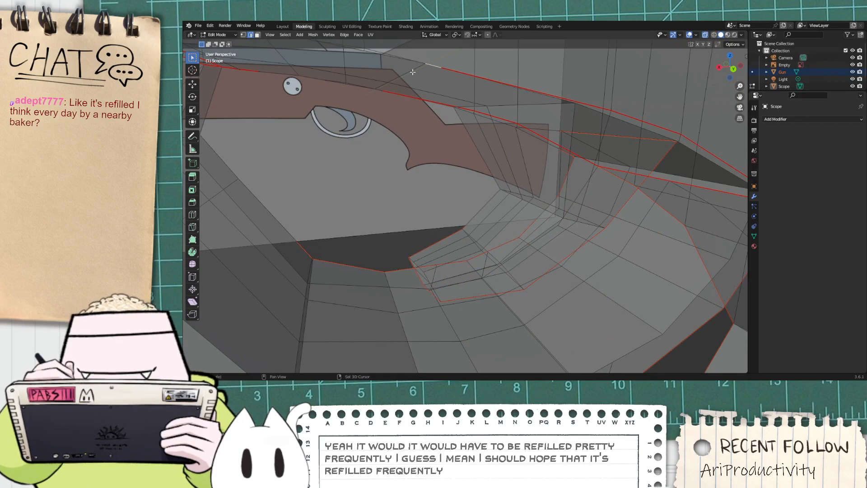
shift+click(413, 72)
shift+click(379, 89)
shift+click(380, 90)
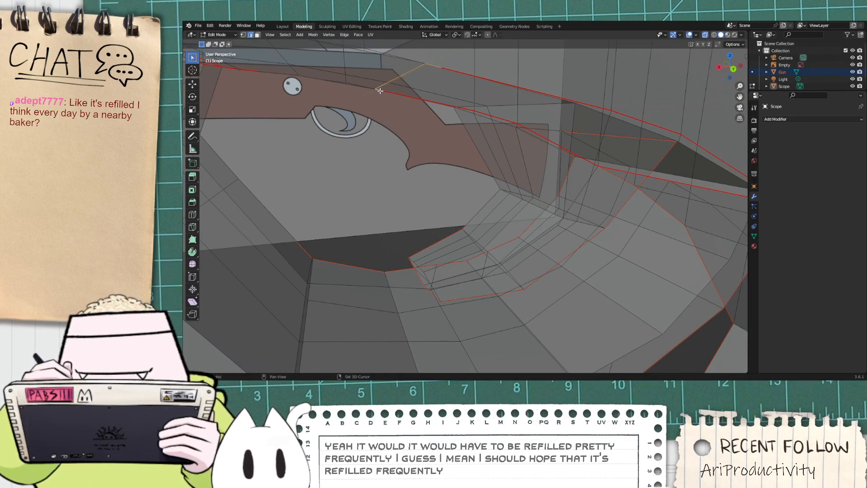
scroll(379, 89, up, 1)
scroll(377, 84, down, 2)
scroll(401, 106, up, 1)
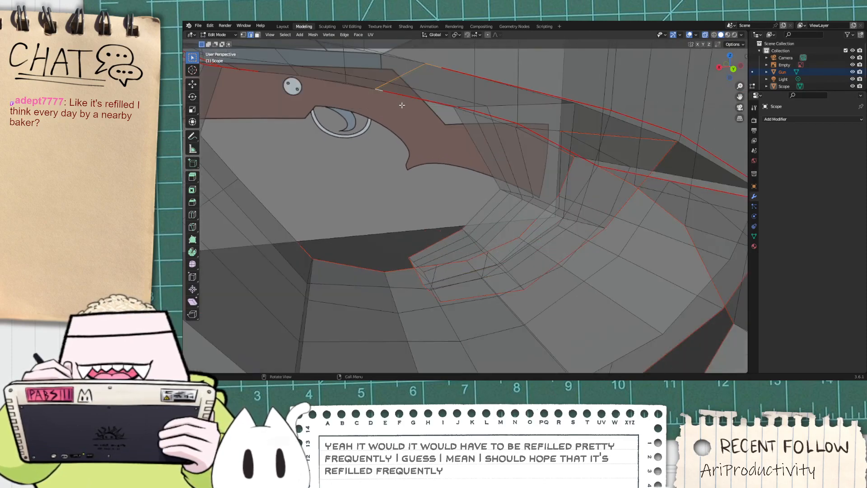
right_click(408, 67)
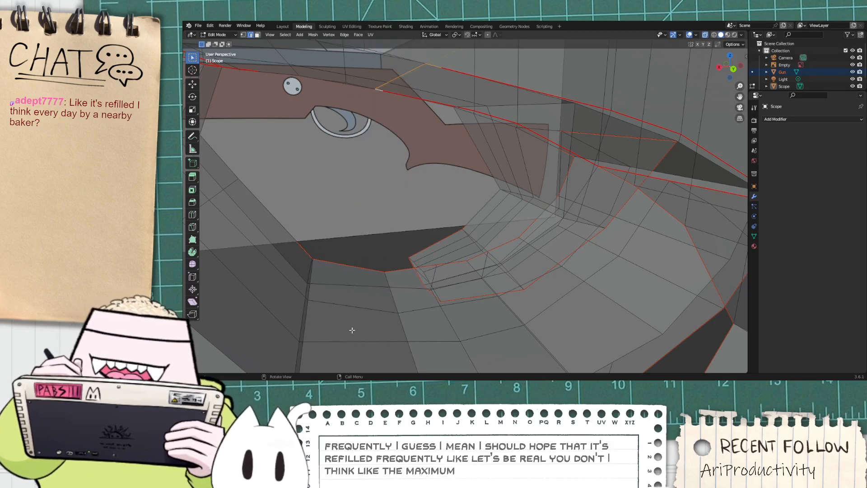
right_click(406, 75)
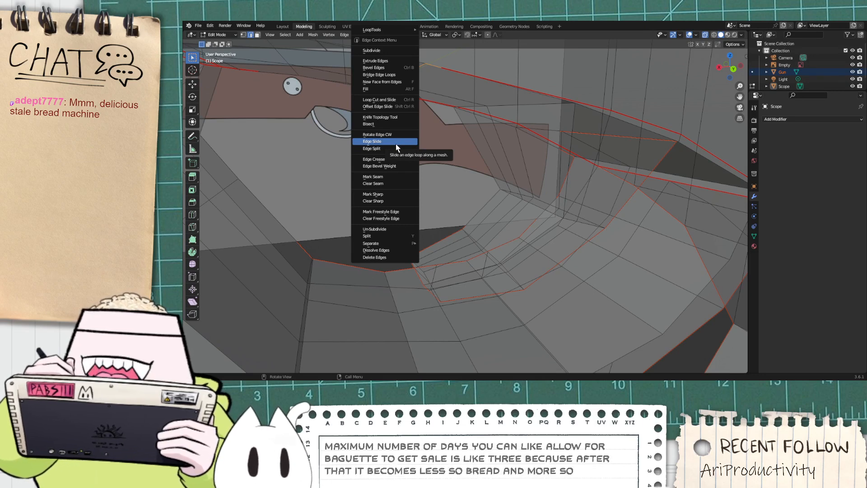
click(393, 177)
Step: Select the edges bordering the trigger's base on the stock's underside, mark them as a seam and check them from other angles
scroll(420, 204, down, 2)
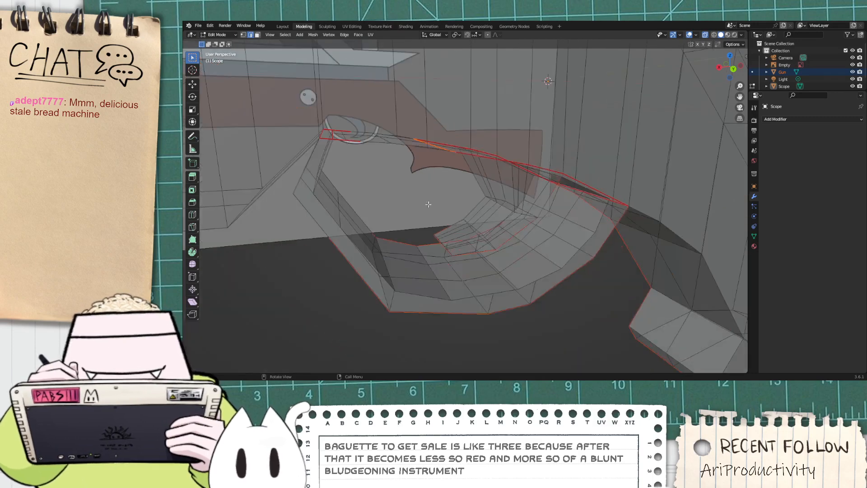
scroll(420, 205, up, 2)
click(422, 204)
scroll(422, 205, down, 1)
middle_drag(403, 230, 539, 157)
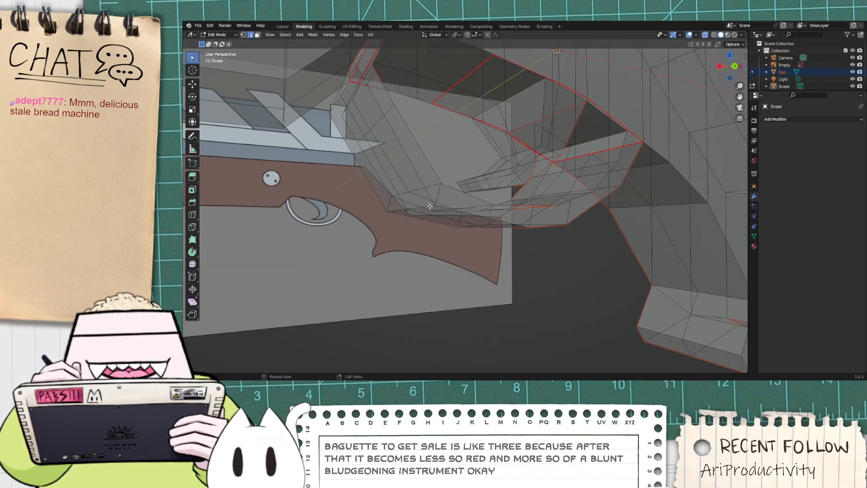
click(514, 98)
middle_drag(580, 125, 530, 140)
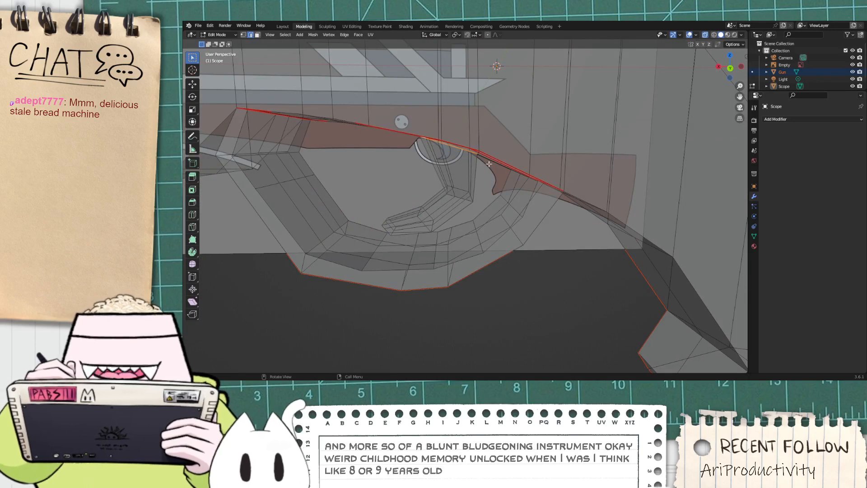
middle_drag(488, 164, 482, 136)
right_click(484, 87)
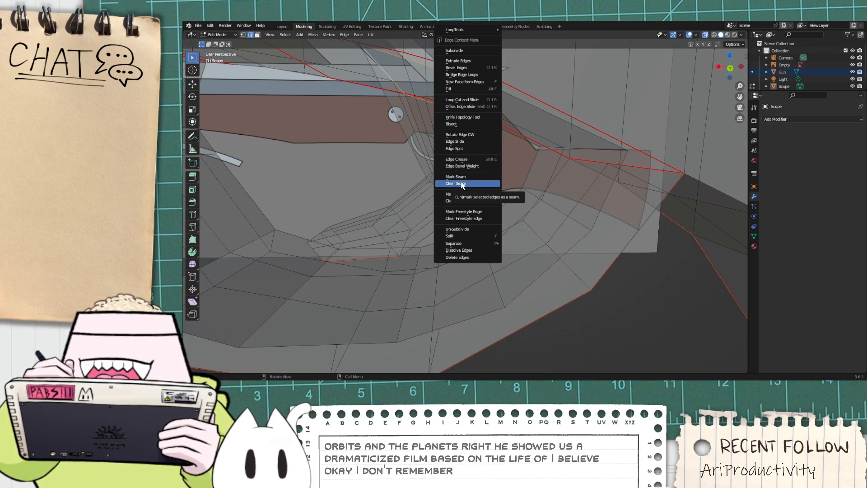
click(457, 177)
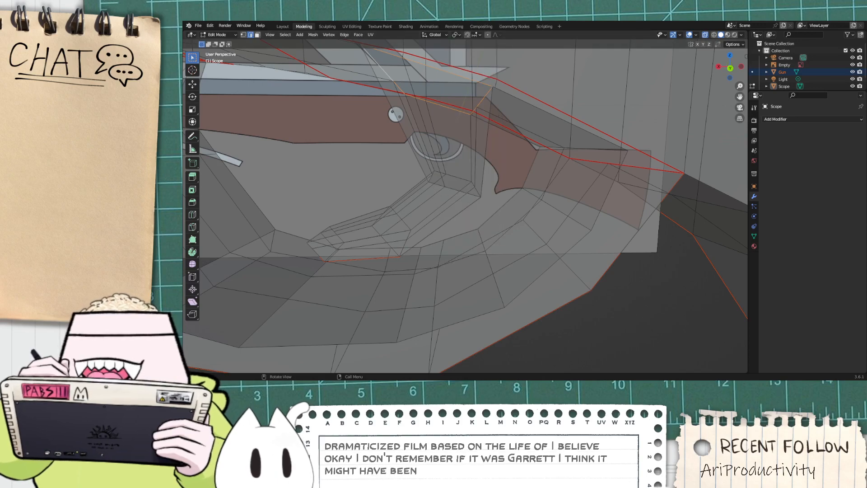
scroll(428, 86, down, 1)
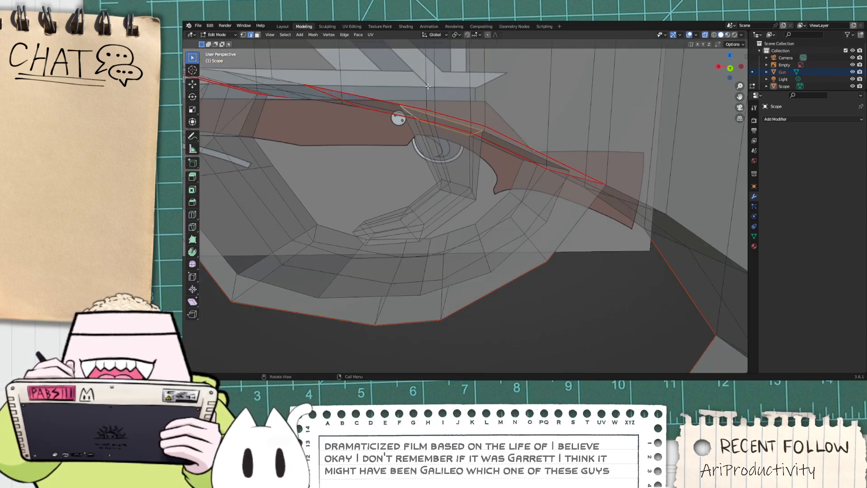
right_click(435, 116)
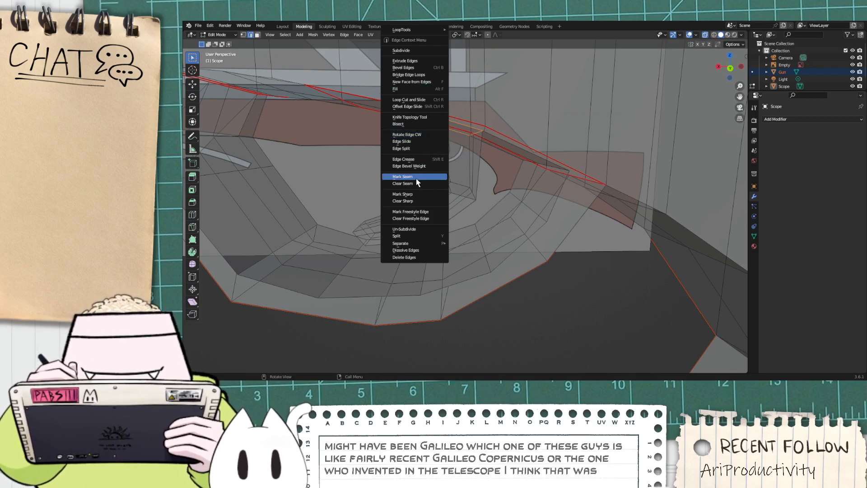
click(422, 150)
mouse_move(427, 169)
middle_down()
mouse_move(409, 162)
mouse_move(416, 167)
middle_up()
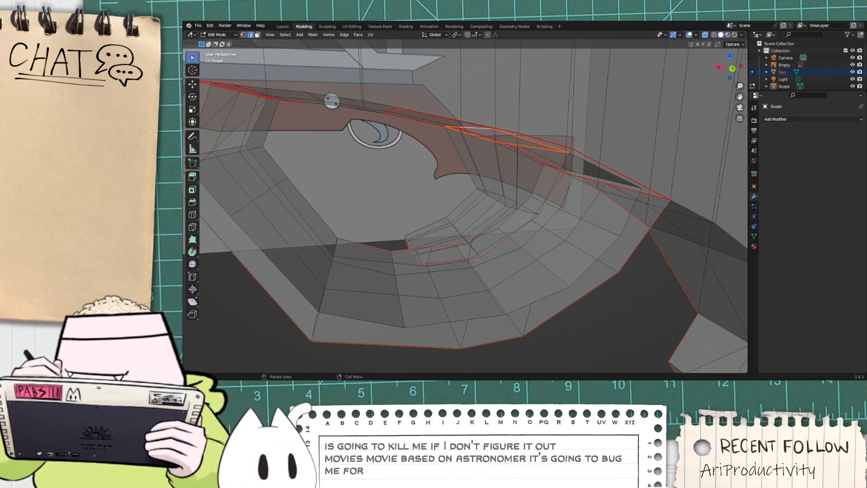
Step: Switch to the web browser and look through the search results for "movie based on historical astronomer"
key(alt+Tab)
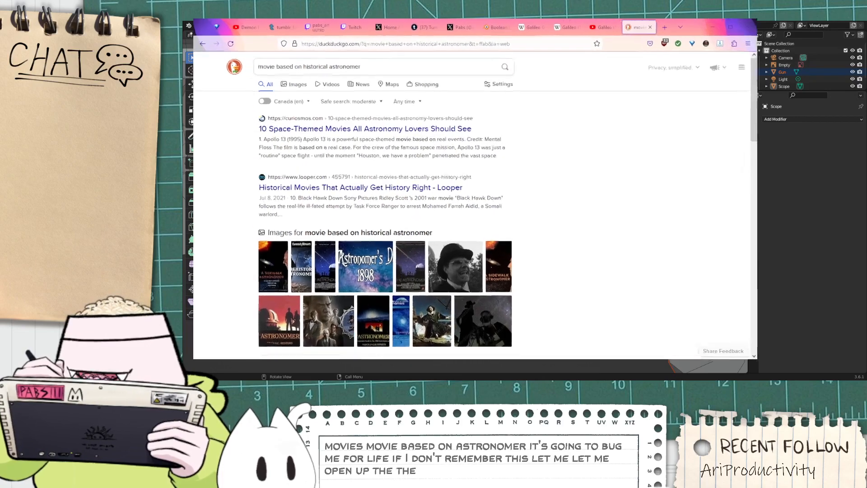
scroll(398, 271, down, 1)
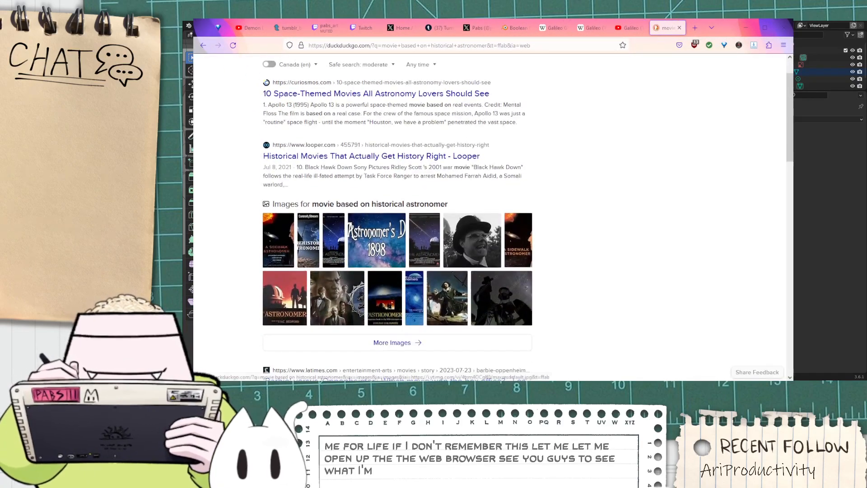
scroll(397, 271, down, 1)
scroll(398, 271, down, 1)
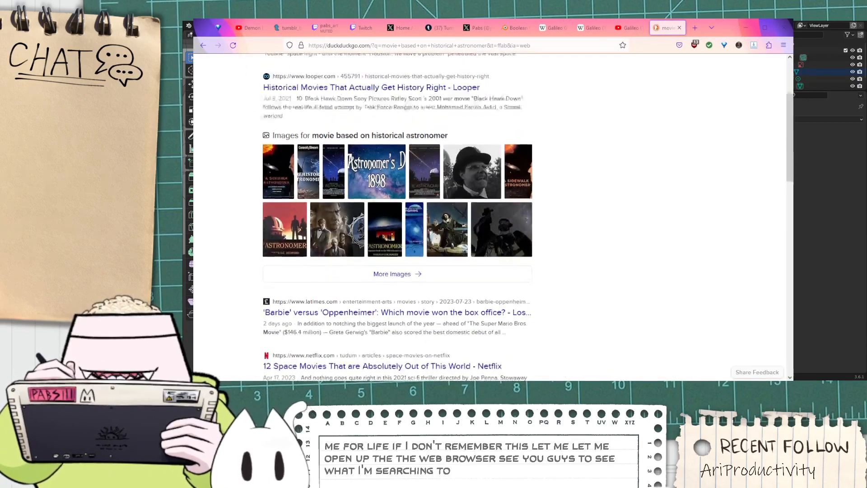
scroll(398, 271, up, 3)
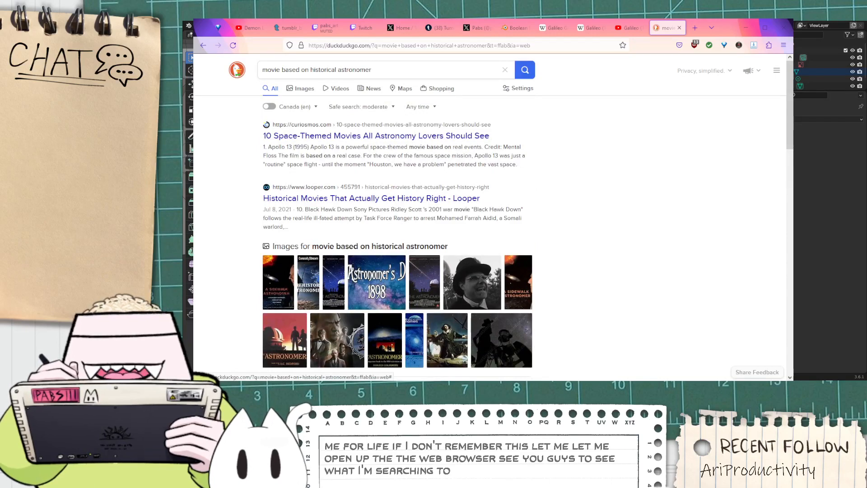
Step: Replace the search query with "copernicus movie" and run the search
drag(289, 70, 341, 84)
key(ctrl+a)
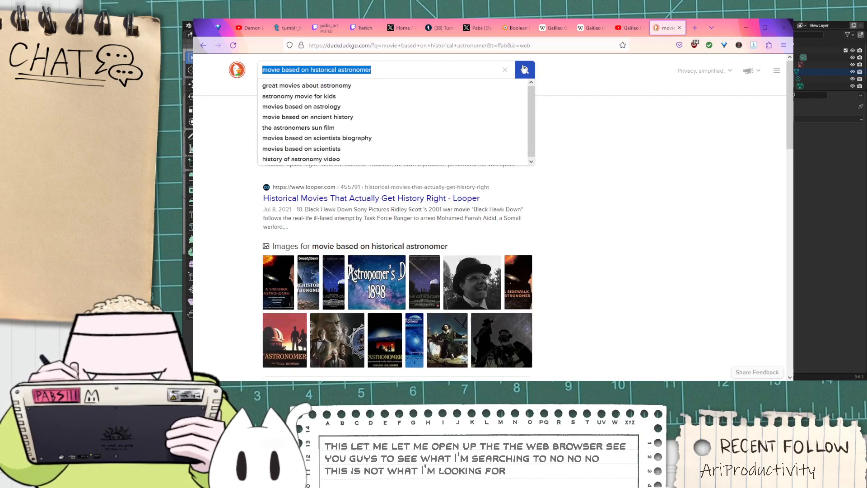
text(coper)
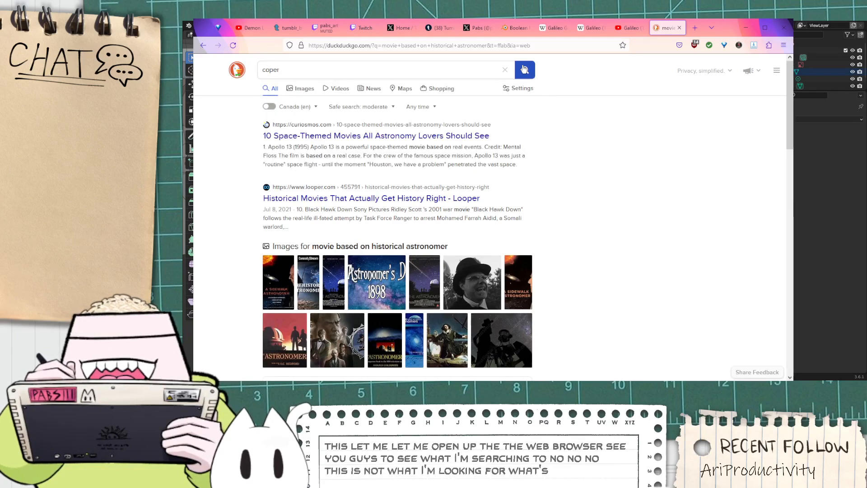
text(nicus )
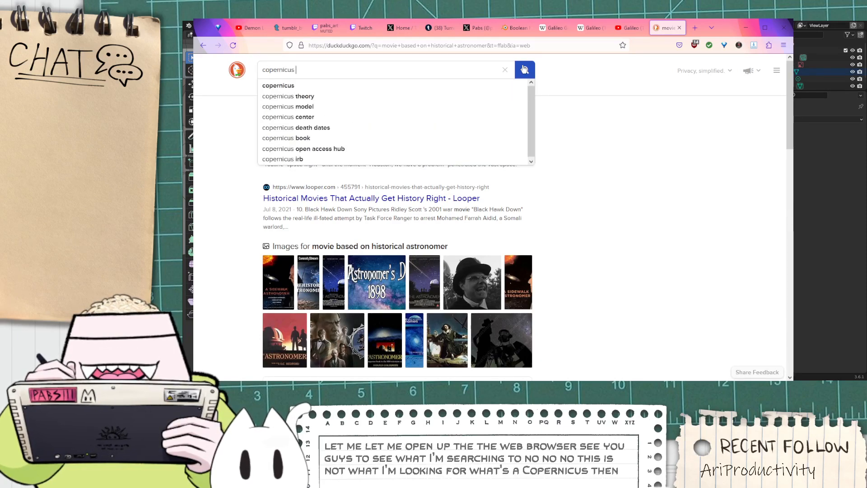
text(movie)
key(Return)
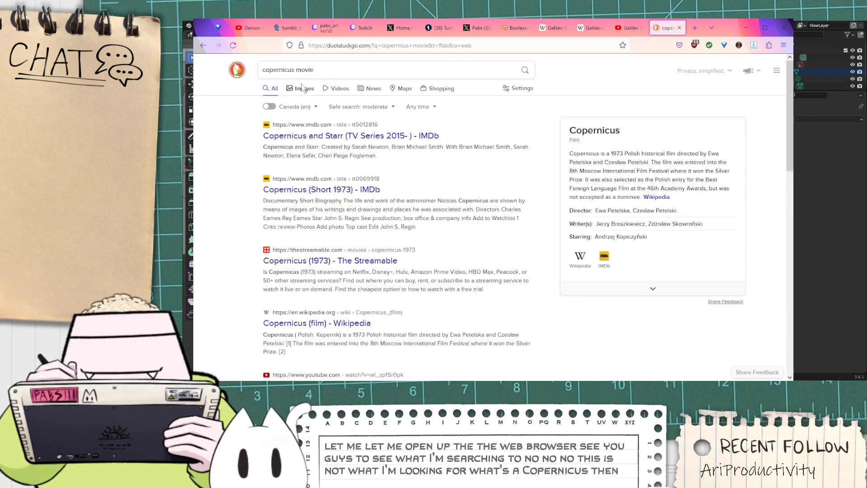
Step: Open the Wikipedia article on the Copernicus film and read its introduction and cast list
click(668, 198)
scroll(481, 223, down, 2)
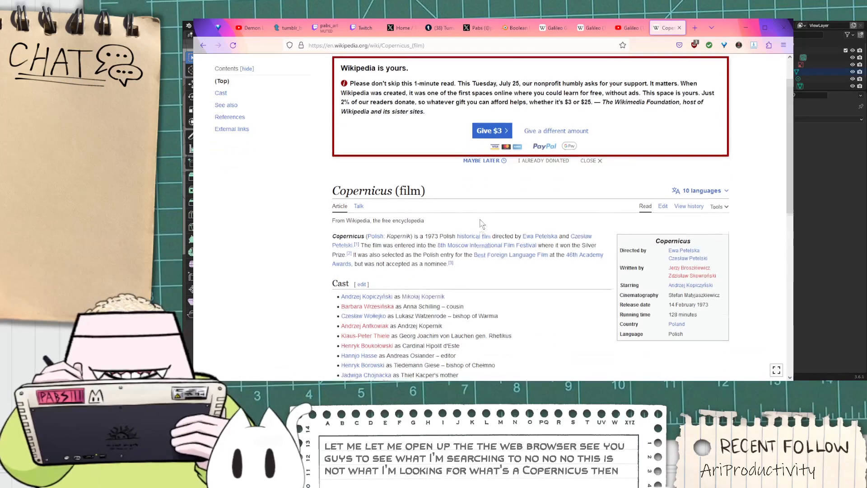
scroll(481, 224, down, 1)
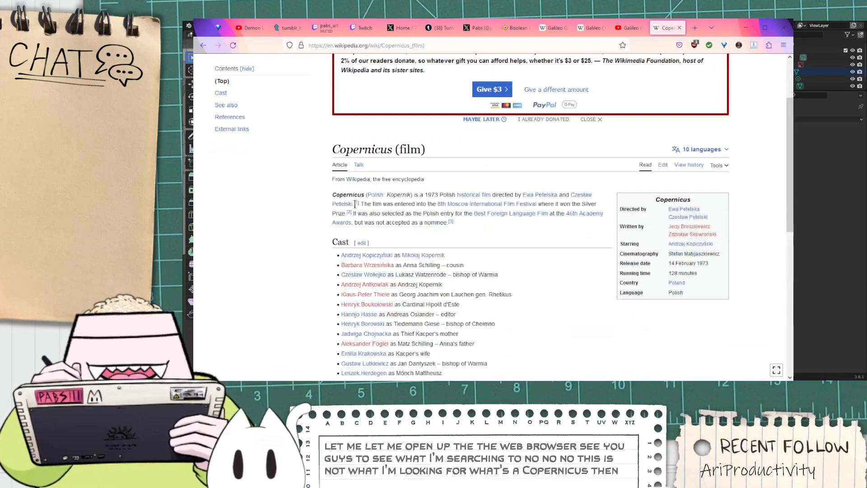
Step: Return to the "copernicus movie" search and look through its image results
click(206, 49)
click(300, 88)
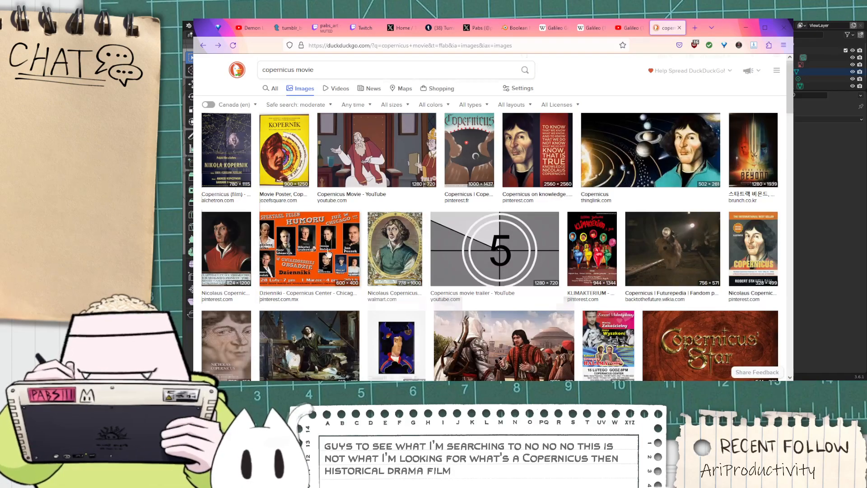
scroll(329, 254, down, 2)
scroll(541, 271, down, 3)
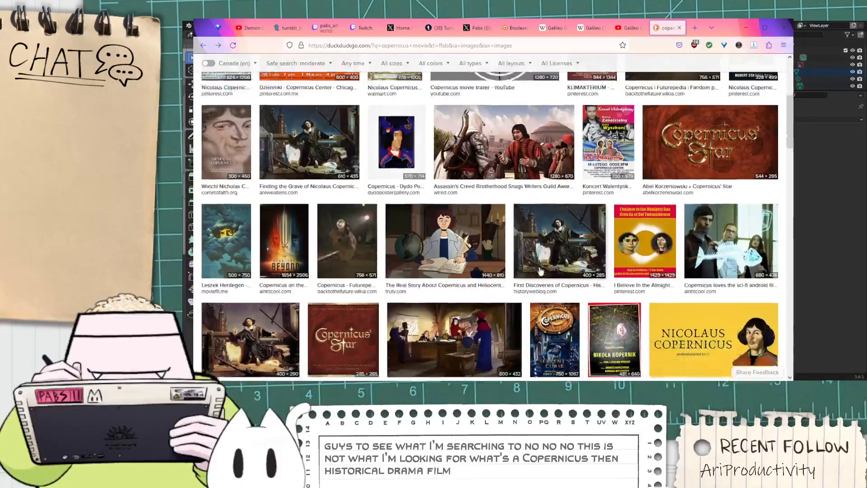
Step: Look through the rest of the "copernicus movie" image results and go back to the general web results
scroll(540, 271, down, 2)
scroll(543, 272, down, 1)
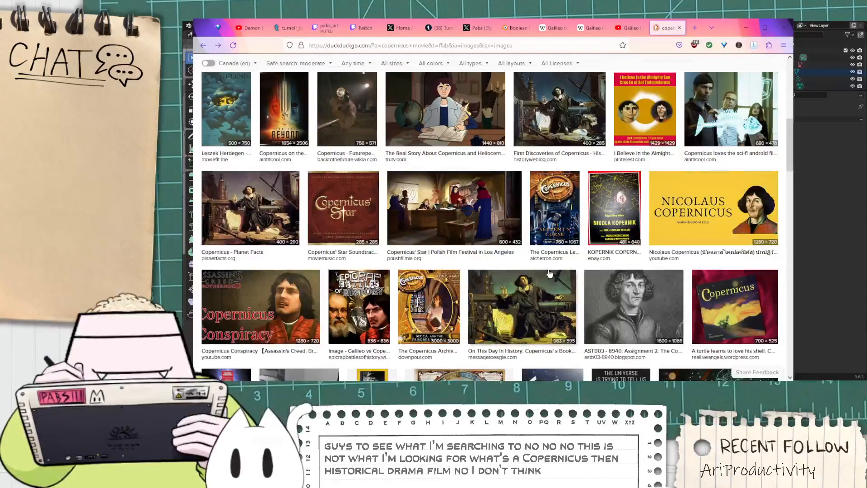
scroll(550, 274, down, 5)
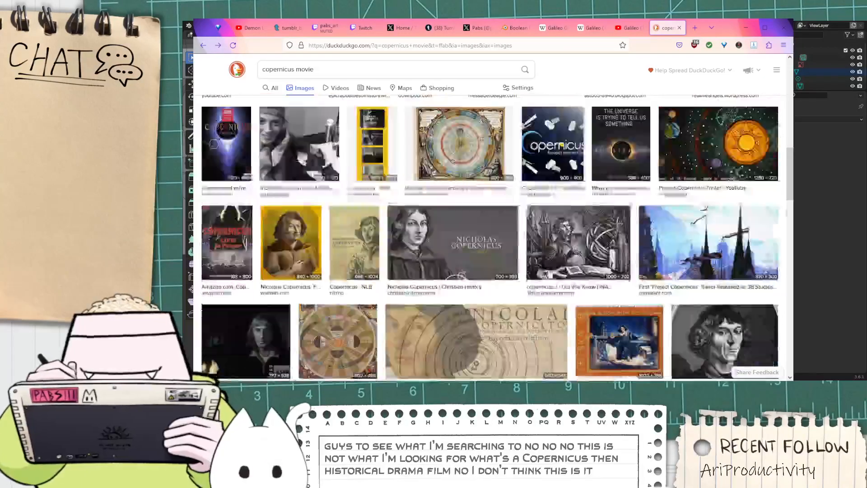
scroll(550, 274, down, 6)
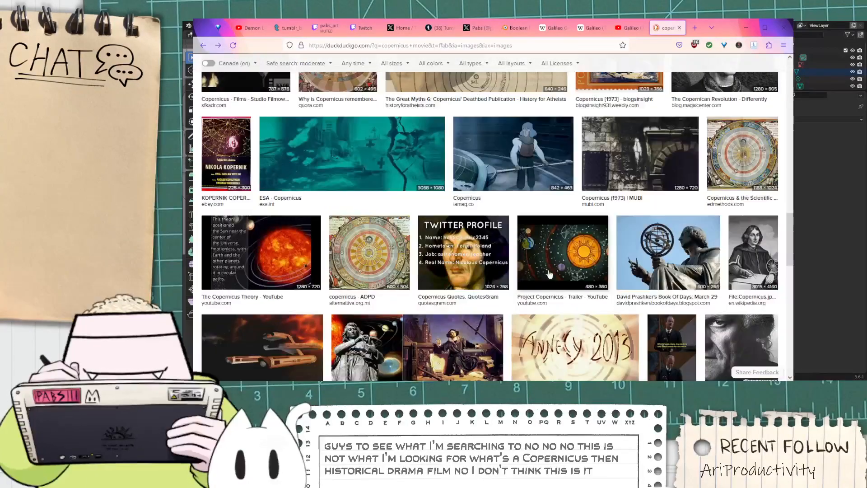
scroll(550, 274, up, 15)
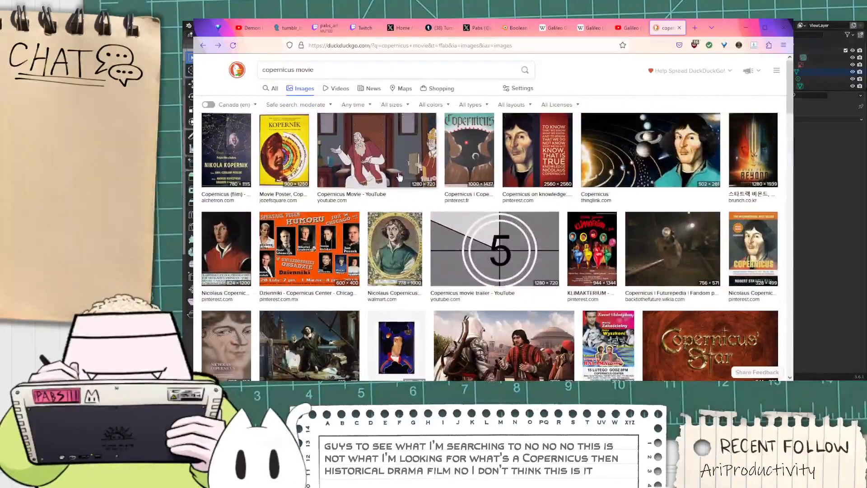
click(271, 89)
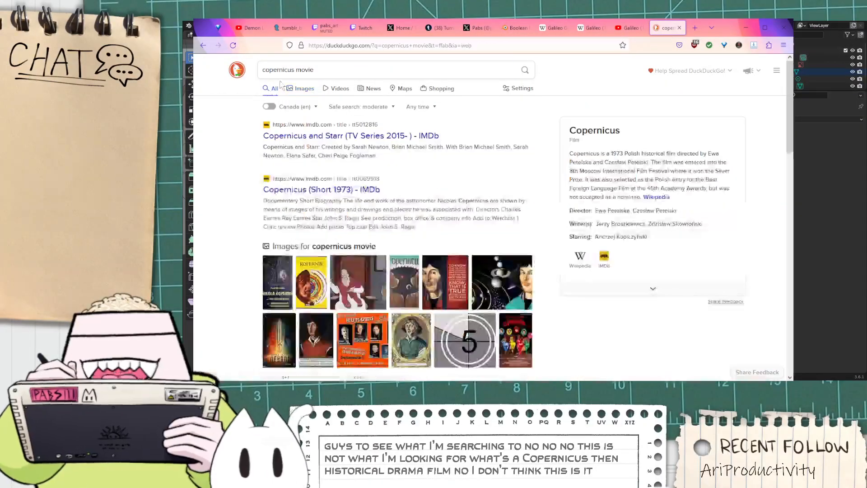
Step: Replace the search query with "movie person invents telescope 1990s" and run the search
click(295, 70)
double_click(296, 69)
triple_click(296, 70)
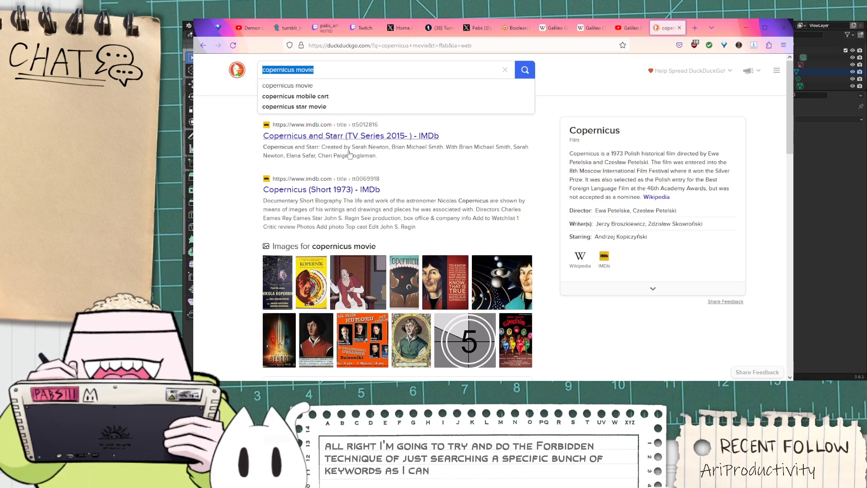
text(m)
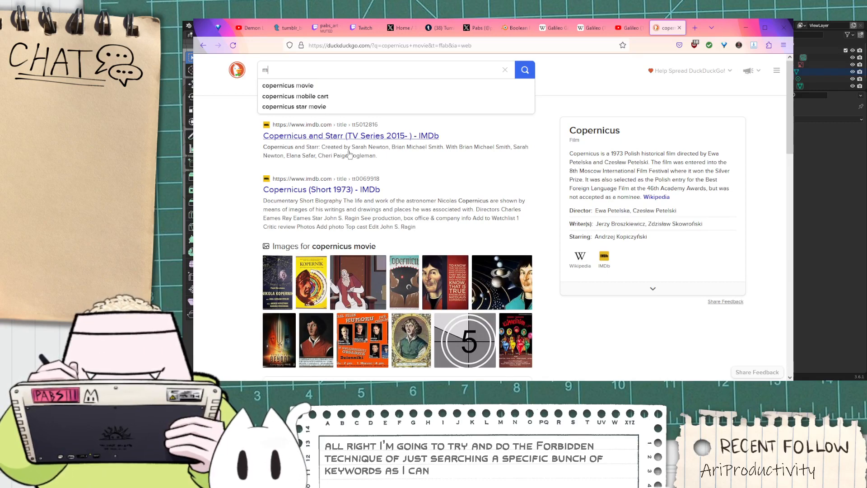
text(ovie person d)
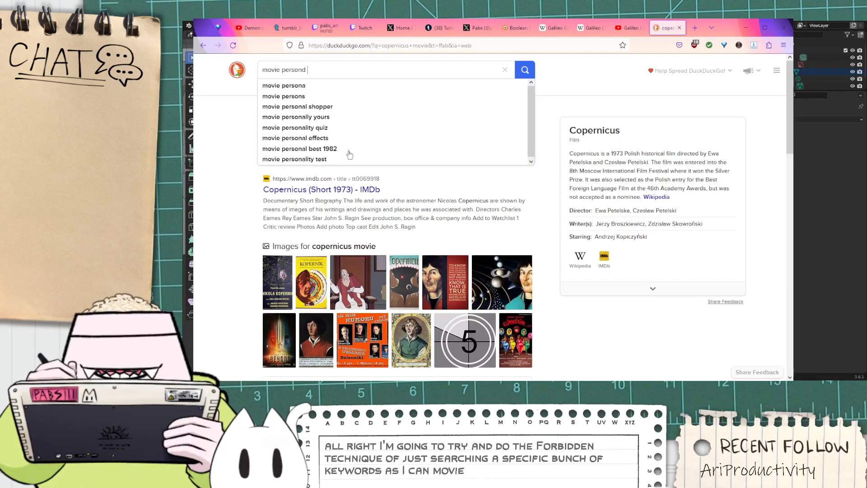
text(iscovers)
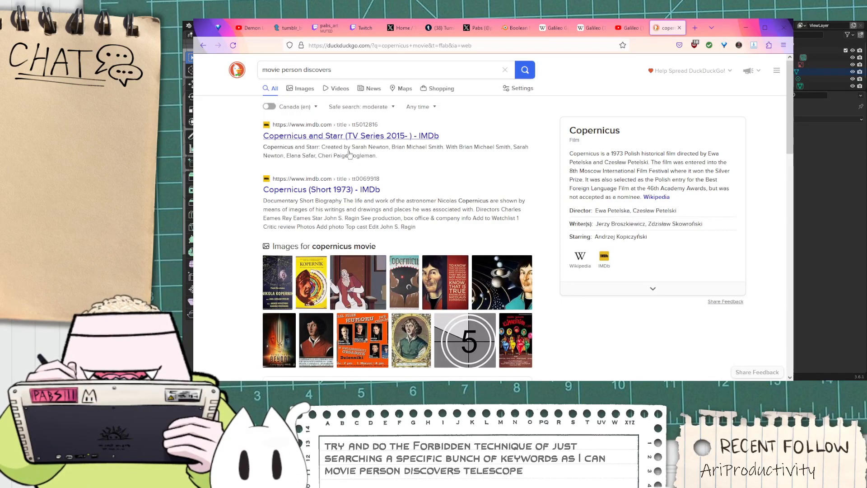
key(ctrl+BackSpace)
text(int)
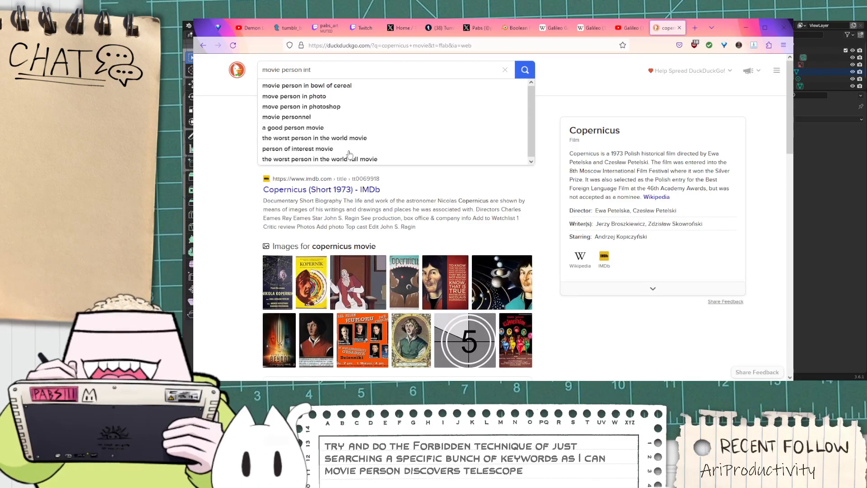
key(BackSpace)
text(vents )
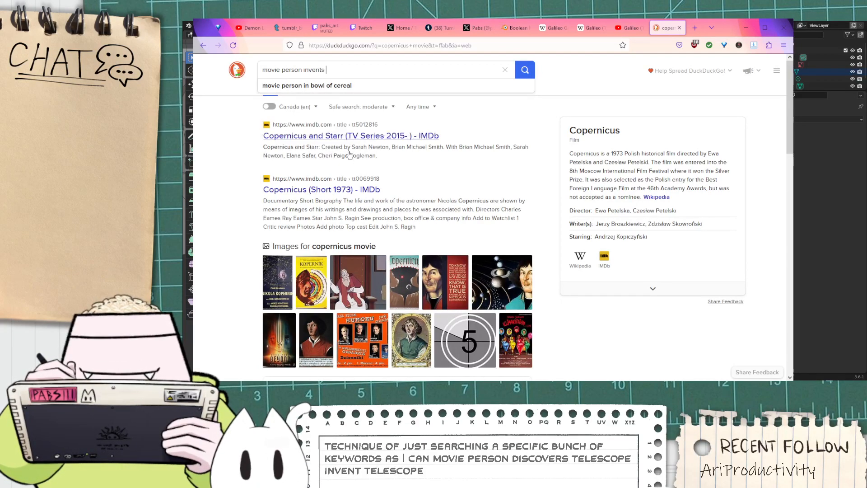
text(telescope)
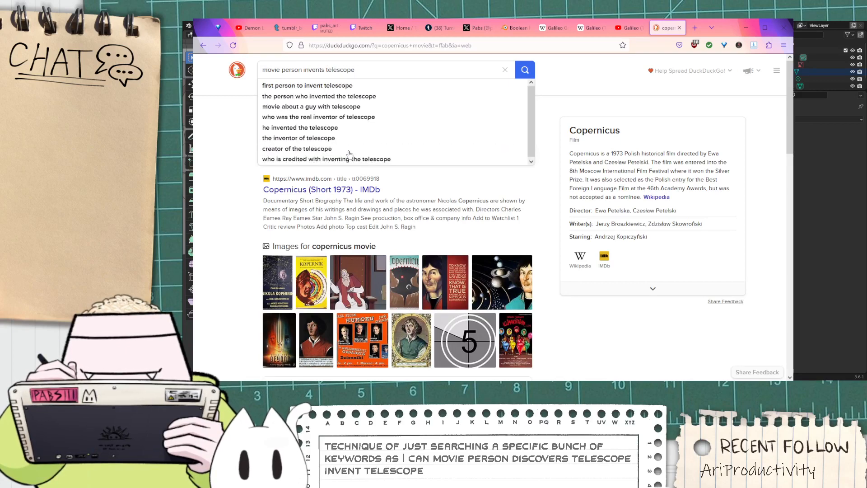
text( 1990s)
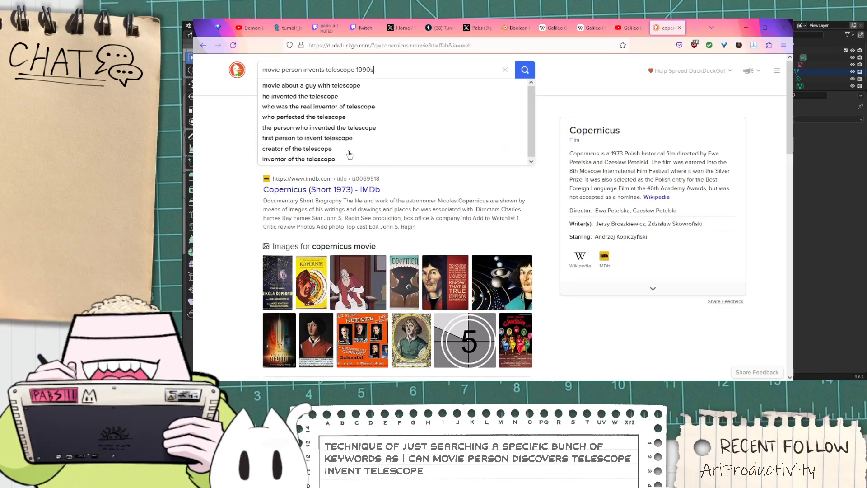
key(Return)
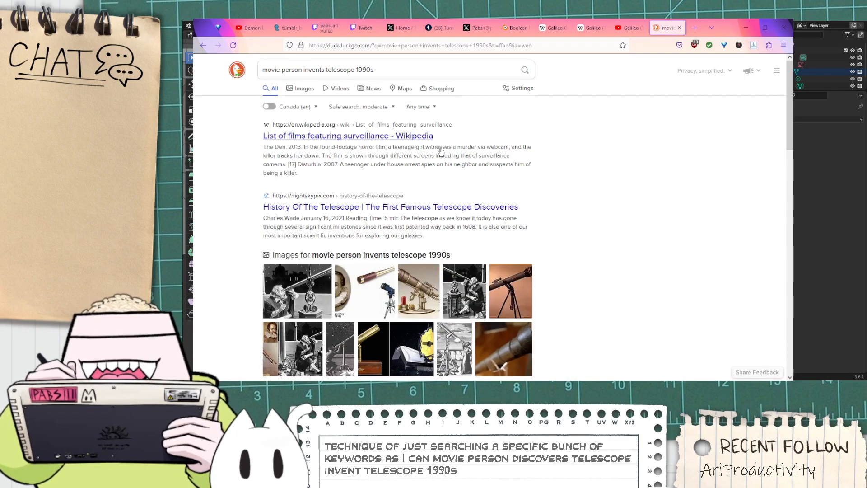
Step: Look through the telescope search results and open the Wikipedia article "History of the telescope"
scroll(584, 213, down, 5)
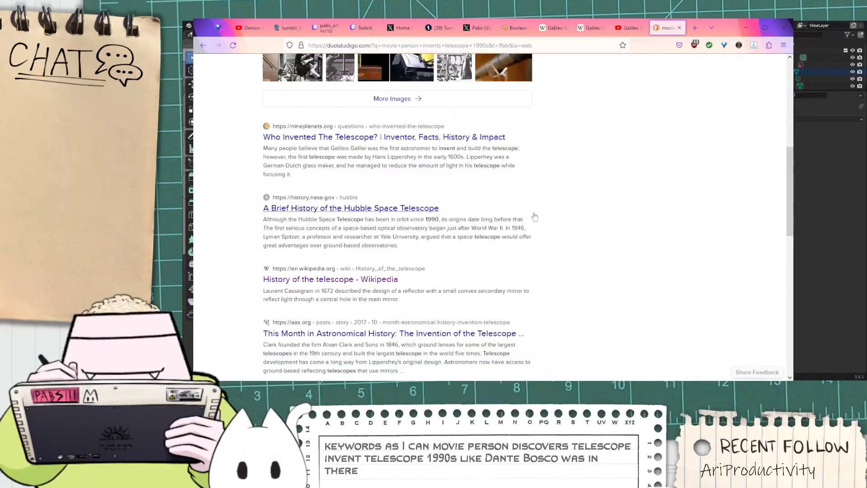
scroll(438, 232, down, 2)
click(306, 249)
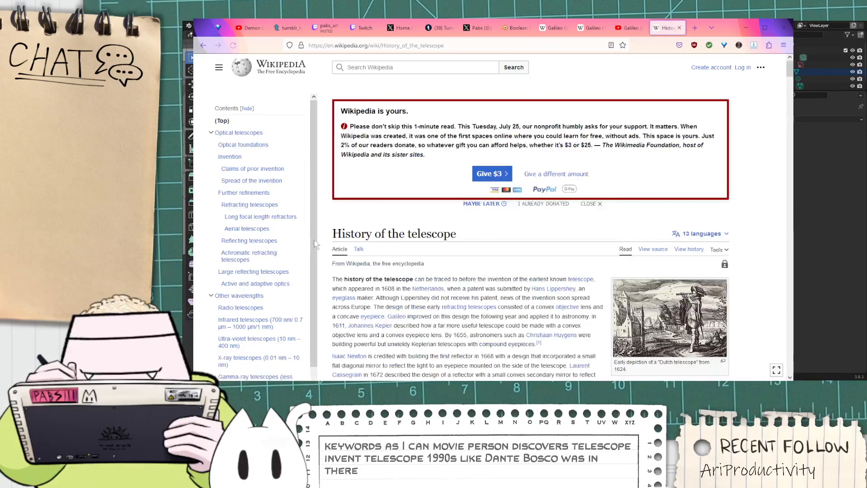
Step: Read the article's Optical foundations and Invention sections and open the linked Hans Lippershey article in a new background tab
scroll(456, 241, down, 8)
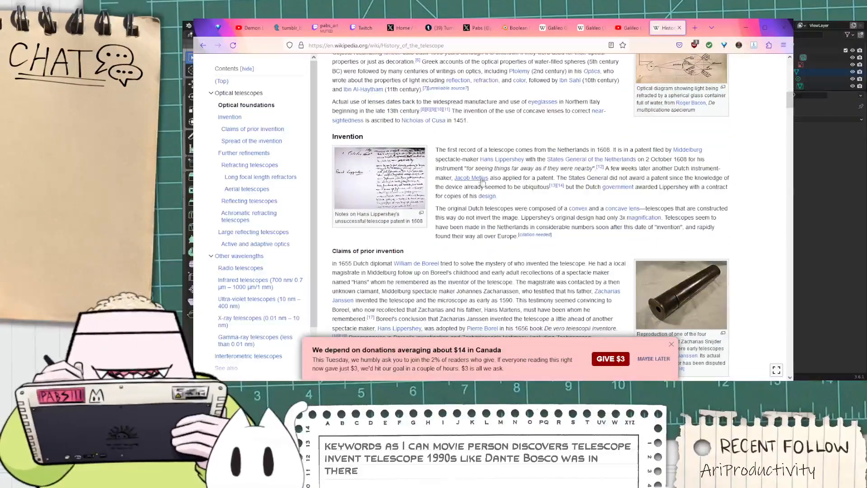
mouse_move(472, 180)
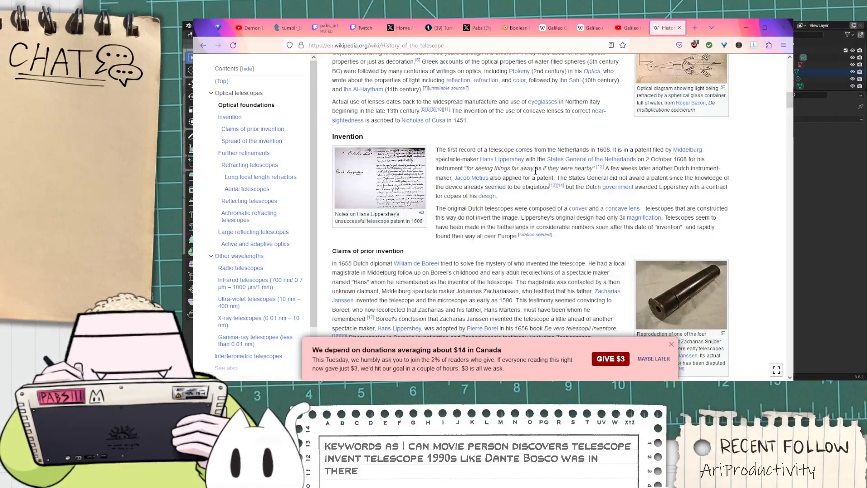
scroll(524, 190, up, 1)
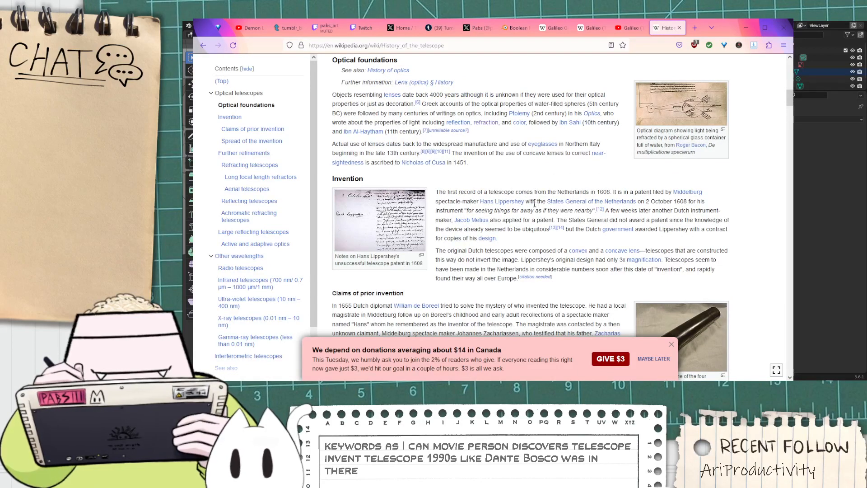
scroll(534, 204, up, 1)
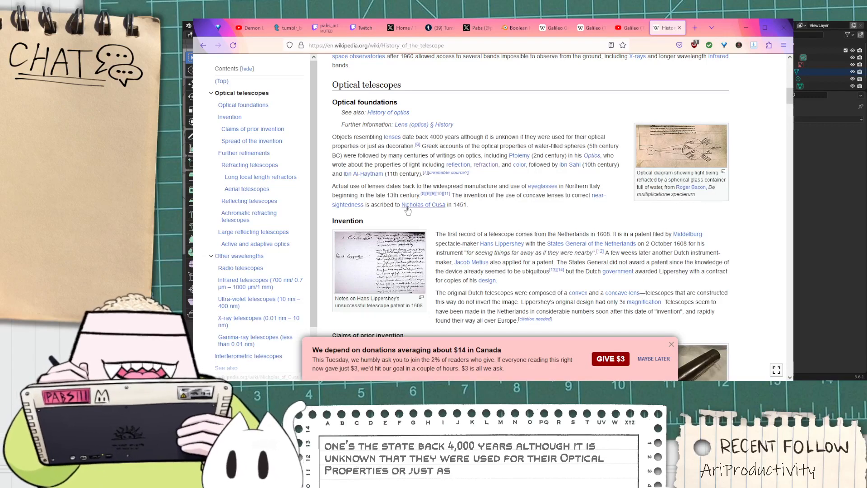
scroll(645, 228, down, 1)
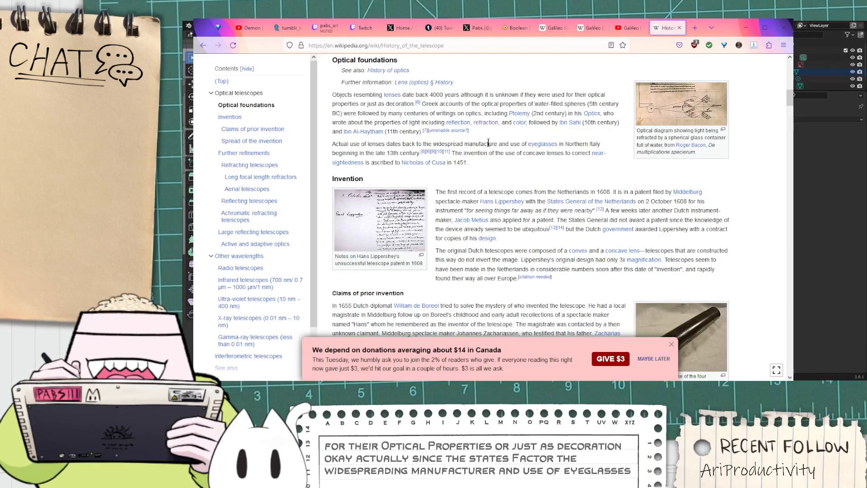
scroll(526, 174, down, 2)
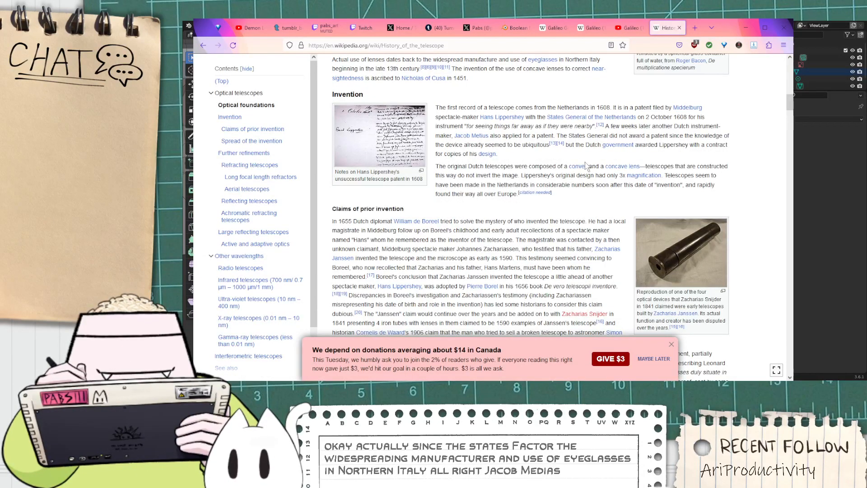
middle_click(502, 118)
Step: Read the Claims of prior invention section and open the linked Zacharias Janssen article in a new background tab
scroll(565, 145, down, 1)
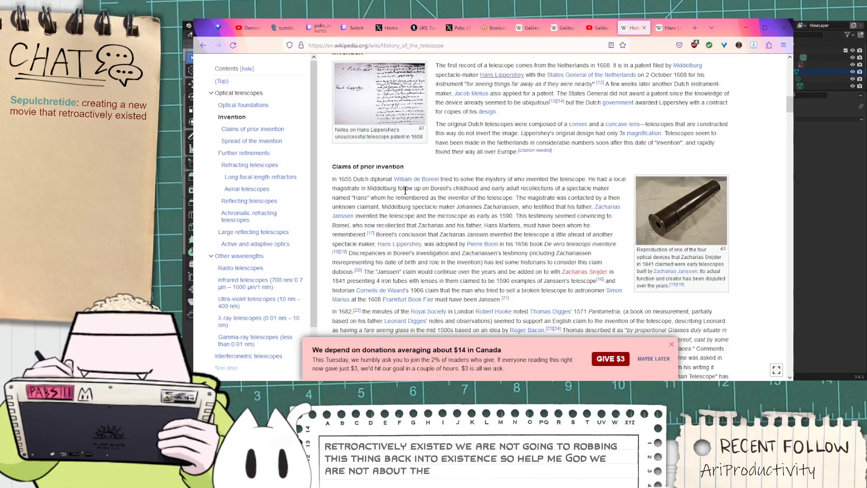
scroll(405, 191, down, 2)
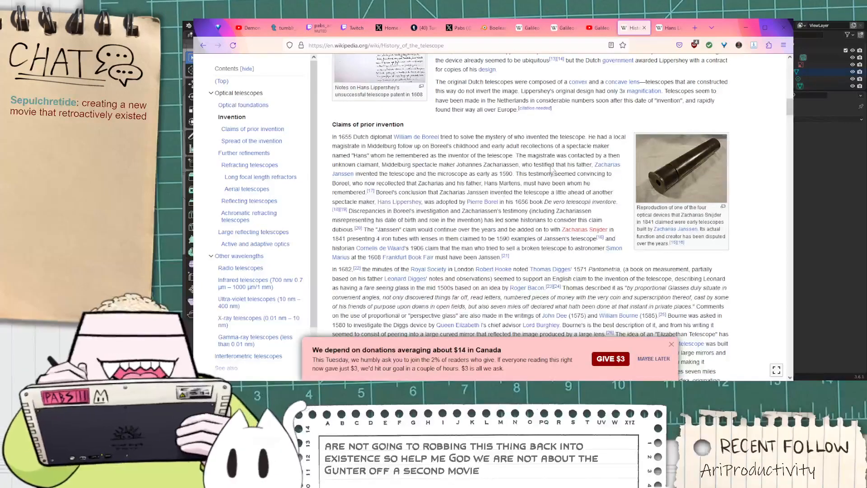
scroll(522, 110, down, 2)
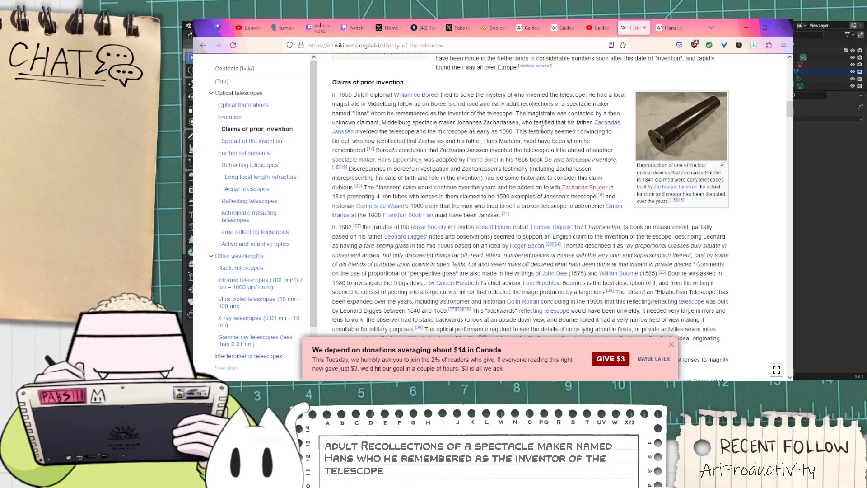
scroll(522, 138, down, 2)
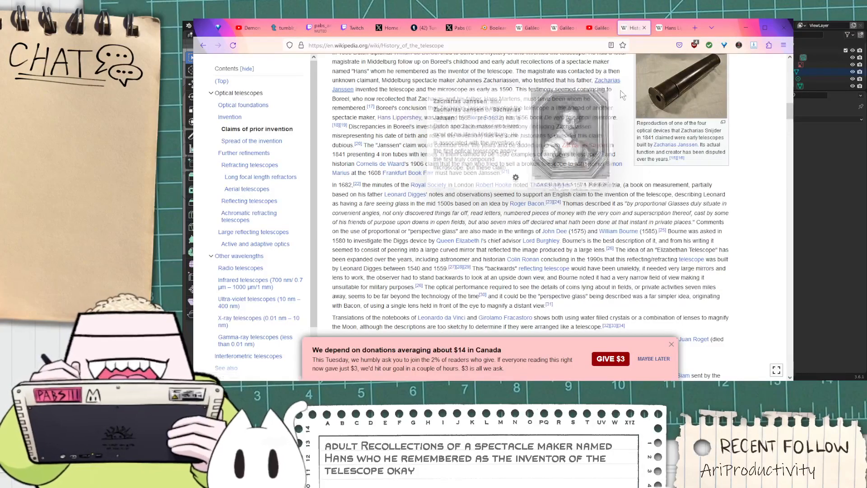
middle_click(607, 84)
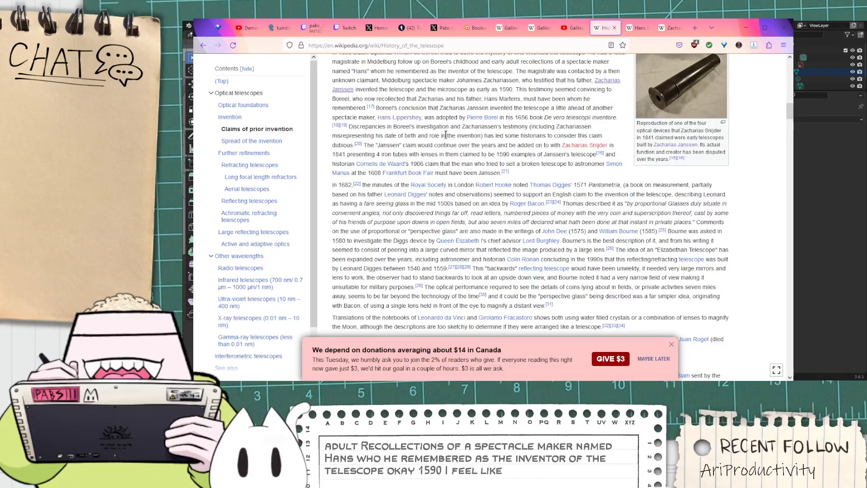
Step: Go to the Spread of the invention section and open its Galilean telescope and Galileo Galilei links in new background tabs
scroll(425, 163, down, 10)
scroll(425, 171, down, 4)
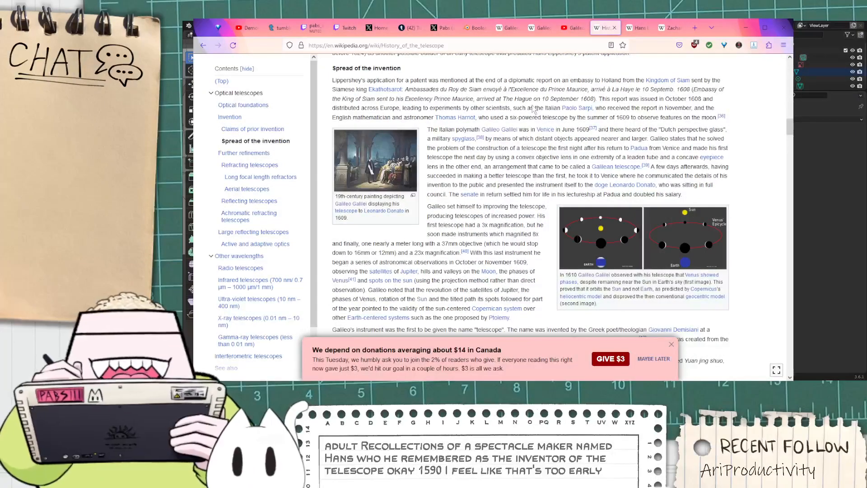
mouse_move(609, 168)
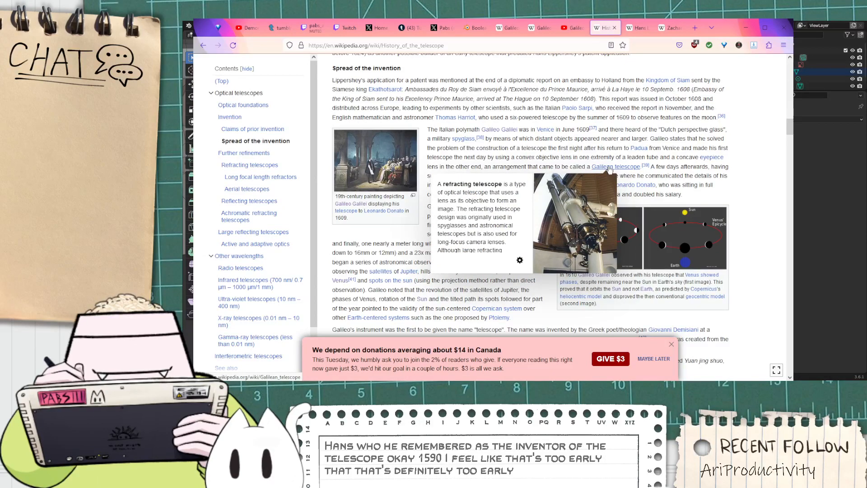
middle_click(626, 167)
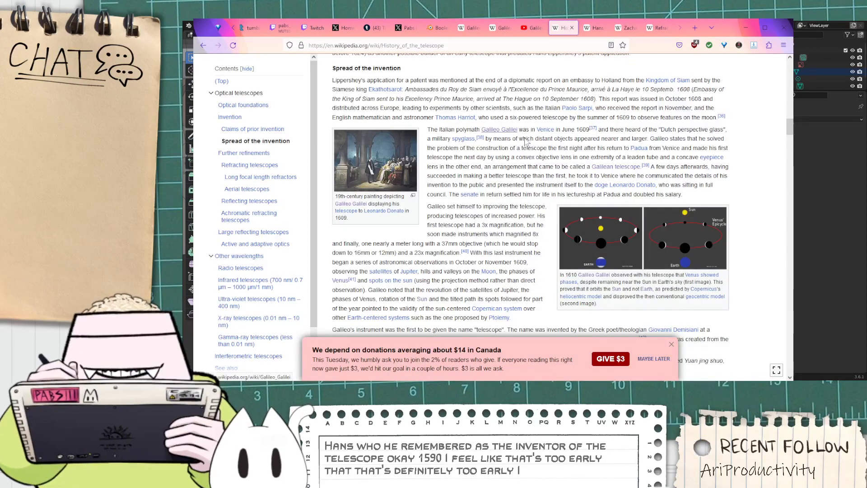
middle_click(499, 129)
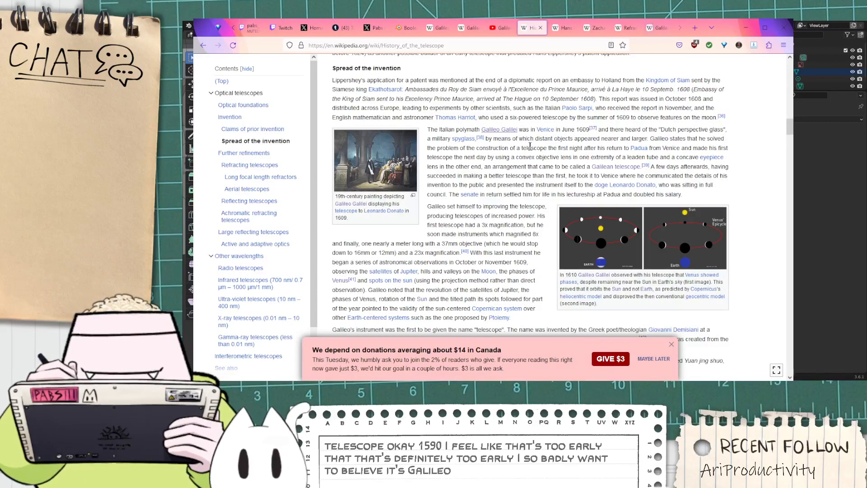
Step: Read the paragraphs on Galileo's telescope and preview the linked Leonardo Donato and eyepiece articles
scroll(538, 175, down, 1)
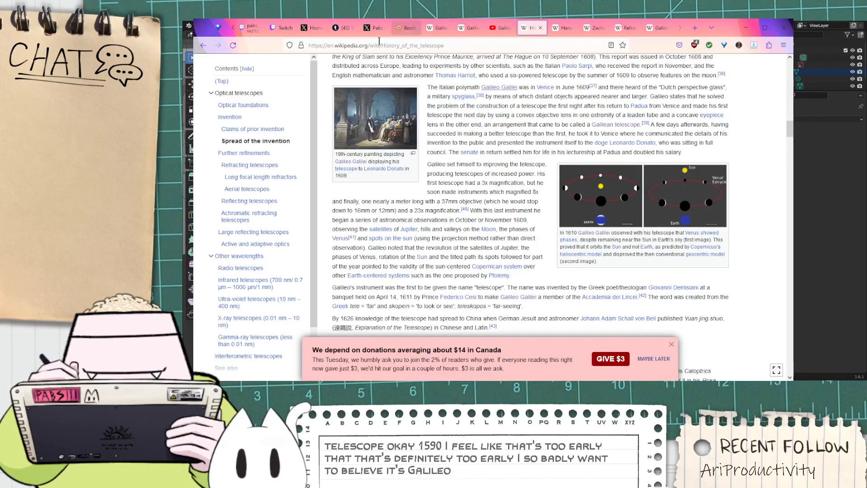
scroll(565, 167, up, 1)
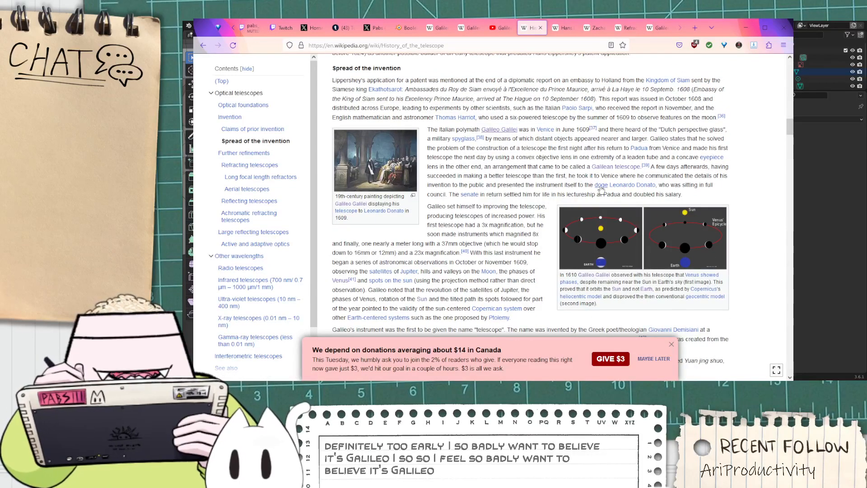
mouse_move(618, 189)
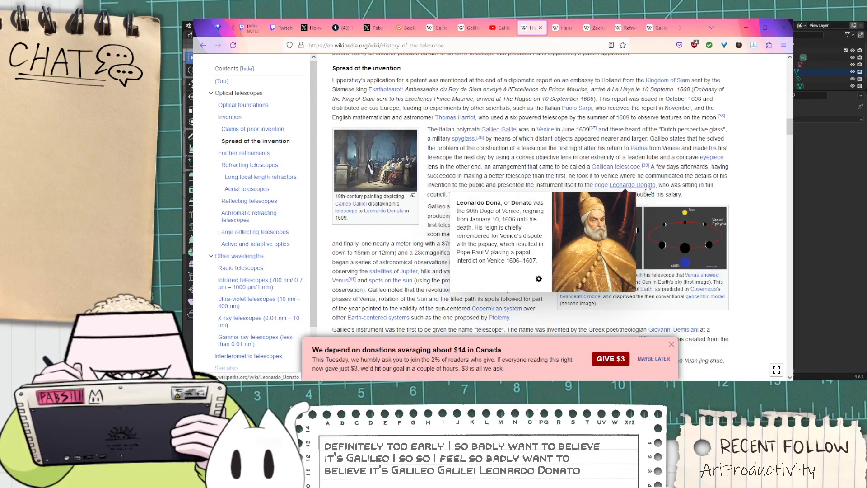
mouse_move(712, 157)
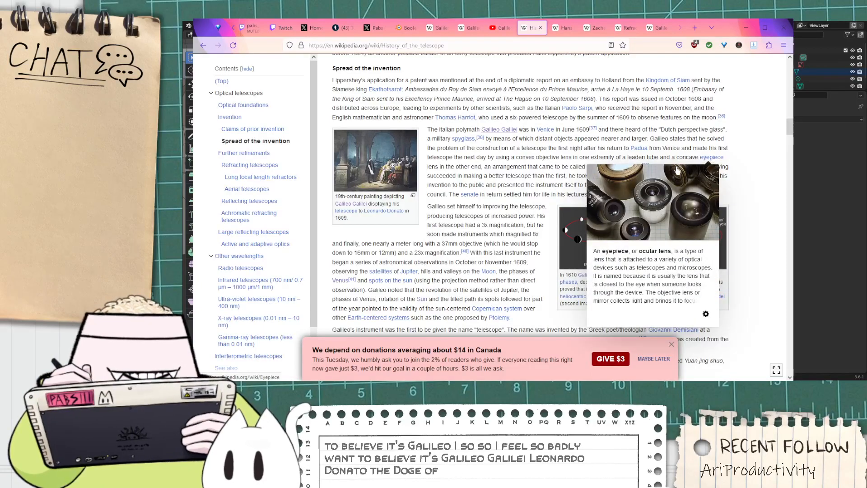
Step: Read on to the Further refinements section and open its Johannes Kepler link in a new background tab
scroll(570, 149, down, 2)
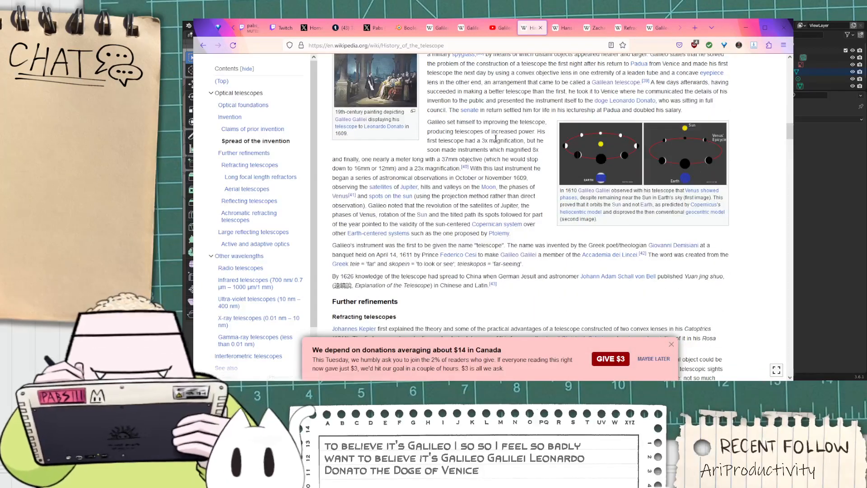
scroll(491, 153, down, 1)
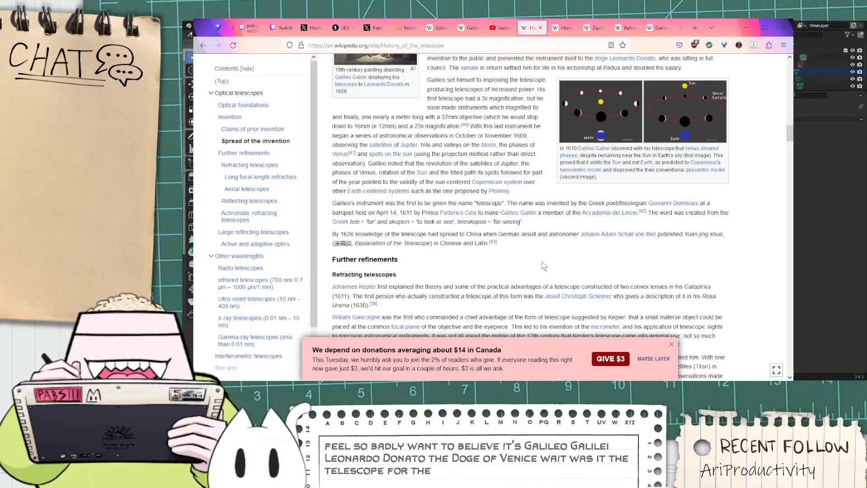
scroll(542, 266, down, 3)
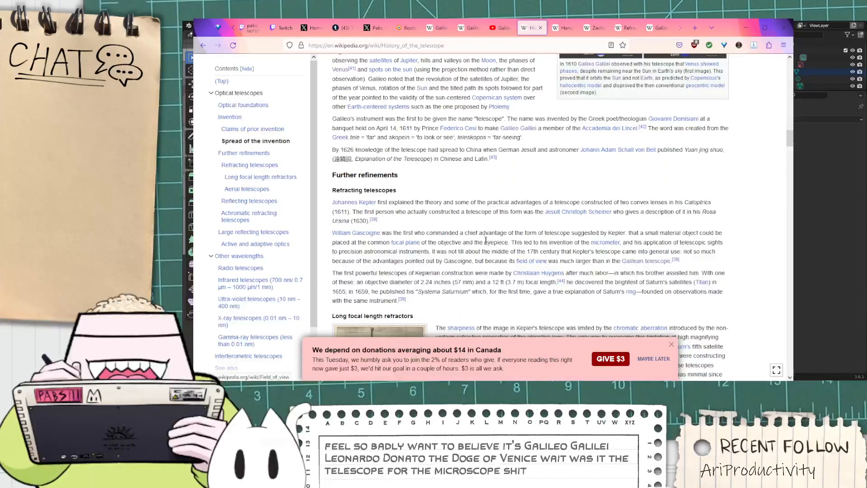
mouse_move(357, 162)
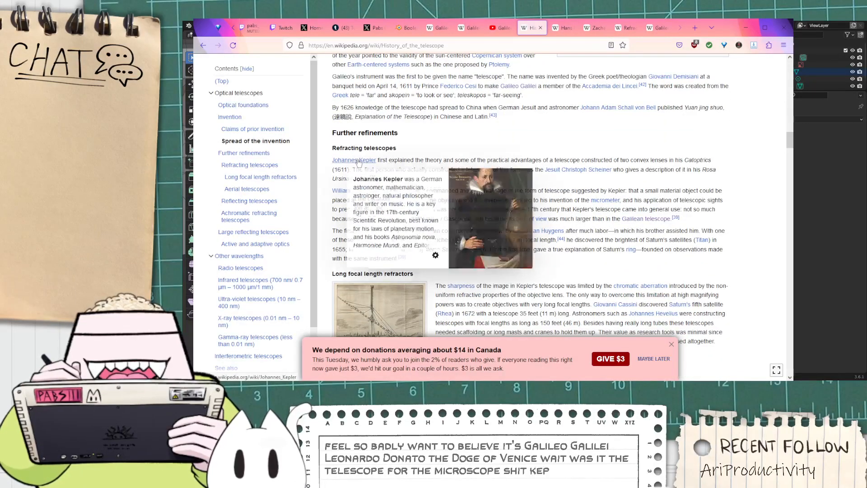
middle_click(367, 162)
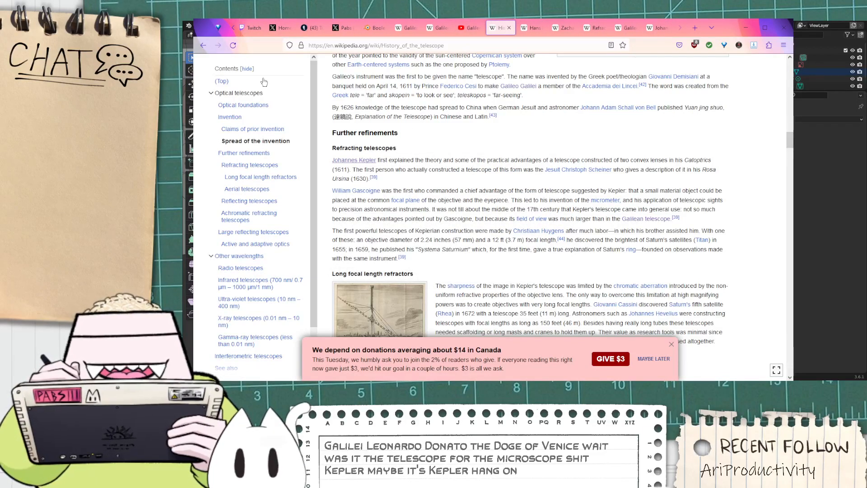
Step: Return from the telescope history article to the web search and search for "johannes kepler movie"
click(203, 45)
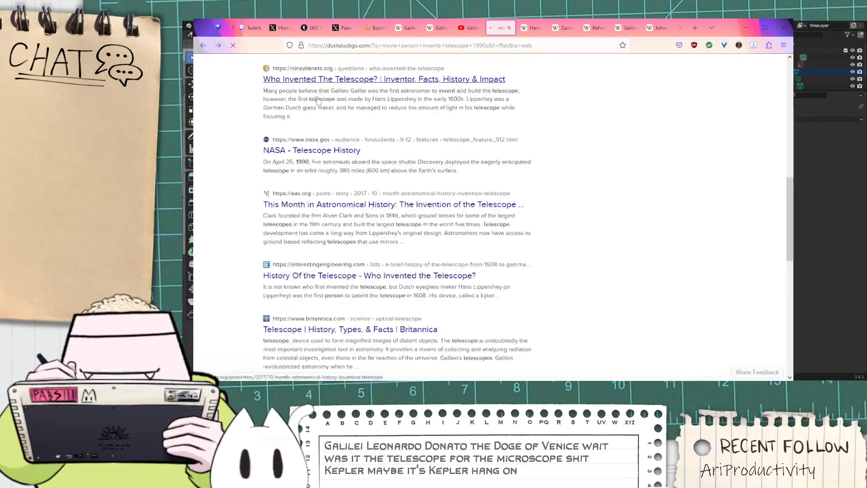
click(319, 68)
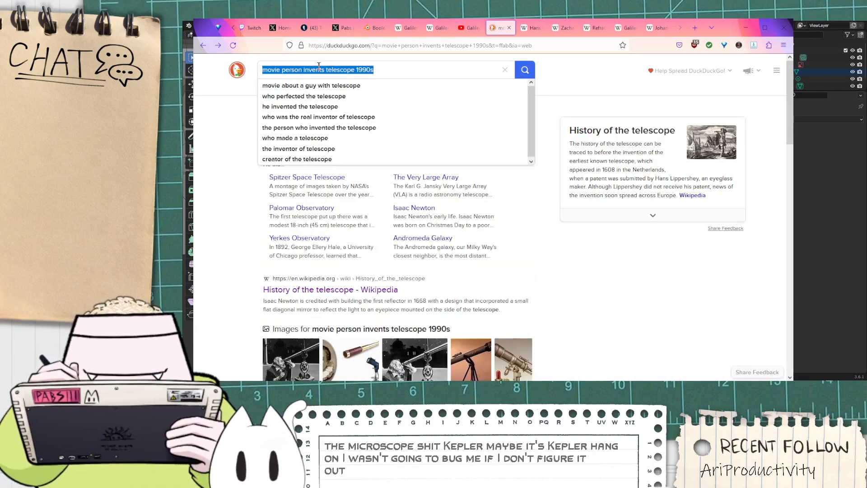
text(johannes k)
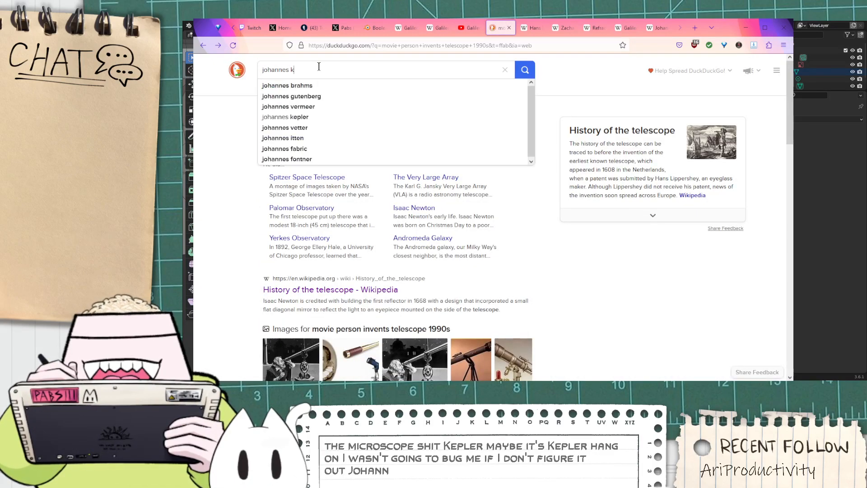
text(epler movie)
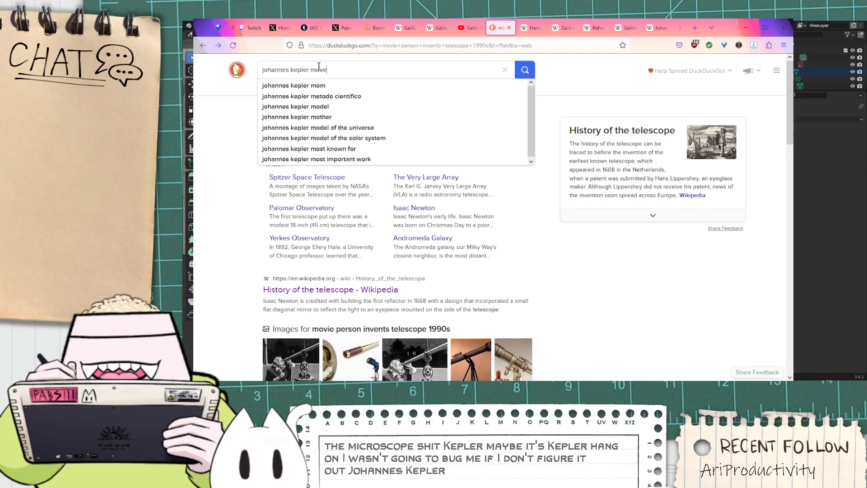
key(Return)
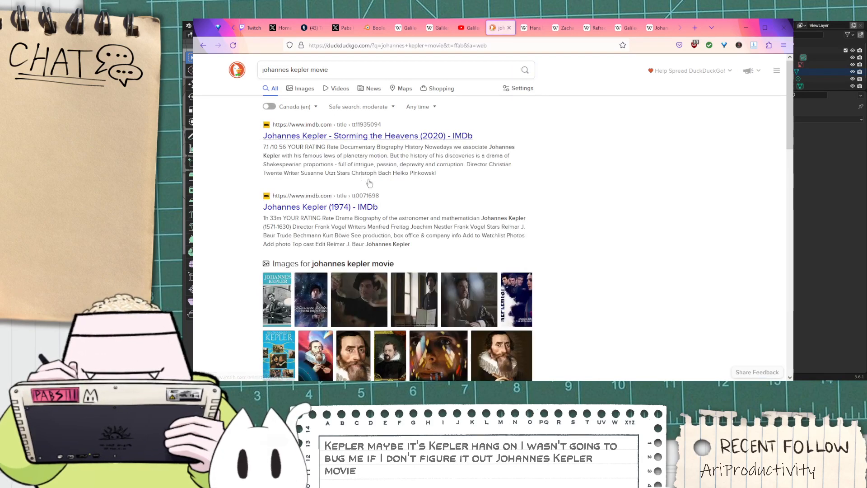
Step: Open the IMDb result for Johannes Kepler (1974), check its photos and cast list, and return to the search results
click(320, 217)
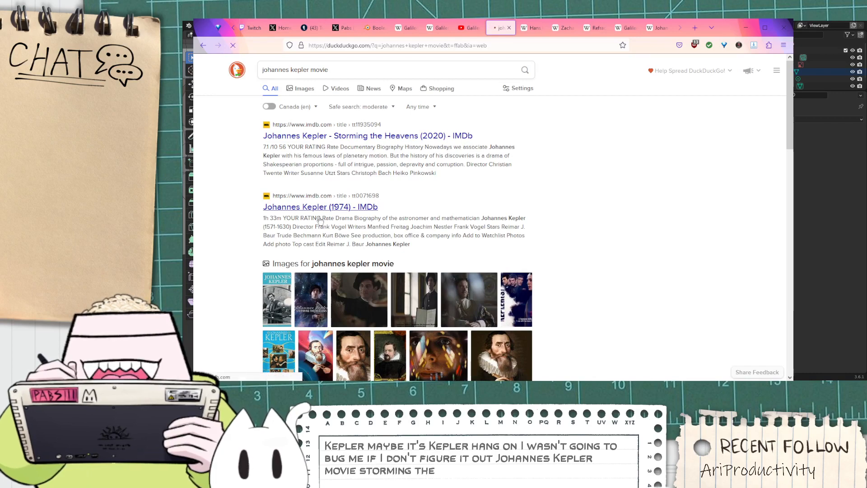
scroll(486, 241, down, 2)
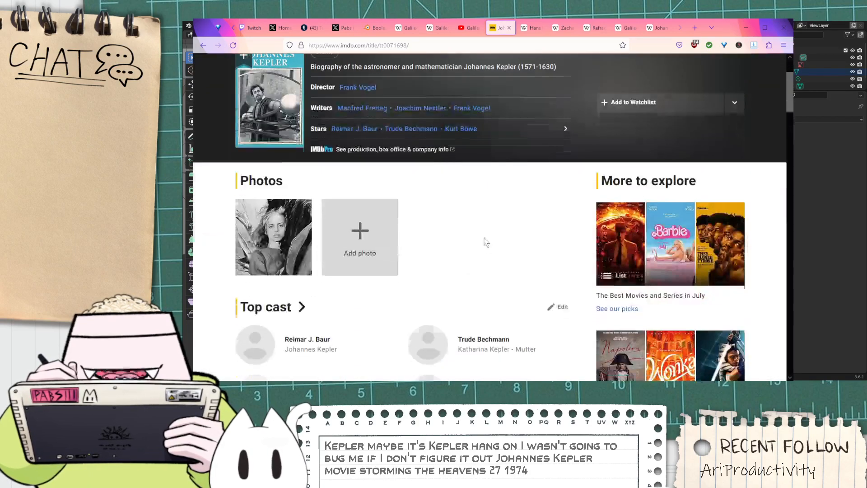
scroll(486, 242, down, 10)
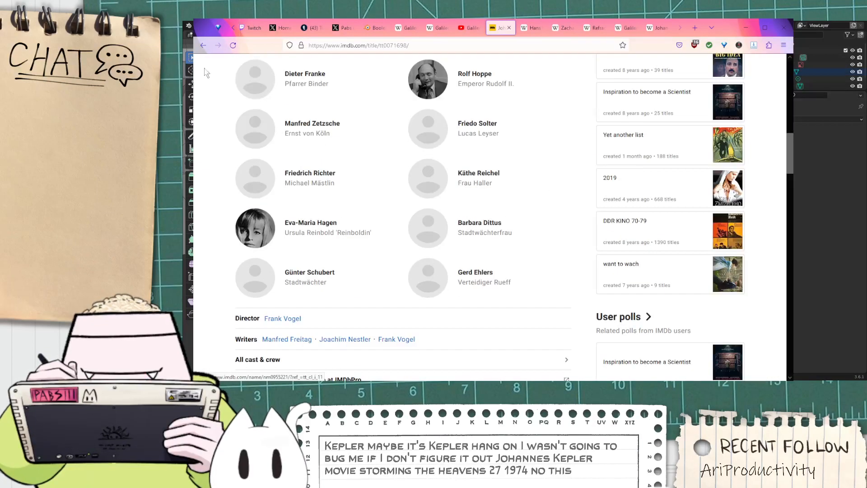
click(202, 45)
Step: Check the Wikipedia result for the Johannes Kepler film and return to the search results
scroll(332, 150, down, 2)
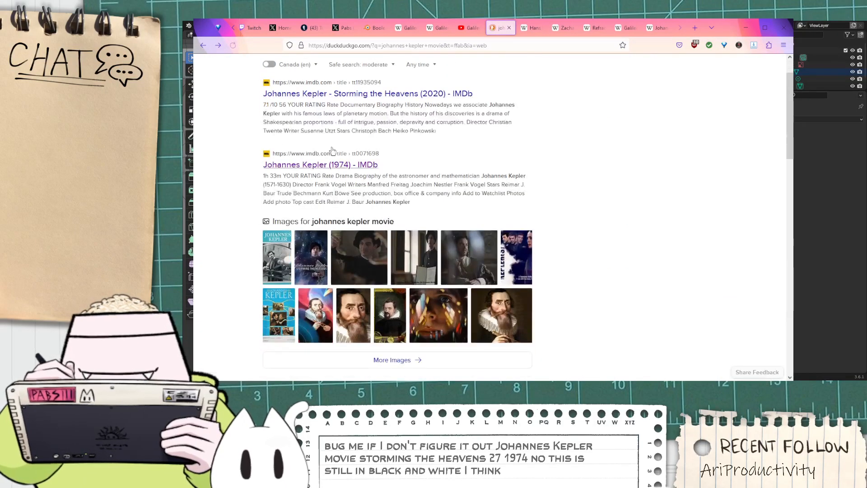
scroll(334, 153, down, 5)
click(353, 251)
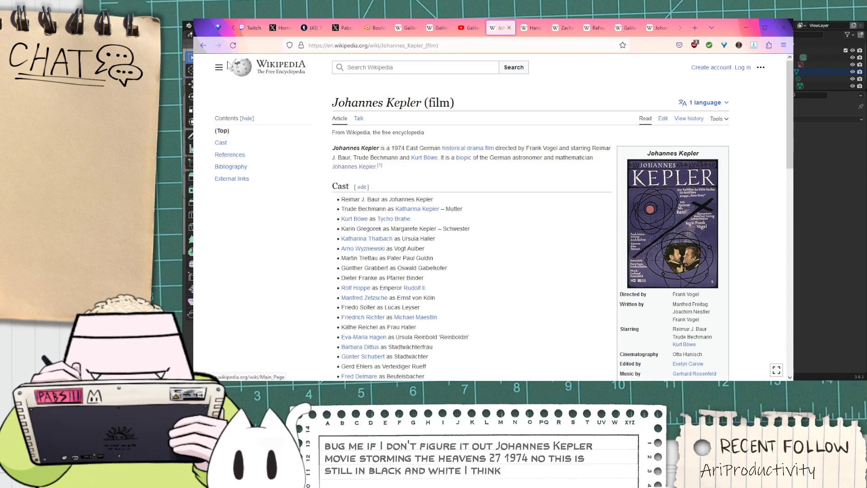
click(203, 45)
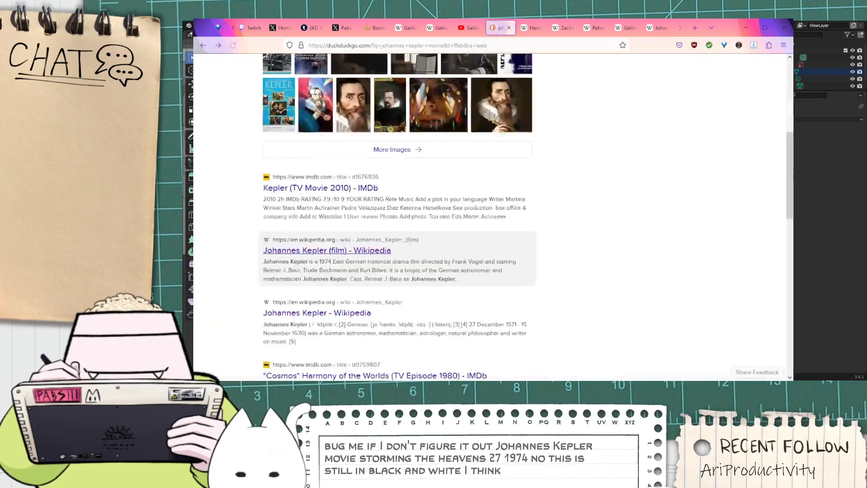
Step: Run an image search for "johannes kepler movie 1974" and browse the pictures for the remembered film
scroll(298, 135, up, 5)
click(300, 88)
click(330, 71)
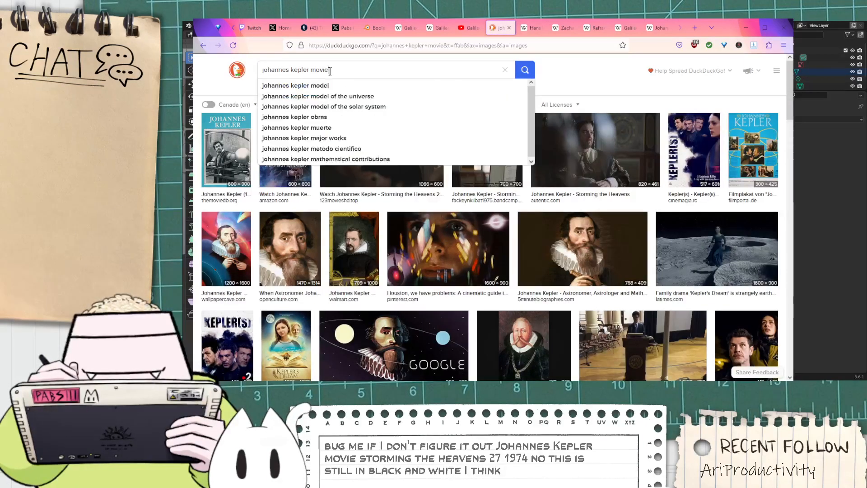
text(1974)
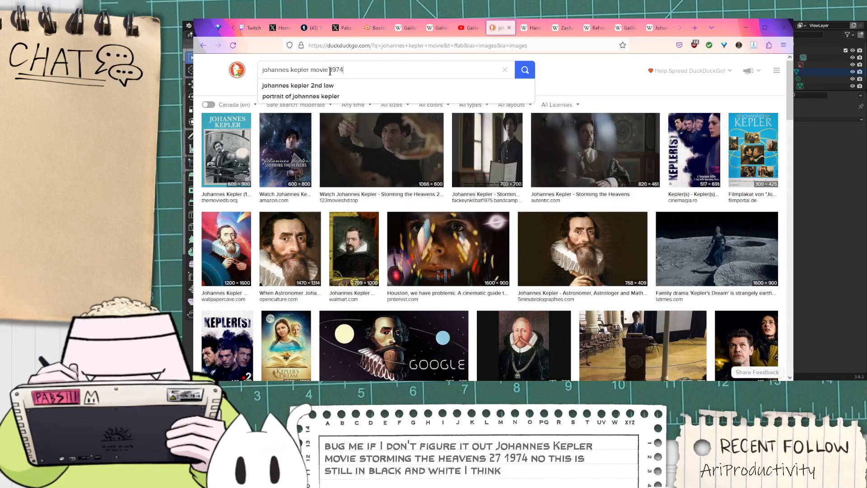
key(Return)
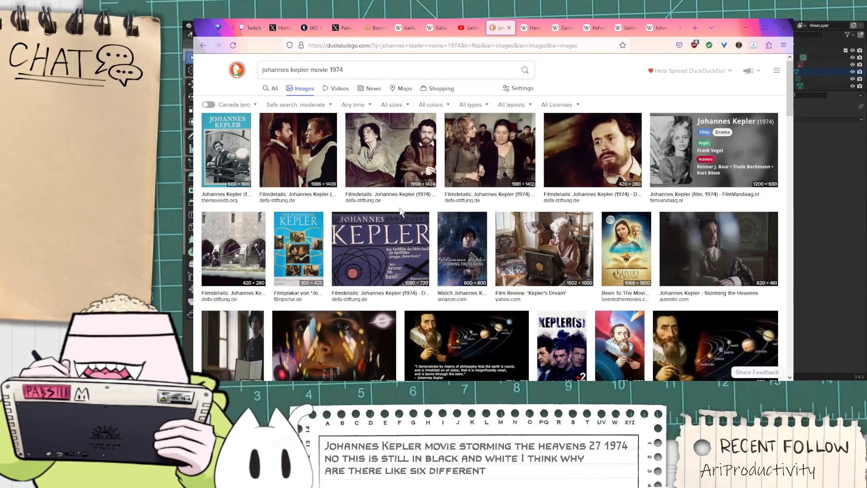
scroll(439, 141, down, 4)
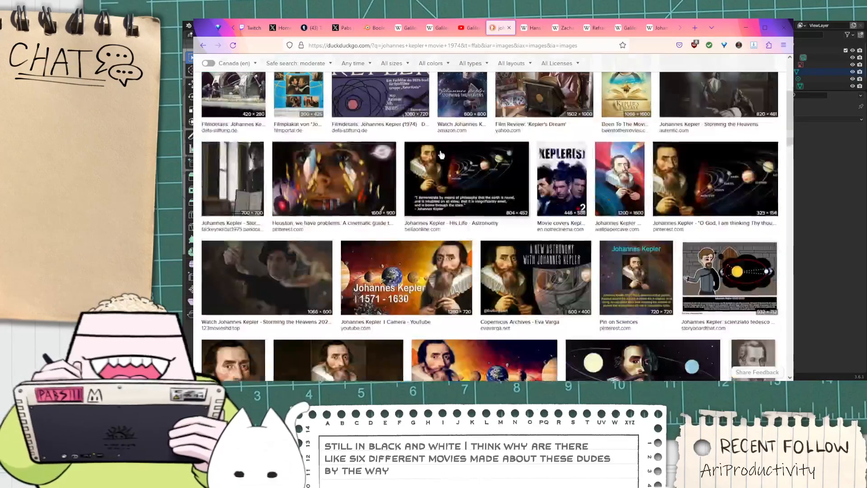
scroll(434, 131, down, 4)
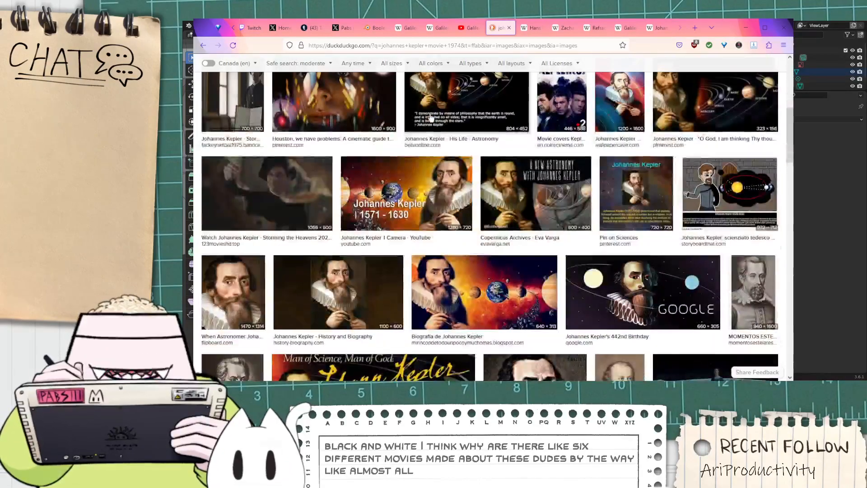
scroll(431, 116, down, 5)
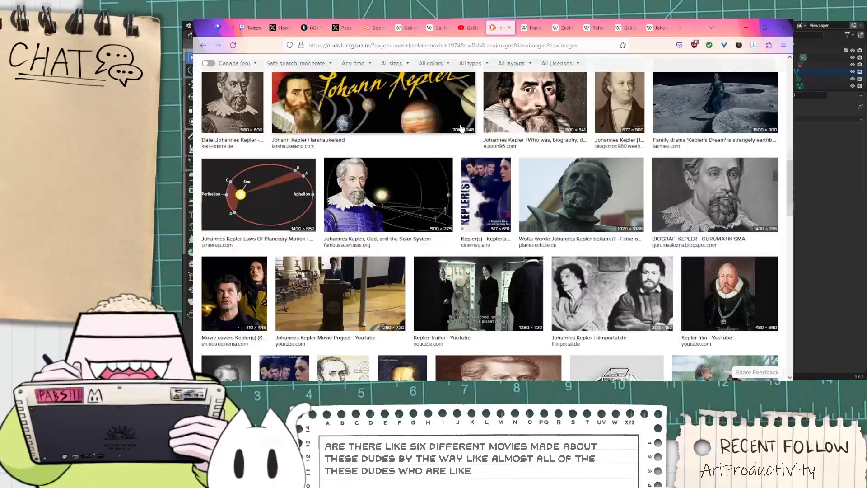
scroll(455, 132, up, 10)
scroll(455, 132, up, 2)
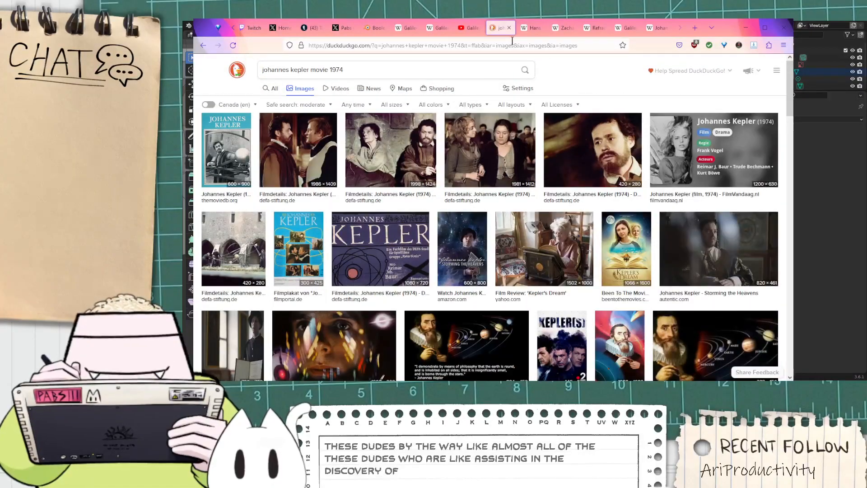
Step: Switch to the open Hans Lipperhey article and copy his name from the infobox heading
click(532, 28)
scroll(515, 79, down, 4)
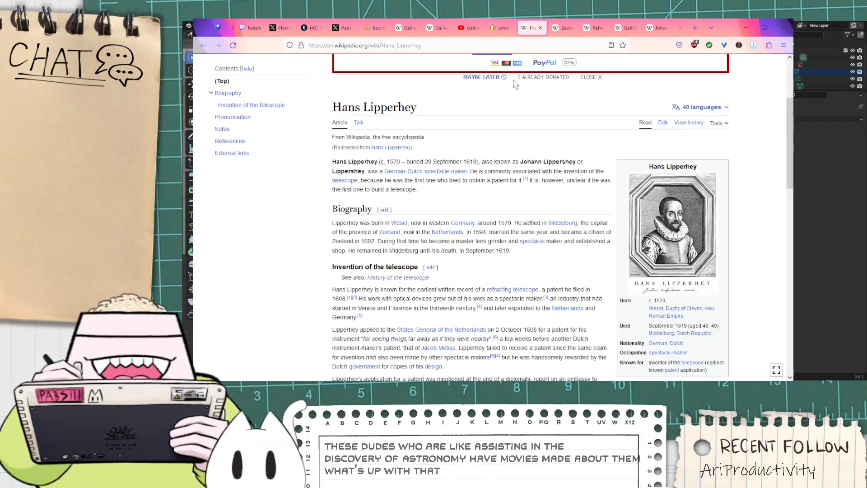
scroll(515, 79, down, 1)
scroll(515, 79, up, 2)
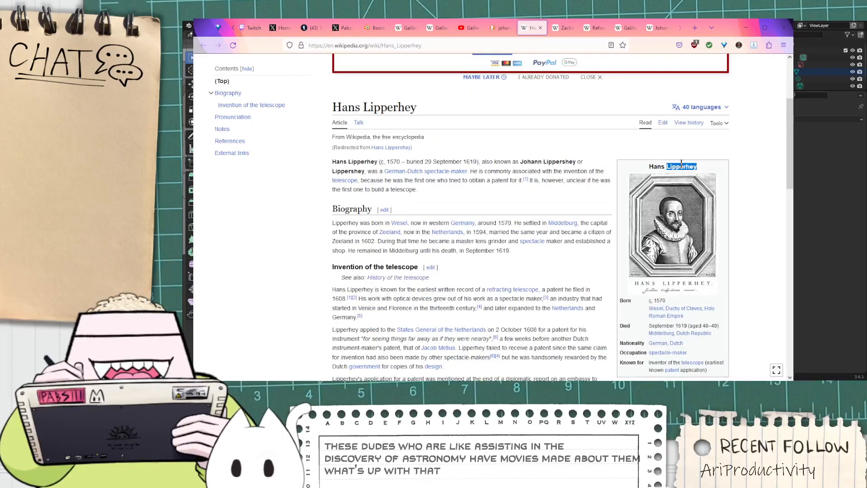
triple_click(658, 167)
key(ctrl+c)
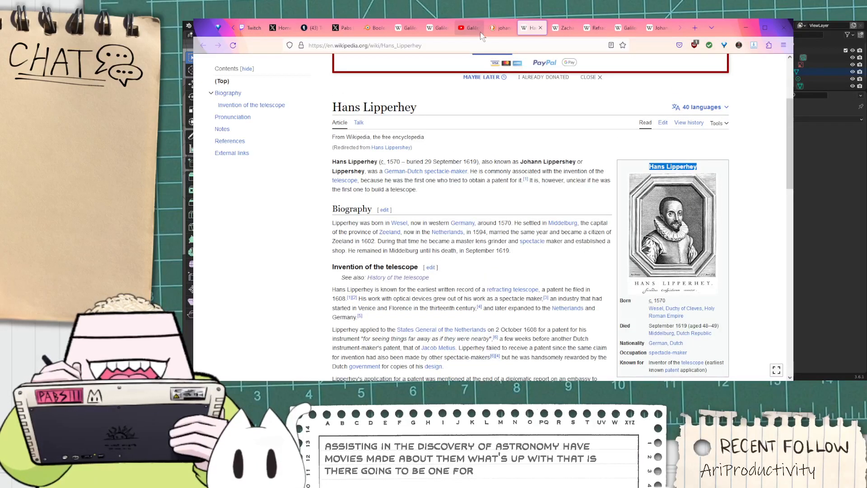
Step: Replace the image search query with the copied name plus "movie" and search for "Hans Lipperhey movie"
click(499, 28)
double_click(336, 70)
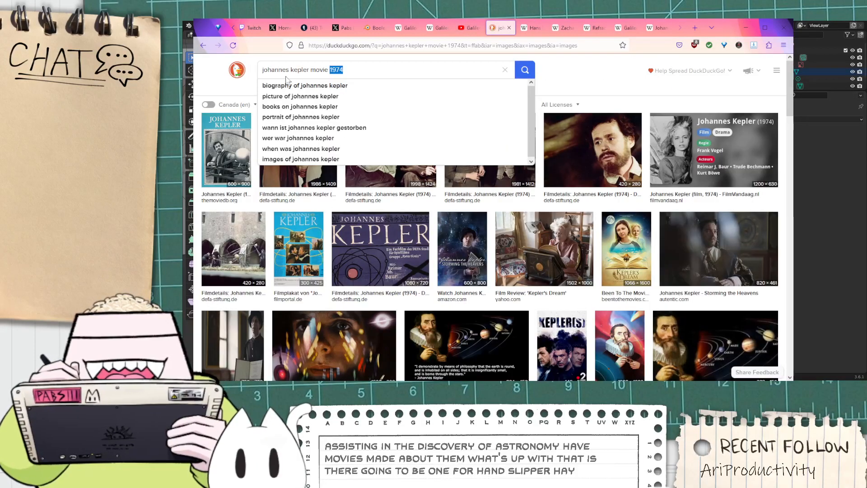
key(ctrl+a)
key(ctrl+v)
text(movi)
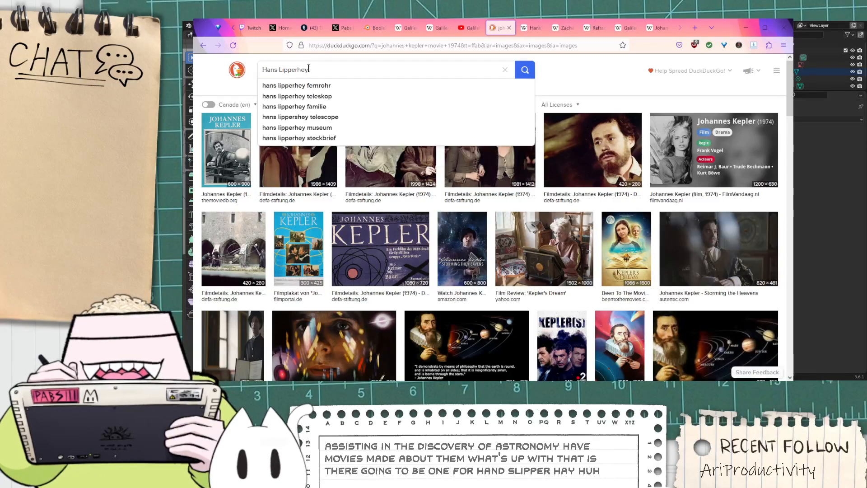
text(e)
key(Return)
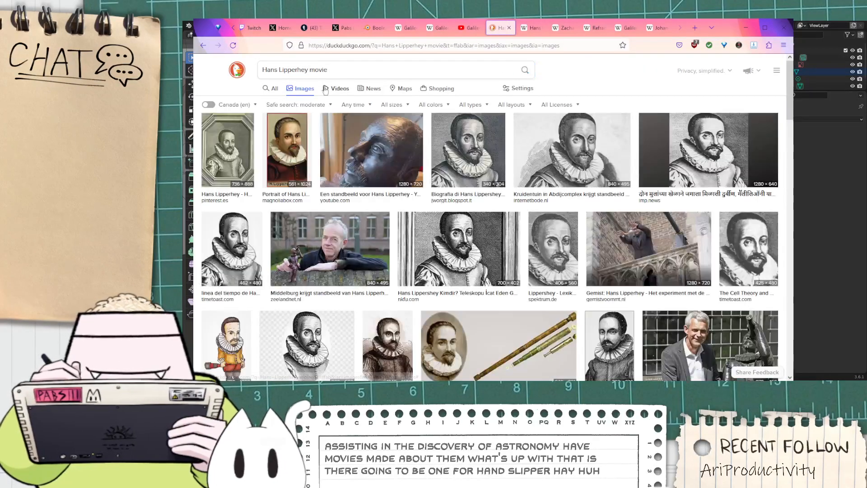
Step: Close the Hans Lipperhey article and look over the biography and portrait in the Zacharias Janssen article
click(545, 31)
click(541, 28)
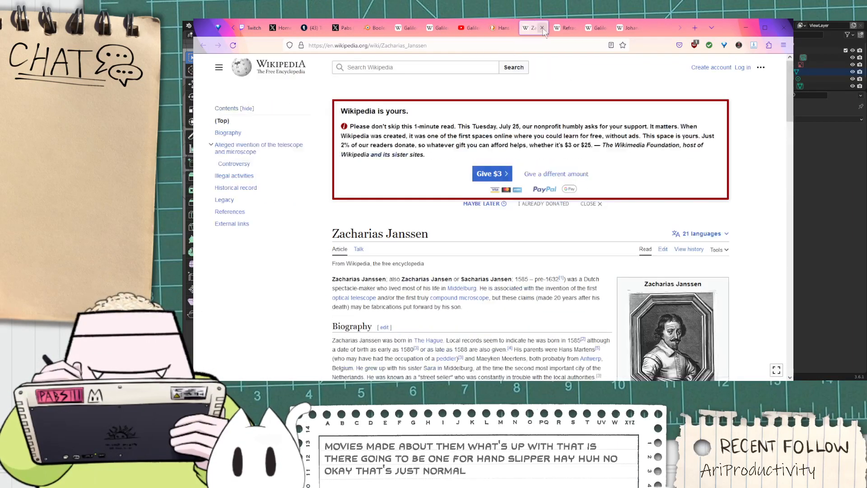
scroll(628, 159, down, 4)
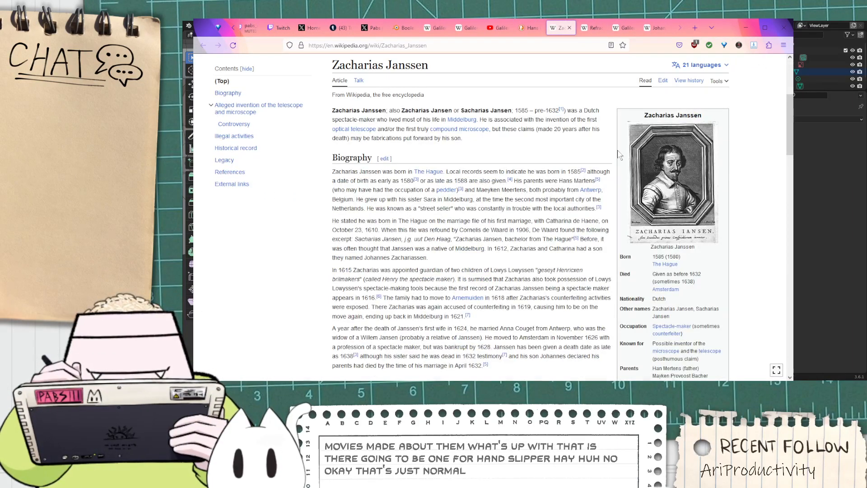
Step: Skim the invention and design sections of the Refracting telescope article and the introduction of the Galileo Galilei article
click(593, 28)
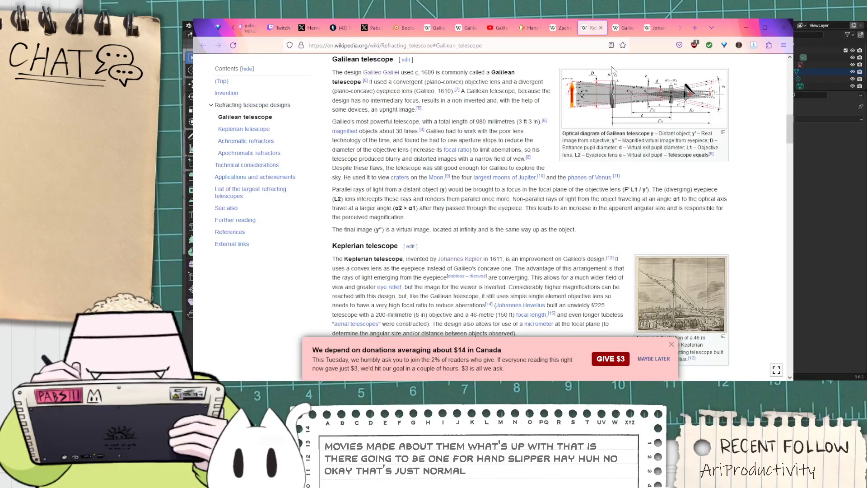
scroll(564, 72, up, 5)
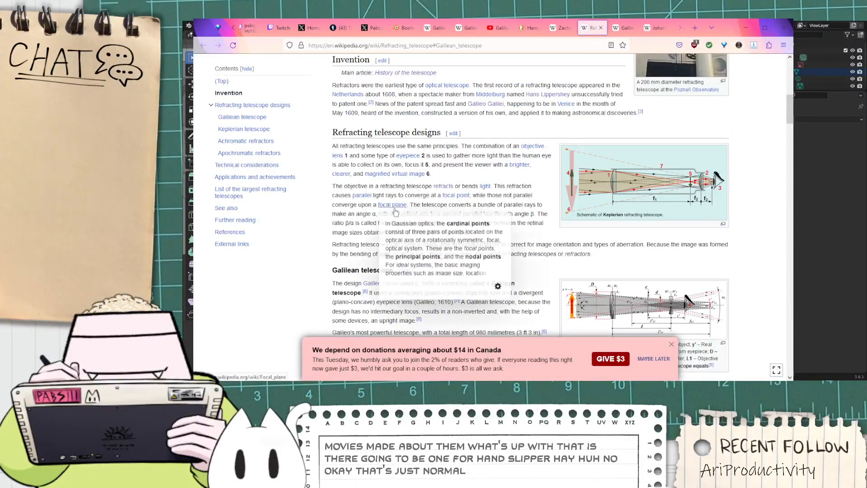
scroll(393, 208, up, 1)
click(640, 28)
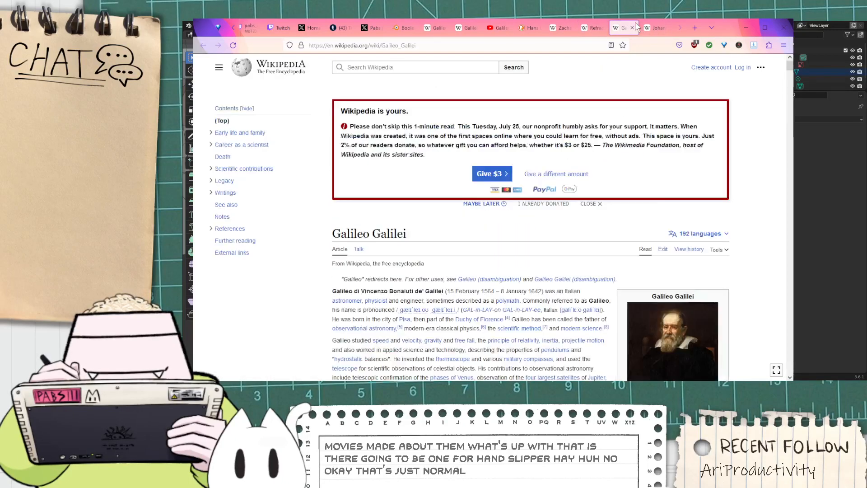
scroll(423, 165, down, 3)
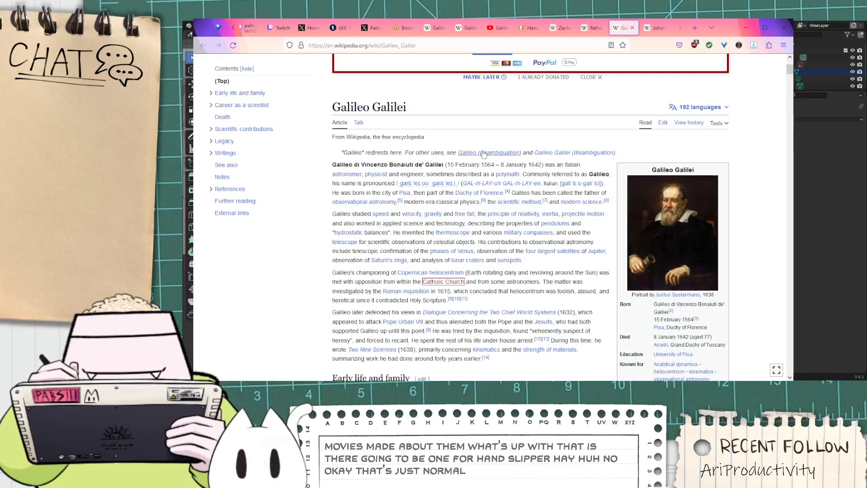
Step: Open the Galileo disambiguation page and open the Galileo (1968 film) article from its films list in a new tab
click(483, 154)
scroll(452, 145, down, 3)
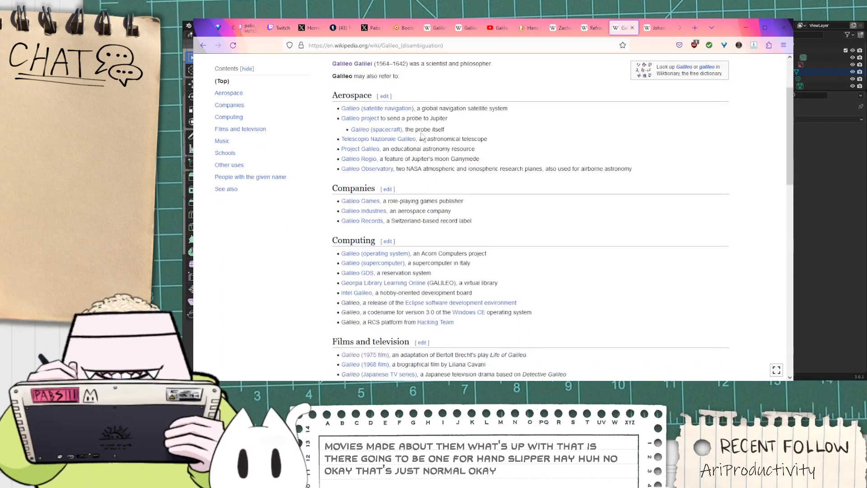
scroll(385, 181, down, 5)
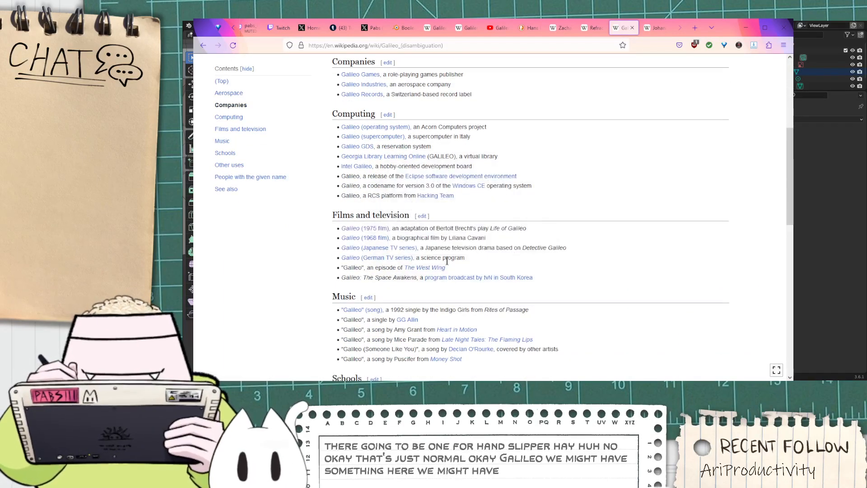
scroll(386, 209, down, 2)
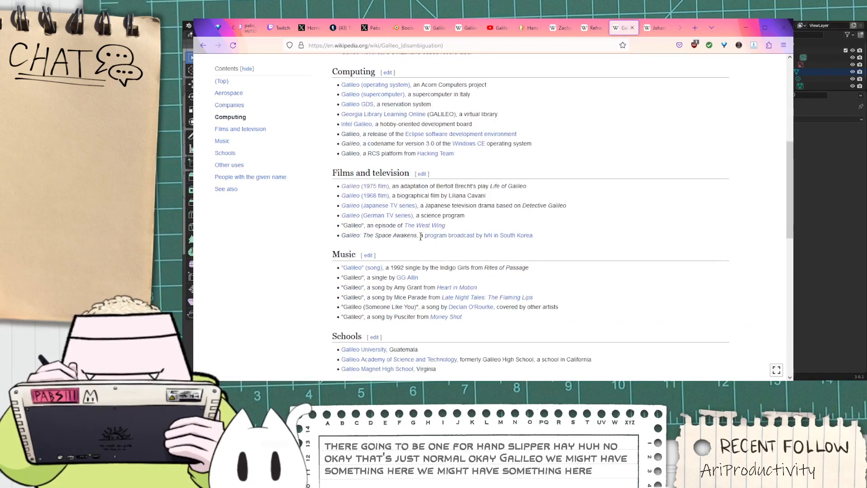
middle_click(371, 197)
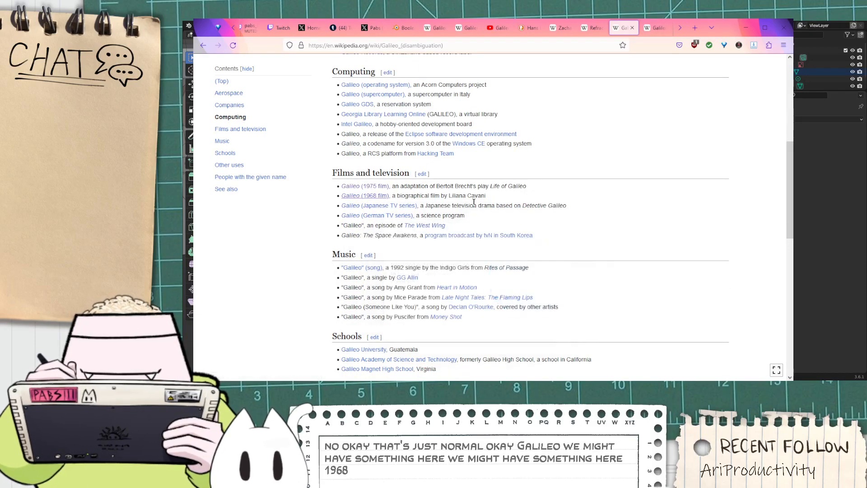
Step: Skim the remaining film, music, school and other entries of the Galileo disambiguation page, and return to the Galileo Galilei article
scroll(411, 207, down, 2)
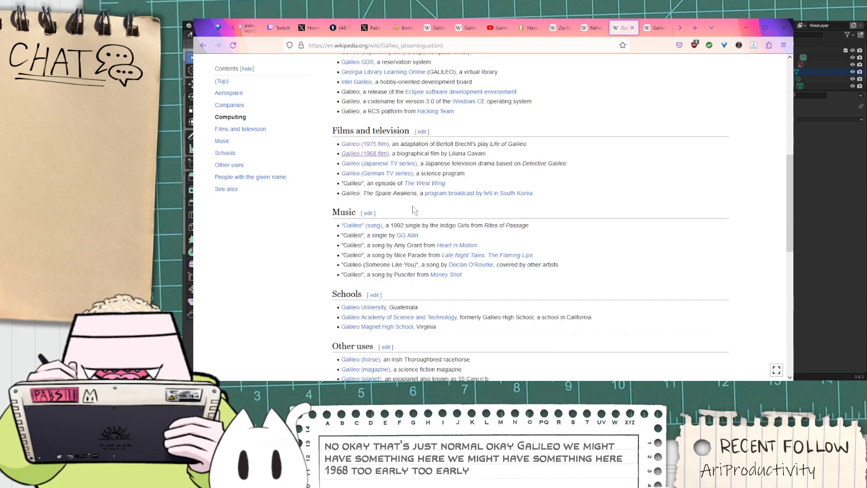
scroll(426, 216, down, 2)
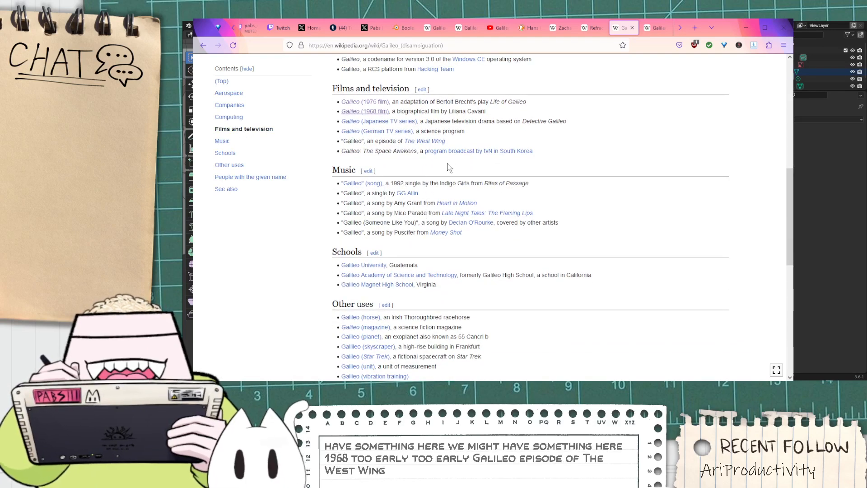
scroll(398, 199, down, 2)
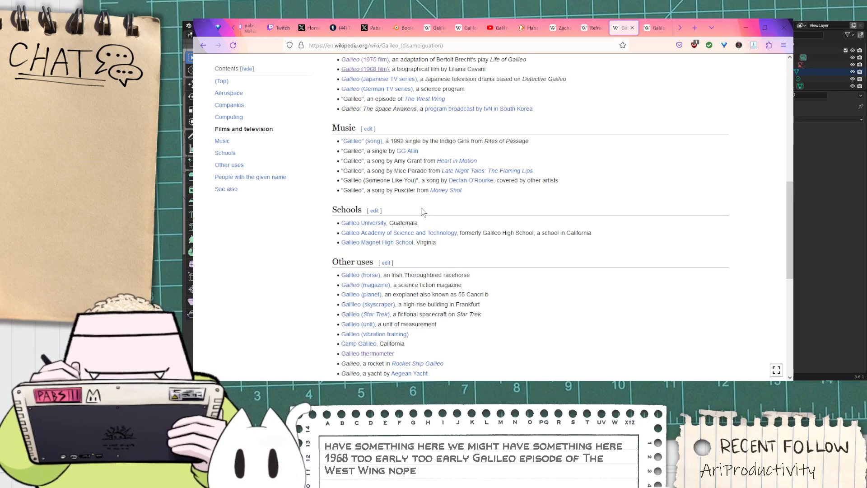
scroll(421, 212, down, 2)
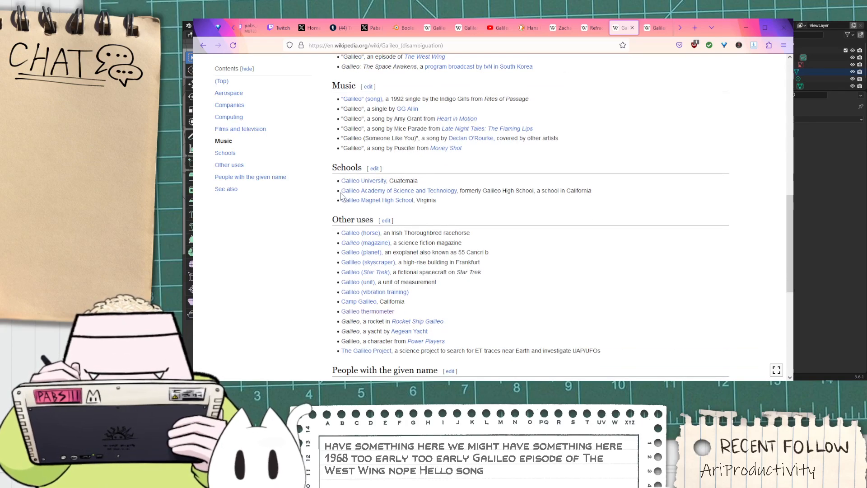
scroll(343, 192, down, 4)
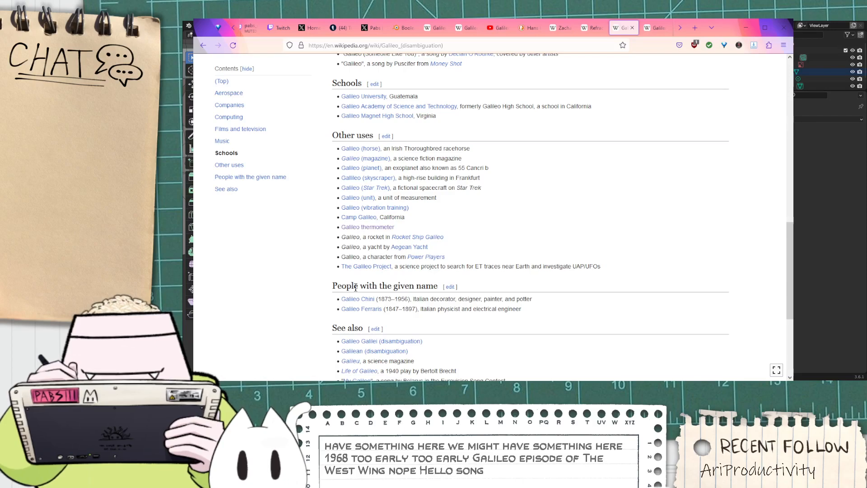
scroll(356, 288, down, 6)
click(203, 45)
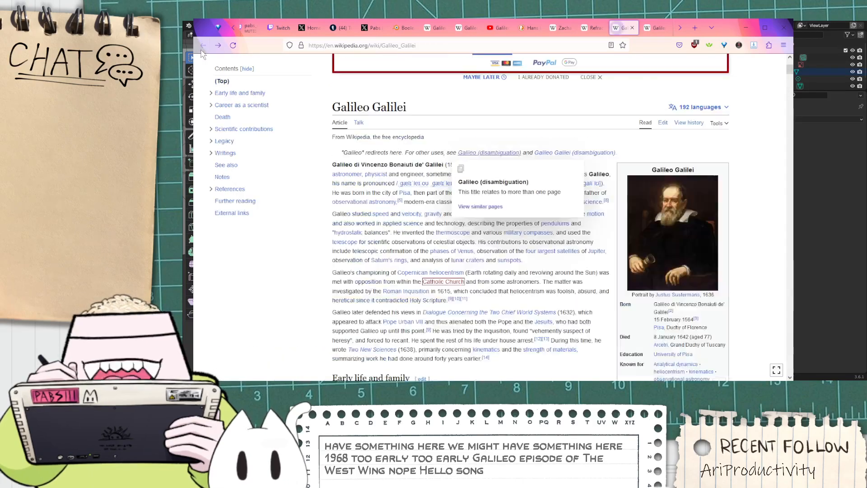
Step: Search within the Galileo Galilei article for "movie" and for "film"
scroll(469, 188, down, 15)
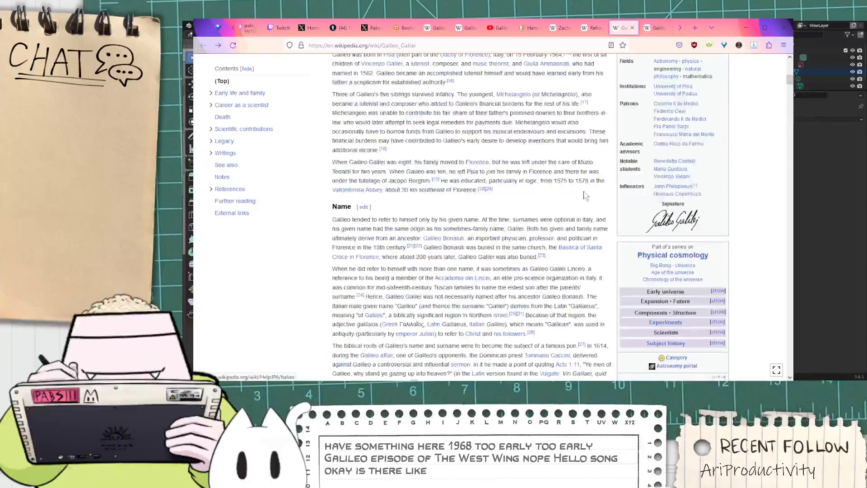
key(ctrl+f)
mouse_move(569, 198)
text(mov)
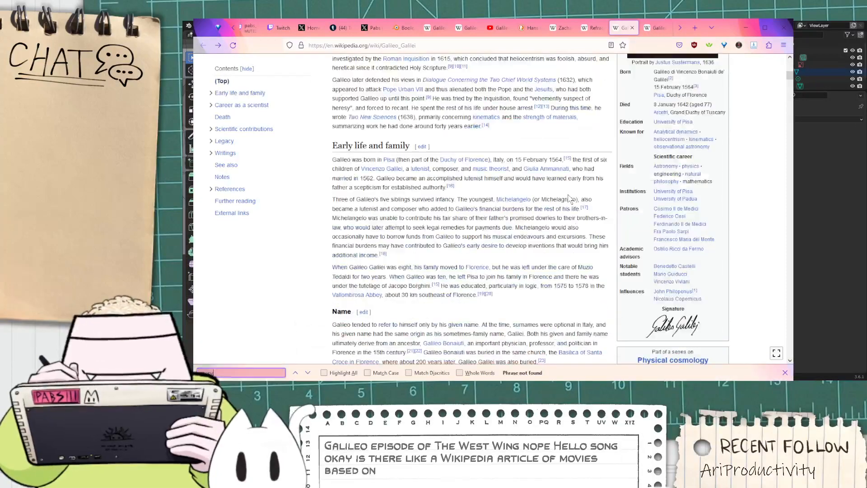
text(ie)
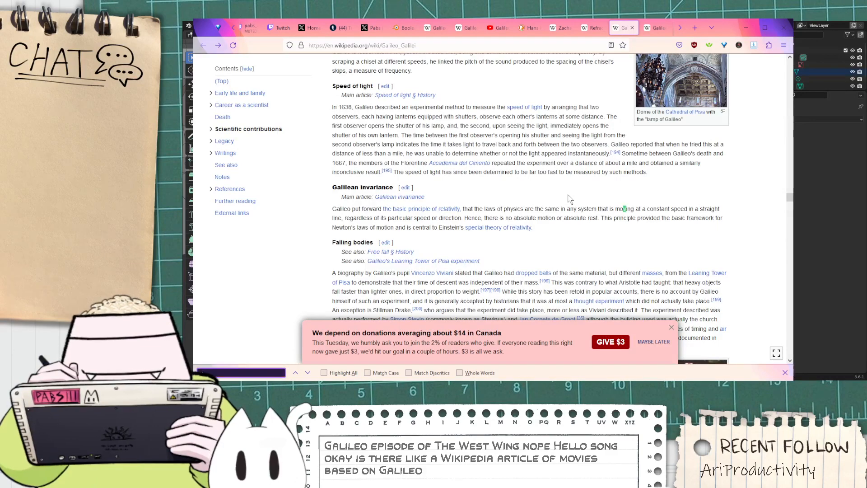
text(film)
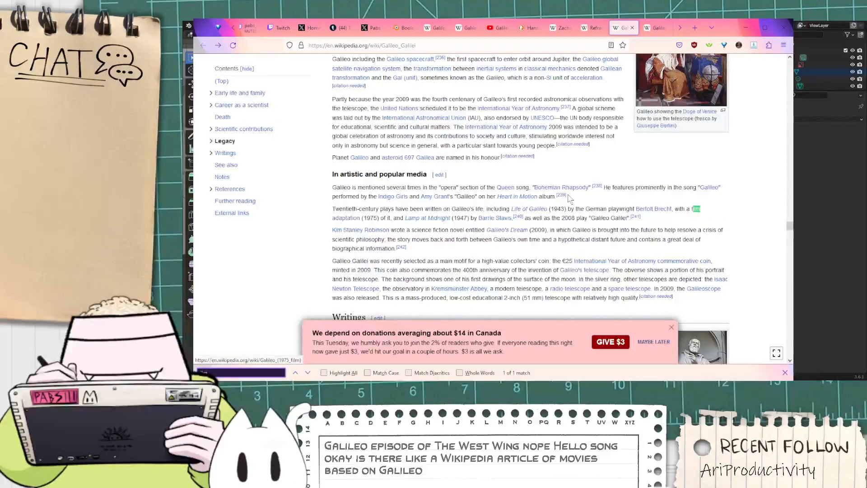
key(Return)
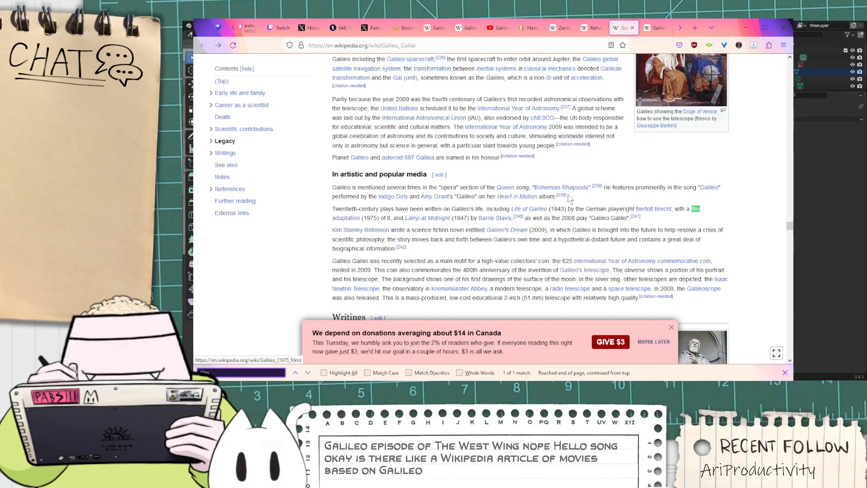
Step: Read the artistic and popular media section for Galileo films, and bring up the Galileo (1968 film) article
scroll(570, 199, down, 2)
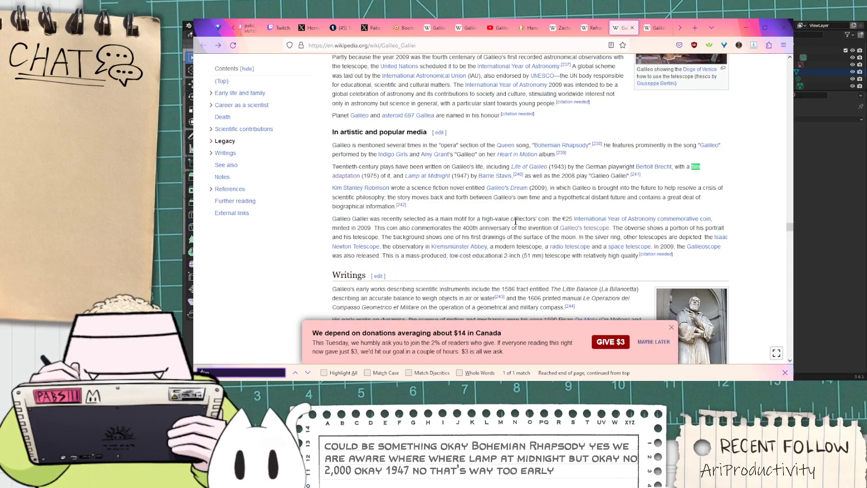
scroll(509, 240, down, 3)
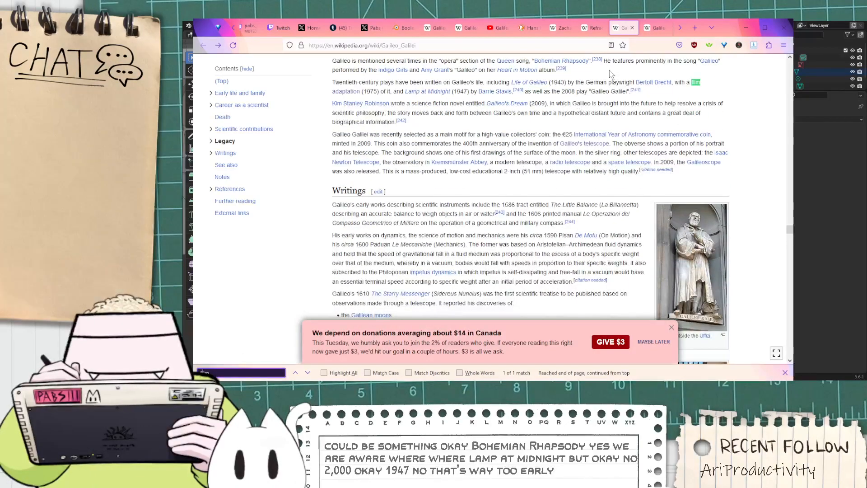
click(652, 33)
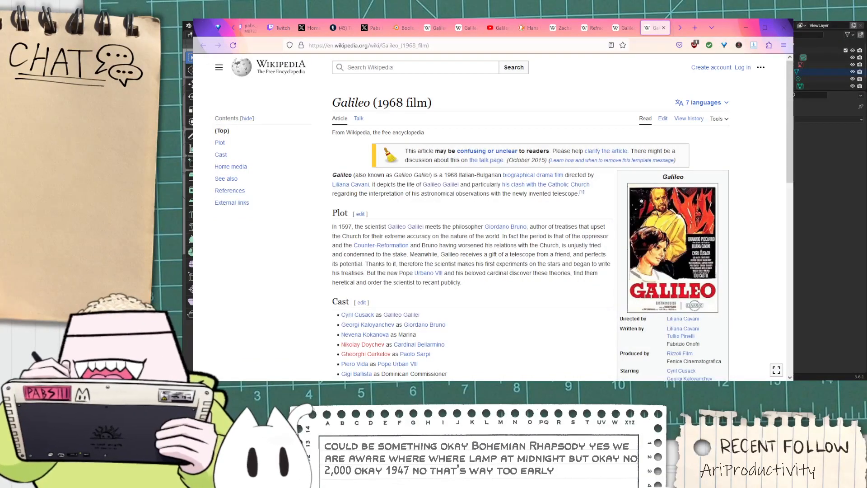
Step: Switch back to Blender and select the edge loops where the scope's inner block meets the front slanted support
key(alt+Tab)
scroll(475, 198, down, 7)
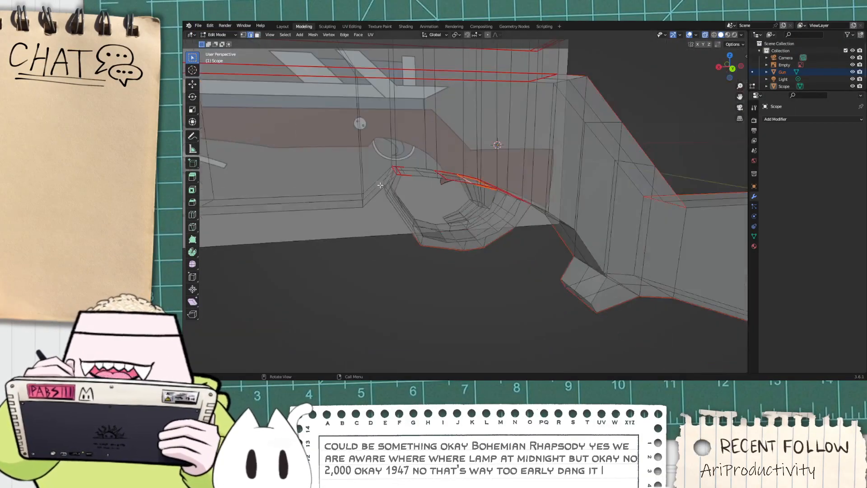
scroll(475, 198, up, 5)
middle_drag(388, 209, 448, 142)
scroll(447, 139, down, 1)
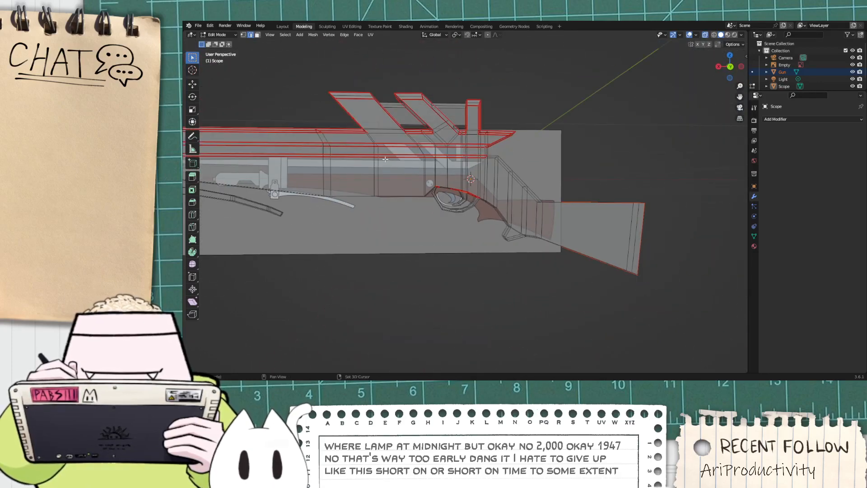
shift+middle_drag(385, 160, 580, 220)
scroll(376, 223, down, 1)
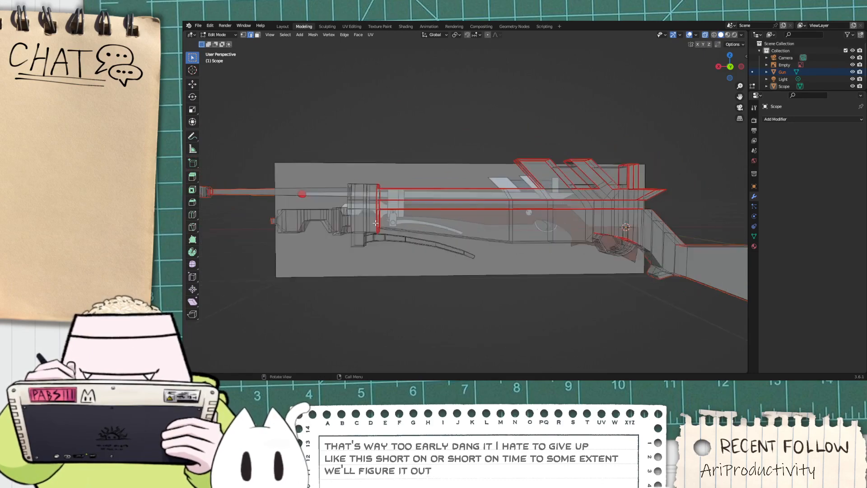
scroll(376, 223, up, 1)
shift+middle_drag(636, 168, 445, 242)
scroll(481, 207, up, 4)
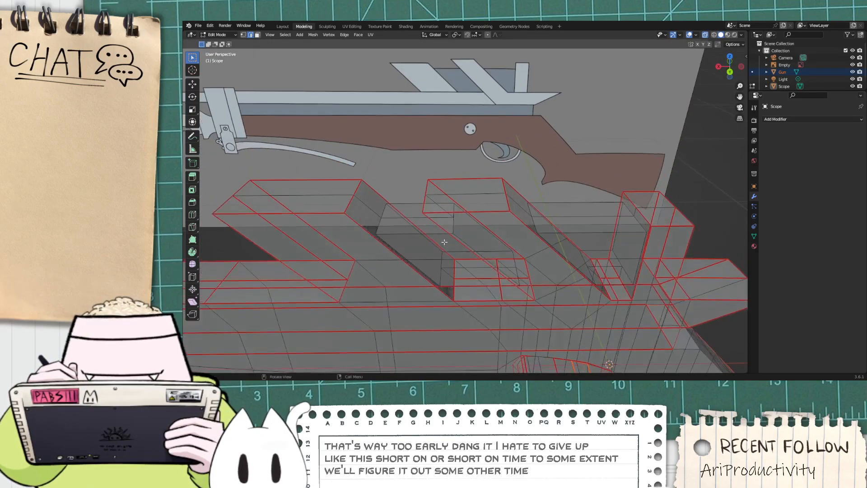
key(ctrl+r)
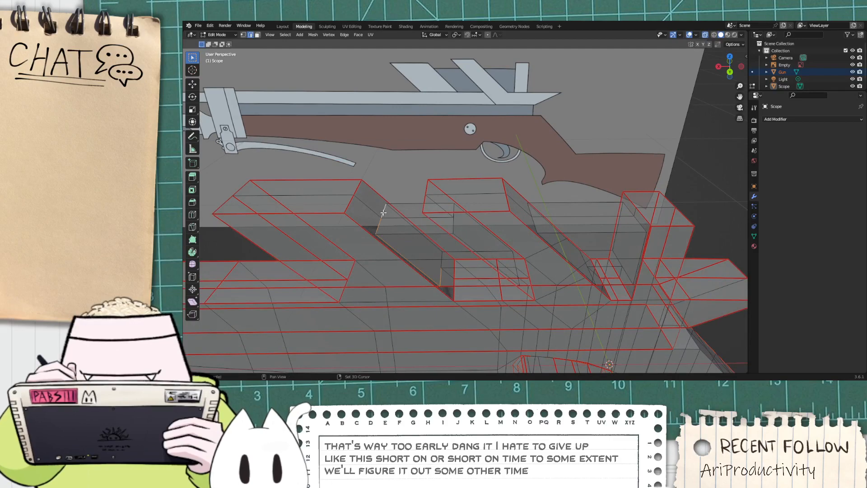
middle_drag(470, 224, 517, 191)
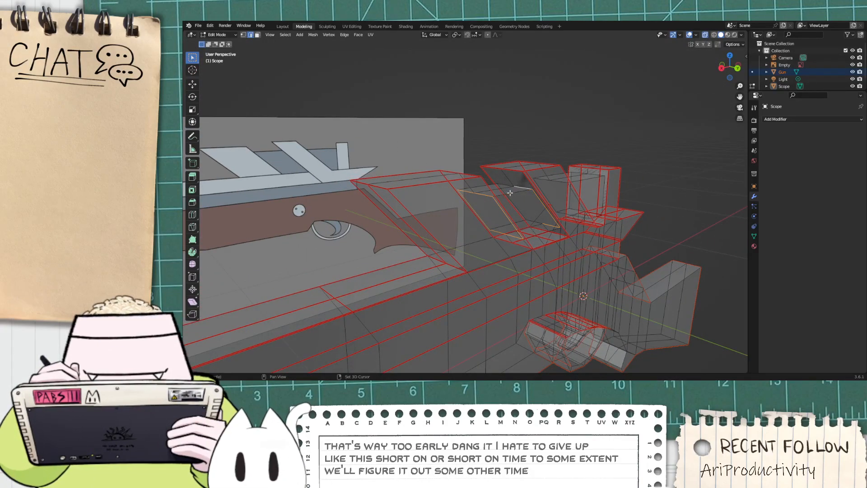
click(505, 185)
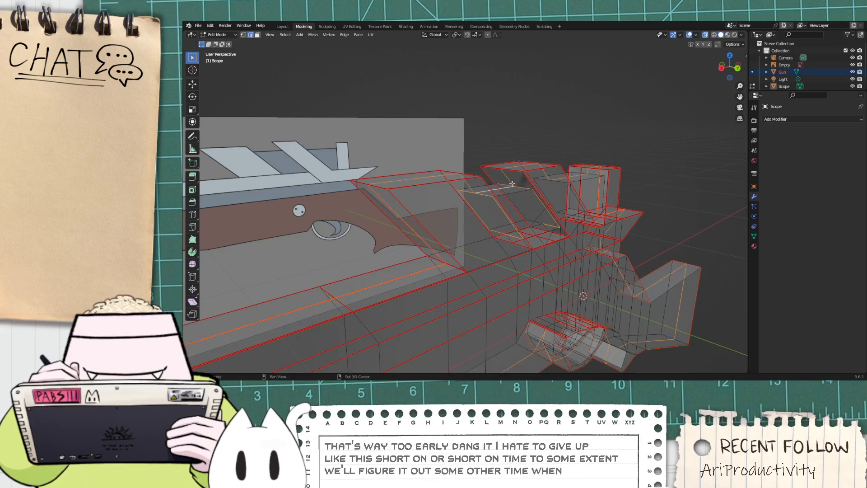
Step: Extend the selection with the edges where the scope's inner block meets the rear slanted support, undoing a stray pick
scroll(515, 175, up, 2)
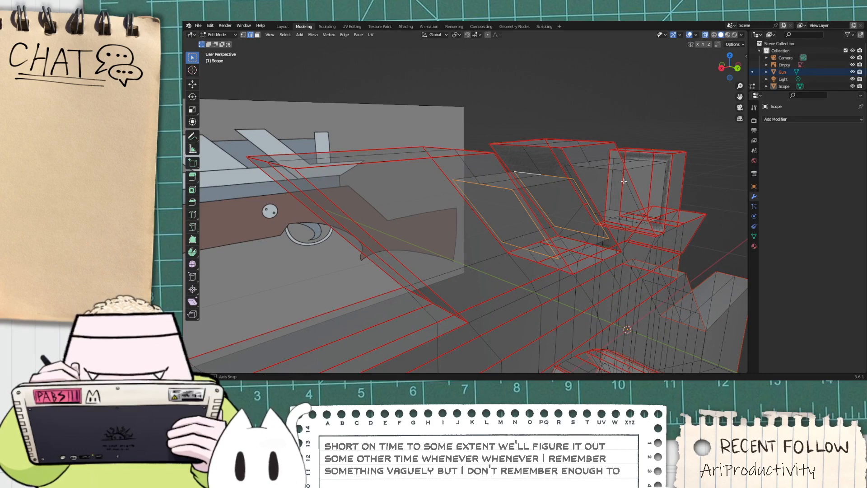
middle_drag(624, 181, 442, 201)
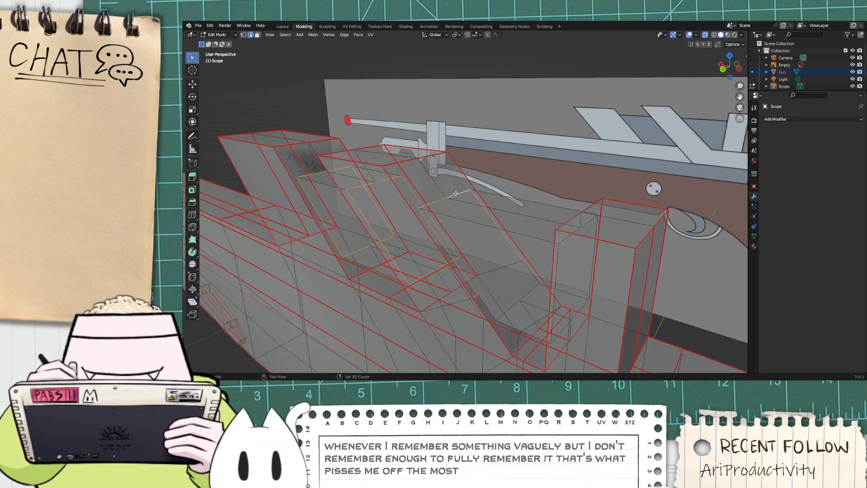
scroll(489, 269, up, 3)
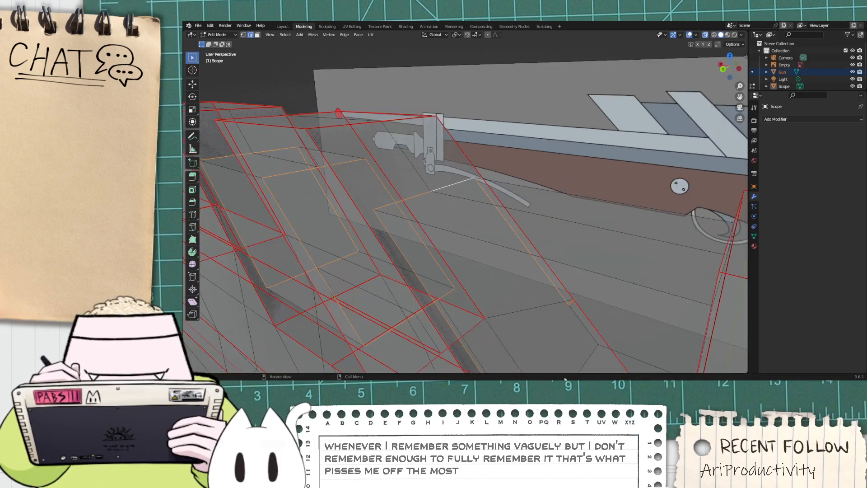
shift+middle_drag(548, 344, 443, 232)
middle_drag(393, 269, 465, 212)
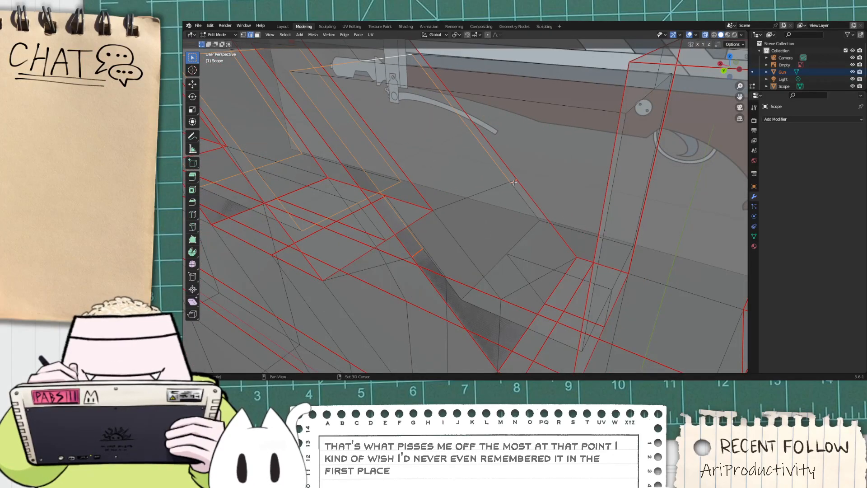
click(514, 182)
key(ctrl+z)
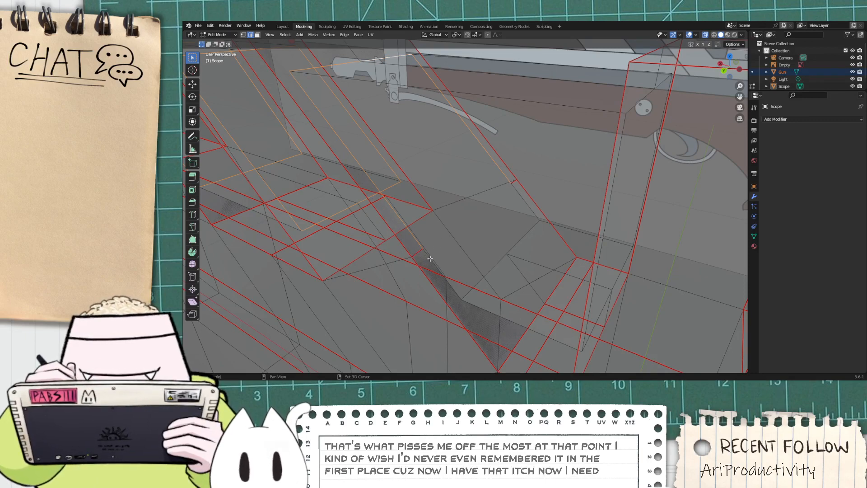
middle_drag(430, 256, 463, 257)
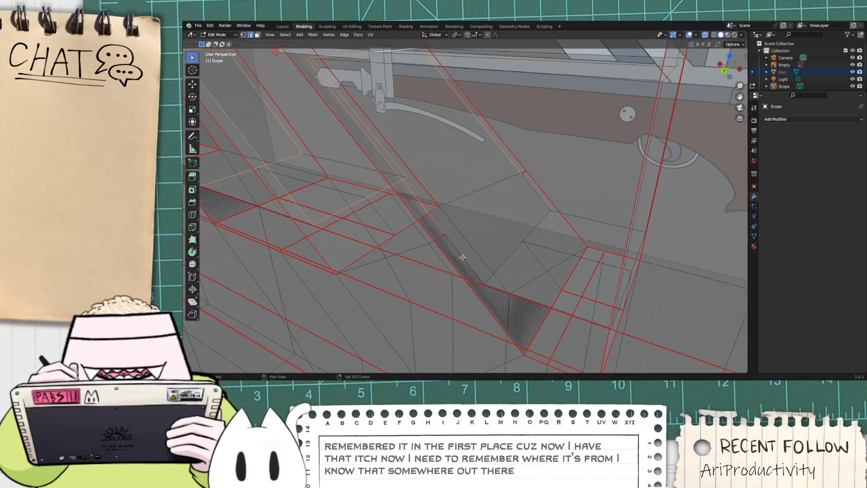
middle_drag(536, 224, 597, 217)
click(588, 212)
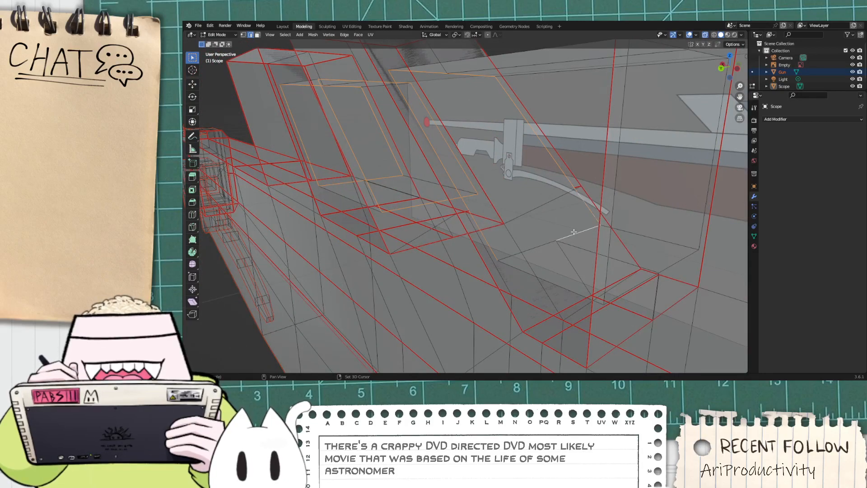
Step: Add the edges where the scope's inner block meets the rear upright support to the selection, and mark all selected edges as seams
middle_drag(574, 231, 580, 254)
scroll(683, 221, up, 2)
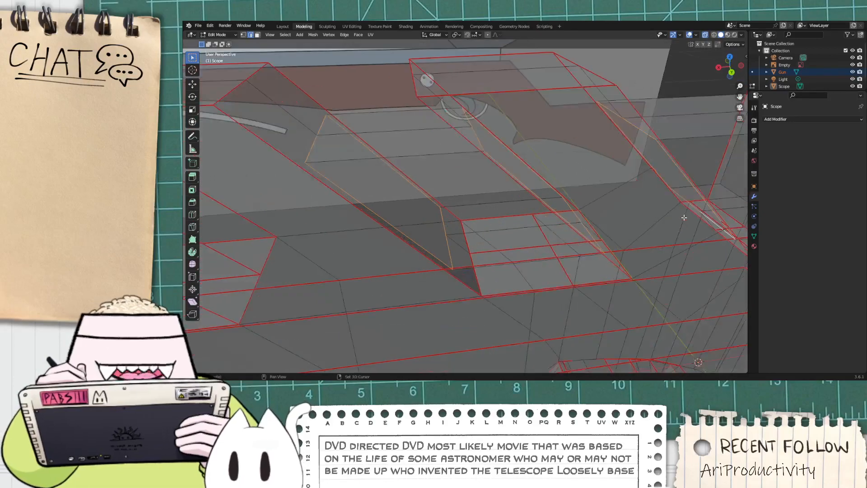
shift+middle_drag(684, 218, 450, 246)
scroll(455, 256, up, 3)
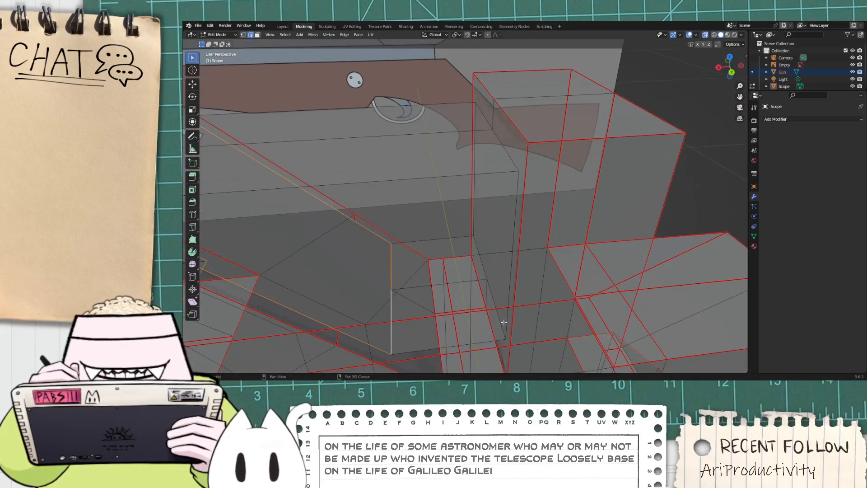
alt+shift+click(500, 322)
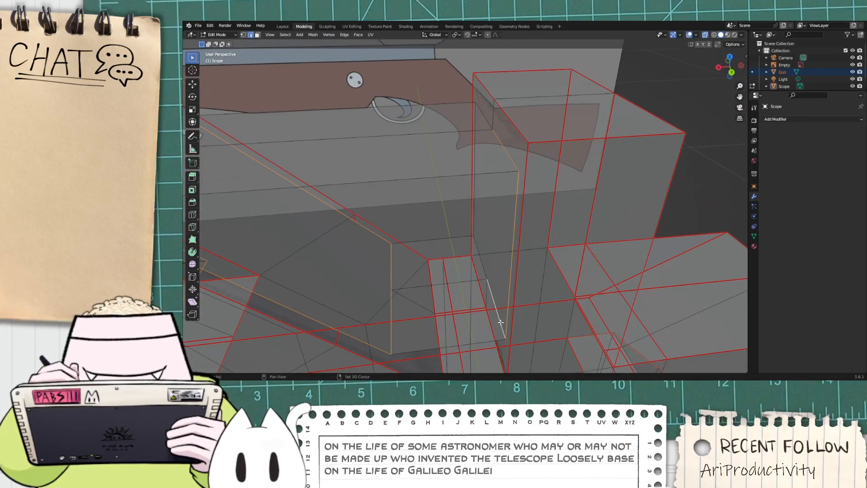
alt+shift+click(478, 247)
middle_drag(469, 245, 530, 226)
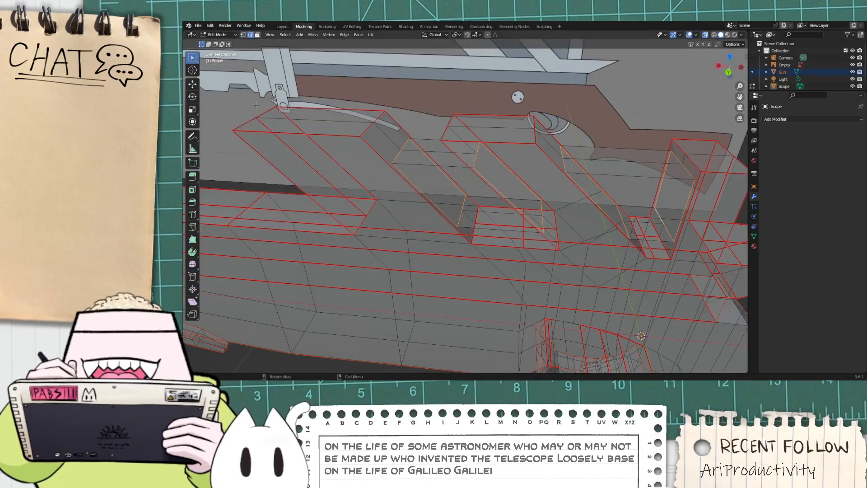
right_click(399, 158)
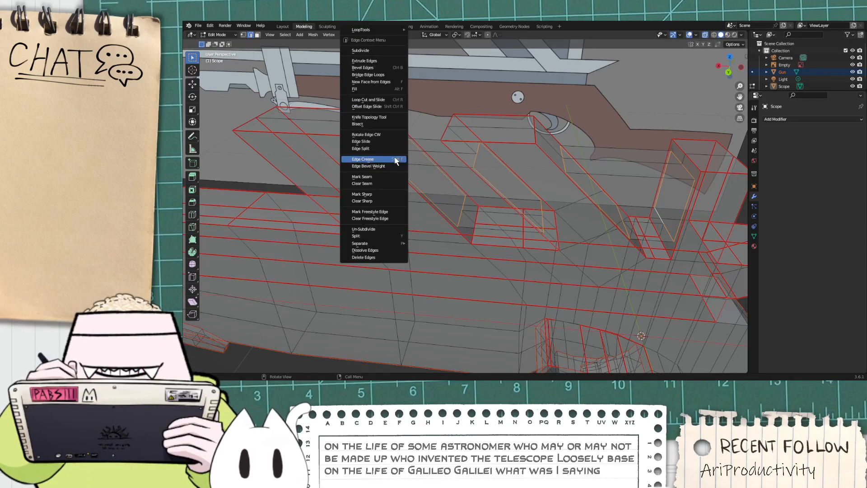
click(379, 177)
scroll(451, 193, down, 5)
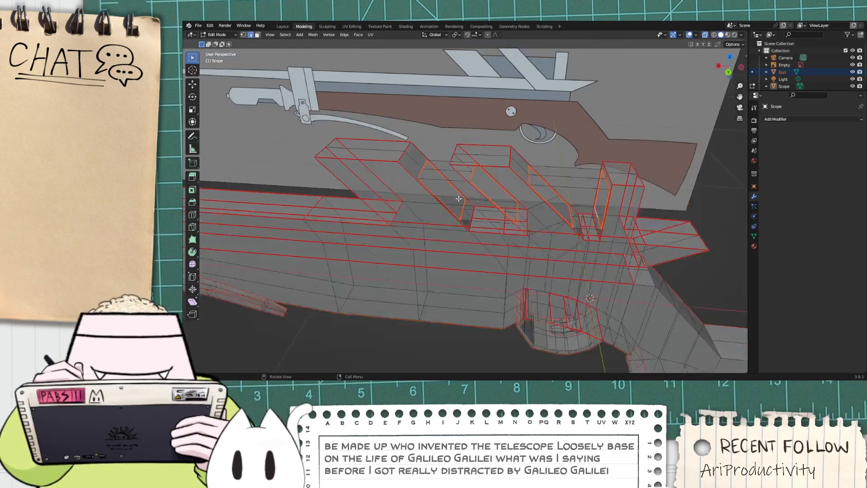
middle_drag(411, 236, 428, 211)
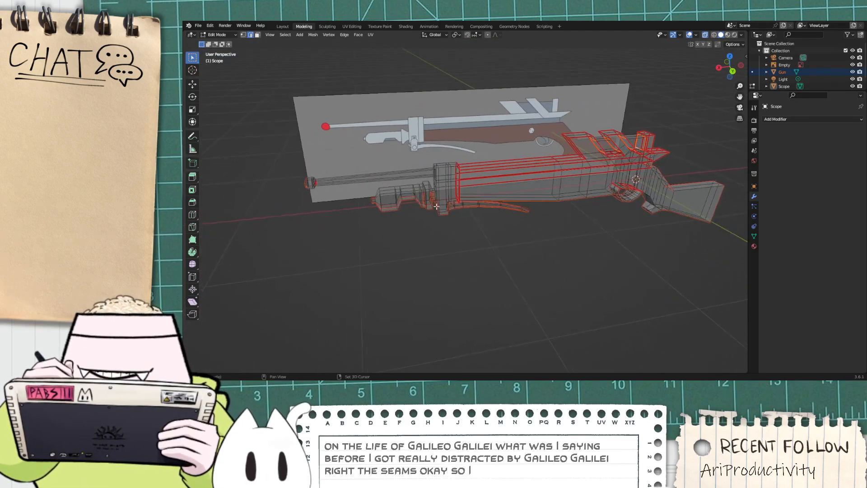
scroll(315, 190, up, 2)
scroll(315, 177, down, 2)
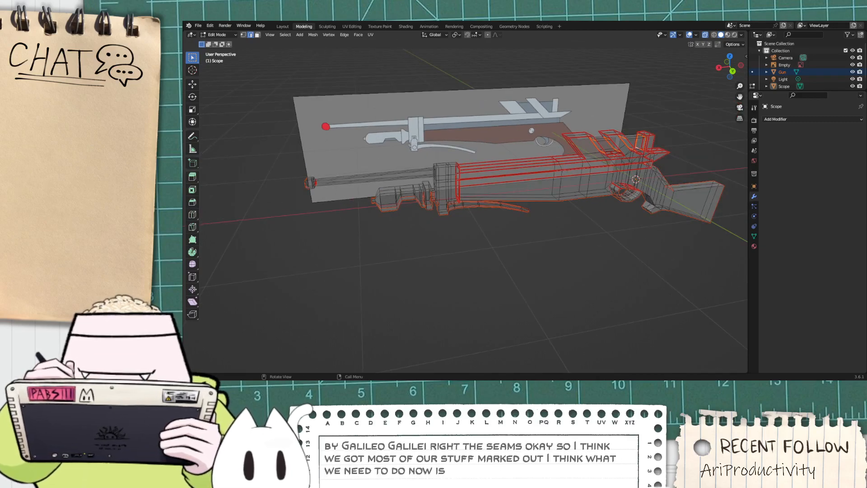
scroll(345, 173, down, 2)
scroll(345, 173, up, 6)
scroll(480, 120, down, 2)
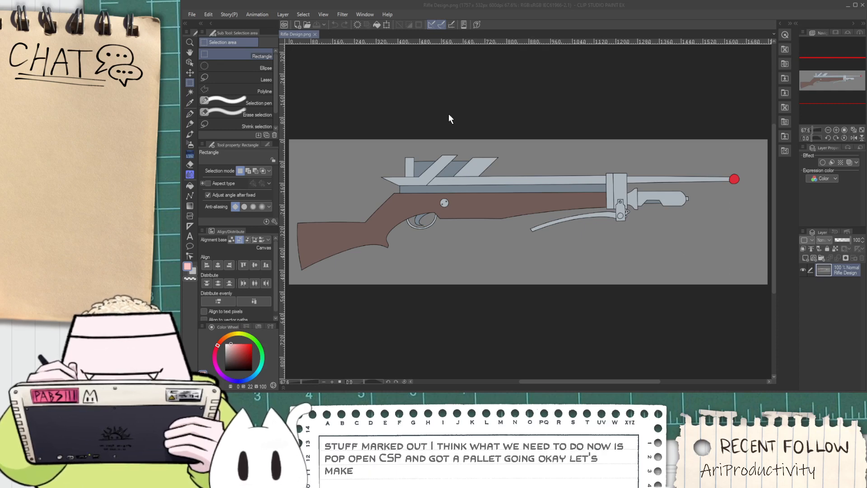
Step: In Clip Studio Paint, create a 30 × 30 px canvas at 600 dpi and sample the stock's brown from Rifle Design.png for it
key(Return)
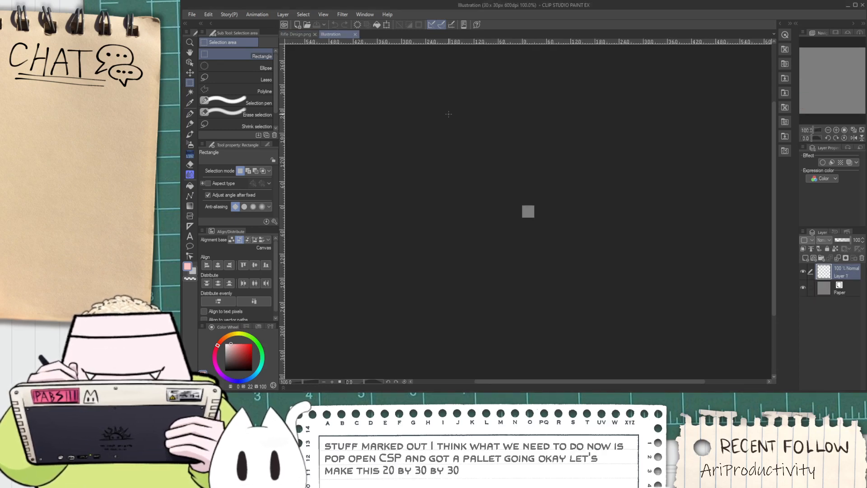
key(ctrl+0)
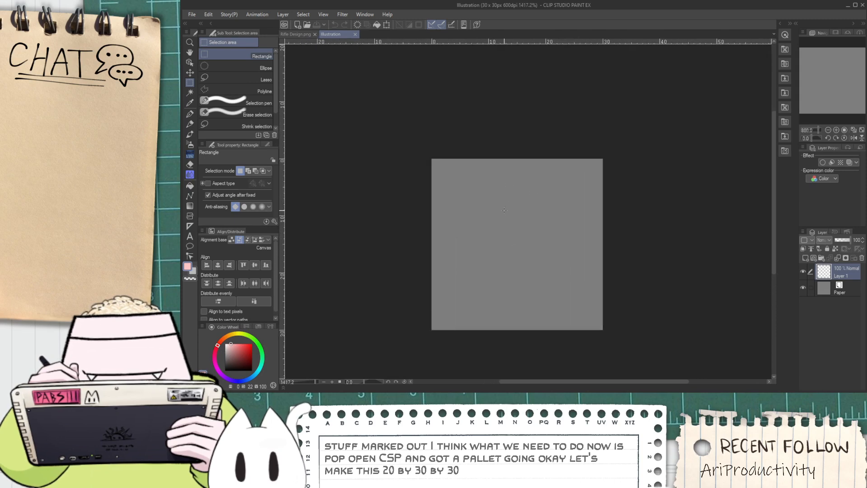
click(296, 34)
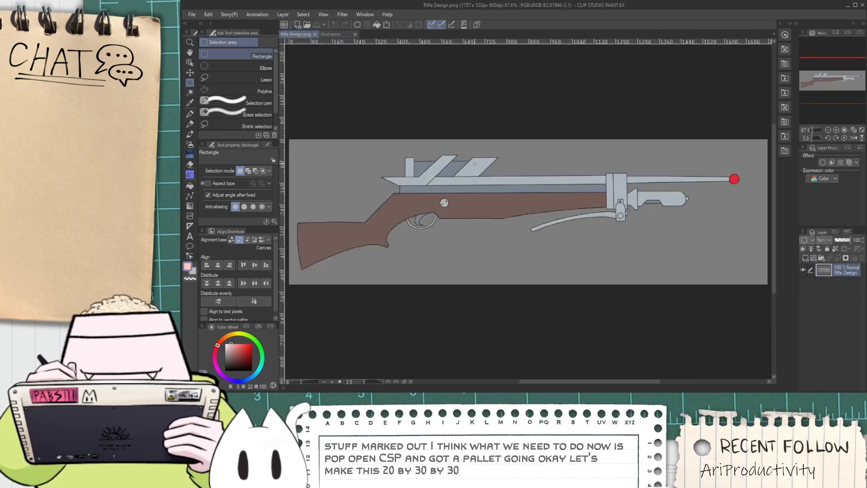
key(i)
click(518, 193)
click(331, 34)
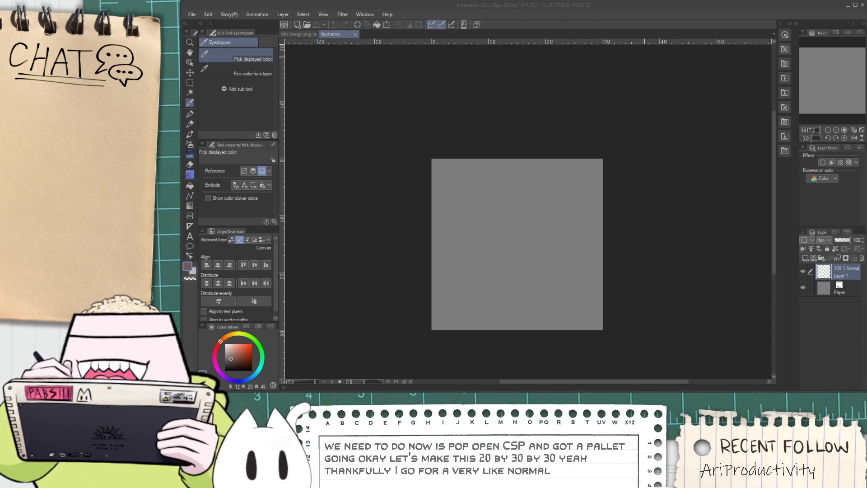
key(p)
mouse_move(397, 122)
mouse_down()
mouse_move(441, 372)
mouse_move(461, 386)
mouse_move(441, 168)
mouse_up()
key(ctrl+z)
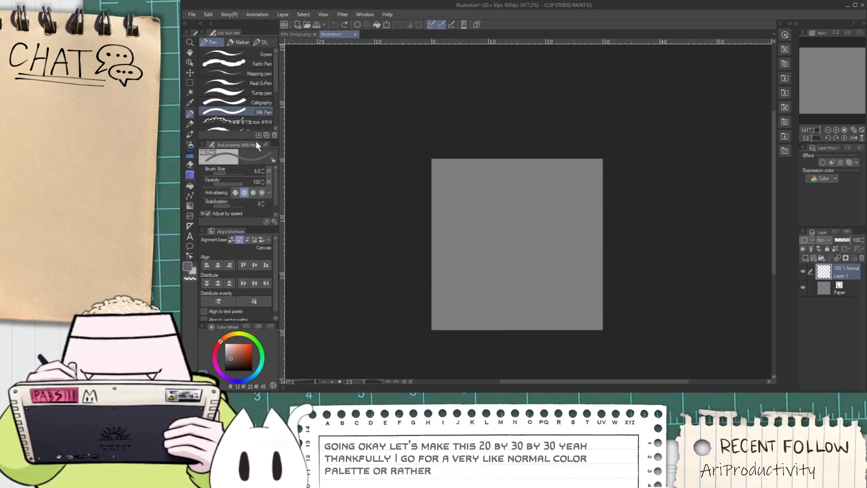
click(191, 217)
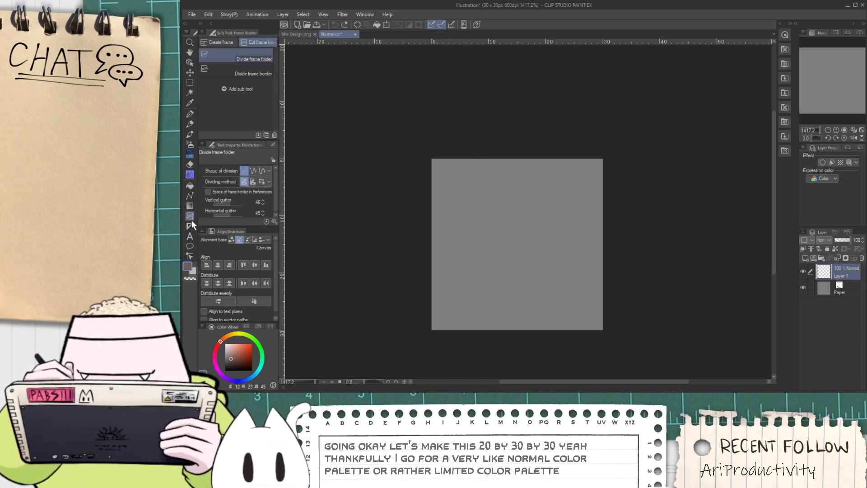
click(189, 247)
click(190, 256)
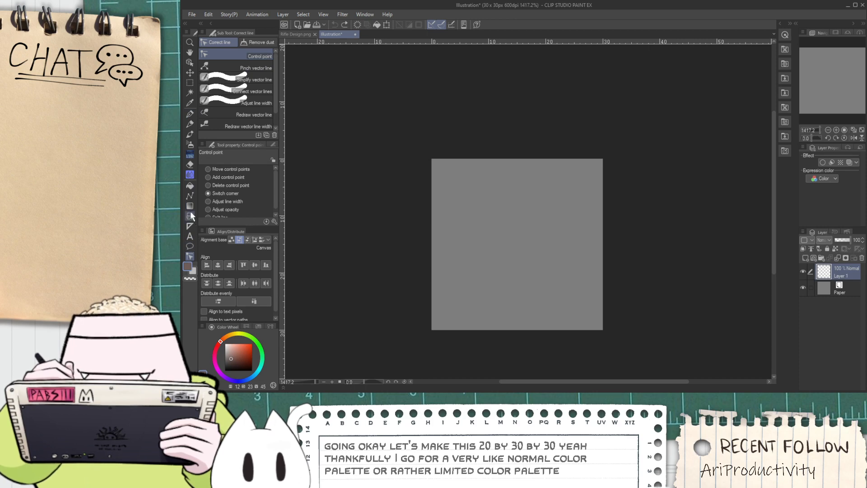
click(190, 217)
click(188, 197)
click(187, 207)
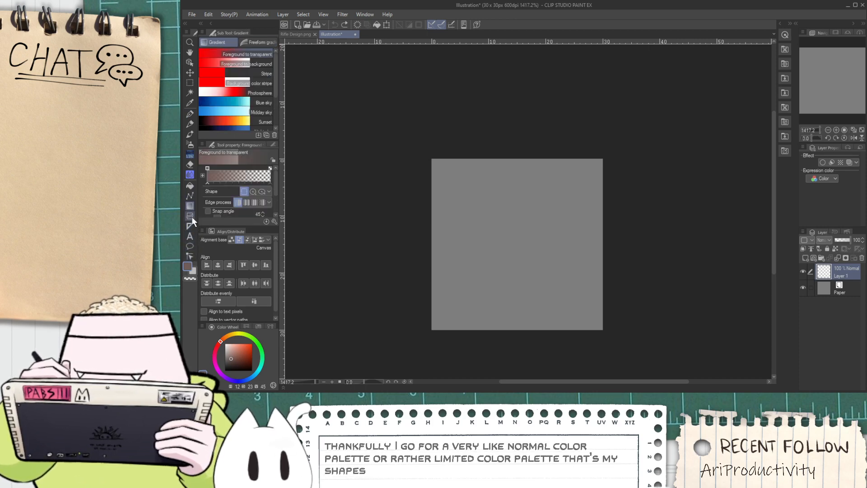
Step: Cover the whole palette canvas with the sampled brown using a filled, outline-free rectangle
click(190, 196)
click(224, 112)
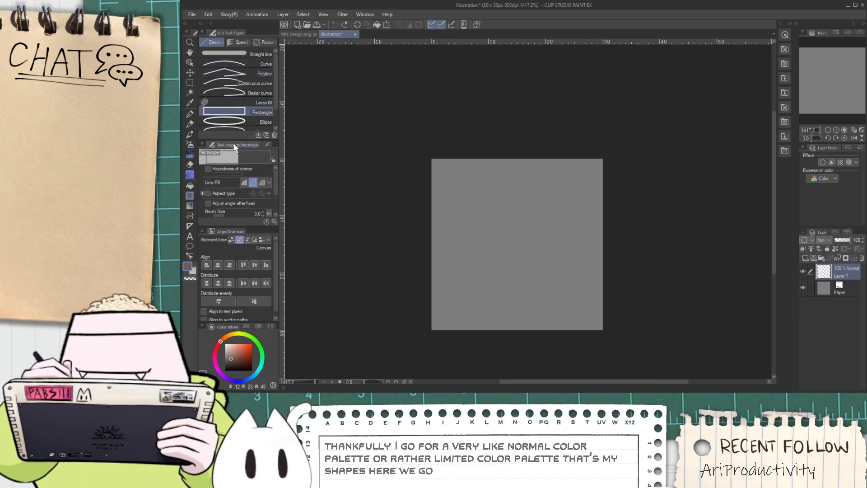
click(254, 182)
click(244, 183)
drag(373, 134, 672, 369)
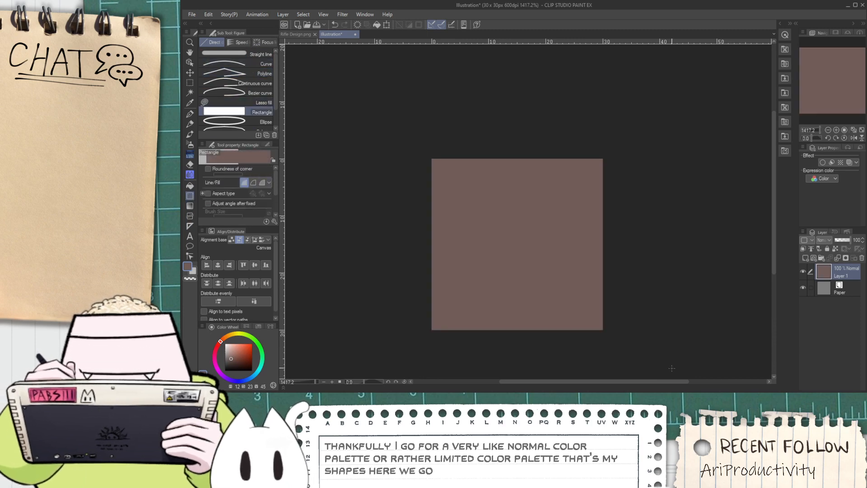
Step: Sample the darker blue-grey metal below the rifle's barrel and fill about the right 14 px of the palette canvas with it
click(297, 35)
key(i)
scroll(459, 183, up, 2)
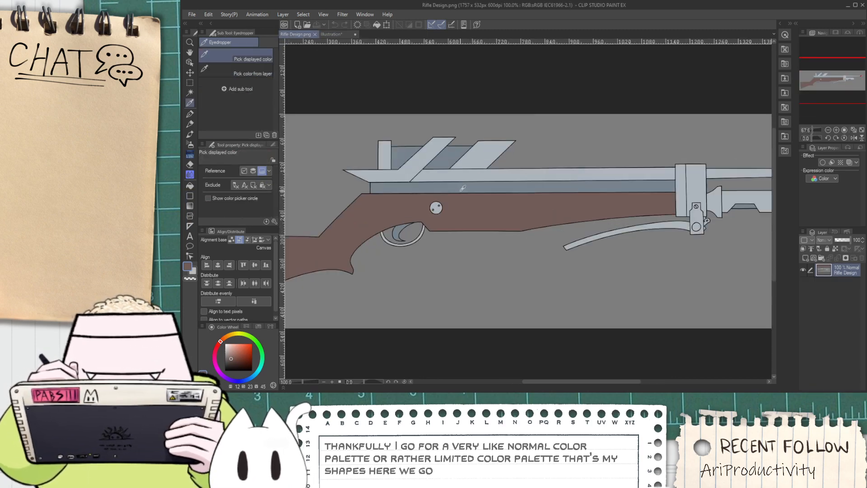
click(459, 182)
click(343, 34)
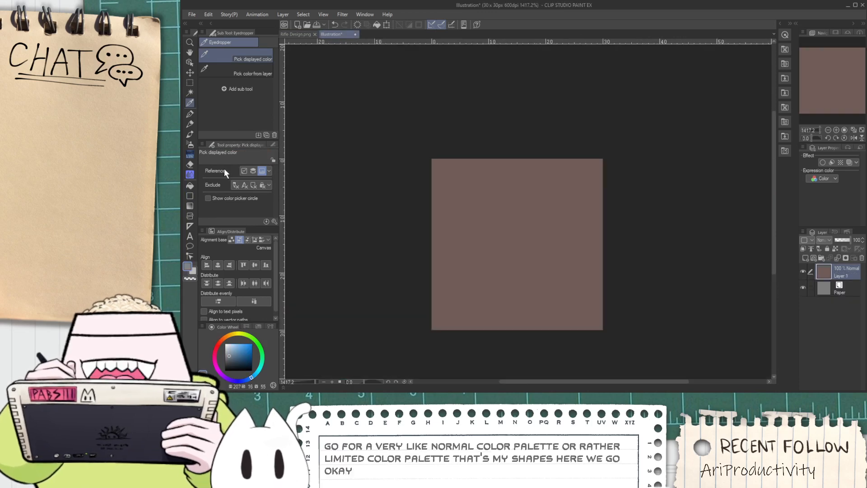
click(190, 196)
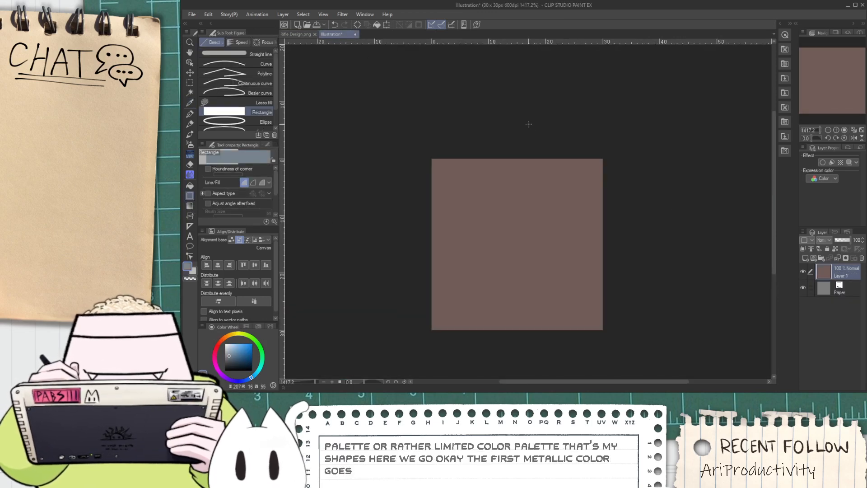
drag(523, 118, 653, 373)
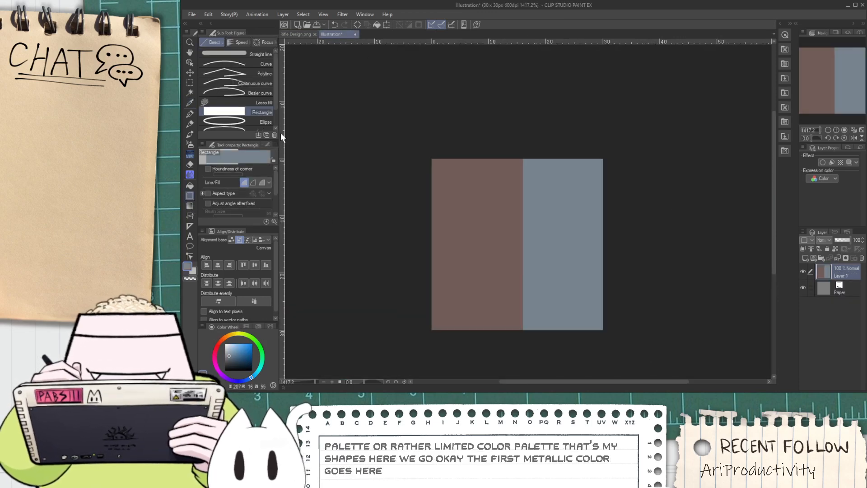
Step: Sample the lighter grey metal from the rifle design and fill about the upper 18 px of the palette's blue-grey column with it
click(283, 34)
key(i)
click(402, 169)
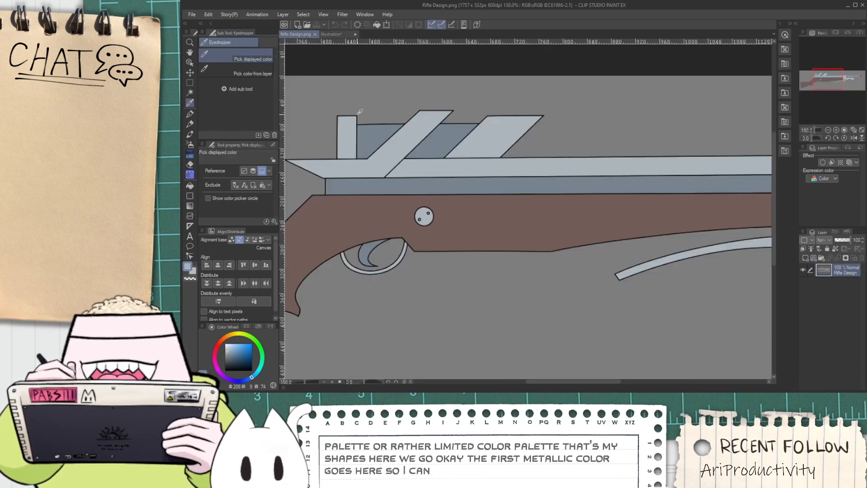
click(341, 33)
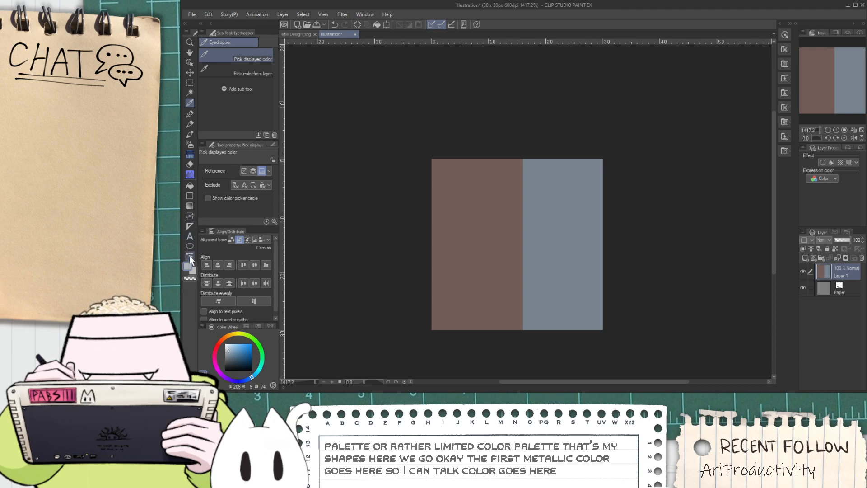
click(190, 197)
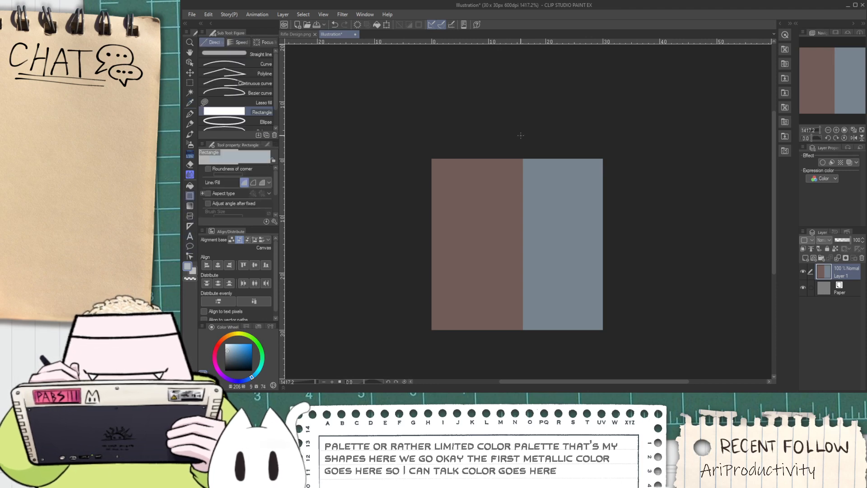
drag(521, 137, 604, 260)
scroll(600, 248, up, 1)
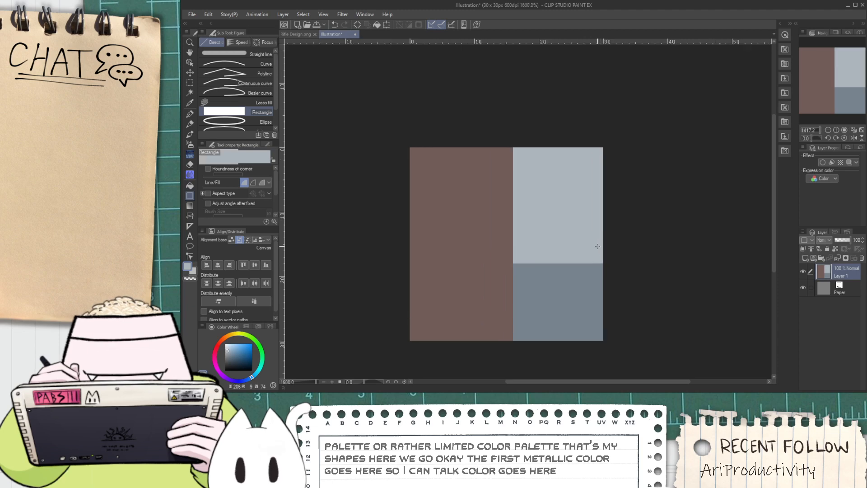
Step: Sample the red of the ball at the barrel's tip and fill about the top 9 px of the palette's light grey block with it
click(298, 35)
key(space)
drag(695, 165, 208, 186)
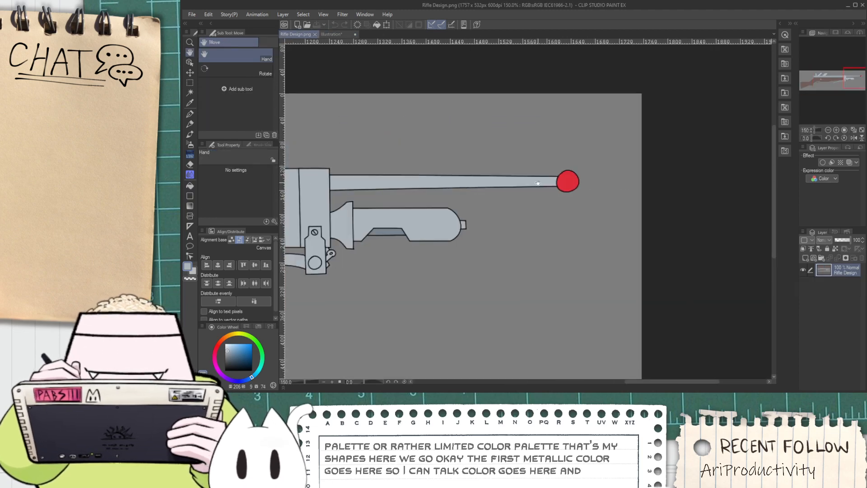
scroll(555, 180, up, 4)
key(i)
click(555, 174)
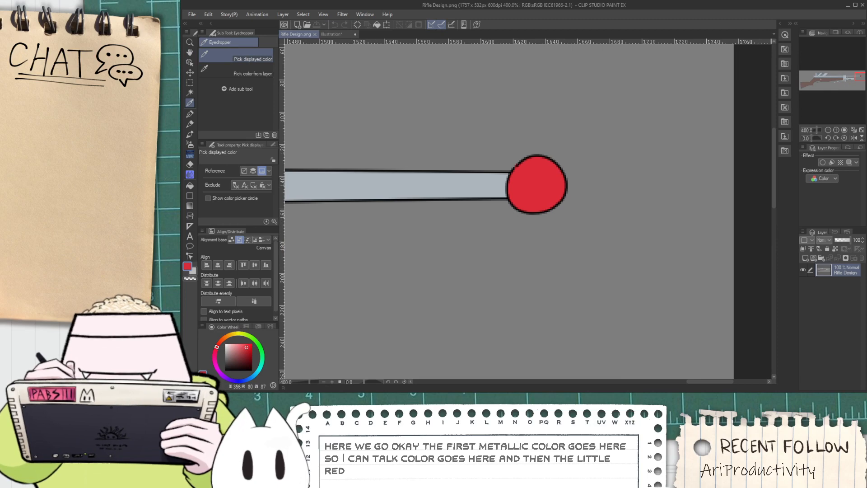
click(331, 34)
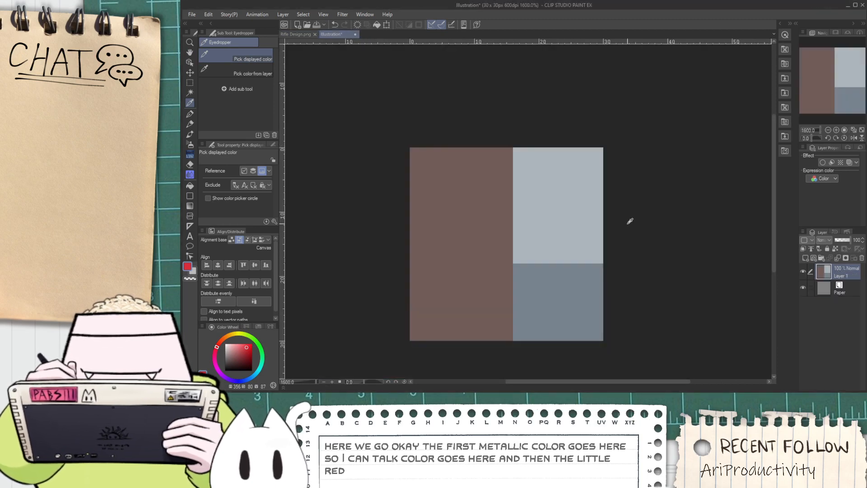
click(189, 195)
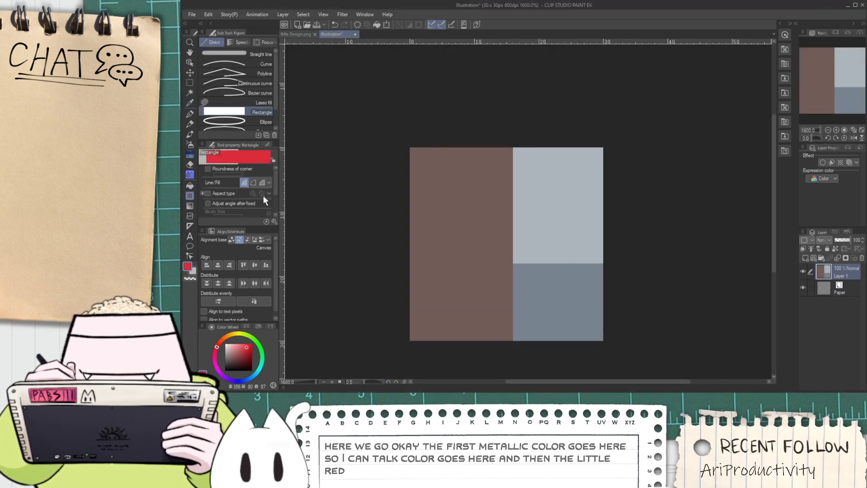
drag(511, 137, 605, 200)
Step: Save the finished colour palette as Rifle Texture.png and close the file
scroll(605, 202, down, 2)
scroll(630, 208, up, 2)
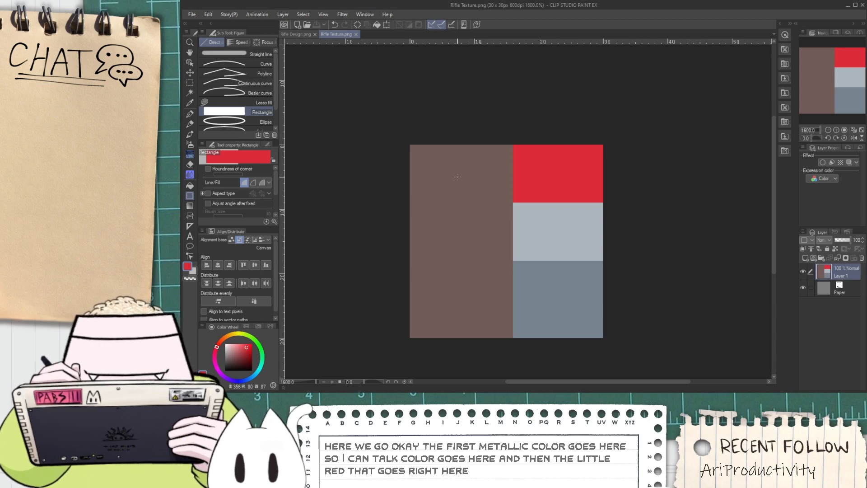
click(356, 35)
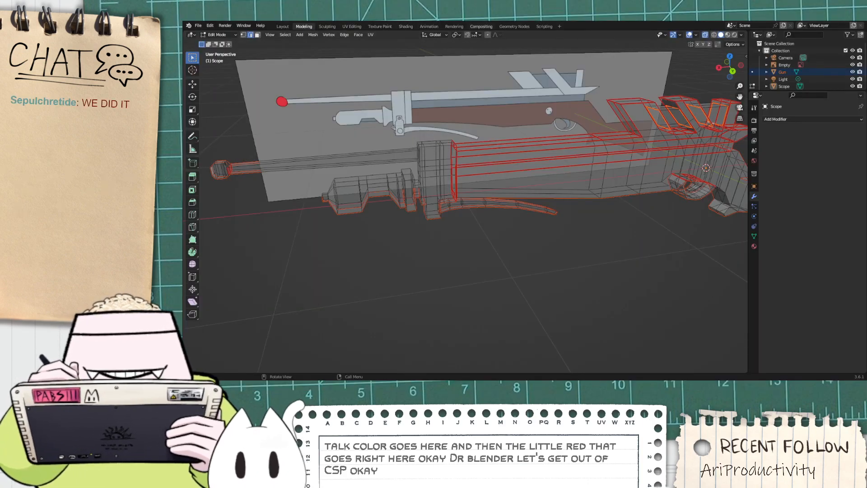
Step: Try to load the rifle texture from the MyArt folder into the material's Image Texture node in the Shading workspace
click(406, 27)
scroll(515, 254, down, 3)
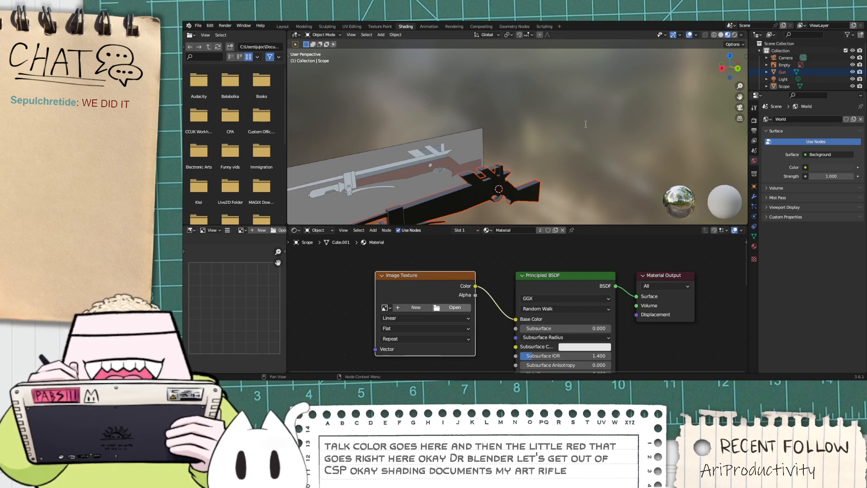
click(652, 299)
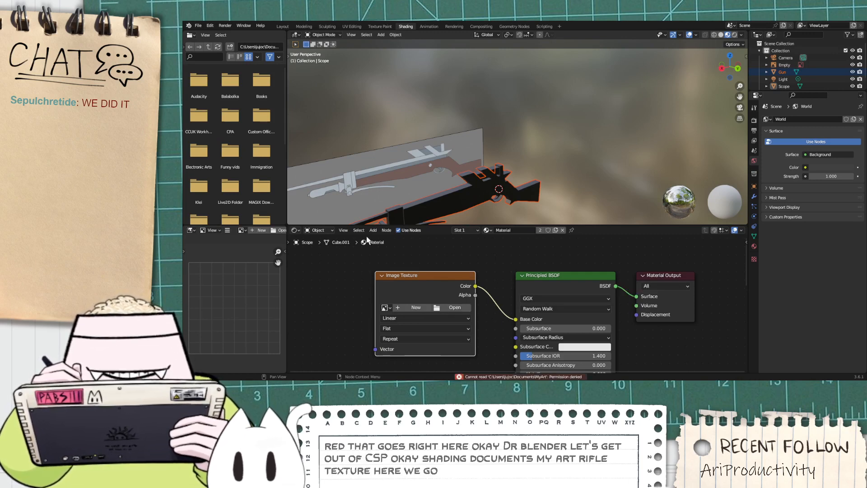
scroll(429, 307, down, 1)
scroll(434, 315, down, 3)
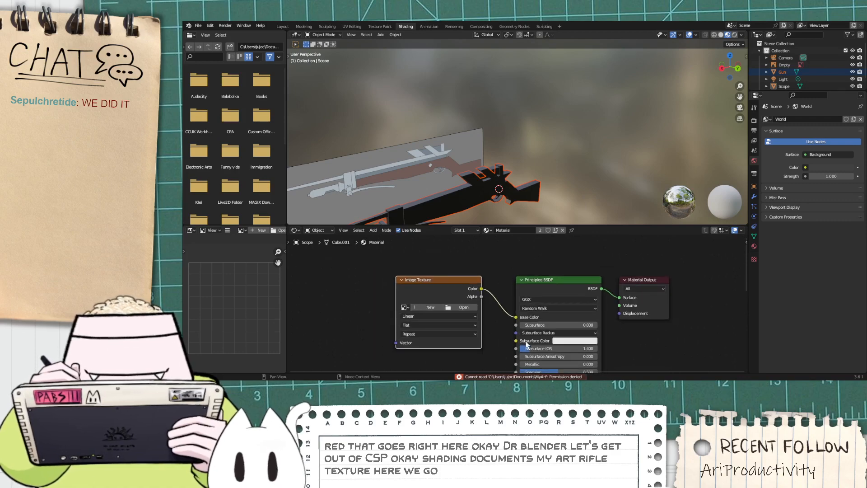
Step: Open the UV Editing workspace and set the mesh selection mode to faces
click(352, 26)
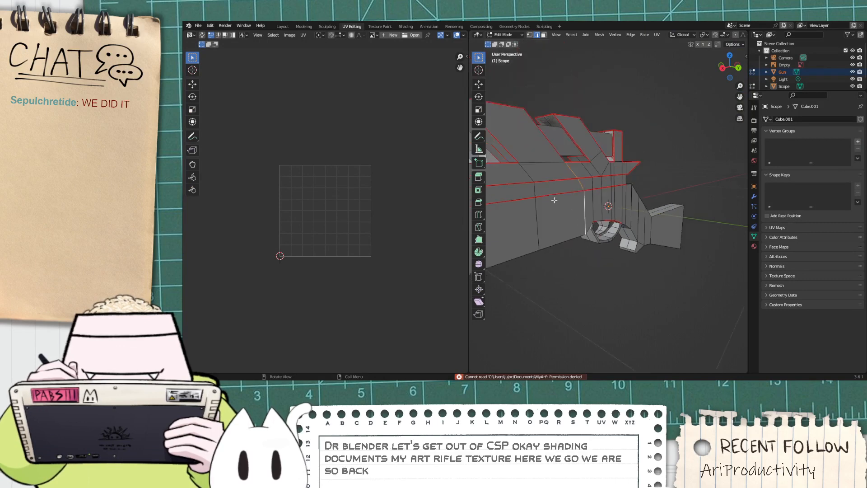
shift+click(536, 206)
right_click(530, 232)
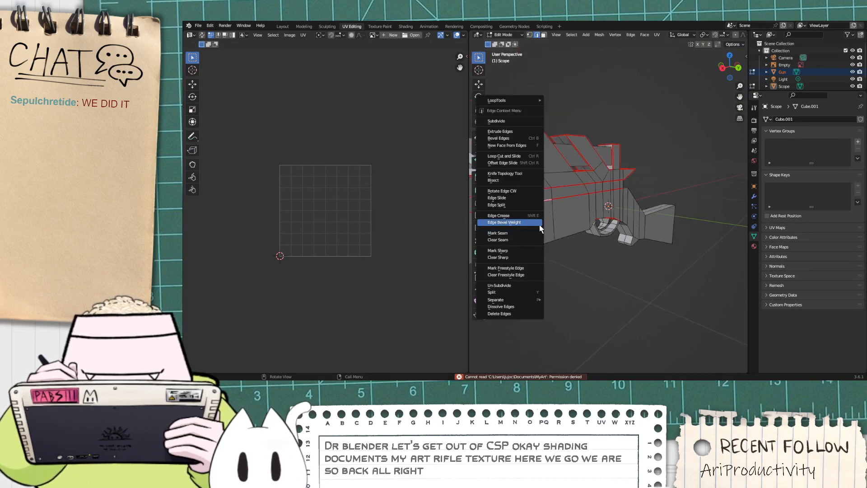
key(Escape)
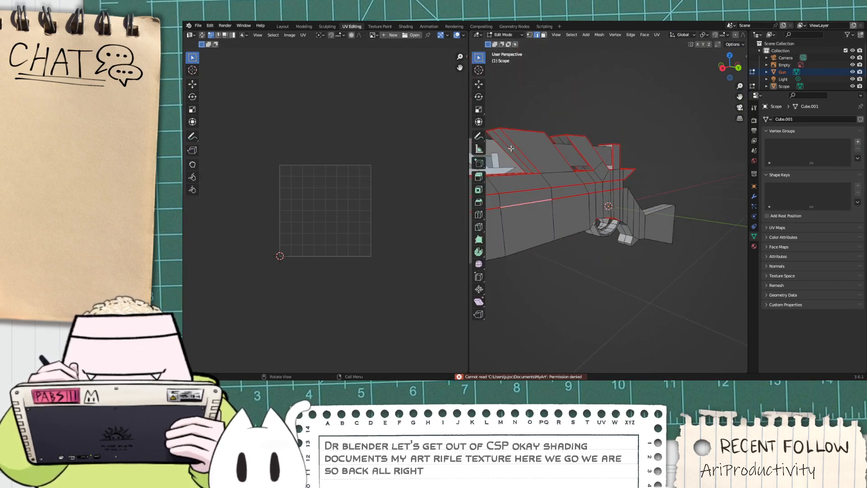
click(545, 36)
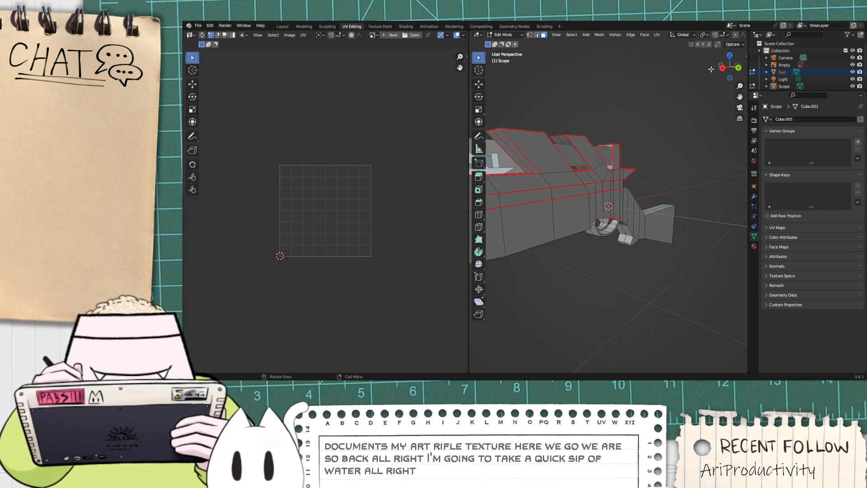
Step: Select the large face on the rifle body's lower side and check its face operations for a selection option
click(523, 238)
scroll(523, 237, up, 3)
scroll(518, 226, down, 1)
scroll(518, 226, down, 3)
right_click(518, 227)
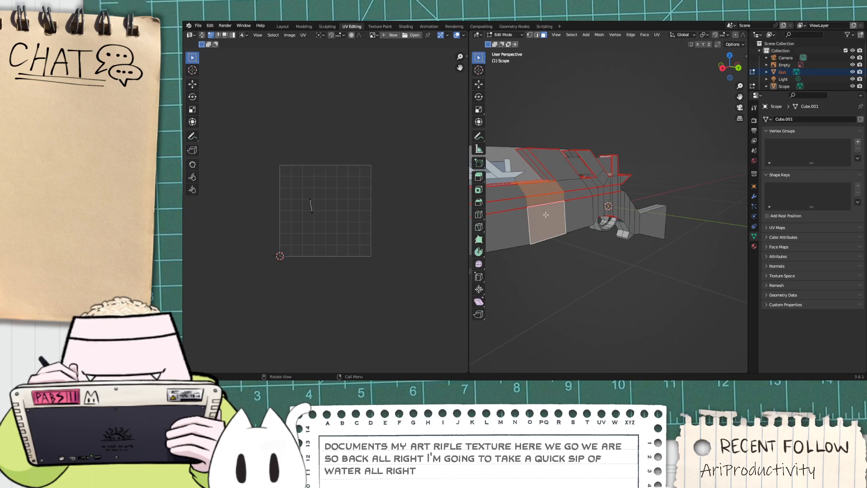
right_click(547, 219)
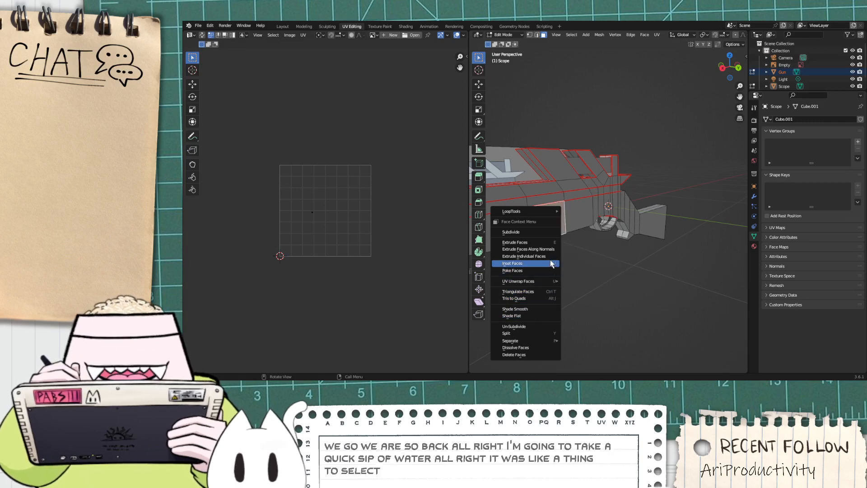
key(Escape)
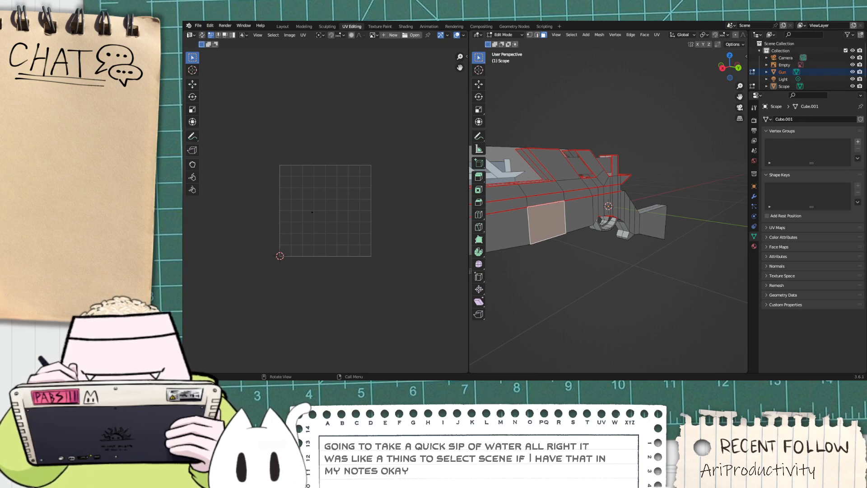
Step: Try selecting the side panel of the rifle body by face loops and by linked faces
alt+click(549, 212)
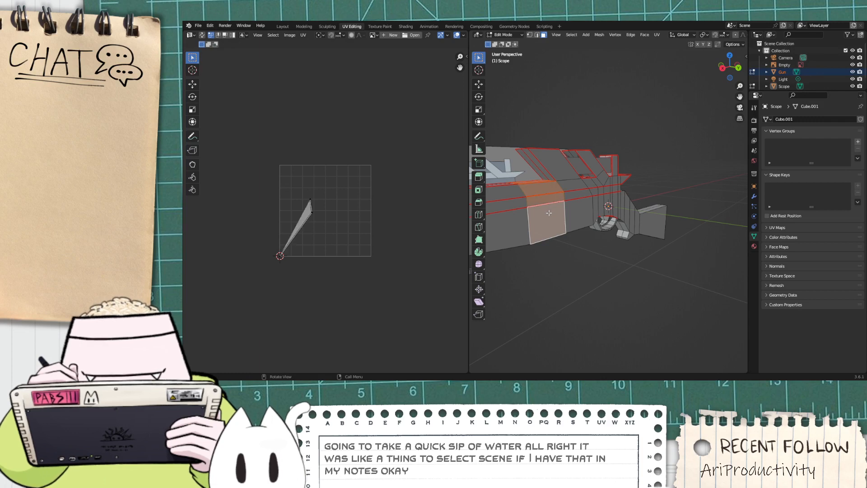
key(a)
alt+click(574, 221)
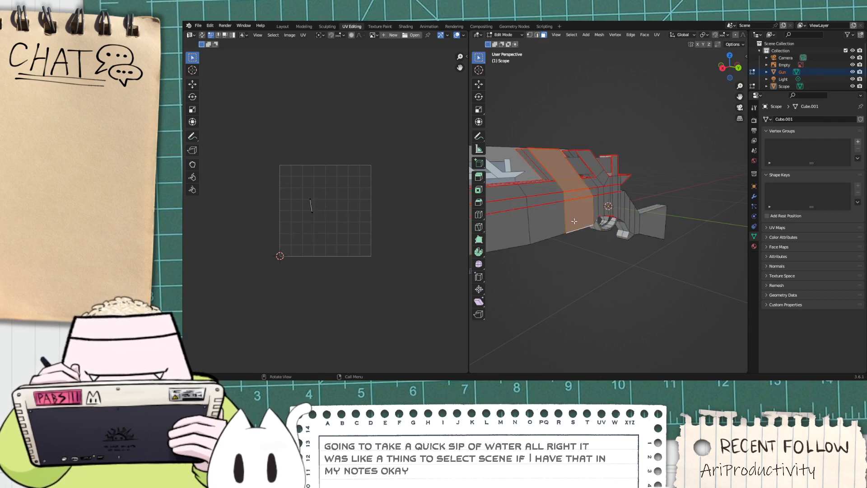
click(551, 223)
key(ctrl+l)
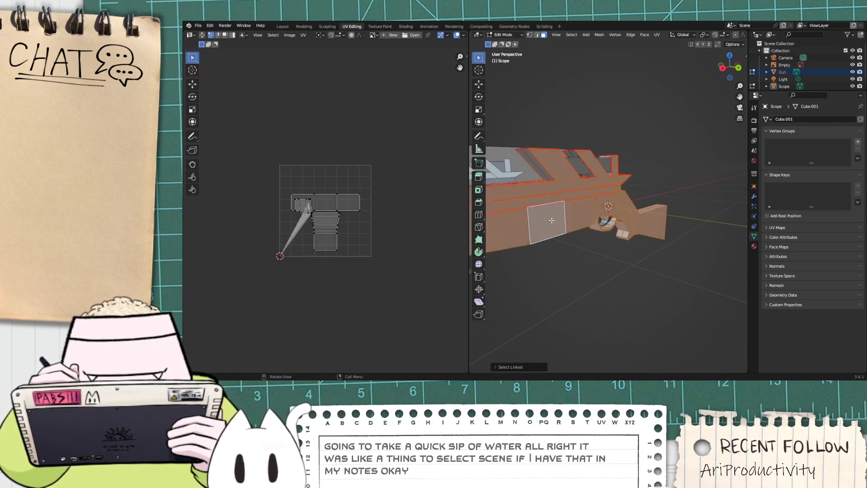
Step: Browse the UV unwrap and face operations with a side face, the grip loop and the whole mesh selected
middle_drag(557, 216, 560, 213)
click(560, 212)
right_click(560, 213)
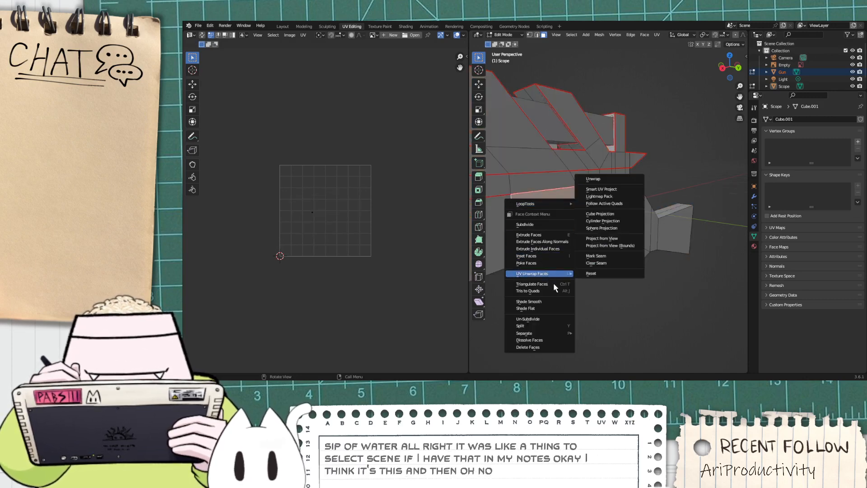
alt+click(652, 227)
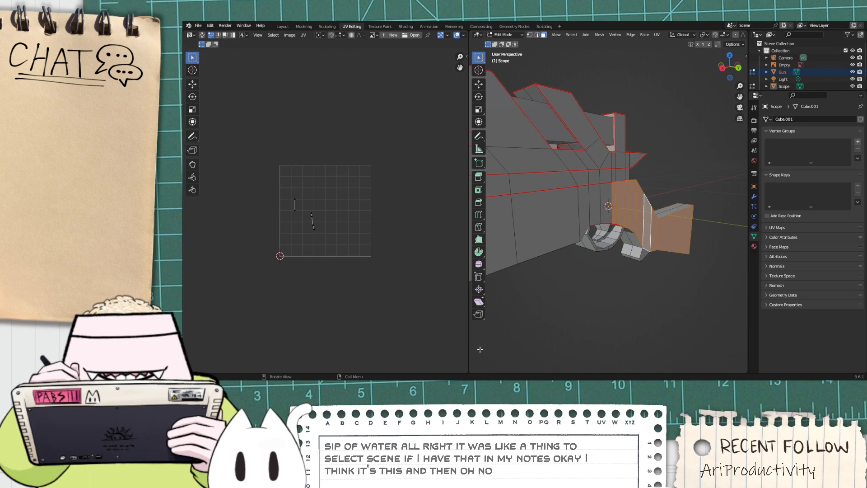
key(a)
right_click(643, 221)
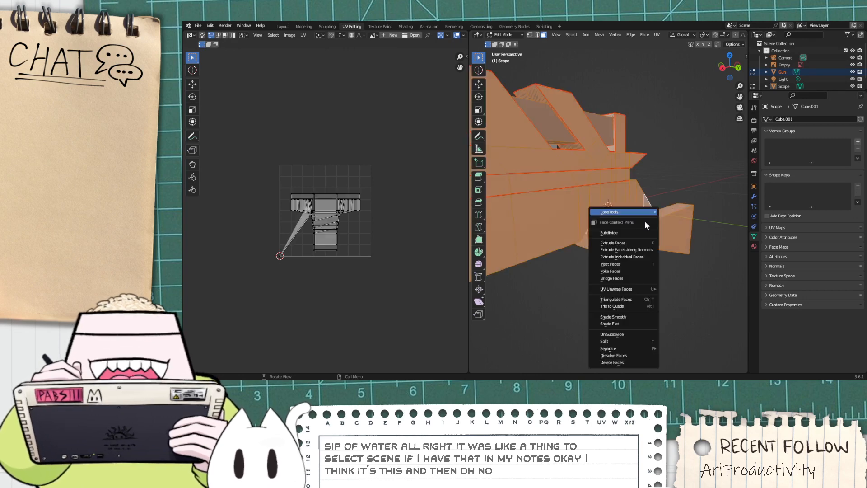
Step: Try selecting the run of faces along the body's lower side below the seam
click(564, 208)
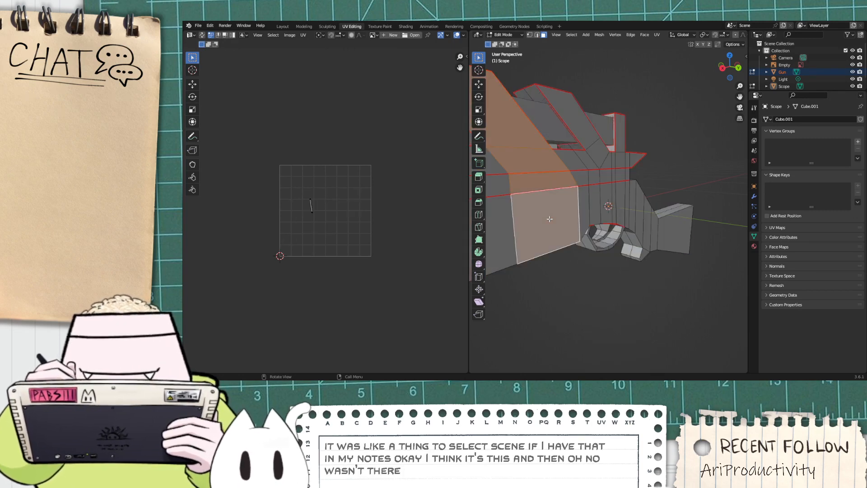
click(596, 205)
right_click(597, 206)
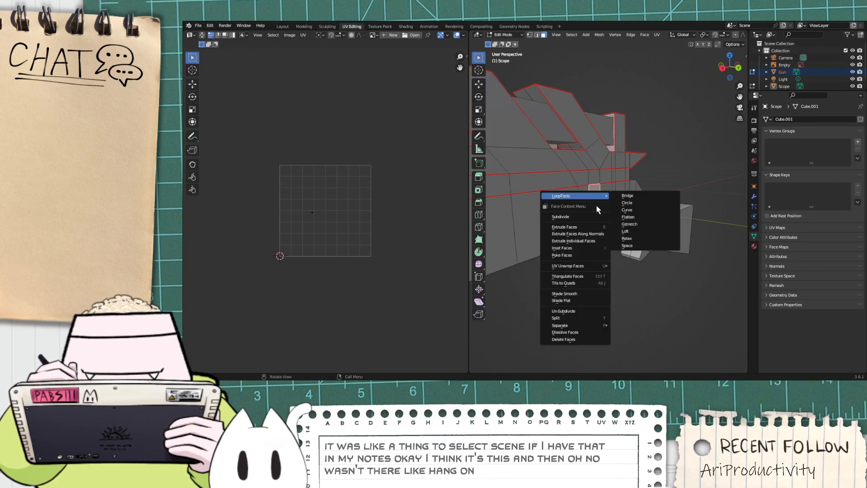
click(540, 230)
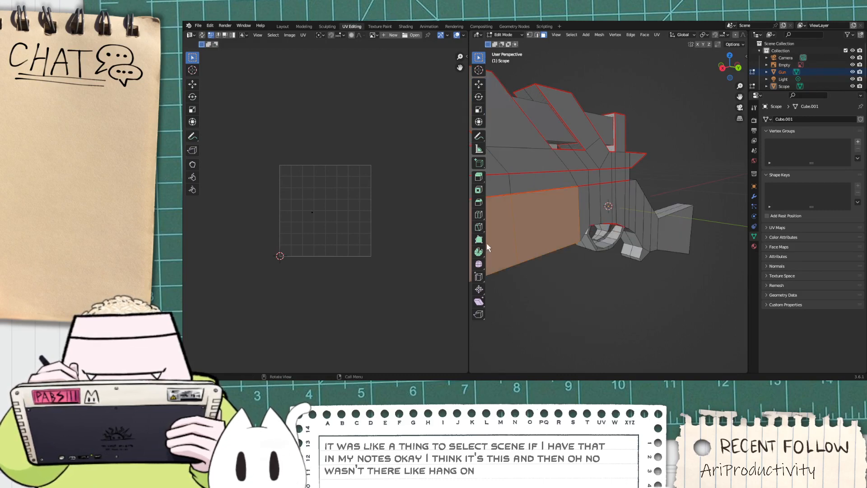
right_click(541, 230)
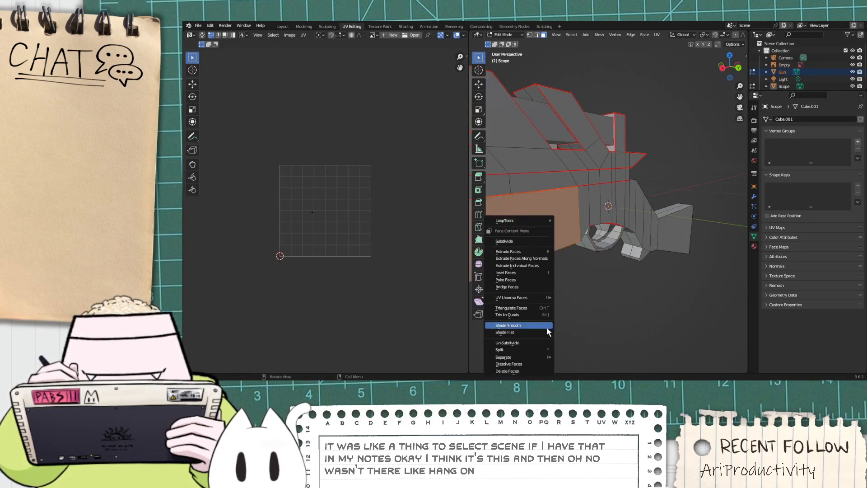
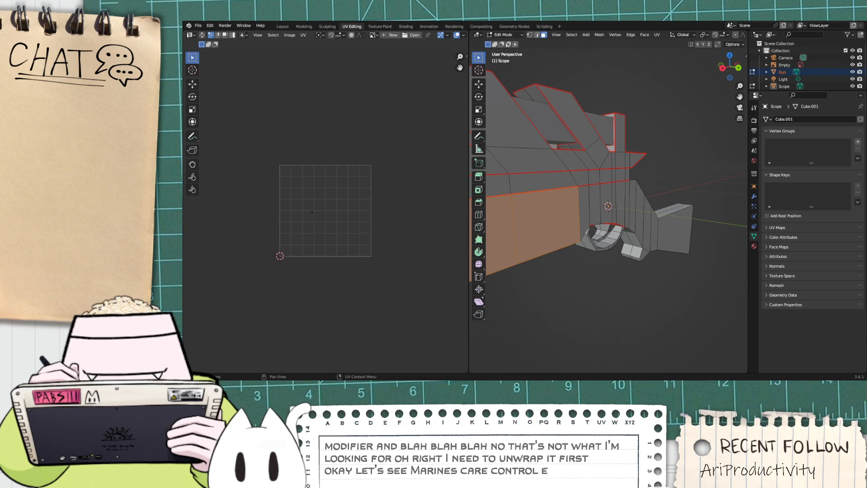
Step: Select all faces of the rifle and unwrap them with Unwrap
key(a)
key(a)
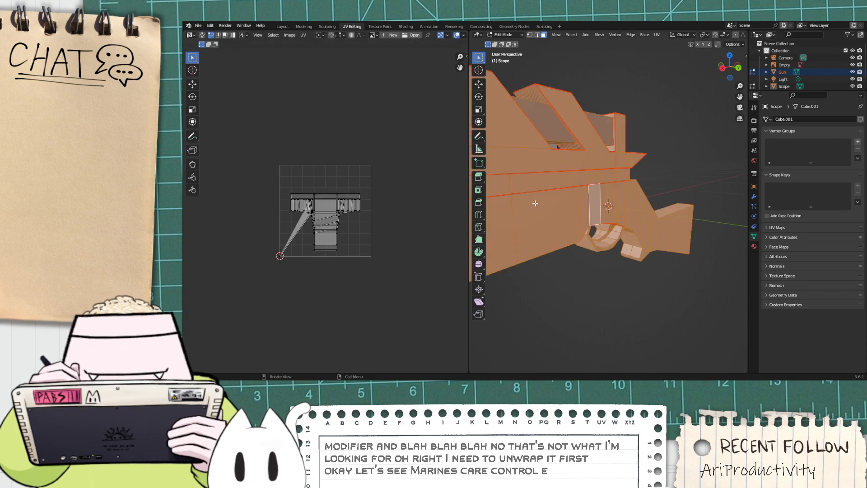
right_click(535, 217)
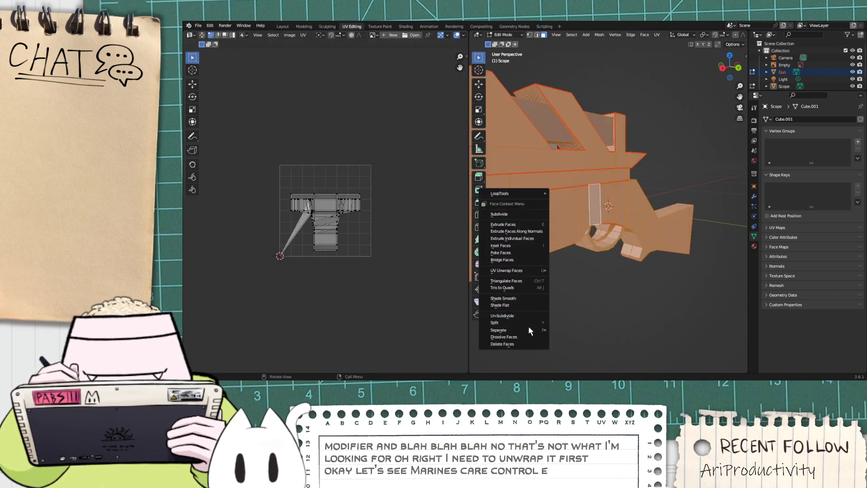
click(657, 35)
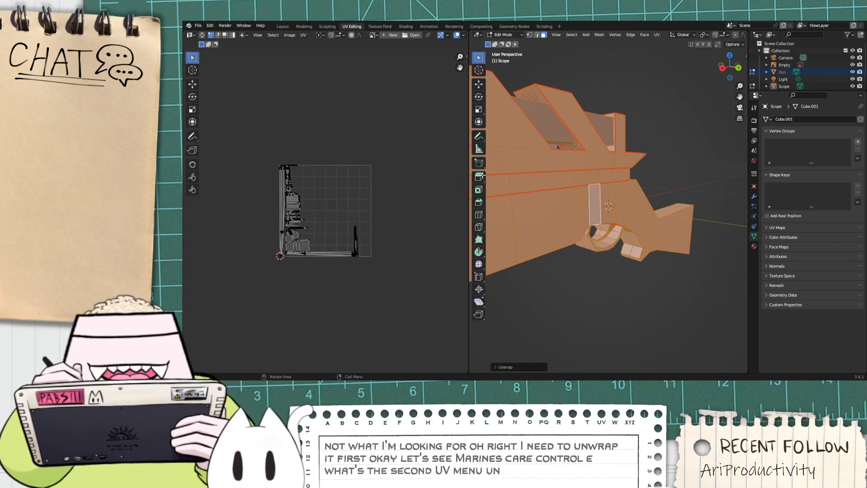
Step: Try selecting connected side faces and face loops up to the grip to see their UV islands
click(521, 226)
double_click(520, 226)
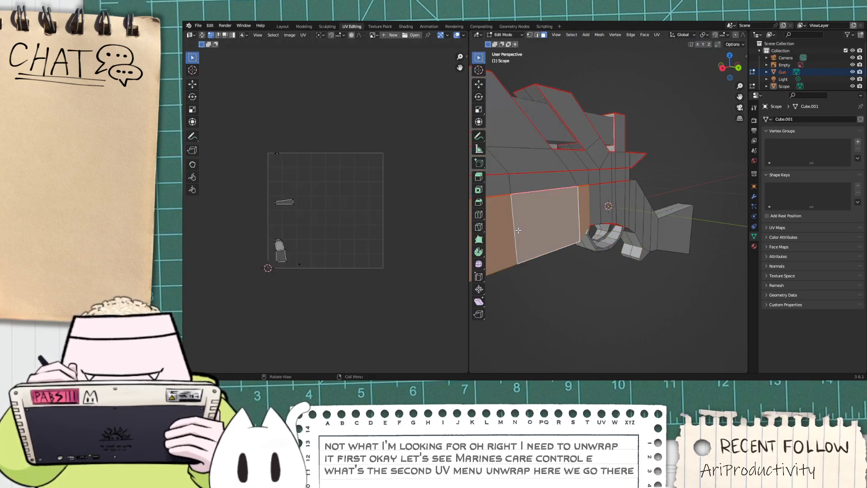
scroll(588, 221, up, 1)
right_click(588, 221)
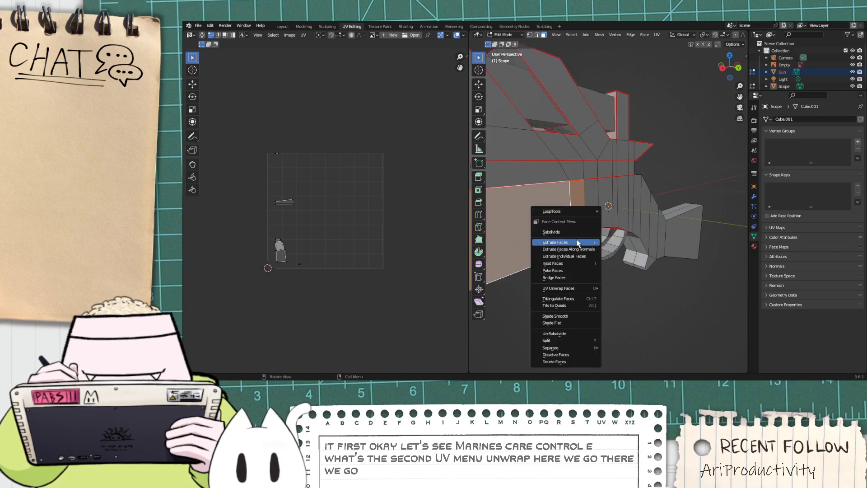
click(529, 239)
alt+click(569, 197)
alt+click(613, 203)
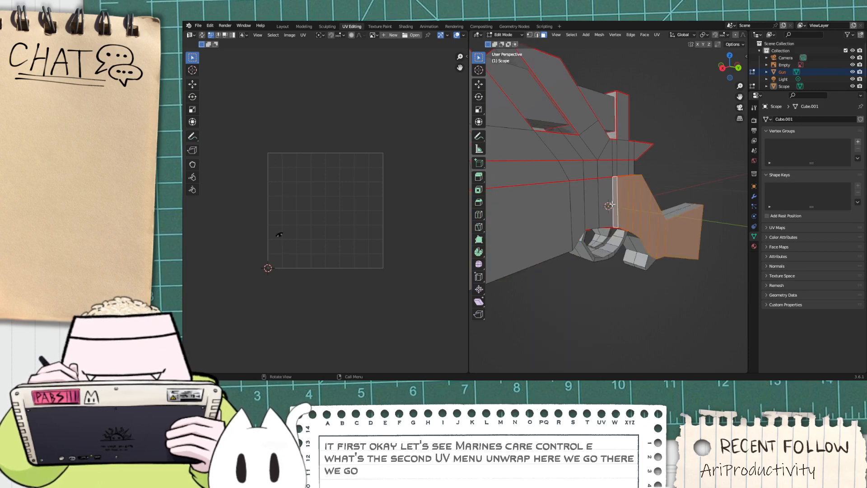
Step: Replace the selection with only the large face on the body's lower side ahead of the trigger guard
key(a)
right_click(596, 210)
key(Escape)
click(564, 235)
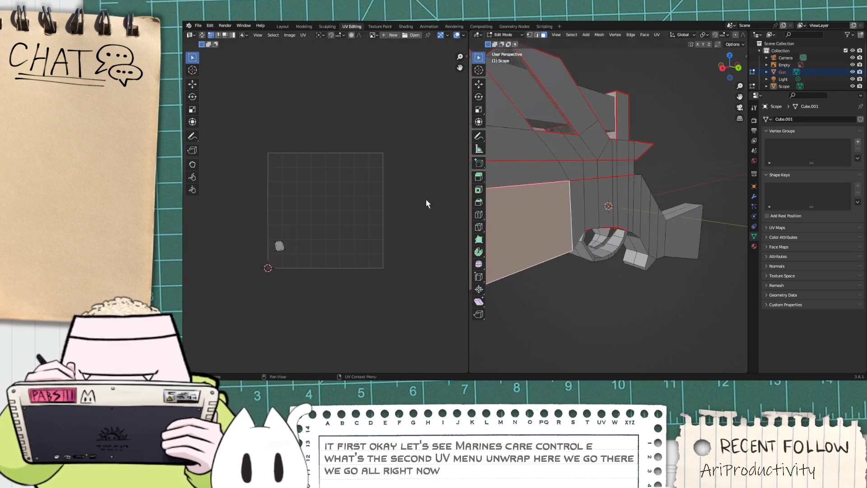
Step: Display the existing image Rifle Design.png in the UV editor
click(393, 35)
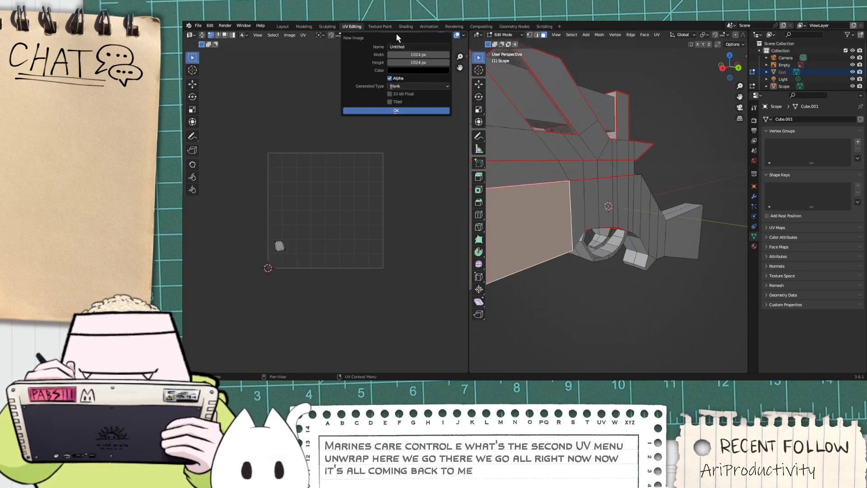
click(373, 35)
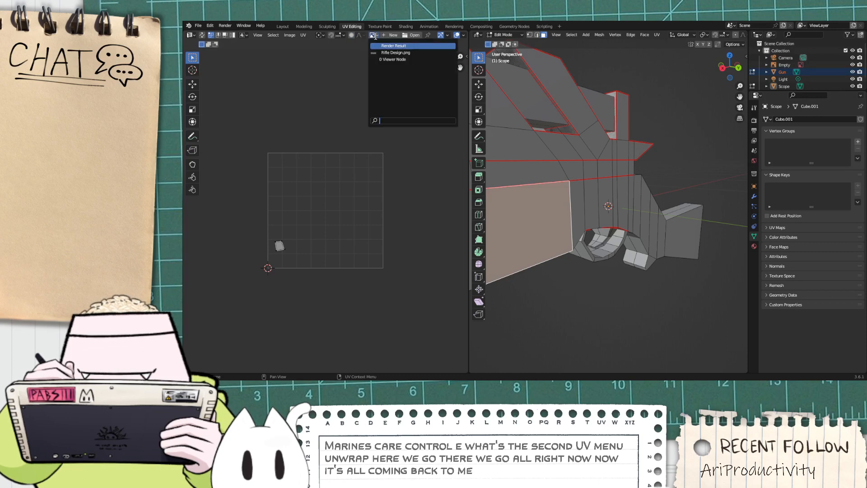
click(387, 53)
scroll(379, 97, down, 5)
scroll(370, 113, up, 3)
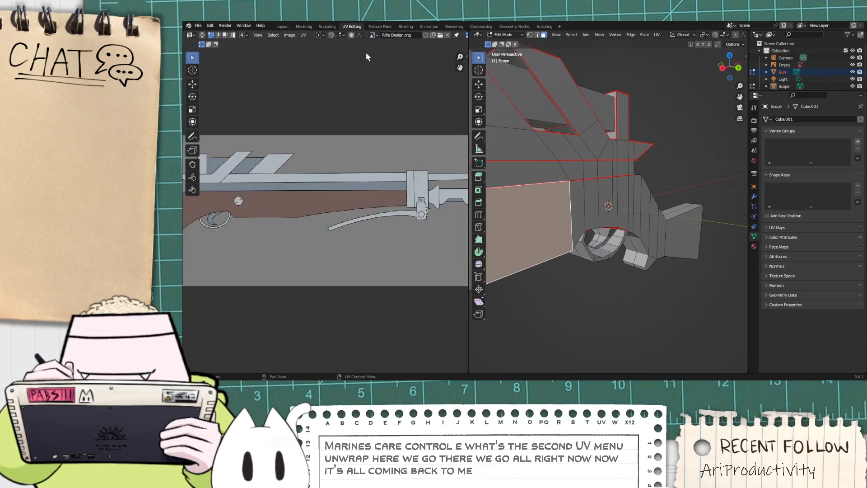
Step: Switch the UV editor's displayed image to Render Result
click(374, 35)
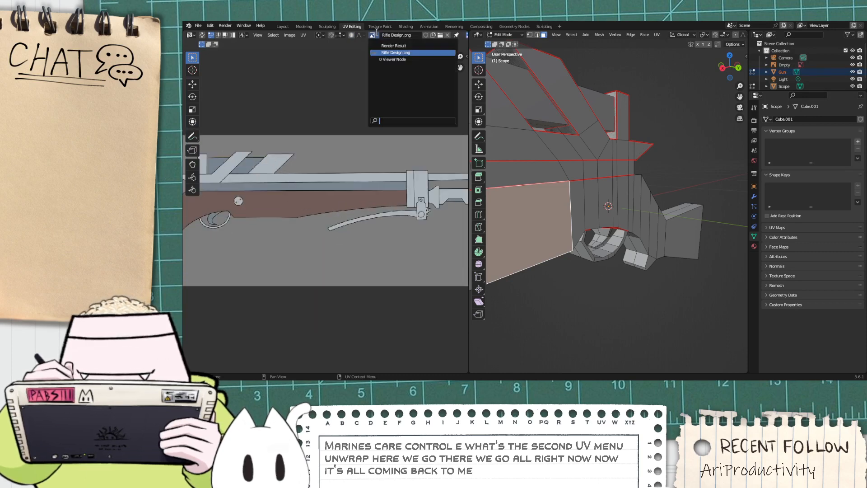
click(386, 46)
scroll(385, 51, down, 4)
scroll(383, 58, up, 2)
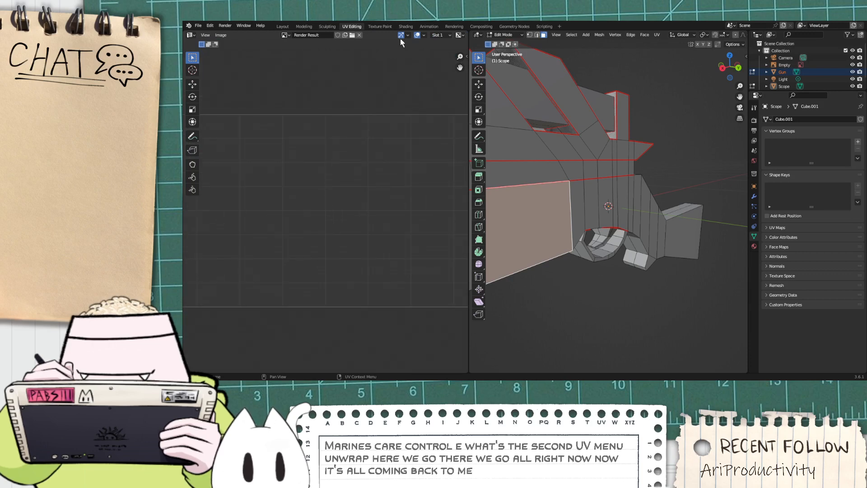
click(284, 35)
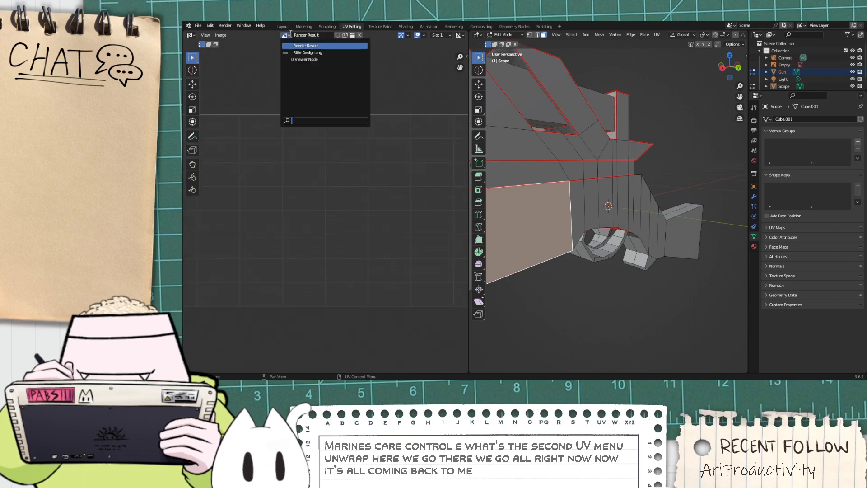
click(315, 46)
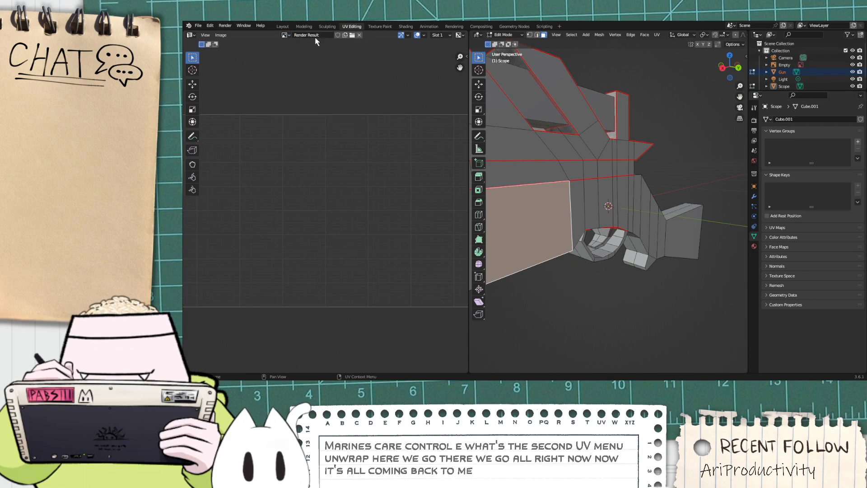
Step: Switch the UV editor's displayed image to Viewer Node, with the grip and stock side faces selected
click(330, 27)
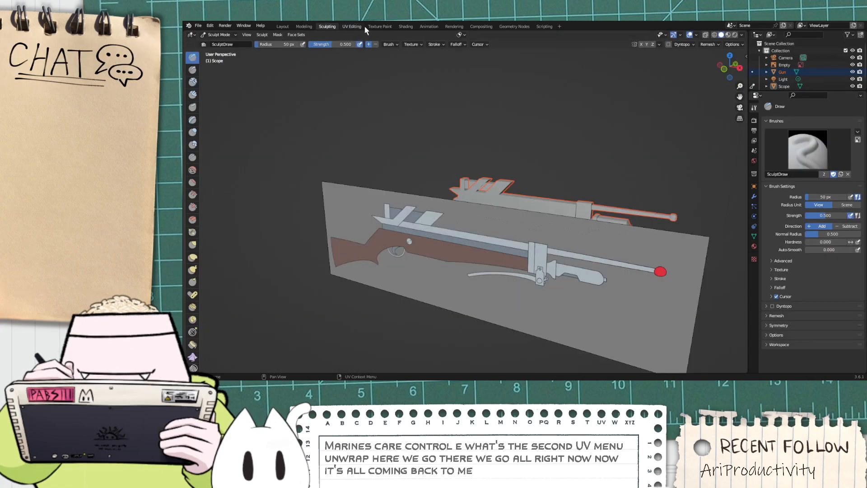
click(360, 27)
scroll(394, 77, down, 4)
scroll(330, 156, up, 2)
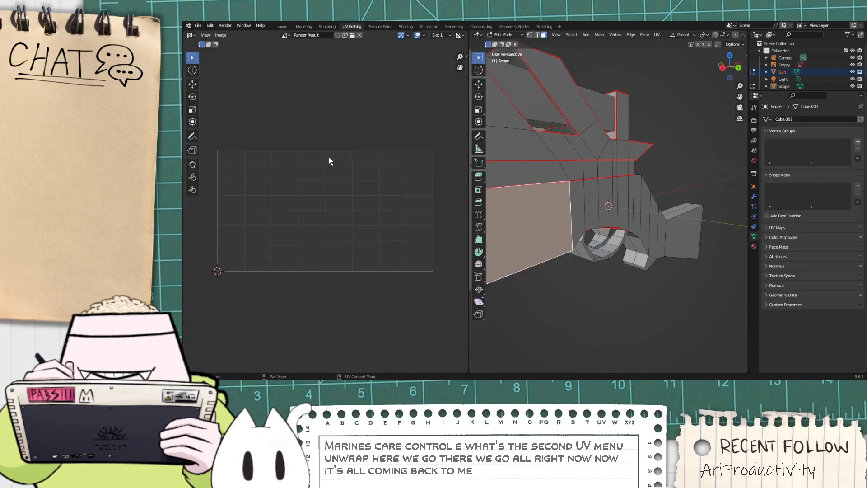
alt+click(613, 196)
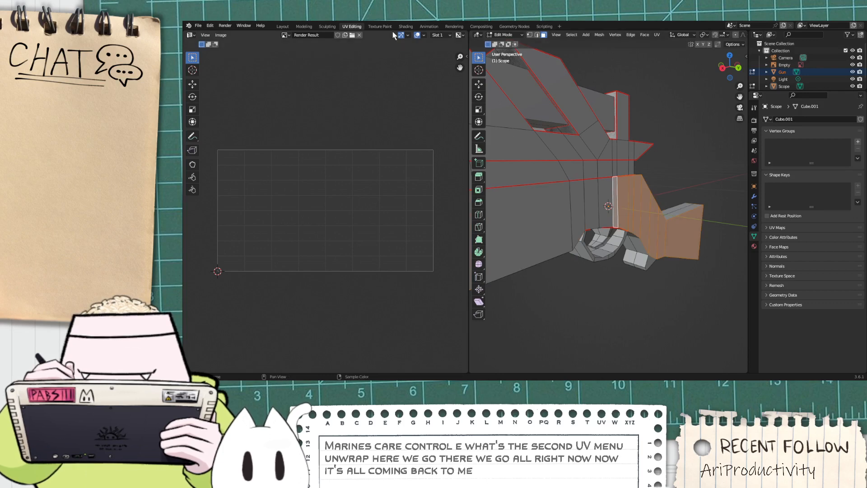
click(290, 33)
click(308, 59)
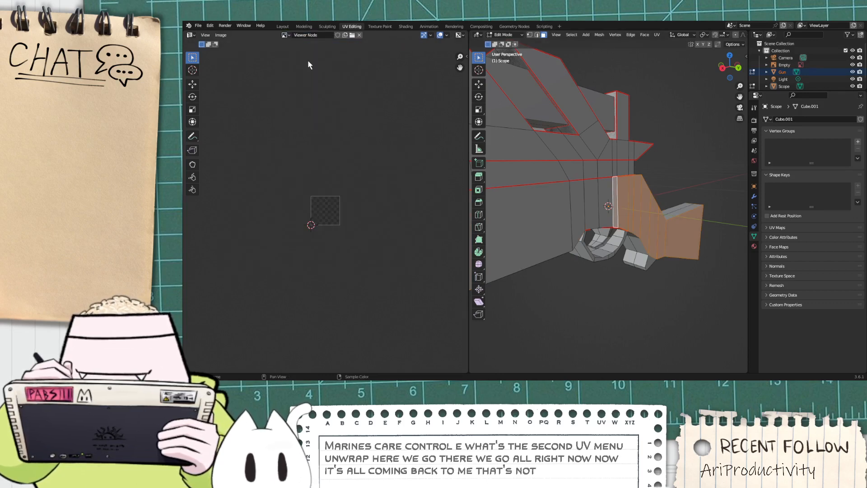
Step: Select the small side face above the trigger guard and unlink the displayed image from the UV editor
scroll(301, 213, up, 5)
click(576, 176)
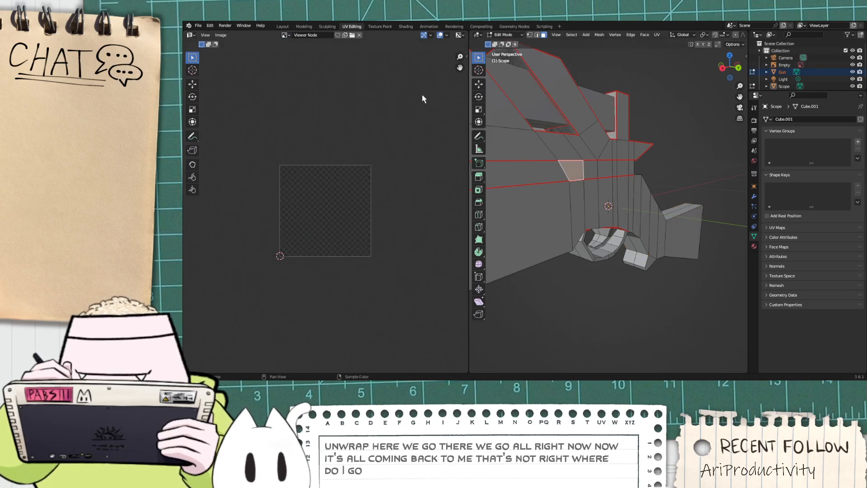
click(359, 35)
scroll(301, 230, up, 4)
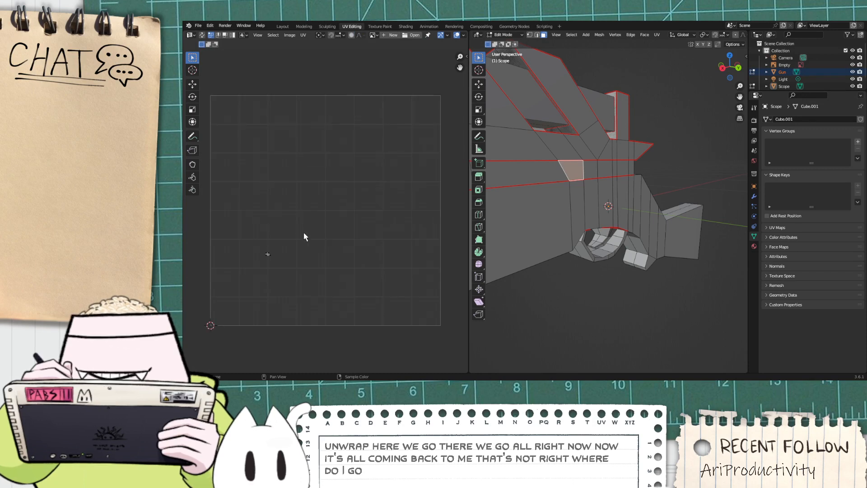
scroll(303, 237, down, 2)
Step: Try selecting a path of faces from the large lower side face to above the trigger guard, plus all linked faces
click(516, 221)
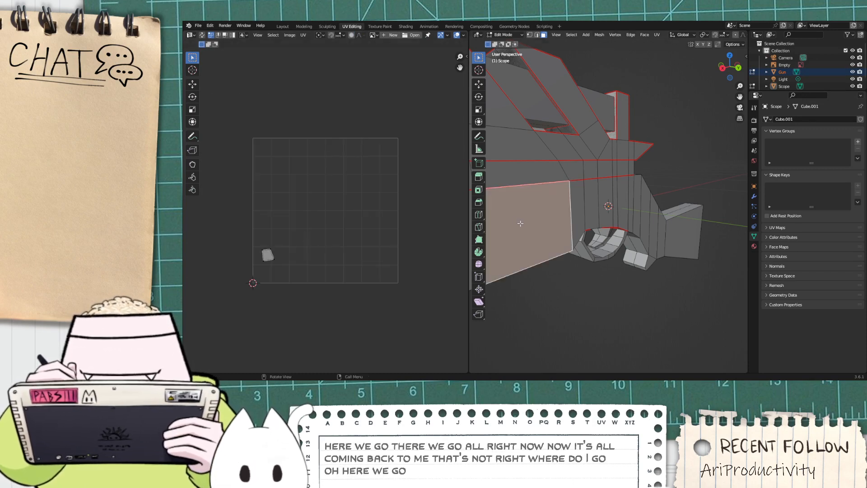
ctrl+click(587, 204)
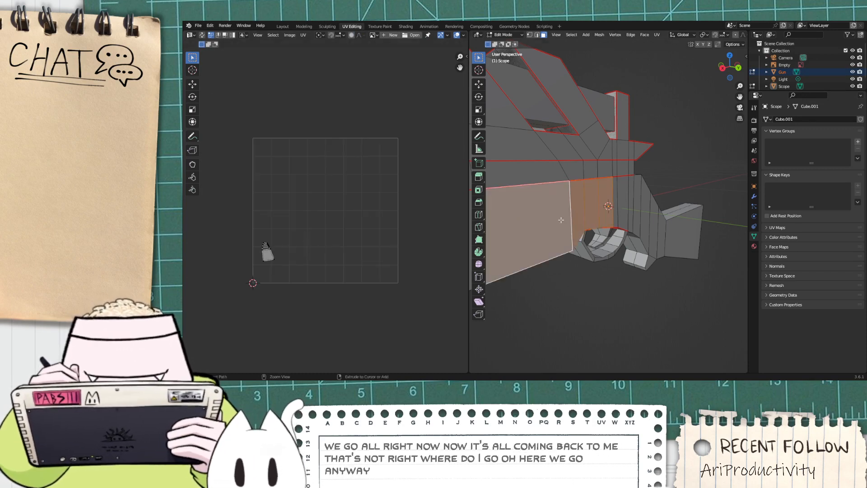
key(ctrl+l)
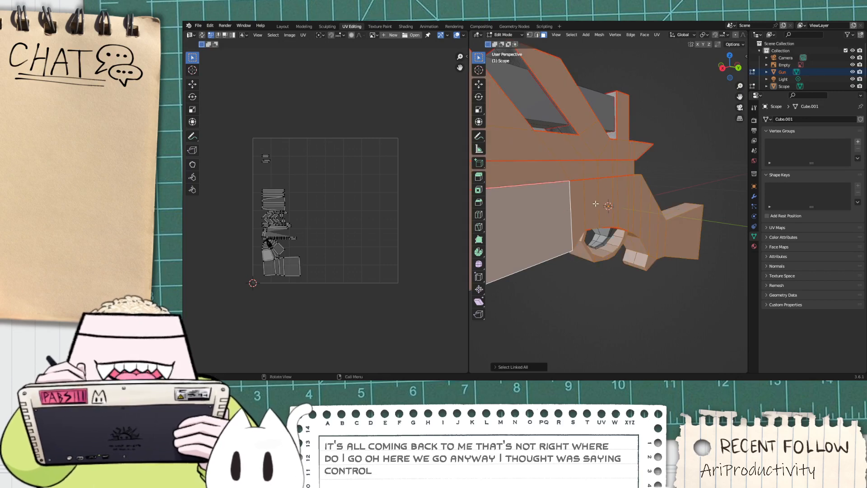
key(ctrl+z)
middle_drag(595, 204, 581, 199)
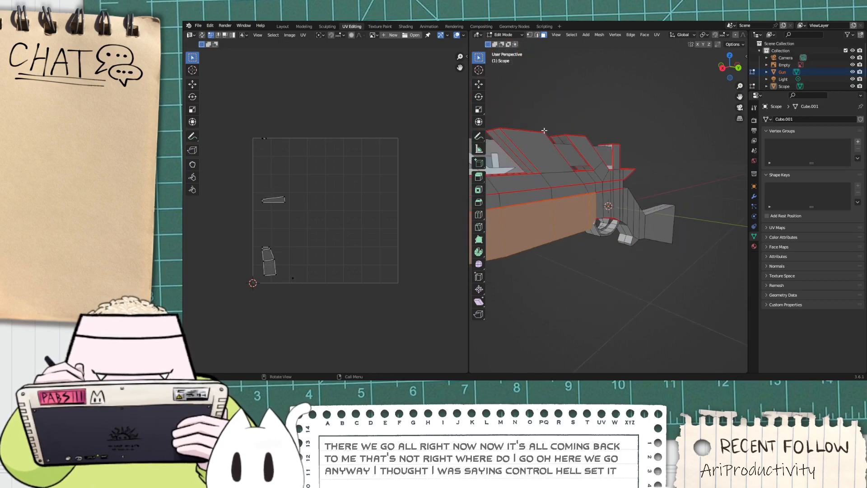
Step: Try selecting the strip of faces along the body's upper side towards the rear, and clear the selection
click(534, 177)
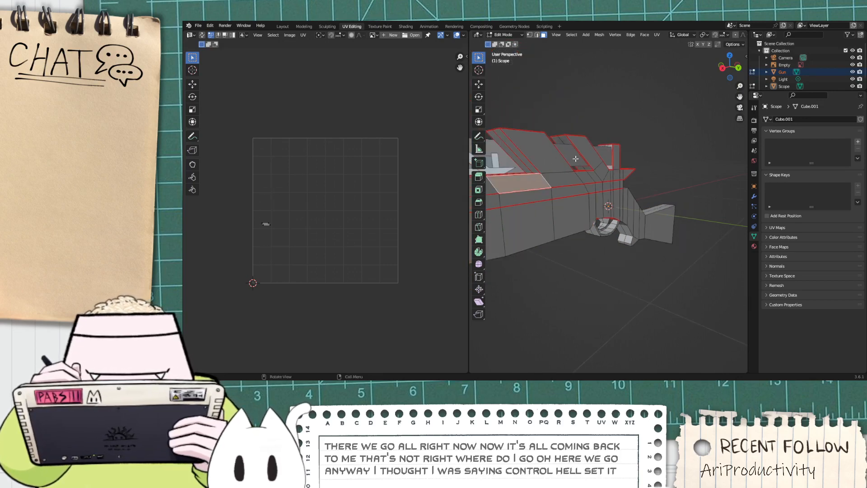
click(576, 159)
alt+click(606, 159)
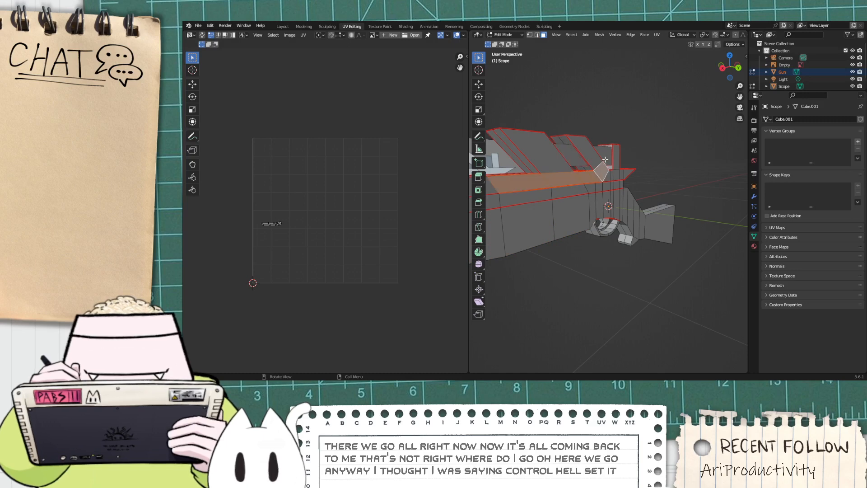
middle_drag(561, 169, 533, 150)
right_click(519, 131)
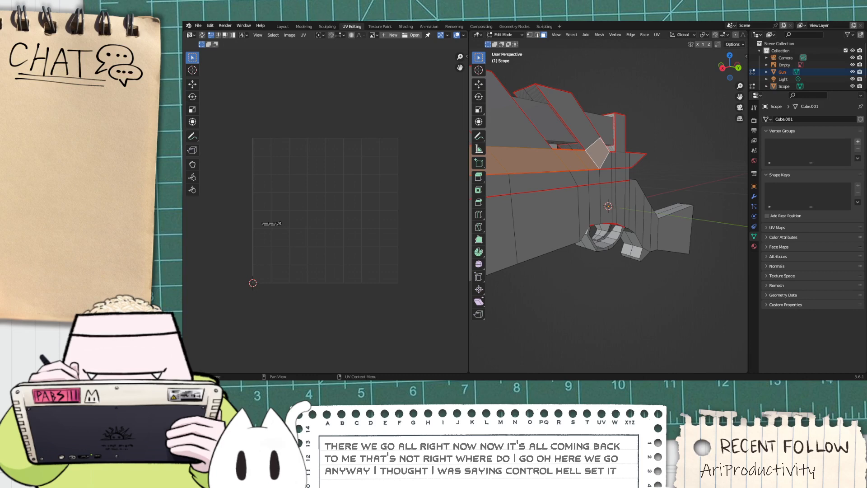
key(alt+a)
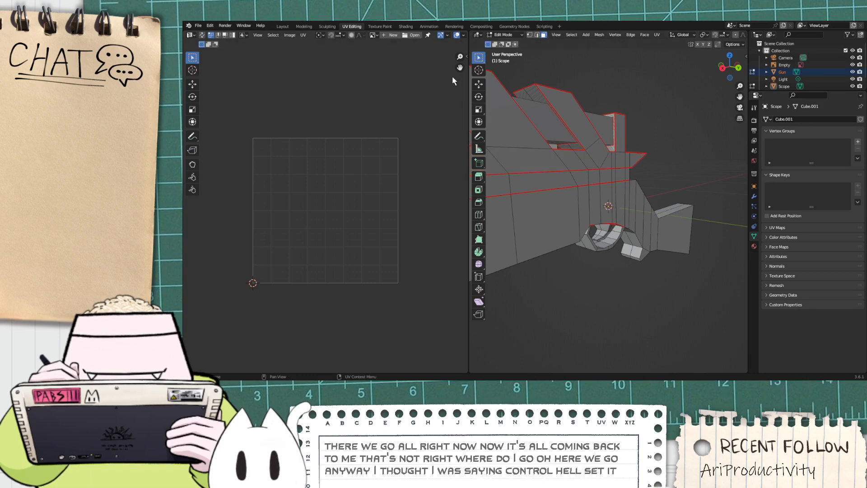
Step: Select a face on the body's upper side together with all faces linked to it
click(527, 154)
key(ctrl+l)
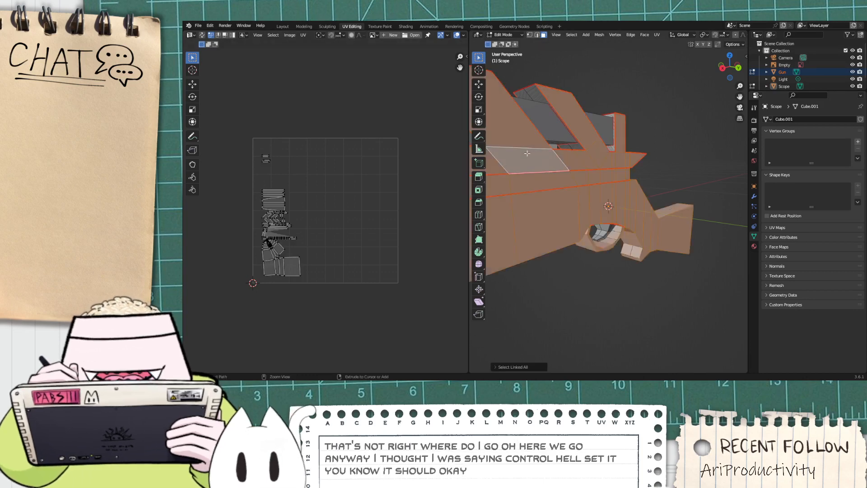
middle_drag(528, 156, 711, 204)
scroll(711, 204, up, 6)
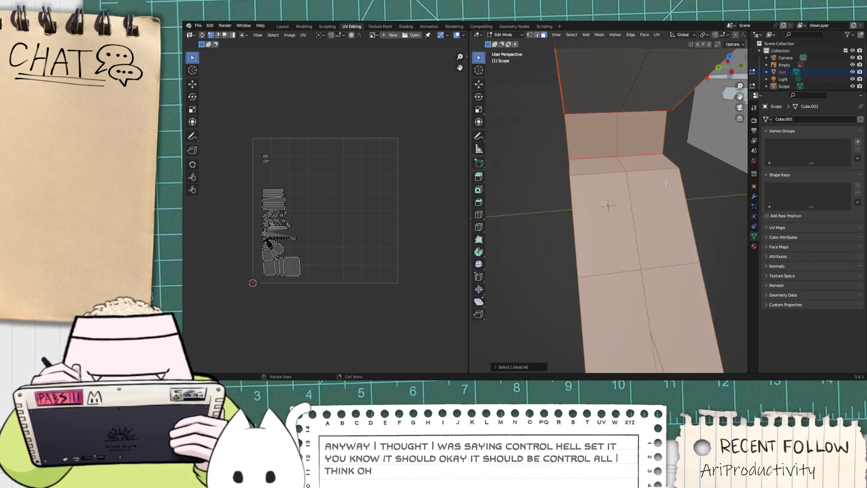
Step: Examine the seam edges around the rear of the body where it meets the top of the stock
click(614, 147)
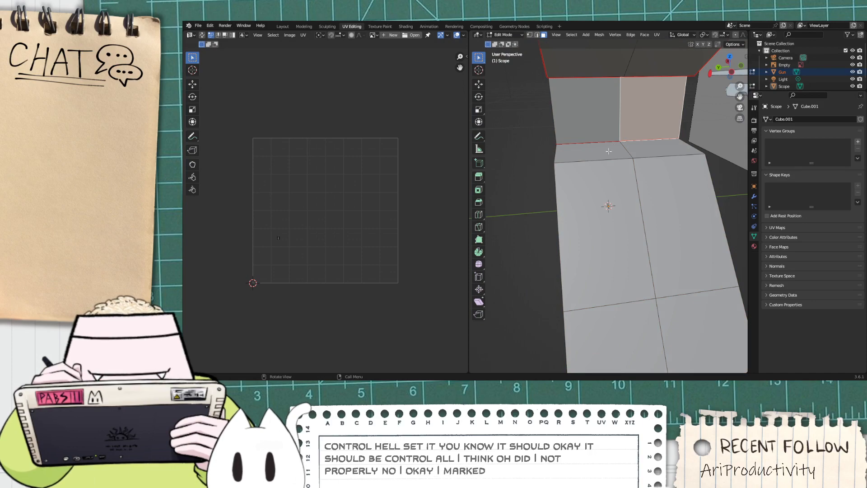
middle_drag(608, 150, 631, 148)
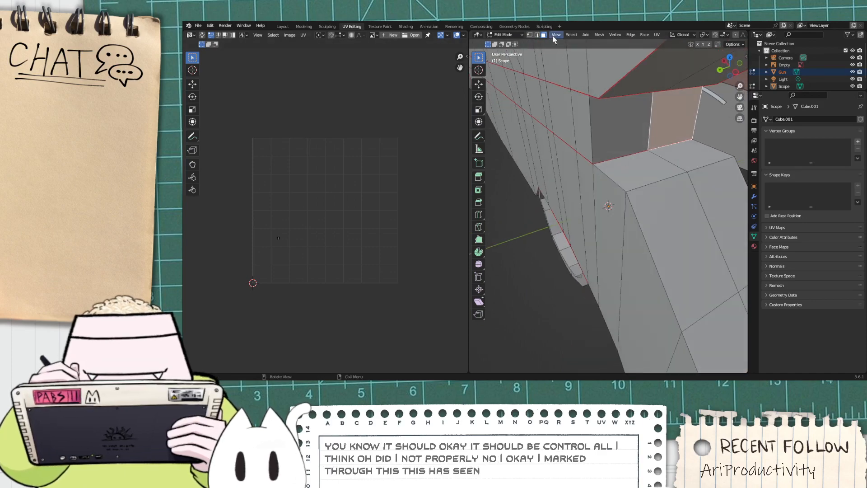
click(537, 34)
click(619, 150)
middle_drag(619, 150, 646, 201)
scroll(638, 235, up, 3)
scroll(533, 268, down, 2)
scroll(590, 248, up, 1)
middle_drag(552, 237, 551, 190)
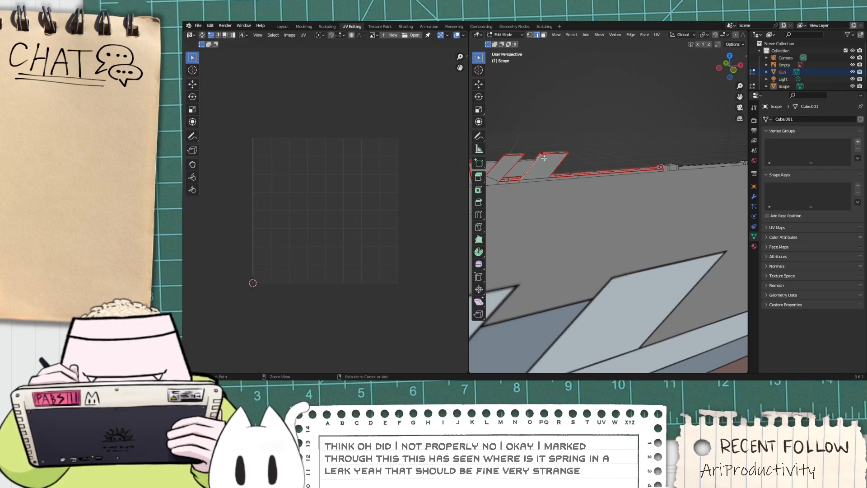
Step: In face select mode, select the upper side face below the front sight and all faces linked to it
key(ctrl+l)
middle_drag(545, 158, 551, 181)
click(544, 35)
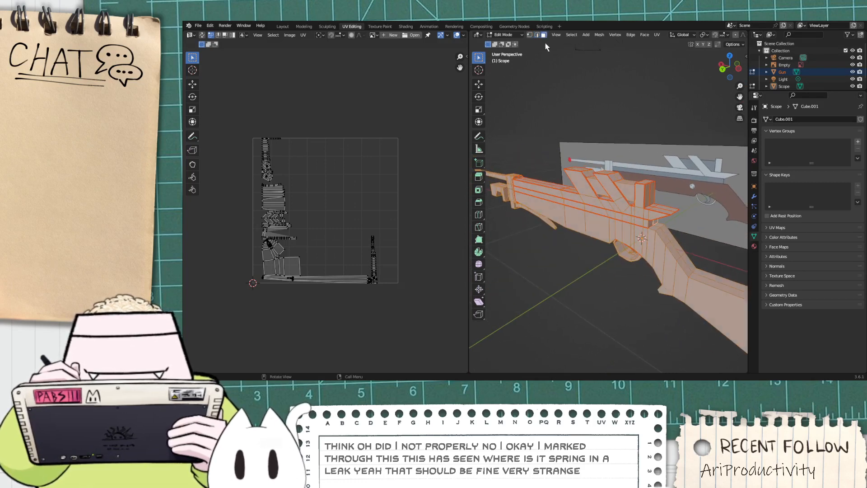
scroll(596, 205, up, 2)
click(596, 206)
key(ctrl+l)
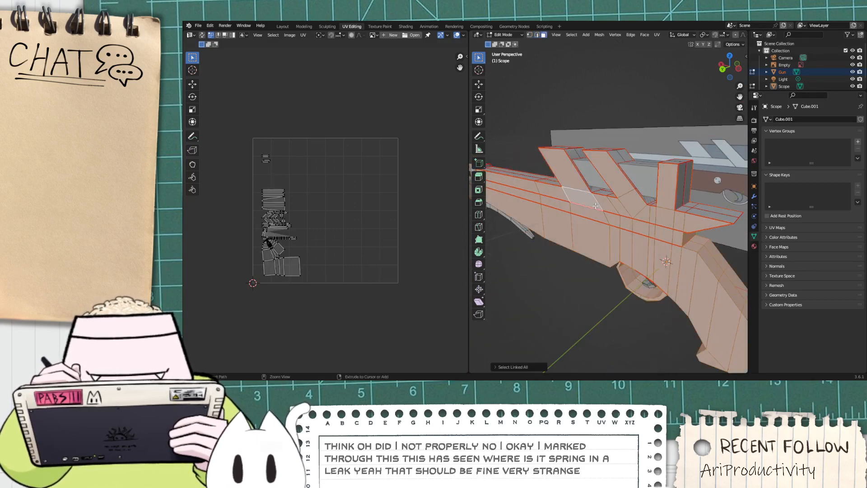
Step: Try delimiting the linked selection by Material, and set the delimiter back to Seam
click(519, 366)
click(556, 337)
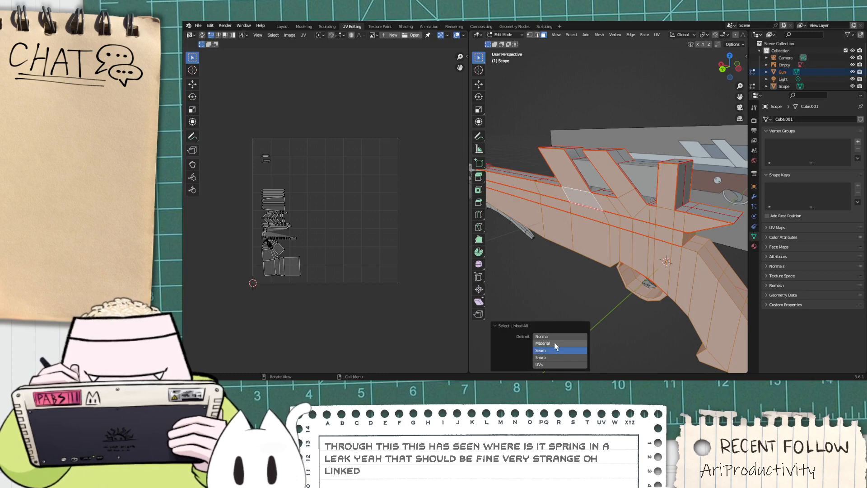
click(556, 344)
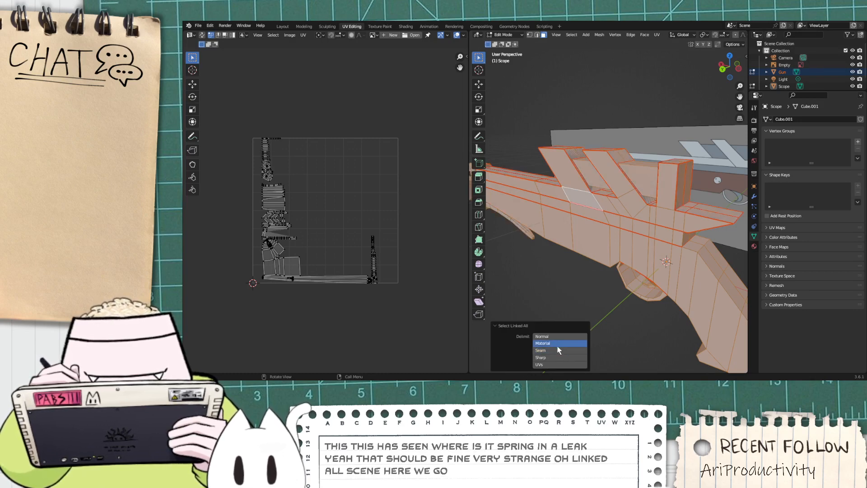
click(560, 350)
middle_drag(667, 312, 639, 280)
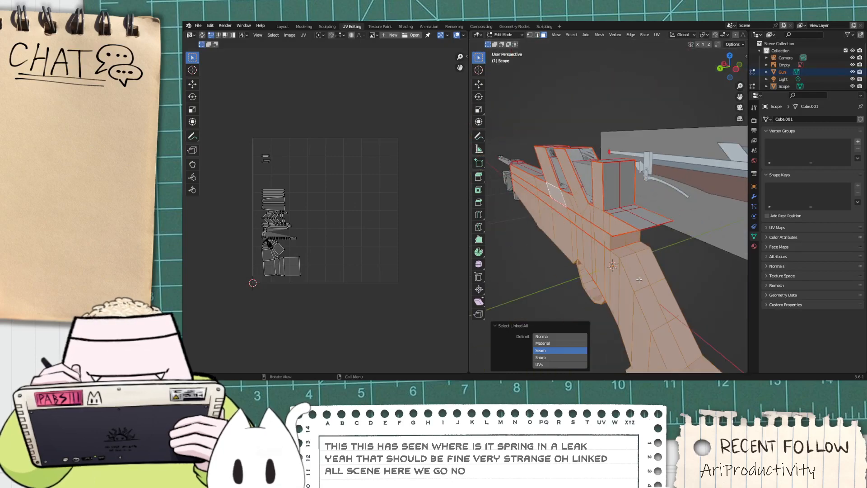
middle_drag(604, 242, 667, 251)
middle_drag(582, 208, 650, 175)
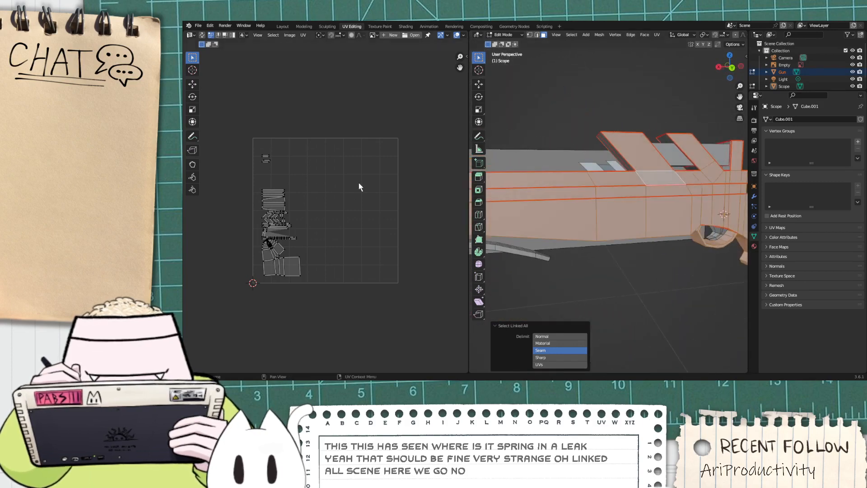
Step: Try to load an image into the Image Texture node of the rifle's material in the Shading workspace
click(399, 27)
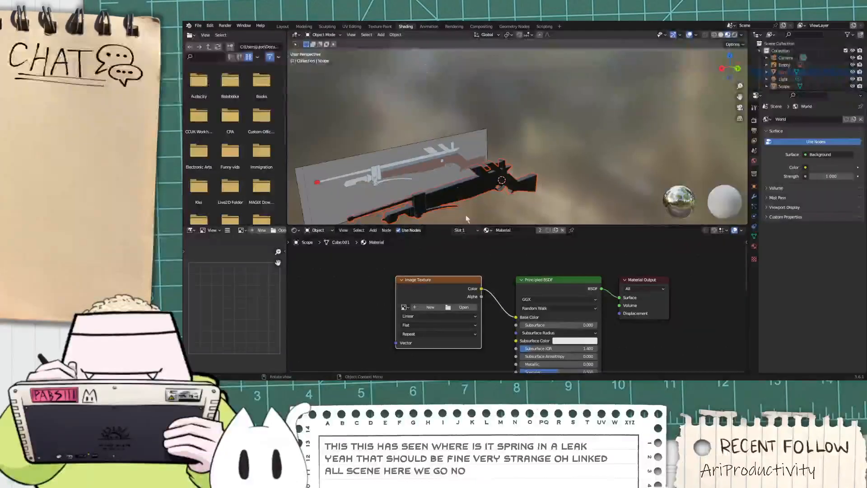
scroll(483, 281, down, 1)
scroll(425, 210, up, 2)
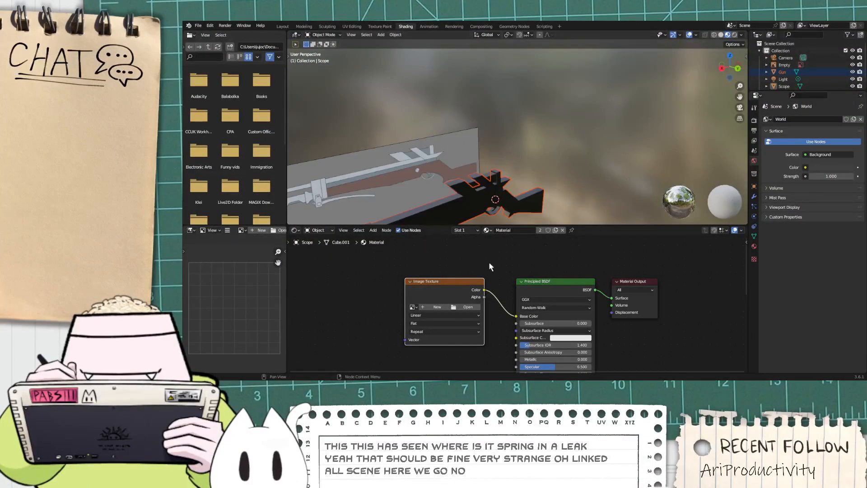
scroll(502, 283, up, 2)
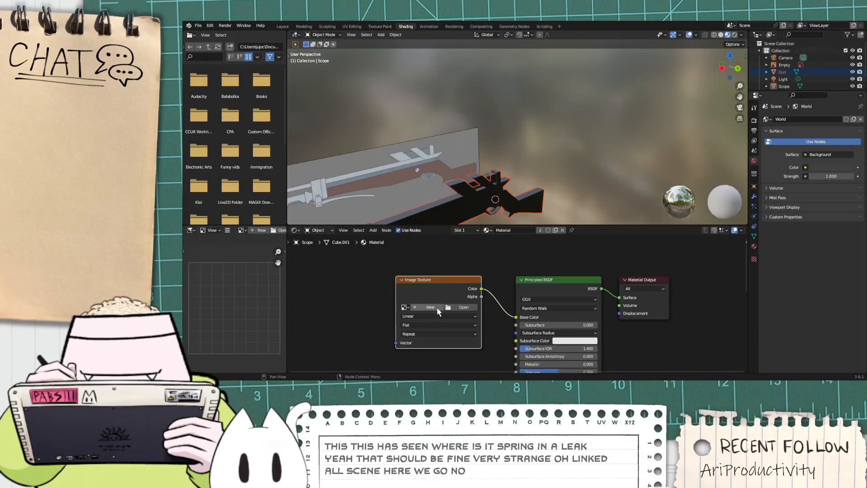
scroll(446, 310, up, 1)
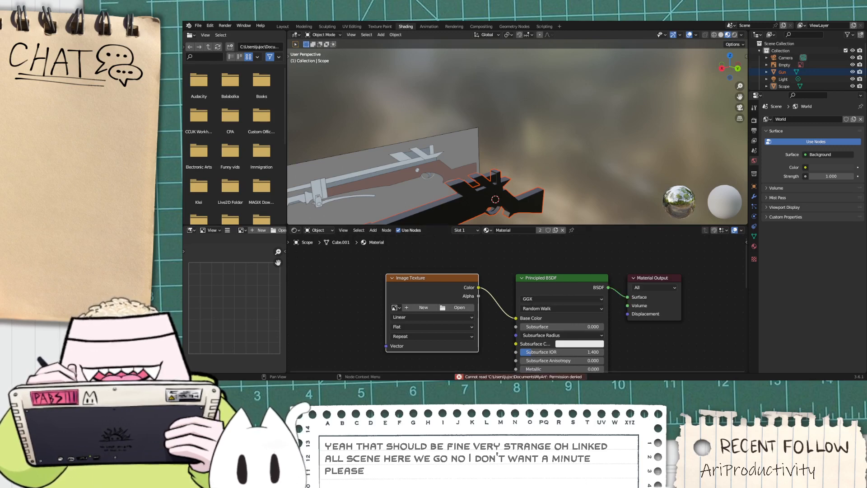
click(426, 307)
key(Escape)
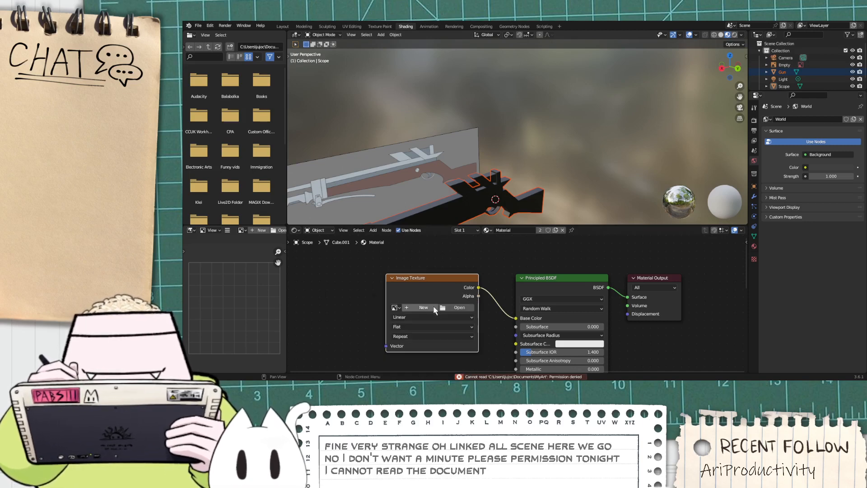
click(446, 310)
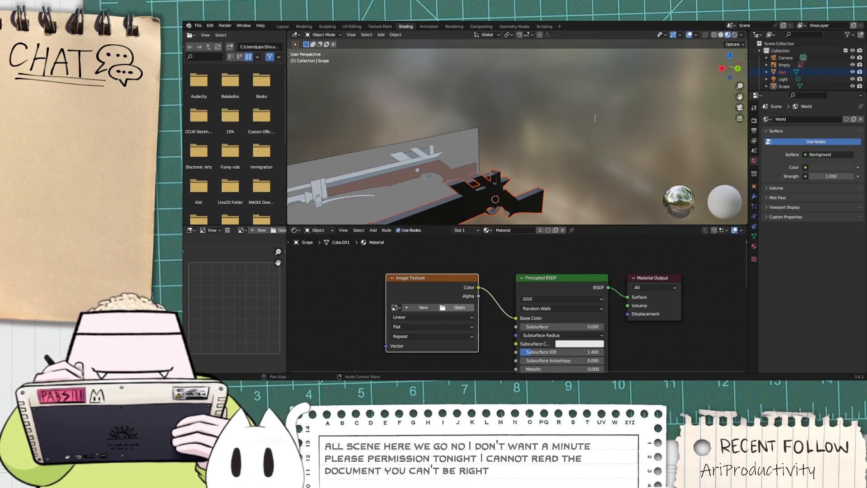
click(646, 301)
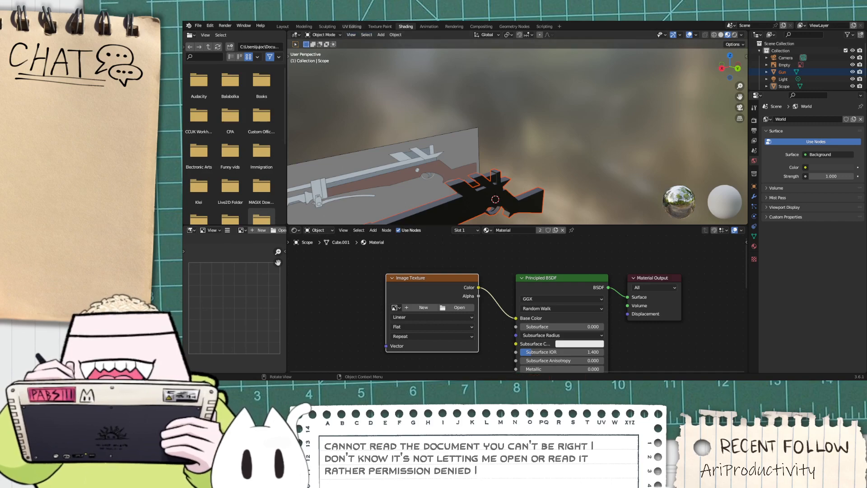
Step: Return to the UV Editing workspace with the rifle mesh in Edit Mode
click(380, 26)
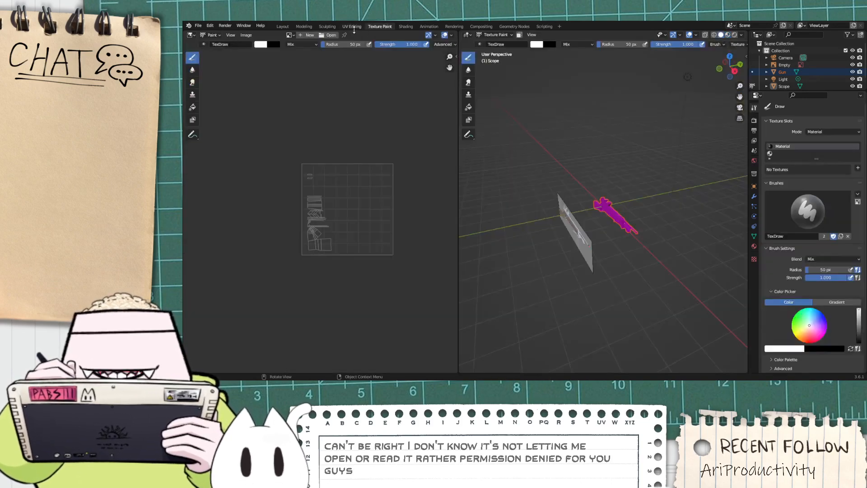
click(353, 27)
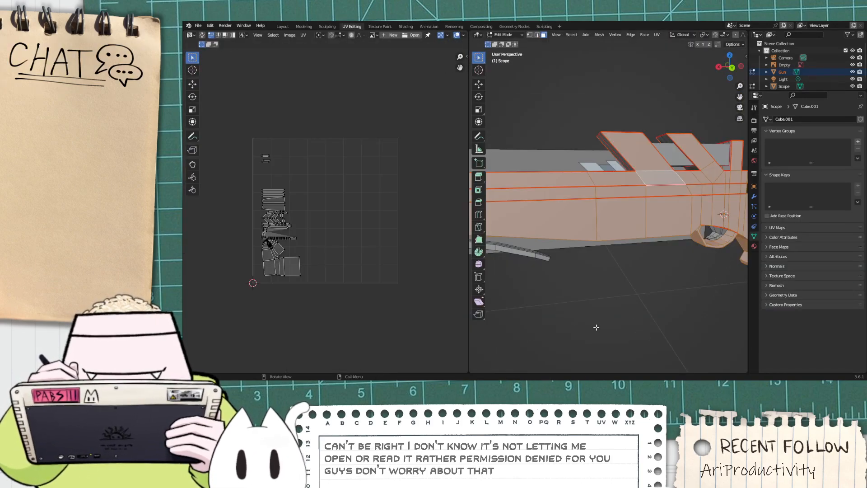
scroll(597, 334, down, 6)
middle_drag(513, 213, 567, 291)
scroll(567, 291, up, 5)
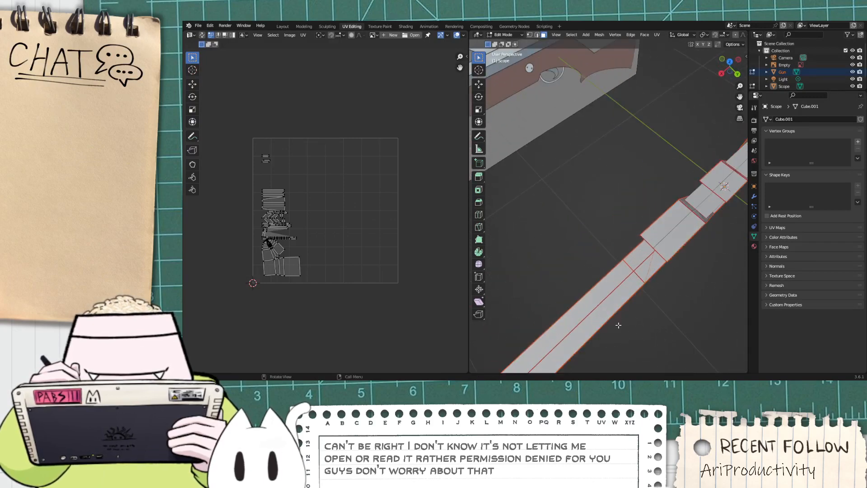
Step: Select the long face along the barrel's upper edge and all faces linked to it within the seams
middle_drag(619, 325, 619, 275)
click(612, 255)
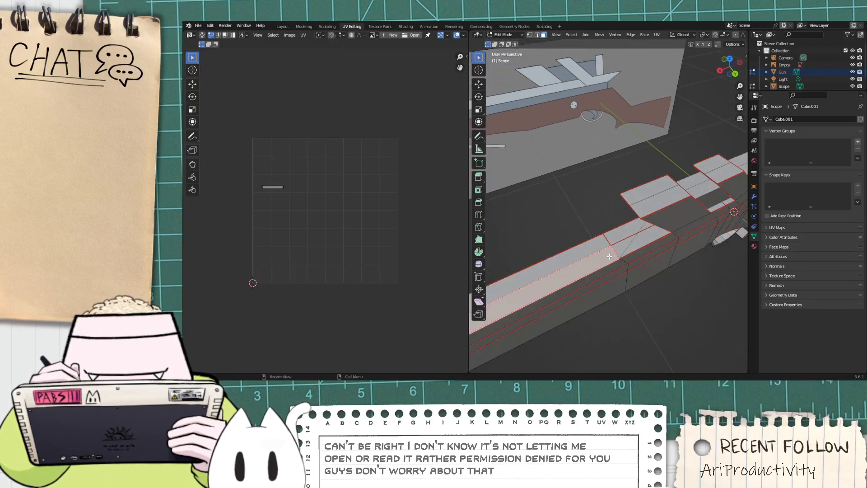
key(ctrl+l)
middle_drag(610, 256, 555, 326)
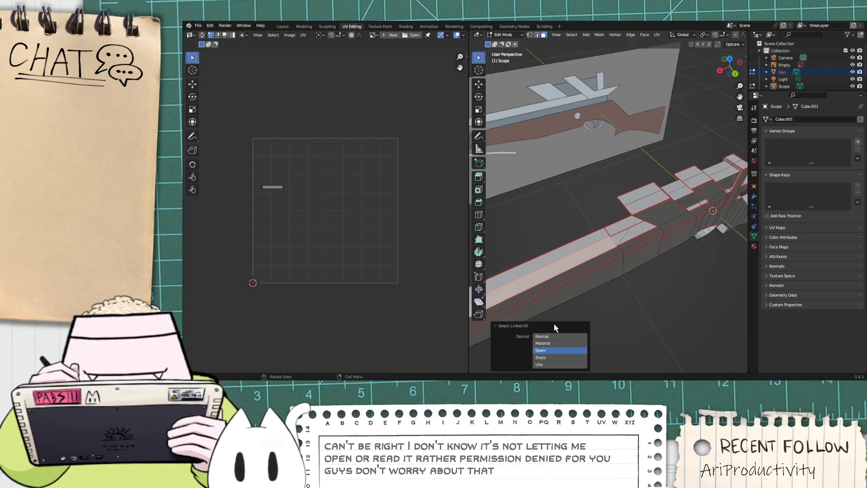
Step: Select the lower side face at the barrel's front end with its seam-linked faces and check how far the selection spreads along the rifle
middle_drag(635, 259, 628, 98)
click(614, 187)
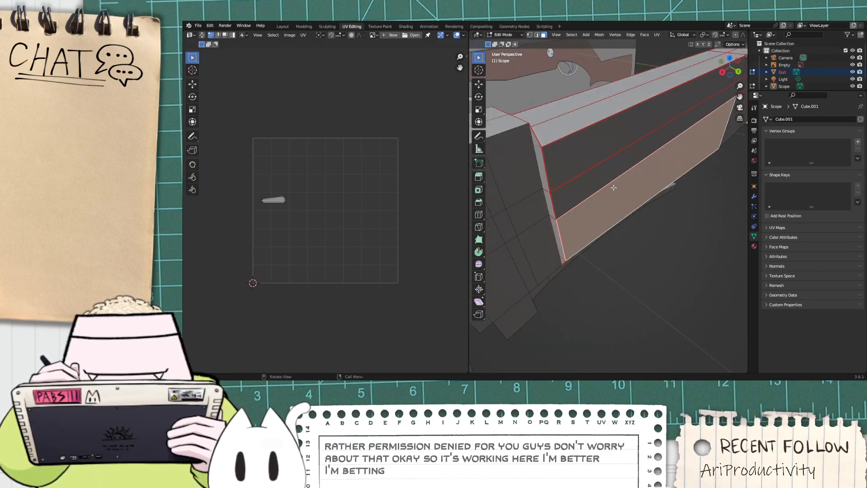
key(ctrl+l)
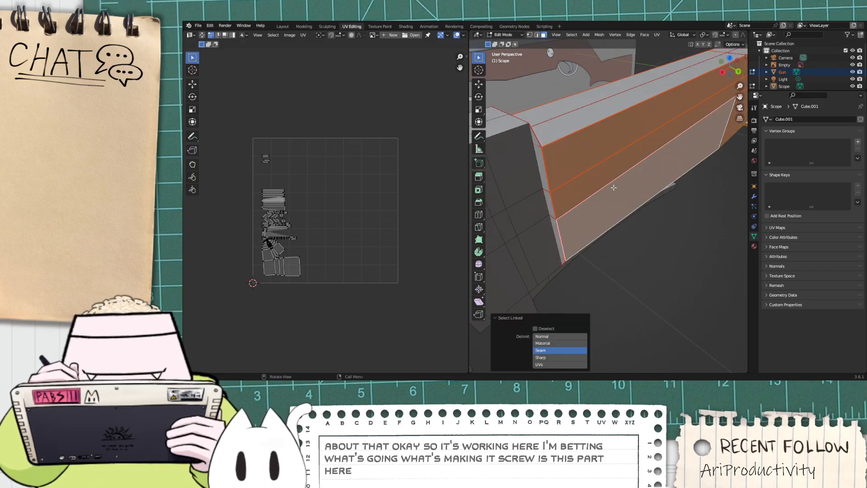
middle_drag(614, 187, 633, 175)
scroll(633, 175, up, 4)
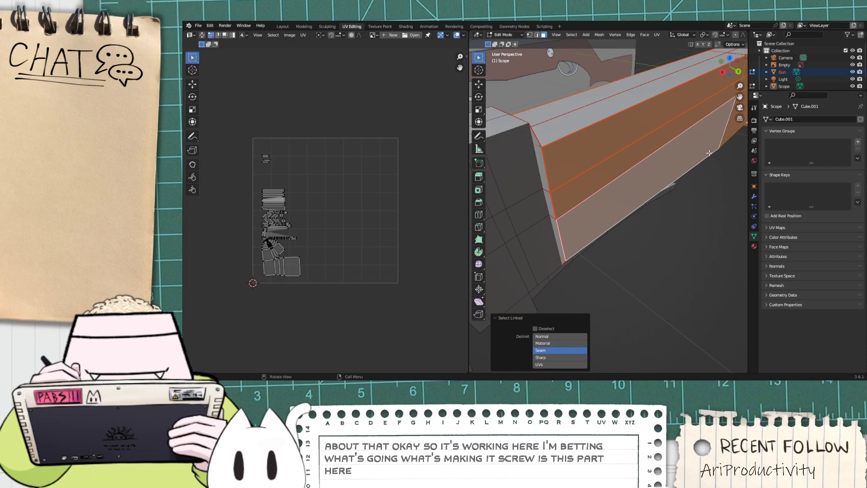
scroll(644, 194, down, 3)
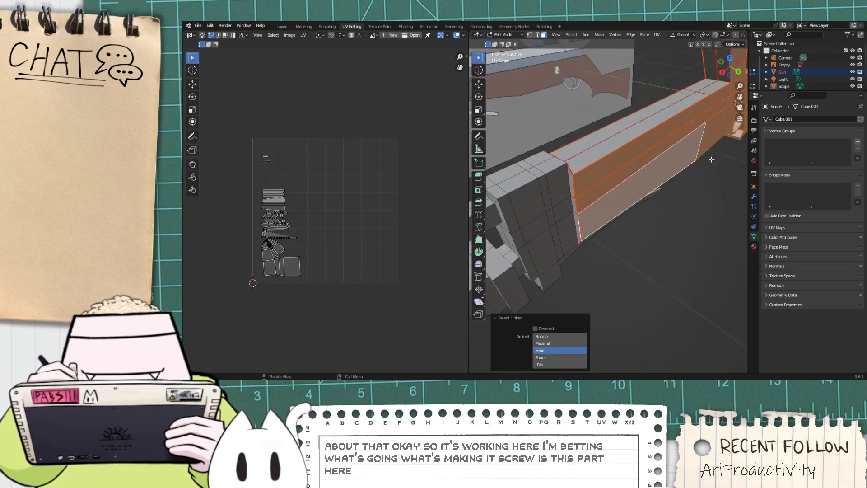
shift+middle_drag(707, 123, 523, 183)
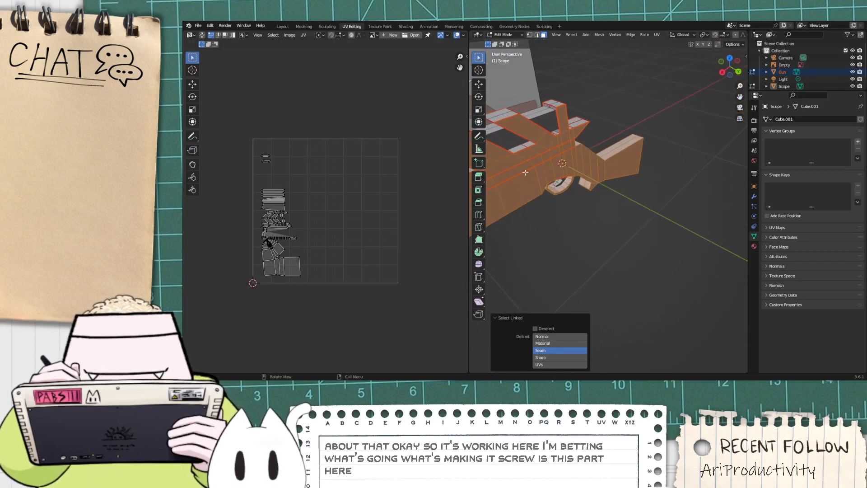
Step: Select the side face of the stock's butt with its seam-linked faces and examine the seams around the trigger guard and receiver
click(611, 164)
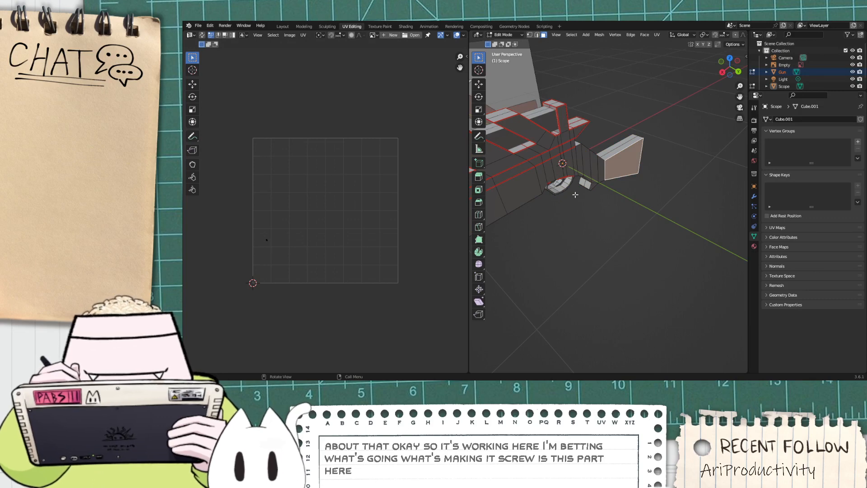
key(ctrl+l)
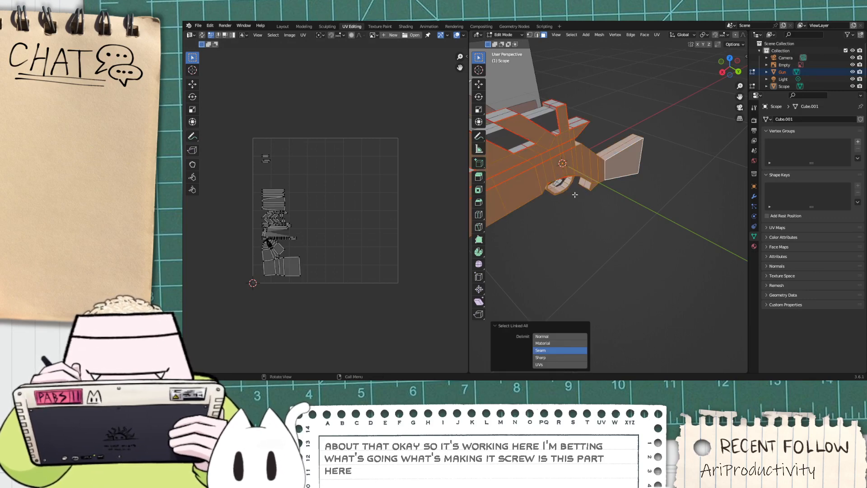
middle_drag(574, 194, 577, 145)
middle_drag(575, 100, 605, 131)
middle_drag(540, 167, 608, 157)
scroll(597, 144, up, 10)
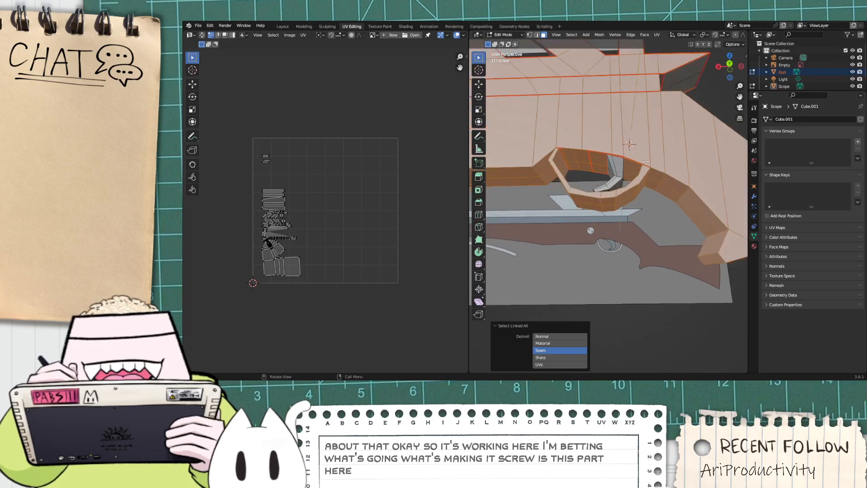
middle_drag(586, 128, 533, 194)
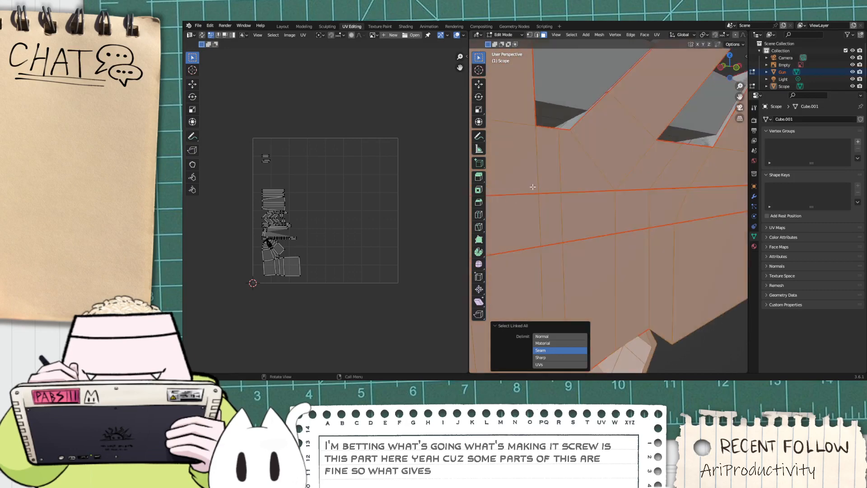
Step: Select single side faces above and between the two long receiver seams to check the seam boundaries below the scope mounts
click(533, 193)
click(546, 191)
scroll(551, 197, down, 3)
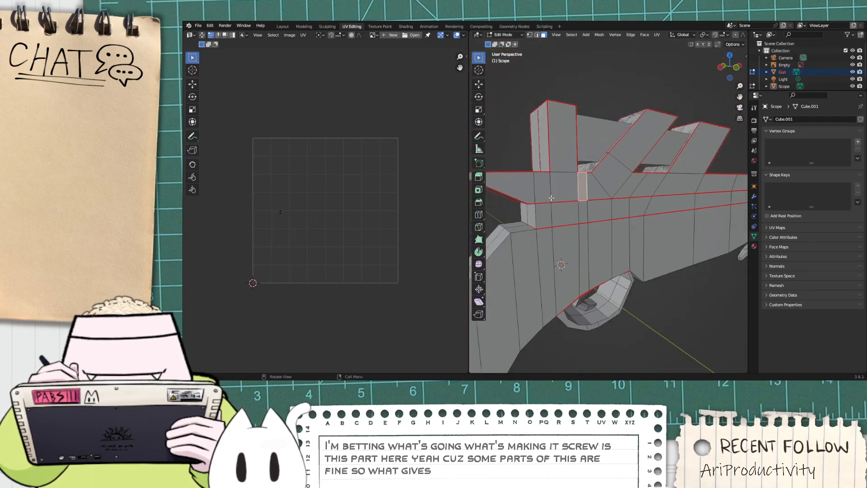
scroll(542, 205, up, 2)
click(542, 206)
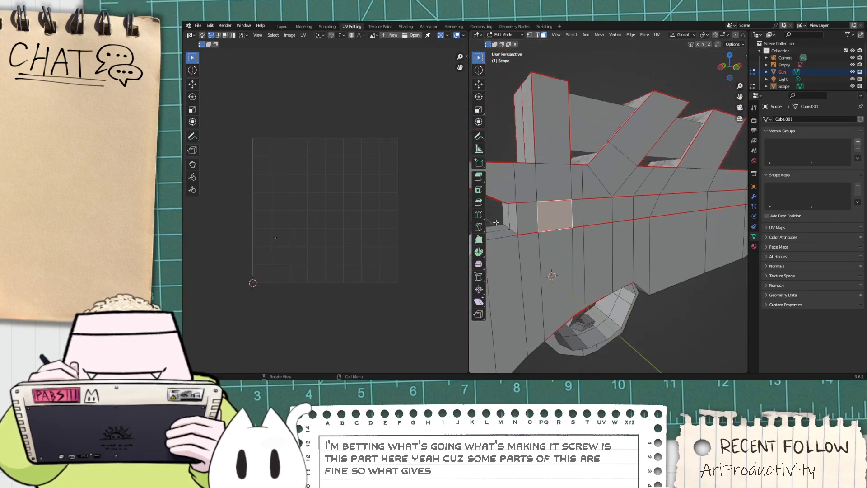
middle_drag(614, 247, 609, 279)
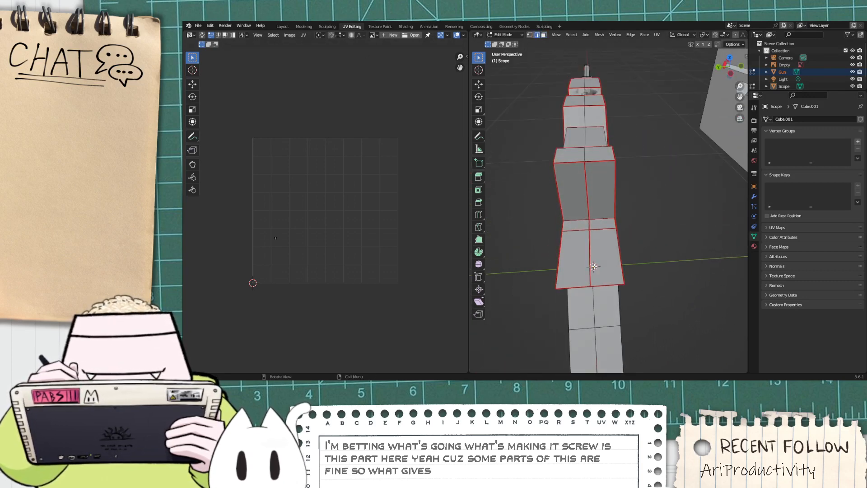
key(ctrl+e)
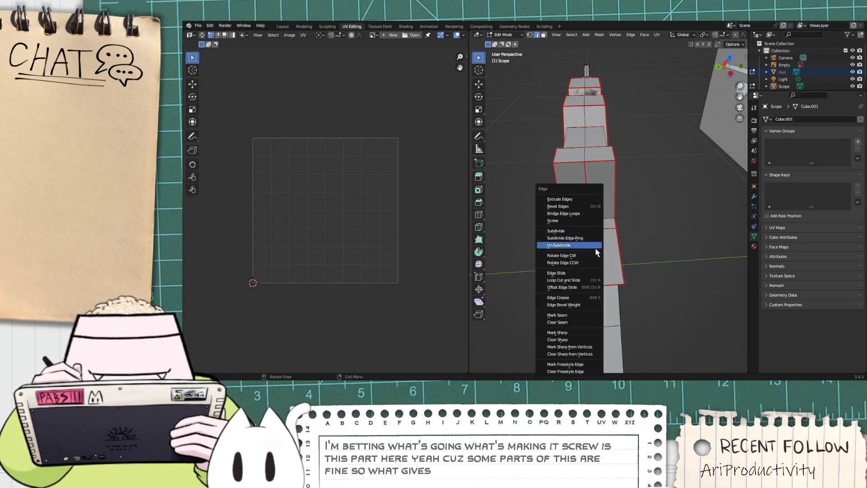
key(Escape)
key(e)
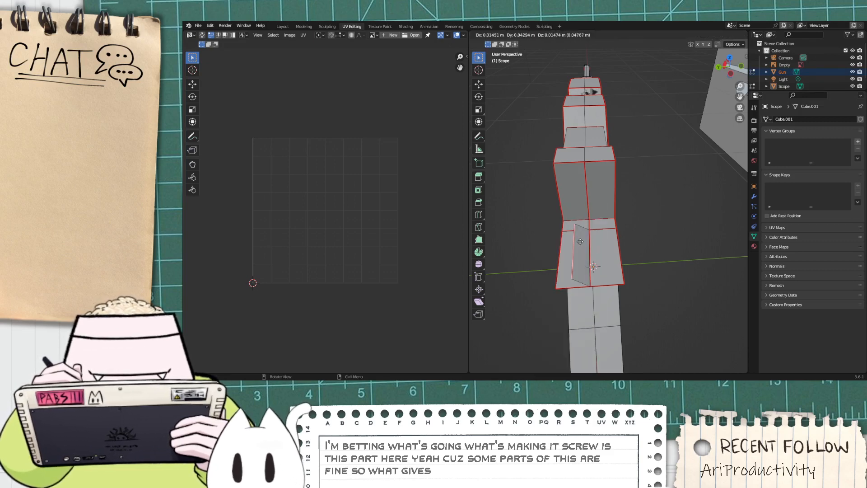
click(678, 183)
key(ctrl+z)
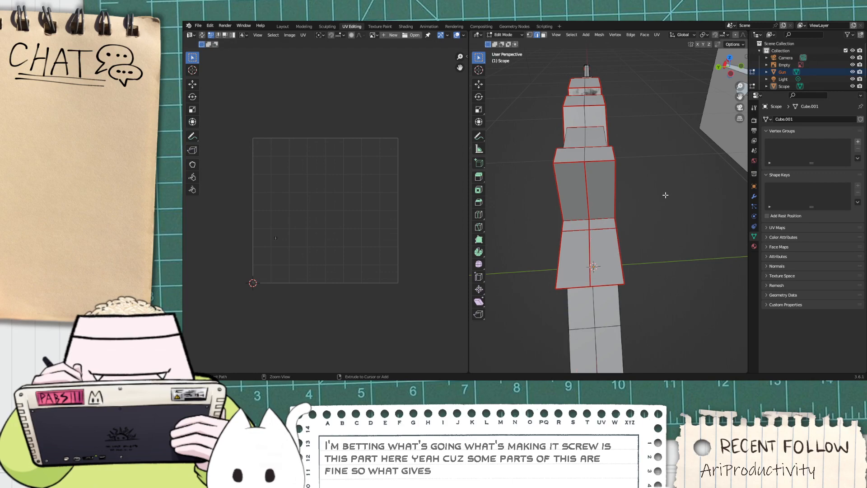
Step: Try moving the lower lengthwise edge on the side of the gun body to expose what is distorting the mesh
middle_drag(629, 239, 652, 215)
key(g)
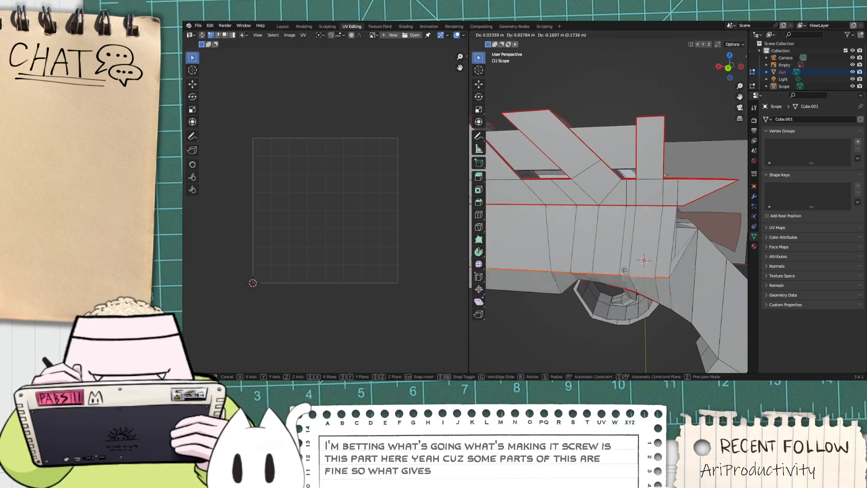
click(572, 243)
middle_drag(571, 243, 627, 234)
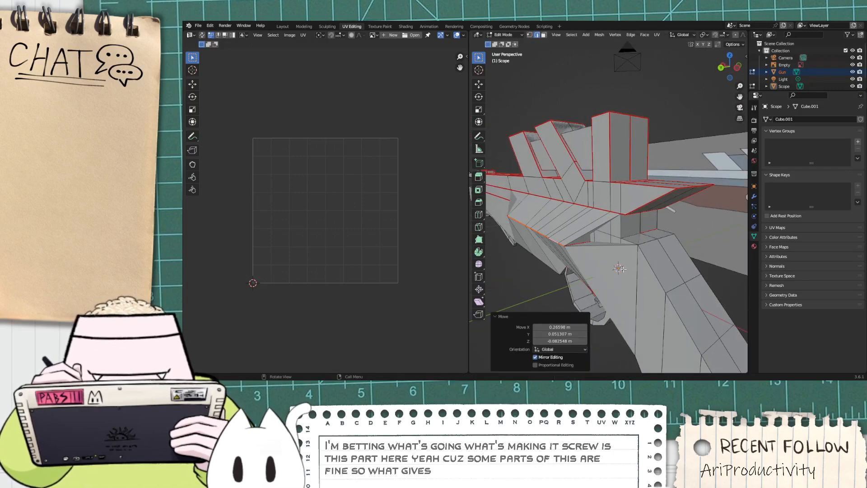
scroll(603, 258, up, 4)
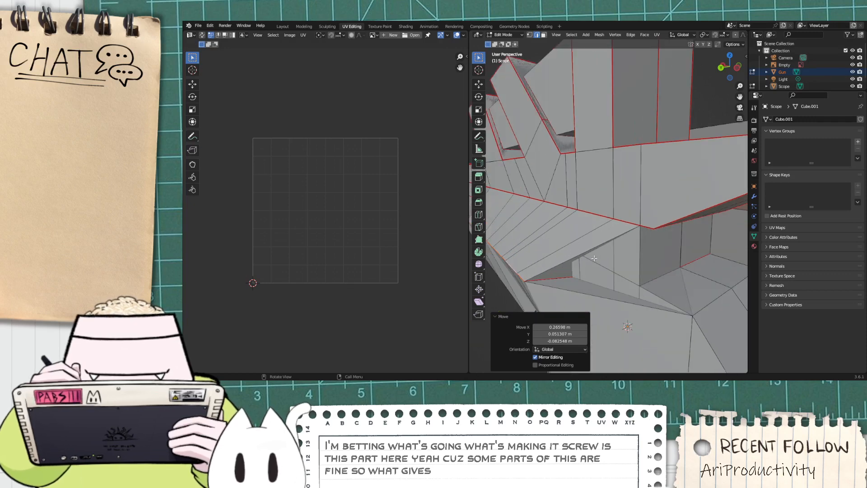
Step: Try moving an edge inside the gun body near the trigger, and undo the test moves on the gun mesh
click(597, 270)
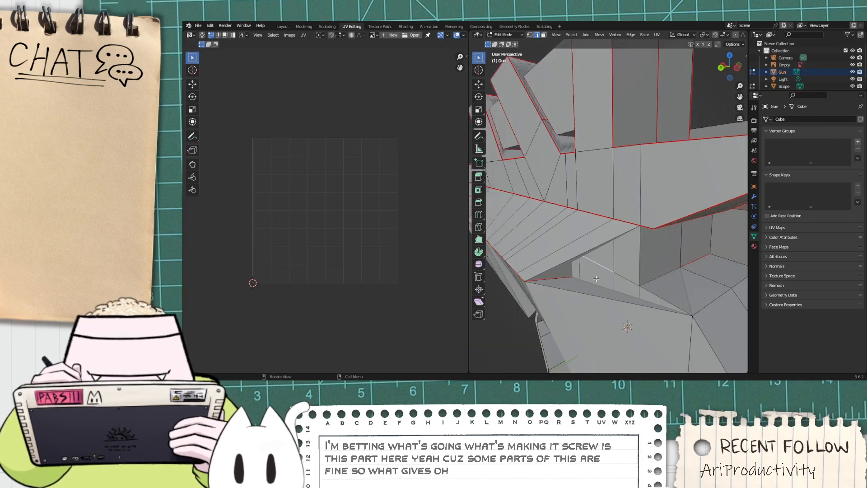
key(g)
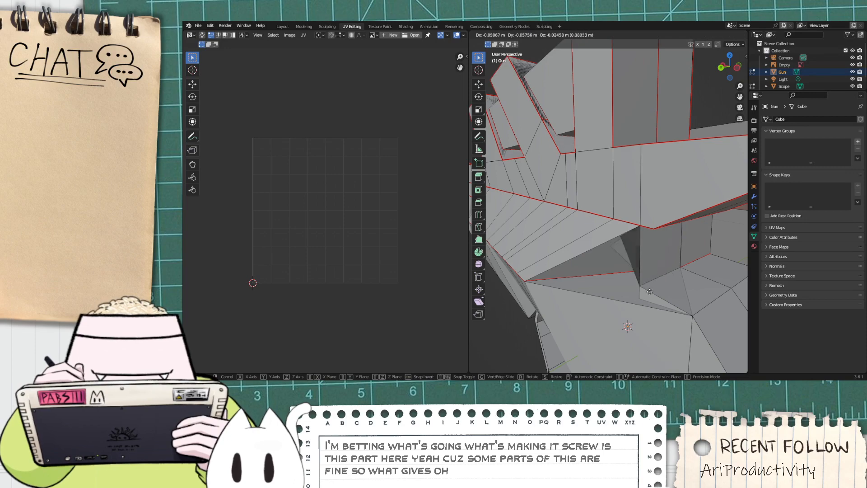
right_click(650, 291)
key(ctrl+z)
scroll(605, 283, down, 5)
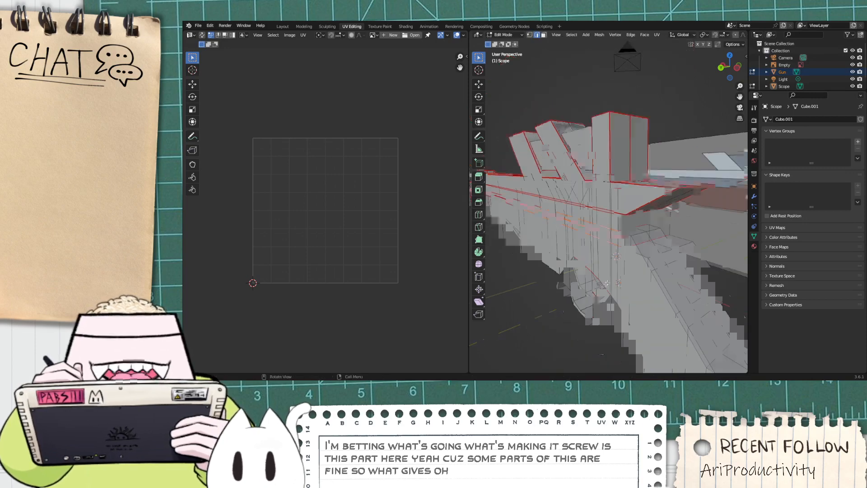
middle_drag(567, 286, 558, 130)
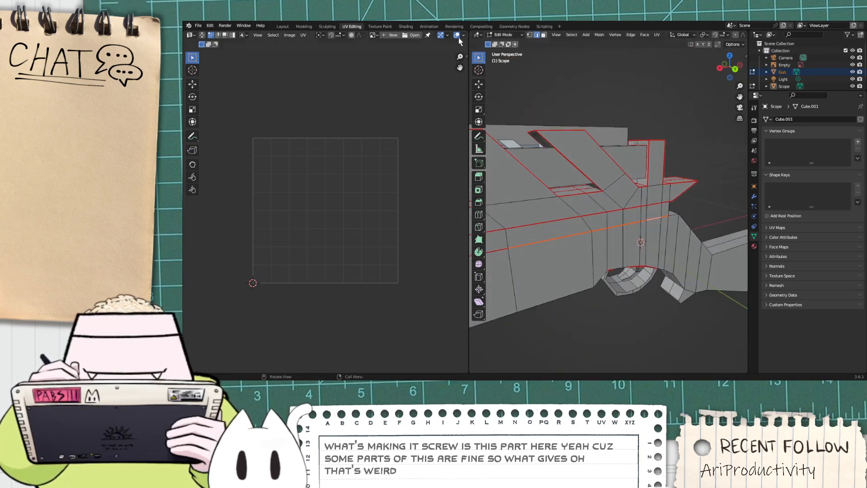
Step: Switch to the Layout workspace and put the gun and scope meshes into Edit Mode
click(288, 28)
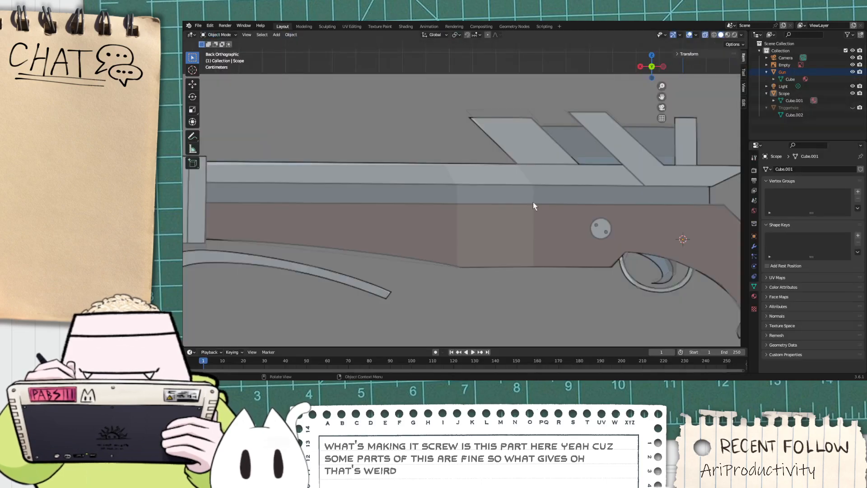
scroll(540, 210, down, 5)
middle_drag(494, 228, 408, 261)
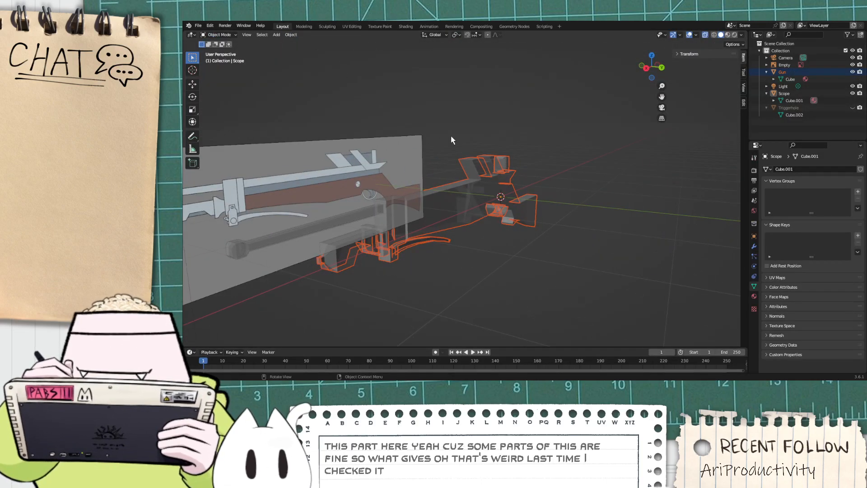
click(219, 34)
click(218, 53)
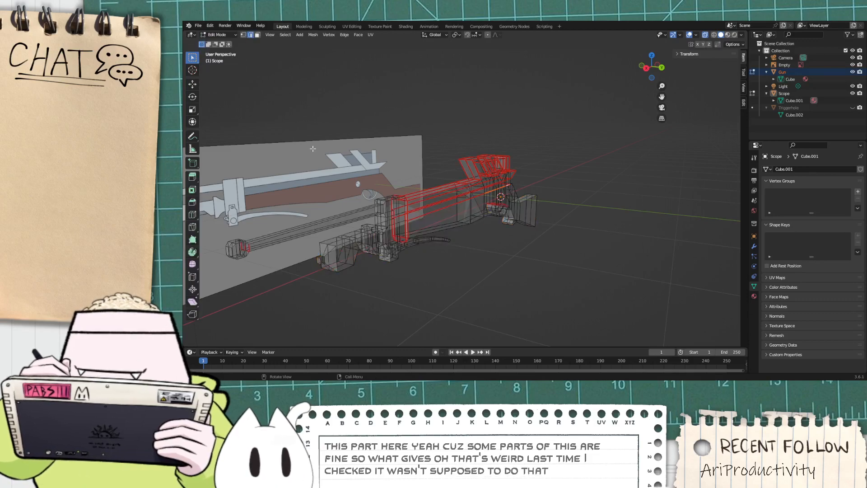
middle_drag(459, 231, 471, 233)
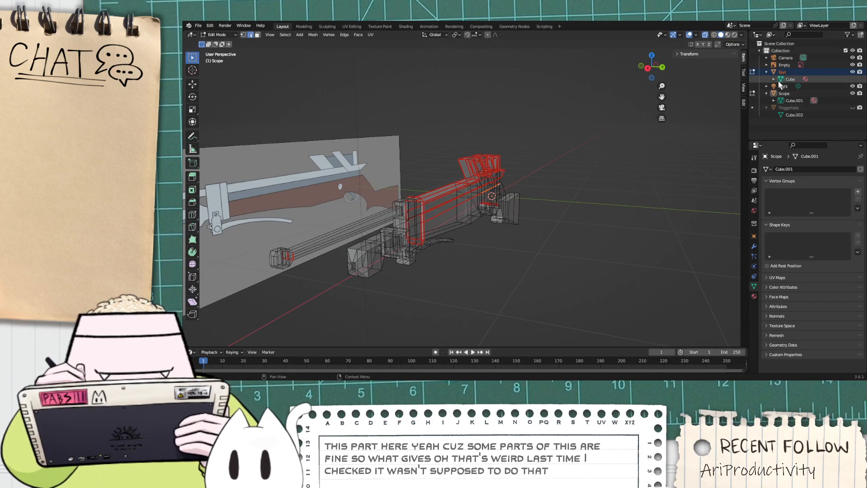
middle_drag(452, 198, 464, 192)
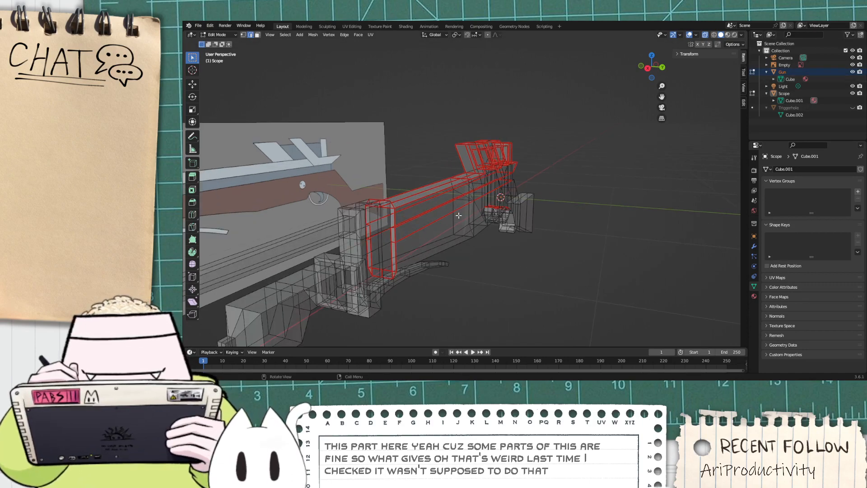
Step: Select all the geometry, try moving it to check that it travels as one piece, and undo the move
key(a)
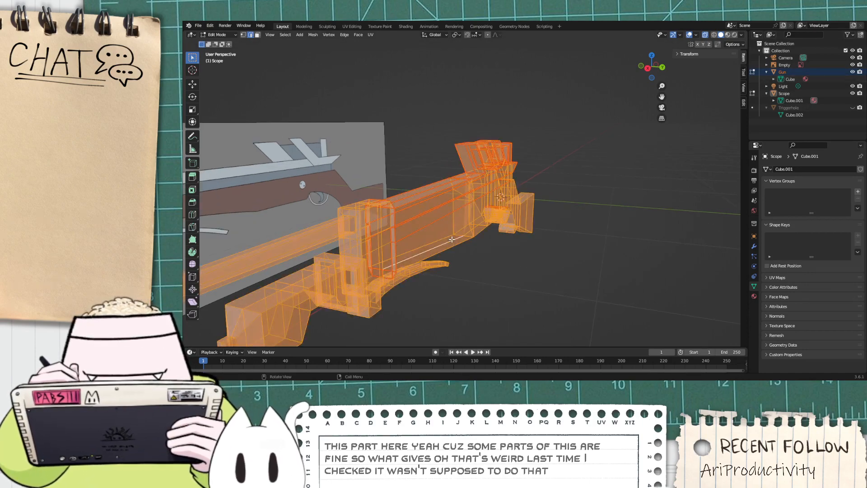
key(shift+v)
right_click(550, 249)
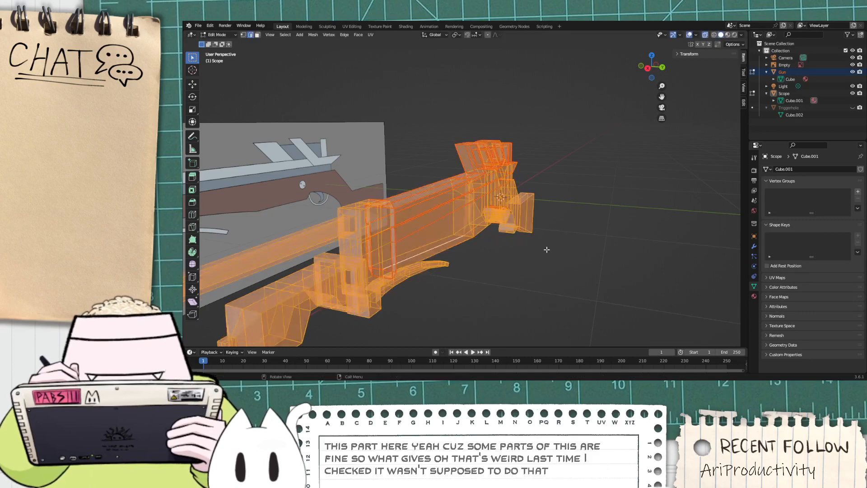
key(ctrl+z)
key(a)
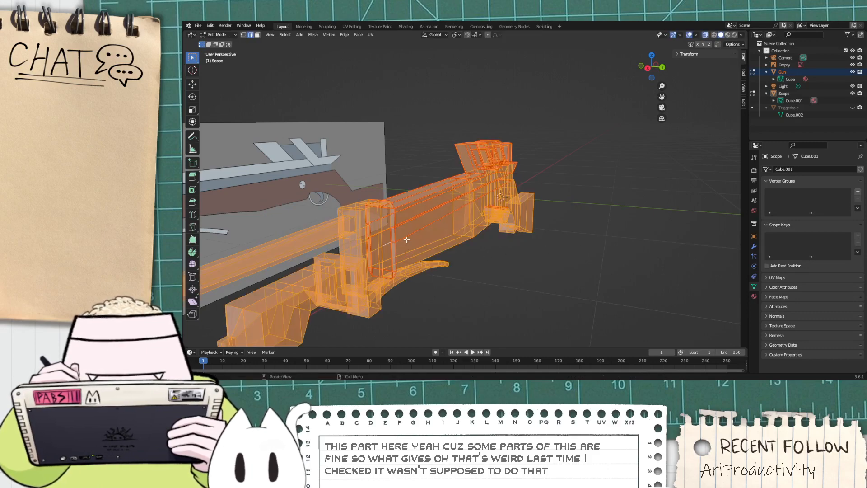
key(g)
click(594, 205)
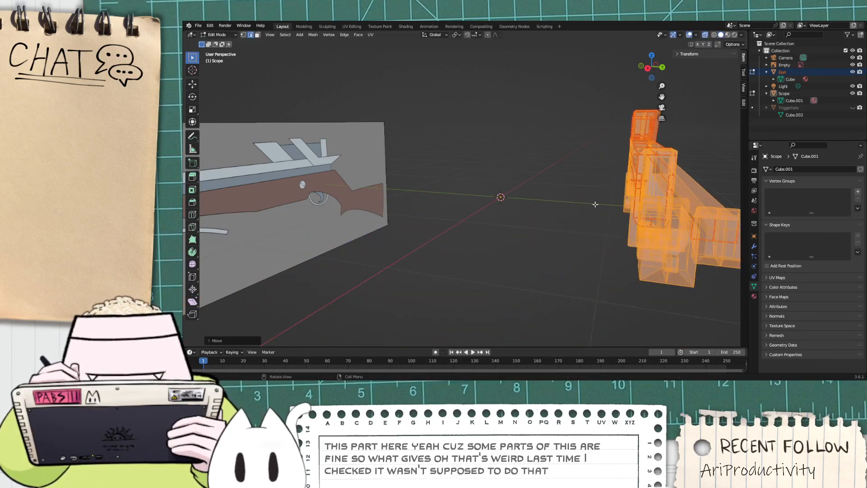
key(ctrl+z)
Step: Delete the stray diagonal edge crossing the interior of the gun body's midsection
scroll(556, 191, up, 6)
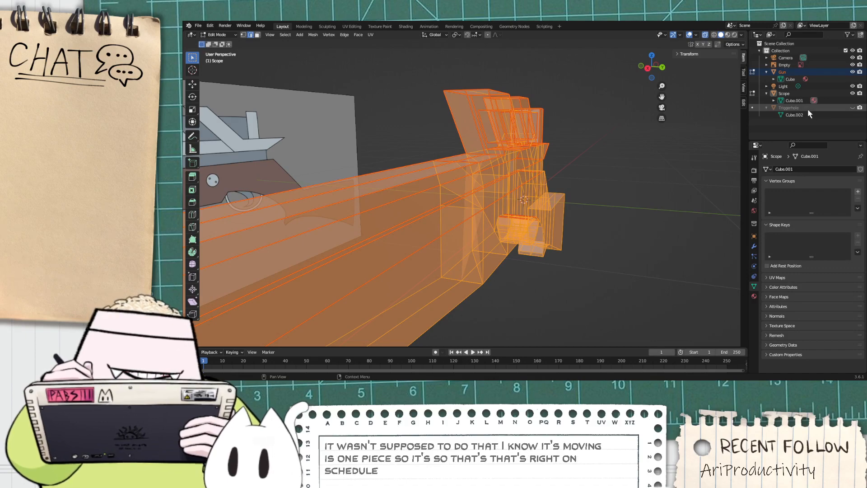
middle_drag(578, 150, 484, 141)
scroll(525, 200, up, 2)
middle_drag(525, 200, 495, 106)
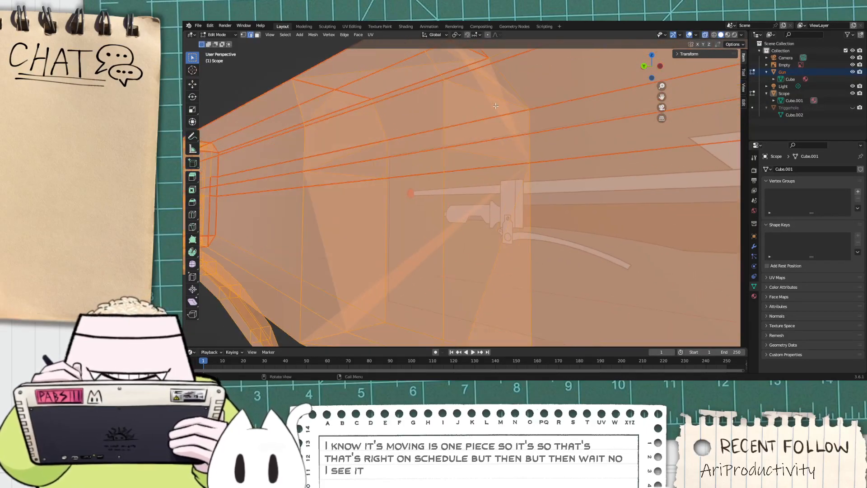
middle_drag(524, 157, 502, 156)
click(507, 191)
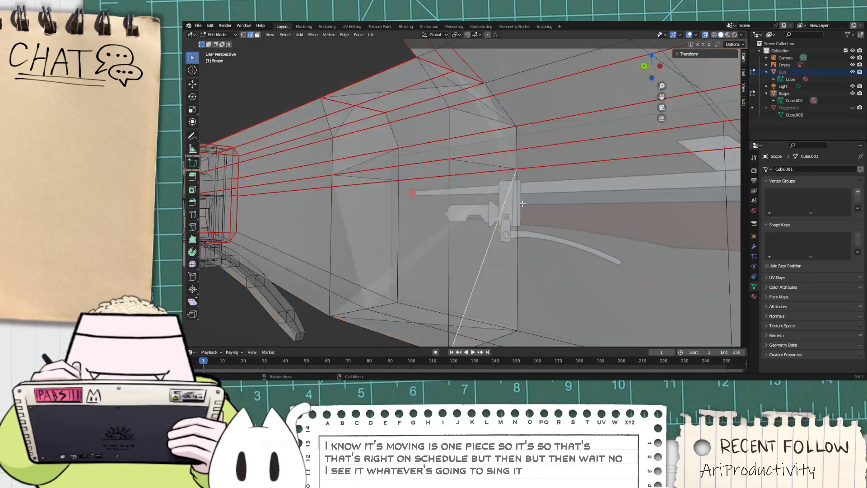
middle_drag(507, 192, 625, 276)
key(x)
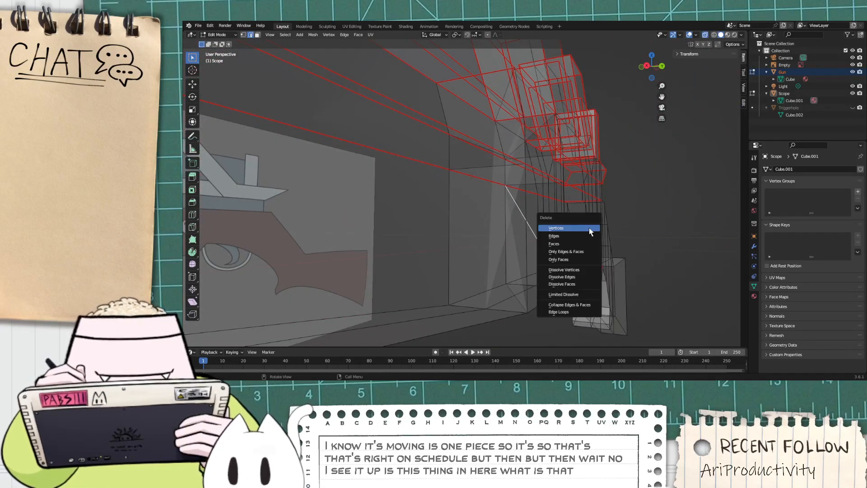
click(577, 236)
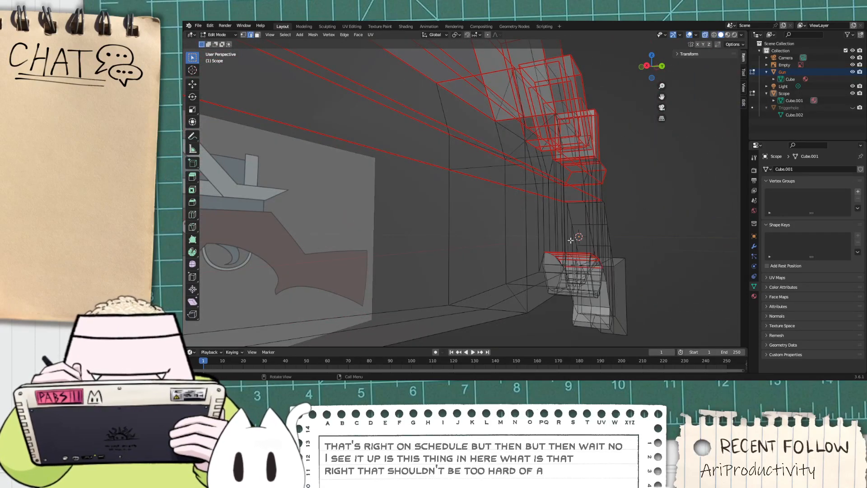
Step: Delete the lower diagonal edge and the upper diagonal edge that cut across the gun body's midsection
middle_drag(577, 241, 478, 275)
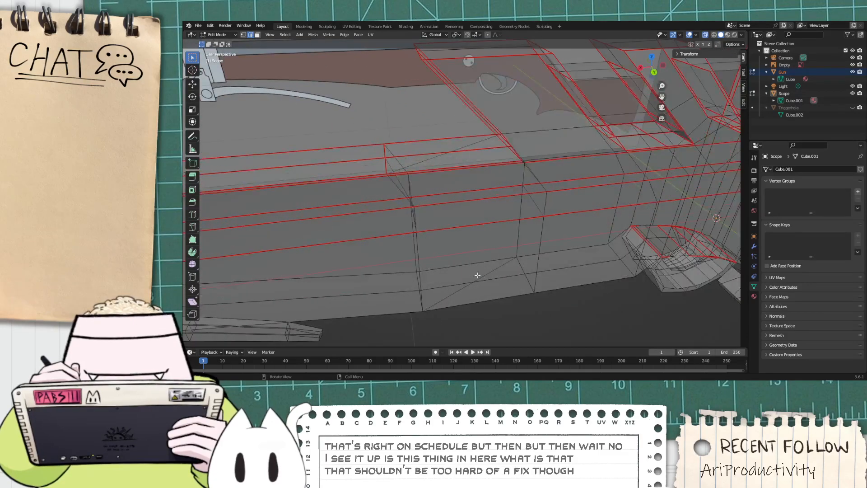
key(x)
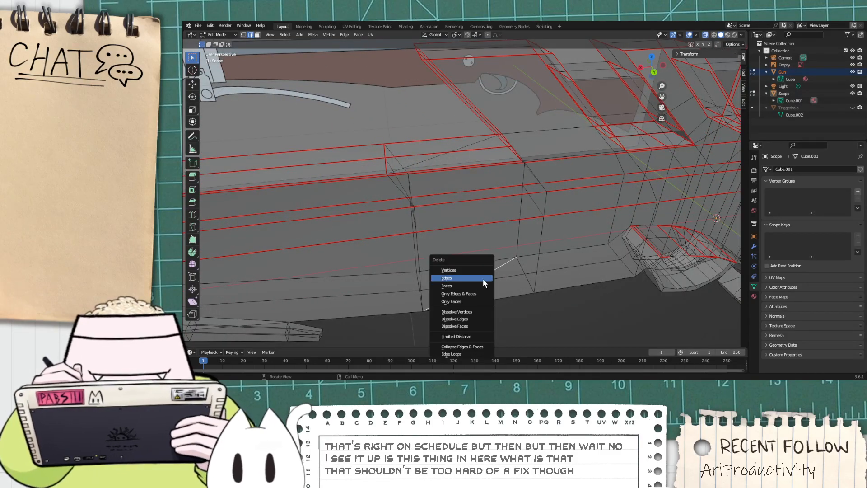
click(483, 278)
key(x)
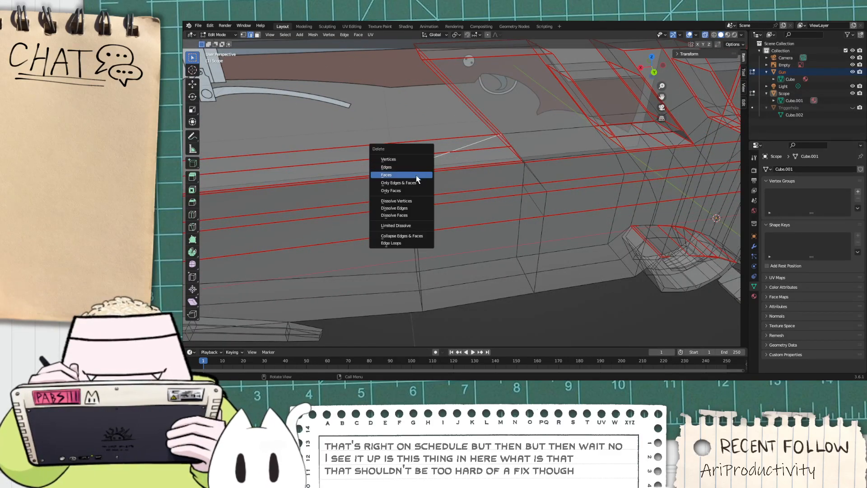
click(419, 172)
Step: Delete the remaining diagonal edges that cross from side to side inside the gun body
middle_drag(420, 172, 533, 176)
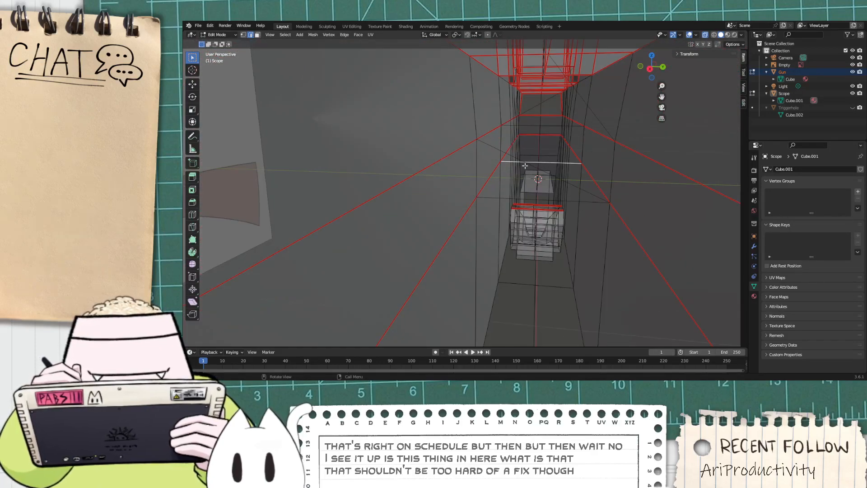
key(x)
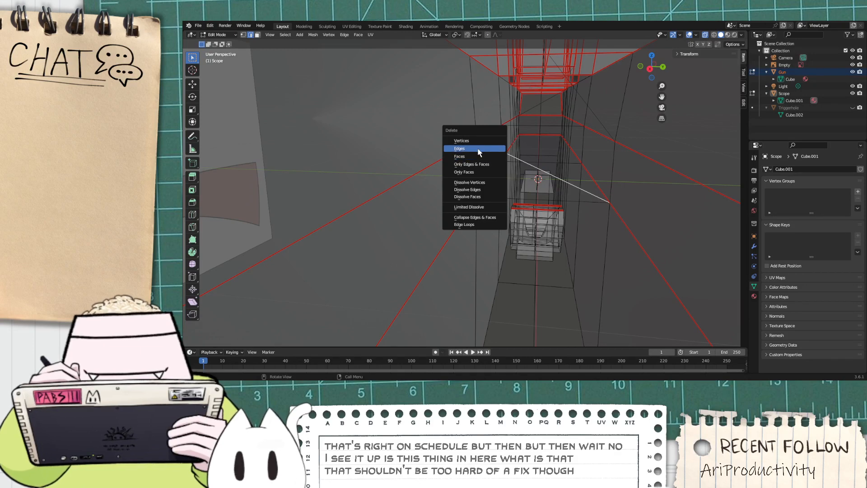
click(478, 151)
key(x)
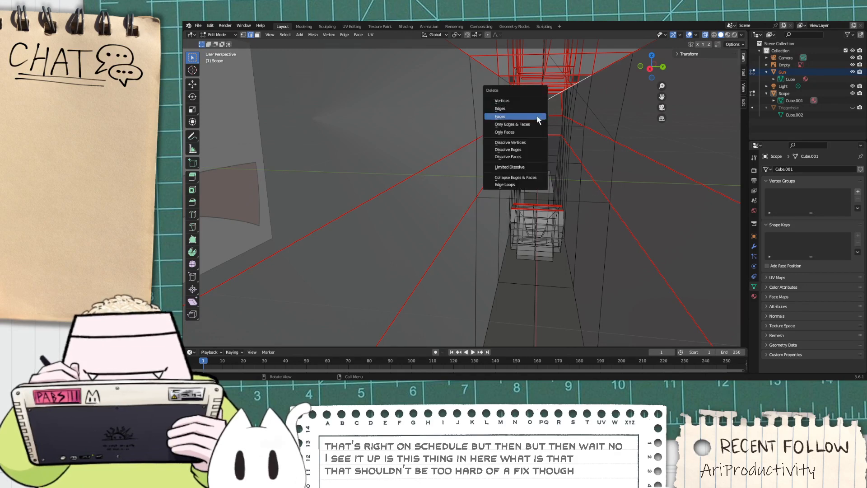
click(537, 107)
click(591, 114)
key(x)
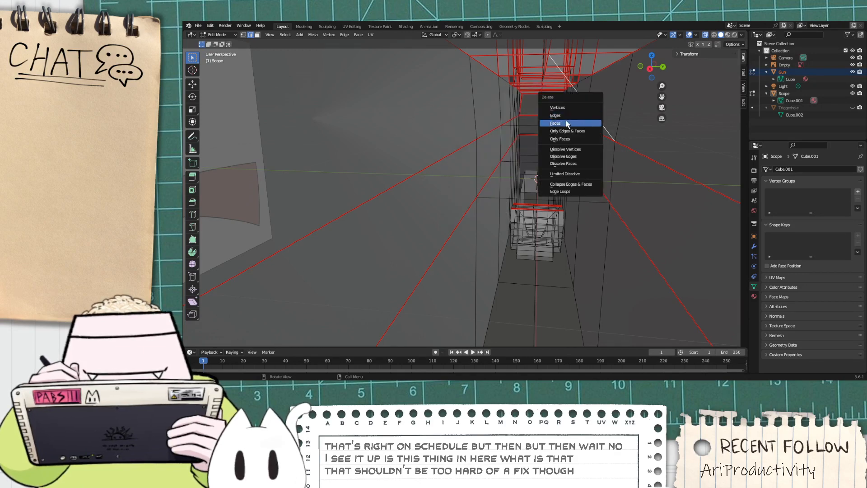
click(570, 116)
Step: Delete the leftover internal edge between the cross-sections in the gun body's midsection
middle_drag(649, 139, 581, 177)
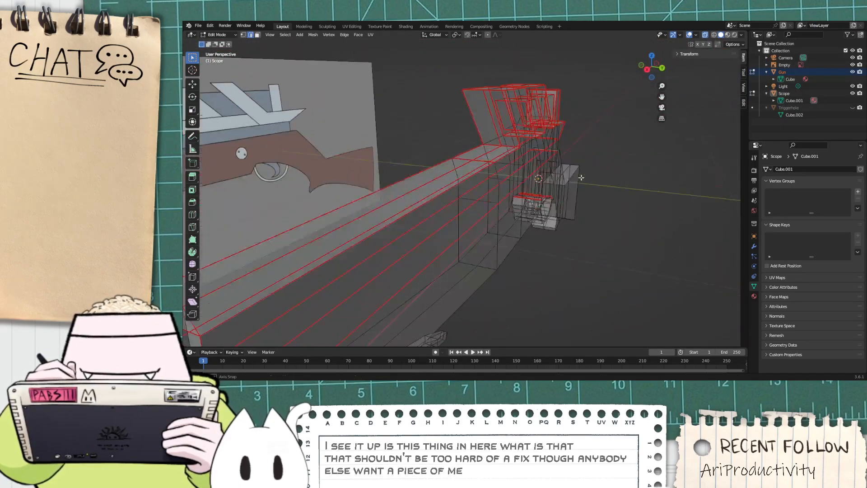
scroll(506, 218, up, 5)
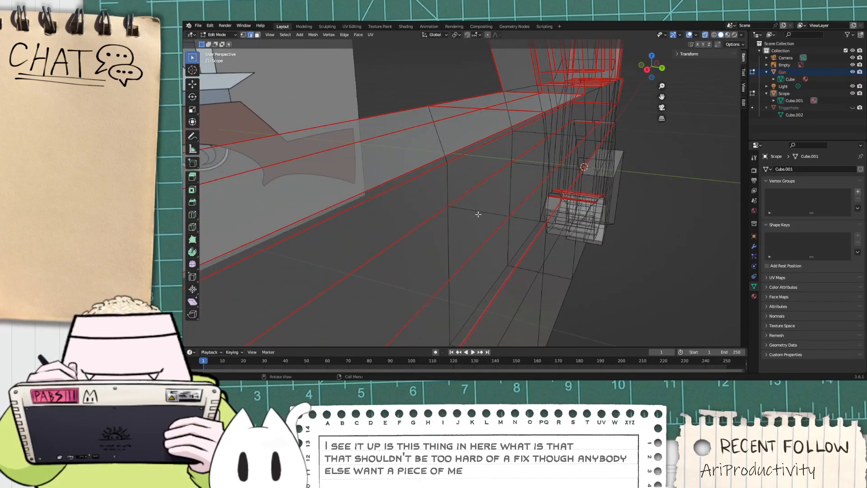
middle_drag(491, 219, 506, 215)
key(x)
click(501, 202)
scroll(524, 149, up, 2)
scroll(525, 144, down, 4)
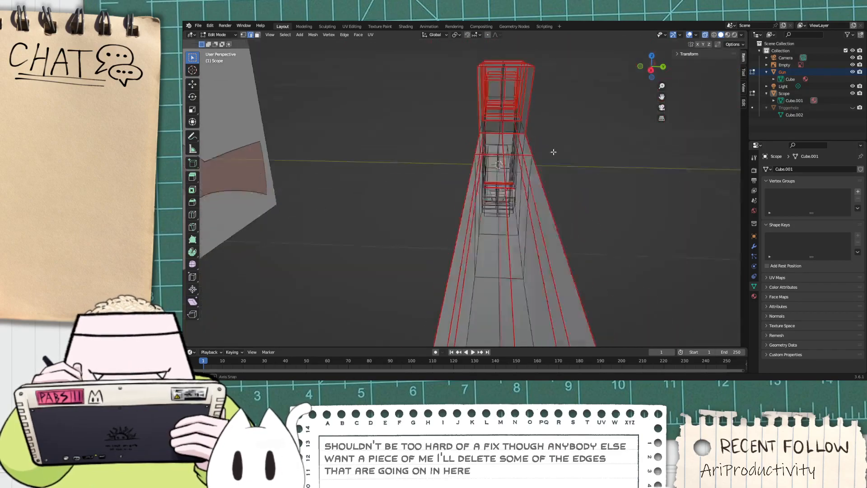
Step: Delete the two lengthwise edges running along the middle of the gun's upper body, ahead of and beneath the front scope mount
middle_drag(553, 152, 469, 205)
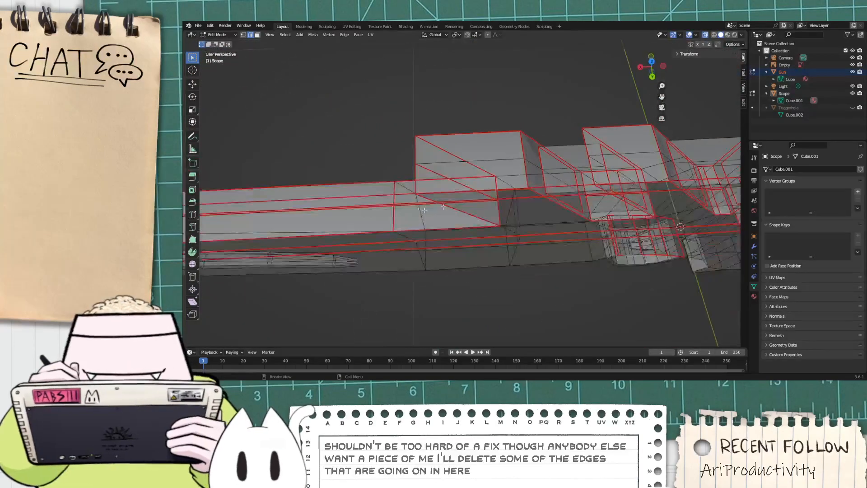
middle_drag(389, 207, 371, 166)
click(372, 169)
key(x)
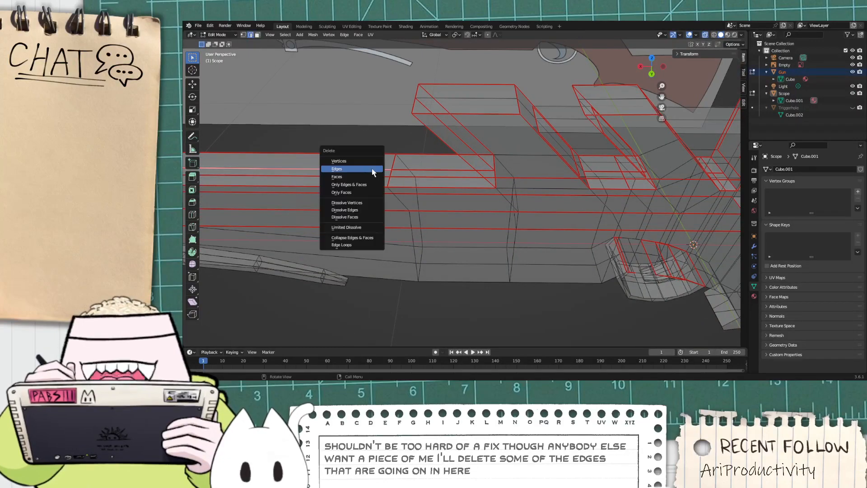
click(370, 170)
click(405, 172)
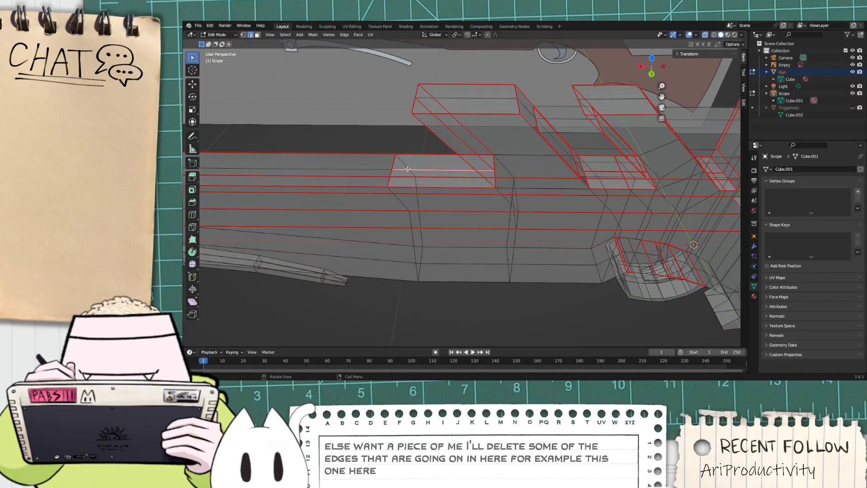
key(x)
click(403, 174)
middle_drag(403, 175, 450, 205)
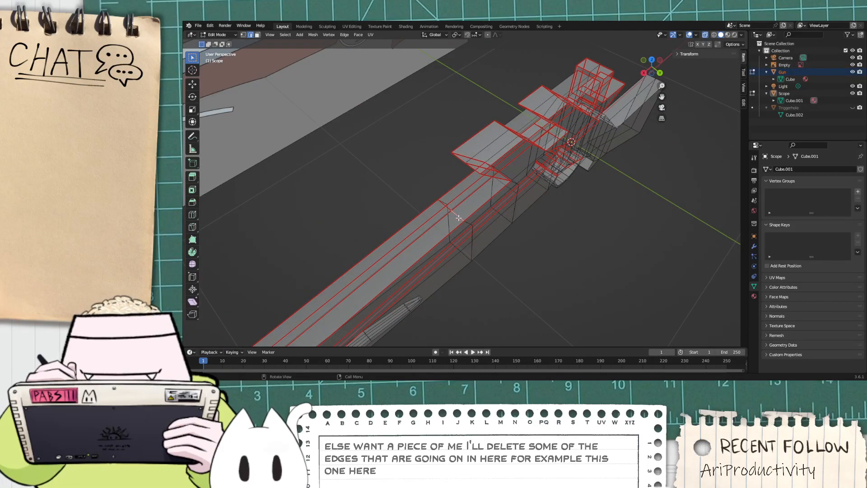
scroll(458, 217, up, 6)
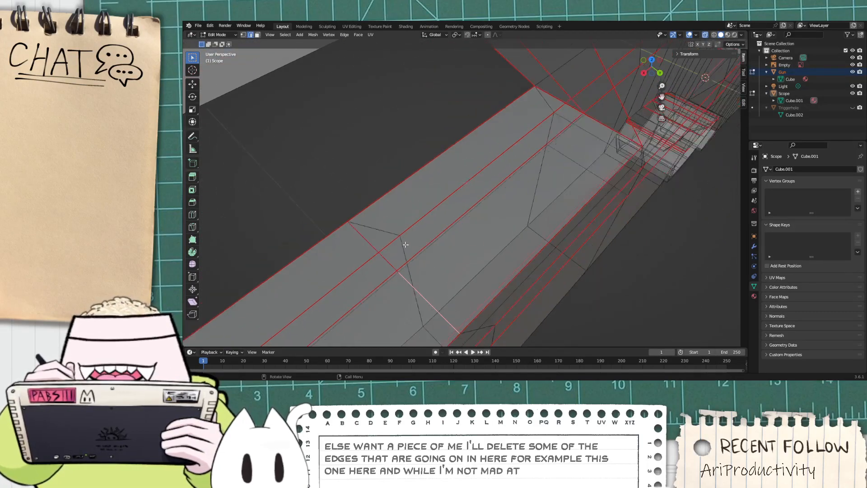
middle_drag(406, 244, 511, 202)
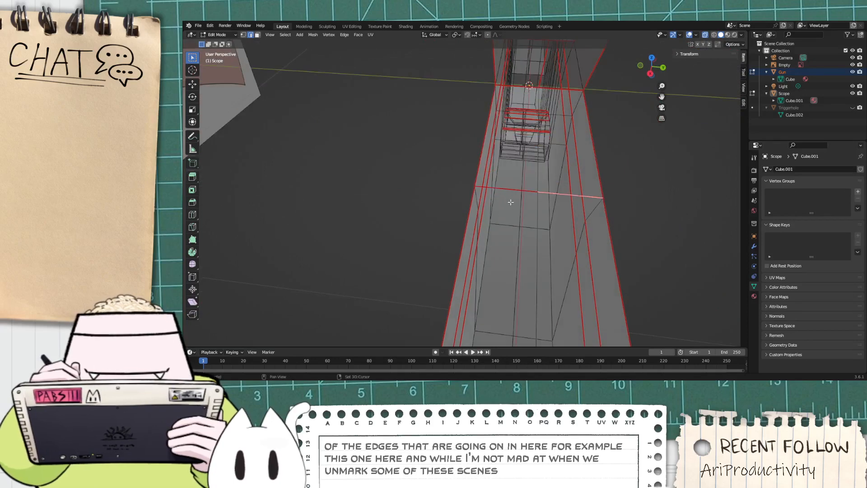
right_click(509, 191)
key(Escape)
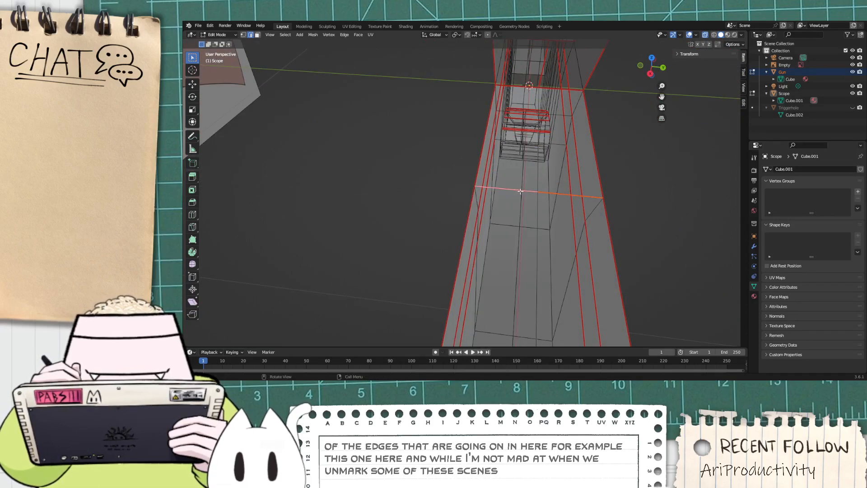
key(e)
click(681, 176)
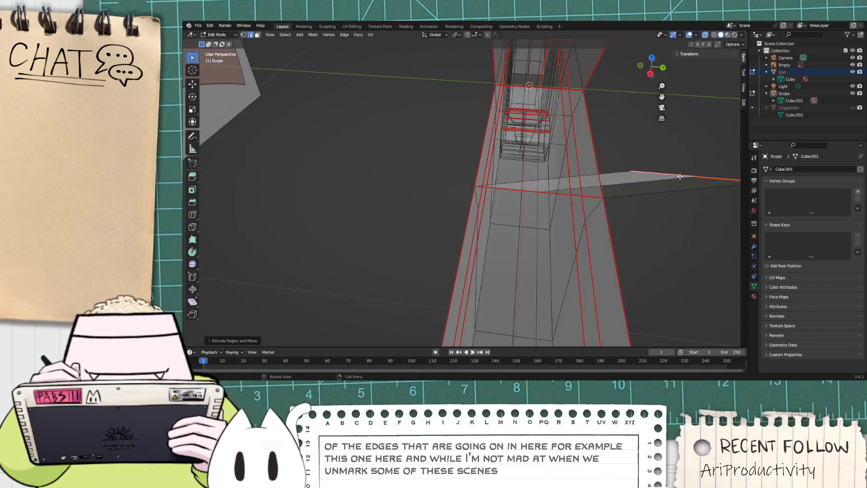
key(ctrl+z)
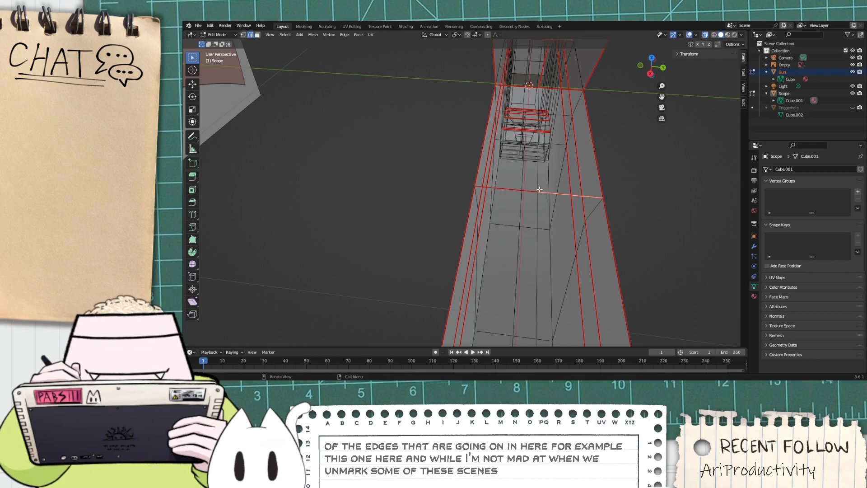
Step: Clear the seam from the edges crossing the gun body's top surface ahead of the front scope mount
right_click(566, 195)
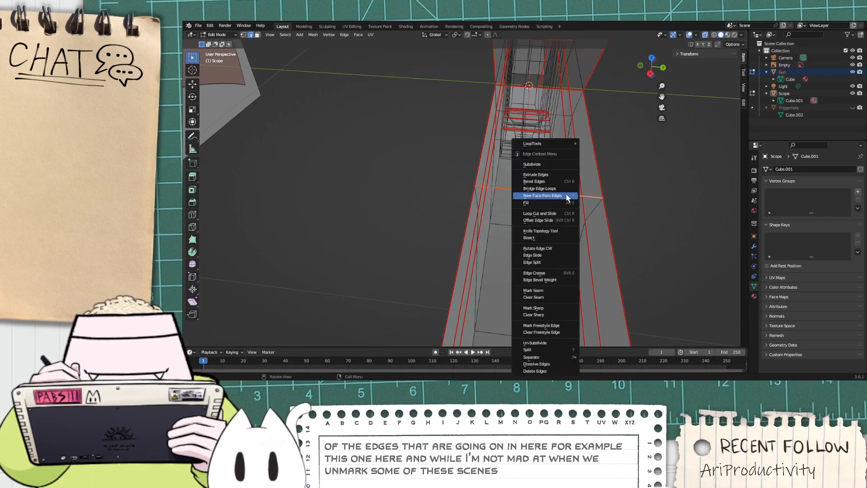
click(547, 291)
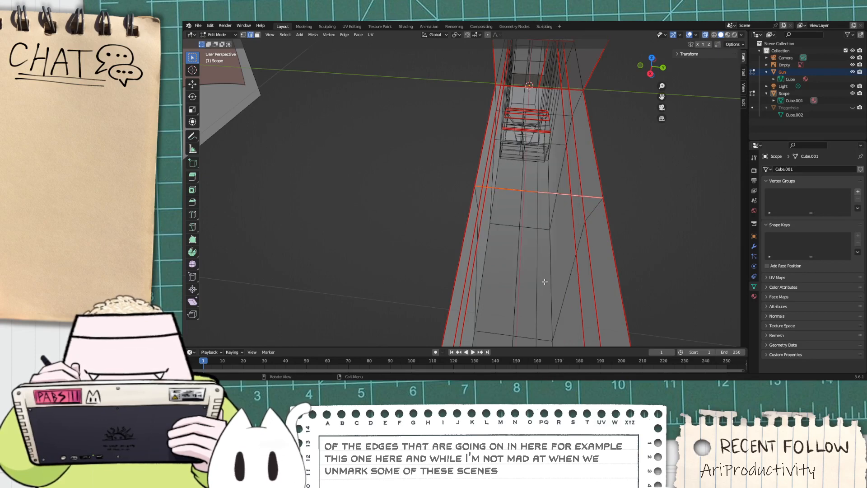
middle_drag(547, 291, 544, 264)
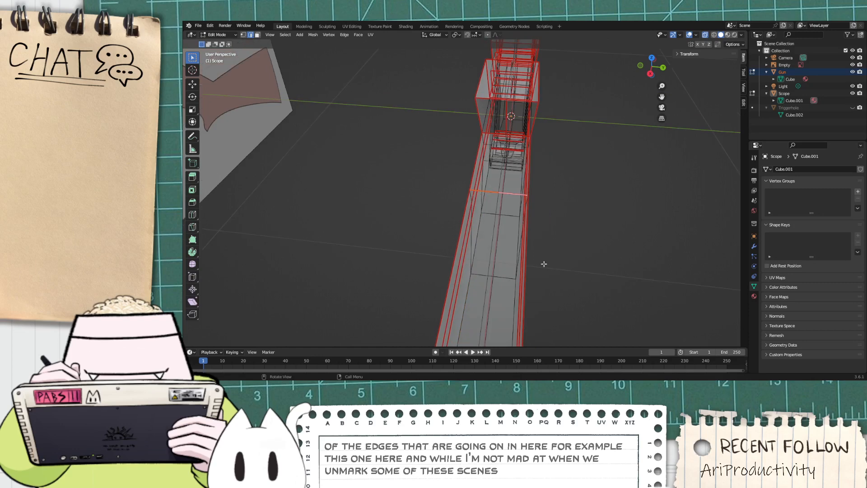
right_click(490, 192)
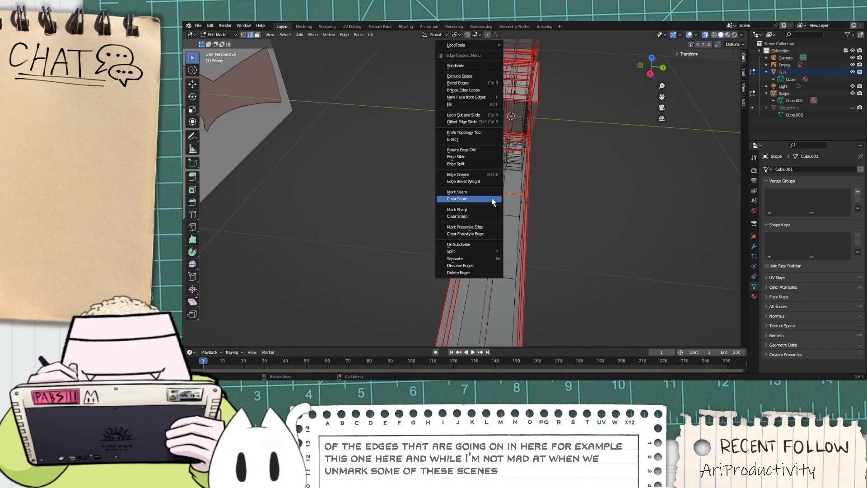
click(494, 195)
Step: Delete the seam-marked edge running down the middle of the front scope mount's sloped front face
middle_drag(494, 196, 499, 160)
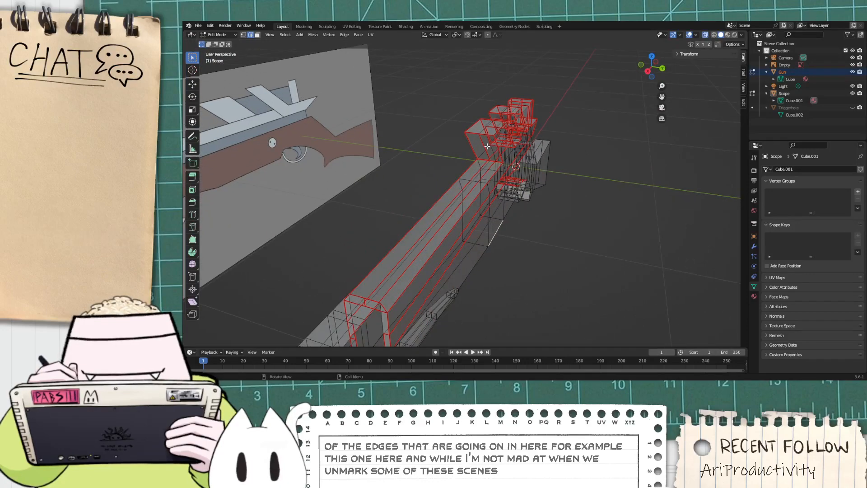
scroll(487, 146, up, 3)
middle_drag(515, 115, 483, 207)
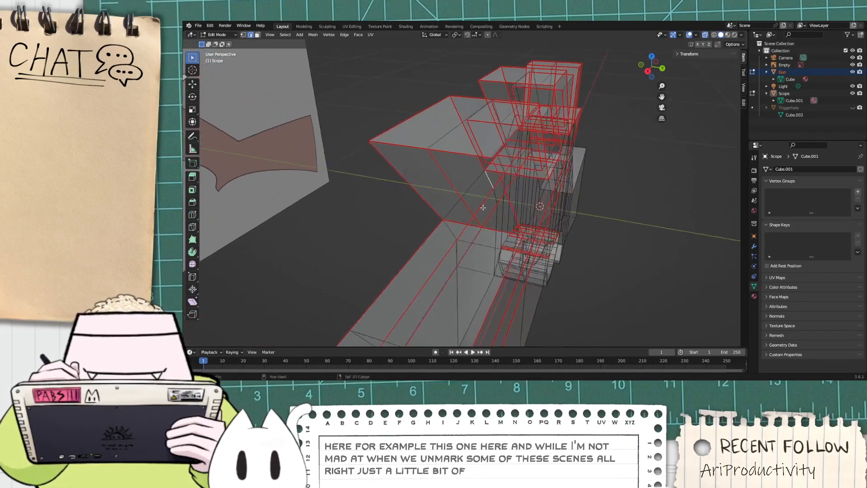
click(452, 181)
key(x)
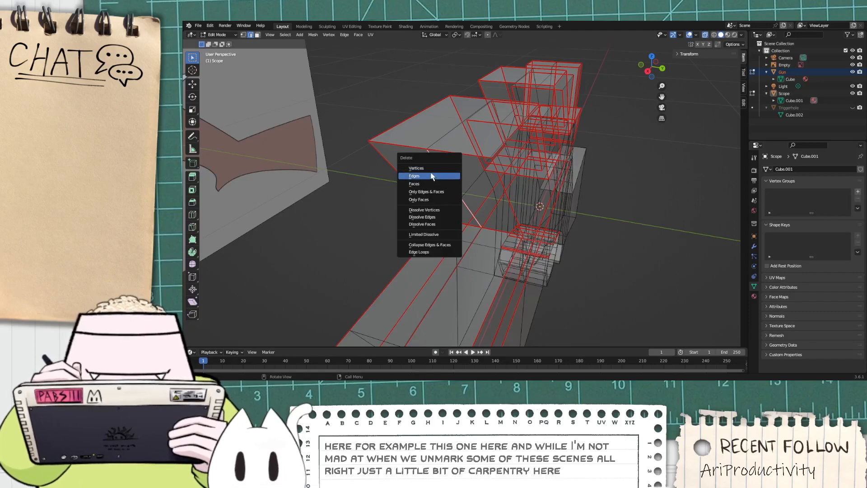
click(438, 168)
key(x)
click(438, 140)
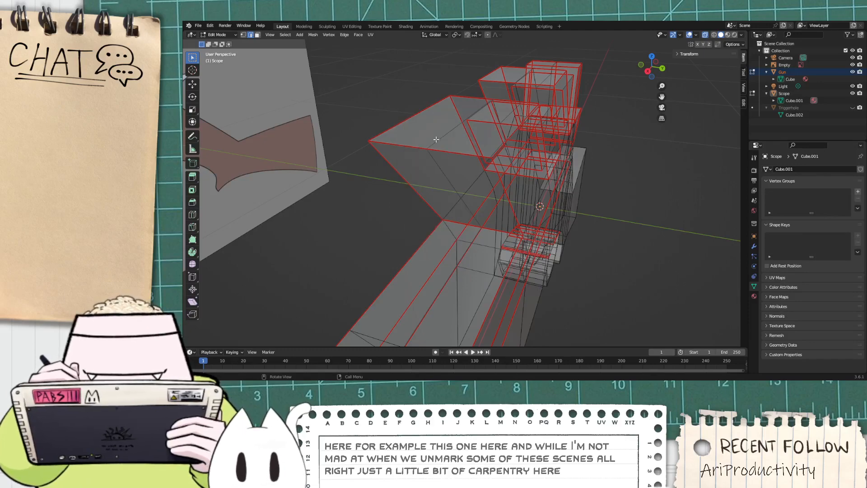
Step: Delete the two overlapping lengthwise edges along the middle of the front scope mount's top face
middle_drag(508, 124, 425, 151)
ctrl+click(482, 155)
click(482, 161)
key(x)
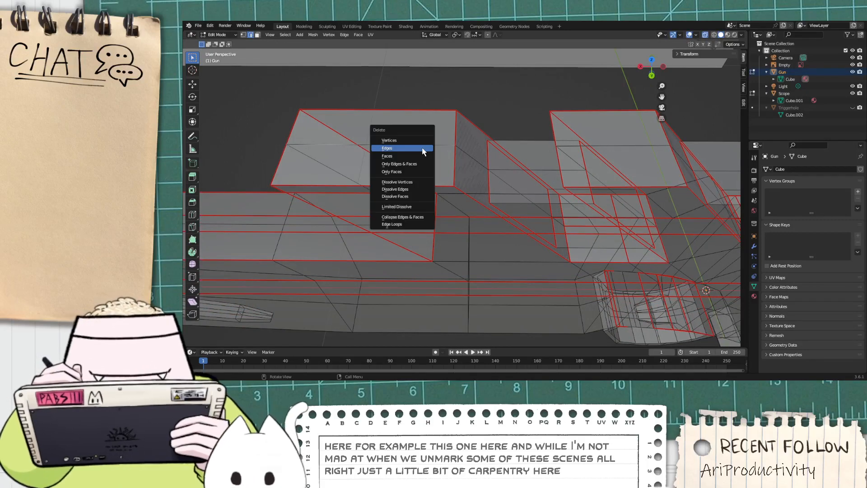
click(419, 148)
click(421, 145)
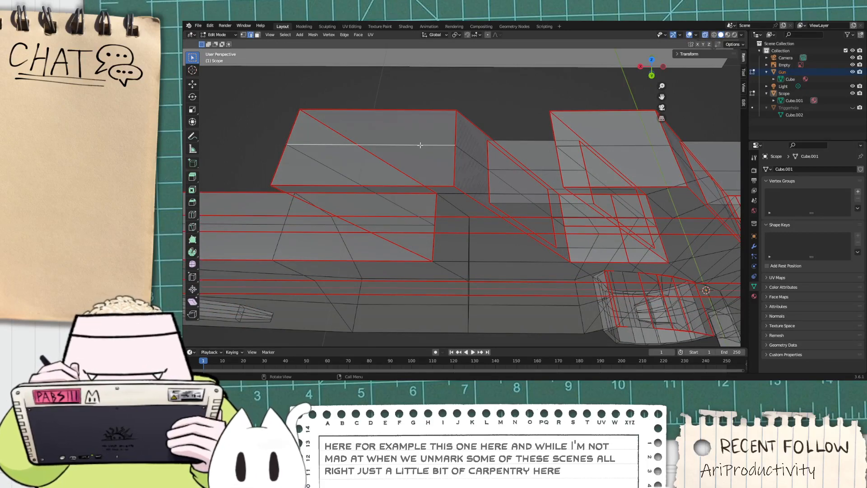
key(x)
click(421, 147)
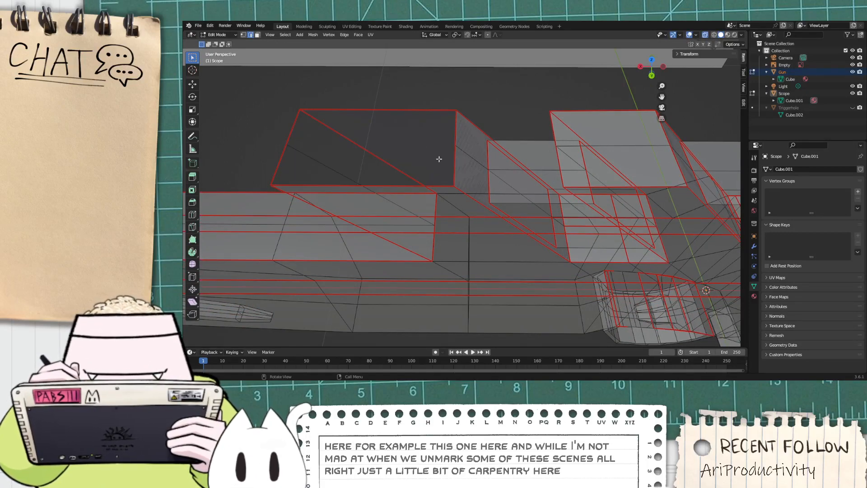
Step: Select the border edges of the front scope mount's open top and fill them with a new face
middle_drag(439, 159, 464, 173)
click(441, 176)
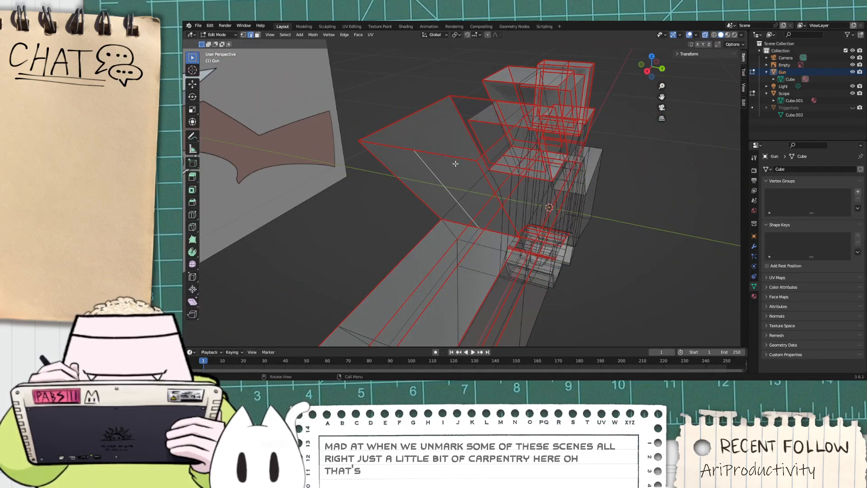
click(487, 145)
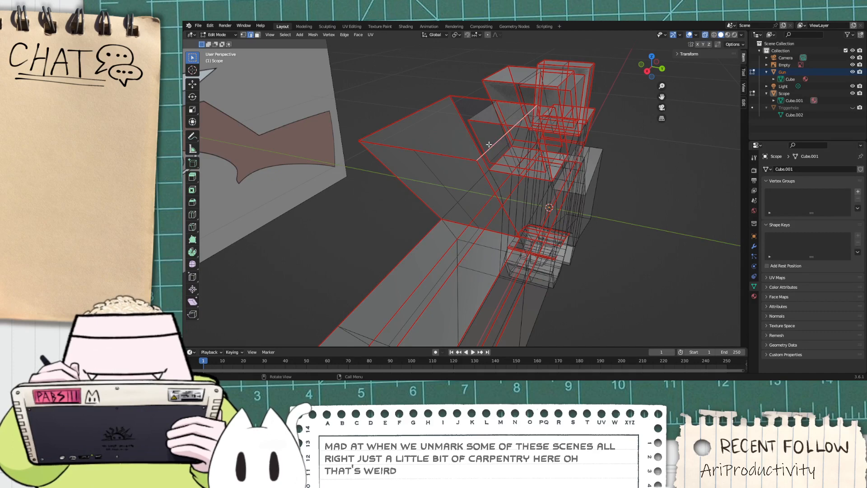
alt+click(489, 145)
shift+click(472, 156)
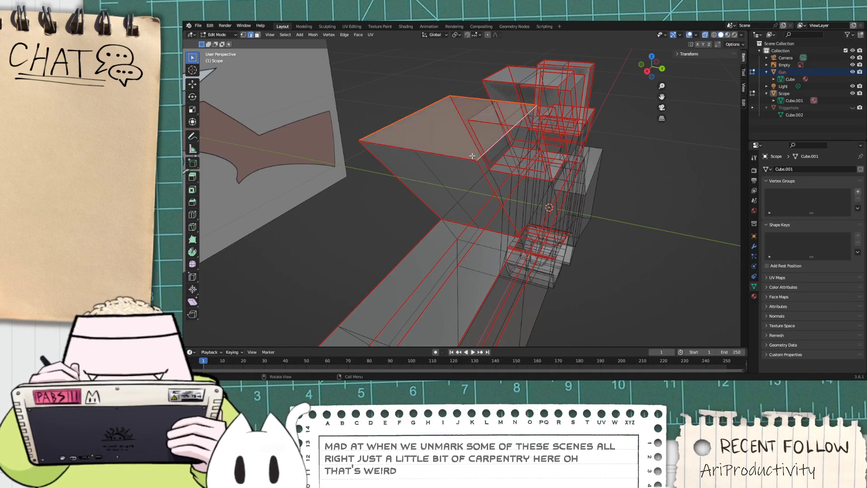
Step: Delete the remaining middle edge on the front scope mount's sloped front face
click(445, 178)
key(x)
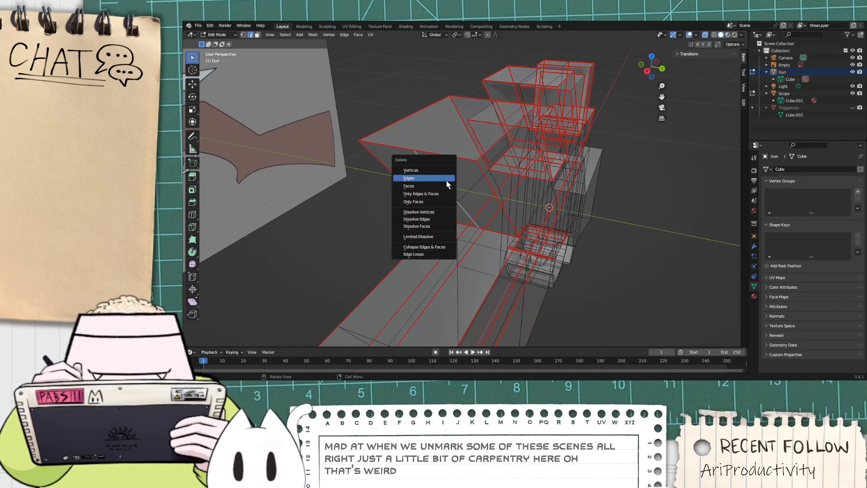
click(447, 184)
Step: Delete the two overlapping edges running down the middle of the front scope mount's sloped rear face
middle_drag(447, 184, 428, 213)
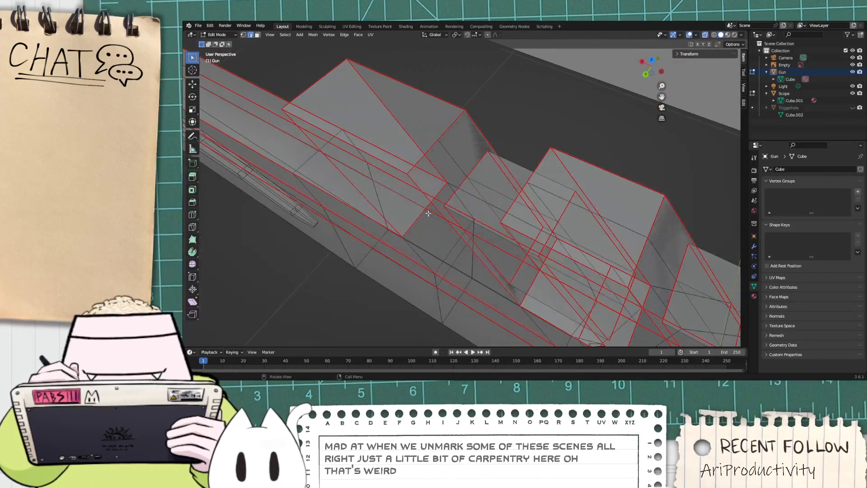
click(453, 166)
key(x)
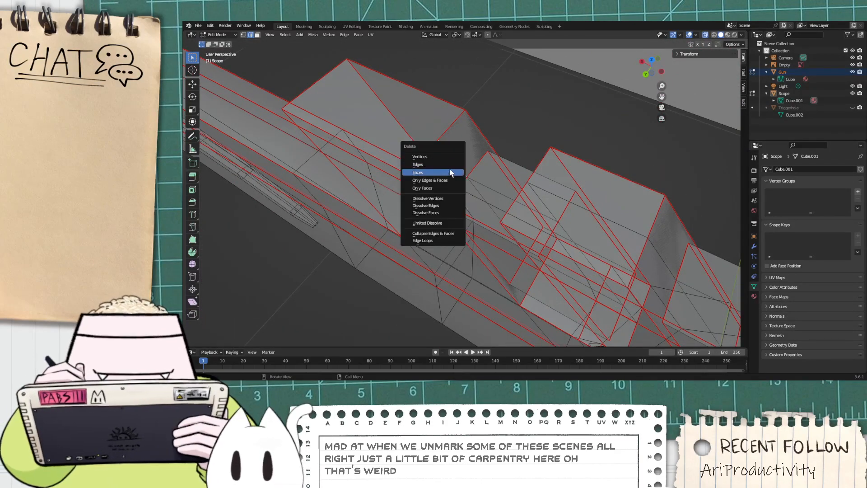
click(451, 165)
click(458, 168)
key(x)
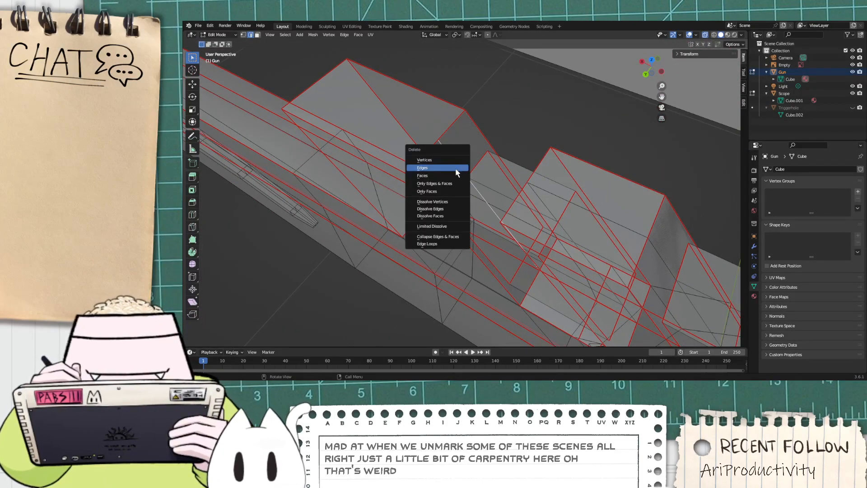
click(456, 168)
Step: Delete the stray edges behind the front scope mount, around its base in the gap before the next mount
middle_drag(456, 168, 542, 169)
click(487, 163)
key(x)
click(478, 166)
click(549, 186)
key(x)
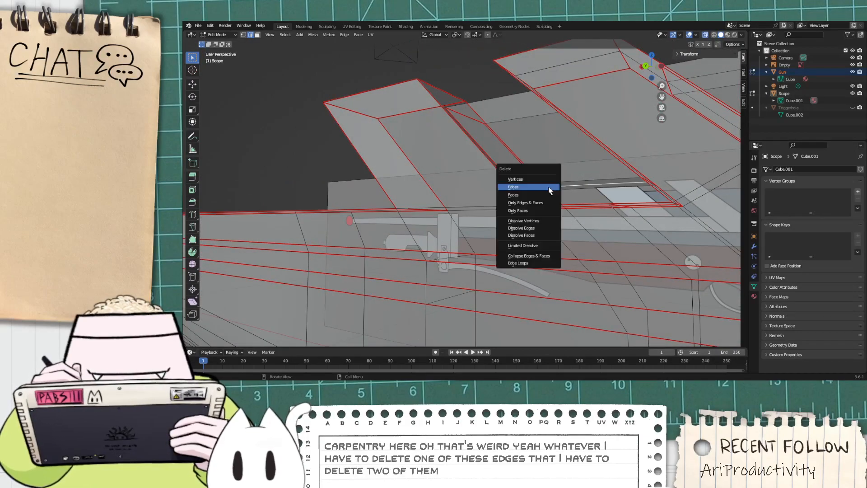
click(541, 187)
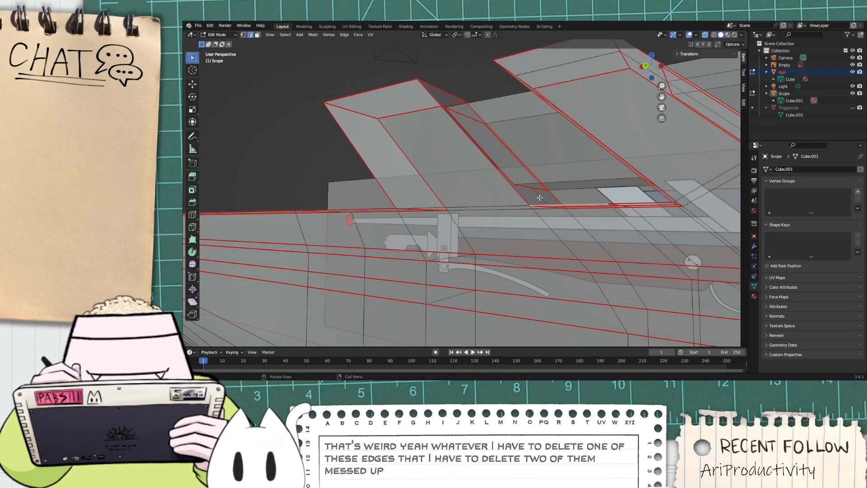
shift+click(540, 198)
key(x)
click(539, 198)
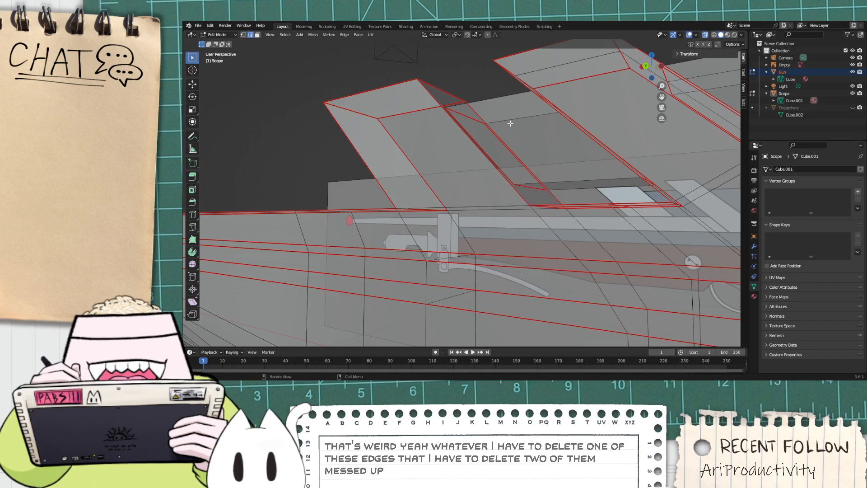
Step: Delete the two overlapping lengthwise edges along the middle of the top face of the second scope mount
middle_drag(511, 124, 541, 166)
click(589, 131)
key(x)
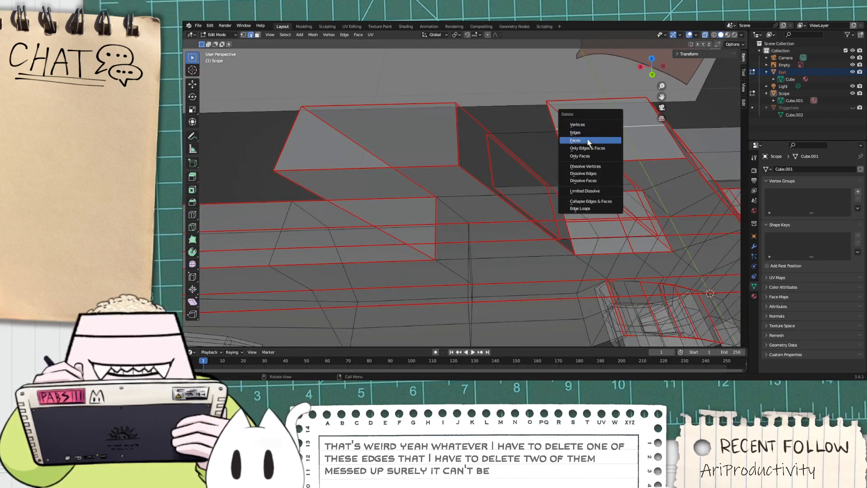
click(590, 134)
click(609, 127)
key(x)
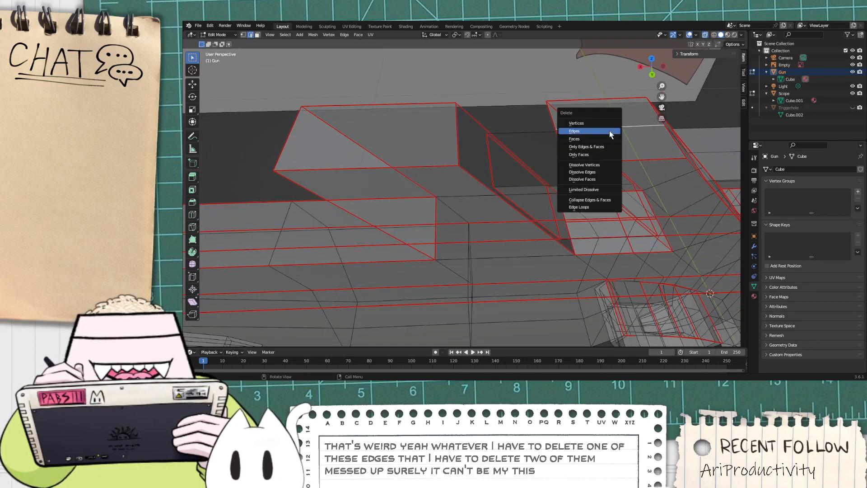
click(609, 132)
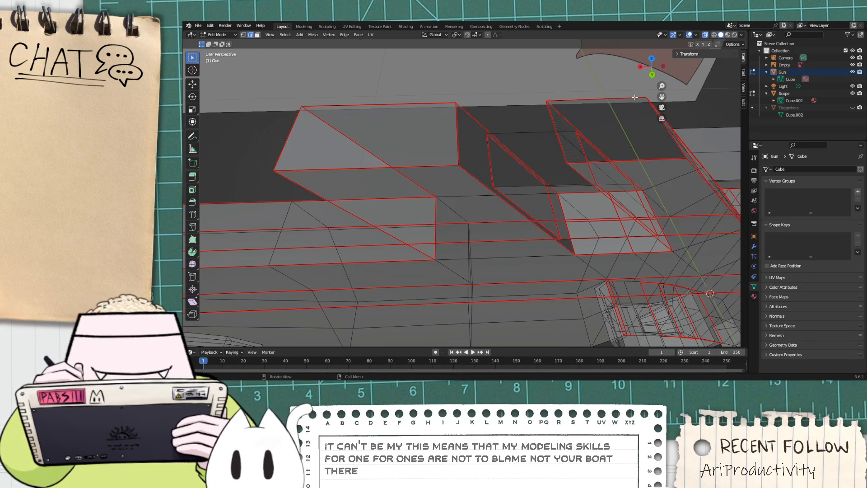
Step: Select the second scope mount's top corner vertices from the back view and fill its open top with a face
middle_drag(674, 146, 562, 293)
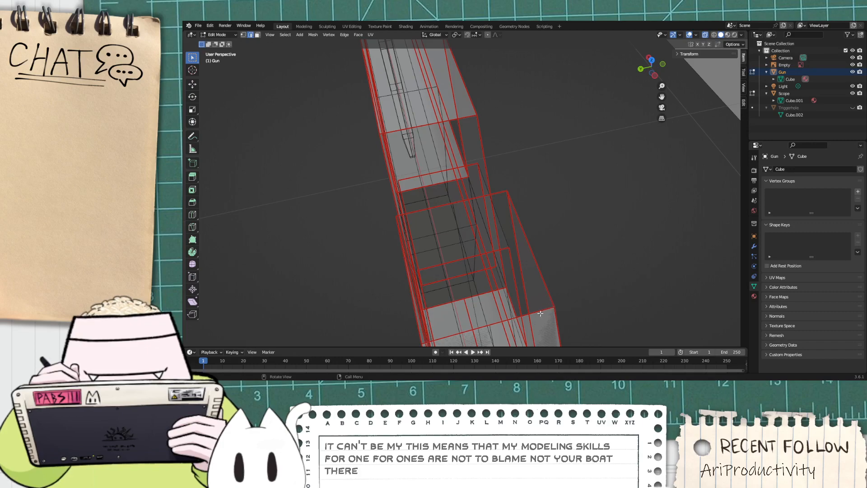
middle_drag(446, 328, 562, 222)
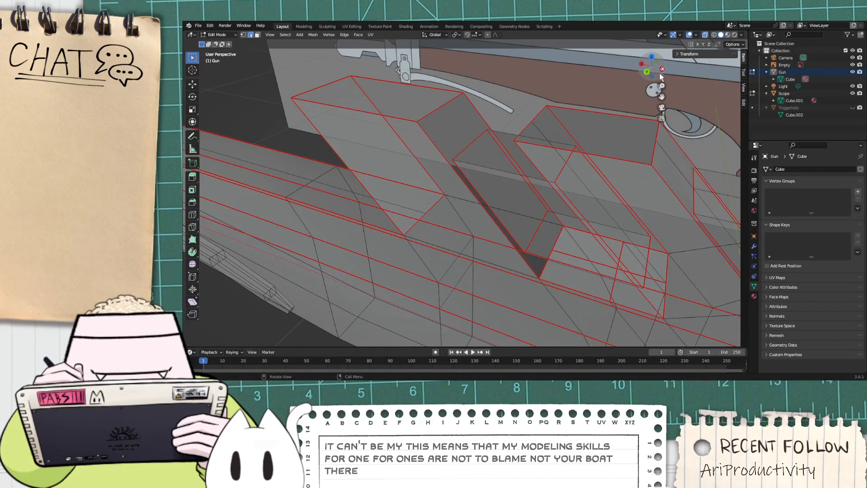
click(647, 72)
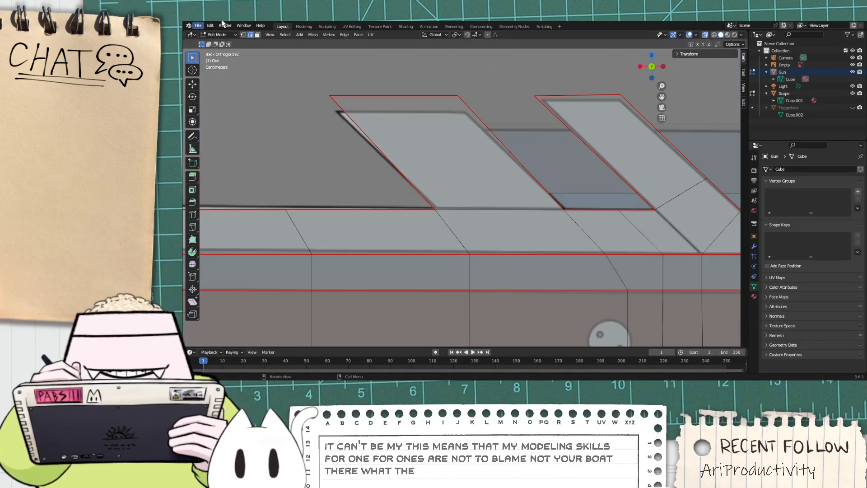
click(244, 35)
drag(520, 83, 629, 108)
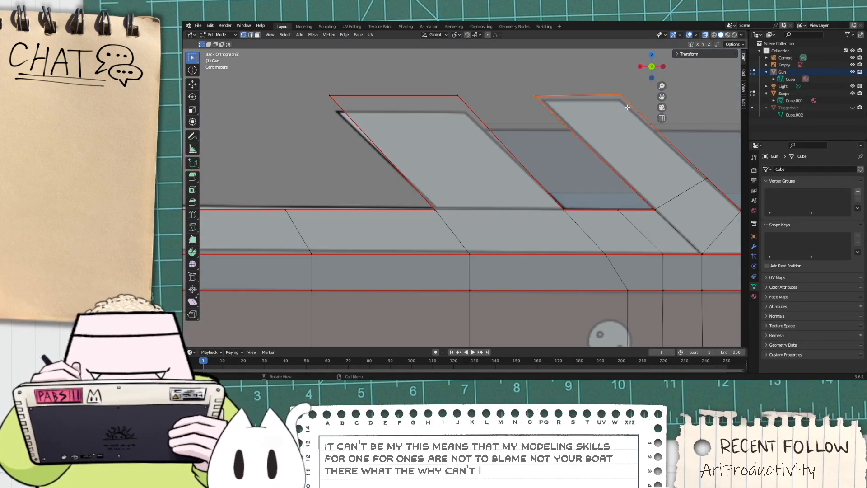
middle_drag(616, 94, 602, 207)
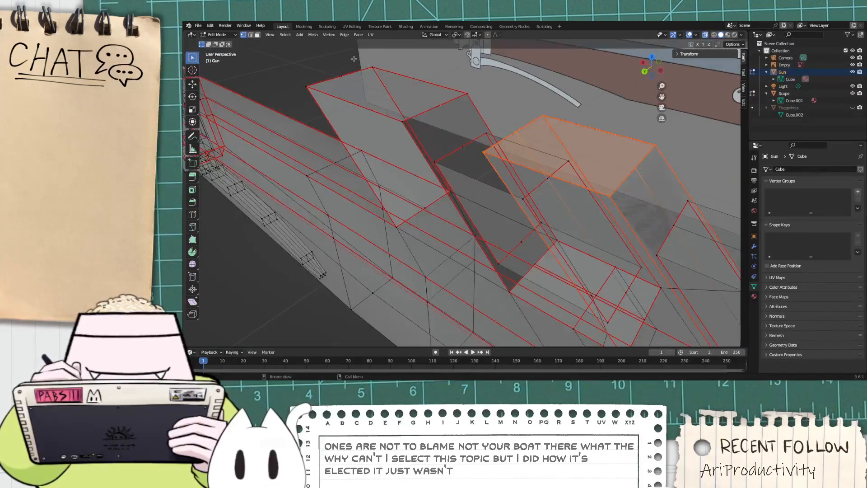
middle_drag(406, 142, 426, 146)
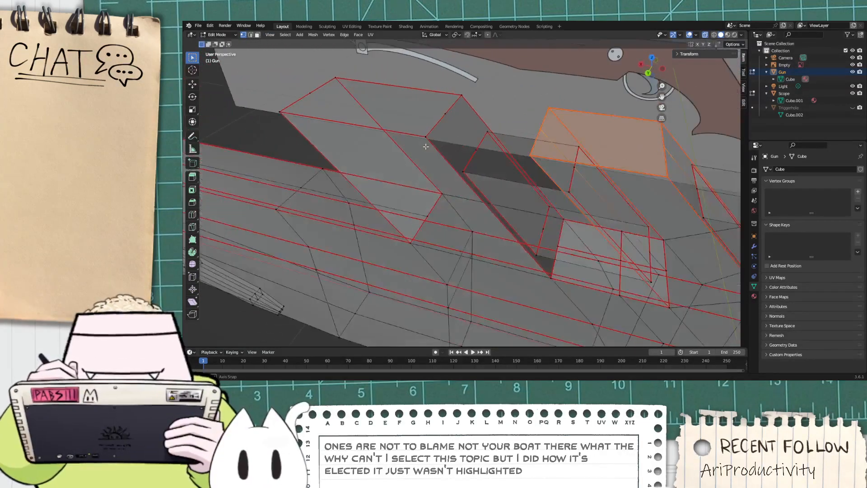
Step: Delete the two overlapping edges running down the middle of the second scope mount's sloped front face
click(251, 34)
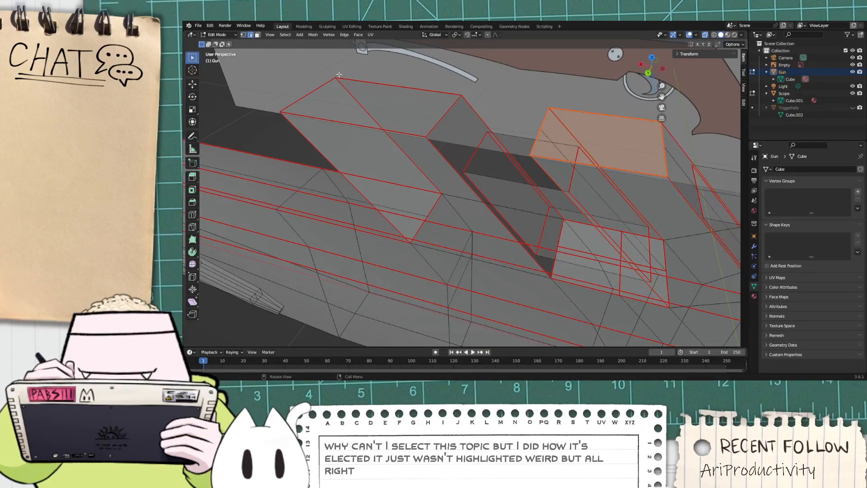
click(549, 143)
click(548, 133)
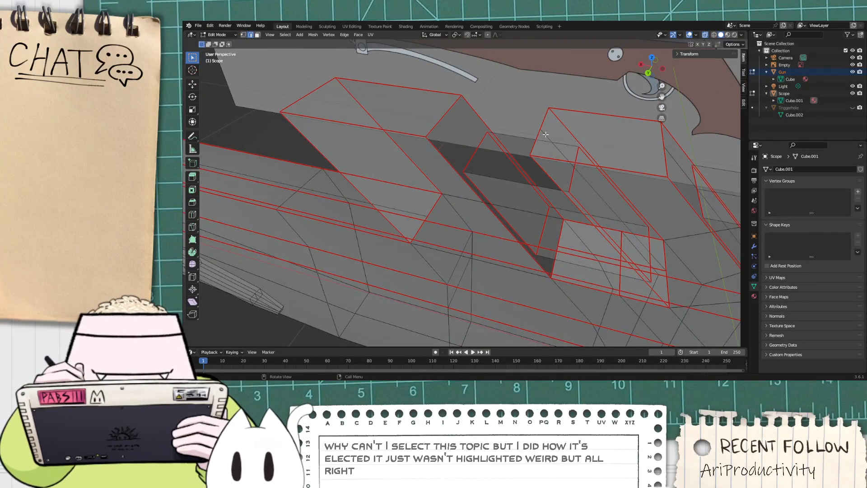
key(x)
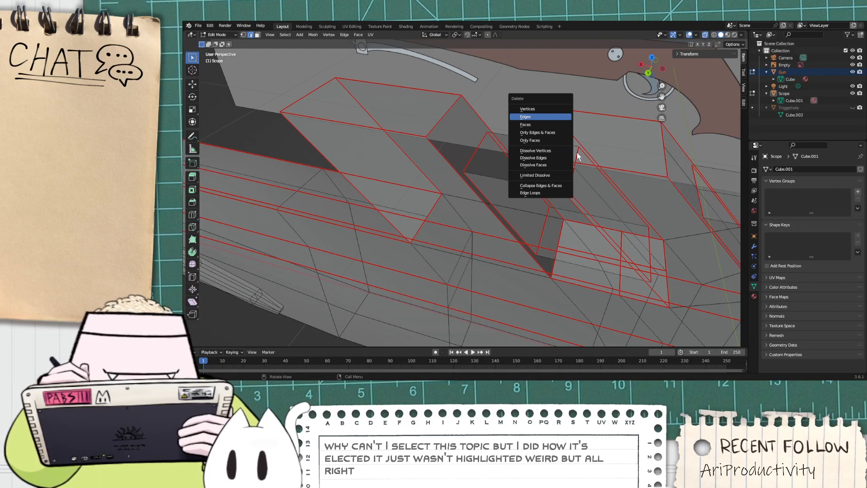
click(541, 118)
click(580, 176)
key(x)
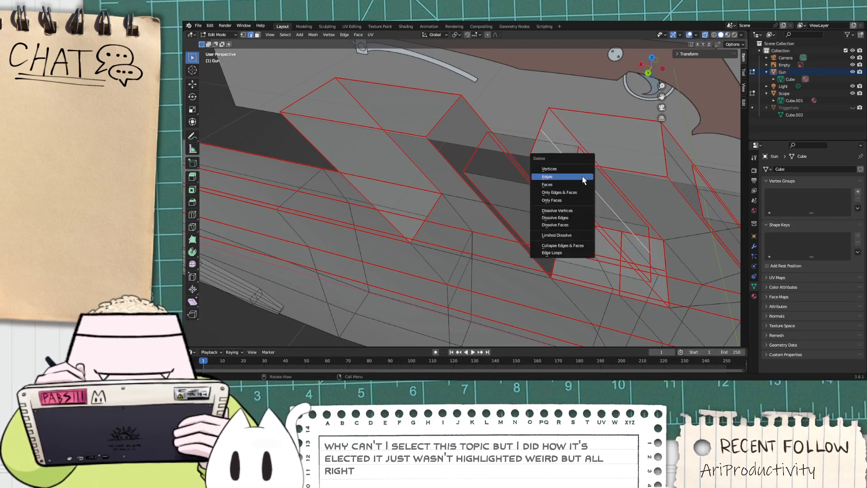
click(562, 180)
Step: Delete the overlapping edges along the second scope mount's sloped rear face and the stray edge extending toward the upright rear mount
middle_drag(562, 180, 537, 207)
click(559, 197)
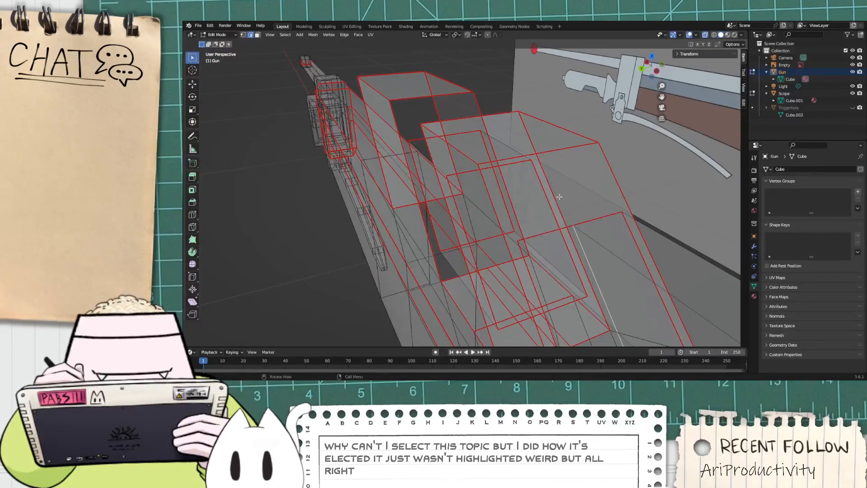
key(x)
click(560, 203)
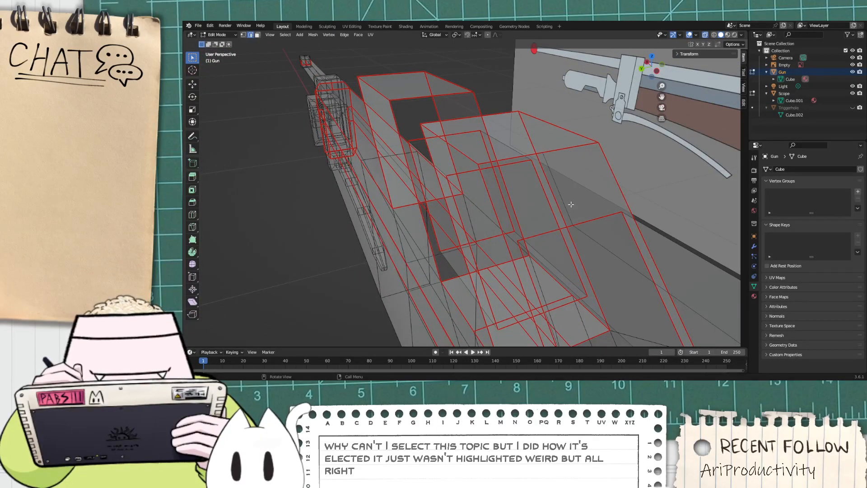
middle_drag(571, 205, 563, 173)
click(564, 172)
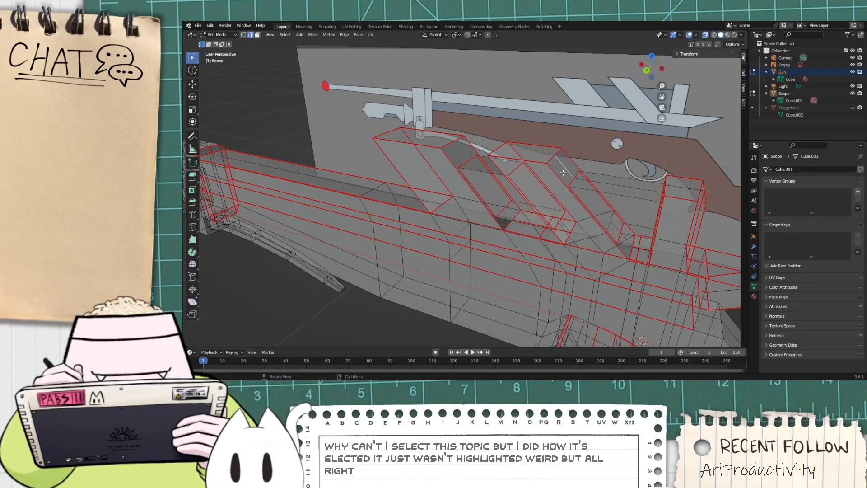
key(x)
click(564, 178)
key(x)
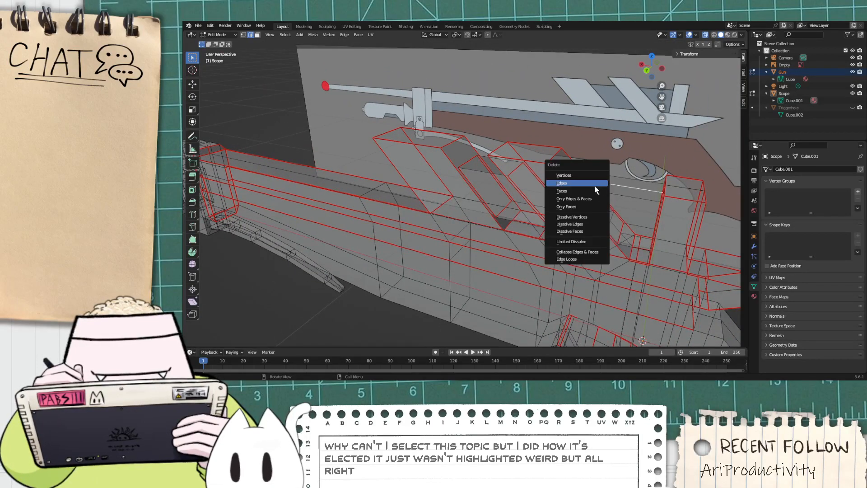
click(594, 184)
Step: Delete the stray edges at the foot of the second scope mount's sloped rear face
middle_drag(594, 184, 618, 229)
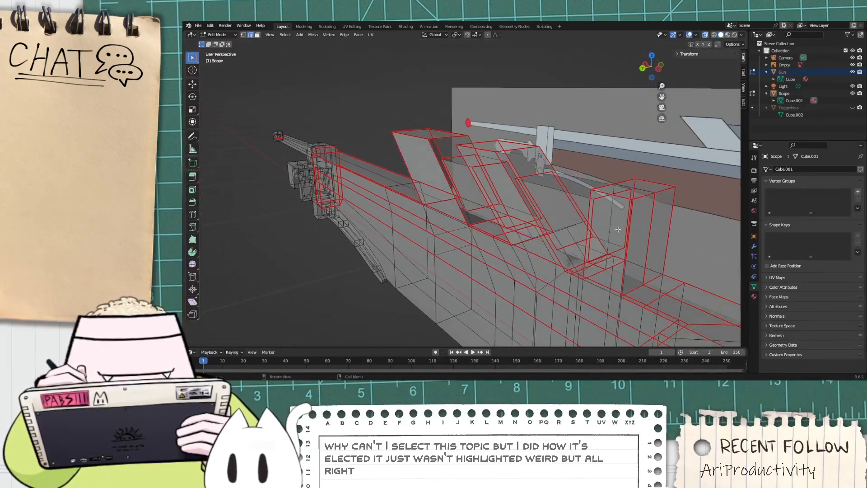
click(575, 236)
key(x)
click(536, 236)
middle_drag(535, 239, 569, 251)
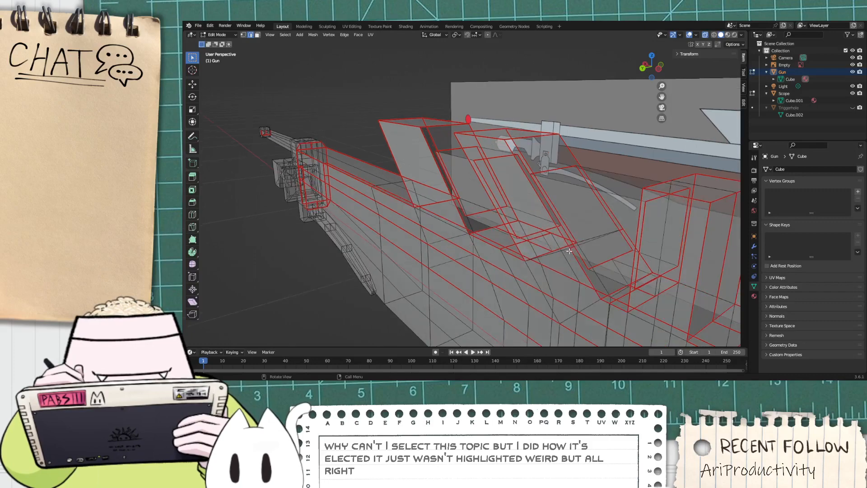
click(613, 267)
key(x)
click(611, 270)
Step: Delete the crosswise and diagonal edges at the base in front of the second scope mount
scroll(615, 268, up, 2)
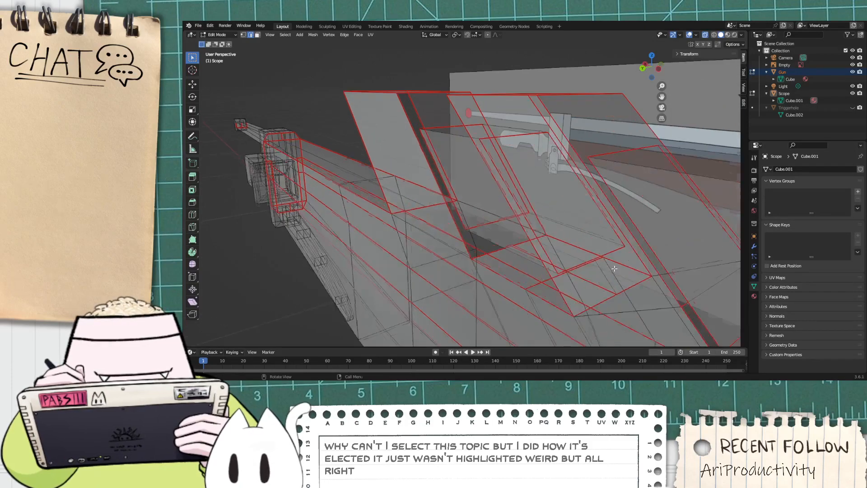
middle_drag(614, 268, 591, 262)
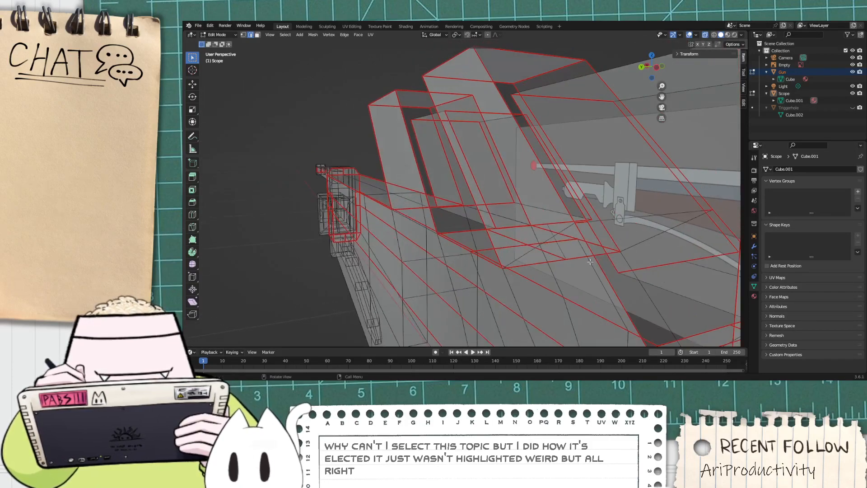
key(x)
click(556, 245)
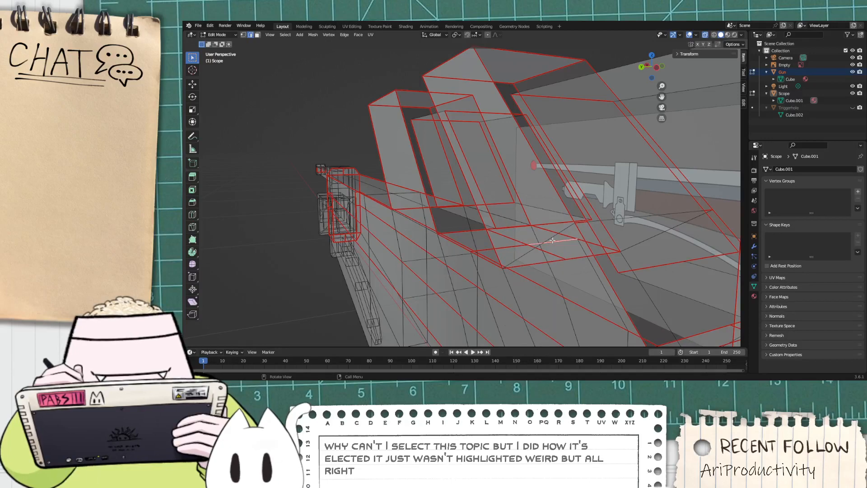
key(x)
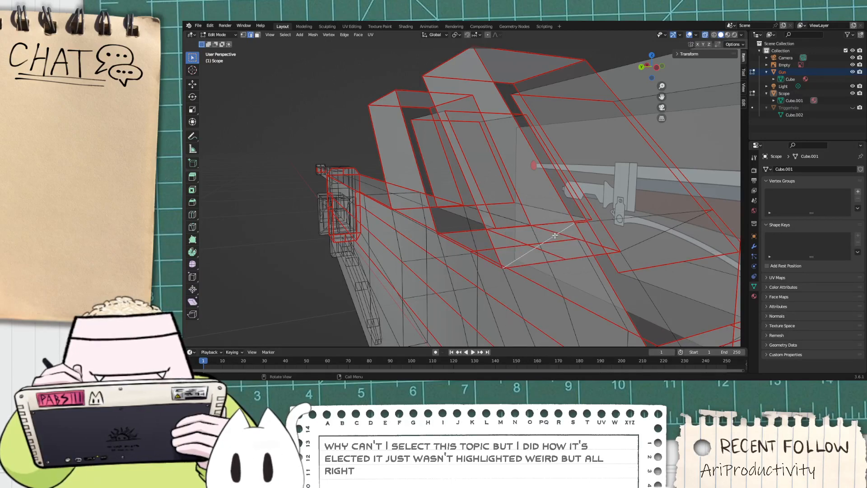
key(x)
Step: Delete the overlapping edges crossing the base of the gap between the front and second scope mounts, viewed from the other side
middle_drag(555, 243, 624, 294)
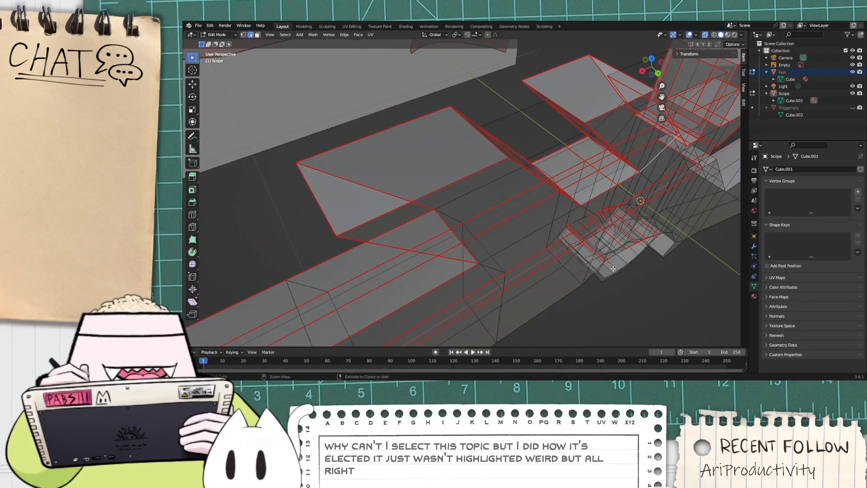
middle_drag(638, 235, 596, 204)
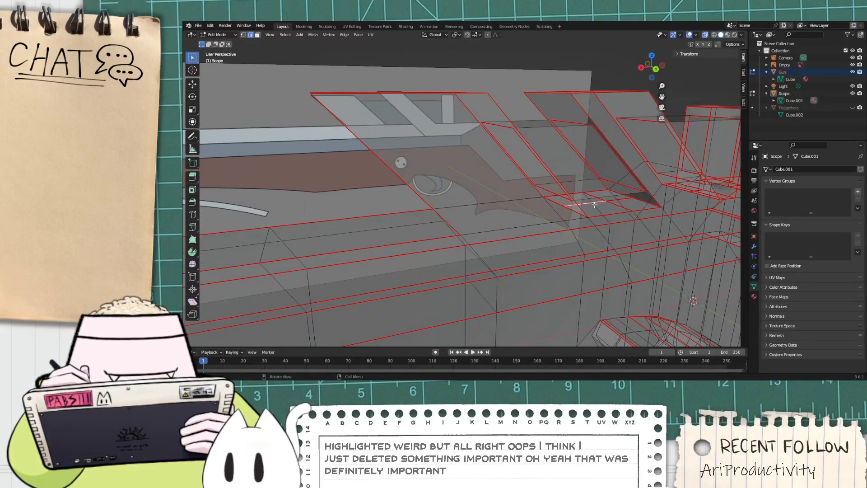
key(x)
click(579, 189)
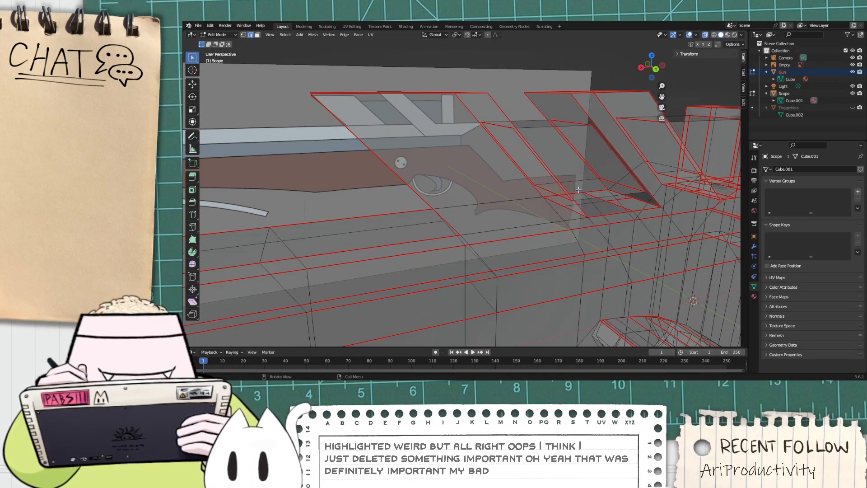
key(x)
click(579, 203)
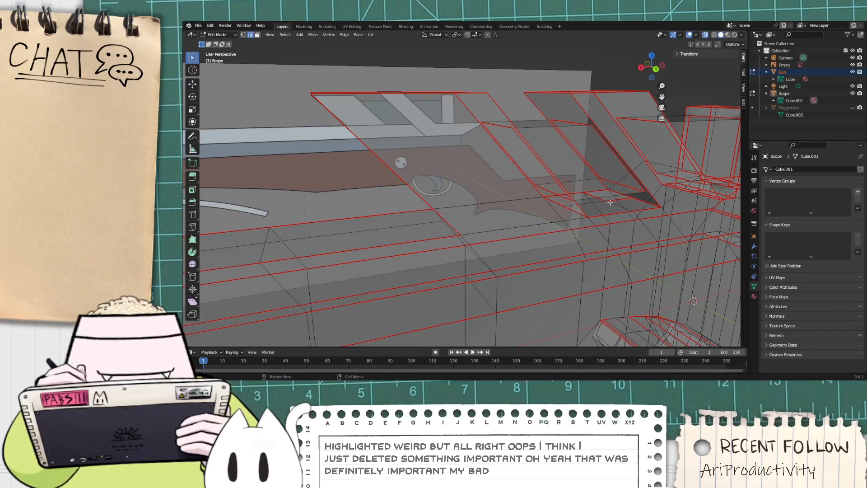
click(610, 202)
key(x)
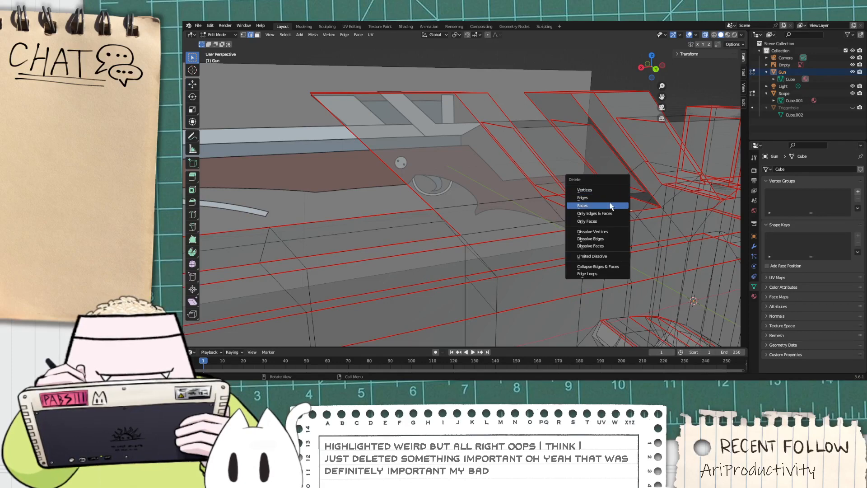
click(609, 203)
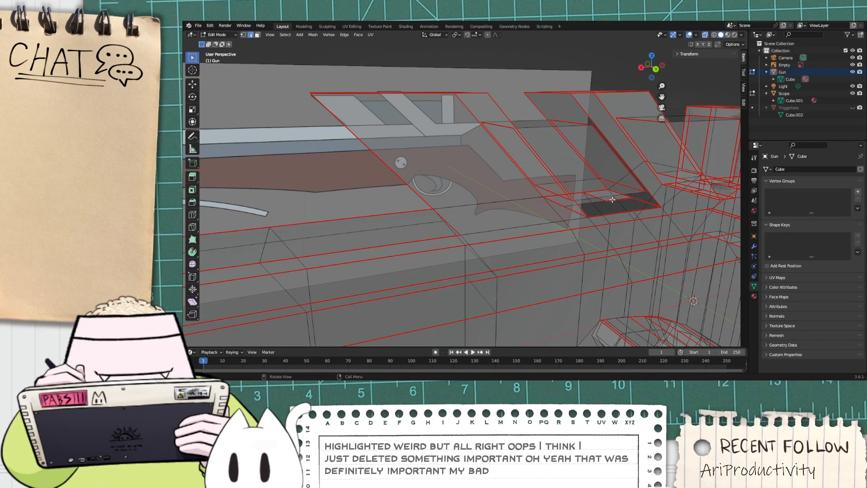
Step: Clear the remaining overlapping crosswise edges from the open base between the two slanted scope mounts
key(x)
click(610, 204)
click(610, 202)
key(x)
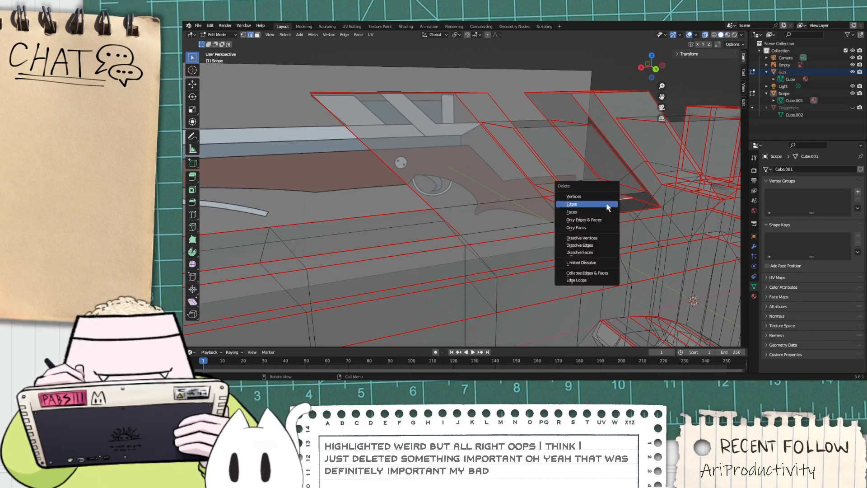
click(607, 207)
click(605, 202)
key(x)
click(605, 204)
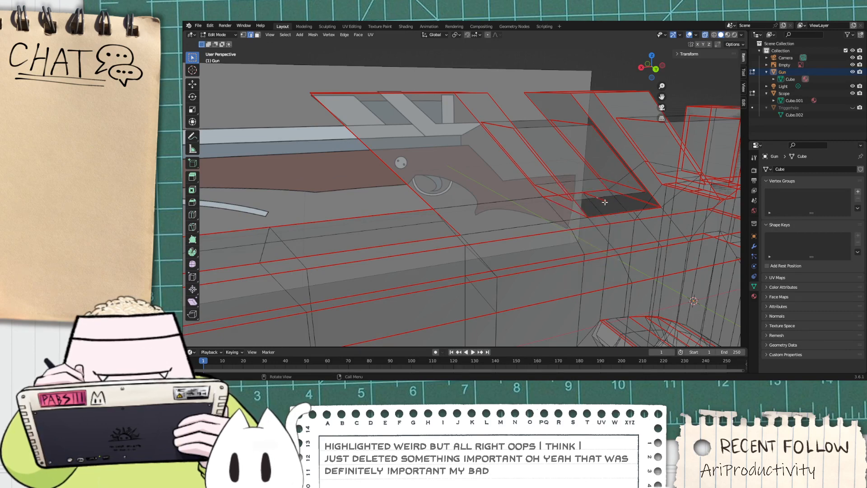
key(x)
click(606, 202)
click(604, 202)
scroll(604, 205, up, 1)
key(x)
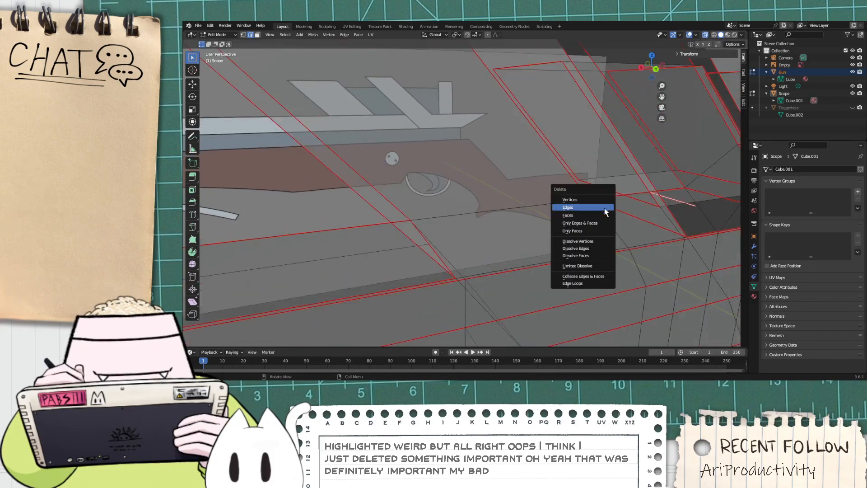
click(609, 208)
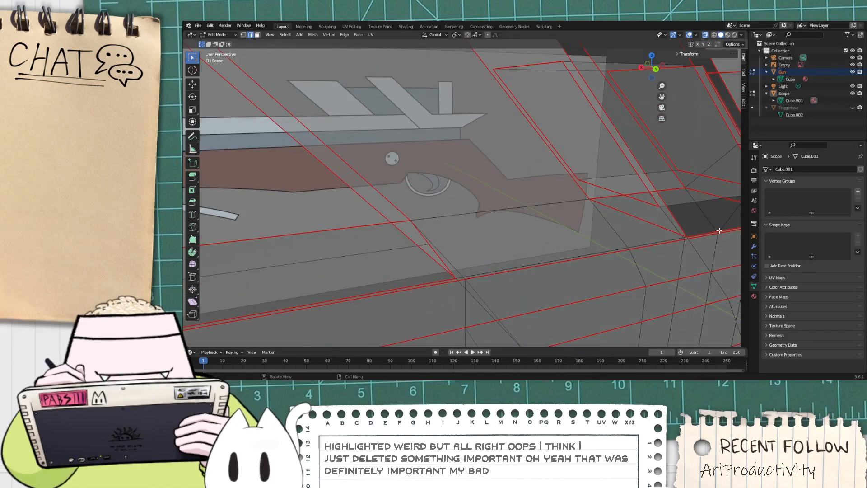
Step: Select the boundary edges around the open base between the front and second scope mounts and fill it with a face
middle_drag(719, 230, 545, 297)
click(552, 300)
scroll(554, 302, down, 3)
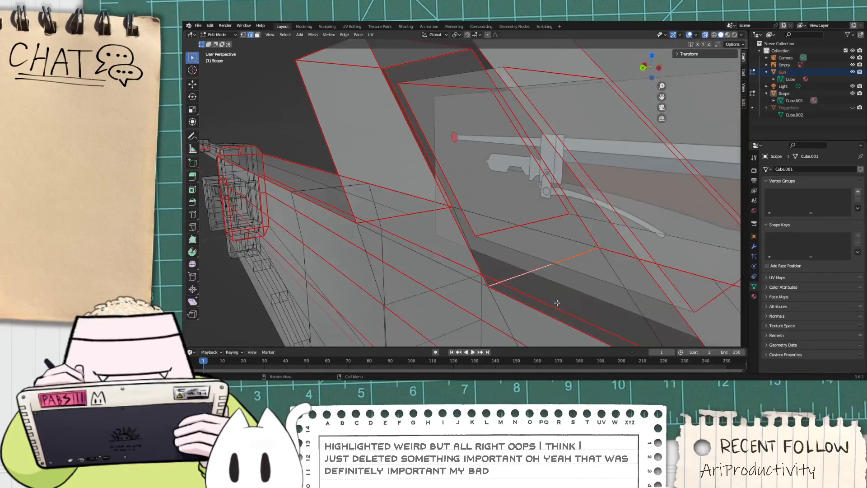
shift+click(610, 255)
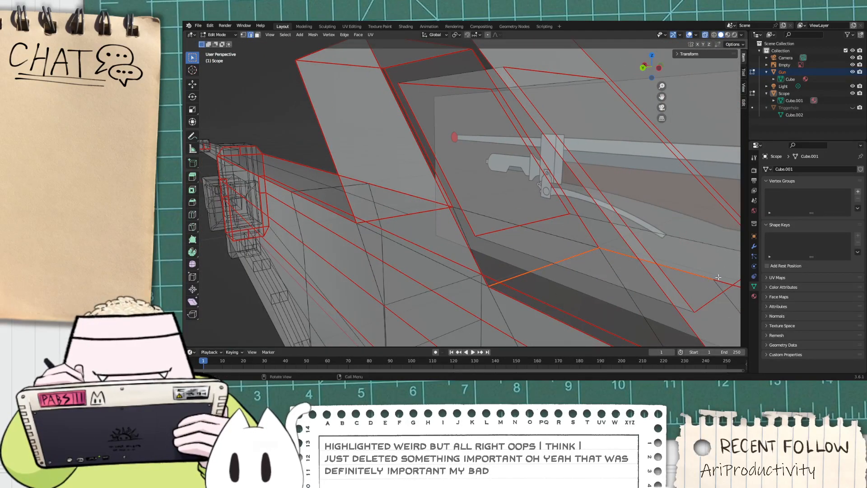
middle_drag(718, 277, 650, 307)
scroll(541, 272, up, 2)
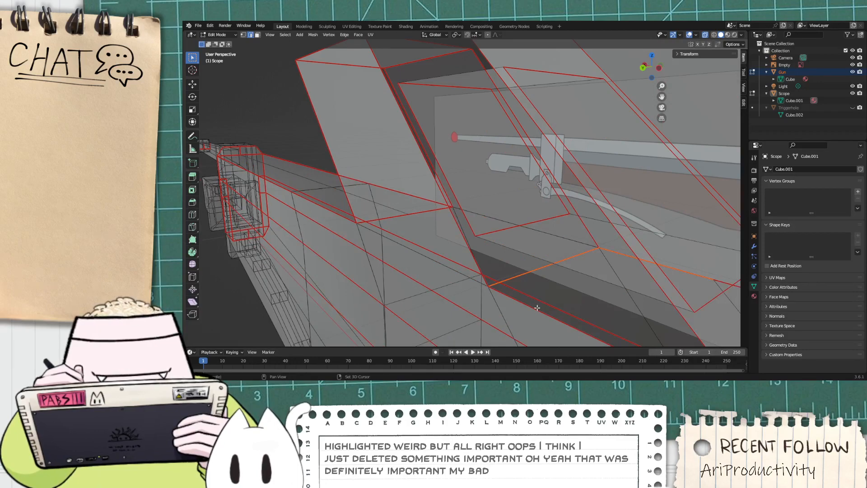
middle_drag(537, 308, 511, 267)
scroll(695, 319, down, 1)
scroll(413, 225, up, 2)
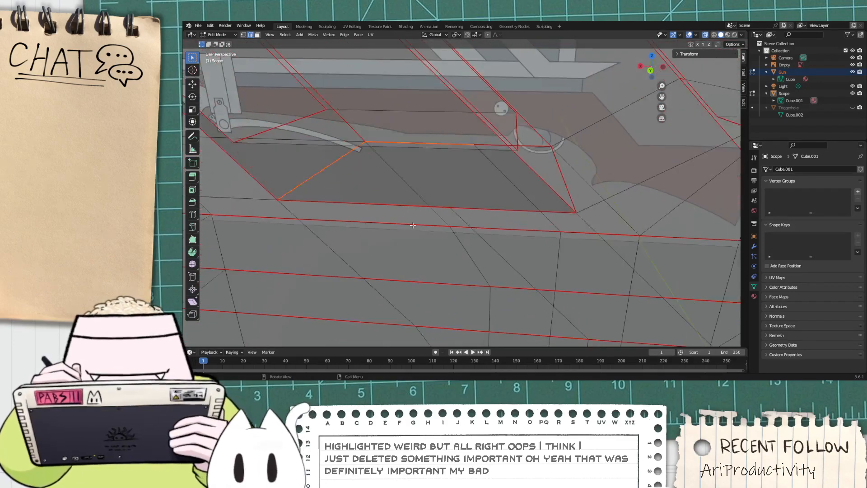
shift+click(413, 208)
shift+click(477, 209)
middle_drag(570, 207, 545, 212)
shift+click(538, 153)
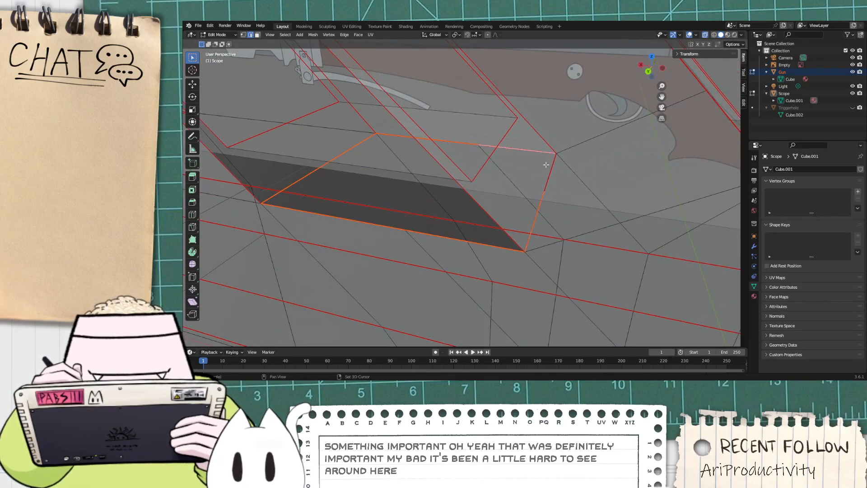
shift+click(550, 168)
right_click(551, 179)
click(551, 178)
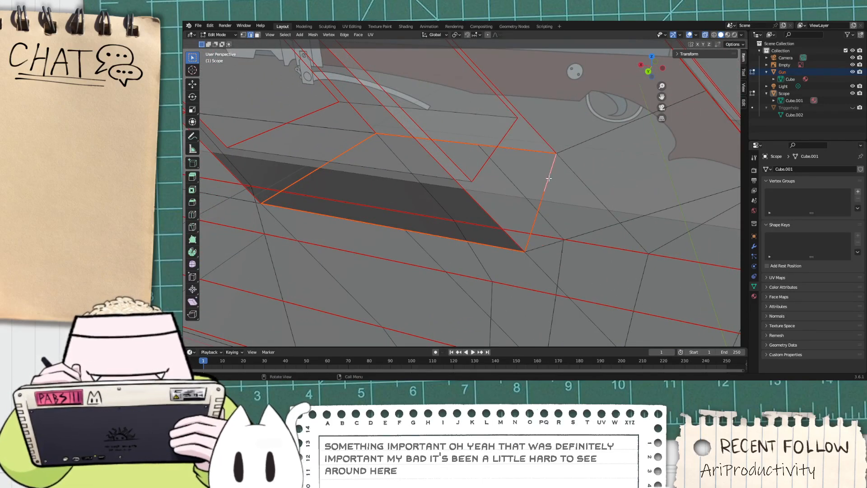
Step: Delete the overlapping edges across the base of the narrow gap between the second scope mount and the upright rear mount
middle_drag(550, 183, 615, 243)
click(616, 227)
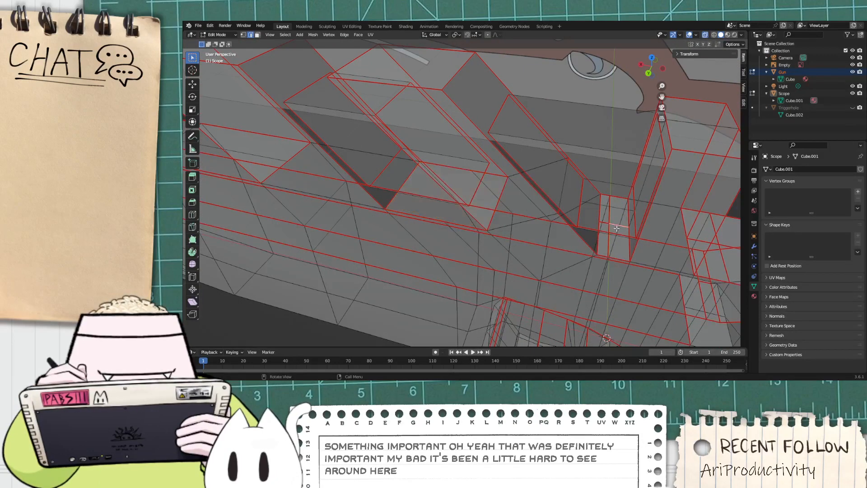
key(x)
click(612, 232)
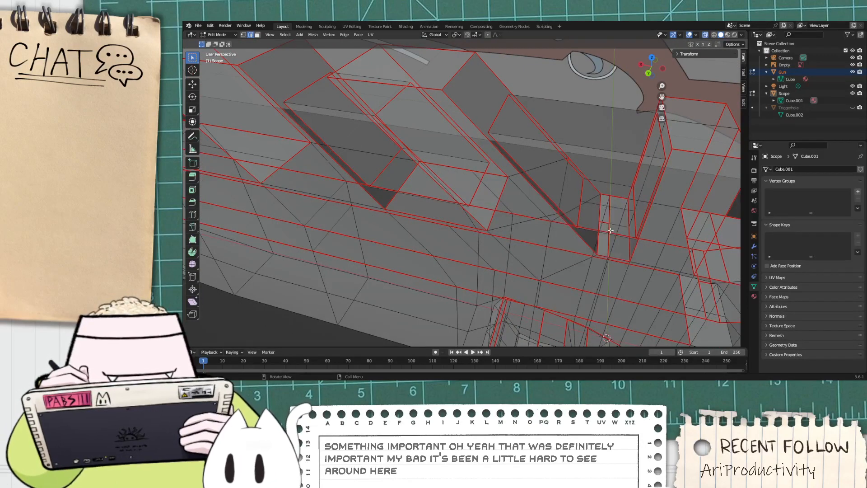
key(x)
click(606, 223)
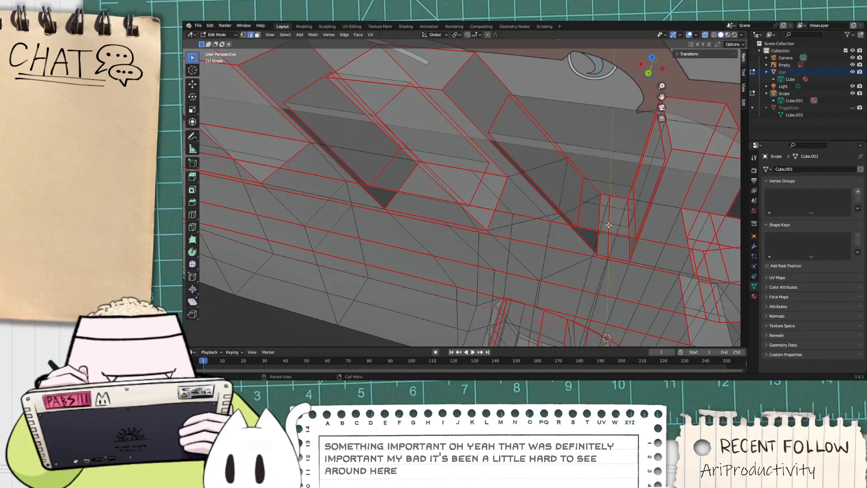
key(x)
click(613, 229)
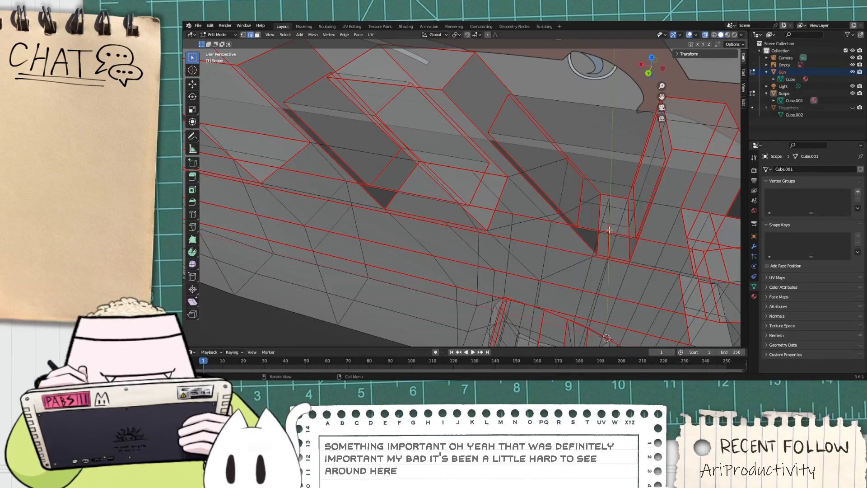
key(x)
click(609, 229)
Step: Delete the overlapping edges running across the top of the scope rail's rear end behind the upright mount
middle_drag(610, 230, 502, 270)
scroll(633, 249, down, 6)
click(509, 229)
key(x)
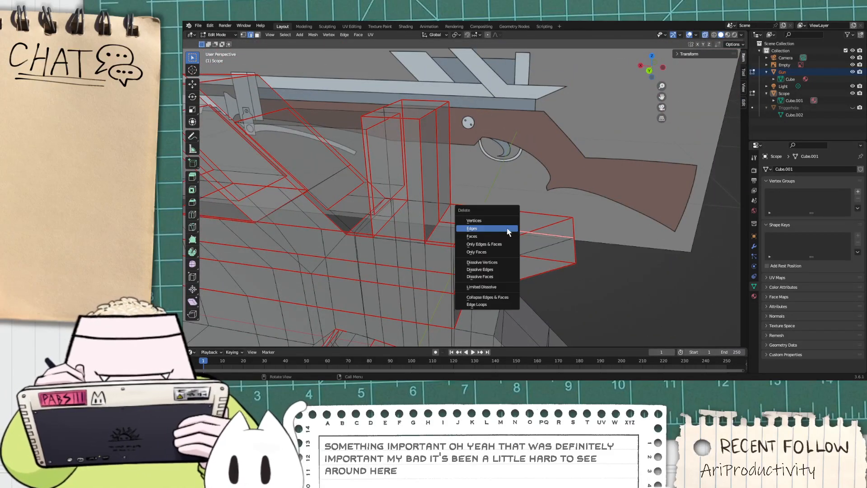
click(508, 228)
key(x)
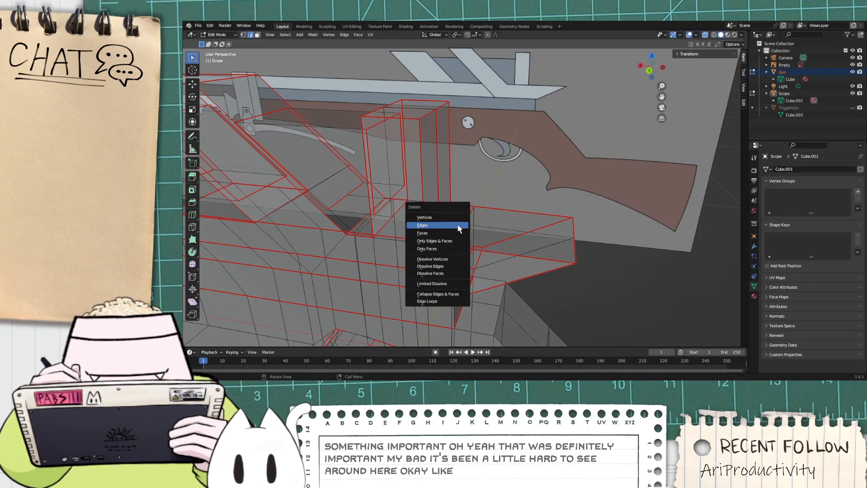
click(458, 227)
Step: Delete the remaining short crossing edges on the rail top between the upright rear mount and the rail's pointed tip
click(464, 227)
key(x)
click(463, 227)
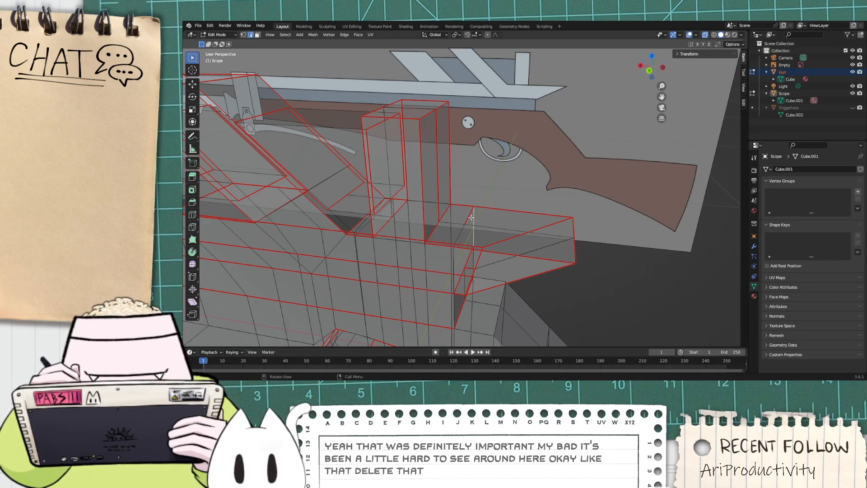
click(468, 218)
key(x)
click(469, 218)
scroll(473, 230, up, 4)
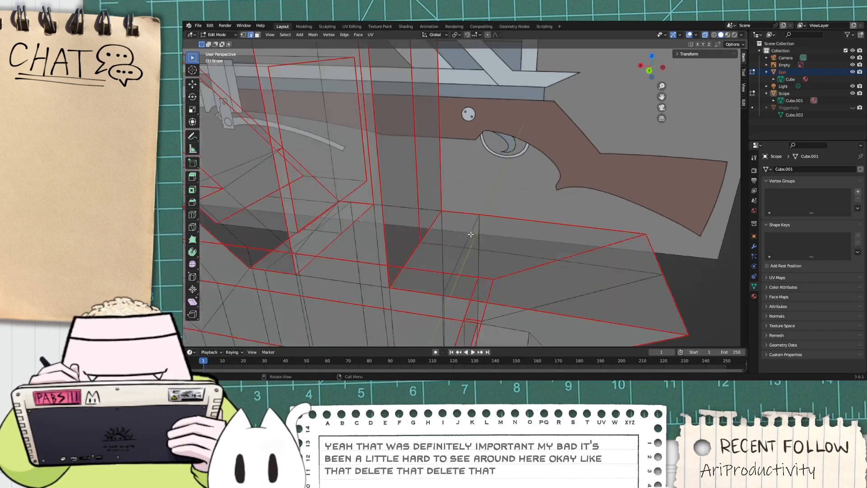
Step: Delete the overlapping edges around the underside of the rail's pointed rear tip, working from both sides
middle_drag(480, 247, 426, 200)
scroll(456, 250, down, 2)
key(x)
click(417, 175)
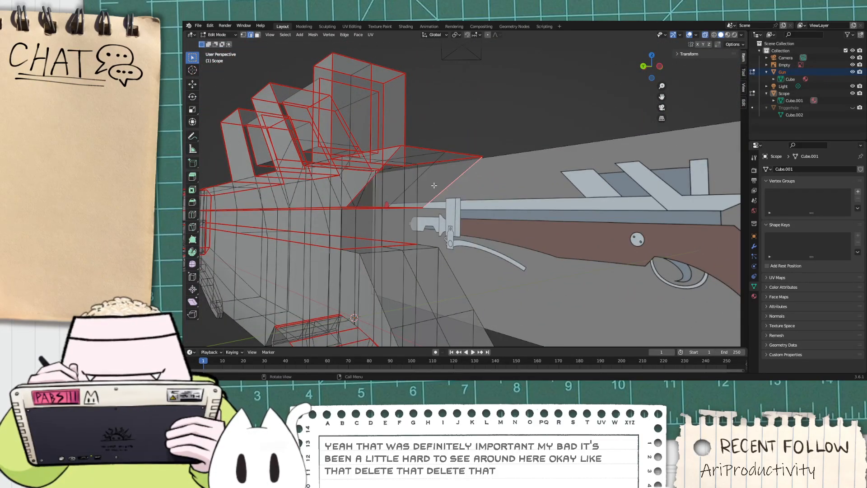
click(430, 169)
key(x)
click(419, 175)
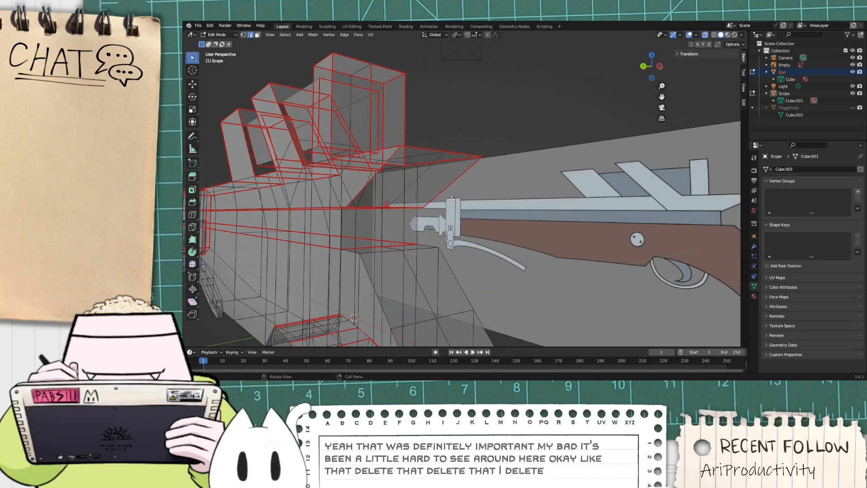
middle_drag(412, 206, 462, 247)
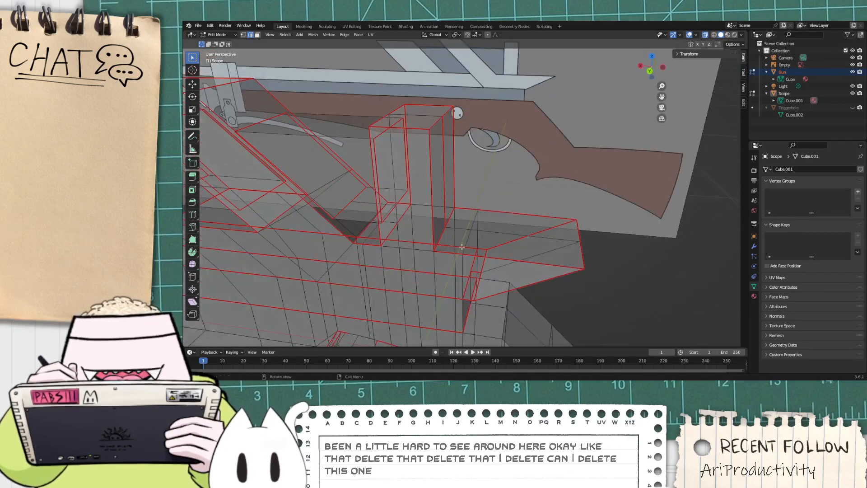
key(x)
click(459, 273)
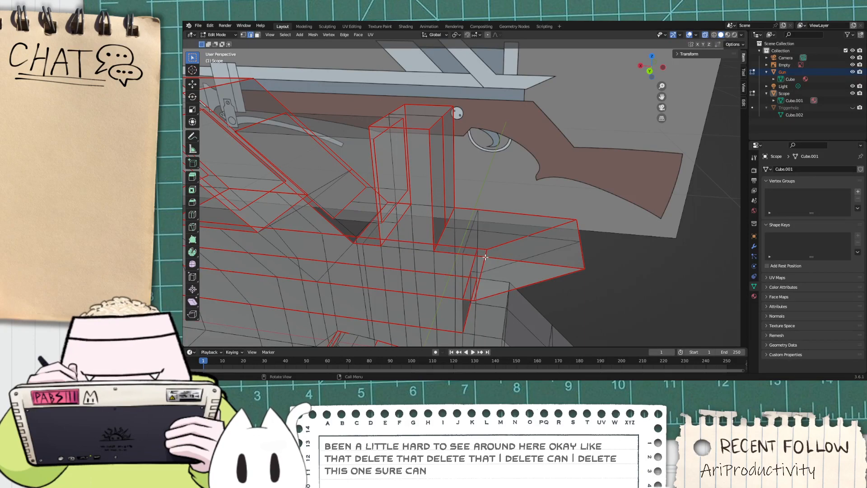
Step: Delete the overlapping edges around the rear mount base and the stepped joint below the rail's rear end
middle_drag(479, 276, 442, 273)
click(362, 235)
key(x)
click(362, 236)
key(x)
click(466, 289)
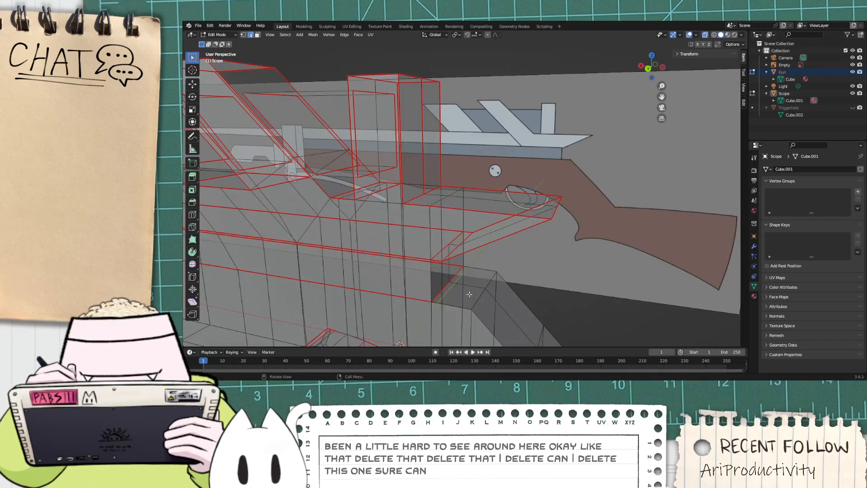
key(x)
click(493, 296)
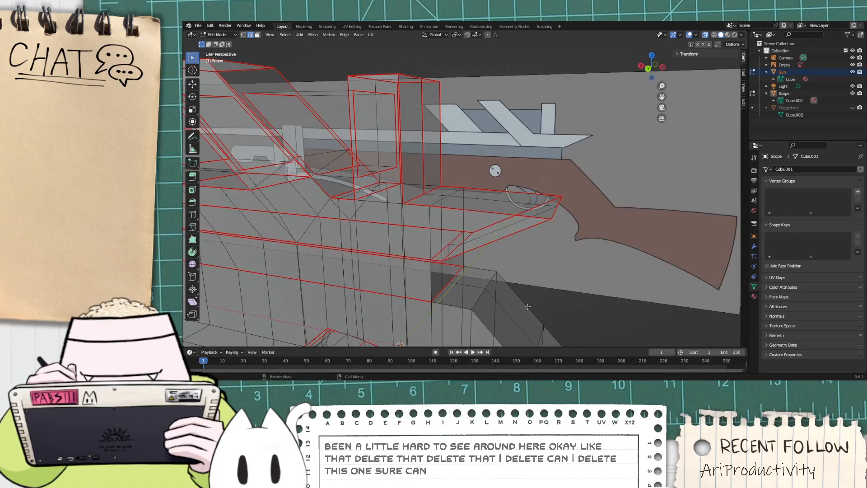
Step: Select the stray edge on the sloped top of the gun's stock wrist and delete it
middle_drag(519, 289, 486, 253)
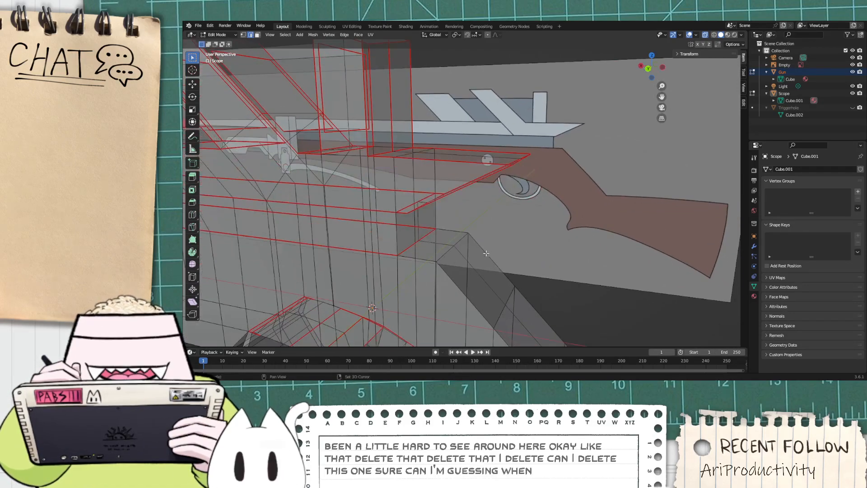
click(483, 275)
scroll(487, 278, down, 2)
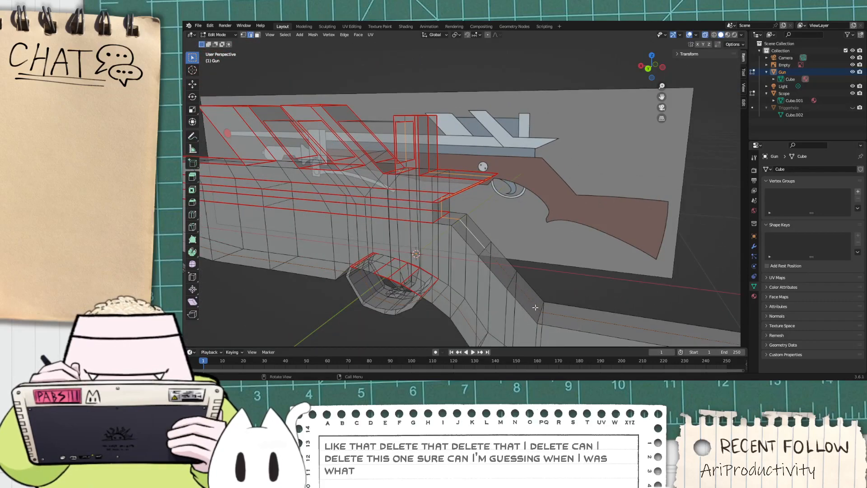
key(x)
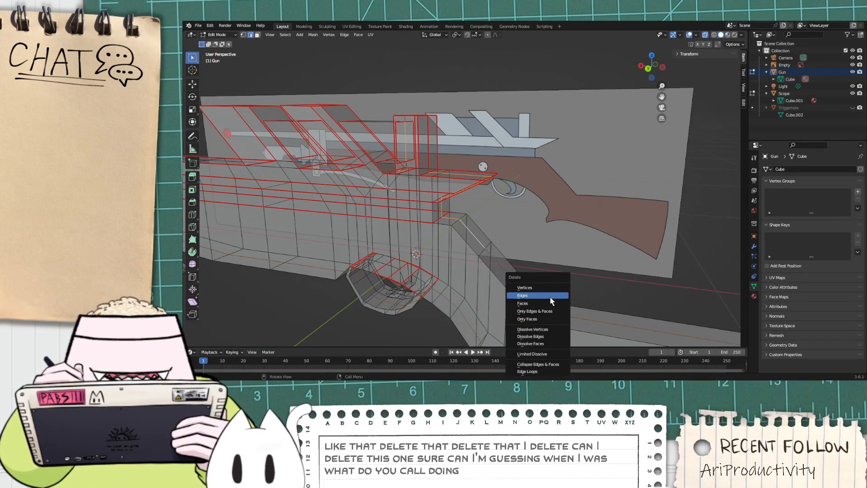
click(537, 296)
middle_drag(563, 264, 408, 244)
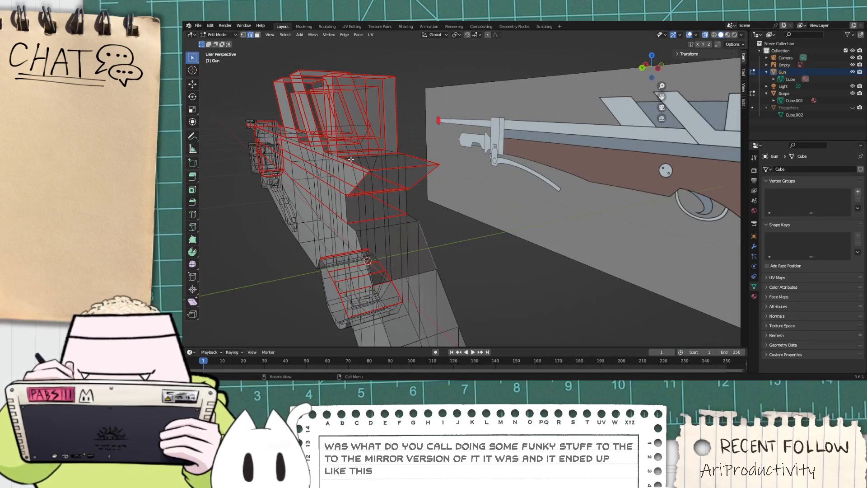
scroll(421, 271, up, 3)
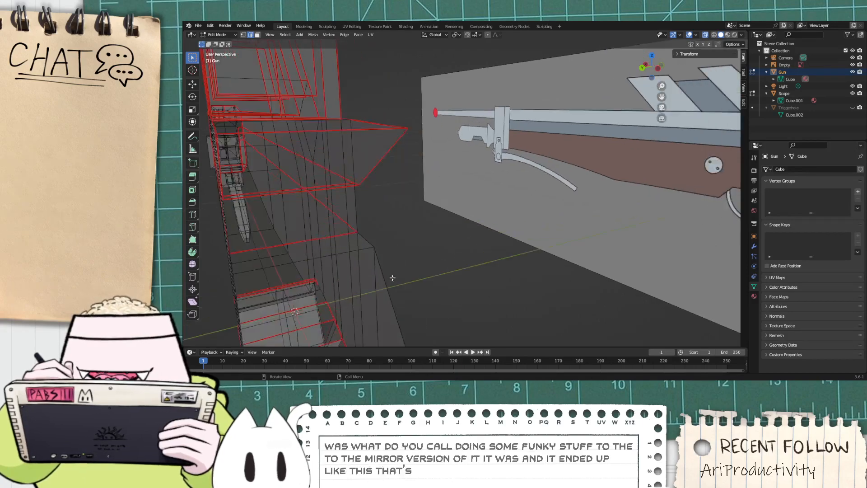
scroll(409, 263, up, 1)
middle_drag(409, 263, 428, 281)
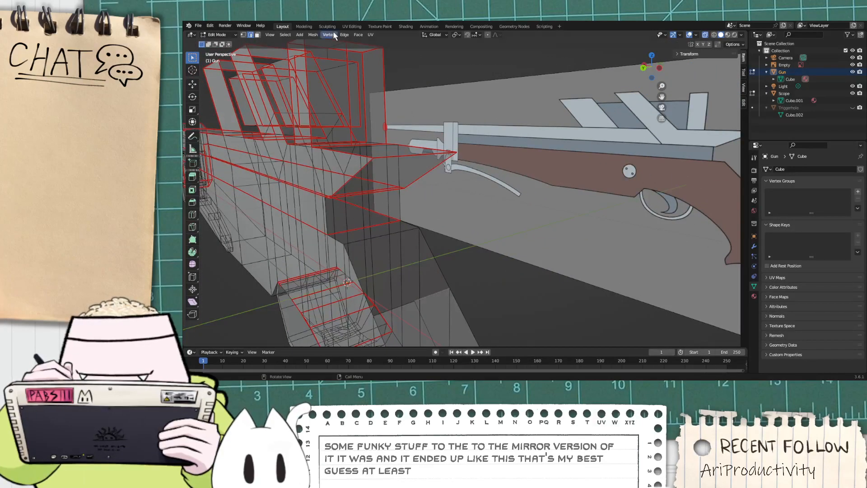
alt+click(434, 293)
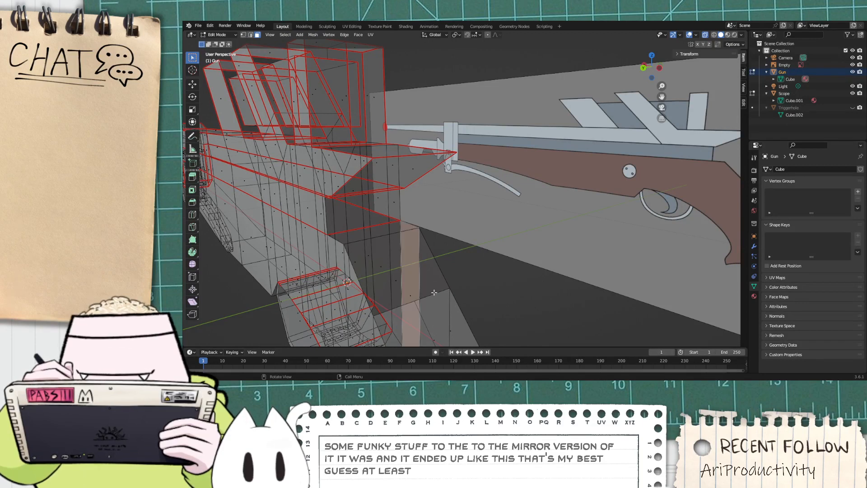
click(435, 294)
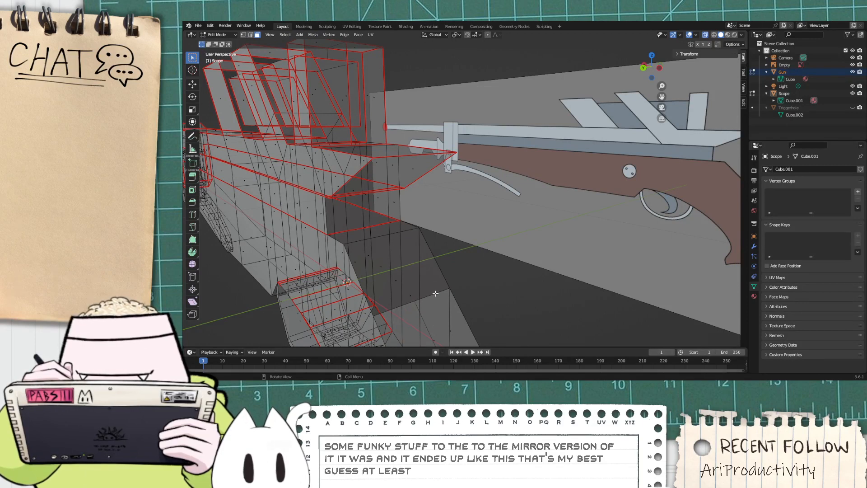
Step: Select the vertices around the upper part of the stock's slope from the back view and fill them with a face
click(270, 35)
click(239, 36)
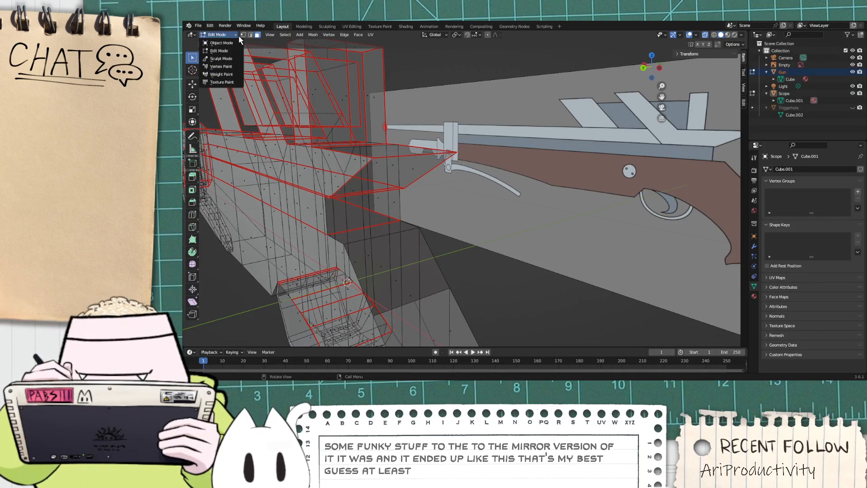
click(238, 36)
middle_drag(460, 236, 497, 232)
click(647, 69)
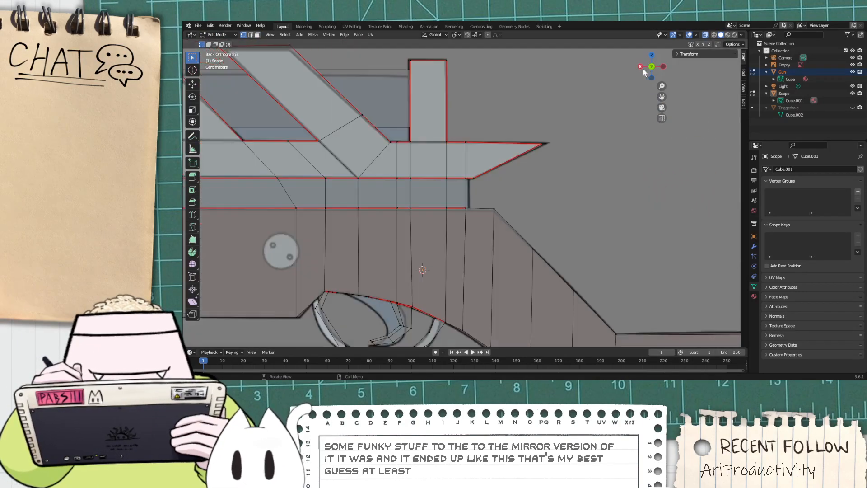
drag(542, 255, 542, 256)
middle_drag(542, 255, 558, 242)
key(f)
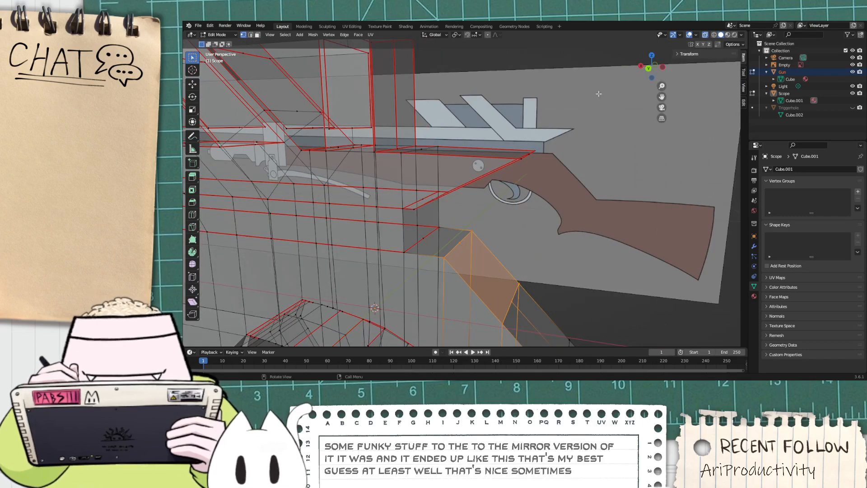
Step: Try to move the vertices of the flat ledge before the stock's slope, and select those of the vertical step above it
click(649, 69)
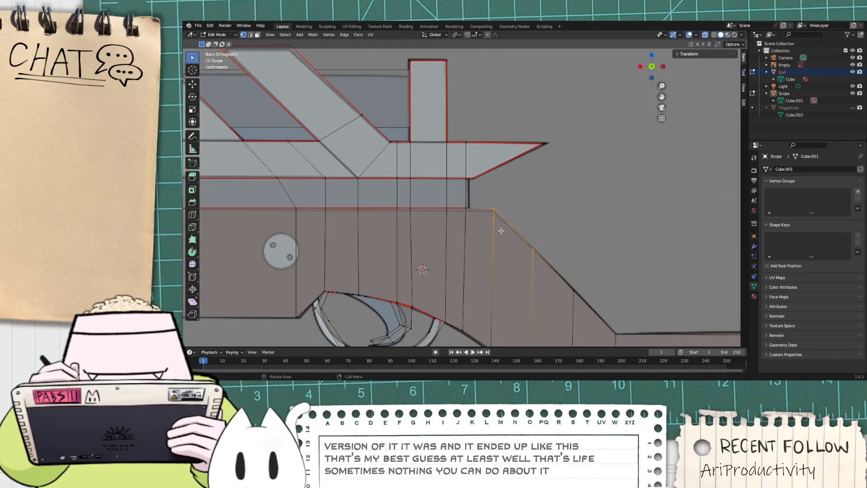
drag(464, 197, 459, 197)
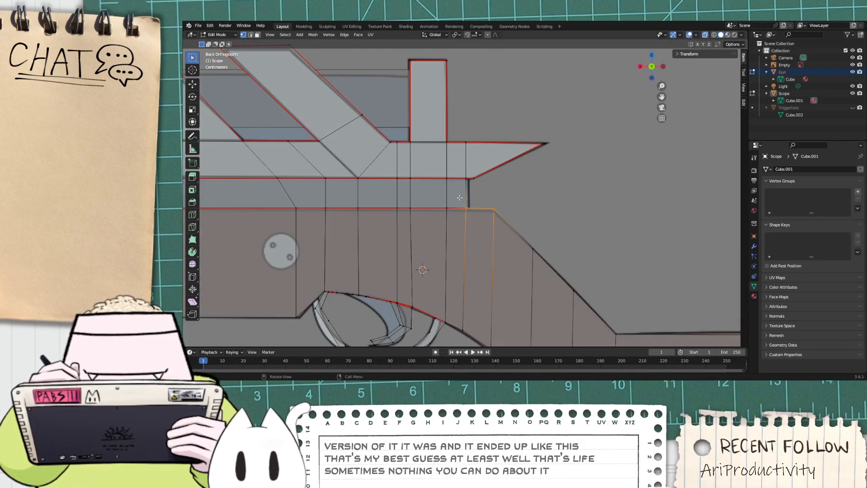
key(g)
right_click(498, 196)
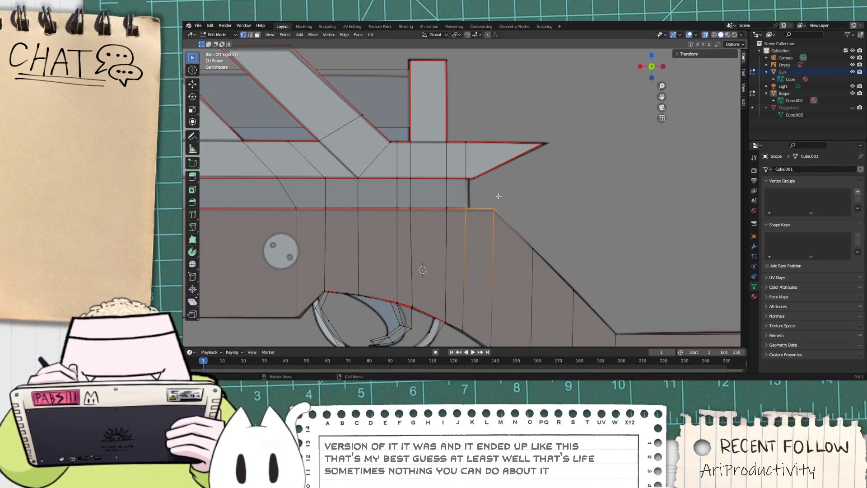
middle_drag(546, 175, 393, 201)
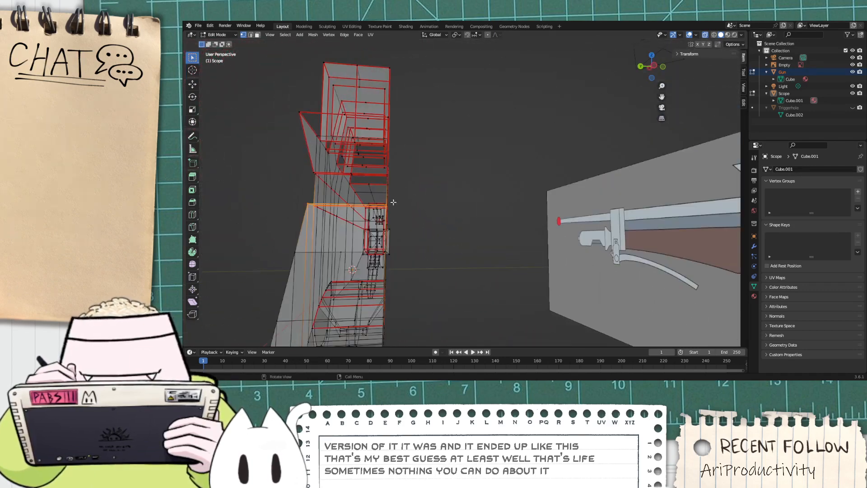
click(641, 66)
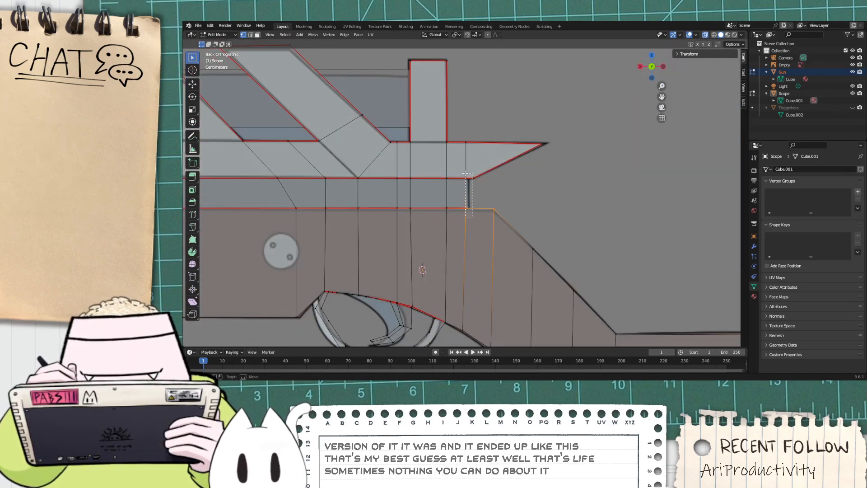
drag(466, 173, 465, 172)
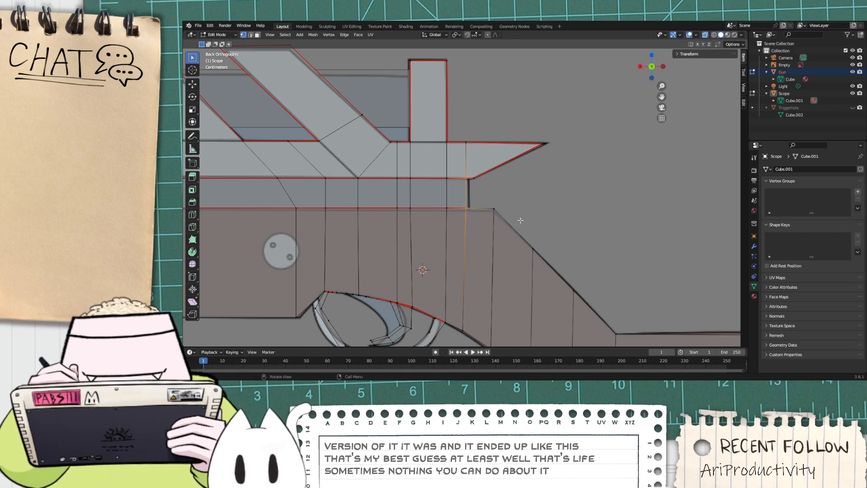
scroll(520, 220, down, 4)
key(l)
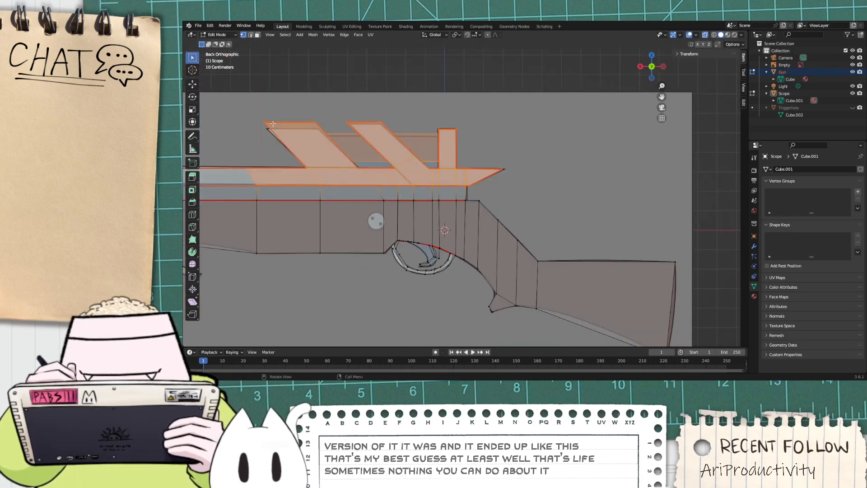
key(alt+a)
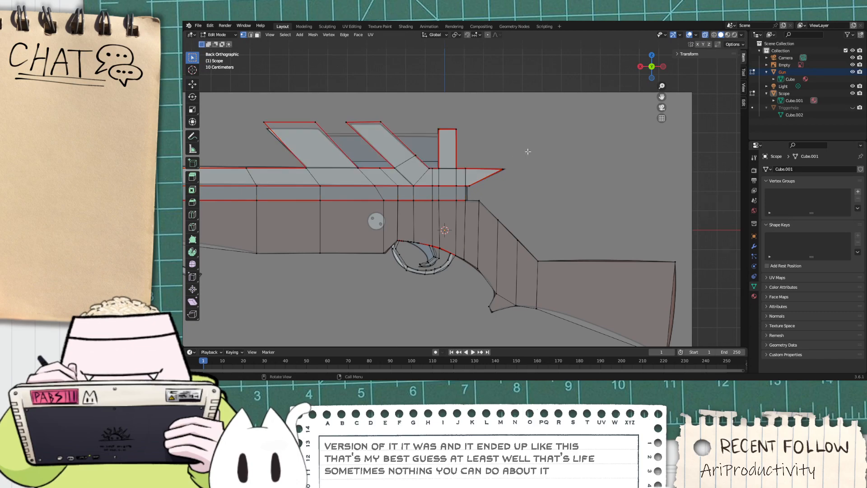
middle_drag(524, 151, 525, 169)
click(653, 71)
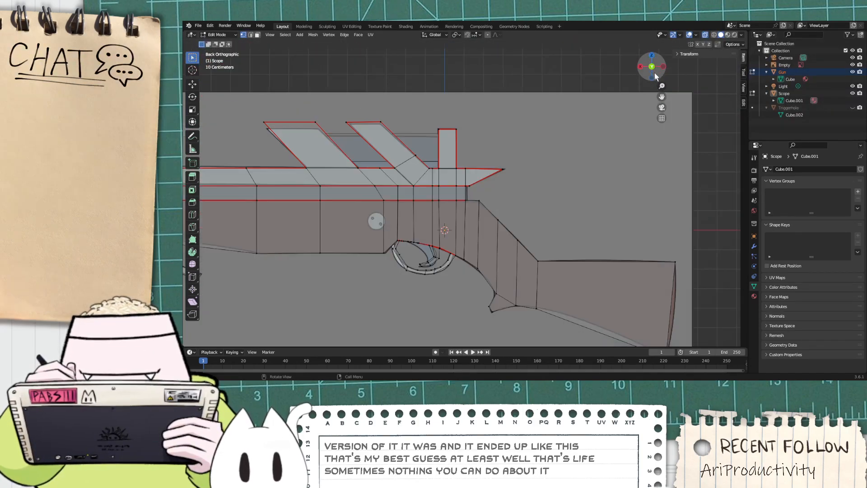
scroll(459, 206, down, 5)
key(a)
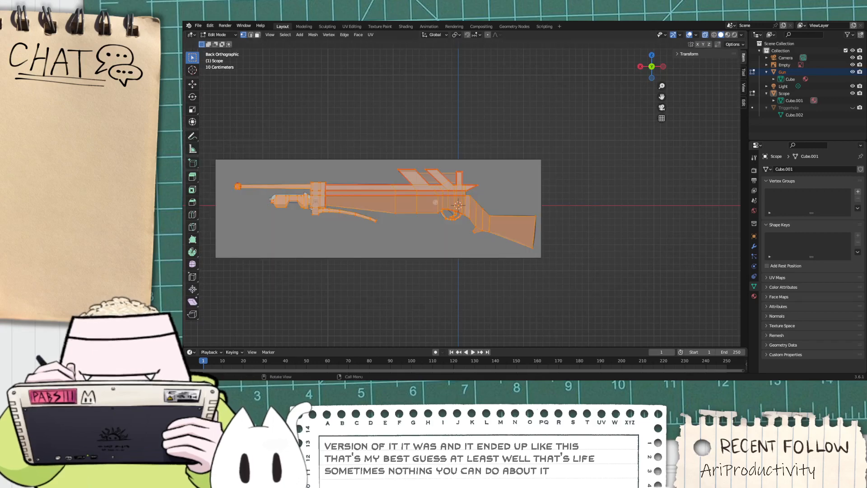
scroll(230, 163, up, 3)
key(alt+a)
scroll(335, 145, up, 3)
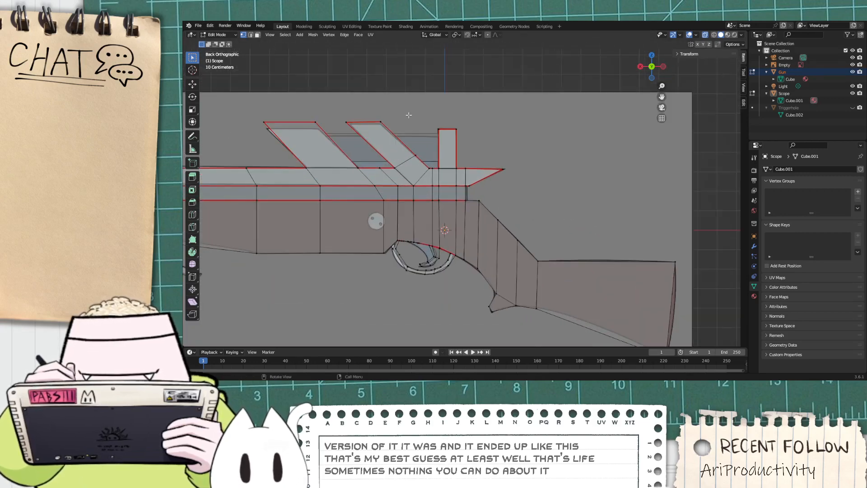
Step: Switch to face selection and move the rear face of the upright scope mount outward, away from the mount
middle_drag(335, 145, 571, 248)
scroll(370, 110, up, 2)
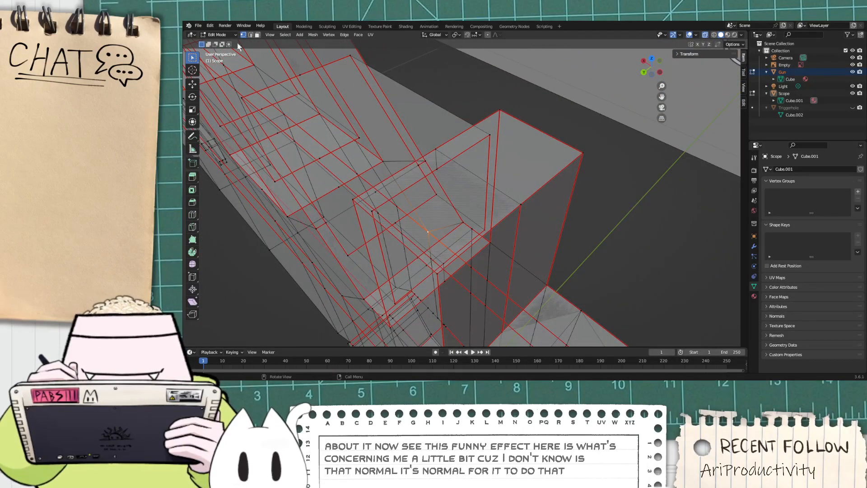
click(257, 35)
middle_drag(448, 221, 524, 243)
click(523, 243)
key(g)
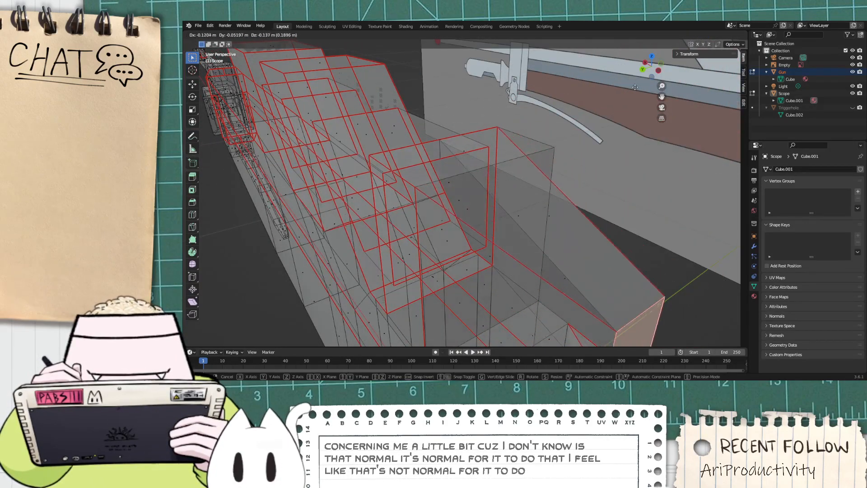
click(653, 44)
scroll(653, 45, down, 2)
middle_drag(599, 188, 581, 182)
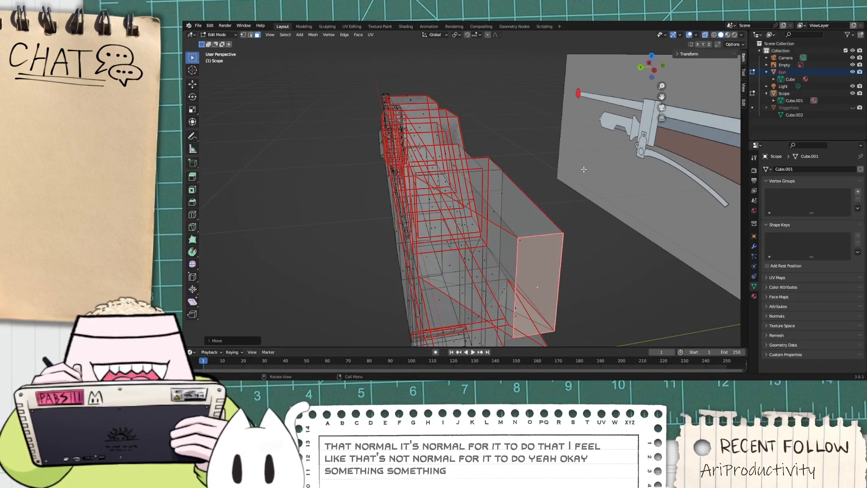
Step: Delete the rear face of the upright scope mount and fill the opening with a face again
key(x)
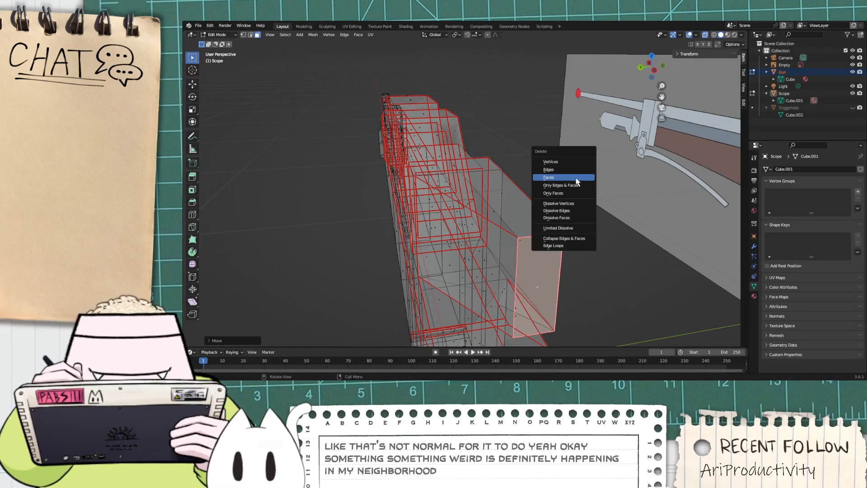
click(577, 182)
key(f)
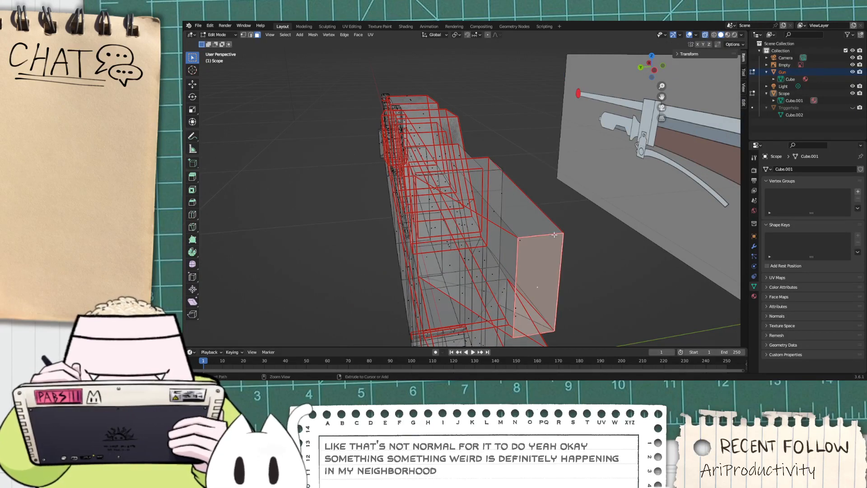
Step: Switch to the UV Editing workspace and select all faces linked to a lower side face of the gun body, delimited by seams
middle_drag(497, 241, 486, 257)
scroll(434, 253, down, 3)
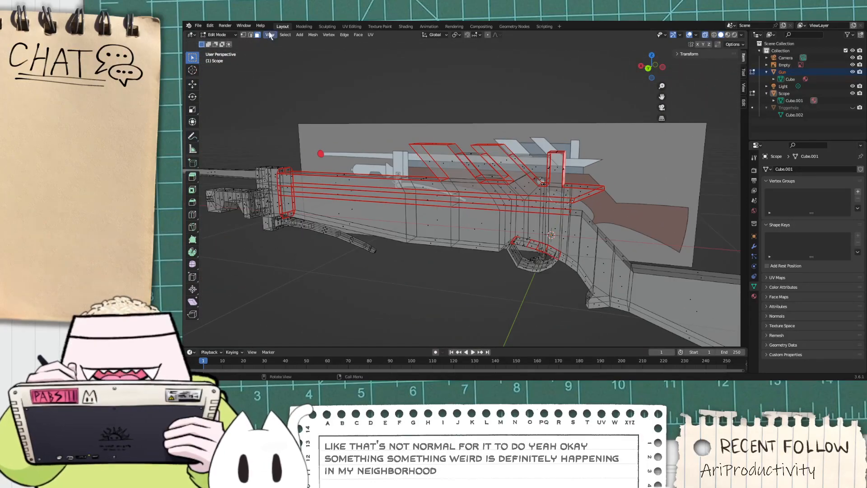
click(344, 26)
click(568, 253)
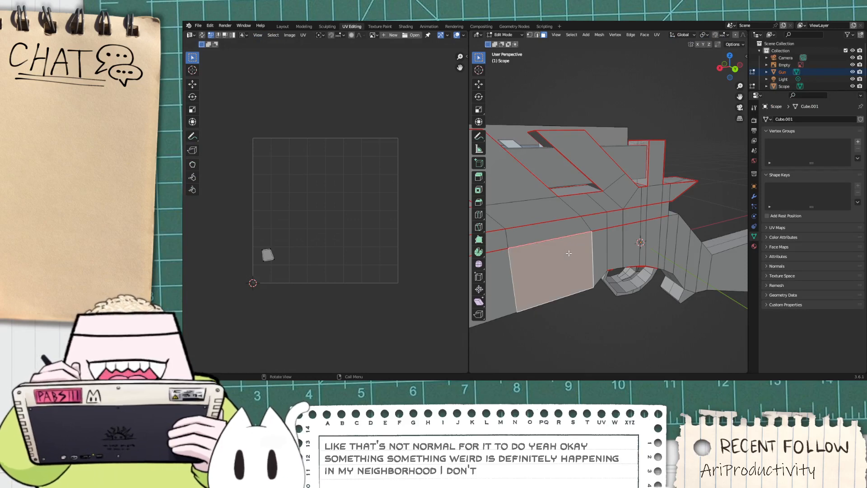
key(ctrl+l)
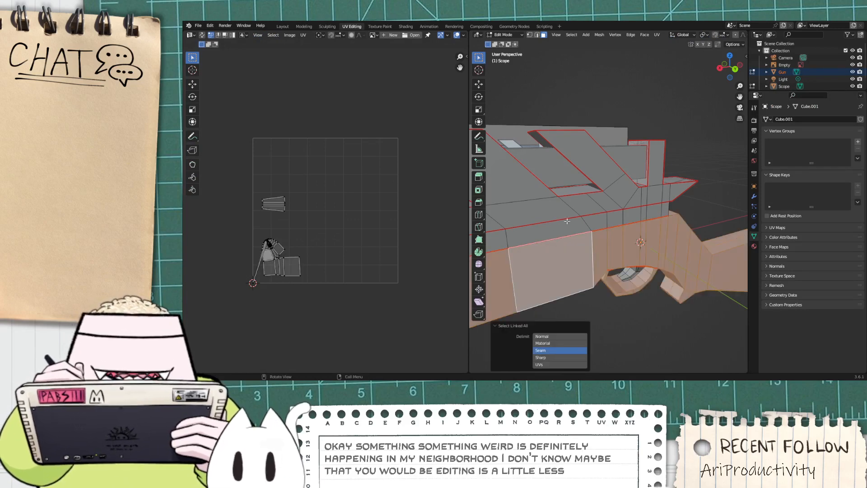
Step: Examine how far the linked selection extends along the gun body and trigger guard, and check its islands in the UV editor
scroll(557, 241, down, 3)
shift+middle_drag(619, 215, 722, 161)
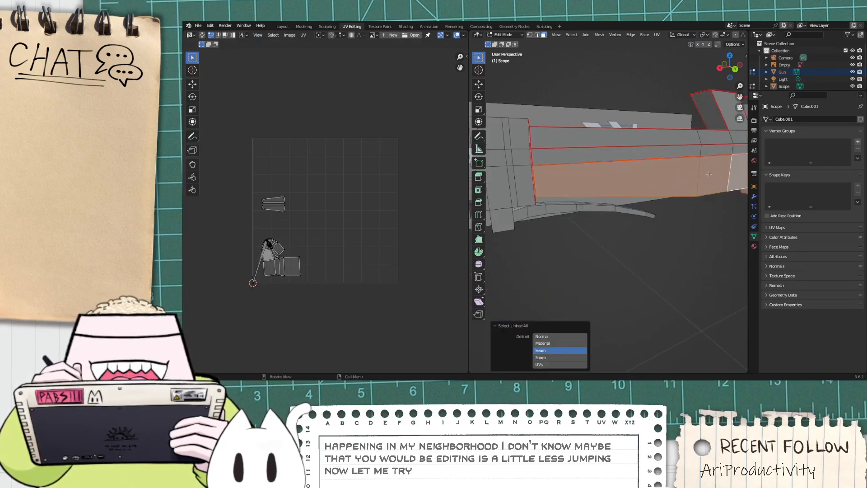
middle_drag(675, 177, 631, 168)
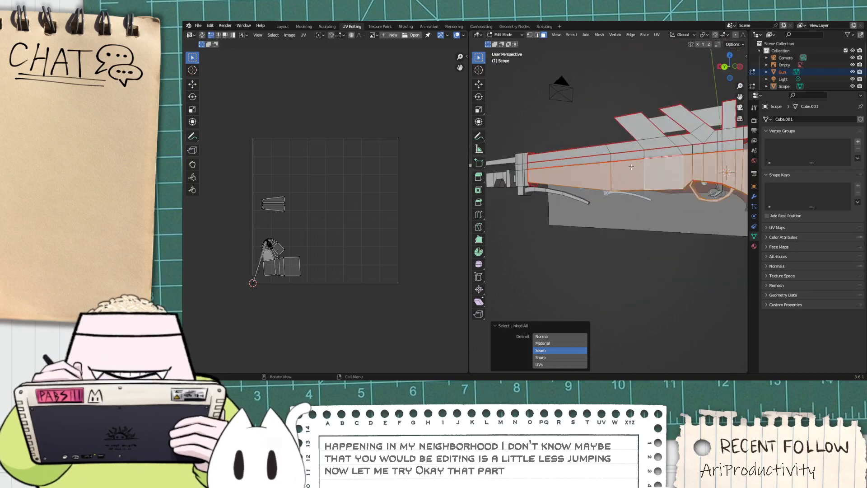
shift+middle_drag(687, 191, 553, 106)
scroll(563, 177, up, 3)
key(KP_Decimal)
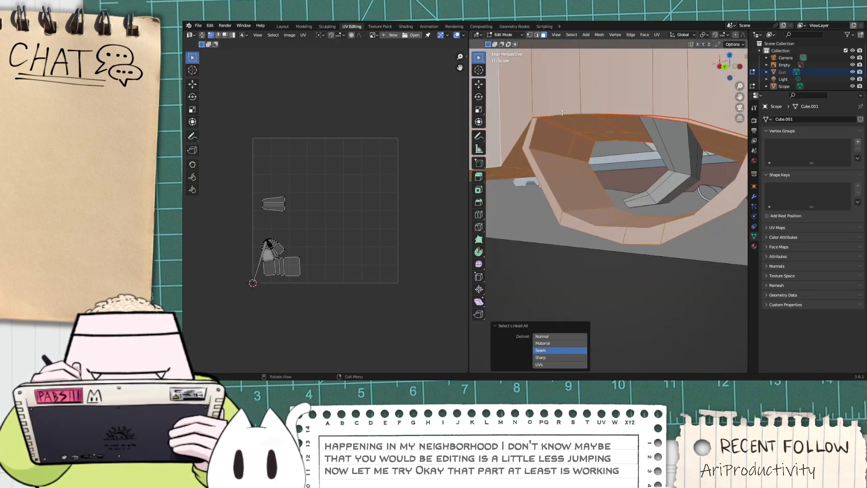
scroll(536, 114, up, 3)
scroll(537, 114, down, 3)
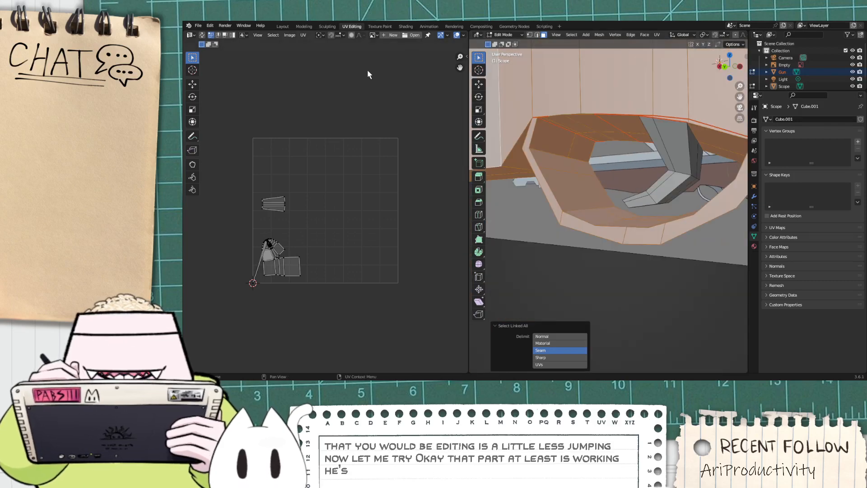
scroll(520, 156, down, 7)
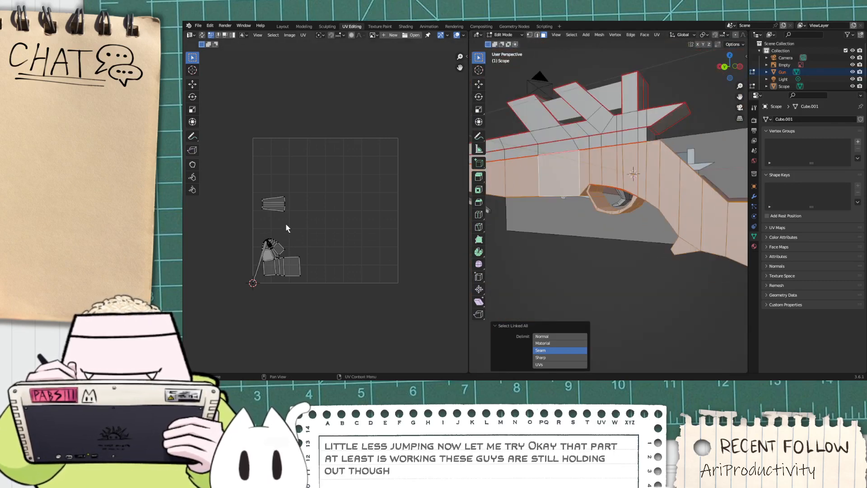
drag(287, 227, 188, 165)
click(303, 240)
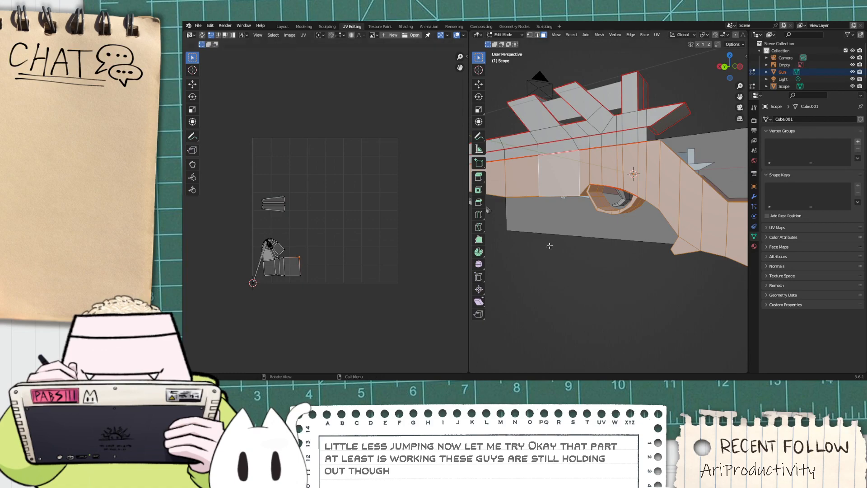
Step: Clear the linked selection and select the face at the front end of the trigger guard
mouse_move(573, 224)
middle_down()
mouse_move(578, 217)
mouse_move(575, 230)
middle_up()
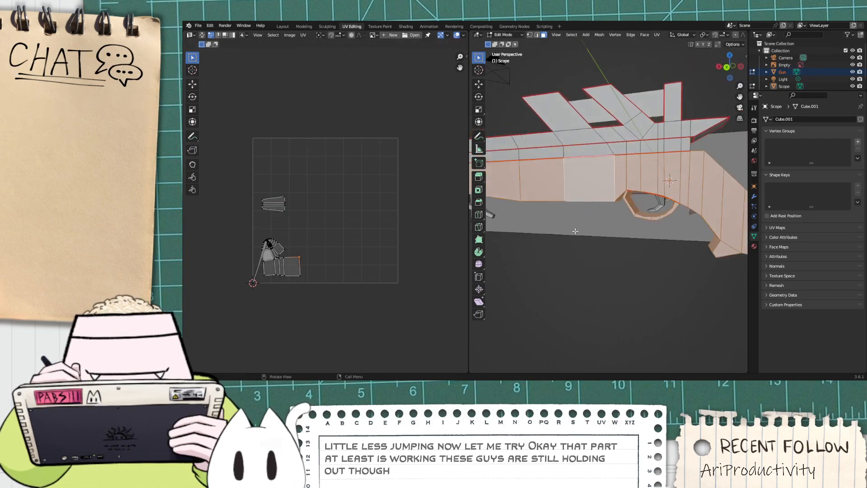
click(655, 203)
scroll(655, 202, up, 6)
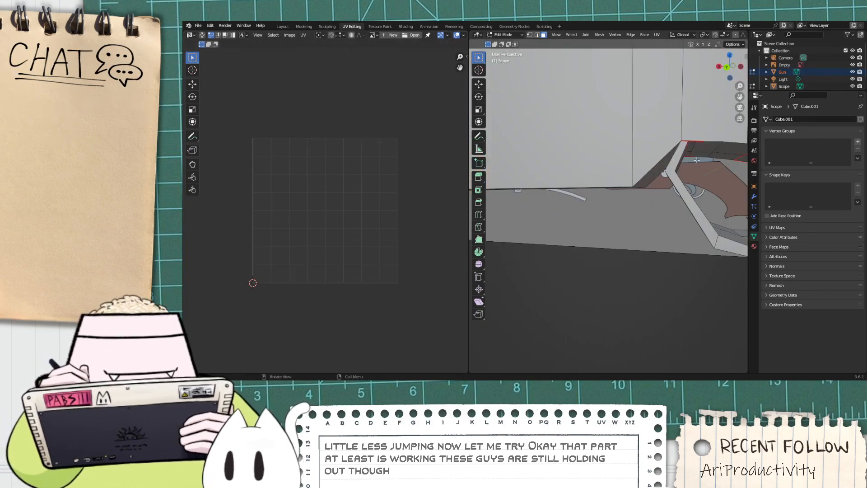
middle_drag(697, 160, 504, 77)
Step: Switch to the Modeling workspace and examine the geometry where the front of the trigger guard meets the gun body's underside
click(307, 27)
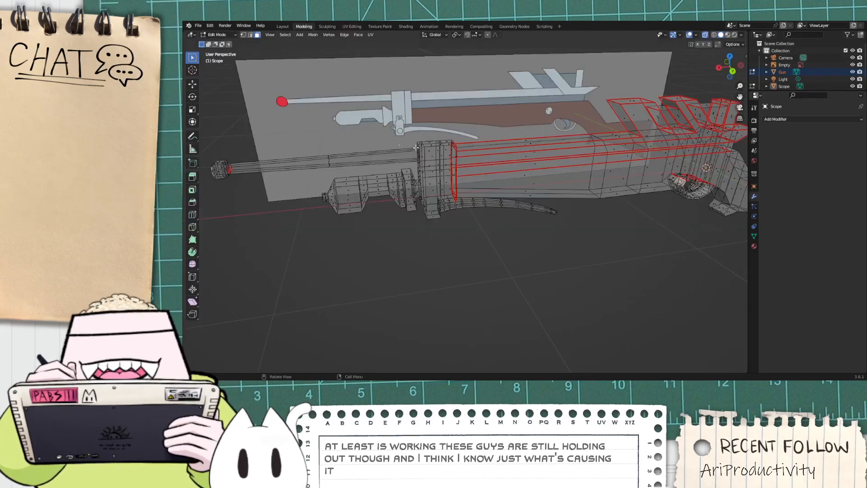
scroll(569, 203, up, 4)
shift+middle_drag(571, 204, 239, 190)
scroll(678, 120, up, 4)
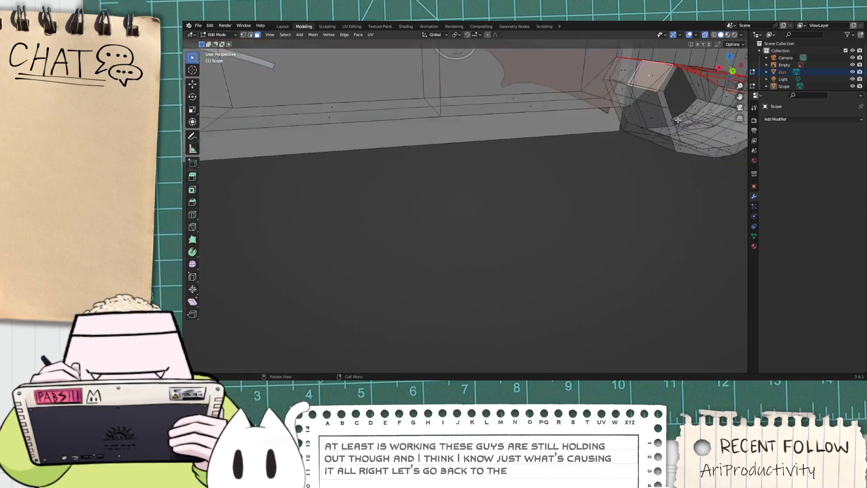
scroll(678, 120, up, 1)
shift+middle_drag(660, 82, 457, 234)
scroll(586, 155, up, 2)
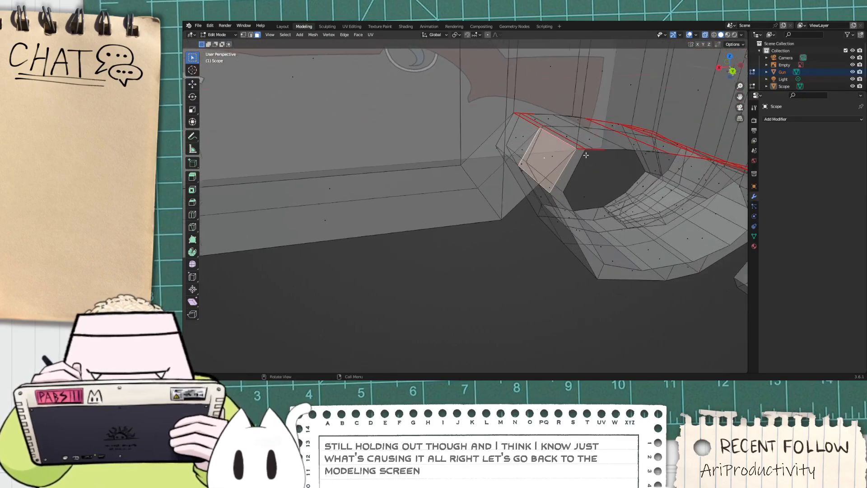
middle_drag(598, 133, 560, 136)
shift+middle_drag(625, 183, 524, 191)
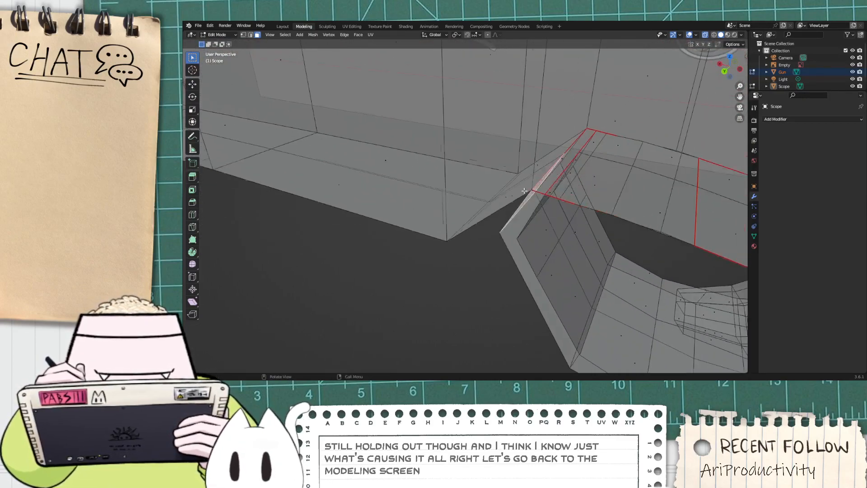
scroll(549, 194, up, 2)
middle_drag(680, 127, 522, 188)
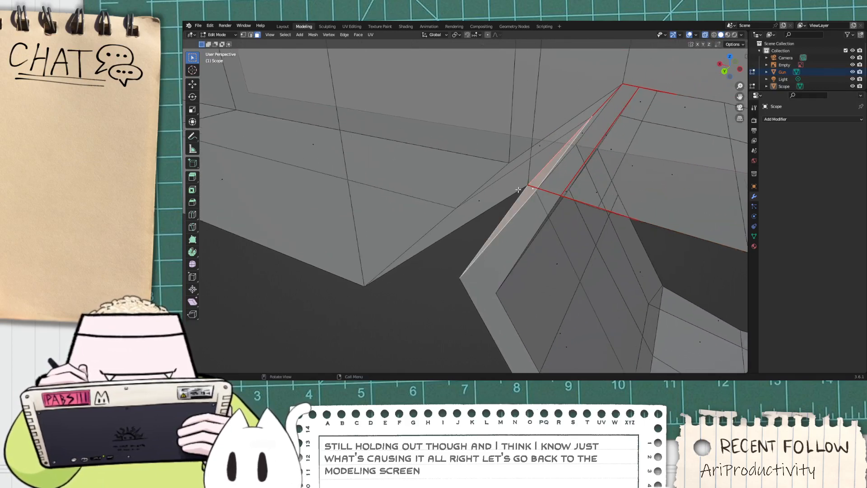
Step: Switch to edge selection and check the seam edges where the trigger guard's front end joins the gun body
click(250, 35)
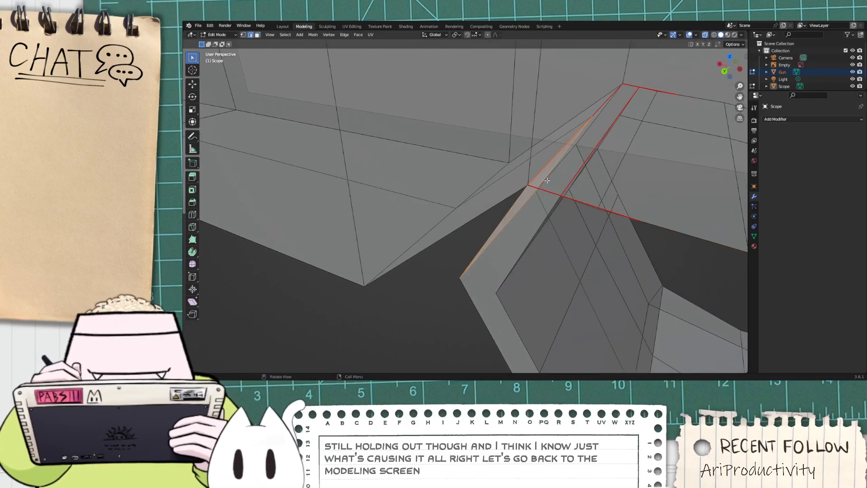
alt+click(548, 194)
scroll(586, 184, up, 1)
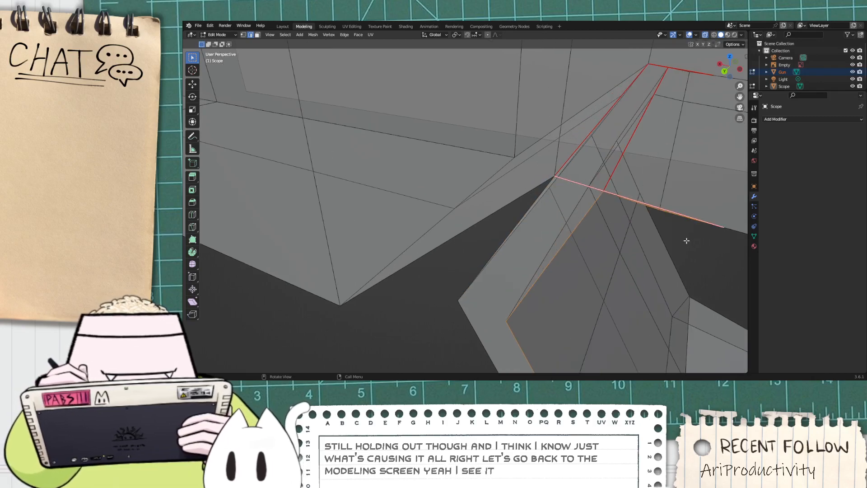
middle_drag(686, 241, 659, 209)
click(560, 201)
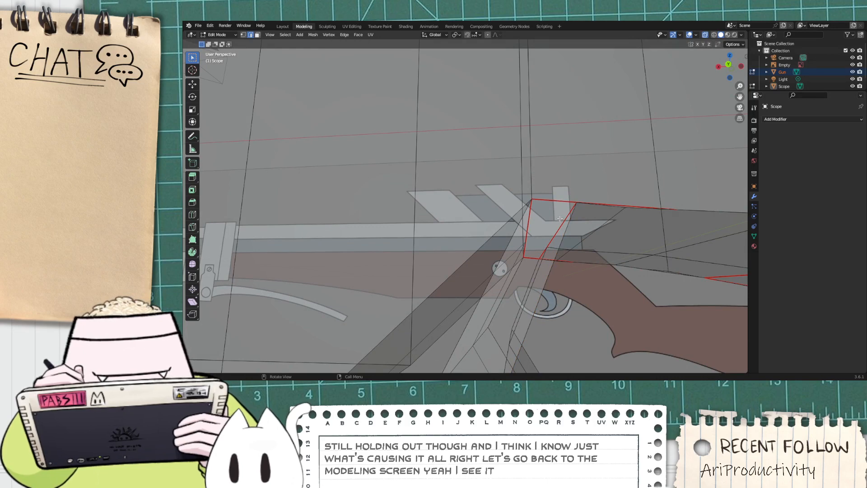
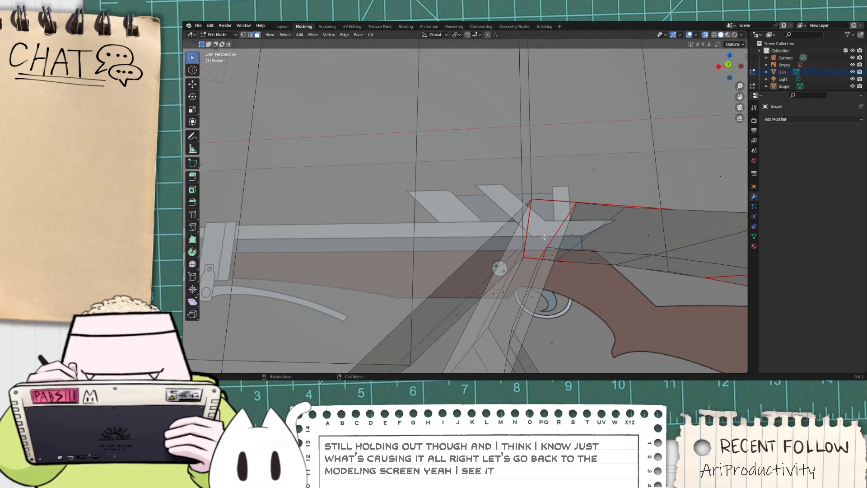
Step: Try to move the seam edge running across the gun body's underside at the front of the trigger guard
middle_drag(548, 218, 460, 187)
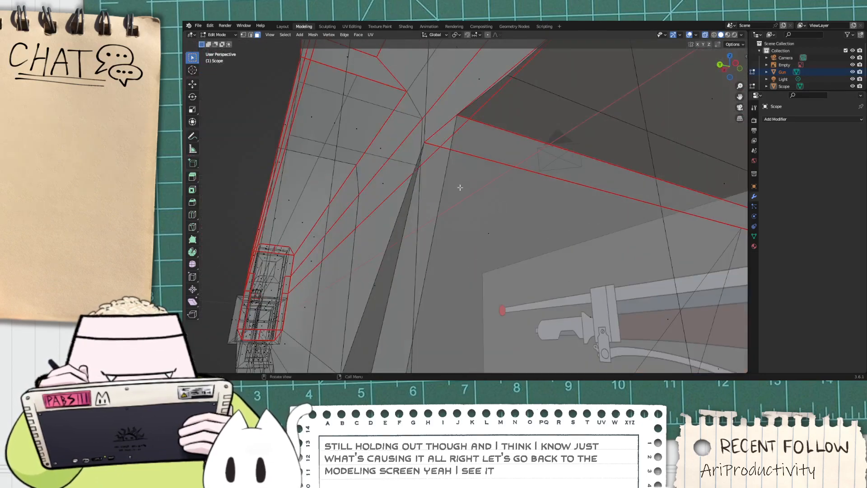
shift+click(521, 140)
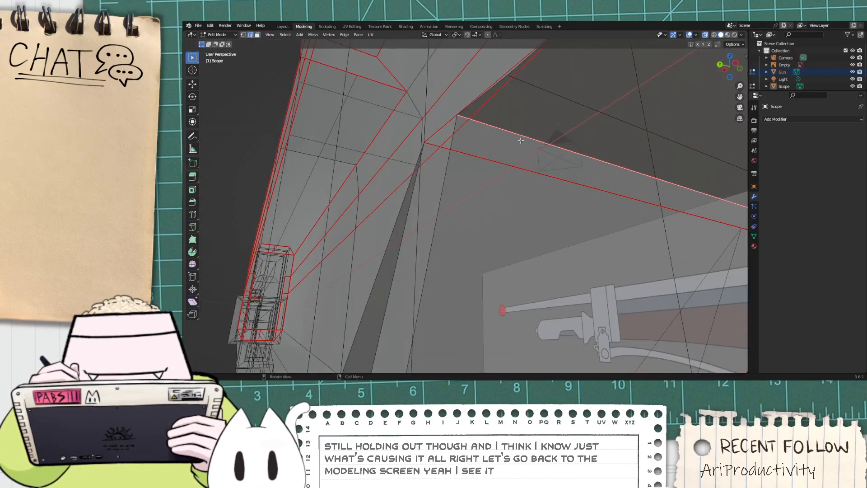
key(g)
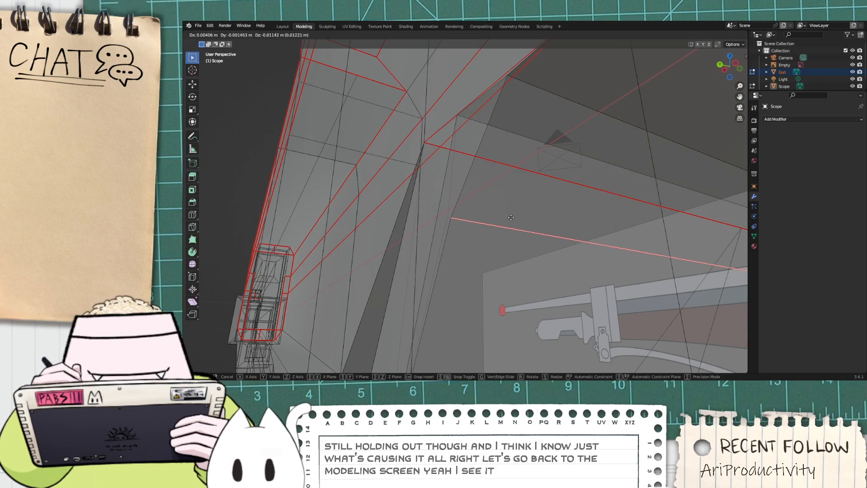
right_click(484, 164)
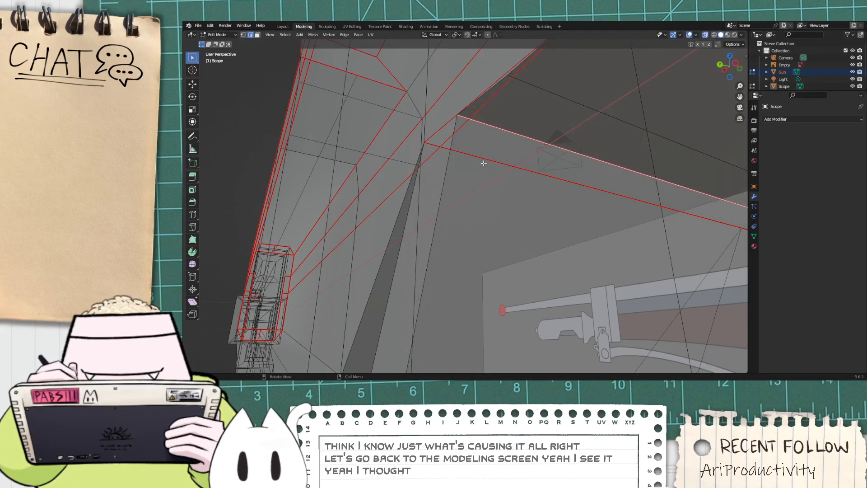
Step: In the back view, switch to vertex selection and move the trigger guard's upper front corner vertex down, away from the overlapping seam edge
click(719, 65)
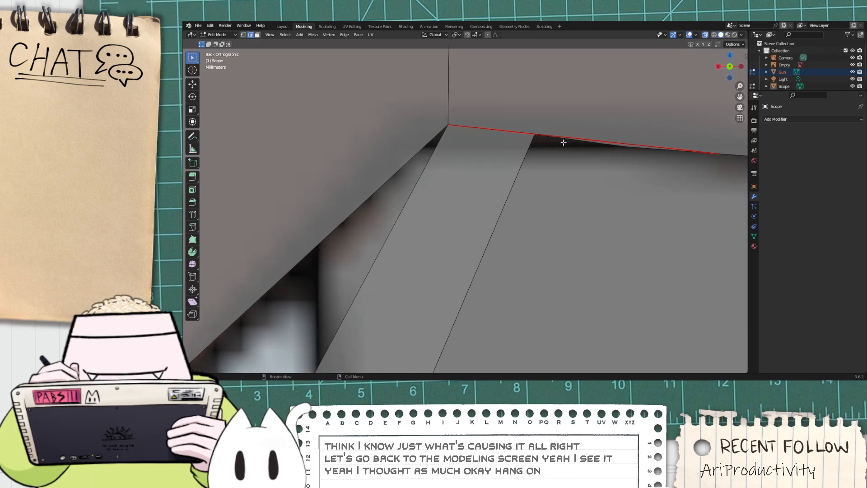
click(243, 35)
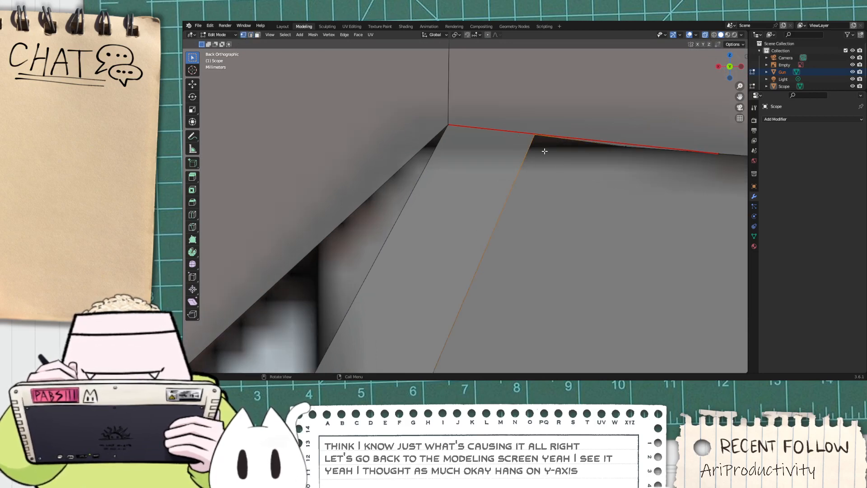
scroll(545, 151, up, 3)
shift+middle_drag(604, 41, 566, 141)
scroll(543, 151, up, 2)
scroll(546, 131, up, 3)
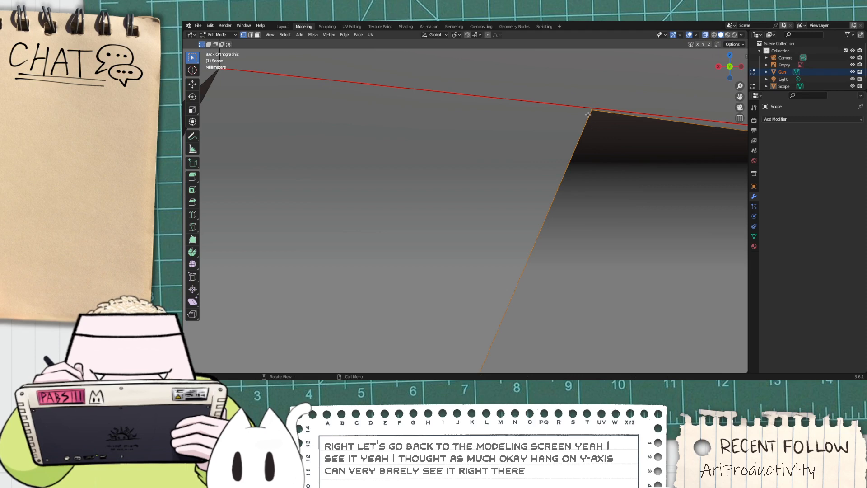
key(g)
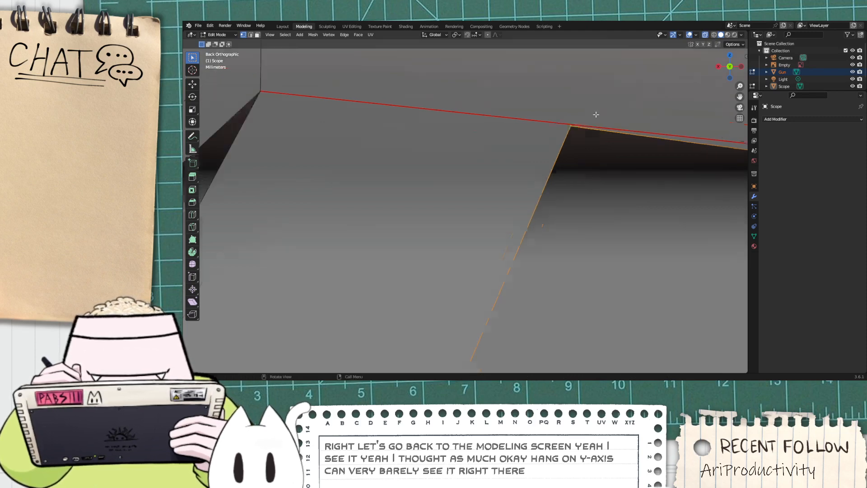
click(467, 174)
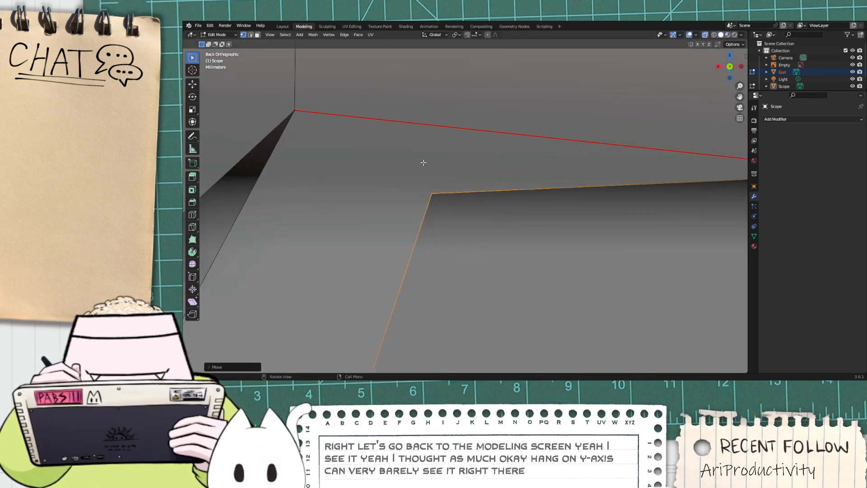
Step: Try to move the vertex farther along the seam edge above the trigger guard opening and inspect the overlapping edges there
scroll(285, 99, up, 3)
shift+middle_drag(292, 88, 401, 119)
scroll(370, 83, down, 10)
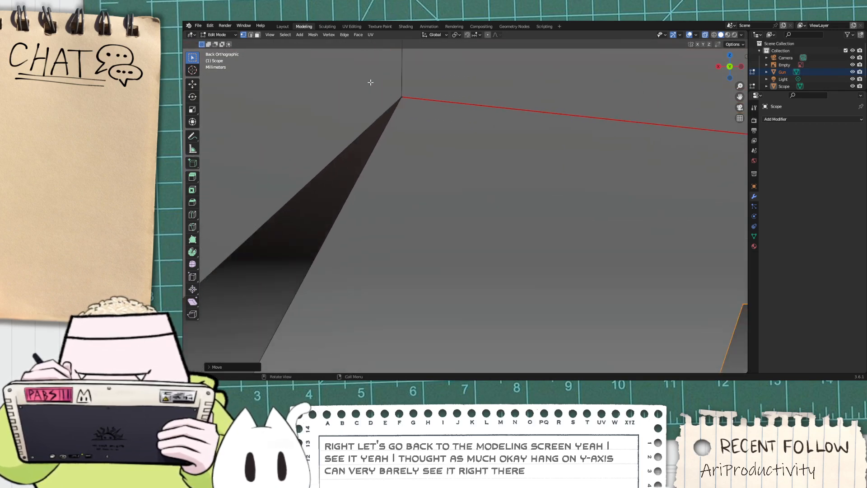
shift+middle_drag(691, 261, 396, 138)
click(435, 77)
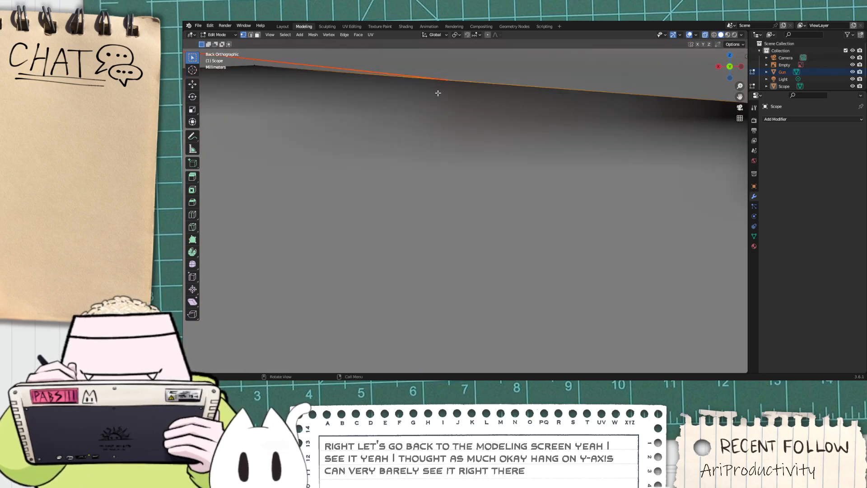
key(g)
right_click(422, 148)
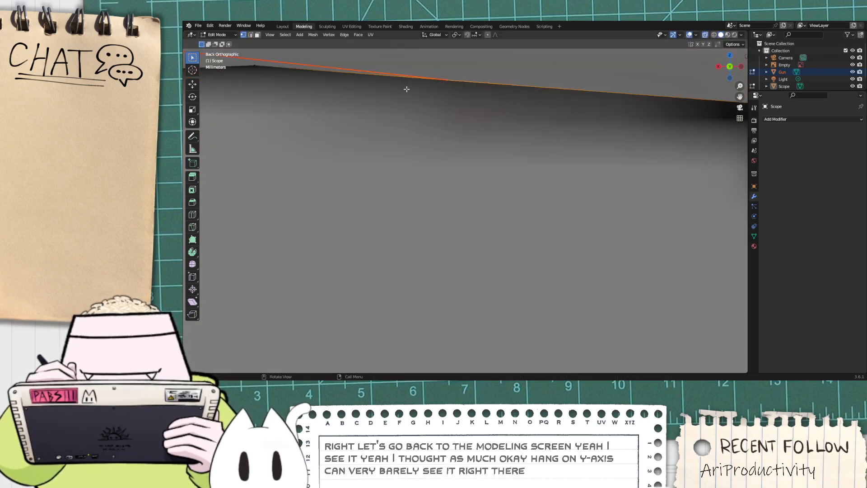
click(322, 103)
middle_drag(430, 94, 456, 225)
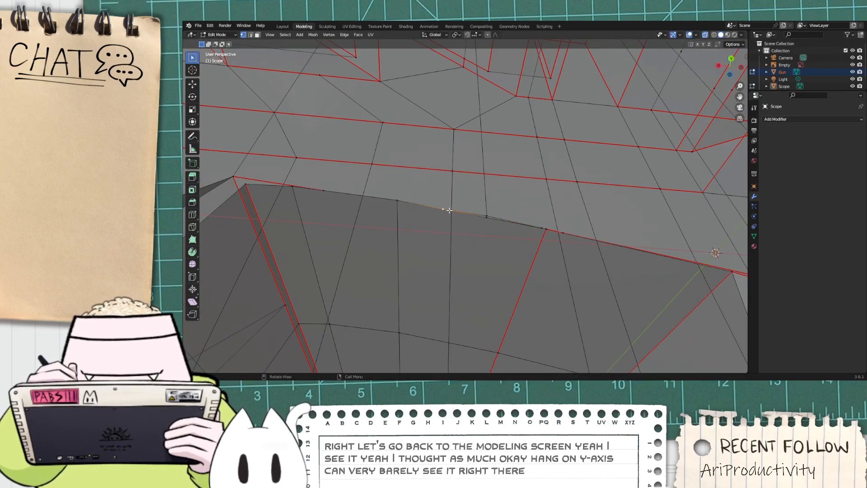
Step: Try to move the two overlapping faces at the middle of the trigger guard opening's upper side freely, and undo the move
click(448, 211)
middle_drag(448, 269, 443, 339)
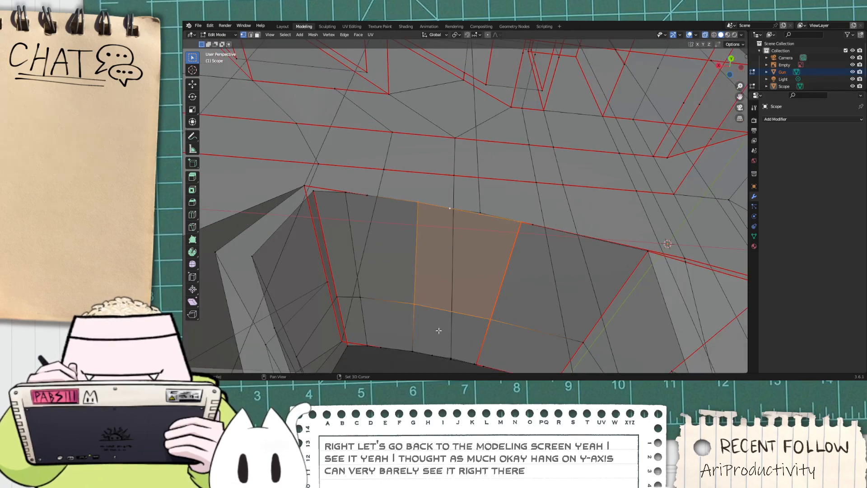
click(258, 35)
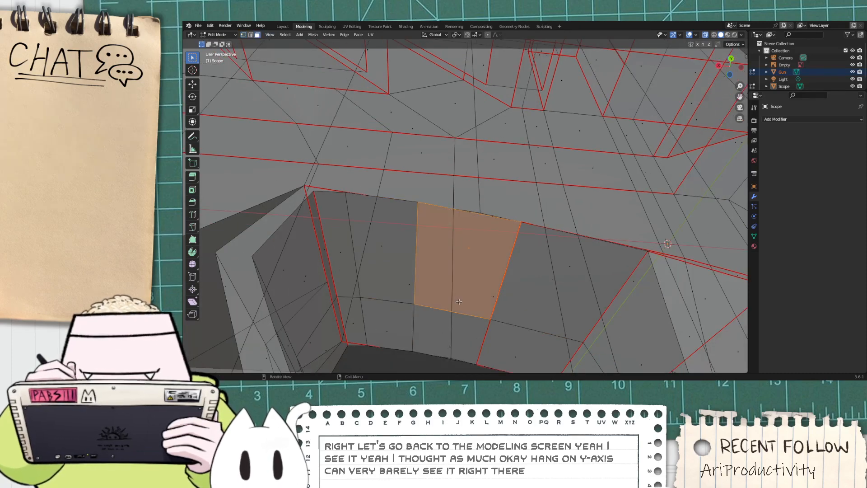
shift+click(439, 336)
key(g)
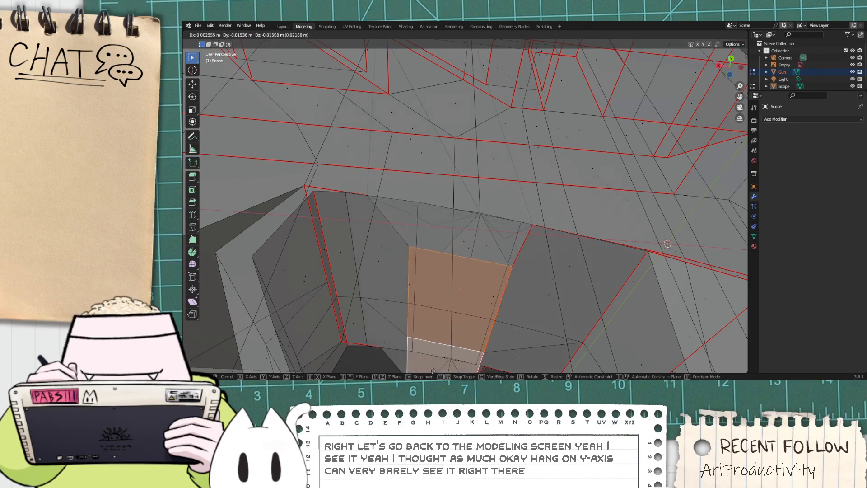
click(434, 43)
middle_drag(516, 192, 509, 244)
key(ctrl+z)
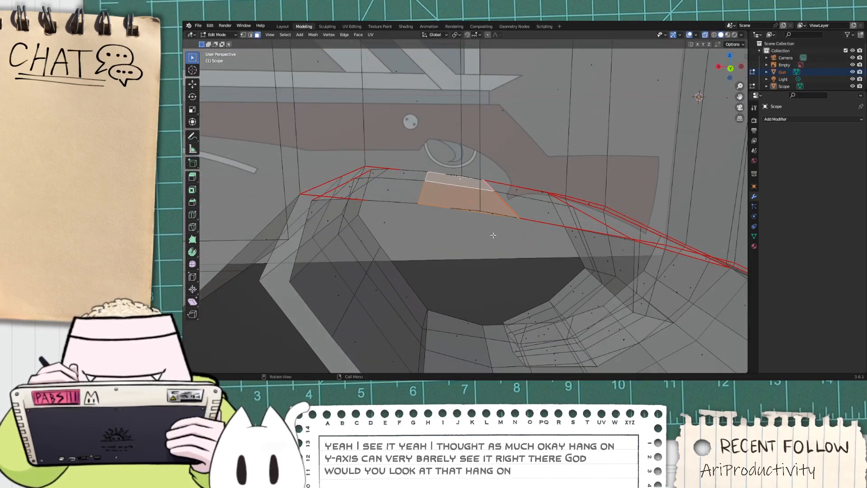
Step: Move the two selected faces above the trigger guard opening down along the Z axis, away from the gun body
key(g)
key(z)
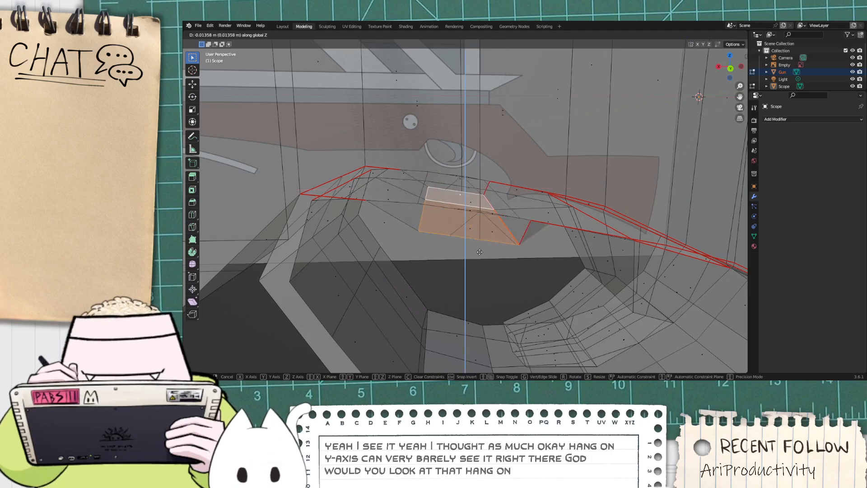
click(480, 251)
middle_drag(480, 252, 472, 160)
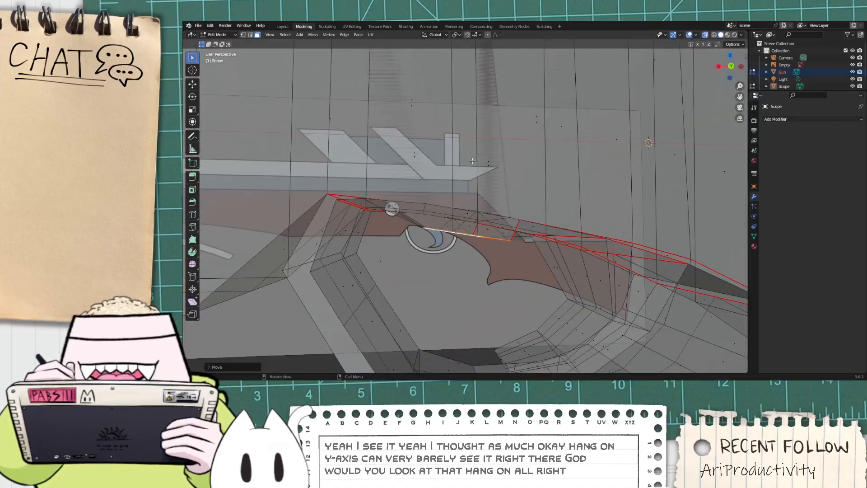
Step: In the back view, switch to vertex selection and delete the lowered vertices hanging below the gun body's edge inside the trigger guard
click(732, 66)
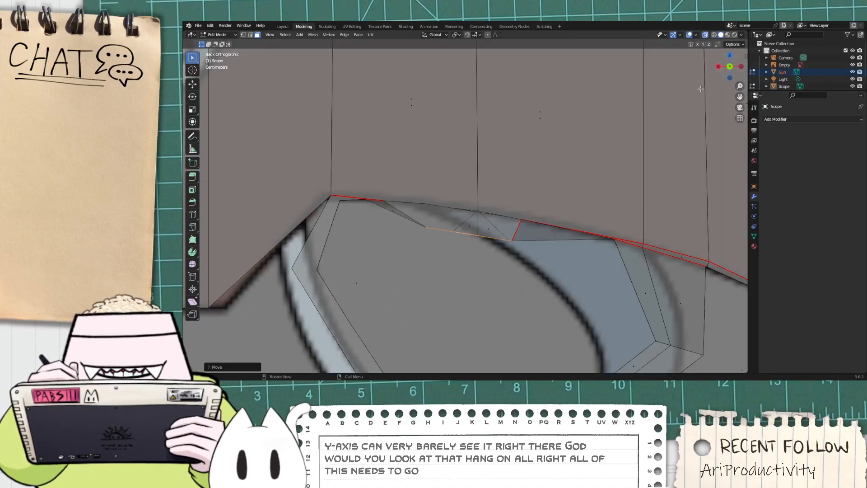
click(244, 35)
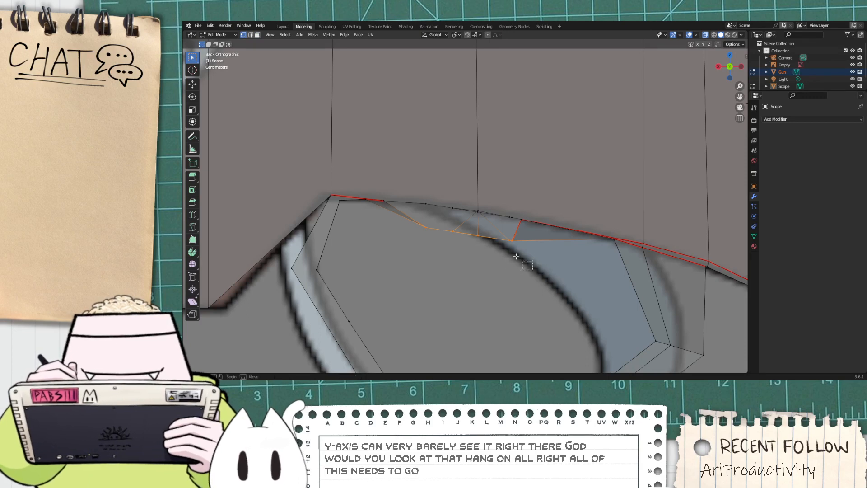
drag(516, 256, 373, 231)
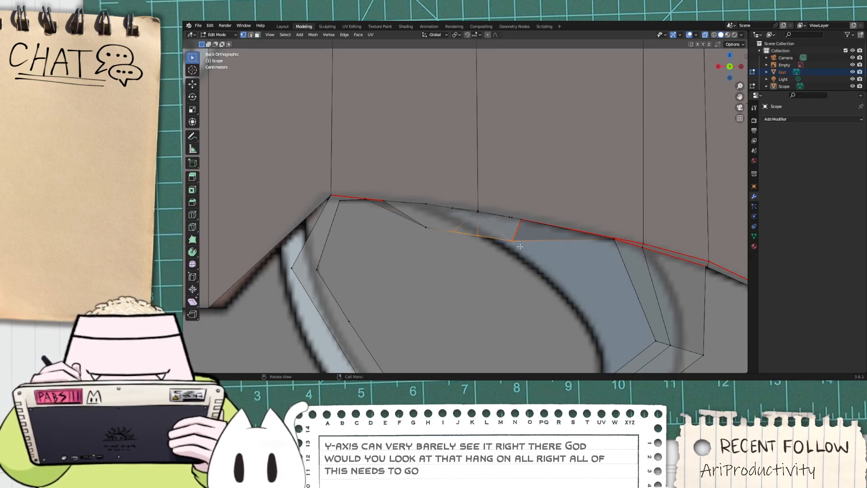
drag(534, 261, 410, 231)
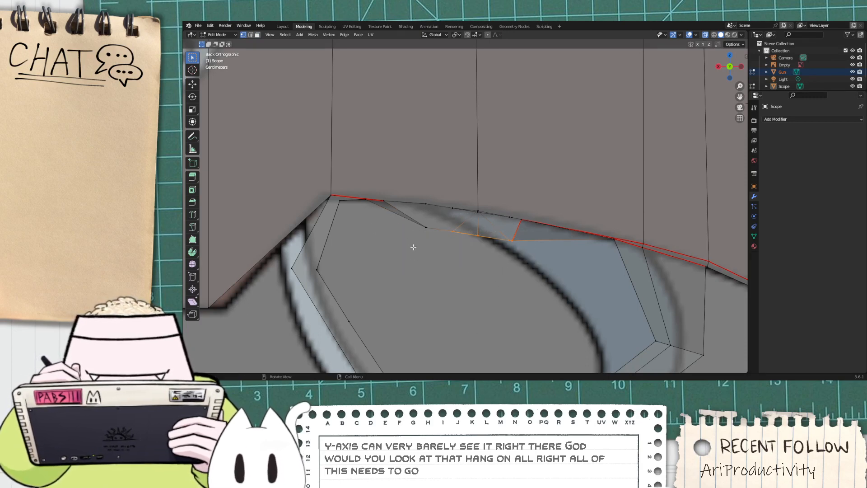
shift+drag(469, 217, 468, 219)
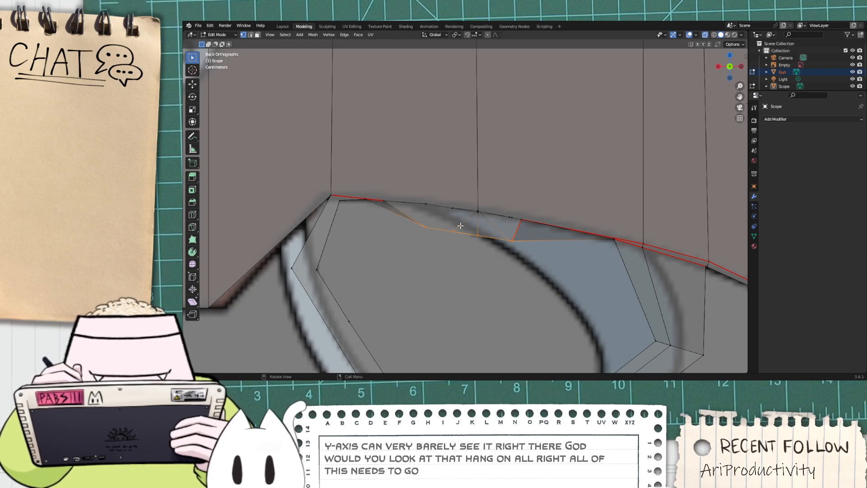
key(x)
click(444, 209)
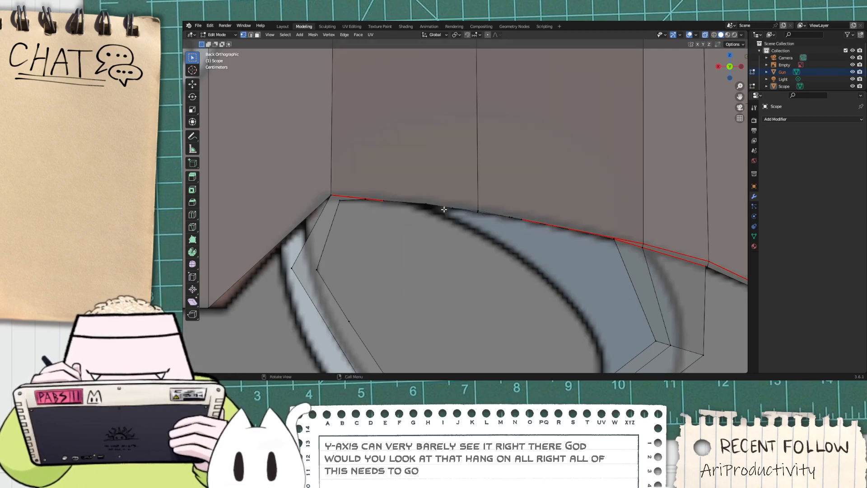
Step: Move the overlapping vertex at the middle of the opening's near upper edge down along Z and delete it
middle_drag(444, 209, 482, 217)
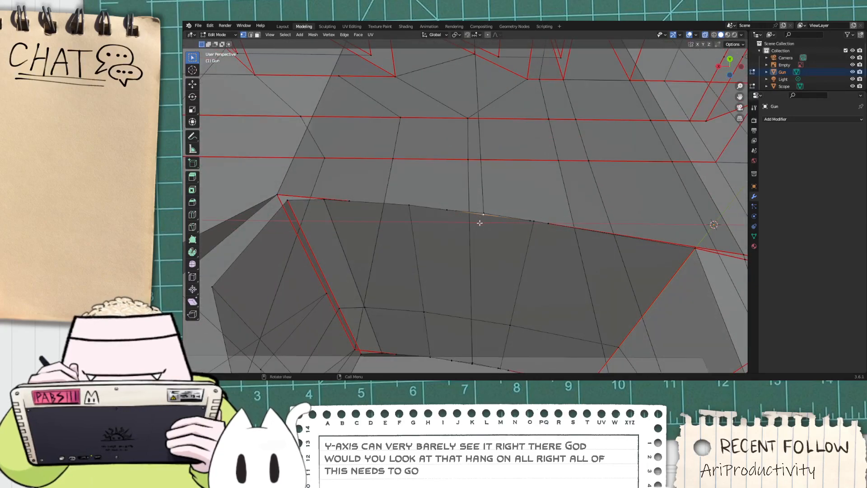
key(g)
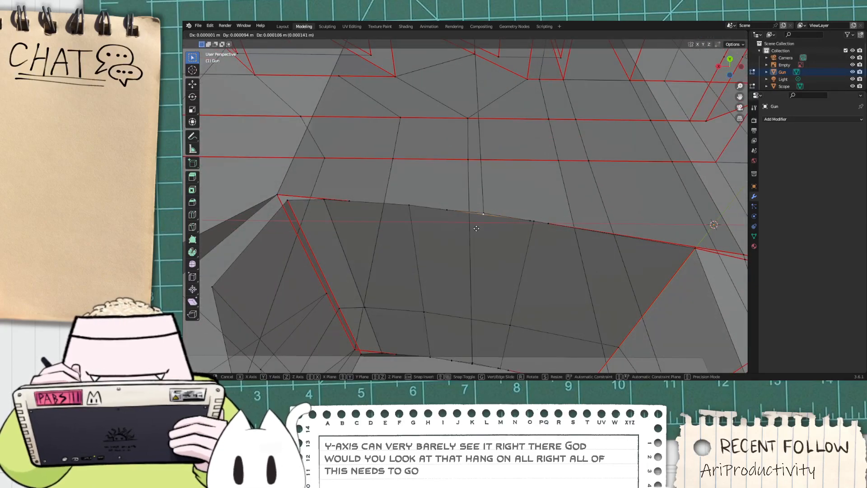
key(z)
click(487, 271)
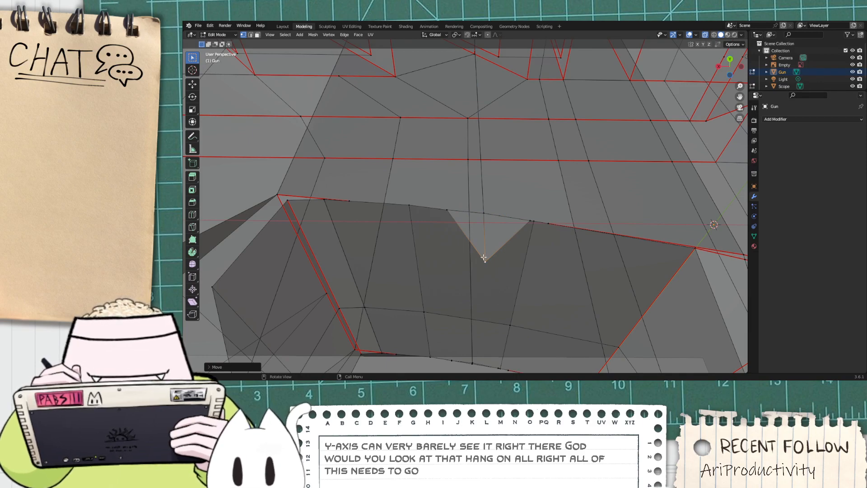
key(x)
click(463, 257)
Step: Delete the overlapping vertex at the middle of the opening's far upper edge
middle_drag(462, 253, 485, 293)
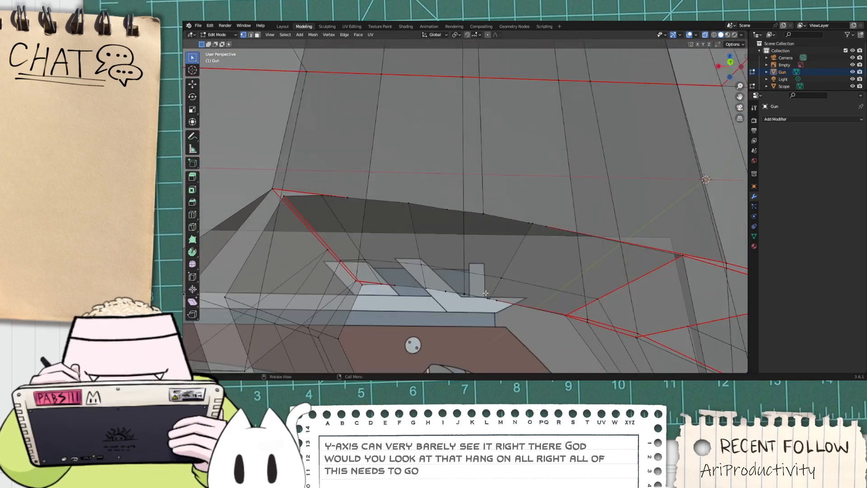
scroll(487, 303, up, 1)
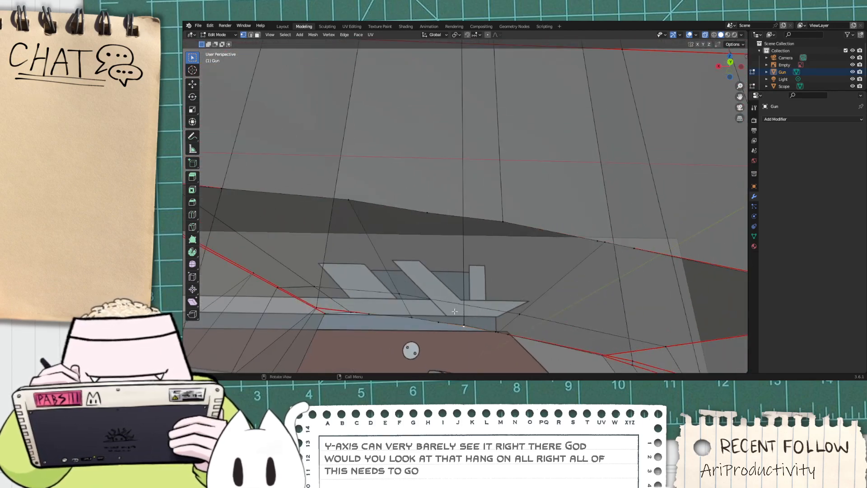
key(x)
click(446, 289)
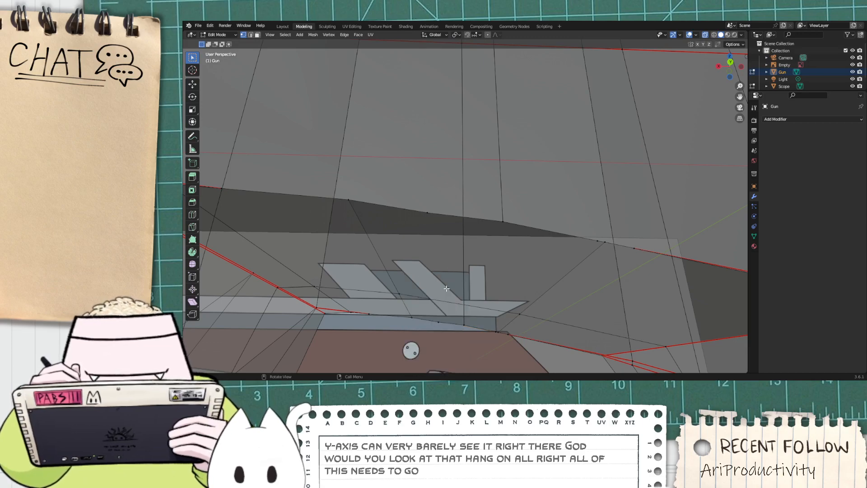
Step: Try to pull the remaining vertex off the middle of the opening's far upper edge, undo the move and check the surrounding edges
middle_drag(470, 292, 450, 232)
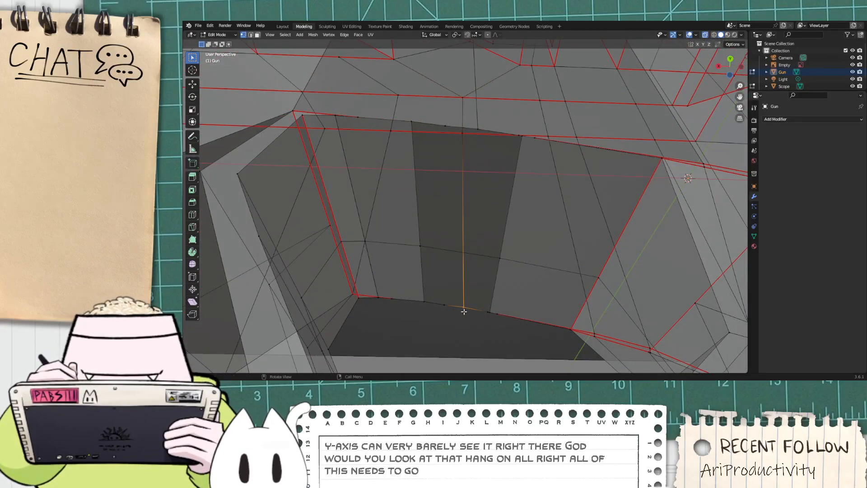
click(462, 309)
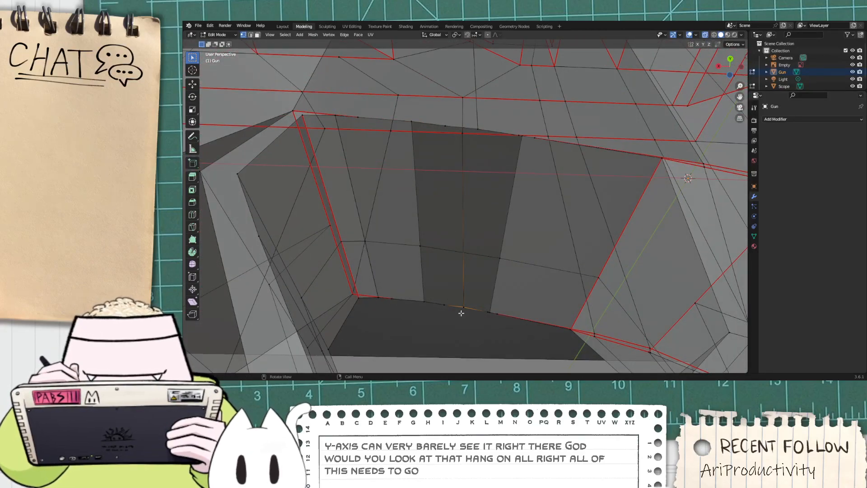
key(g)
click(488, 346)
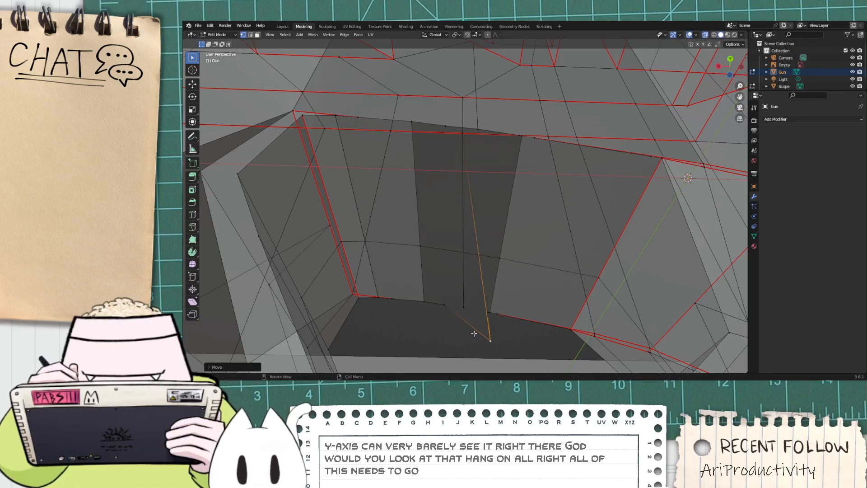
key(ctrl+z)
middle_drag(479, 316, 603, 306)
scroll(602, 306, down, 5)
middle_drag(378, 206, 435, 236)
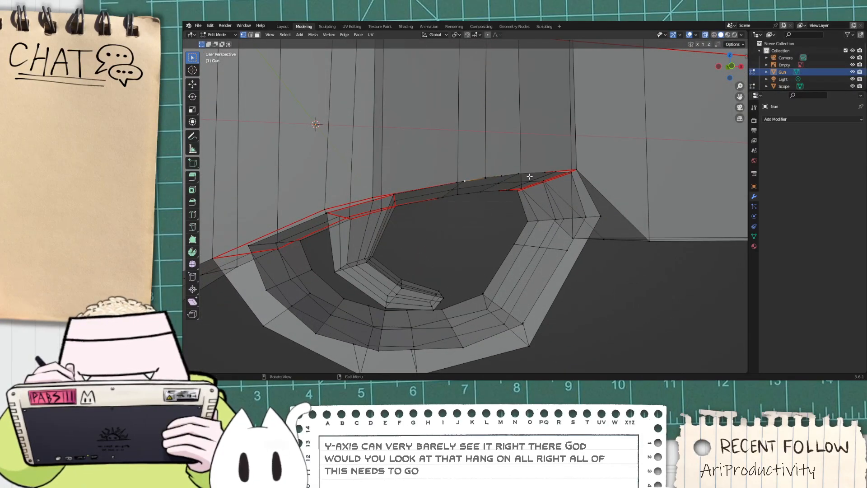
scroll(530, 177, up, 3)
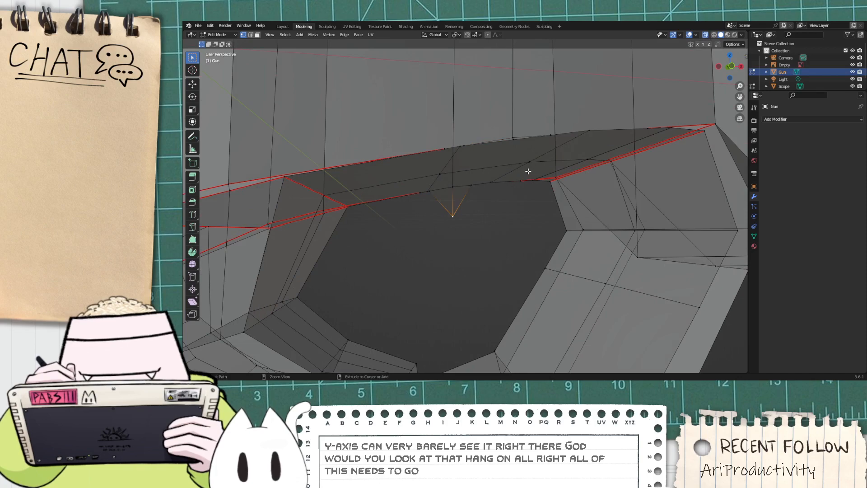
Step: In the back view, select the vertices at the middle of the trigger guard opening's upper edge and delete them
click(732, 67)
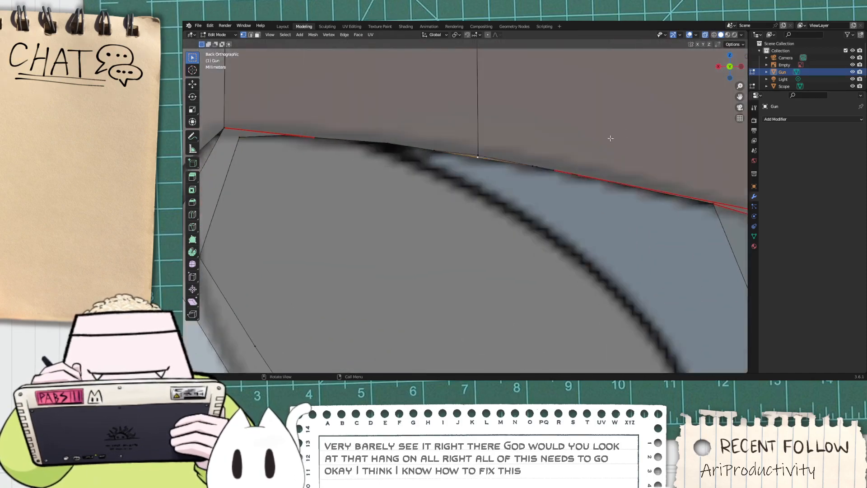
scroll(569, 150, up, 4)
click(513, 166)
scroll(504, 117, up, 1)
drag(502, 112, 489, 83)
key(x)
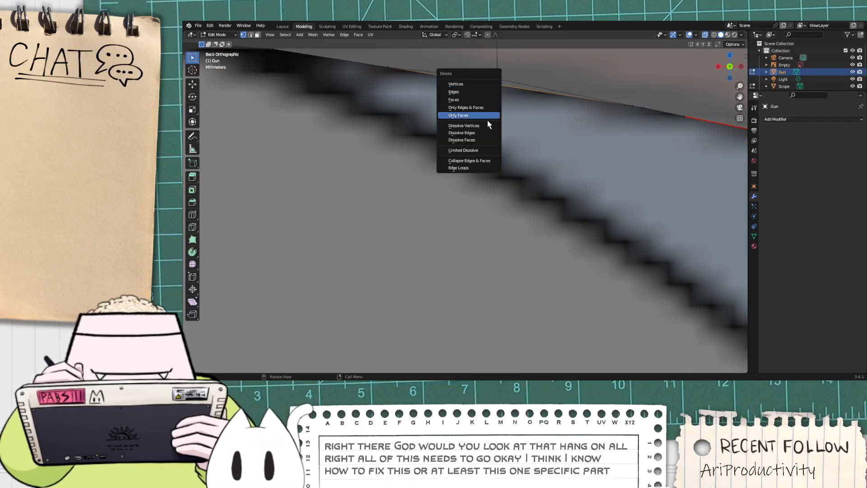
click(486, 82)
scroll(489, 87, down, 2)
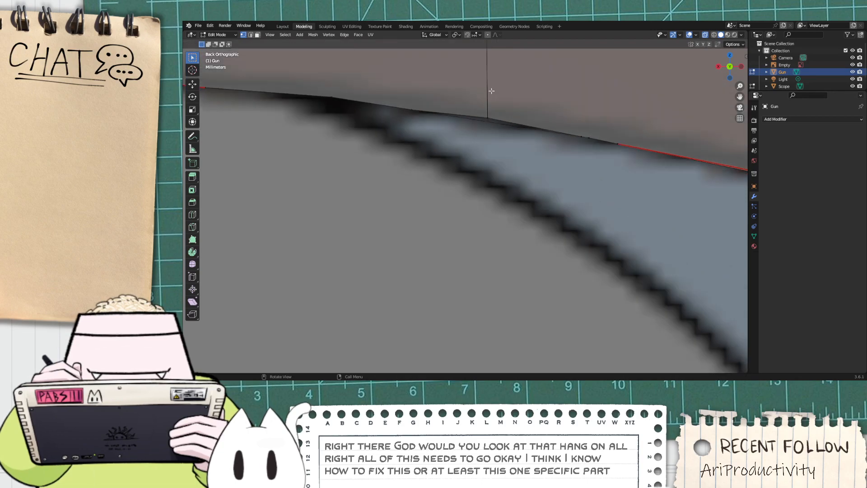
Step: Inspect the upper edge of the trigger guard opening from below and from the side for remaining overlapping vertices and seams
middle_drag(494, 100, 542, 86)
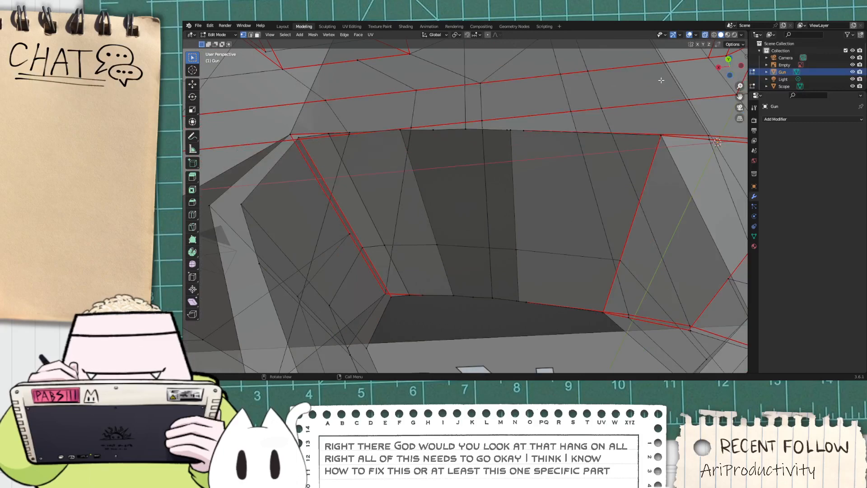
click(727, 60)
drag(543, 213, 349, 122)
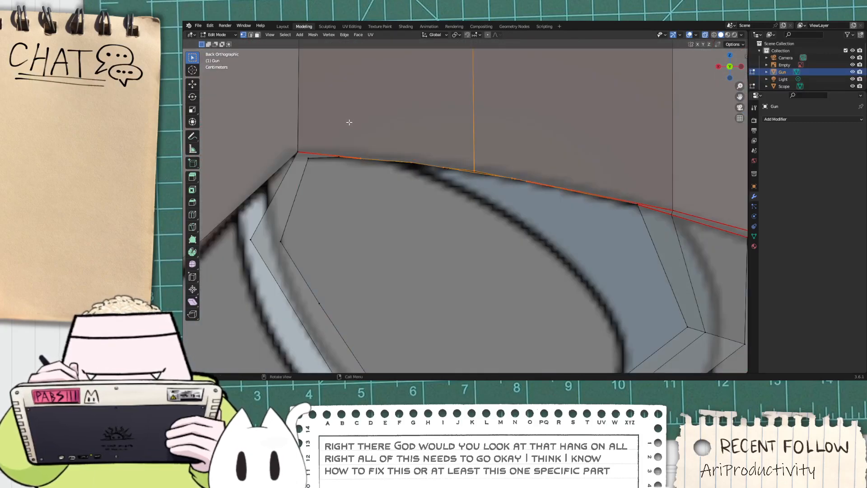
key(alt+a)
middle_drag(445, 178, 339, 184)
middle_drag(248, 145, 351, 193)
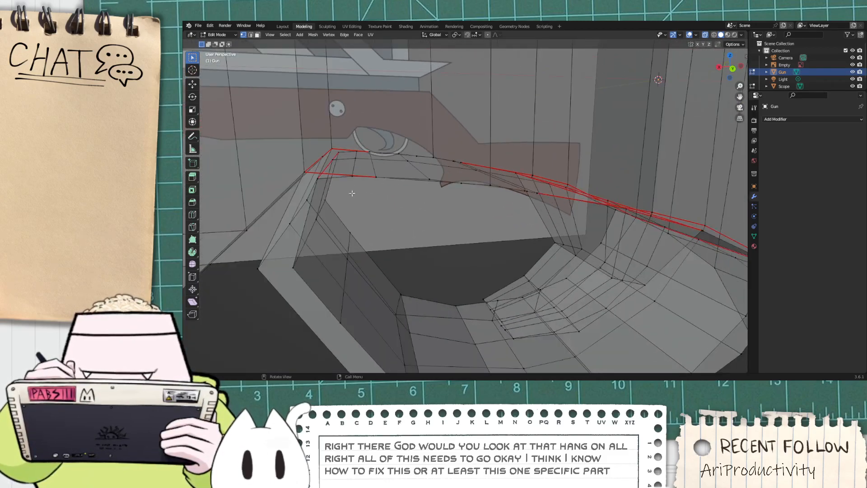
middle_drag(421, 217, 420, 207)
scroll(420, 207, down, 3)
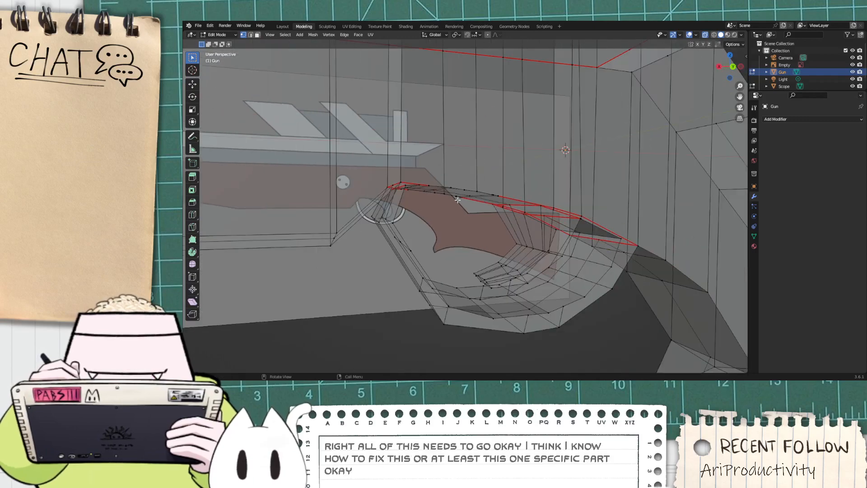
Step: In the back view, select the geometry at the trigger guard's upper front corner, switch to edge selection and clear the seam there
click(732, 67)
drag(375, 155, 476, 210)
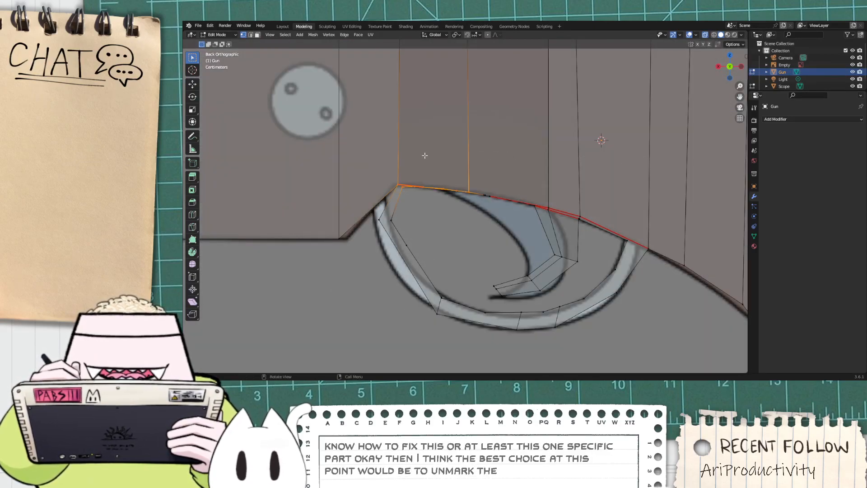
right_click(404, 185)
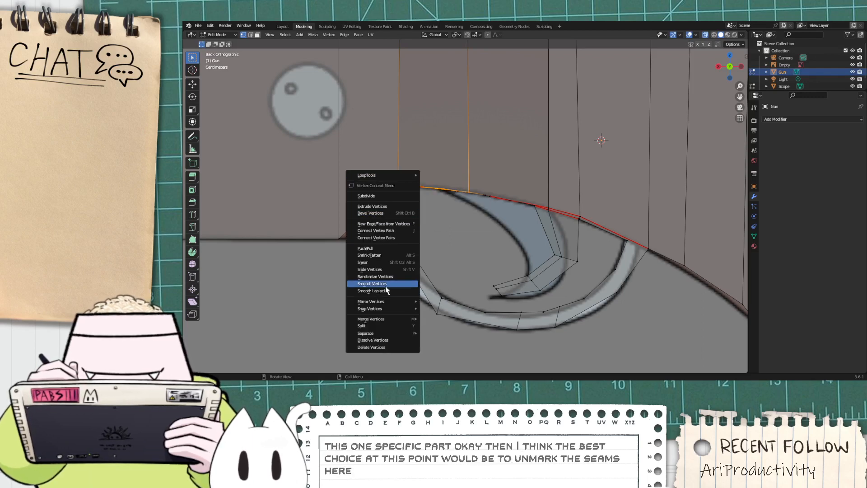
click(257, 35)
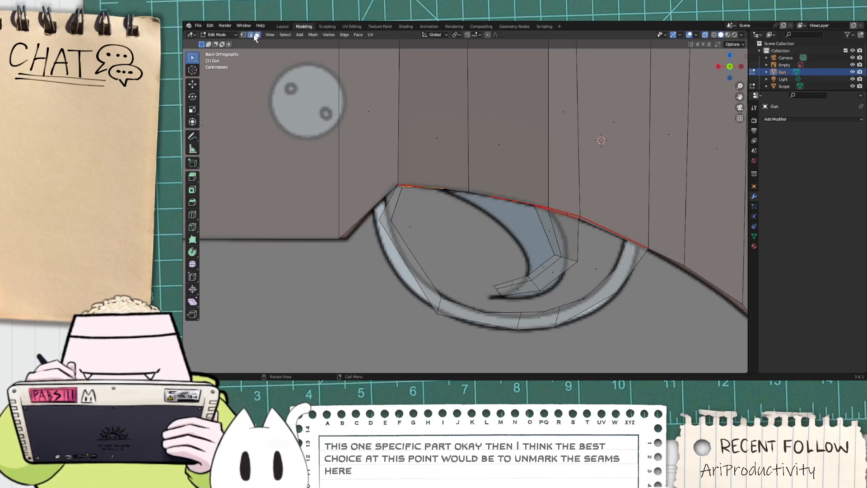
right_click(412, 185)
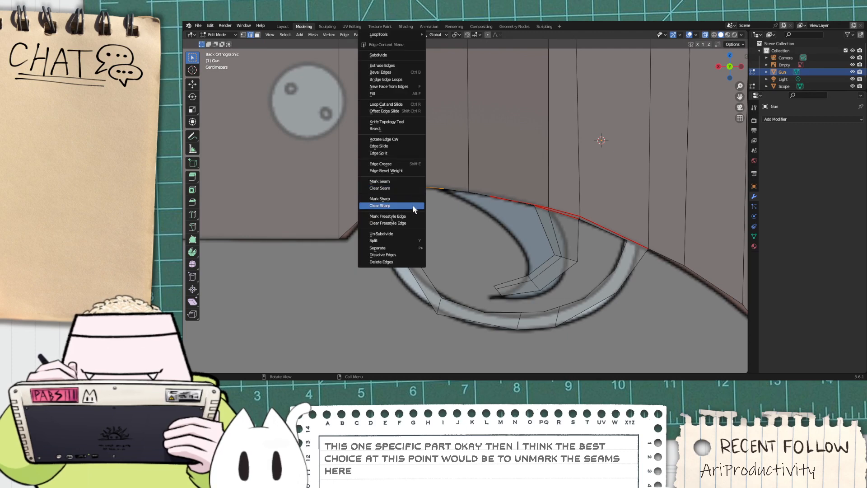
click(403, 188)
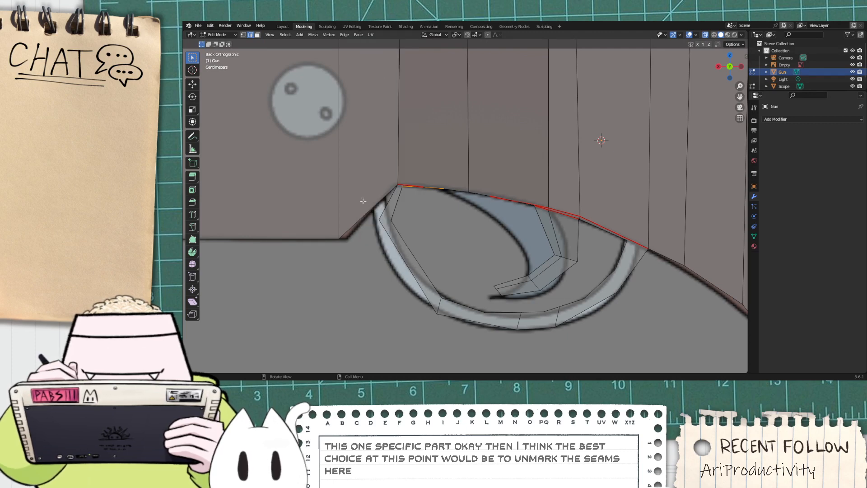
Step: Select the front section of the trigger guard opening's upper edge in the back view and clear its seam
drag(454, 212, 366, 153)
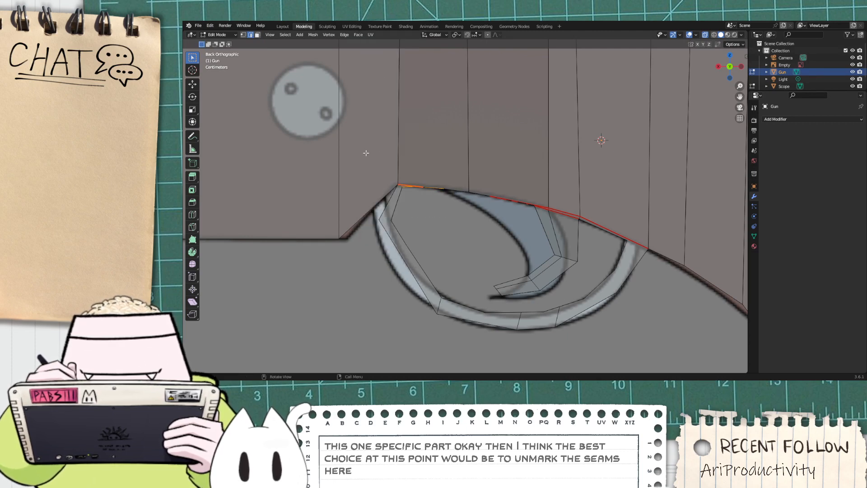
right_click(416, 179)
click(412, 187)
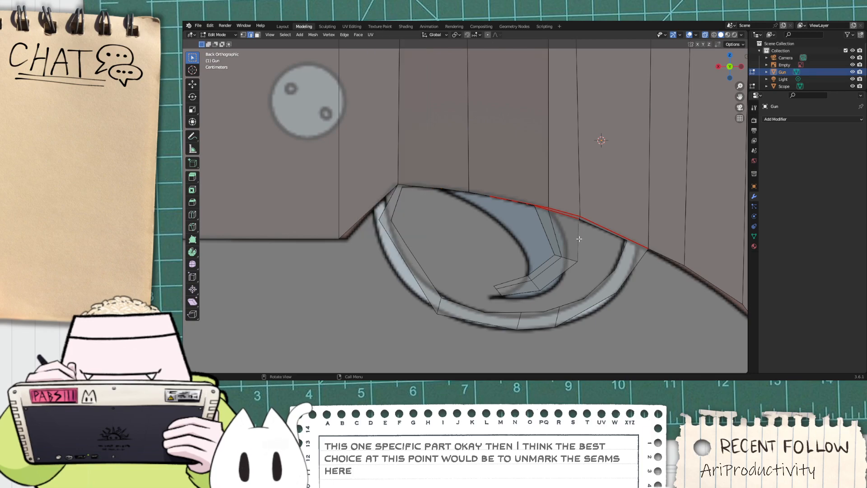
Step: Inspect the opening's upper edge from below, select the two adjoining faces near its front corner and move them out of the opening's top
middle_drag(663, 282, 410, 177)
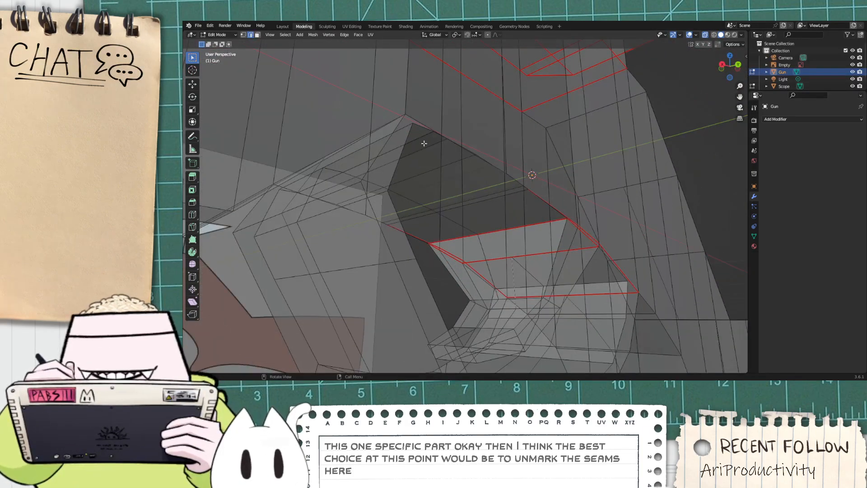
scroll(406, 129, up, 2)
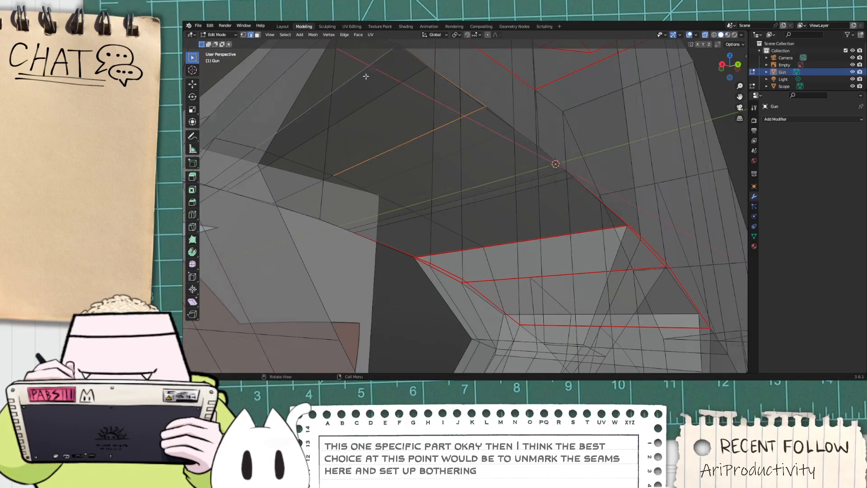
mouse_move(362, 90)
middle_down()
mouse_move(326, 110)
mouse_move(355, 105)
mouse_move(332, 99)
mouse_move(334, 81)
mouse_move(307, 93)
mouse_move(310, 101)
mouse_move(315, 85)
mouse_move(351, 77)
mouse_move(368, 80)
mouse_move(376, 95)
middle_up()
alt+click(384, 139)
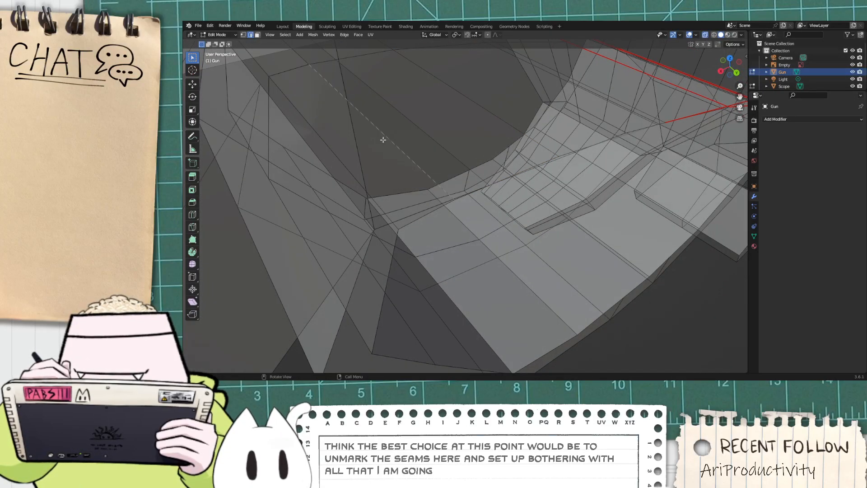
middle_drag(383, 140, 371, 110)
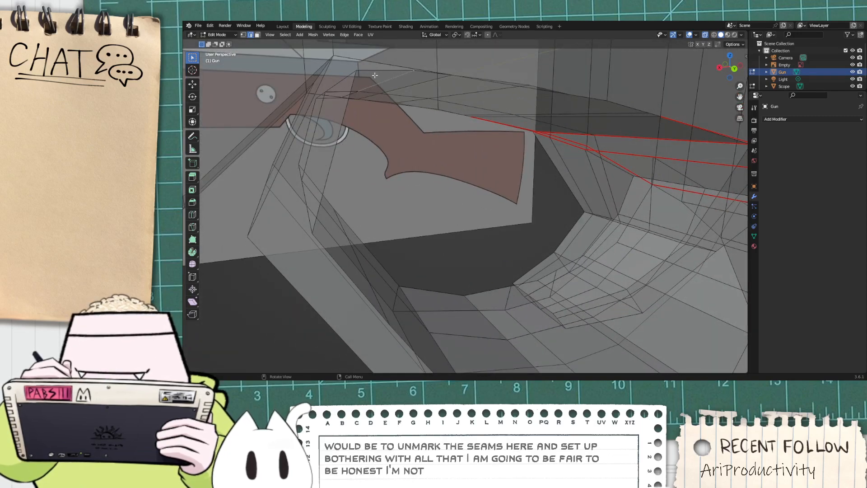
middle_drag(375, 71, 360, 87)
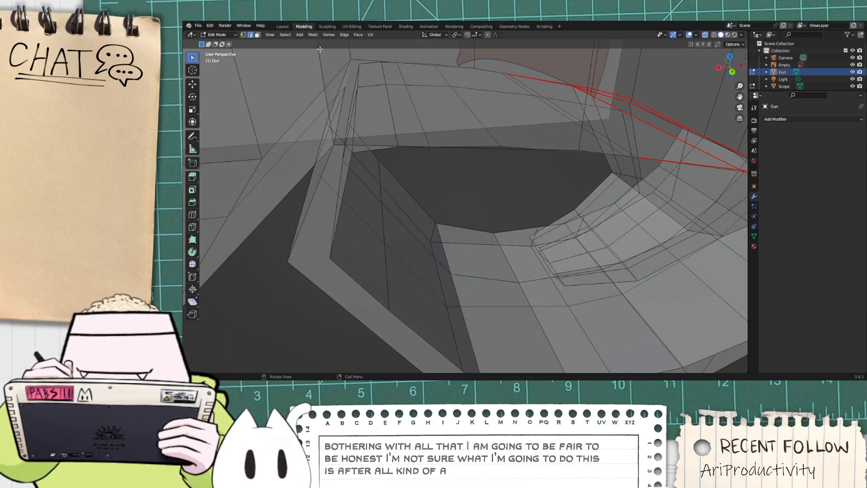
click(365, 111)
shift+click(370, 75)
key(g)
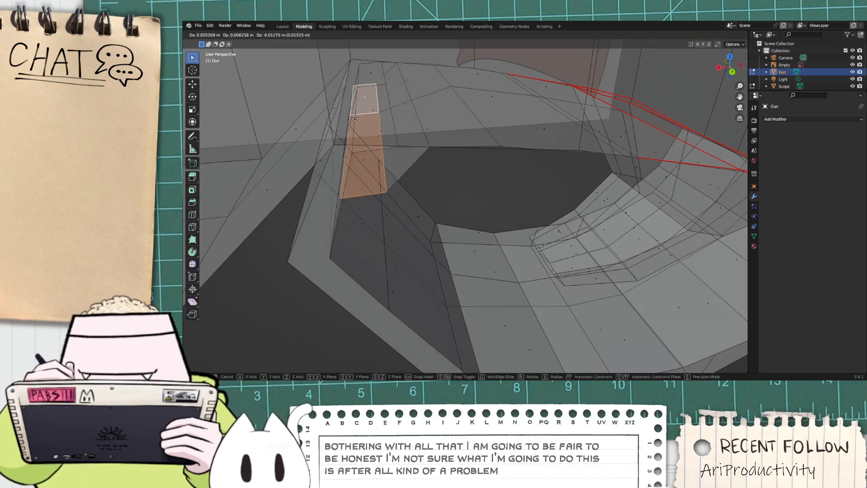
click(383, 142)
Step: Select the overlapping faces at the opening's upper front corner, move them clear of the surrounding mesh and delete them as faces
middle_drag(383, 142, 450, 131)
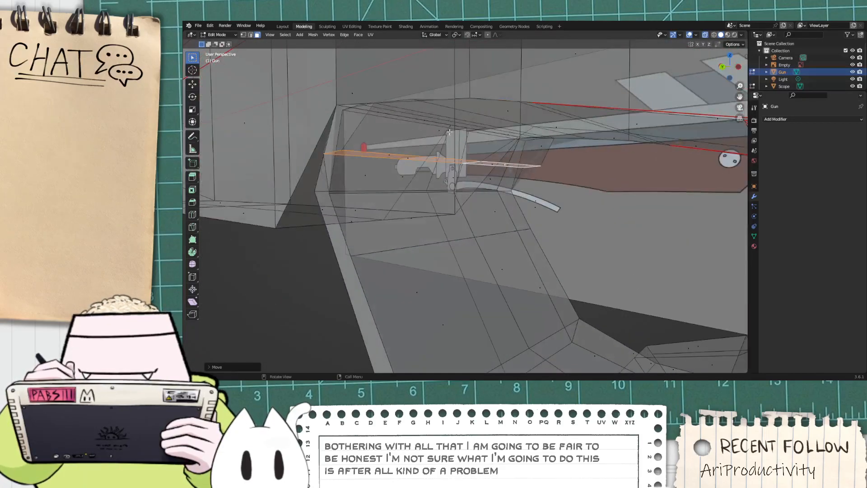
click(450, 132)
shift+click(565, 148)
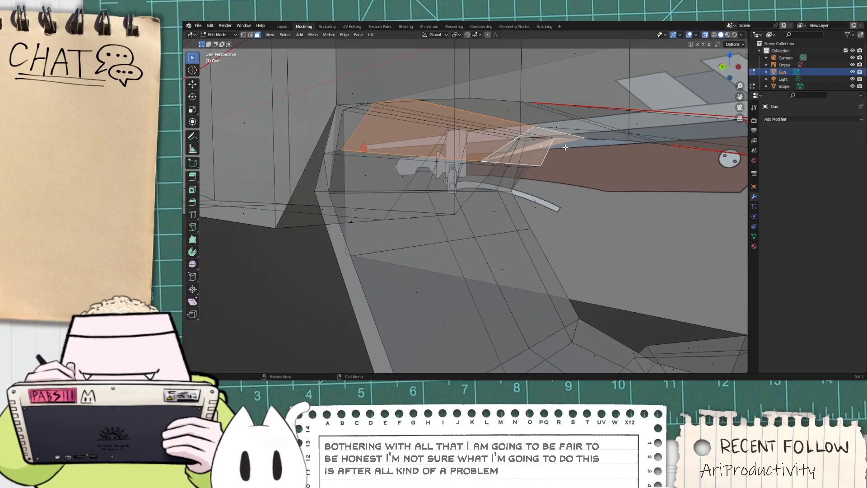
key(g)
click(620, 197)
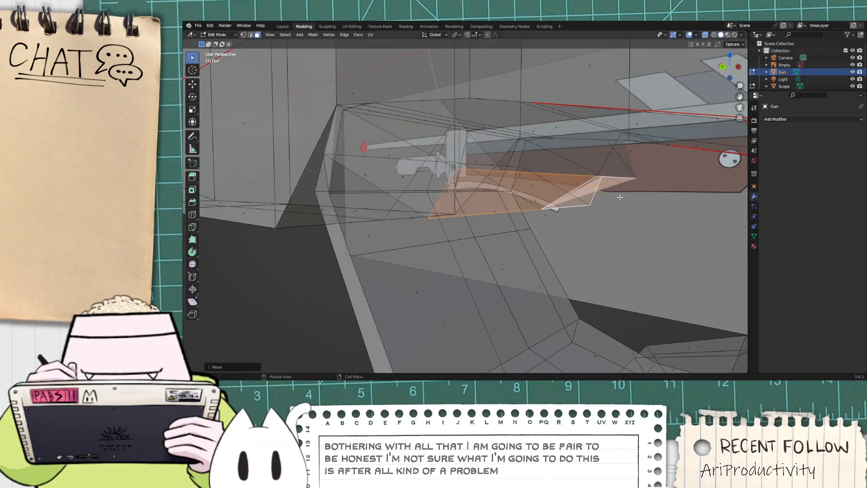
middle_drag(620, 197, 626, 208)
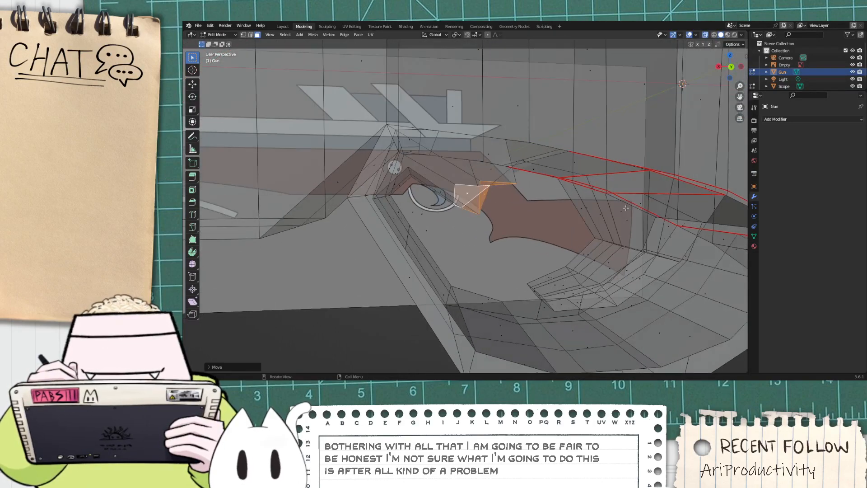
key(x)
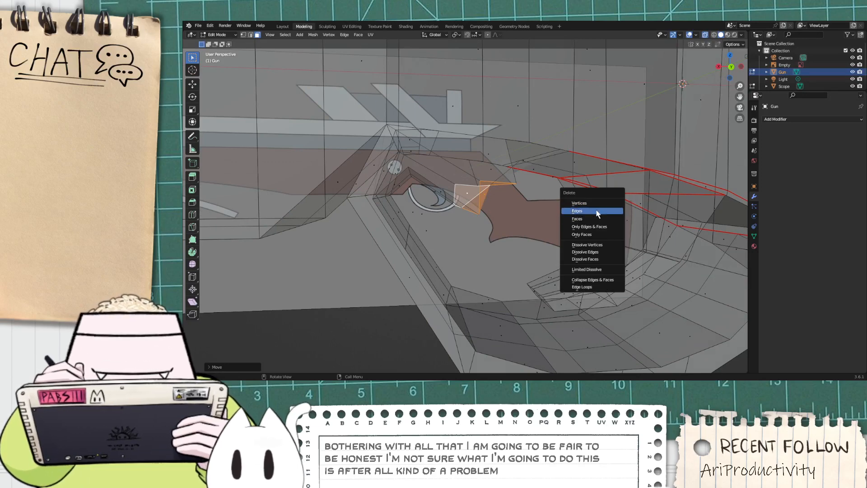
click(590, 219)
key(x)
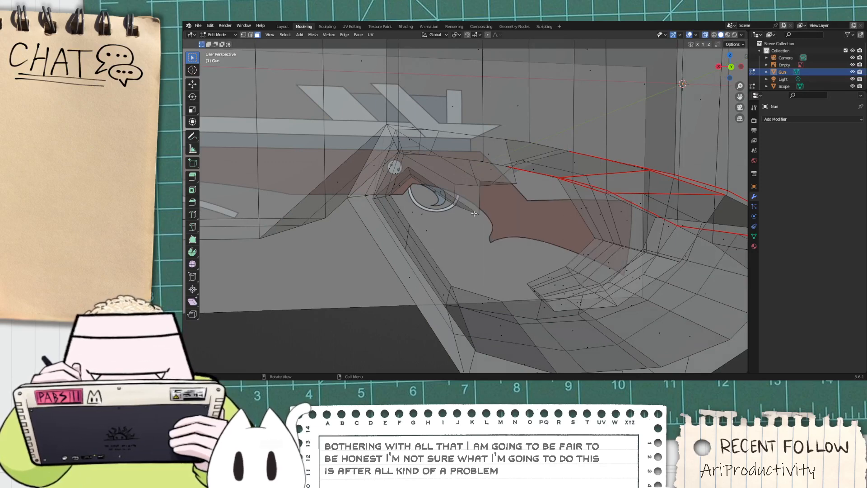
Step: In the back view, delete the stray vertices and leftover geometry hanging below the front of the opening's upper edge
click(731, 68)
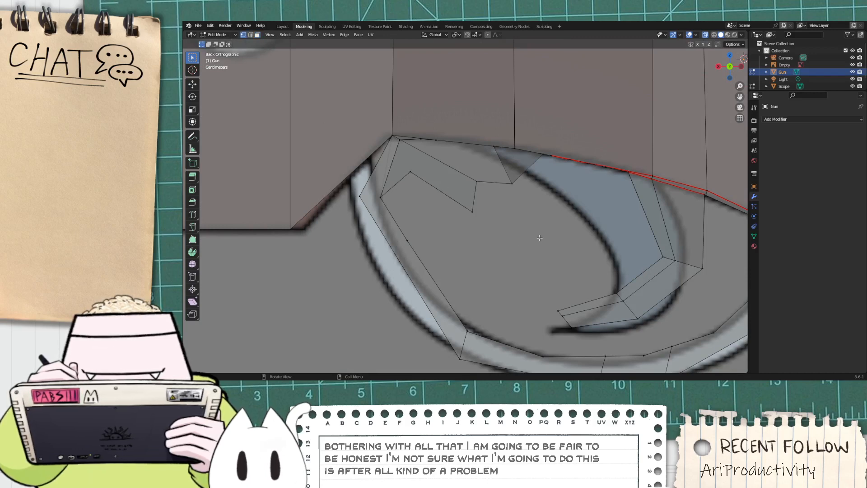
drag(536, 238, 428, 167)
key(x)
click(428, 161)
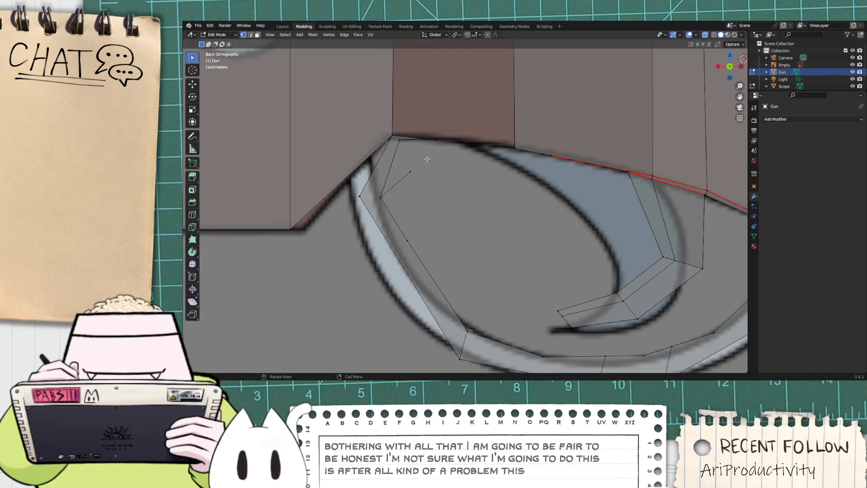
key(x)
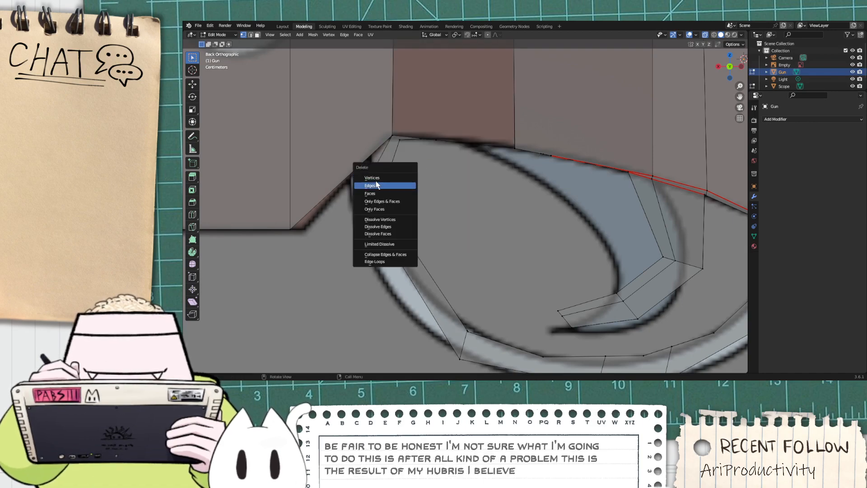
mouse_move(420, 149)
middle_down()
mouse_move(408, 125)
mouse_move(421, 162)
middle_up()
Step: Try deleting the selected vertices along the front half of the opening's upper edge in the back view and undo the deletion
click(731, 70)
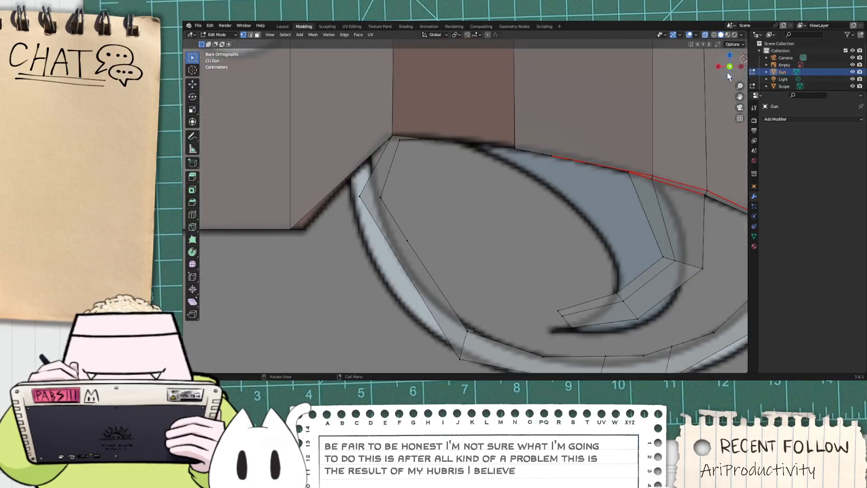
drag(493, 172, 435, 124)
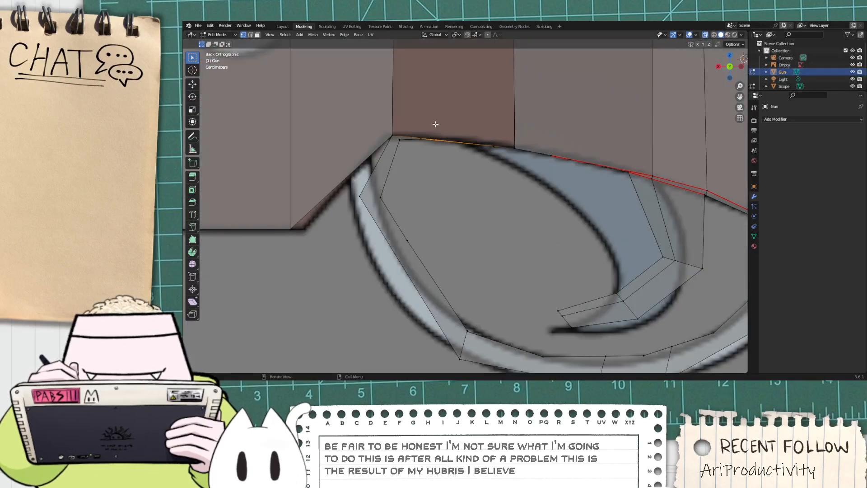
key(x)
click(433, 126)
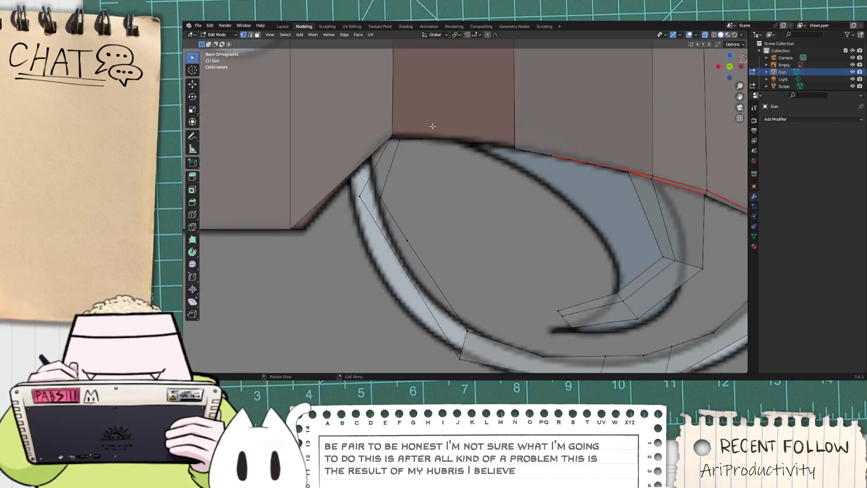
key(ctrl+z)
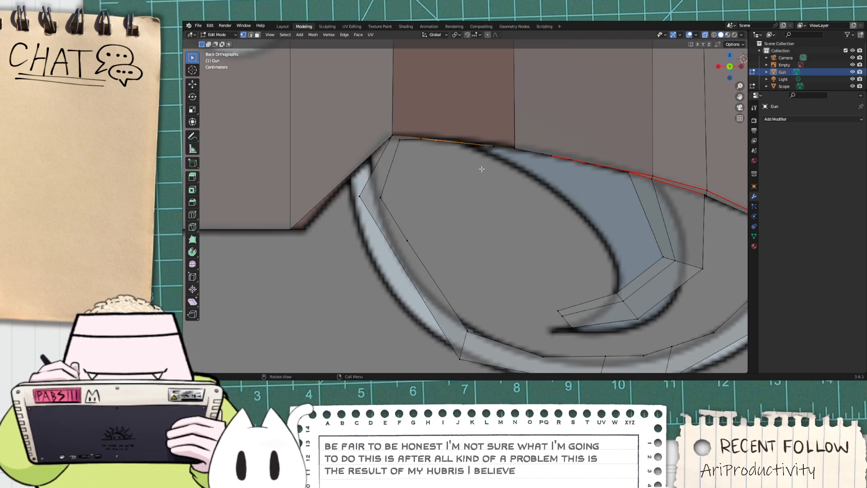
Step: Delete the selected geometry on the opening's upper edge just in front of the trigger's base
scroll(489, 165, up, 2)
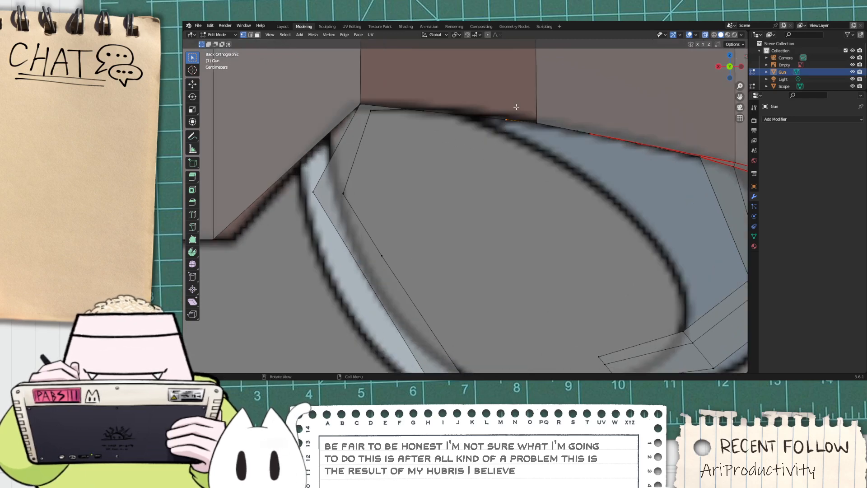
key(x)
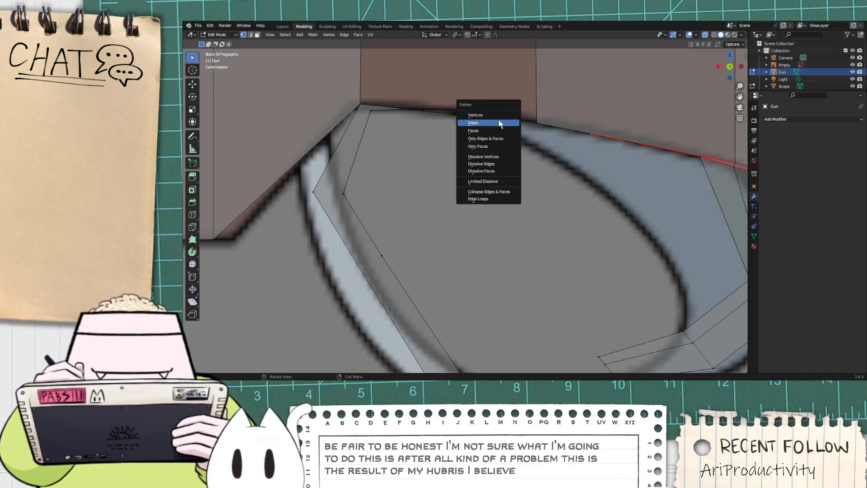
click(474, 123)
Step: From below, test the vertex on the far upper edge with a cancelled move and delete the leftover geometry on the far and near edges
middle_drag(497, 125, 501, 155)
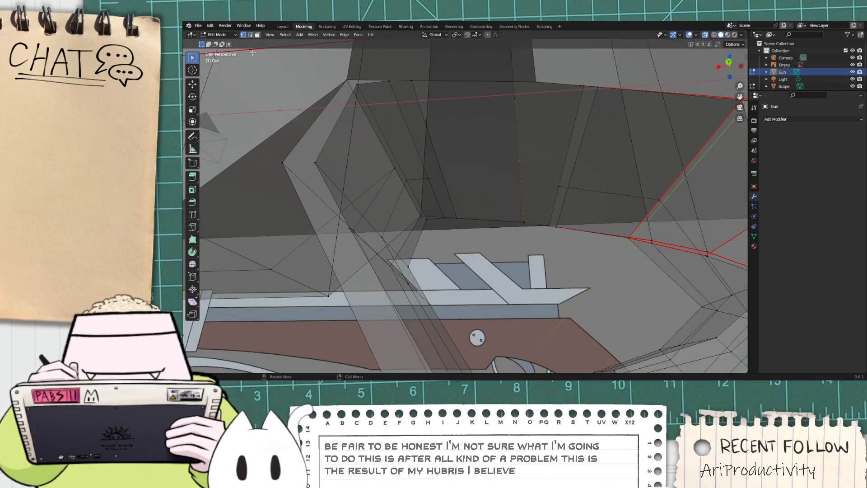
middle_drag(548, 112, 556, 162)
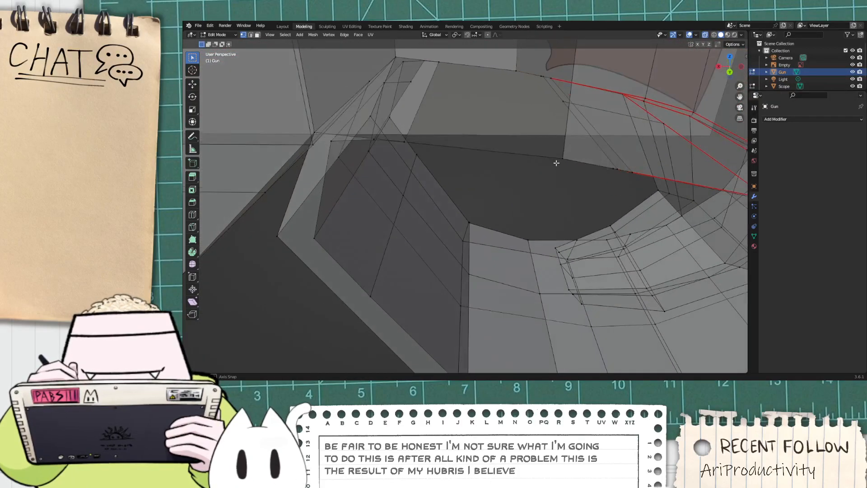
middle_drag(553, 134, 549, 112)
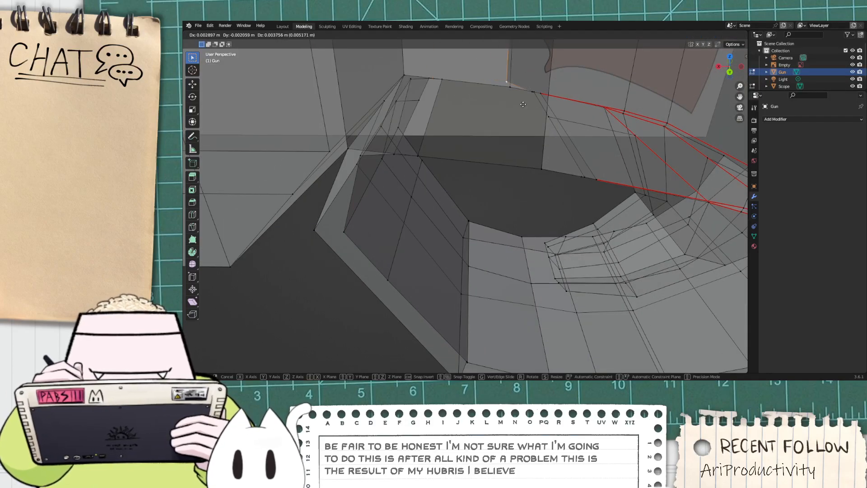
right_click(514, 85)
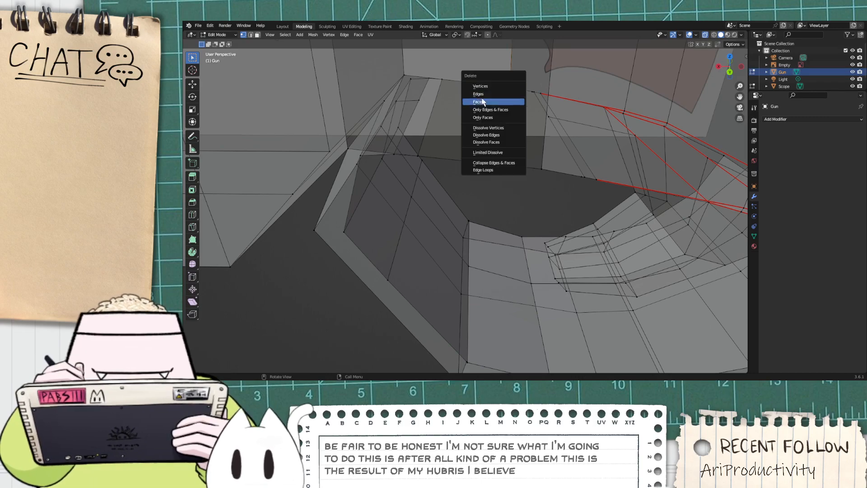
mouse_move(502, 90)
middle_down()
mouse_move(506, 99)
mouse_move(515, 87)
middle_up()
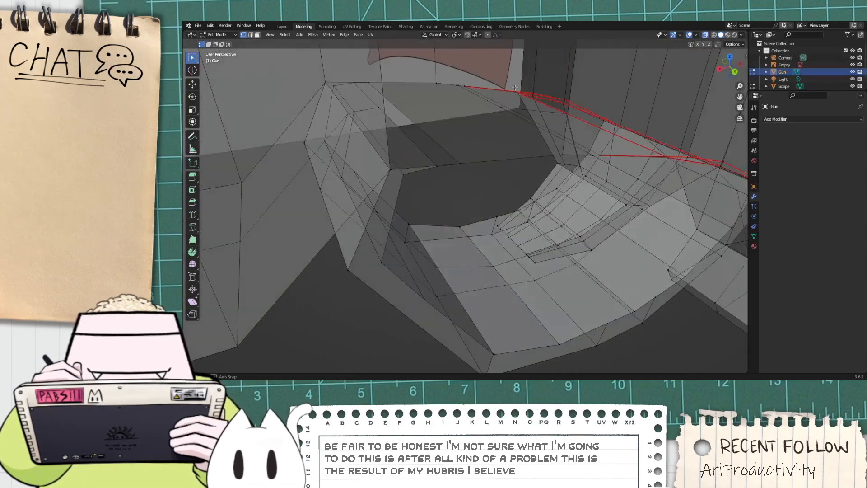
middle_drag(569, 155, 545, 174)
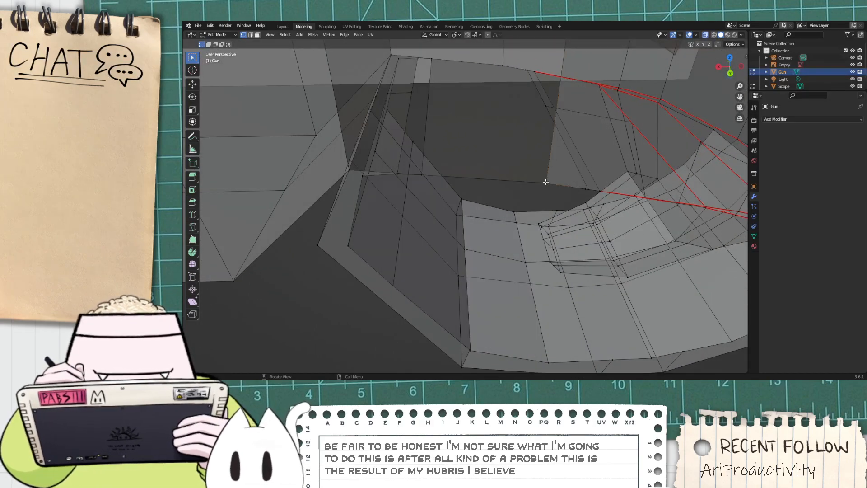
key(x)
click(521, 189)
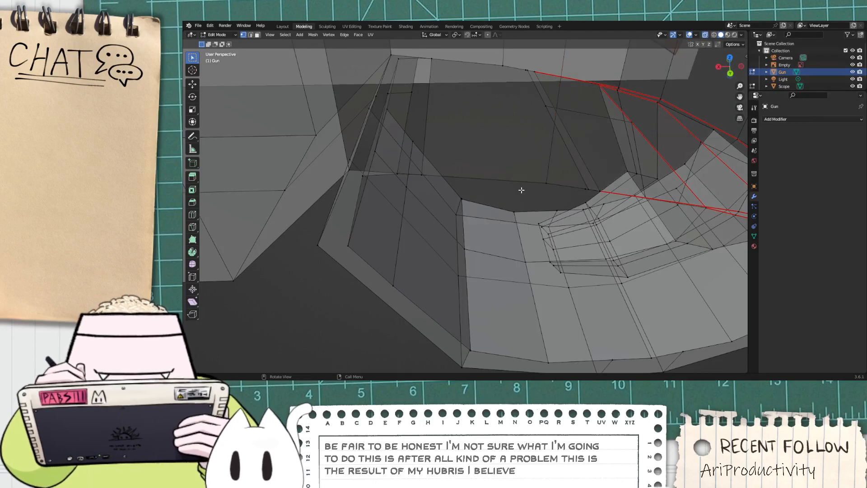
Step: Select the remaining vertices in the middle of the opening's two upper edges and delete them as vertices
scroll(579, 179, down, 3)
middle_drag(579, 179, 478, 124)
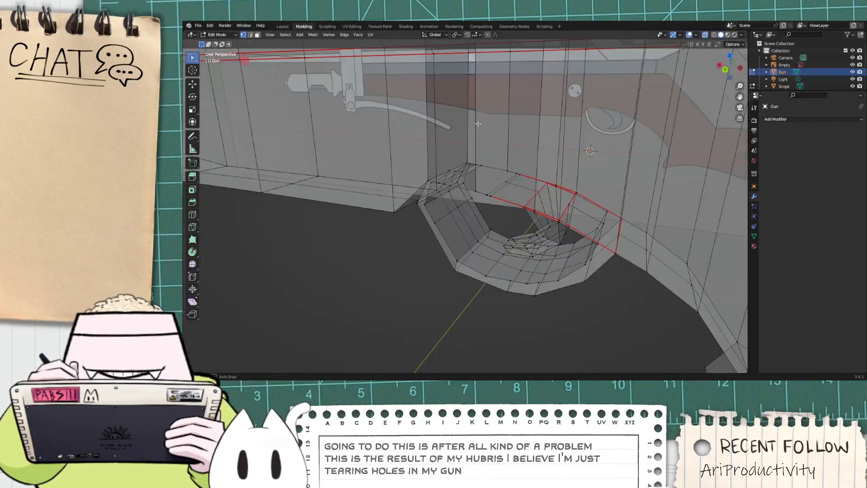
scroll(478, 120, up, 3)
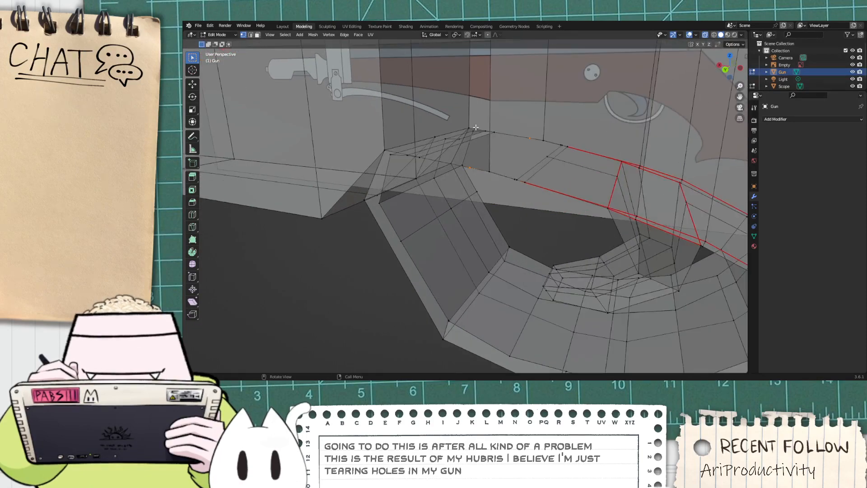
key(x)
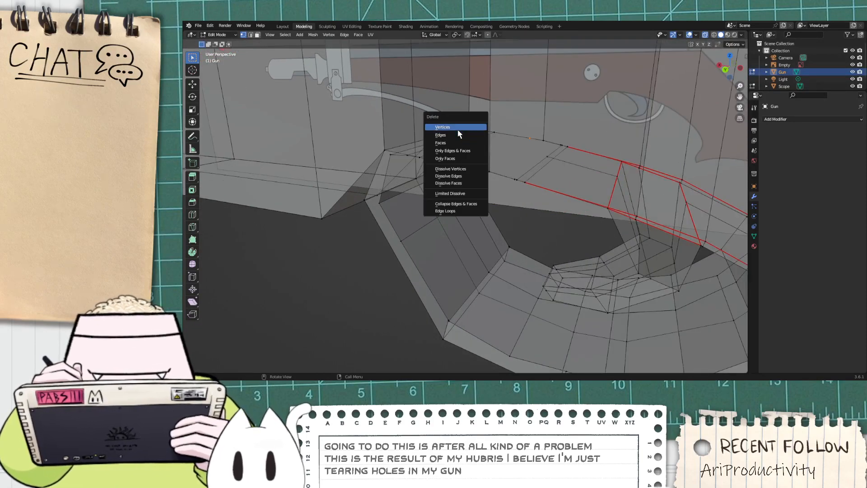
click(456, 128)
Step: Select the geometry along the opening's front upper edge, then undo the recent vertex deletions there
middle_drag(461, 122, 475, 104)
alt+click(472, 130)
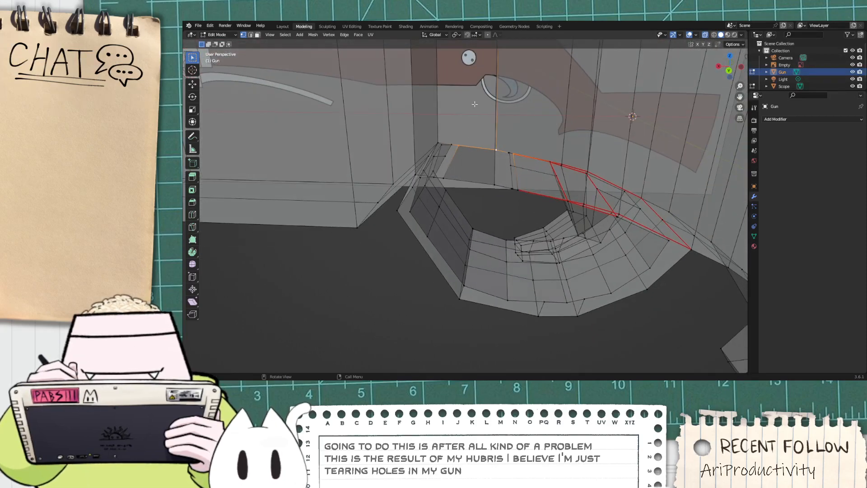
click(728, 70)
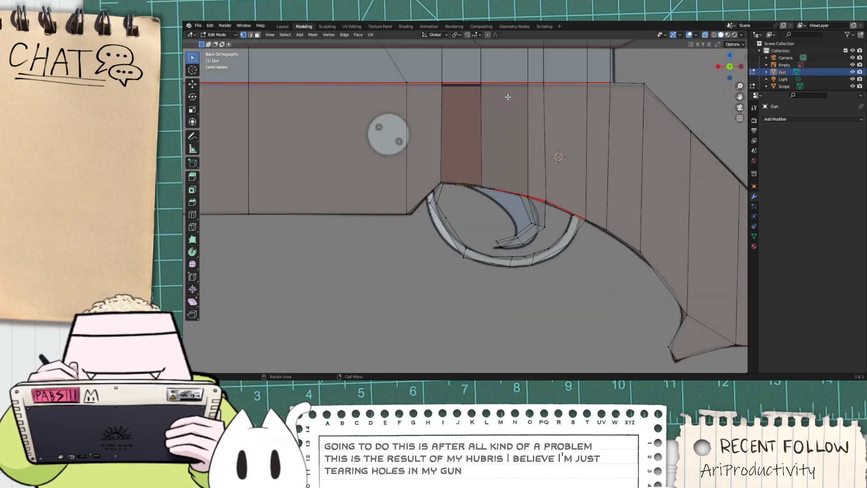
drag(429, 53, 491, 185)
middle_drag(490, 178, 473, 130)
click(446, 154)
middle_drag(436, 191, 457, 113)
key(ctrl+z)
click(459, 119)
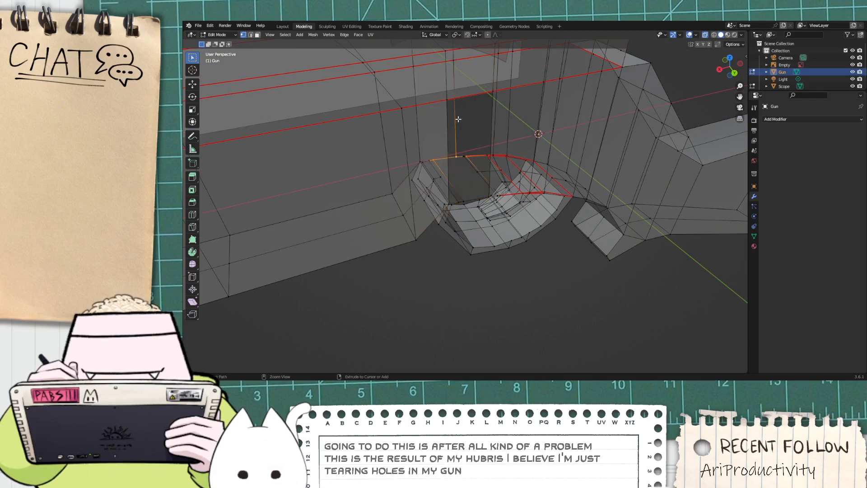
key(3)
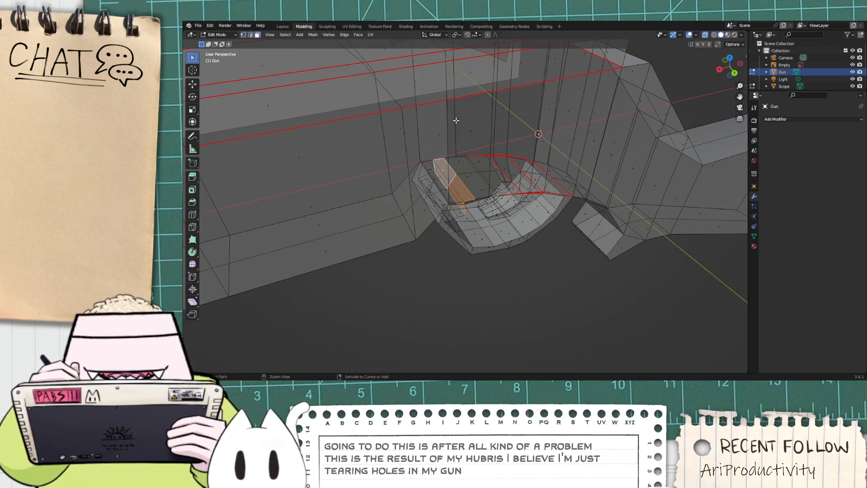
Step: In the back view, knife an edge between the outer and inner vertices at the opening's front upper corner
ctrl+middle_drag(455, 119, 408, 160)
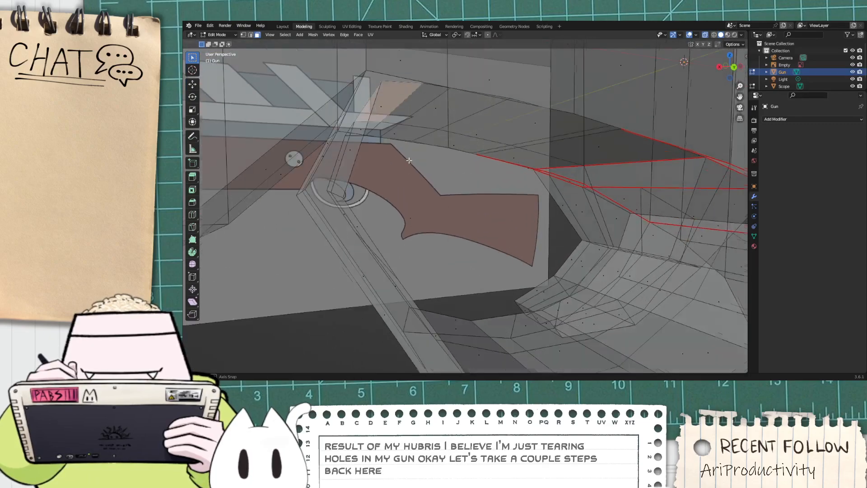
middle_drag(334, 179, 452, 174)
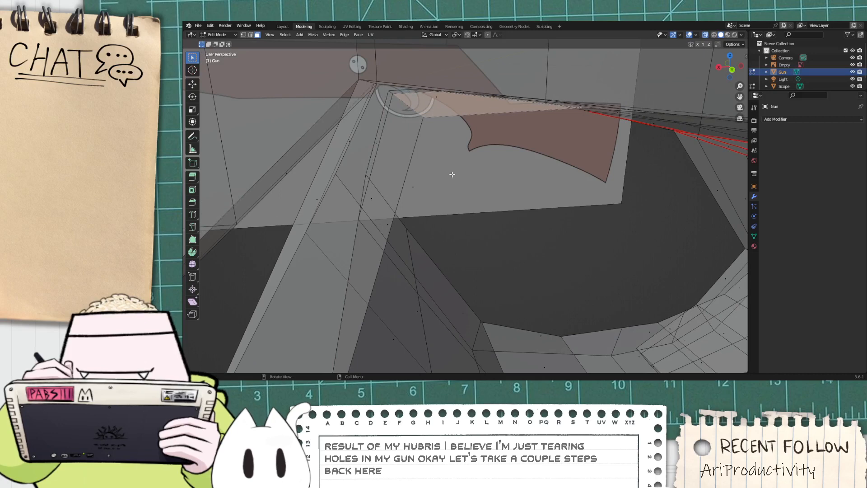
click(732, 69)
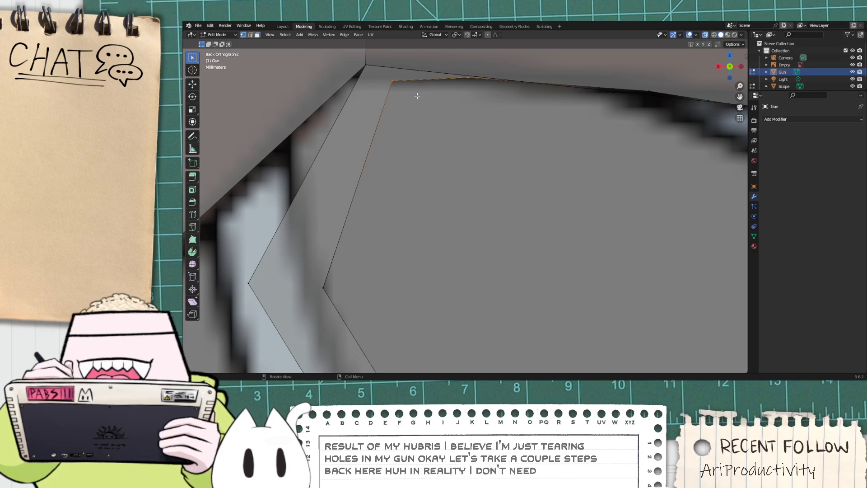
drag(400, 94, 362, 63)
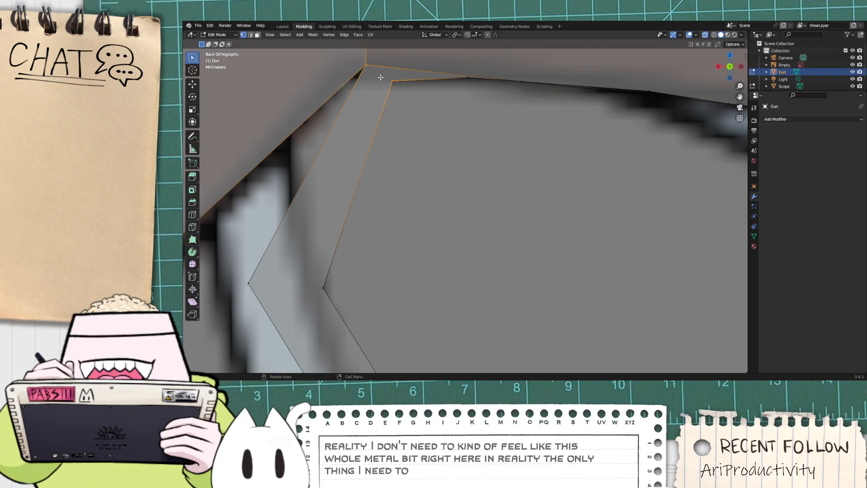
key(alt+a)
key(k)
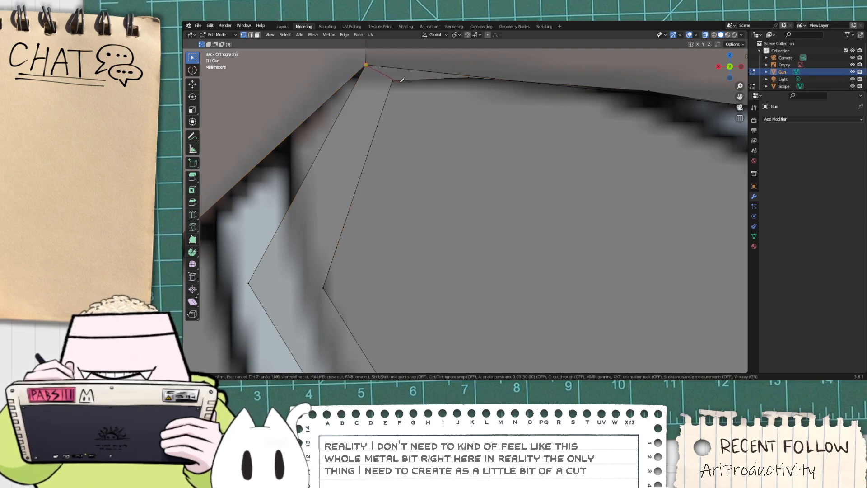
click(396, 79)
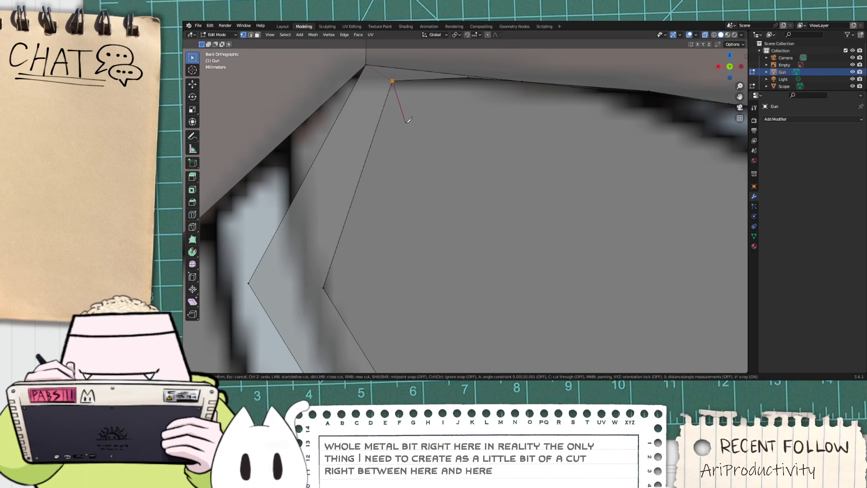
Step: Knife a matching edge between the outer and inner corner vertices on the opposite side of the guard and clear the selection
middle_drag(407, 120, 330, 111)
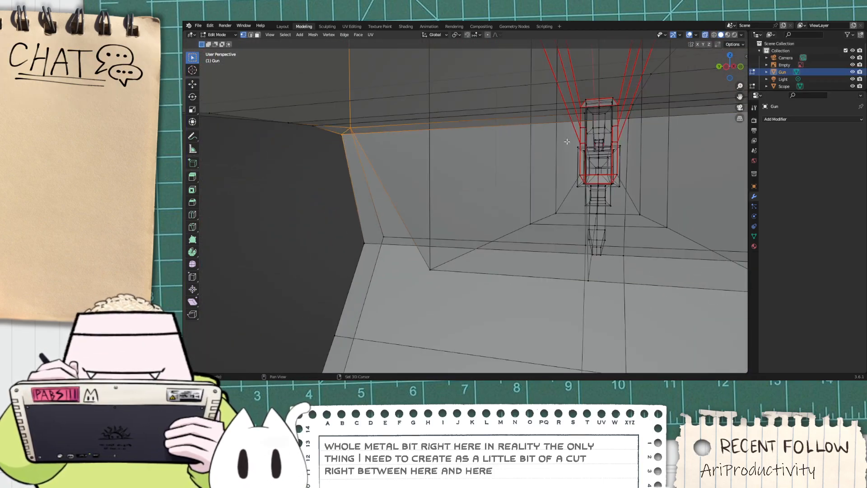
shift+middle_drag(560, 138, 167, 159)
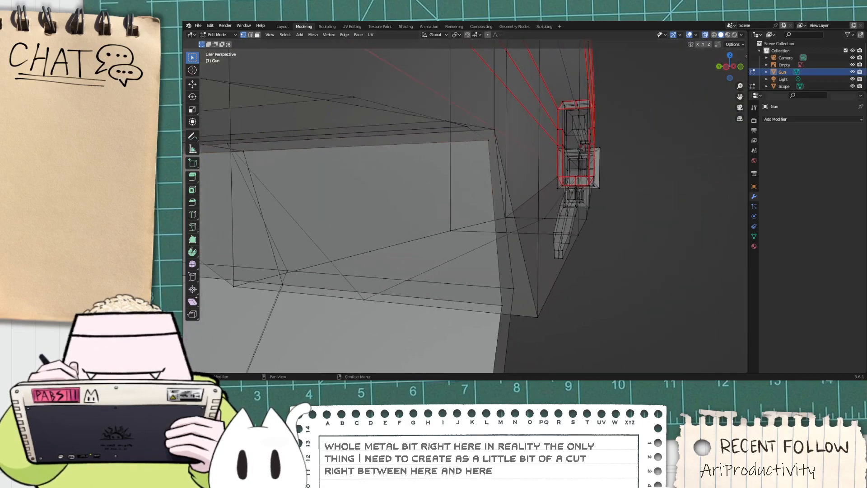
middle_drag(656, 182, 600, 189)
scroll(447, 144, up, 2)
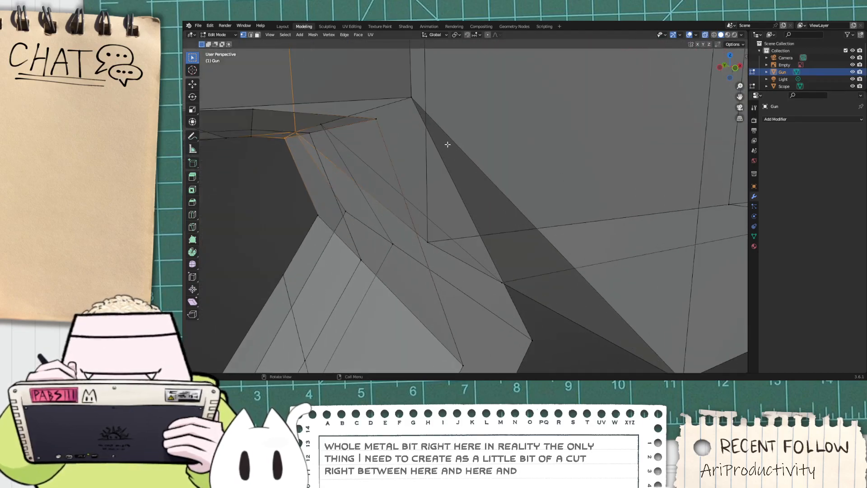
key(k)
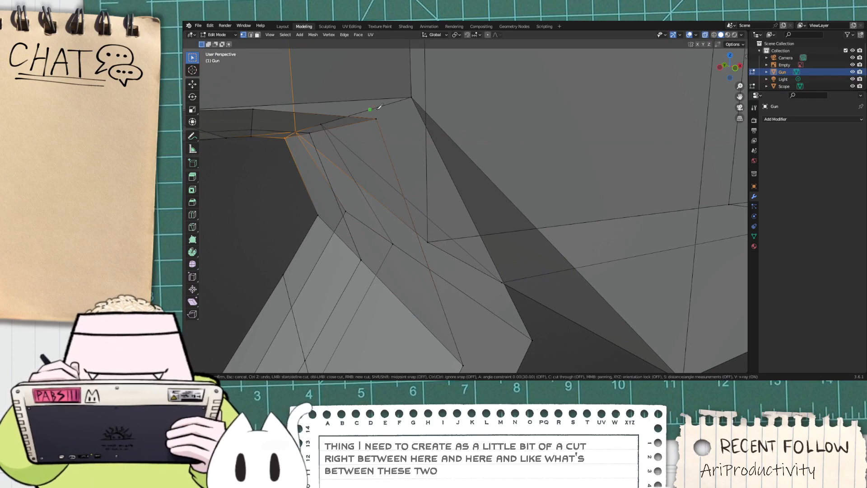
click(377, 118)
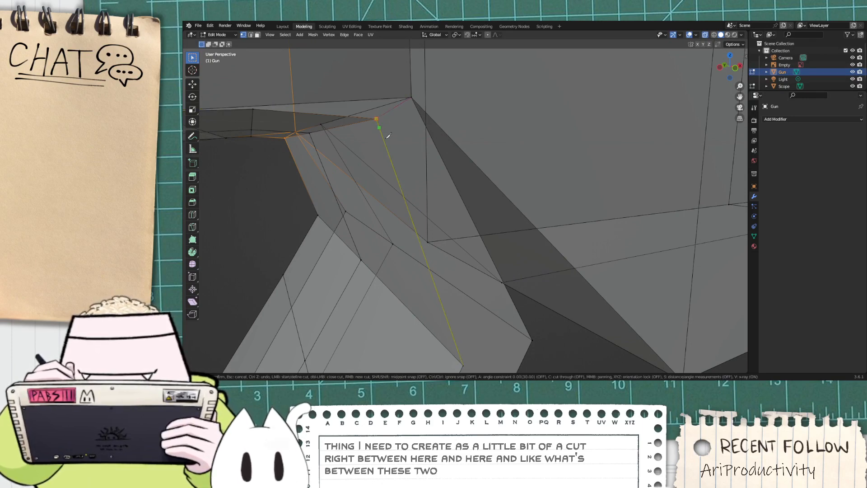
middle_drag(434, 159, 513, 229)
scroll(448, 174, up, 4)
key(alt+a)
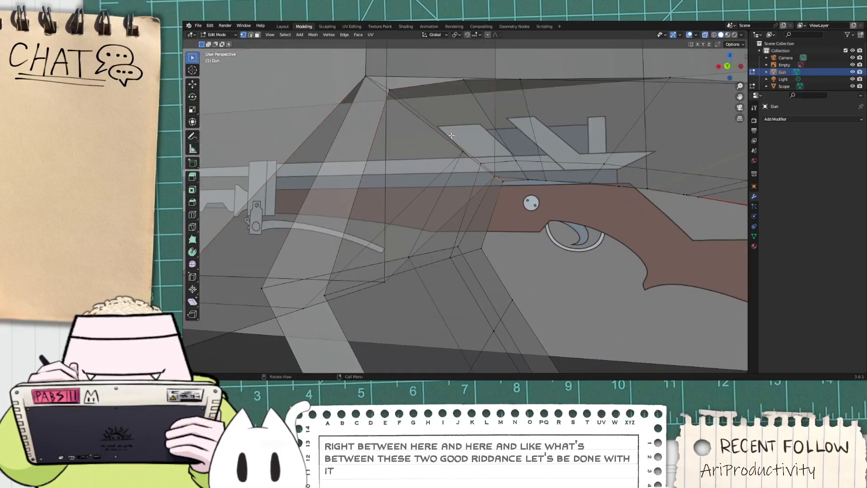
Step: Delete the overlapping face on the outer side strip at the front of the trigger guard
middle_drag(383, 90, 402, 173)
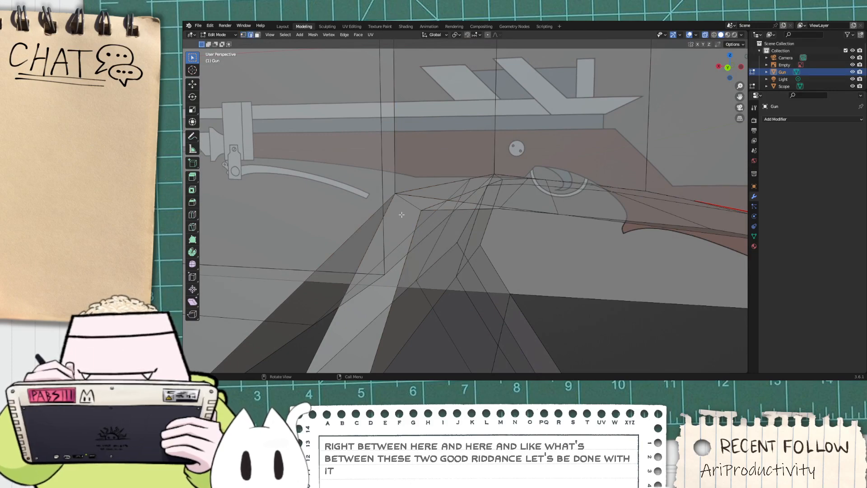
middle_drag(405, 208, 424, 195)
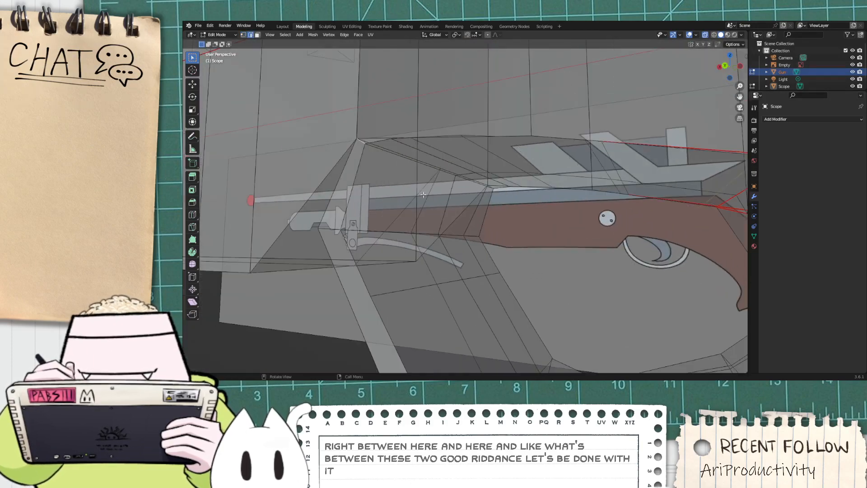
middle_drag(407, 166, 346, 153)
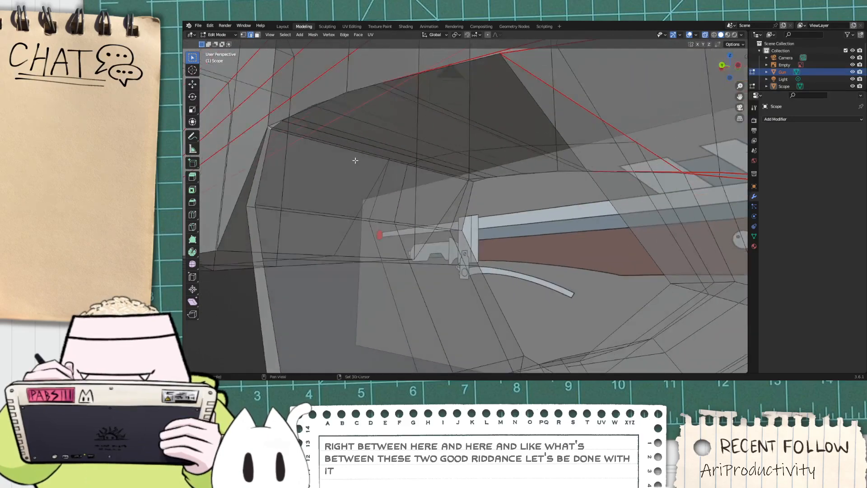
click(346, 153)
middle_drag(415, 172, 377, 198)
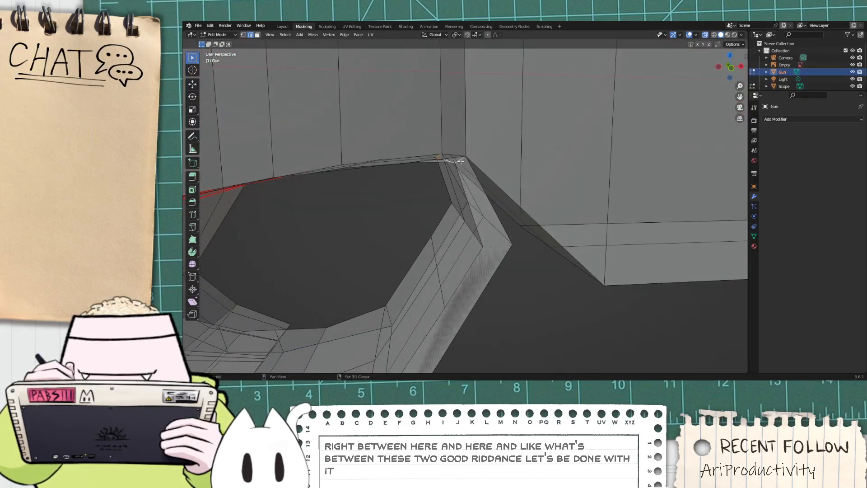
middle_drag(460, 158, 497, 126)
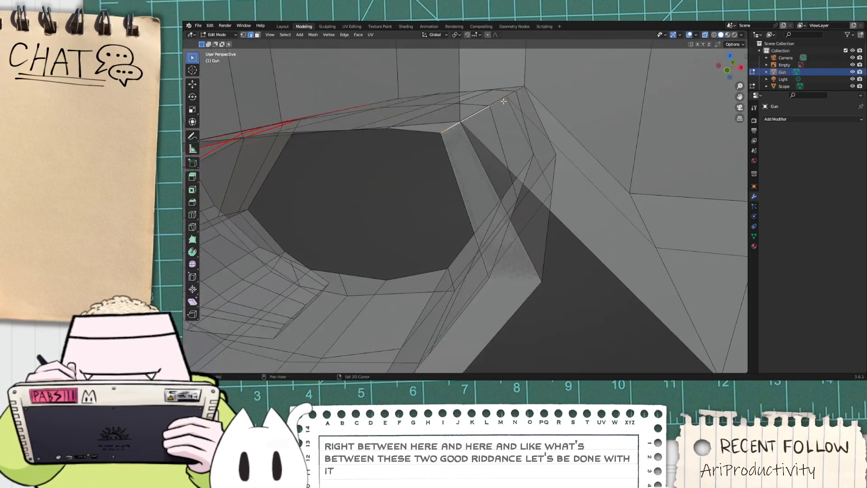
middle_drag(519, 96, 291, 321)
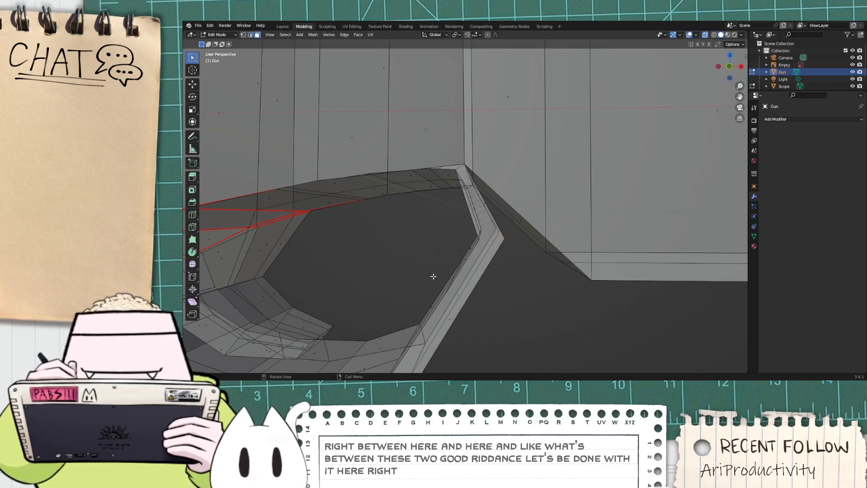
middle_drag(482, 319, 458, 295)
click(450, 296)
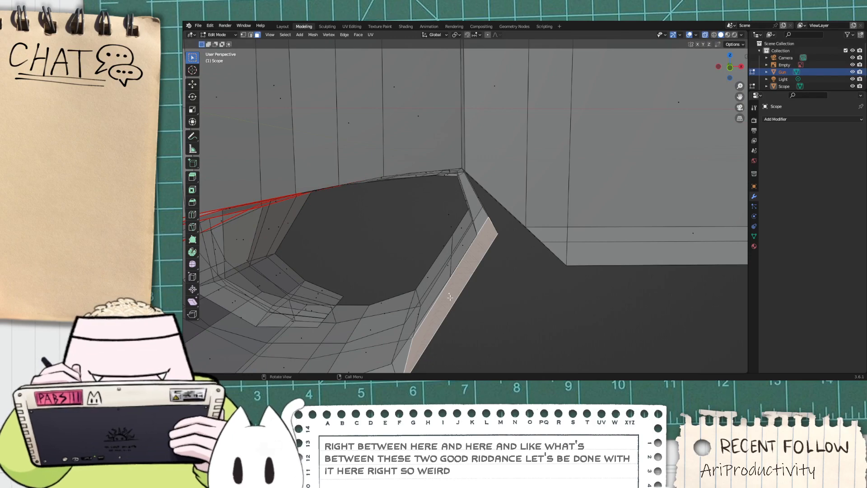
key(x)
click(436, 302)
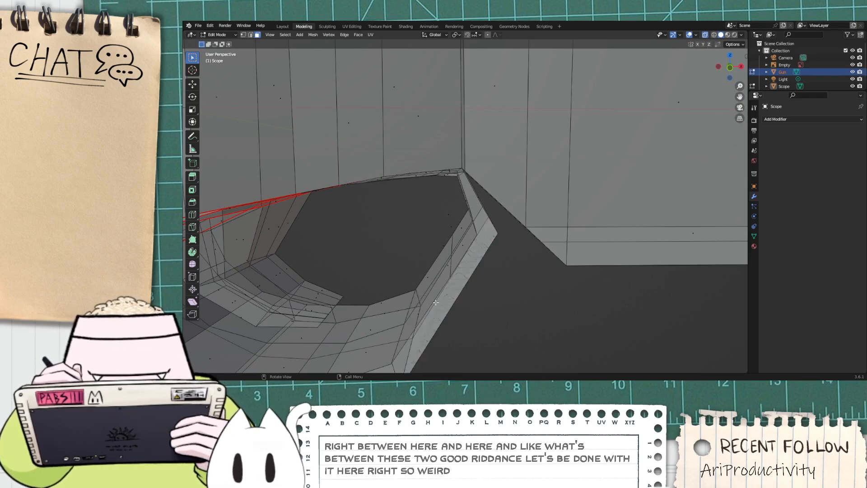
Step: Knife an edge across the guard's side strip between its inner and outer vertices at the front bend
middle_drag(467, 210, 503, 282)
key(k)
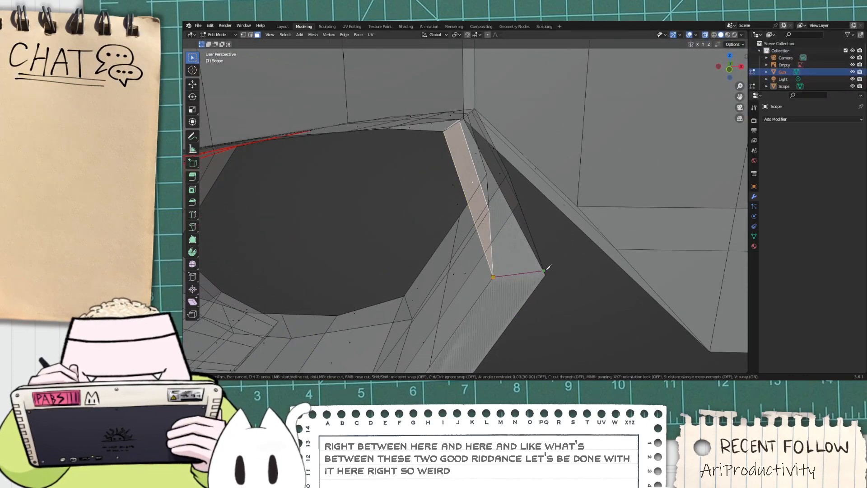
key(Return)
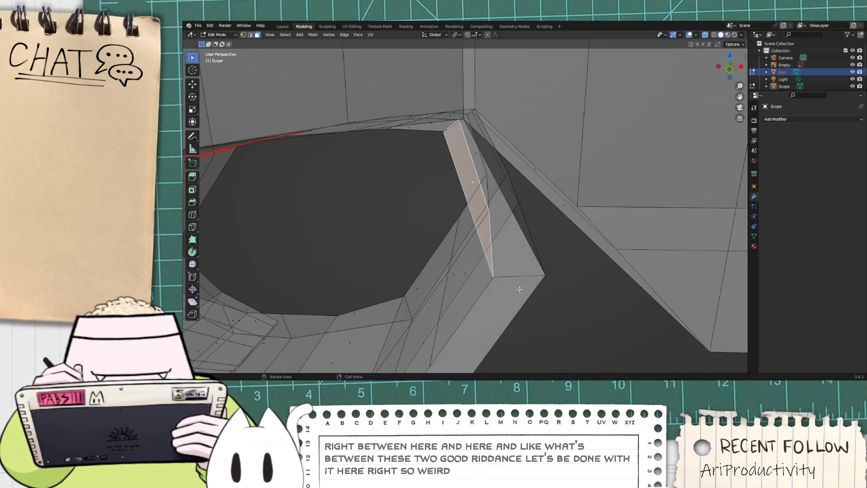
Step: On the other side of the guard, knife across the strip between the inner and outer vertices at the front bend
middle_drag(519, 289, 554, 316)
scroll(554, 316, down, 3)
scroll(482, 256, up, 3)
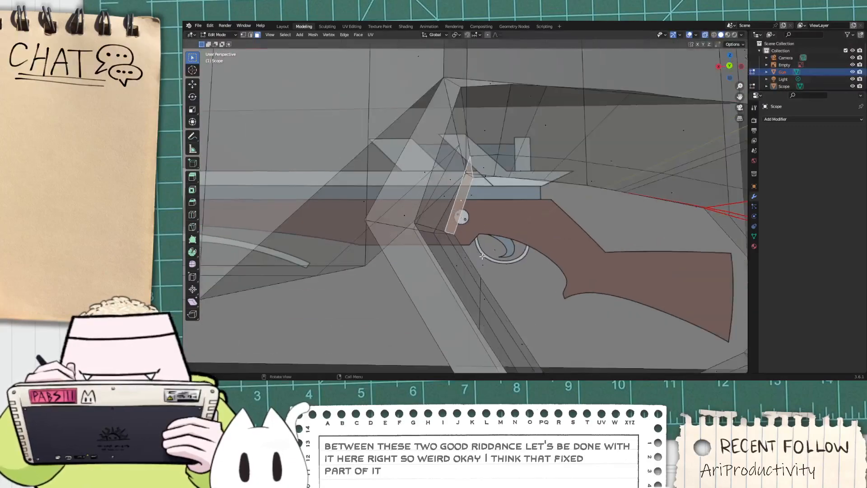
mouse_move(482, 256)
middle_down()
mouse_move(302, 232)
mouse_move(489, 257)
middle_up()
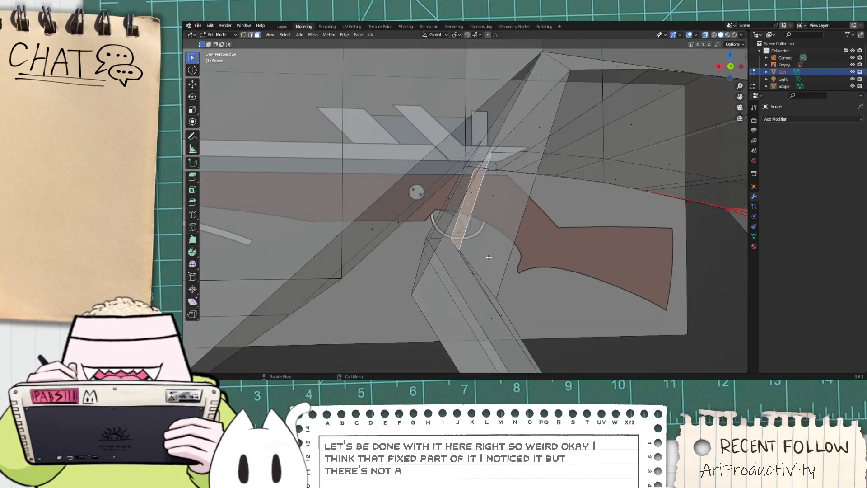
key(k)
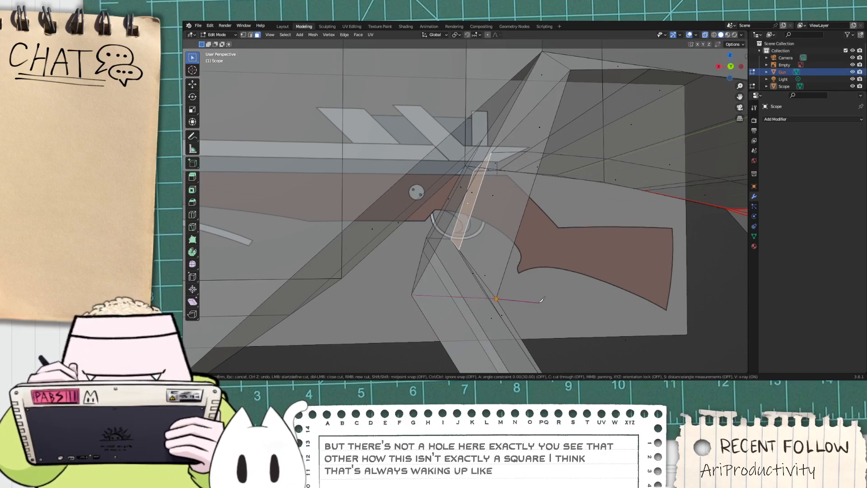
key(Escape)
Step: Clear the face selection and mark the edges joining the front end of the trigger guard to the stock as seams
middle_drag(538, 300, 516, 297)
scroll(531, 291, down, 1)
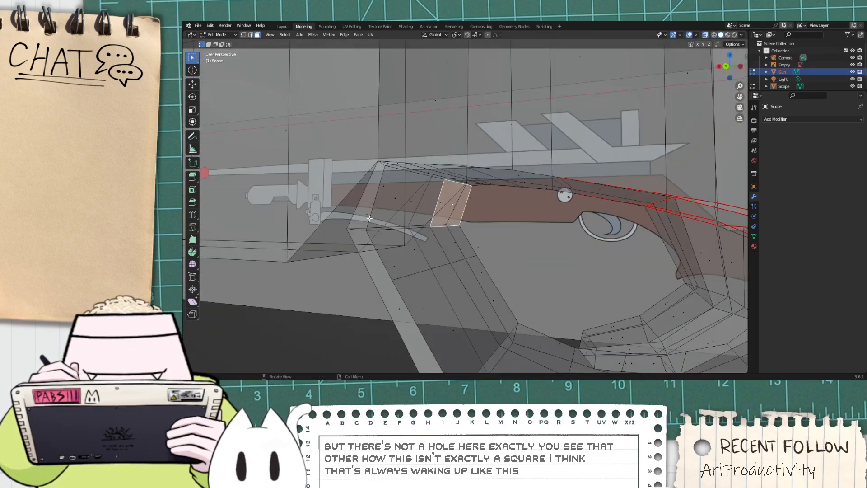
middle_drag(370, 218, 385, 150)
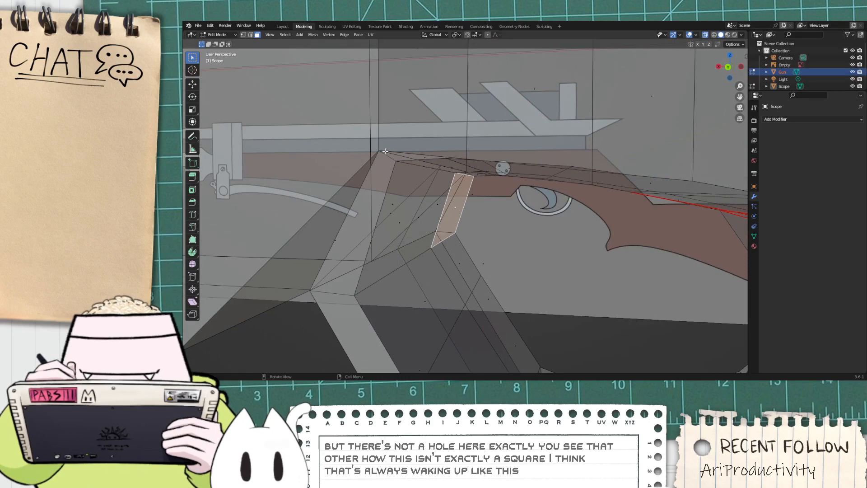
key(alt+a)
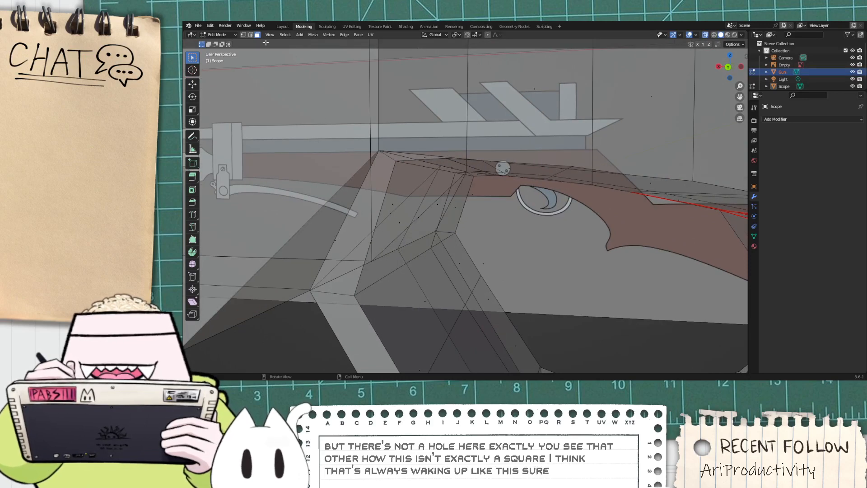
click(251, 35)
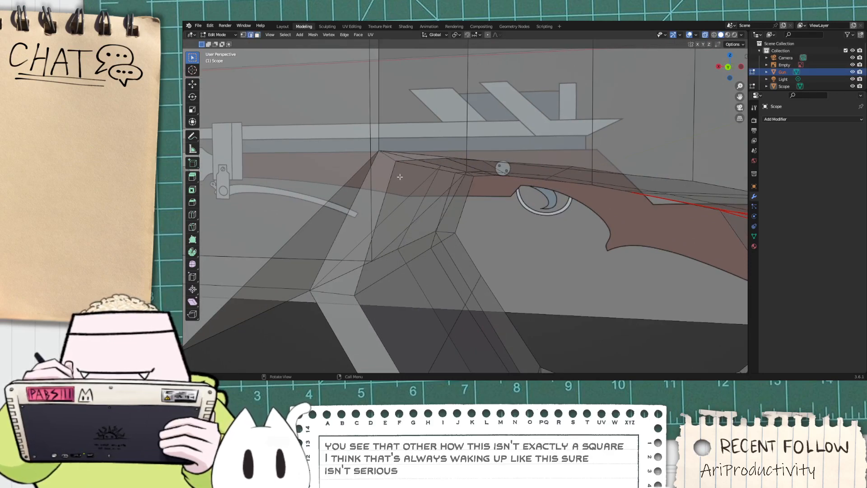
middle_drag(515, 202, 450, 68)
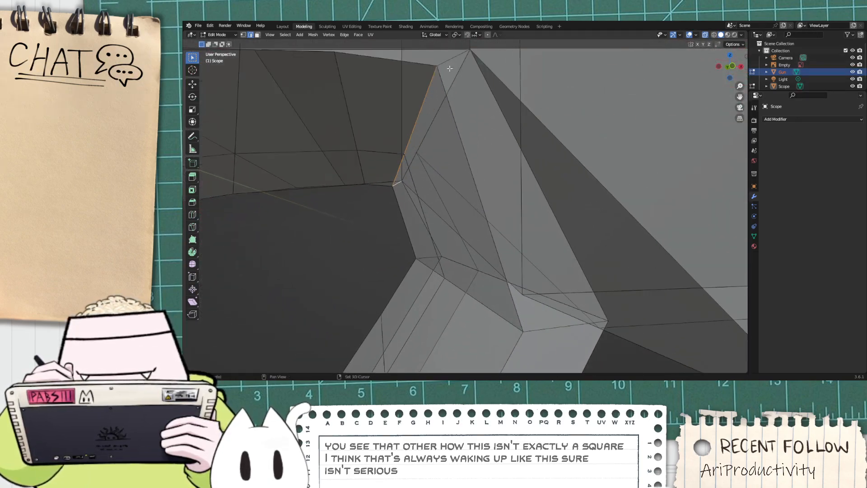
shift+click(449, 62)
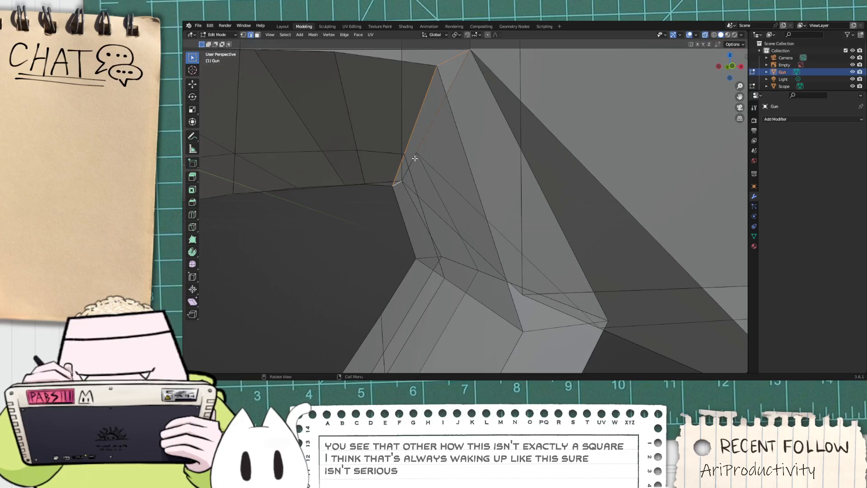
middle_drag(415, 158, 370, 159)
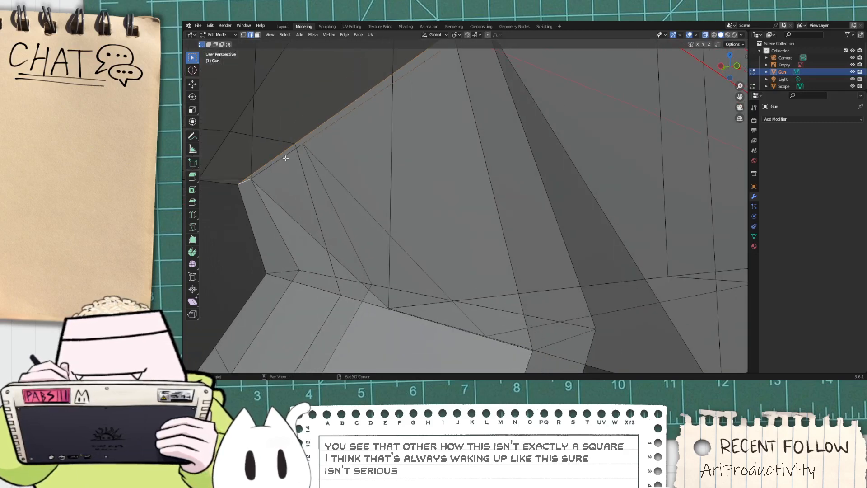
middle_drag(245, 207, 258, 208)
click(728, 67)
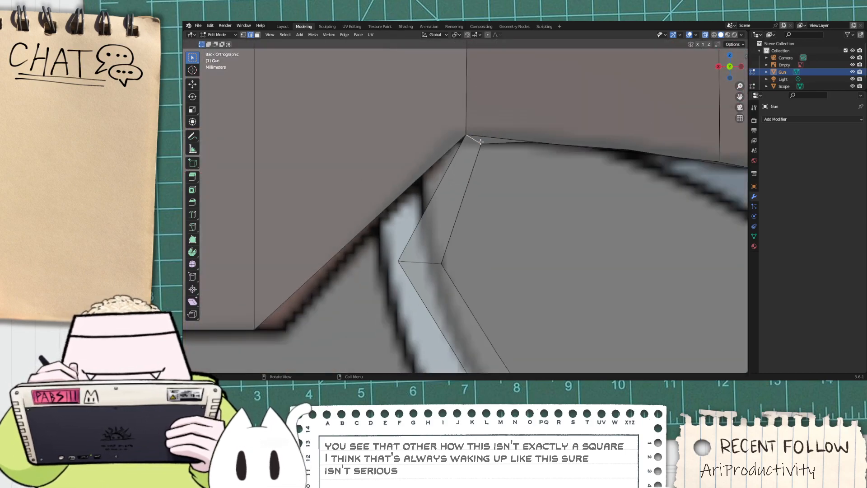
right_click(481, 142)
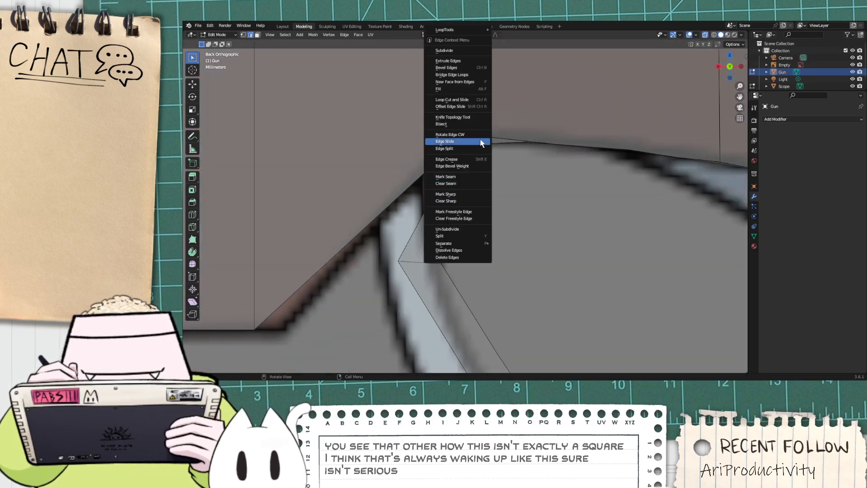
click(462, 178)
scroll(519, 171, down, 5)
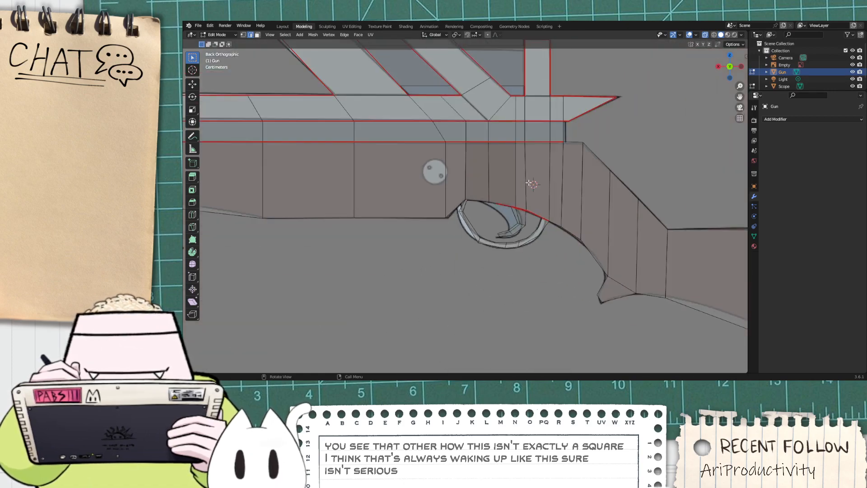
Step: Test the seam boundary by selecting the faces linked to the trigger guard, and clear the selection
scroll(470, 212, up, 3)
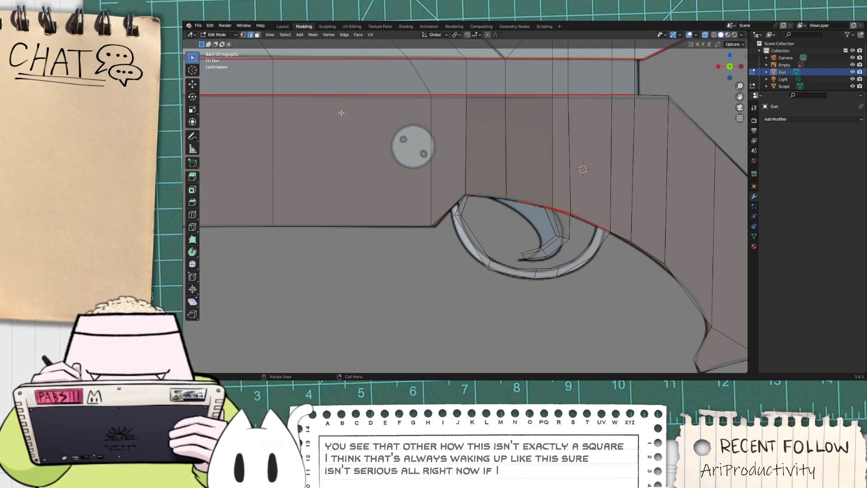
scroll(467, 205, up, 2)
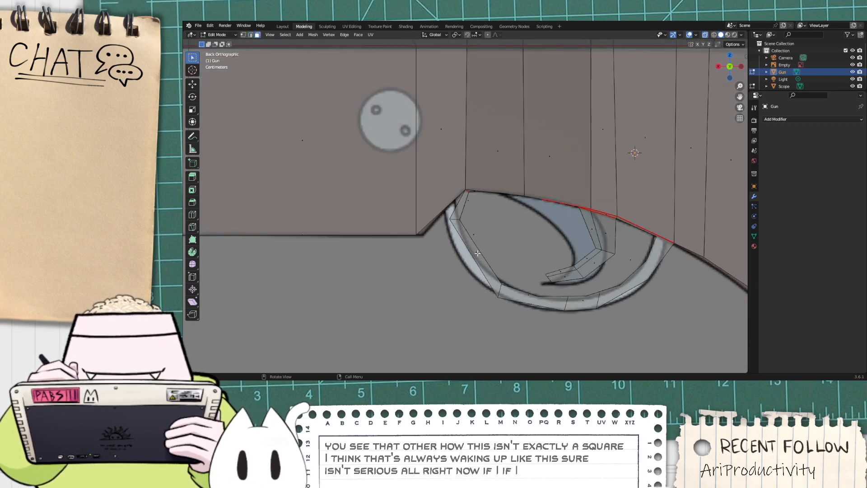
key(ctrl+l)
scroll(561, 243, down, 1)
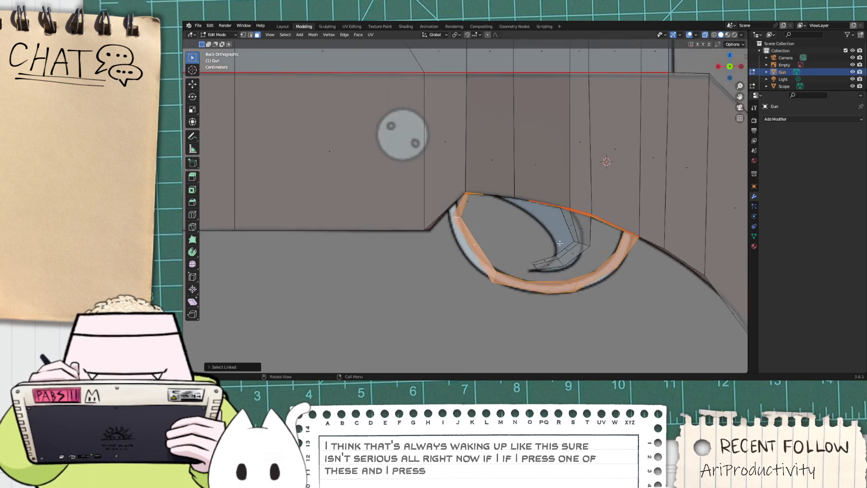
scroll(560, 243, up, 4)
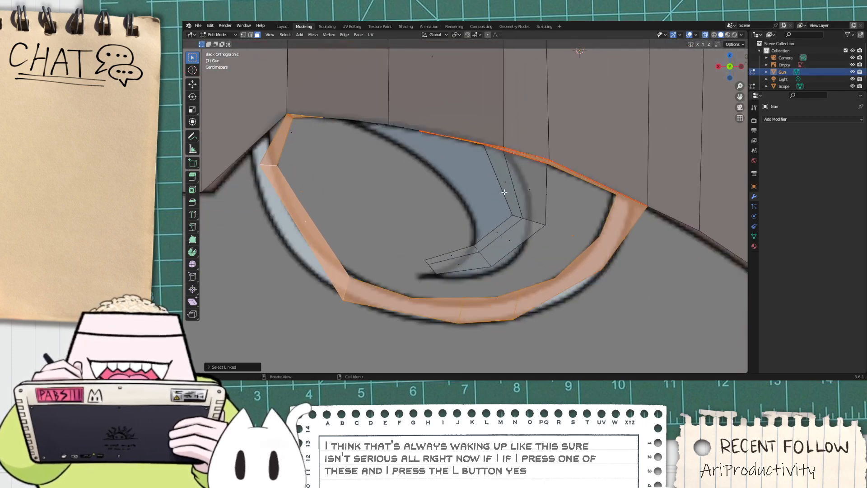
key(alt+a)
Step: Select everything linked to a stock face above the trigger, check the Select Linked seam delimit option, and clear the selection
scroll(511, 193, down, 5)
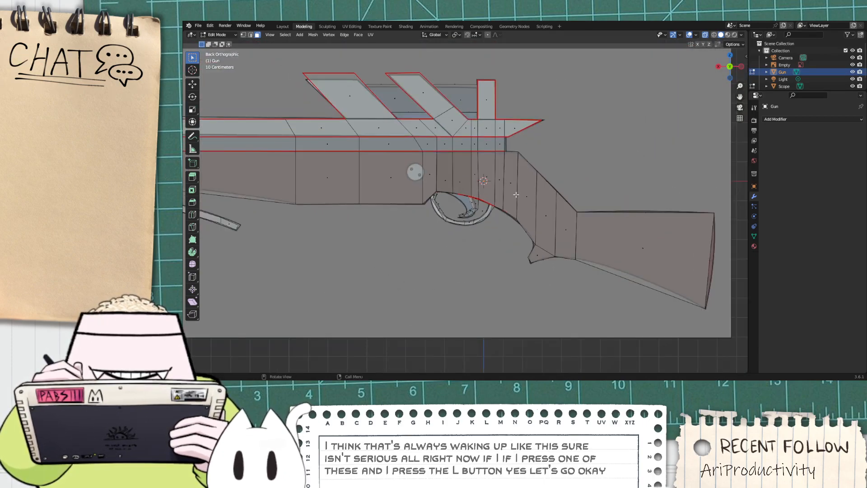
click(474, 176)
key(ctrl+l)
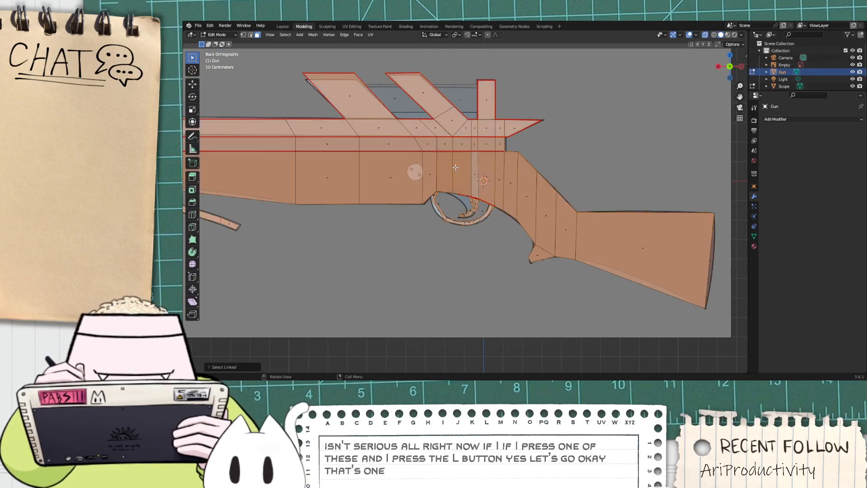
scroll(456, 167, down, 3)
scroll(318, 259, up, 2)
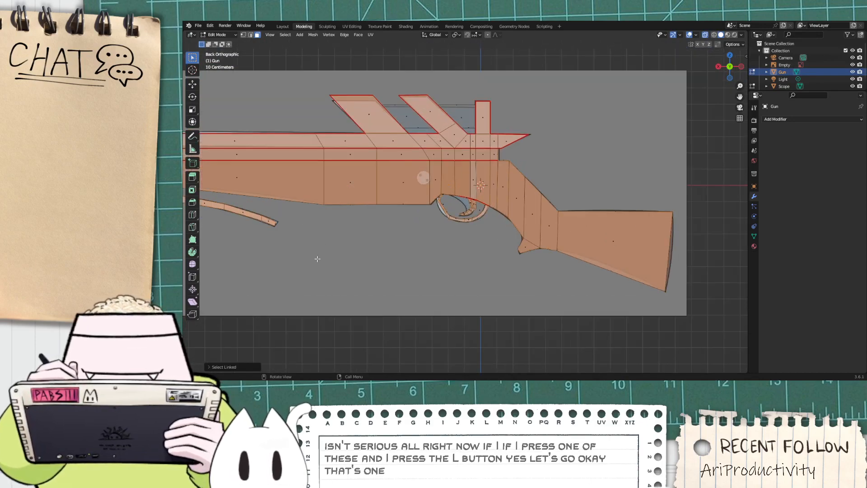
click(240, 367)
scroll(352, 294, down, 1)
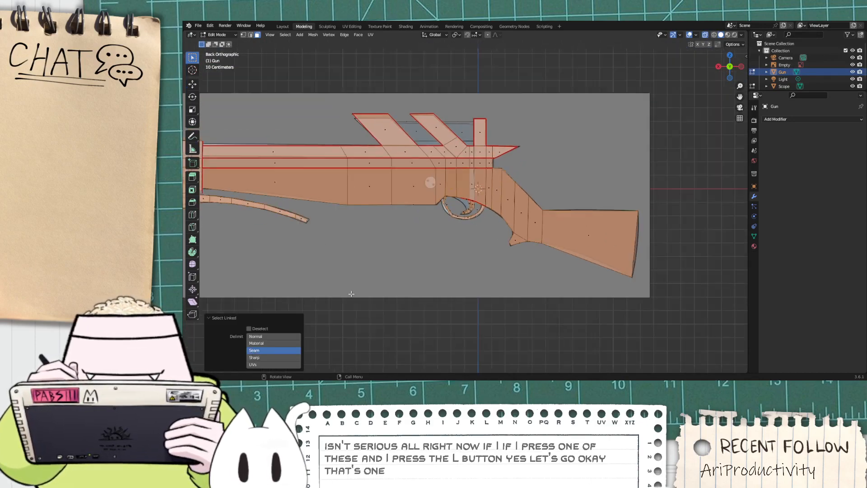
scroll(351, 294, up, 3)
click(488, 235)
scroll(488, 235, up, 8)
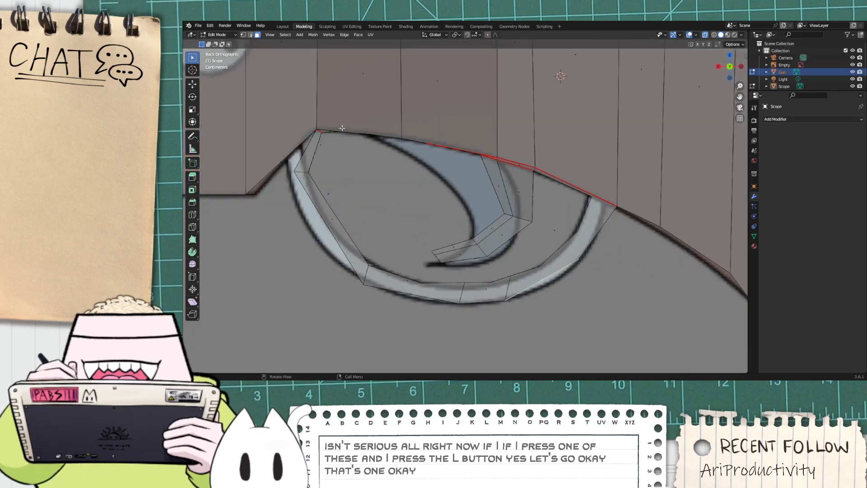
Step: Repeat the linked selection from the stock face above the guard's front end and examine its extent around the whole gun
scroll(353, 131, down, 4)
click(385, 133)
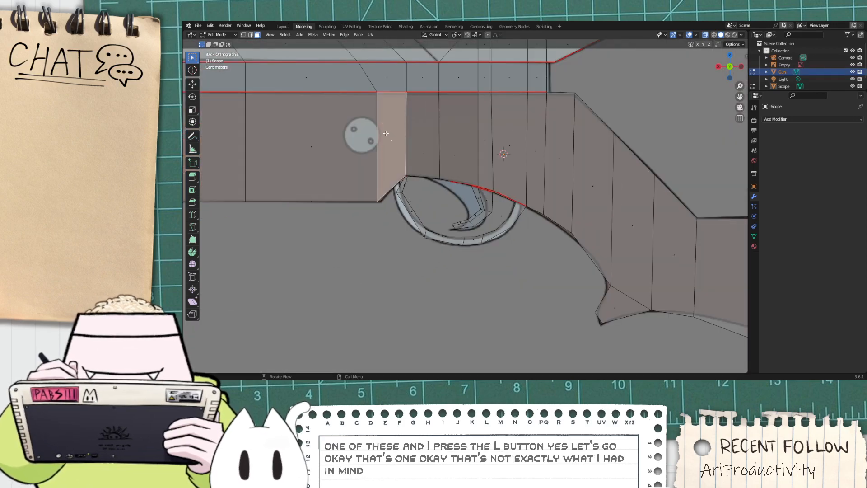
click(422, 135)
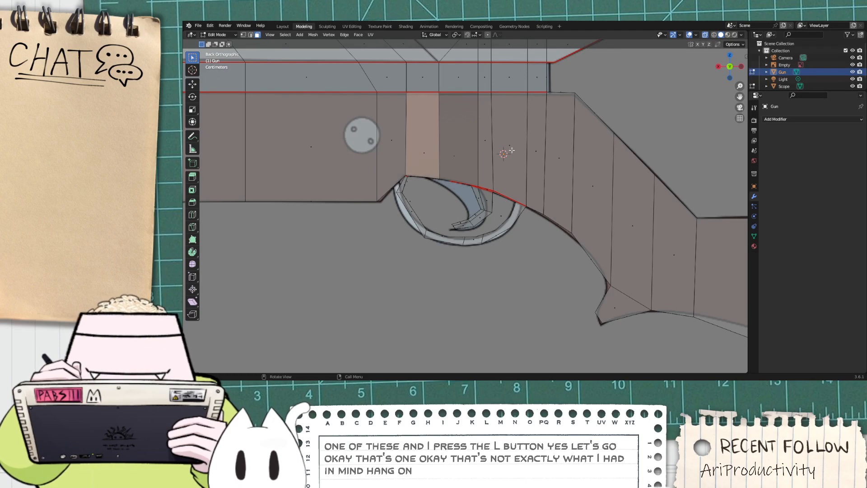
key(l)
scroll(512, 150, down, 8)
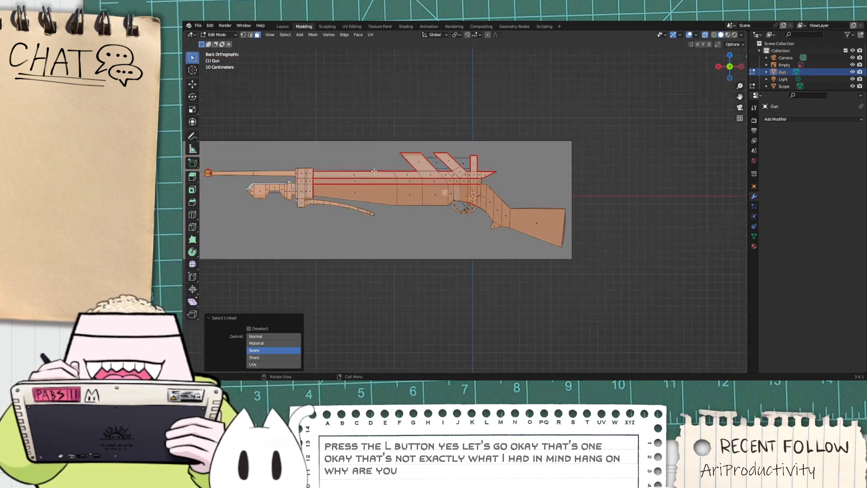
scroll(375, 171, up, 3)
scroll(344, 189, down, 2)
scroll(325, 204, up, 4)
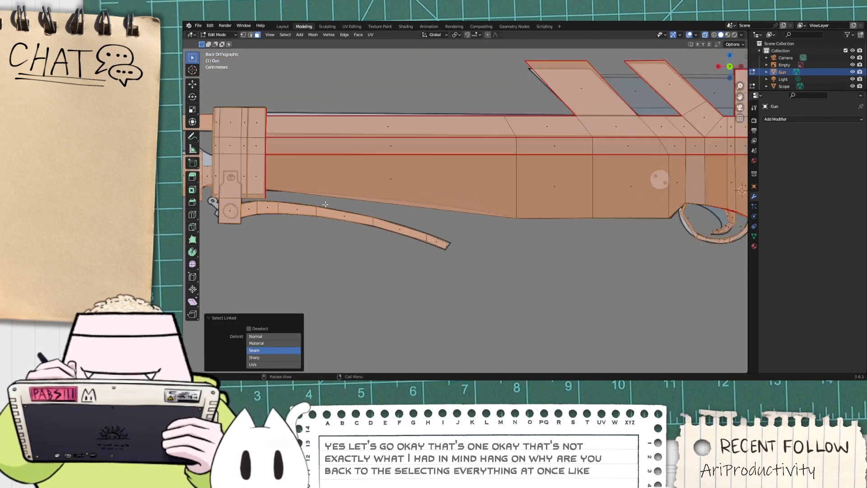
middle_drag(325, 205, 416, 226)
scroll(416, 203, down, 7)
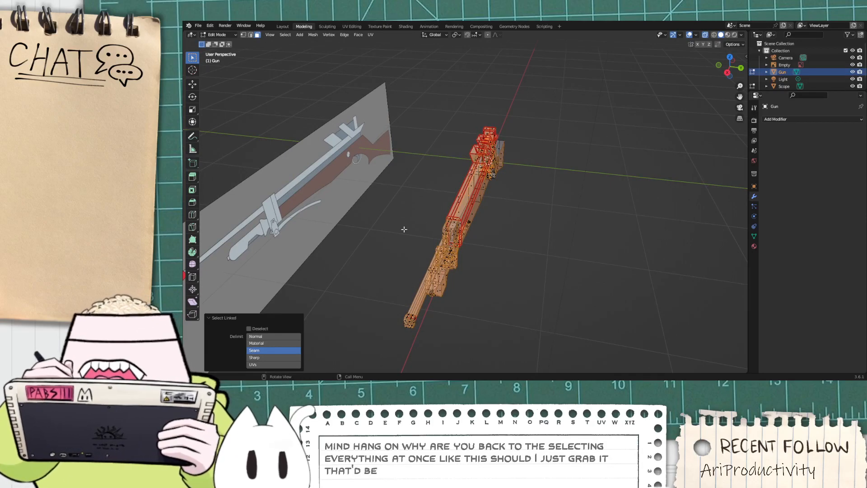
middle_drag(554, 315, 471, 221)
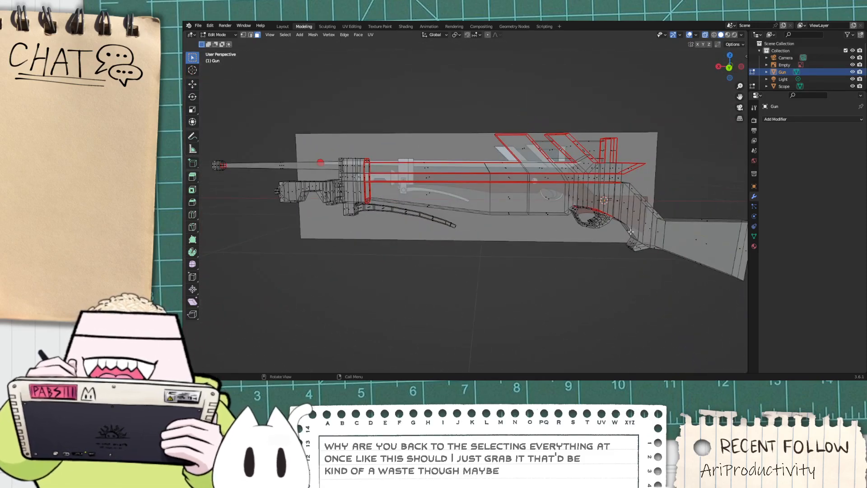
Step: Switch to the UV Editing workspace and select the gun body's linked faces, delimited by seam
click(328, 27)
click(348, 28)
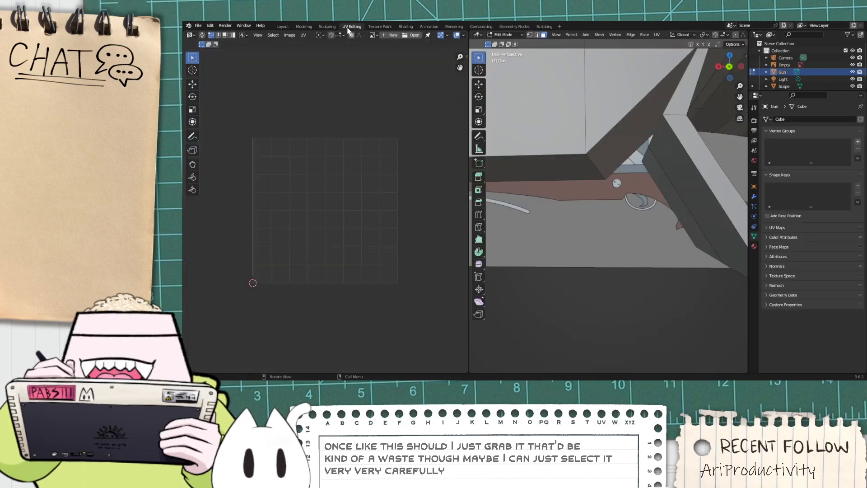
scroll(397, 183, down, 3)
scroll(581, 207, down, 8)
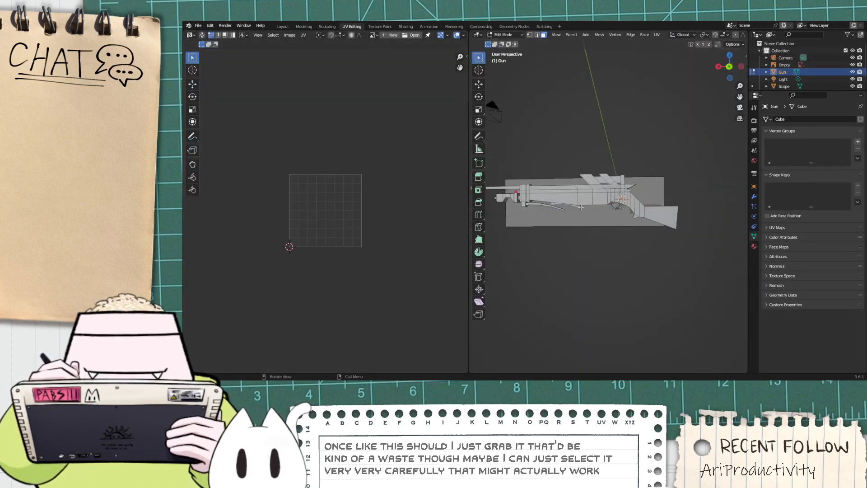
scroll(543, 218, up, 3)
click(549, 192)
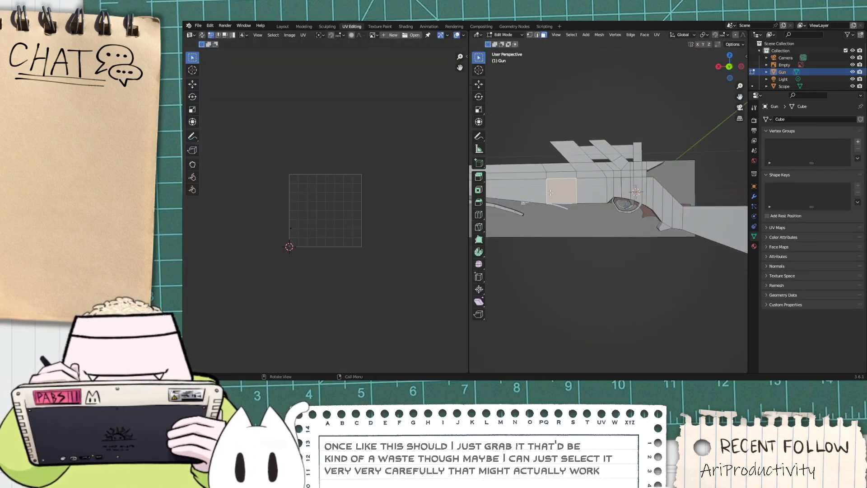
key(ctrl+l)
scroll(639, 206, up, 5)
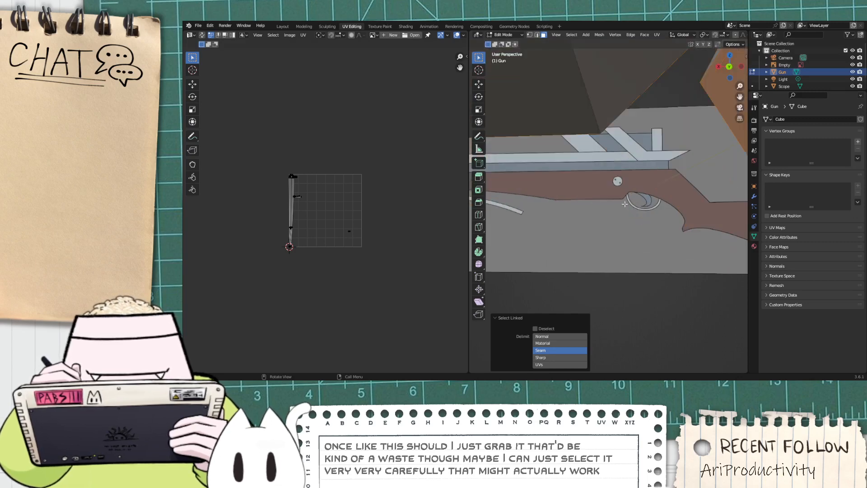
key(alt+a)
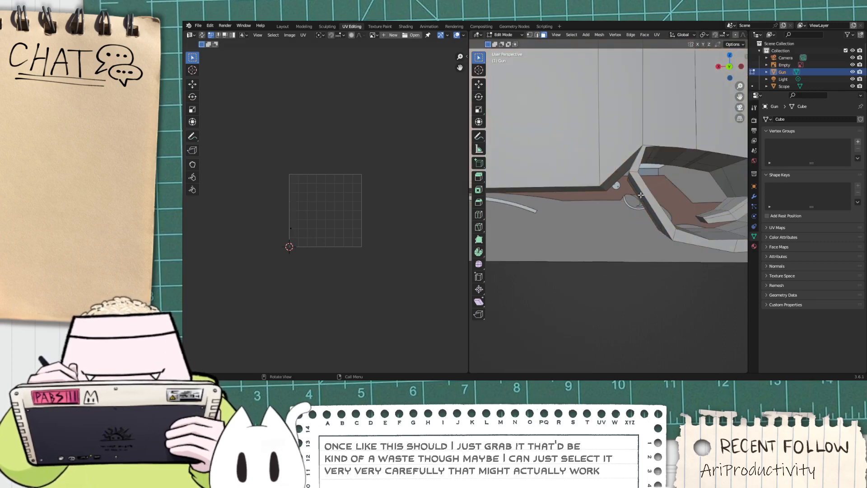
key(l)
scroll(367, 224, up, 5)
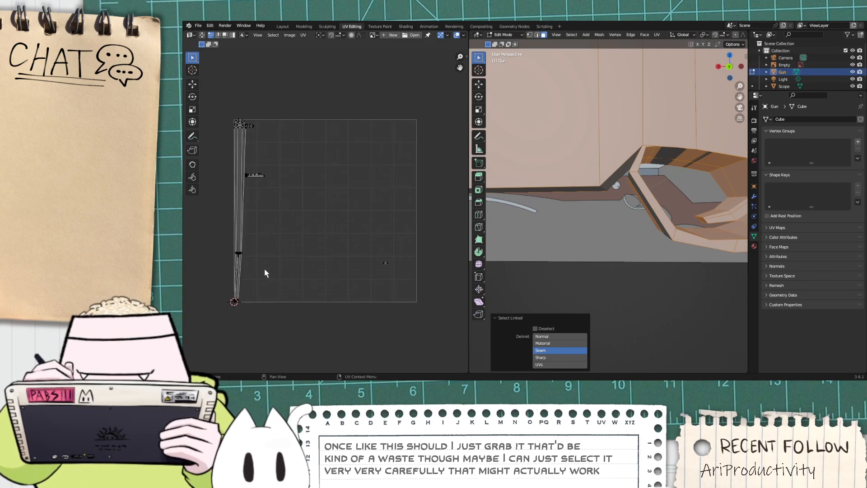
Step: Load Rifle Texture.png as the image in the UV editor
click(397, 36)
key(Escape)
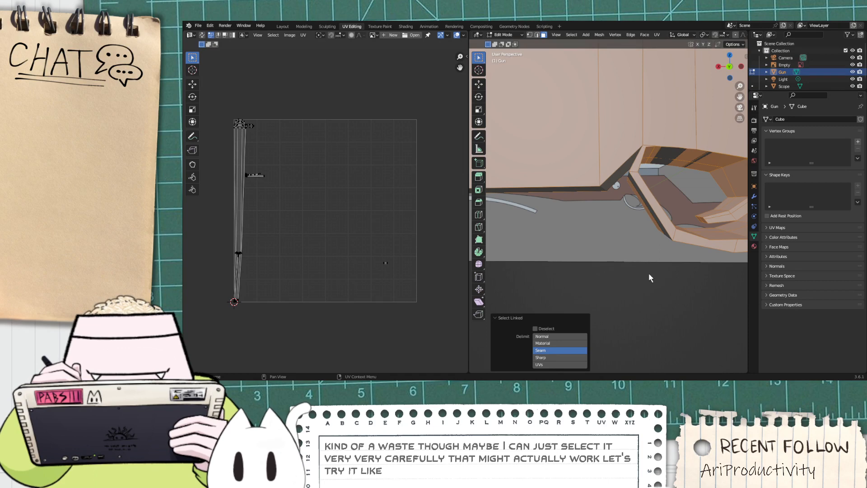
click(644, 305)
scroll(293, 230, up, 9)
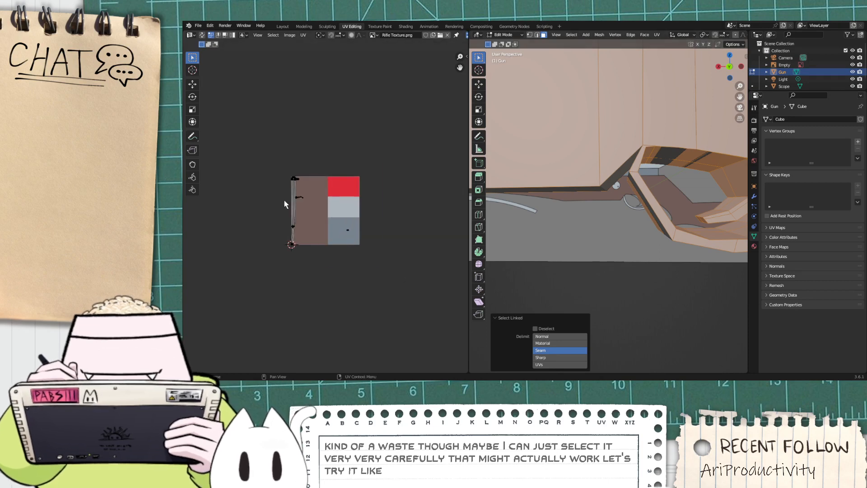
Step: Select all of the gun body's UVs, review the selection on the whole gun, and clear it
drag(292, 323, 192, 99)
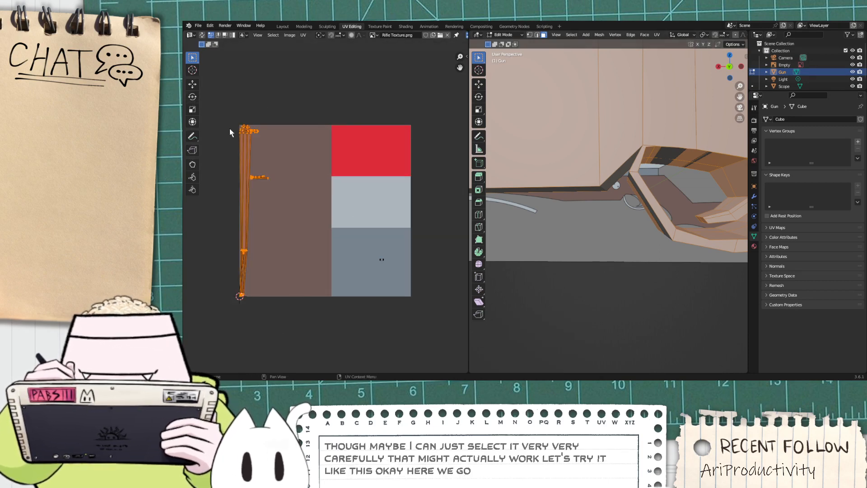
scroll(280, 169, down, 4)
scroll(280, 168, down, 5)
scroll(588, 210, down, 8)
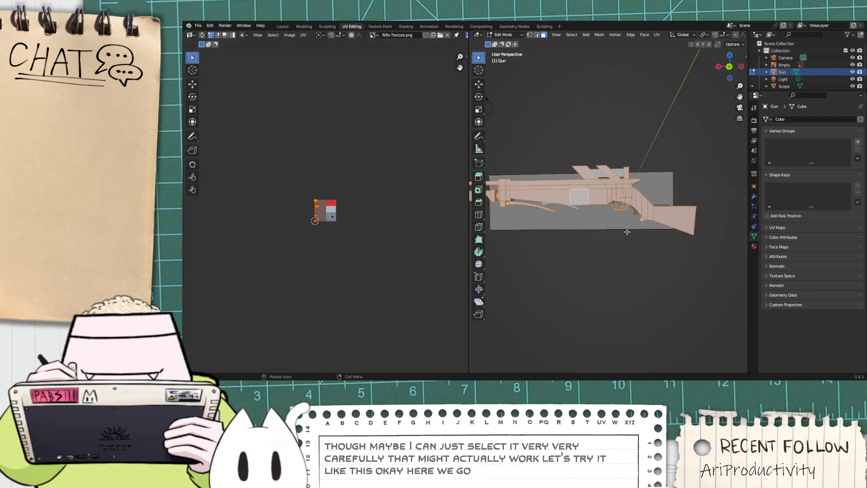
click(589, 209)
Step: Try to select only the trigger guard's faces, first individually and then as linked faces delimited by seam, and clear the selection
scroll(588, 209, up, 12)
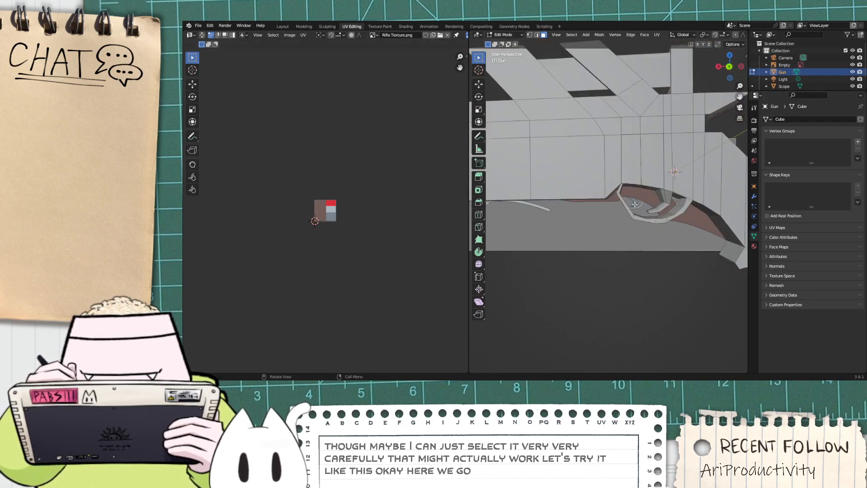
scroll(668, 229, up, 3)
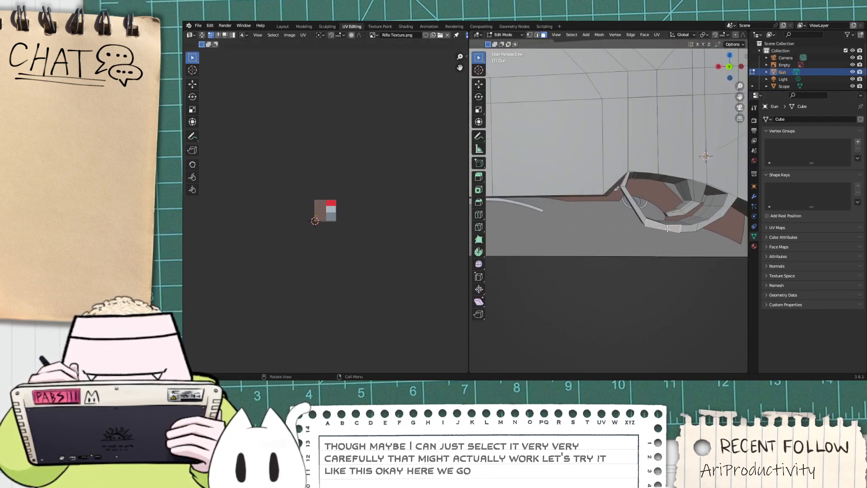
click(697, 229)
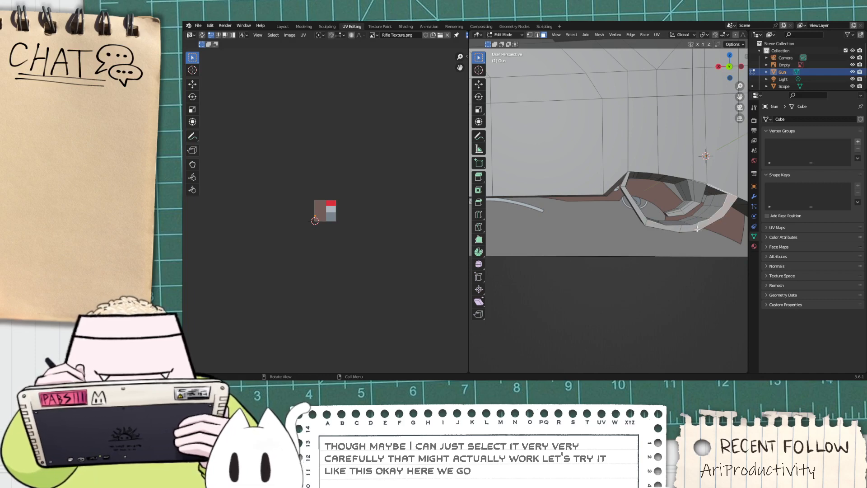
key(j)
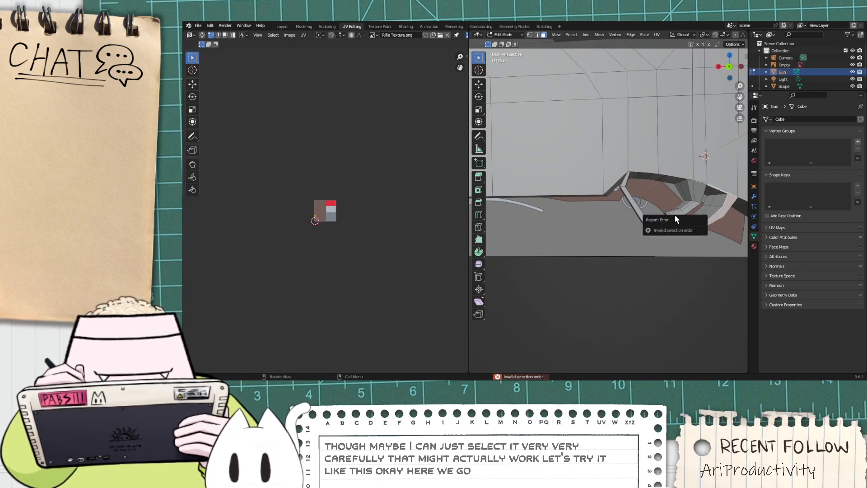
click(636, 210)
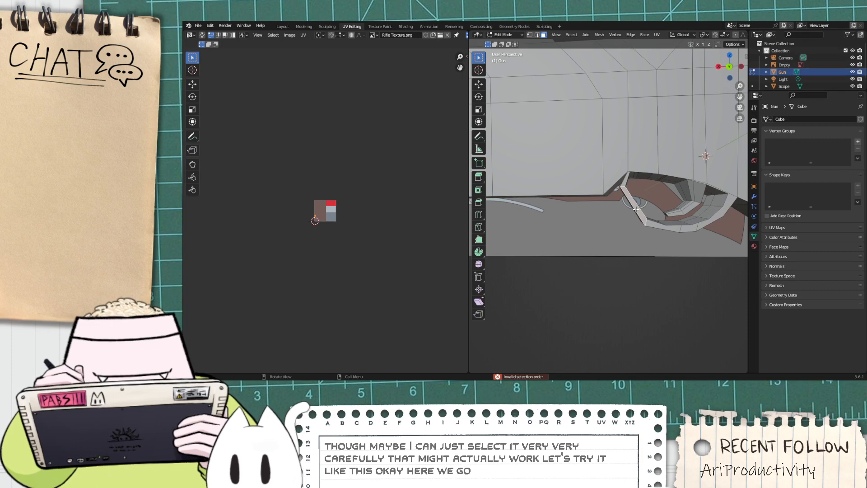
key(l)
scroll(652, 254, up, 3)
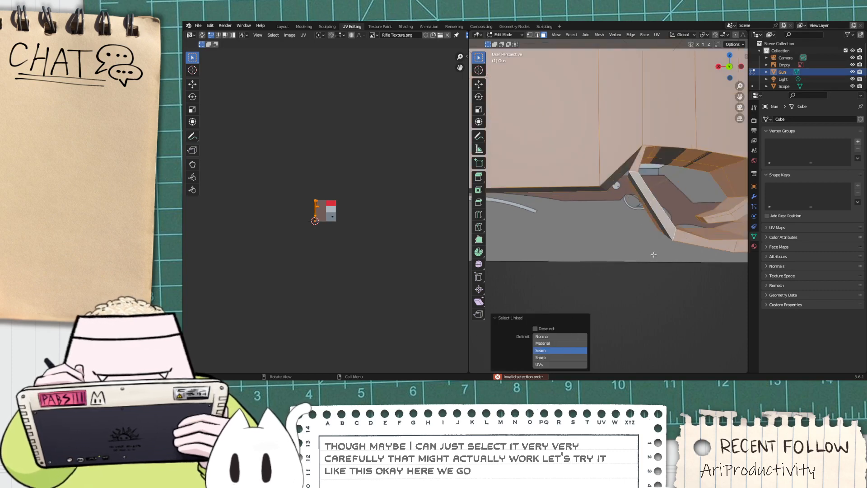
click(653, 254)
scroll(654, 254, down, 5)
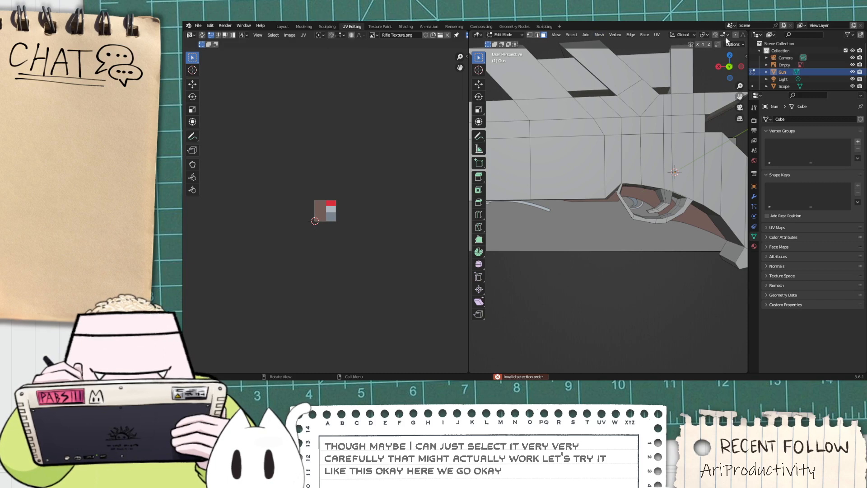
Step: Turn on X-Ray shading and switch the 3D view to back orthographic
scroll(739, 38, down, 5)
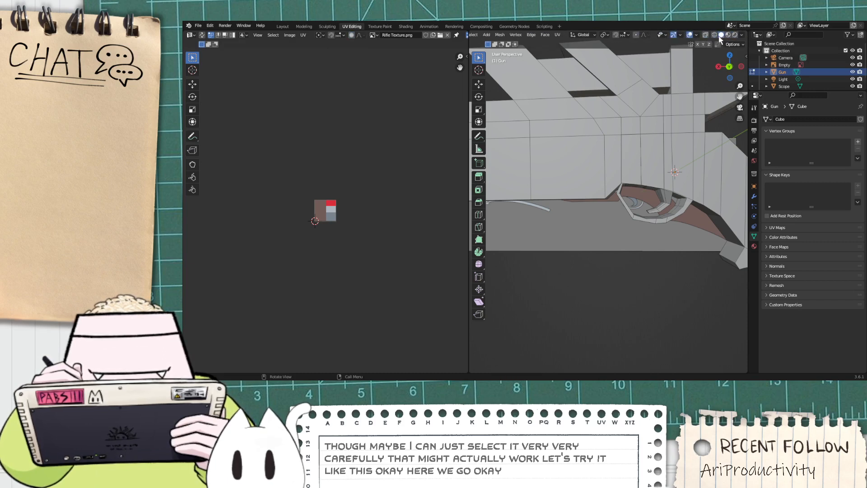
click(741, 35)
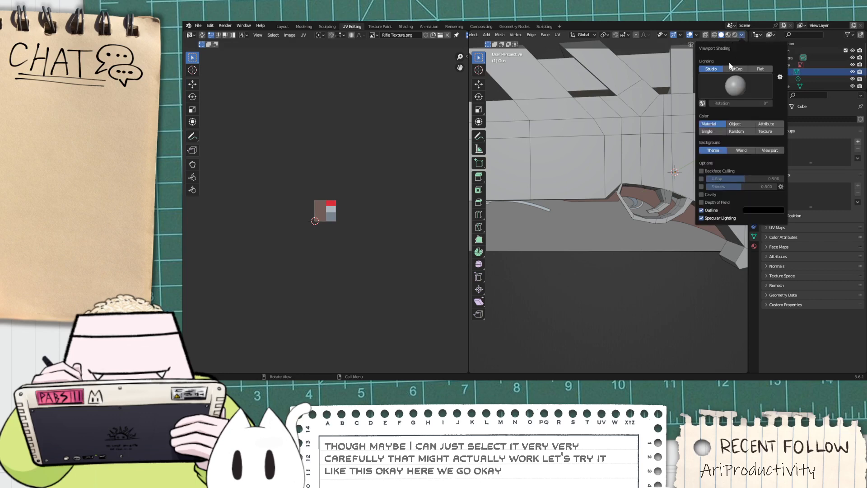
click(702, 181)
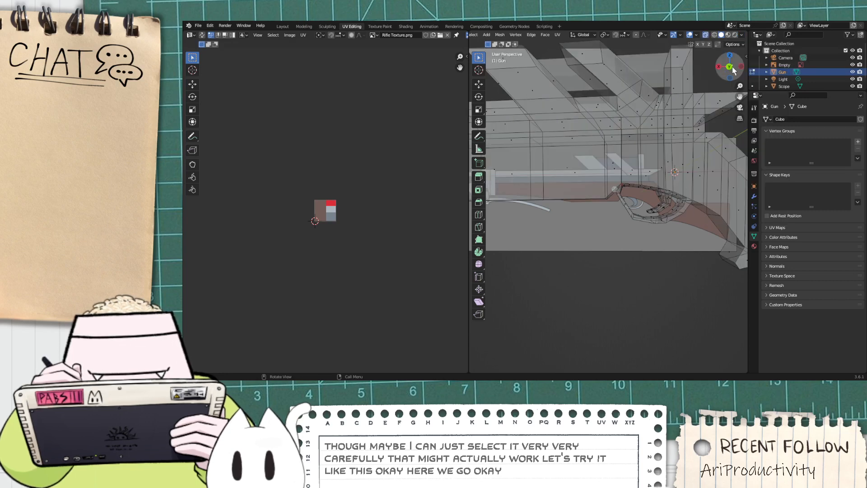
click(730, 68)
Step: Select the front and lower faces of the trigger guard through the mesh
scroll(648, 216, down, 2)
scroll(671, 210, up, 4)
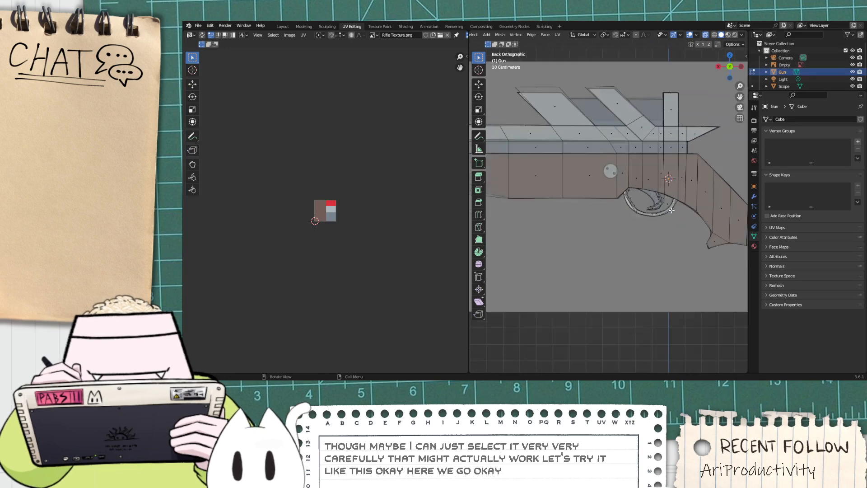
scroll(702, 239, up, 3)
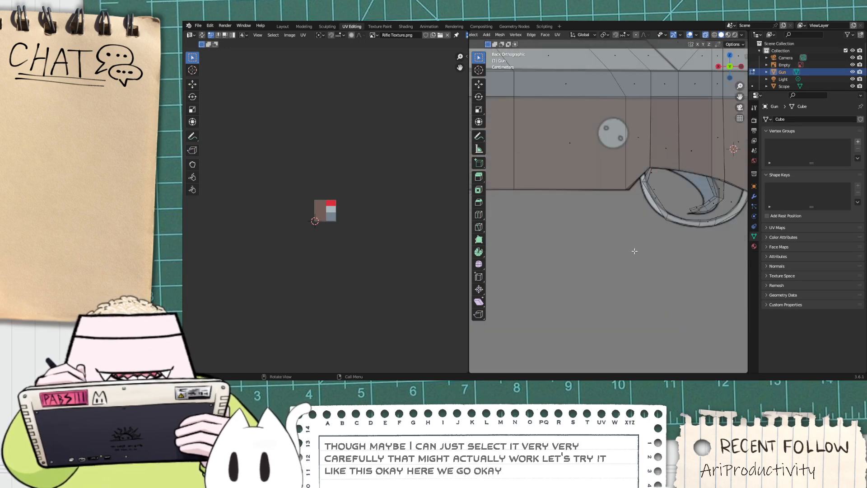
drag(677, 197, 661, 168)
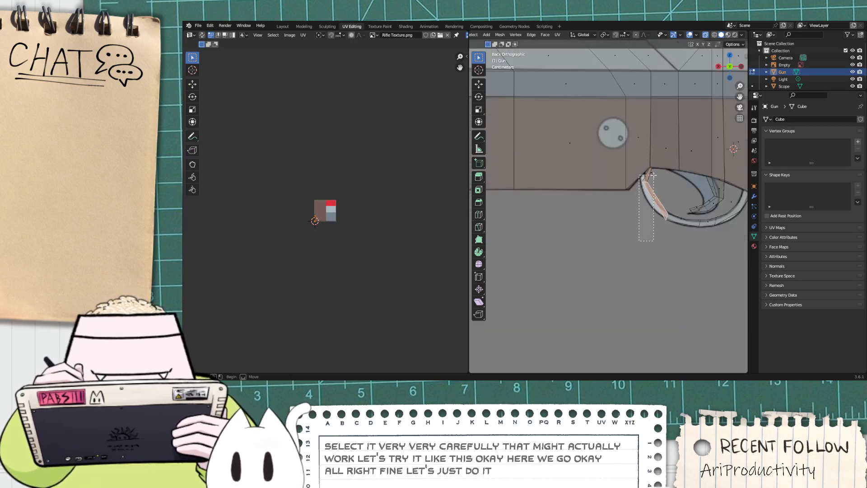
shift+drag(605, 271, 722, 216)
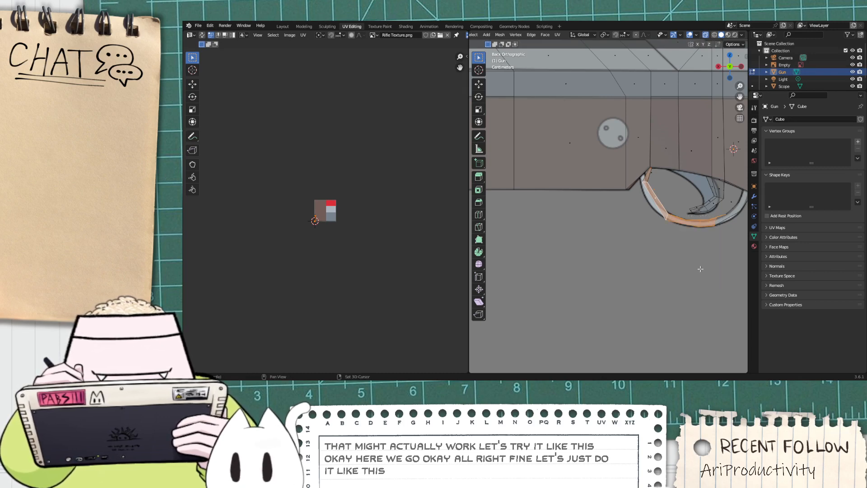
Step: Add the trigger guard's rear faces, up to where they meet the stock, to the selection
scroll(721, 233, down, 1)
scroll(721, 233, down, 5)
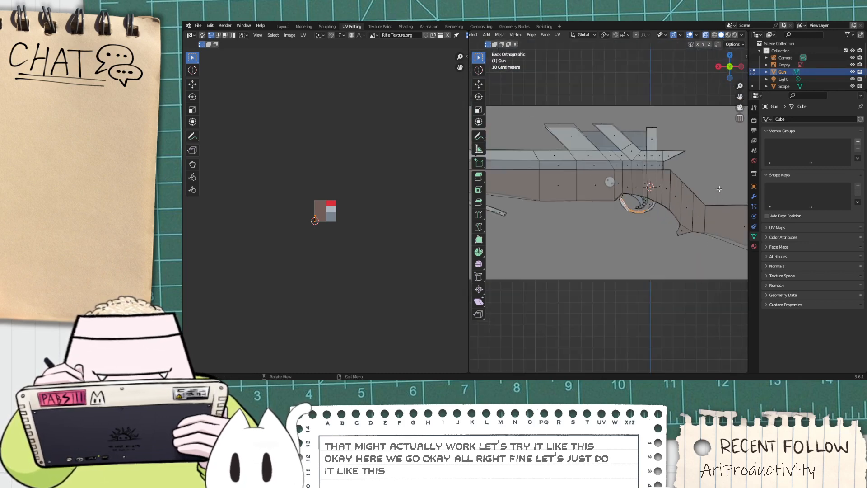
scroll(718, 190, up, 5)
shift+middle_drag(712, 216, 569, 233)
scroll(569, 232, up, 3)
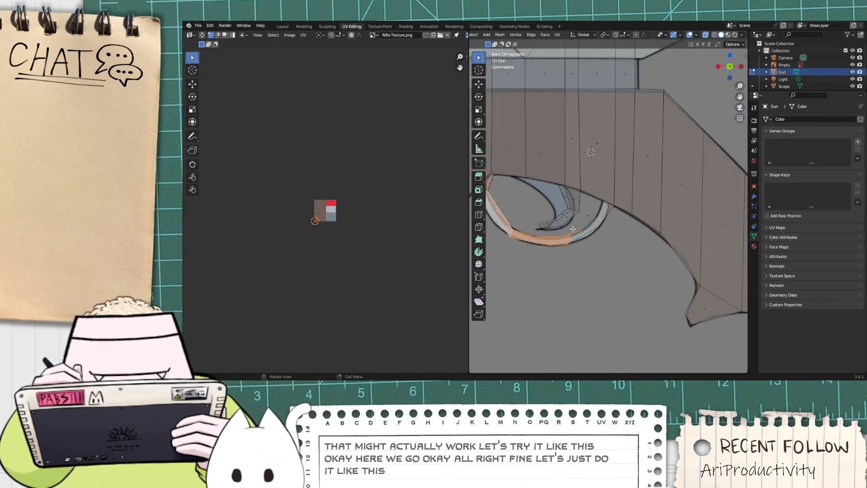
drag(610, 278, 571, 225)
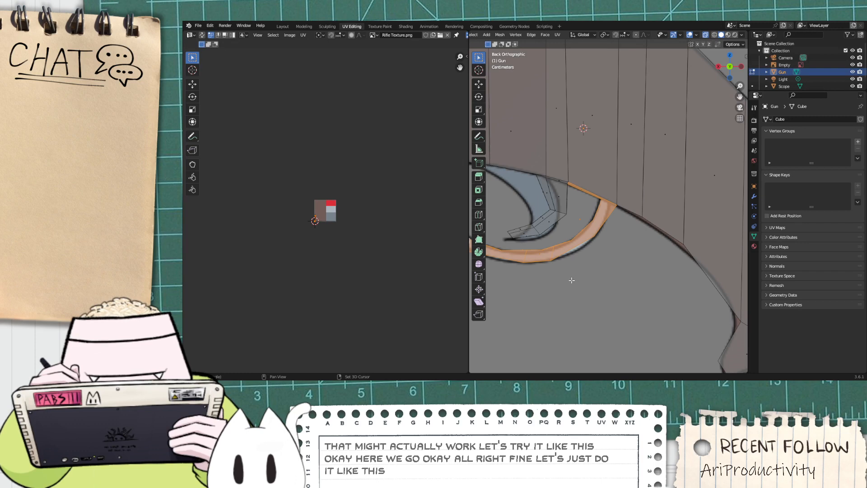
scroll(572, 280, up, 2)
drag(625, 265, 560, 227)
scroll(565, 227, down, 3)
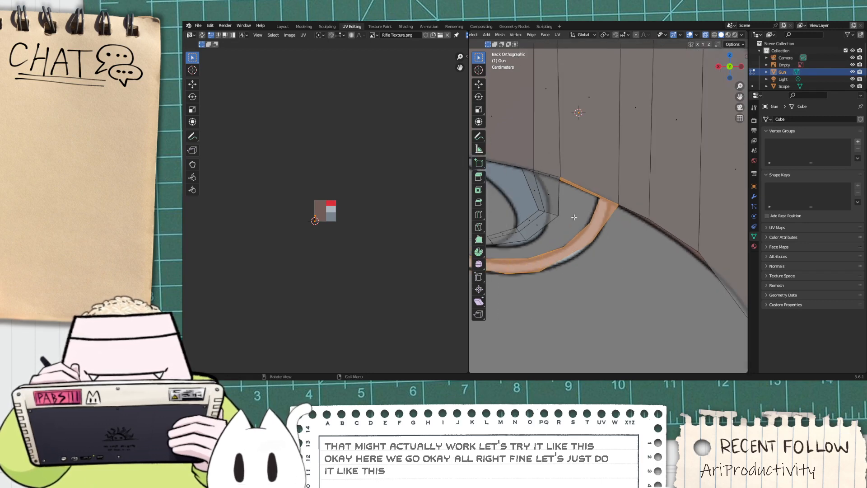
Step: Move the trigger guard's UVs onto the light grey area of Rifle Texture.png and scale them down to about 0.26
scroll(311, 275, up, 8)
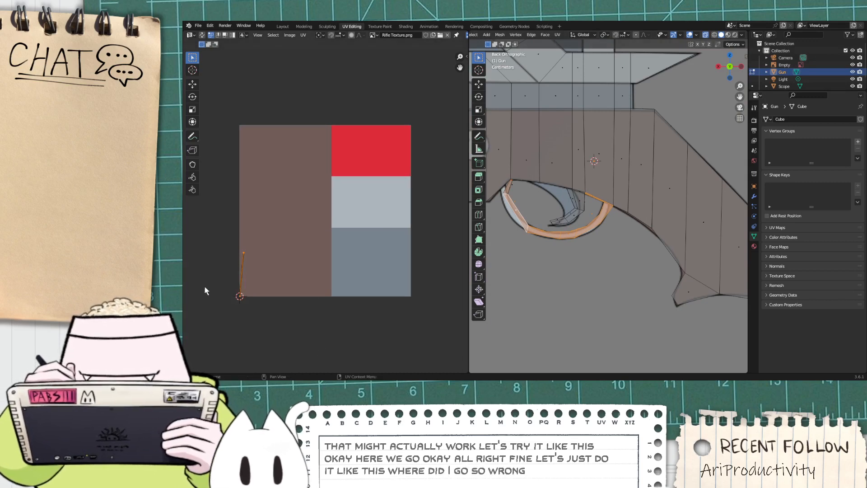
key(g)
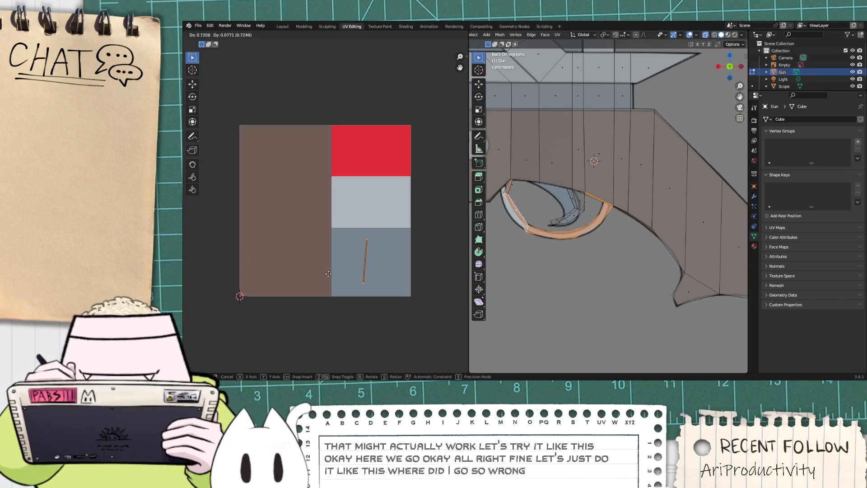
click(344, 208)
key(s)
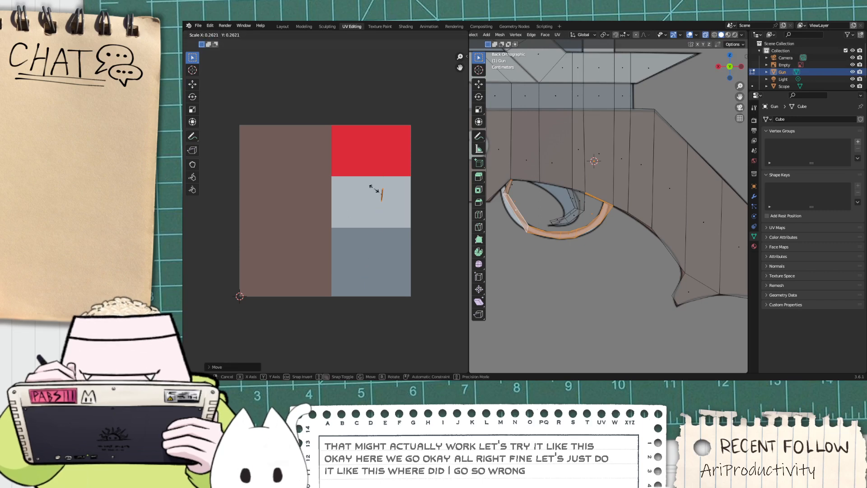
click(374, 189)
Step: Select the stock's rear faces behind the grip and check where their UVs lie on the texture
scroll(555, 221, down, 5)
key(l)
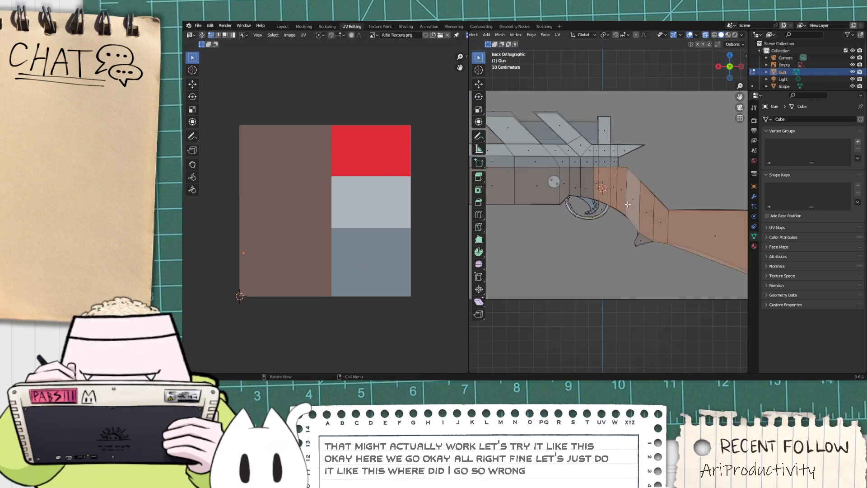
scroll(649, 260, down, 5)
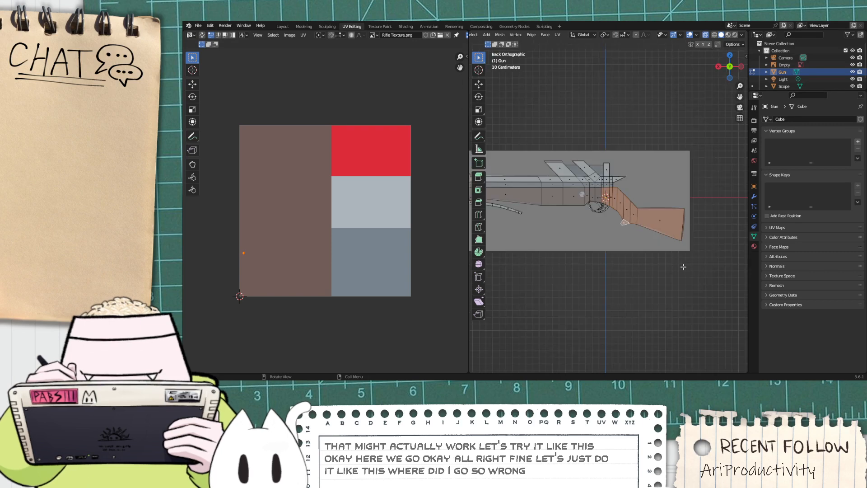
drag(694, 271, 620, 193)
scroll(621, 195, up, 3)
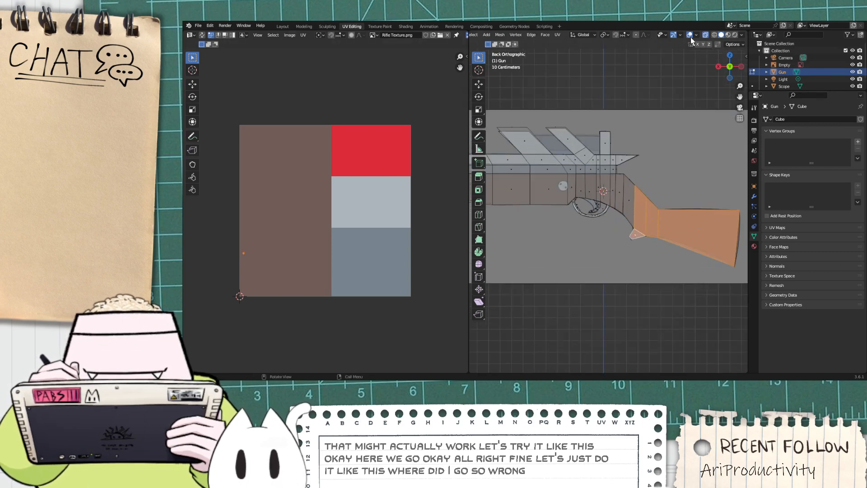
Step: Switch to vertex selection, try picking the vertices where the guard's rear end meets the stock, and clear the selection
scroll(510, 37, up, 5)
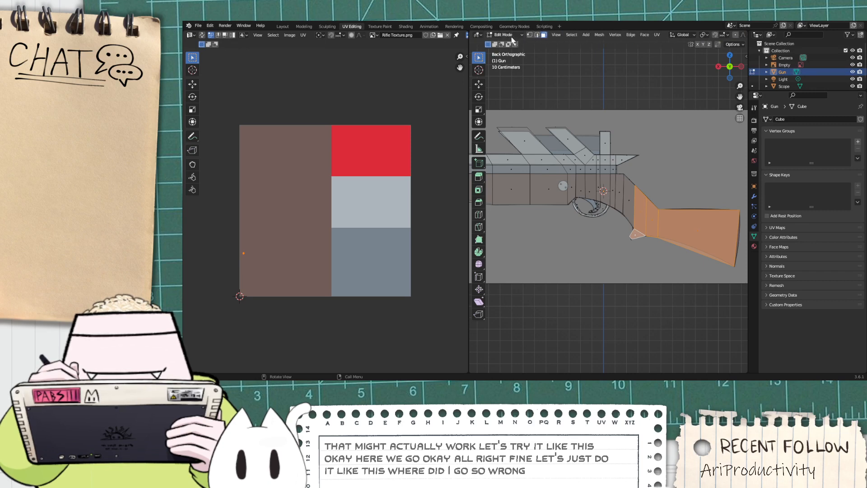
click(531, 35)
scroll(624, 283, up, 6)
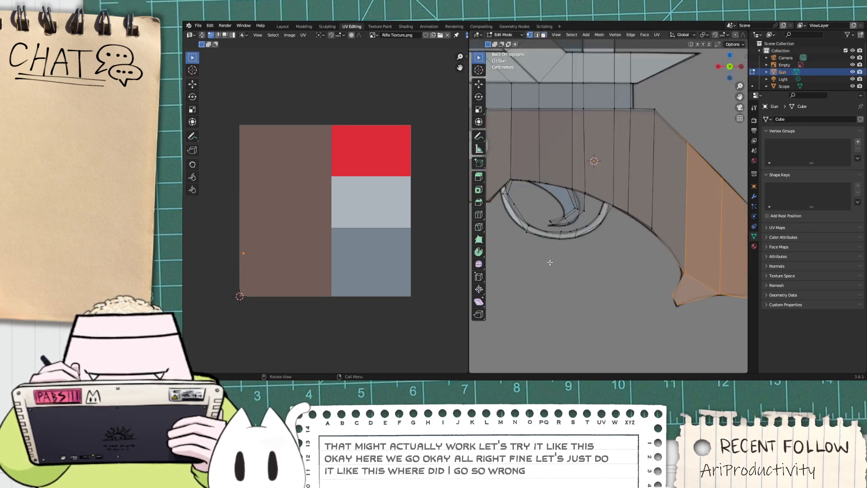
drag(583, 223, 548, 235)
scroll(628, 224, up, 2)
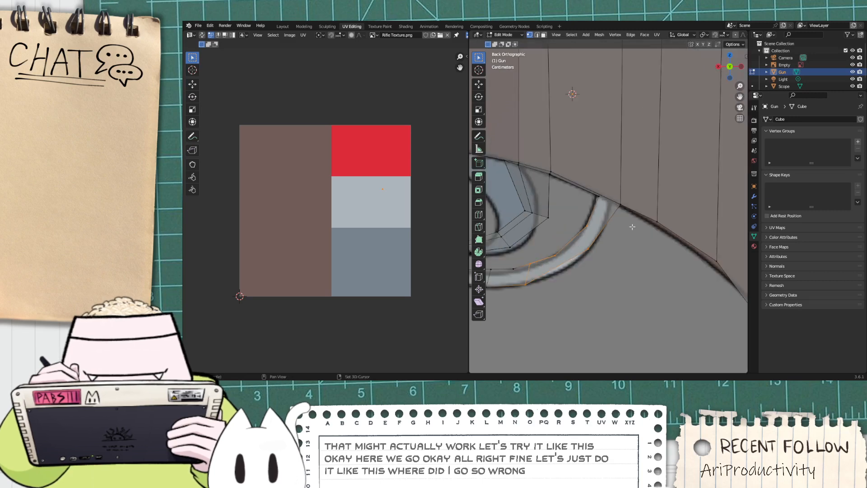
shift+drag(595, 195, 595, 194)
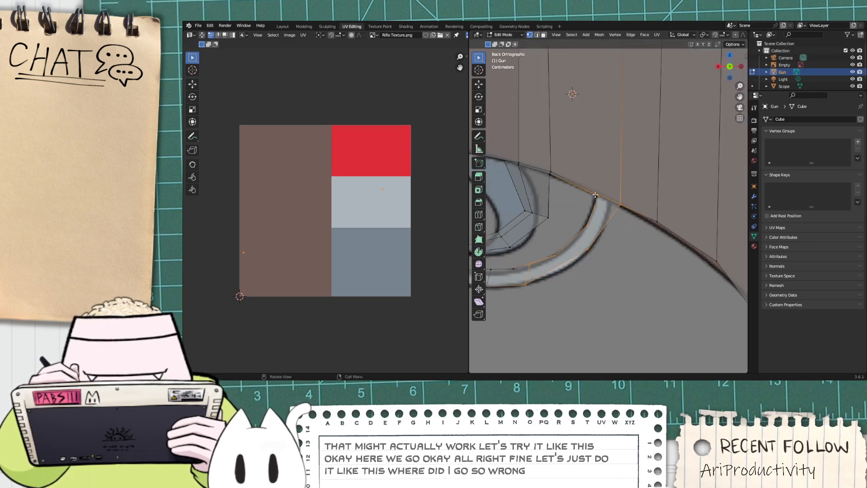
scroll(562, 182, up, 3)
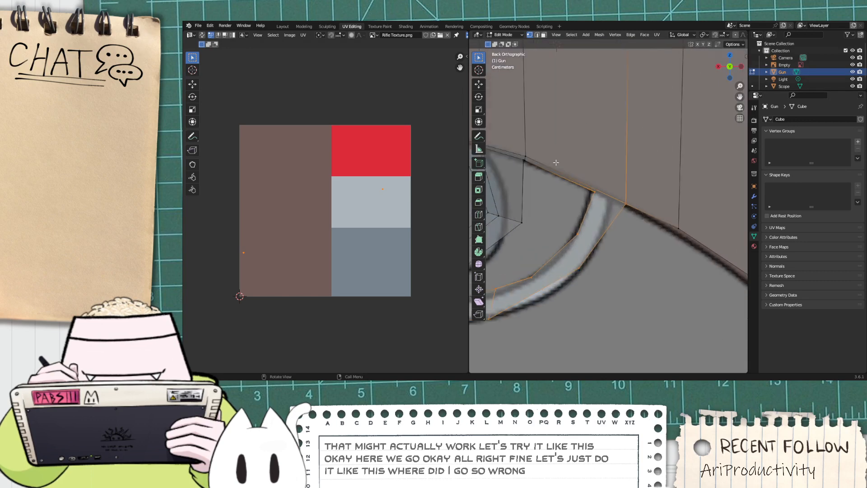
shift+drag(525, 155, 524, 154)
scroll(522, 164, up, 4)
click(523, 164)
scroll(515, 156, down, 5)
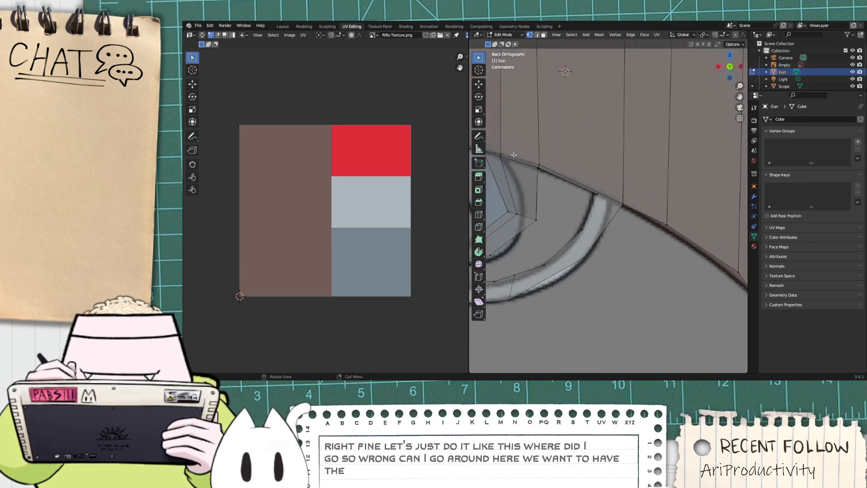
Step: Select the vertices where the trigger guard's rear end meets the stock, along with the rear part of the guard
scroll(514, 155, up, 5)
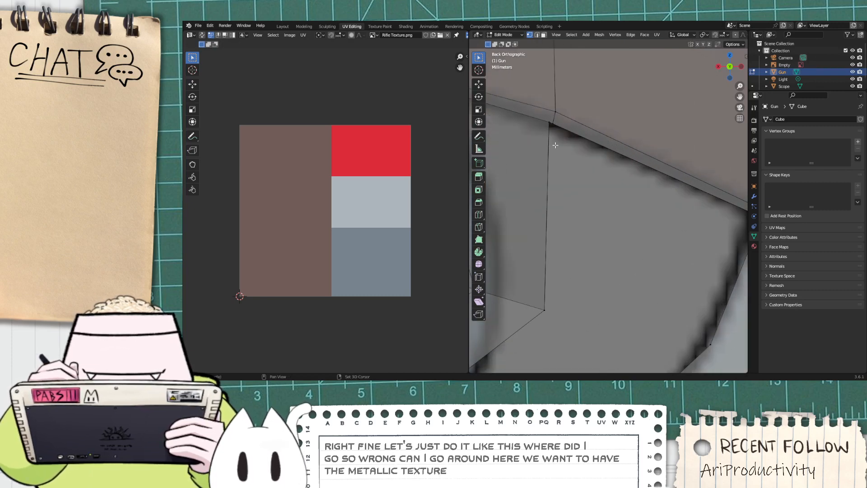
drag(552, 121, 551, 120)
scroll(552, 121, down, 8)
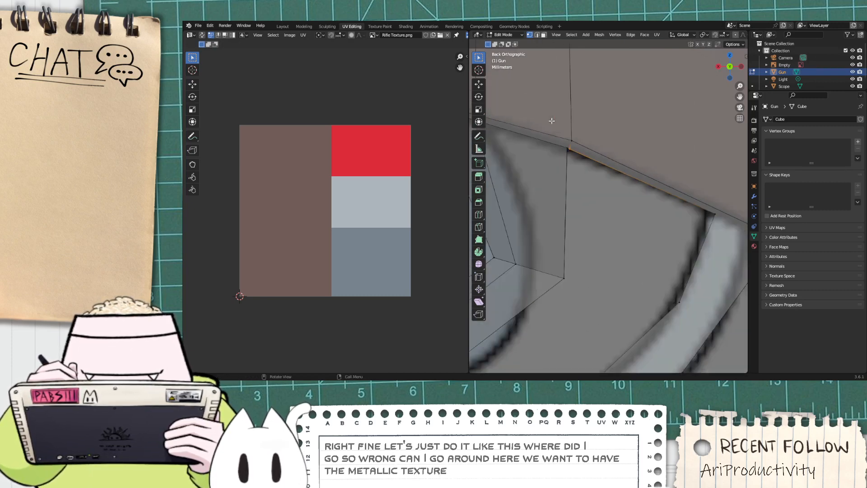
scroll(560, 156, up, 9)
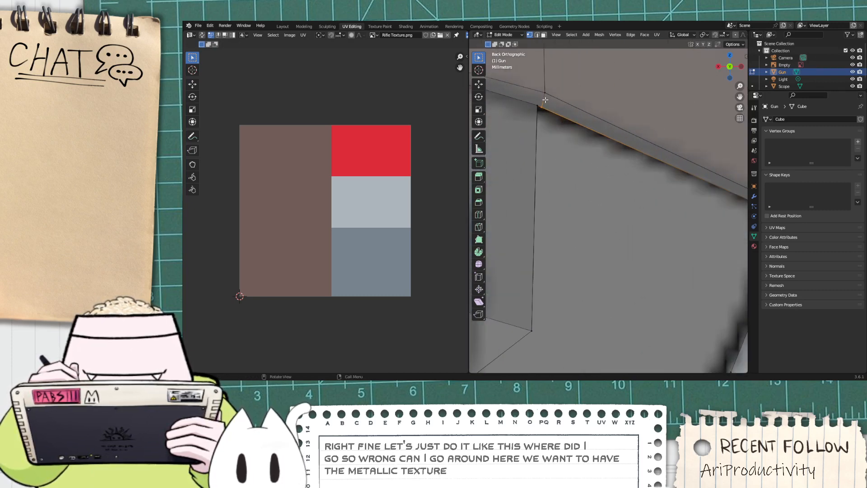
drag(554, 102, 554, 102)
scroll(611, 144, down, 4)
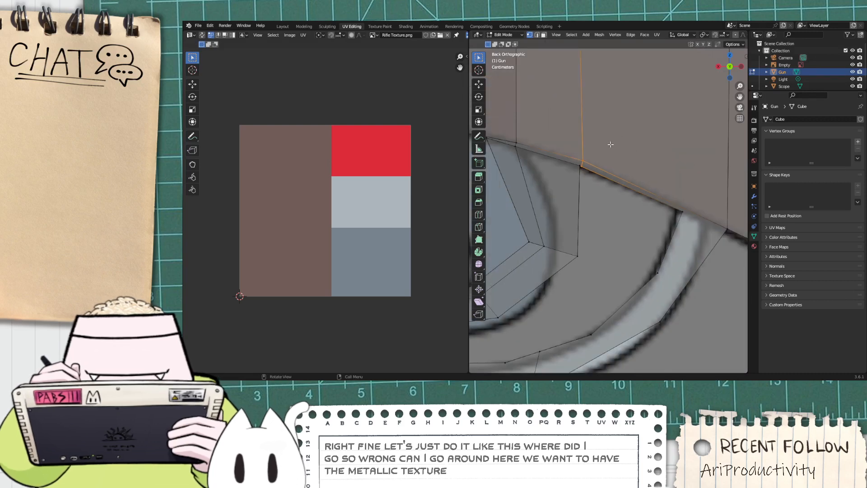
shift+drag(728, 236, 728, 236)
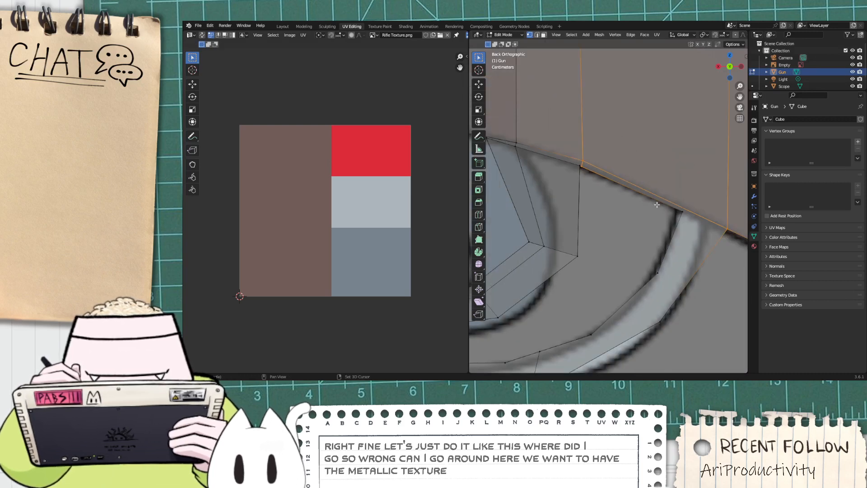
drag(648, 179, 688, 337)
scroll(667, 316, down, 4)
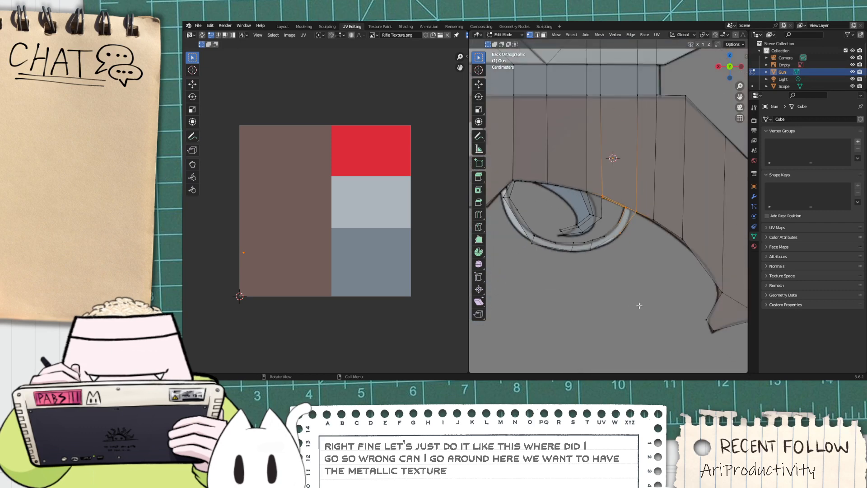
scroll(615, 299, up, 1)
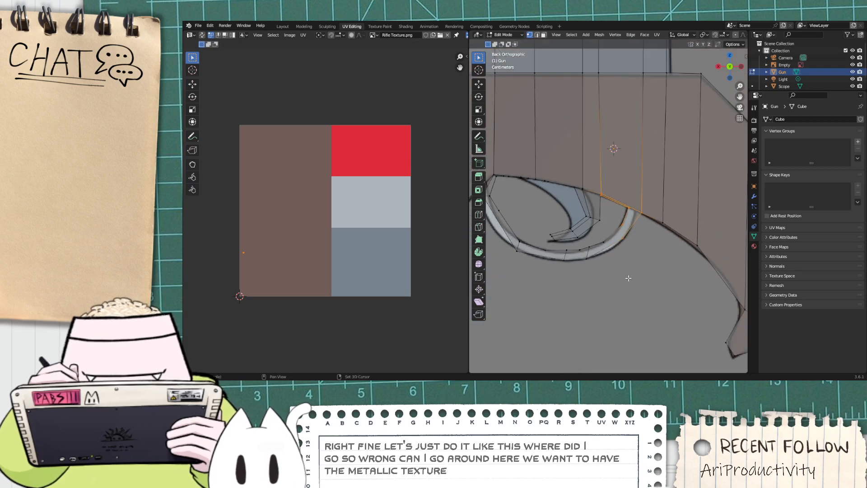
Step: Extend the selection along the trigger guard's curved underside and up its front part
shift+click(553, 251)
shift+drag(591, 241, 498, 246)
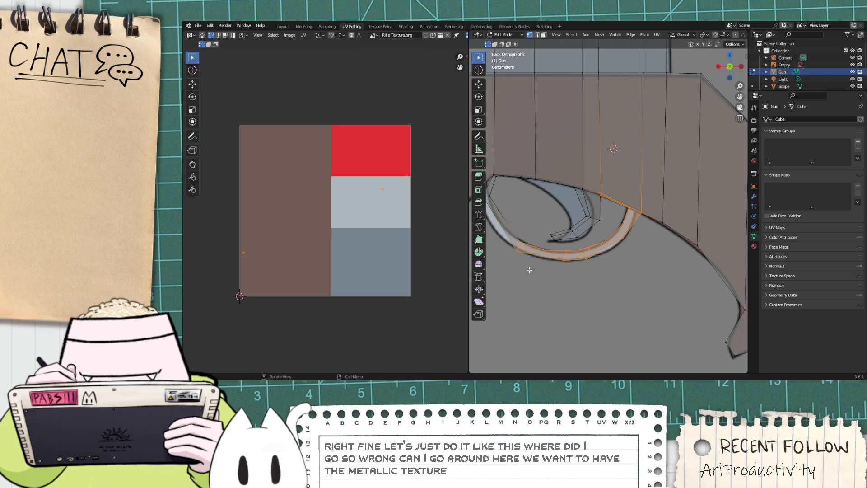
scroll(508, 211, down, 3)
scroll(513, 208, up, 3)
scroll(515, 207, up, 5)
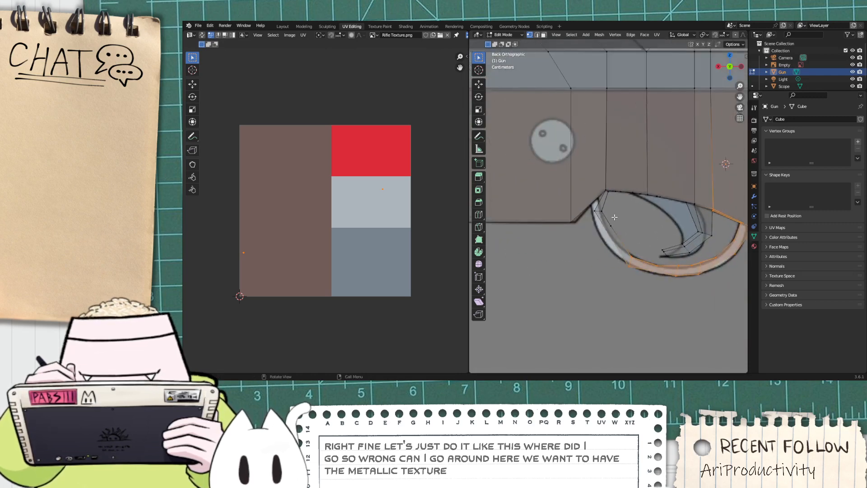
shift+drag(639, 281, 559, 215)
Step: Add the vertices at the guard's front end, where it meets the stock, to complete the trigger guard selection
scroll(629, 118, up, 5)
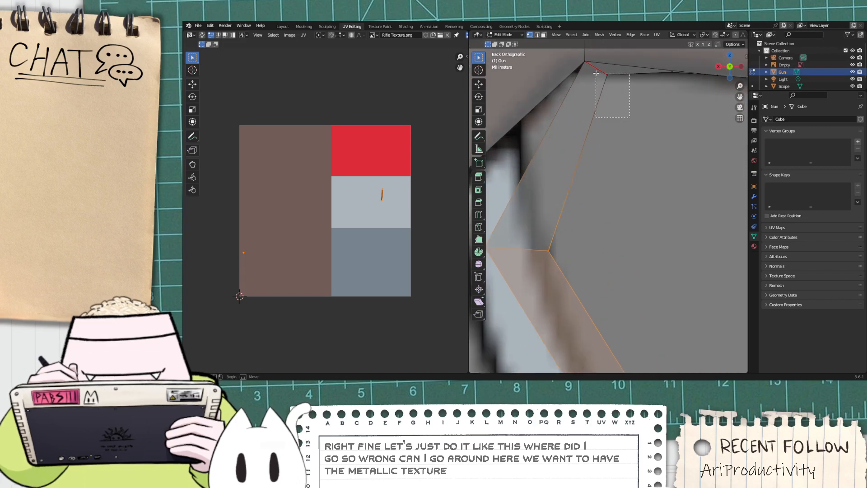
shift+click(595, 77)
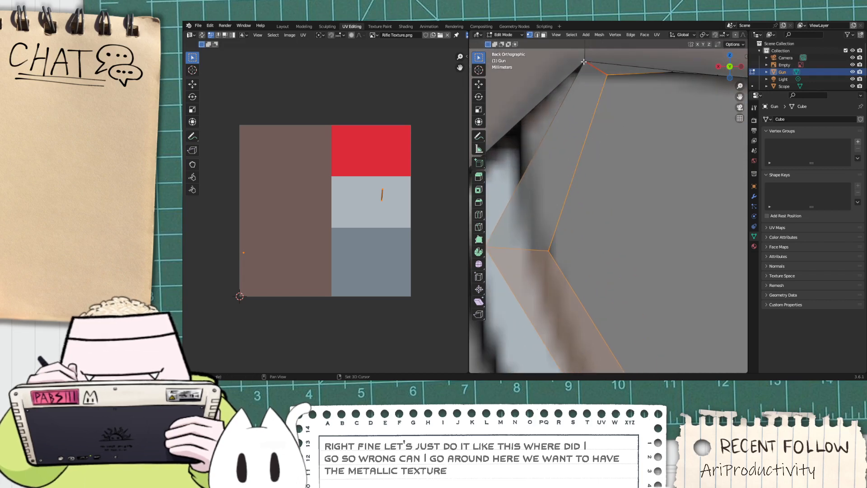
shift+drag(581, 61, 582, 61)
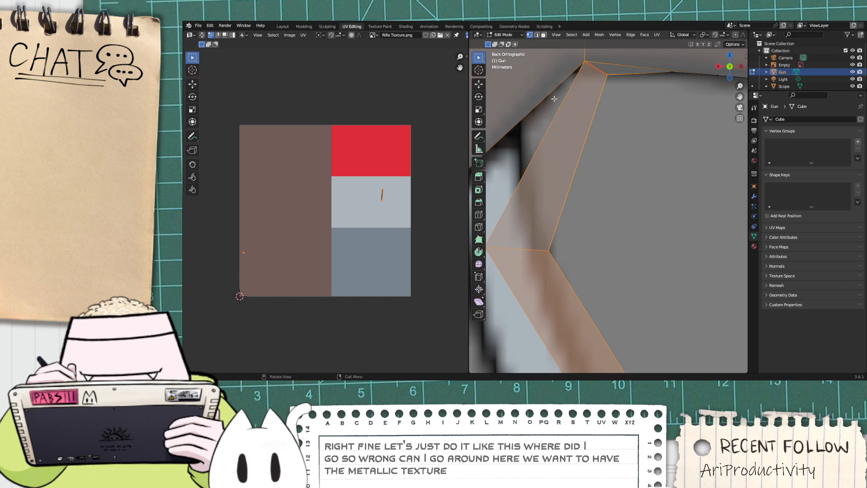
Step: Scale the trigger guard's UVs down, move them onto the light grey area of Rifle Texture.png, and clear the mesh selection
scroll(554, 99, down, 2)
drag(417, 309, 194, 165)
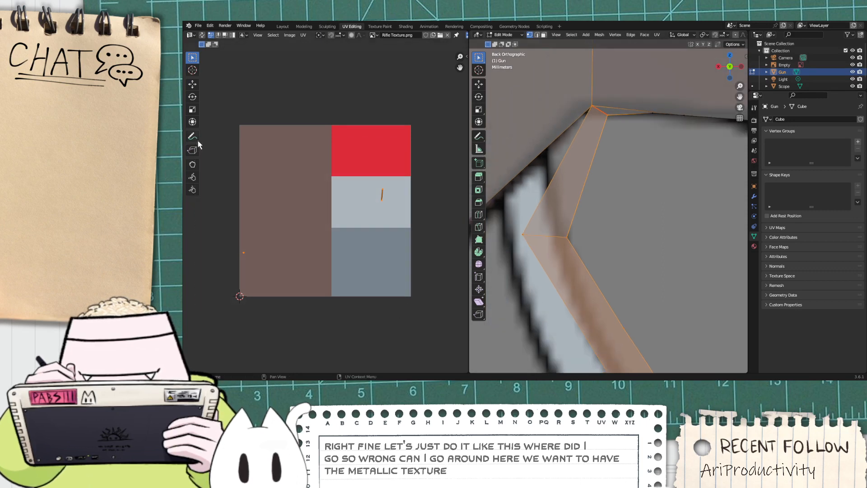
key(s)
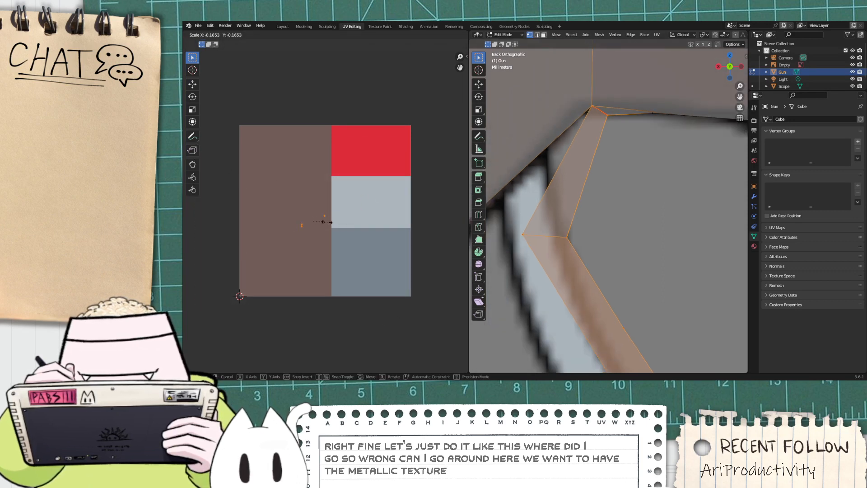
click(314, 220)
key(g)
click(369, 202)
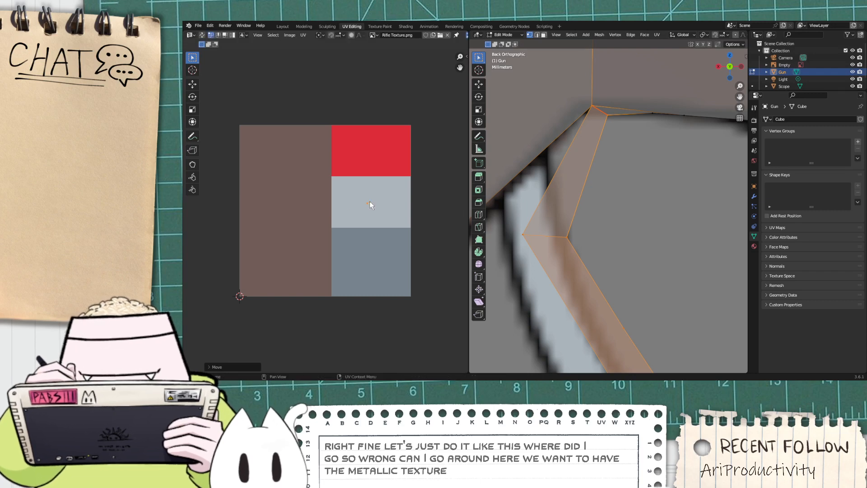
scroll(373, 201, down, 4)
scroll(608, 215, down, 12)
scroll(637, 217, down, 5)
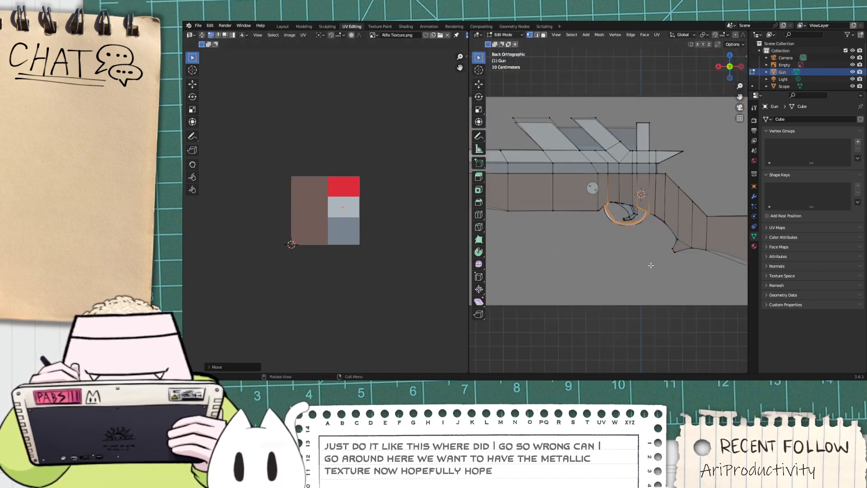
click(649, 265)
Step: Try to isolate the trigger with Select Linked delimited by Seam, in vertex and face selection, and clear the selection
scroll(655, 255, up, 4)
scroll(674, 238, up, 5)
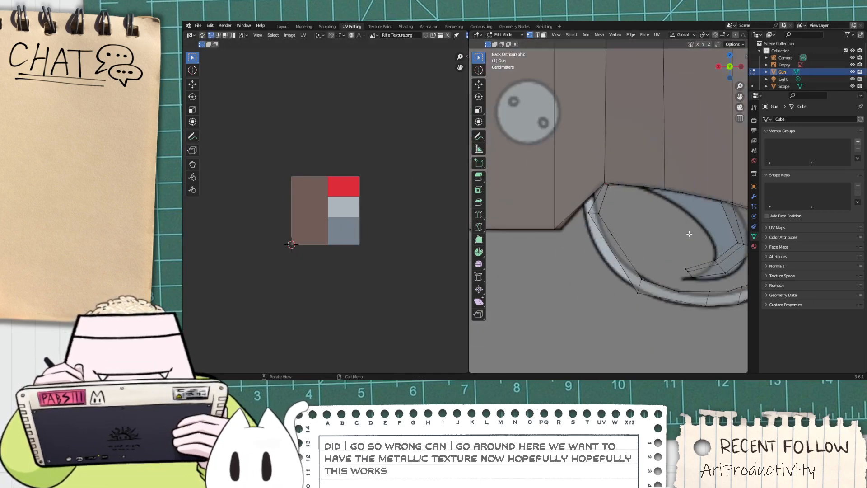
key(l)
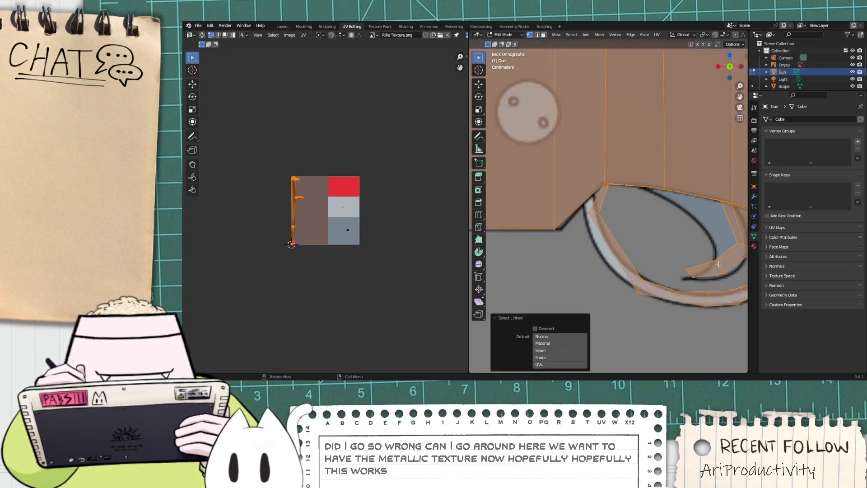
click(548, 351)
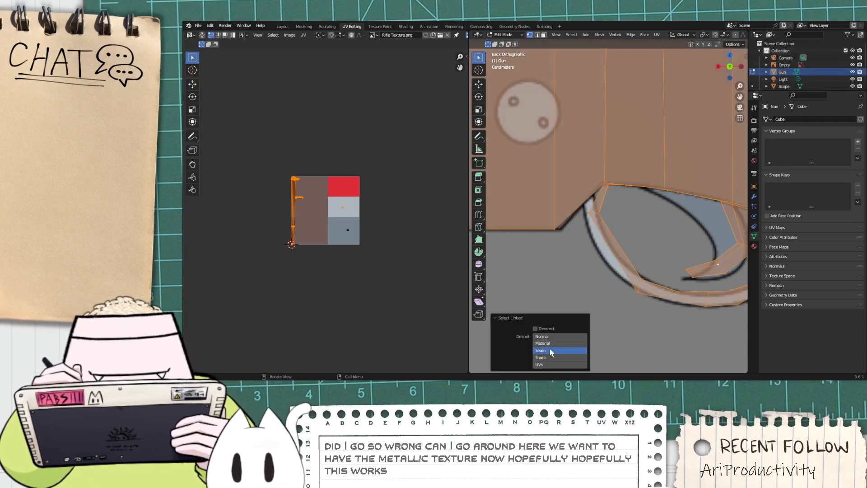
click(544, 35)
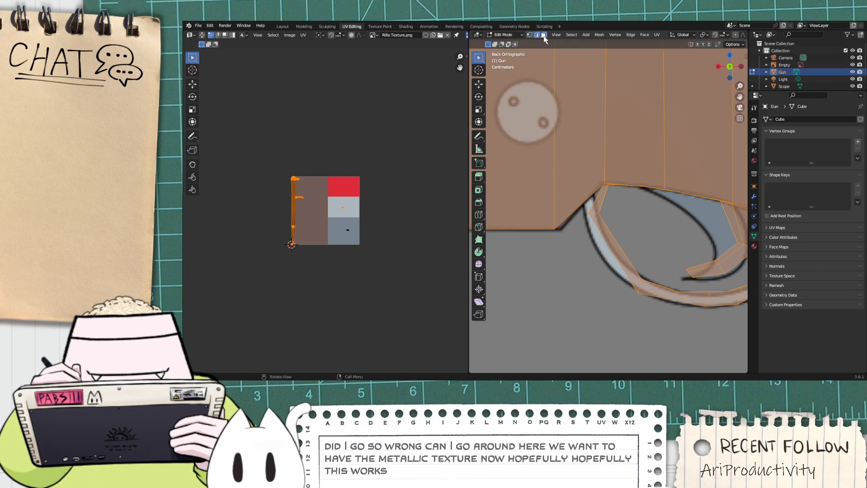
click(730, 269)
key(l)
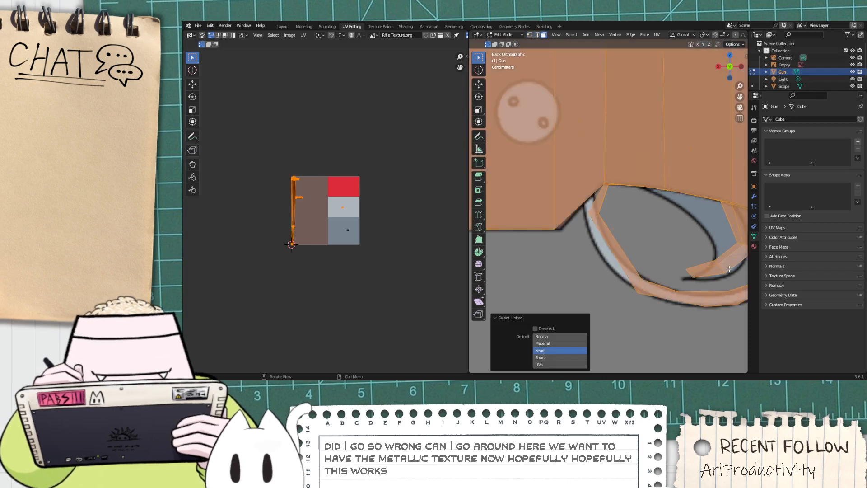
key(alt+a)
Step: Switch to vertex selection and box-select the trigger's tip and lower faces
scroll(705, 241, down, 3)
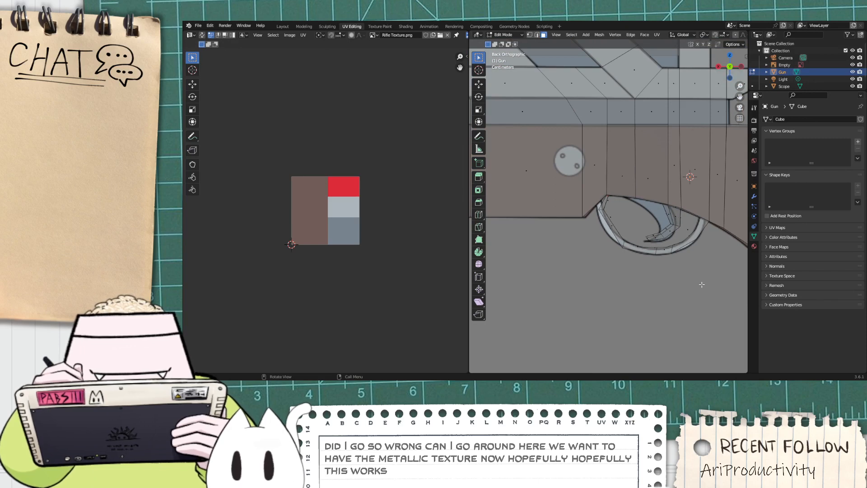
shift+middle_drag(699, 273, 596, 249)
scroll(596, 248, up, 3)
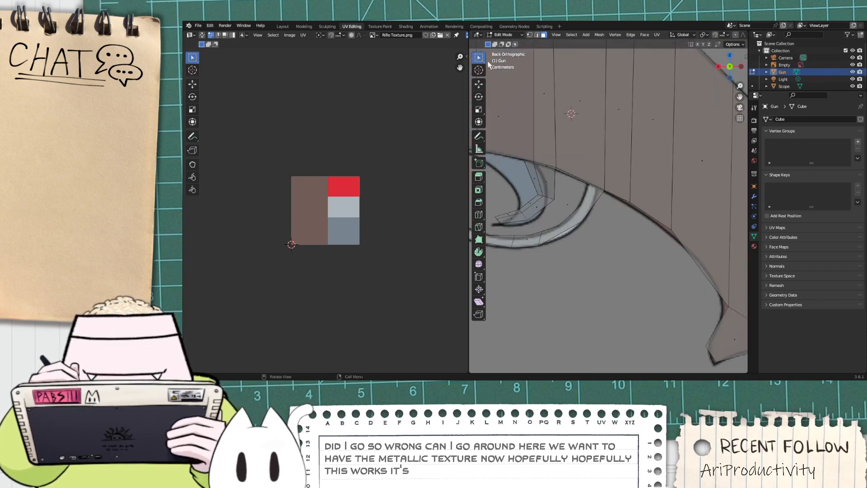
click(530, 36)
scroll(509, 196, up, 3)
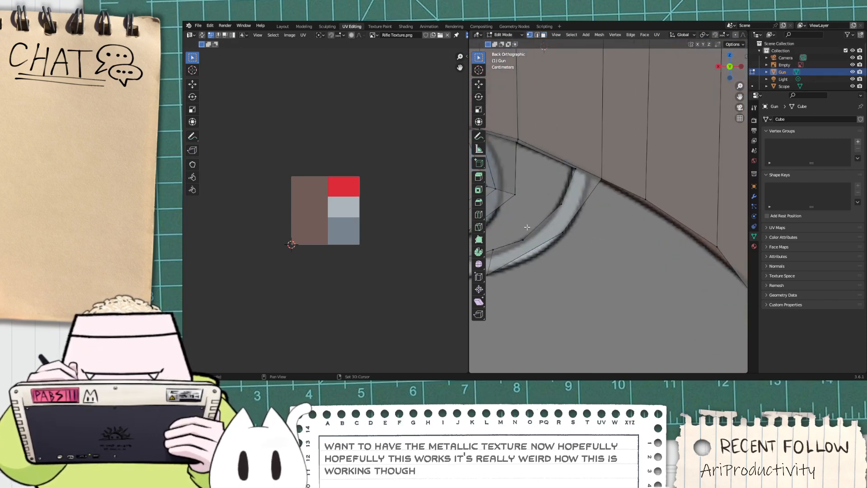
shift+middle_drag(527, 228, 665, 228)
drag(546, 245, 654, 156)
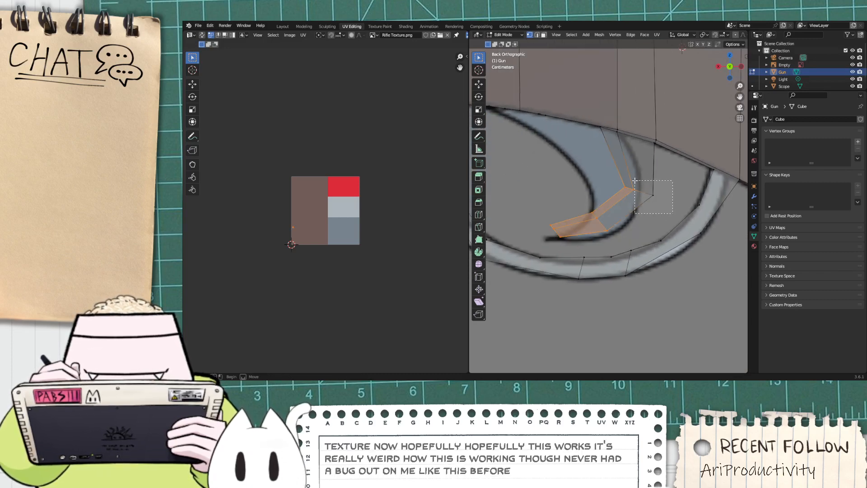
scroll(659, 121, up, 2)
scroll(659, 121, up, 1)
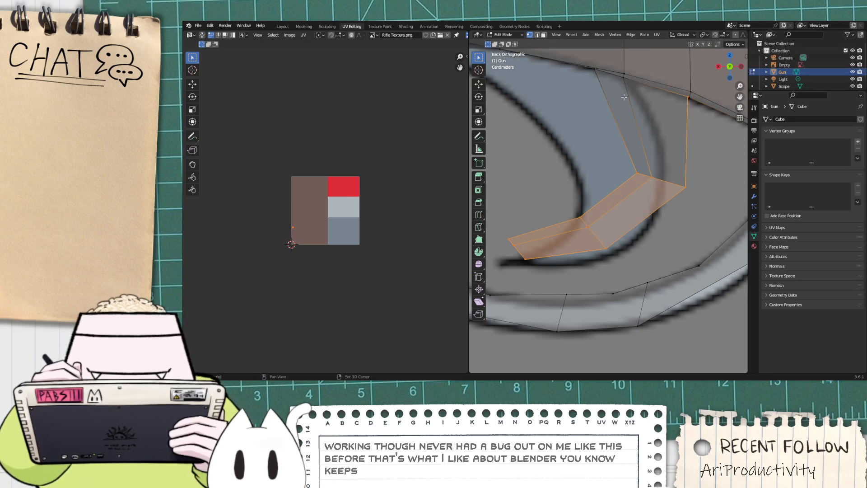
Step: Add the trigger's upper vertices beneath the stock so that its upper faces are selected too
drag(626, 94, 622, 76)
scroll(602, 55, up, 2)
scroll(602, 55, down, 2)
shift+middle_drag(605, 87, 604, 154)
drag(599, 155, 601, 150)
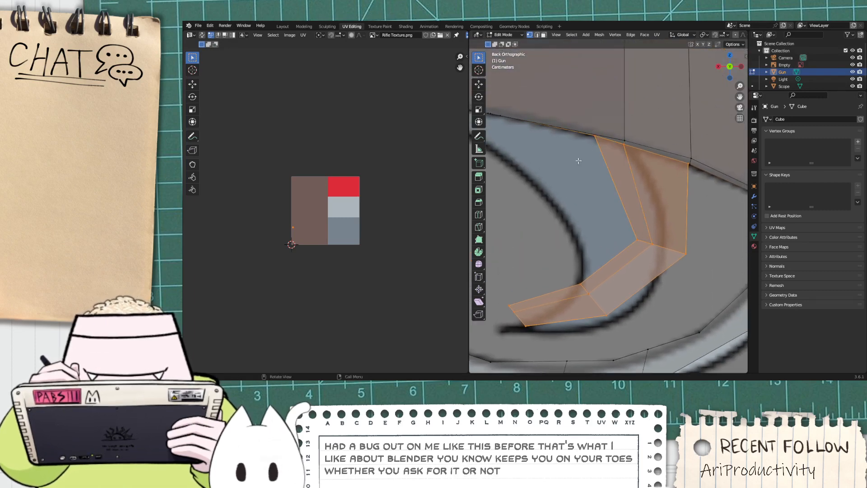
Step: Scale the trigger's UVs by about 3.4, move them onto the dark blue-grey area of Rifle Texture.png, and clear the selection
scroll(260, 202, up, 6)
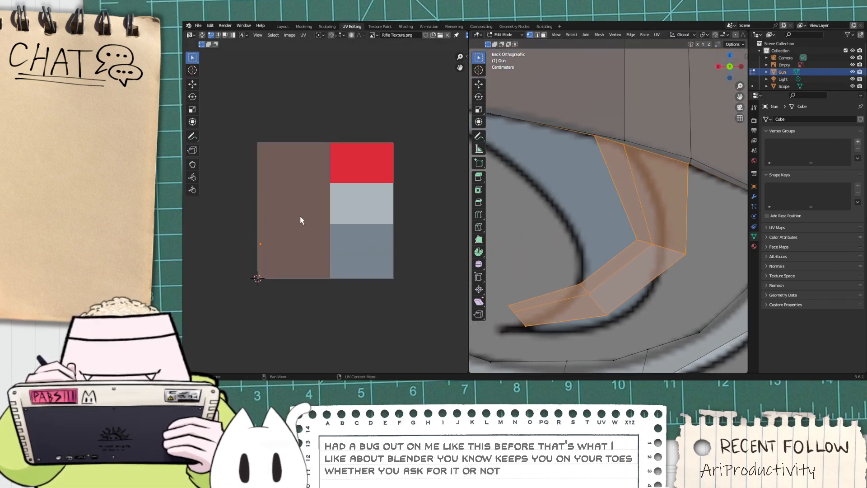
key(s)
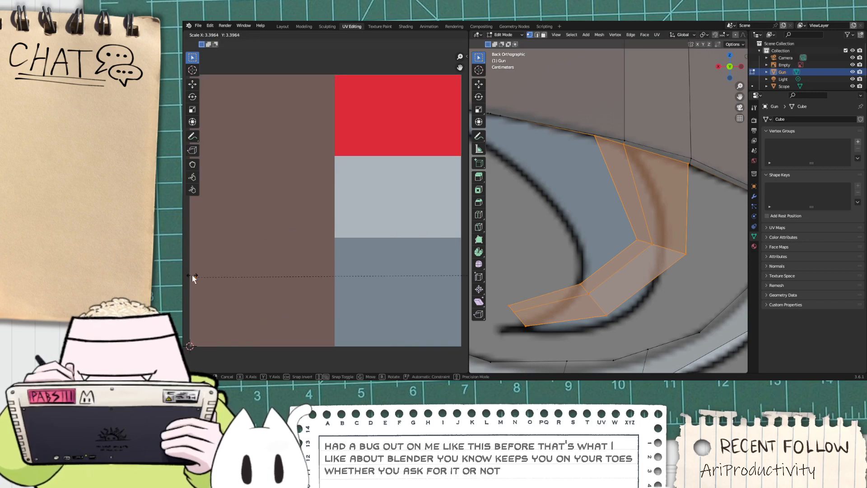
click(191, 275)
key(g)
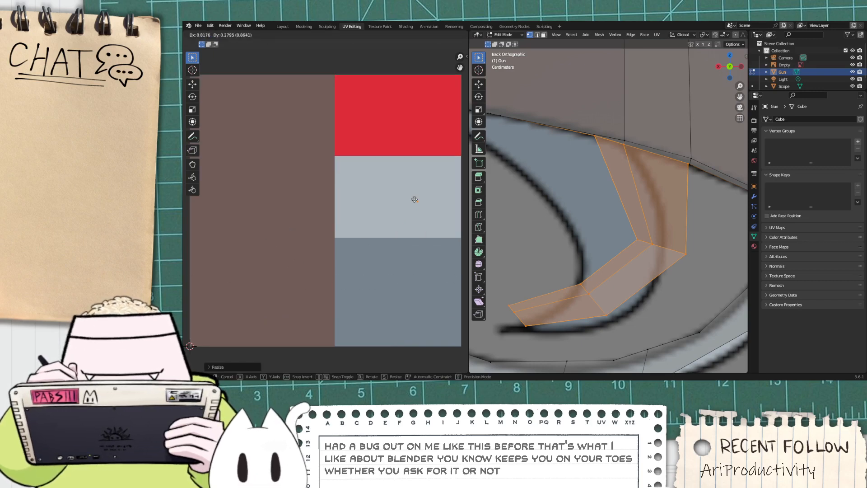
click(394, 289)
scroll(636, 247, down, 10)
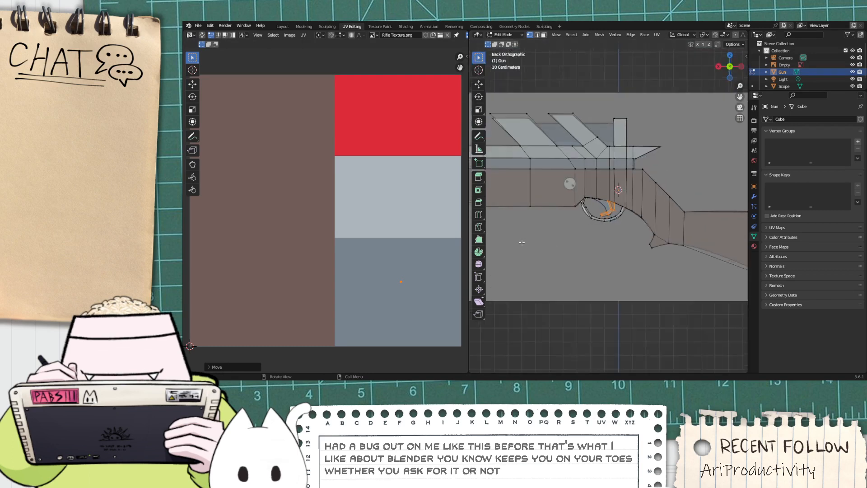
drag(606, 292, 700, 285)
Step: Look over the viewport shading options and examine the whole rifle in the back view
scroll(678, 35, down, 5)
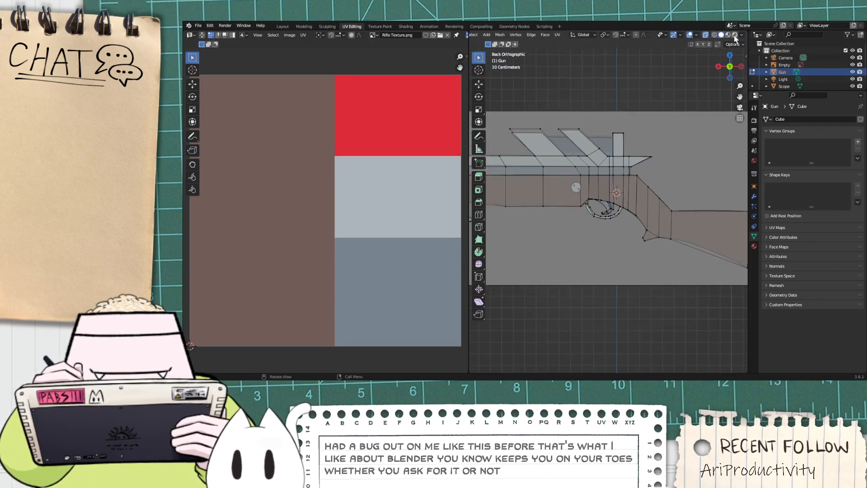
click(743, 35)
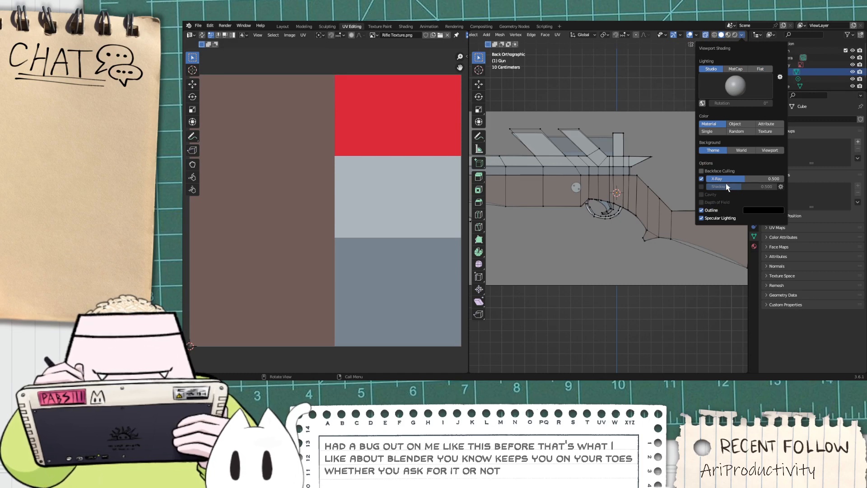
scroll(650, 298, down, 5)
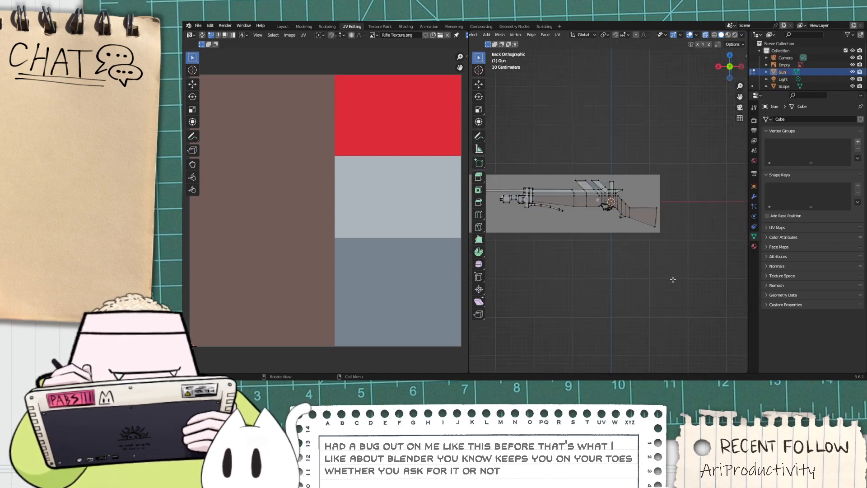
drag(678, 279, 632, 205)
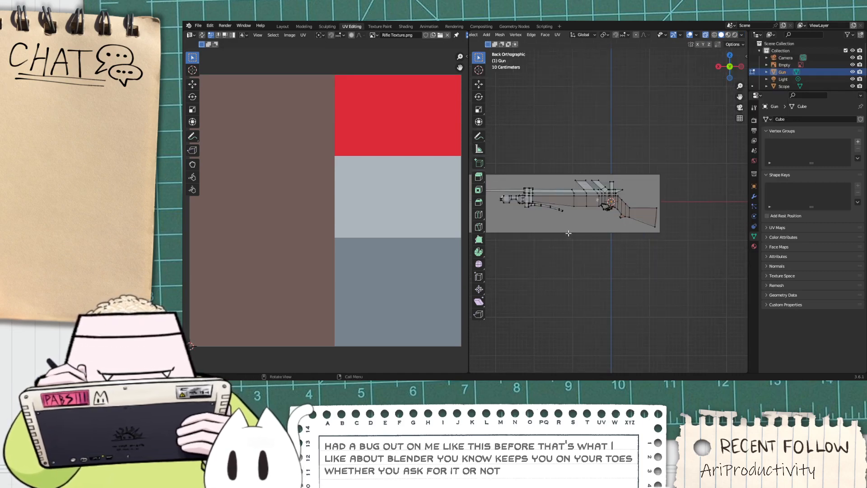
Step: Switch to the Shading workspace, examine the black gun up close and try to open an image in its Image Texture node
scroll(553, 224, up, 1)
scroll(553, 224, up, 3)
click(454, 26)
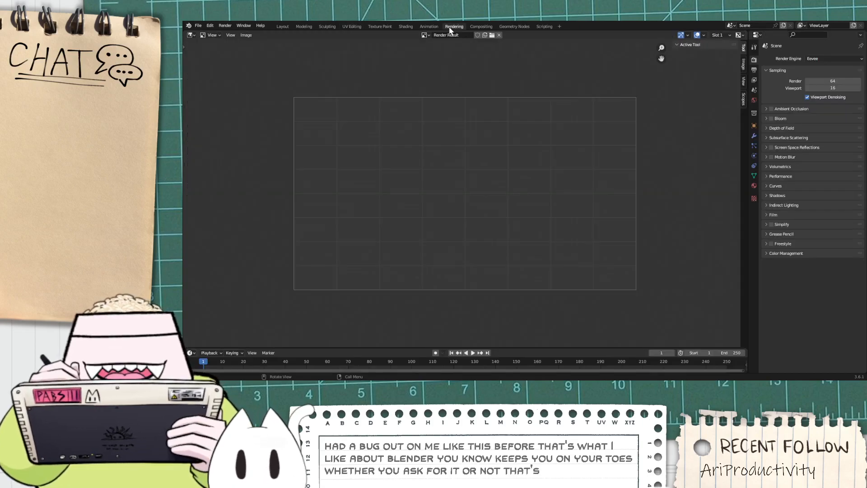
click(405, 27)
scroll(469, 184, down, 3)
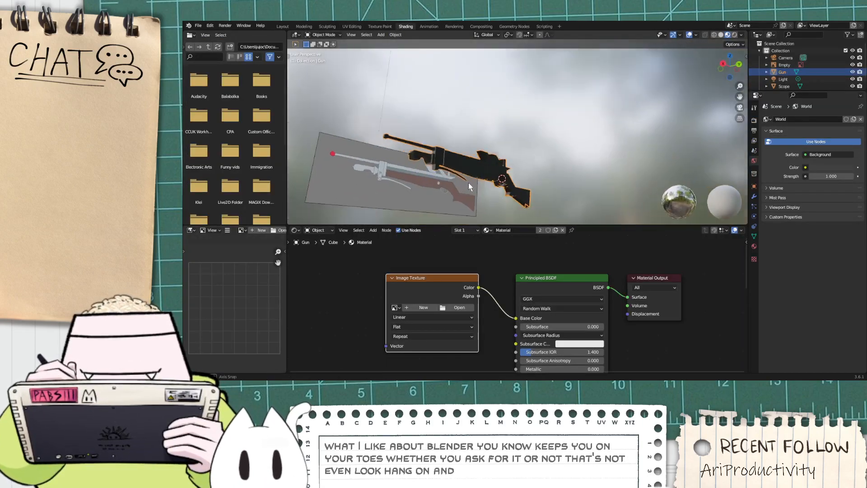
scroll(474, 190, up, 6)
scroll(482, 198, up, 4)
shift+middle_drag(482, 197, 514, 50)
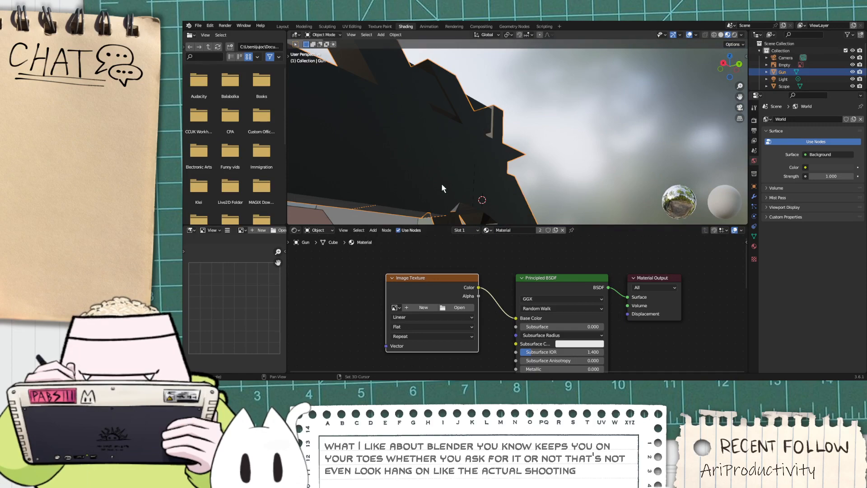
middle_drag(442, 185, 434, 214)
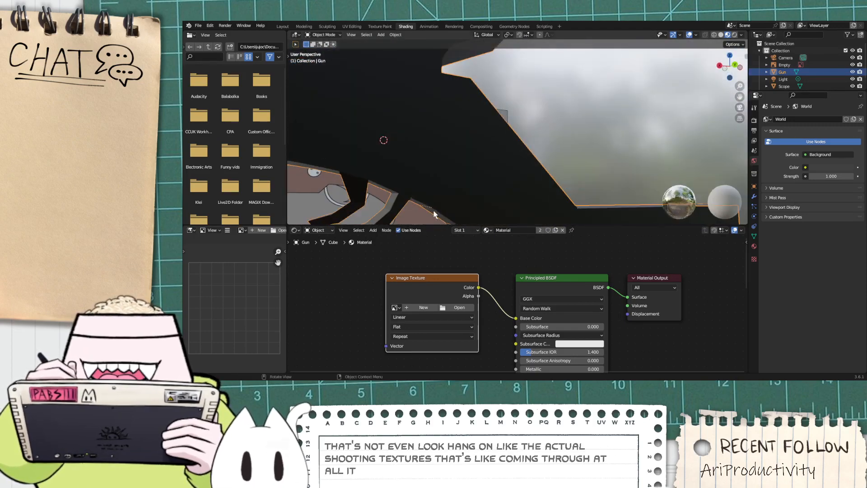
click(442, 310)
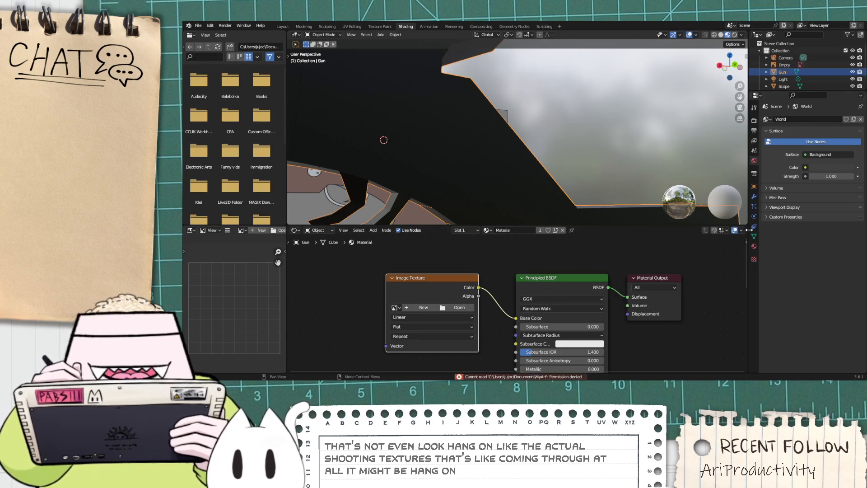
click(344, 244)
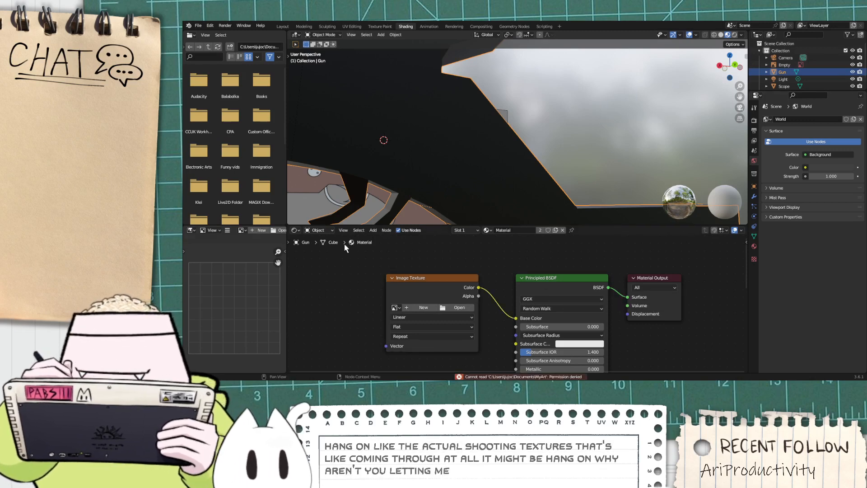
Step: Expand the Gun object in the outliner and delete the Cube data beneath it
click(767, 72)
right_click(786, 79)
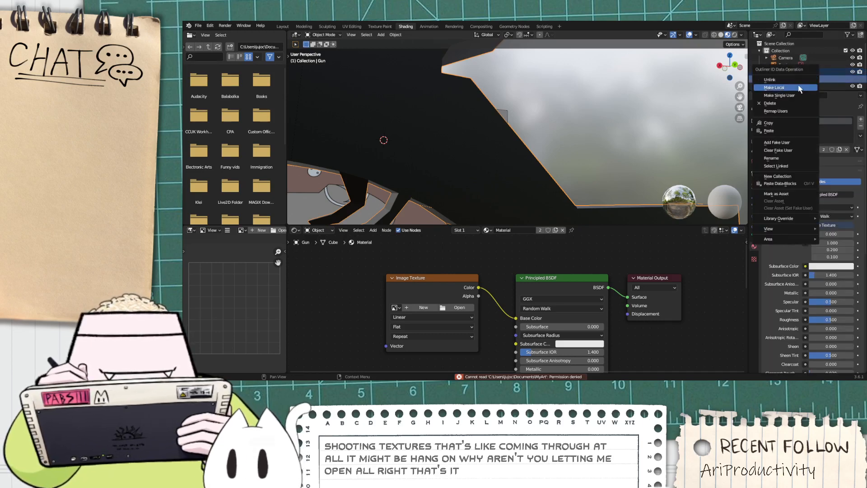
click(784, 103)
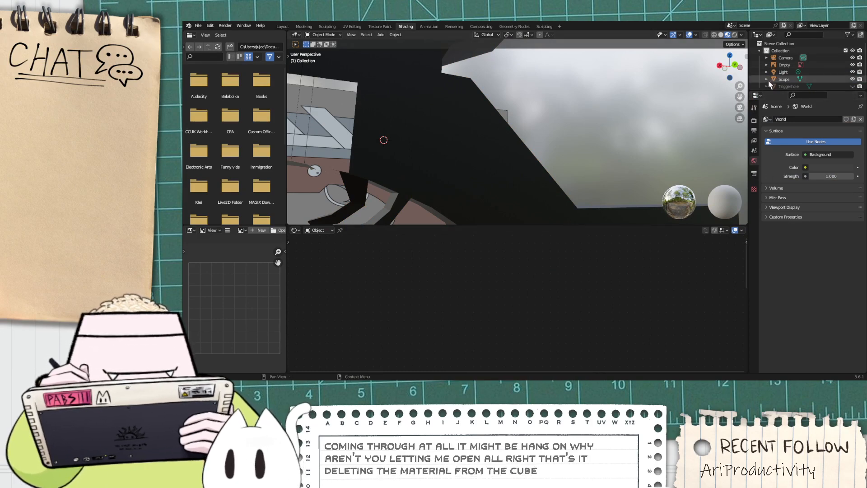
Step: Look over the remaining rifle model, return to the Layout workspace and save the file rifle V1.blend
scroll(768, 79, down, 1)
middle_drag(727, 90, 427, 121)
middle_drag(372, 147, 381, 85)
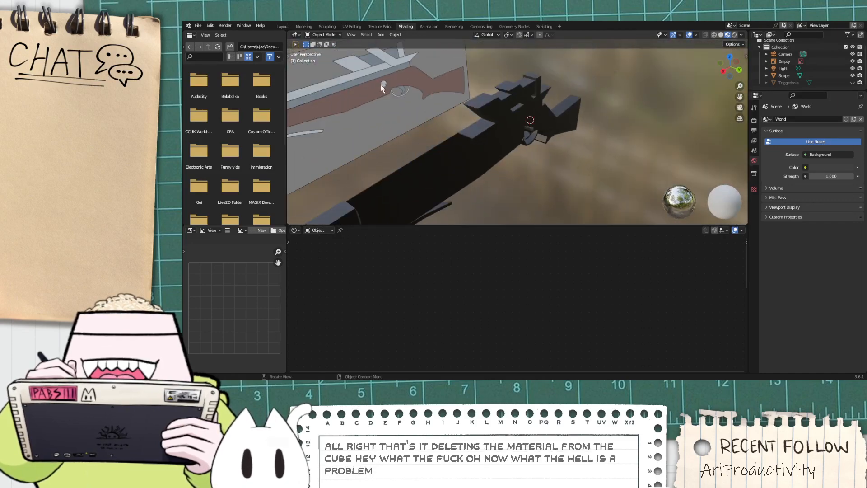
click(283, 26)
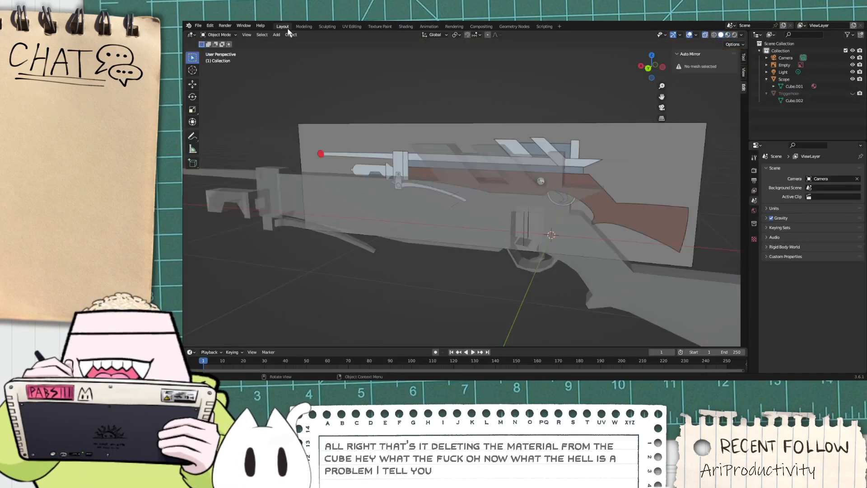
middle_drag(410, 164, 456, 199)
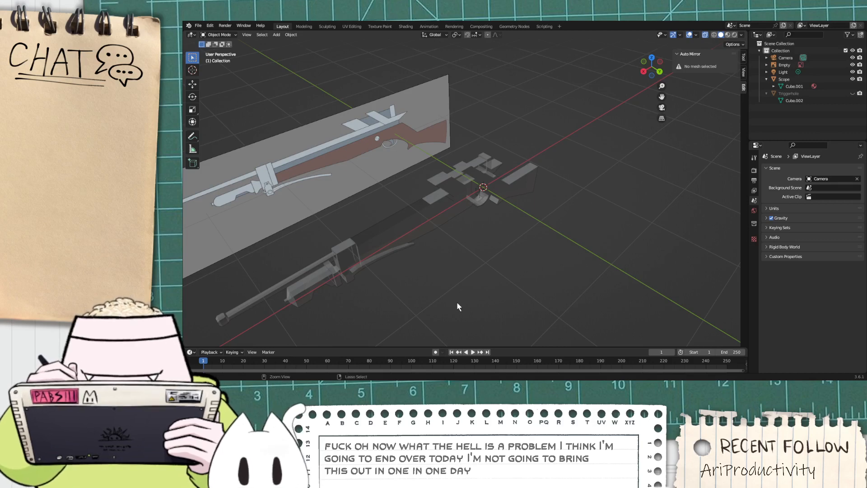
key(ctrl+s)
scroll(463, 242, up, 2)
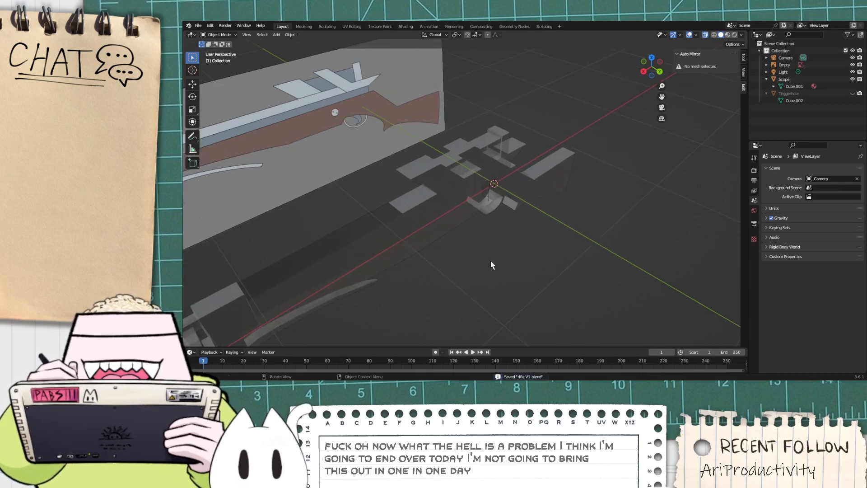
Step: Switch the viewport to Rendered shading and examine the rifle beside its reference image
middle_drag(491, 261, 504, 230)
scroll(609, 194, down, 1)
click(735, 35)
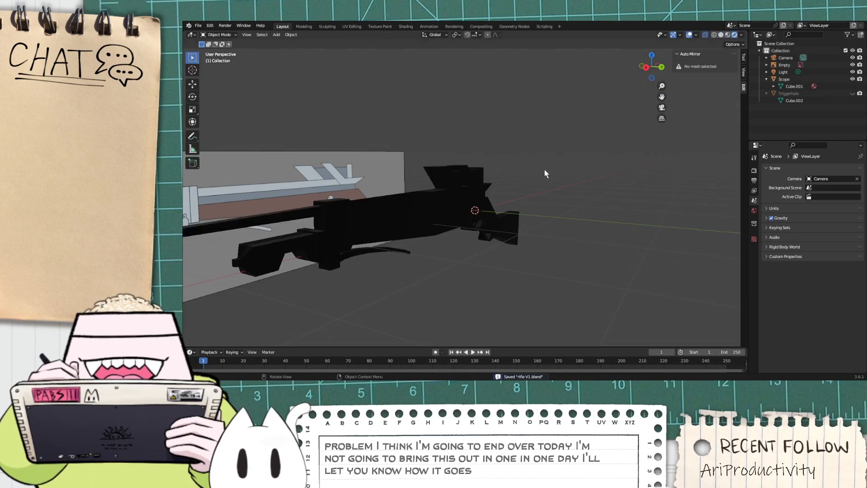
scroll(338, 254, down, 3)
scroll(338, 254, up, 3)
mouse_move(355, 251)
middle_down()
mouse_move(371, 257)
mouse_move(424, 223)
mouse_move(563, 202)
mouse_move(347, 246)
middle_up()
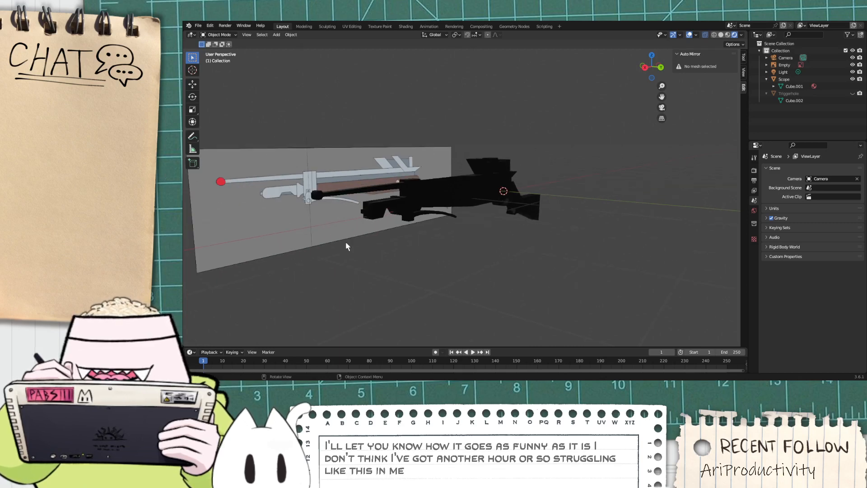